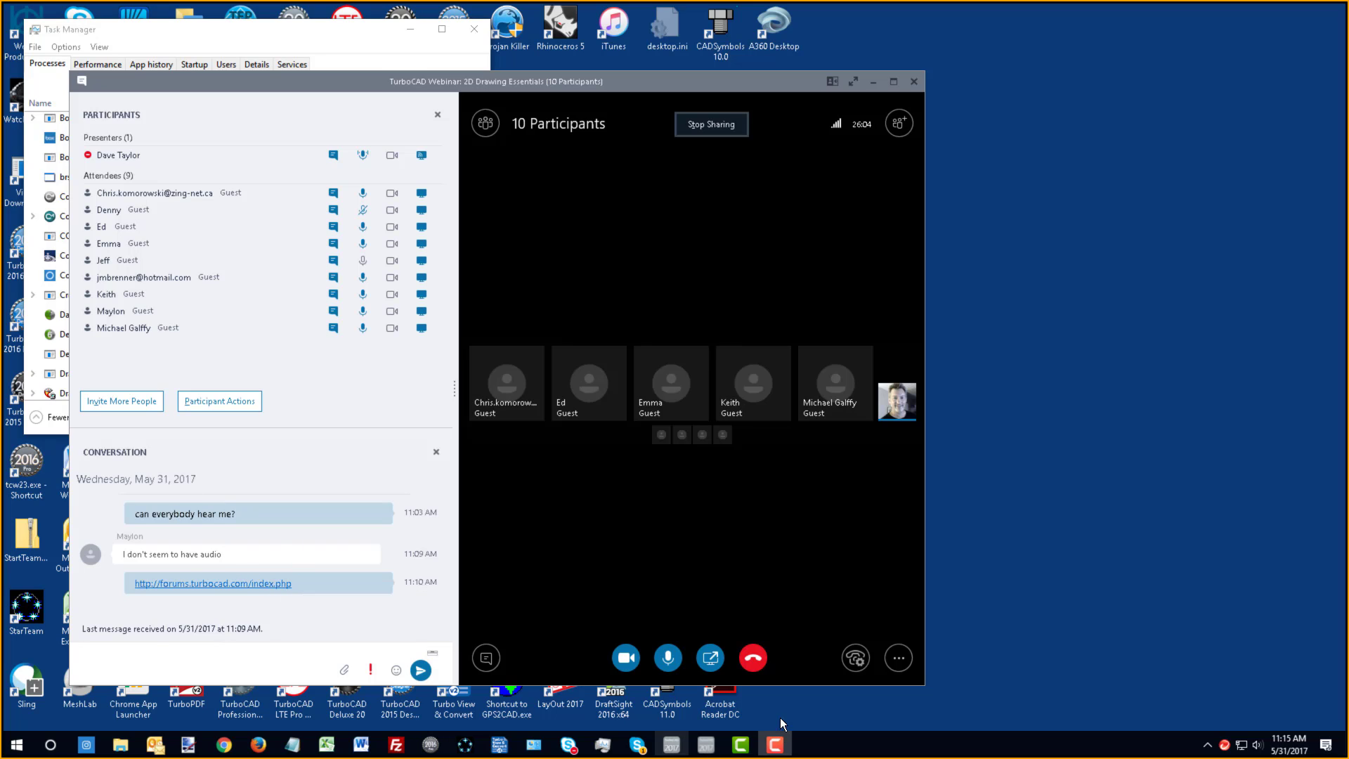
# - Mute the whole audience in the webinar meeting through the participant actions
pyautogui.click(110, 671)
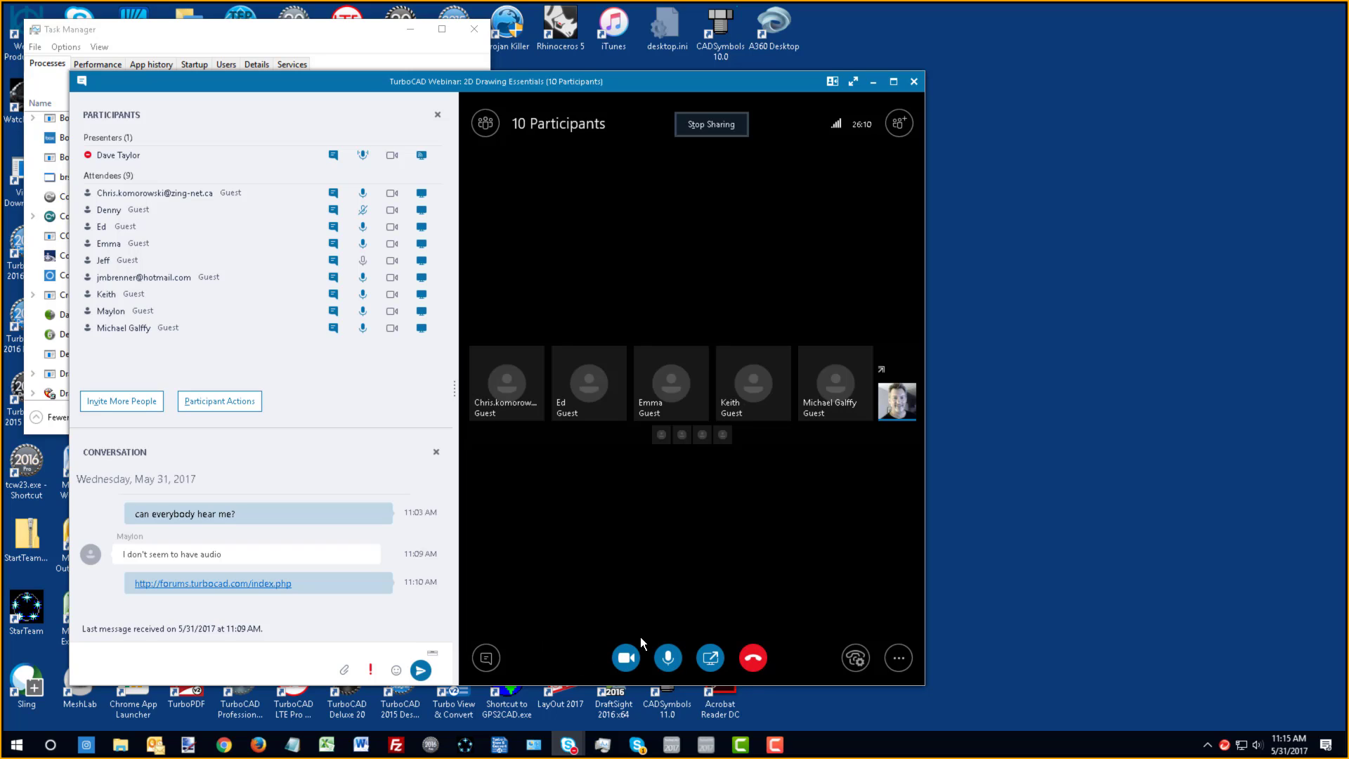
pyautogui.click(221, 398)
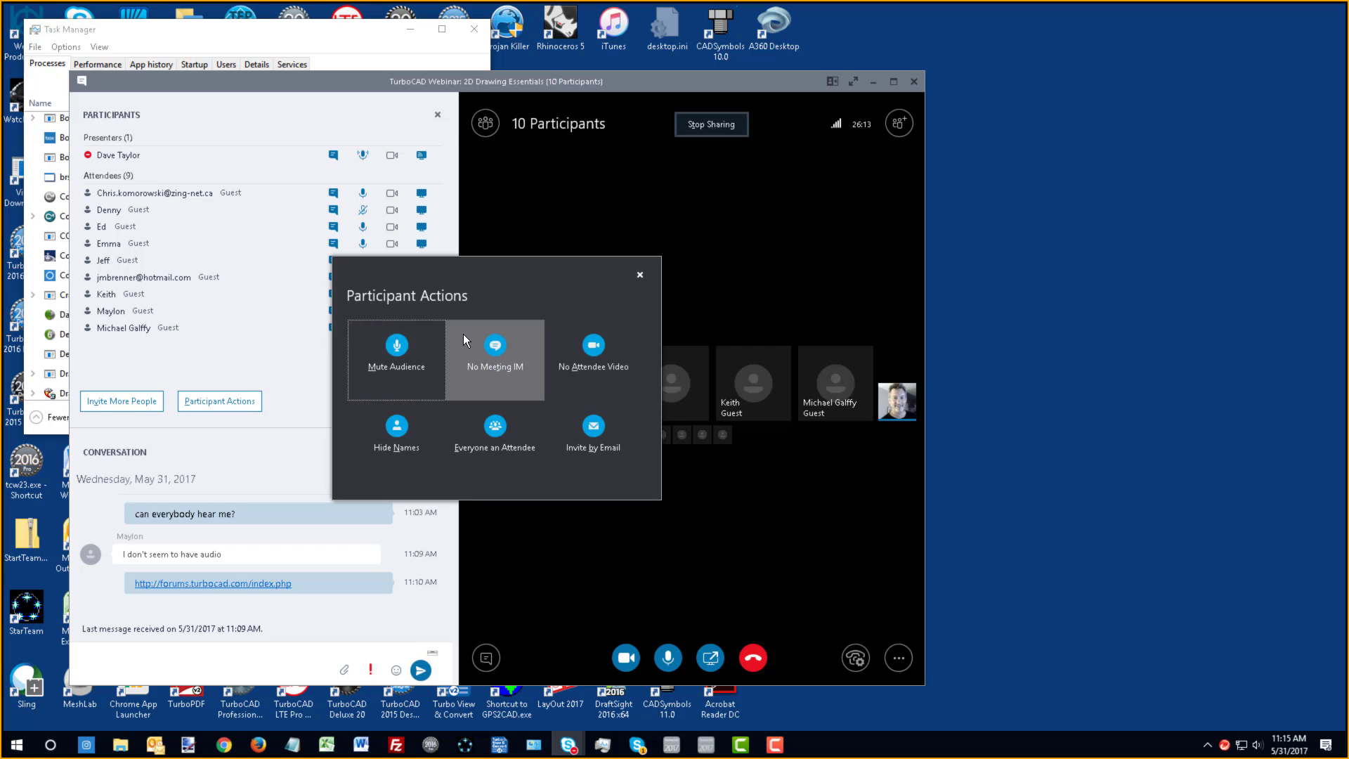
pyautogui.click(402, 345)
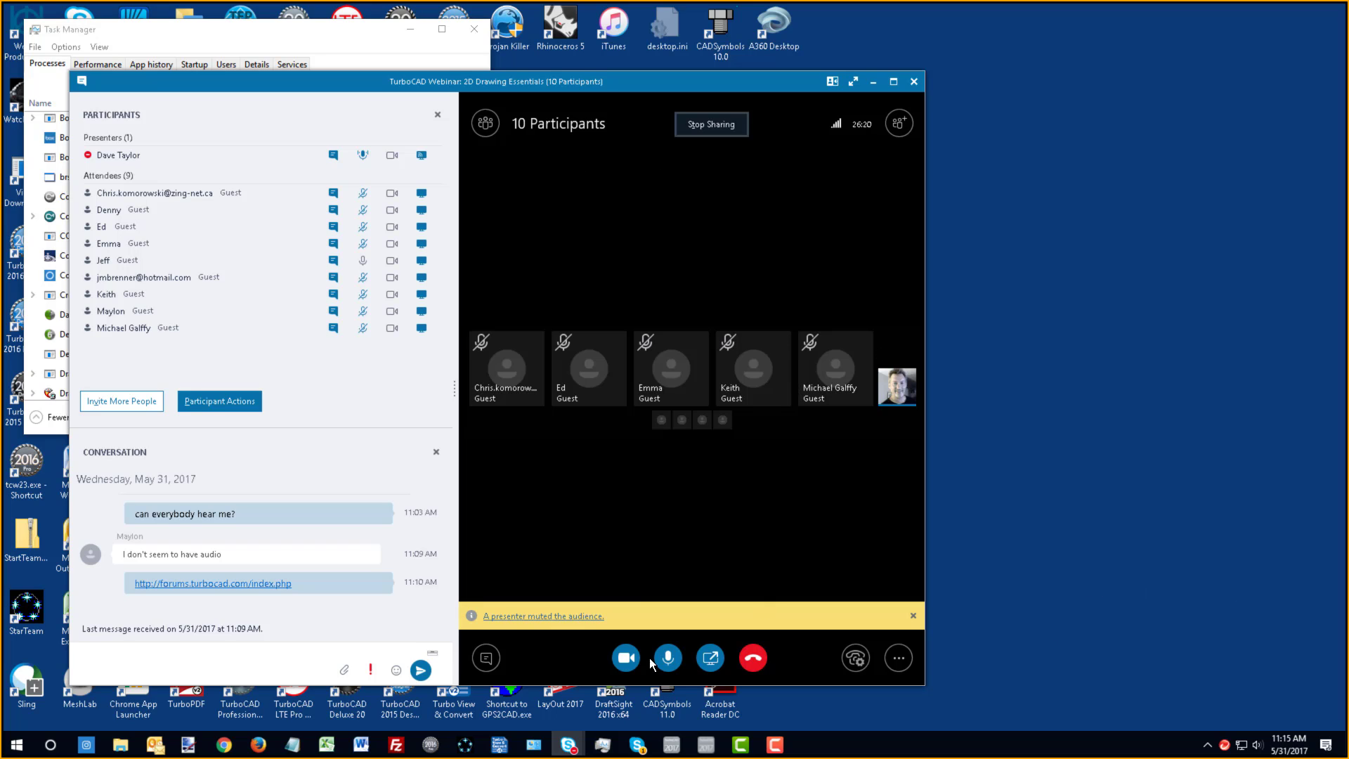
# - Share the primary monitor's desktop with the meeting and switch to the TurboCAD drawing
pyautogui.click(708, 659)
pyautogui.click(678, 491)
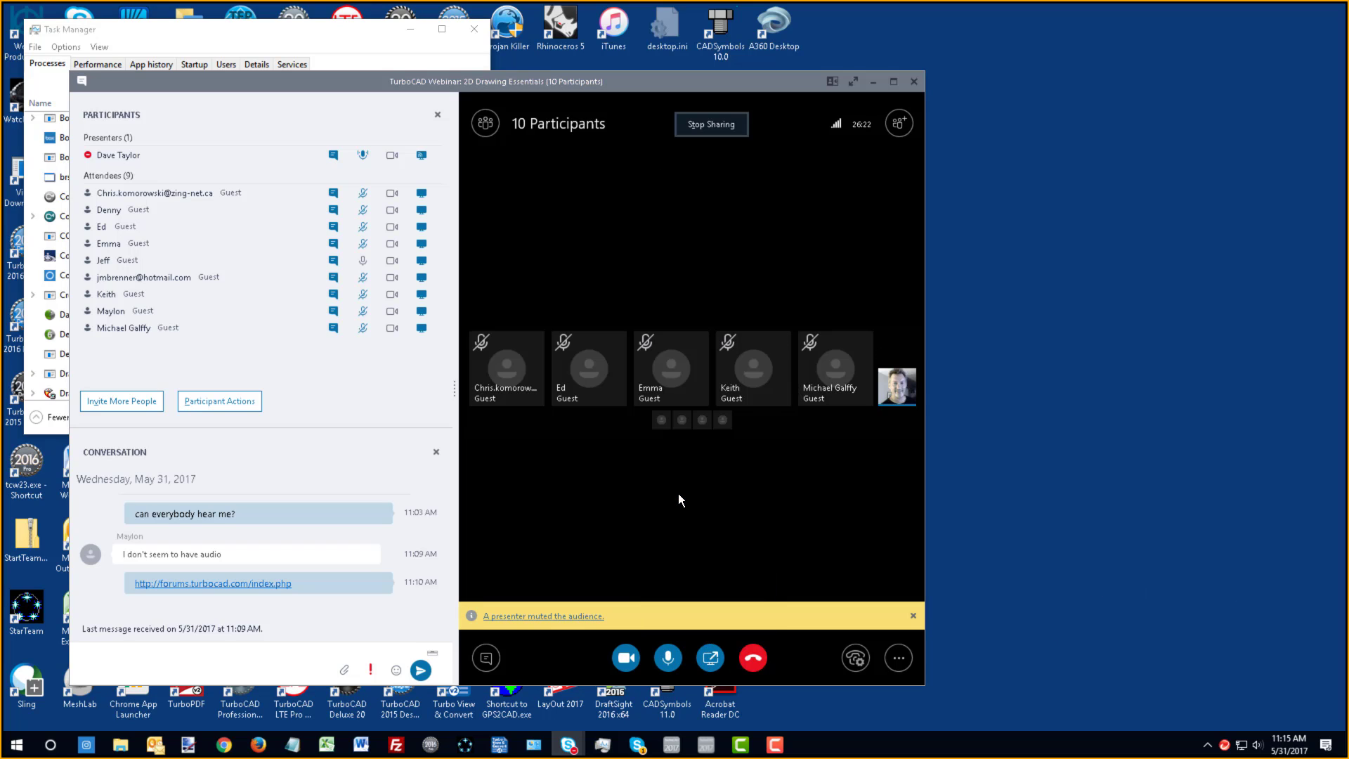
pyautogui.click(611, 568)
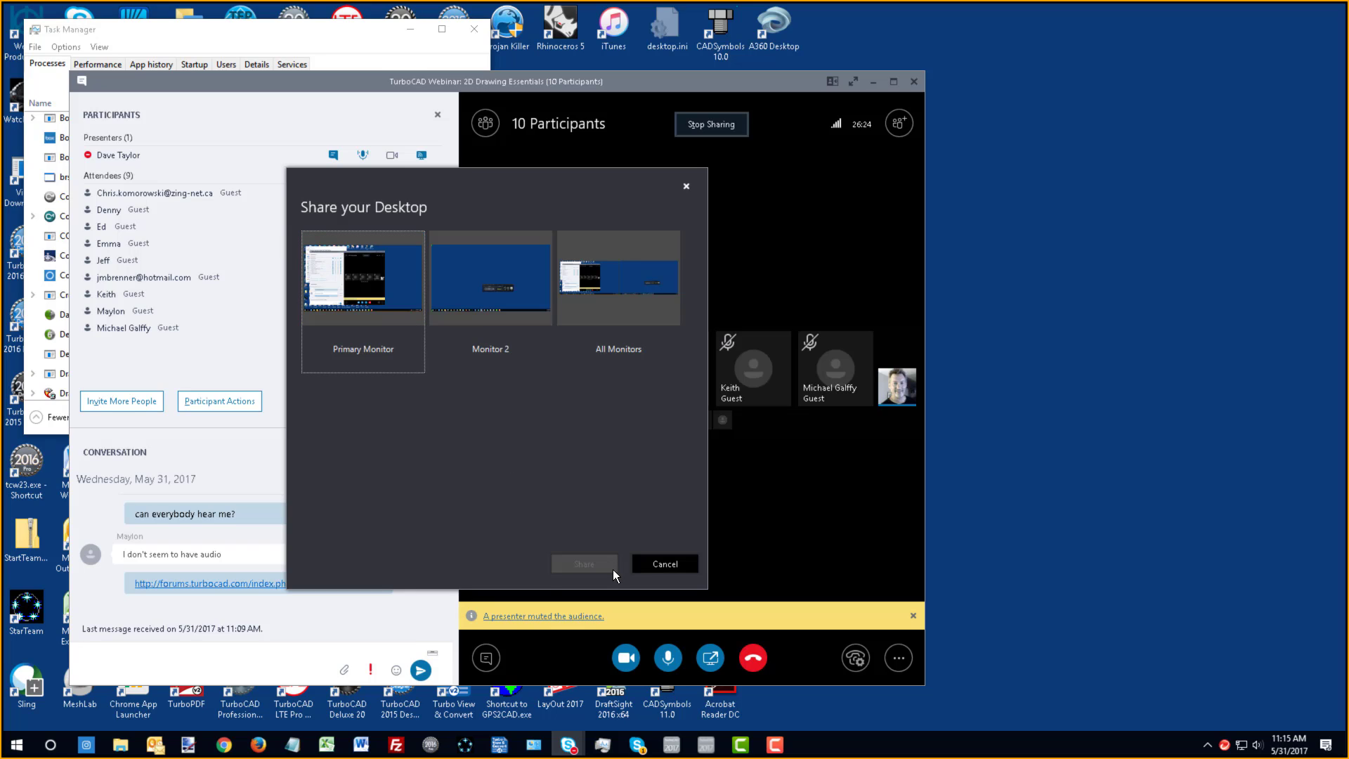
pyautogui.click(364, 340)
pyautogui.click(571, 555)
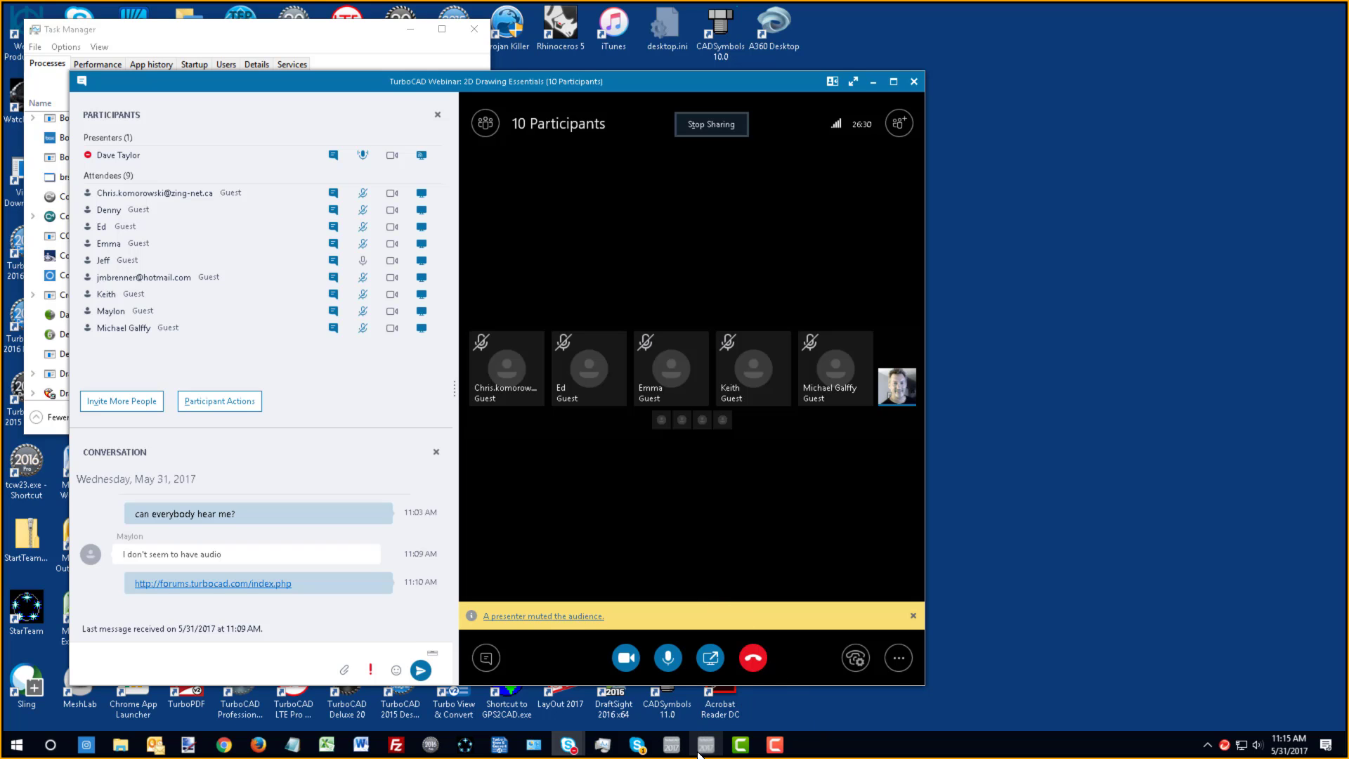
pyautogui.click(671, 746)
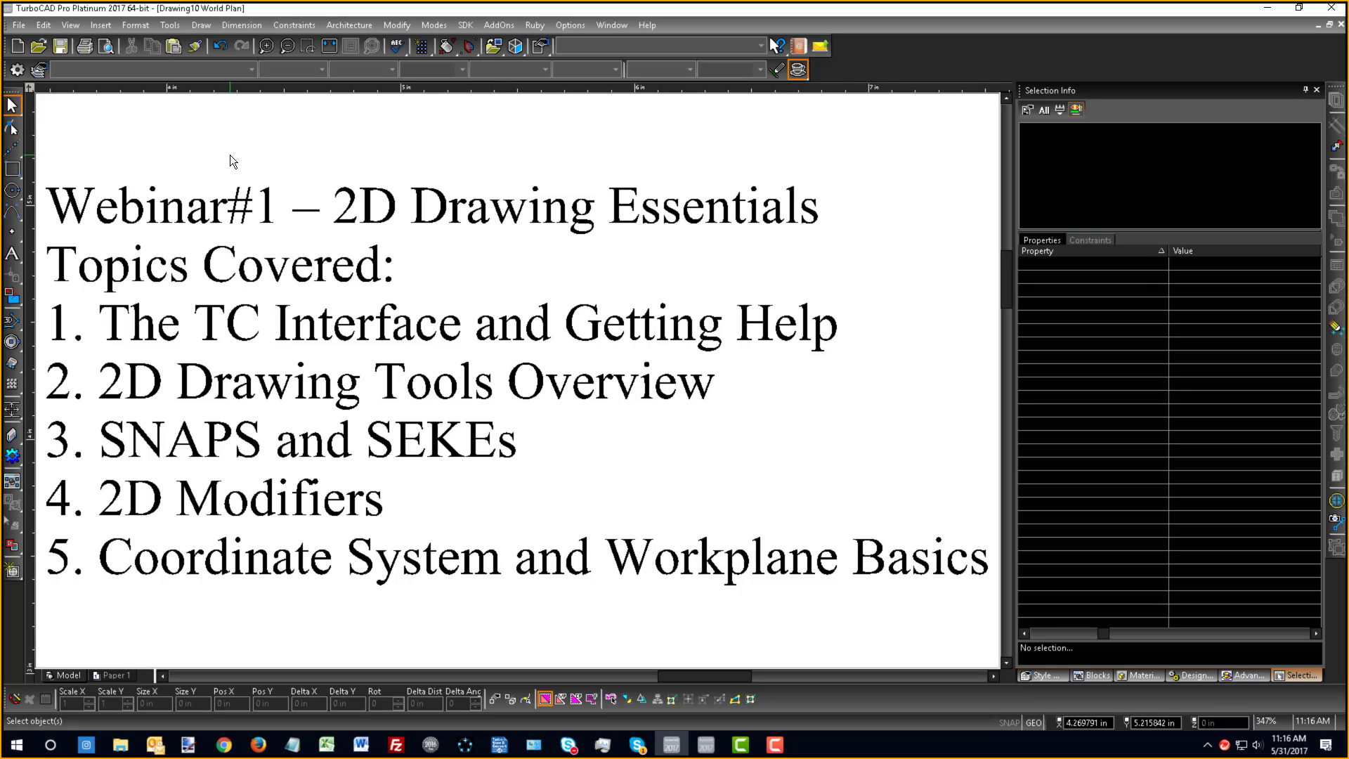
pyautogui.click(199, 25)
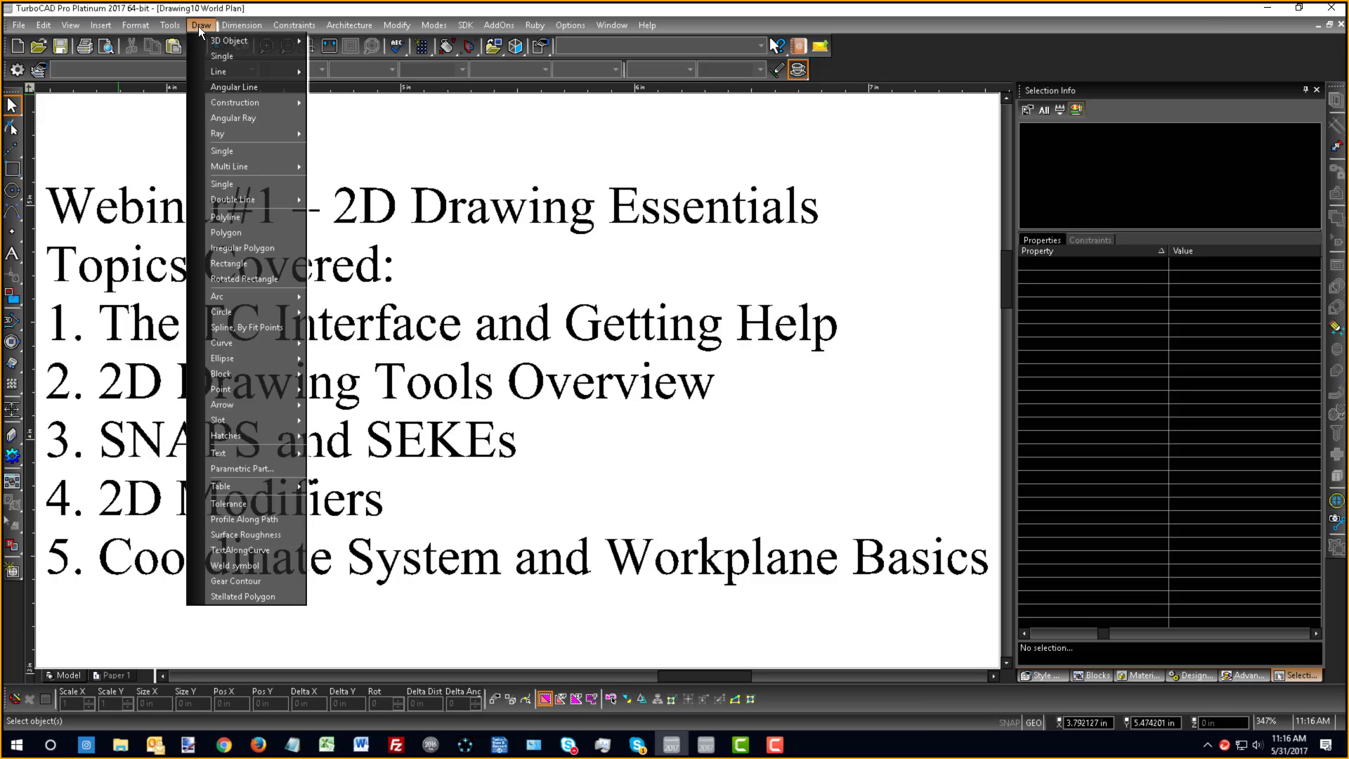
pyautogui.click(942, 121)
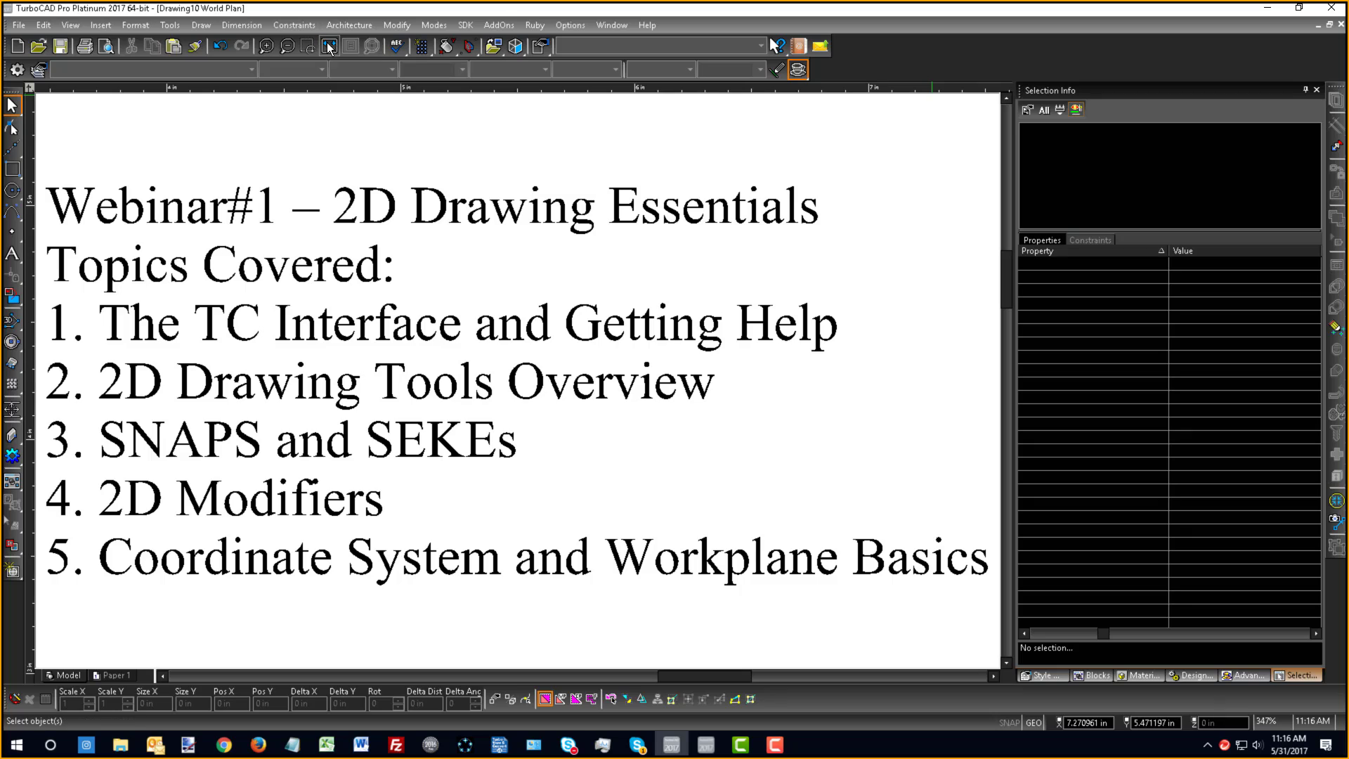
# - Display the drawing grid and double its spacing
pyautogui.click(422, 47)
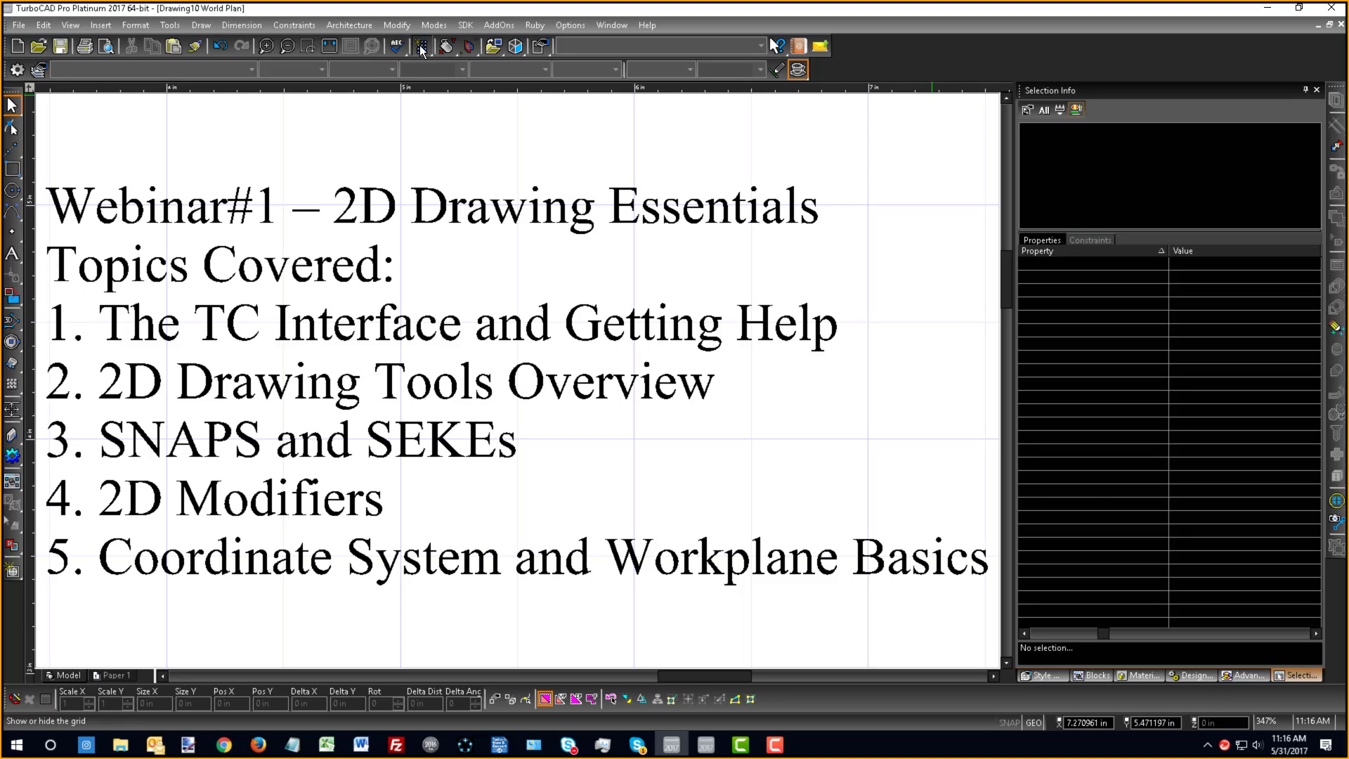
pyautogui.click(420, 50)
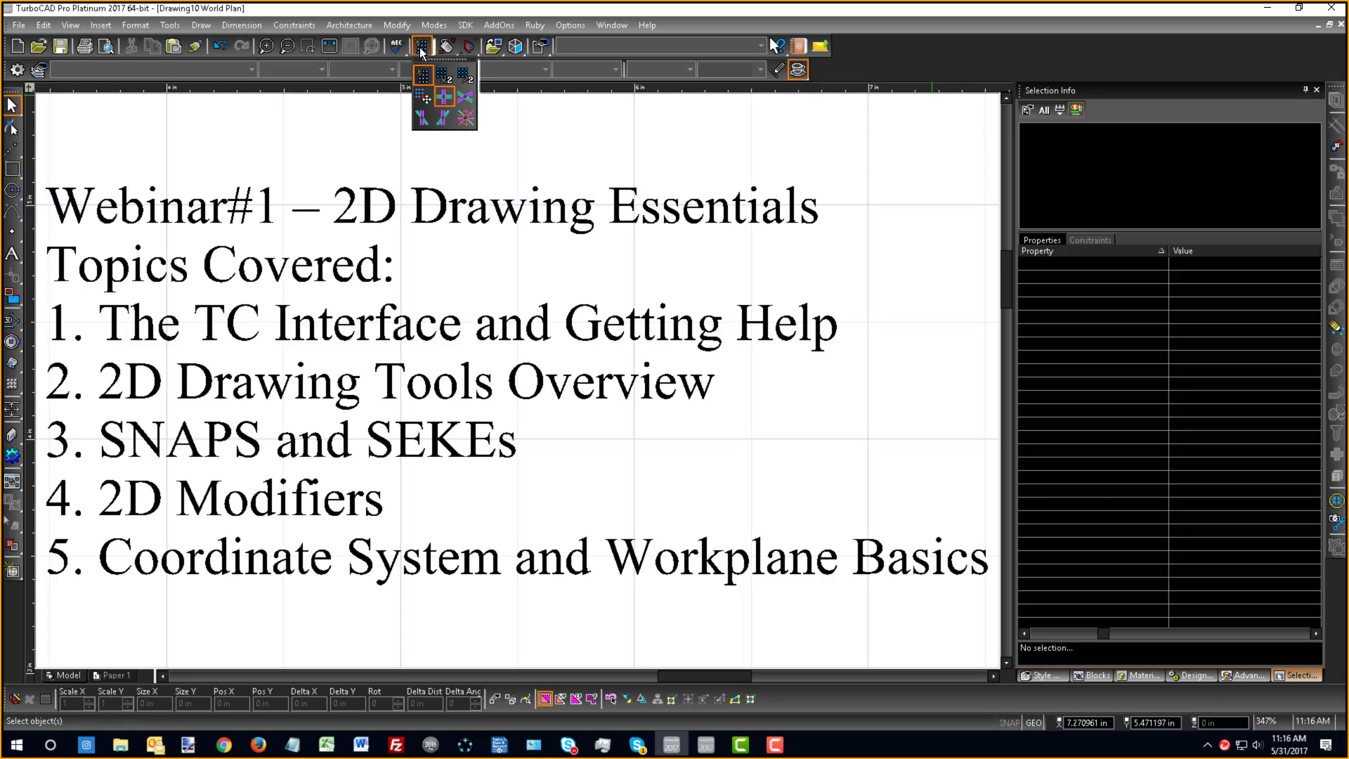
pyautogui.click(442, 75)
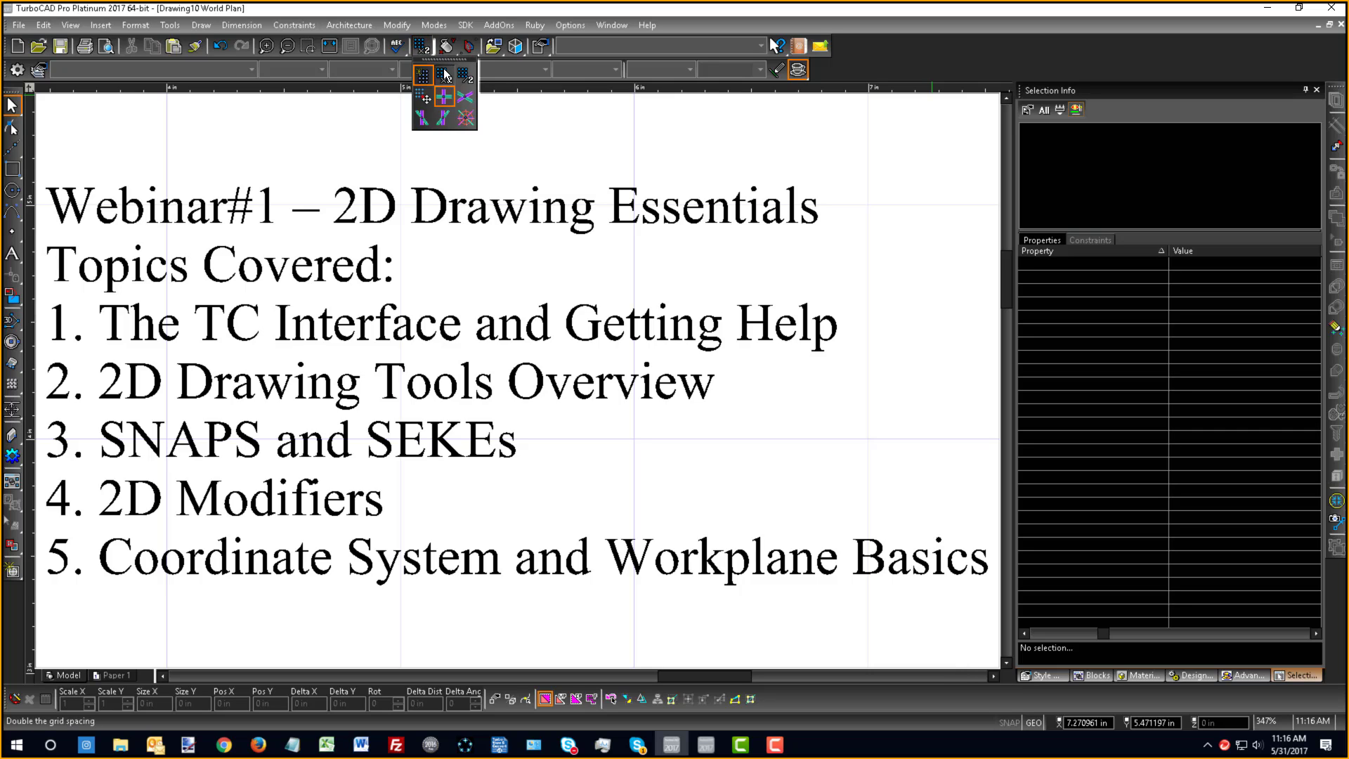
pyautogui.click(420, 52)
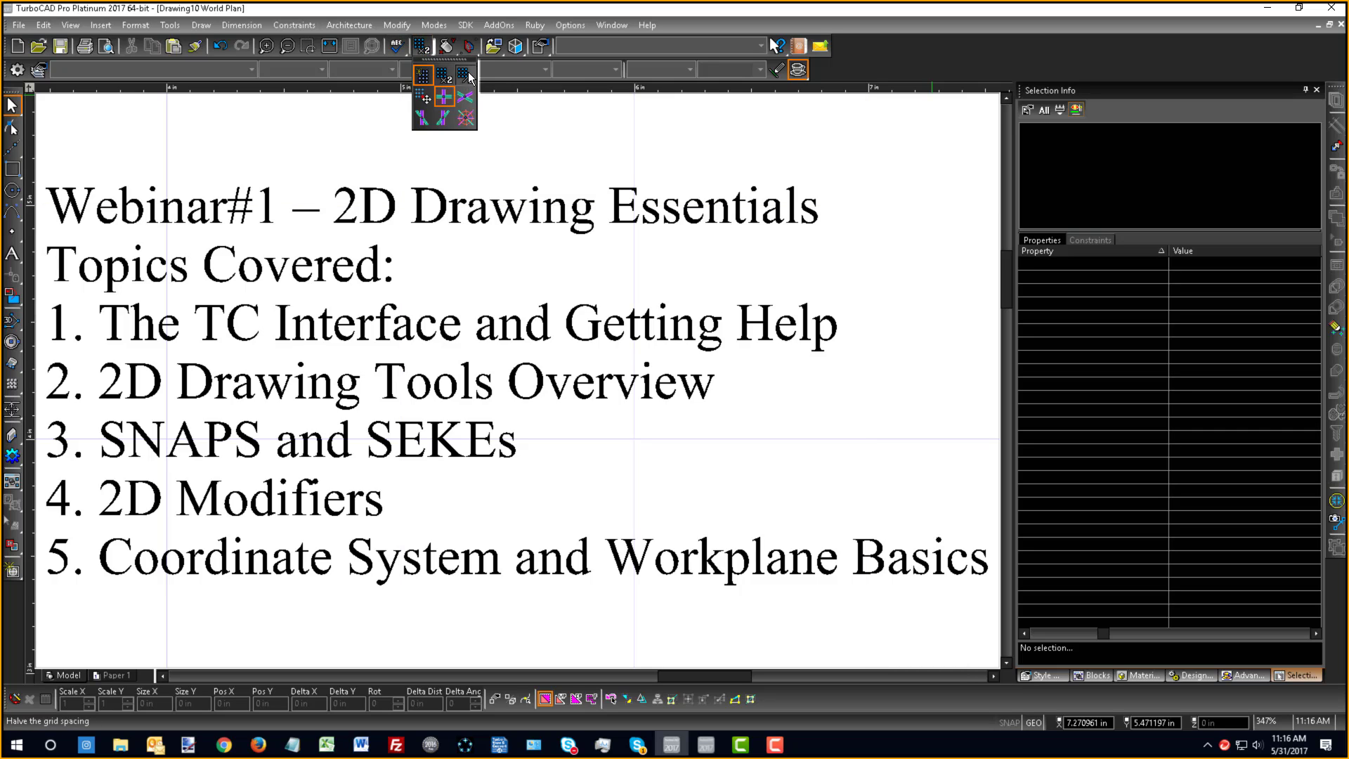
# - Halve the grid spacing repeatedly to get a finer grid behind the text
pyautogui.click(465, 75)
pyautogui.click(424, 45)
pyautogui.click(465, 74)
pyautogui.click(421, 47)
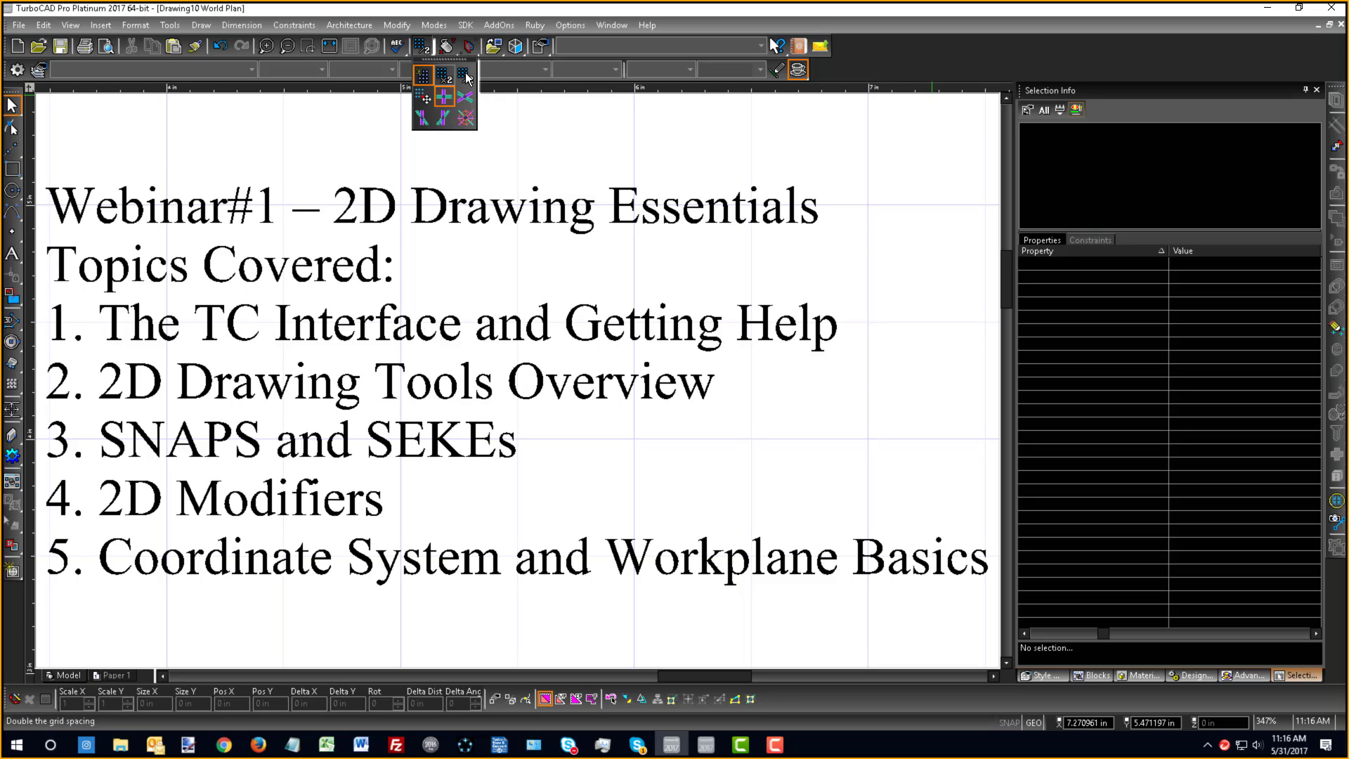
pyautogui.click(465, 75)
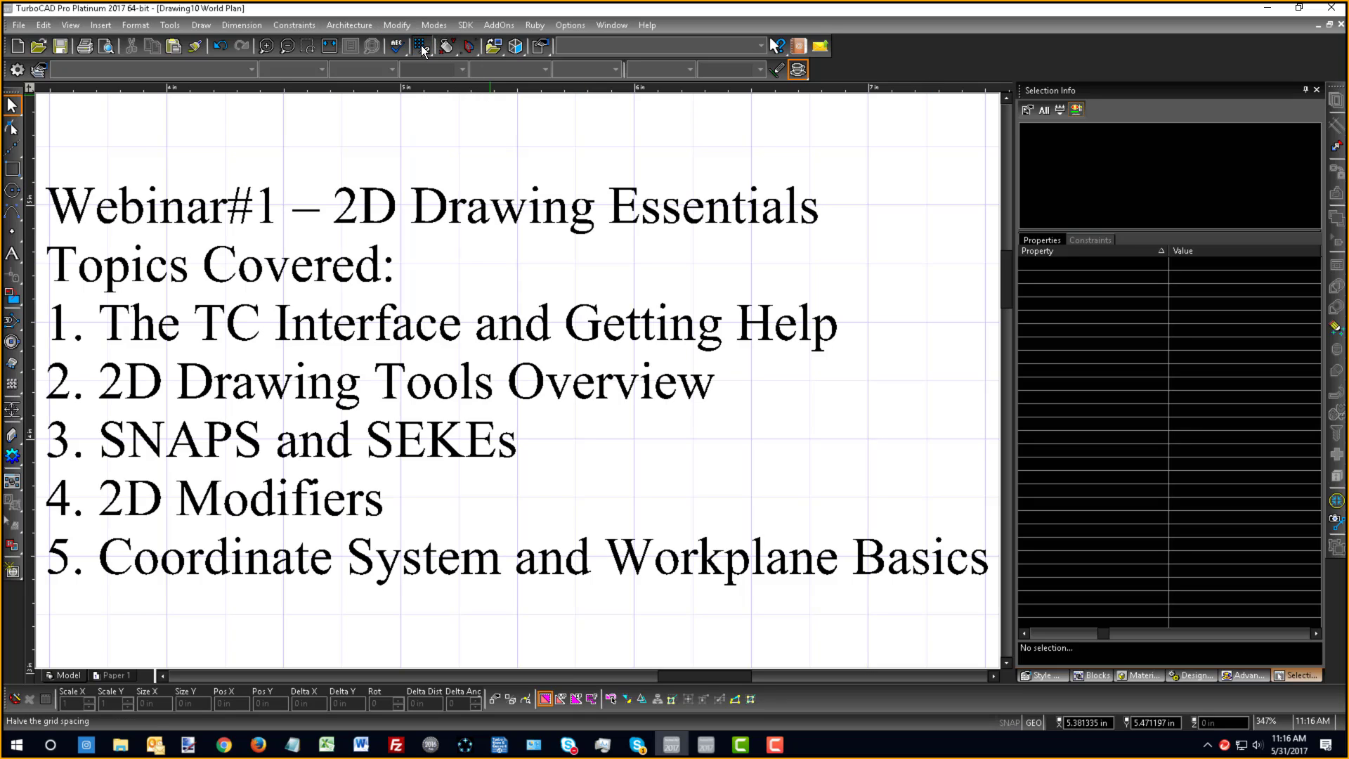
pyautogui.click(423, 47)
pyautogui.click(465, 74)
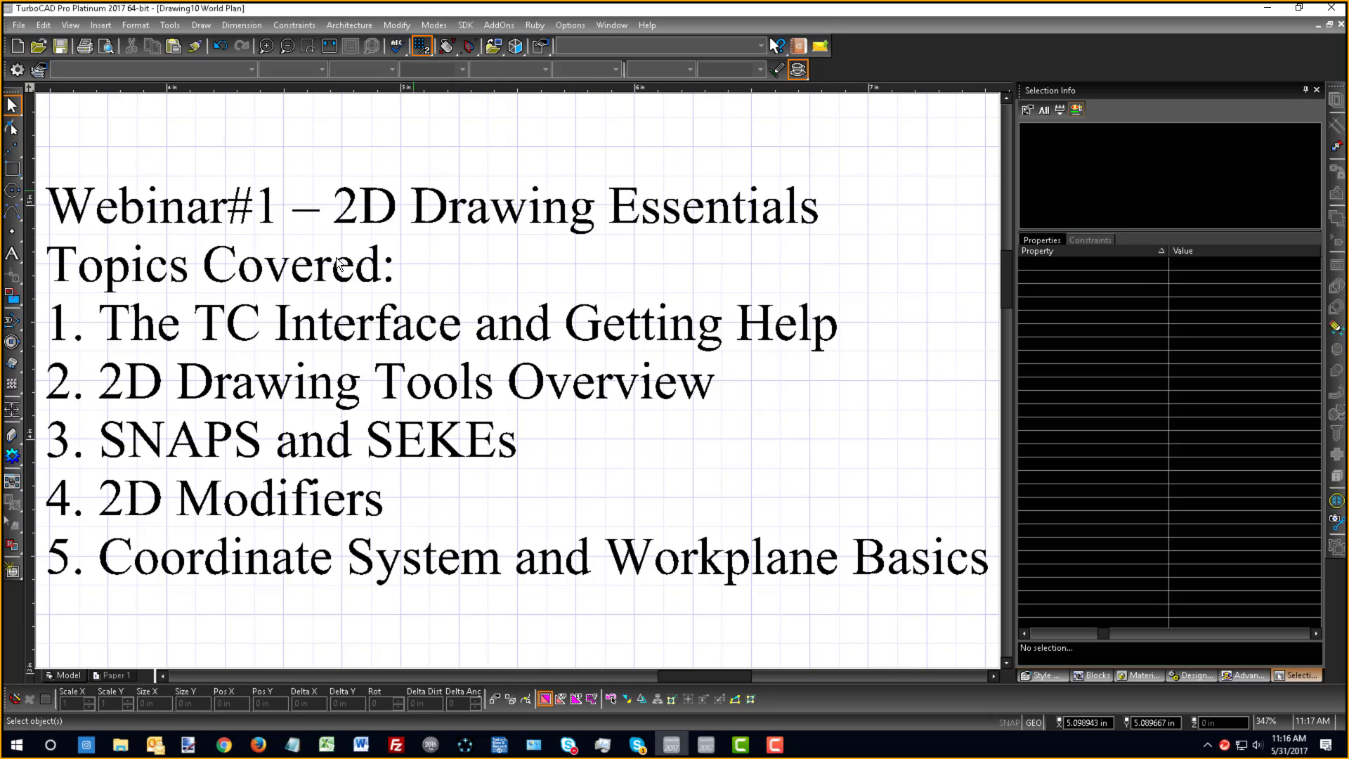
pyautogui.click(422, 49)
pyautogui.click(518, 49)
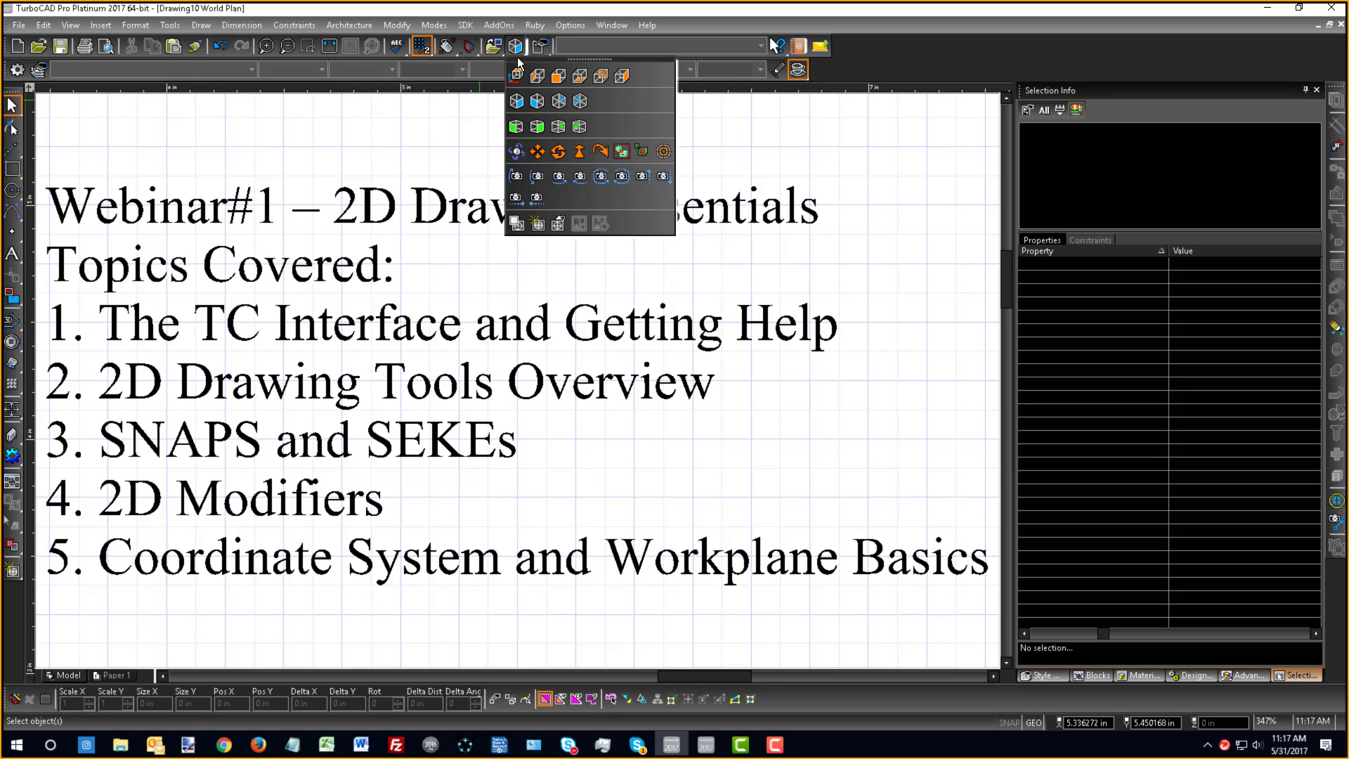
pyautogui.press('Escape')
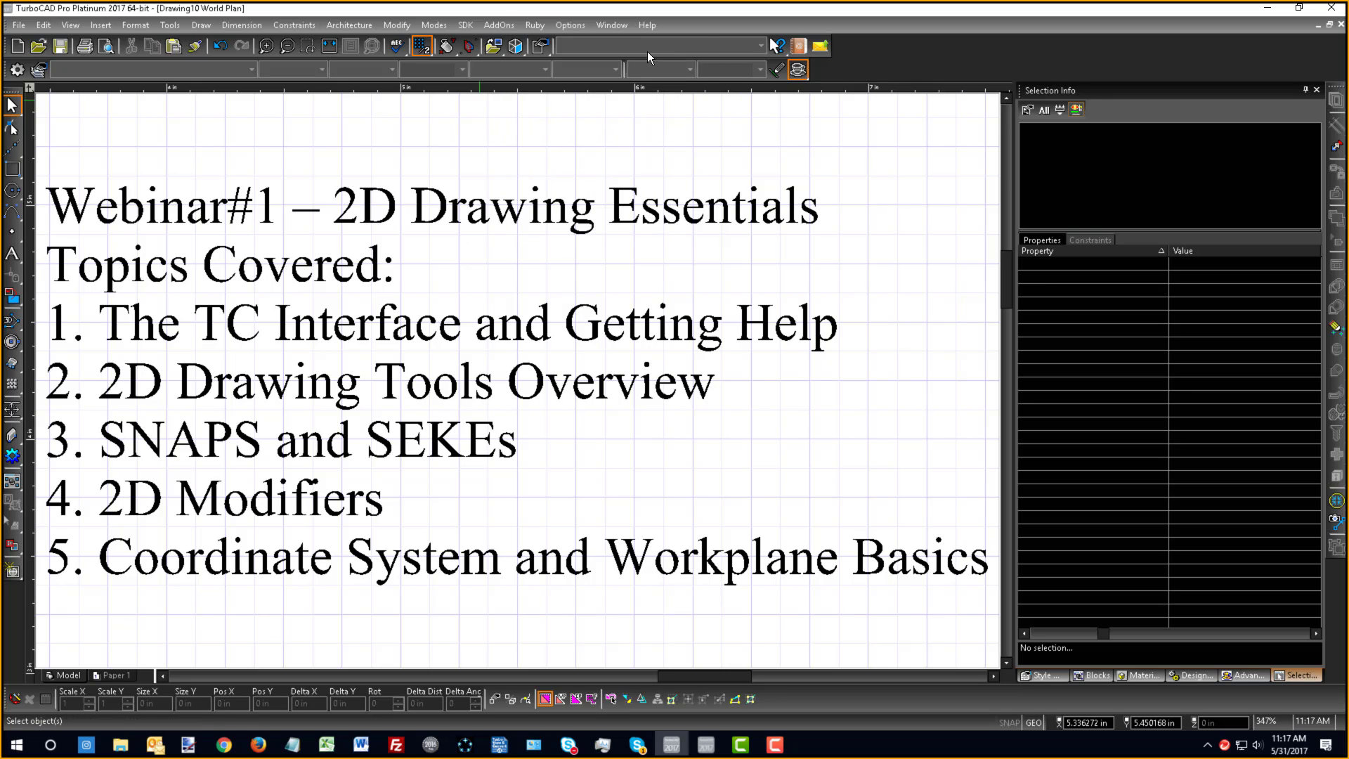
pyautogui.click(453, 49)
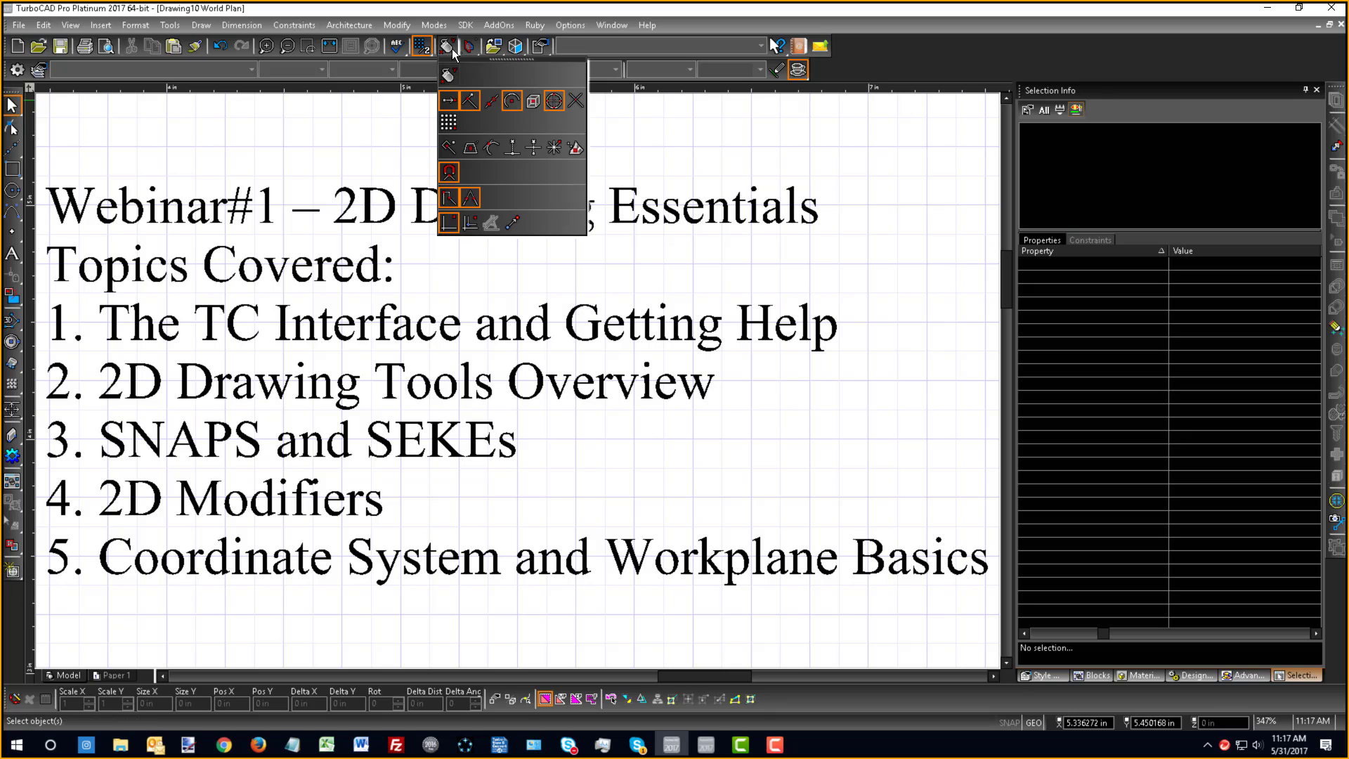
pyautogui.click(910, 53)
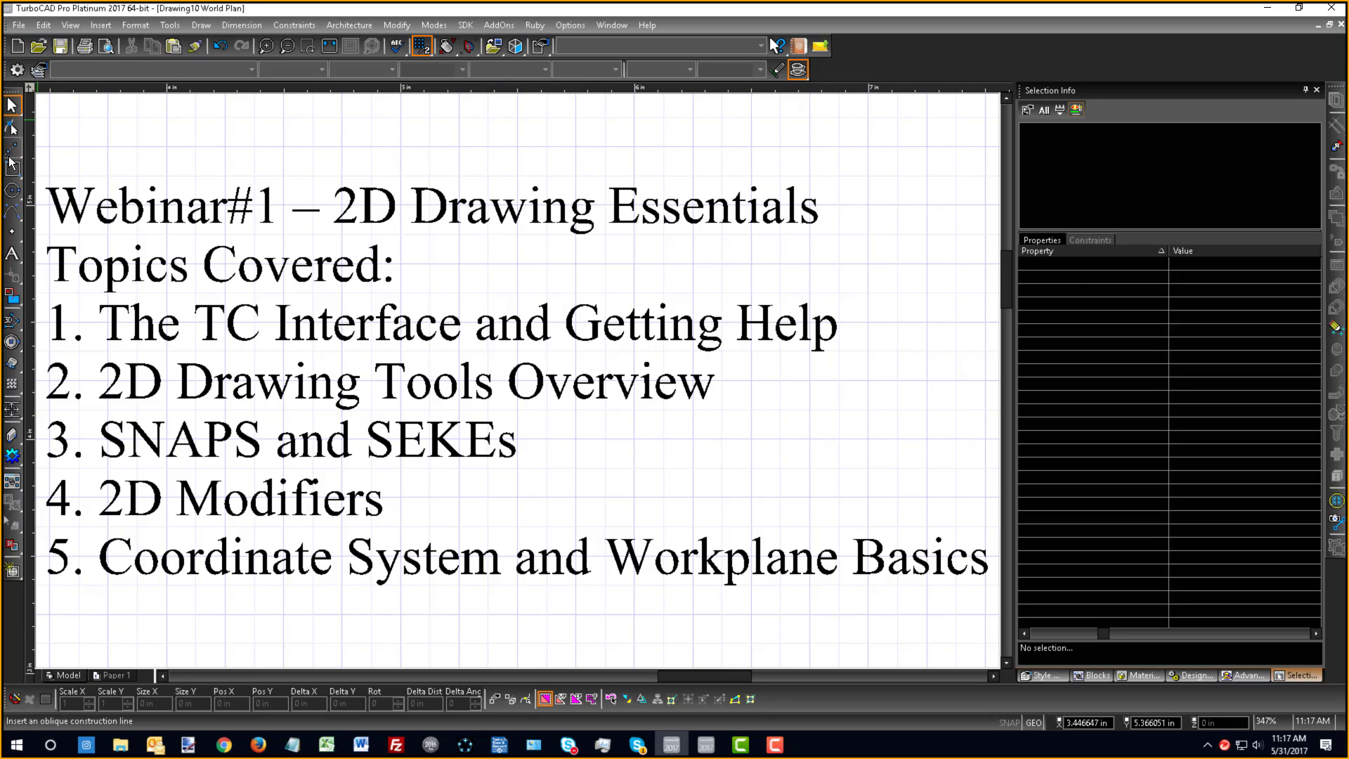
# - Activate the Line tool, trying out and abandoning a line start above the webinar title
pyautogui.click(98, 217)
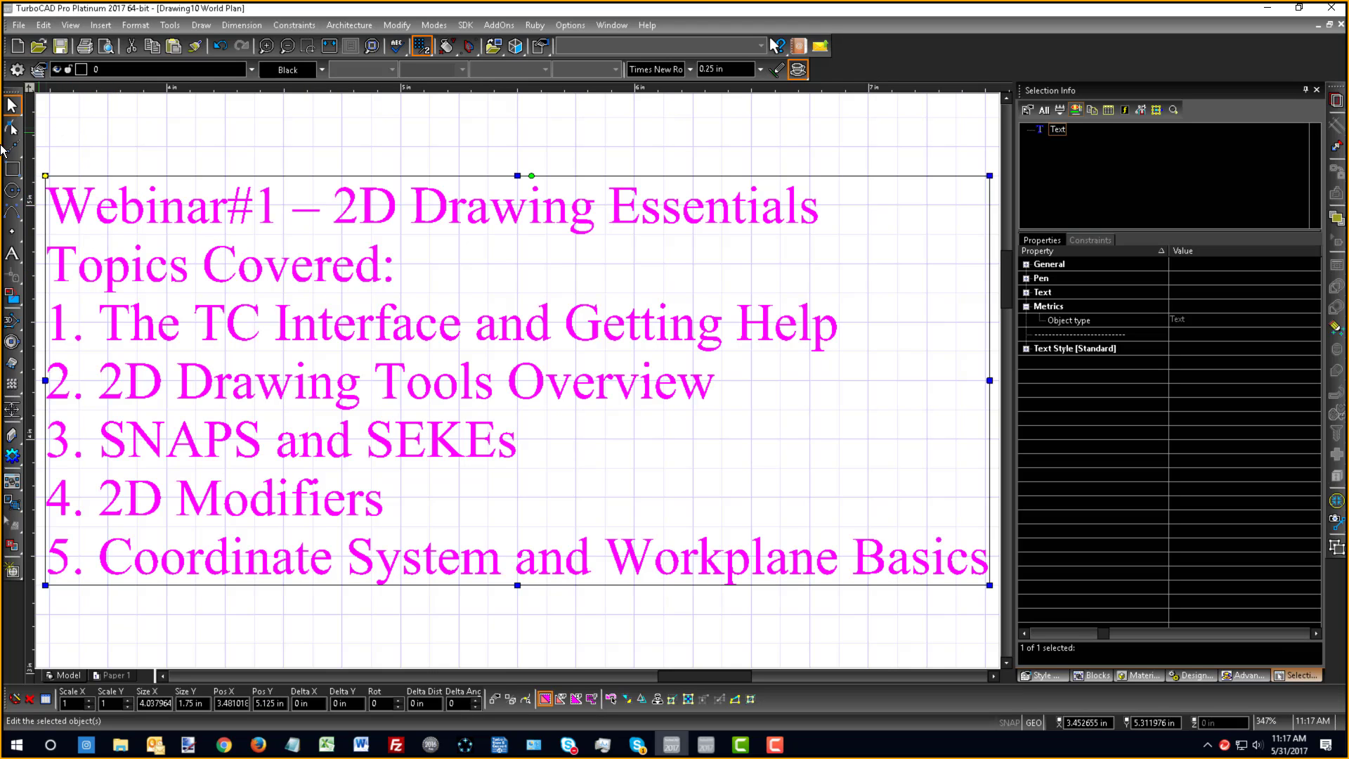
pyautogui.moveTo(11, 169); pyautogui.dragTo(34, 187)
pyautogui.click(34, 185)
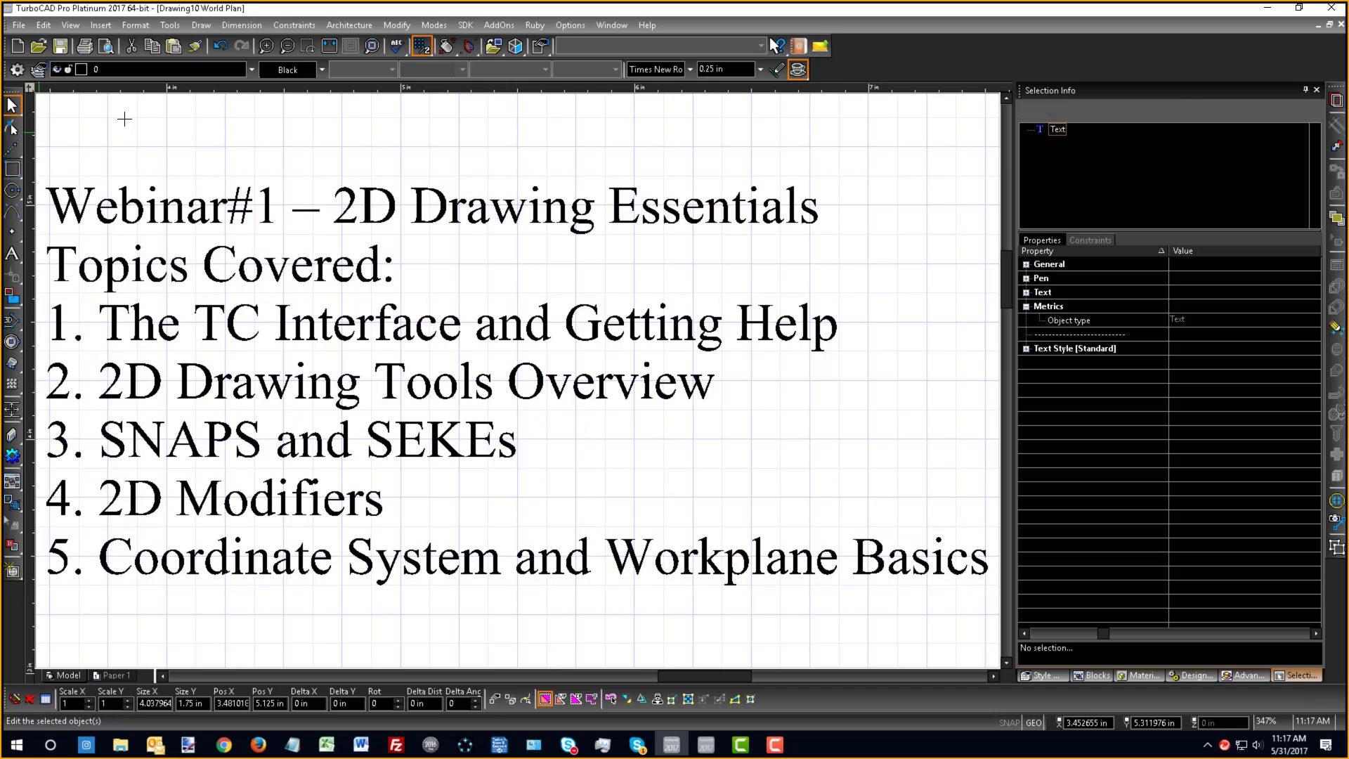
pyautogui.click(124, 118)
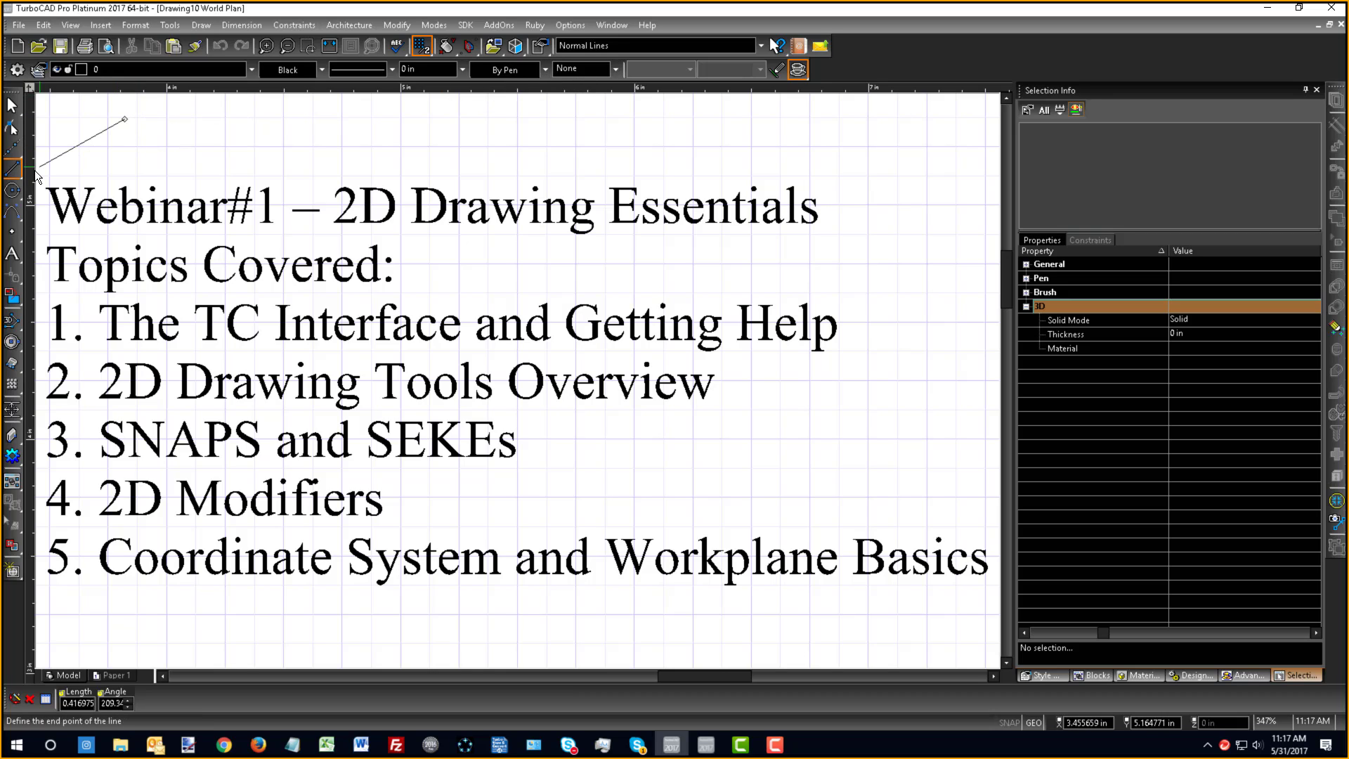
pyautogui.press('Escape')
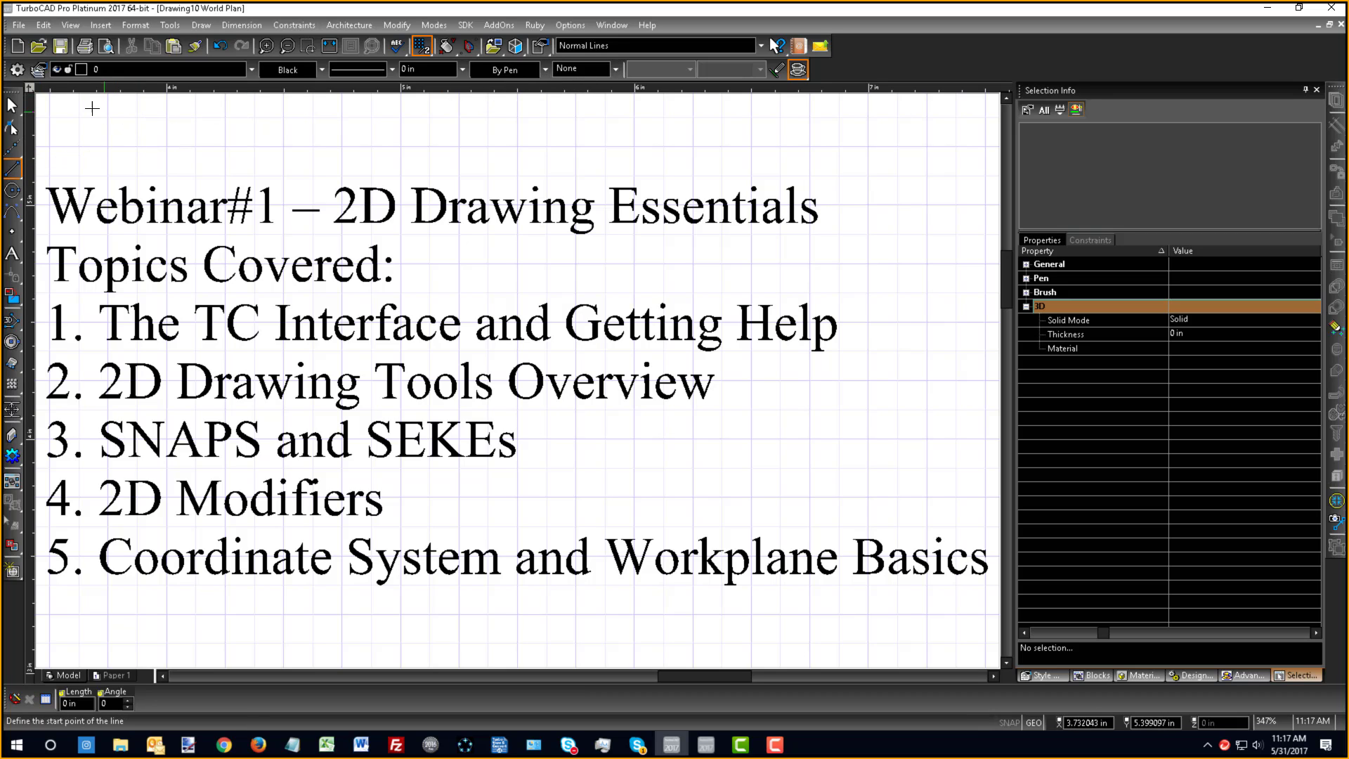
# - Create a new layer with the suggested name Layer_1
pyautogui.click(41, 75)
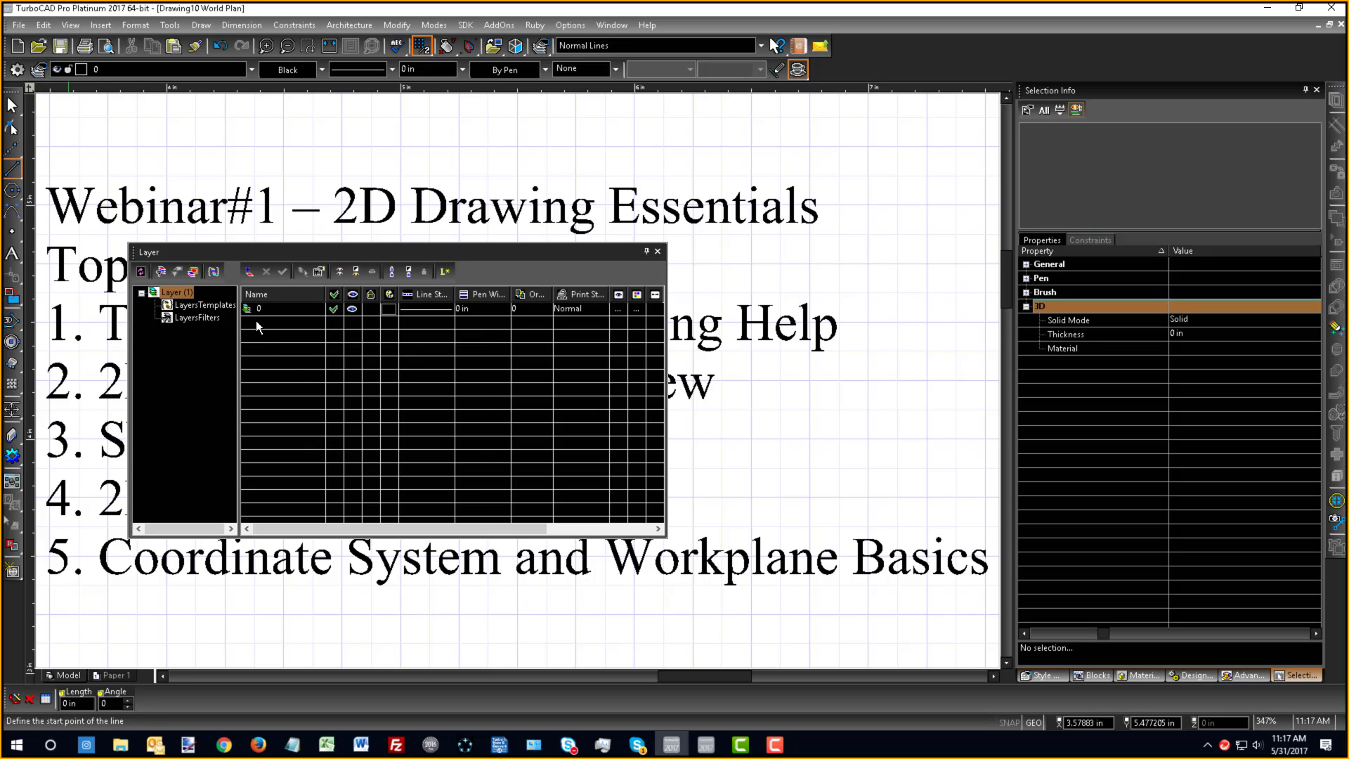
pyautogui.rightClick(256, 321)
pyautogui.click(295, 347)
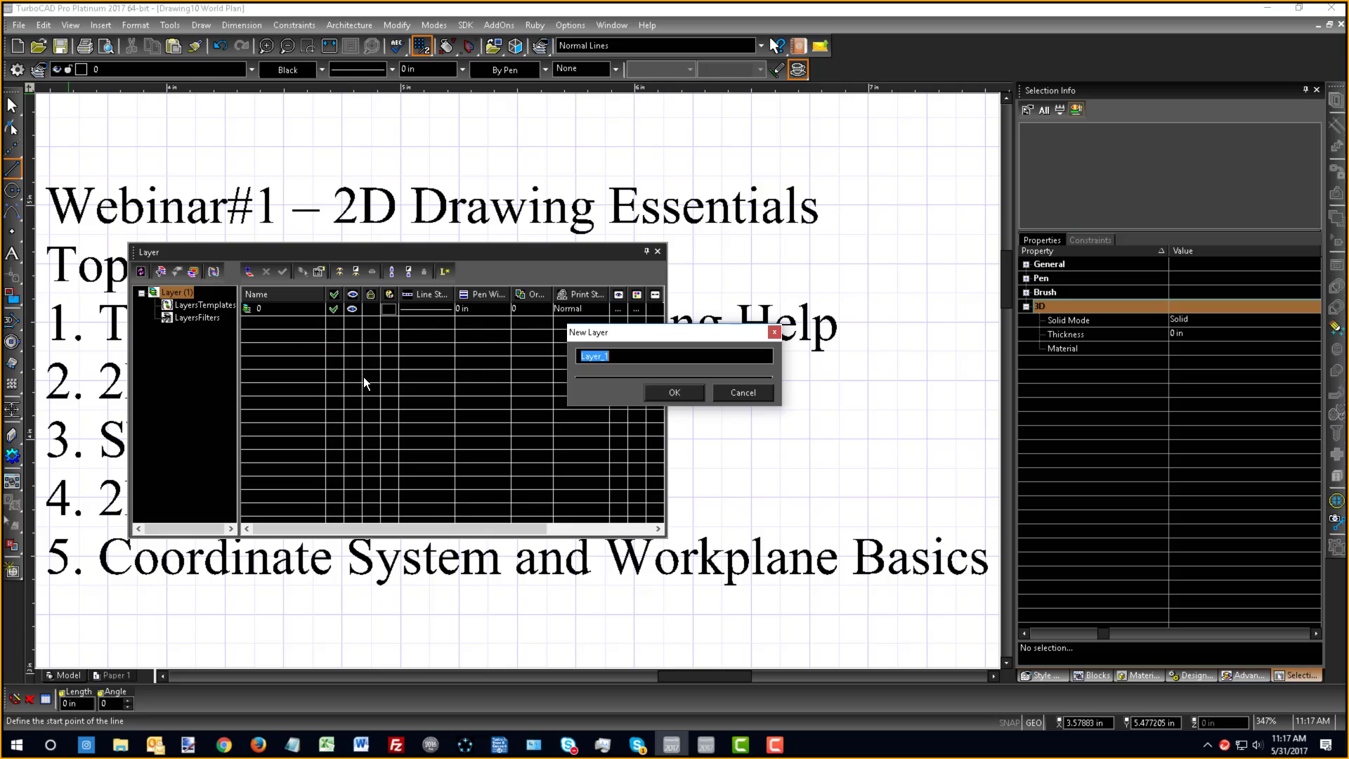
pyautogui.click(669, 390)
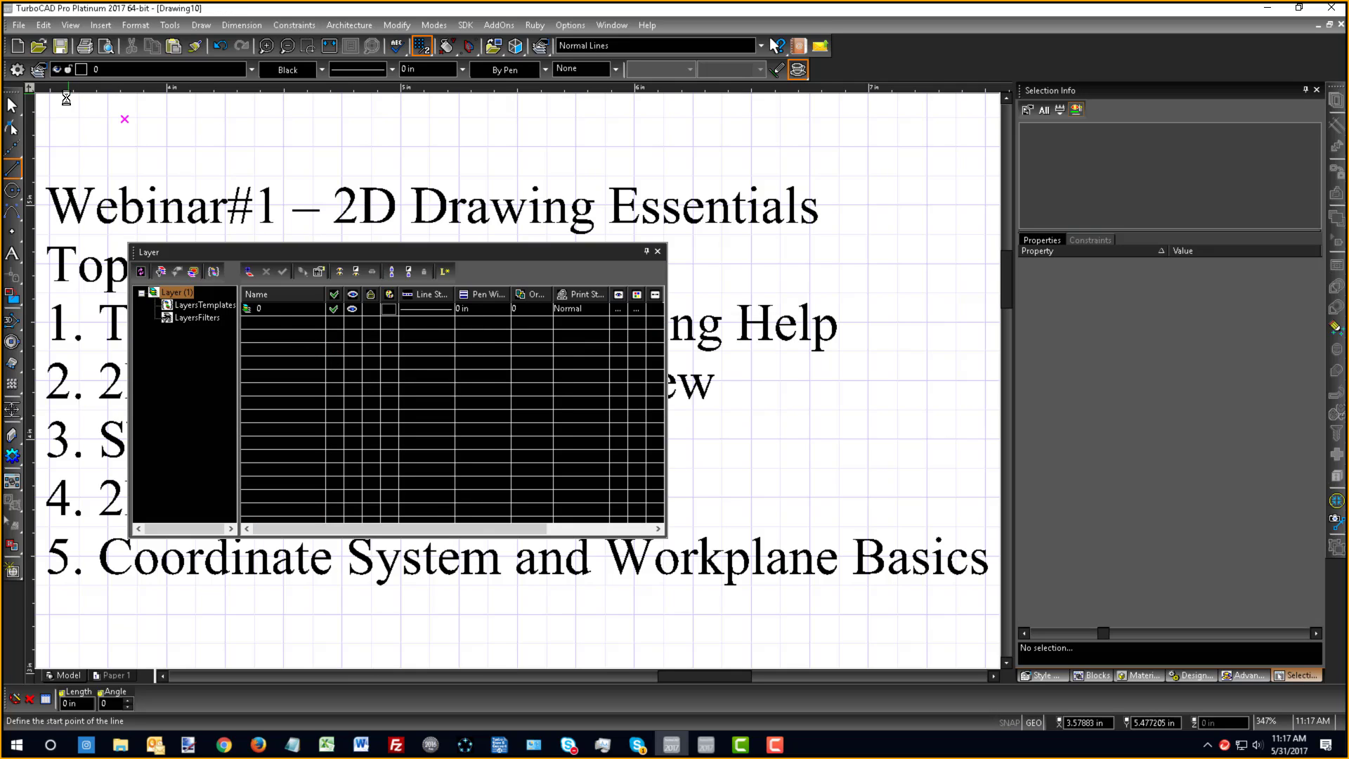
# - Draw a horizontal line about 1.87 in long above the webinar title on Layer_1, and close the layer list
pyautogui.click(142, 140)
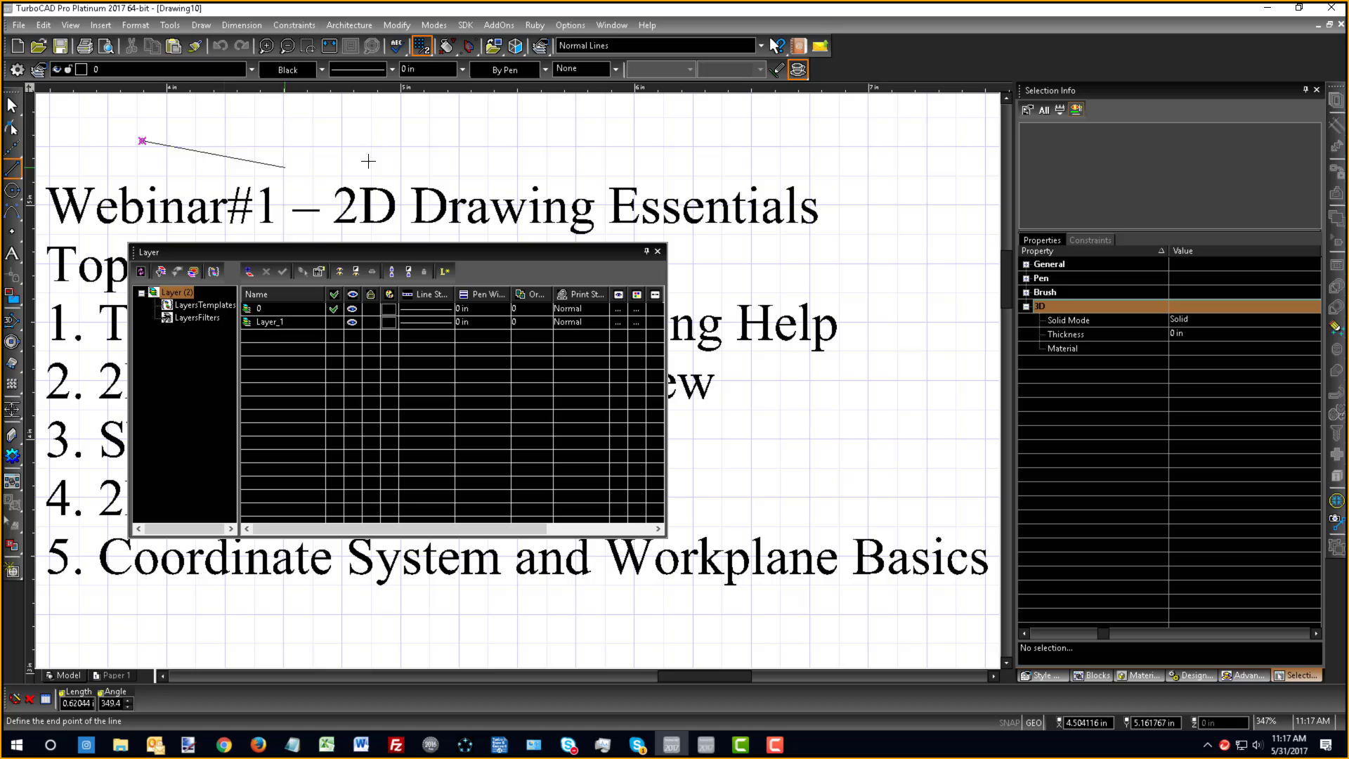
pyautogui.click(252, 71)
pyautogui.click(106, 102)
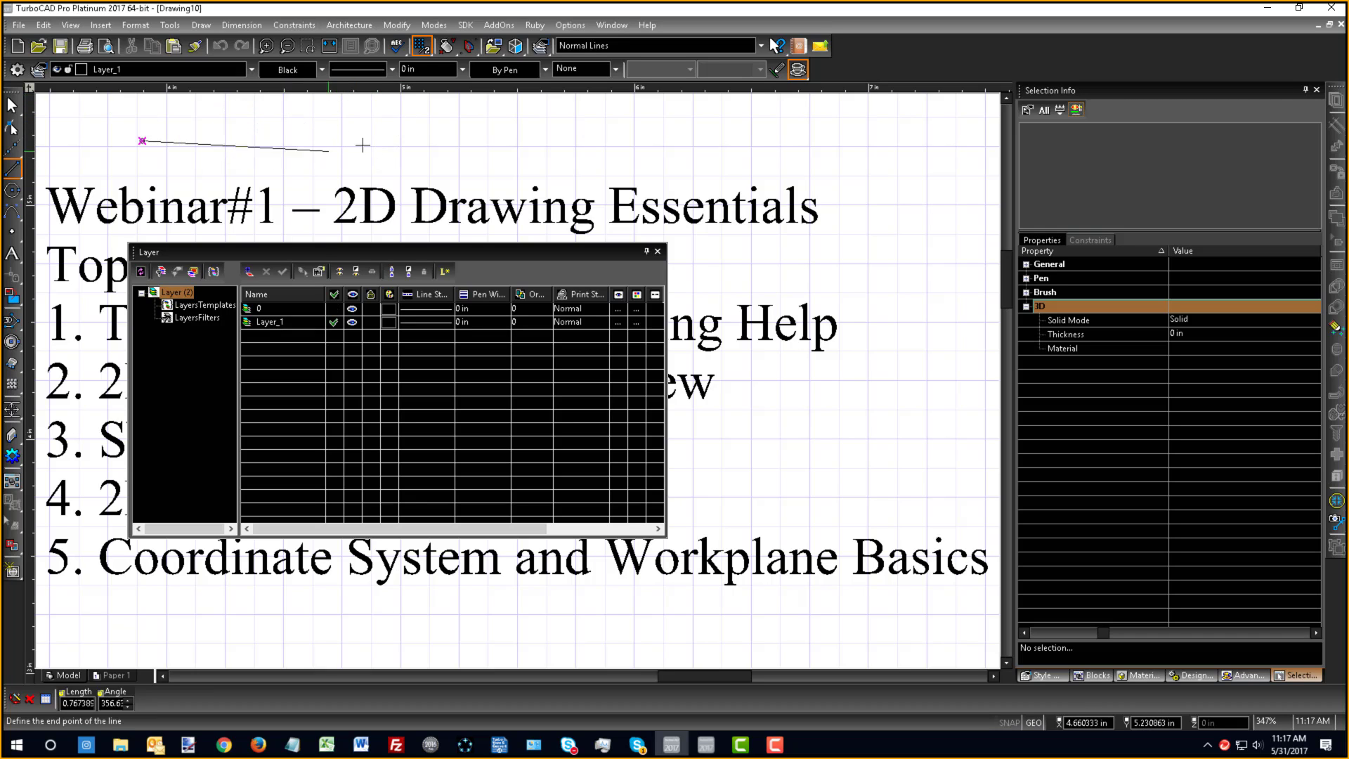
pyautogui.click(580, 140)
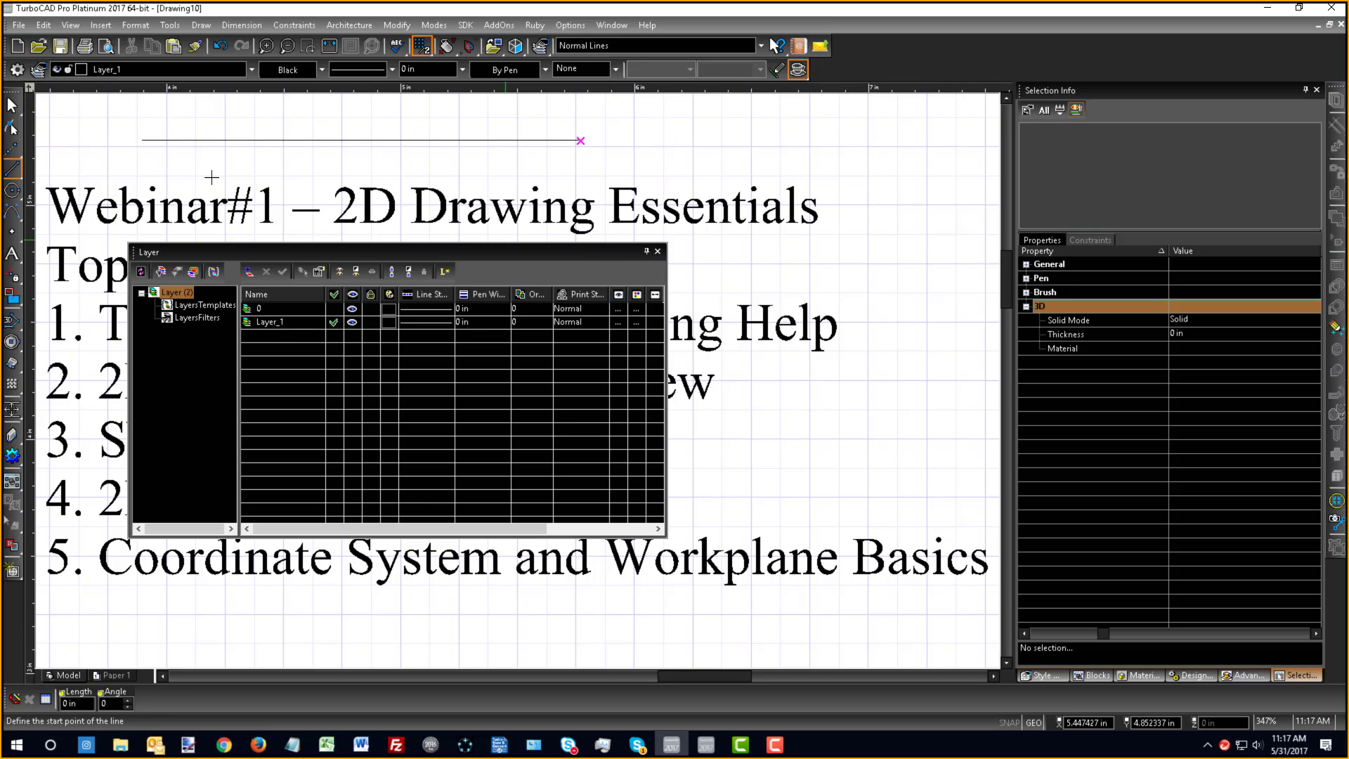
pyautogui.click(657, 250)
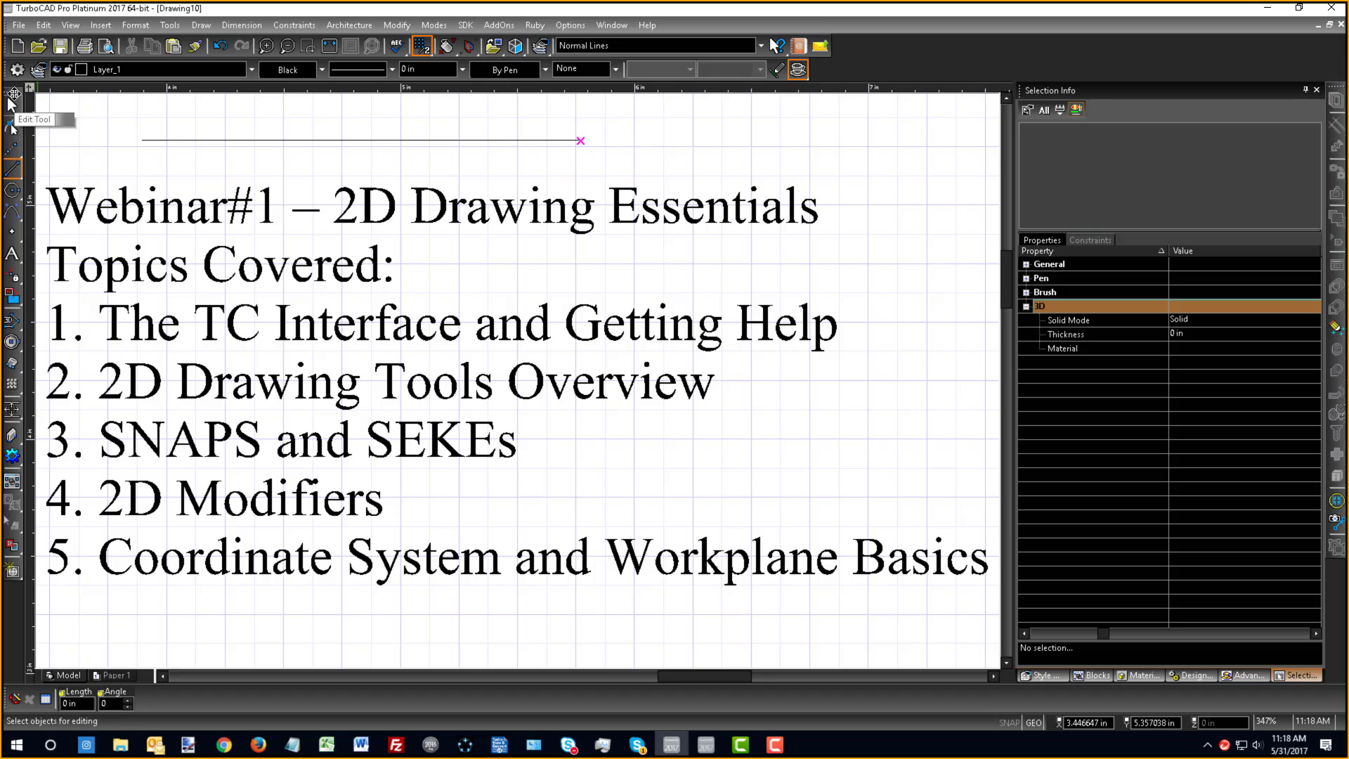
# - Undock the drawing toolbar as a floating bar and dock it back in its original place
pyautogui.moveTo(14, 93); pyautogui.dragTo(116, 133)
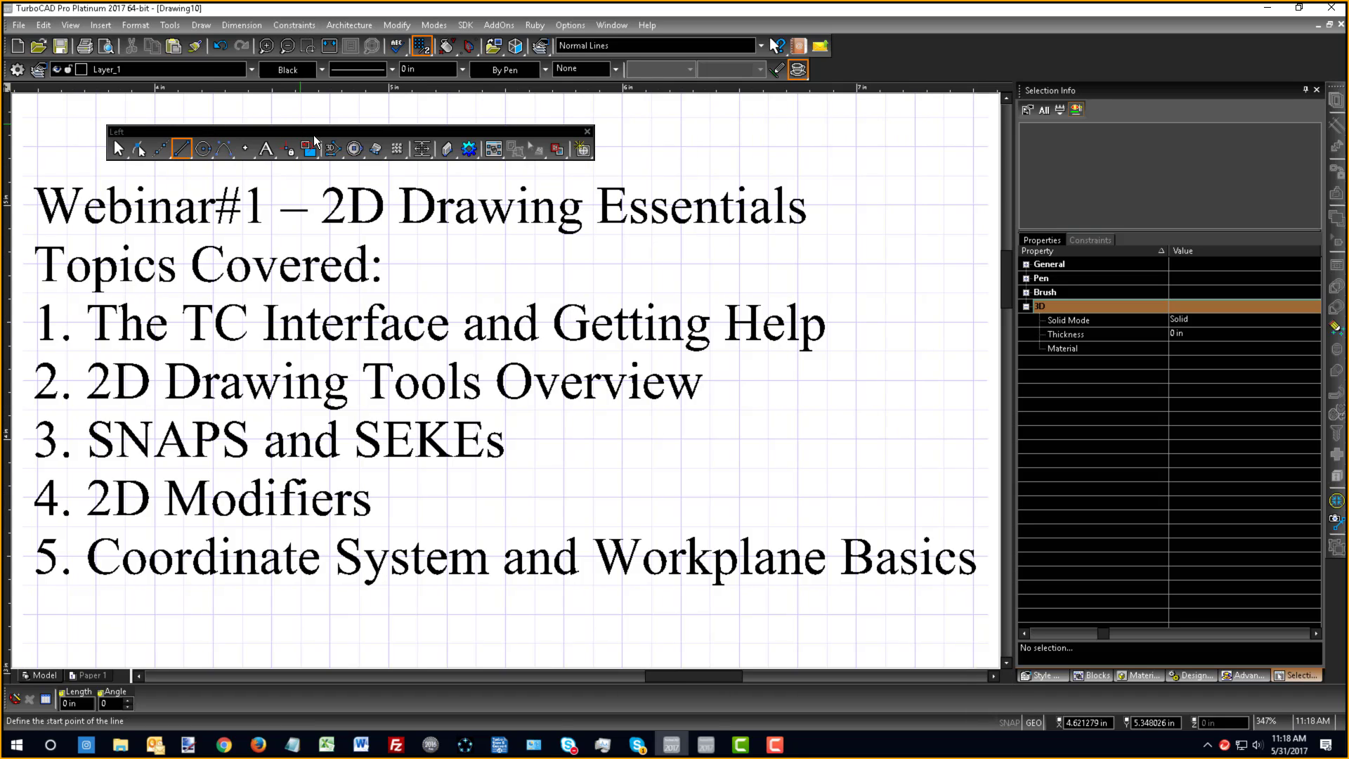
pyautogui.moveTo(313, 131); pyautogui.dragTo(7, 96)
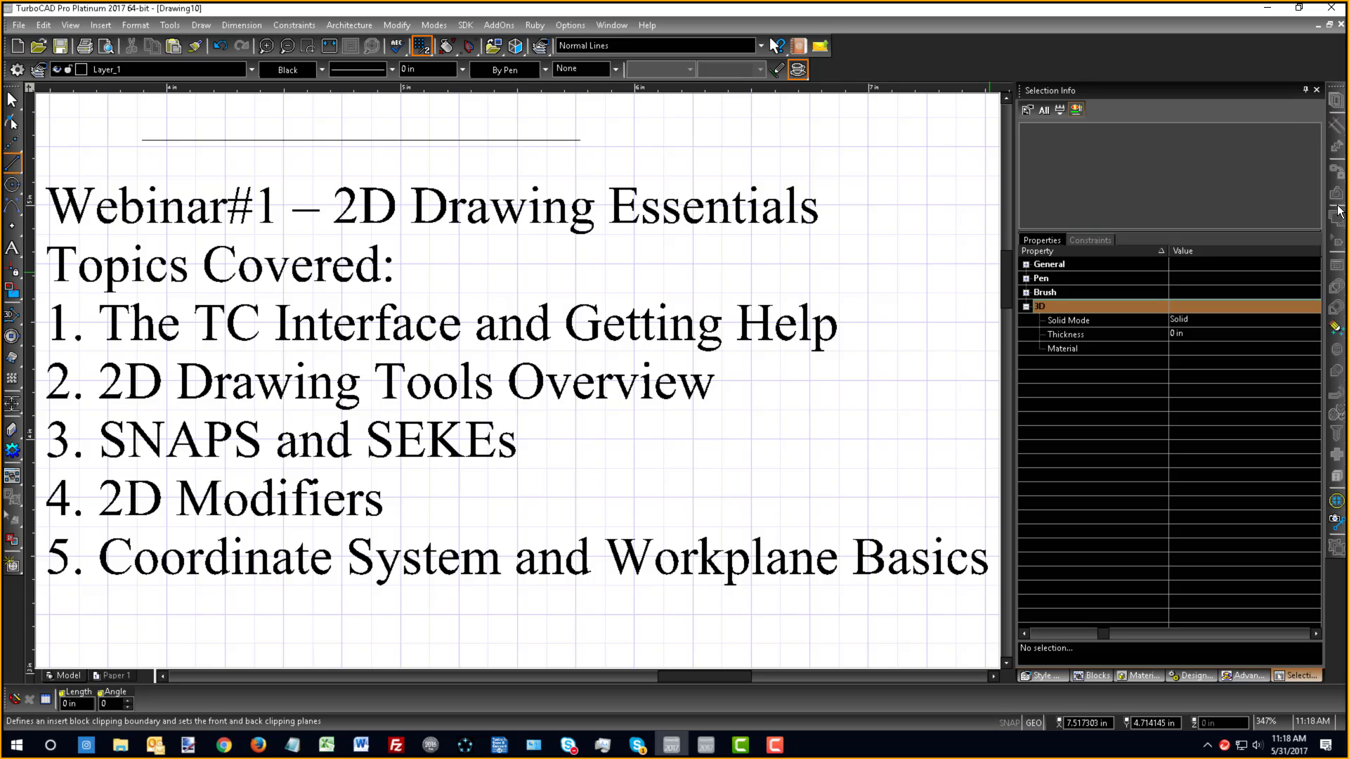
# - Leave the Line tool and select the horizontal line above the webinar title for editing
pyautogui.rightClick(705, 141)
pyautogui.click(717, 91)
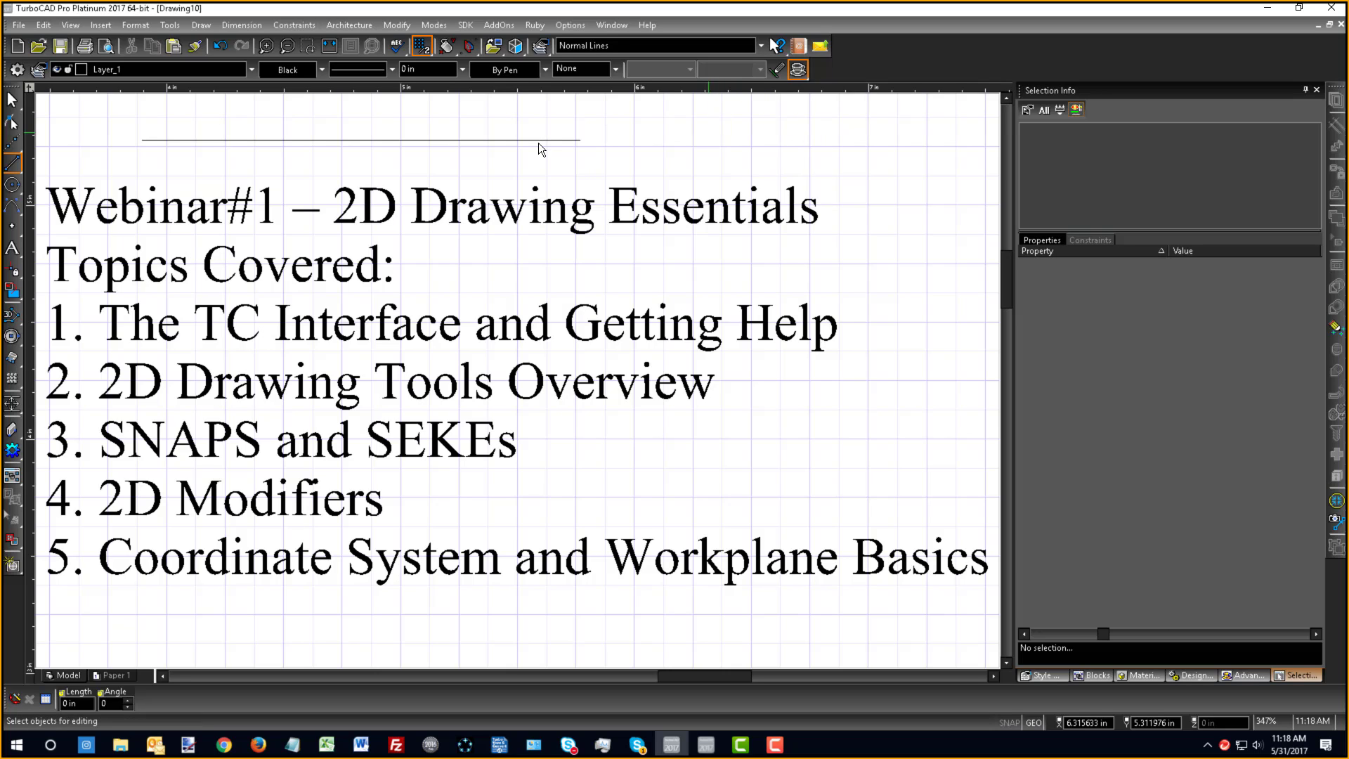
pyautogui.click(538, 143)
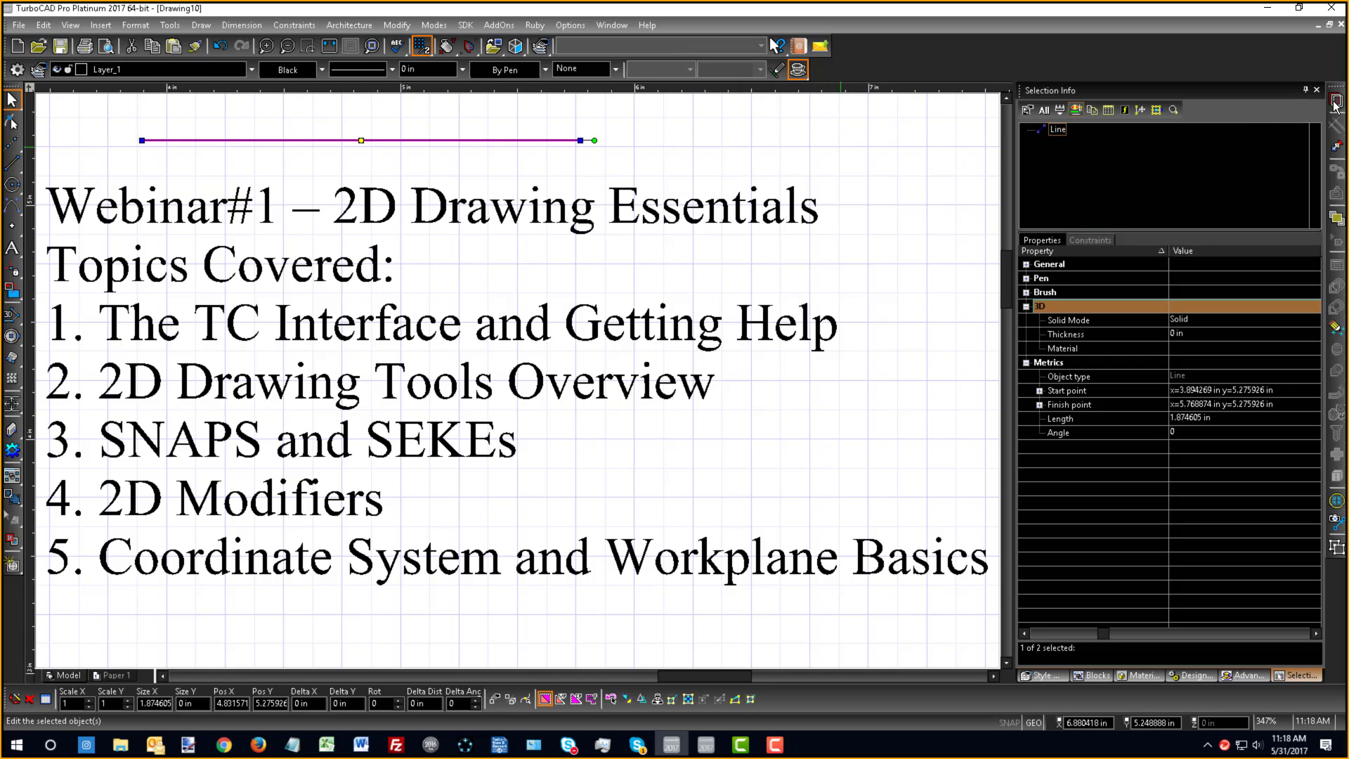
# - Deselect the line above the title, view the Paper 1 layout, and return to model space with the Line tool active
pyautogui.click(1338, 103)
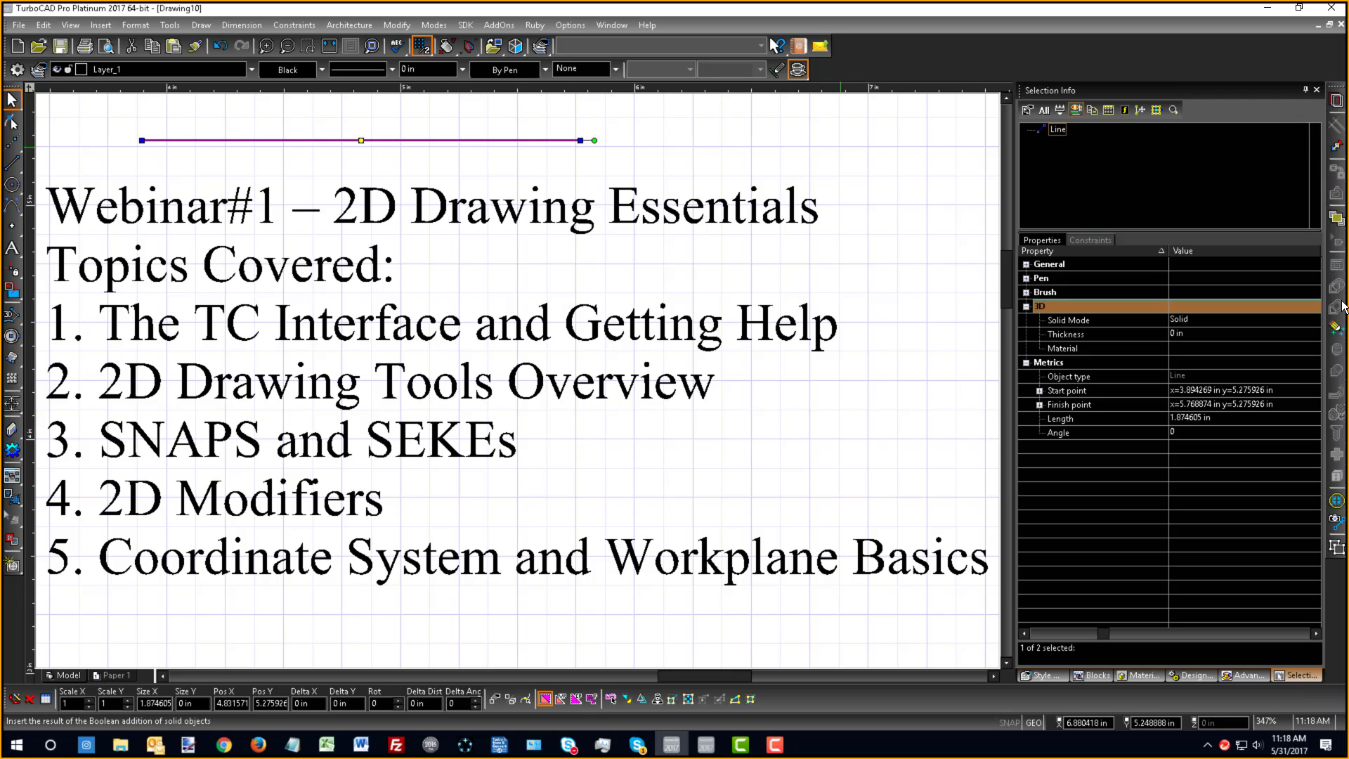
pyautogui.press('Escape')
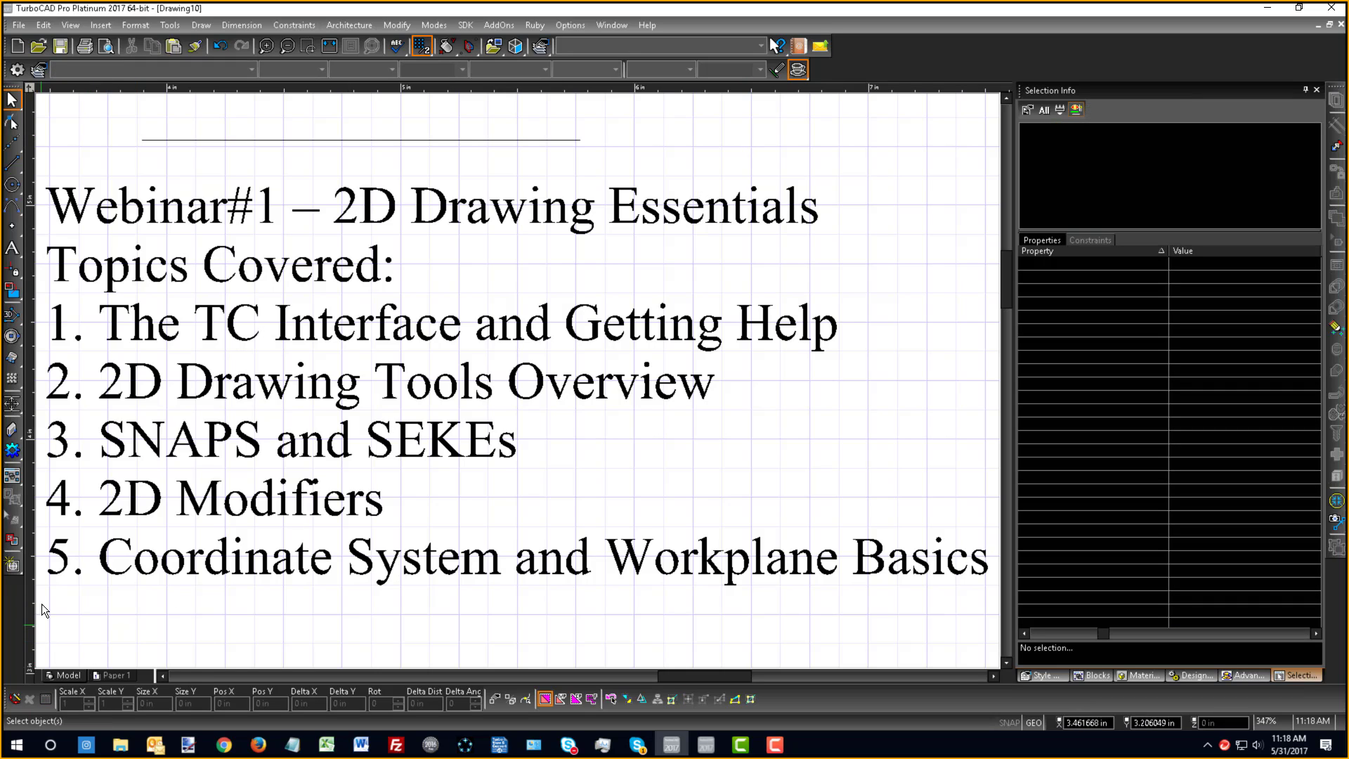
pyautogui.click(105, 675)
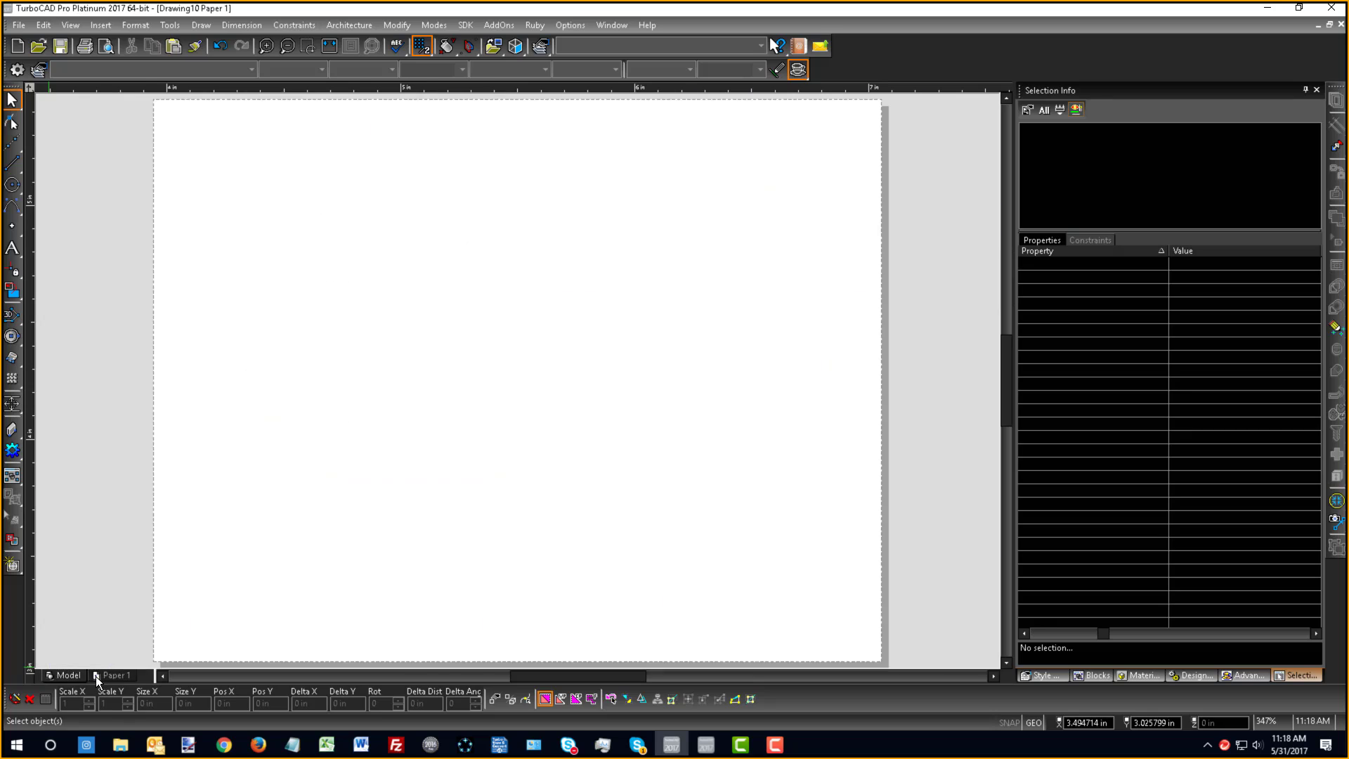
pyautogui.press('l')
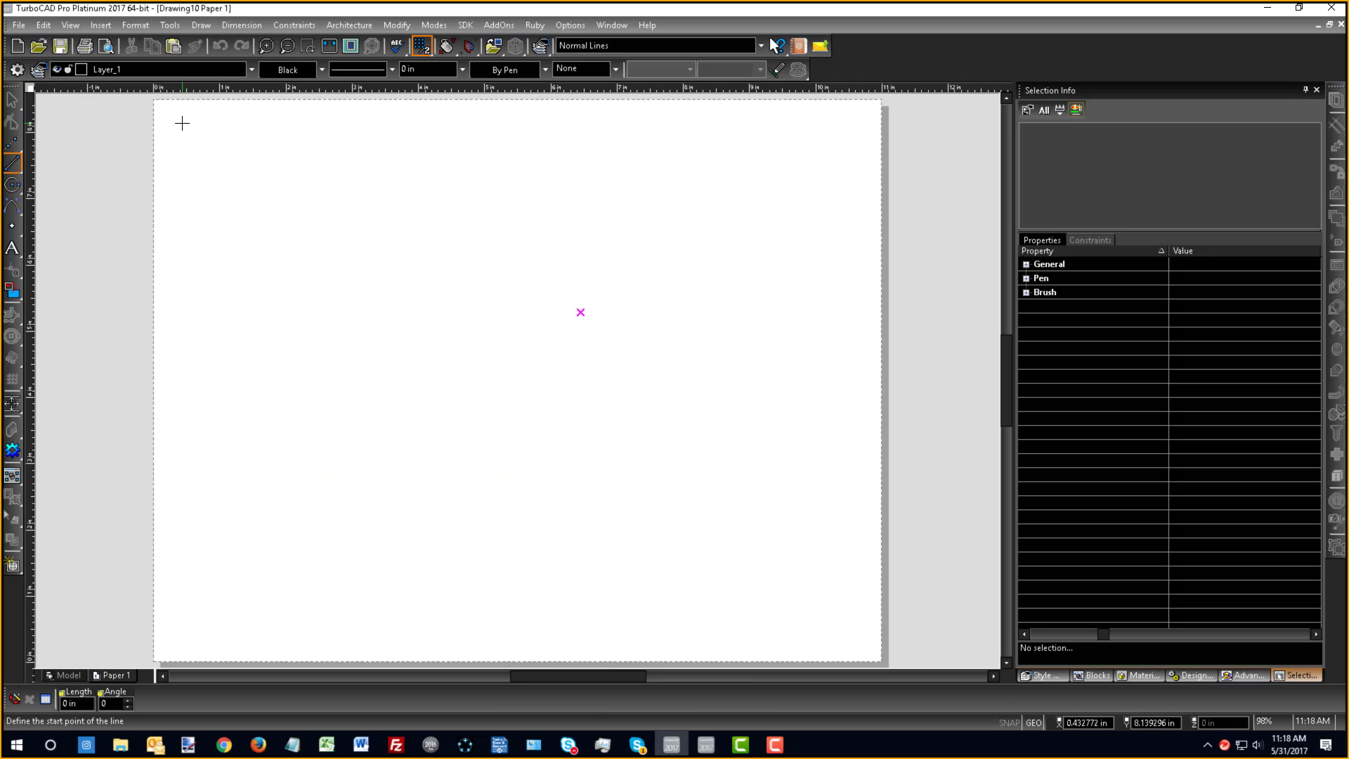
pyautogui.click(73, 673)
pyautogui.scroll(2, 517, 379)
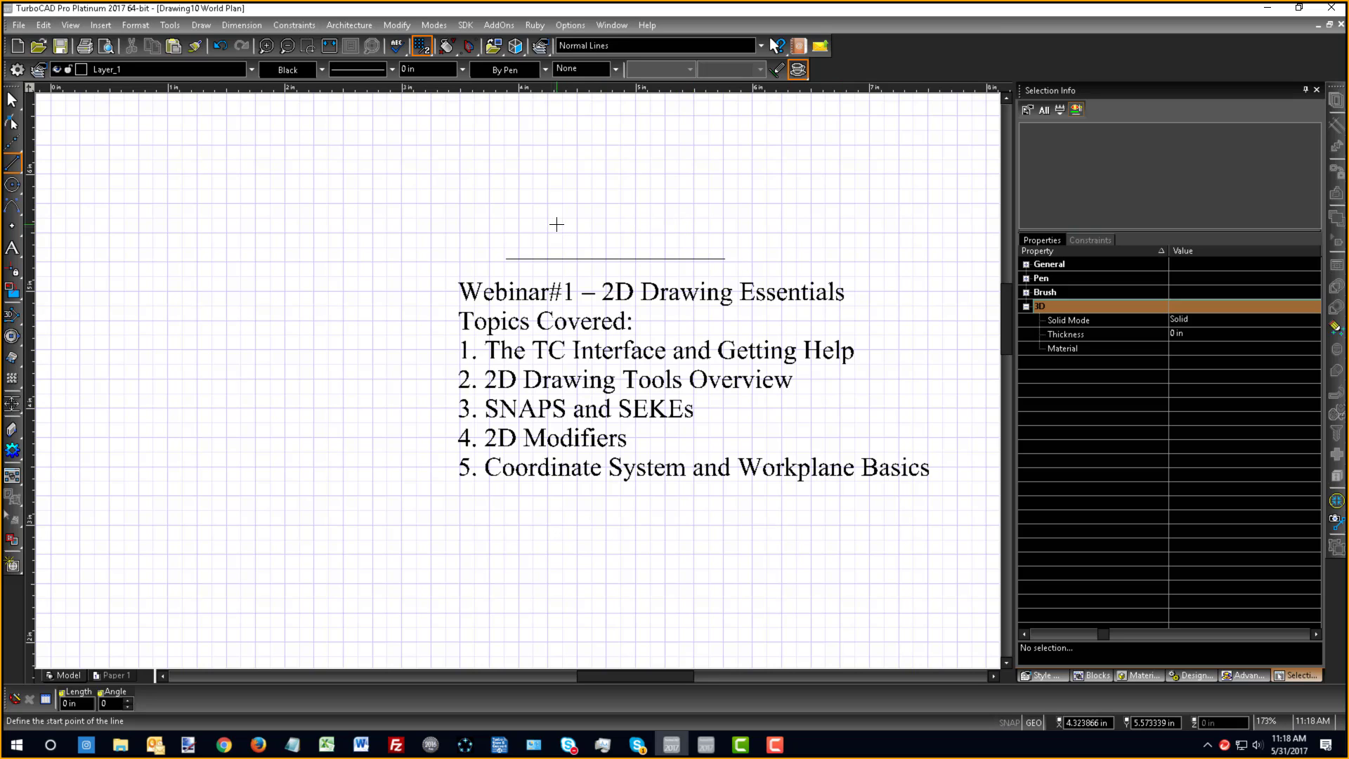
# - Review the model's Space Units settings and revisit the Paper 1 layout before returning to model space
pyautogui.click(559, 26)
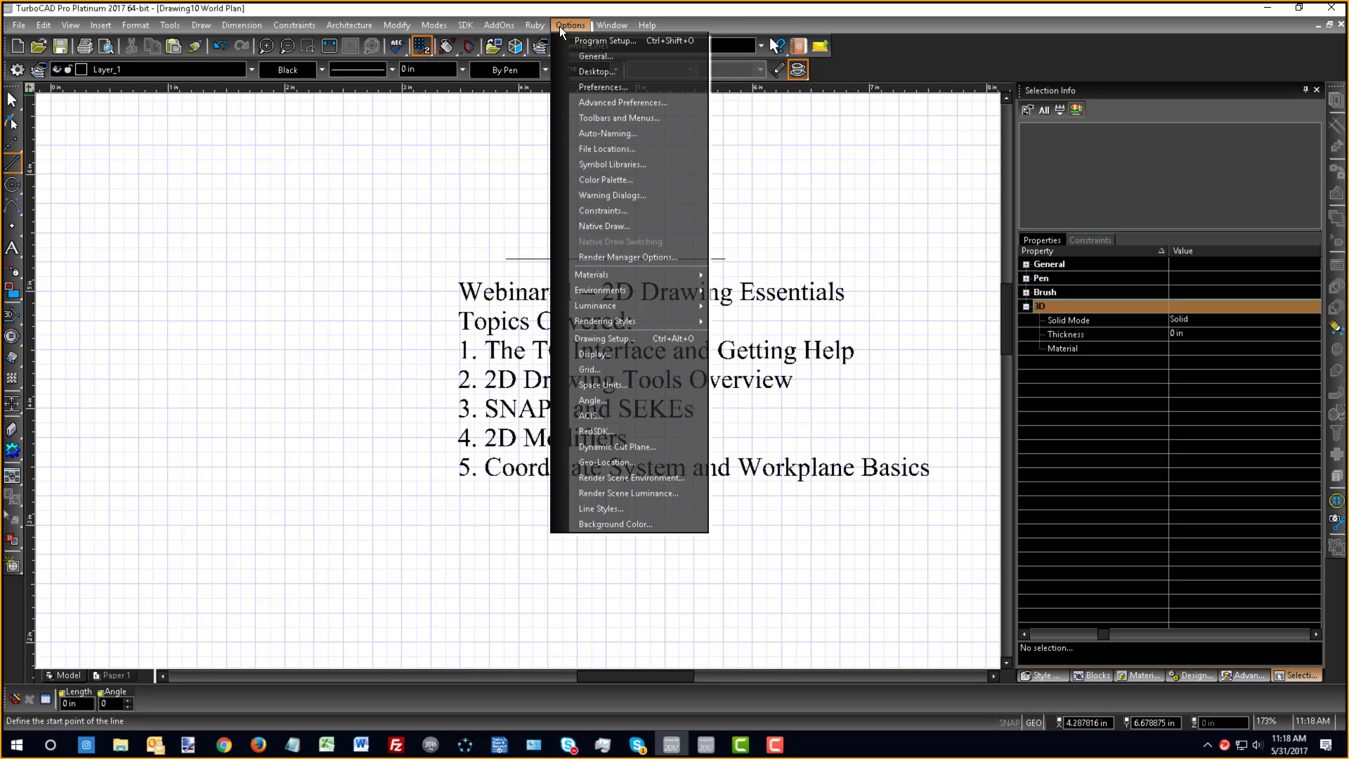
pyautogui.click(621, 390)
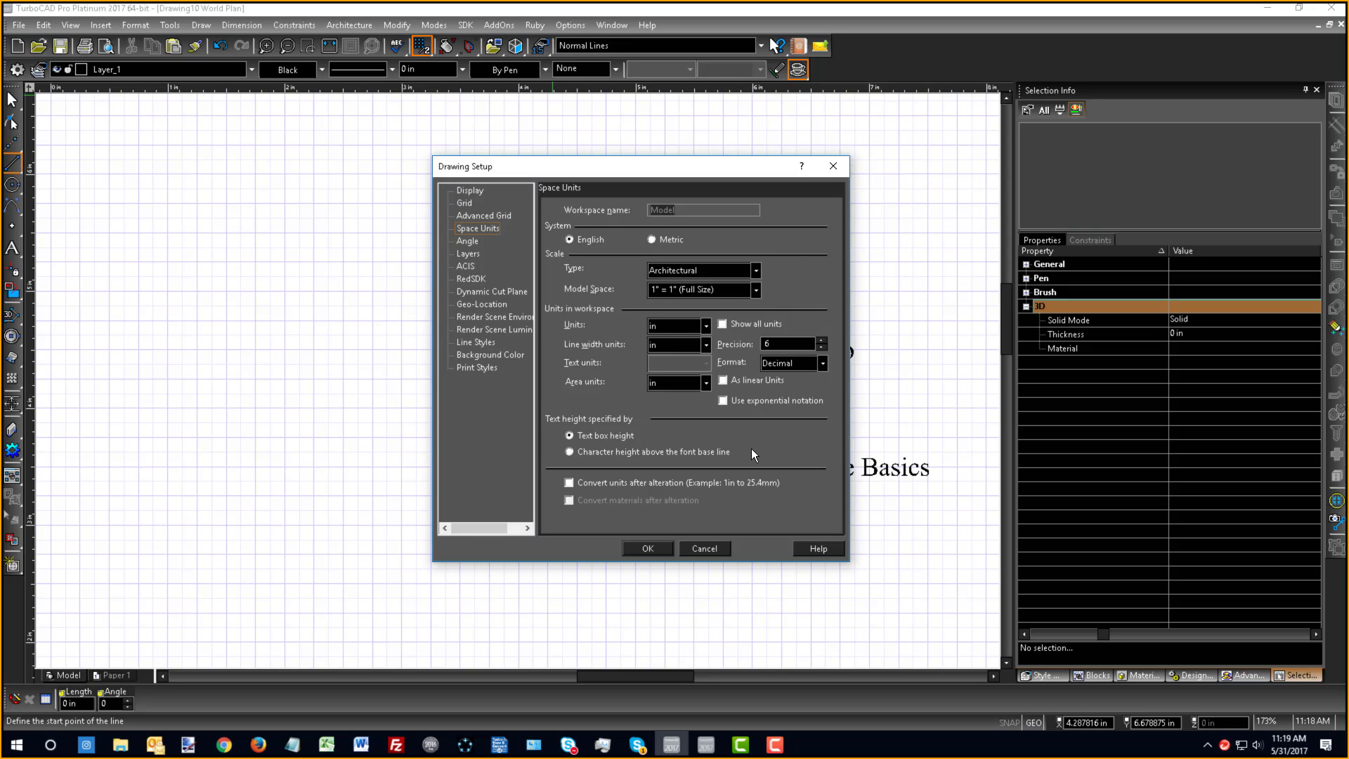
pyautogui.click(646, 547)
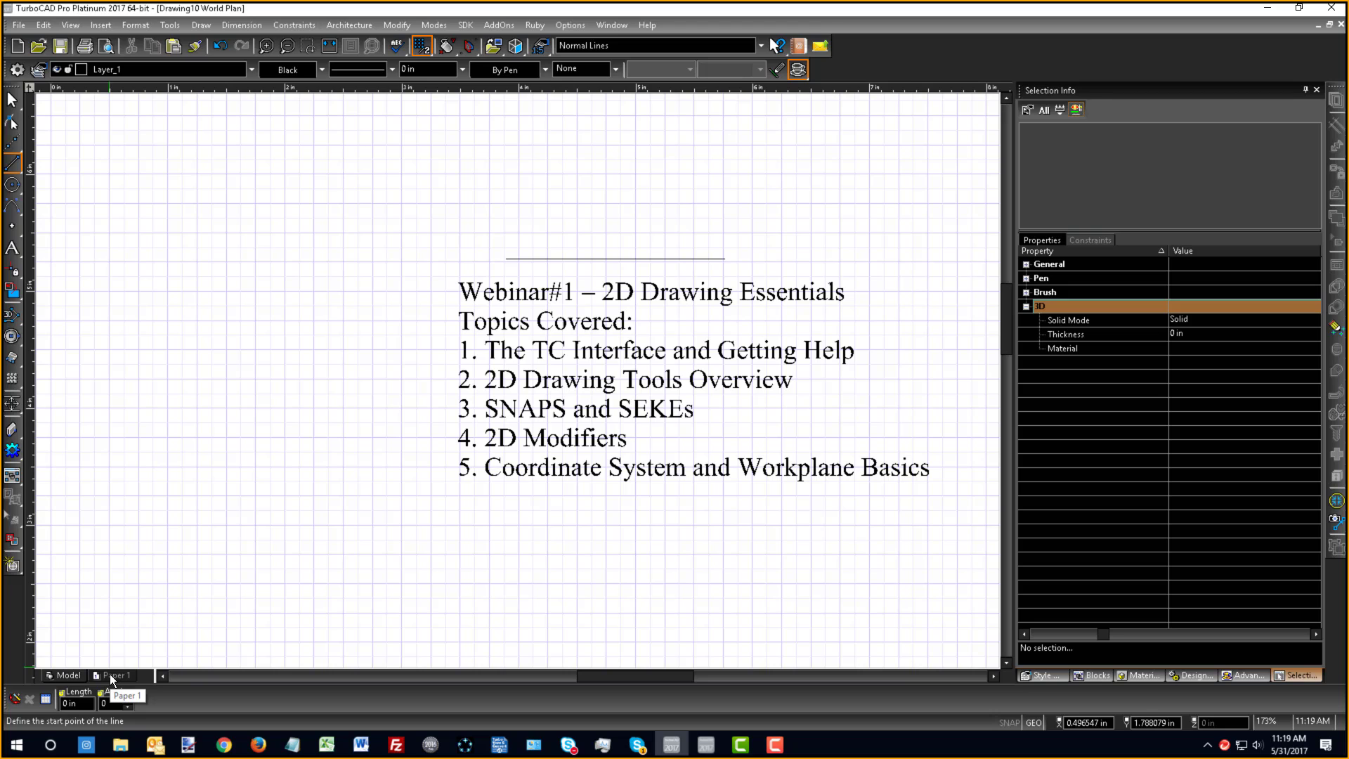
pyautogui.click(111, 675)
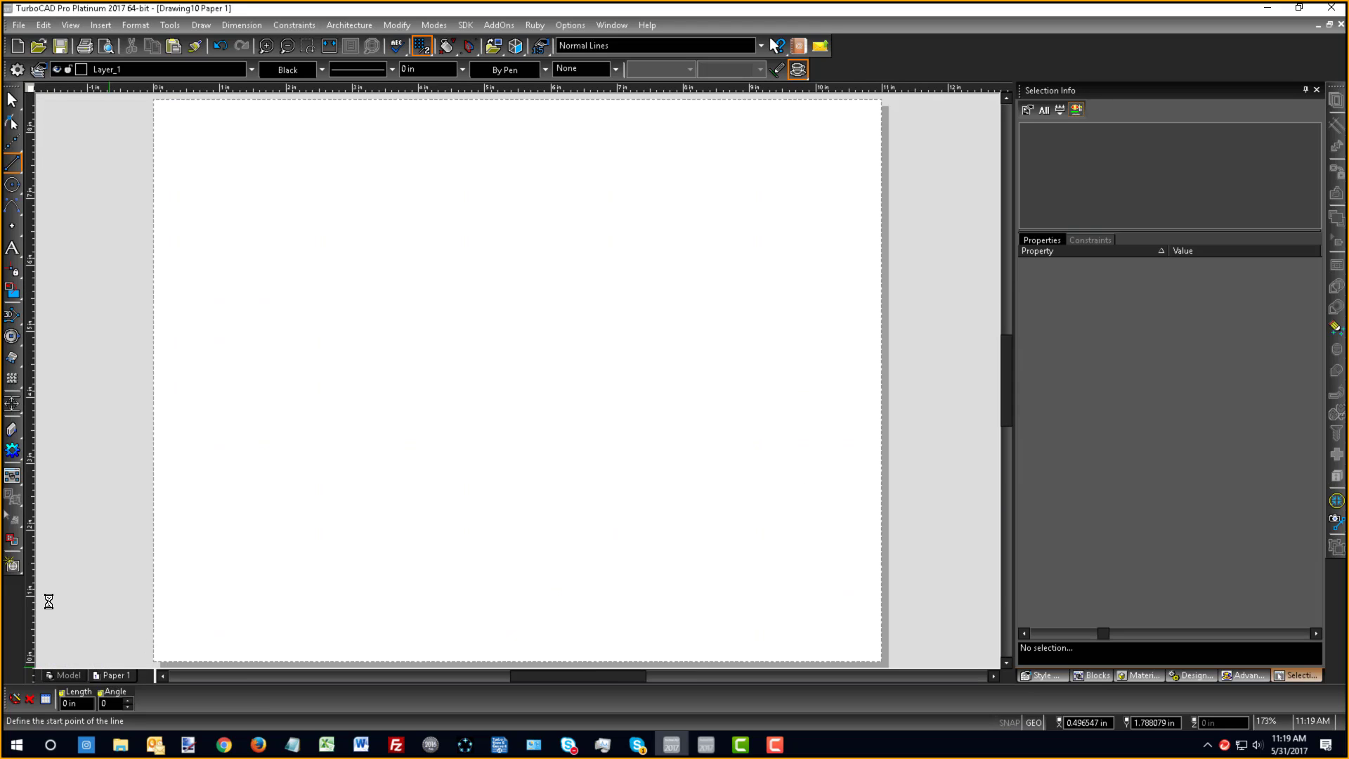
pyautogui.click(73, 676)
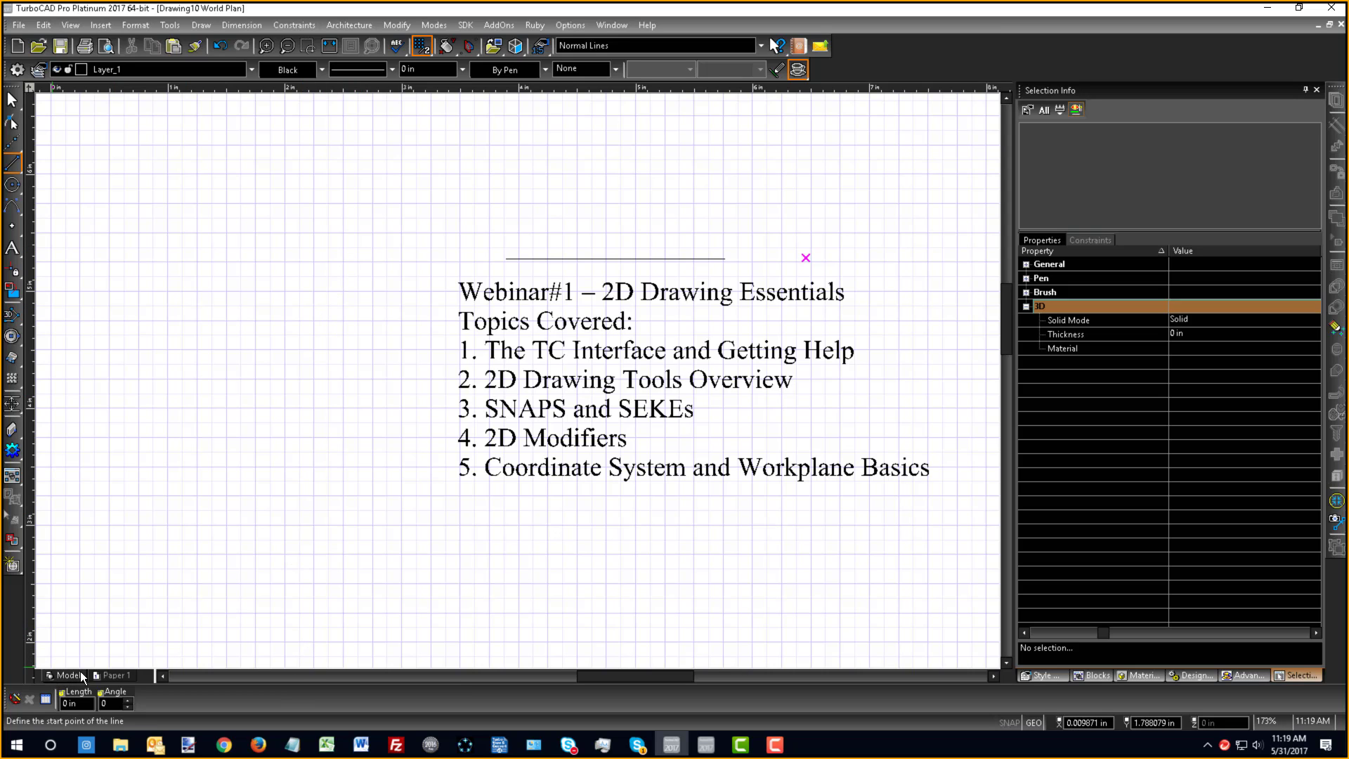
# - Activate the Polyline tool from the line tools, and switch to the center-point Circle tool
pyautogui.moveTo(7, 700)
pyautogui.mouseDown()
pyautogui.moveTo(137, 673)
pyautogui.moveTo(174, 546)
pyautogui.moveTo(159, 409)
pyautogui.moveTo(165, 437)
pyautogui.moveTo(70, 692)
pyautogui.moveTo(34, 713)
pyautogui.mouseUp()
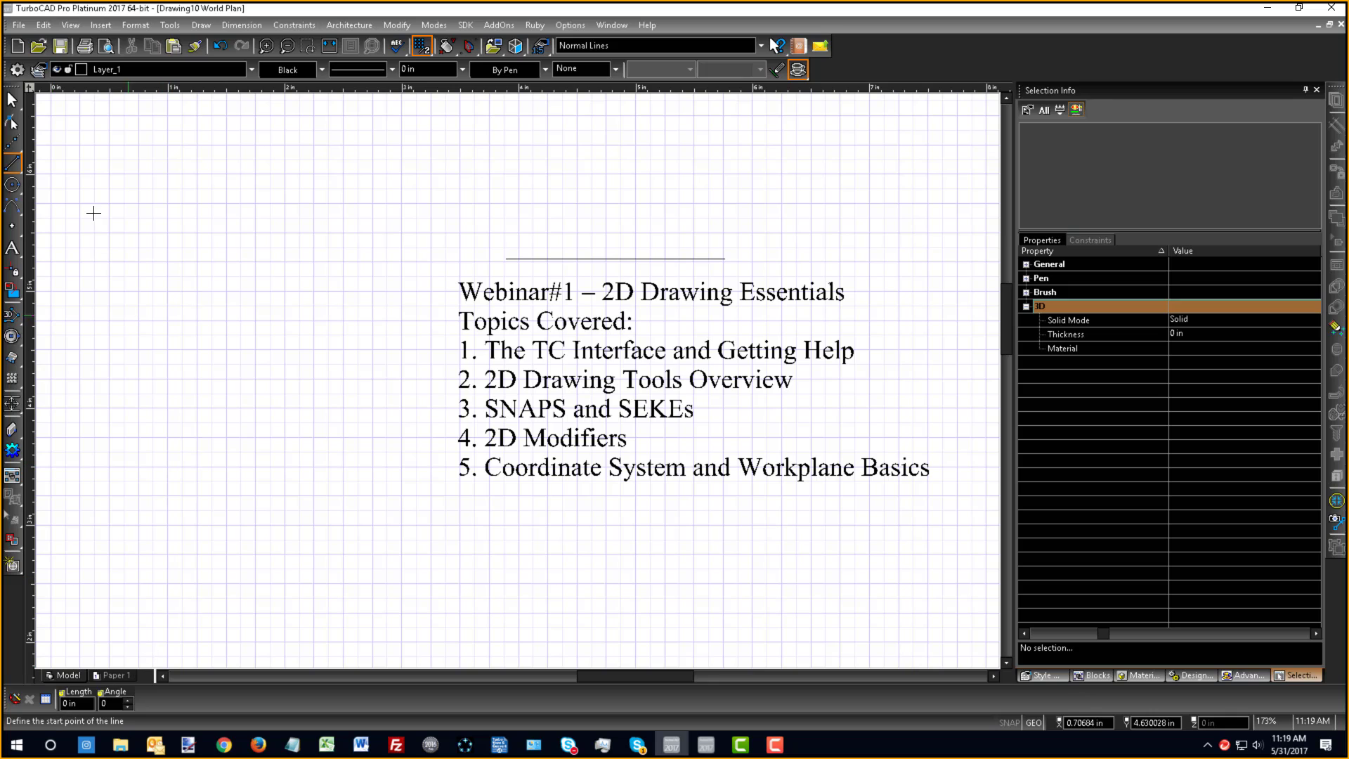
pyautogui.moveTo(12, 168); pyautogui.dragTo(32, 322)
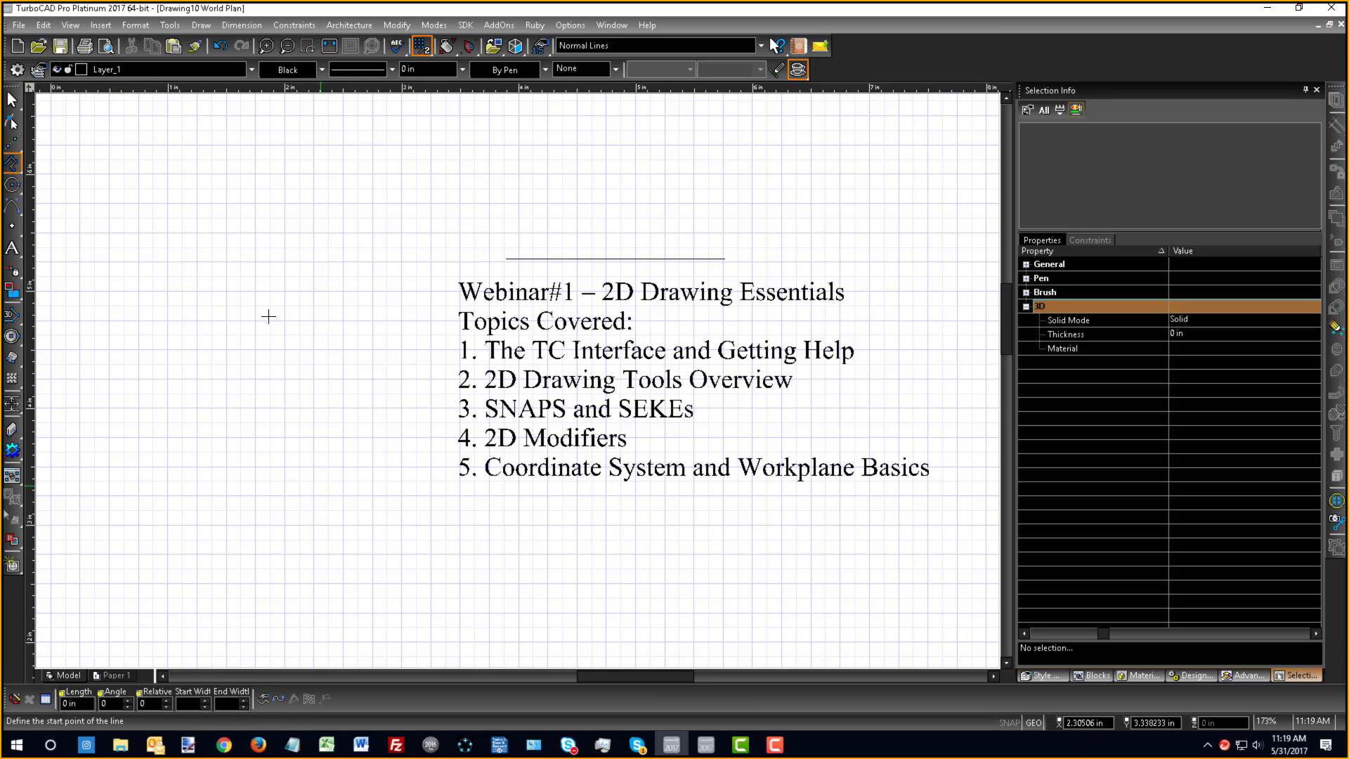
pyautogui.click(9, 186)
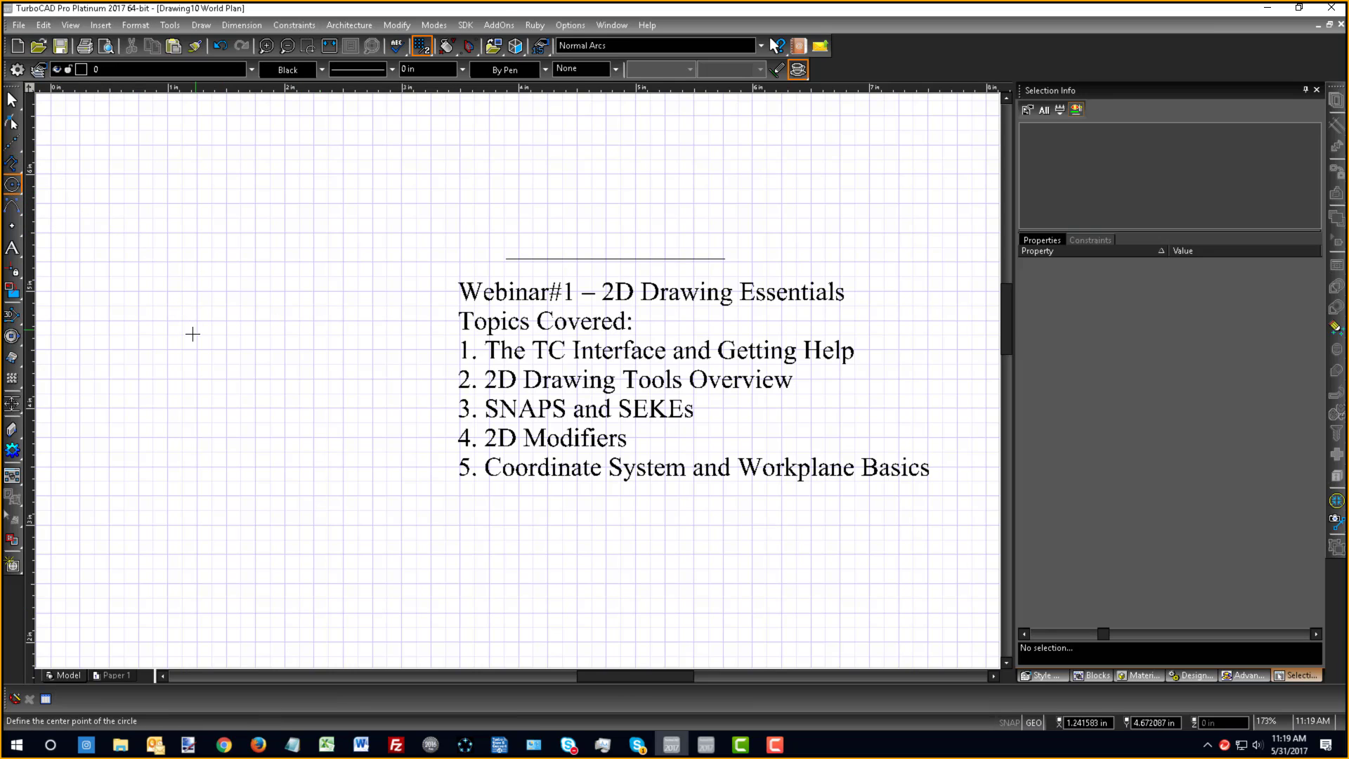
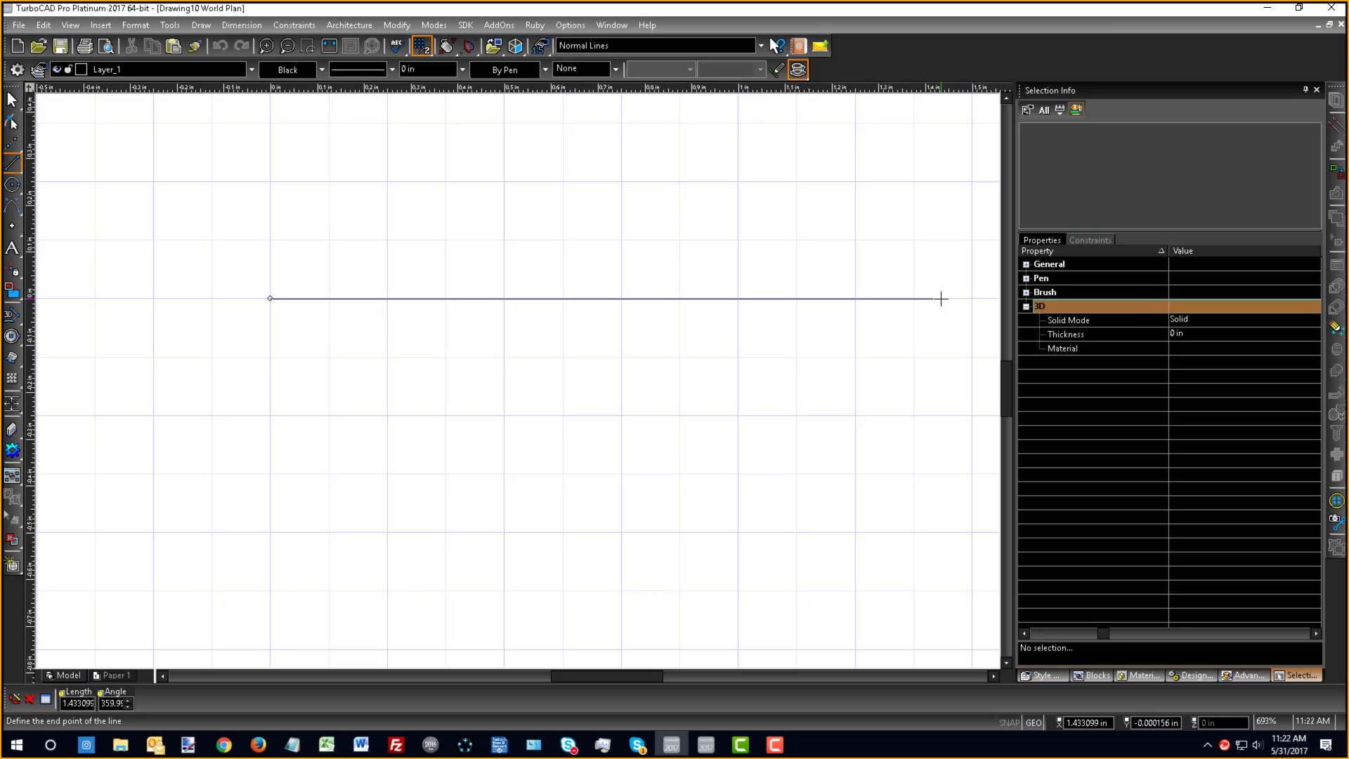
# - Draw a horizontal line from the origin with a length of 5 in and an angle of 0
pyautogui.press('Tab')
pyautogui.write('5')
pyautogui.press('Tab')
pyautogui.write('0')
pyautogui.press('Return')
pyautogui.scroll(-2, 517, 381)
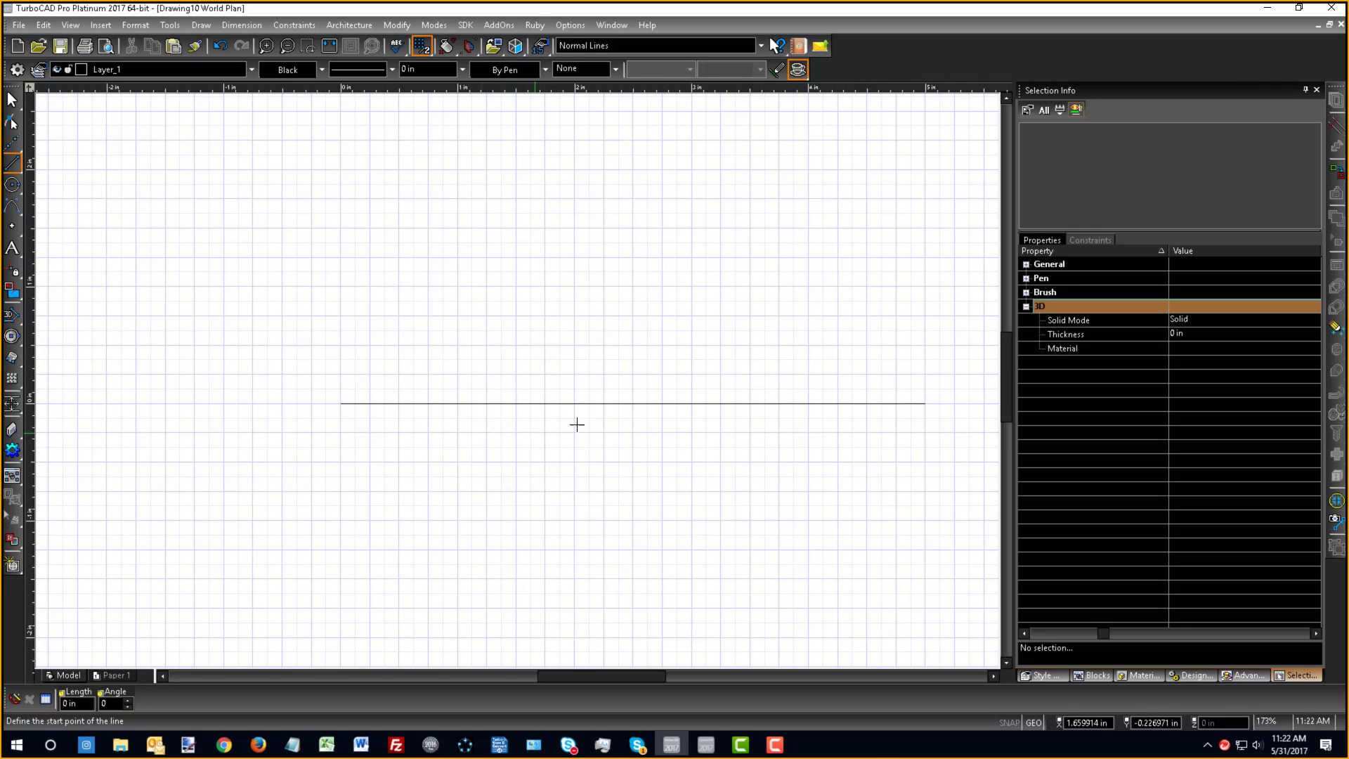
# - Leave the Line tool, select the 5 in line to view its properties, and clear the selection
pyautogui.rightClick(572, 378)
pyautogui.click(577, 372)
pyautogui.click(585, 402)
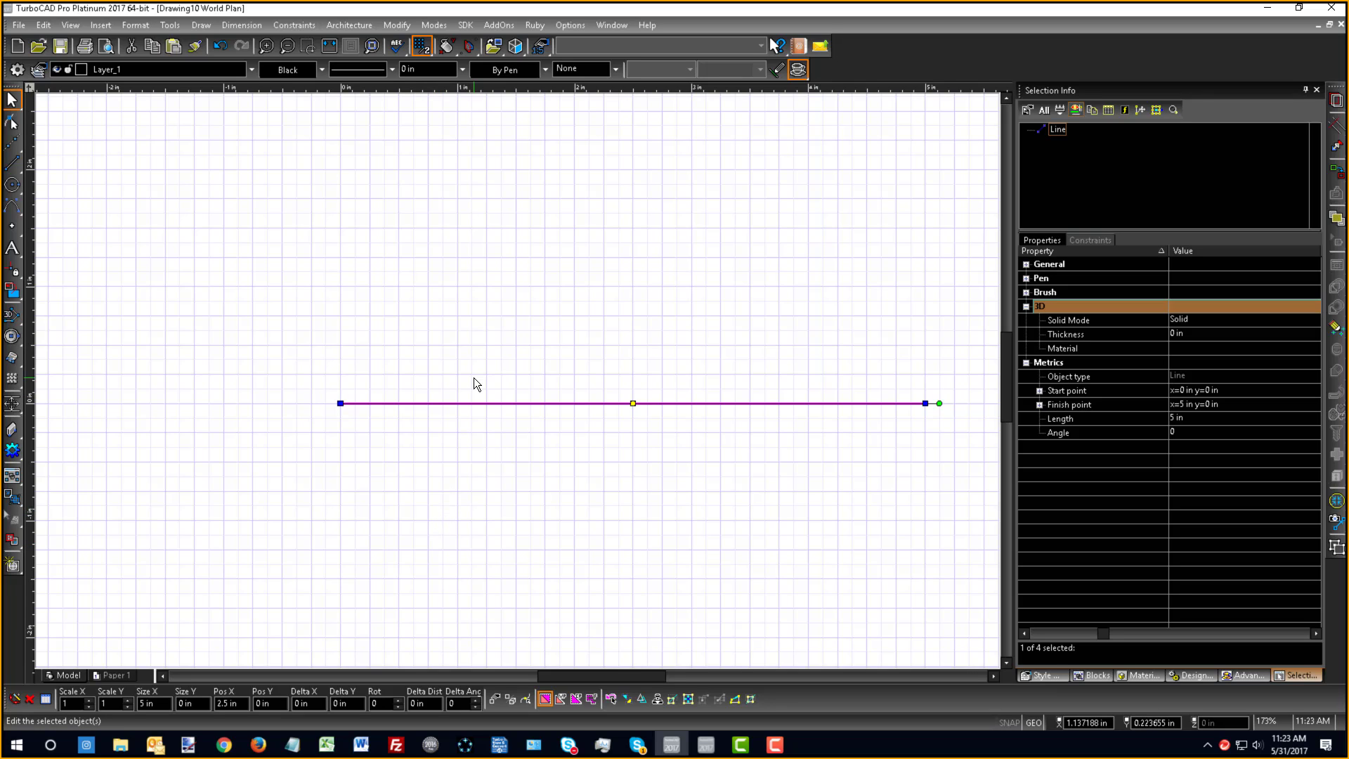
pyautogui.click(233, 259)
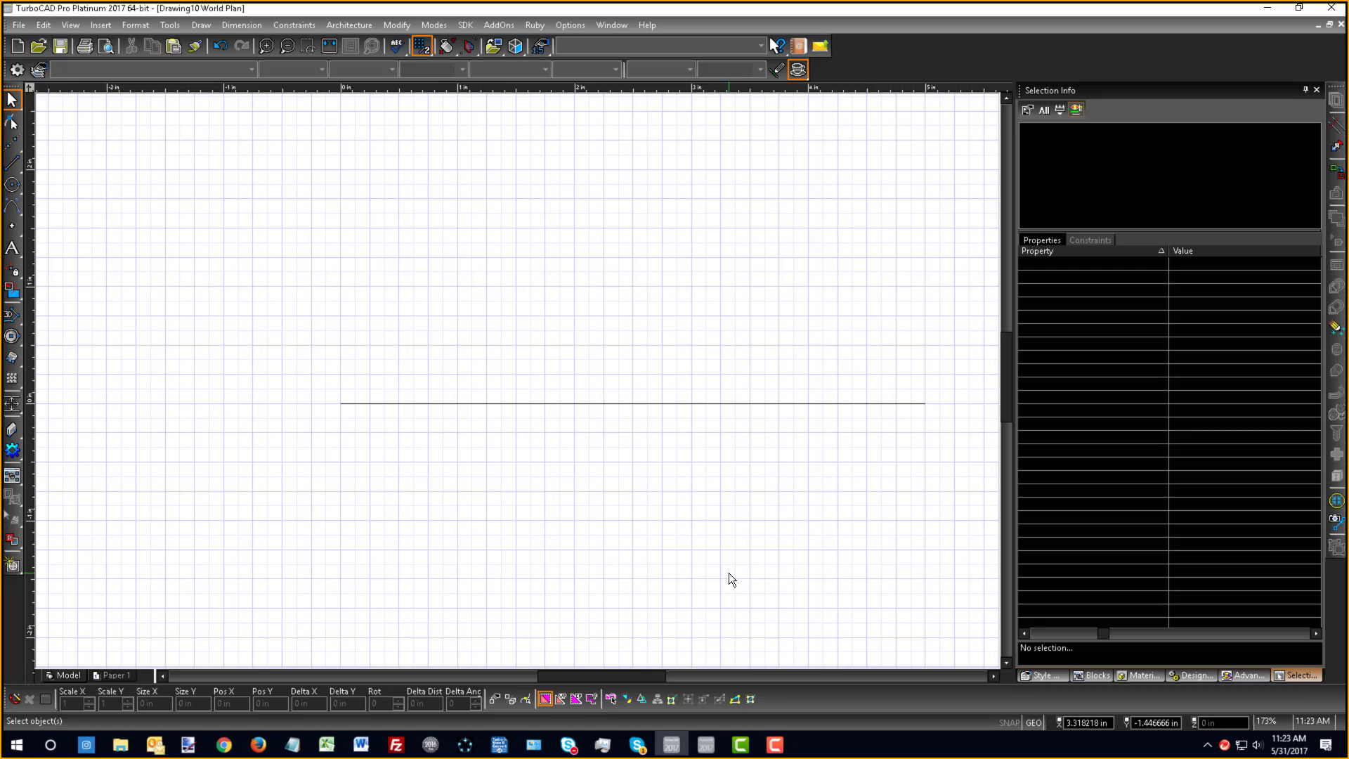
# - Show the Select tool's context commands, and select and deselect the 5 in line
pyautogui.rightClick(181, 204)
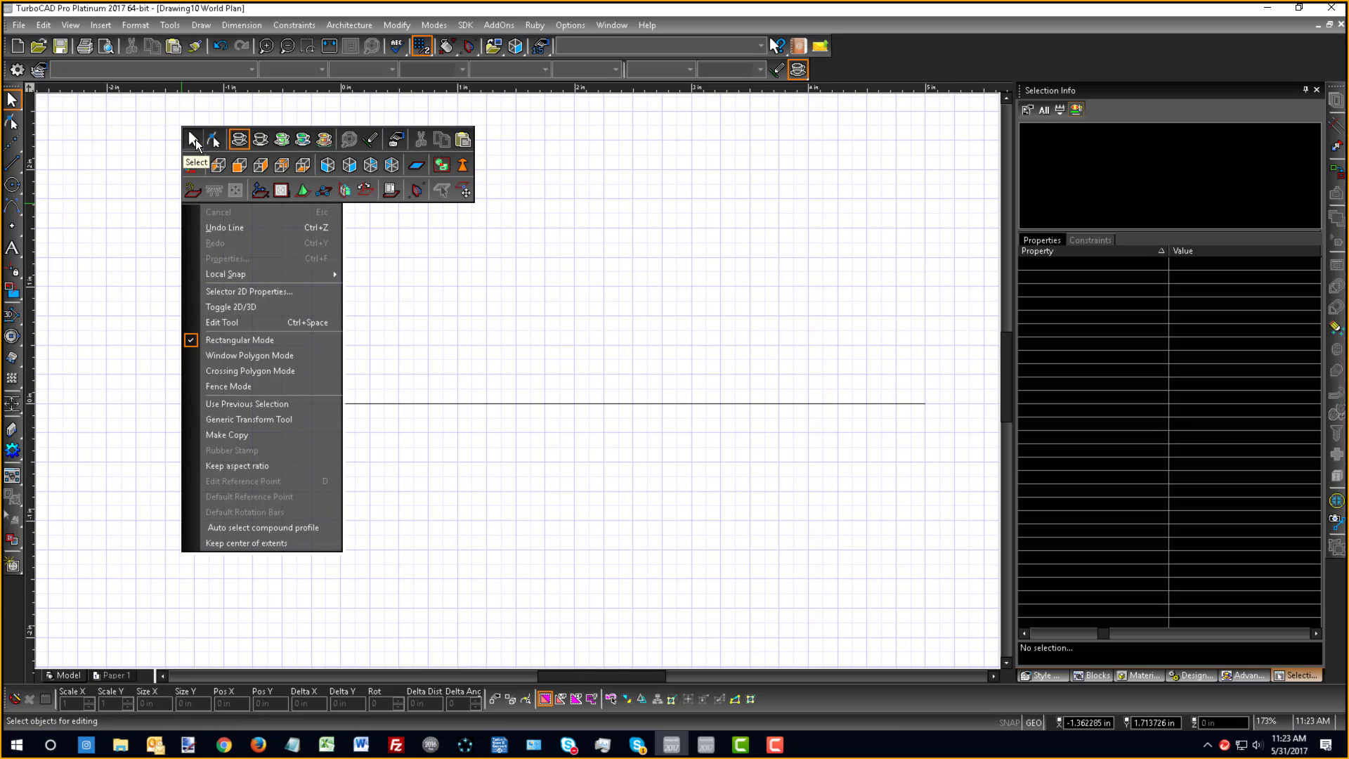
pyautogui.click(26, 117)
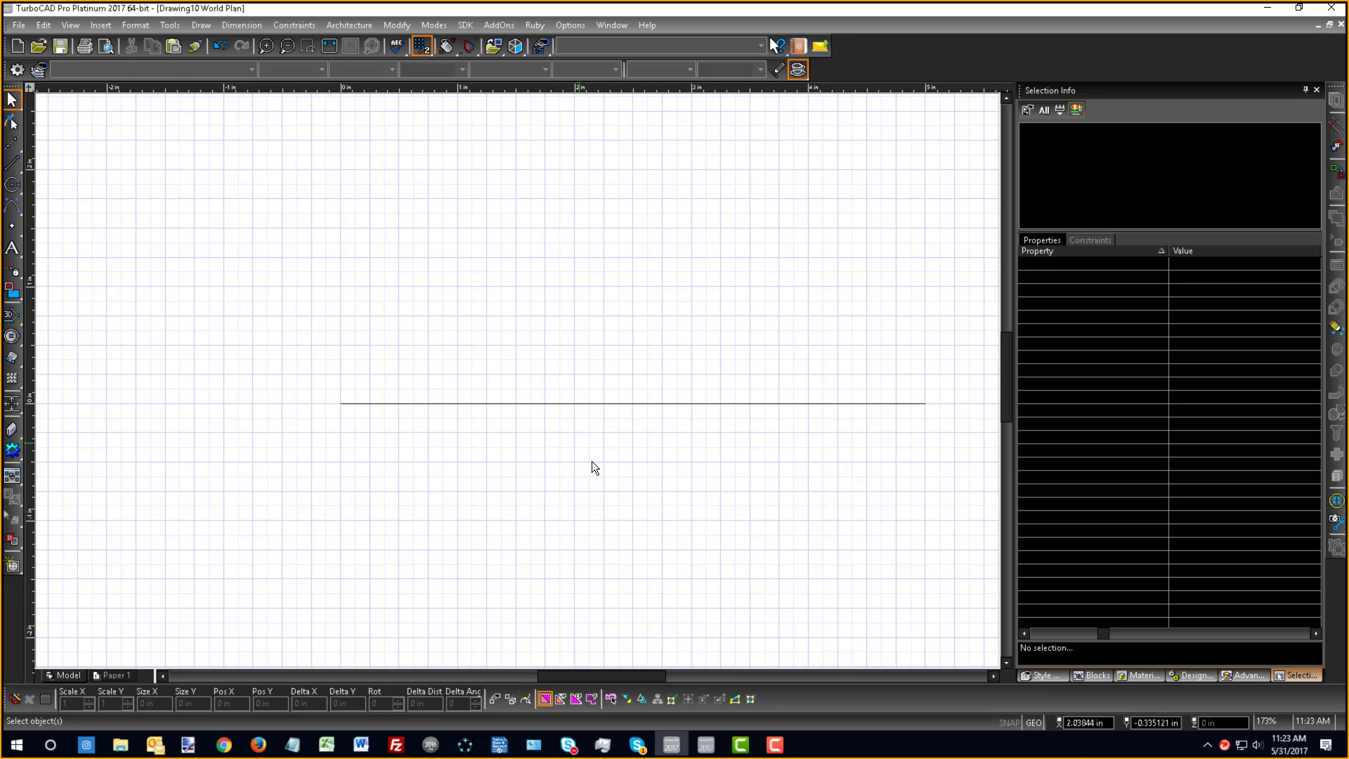
pyautogui.click(552, 403)
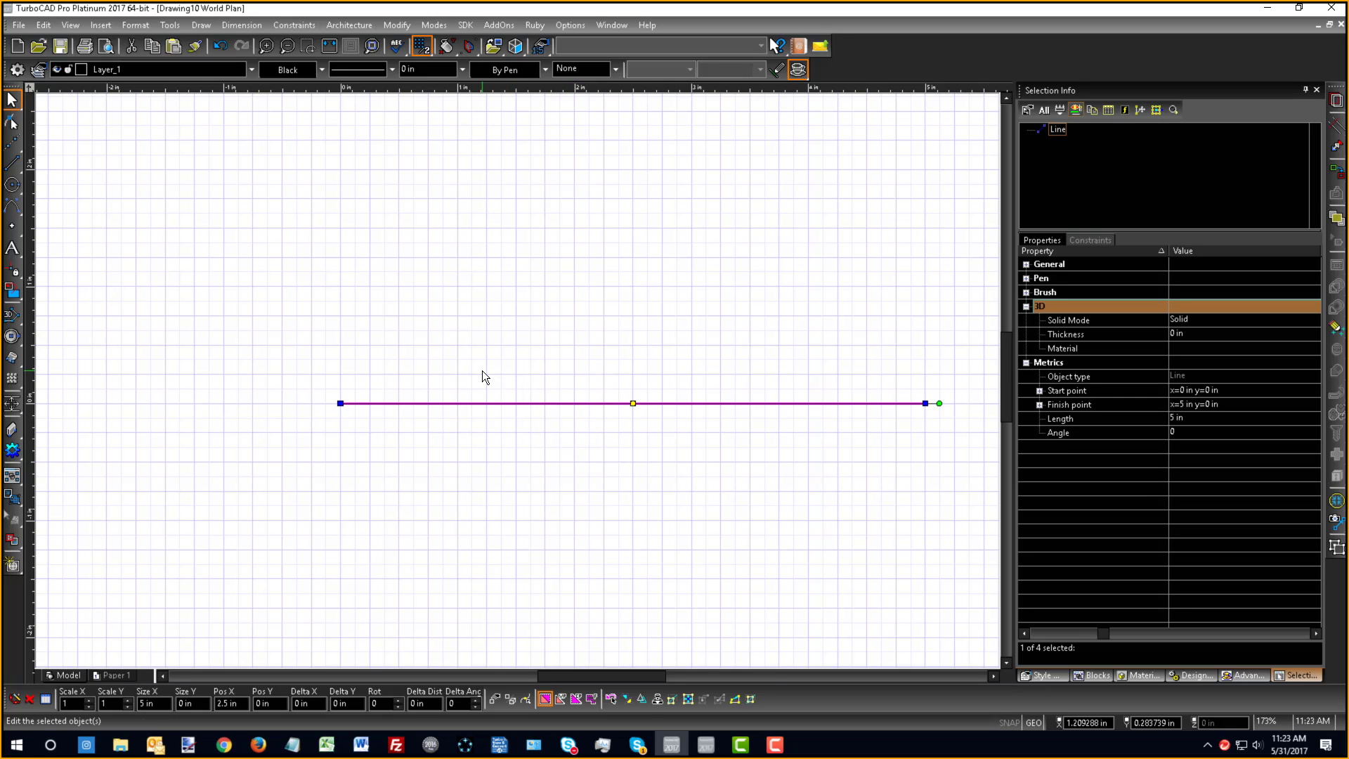
pyautogui.press('Escape')
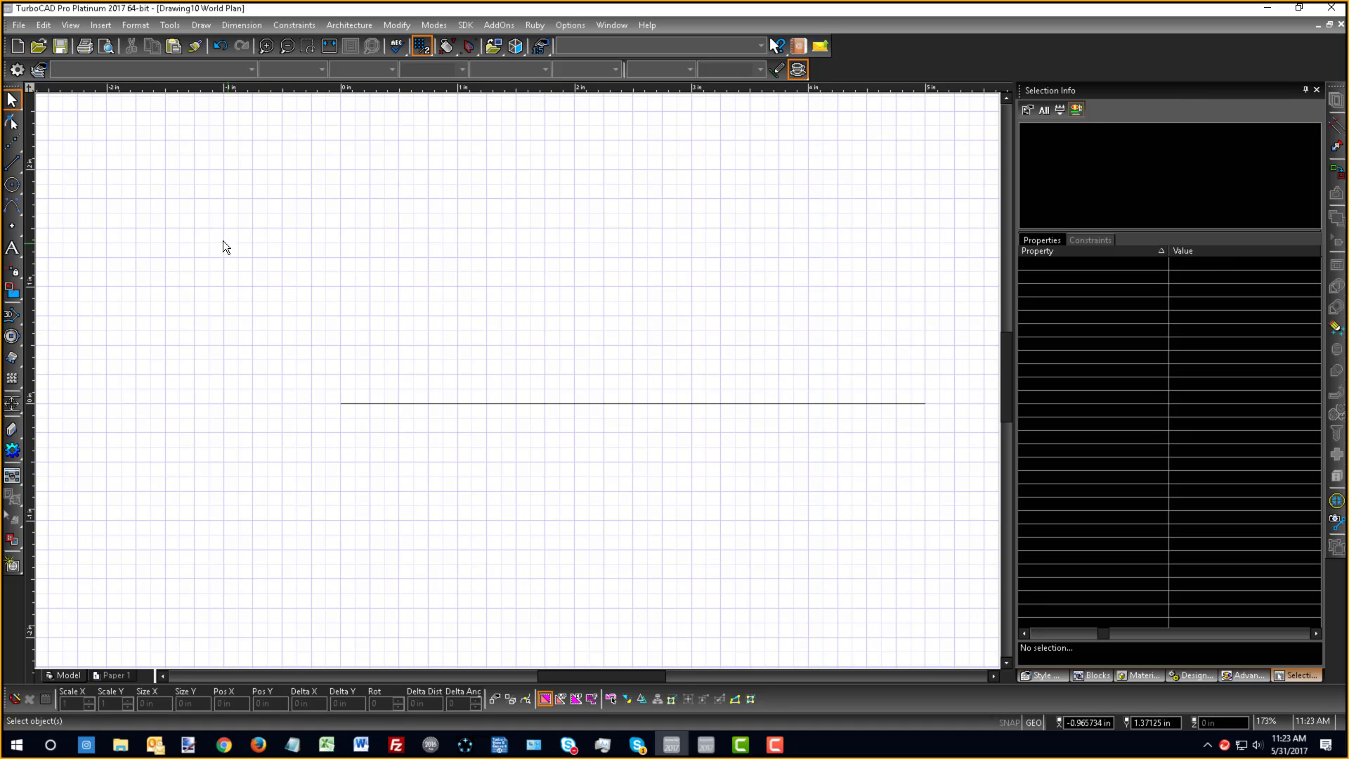
# - Start and leave the Line tool, and examine the Select tool's context commands for views and selection modes
pyautogui.click(14, 162)
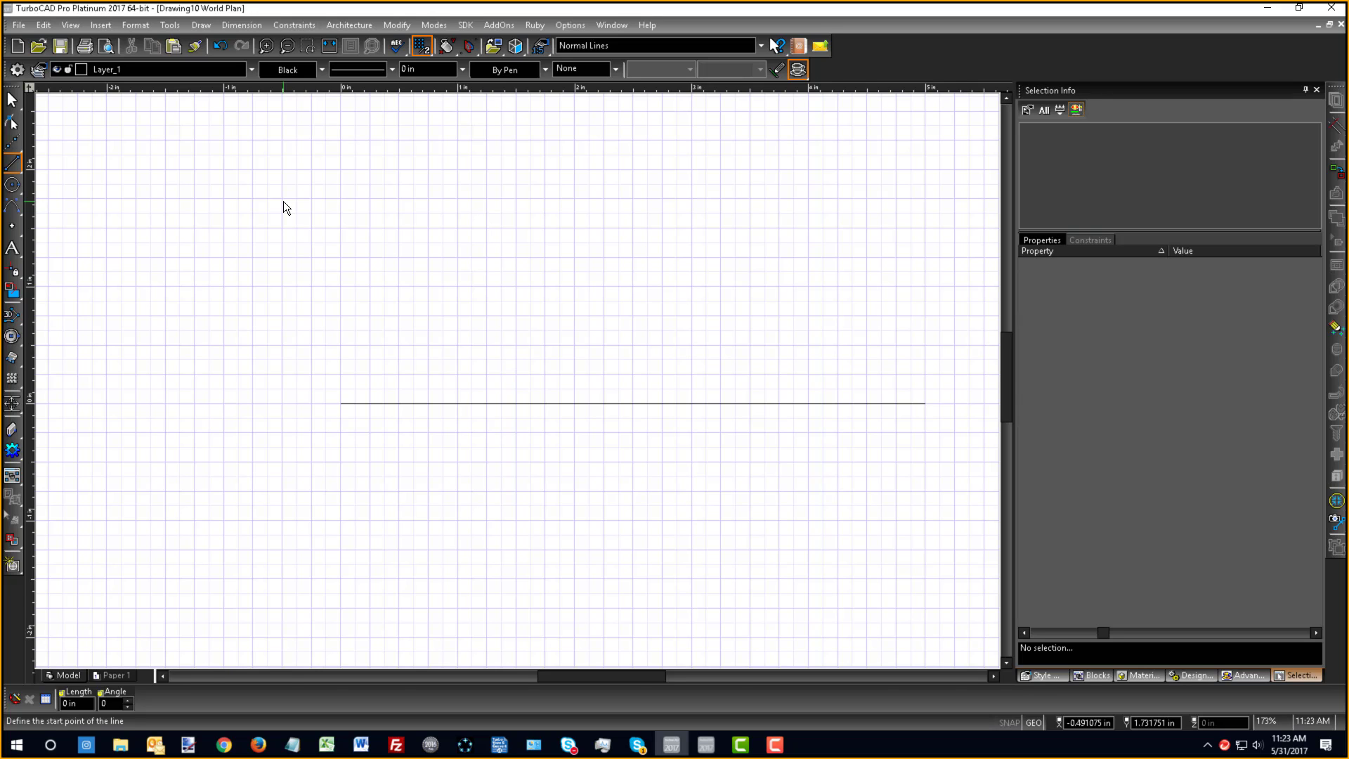
pyautogui.press('Escape')
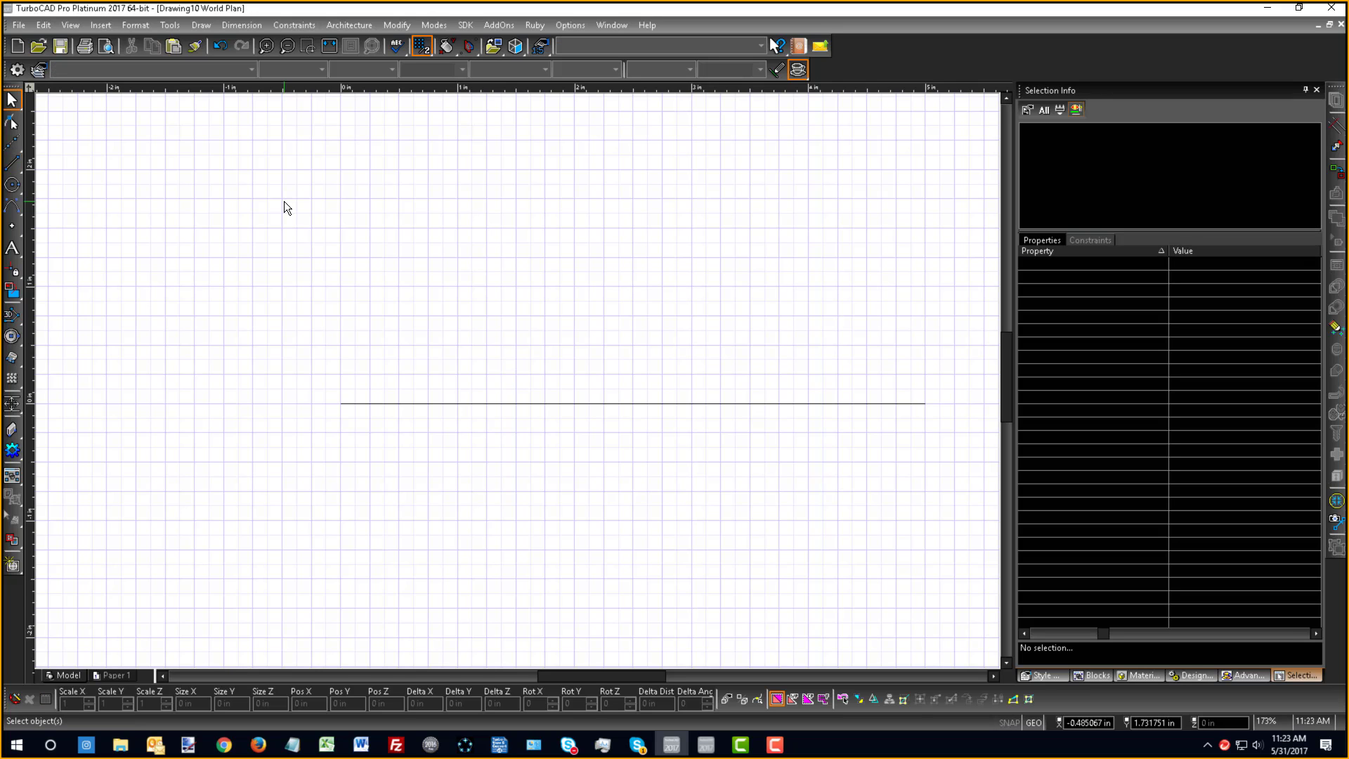
pyautogui.click(517, 402)
pyautogui.rightClick(374, 279)
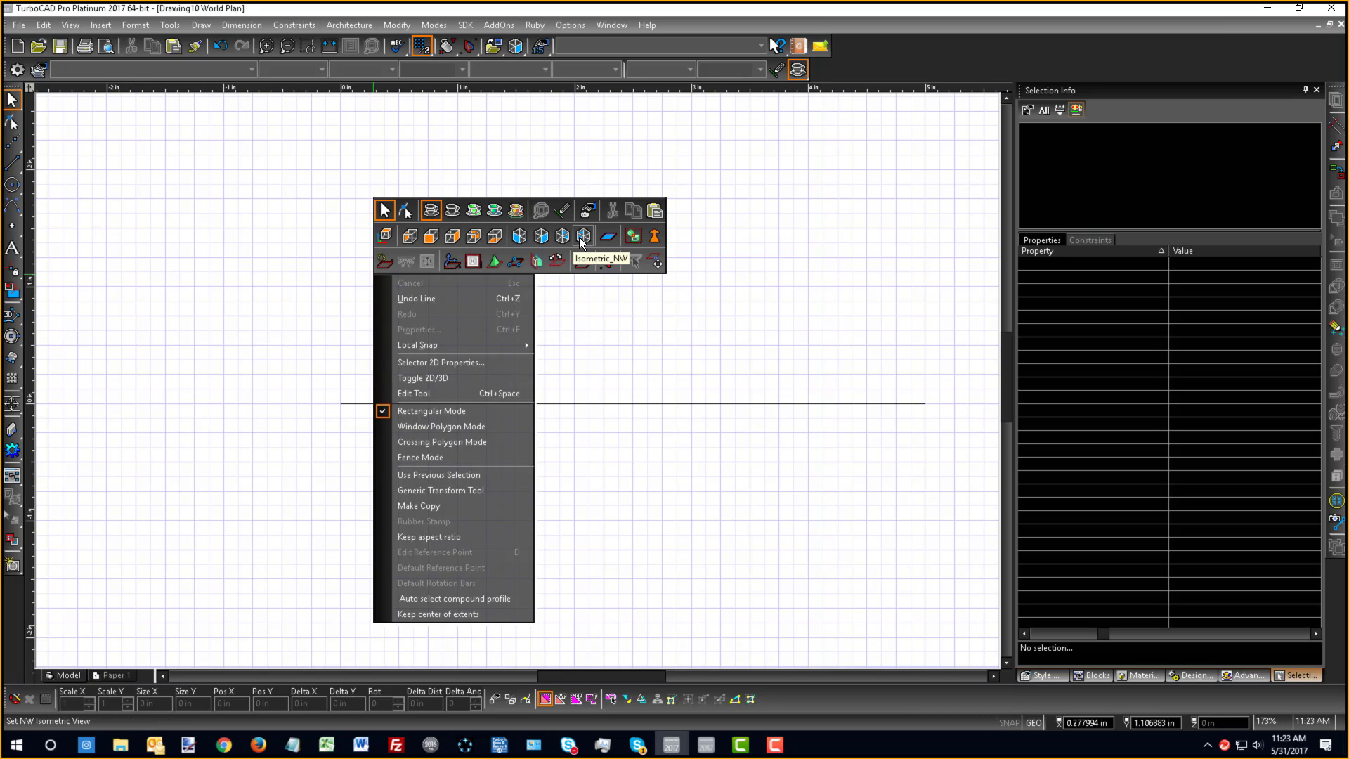
pyautogui.click(702, 238)
pyautogui.rightClick(365, 214)
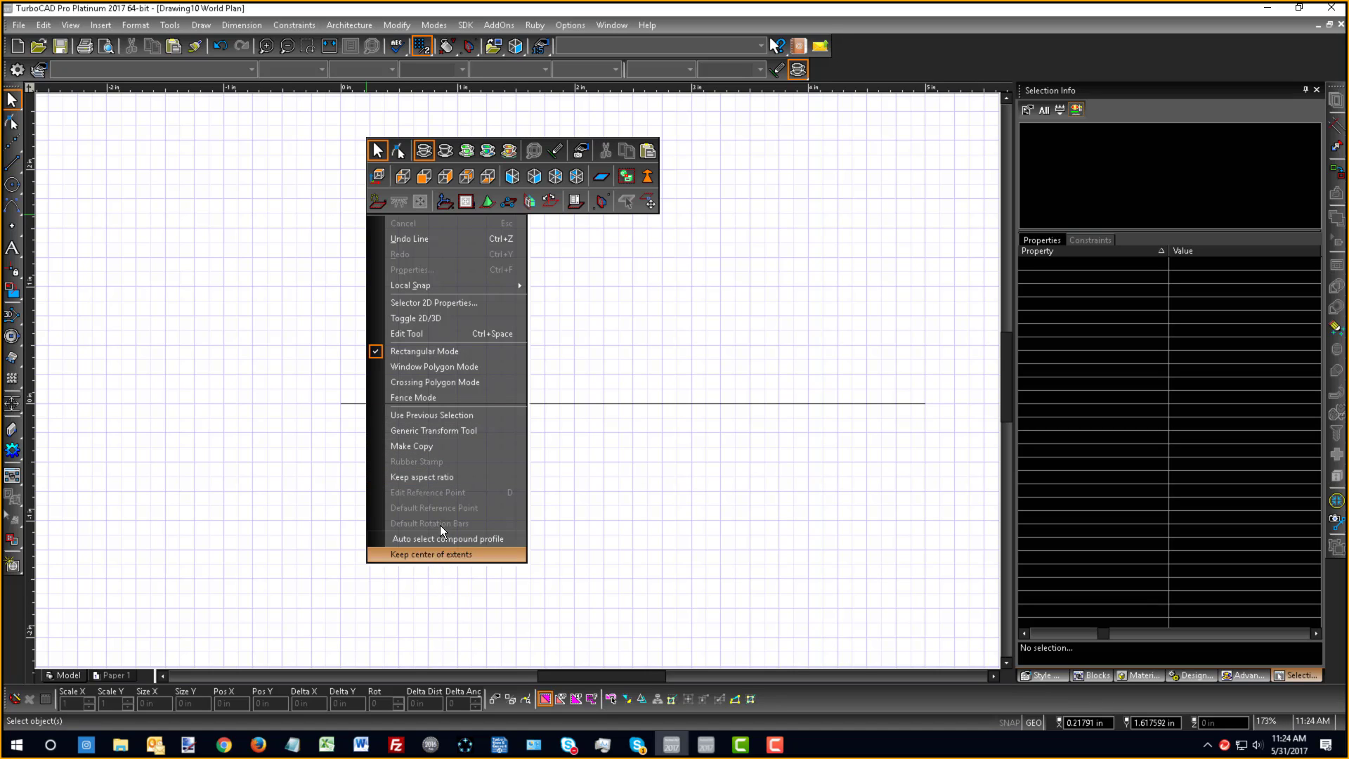
pyautogui.click(568, 388)
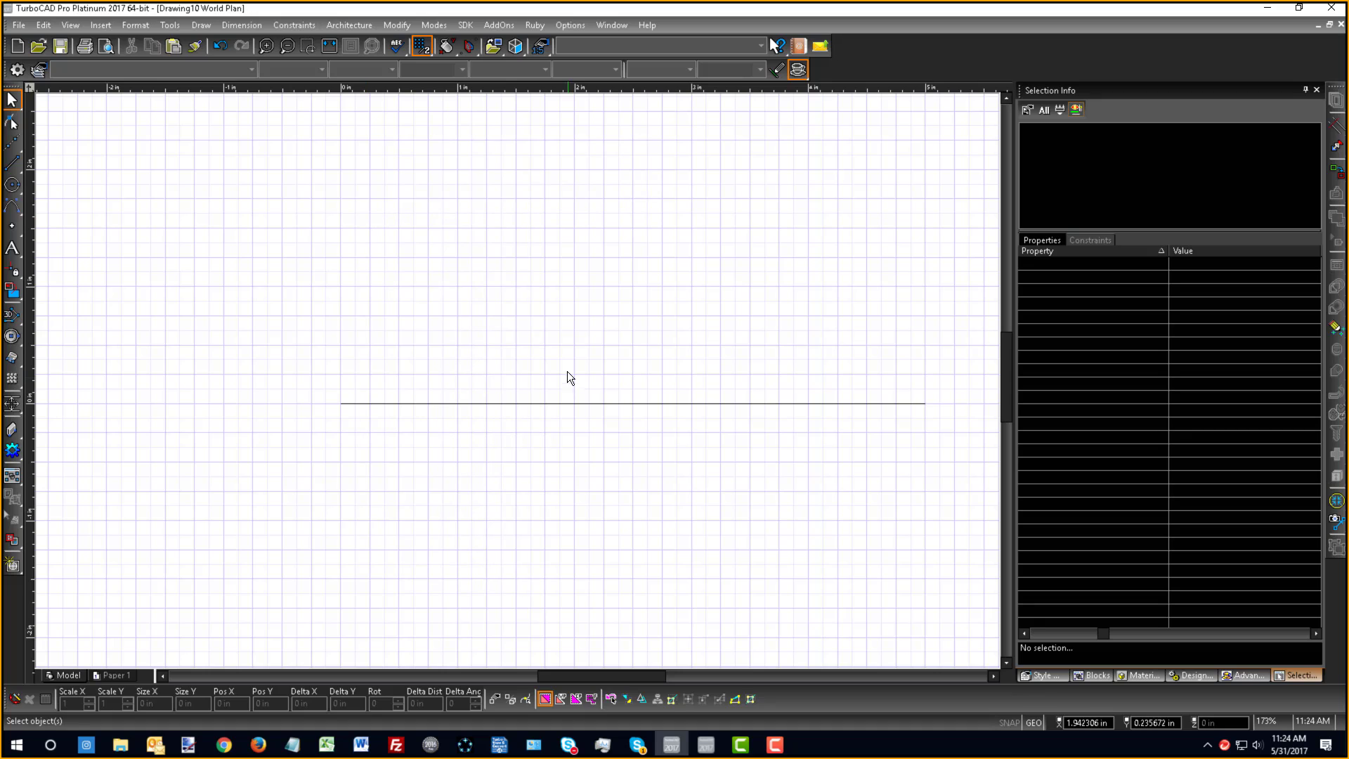
pyautogui.rightClick(306, 249)
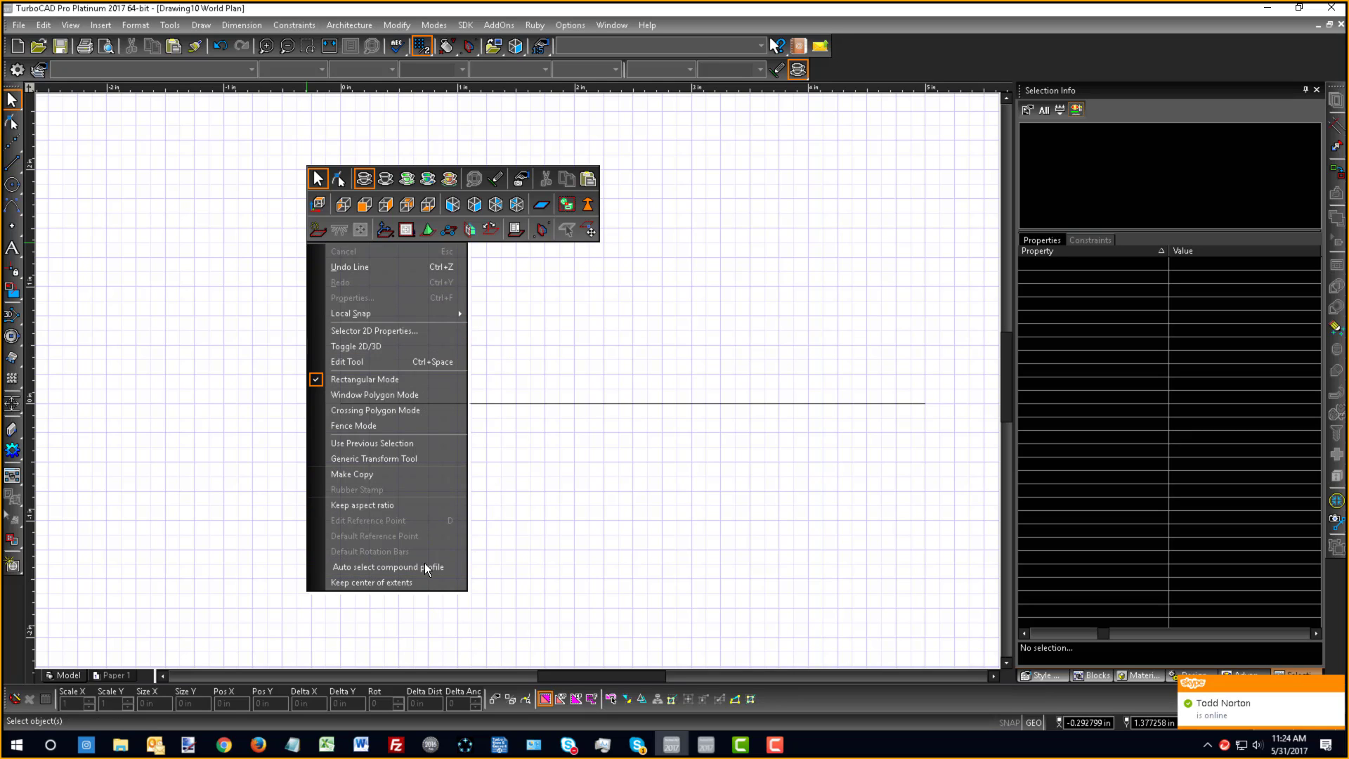
pyautogui.click(458, 614)
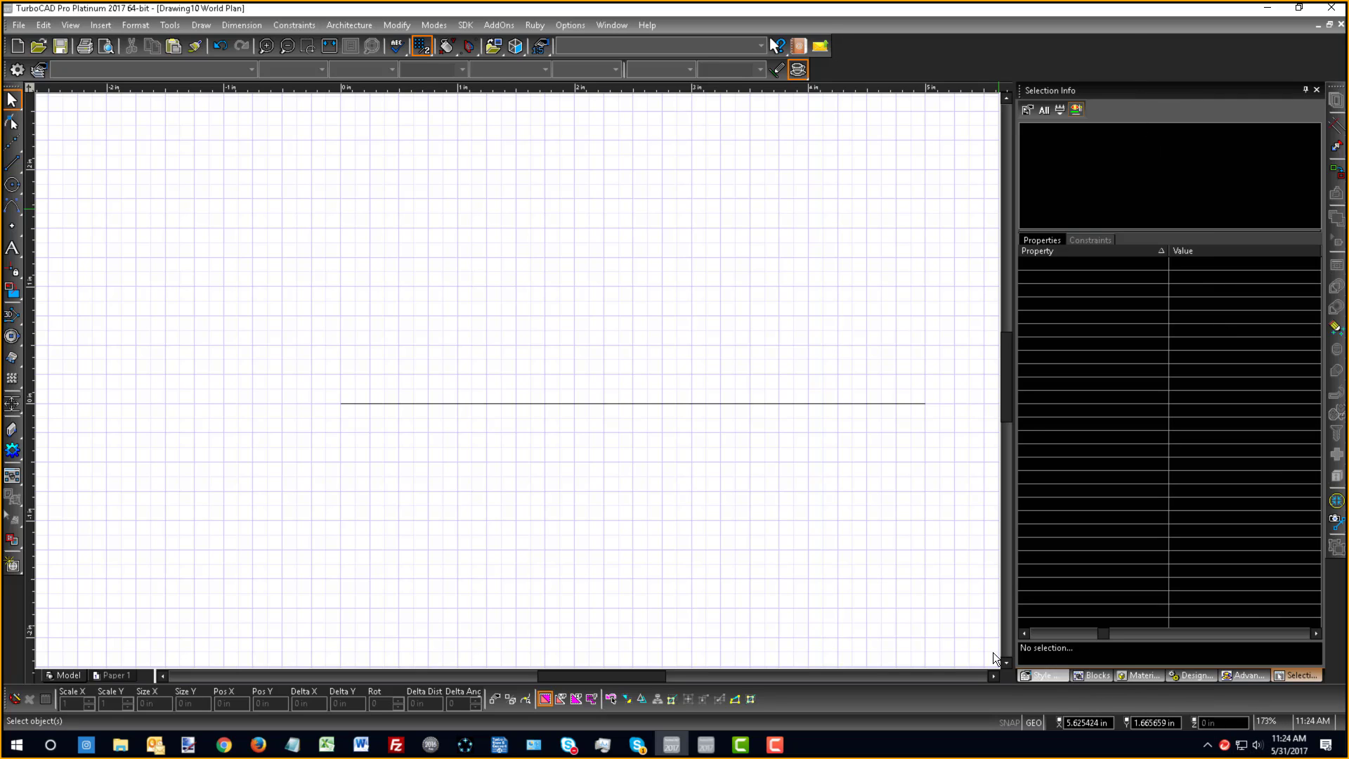
# - Select the 5 in line, and close and reopen the Selection Info palette
pyautogui.click(576, 403)
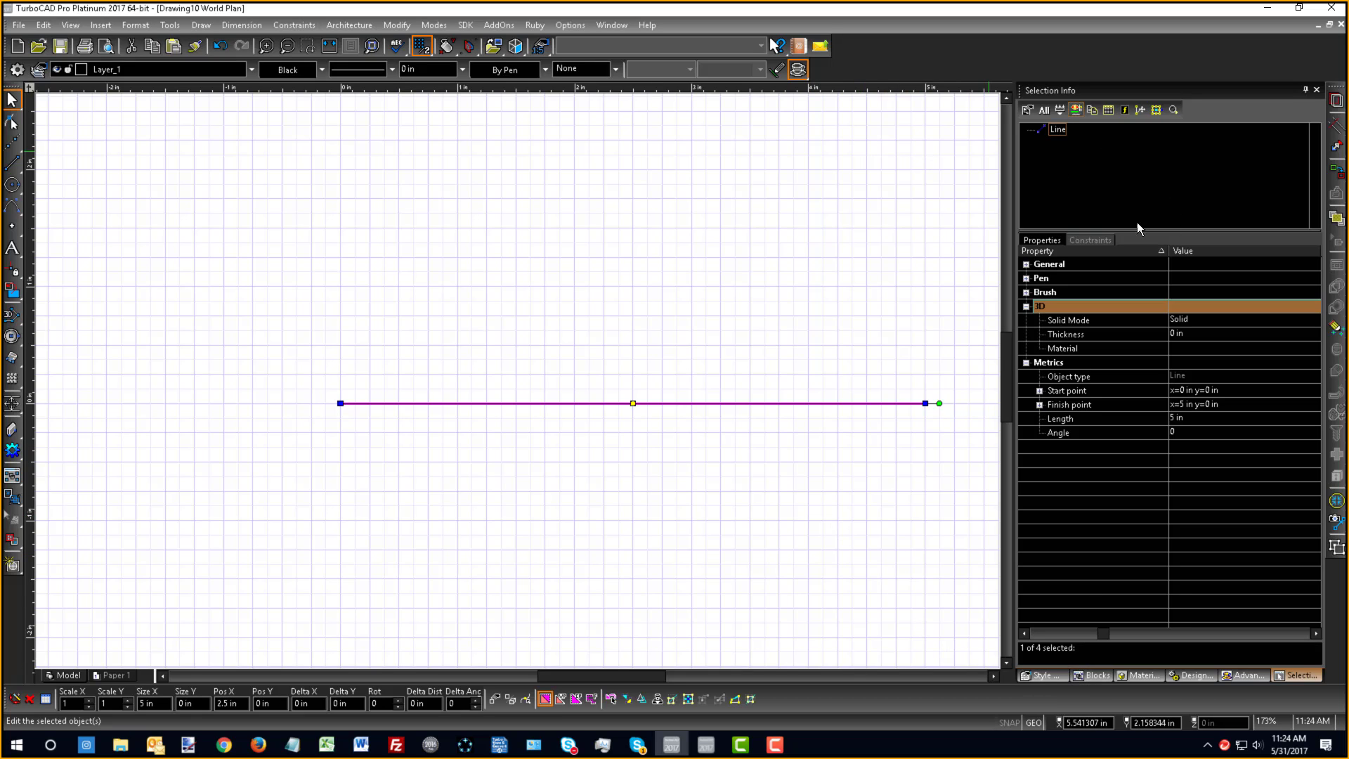
pyautogui.click(1316, 90)
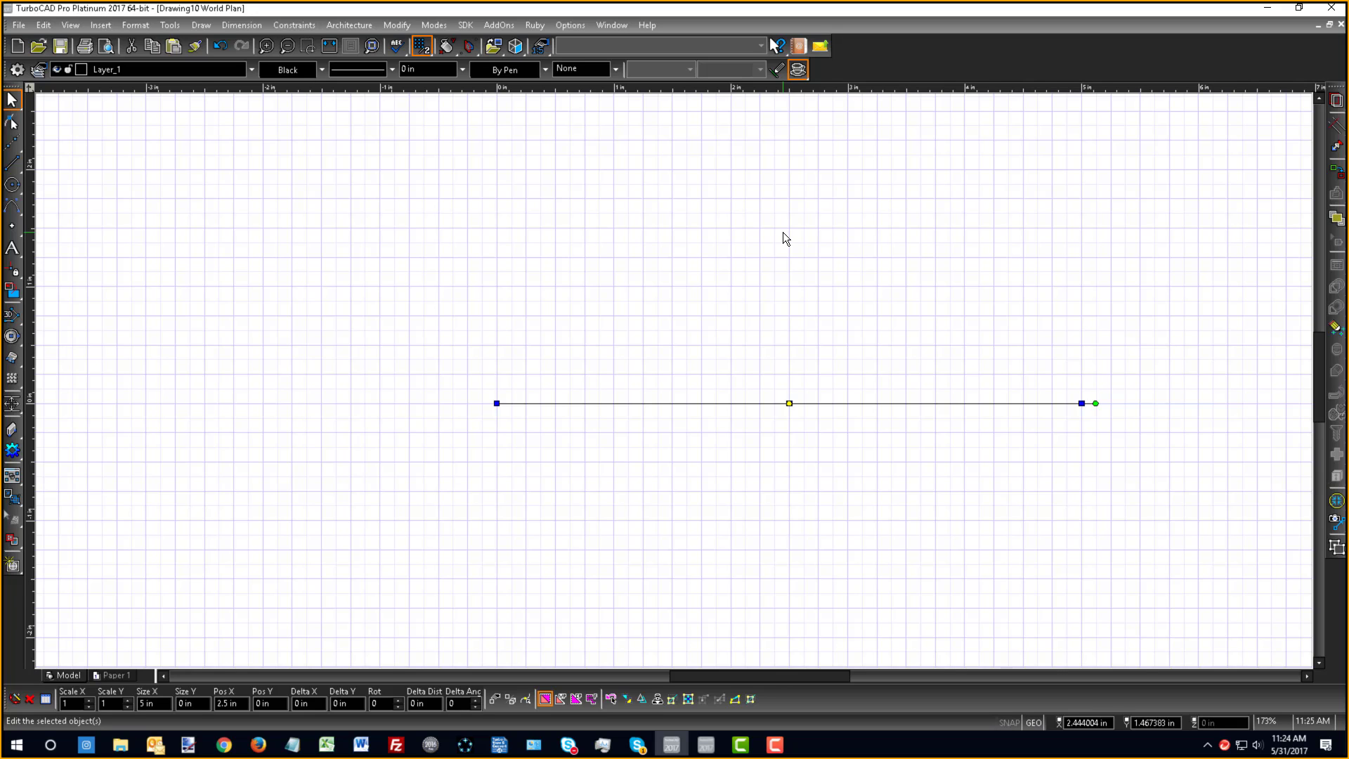
pyautogui.hotkey('ctrl', 'shift', 'i')
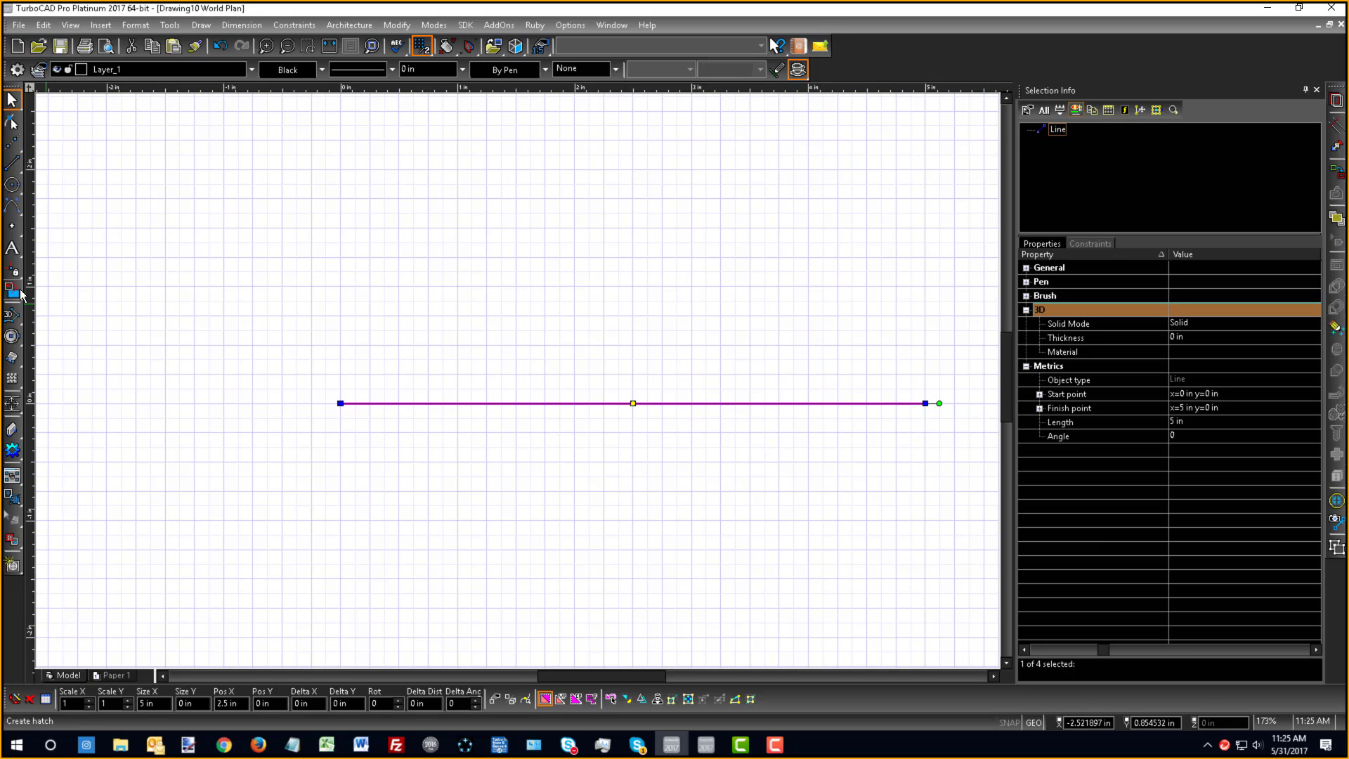
# - Draw a circle with a radius of about 0.62 in above and left of the 5 in line, and leave the Circle tool
pyautogui.click(12, 184)
pyautogui.click(196, 248)
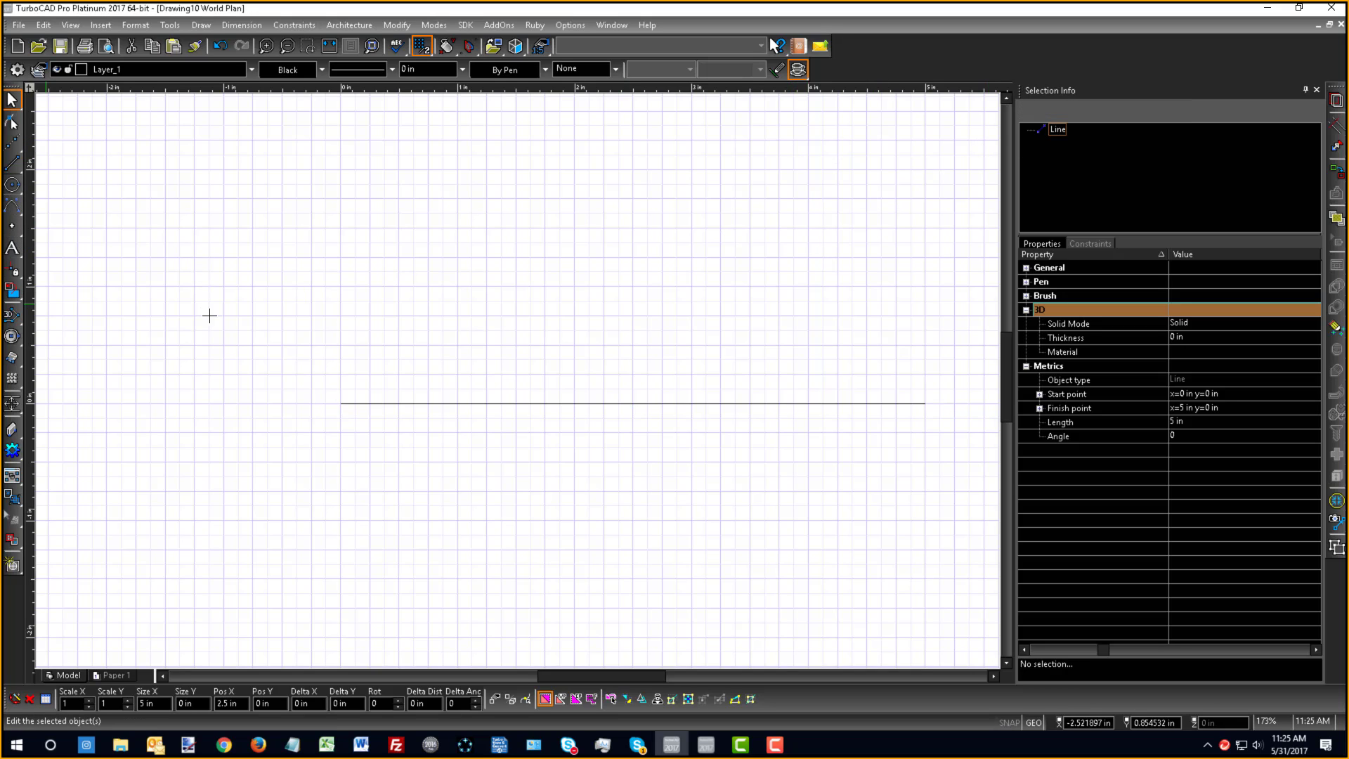
pyautogui.click(209, 320)
pyautogui.rightClick(174, 251)
pyautogui.click(179, 188)
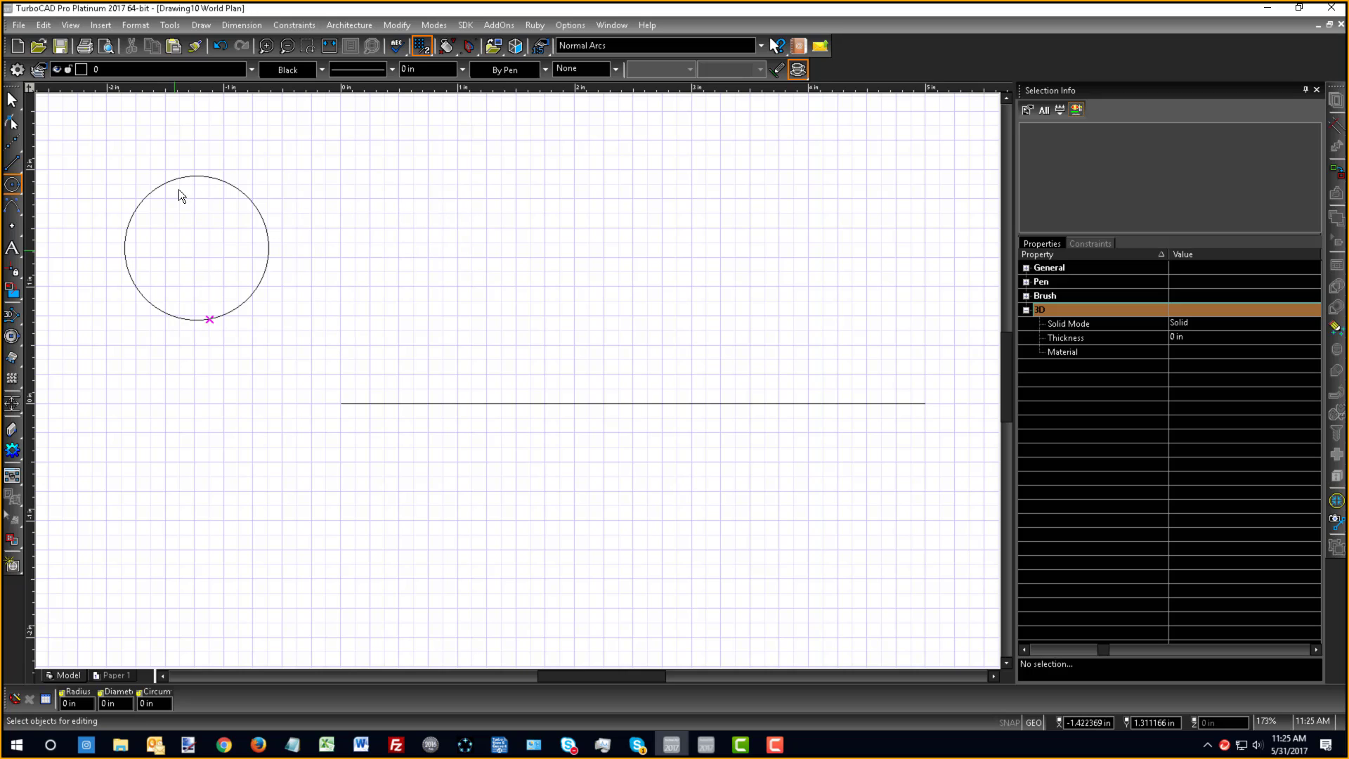
# - Select the circle and undock the Selection Info palette so it floats over the drawing
pyautogui.click(251, 188)
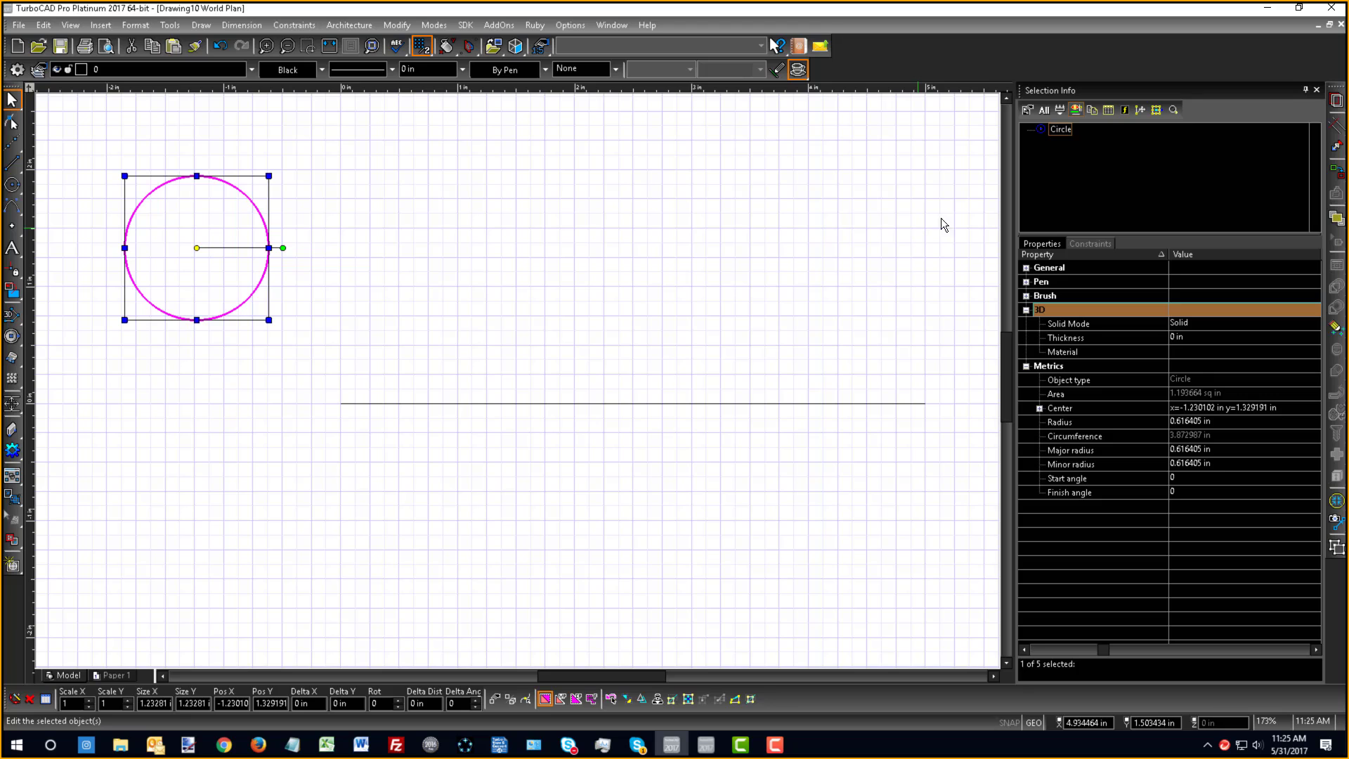
pyautogui.doubleClick(1147, 87)
pyautogui.moveTo(1128, 94); pyautogui.dragTo(796, 179)
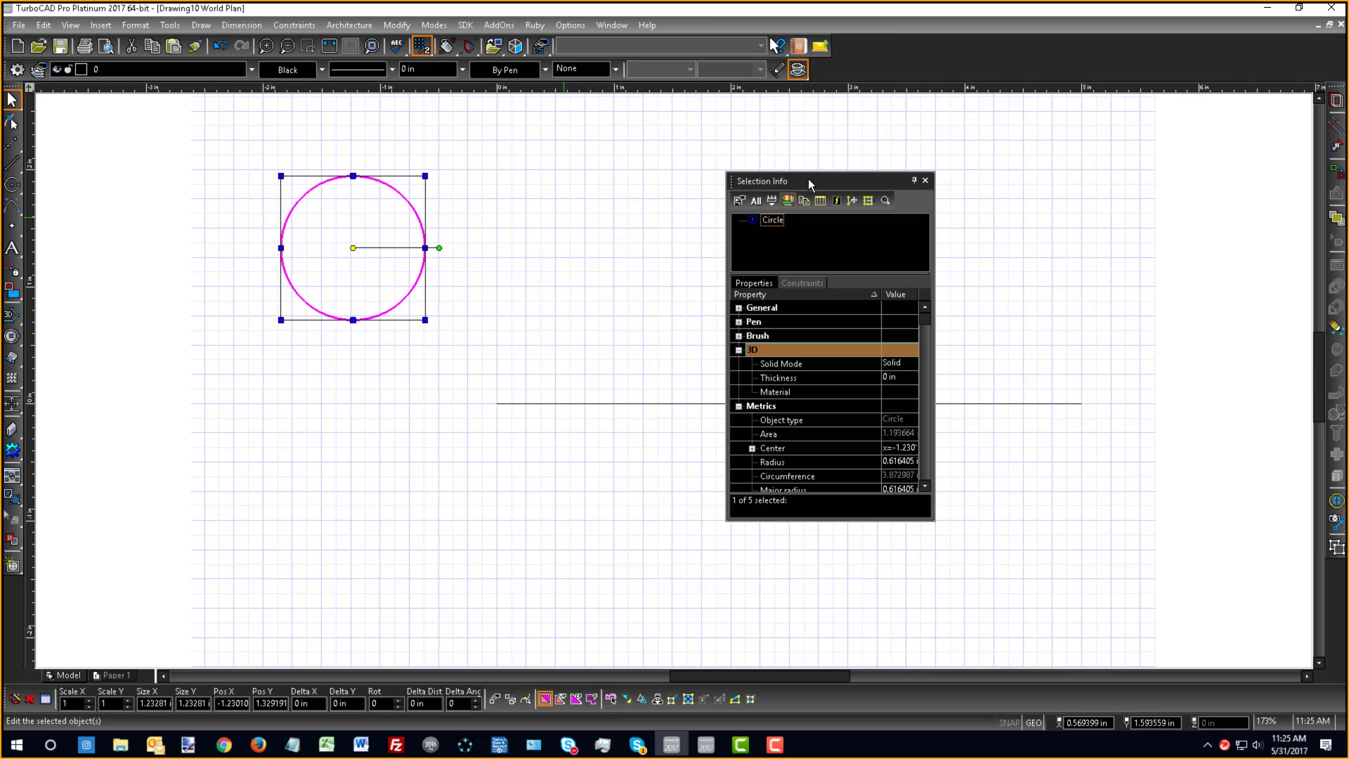
# - Dock the Selection Info palette again and open the general interface customization options
pyautogui.doubleClick(768, 180)
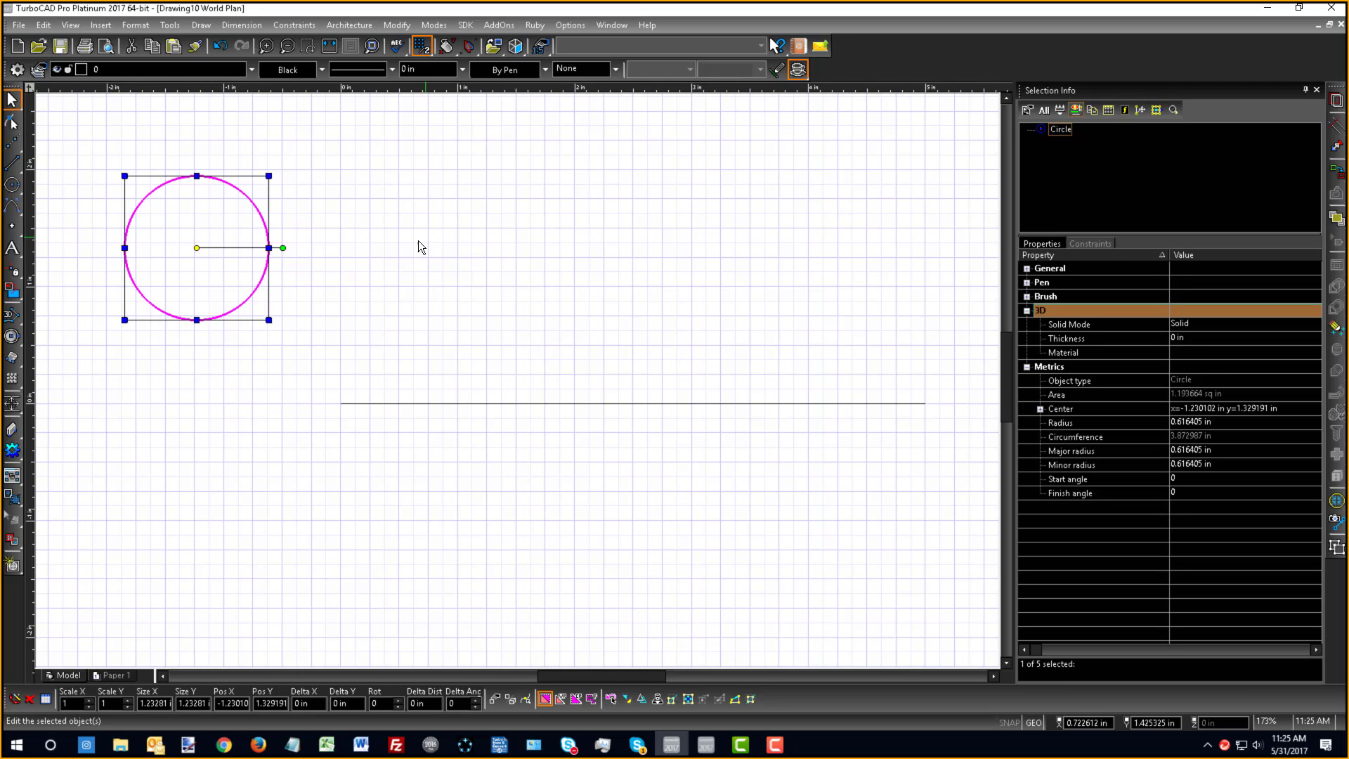
pyautogui.click(14, 72)
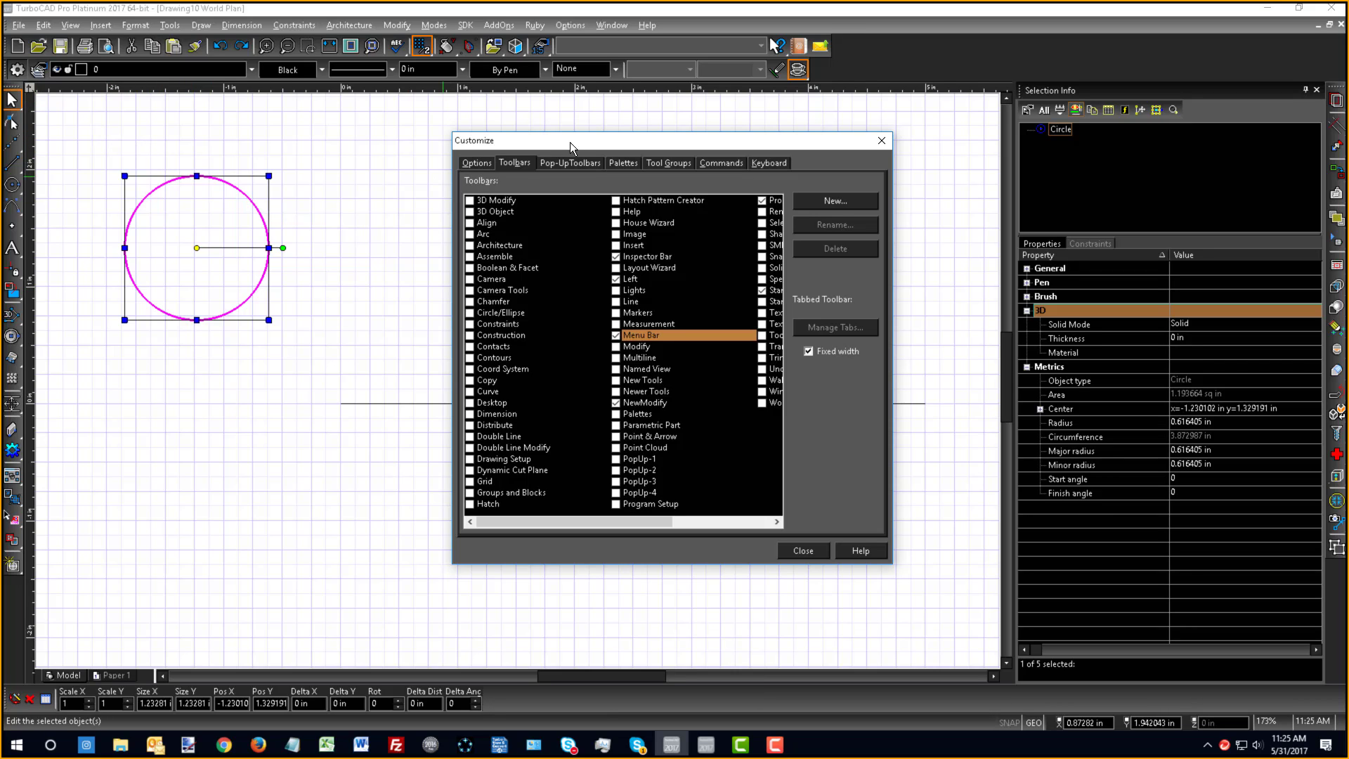
pyautogui.click(478, 163)
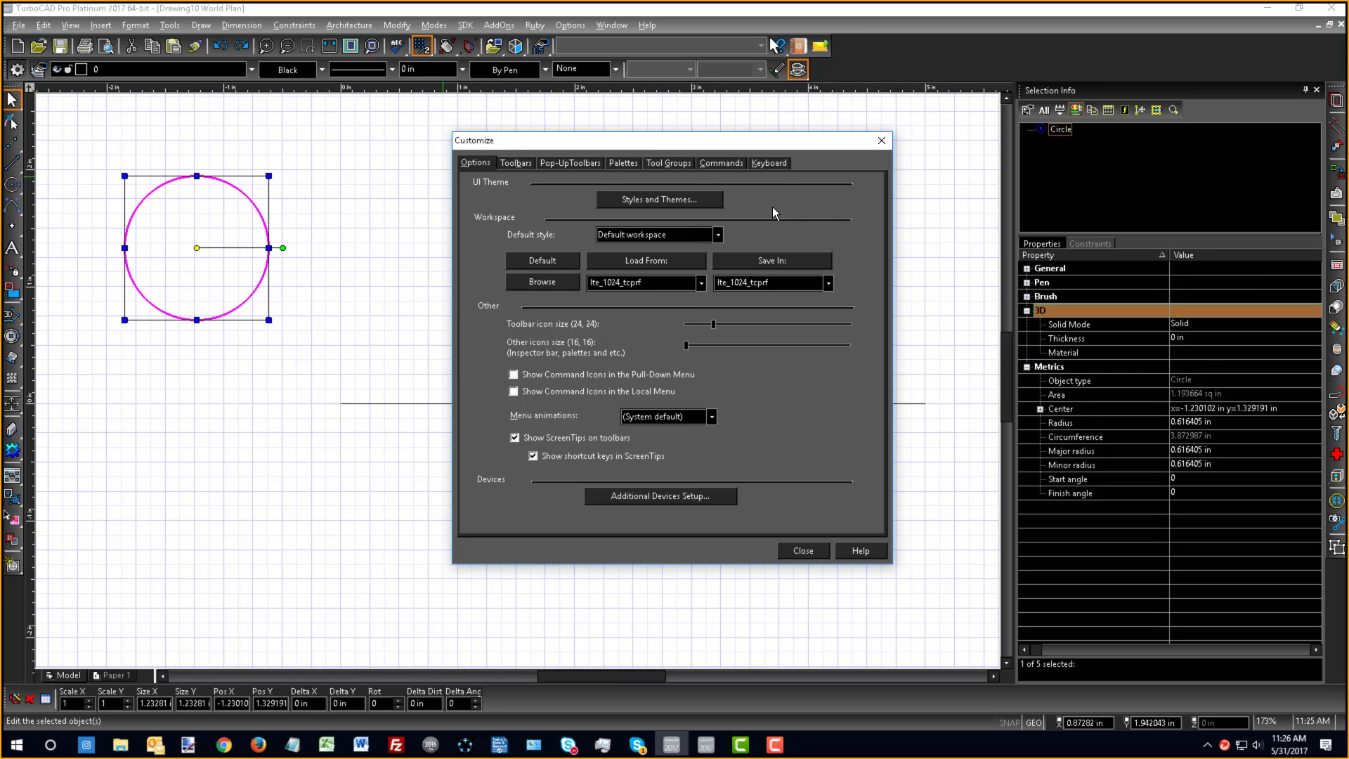
# - Set the user interface style to TurboCAD classic and decline the restart
pyautogui.click(649, 199)
pyautogui.click(627, 241)
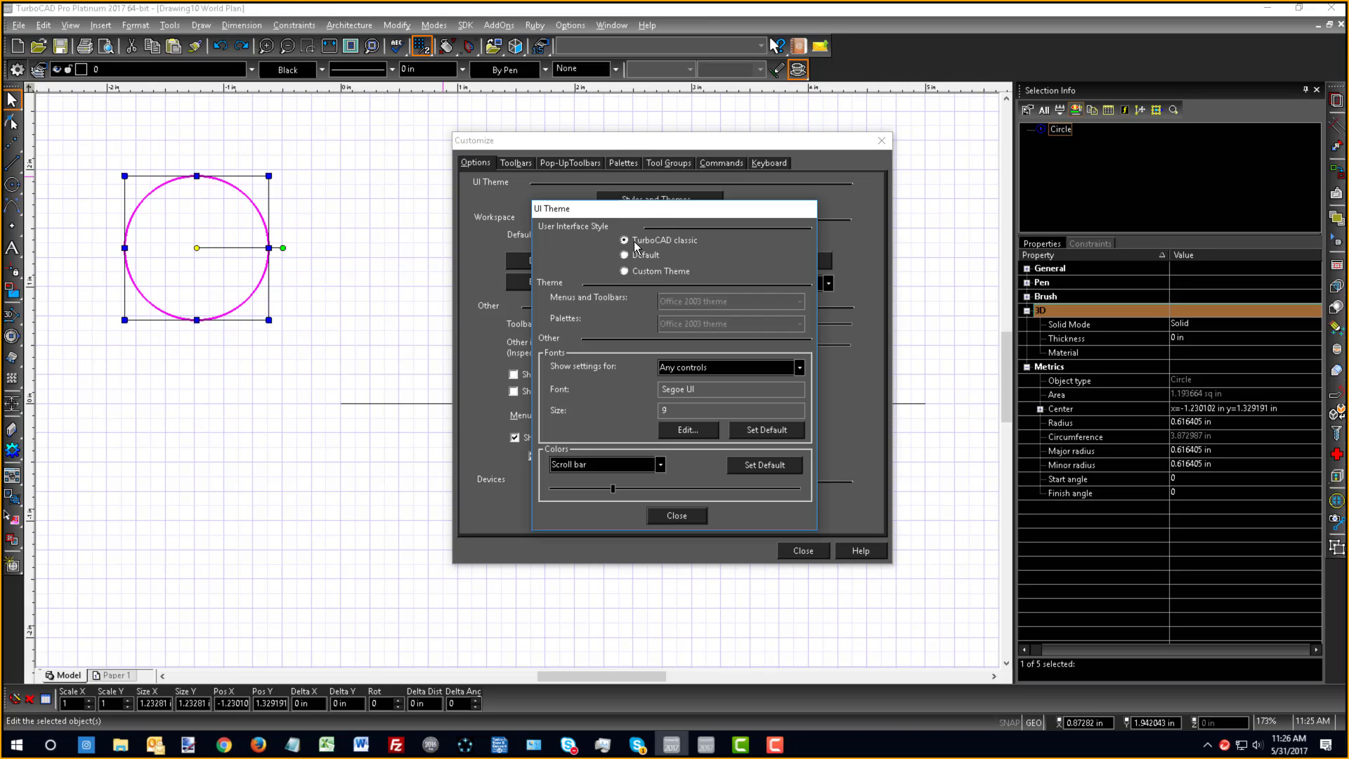
pyautogui.click(662, 515)
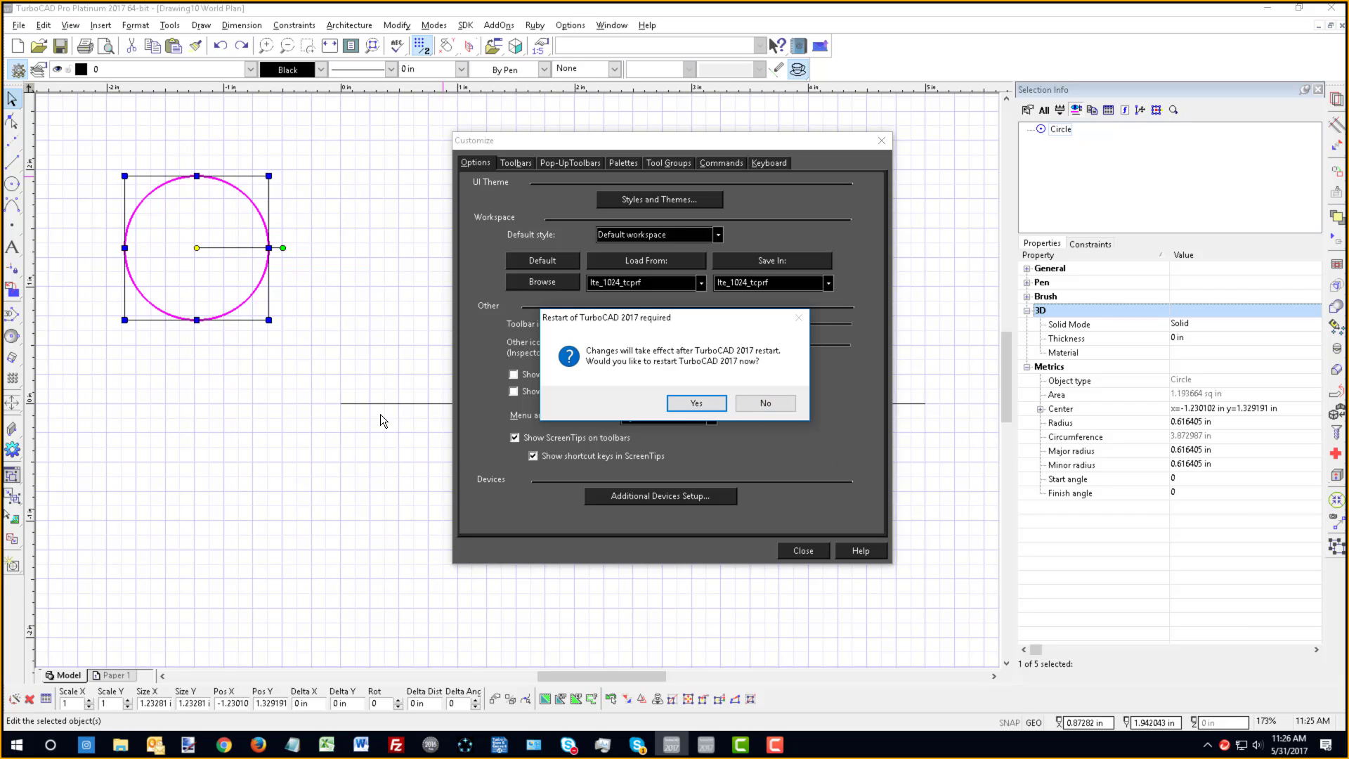
pyautogui.click(773, 409)
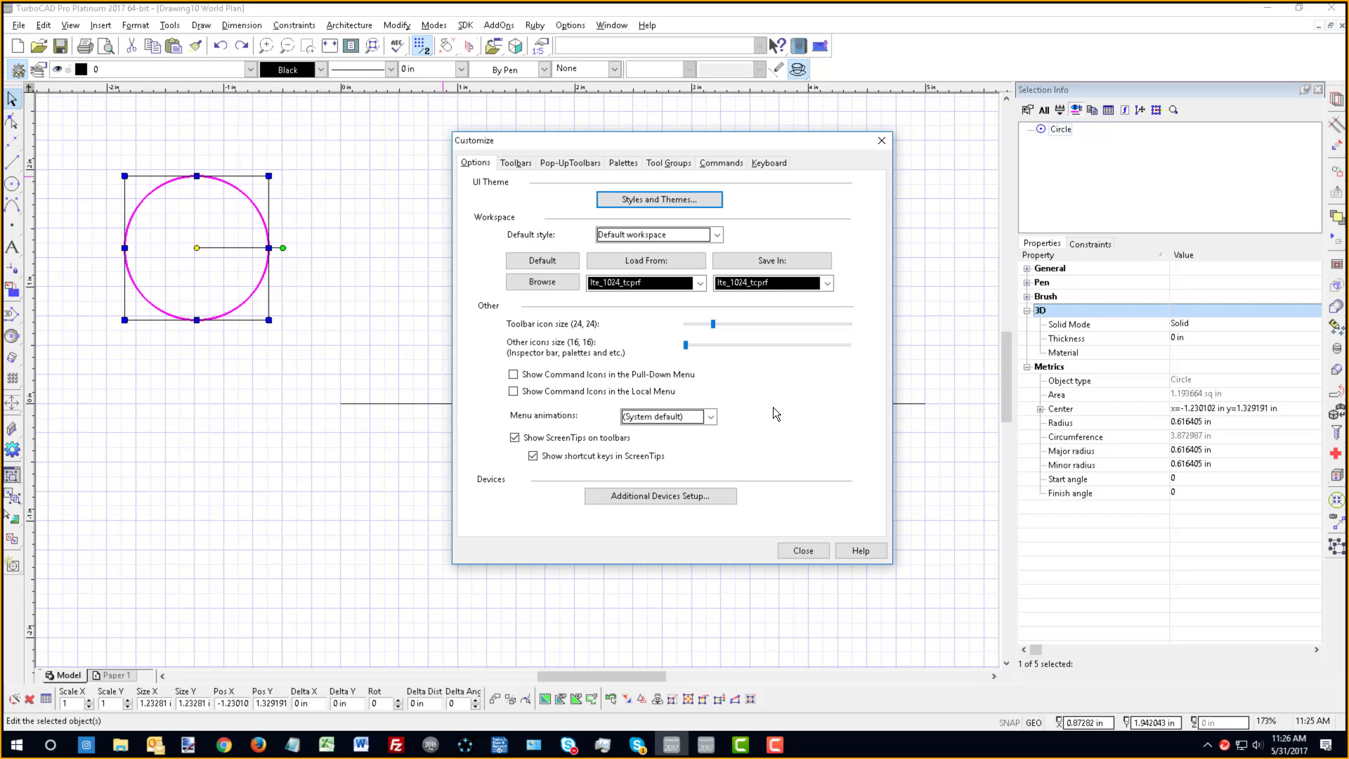
# - Set the user interface style back to Default and close the customization dialog
pyautogui.click(646, 204)
pyautogui.click(645, 255)
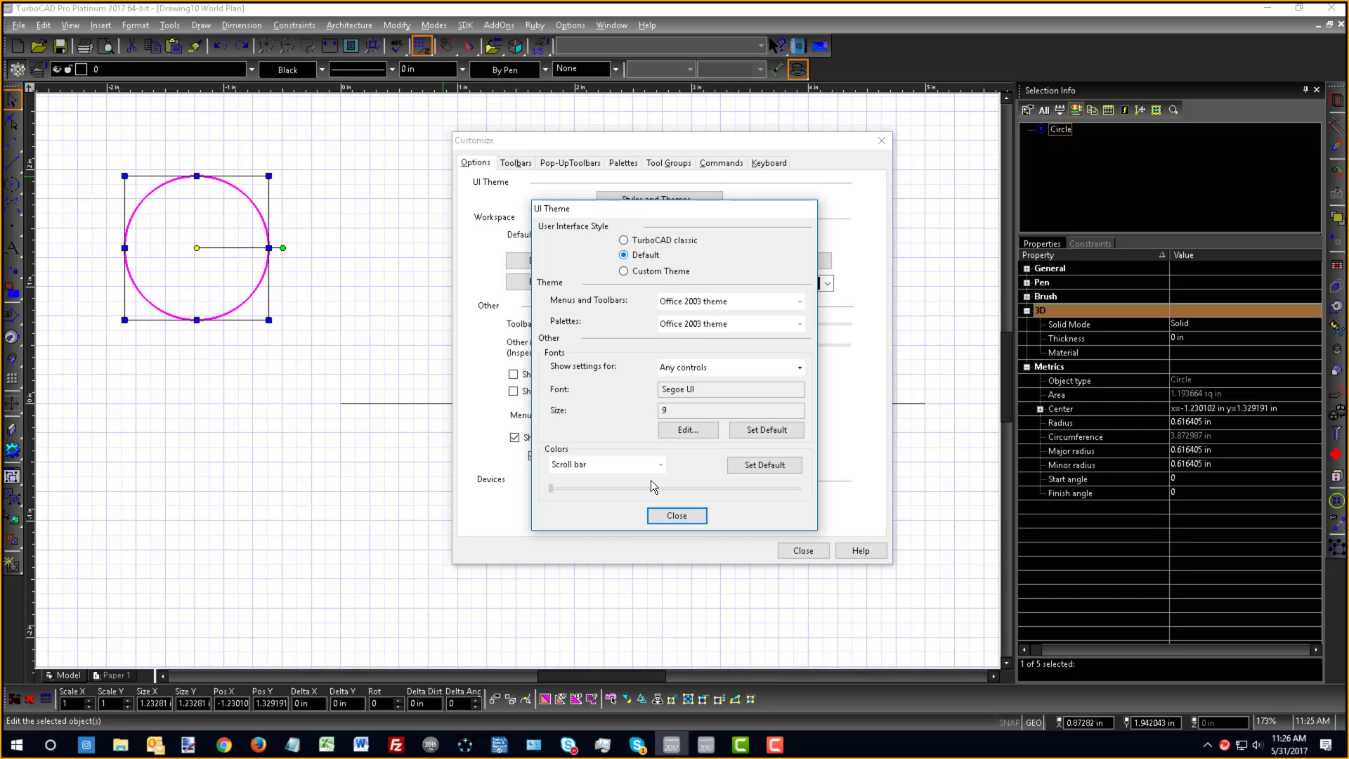
pyautogui.click(675, 516)
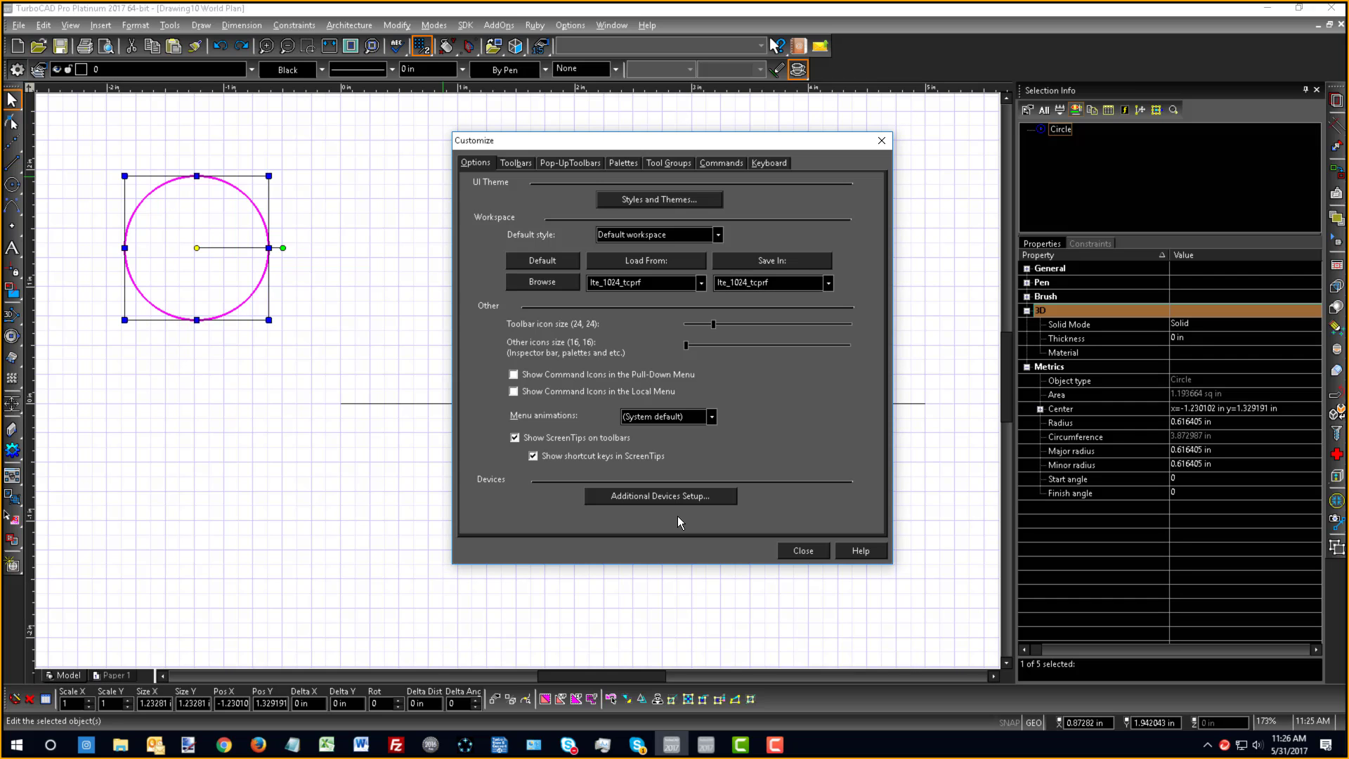
pyautogui.click(801, 552)
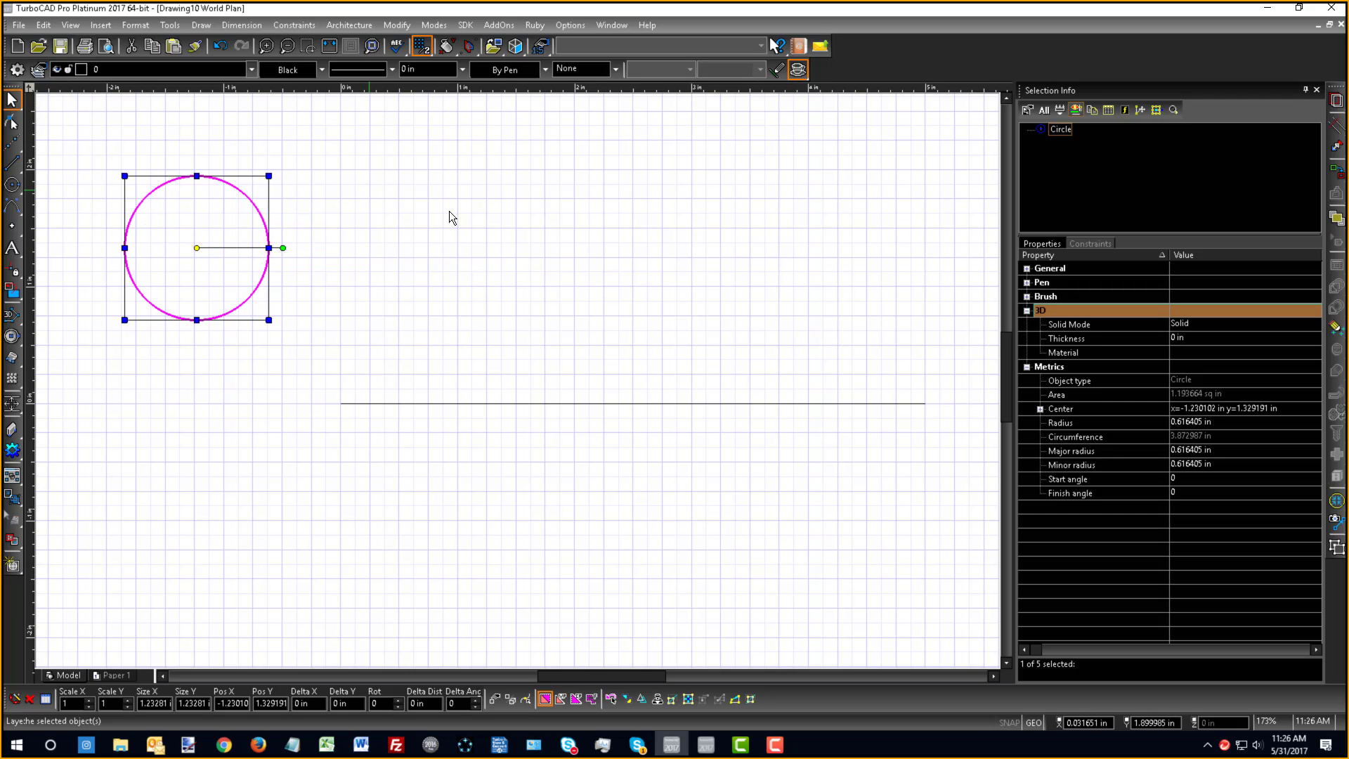
# - Switch to the 32-bit TurboCAD Pro Platinum 2017 window and close its Customize dialog
pyautogui.click(705, 745)
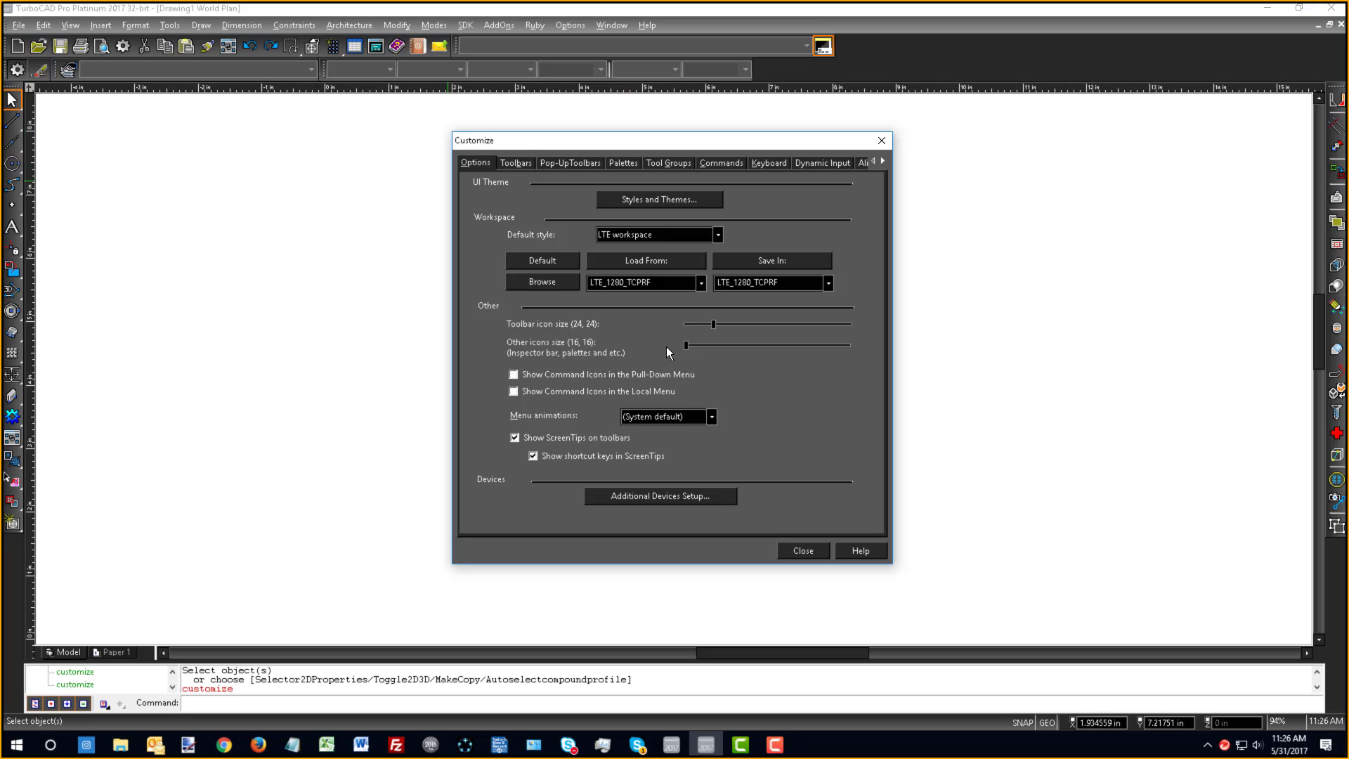
pyautogui.click(803, 547)
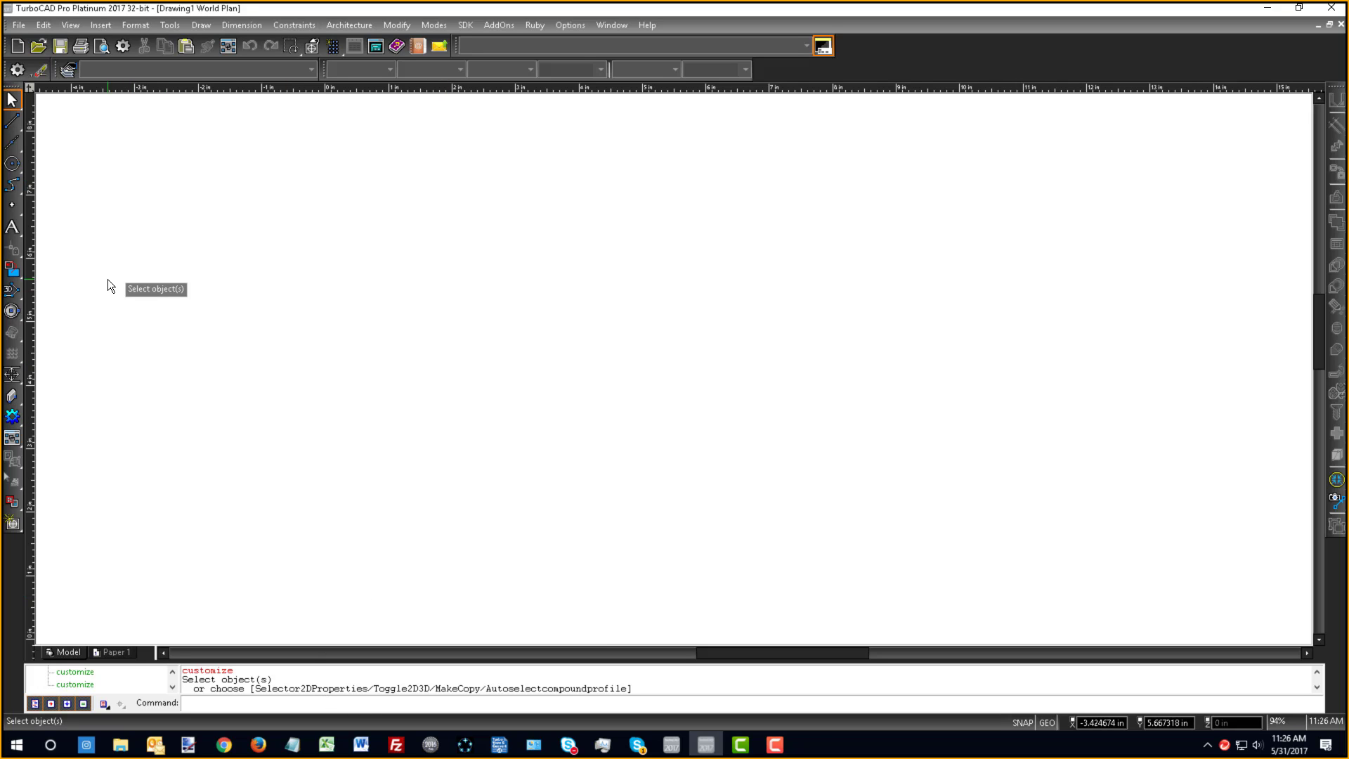
pyautogui.click(13, 127)
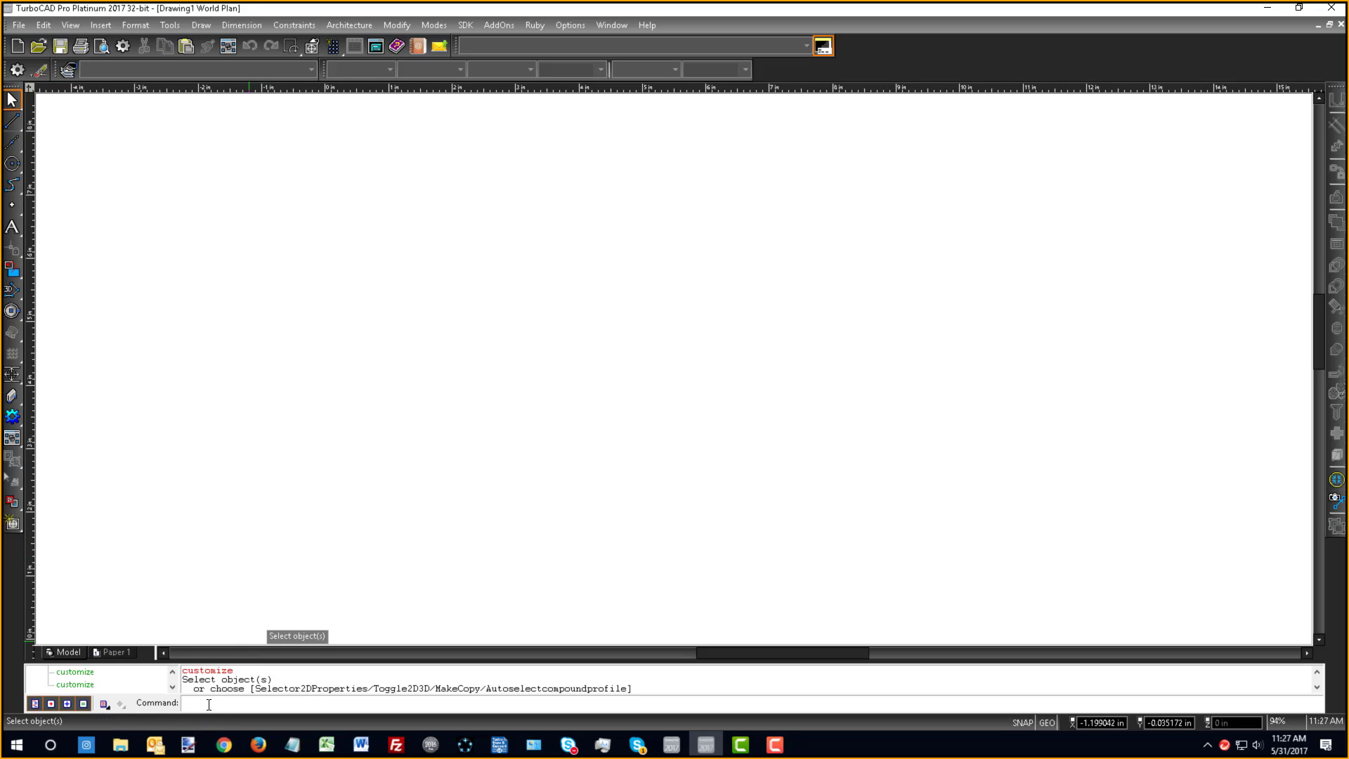
# - Draw a closed, stepped outline with horizontal and vertical edges, about 7.74 in wide, using the pline command
pyautogui.write('plin')
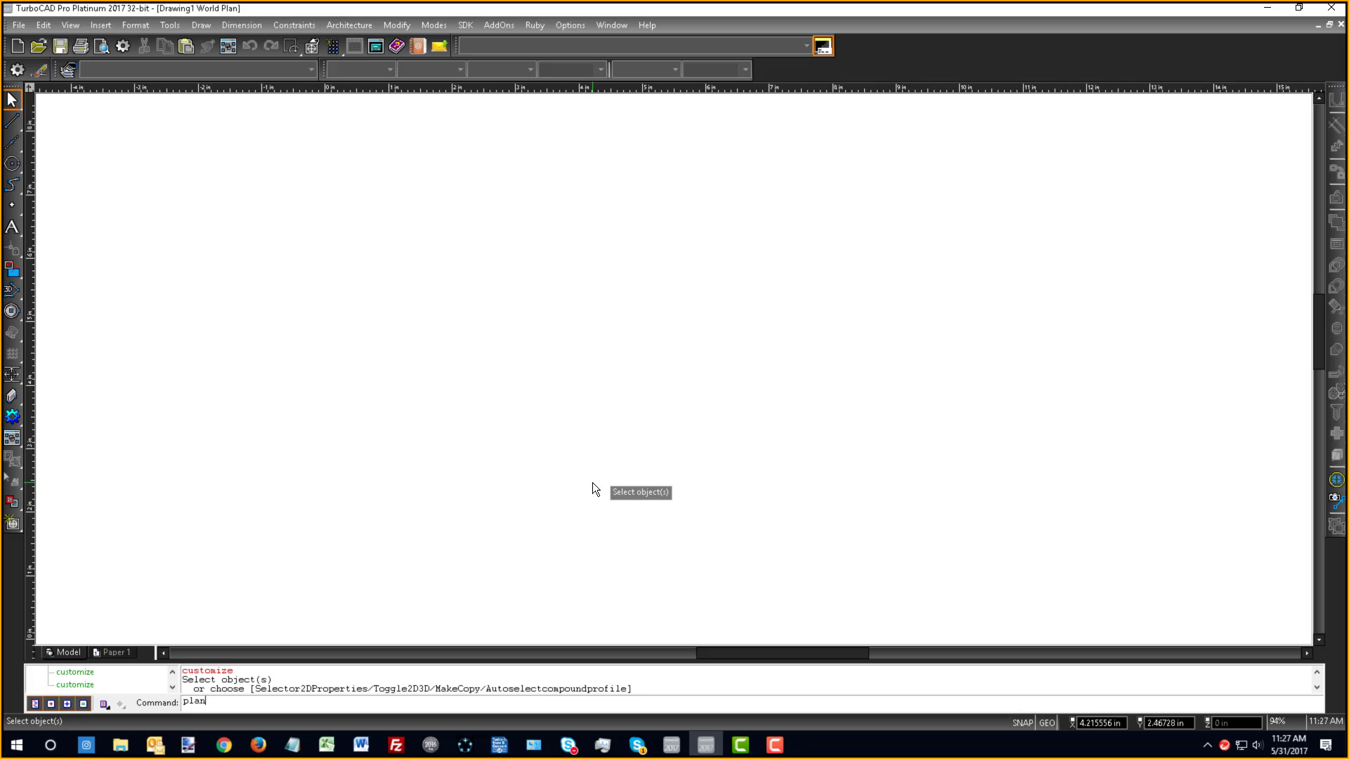
pyautogui.write('e')
pyautogui.press('Return')
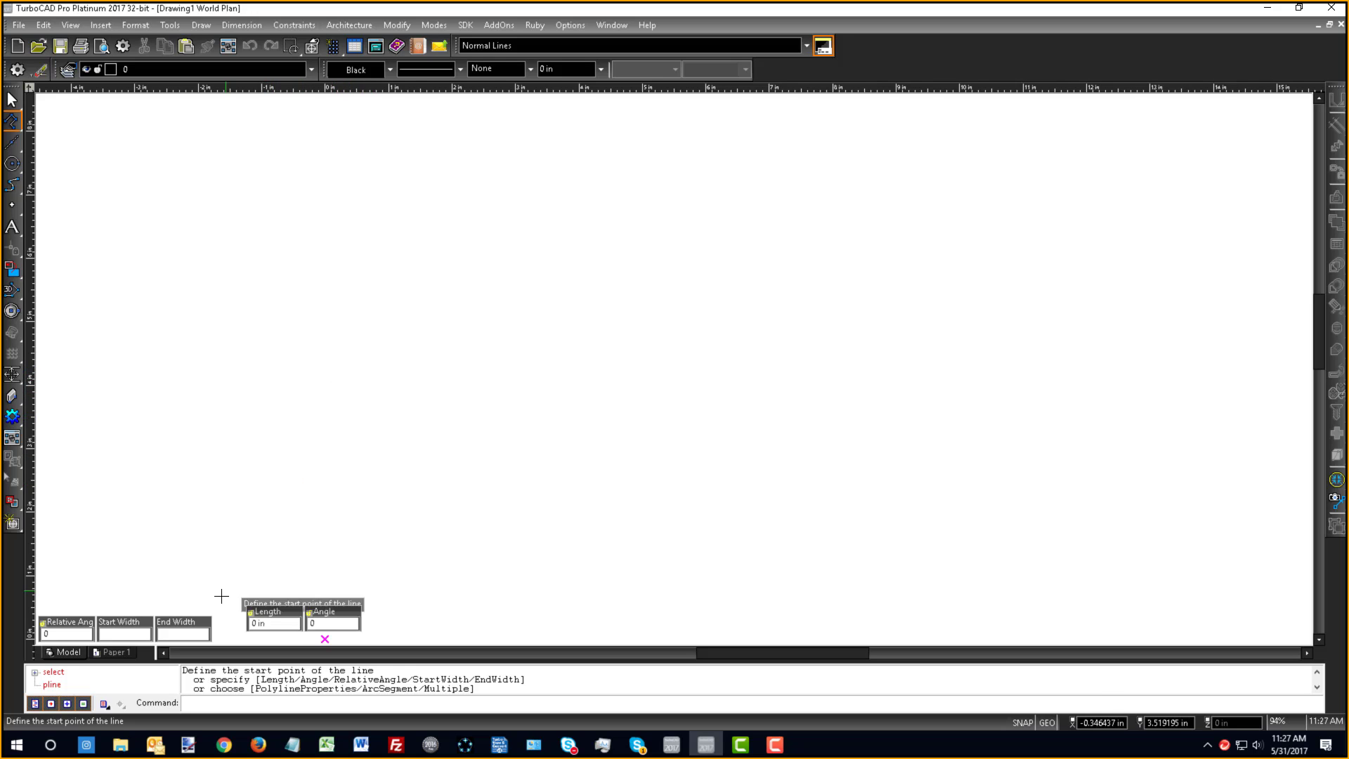
pyautogui.click(333, 394)
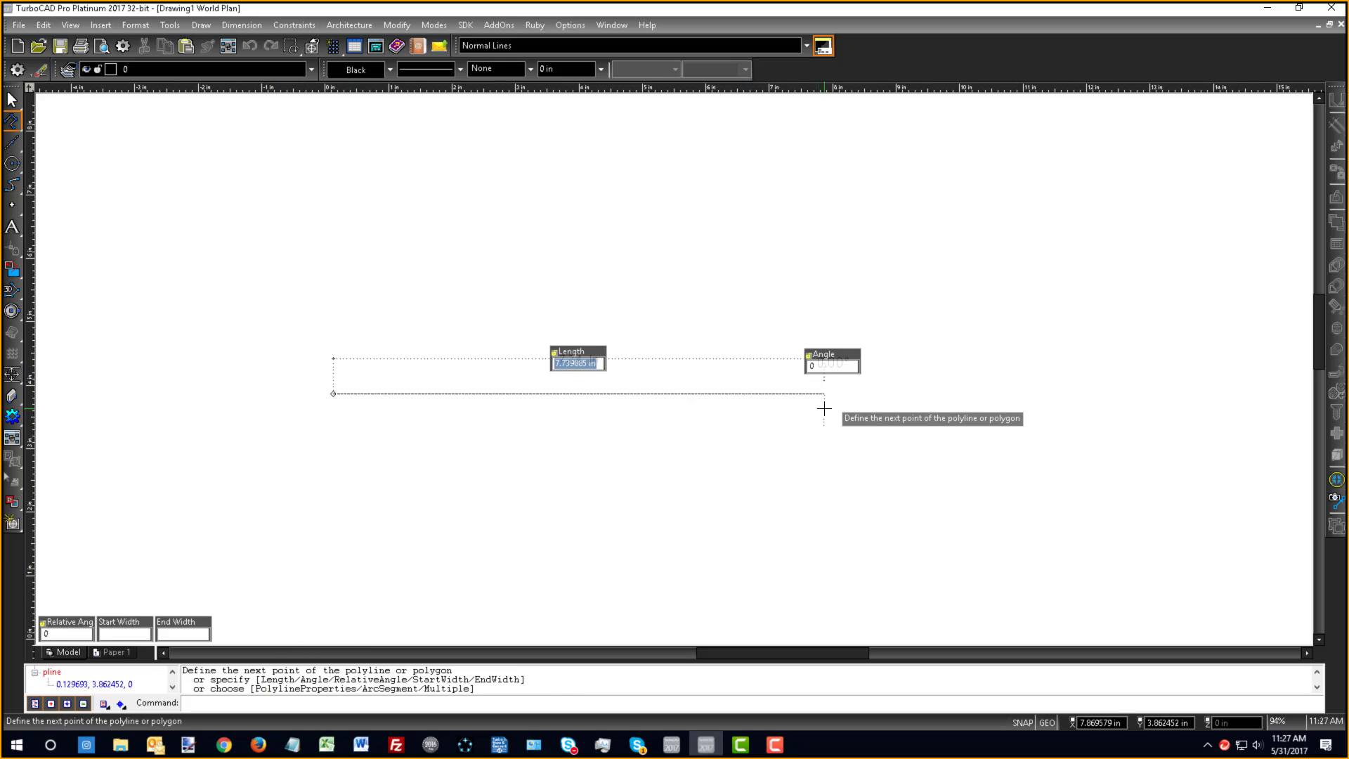
pyautogui.click(823, 395)
pyautogui.click(795, 204)
pyautogui.click(662, 206)
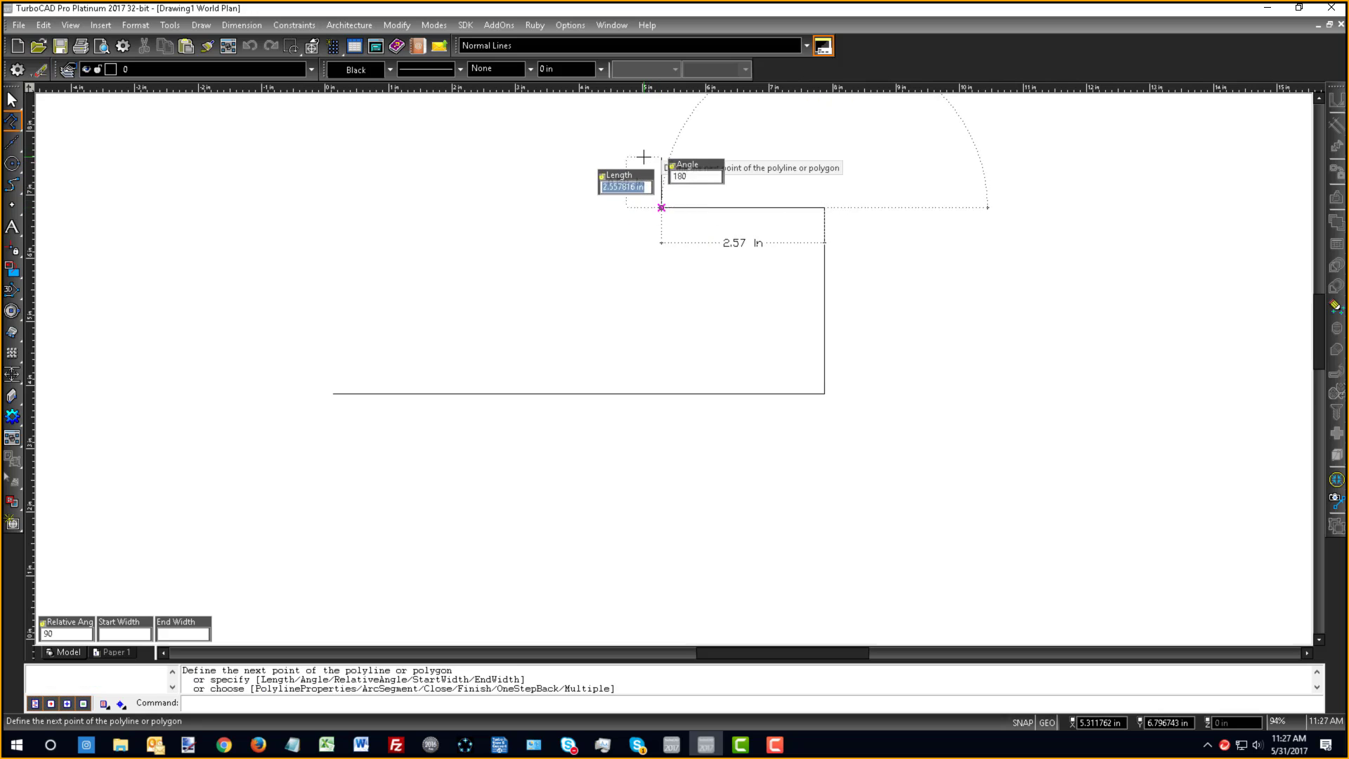
pyautogui.click(644, 156)
pyautogui.click(473, 156)
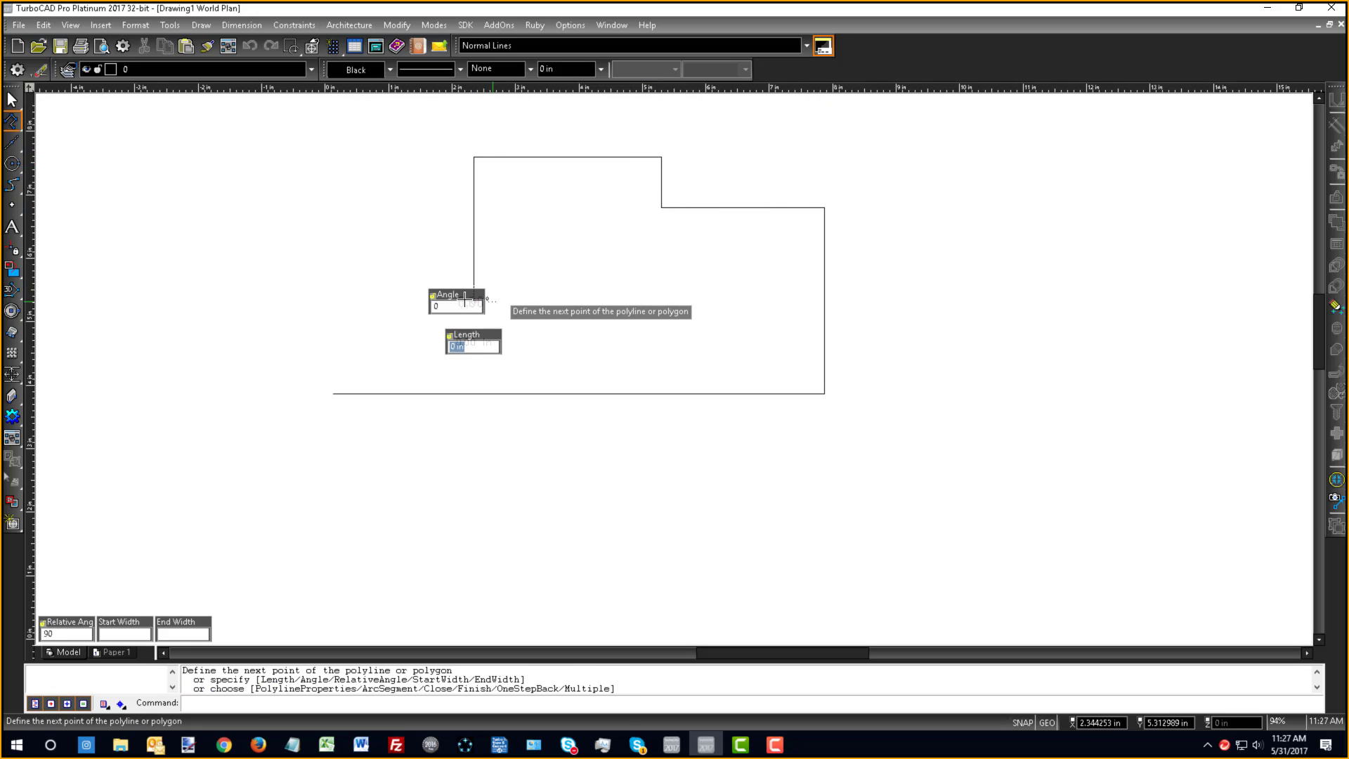
pyautogui.click(474, 301)
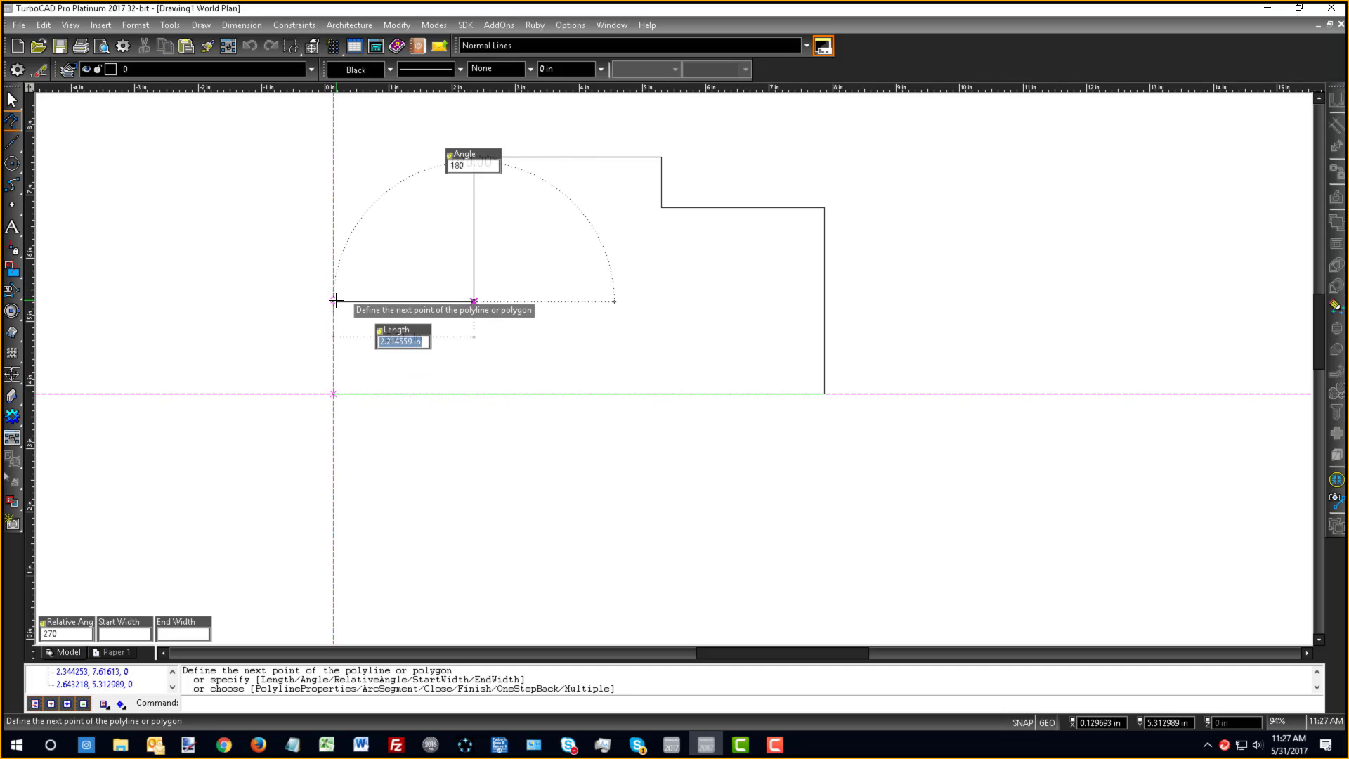
pyautogui.click(335, 300)
pyautogui.rightClick(336, 302)
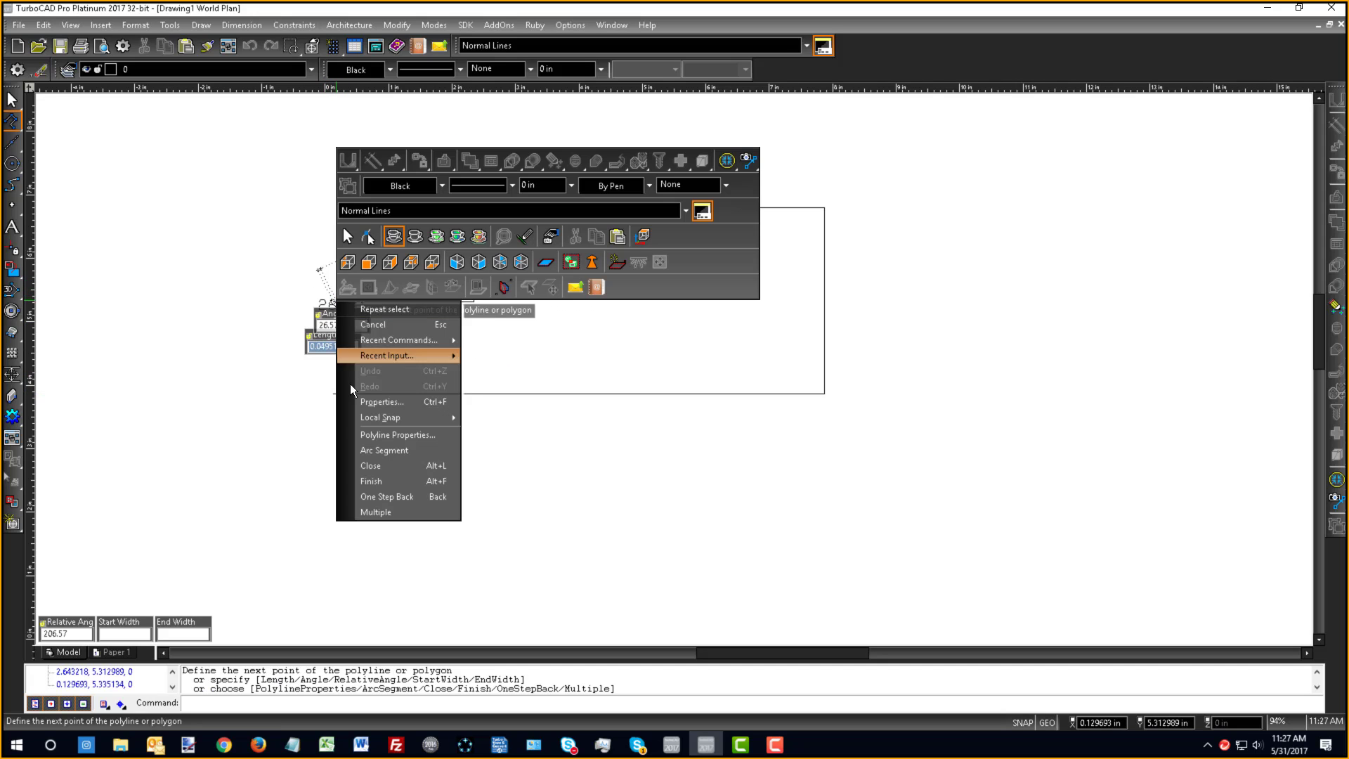
pyautogui.click(385, 466)
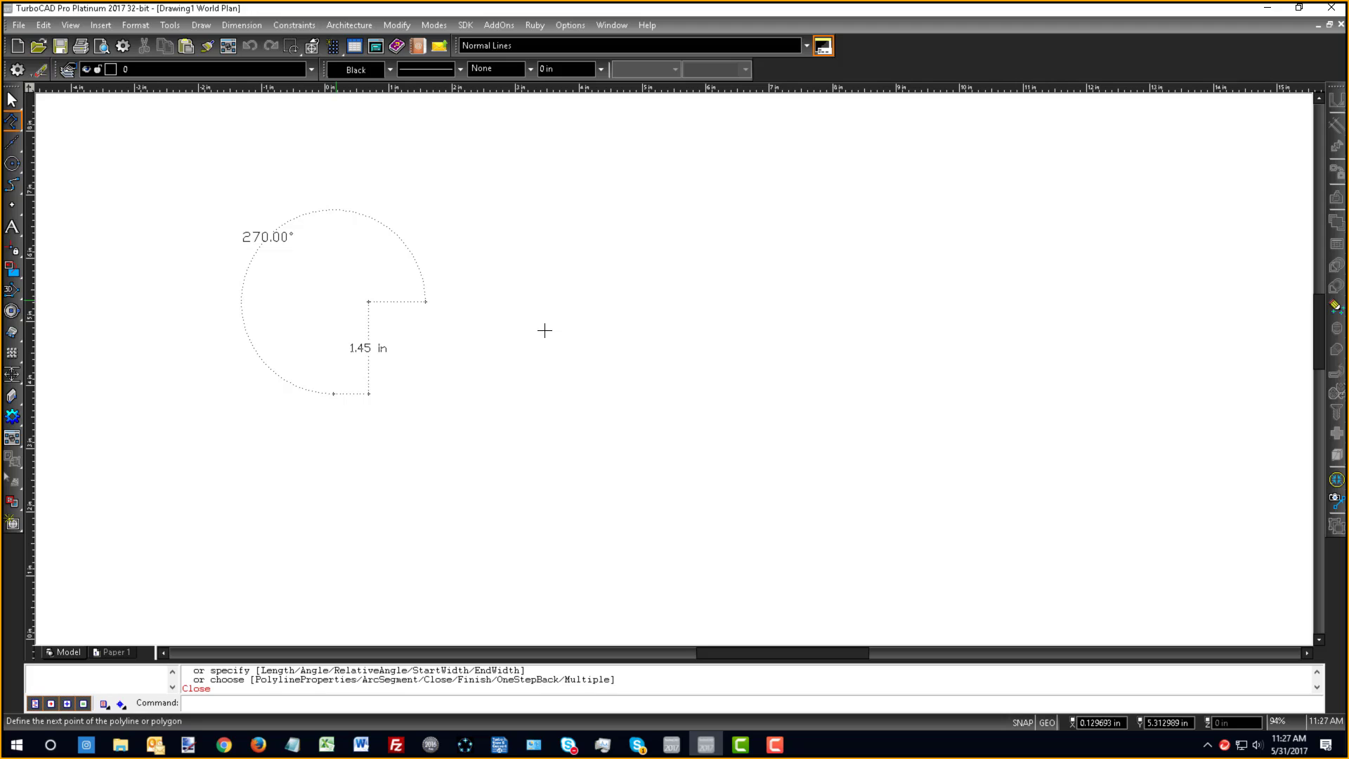
pyautogui.scroll(-2, 695, 385)
pyautogui.scroll(1, 702, 335)
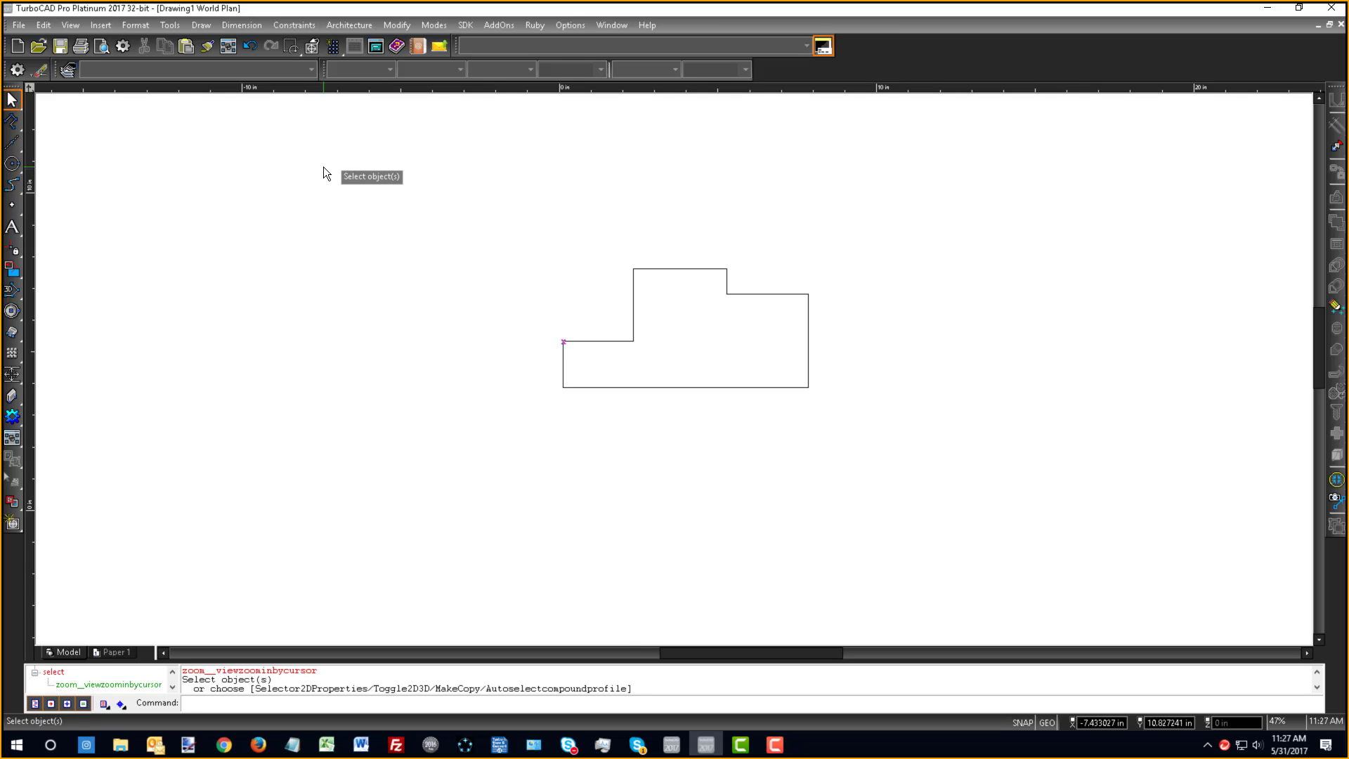
# - In the 64-bit TurboCAD window, turn on the Palettes toolbar and dock it in the property toolbar row above the Selection Info palette
pyautogui.click(671, 747)
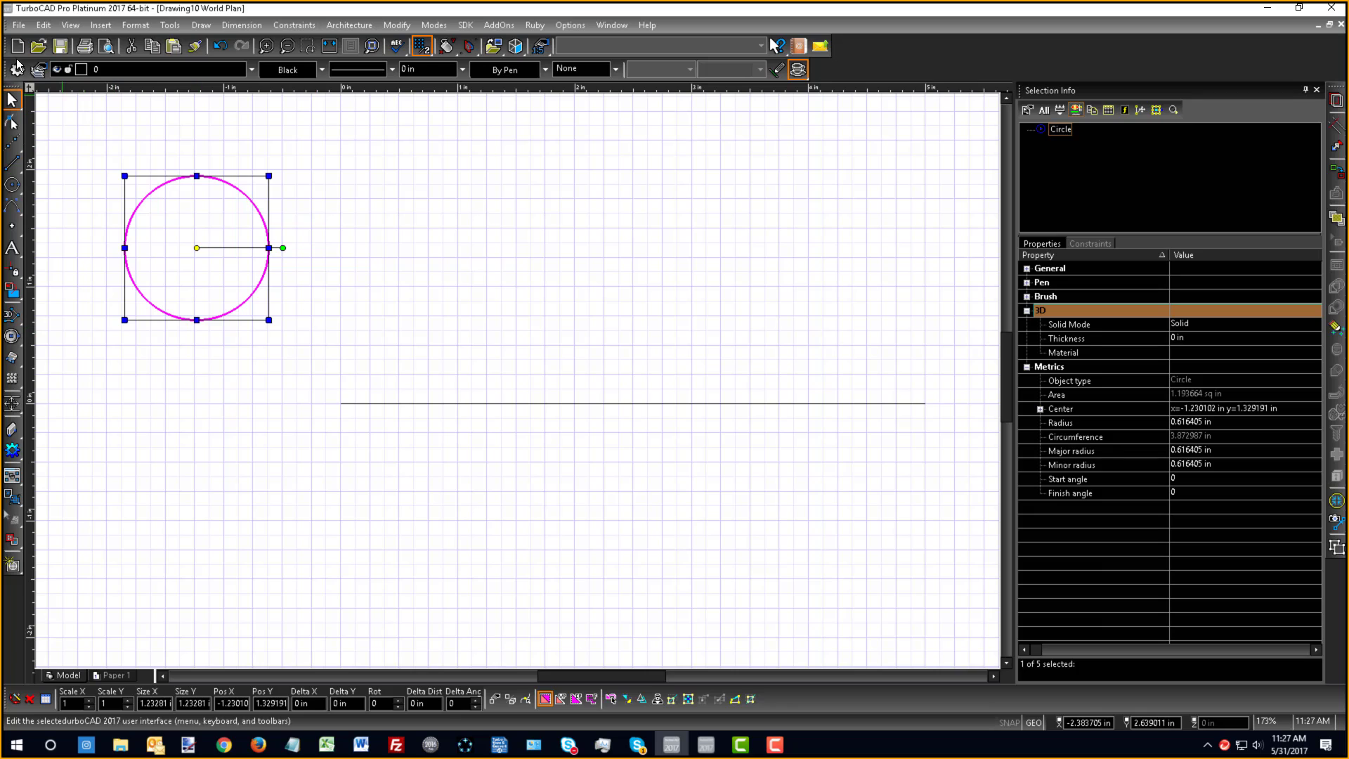
pyautogui.click(15, 74)
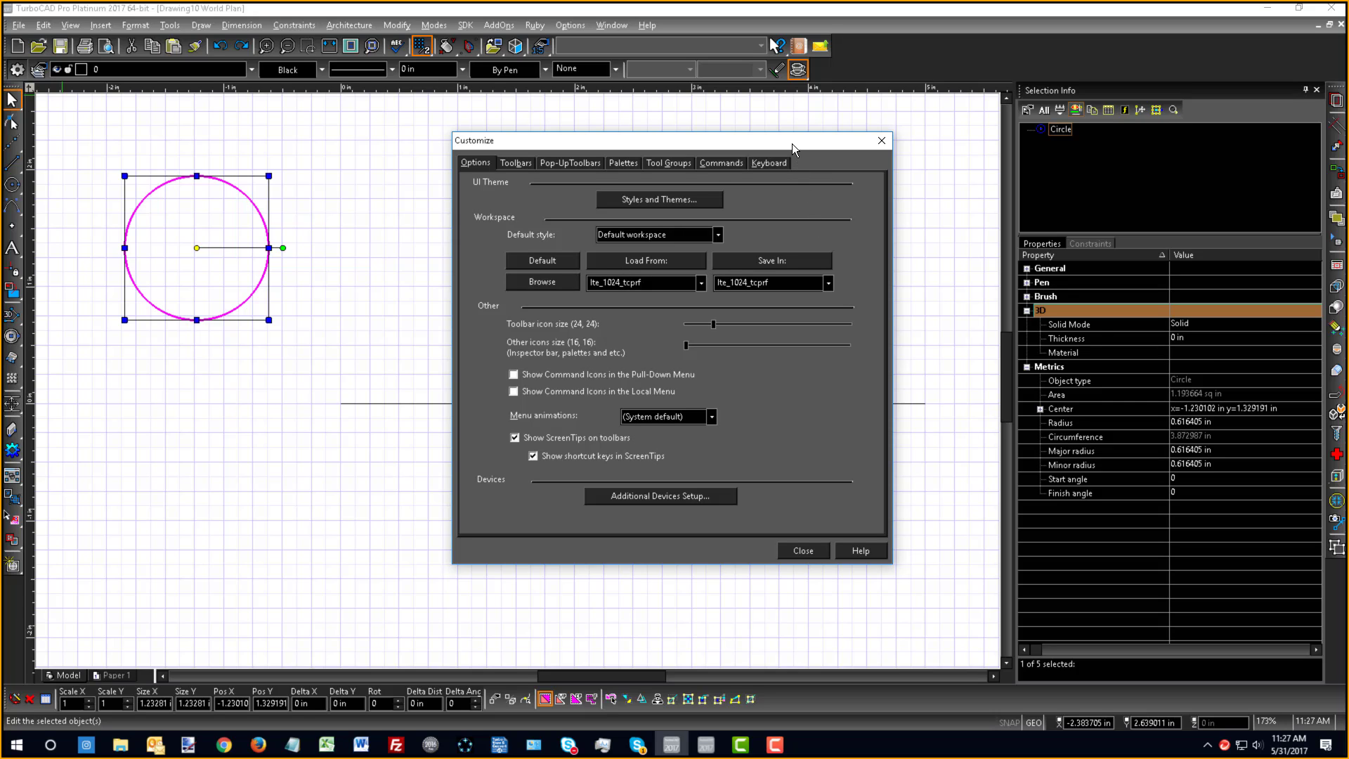
pyautogui.moveTo(791, 143); pyautogui.dragTo(667, 149)
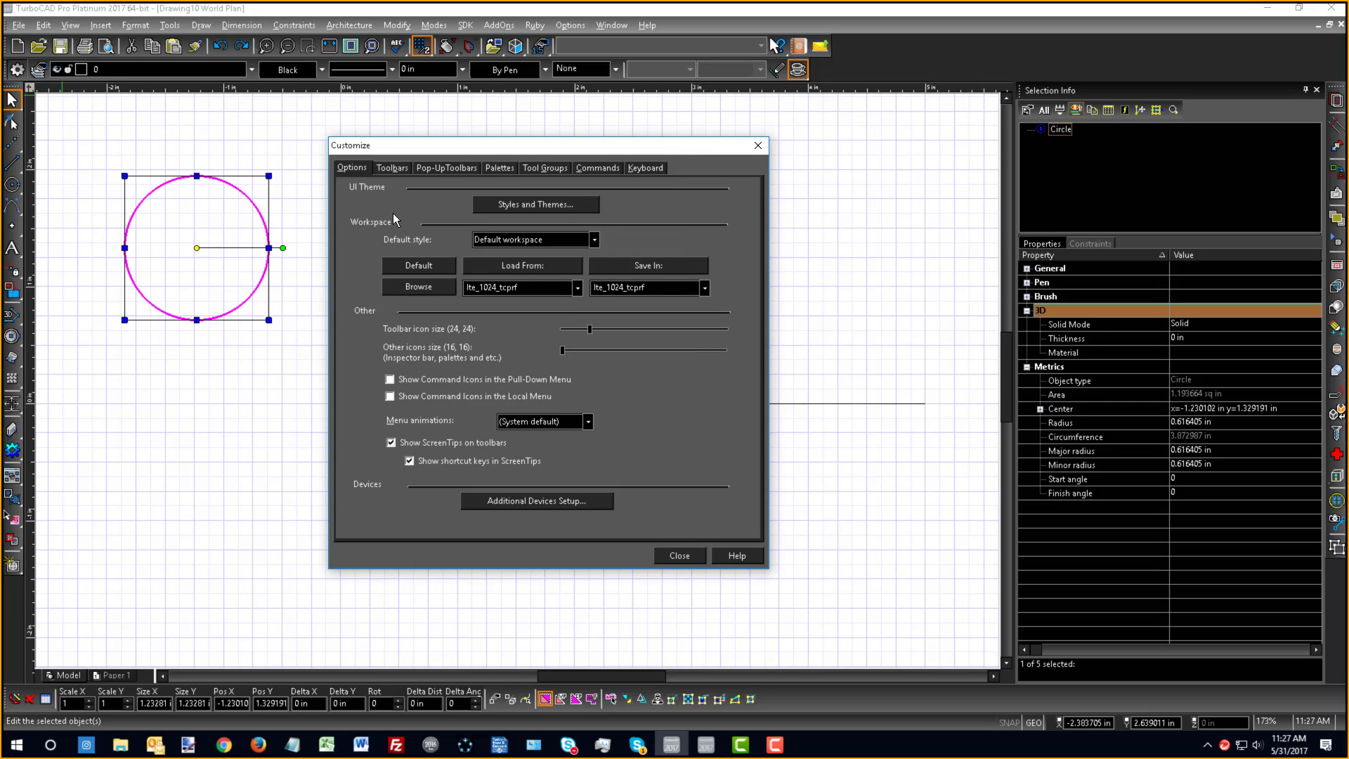
pyautogui.click(386, 168)
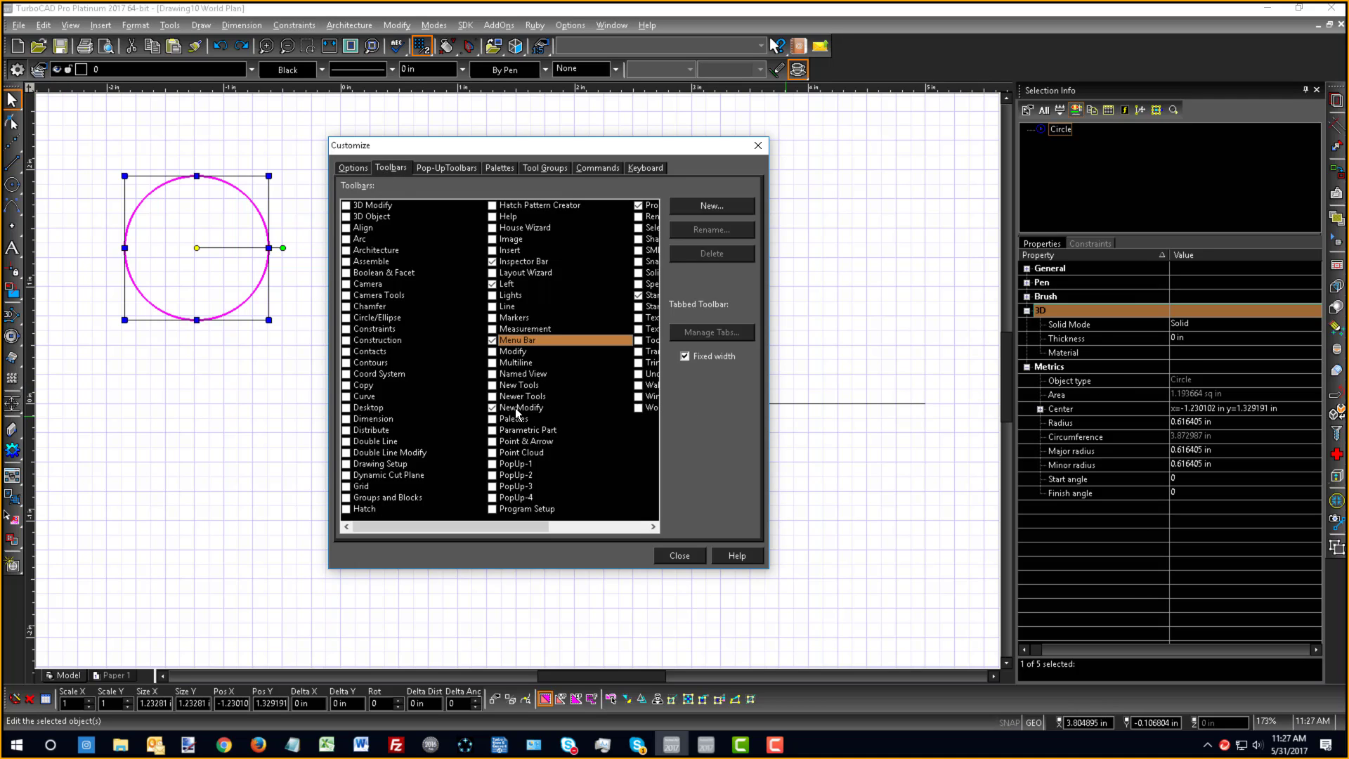
pyautogui.click(492, 419)
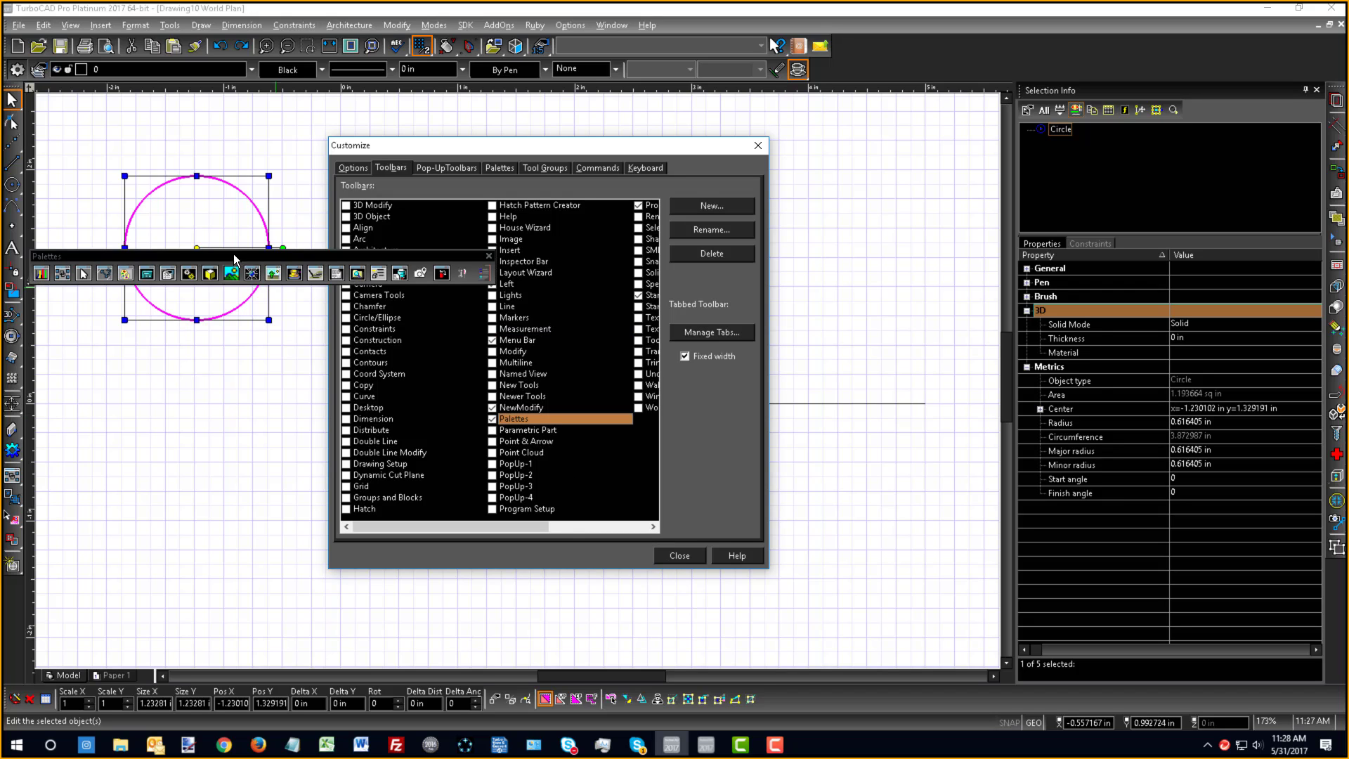
pyautogui.moveTo(221, 255); pyautogui.dragTo(1180, 76)
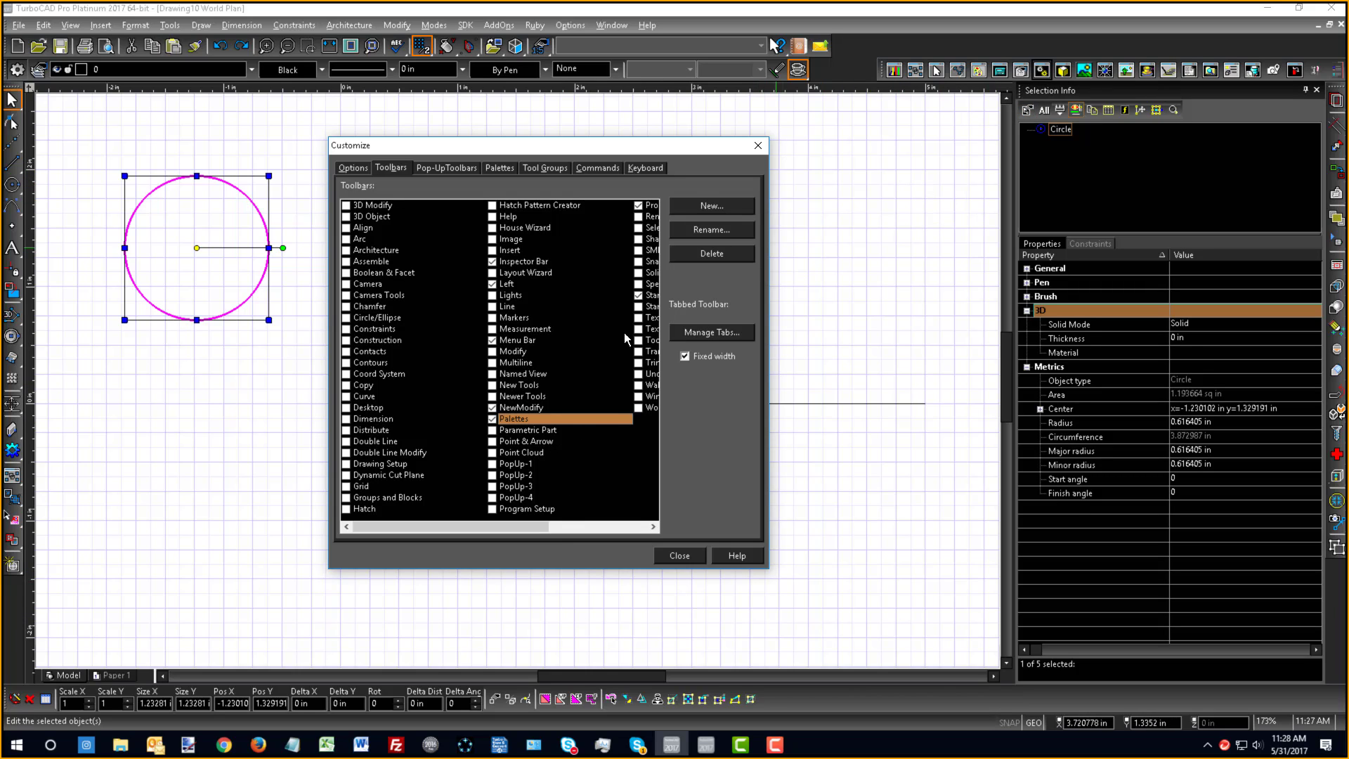
# - Add the 3D Add and 3D Mesh commands to the start of the Palettes toolbar
pyautogui.moveTo(505, 153); pyautogui.dragTo(423, 151)
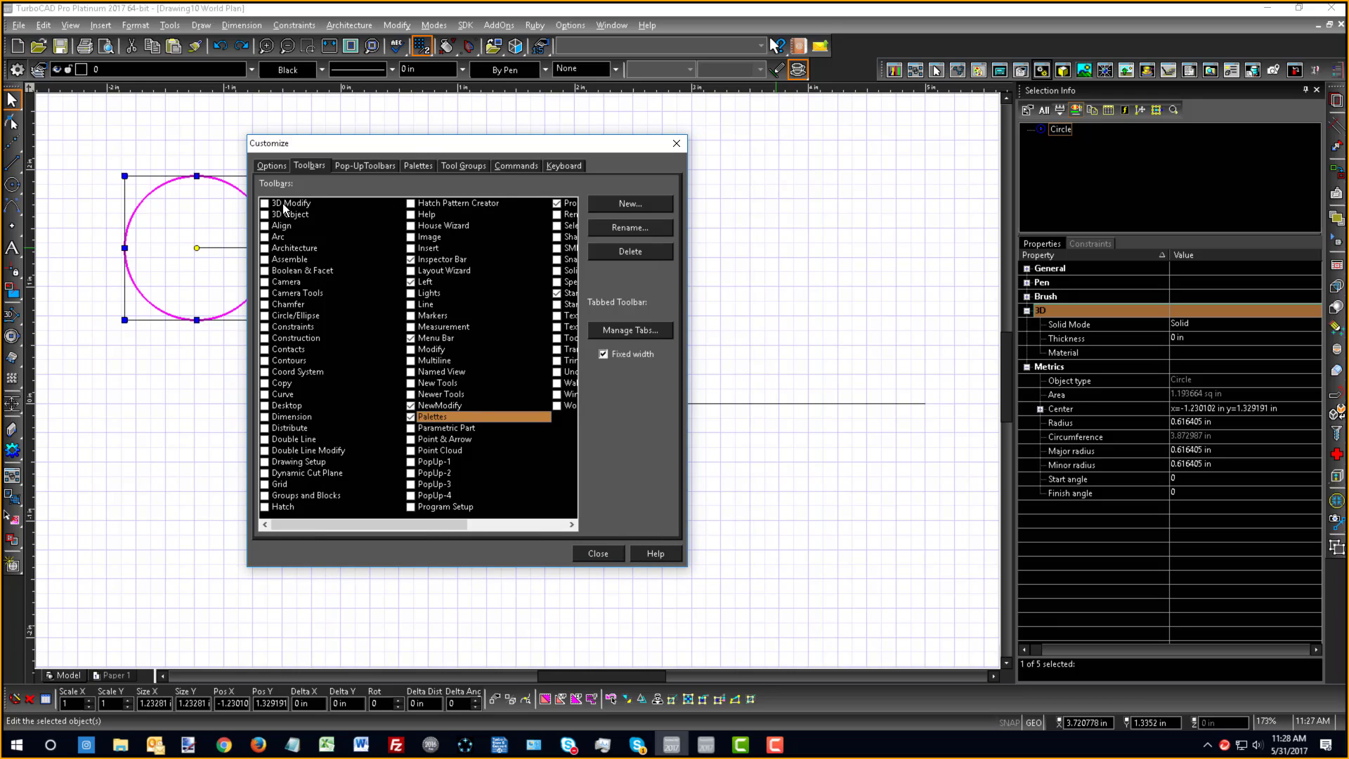
pyautogui.click(515, 167)
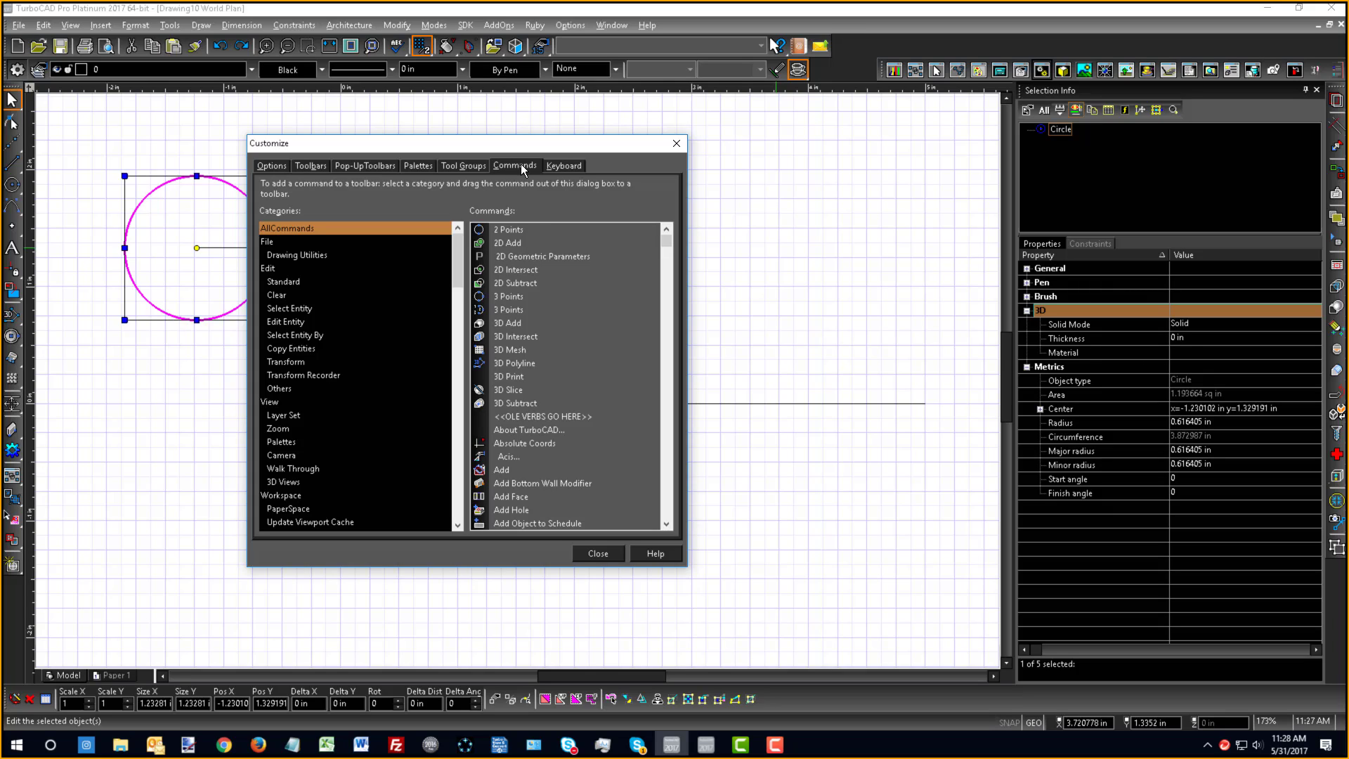
pyautogui.click(508, 324)
pyautogui.moveTo(854, 142); pyautogui.dragTo(883, 73)
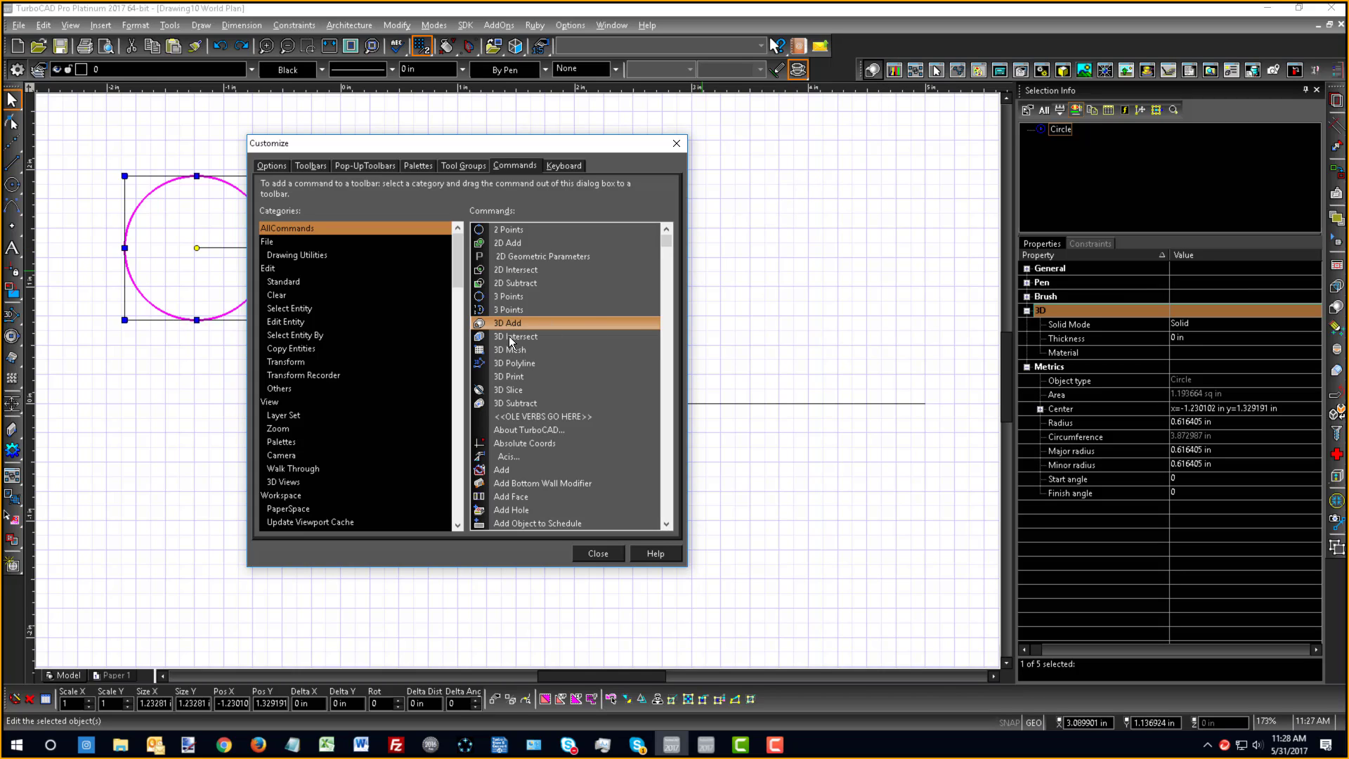
pyautogui.moveTo(504, 348); pyautogui.dragTo(864, 69)
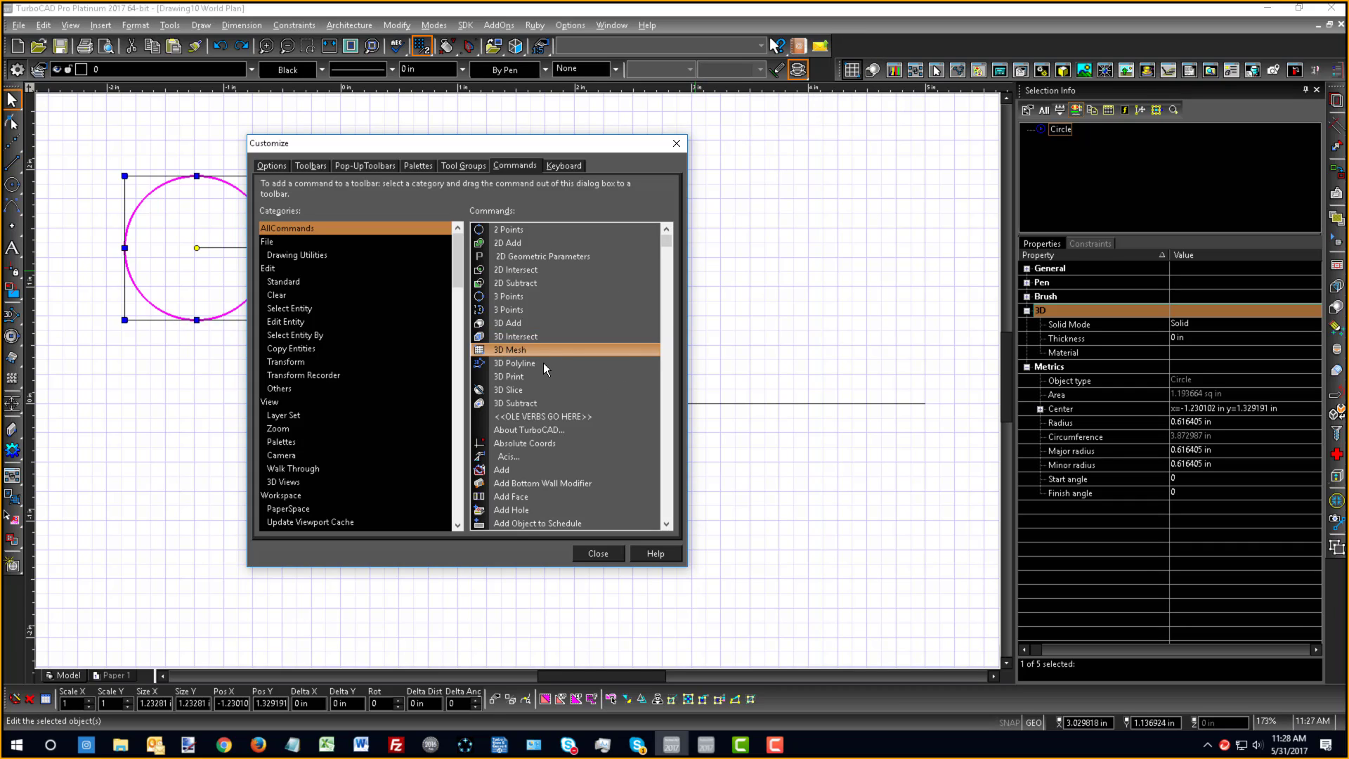
# - Create a new toolbar named Custom 1 and float it over the drawing above the circle
pyautogui.click(306, 165)
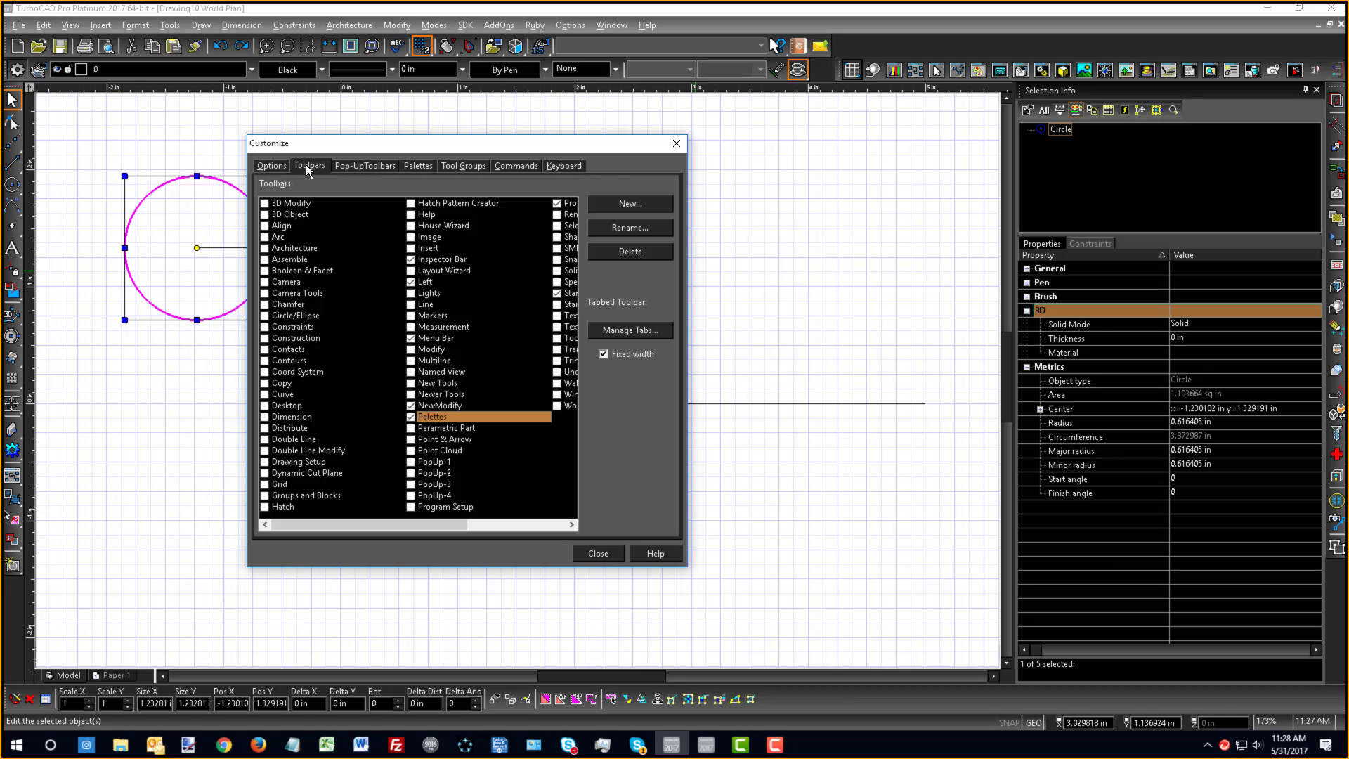
pyautogui.click(609, 204)
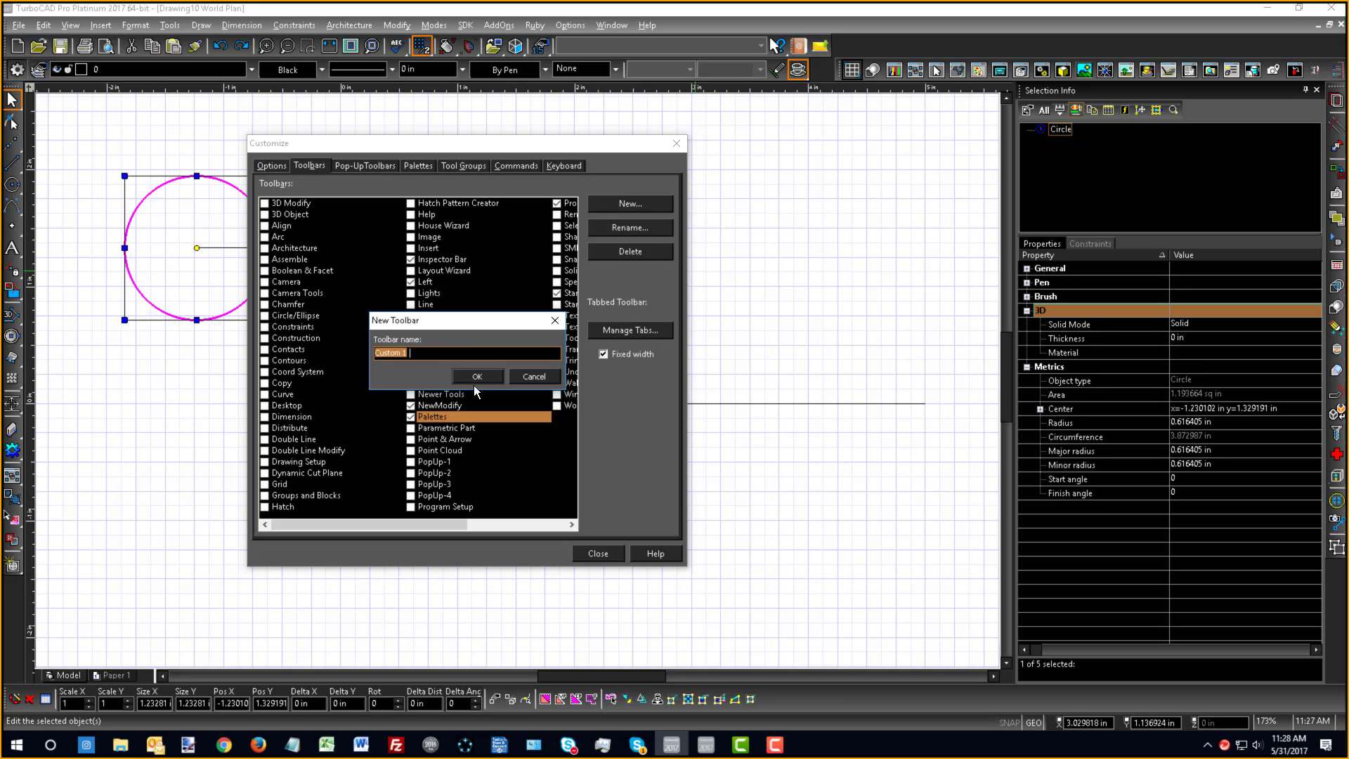
pyautogui.click(475, 376)
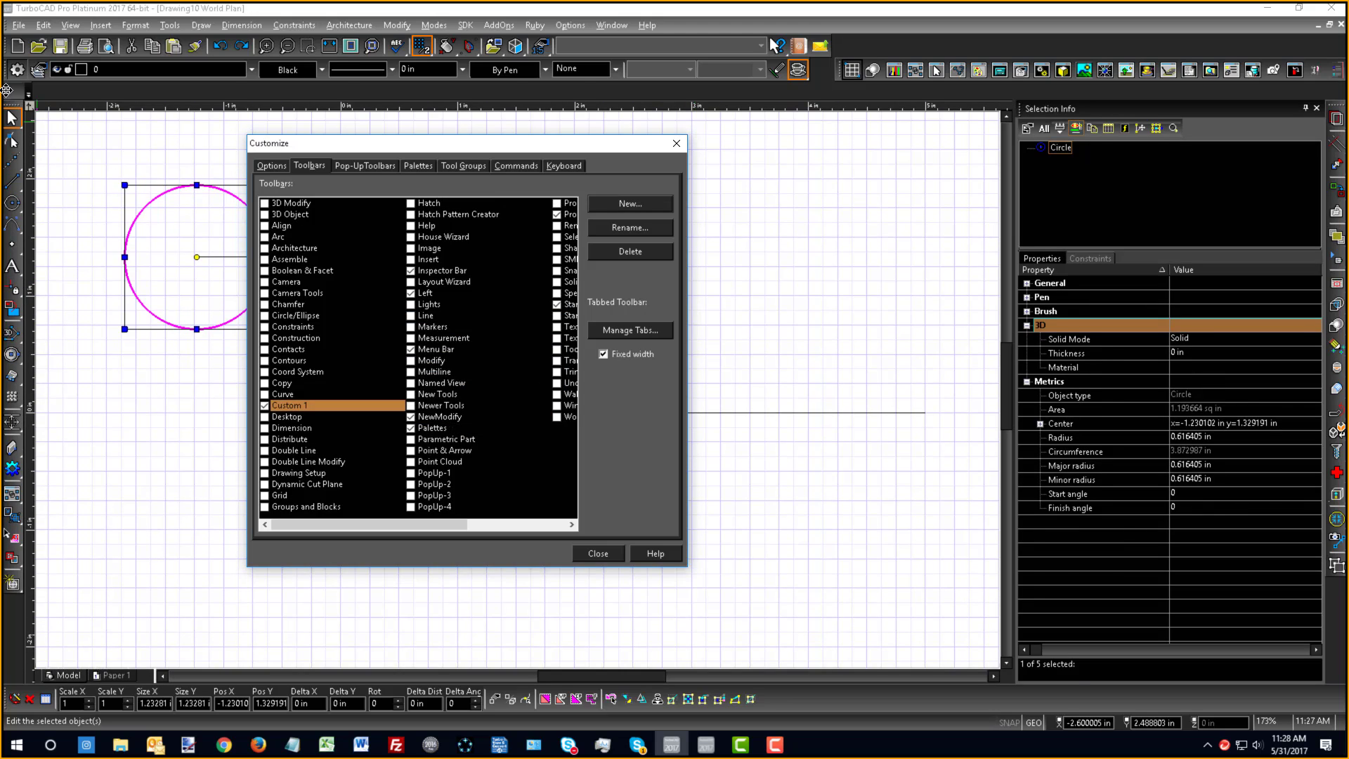
pyautogui.moveTo(6, 90); pyautogui.dragTo(151, 127)
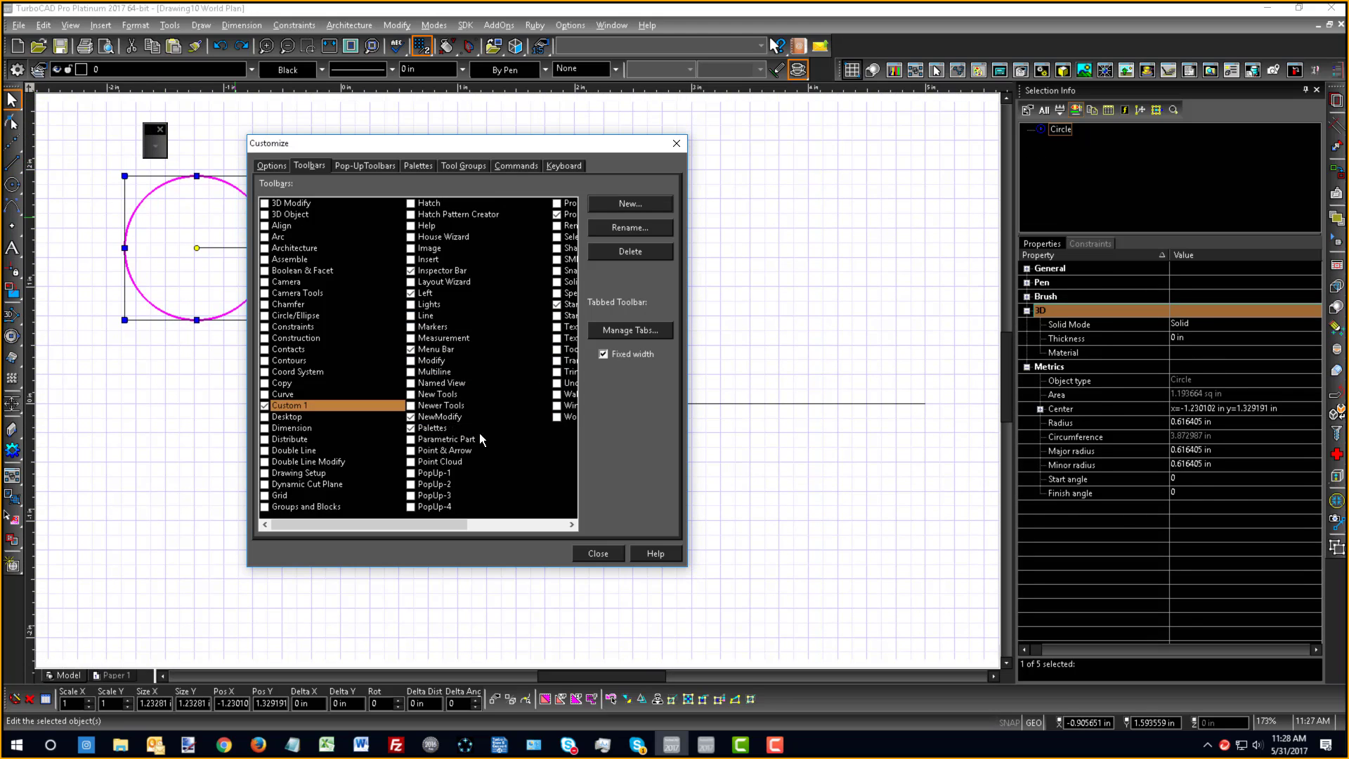
# - Add the 3D Add, 3D Polyline and 3D Mesh commands to the floating Custom 1 toolbar
pyautogui.click(514, 167)
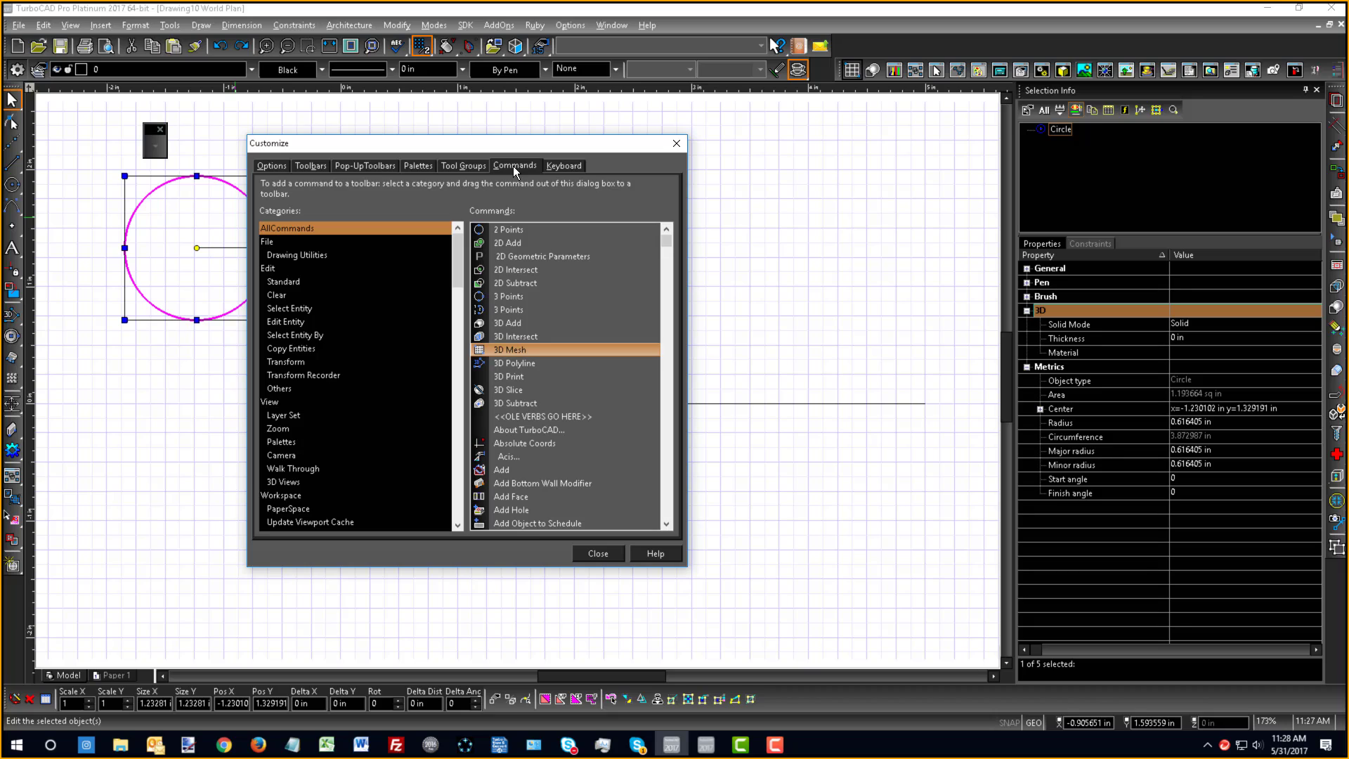
pyautogui.moveTo(528, 323); pyautogui.dragTo(155, 146)
pyautogui.moveTo(506, 362); pyautogui.dragTo(163, 146)
pyautogui.moveTo(507, 349); pyautogui.dragTo(187, 151)
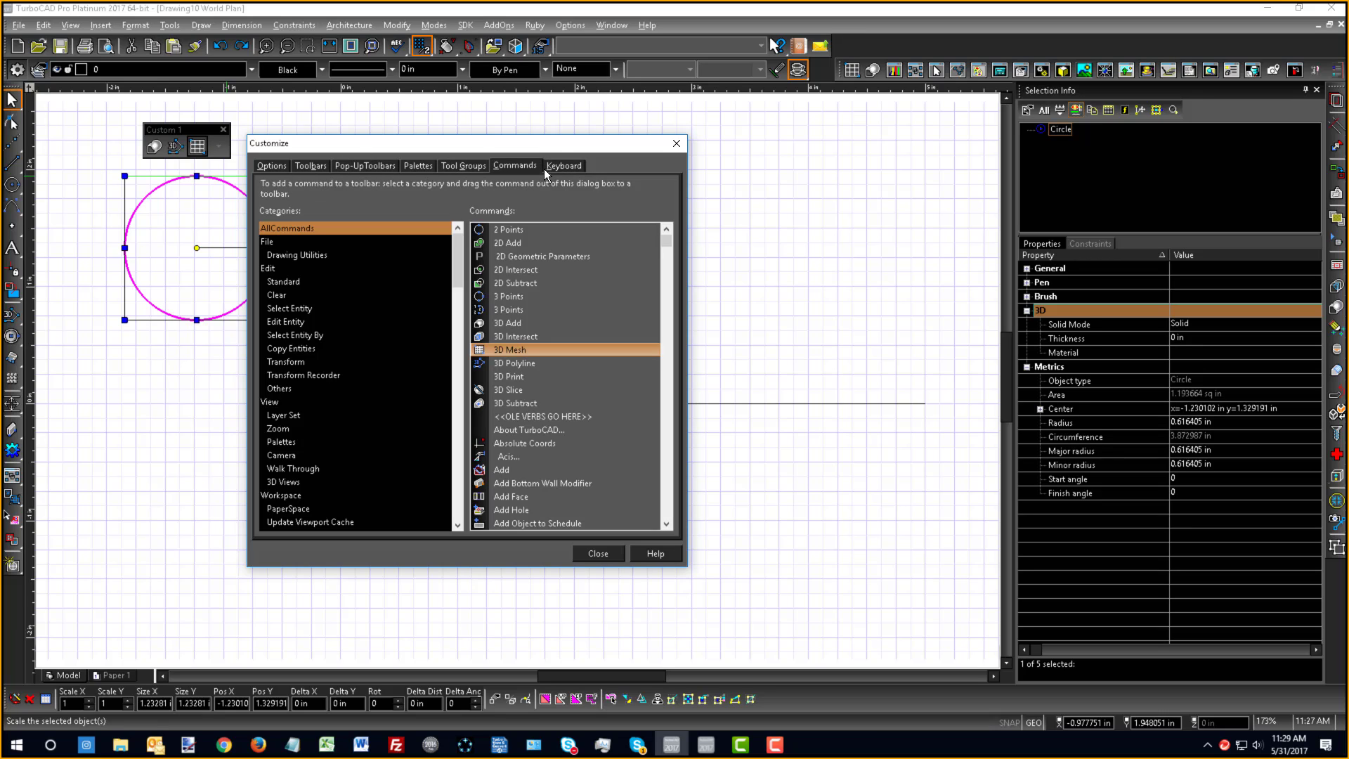
# - Try to assign Shift+M as the keyboard shortcut for the 3D Mesh command
pyautogui.click(578, 166)
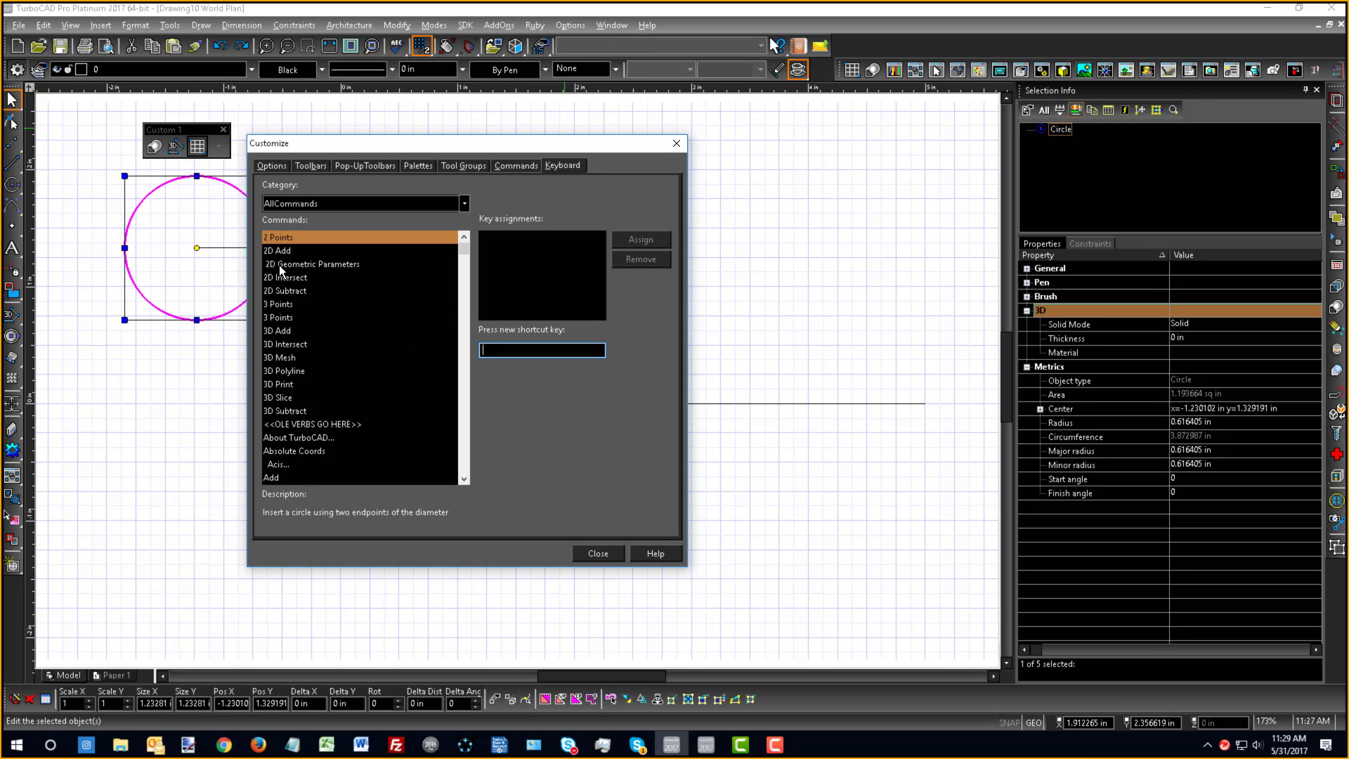
pyautogui.click(281, 358)
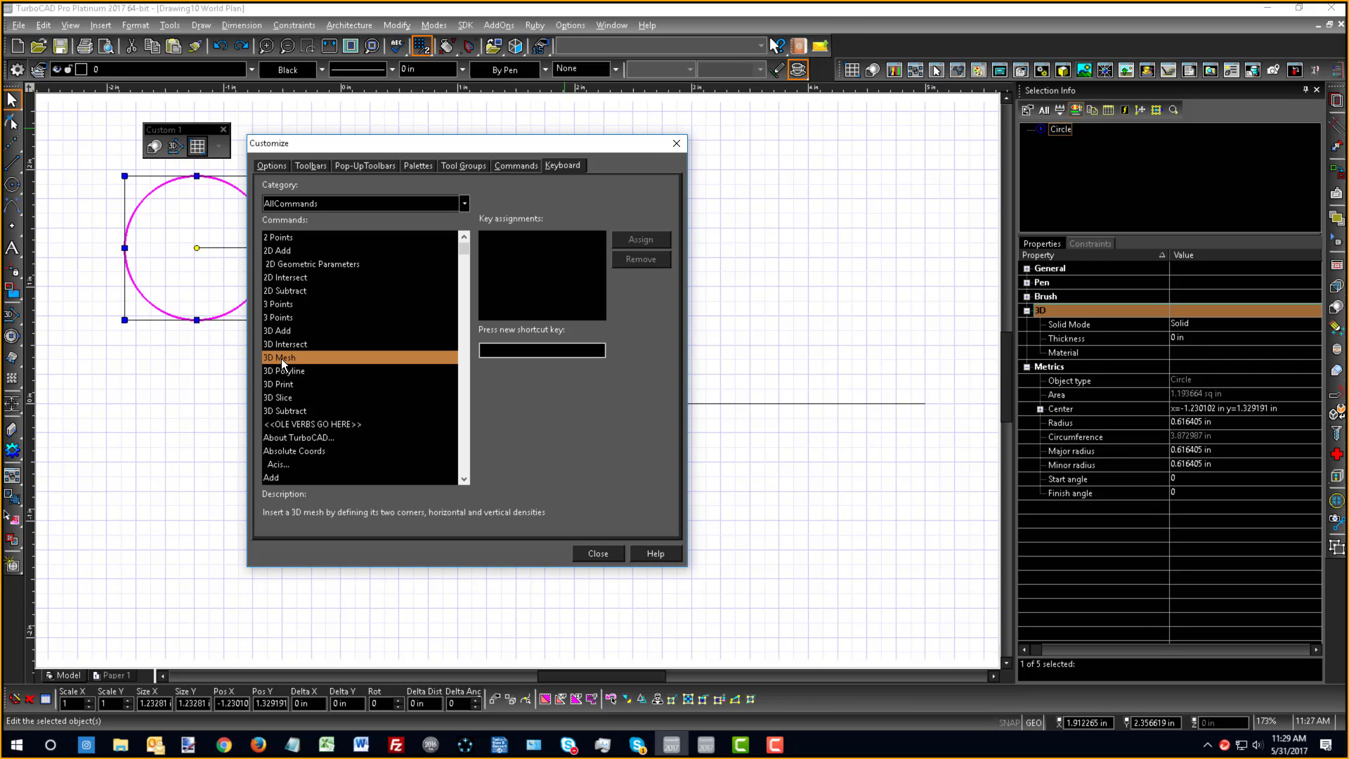
pyautogui.click(498, 351)
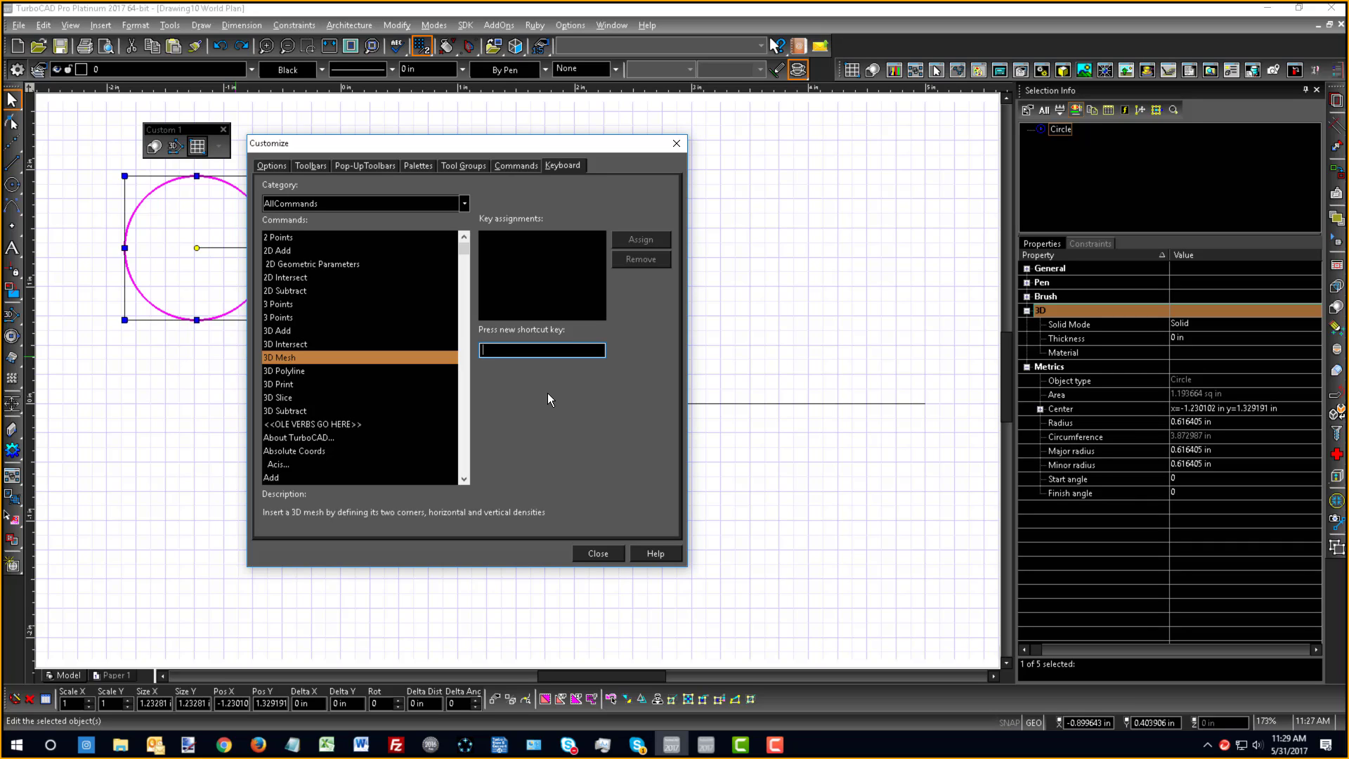
pyautogui.hotkey('shift', 'm')
pyautogui.click(638, 241)
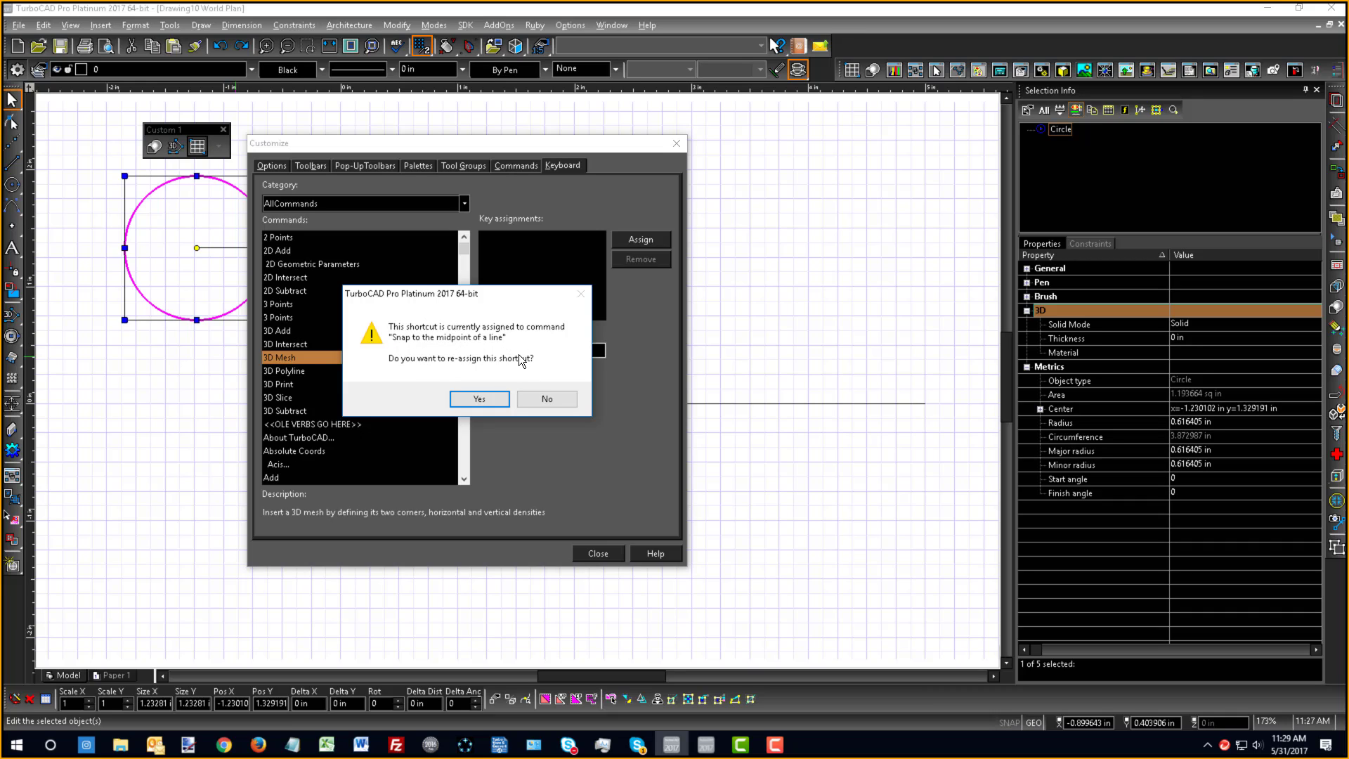
pyautogui.click(548, 400)
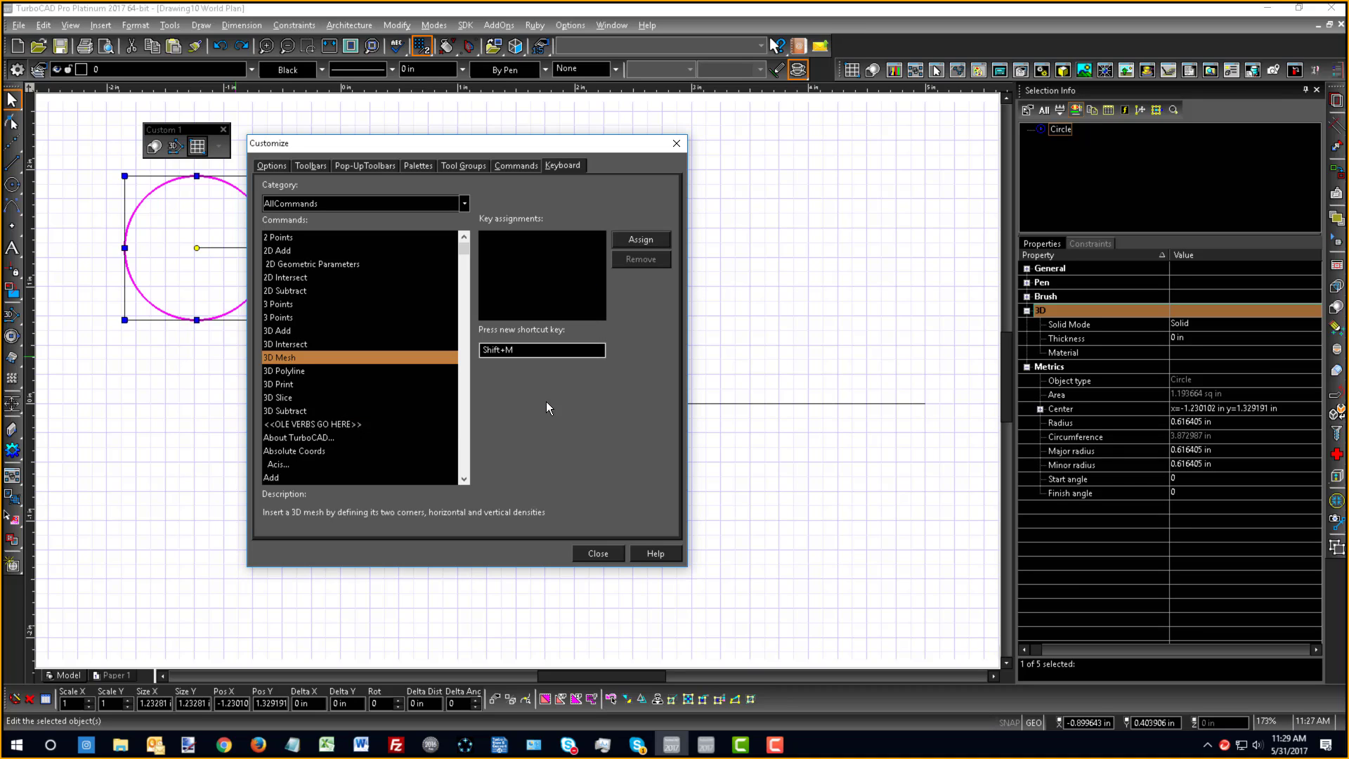
# - Assign Shift+3 as the keyboard shortcut for the 3D Mesh command and close the customization dialog
pyautogui.click(534, 350)
pyautogui.press('3')
pyautogui.press('BackSpace')
pyautogui.hotkey('shift', '3')
pyautogui.click(657, 240)
pyautogui.click(596, 555)
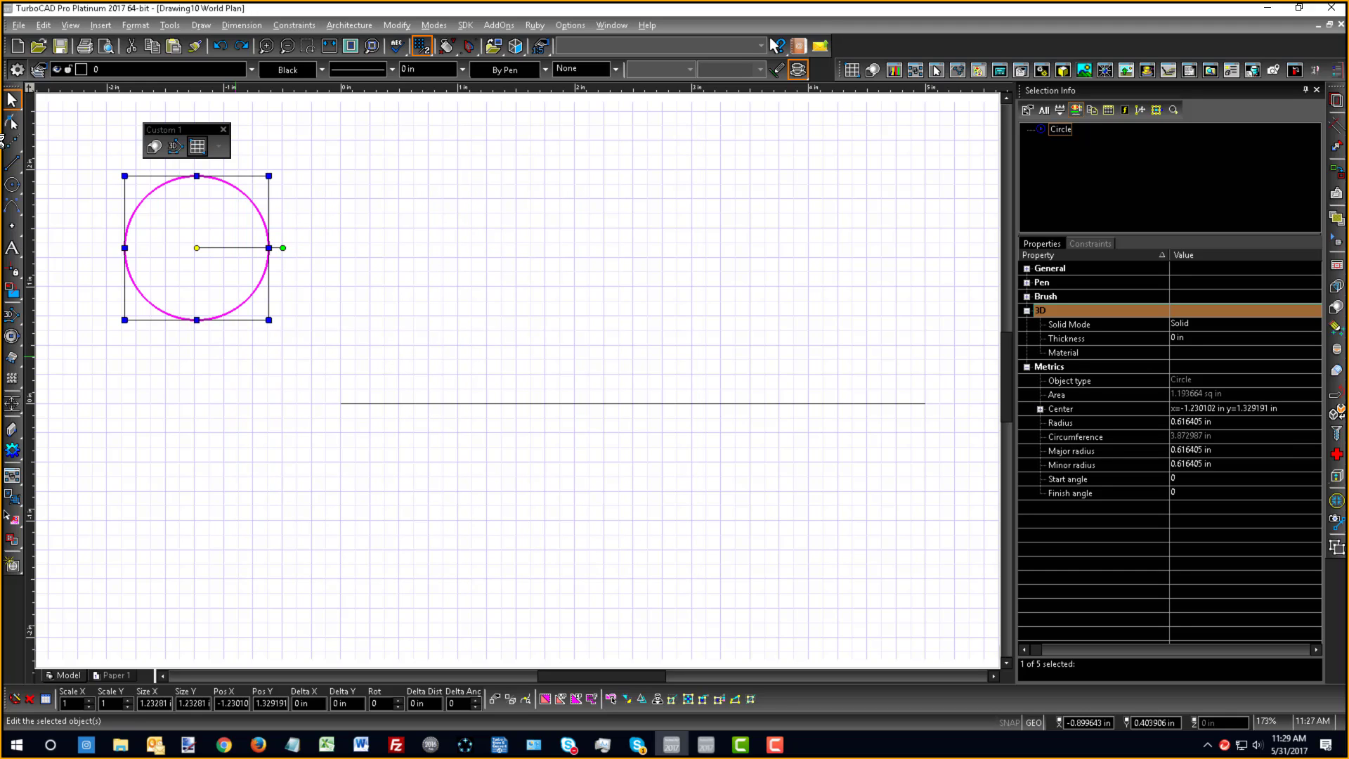
# - Draw a 3D mesh about 2.9 in wide and 1.06 in high above the horizontal line, accepting its default coordinates
pyautogui.click(18, 166)
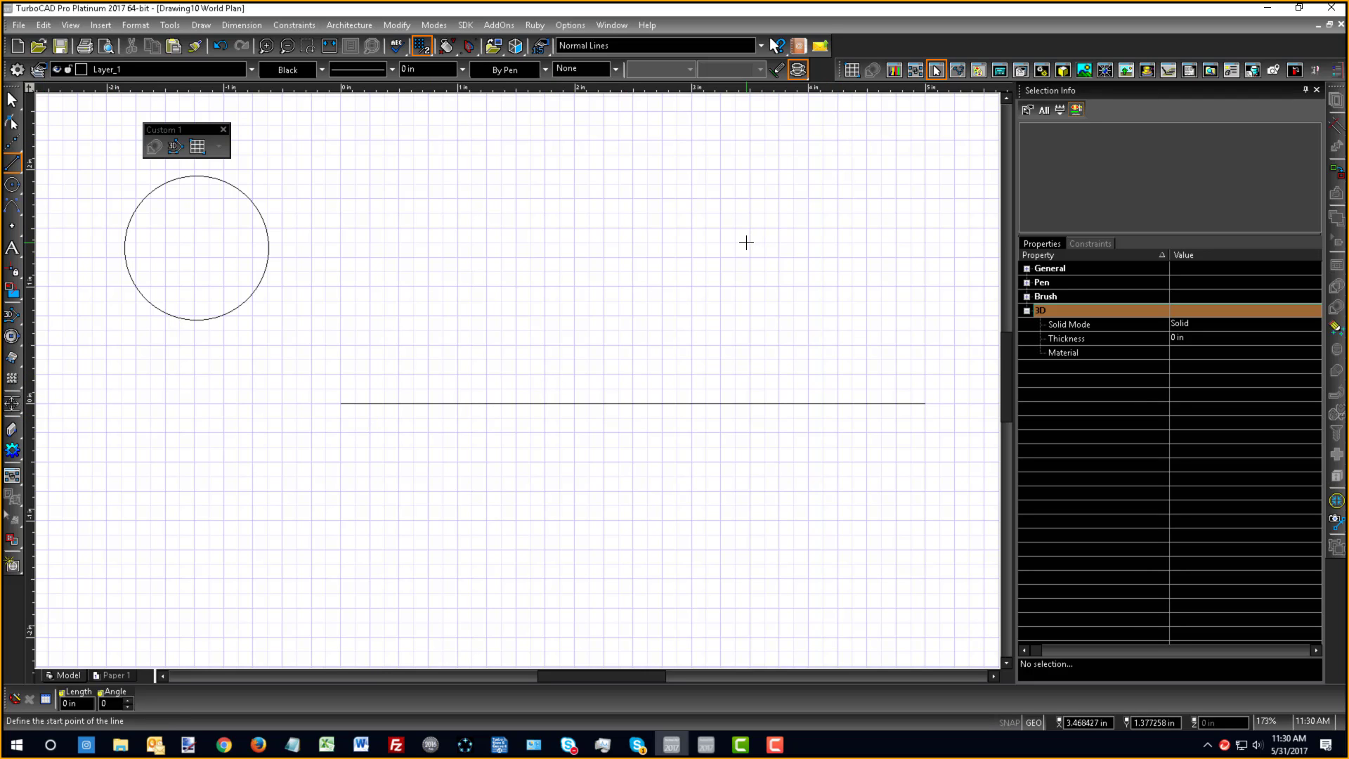
pyautogui.press('m')
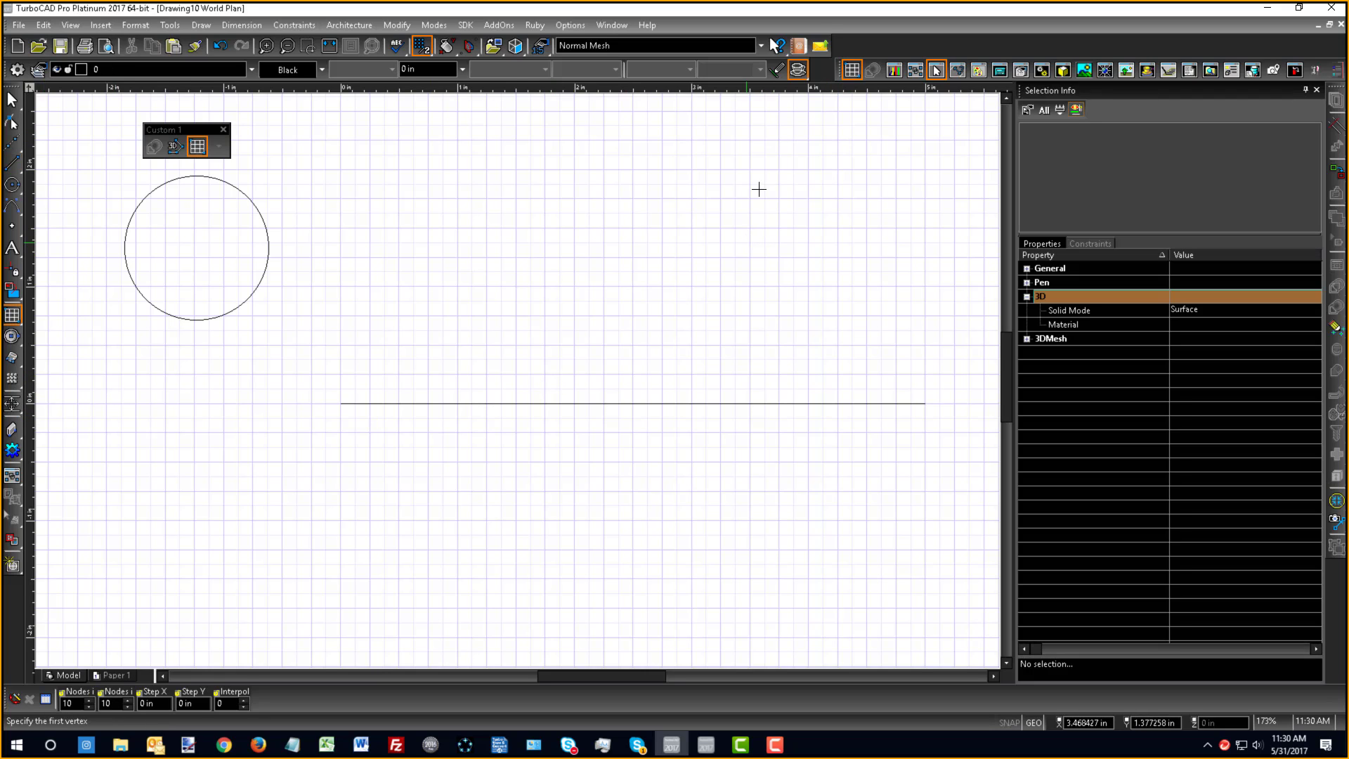
pyautogui.click(451, 234)
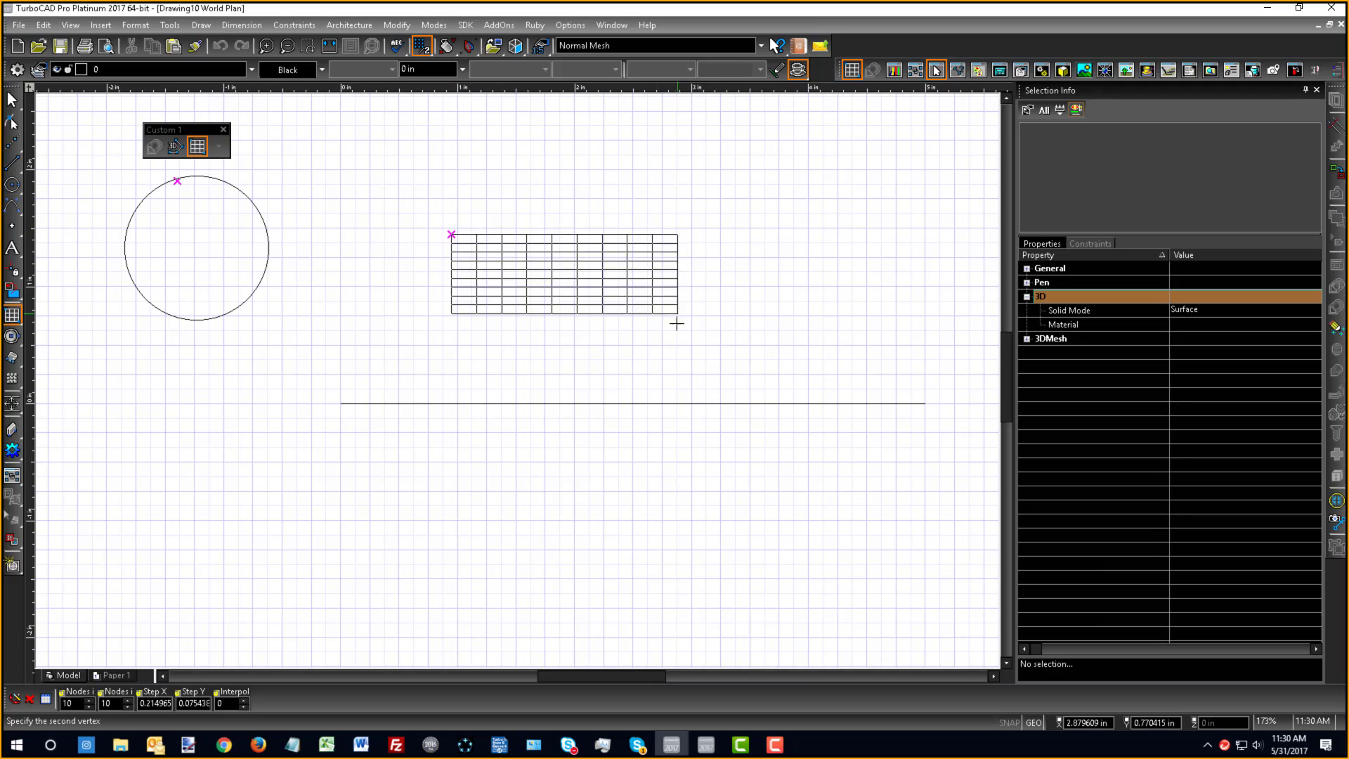
pyautogui.click(791, 357)
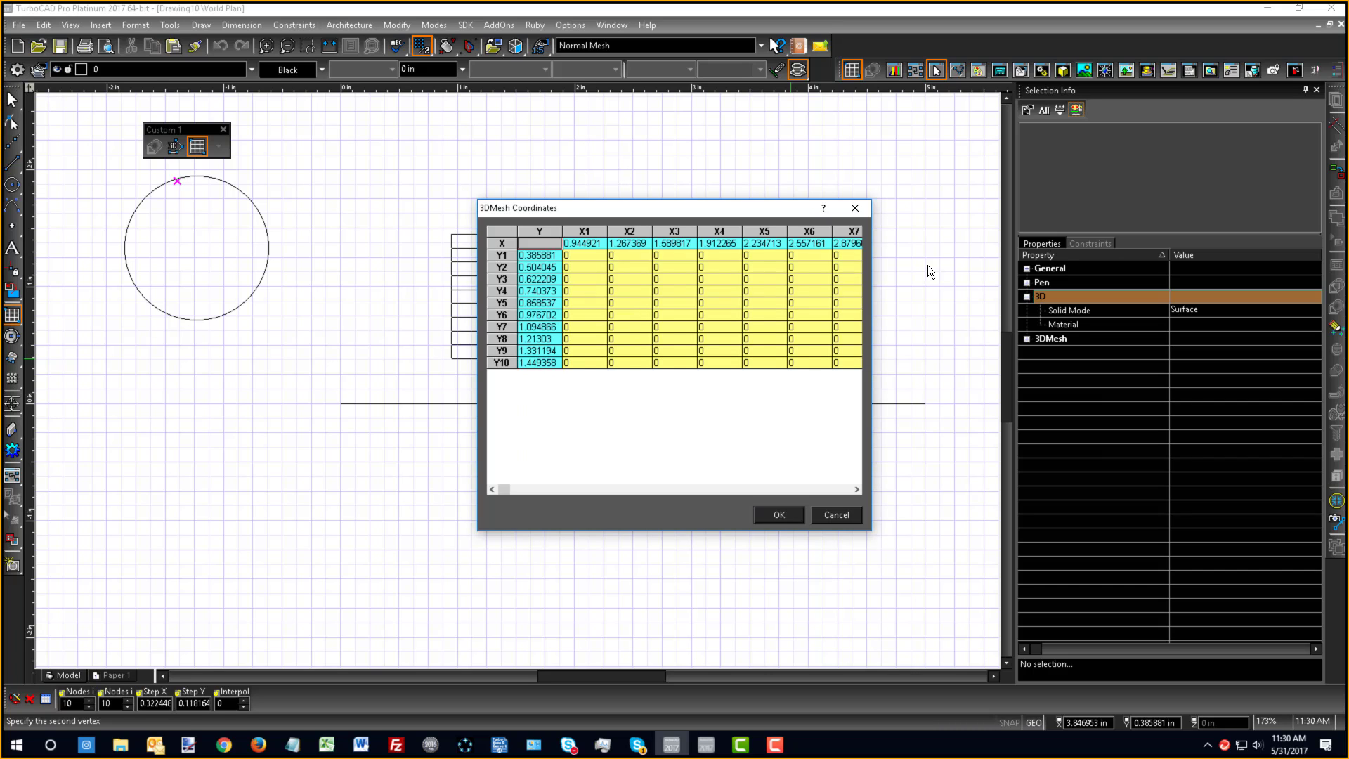
pyautogui.click(780, 514)
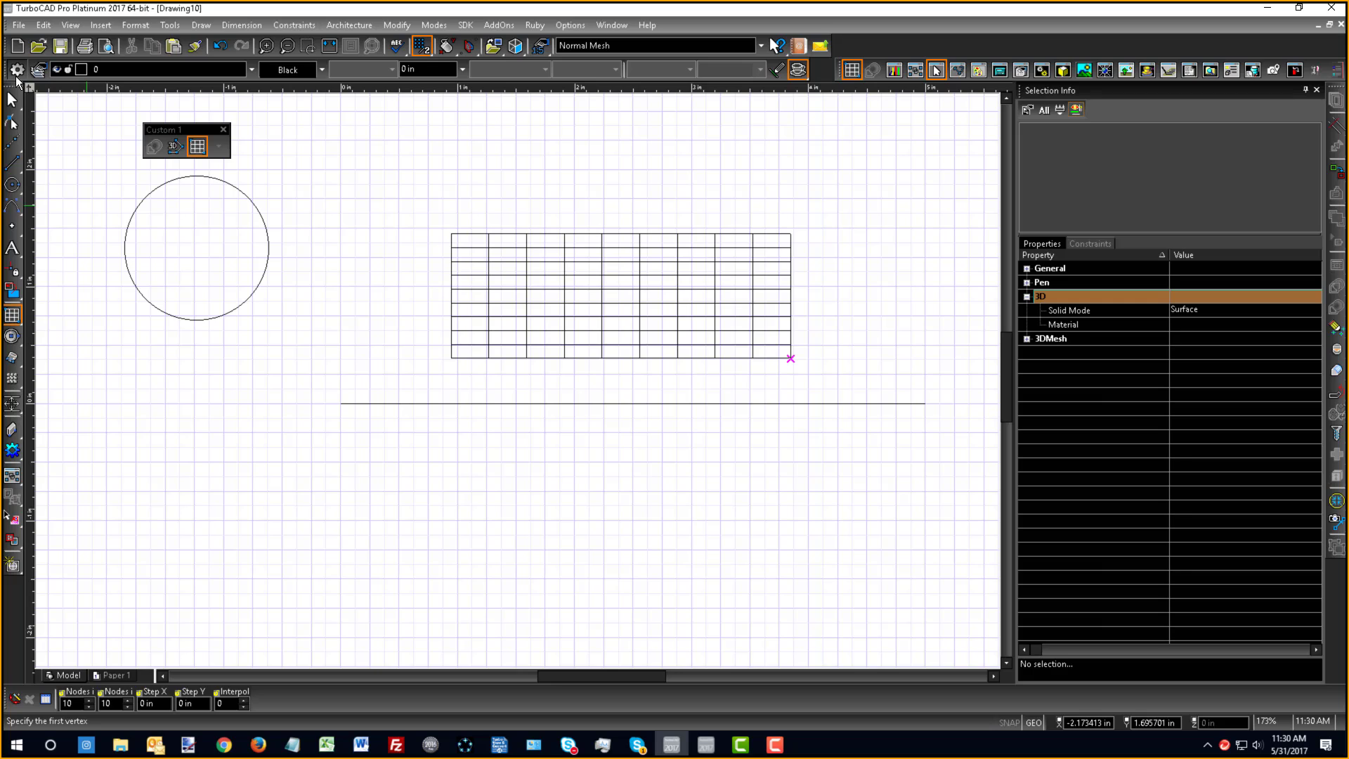
# - Check the key assignment of the 3D Mesh command and save the customized workspace as my config
pyautogui.click(17, 71)
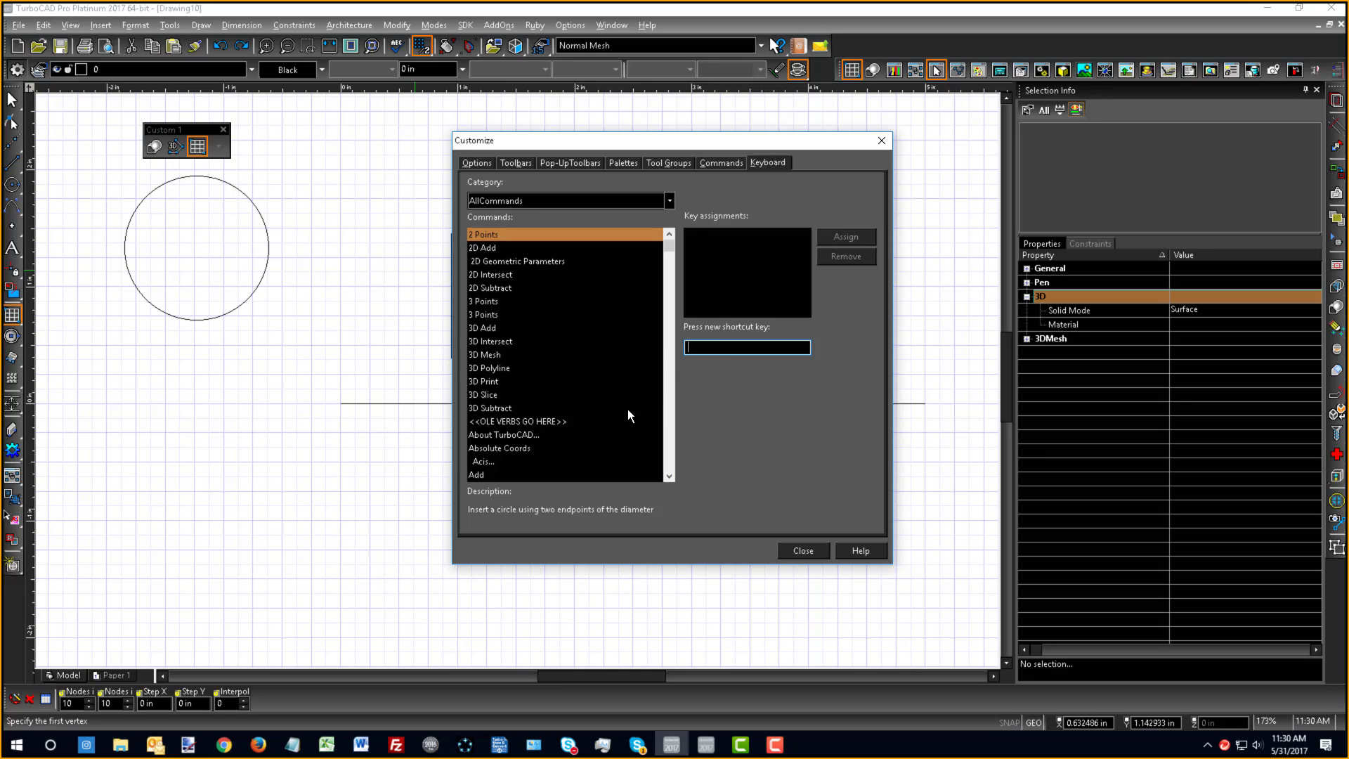
pyautogui.click(487, 354)
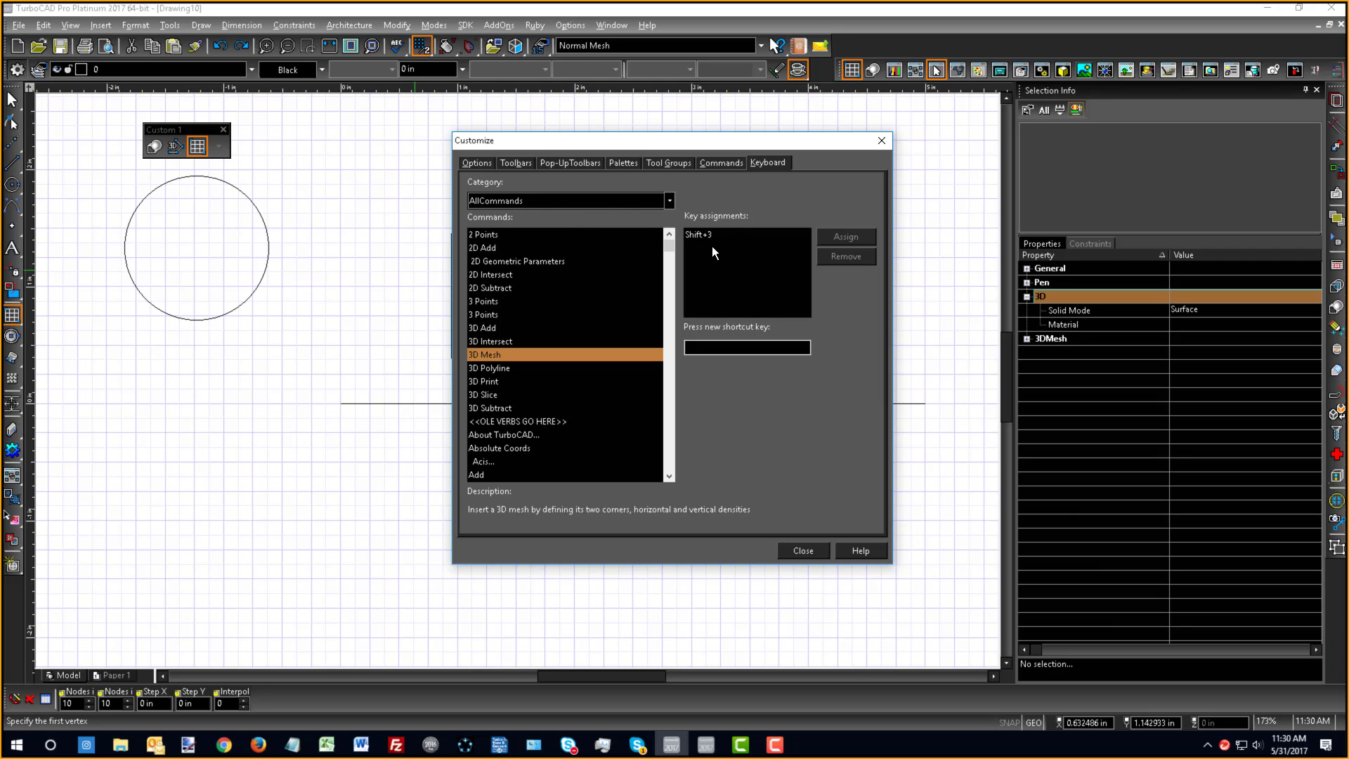
pyautogui.click(476, 163)
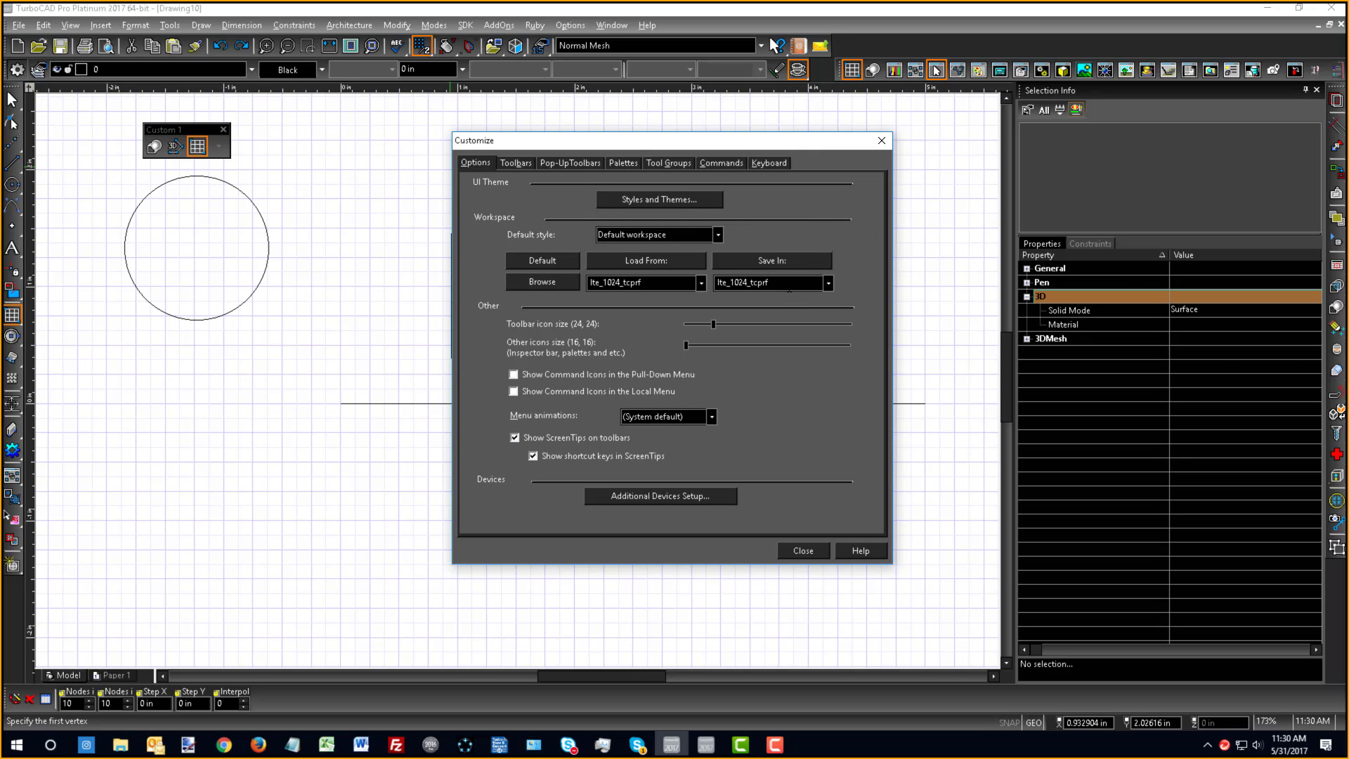
pyautogui.doubleClick(789, 285)
pyautogui.write('my config')
pyautogui.click(761, 258)
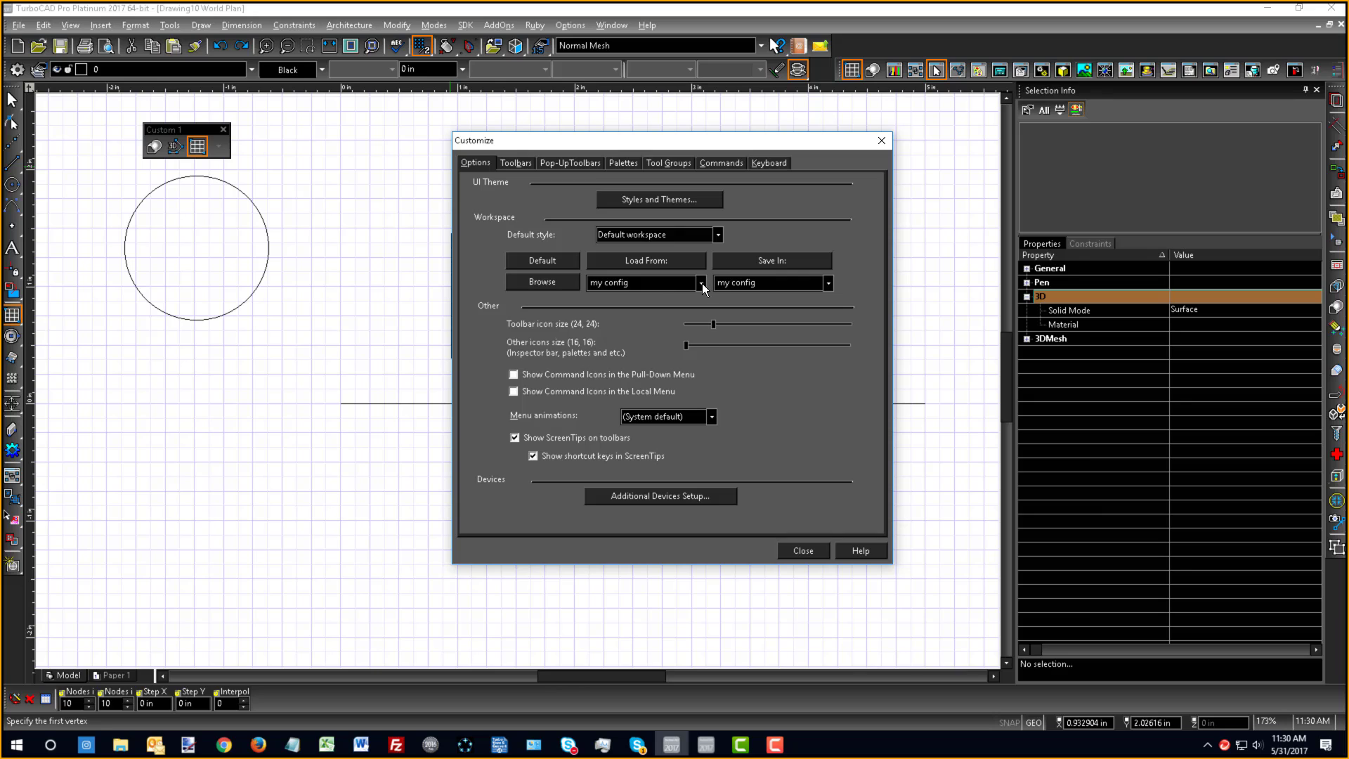
# - Choose lte_1024_tcprf as the workspace to load from, and set the choice back to my config
pyautogui.click(702, 284)
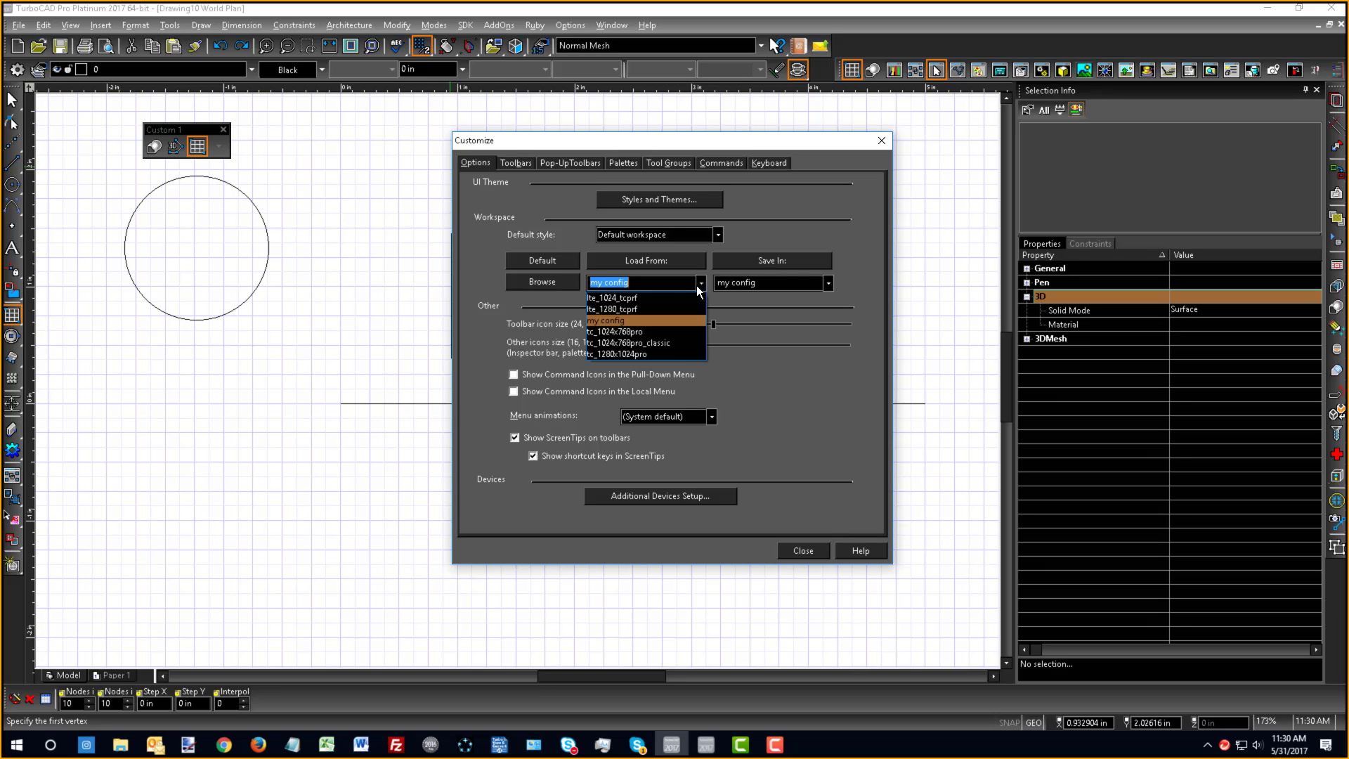
pyautogui.click(647, 299)
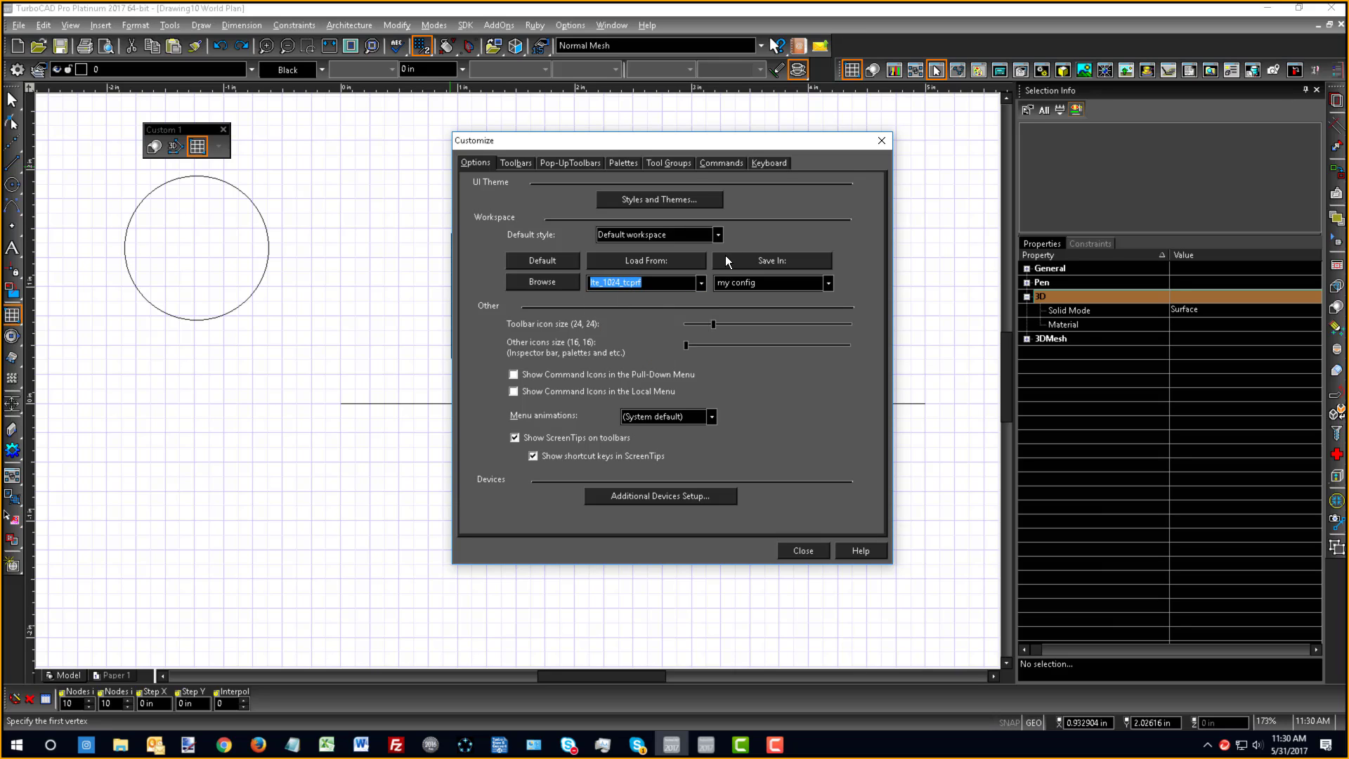
pyautogui.click(701, 281)
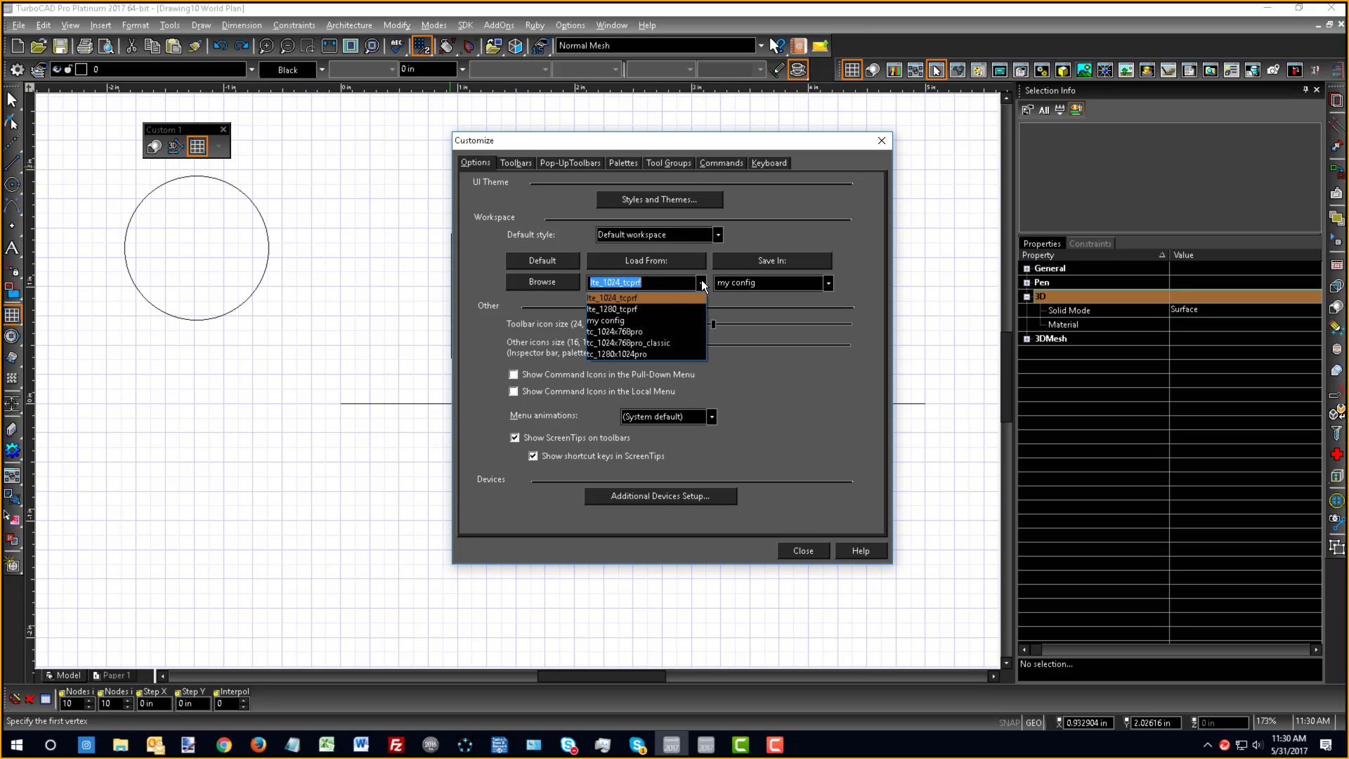
pyautogui.click(634, 322)
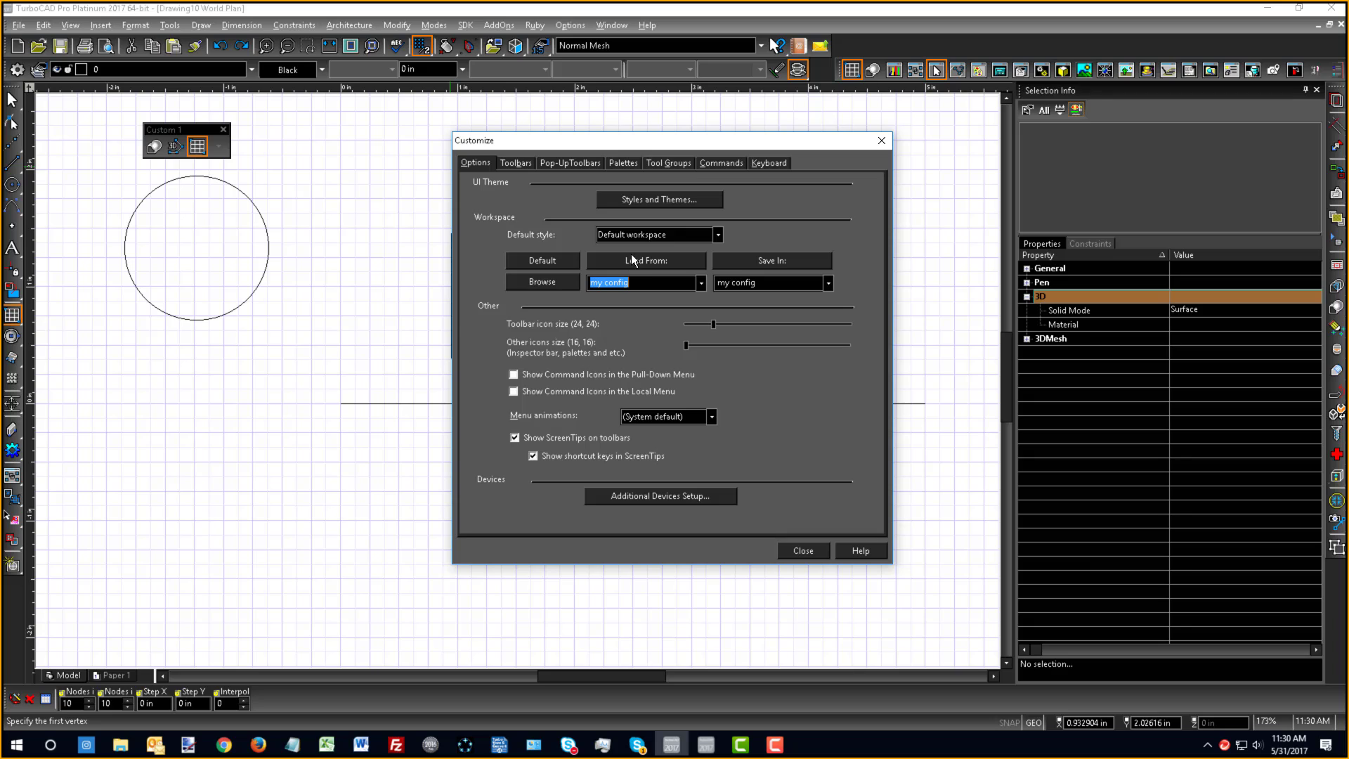
# - Browse to the workspace configuration folder, select my config.xcfg and my config.xml, and close the folder and customization dialog
pyautogui.click(536, 281)
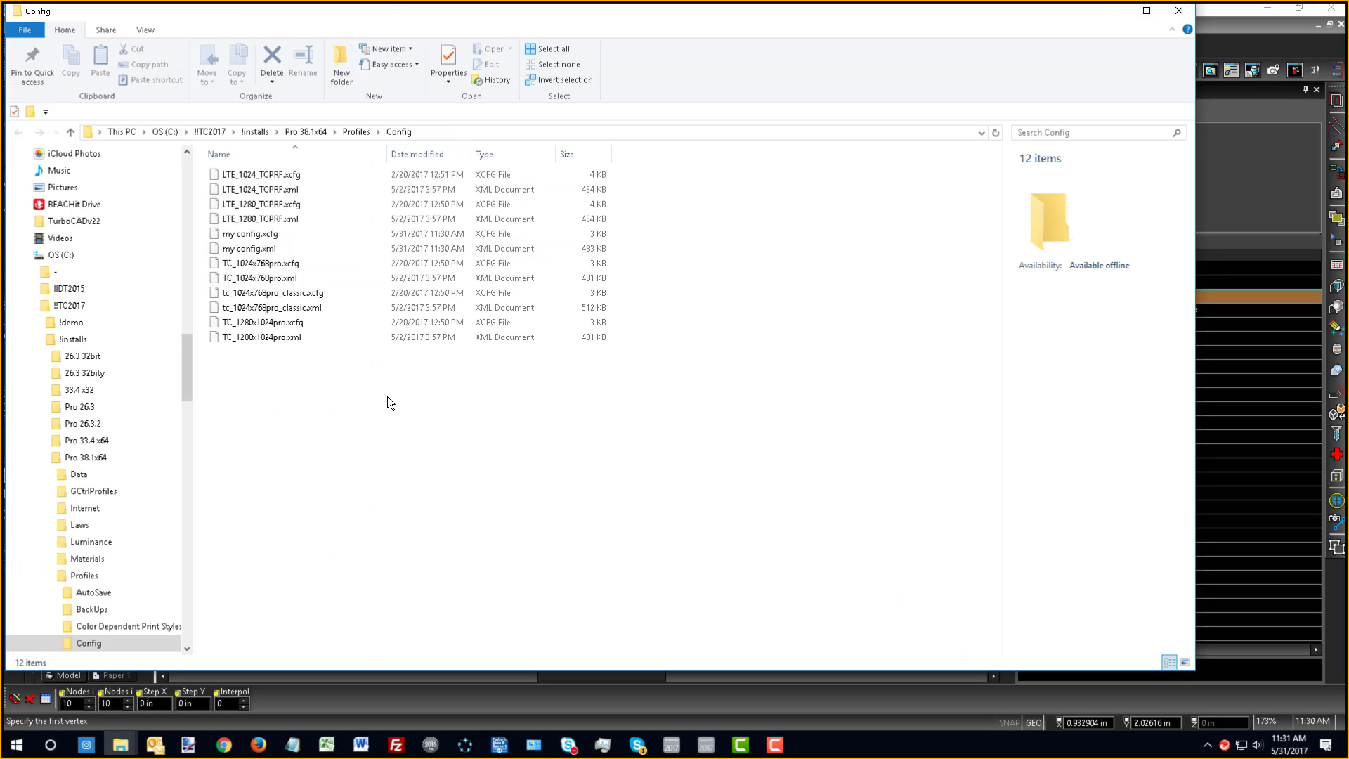
pyautogui.click(268, 238)
pyautogui.keyDown('shift'); pyautogui.click(264, 251); pyautogui.keyUp('shift')
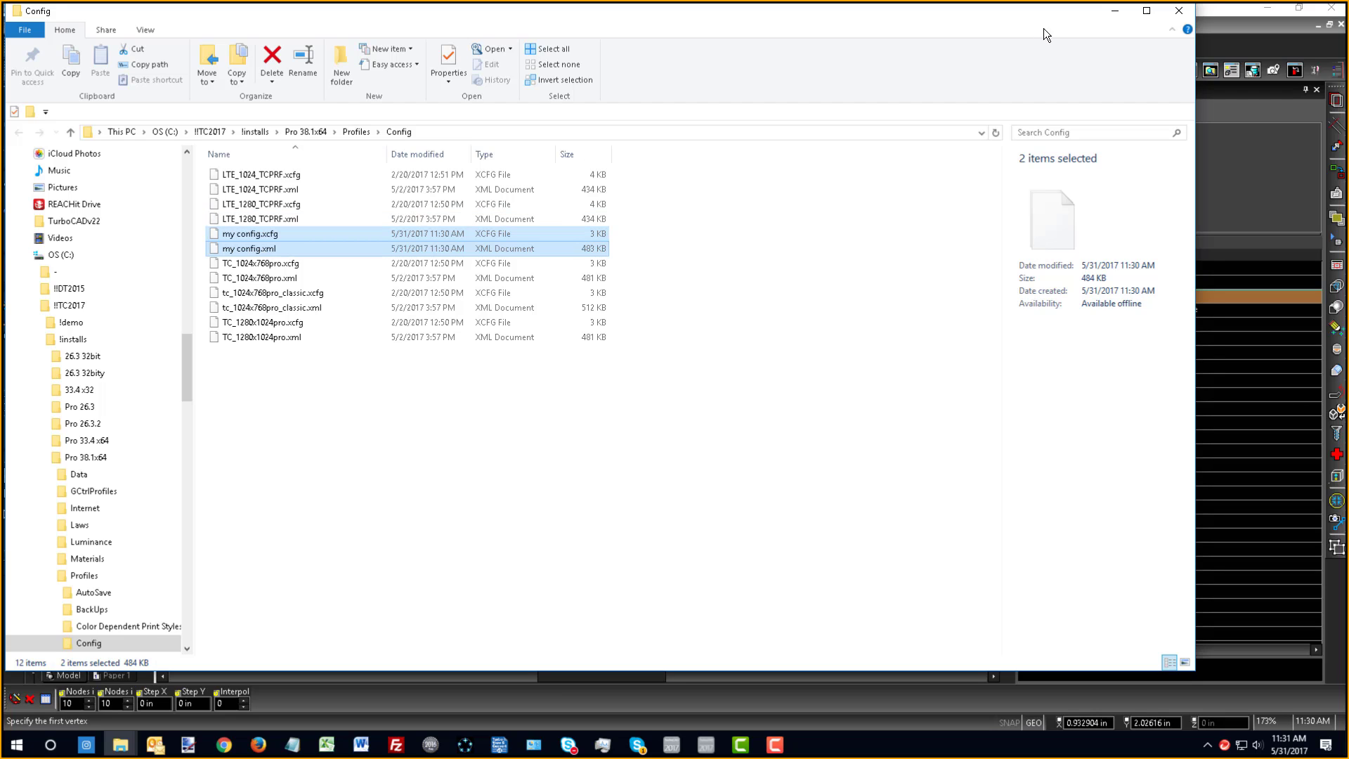
pyautogui.click(1179, 10)
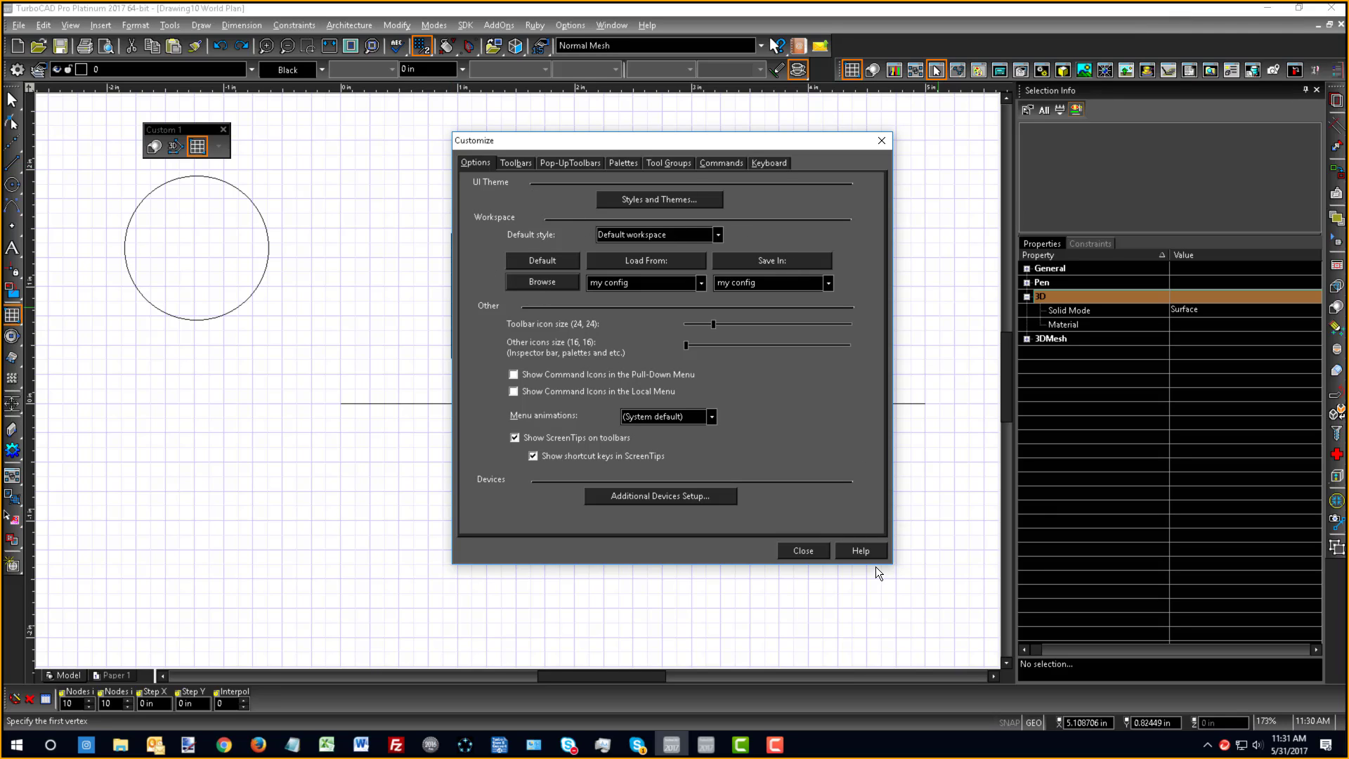
pyautogui.click(811, 551)
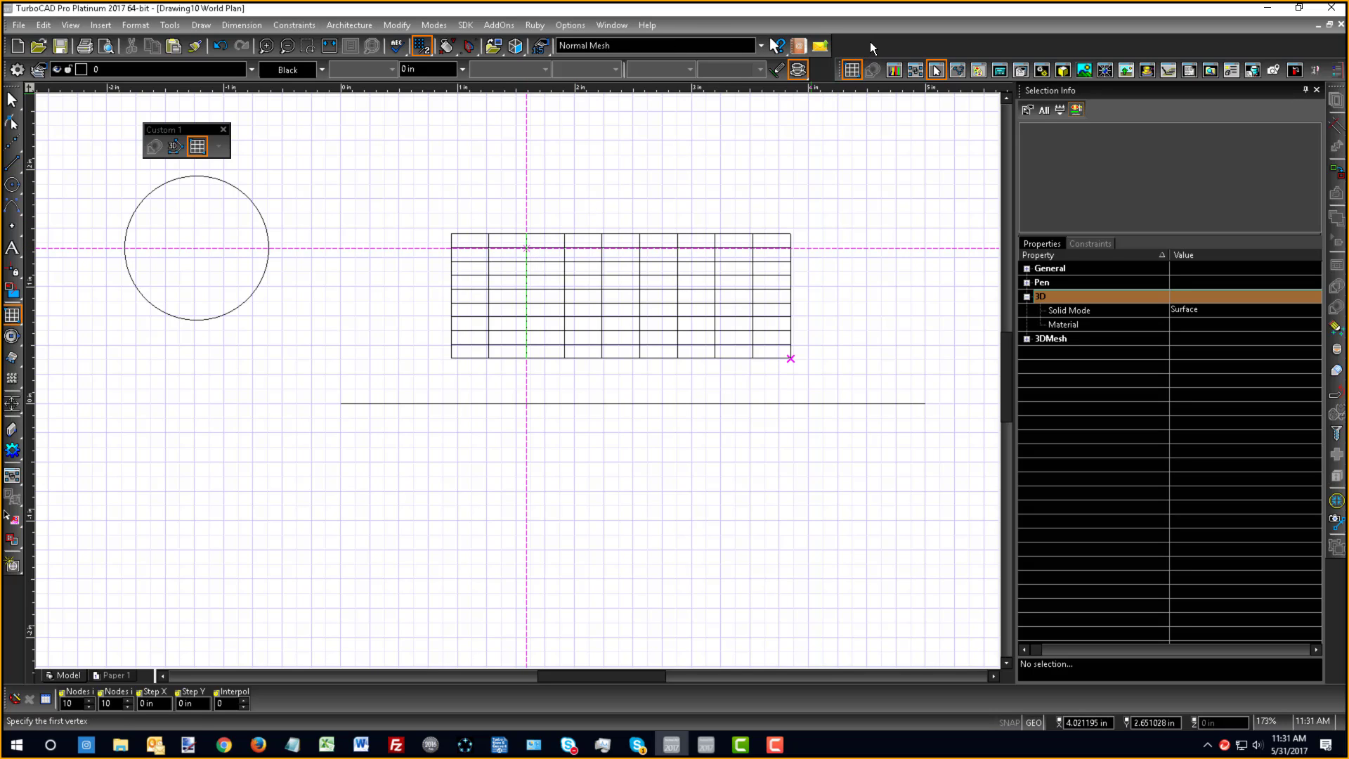
# - Get context help for the Line tool using online help, view the Single Line page in the browser, and return to TurboCAD
pyautogui.click(777, 46)
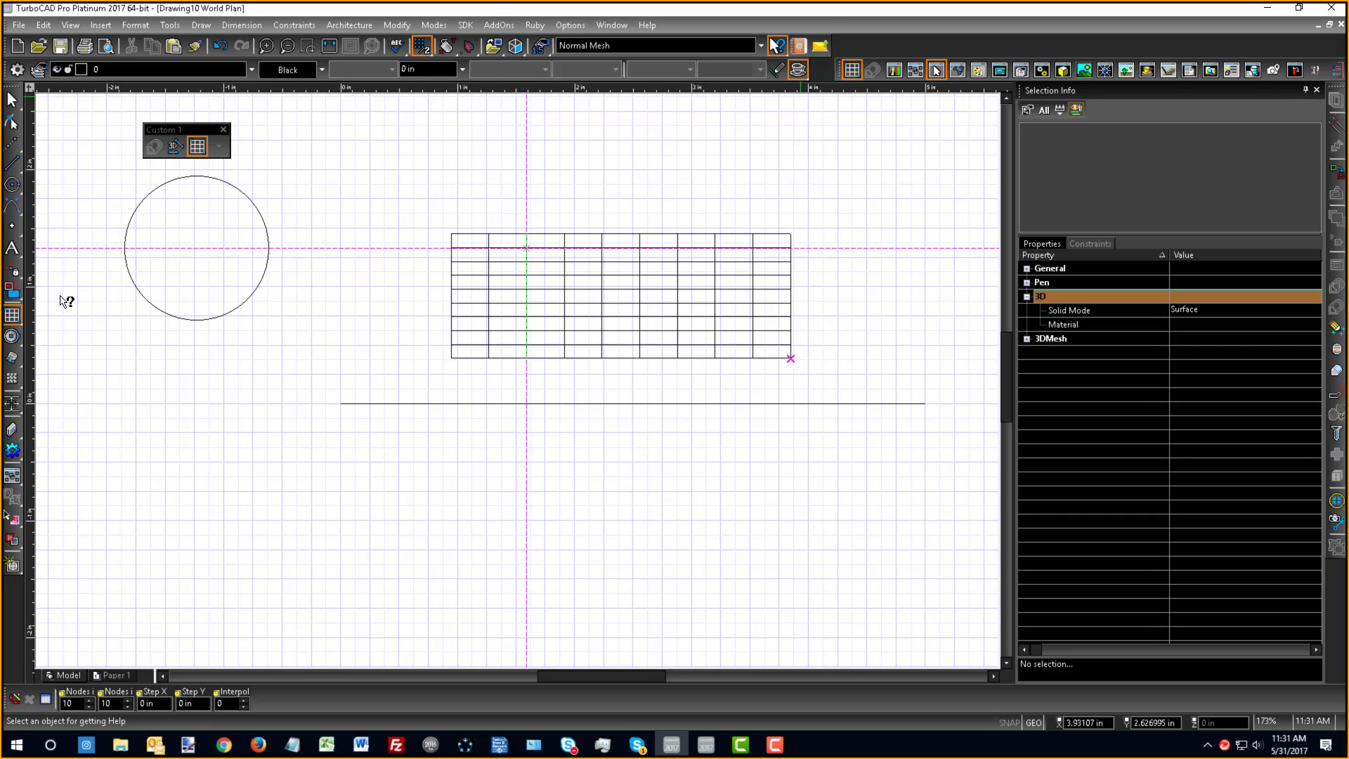
pyautogui.click(14, 166)
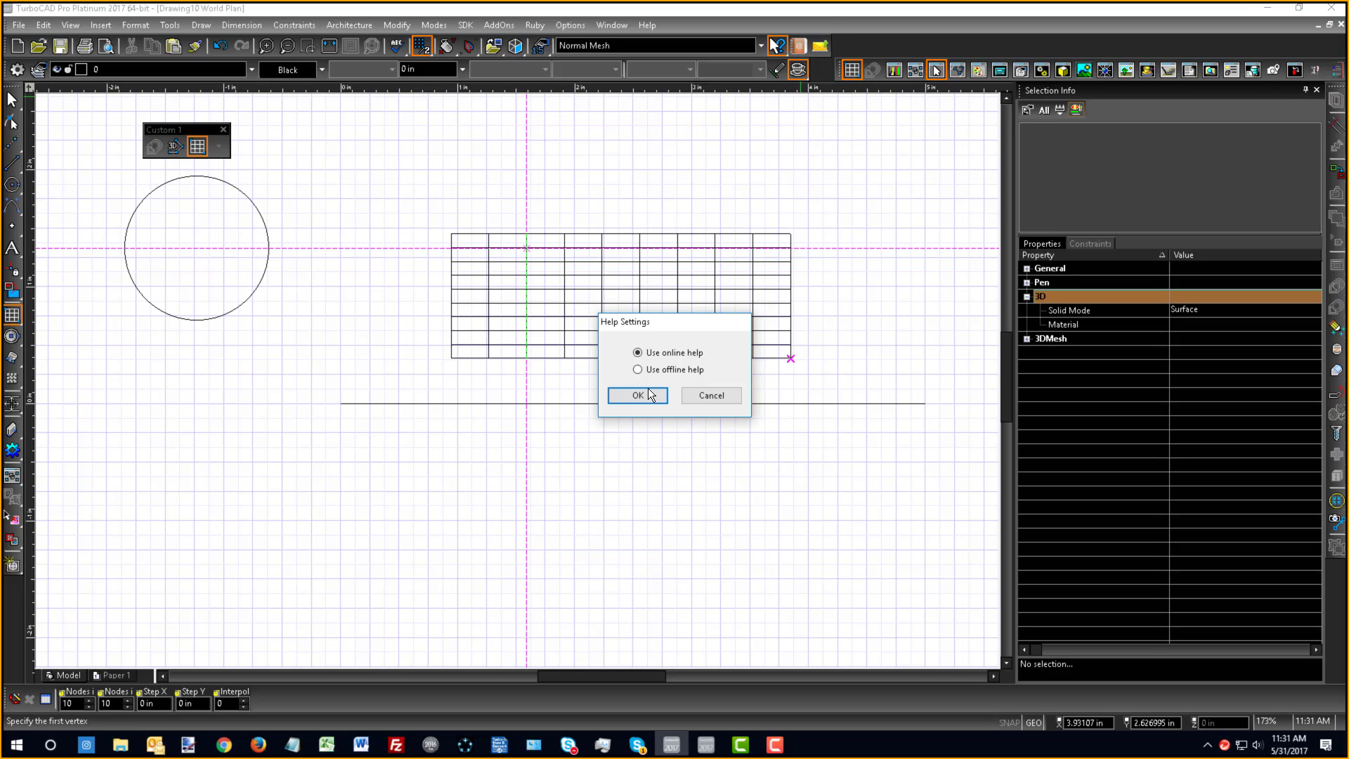
pyautogui.click(647, 393)
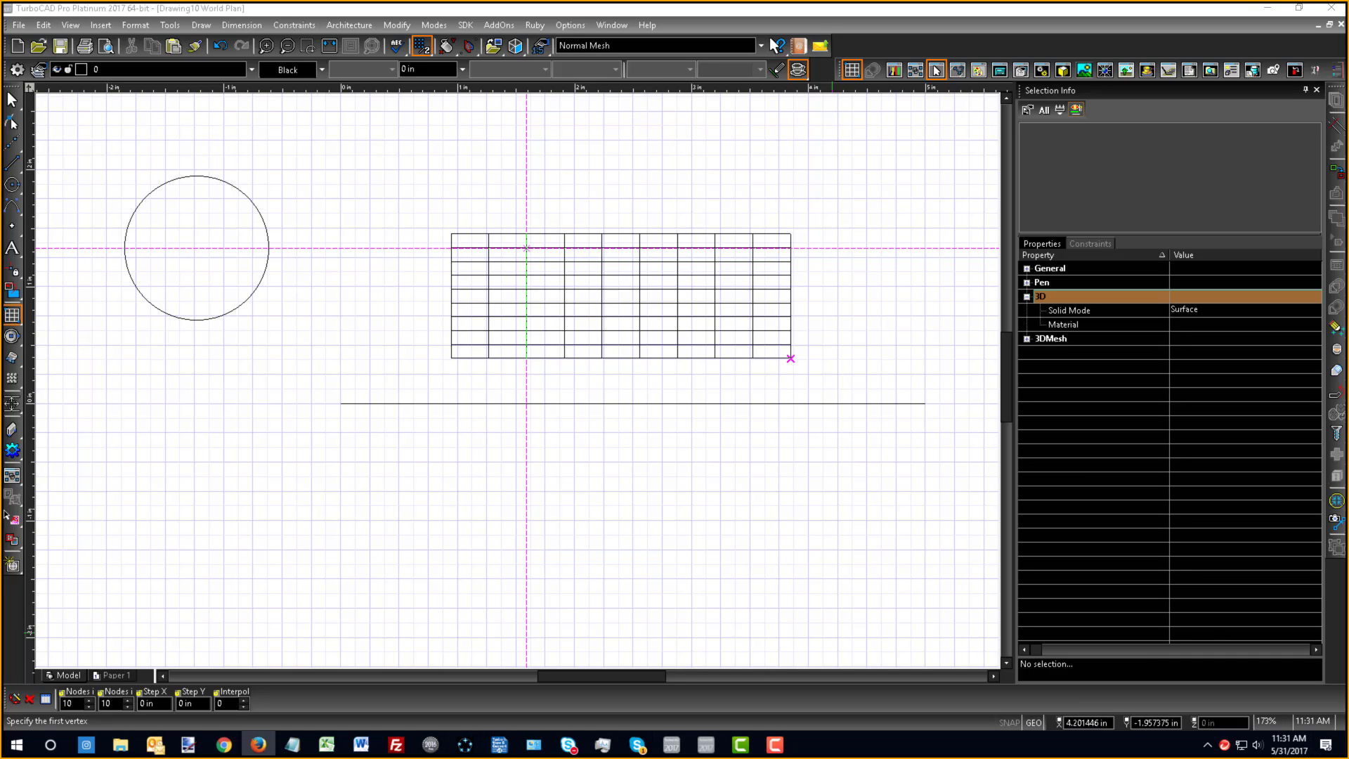
pyautogui.doubleClick(340, 32)
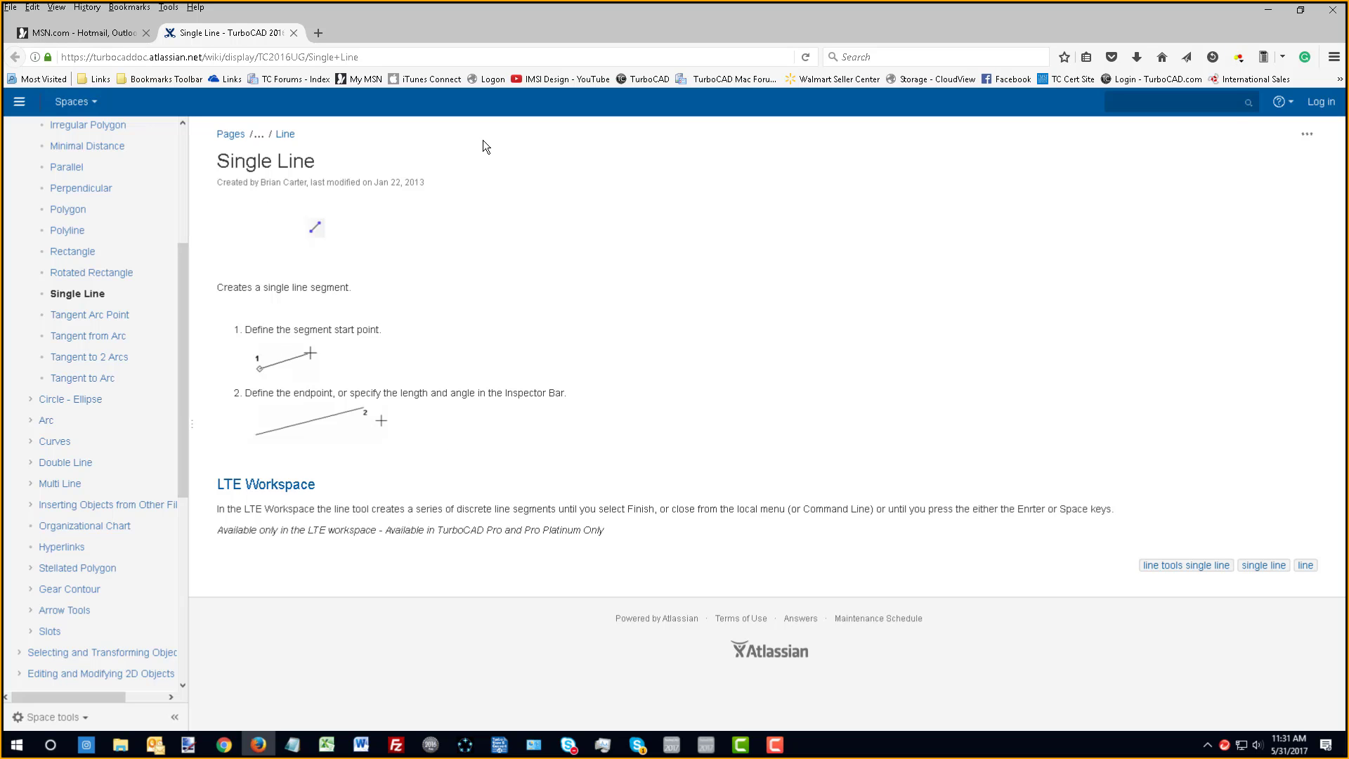
pyautogui.hotkey('alt', 'Tab')
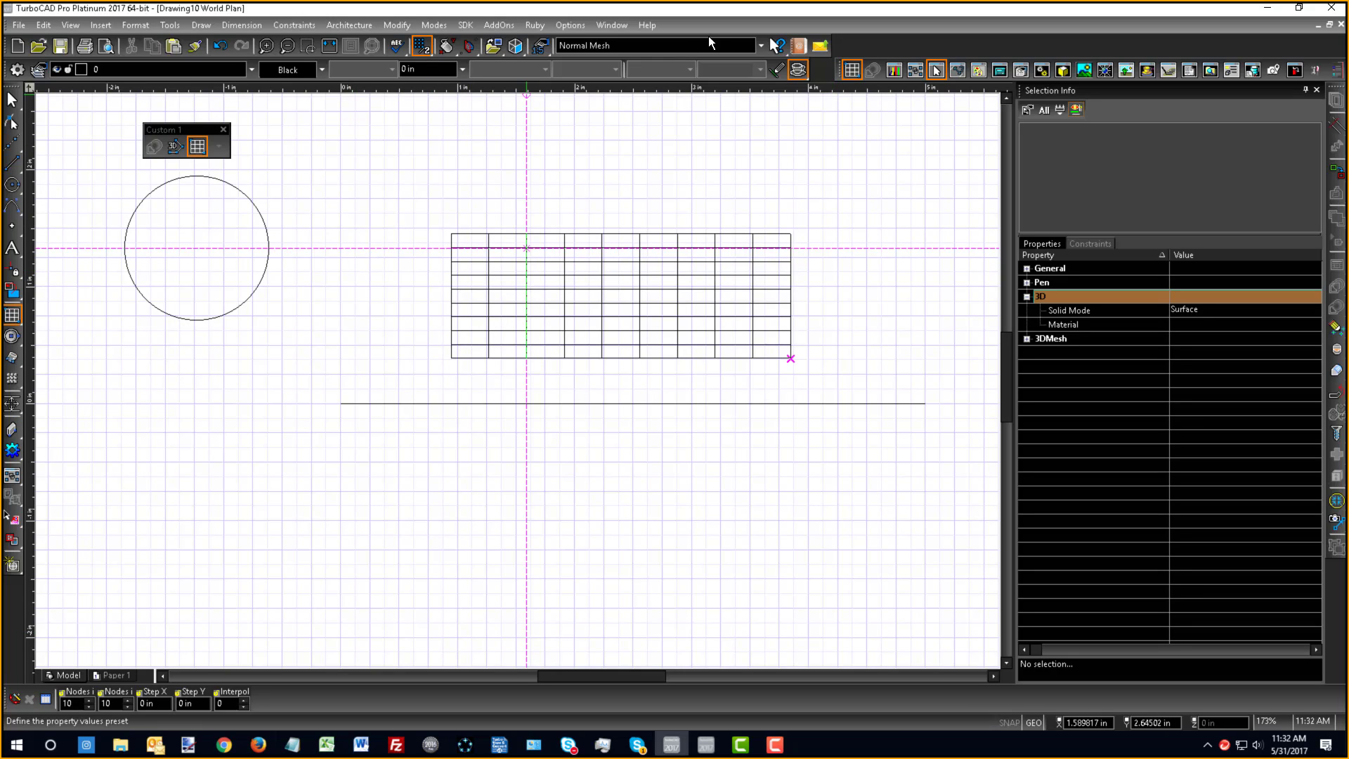
# - Get context help for the 3D objects tool, view the Sphere page and the online guide's contents, and return to TurboCAD
pyautogui.click(776, 45)
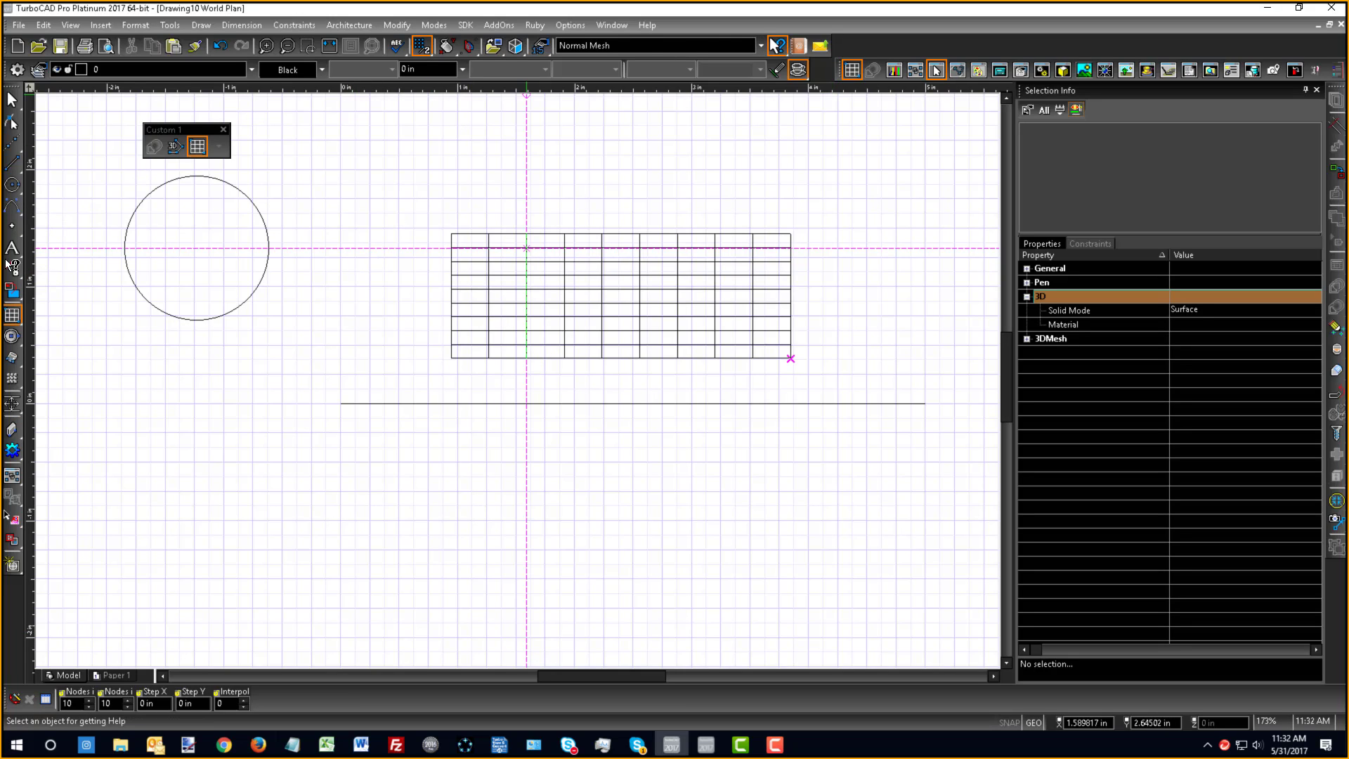
pyautogui.click(12, 338)
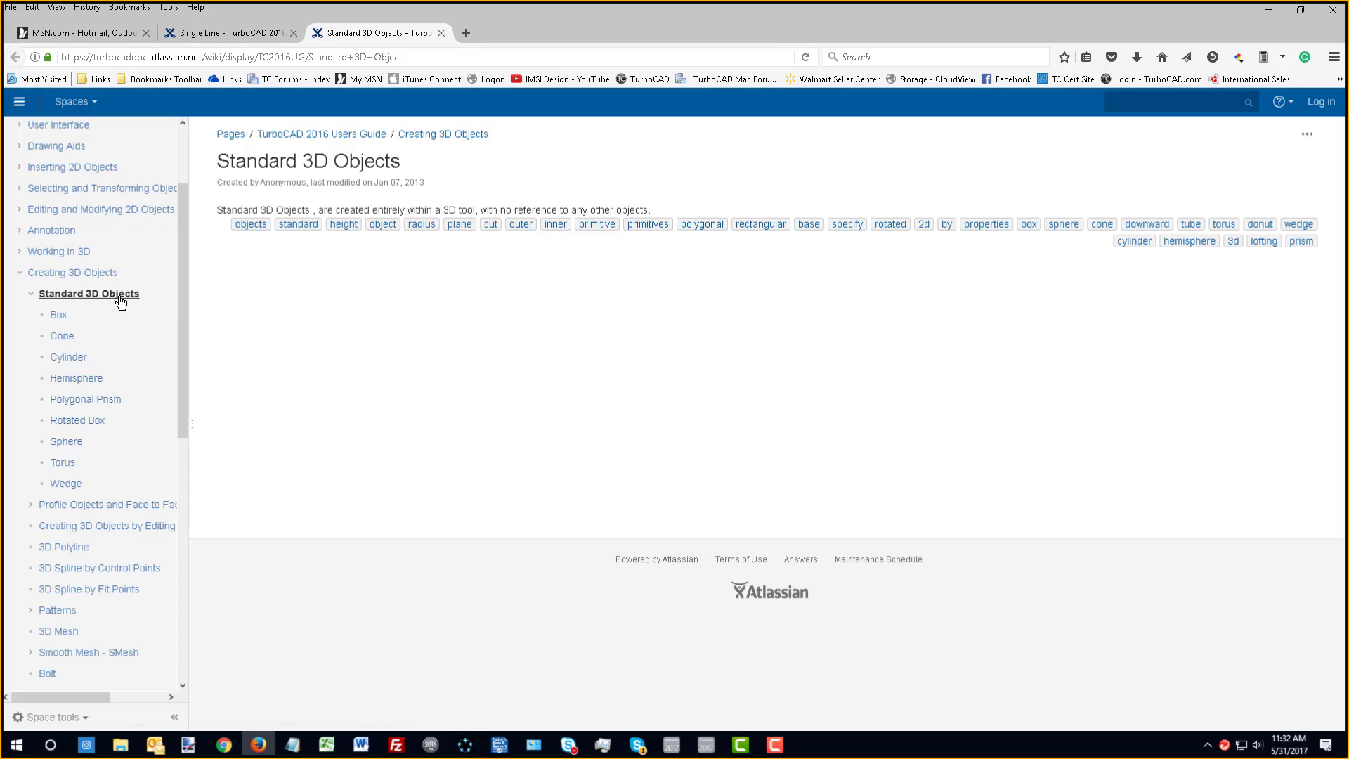
pyautogui.click(71, 442)
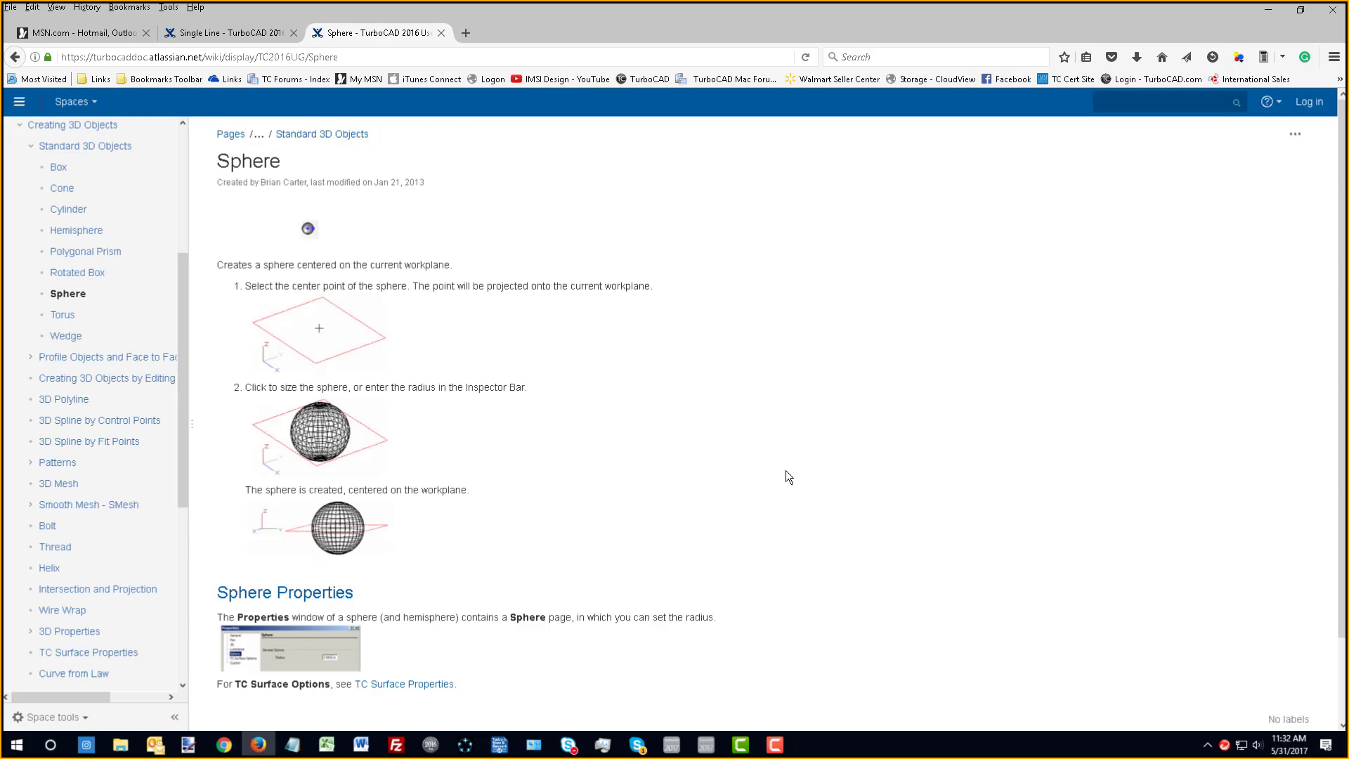
pyautogui.moveTo(185, 310); pyautogui.dragTo(170, 251)
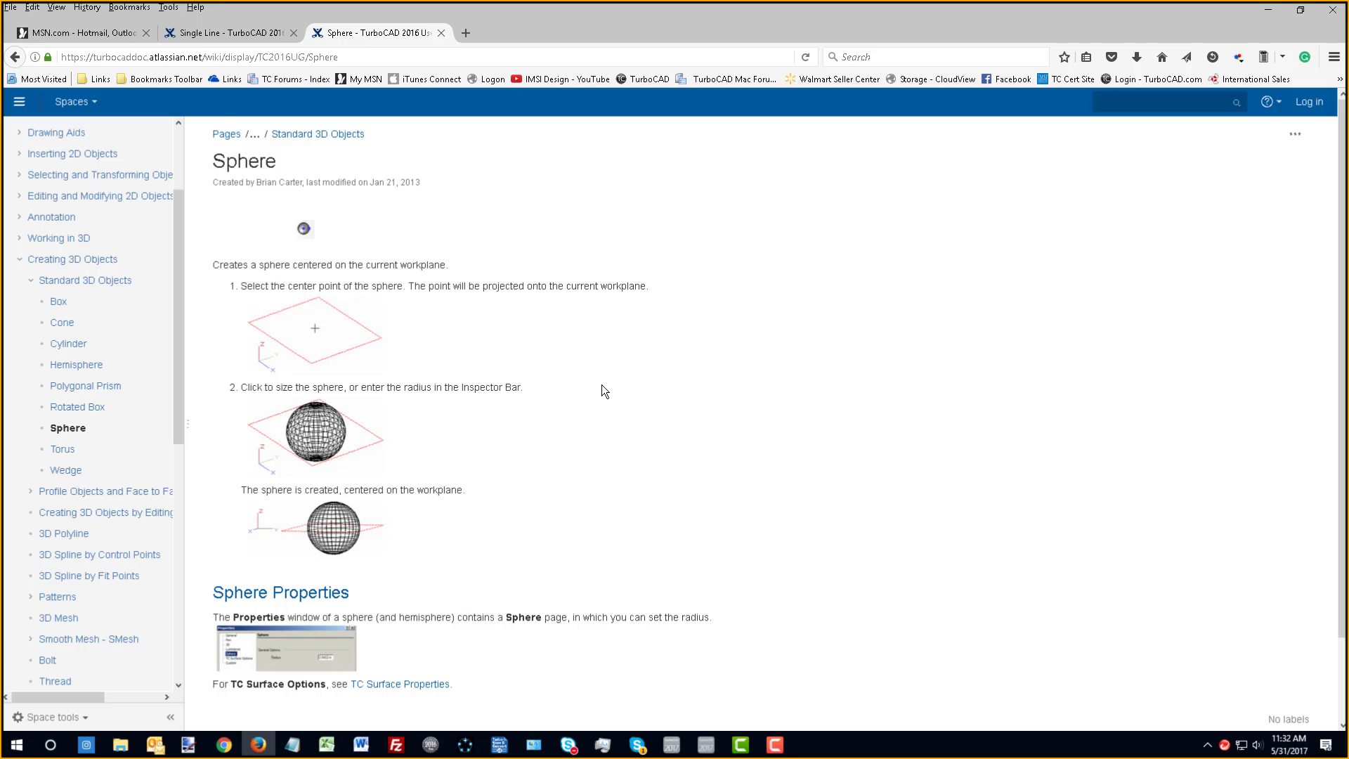
pyautogui.hotkey('alt', 'Tab')
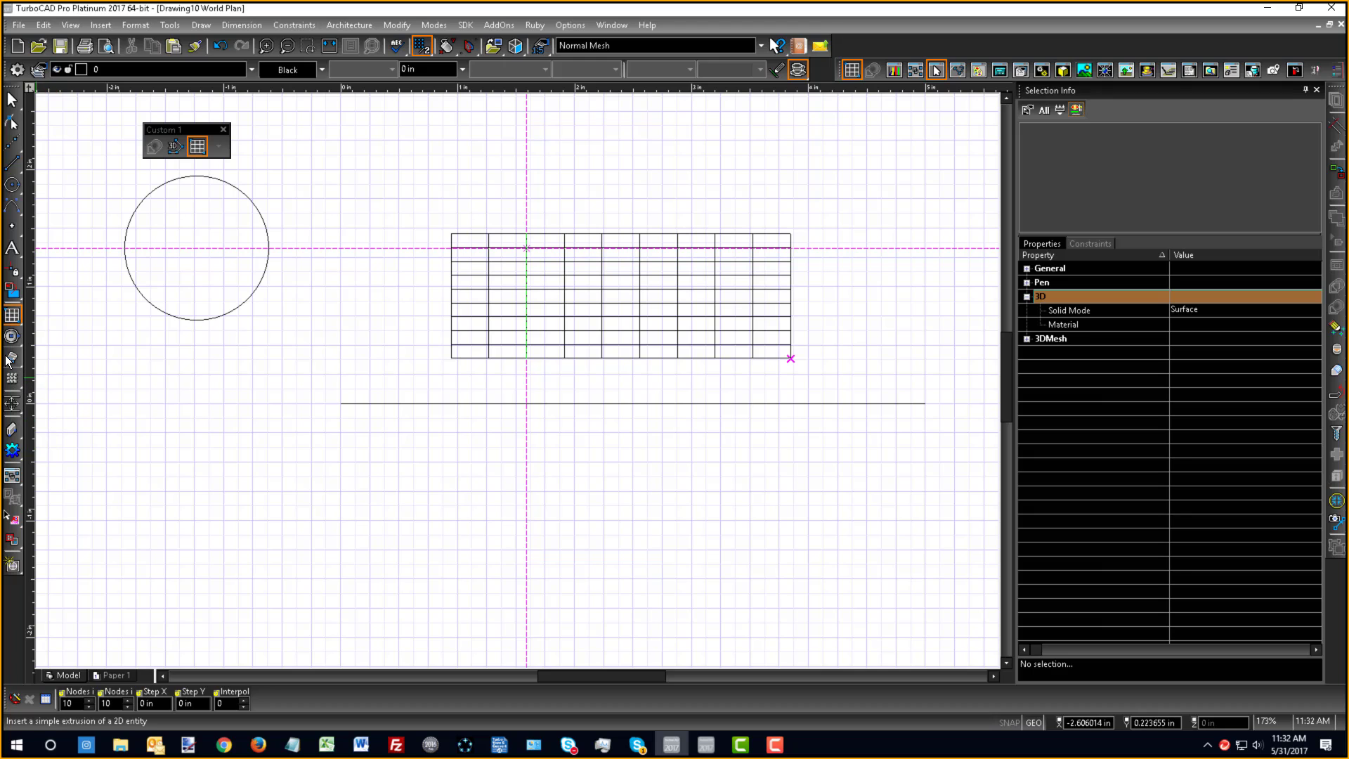
# - Get context help for the Circle tool, view the Circle - Center and Point page, and return to TurboCAD
pyautogui.click(17, 187)
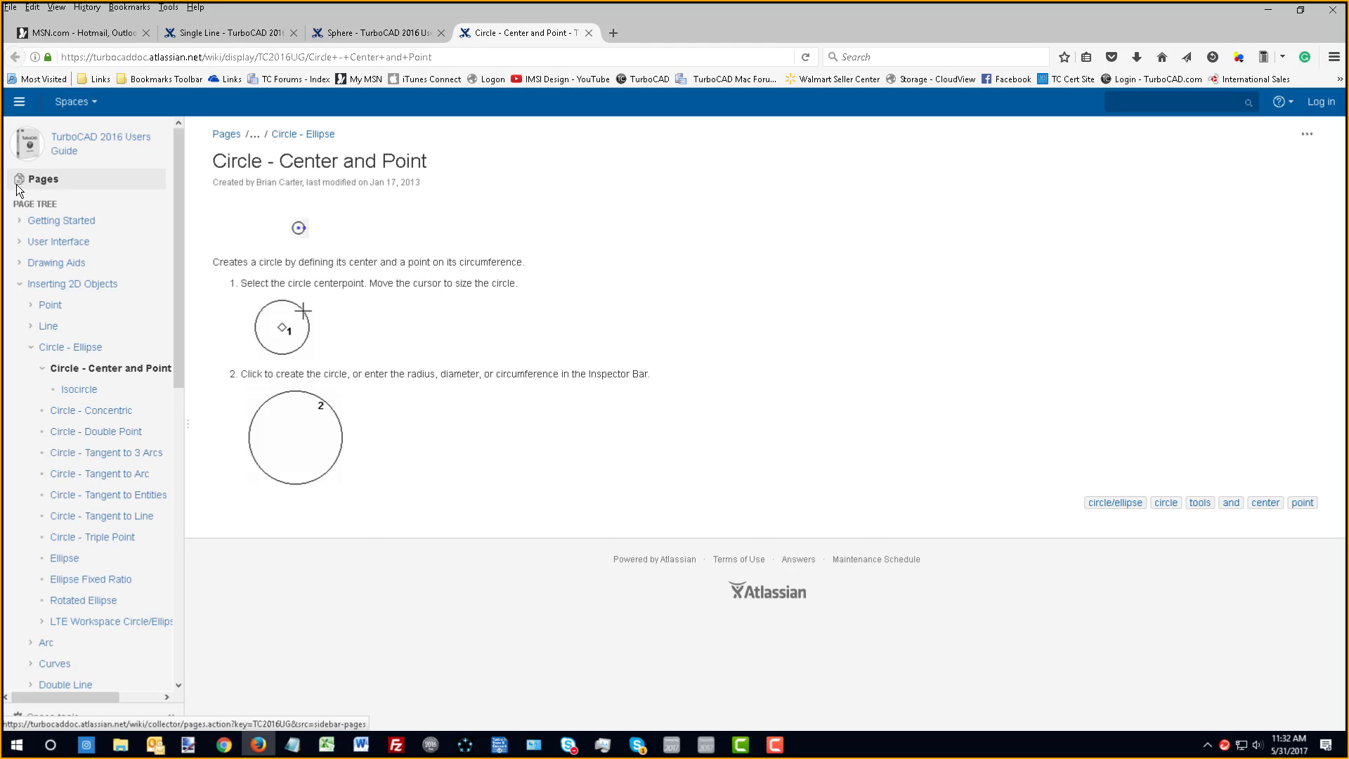
pyautogui.hotkey('alt', 'Tab')
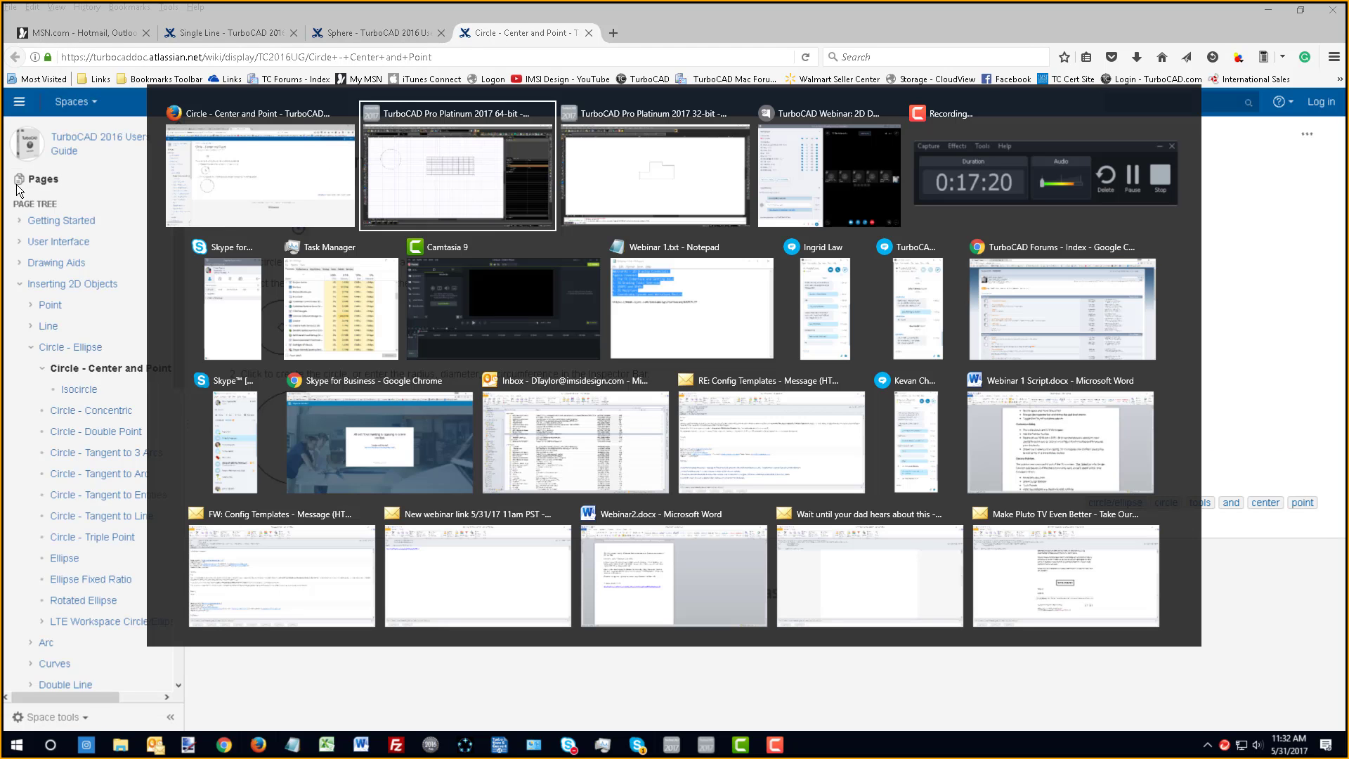
pyautogui.hotkey('alt', 'Tab')
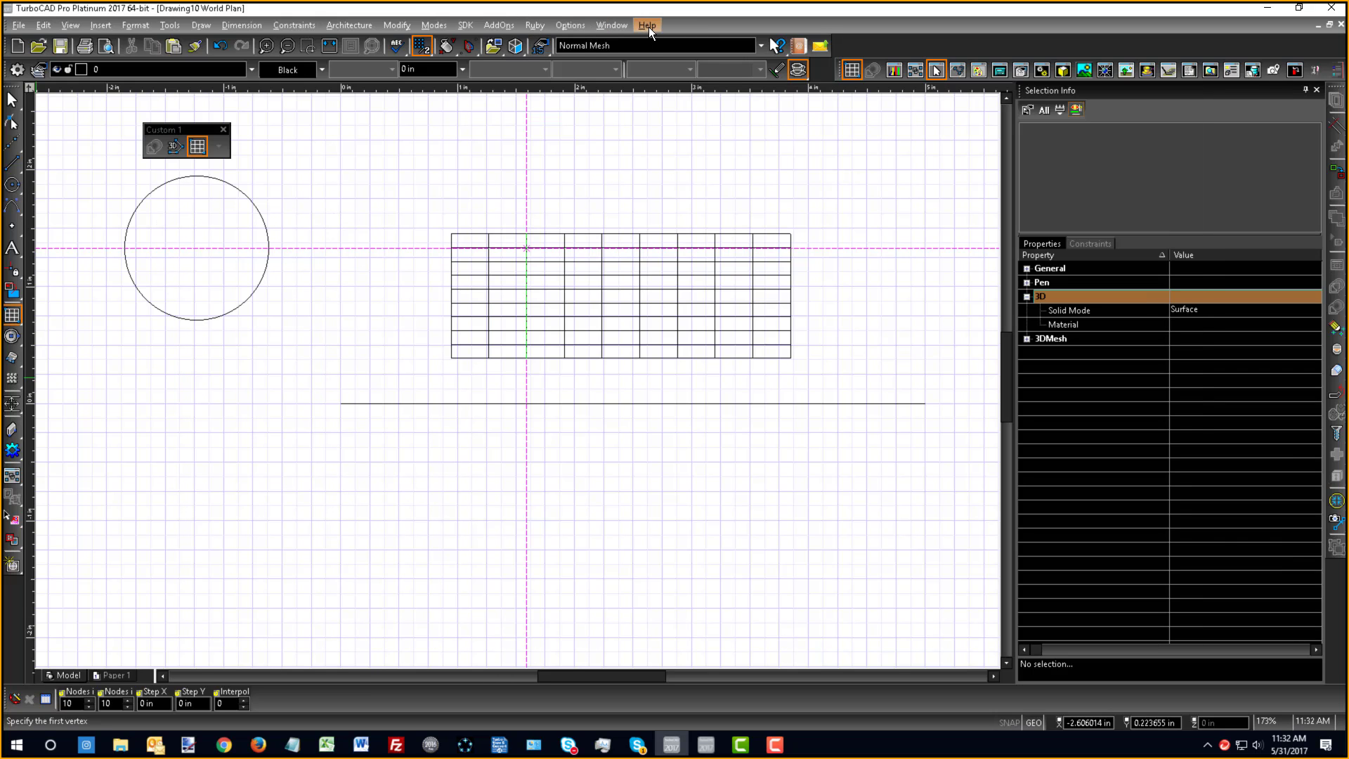
# - Open the Getting Started Videos web page from TurboCAD's help and look through both pages of videos
pyautogui.click(647, 27)
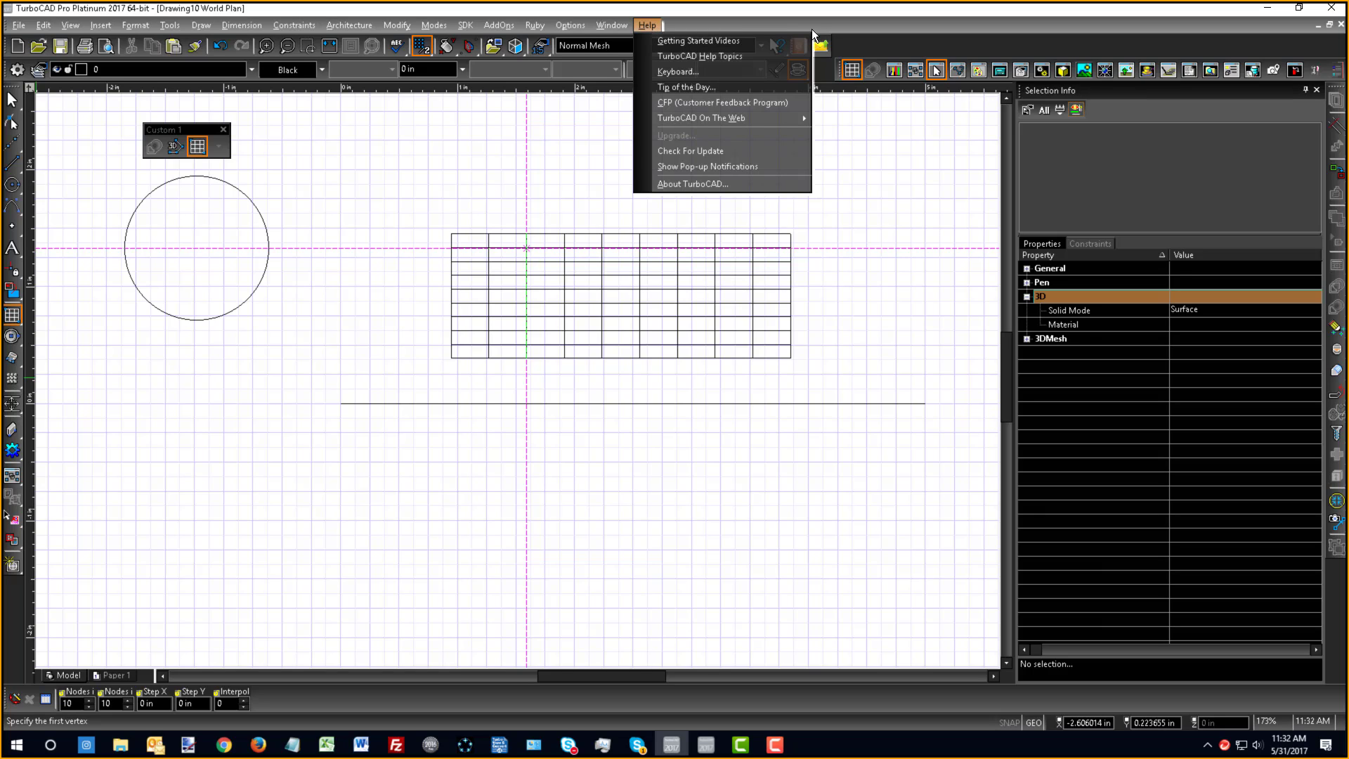
pyautogui.click(719, 41)
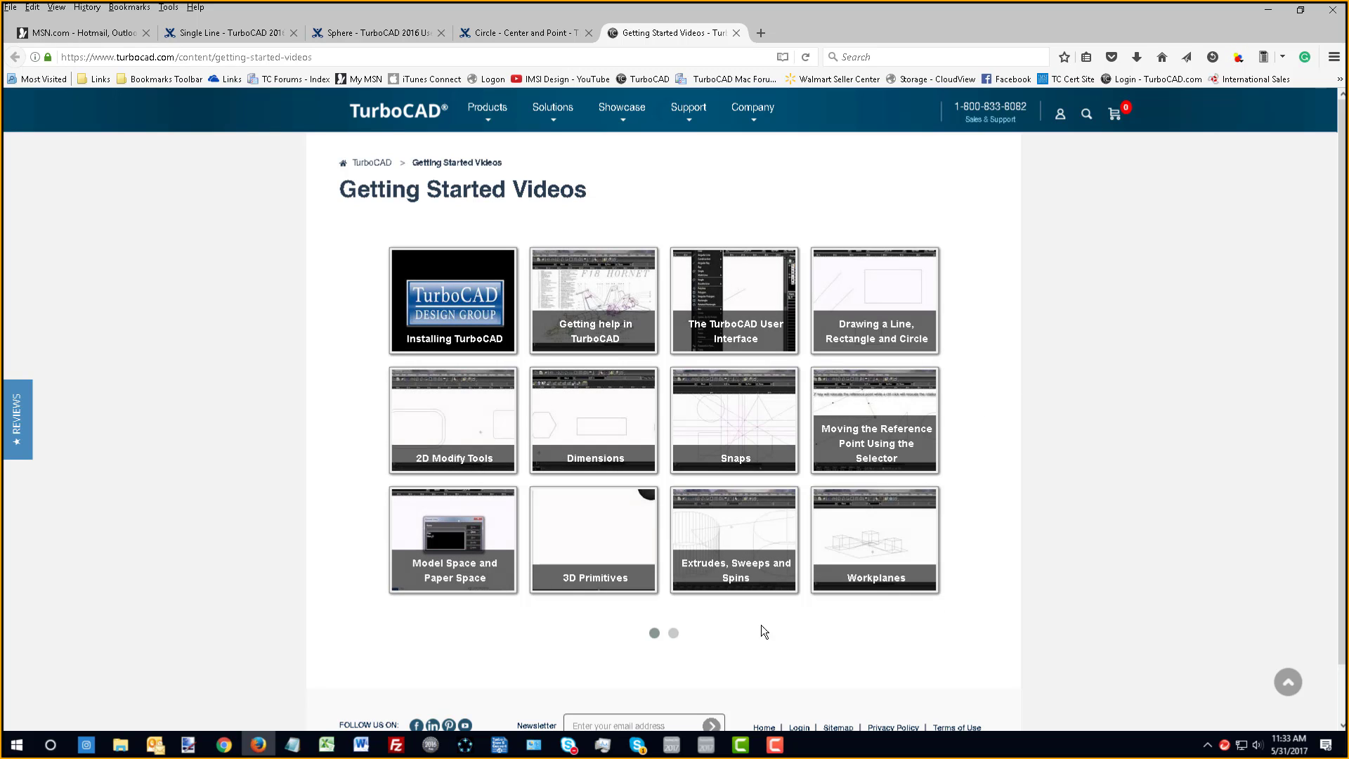
pyautogui.click(674, 634)
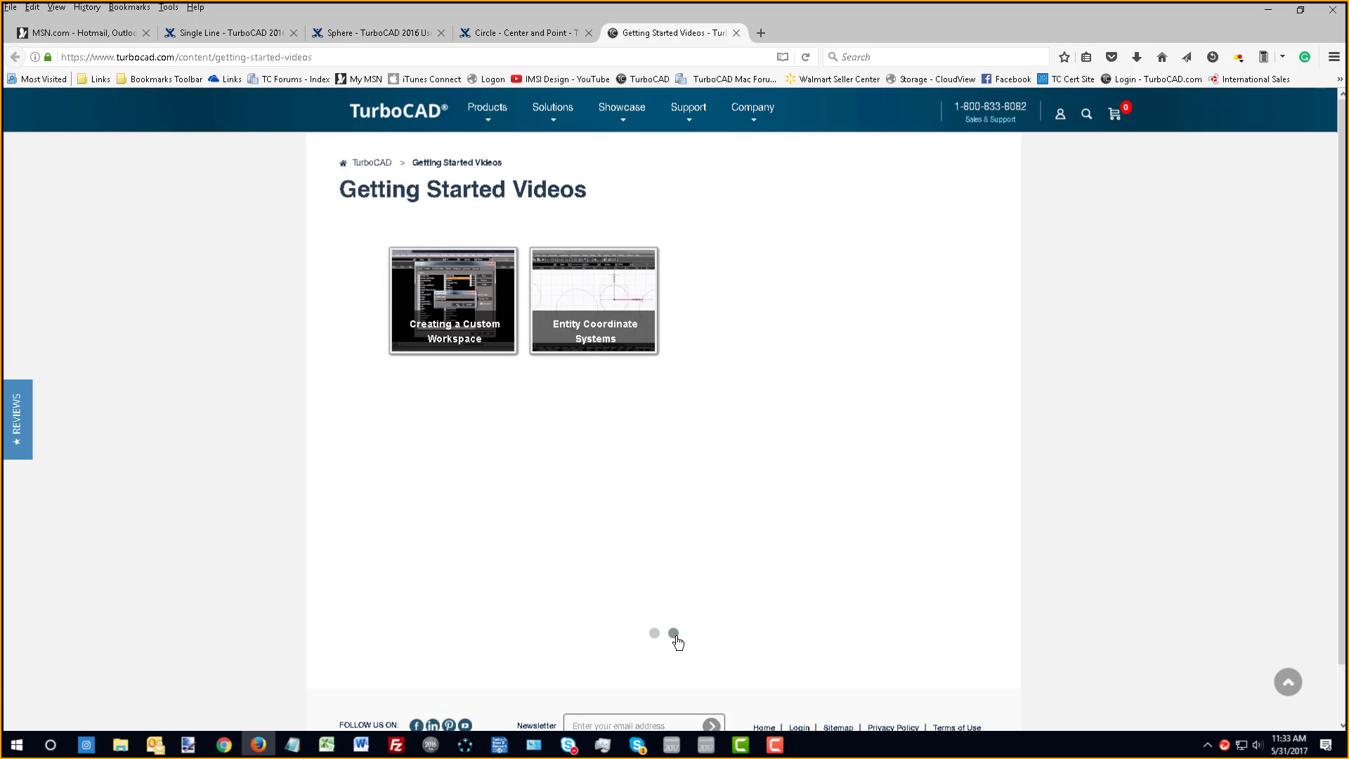
pyautogui.click(654, 634)
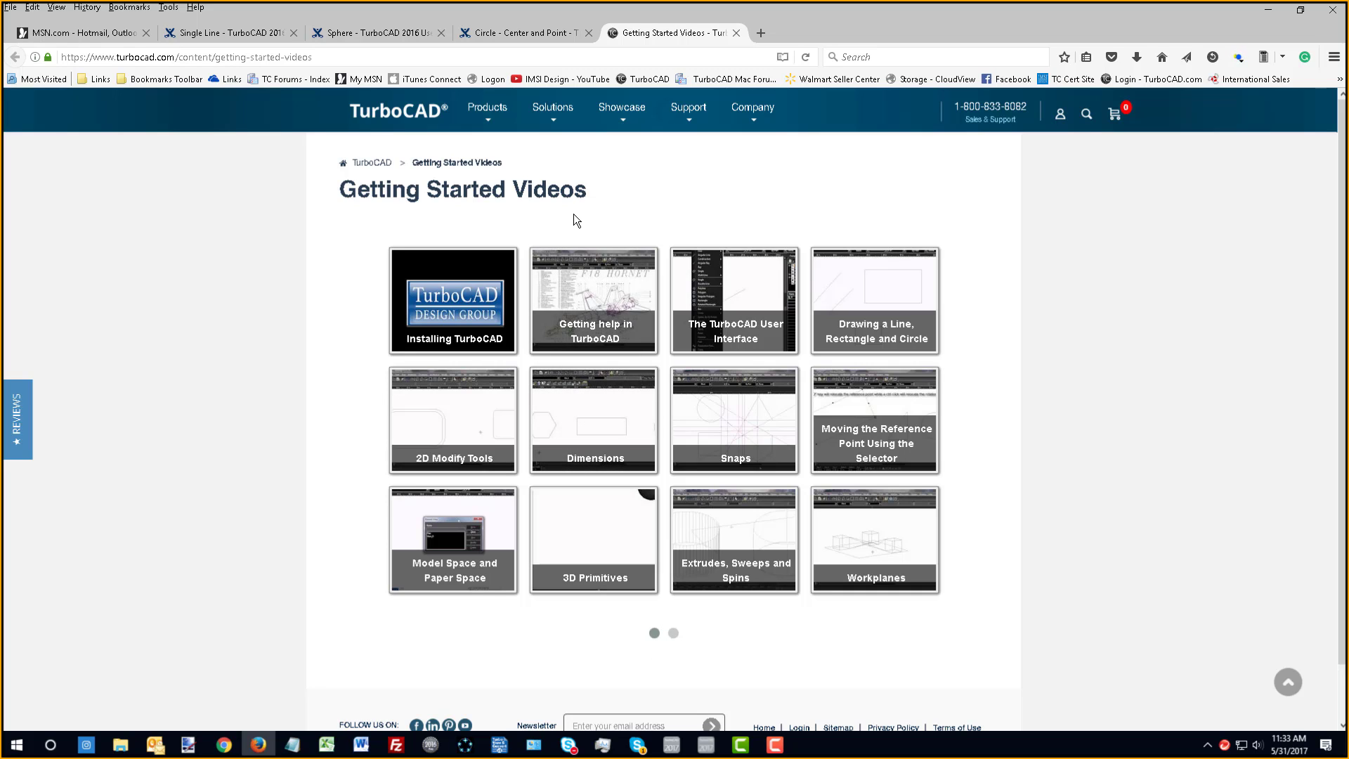
# - Open the bookmarked IMSI Design YouTube channel, look through its TurboCAD playlists, and return to TurboCAD
pyautogui.moveTo(525, 111)
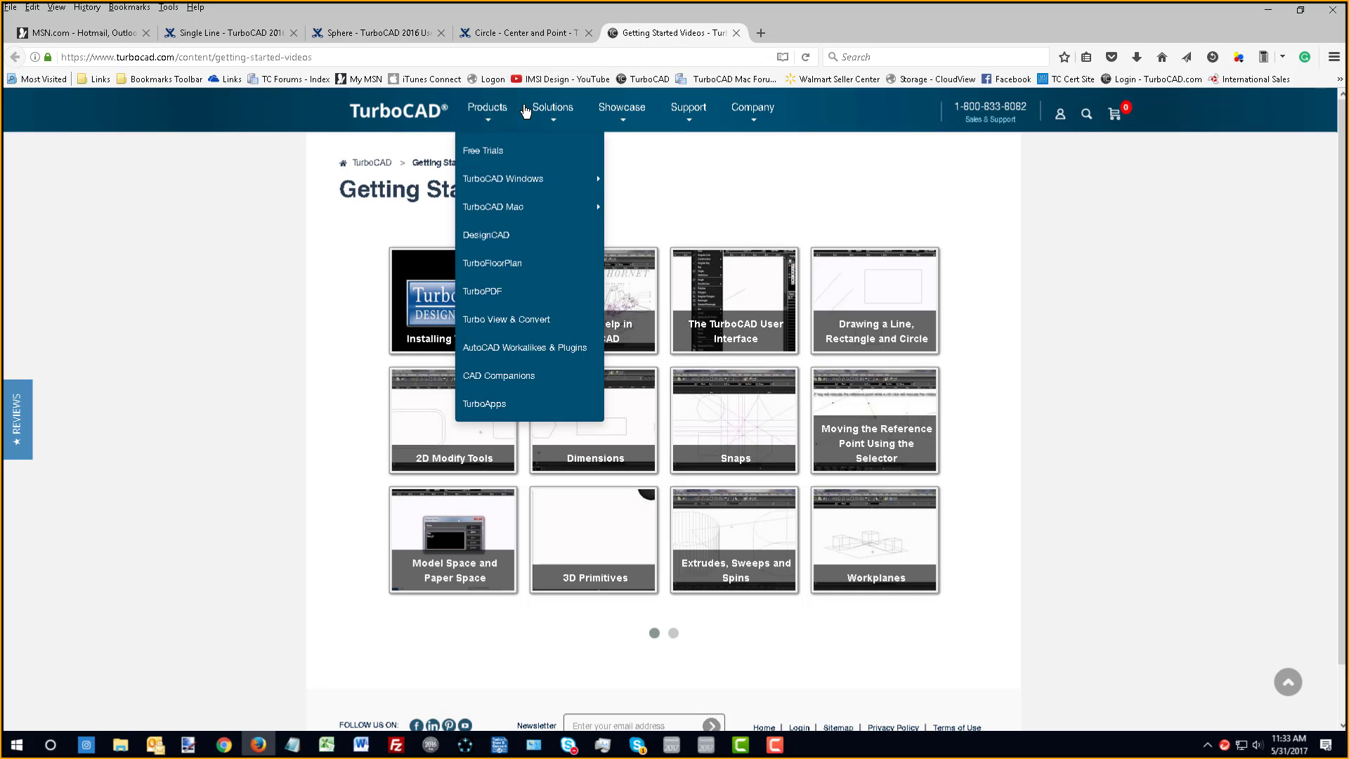
pyautogui.click(529, 82)
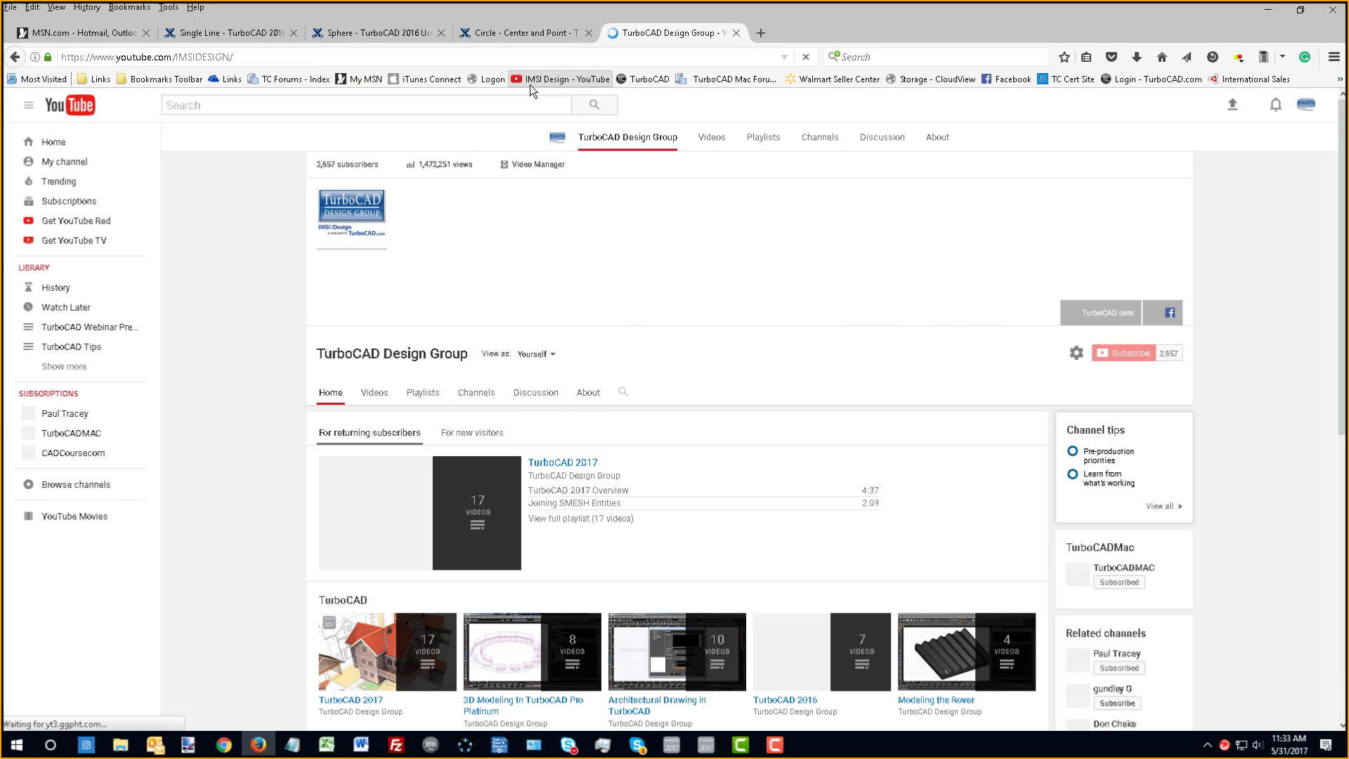
pyautogui.scroll(-3, 250, 428)
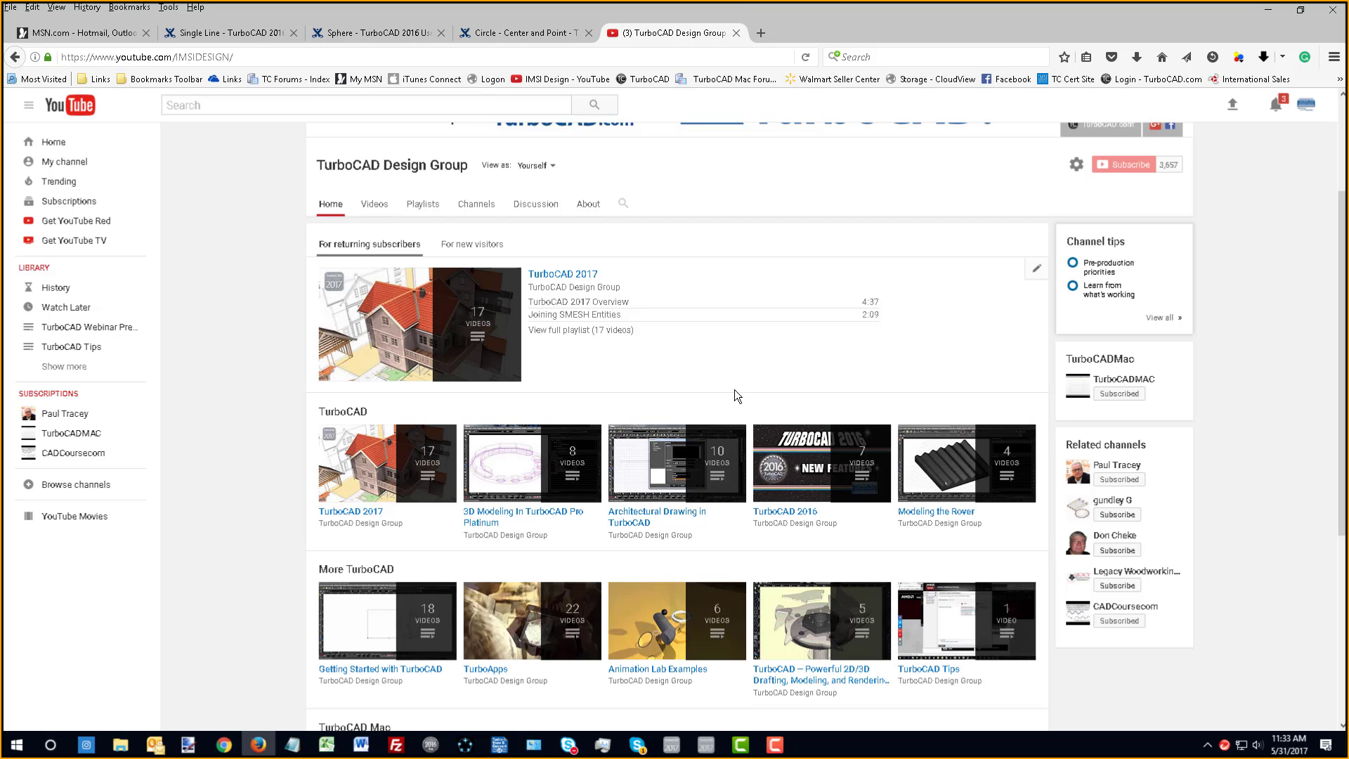
pyautogui.click(418, 207)
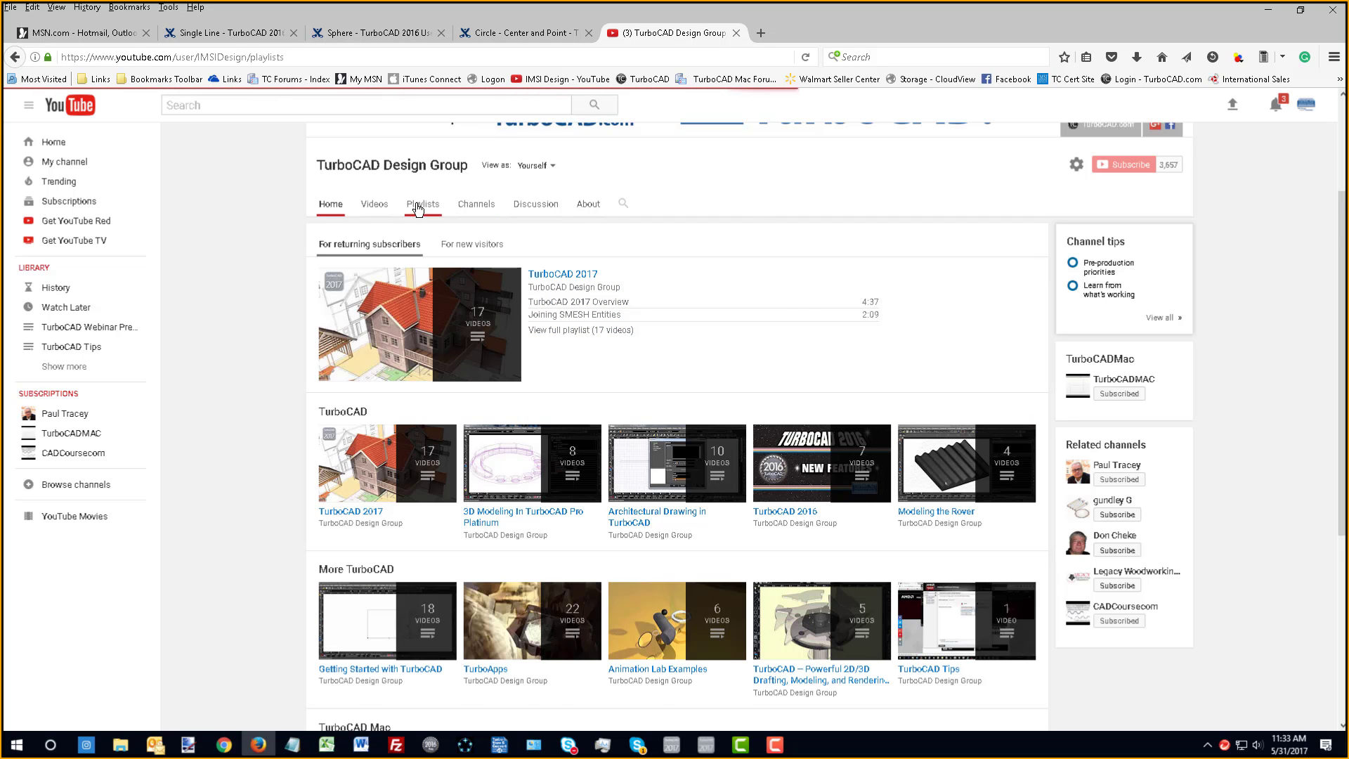
pyautogui.scroll(-1, 267, 260)
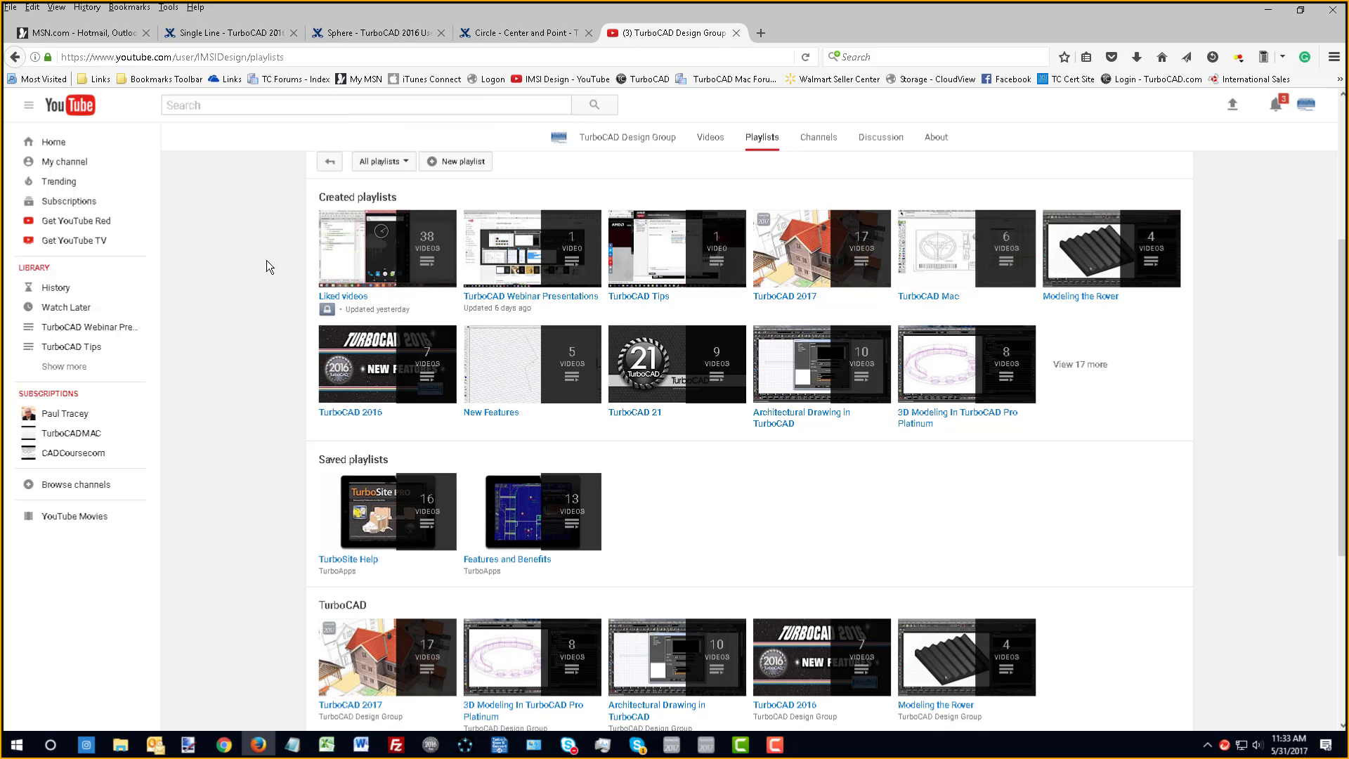
pyautogui.scroll(-4, 284, 306)
pyautogui.scroll(5, 273, 407)
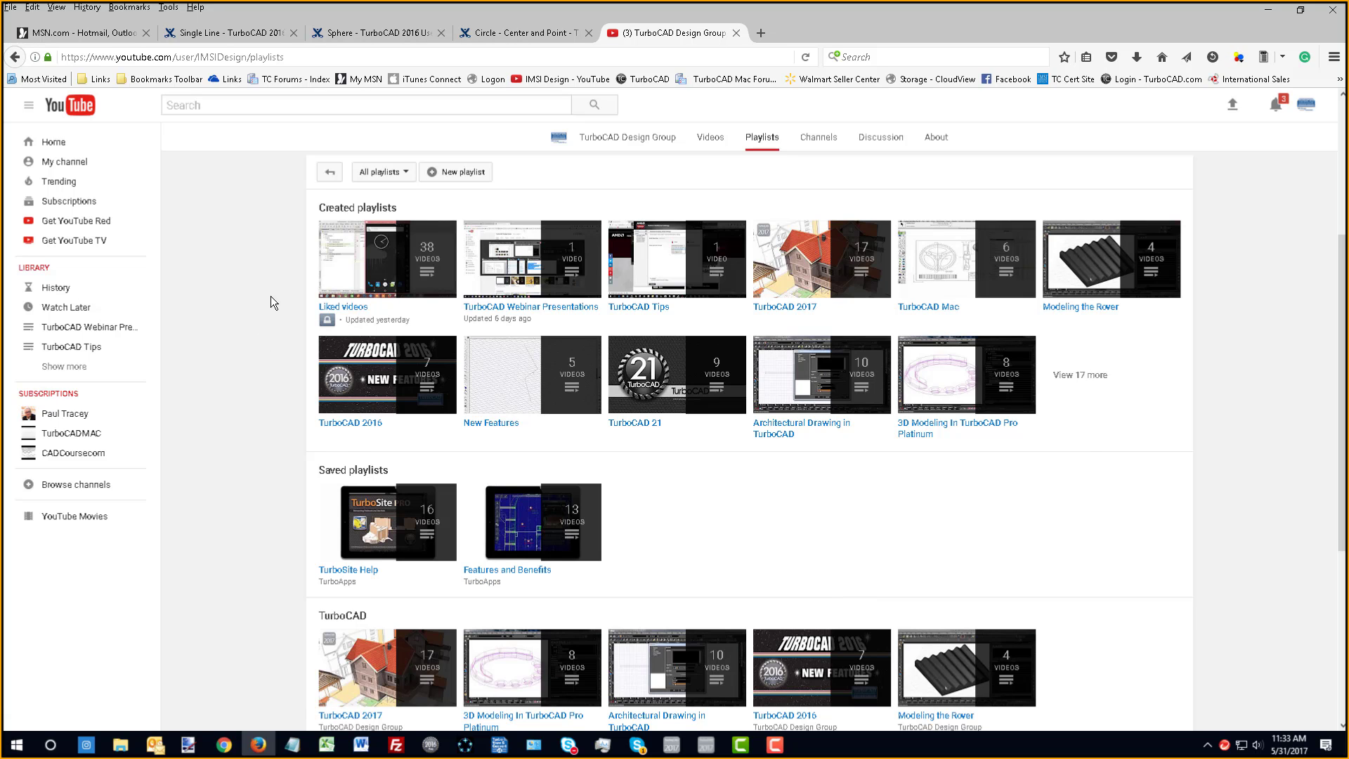
pyautogui.scroll(3, 271, 296)
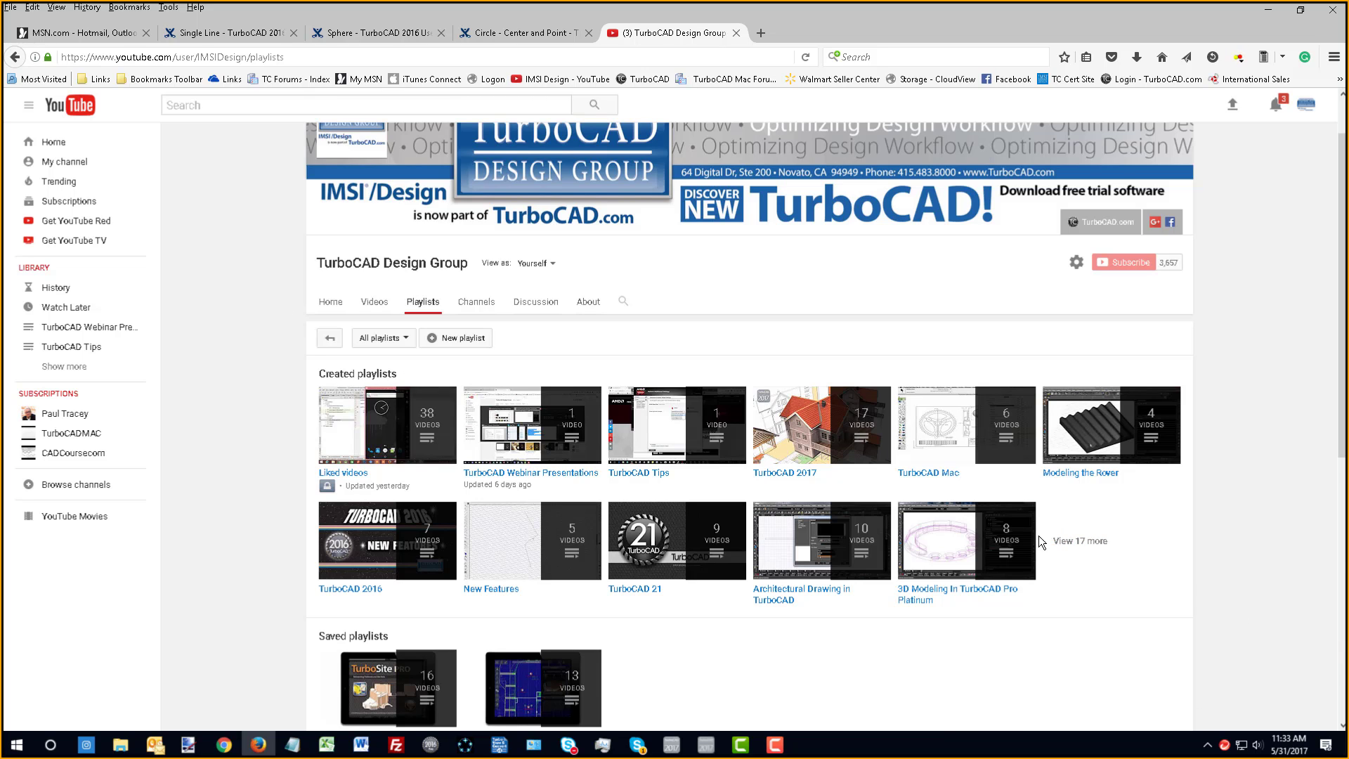
pyautogui.scroll(-5, 1038, 535)
pyautogui.scroll(-3, 876, 503)
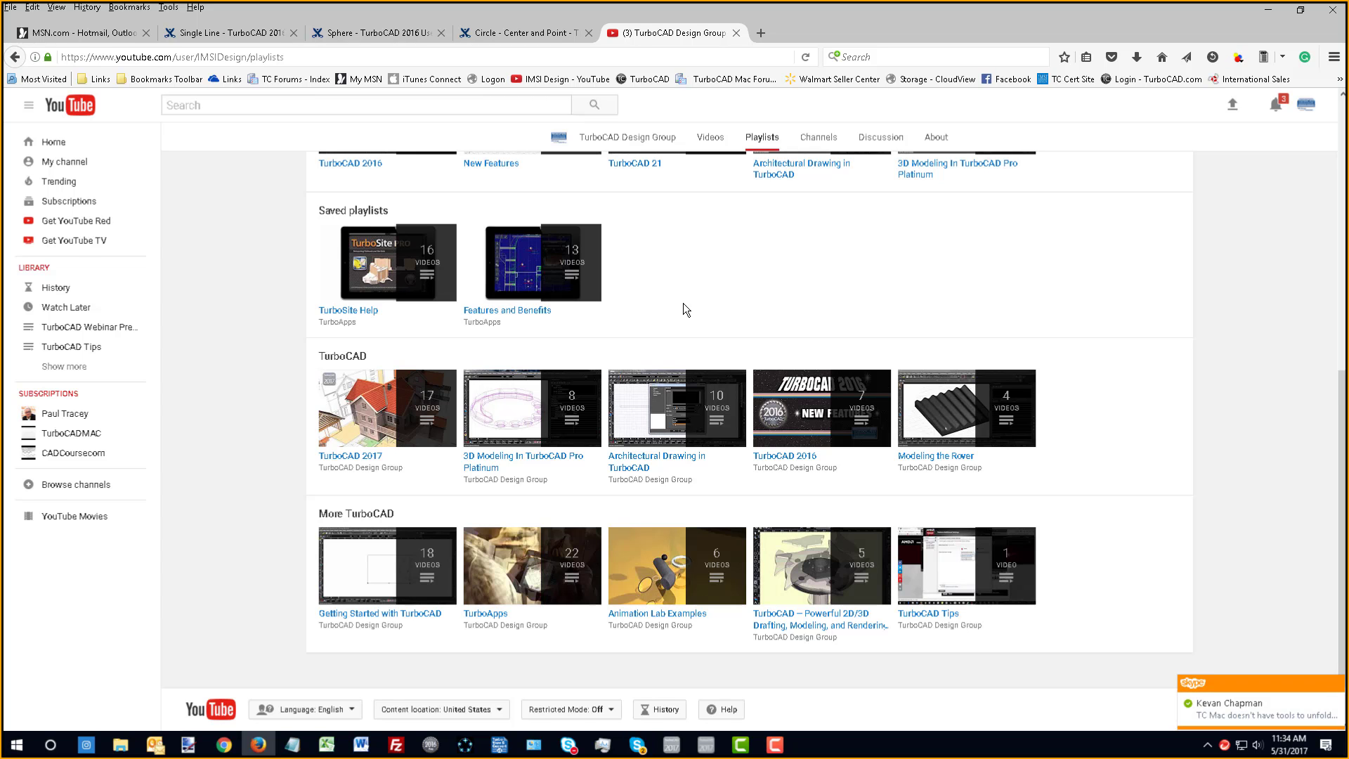
pyautogui.hotkey('alt', 'Tab')
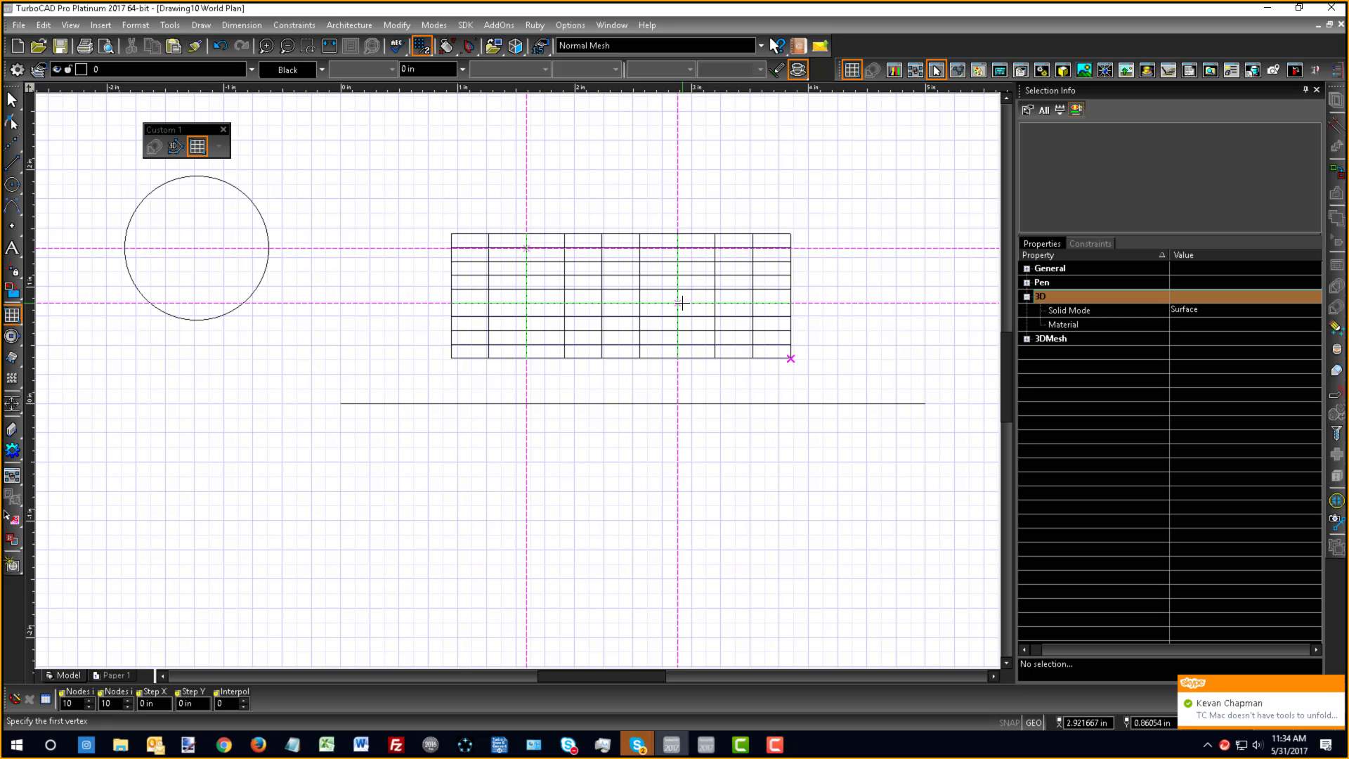
# - Open the Keyboard Help list, move its window off the mesh to view the editing shortcuts, and close it
pyautogui.click(650, 26)
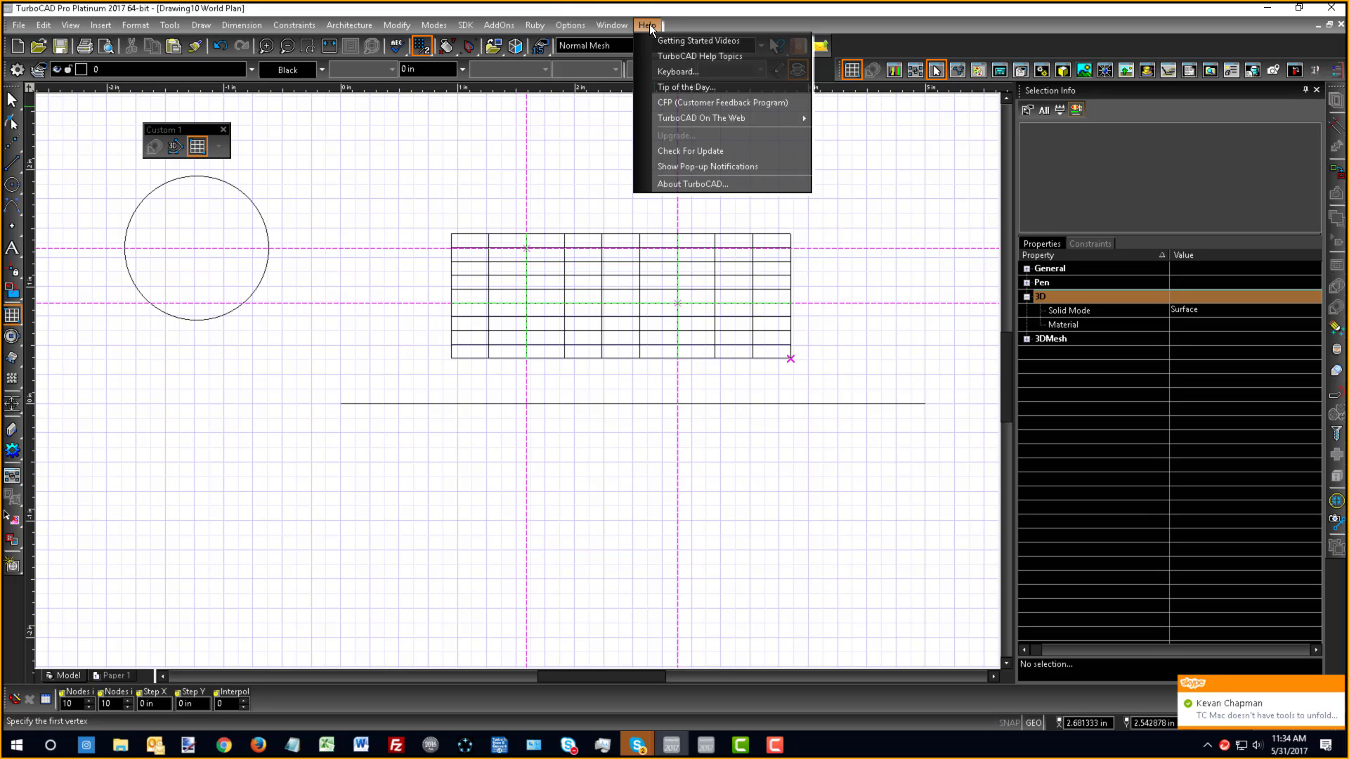
pyautogui.click(688, 72)
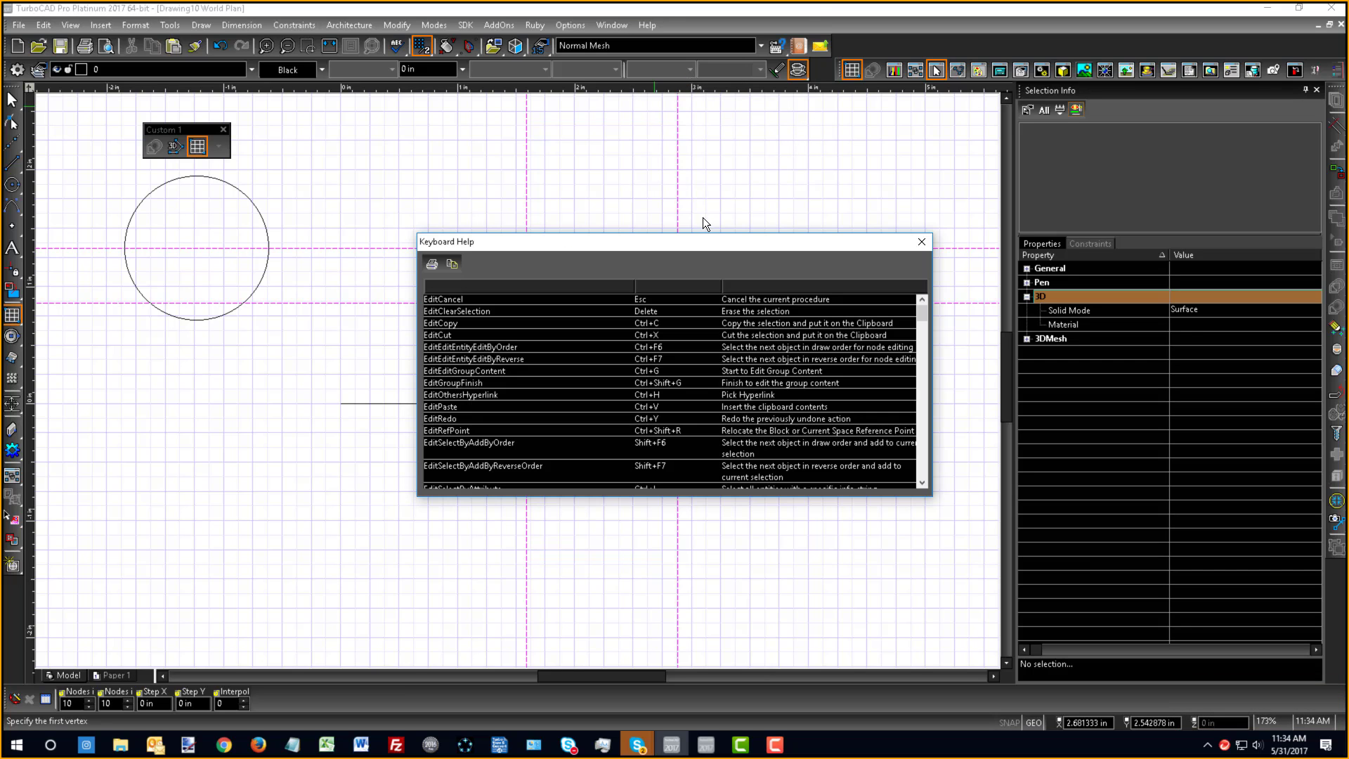
pyautogui.moveTo(698, 242); pyautogui.dragTo(486, 155)
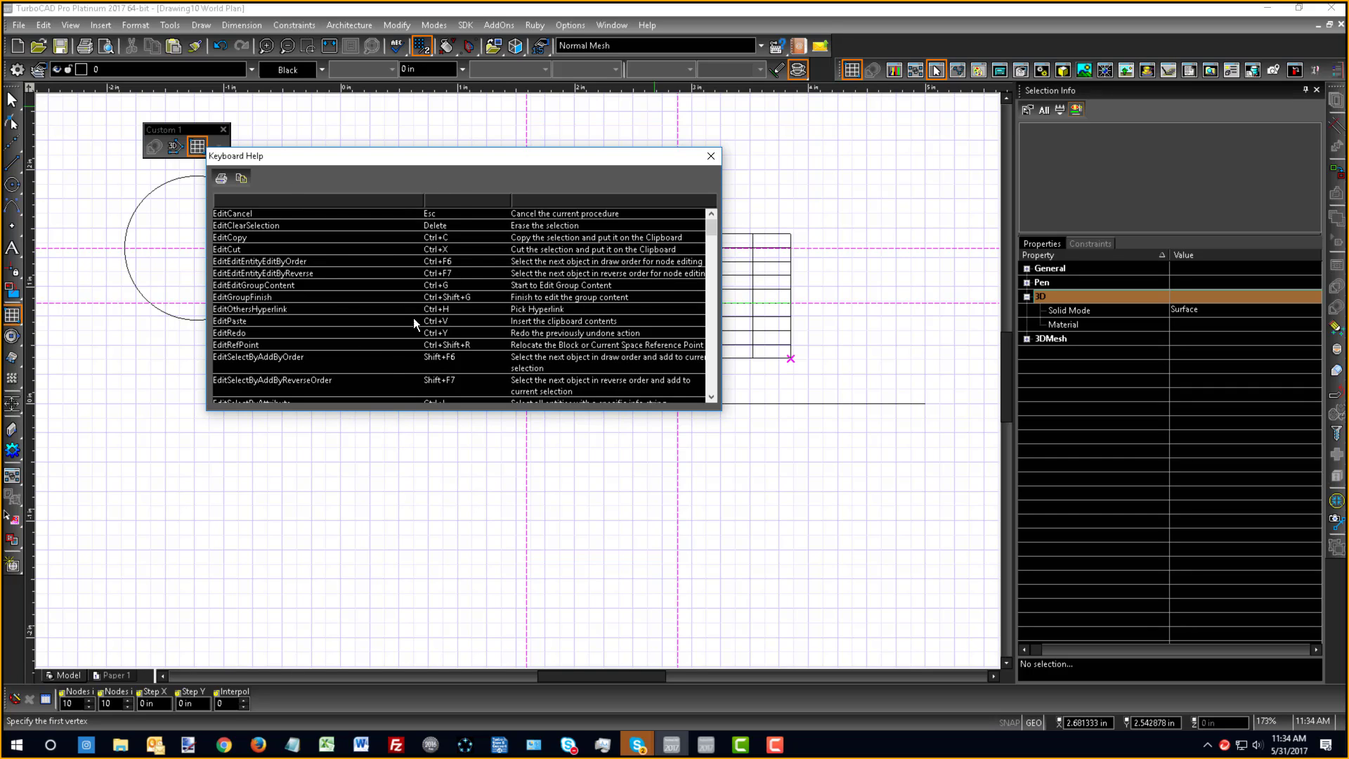
pyautogui.click(711, 156)
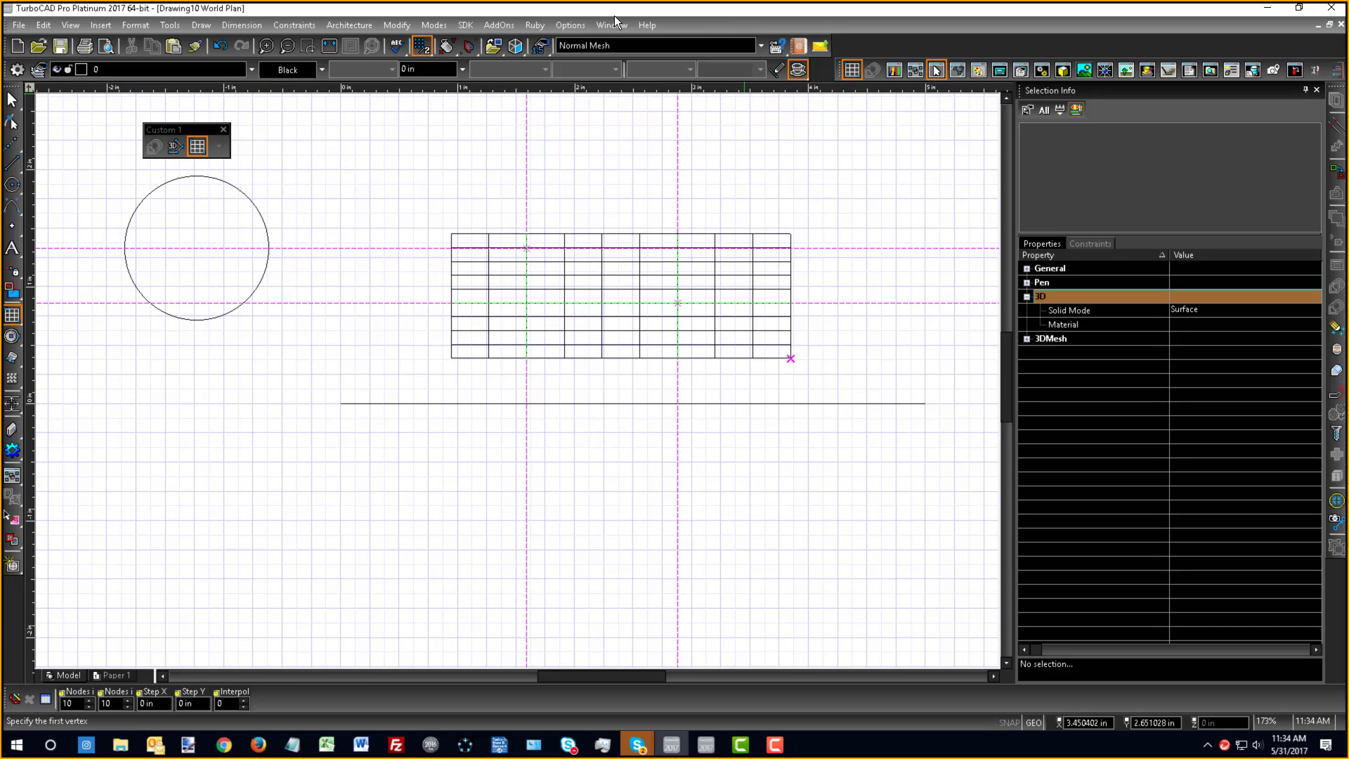
# - Reopen the Keyboard Help list, examine the single-snap shortcuts among the Modes commands, and close the list
pyautogui.click(643, 23)
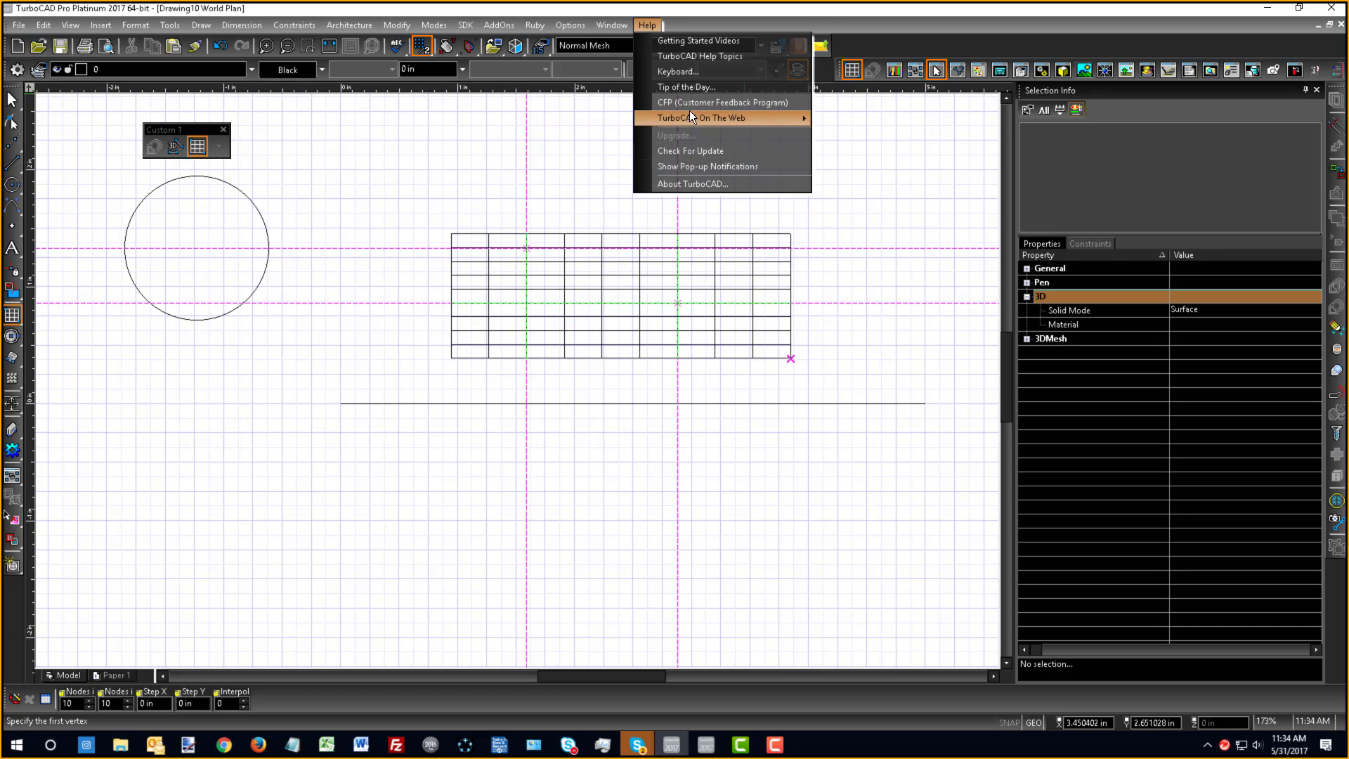
pyautogui.click(680, 73)
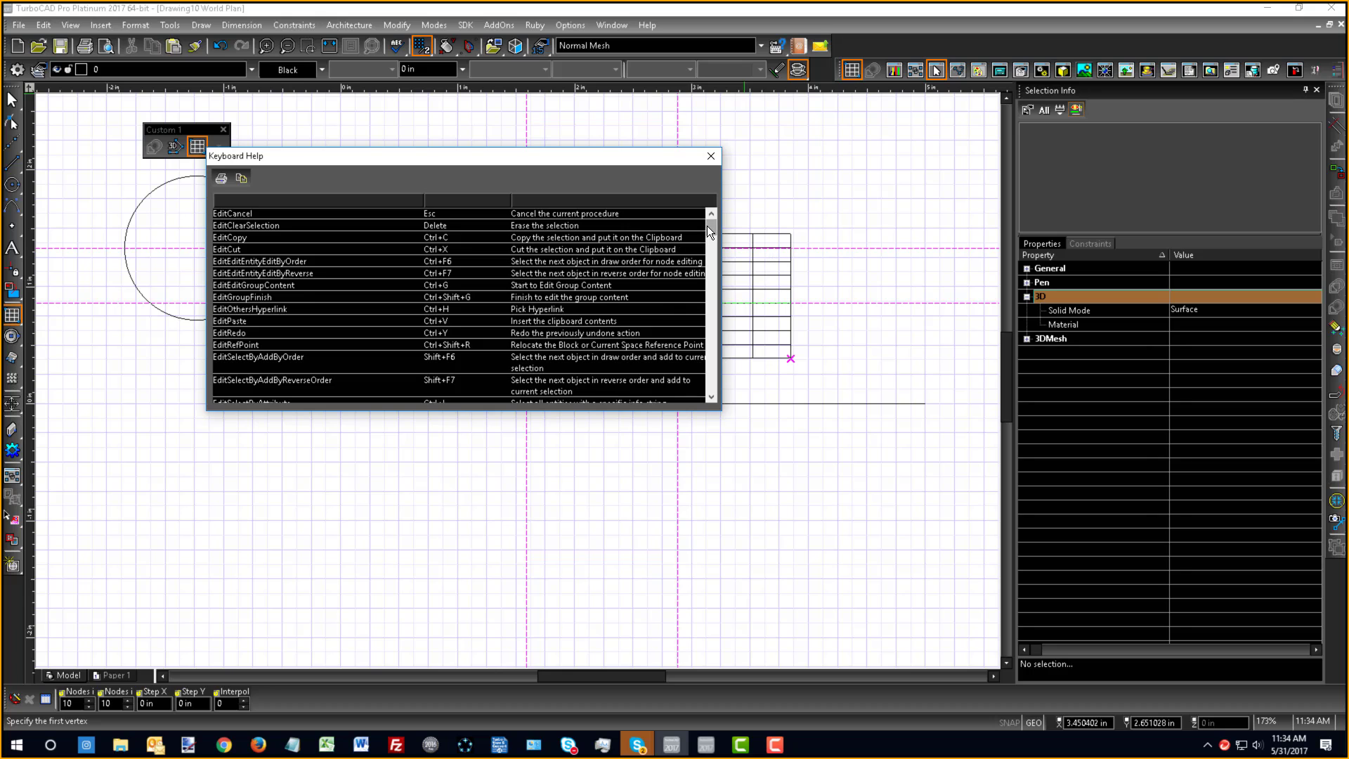
pyautogui.moveTo(707, 226); pyautogui.dragTo(697, 307)
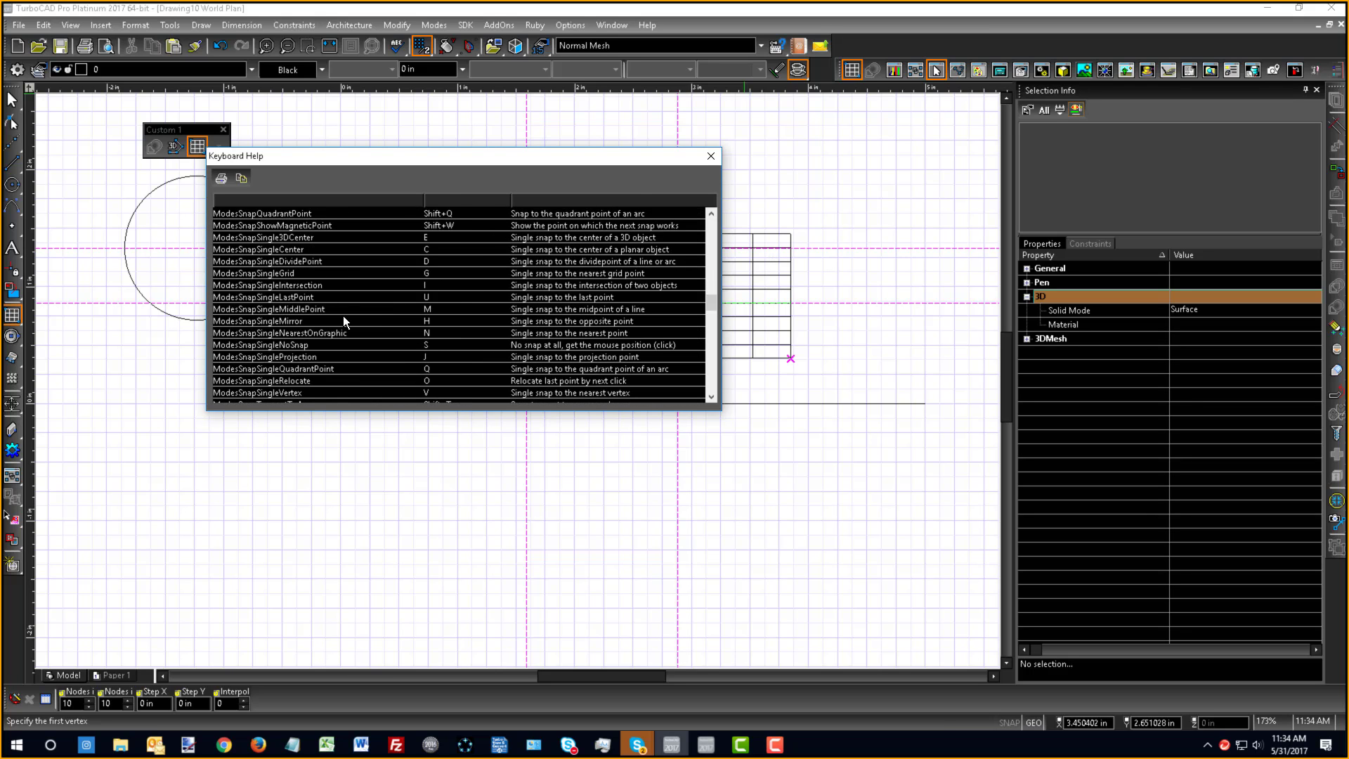
pyautogui.scroll(-1, 356, 272)
pyautogui.scroll(1, 356, 272)
pyautogui.click(709, 158)
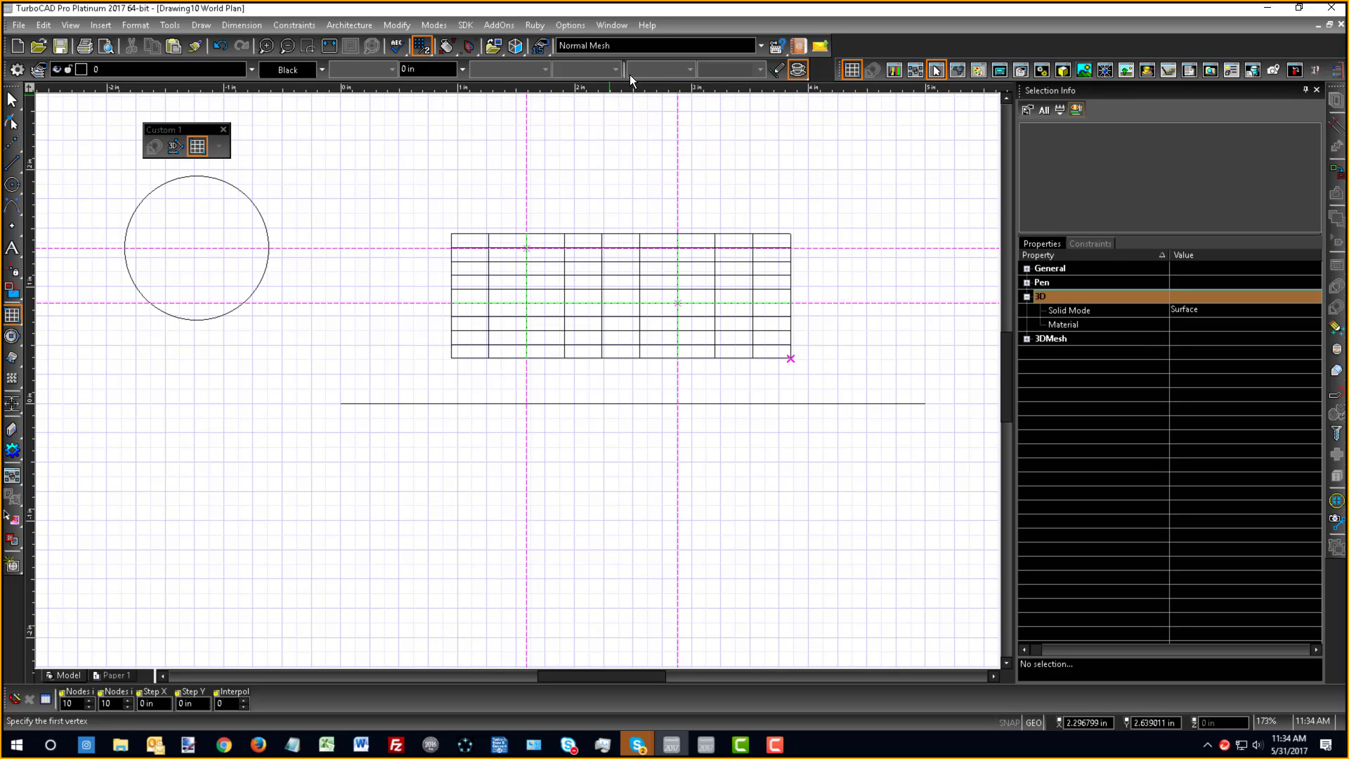
# - Visit the TurboCAD Forum from the program's help and open the Gallery topic about the scooter modeled with the SMesh tool
pyautogui.click(652, 26)
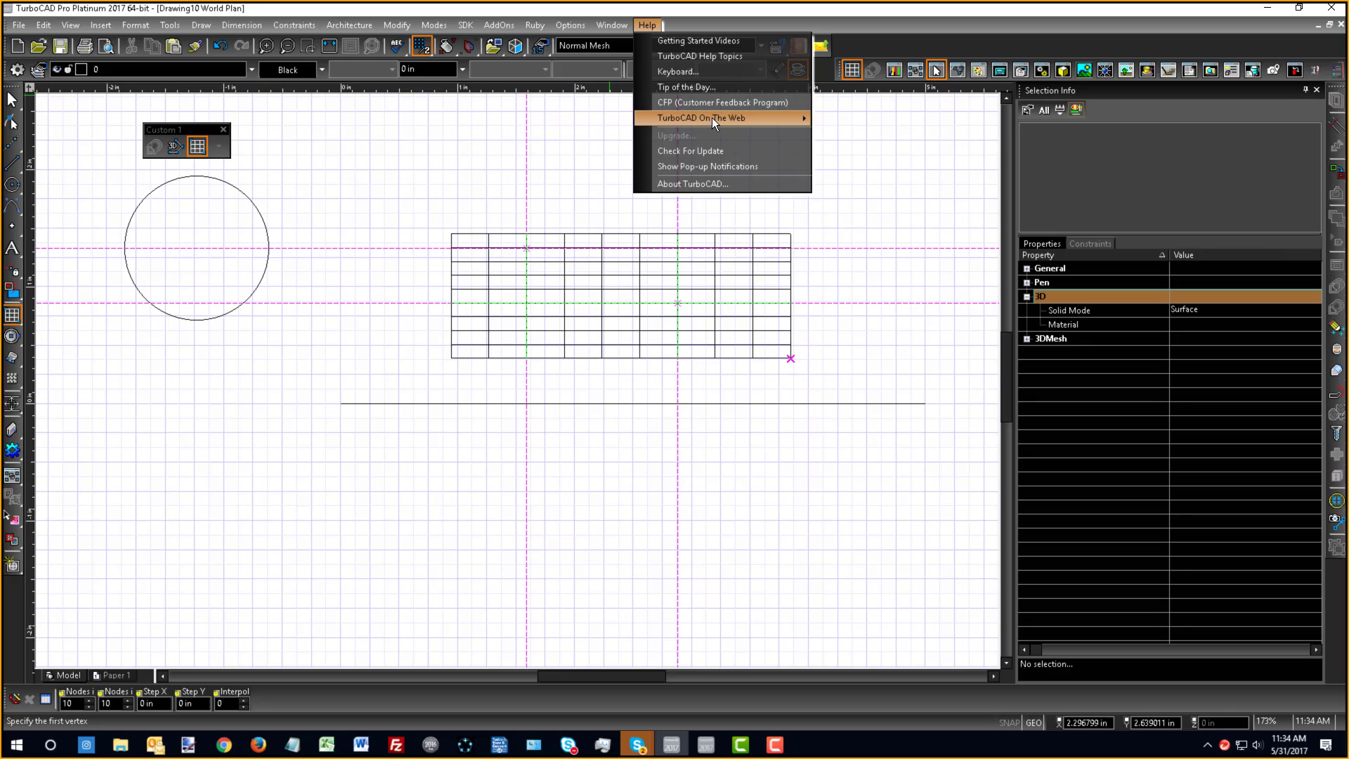
pyautogui.moveTo(711, 117)
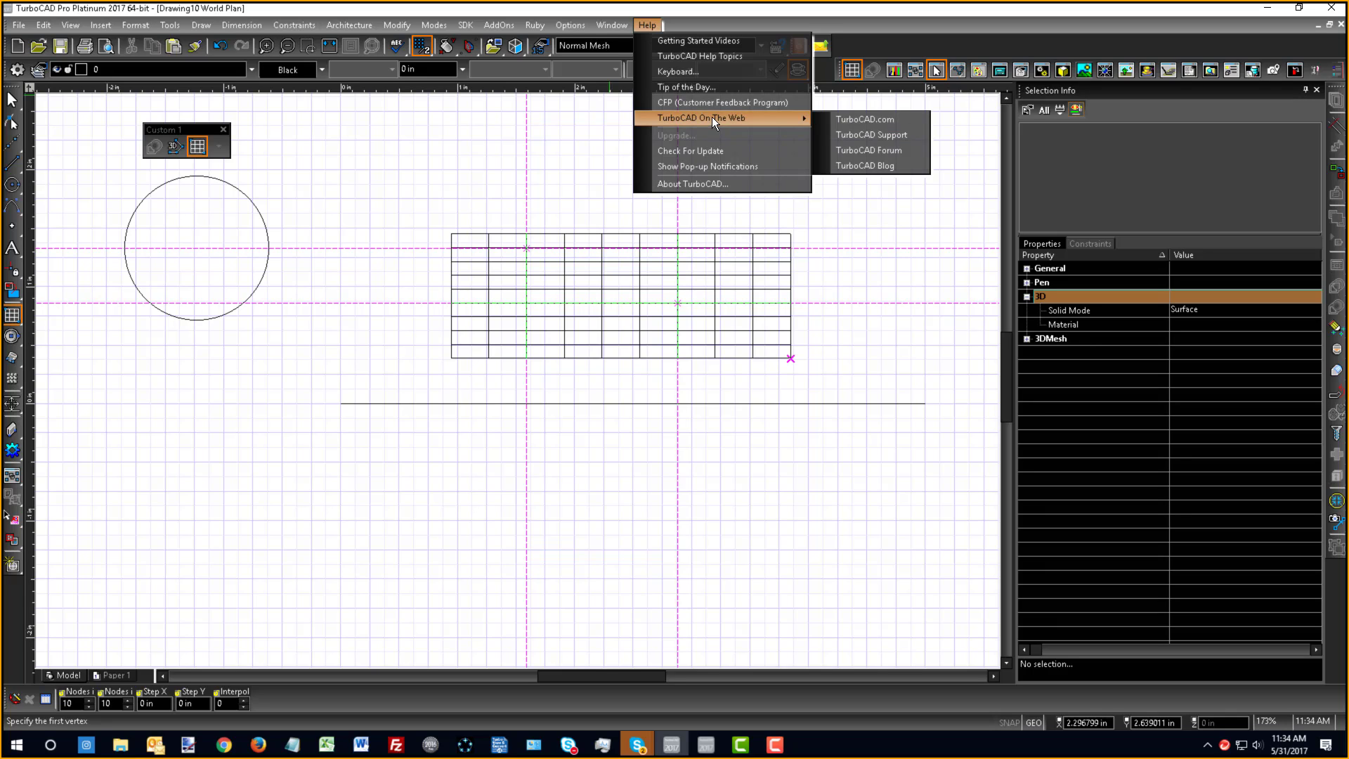
pyautogui.click(879, 152)
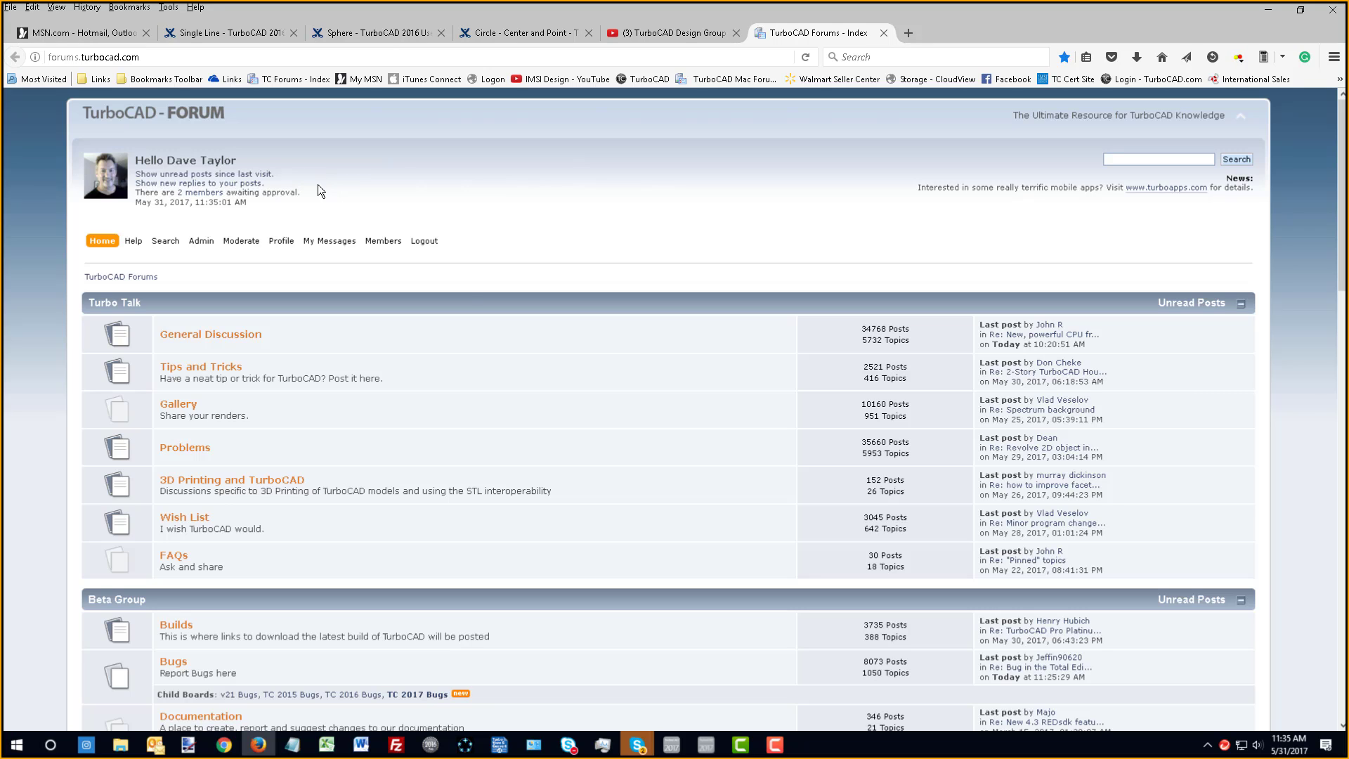
pyautogui.click(173, 405)
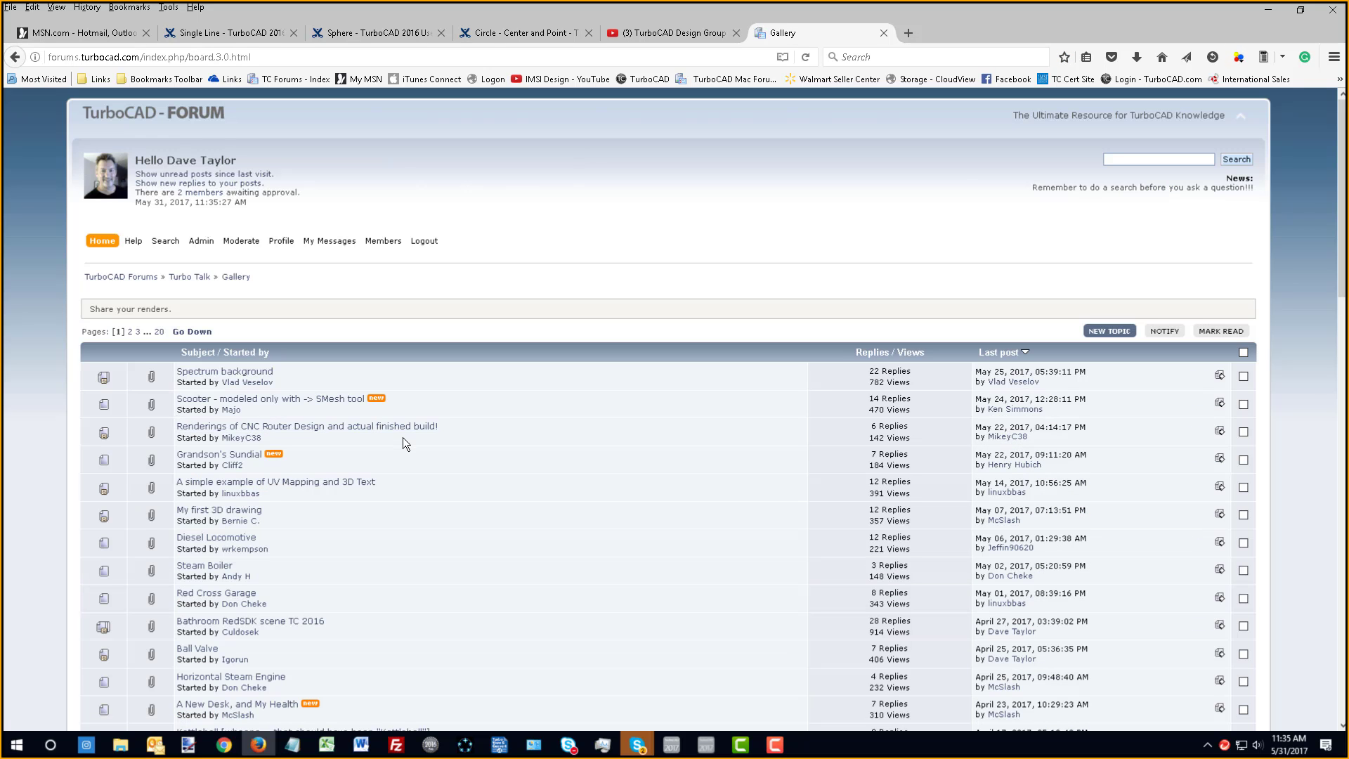
pyautogui.click(342, 405)
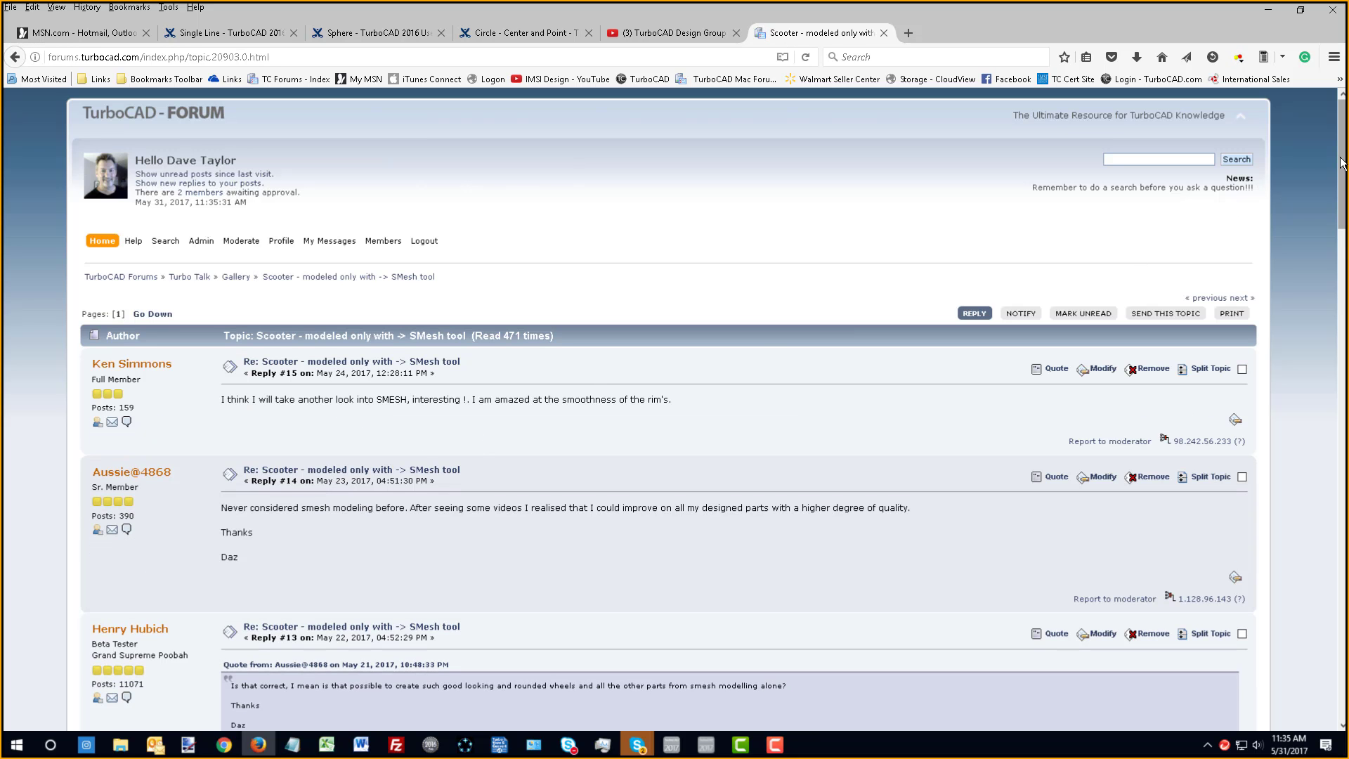
# - Examine the scooter renders attached to the topic's original post, enlarging one image and shrinking it back to a thumbnail
pyautogui.moveTo(1342, 163); pyautogui.dragTo(1339, 639)
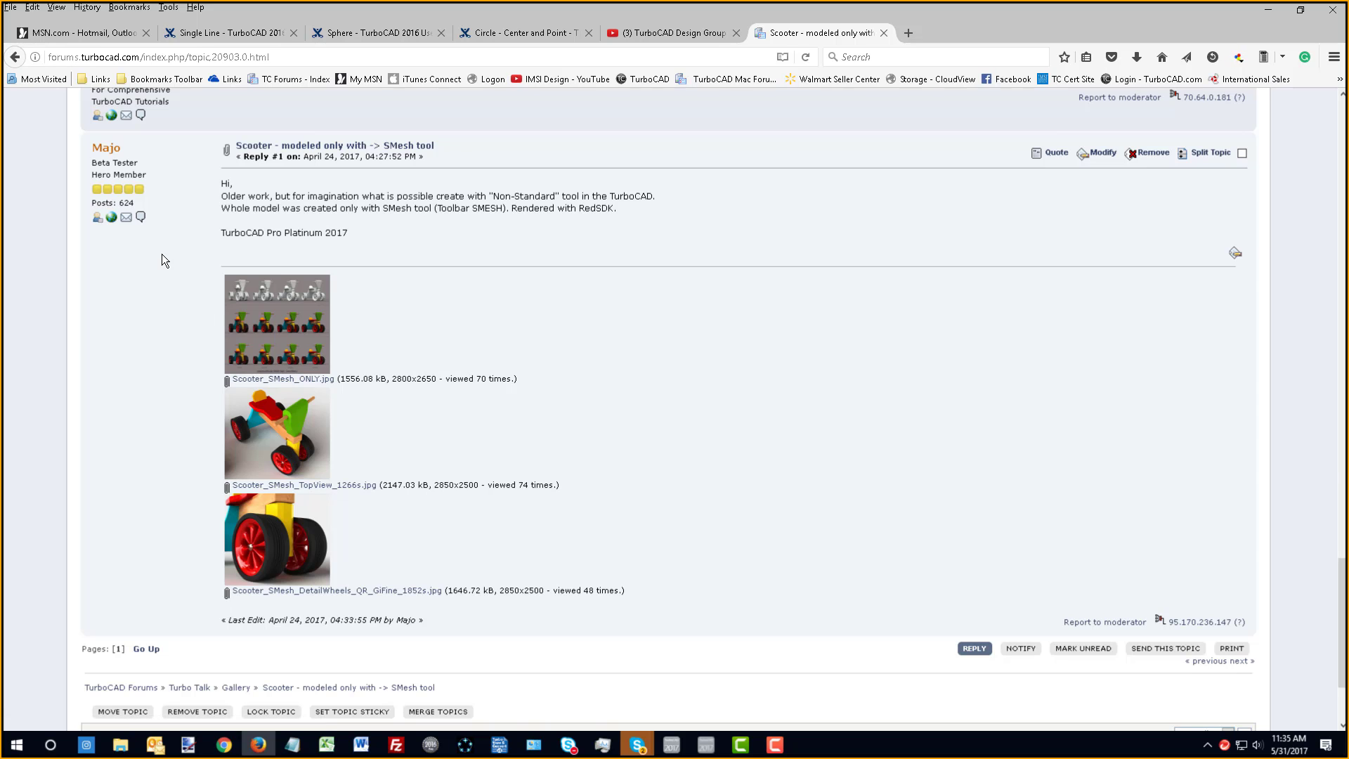
pyautogui.scroll(-10, 445, 453)
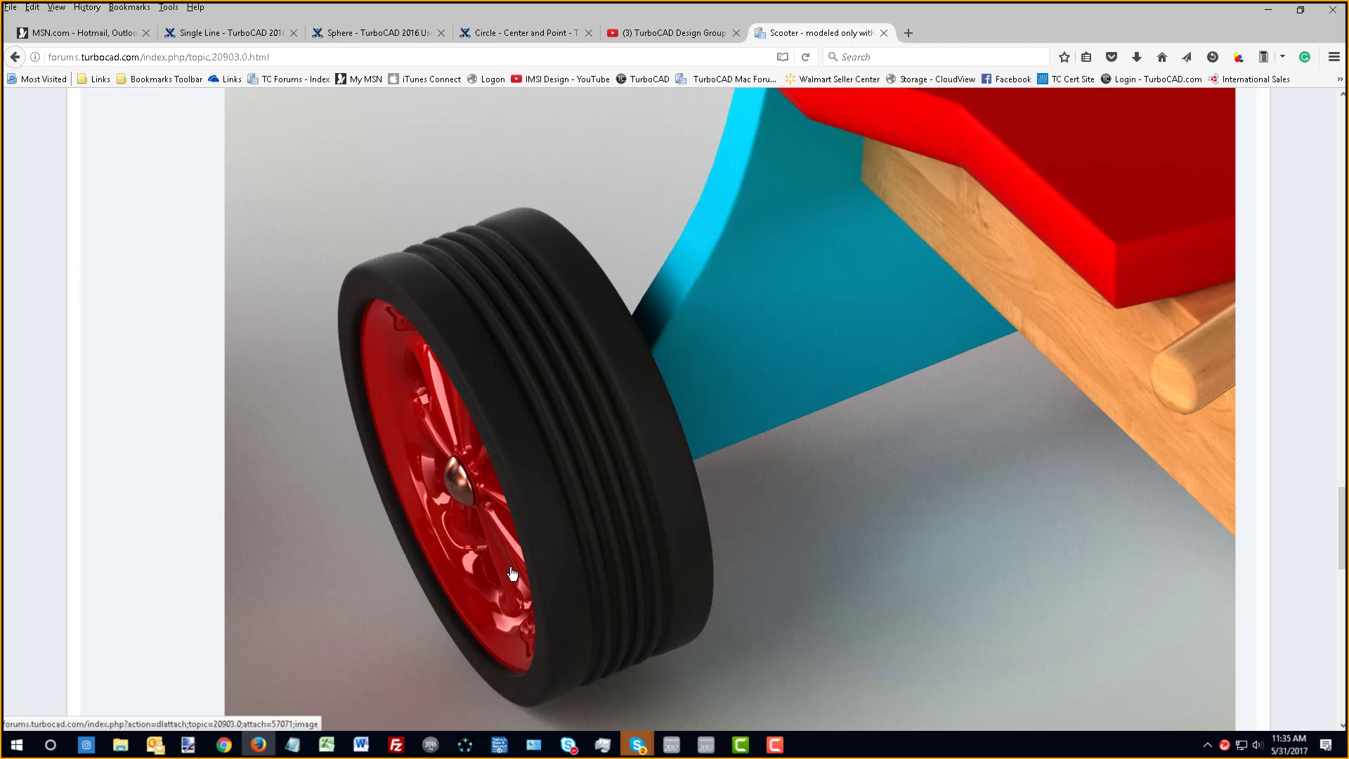
pyautogui.scroll(6, 512, 574)
pyautogui.click(593, 478)
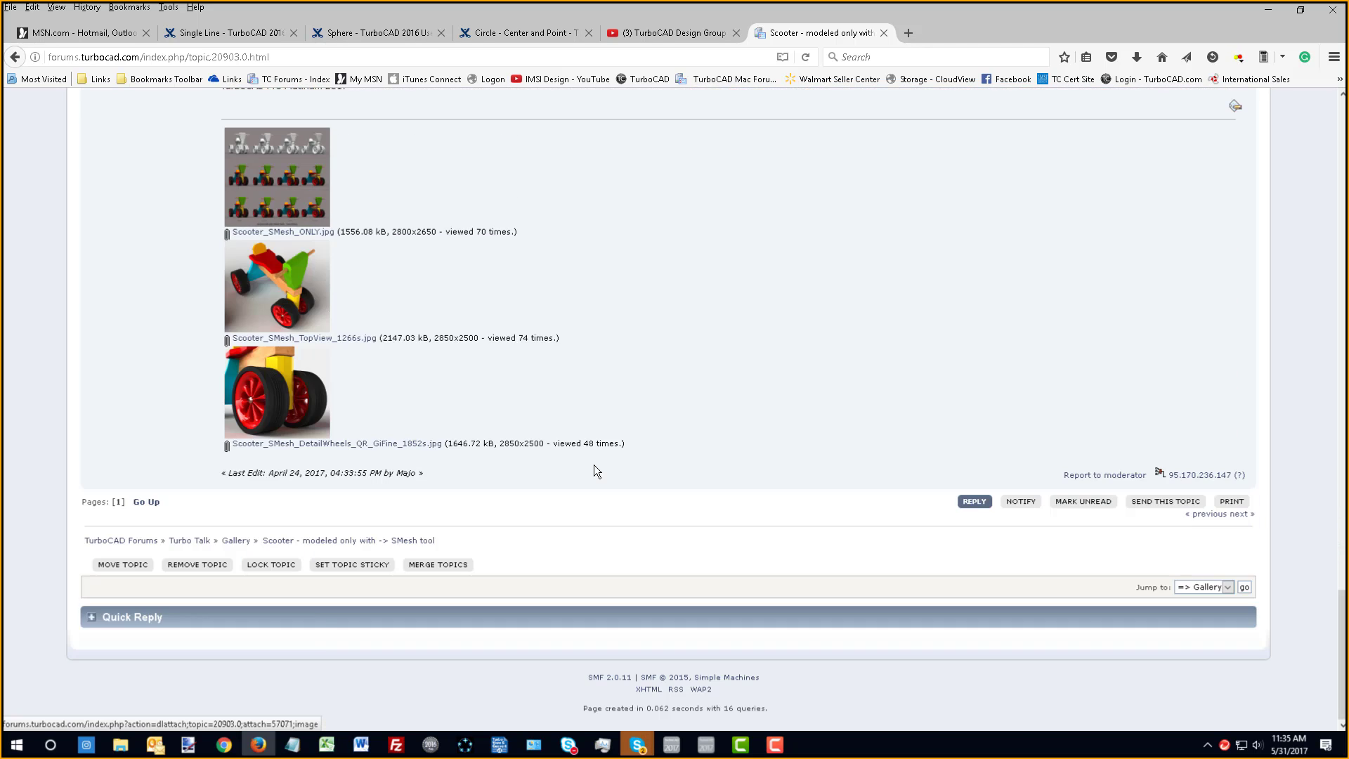
# - Search the web for "turbocad wiki" from the browser's address field
pyautogui.hotkey('alt', 'Tab')
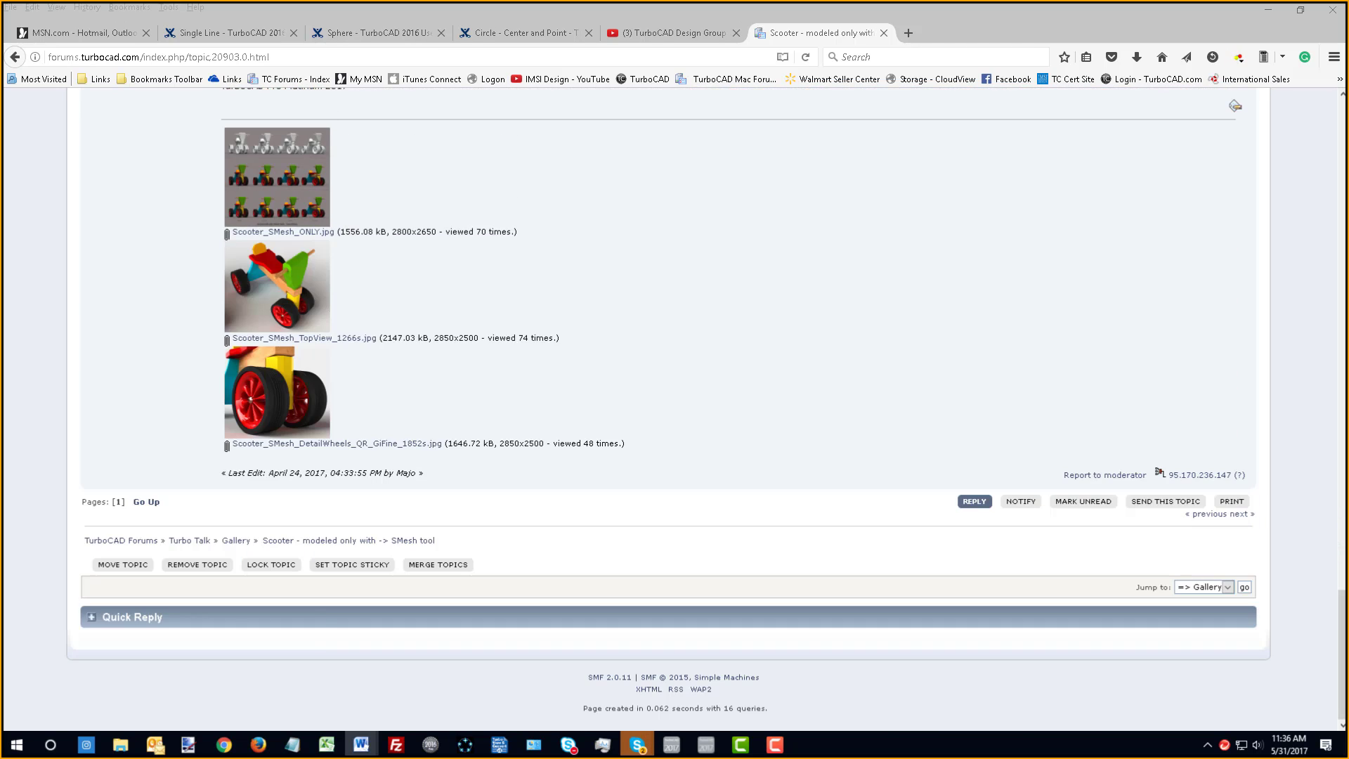
pyautogui.click(316, 57)
pyautogui.write('turo')
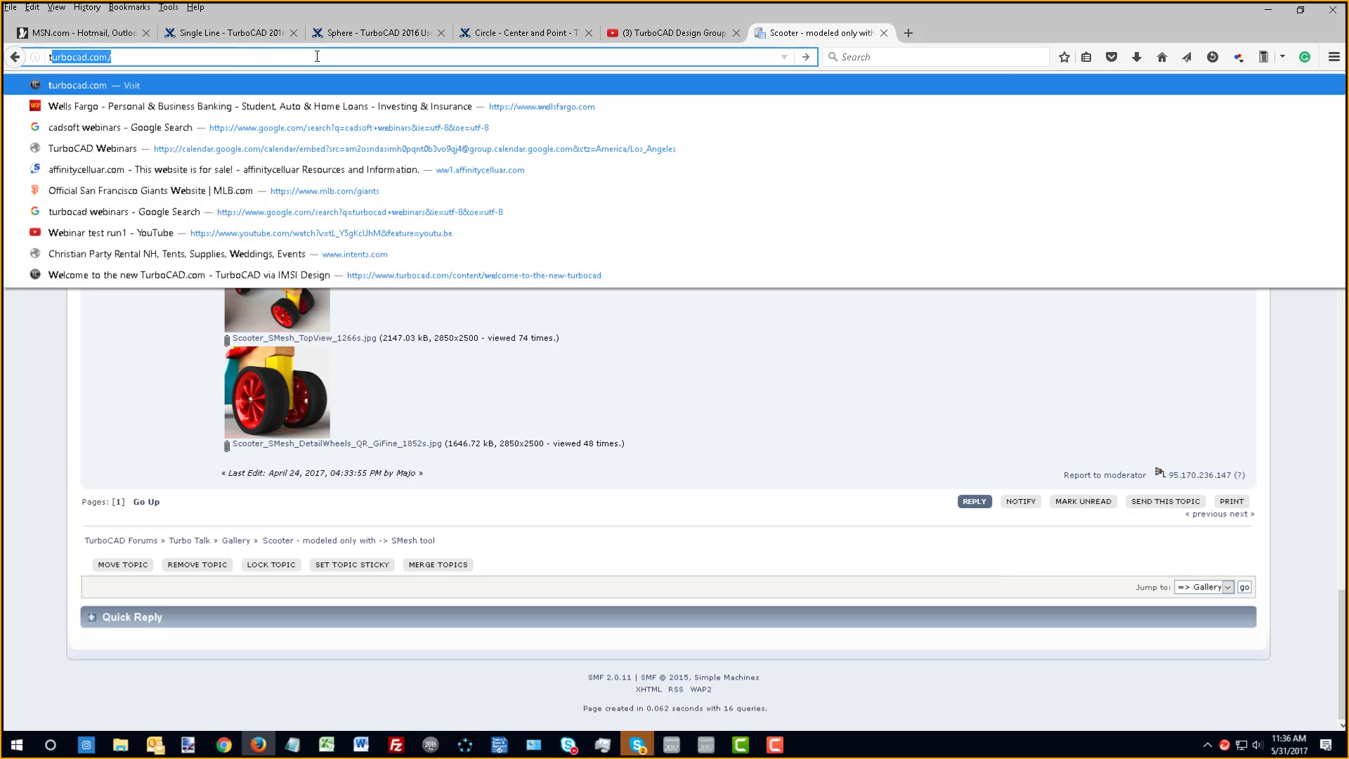
pyautogui.press('BackSpace')
pyautogui.write('bo')
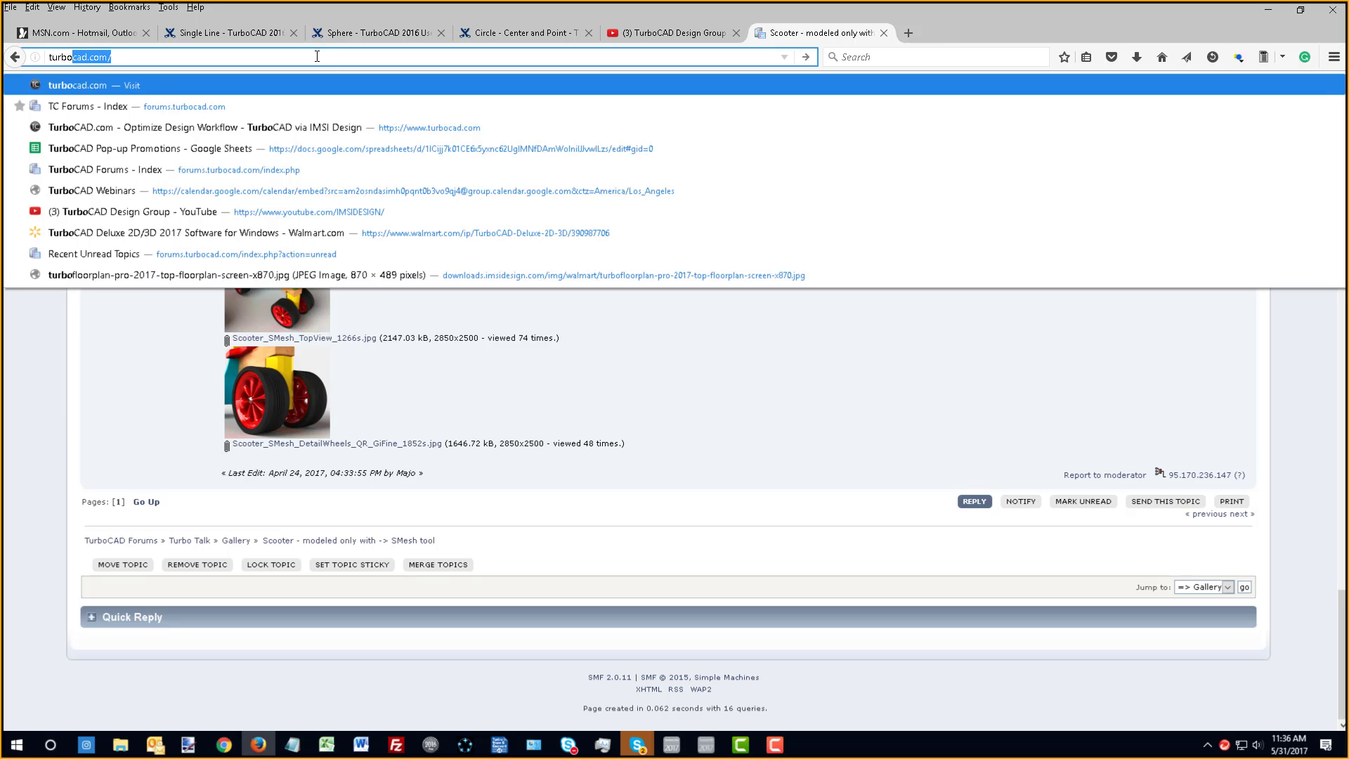
pyautogui.write('cad ')
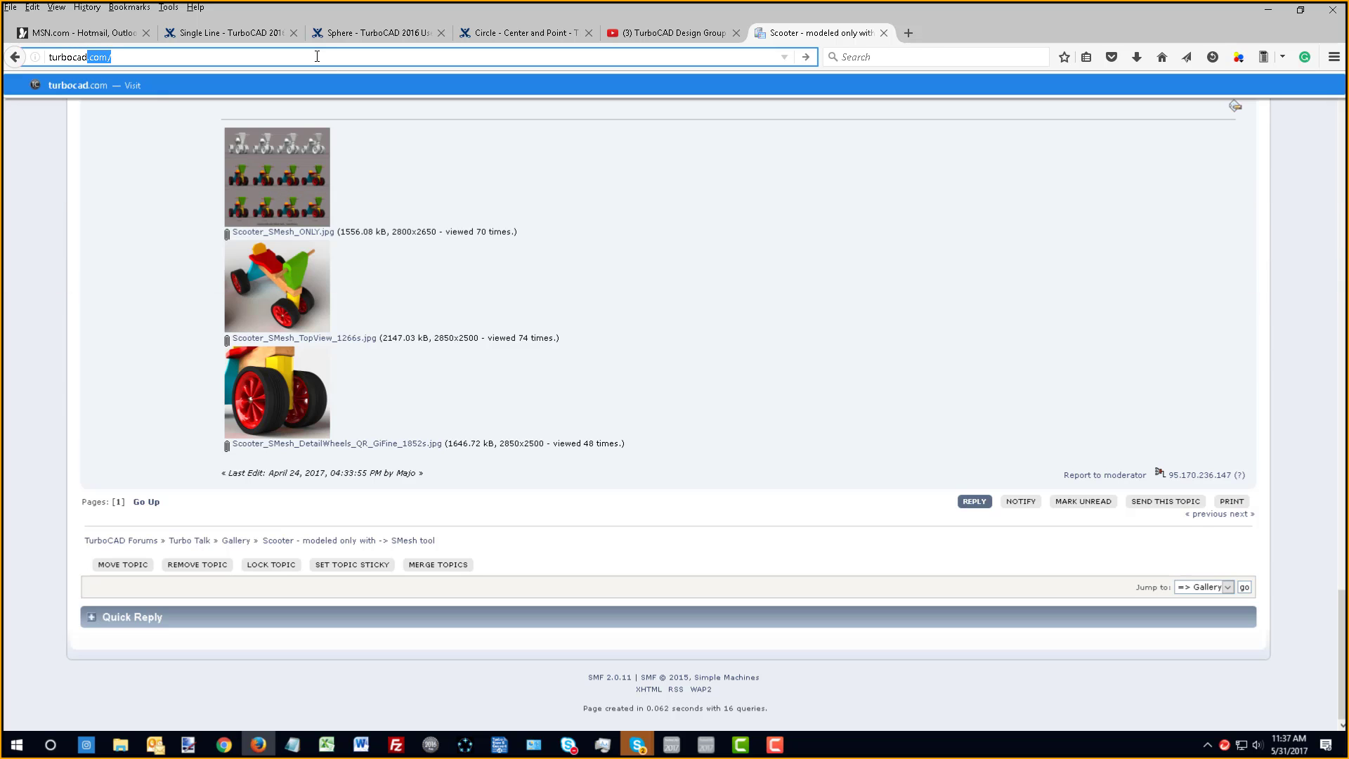
pyautogui.write('wiki')
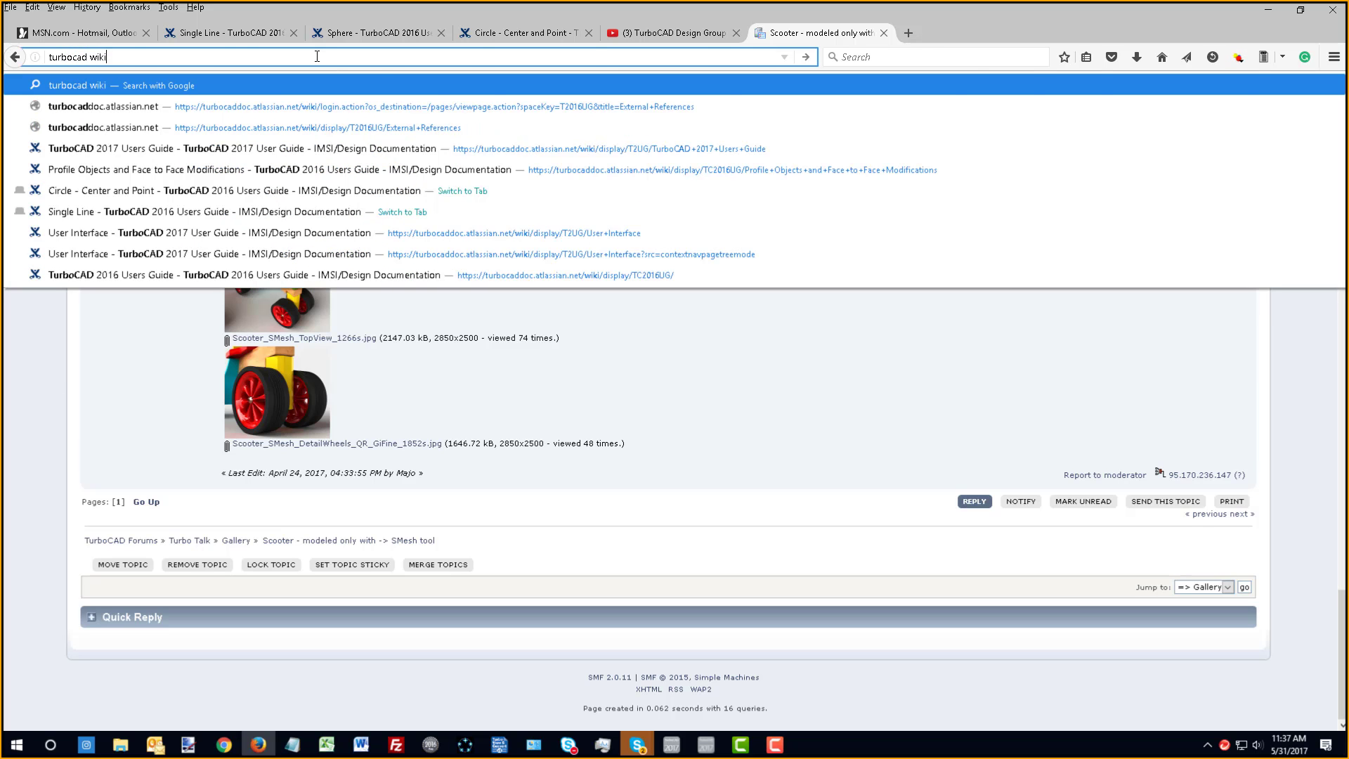
pyautogui.press('Return')
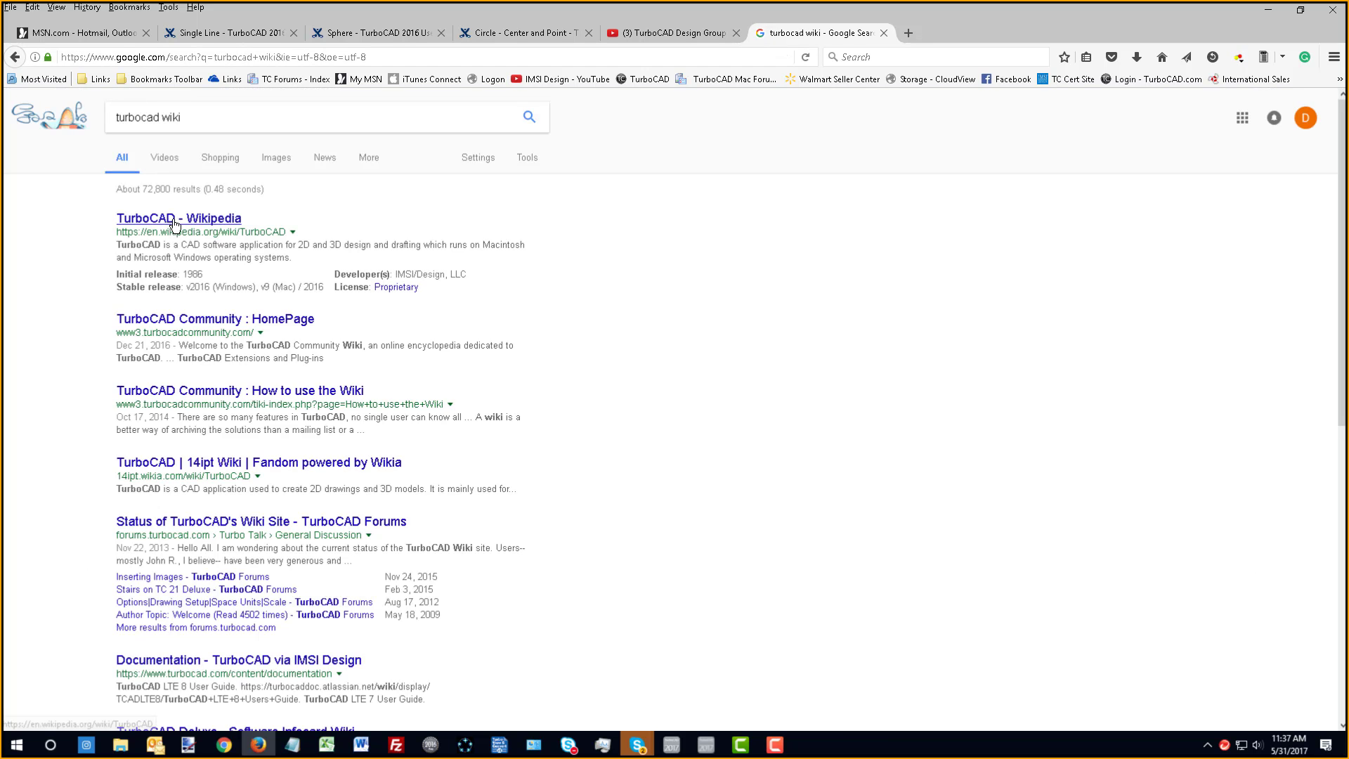
# - Open the TurboCAD Community HomePage from the search results, backing out of the Wikipedia article
pyautogui.click(175, 223)
pyautogui.click(14, 57)
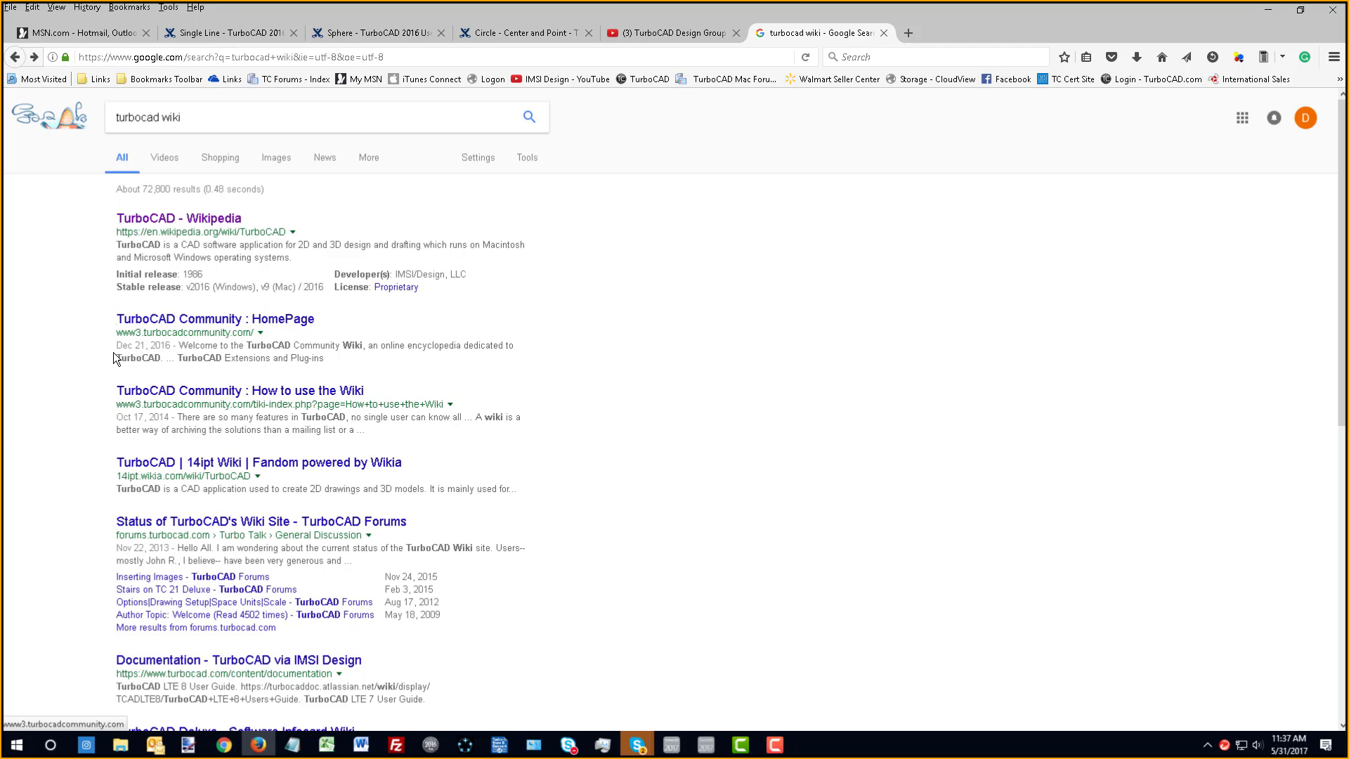
pyautogui.click(180, 323)
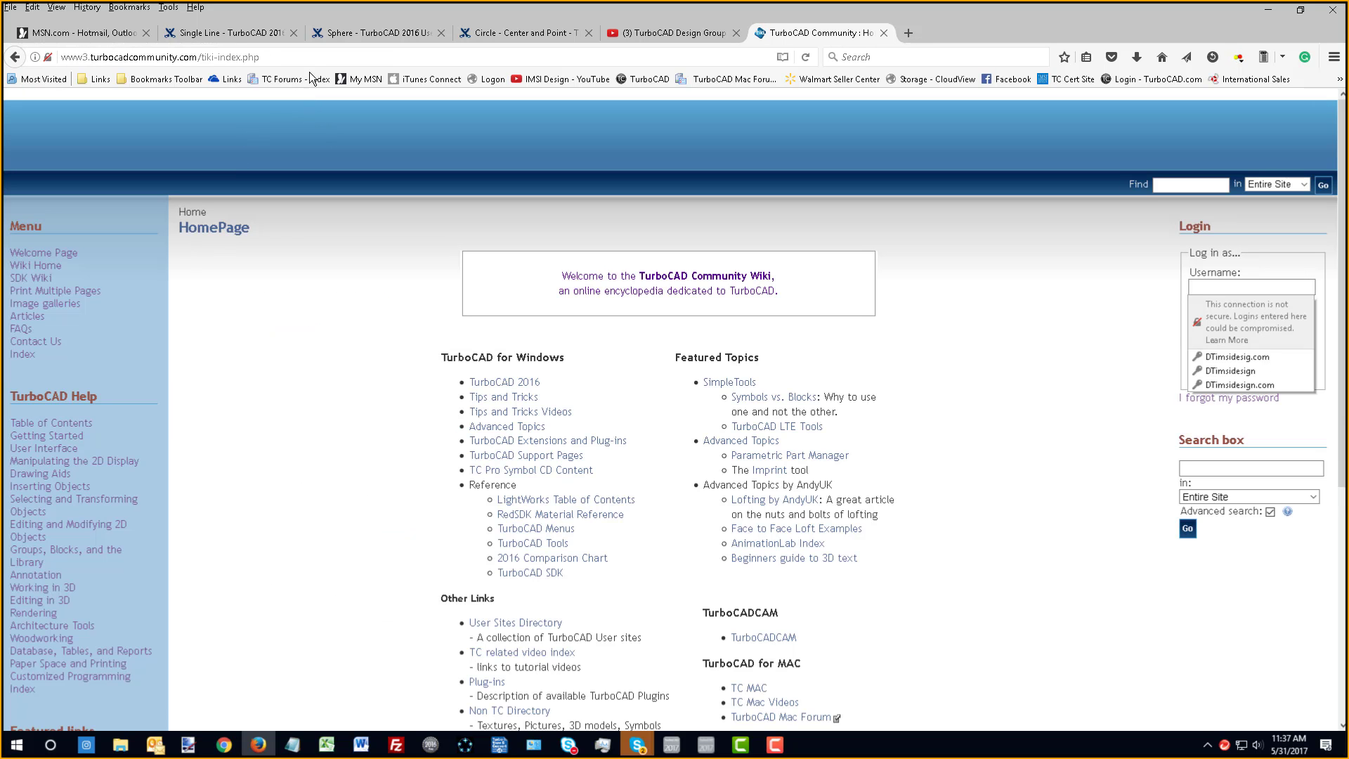
# - Copy the TurboCAD Community Wiki address and send it to the attendees in the Skype webinar conversation
pyautogui.click(314, 60)
pyautogui.hotkey('ctrl', 'c')
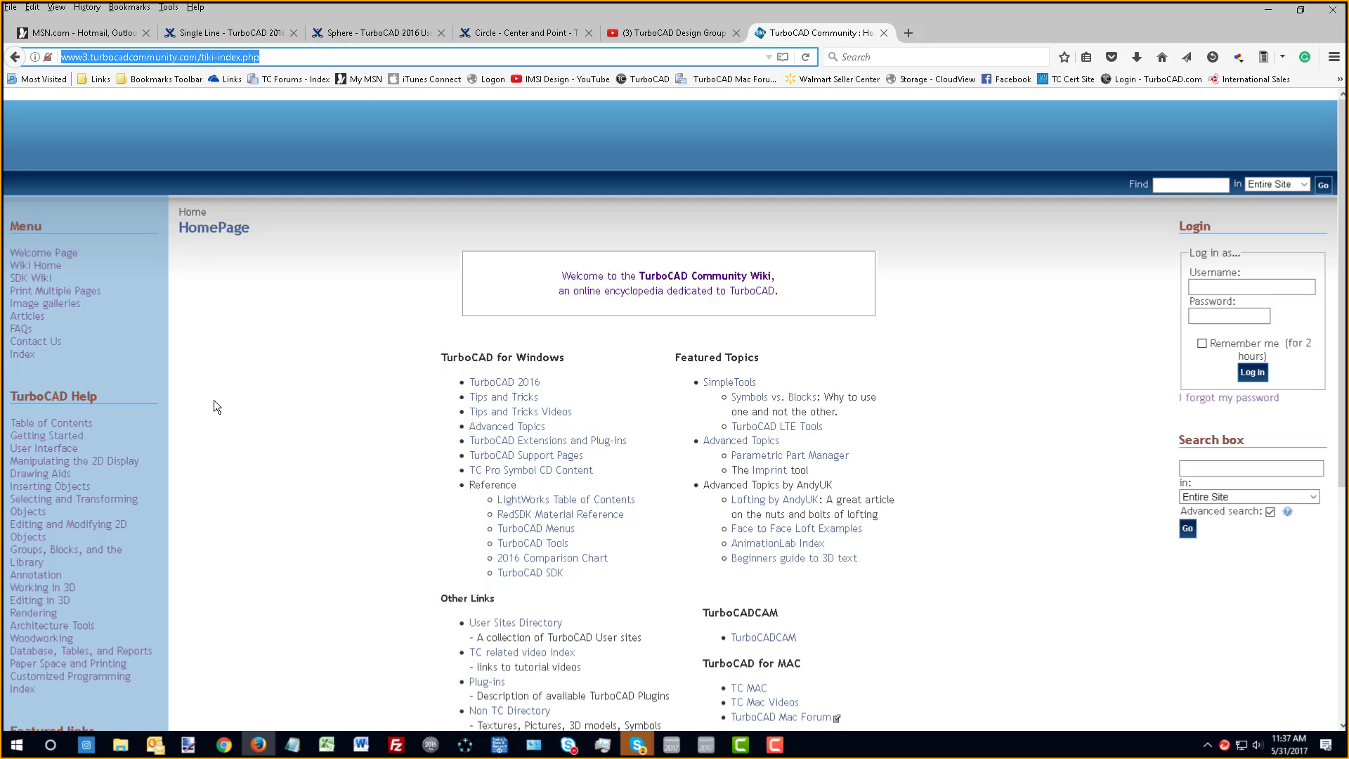
pyautogui.scroll(-2, 232, 402)
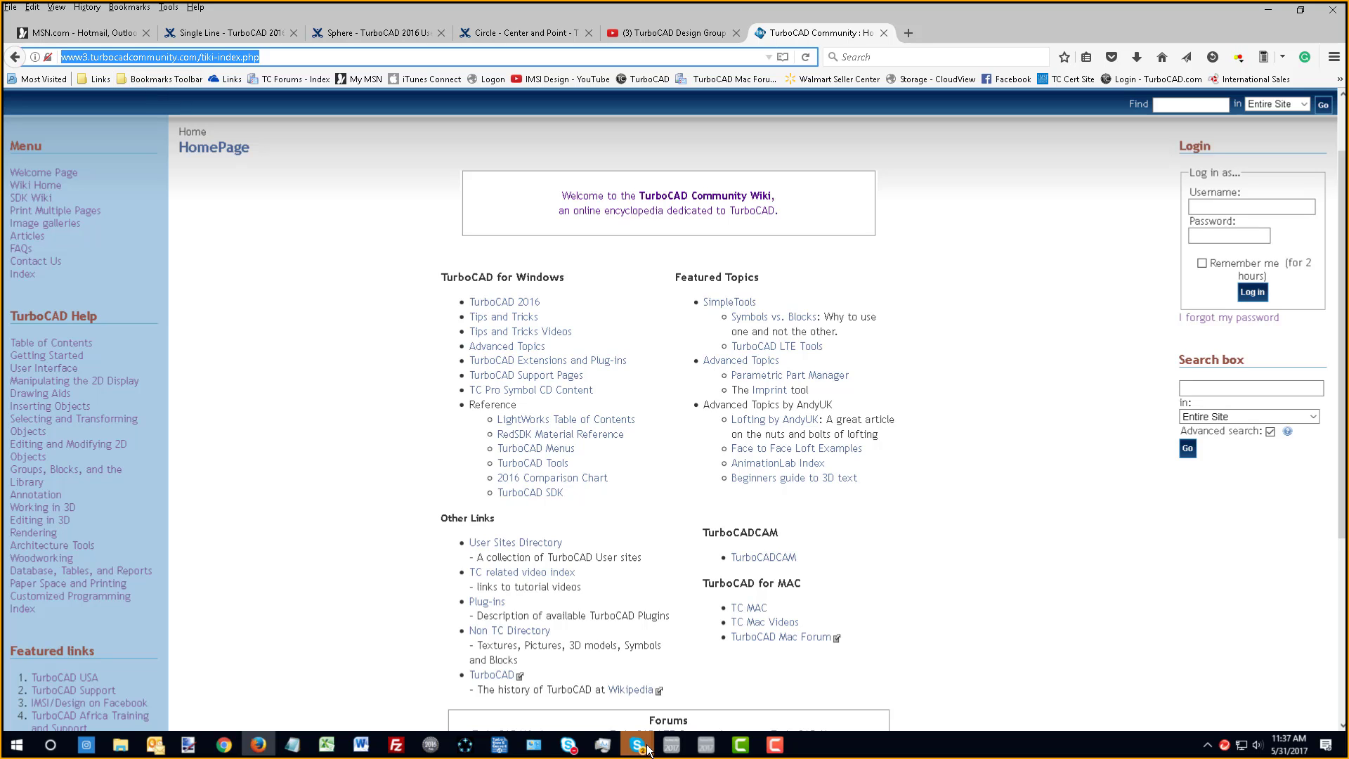
pyautogui.moveTo(575, 753)
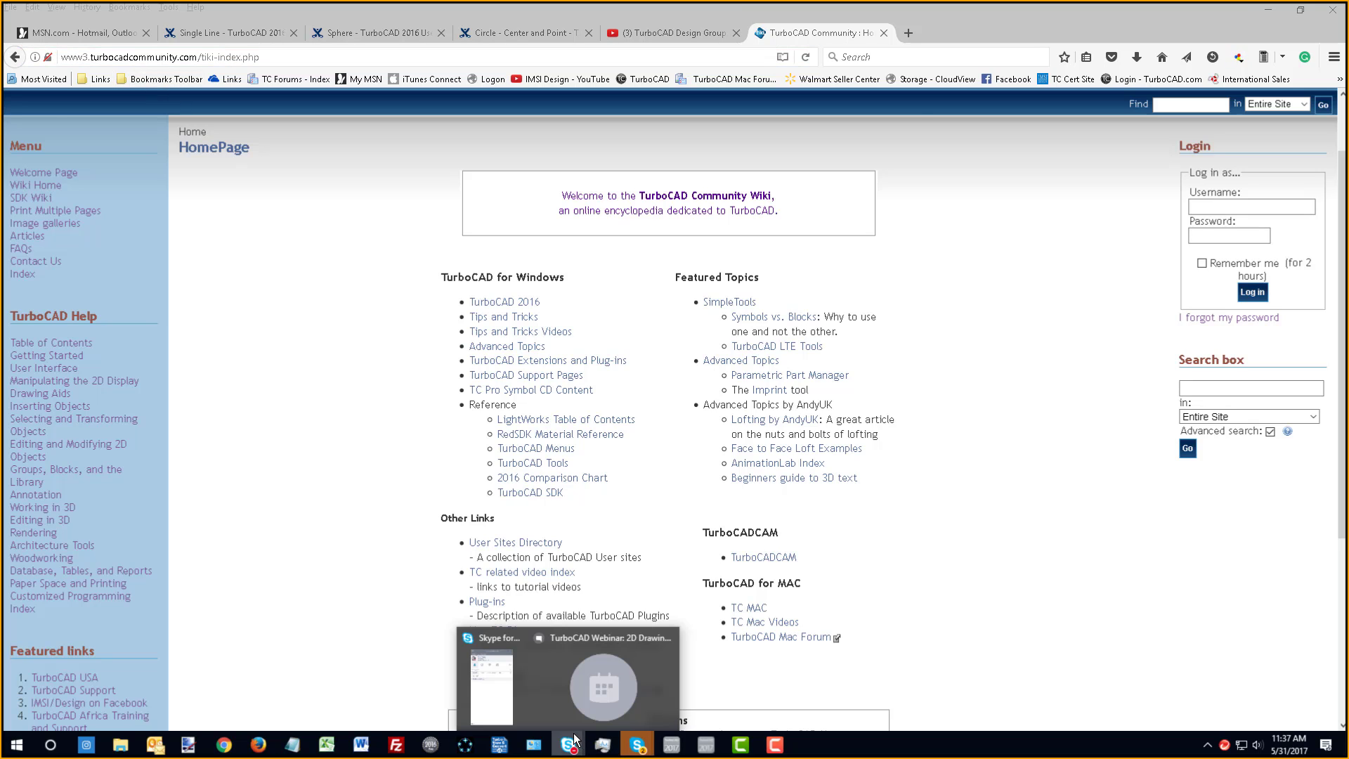
pyautogui.click(550, 709)
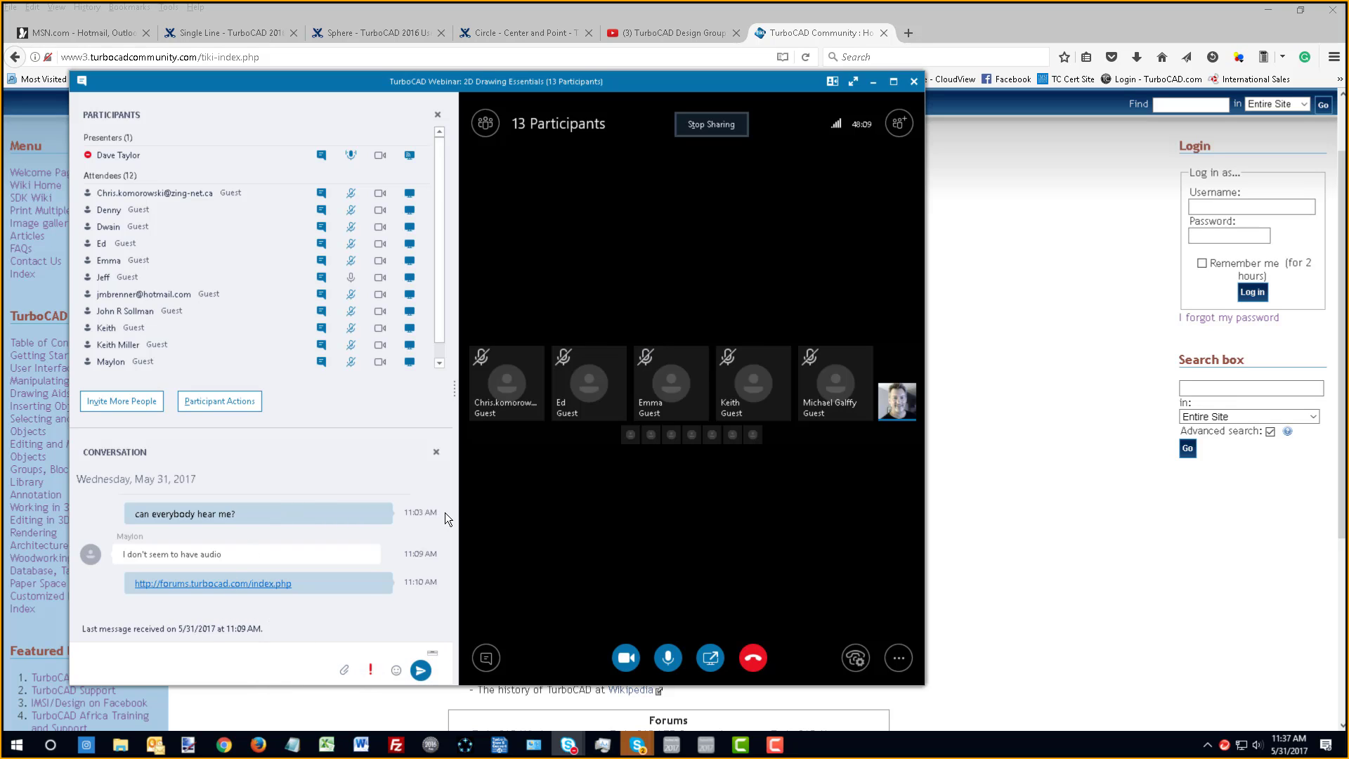
pyautogui.hotkey('ctrl', 'v')
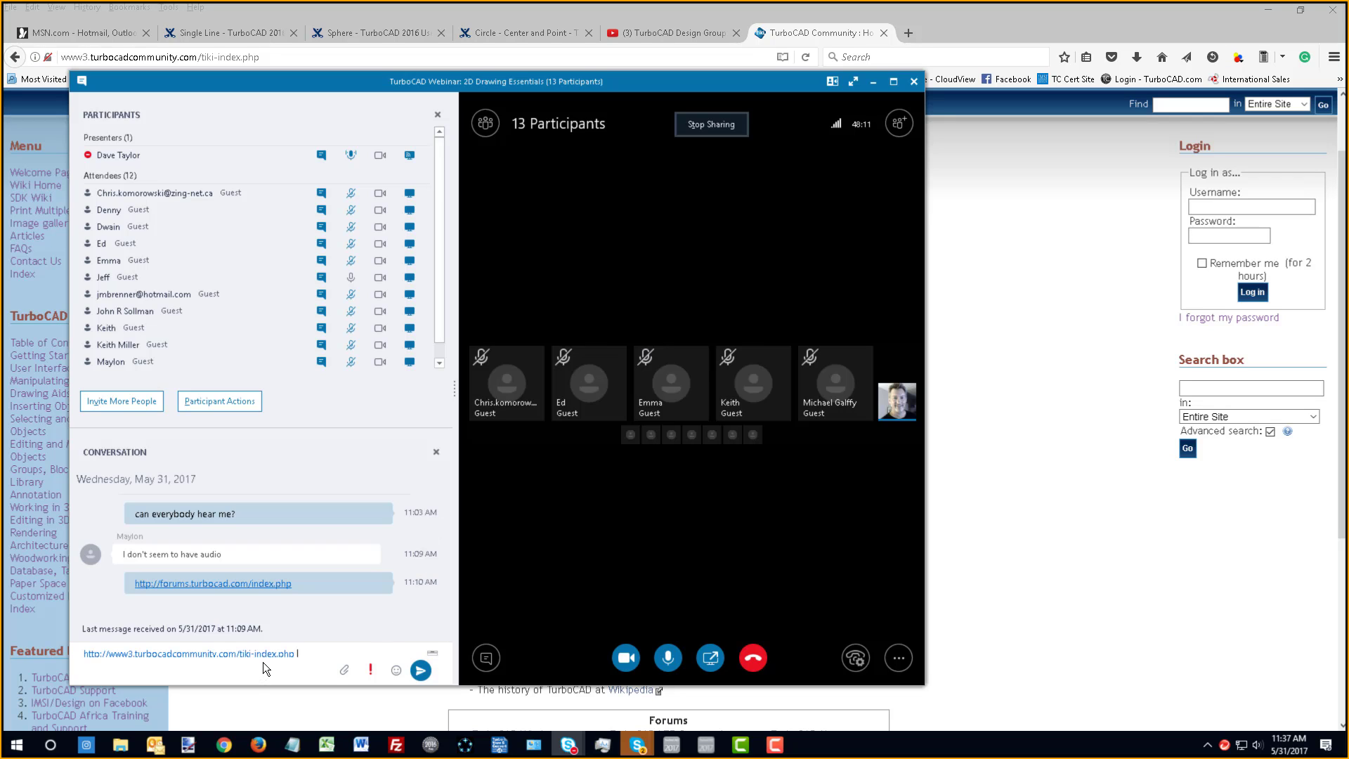
pyautogui.press('Return')
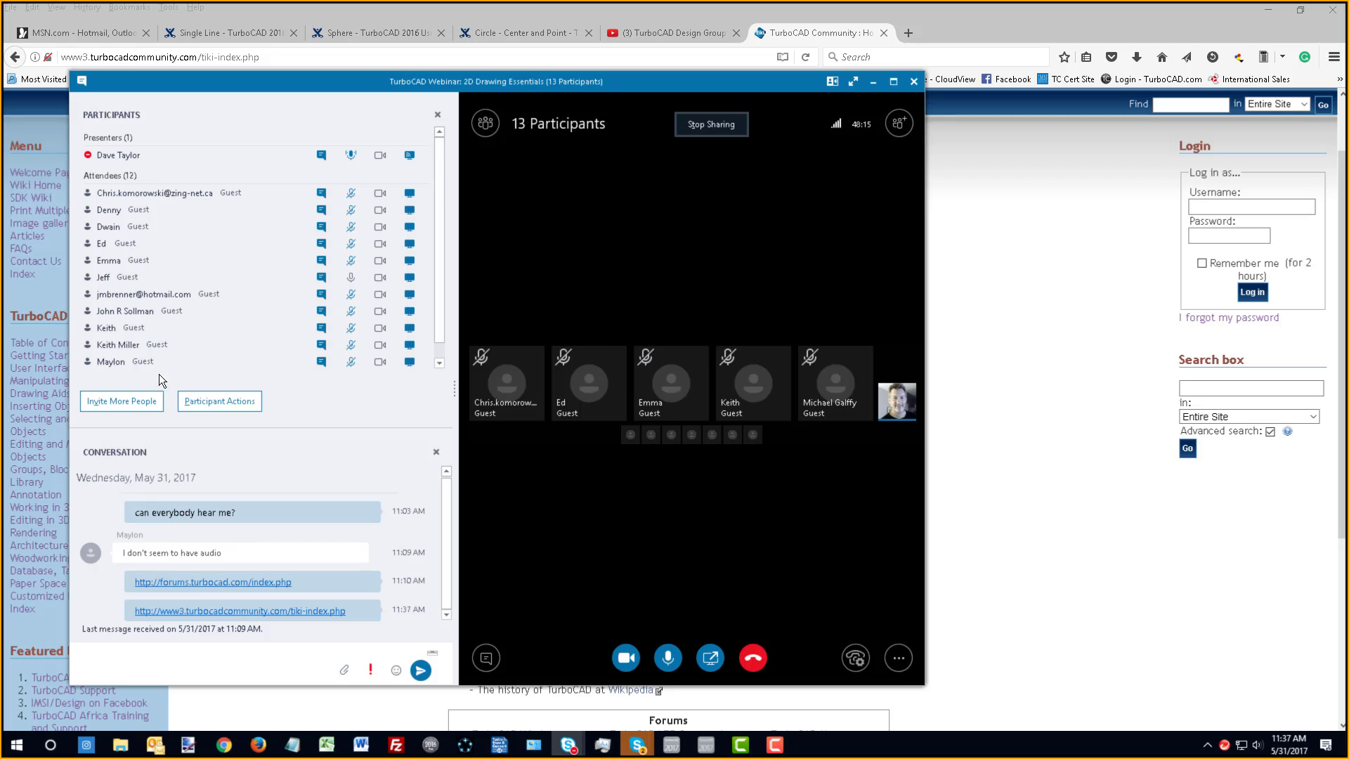
# - Switch back to the TurboCAD drawing and delete all of its objects
pyautogui.moveTo(113, 309)
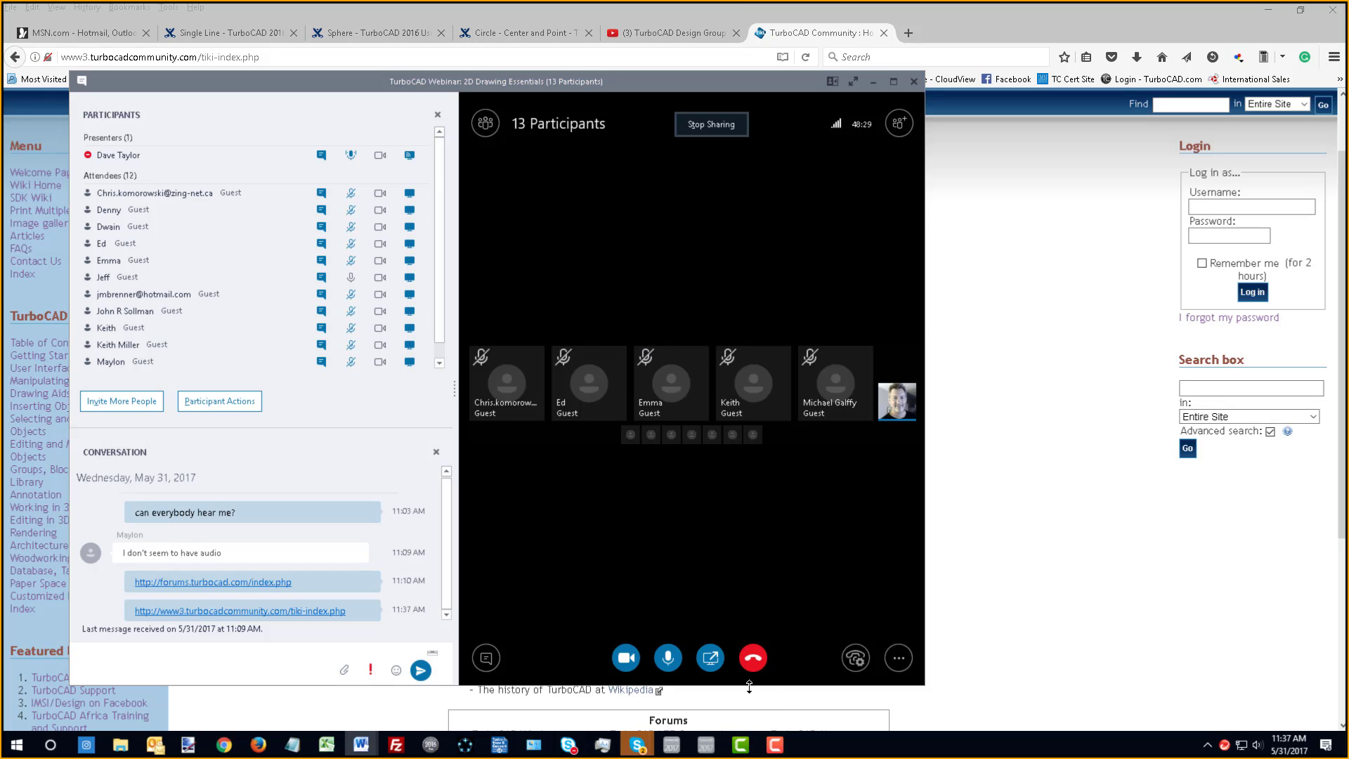
pyautogui.click(674, 747)
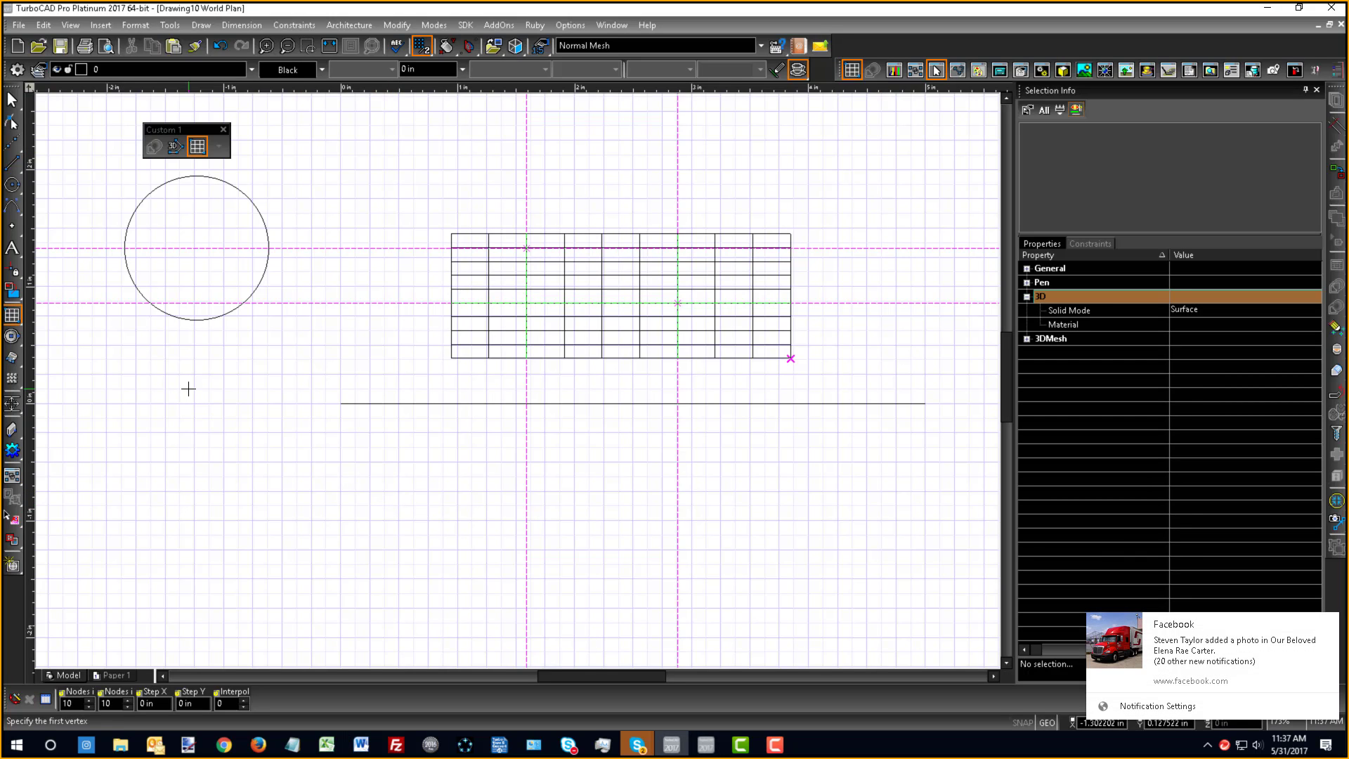
pyautogui.scroll(-3, 196, 391)
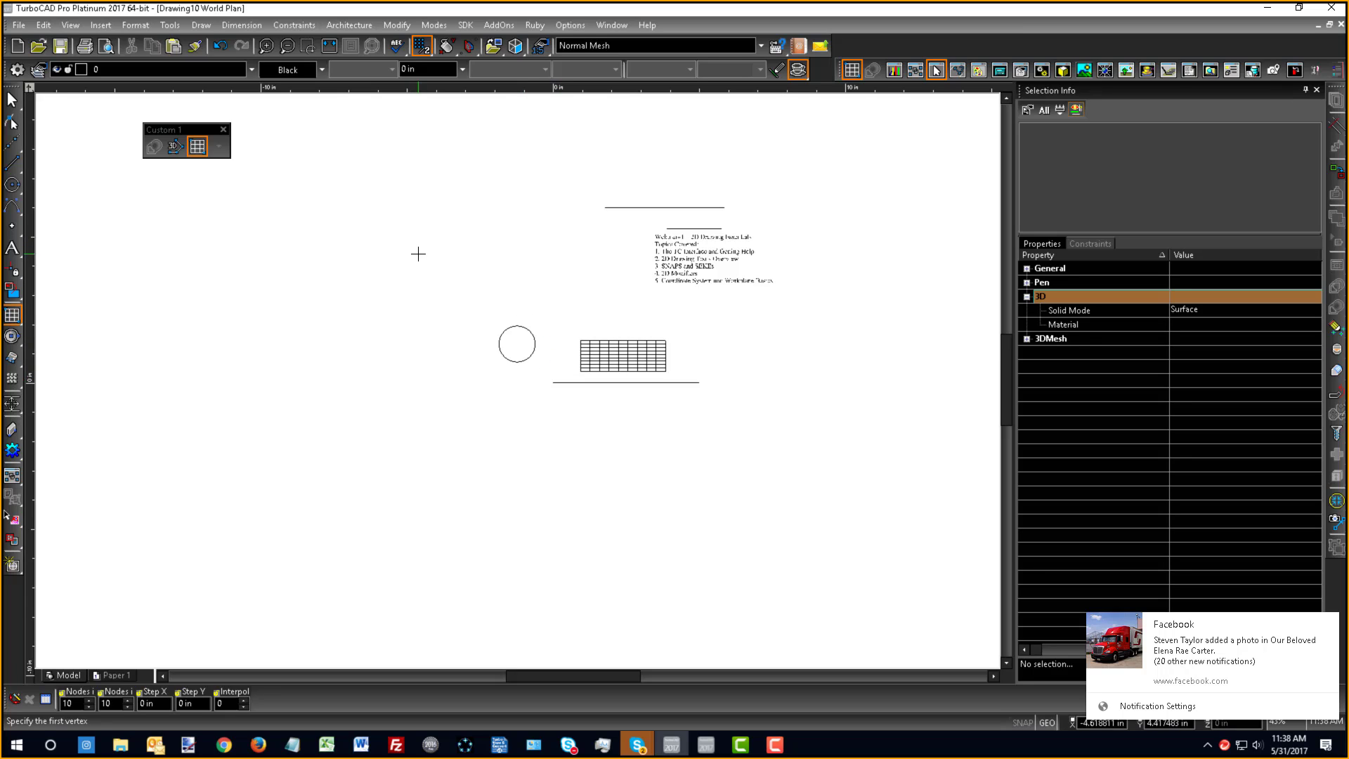
pyautogui.hotkey('ctrl', 'a')
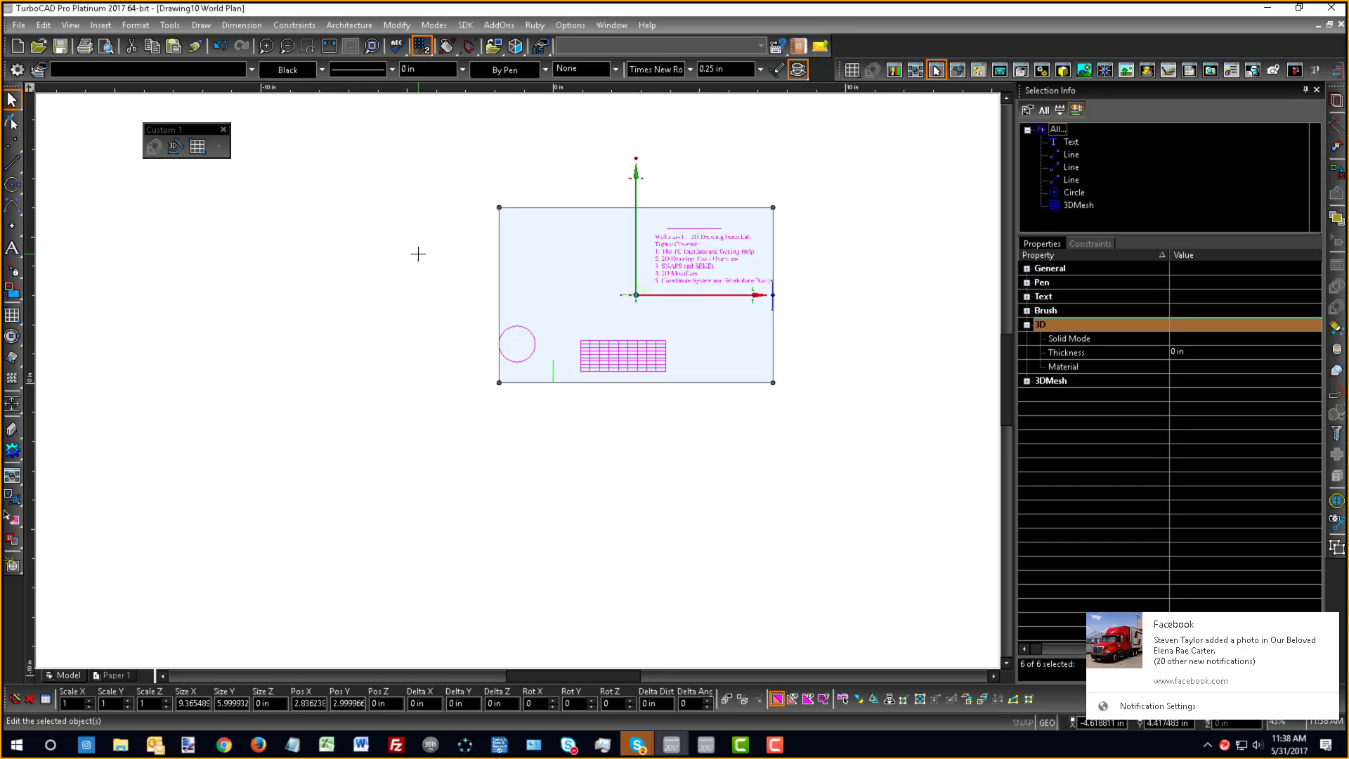
pyautogui.press('Delete')
# - Dismiss the Facebook notification and draw a horizontal single line about 5.24 in long across the upper part of the drawing
pyautogui.press('l')
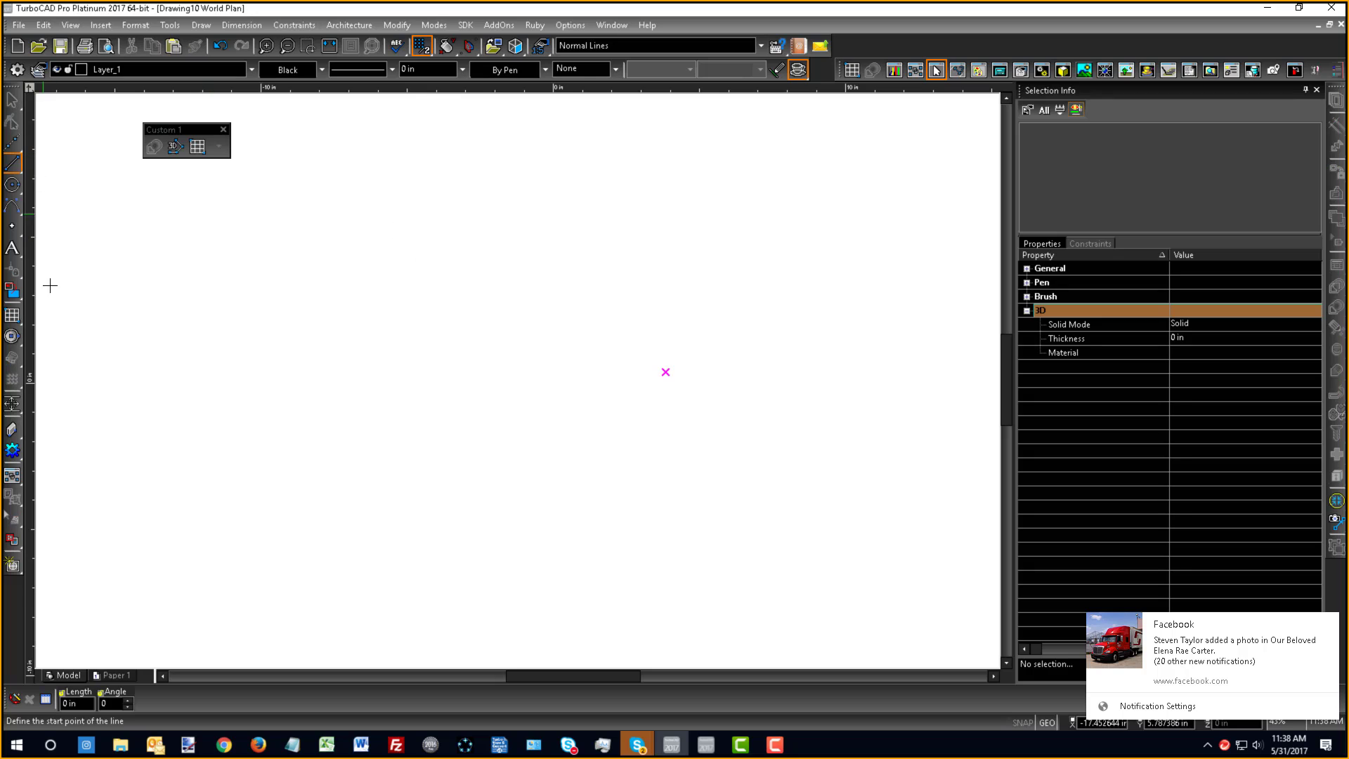
pyautogui.click(10, 170)
pyautogui.click(1330, 621)
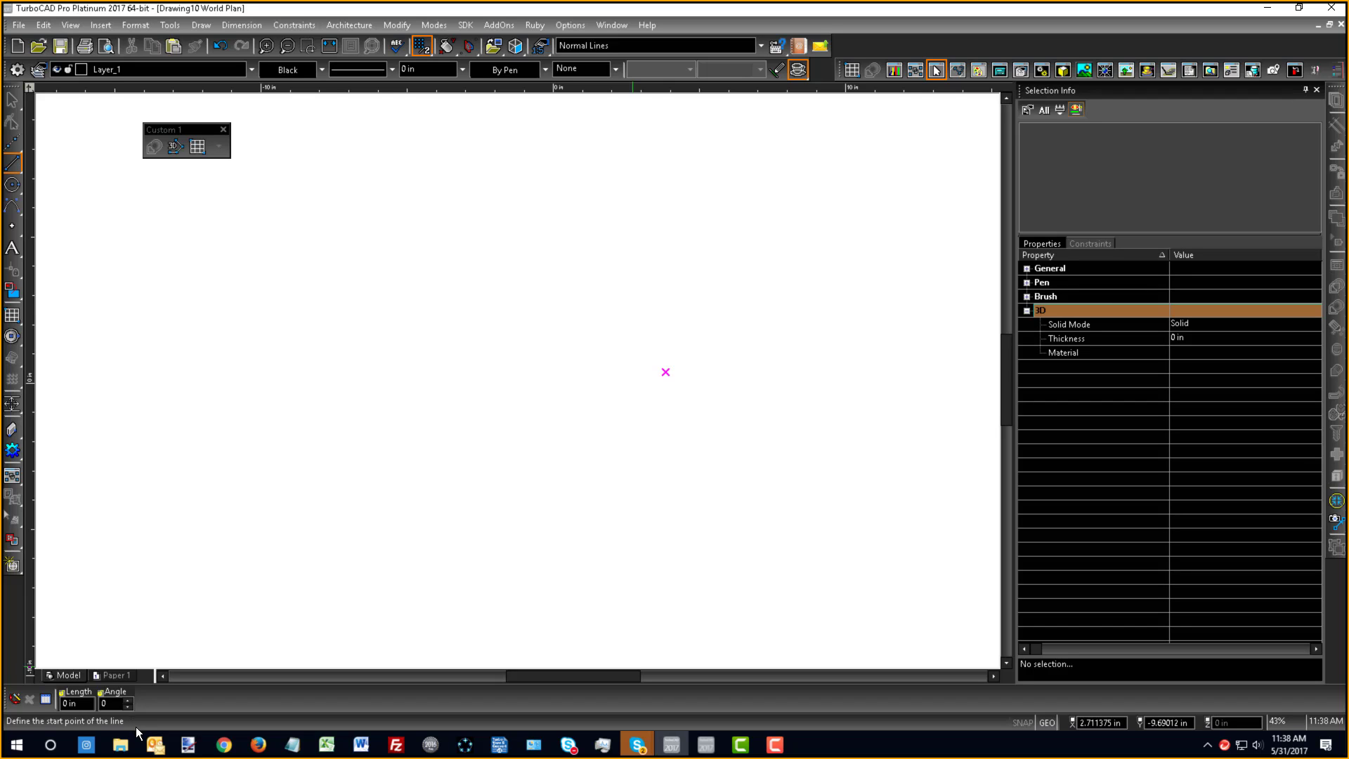
pyautogui.scroll(4, 517, 379)
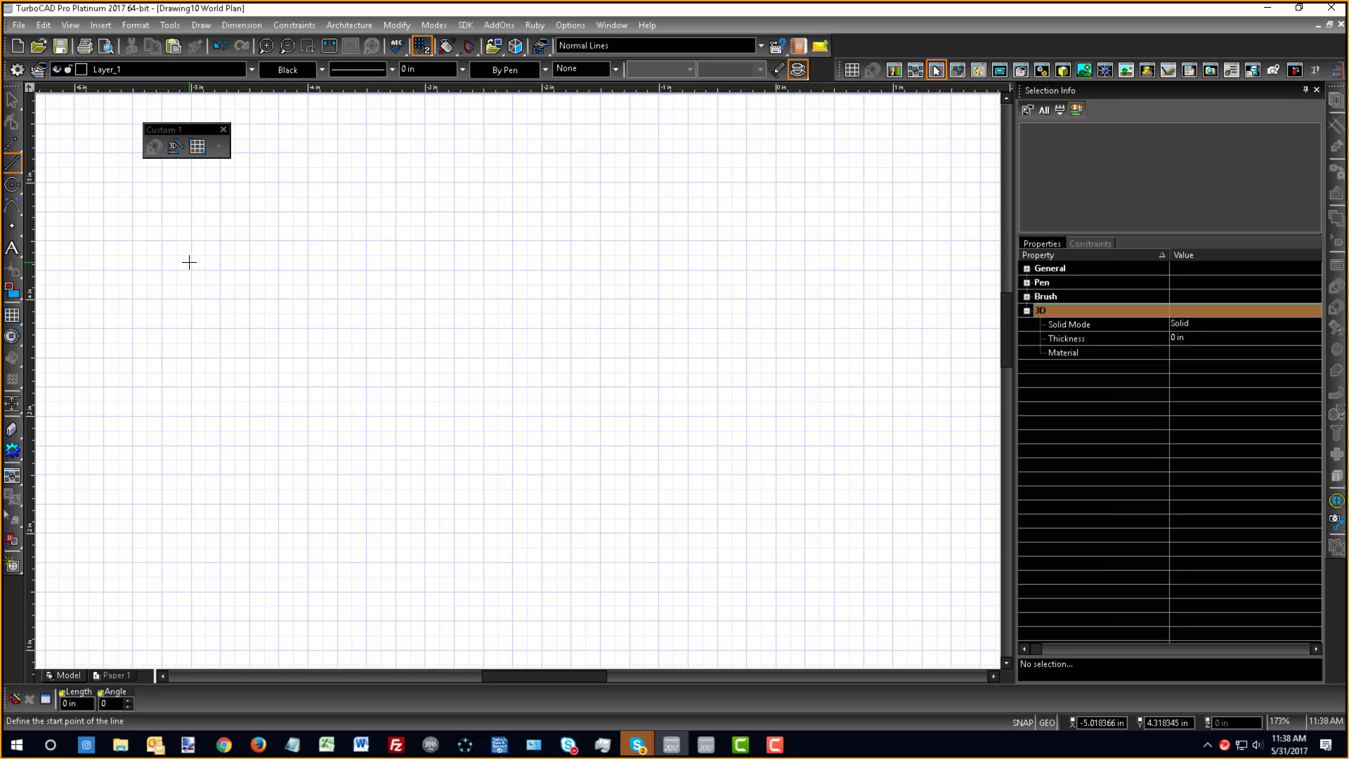
pyautogui.click(189, 262)
pyautogui.click(801, 271)
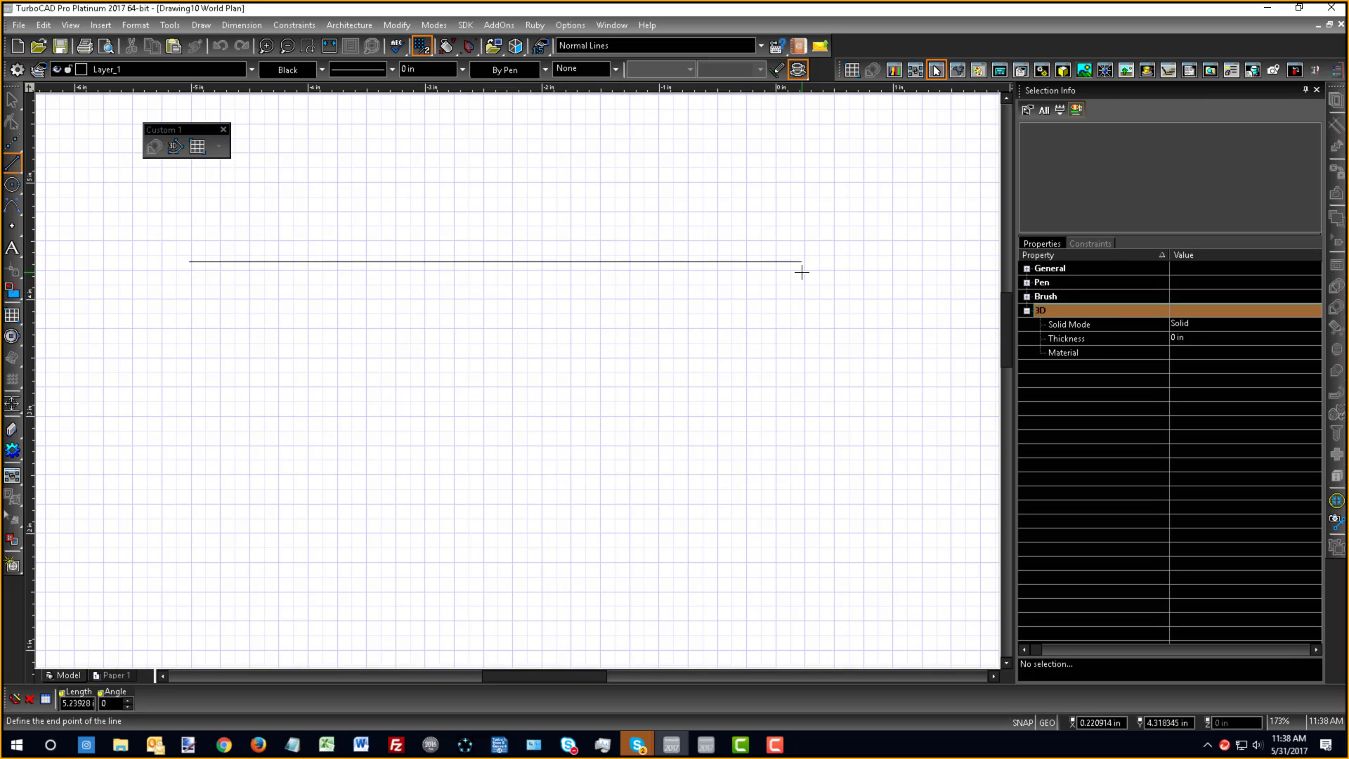
# - Start the center-and-point circle and turn off Always show Auxiliary lines in the Drawing Aids settings
pyautogui.moveTo(12, 190); pyautogui.dragTo(28, 195)
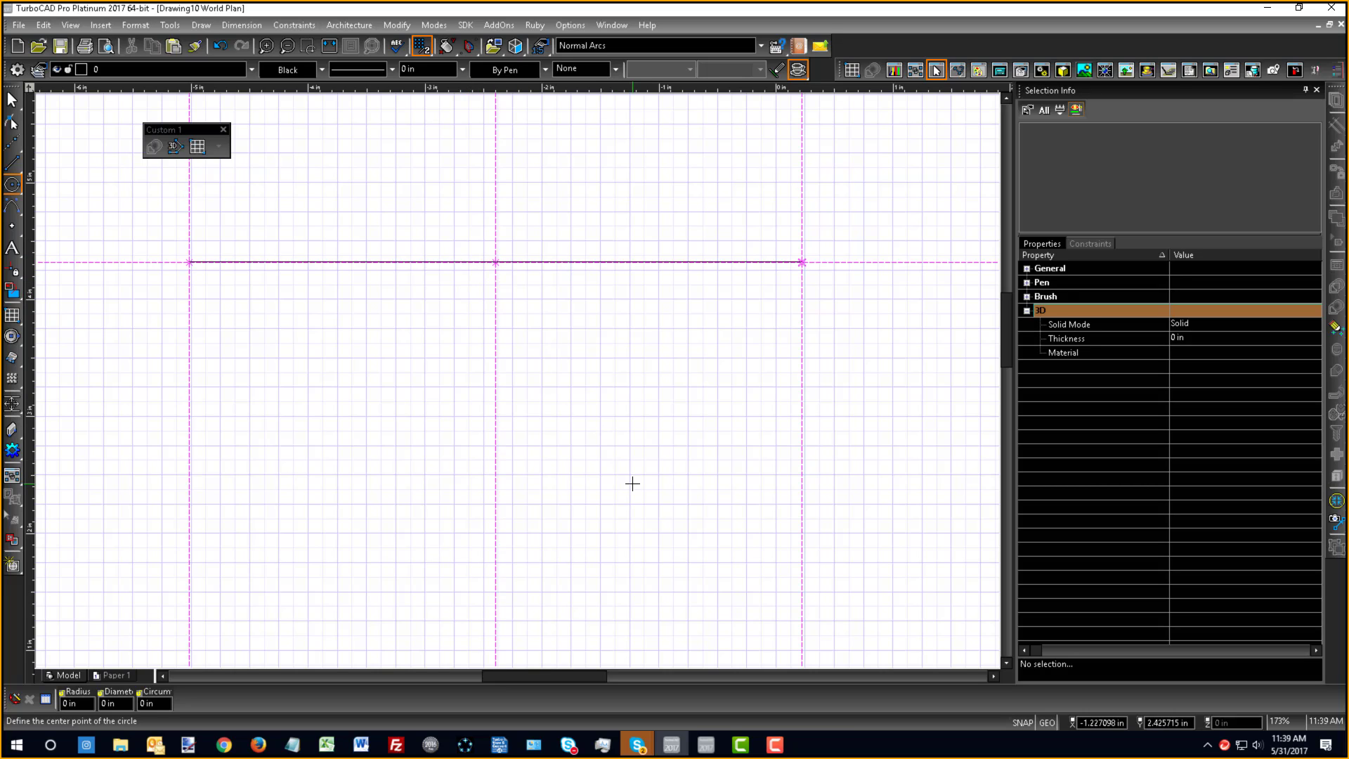
pyautogui.doubleClick(1022, 719)
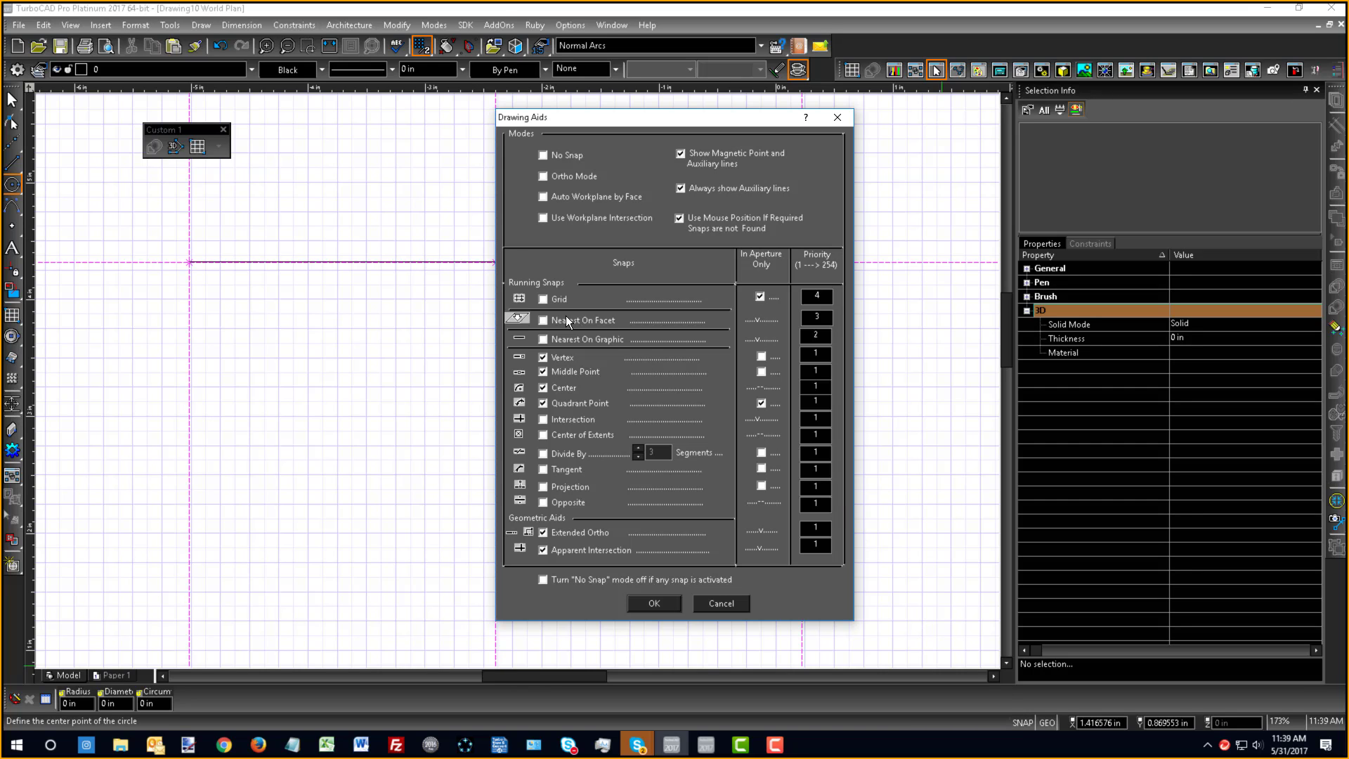
pyautogui.click(681, 188)
pyautogui.click(654, 603)
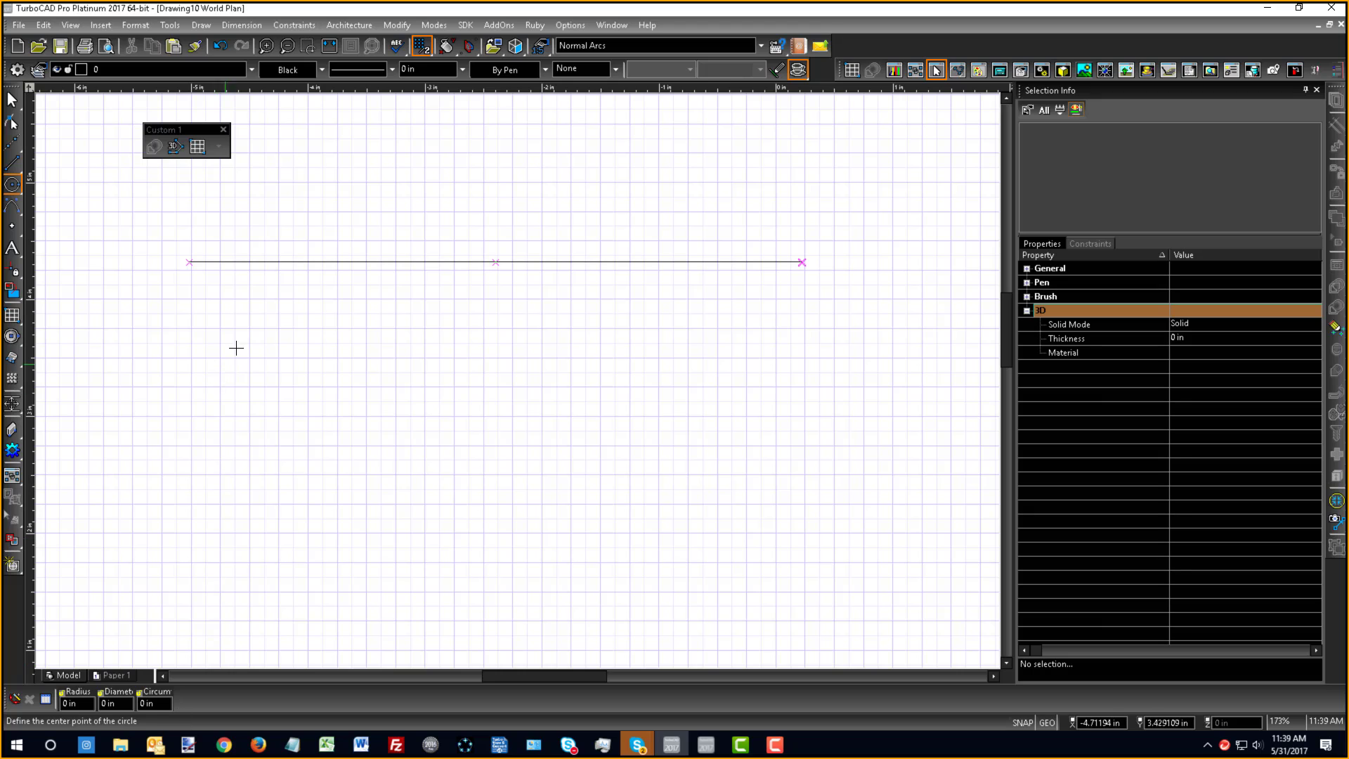
# - Draw a circle with a 0.5 in radius centered on the line's left endpoint
pyautogui.click(266, 259)
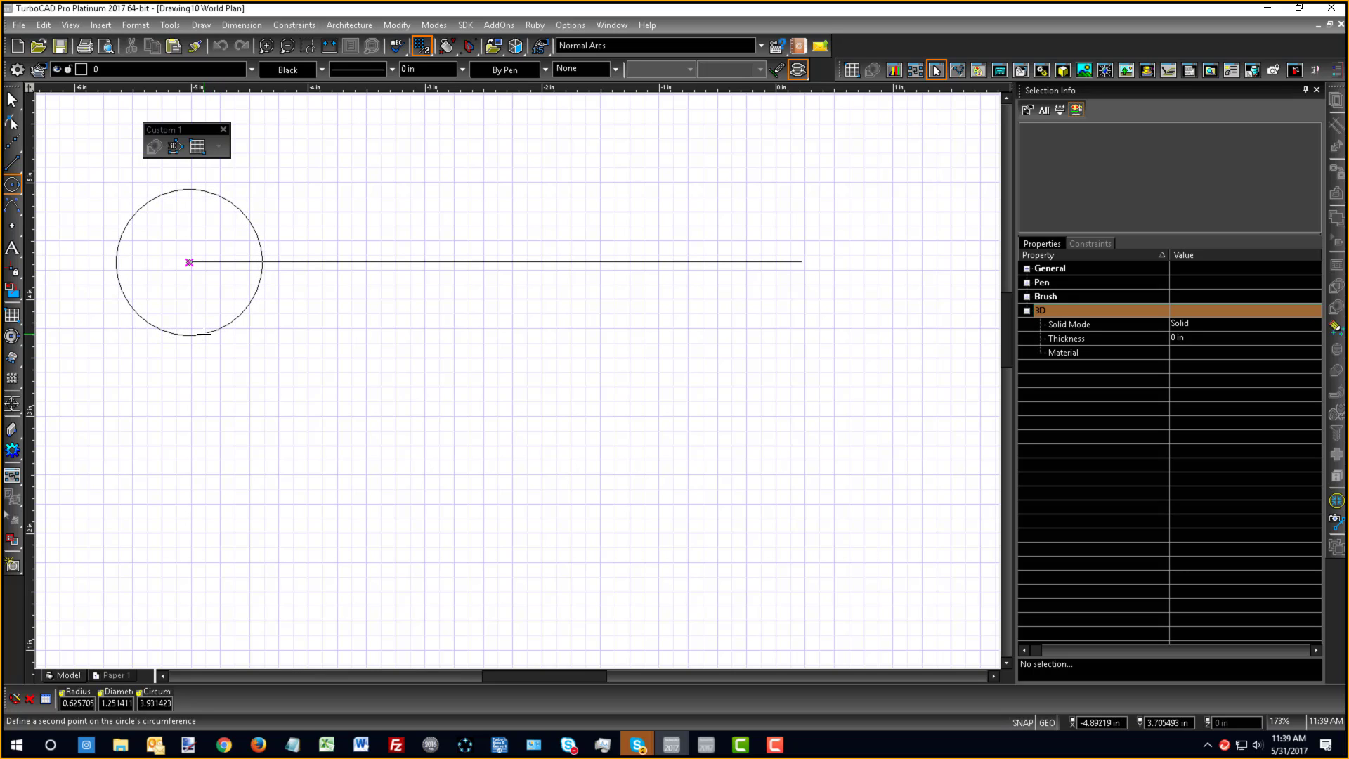
pyautogui.press('Tab')
pyautogui.write('5')
pyautogui.press('BackSpace')
pyautogui.write('.5')
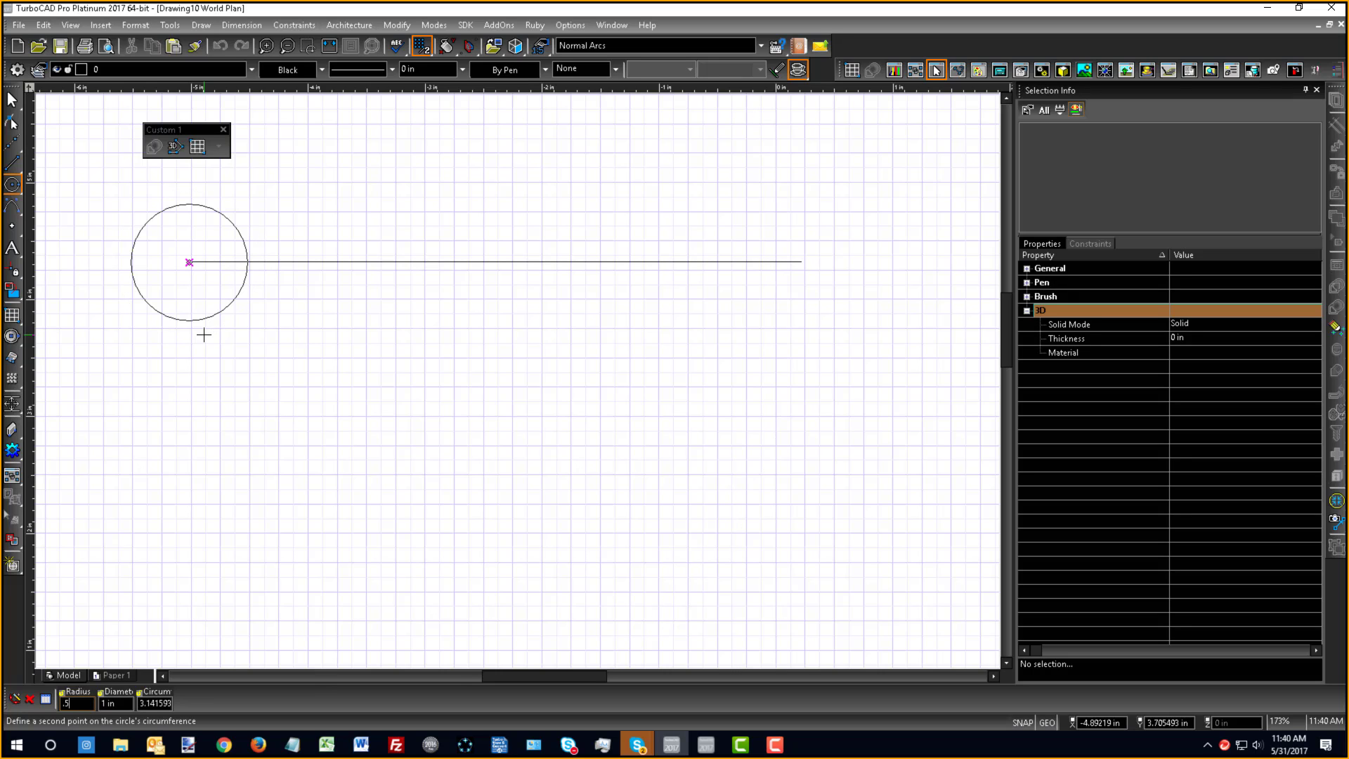
pyautogui.press('Return')
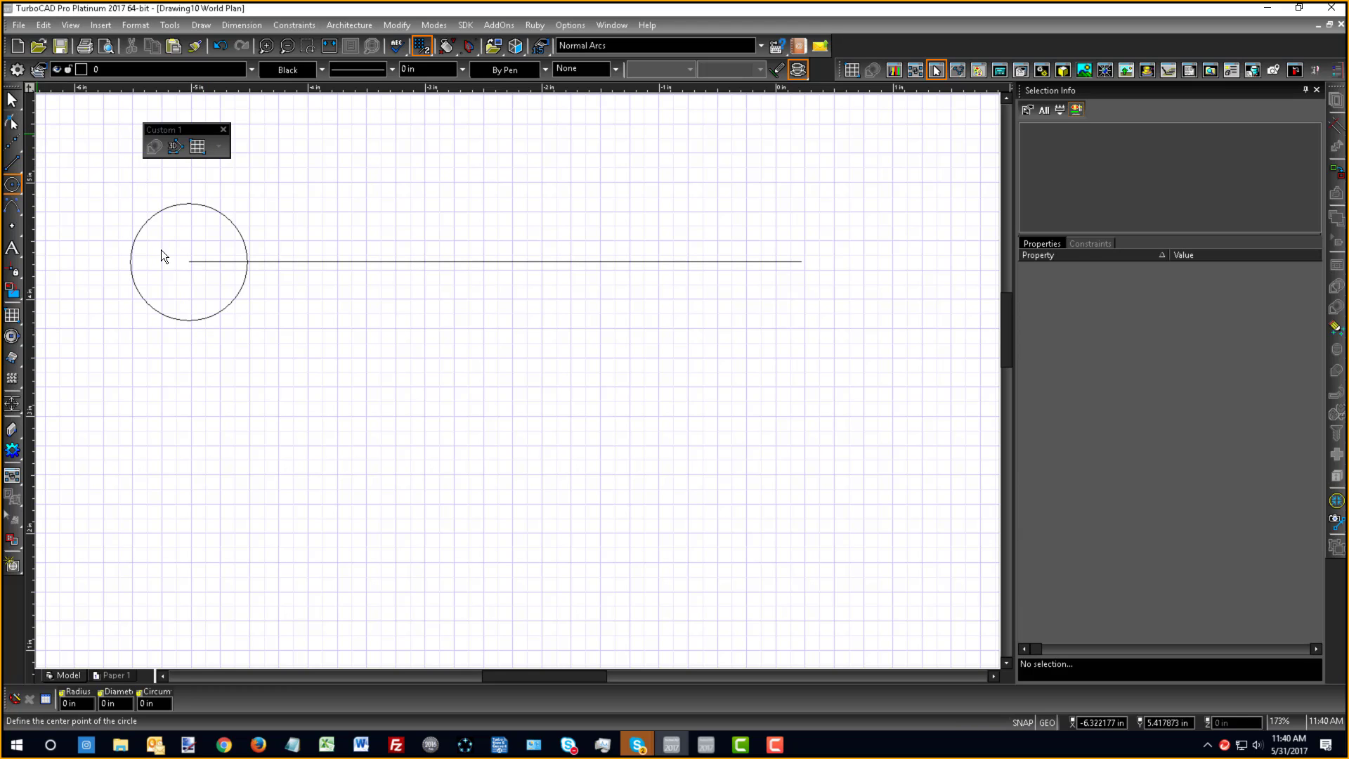
# - Select the line and the circle in turn to examine their properties, and clear the selection
pyautogui.press('Escape')
pyautogui.scroll(2, 196, 252)
pyautogui.click(664, 389)
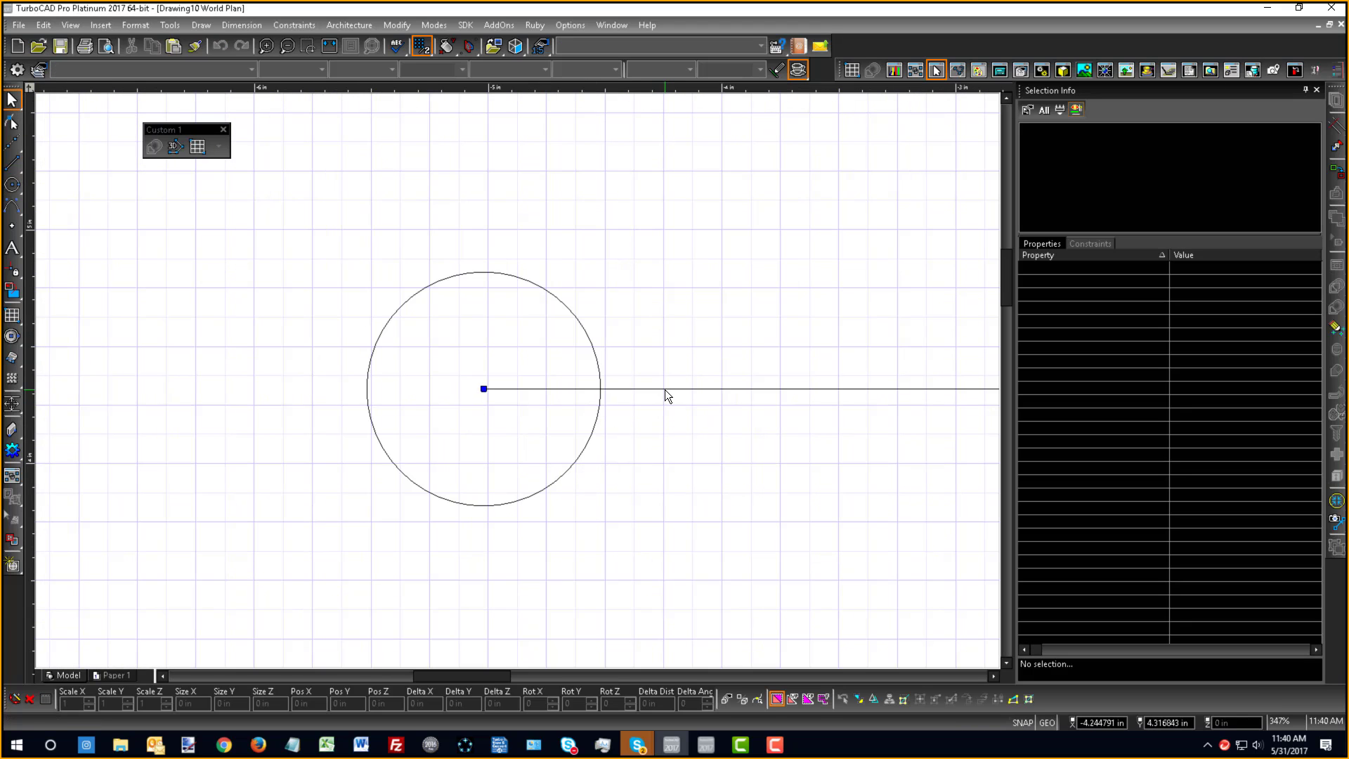
pyautogui.scroll(2, 543, 398)
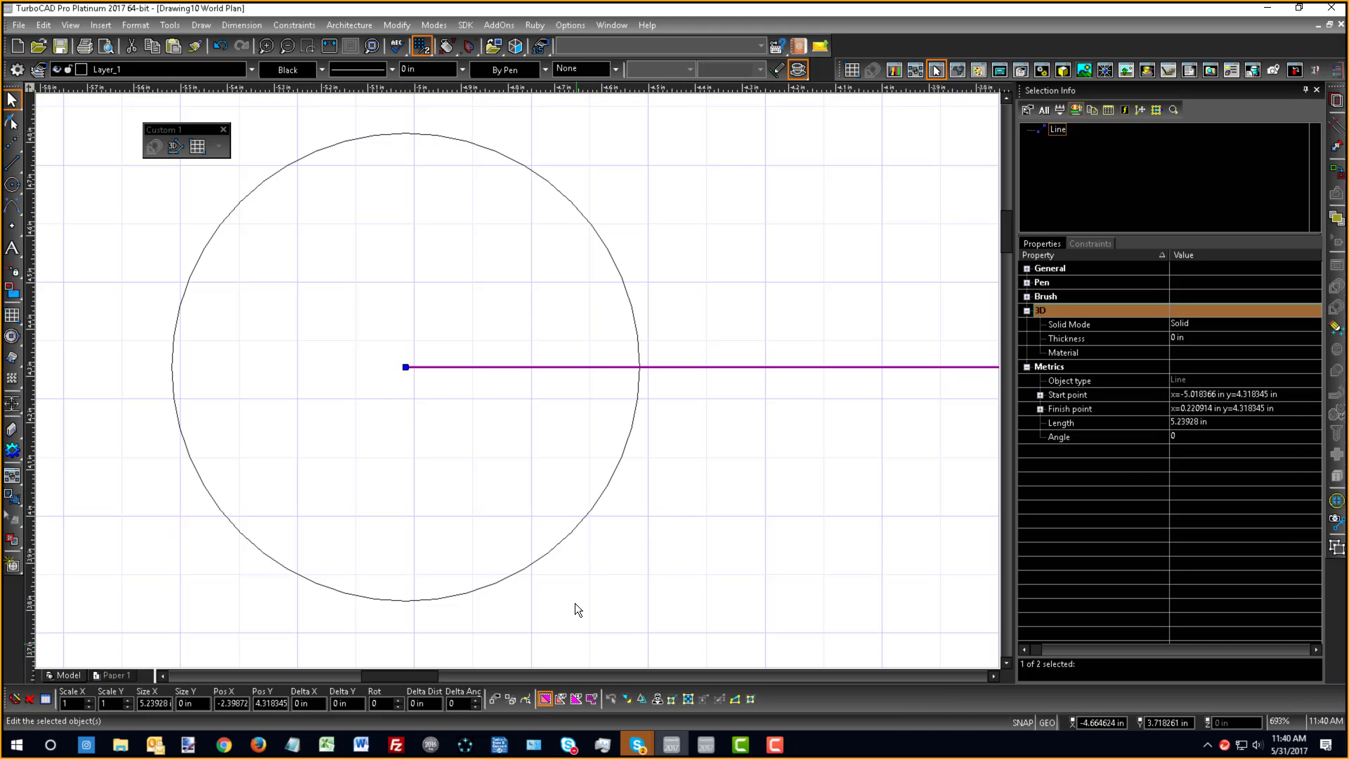
pyautogui.click(521, 573)
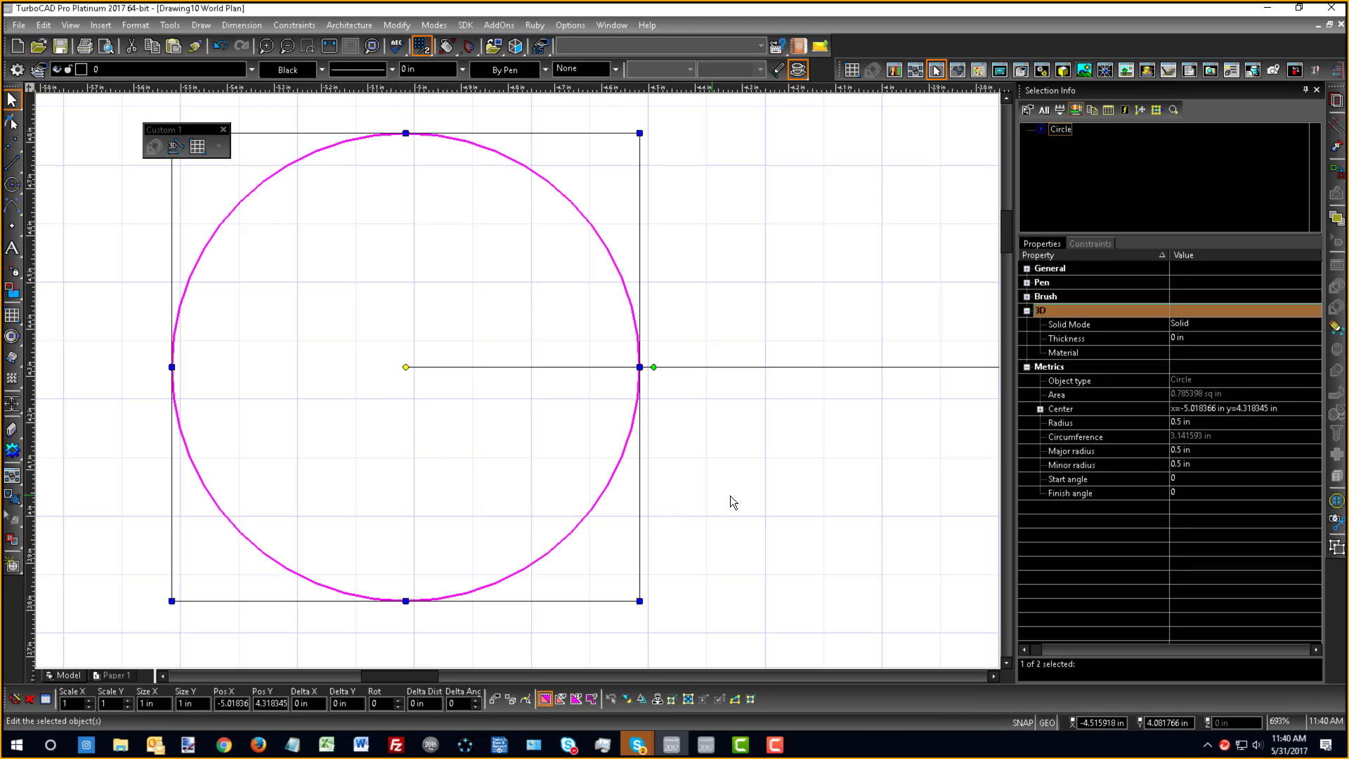
pyautogui.click(731, 496)
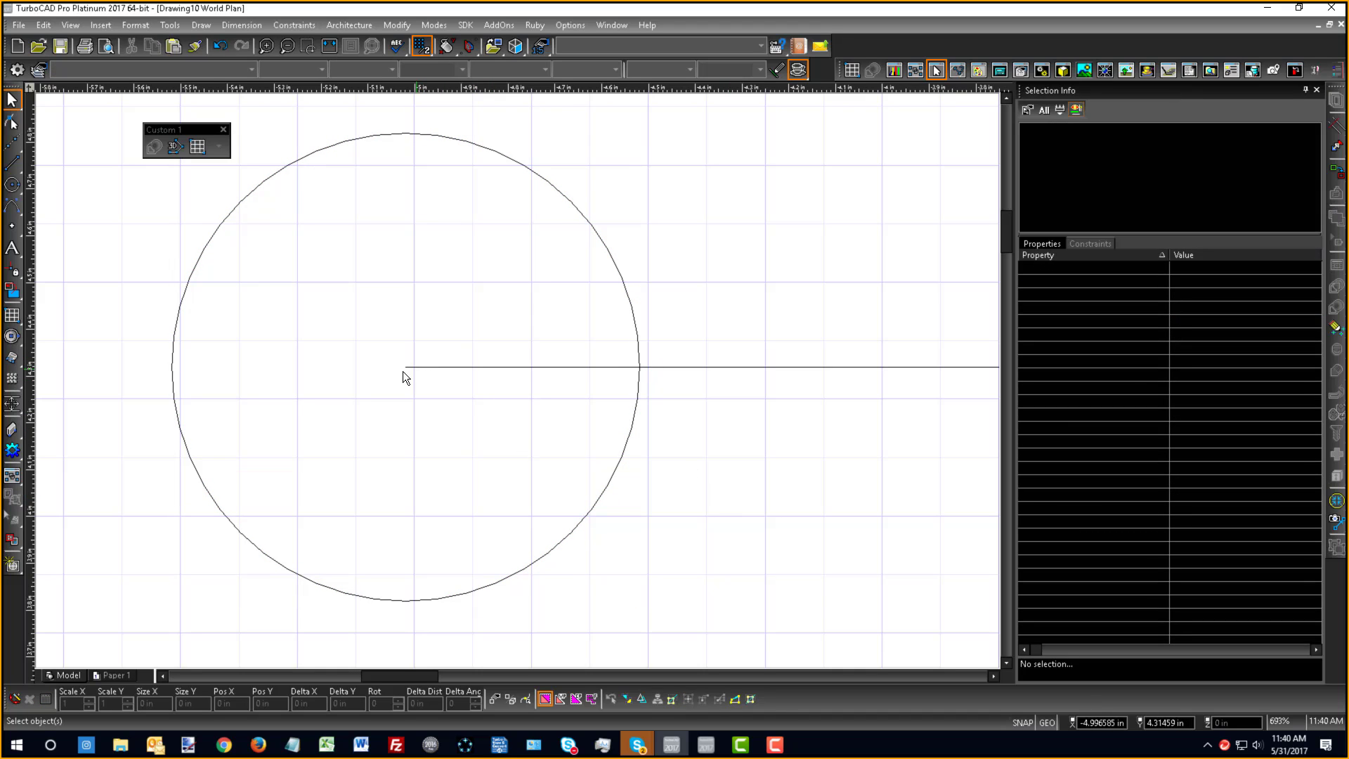
# - Move the circle by its reference point down and away from the line, and snap its center back onto the line's left endpoint
pyautogui.click(538, 562)
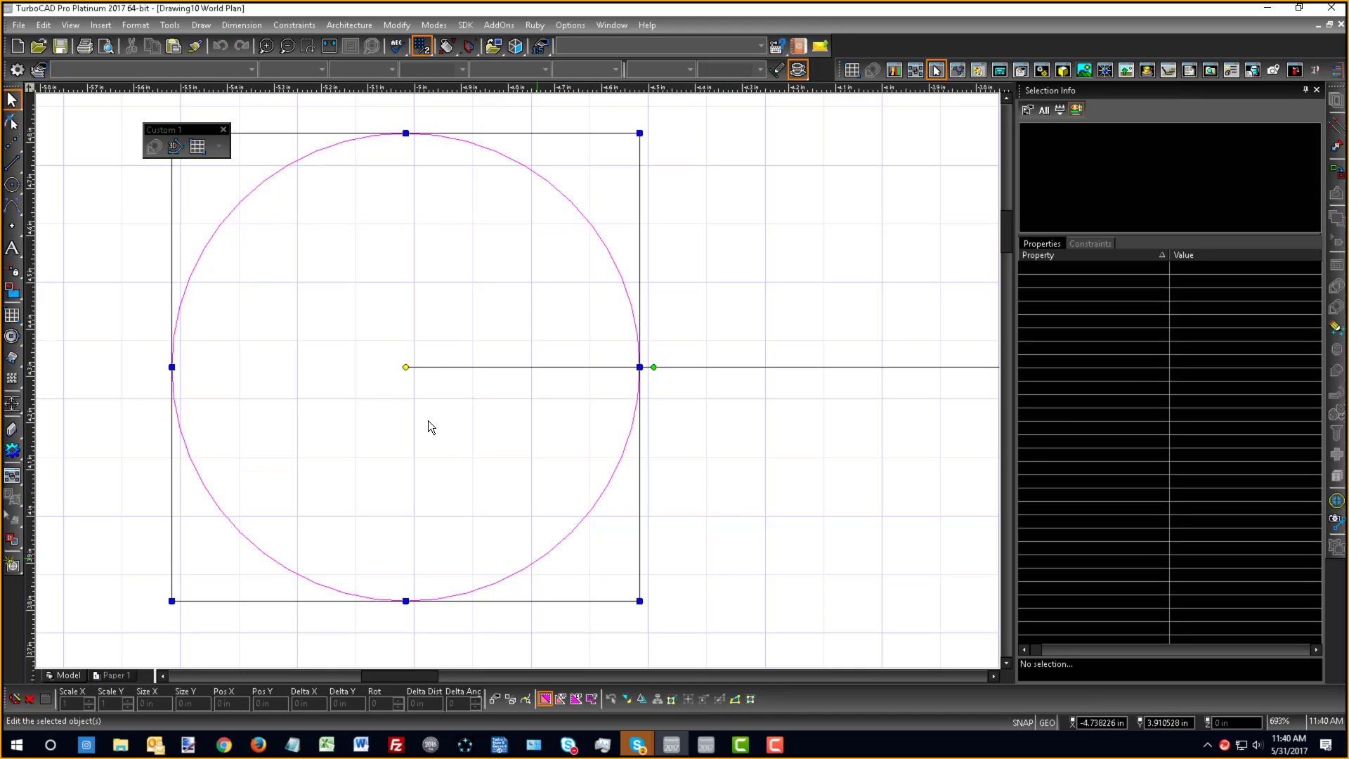
pyautogui.moveTo(404, 367); pyautogui.dragTo(631, 595)
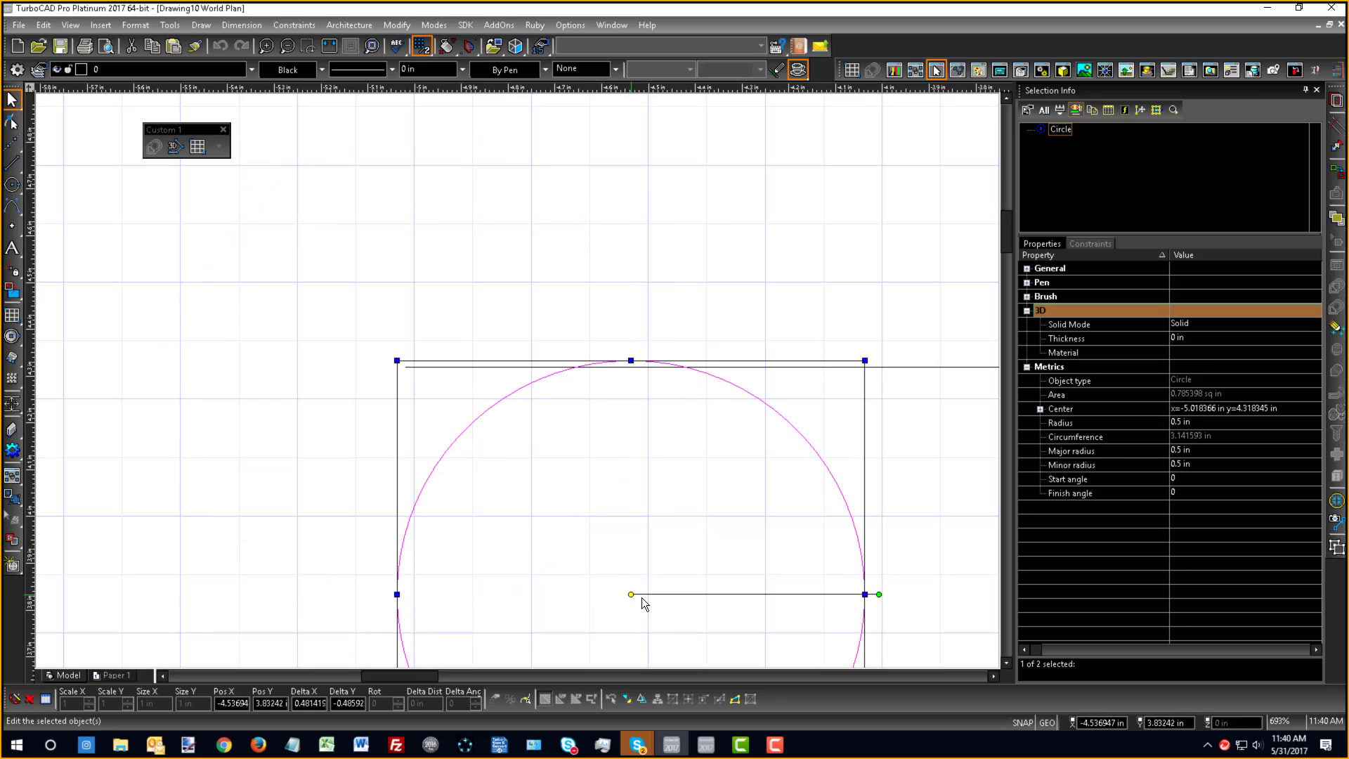
pyautogui.moveTo(550, 378); pyautogui.dragTo(405, 366)
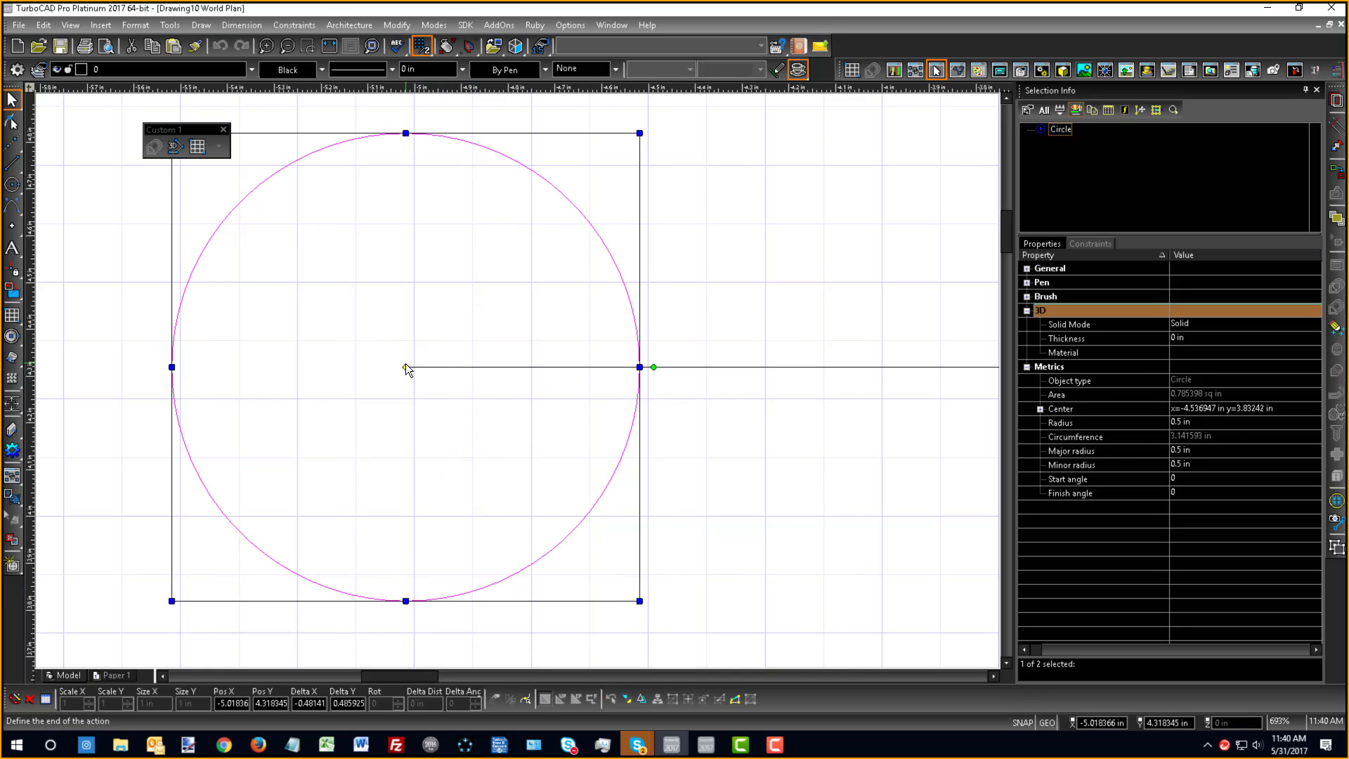
# - Draw a circle of about 0.72 in radius freehand just off the line's right endpoint, without snapping its center to the line
pyautogui.click(731, 530)
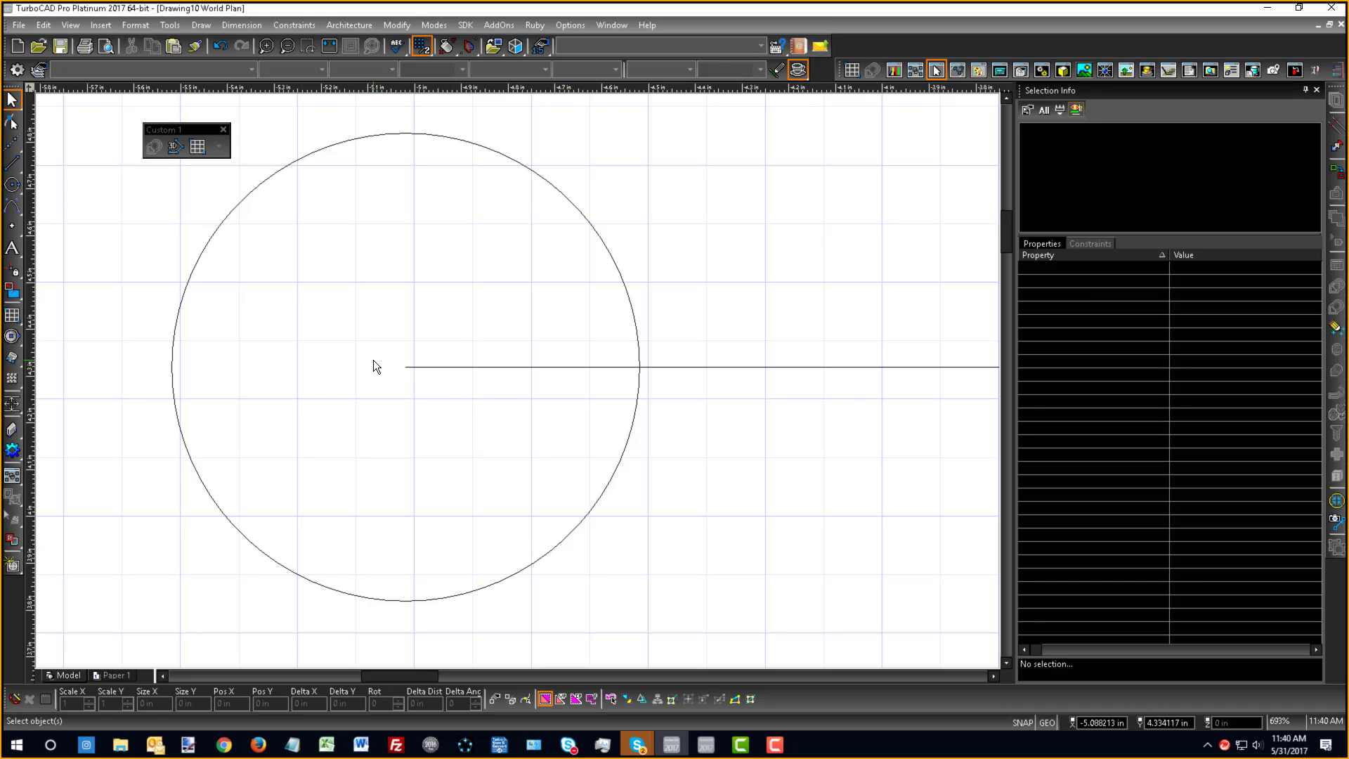
pyautogui.scroll(-5, 491, 358)
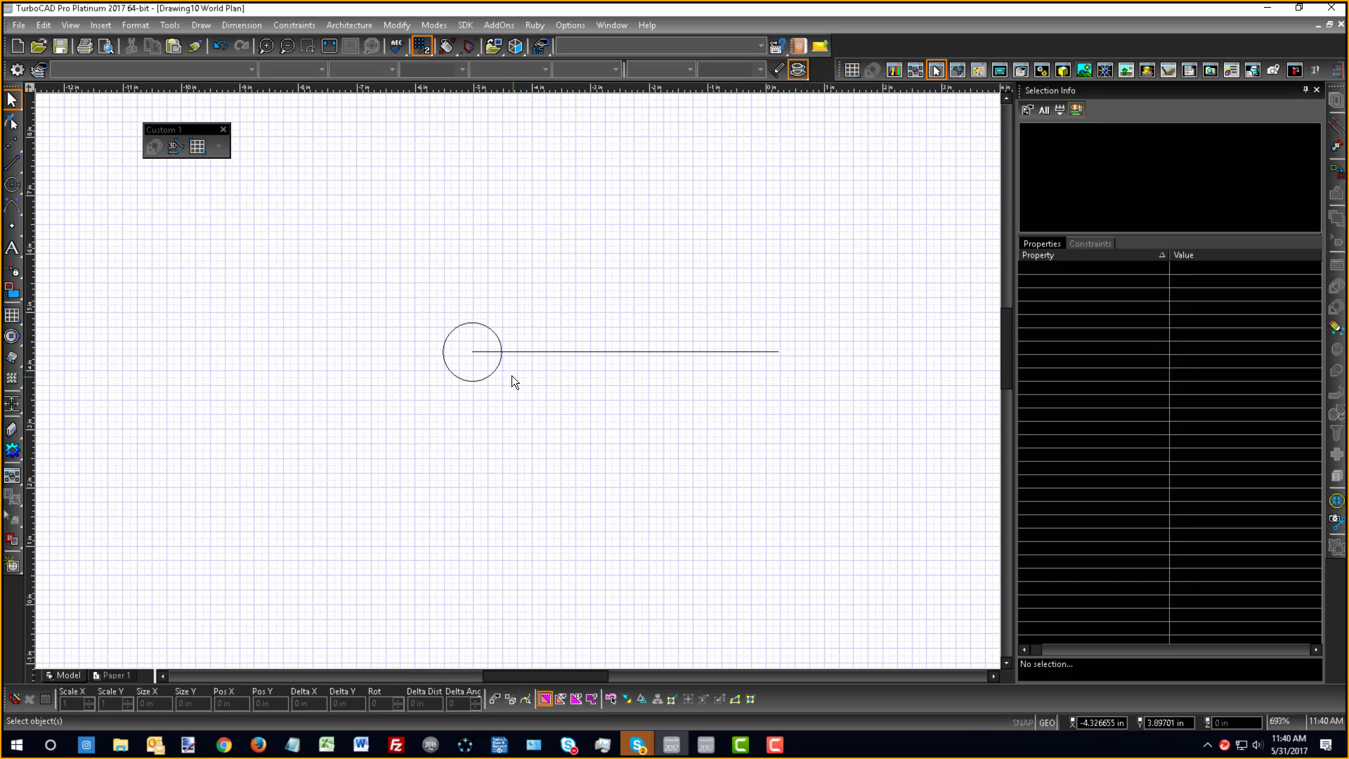
pyautogui.click(475, 360)
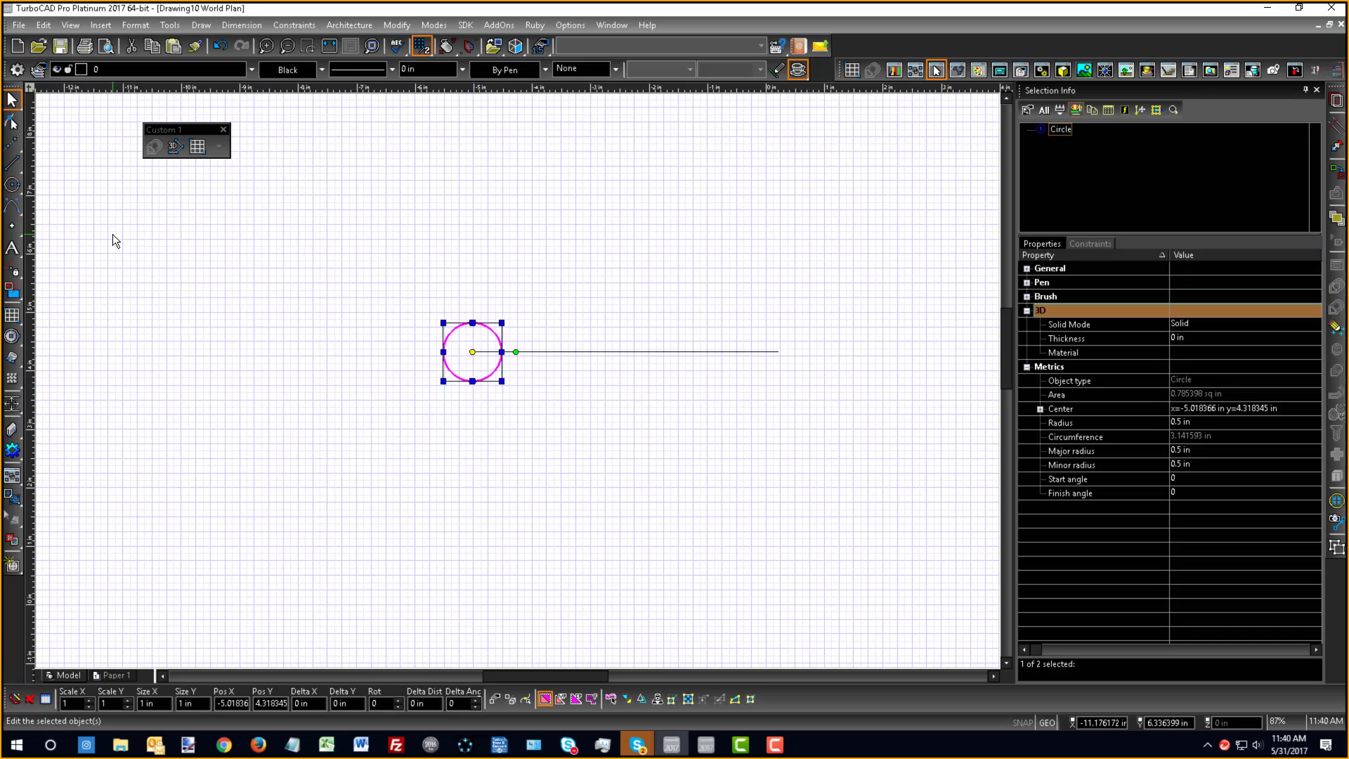
pyautogui.click(112, 234)
pyautogui.press('c')
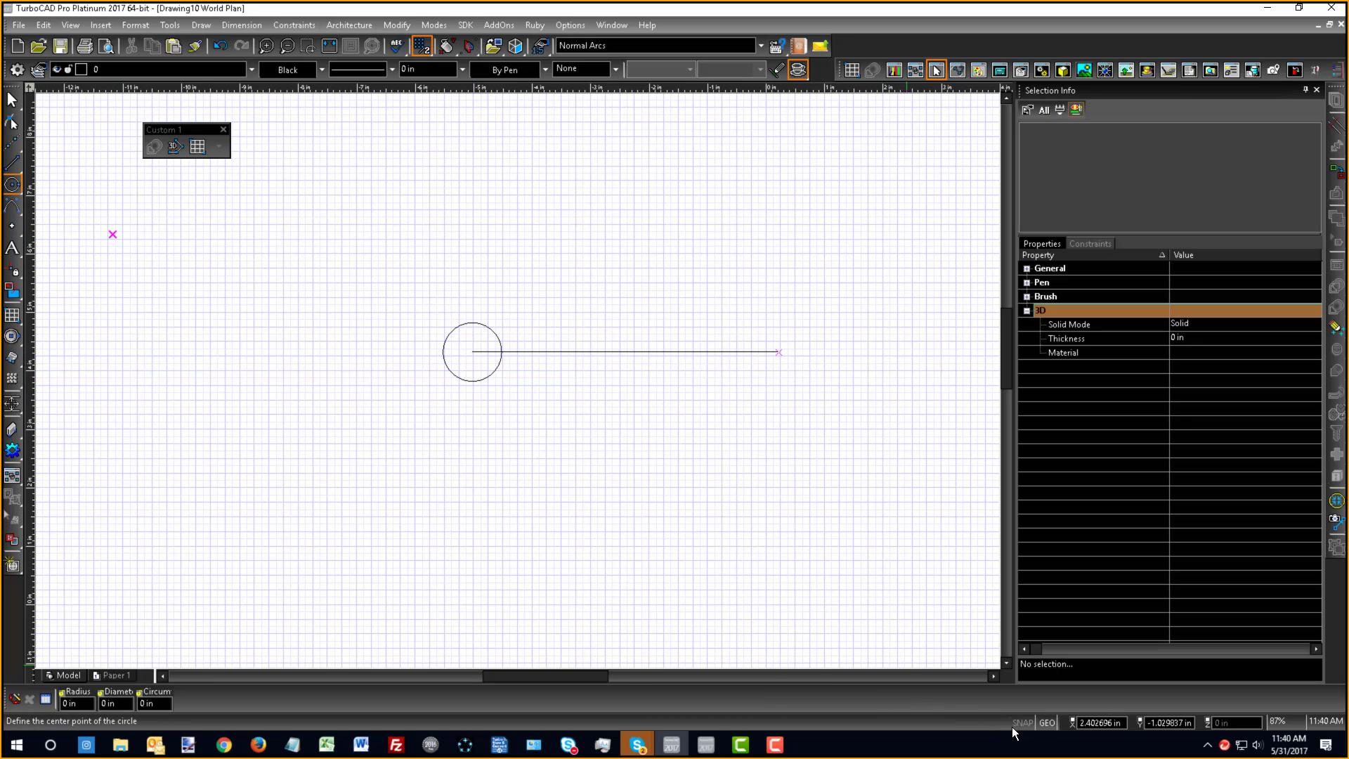
pyautogui.click(1045, 722)
pyautogui.scroll(5, 779, 352)
pyautogui.scroll(-5, 496, 406)
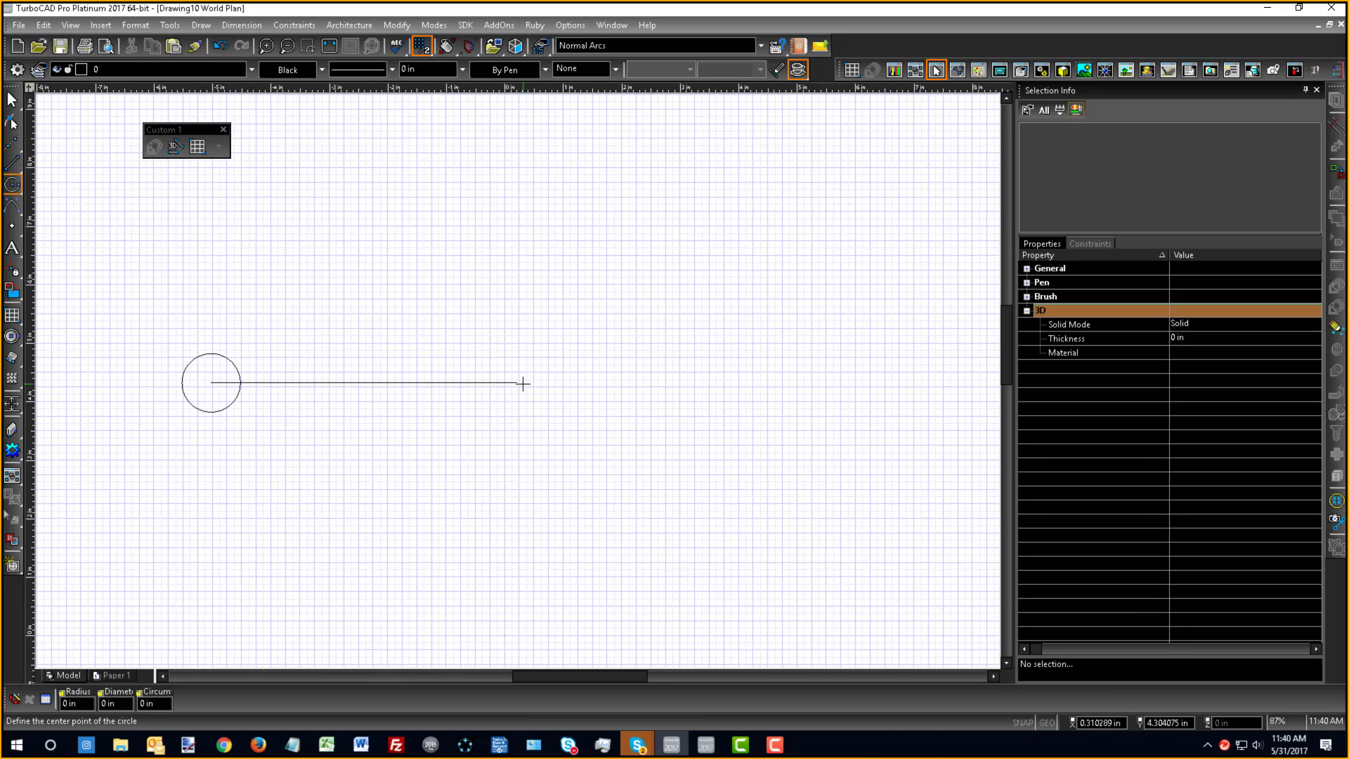
pyautogui.click(520, 382)
pyautogui.click(530, 424)
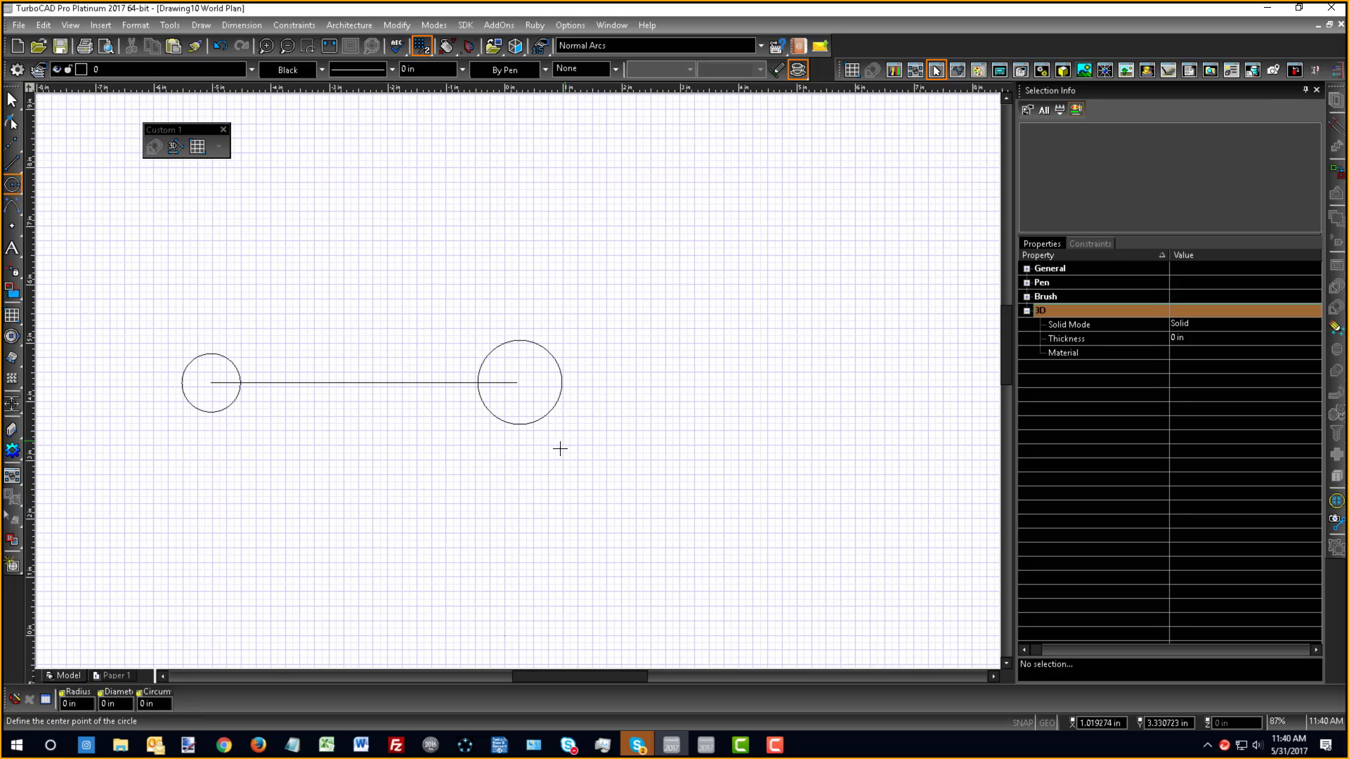
# - Select the new circle and move it by its reference point so its center snaps onto the line's right endpoint
pyautogui.rightClick(568, 385)
pyautogui.press('Escape')
pyautogui.scroll(5, 551, 410)
pyautogui.scroll(-3, 522, 409)
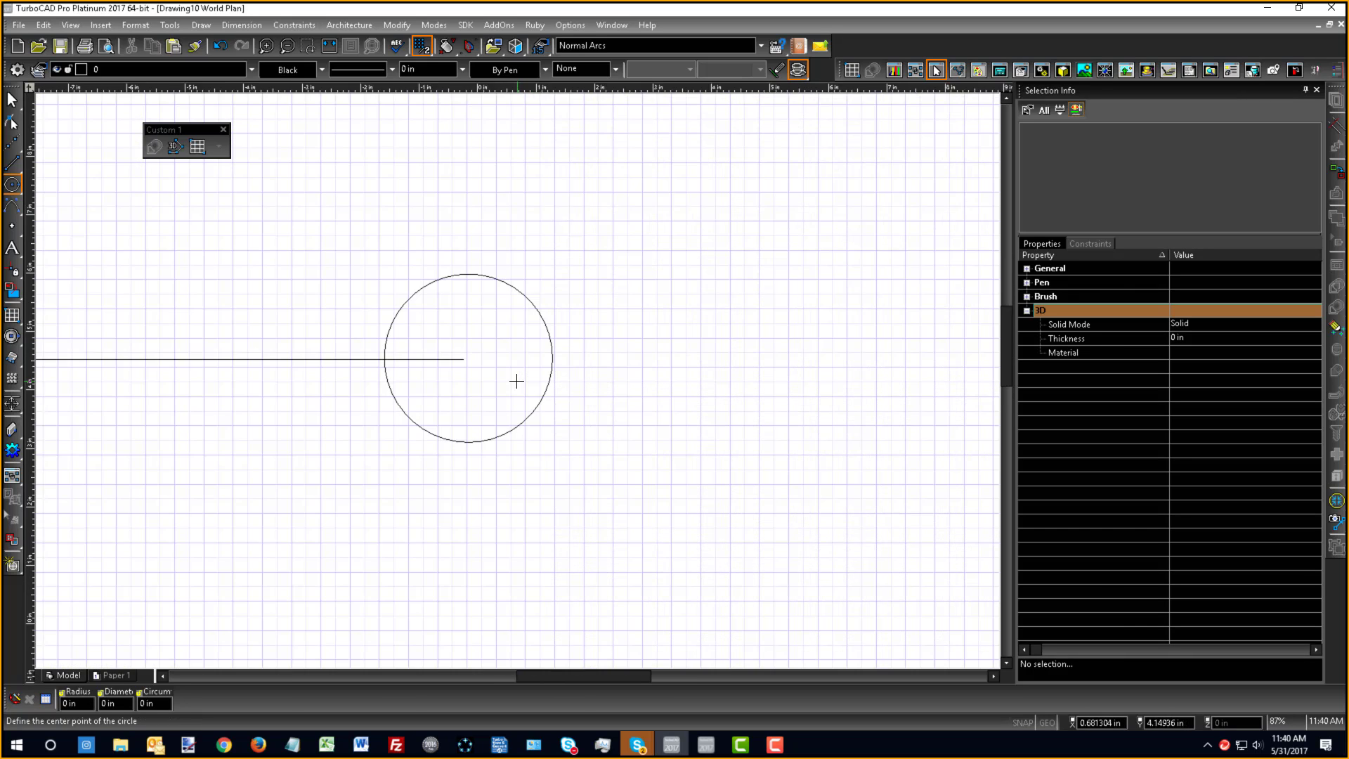
pyautogui.rightClick(518, 381)
pyautogui.click(521, 327)
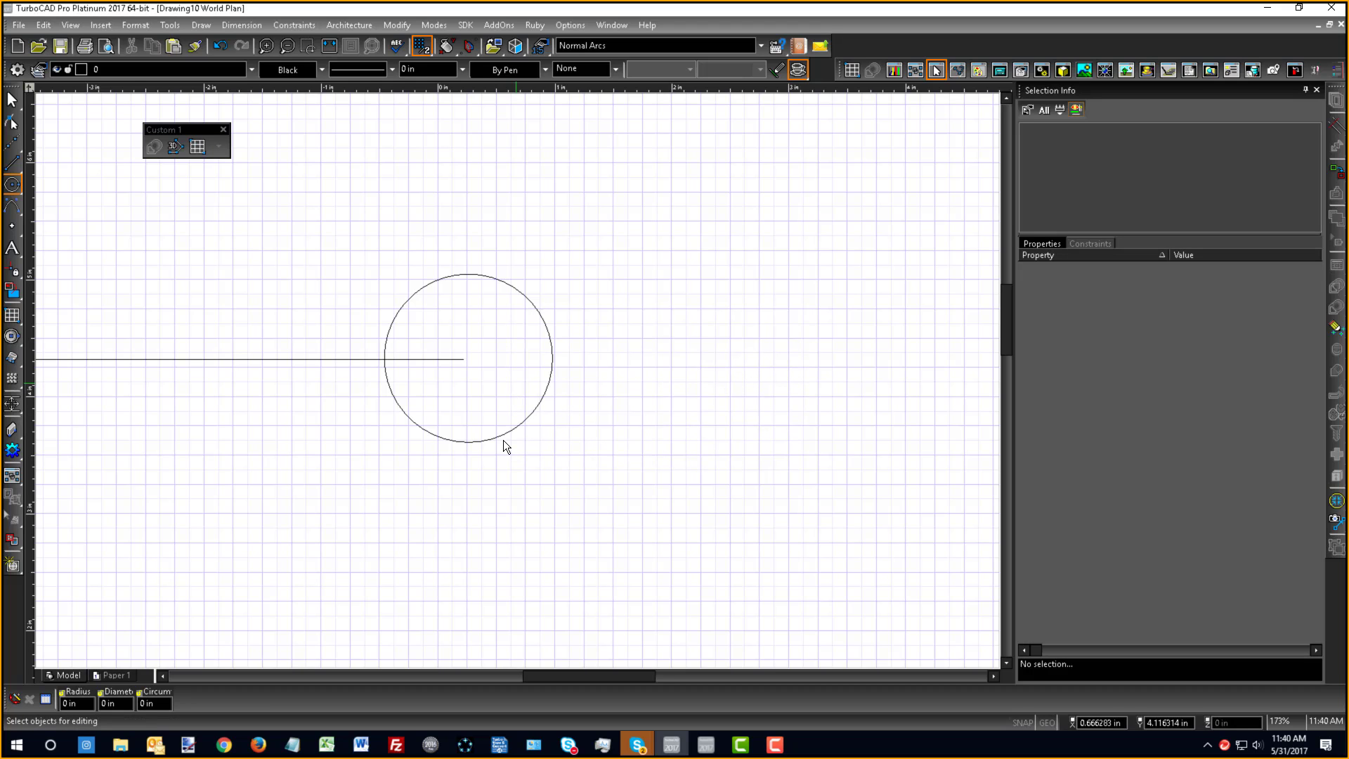
pyautogui.click(503, 440)
pyautogui.scroll(4, 506, 380)
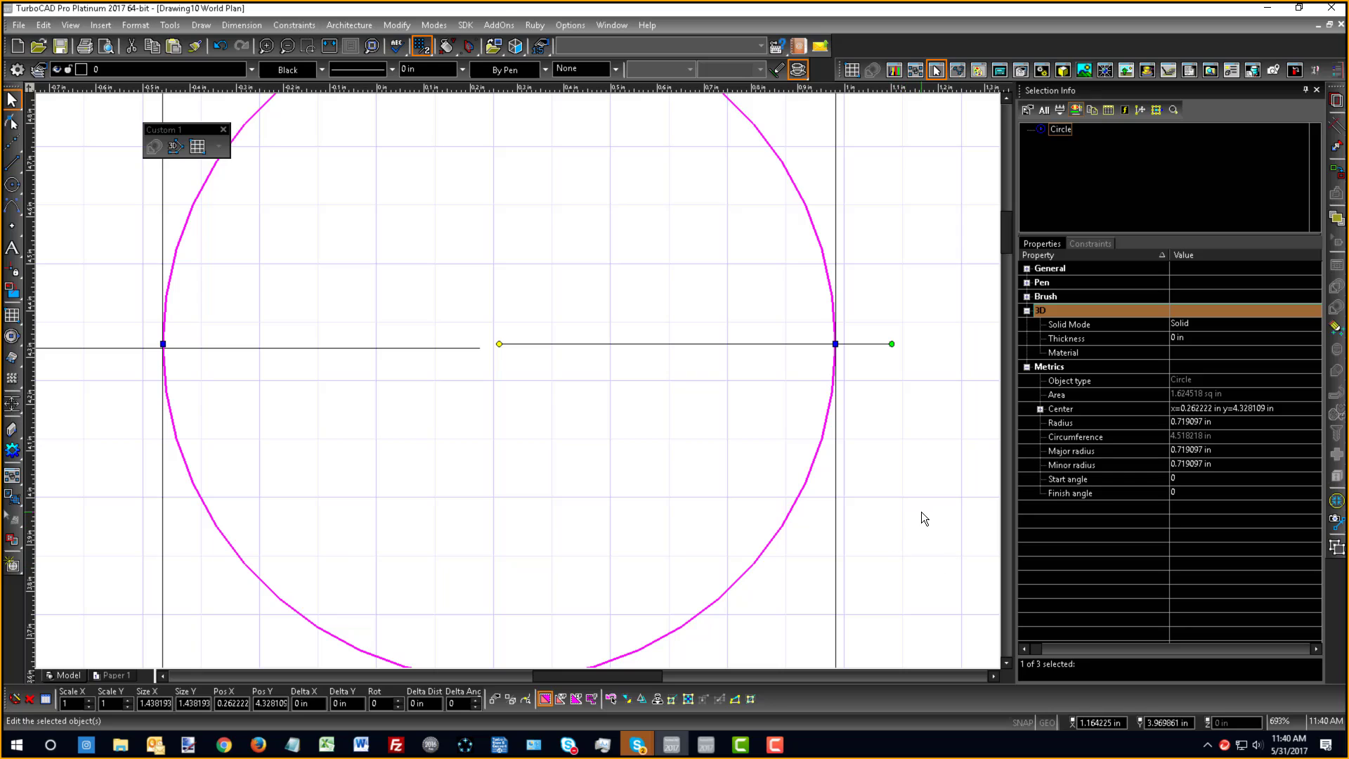
pyautogui.click(1019, 722)
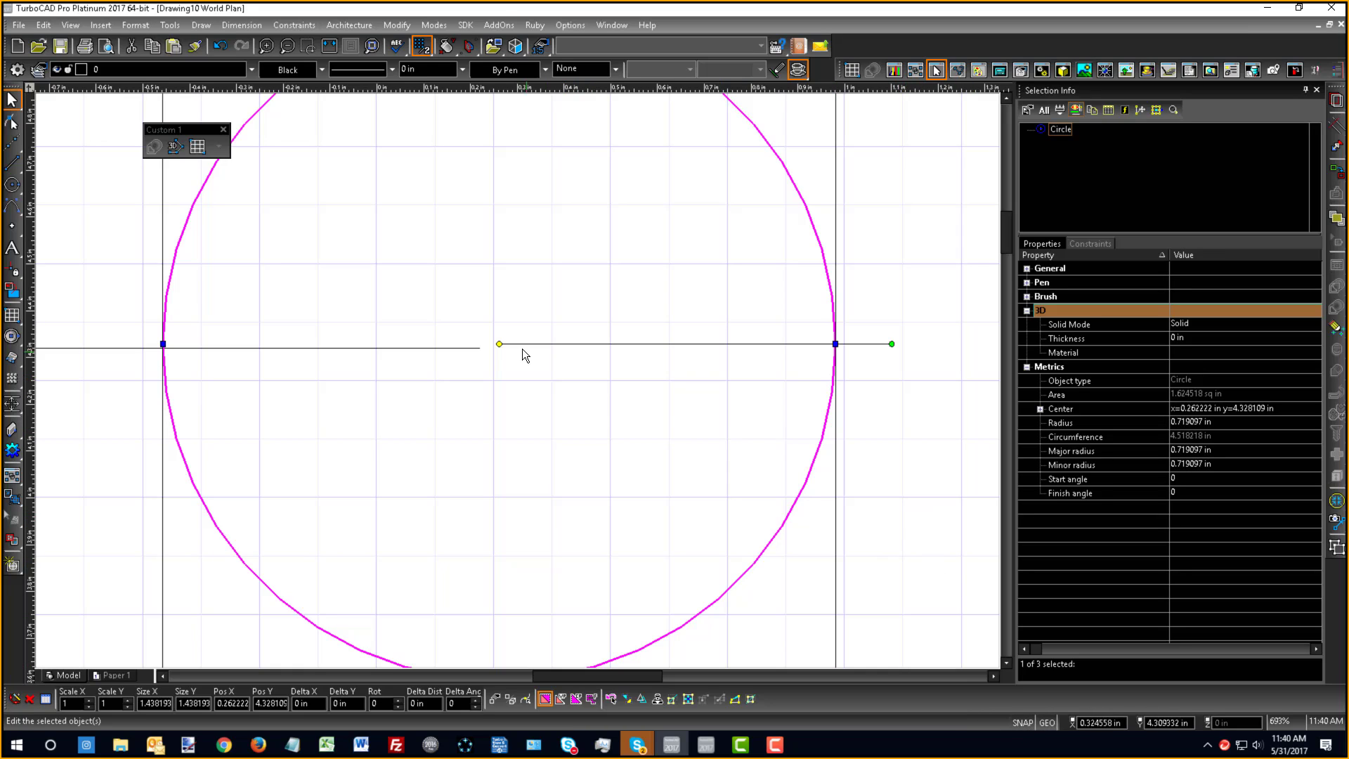
pyautogui.moveTo(498, 344)
pyautogui.mouseDown()
pyautogui.moveTo(340, 361)
pyautogui.moveTo(466, 344)
pyautogui.moveTo(478, 355)
pyautogui.mouseUp()
pyautogui.scroll(-2, 547, 401)
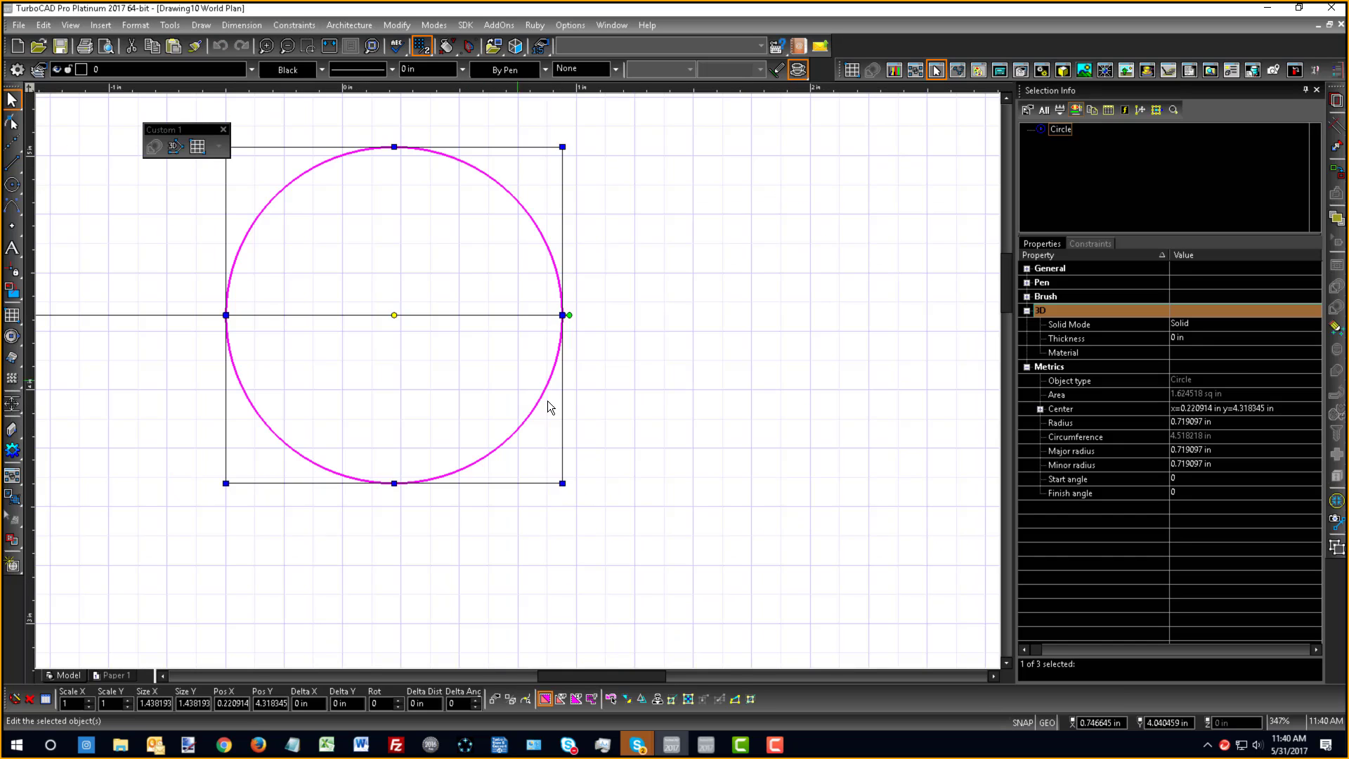
pyautogui.click(673, 447)
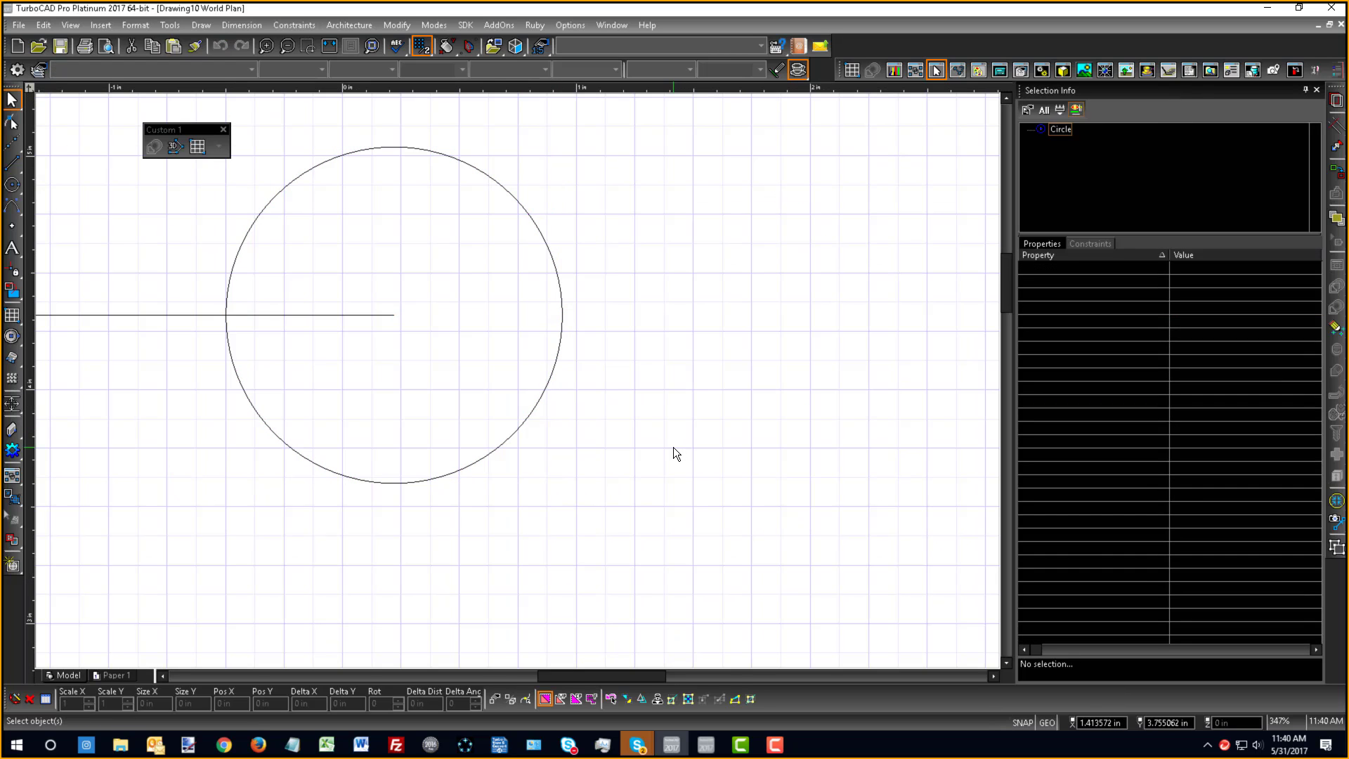
# - Move the larger circle by its reference point off the line's endpoint to center x=0.75 in, y=4.25 in, and clear the selection
pyautogui.click(456, 470)
pyautogui.moveTo(394, 315); pyautogui.dragTo(518, 331)
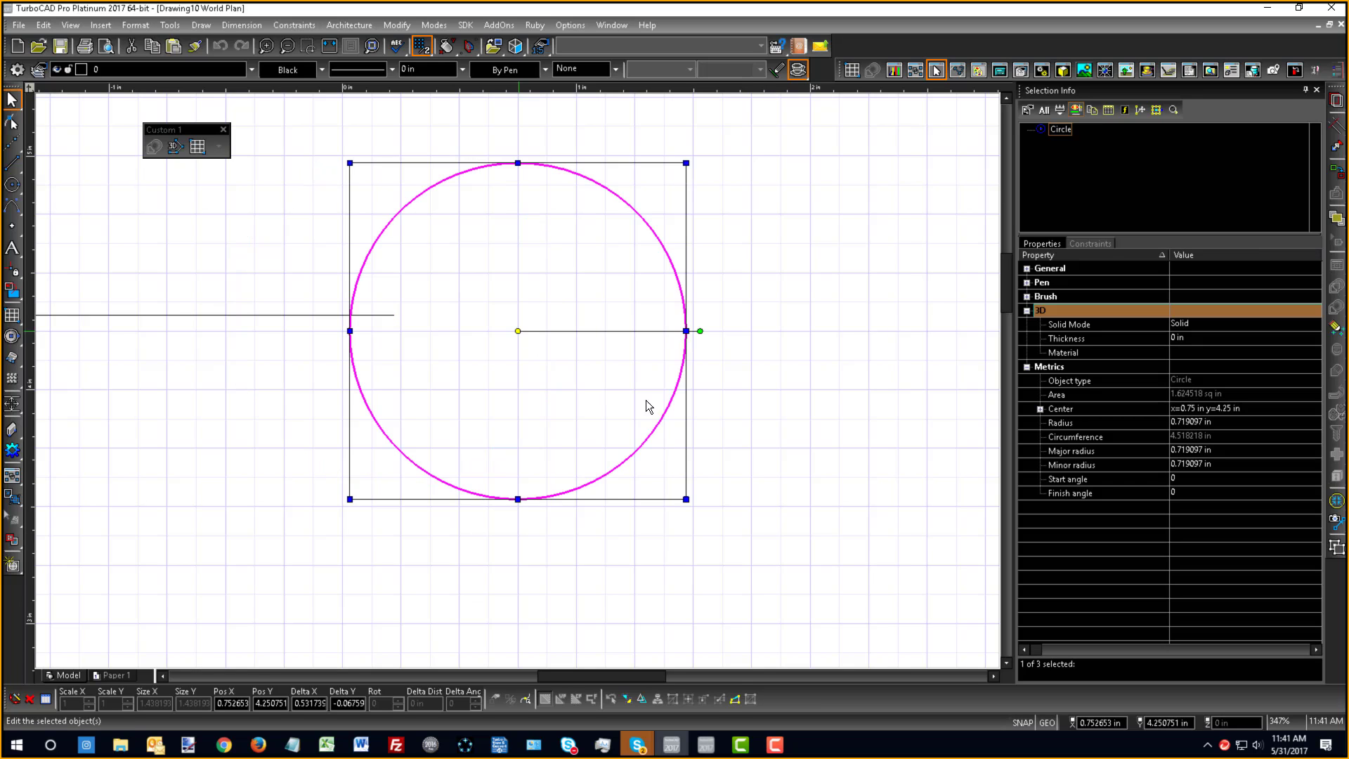
pyautogui.scroll(-4, 515, 389)
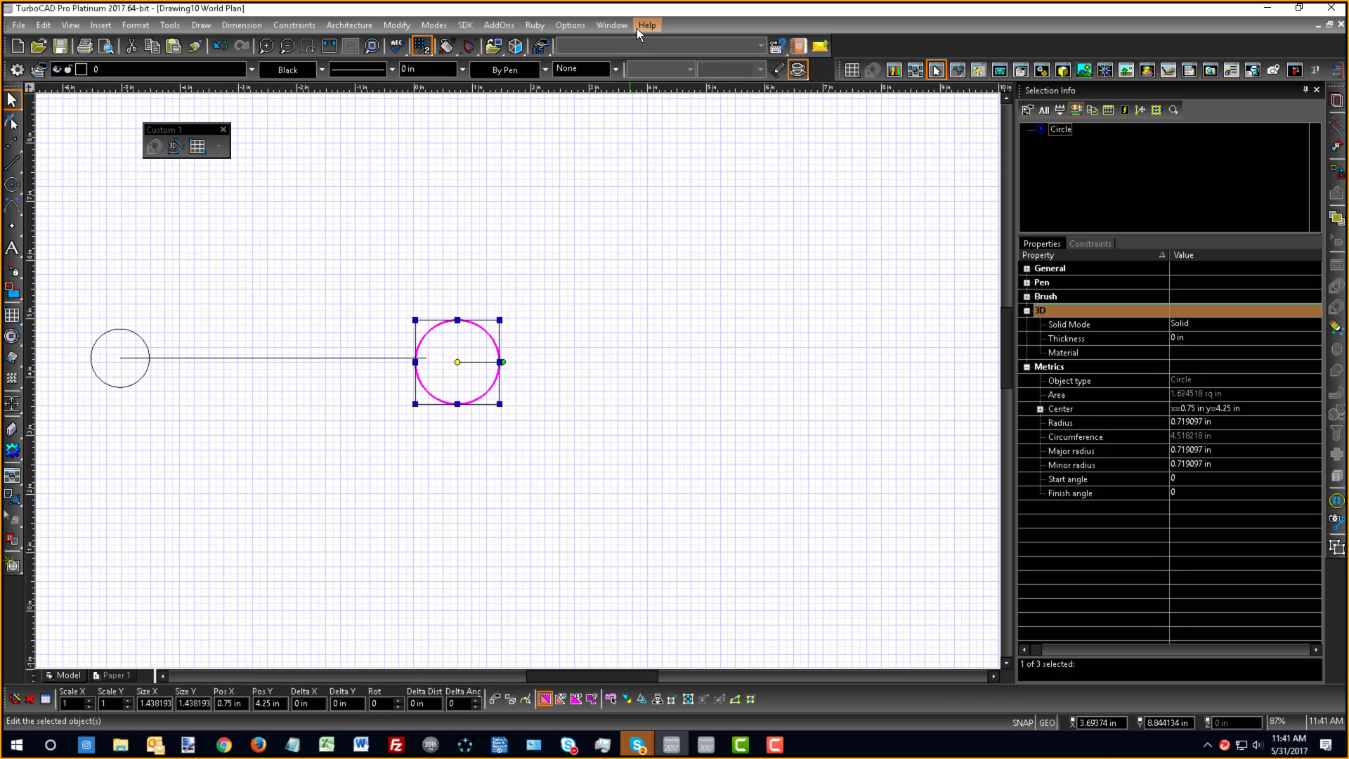
pyautogui.click(583, 454)
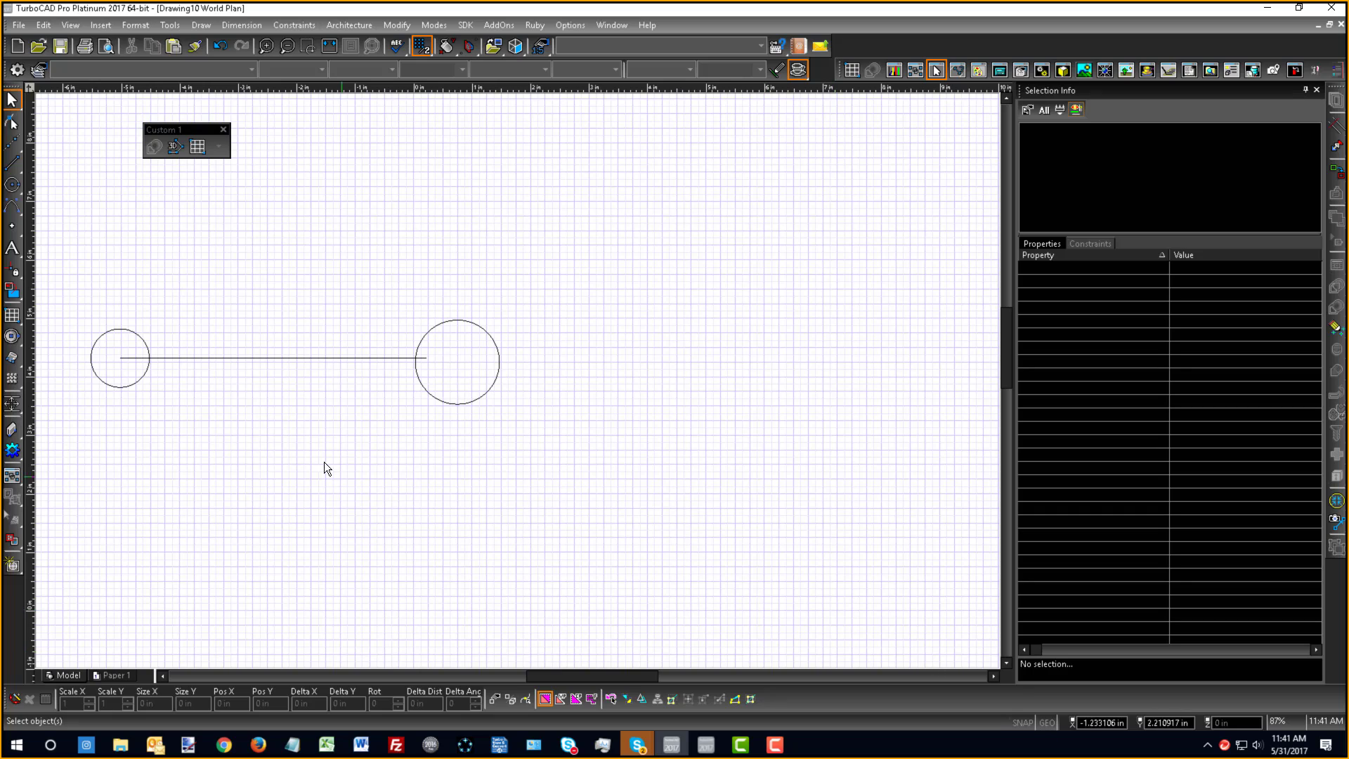
# - Draw three lines outward from the larger circle's center: one horizontal to the right, one to the upper right and one to the upper left
pyautogui.click(14, 171)
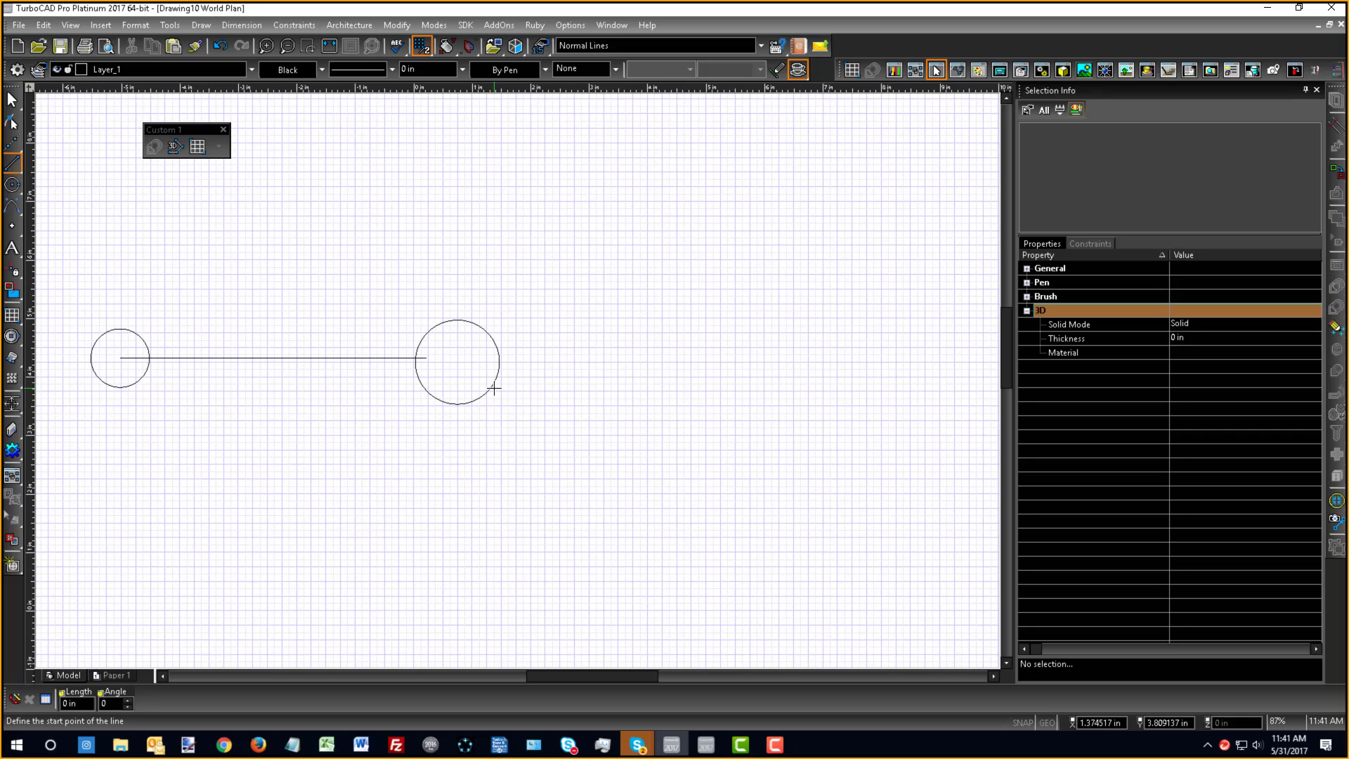
pyautogui.click(493, 385)
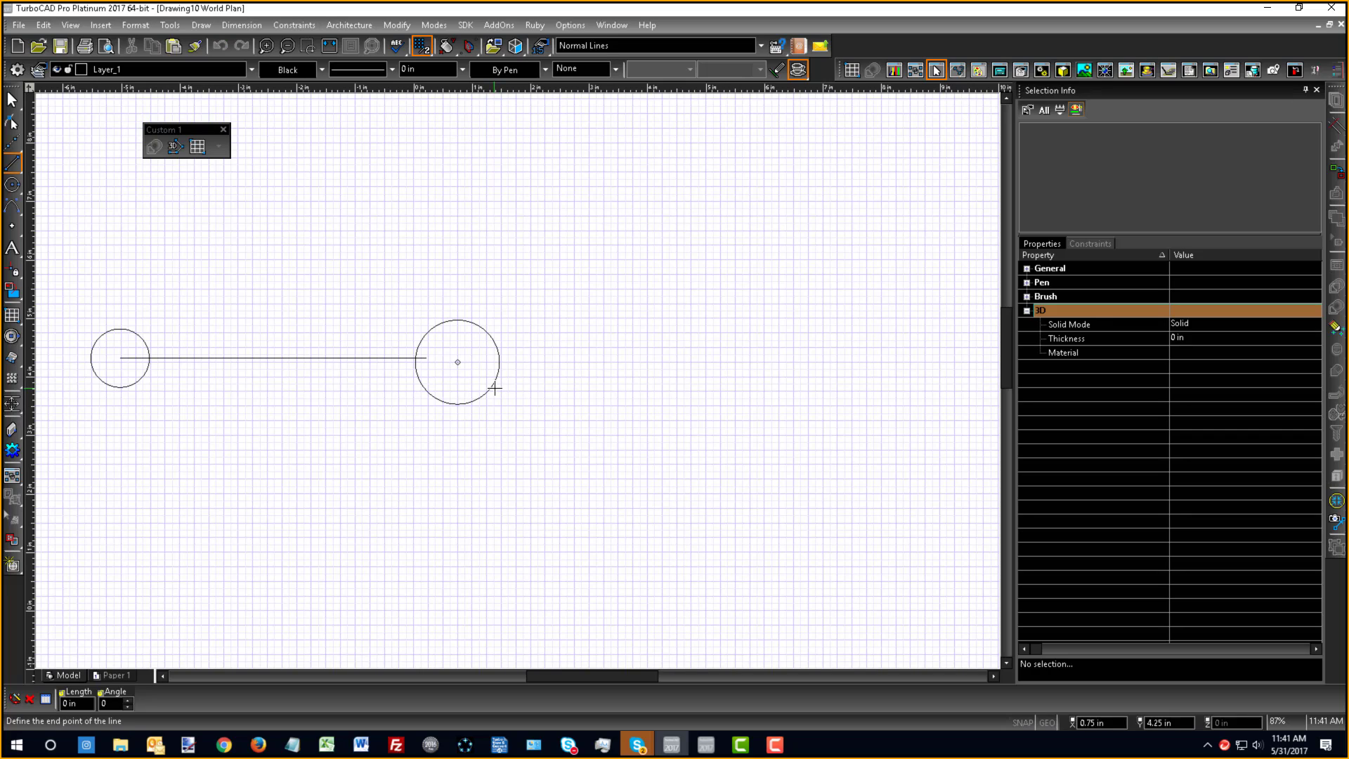
pyautogui.click(606, 370)
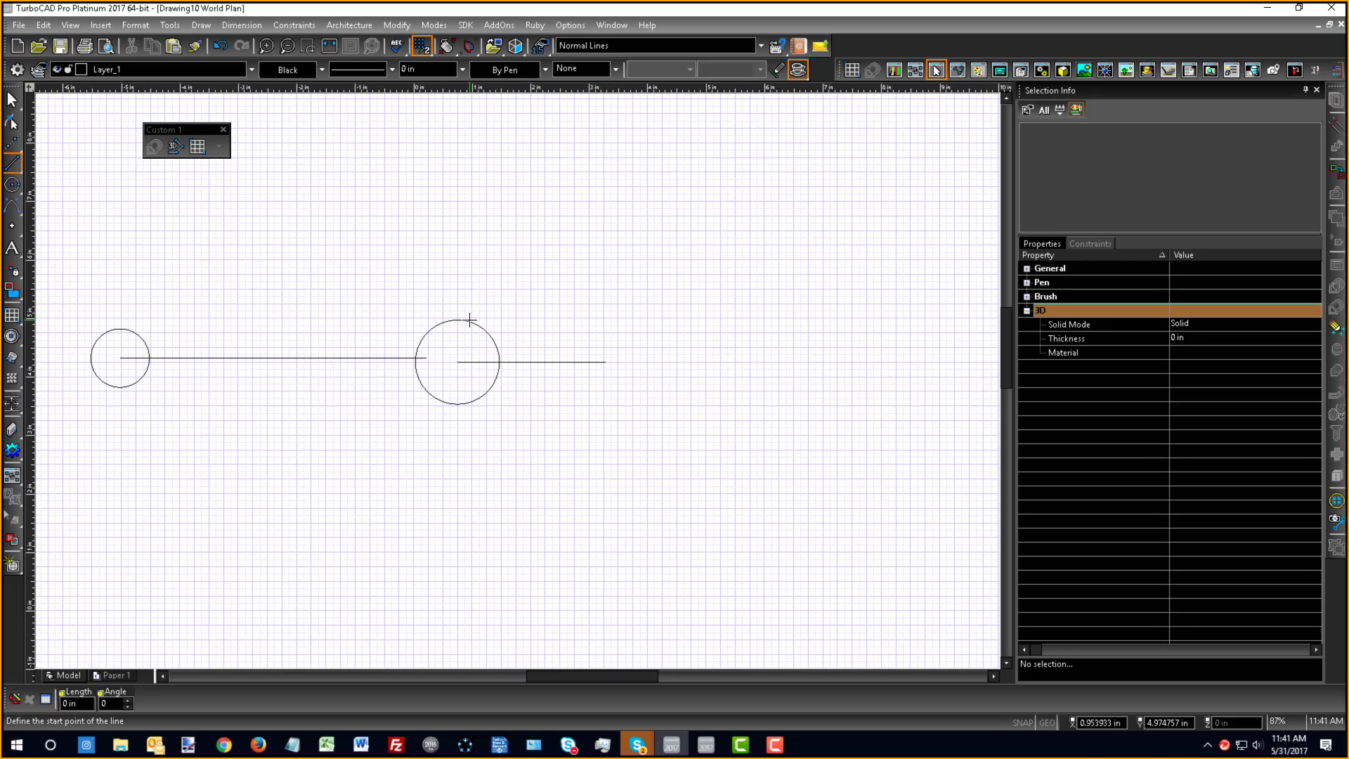
pyautogui.click(470, 320)
pyautogui.click(504, 286)
pyautogui.click(424, 335)
pyautogui.click(388, 304)
# - Draw a vertical line about 1.64 in long down from the larger circle's bottom quadrant point, and abandon a line at the smaller circle
pyautogui.click(455, 404)
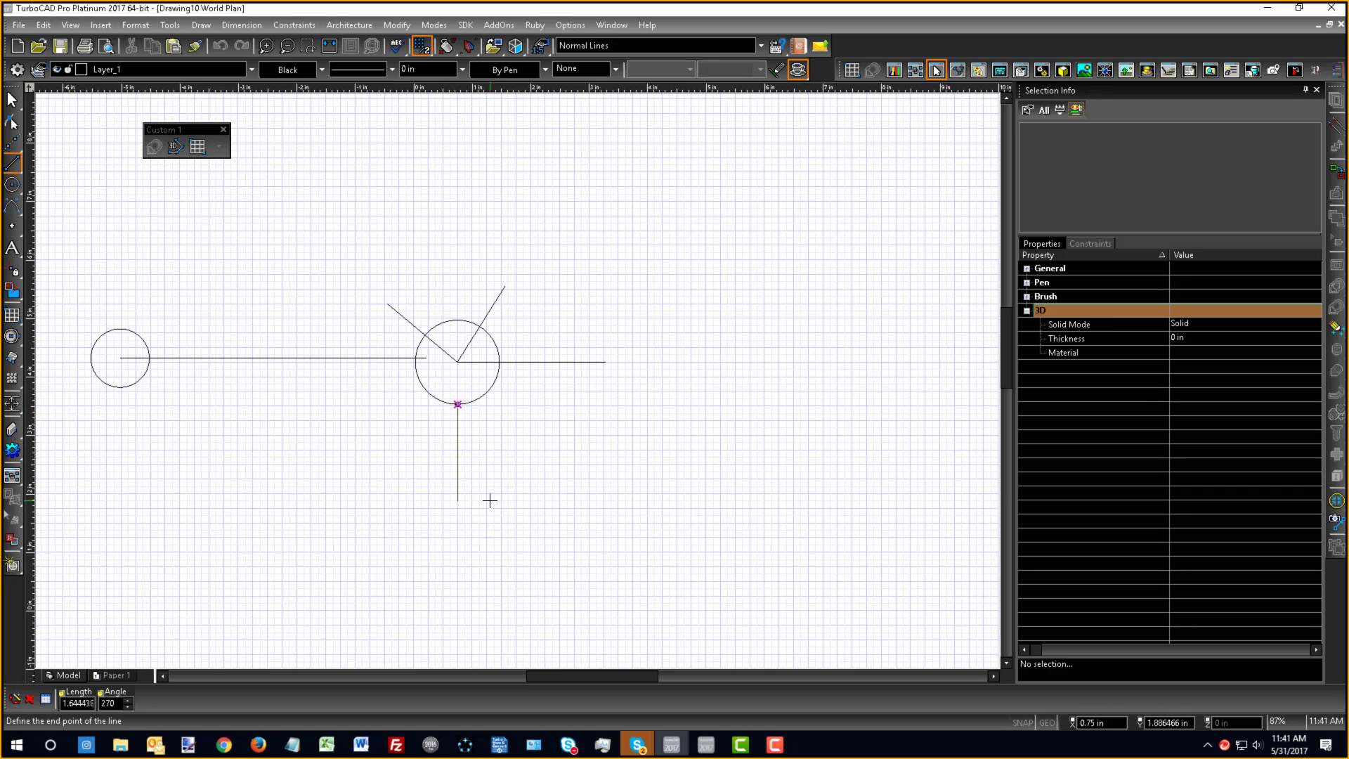
pyautogui.click(490, 500)
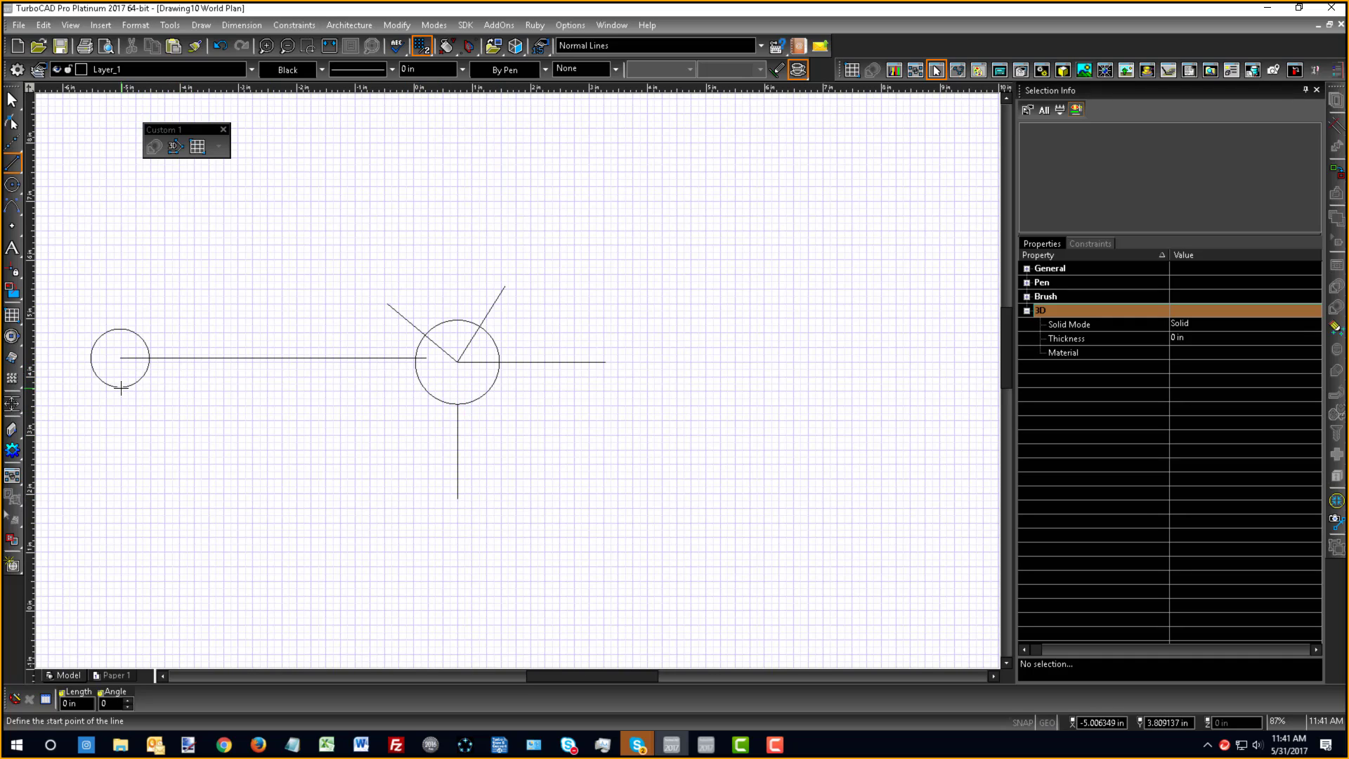
pyautogui.click(121, 387)
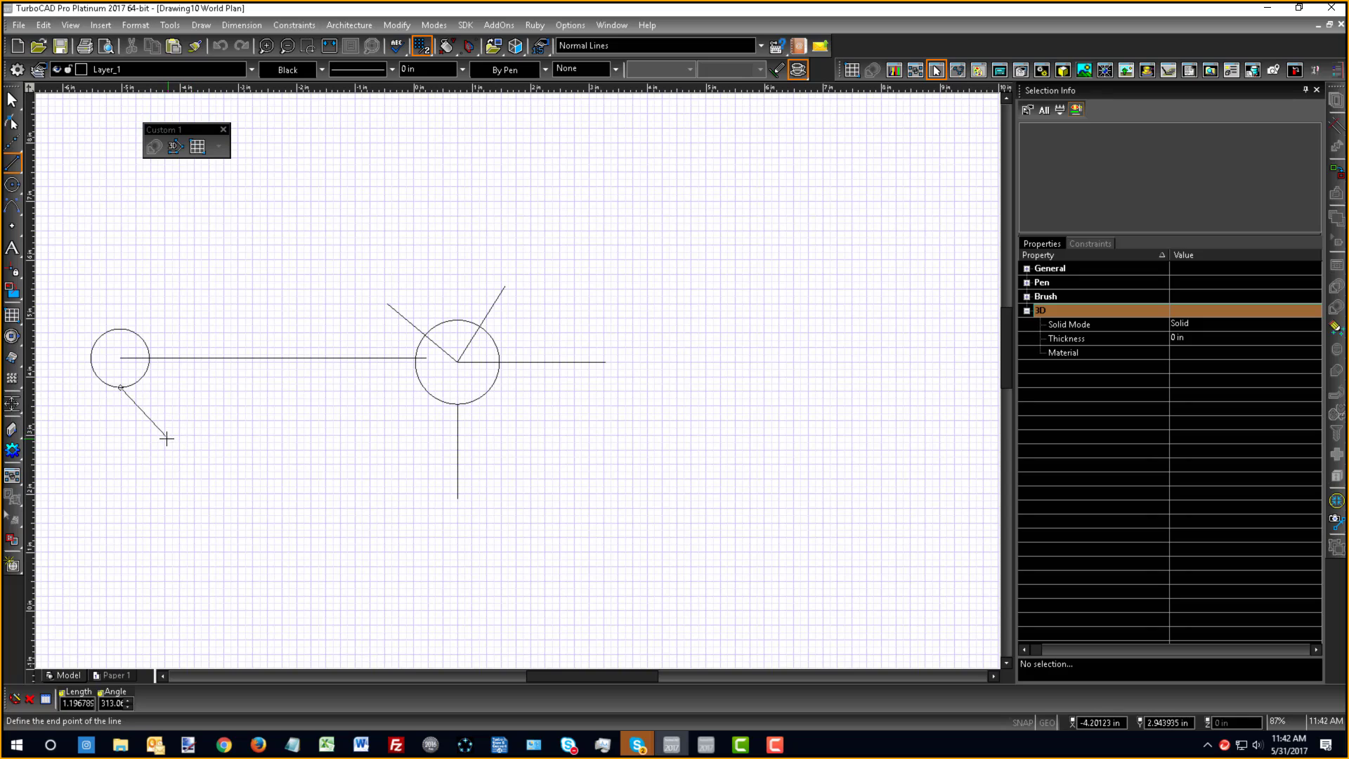
pyautogui.press('Escape')
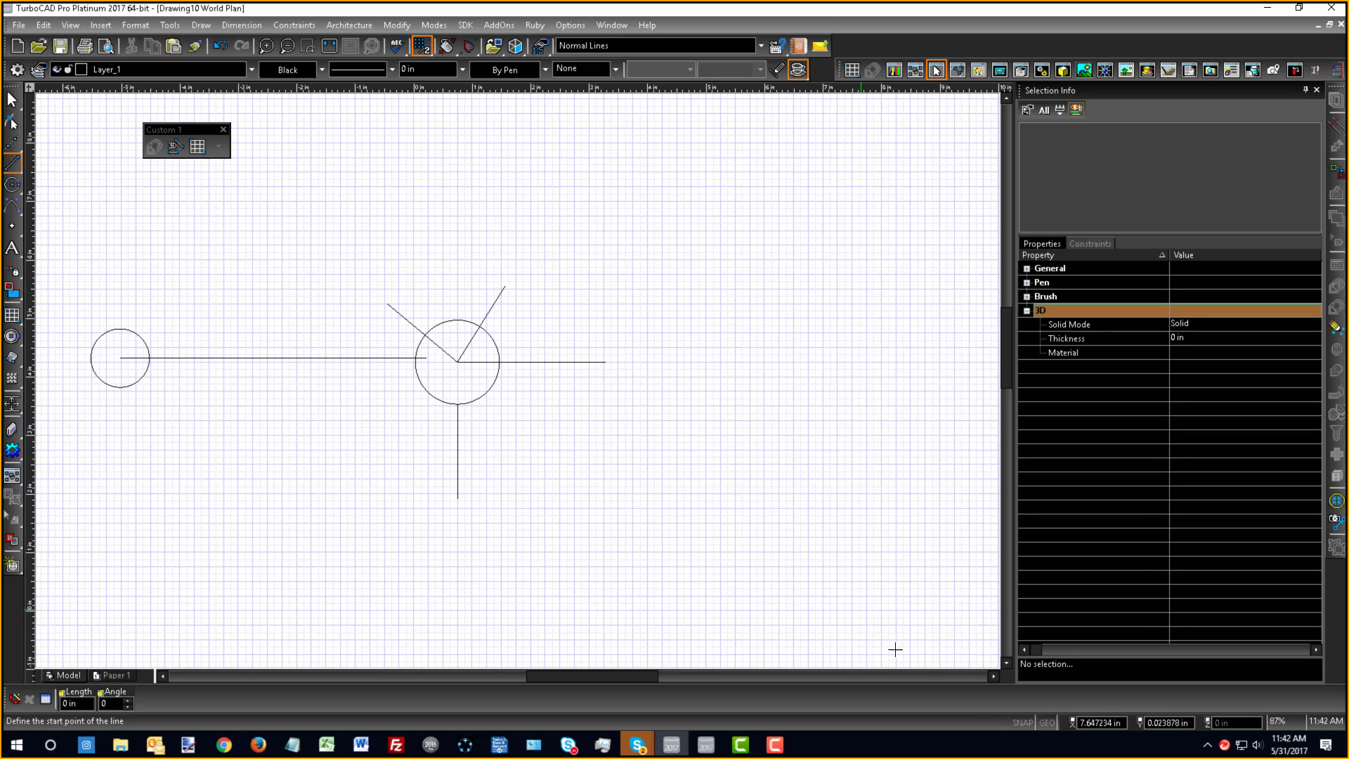
# - Review the Quadrant Point snap's In Aperture Only setting in Drawing Aids, and try starting a line from the smaller circle's edge
pyautogui.doubleClick(1027, 723)
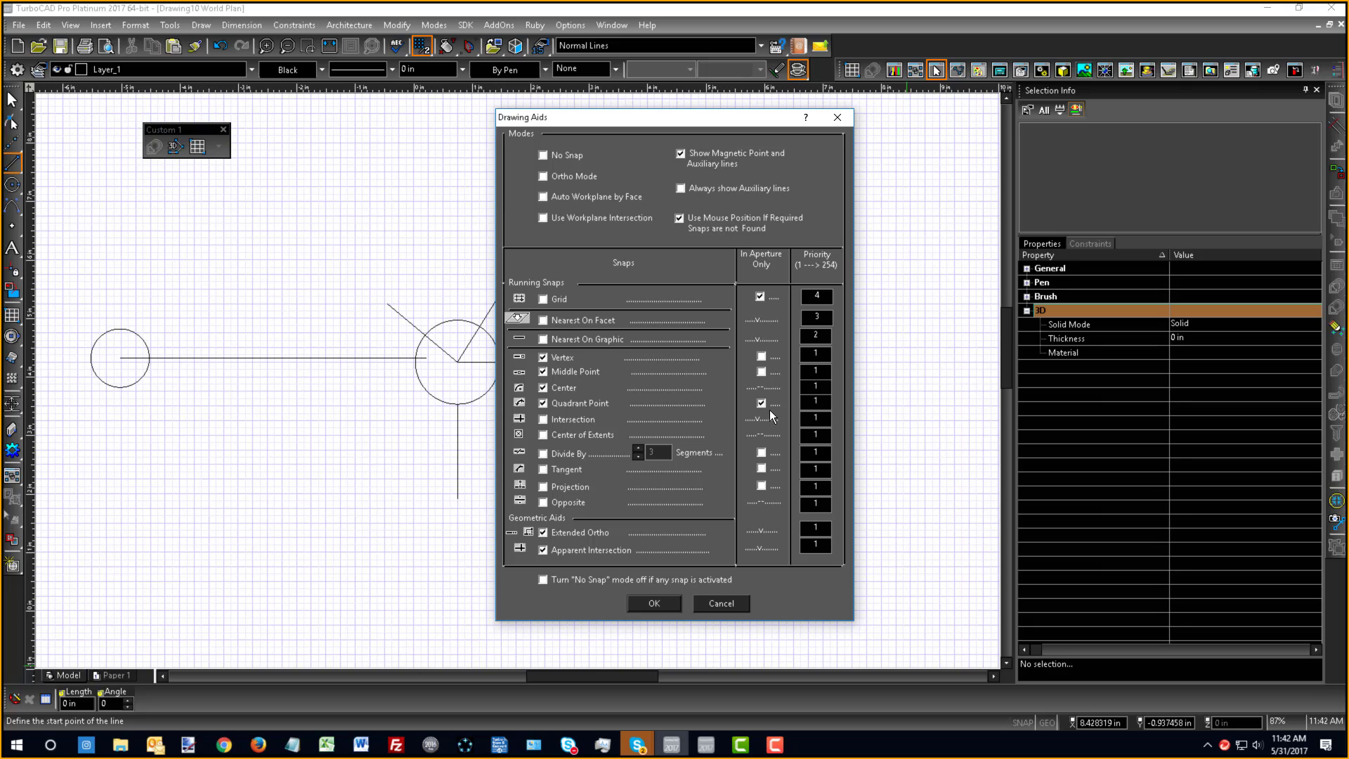
pyautogui.click(661, 603)
pyautogui.scroll(3, 99, 340)
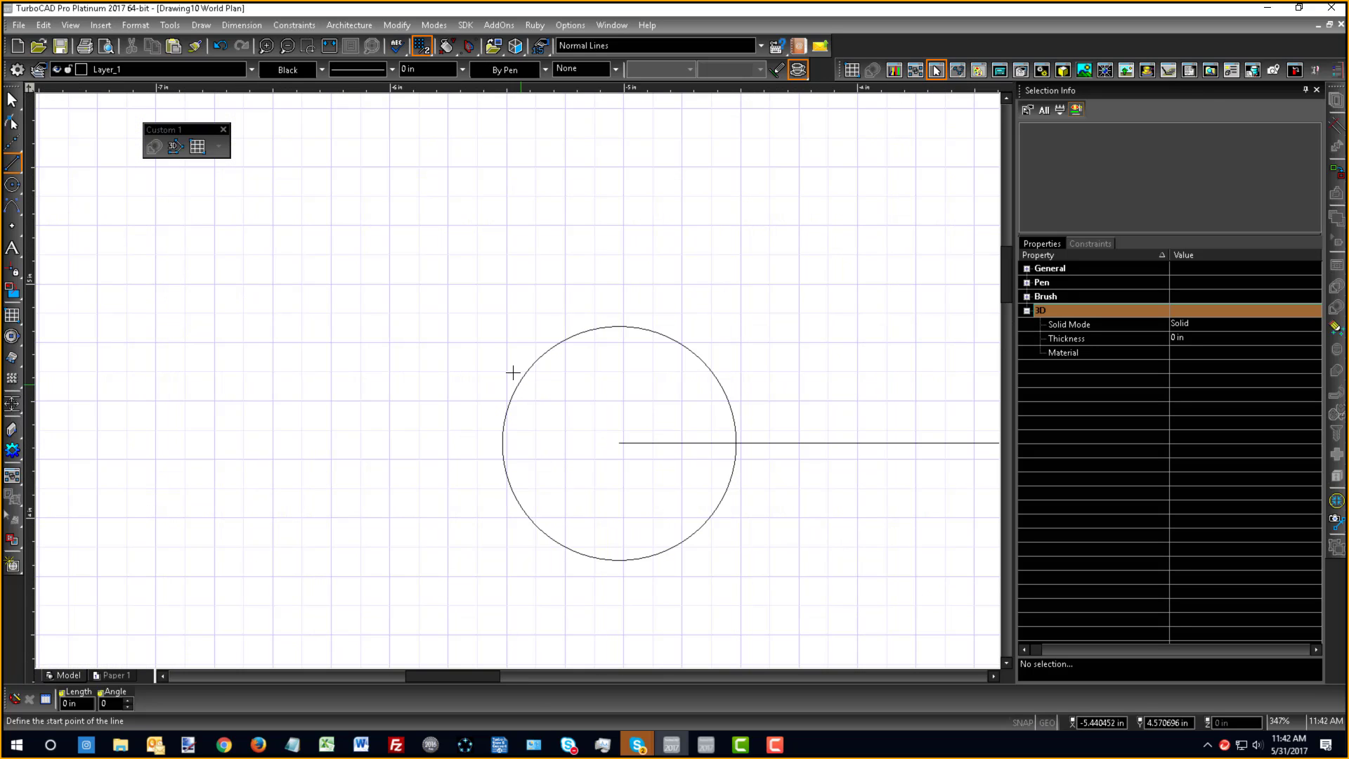
pyautogui.click(12, 161)
pyautogui.click(546, 350)
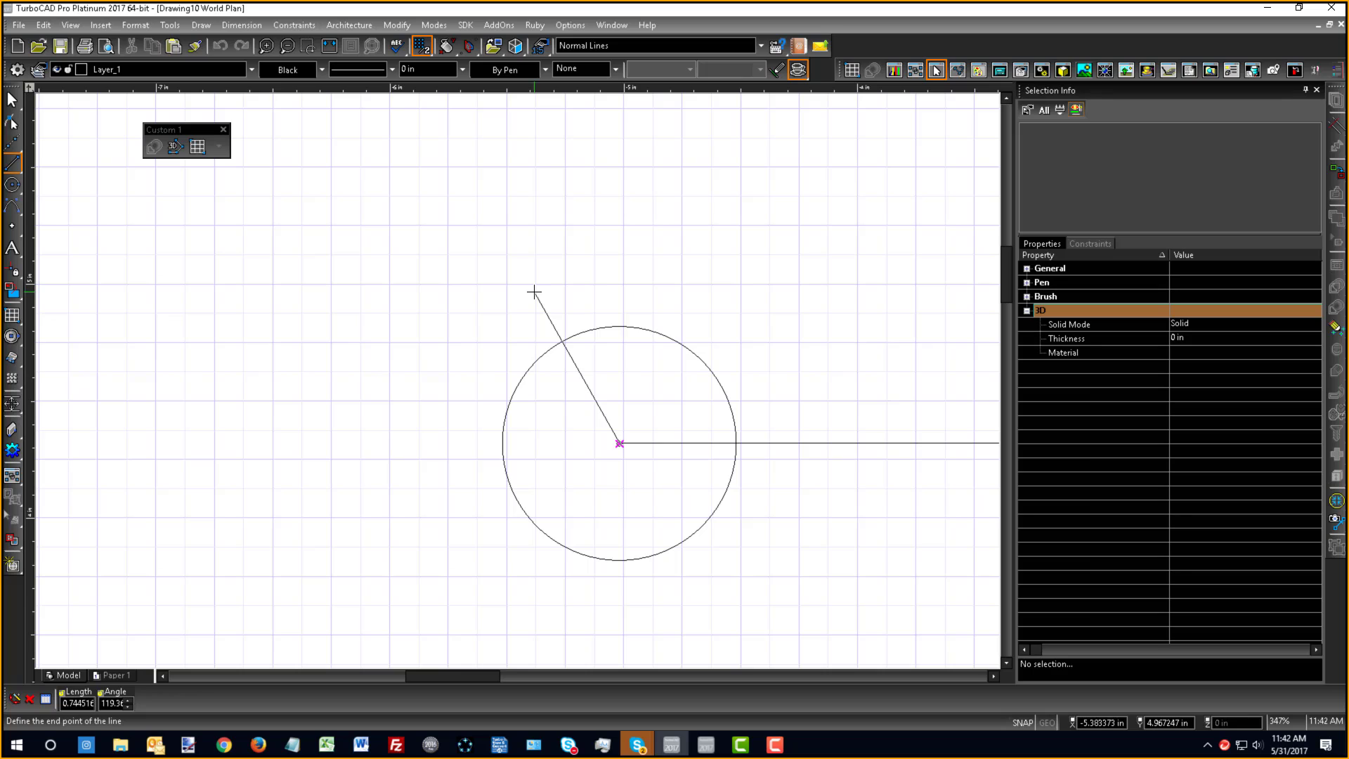
pyautogui.press('Escape')
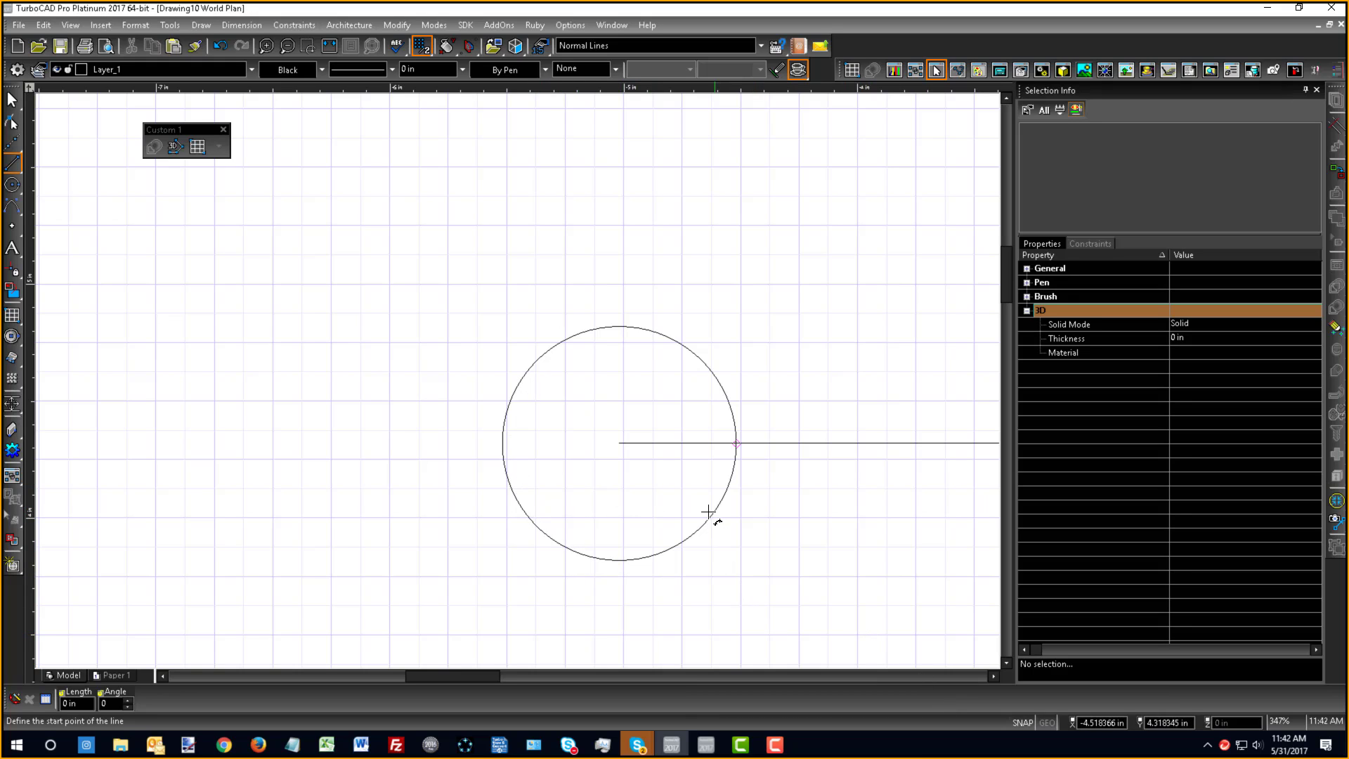
# - Recheck the quadrant snap's aperture setting and draw a line from the smaller circle's center to beyond its lower-left edge
pyautogui.doubleClick(1022, 724)
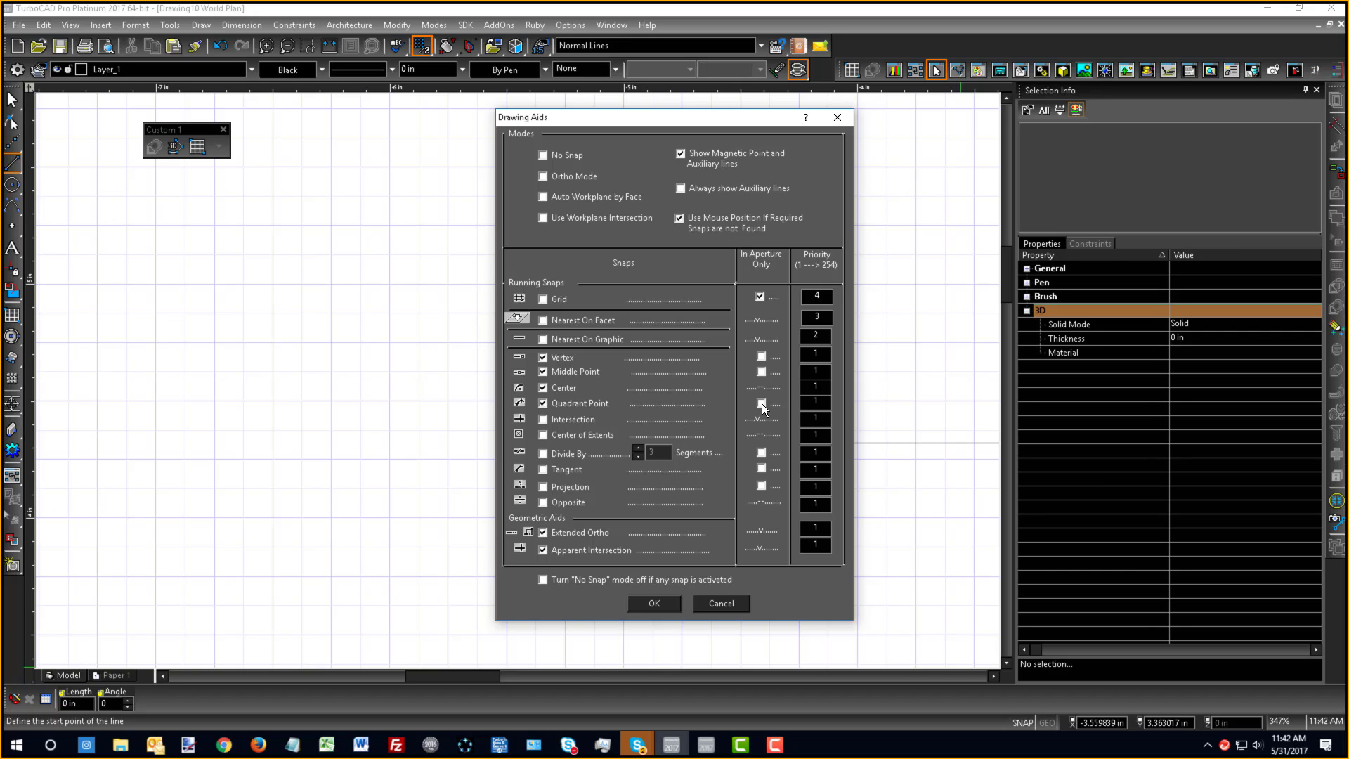
pyautogui.click(655, 603)
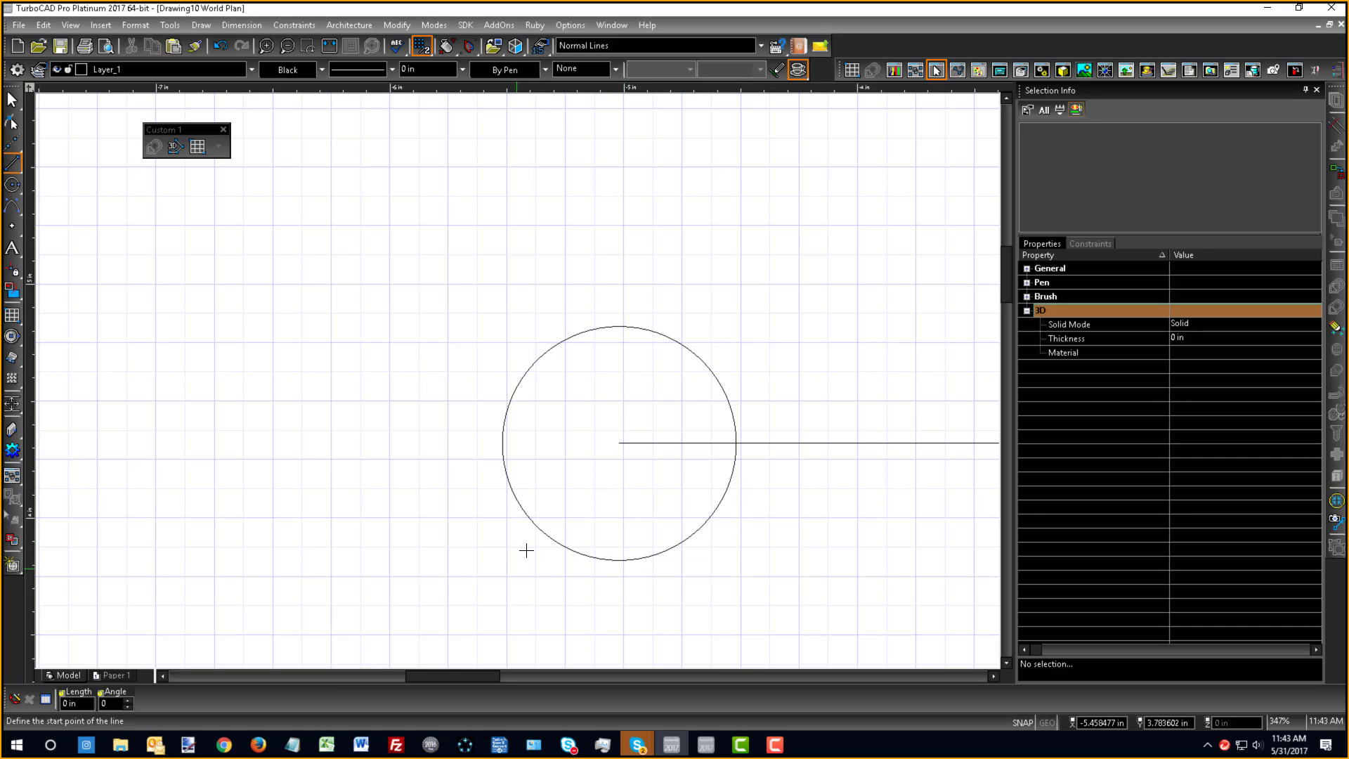
pyautogui.click(542, 530)
pyautogui.click(392, 586)
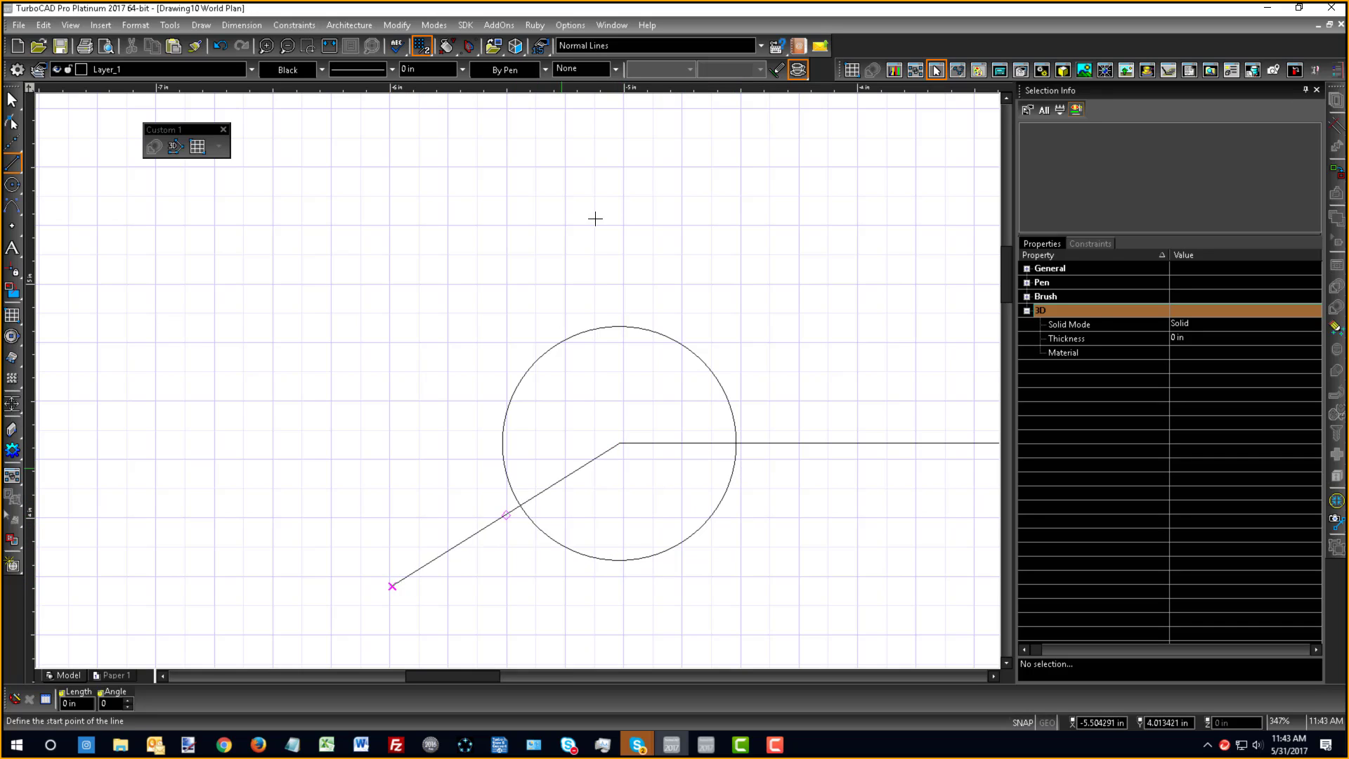
# - Turn on Show snap aperture for the drawing cursor in the Program Setup preferences
pyautogui.click(593, 25)
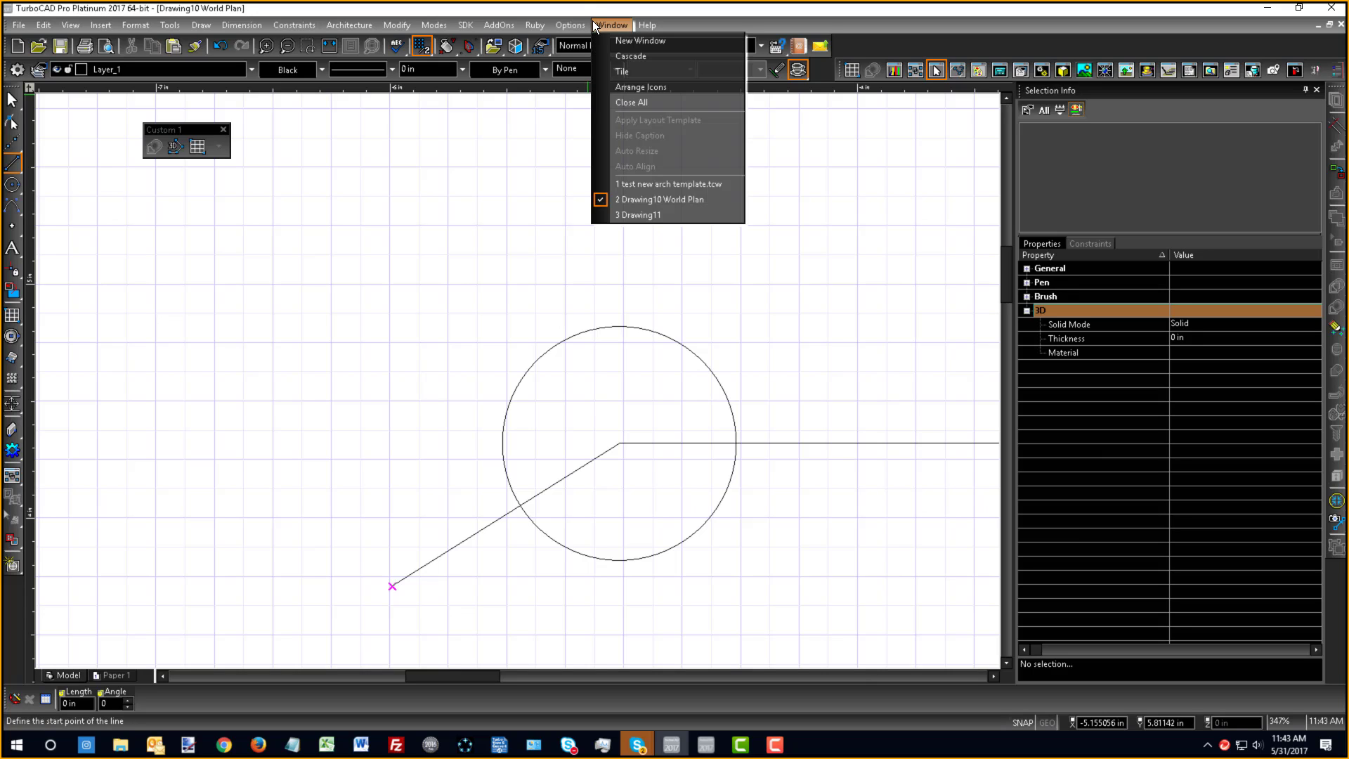
pyautogui.moveTo(570, 25)
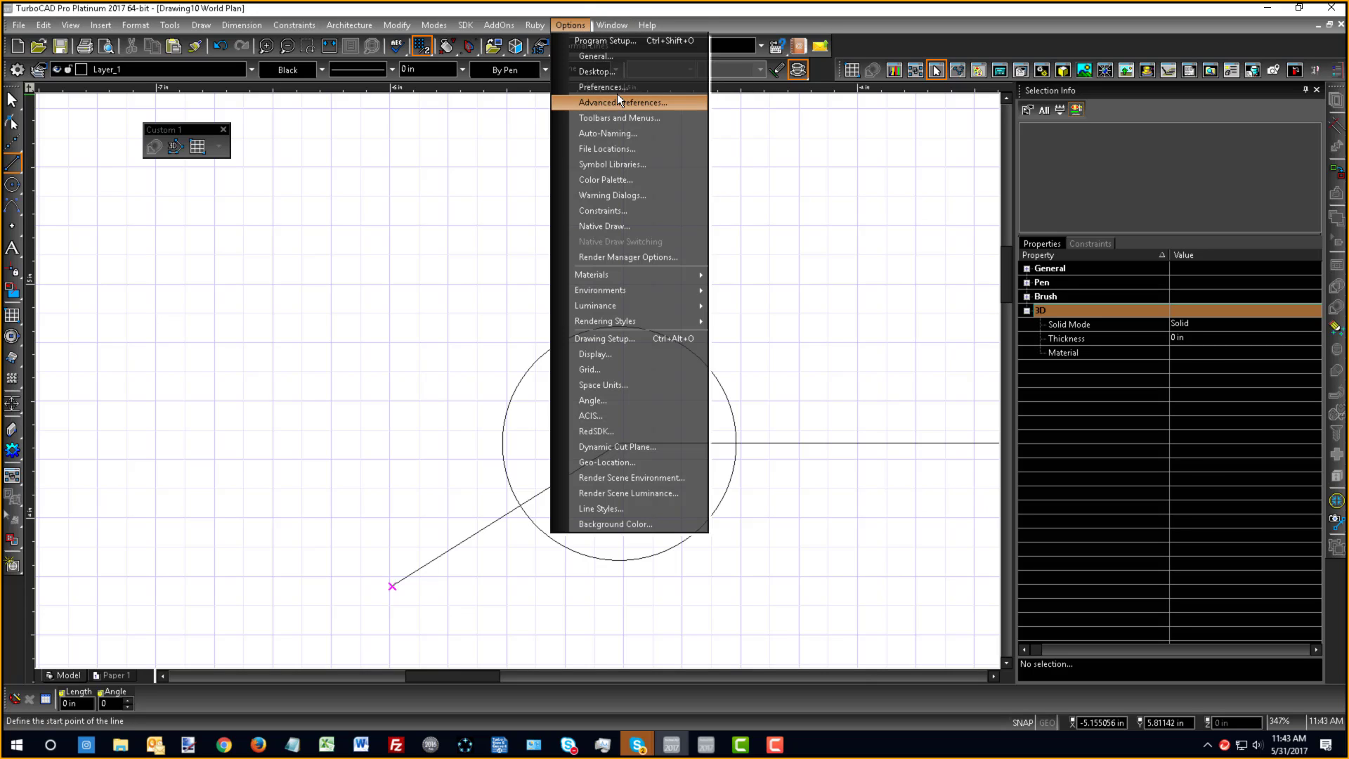
pyautogui.press('Escape')
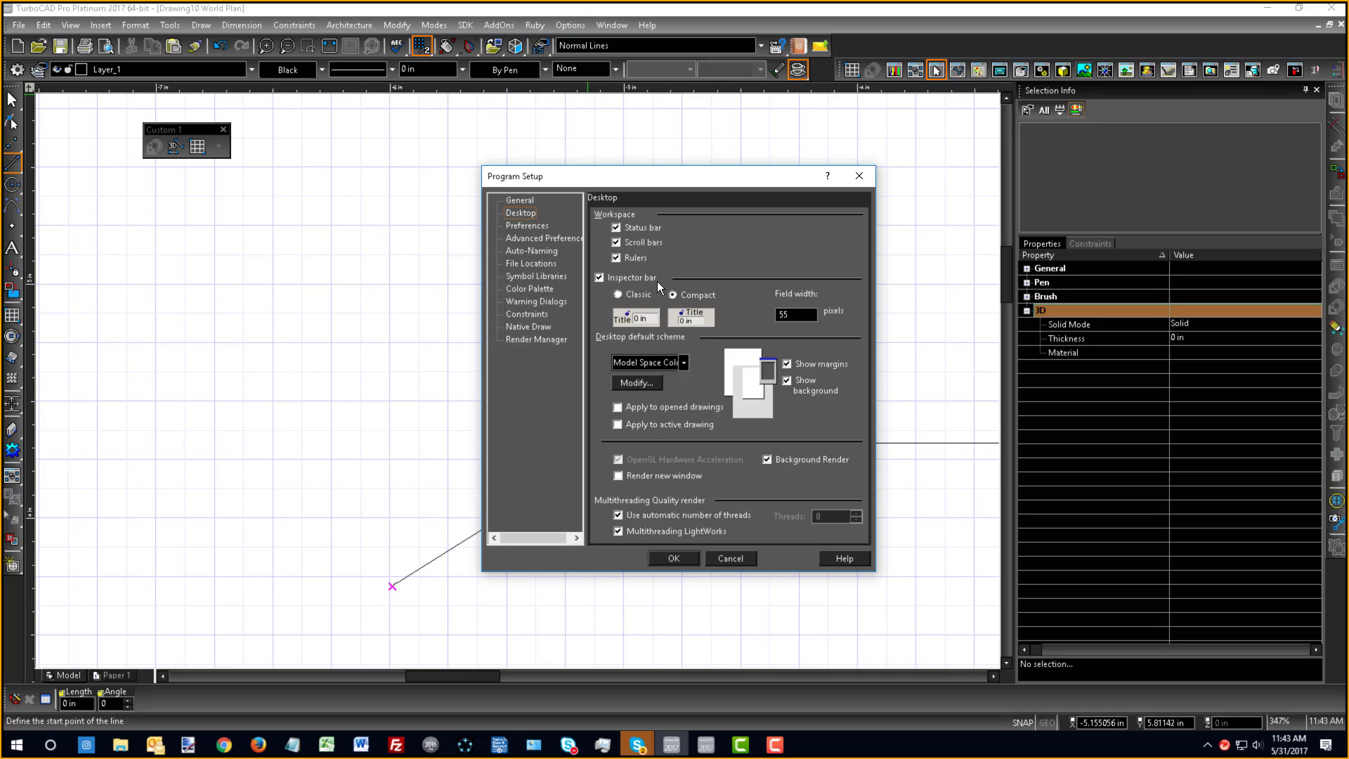
pyautogui.click(515, 226)
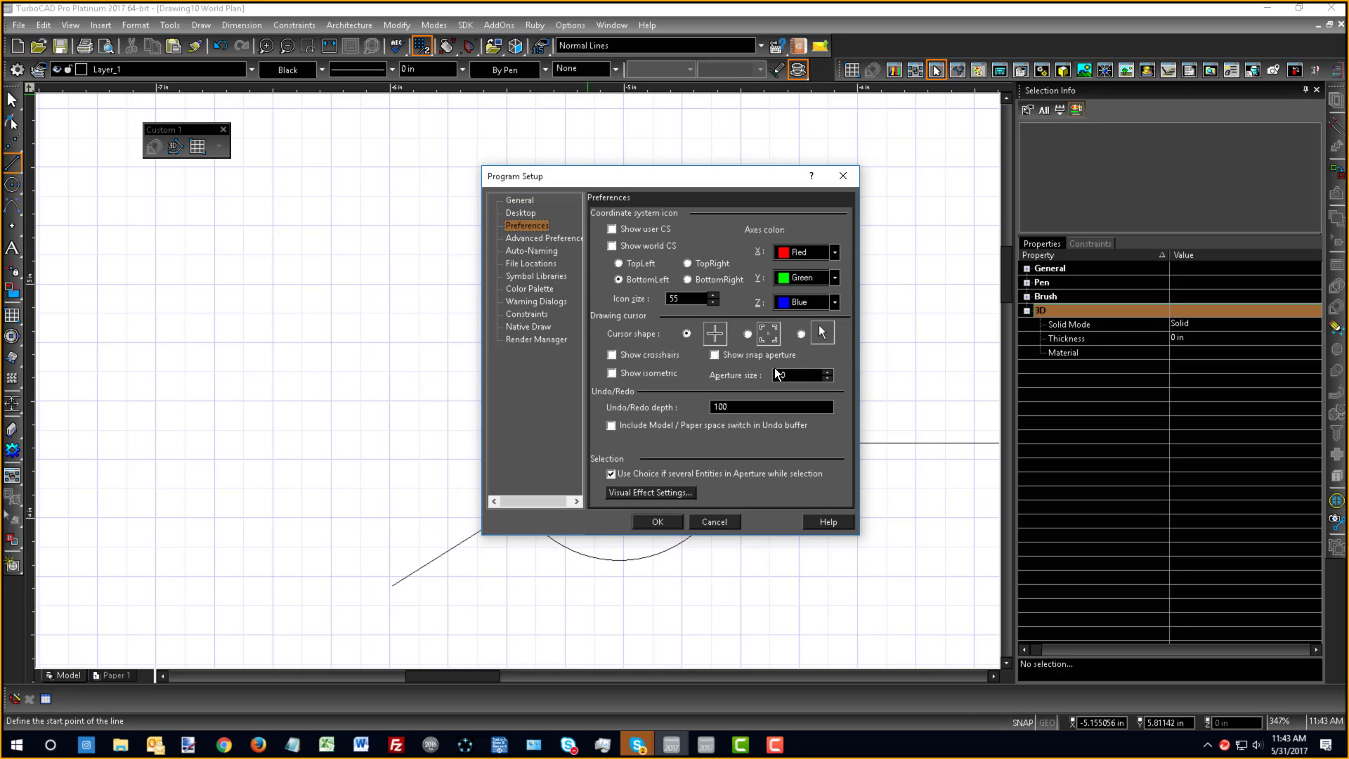
pyautogui.click(715, 355)
pyautogui.click(645, 521)
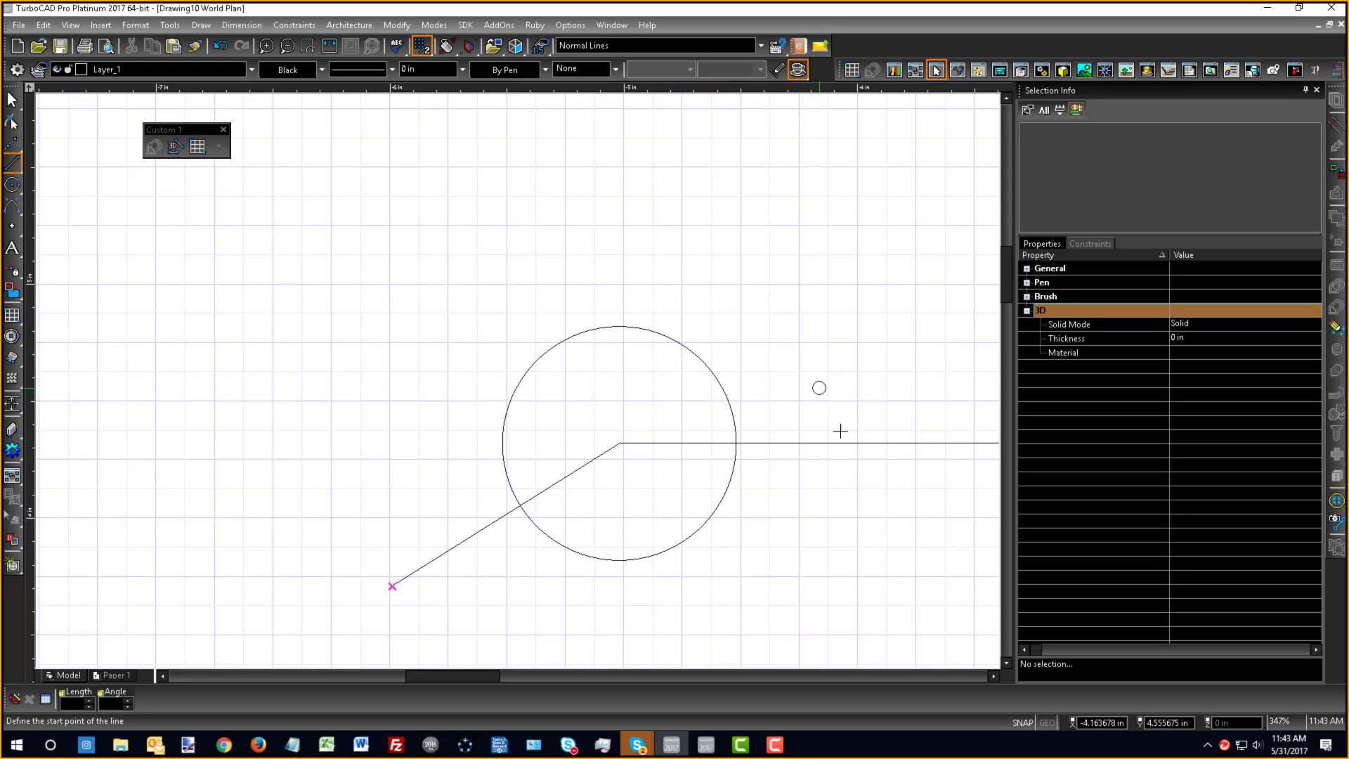
# - Recheck the Quadrant Point snap's In Aperture Only setting and try starting a line on the smaller circle's edge away from its quadrant points
pyautogui.click(1020, 722)
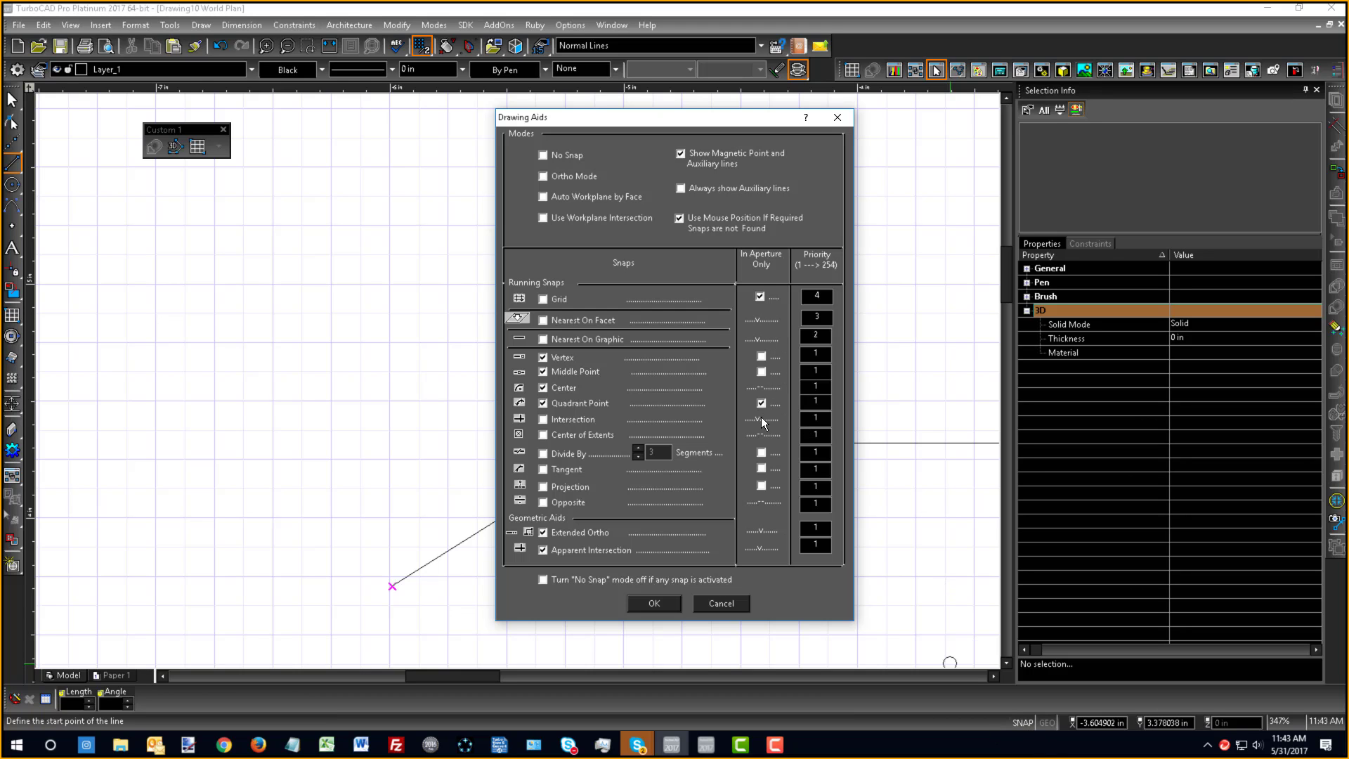
pyautogui.click(653, 603)
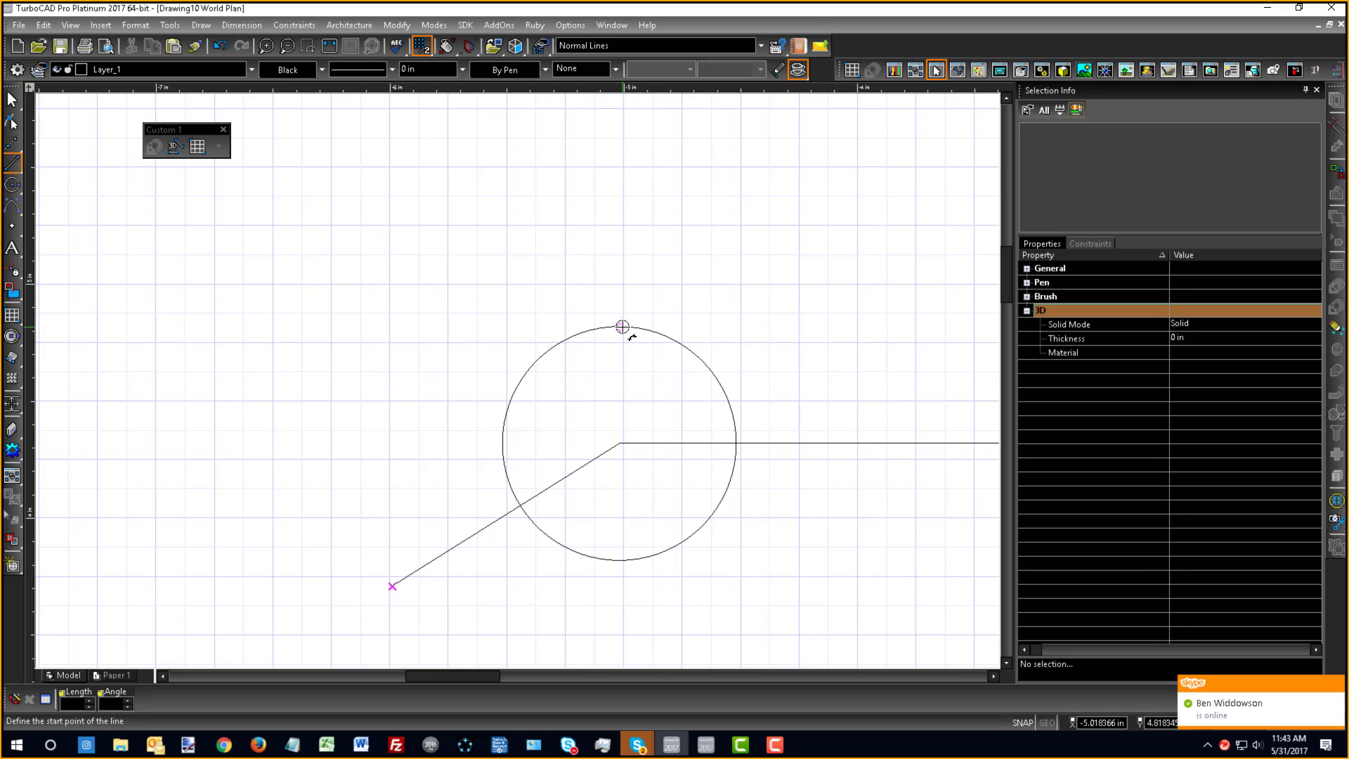
pyautogui.click(529, 371)
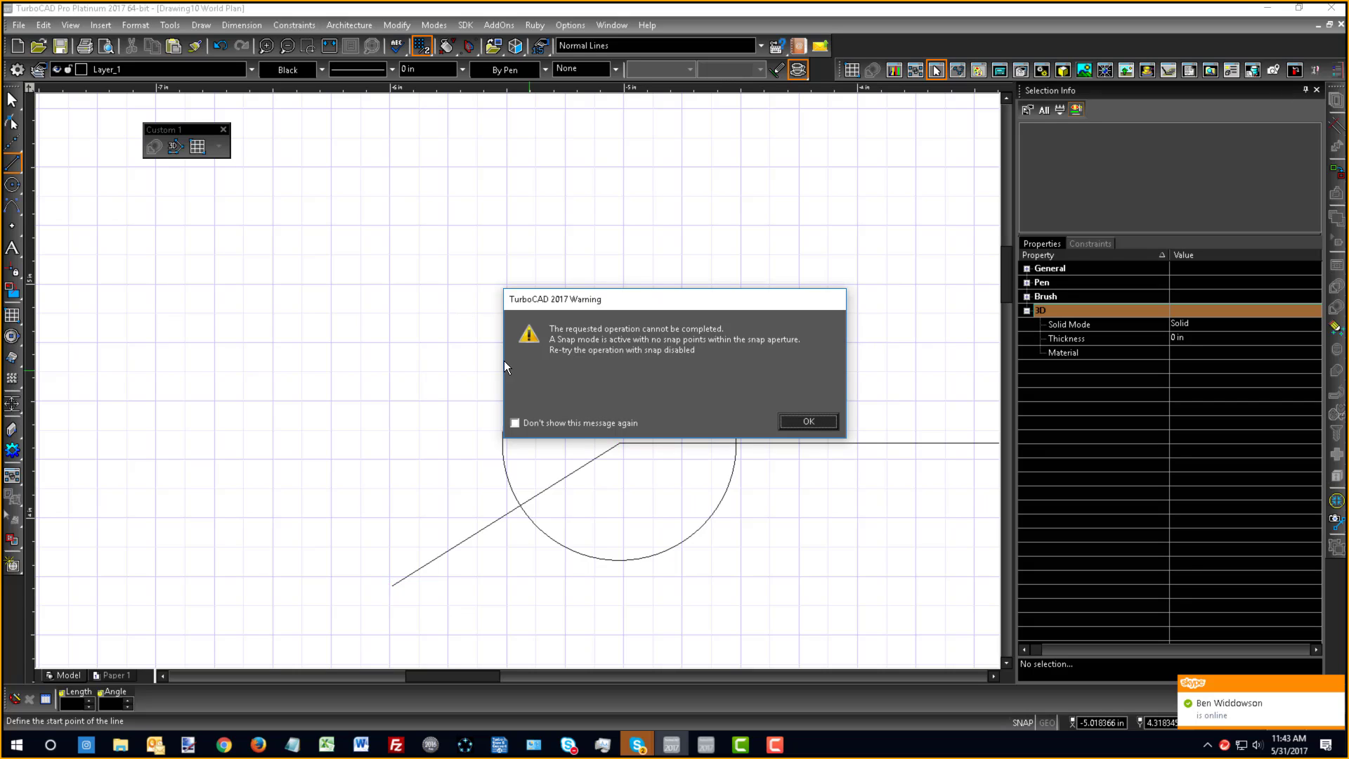
pyautogui.click(794, 423)
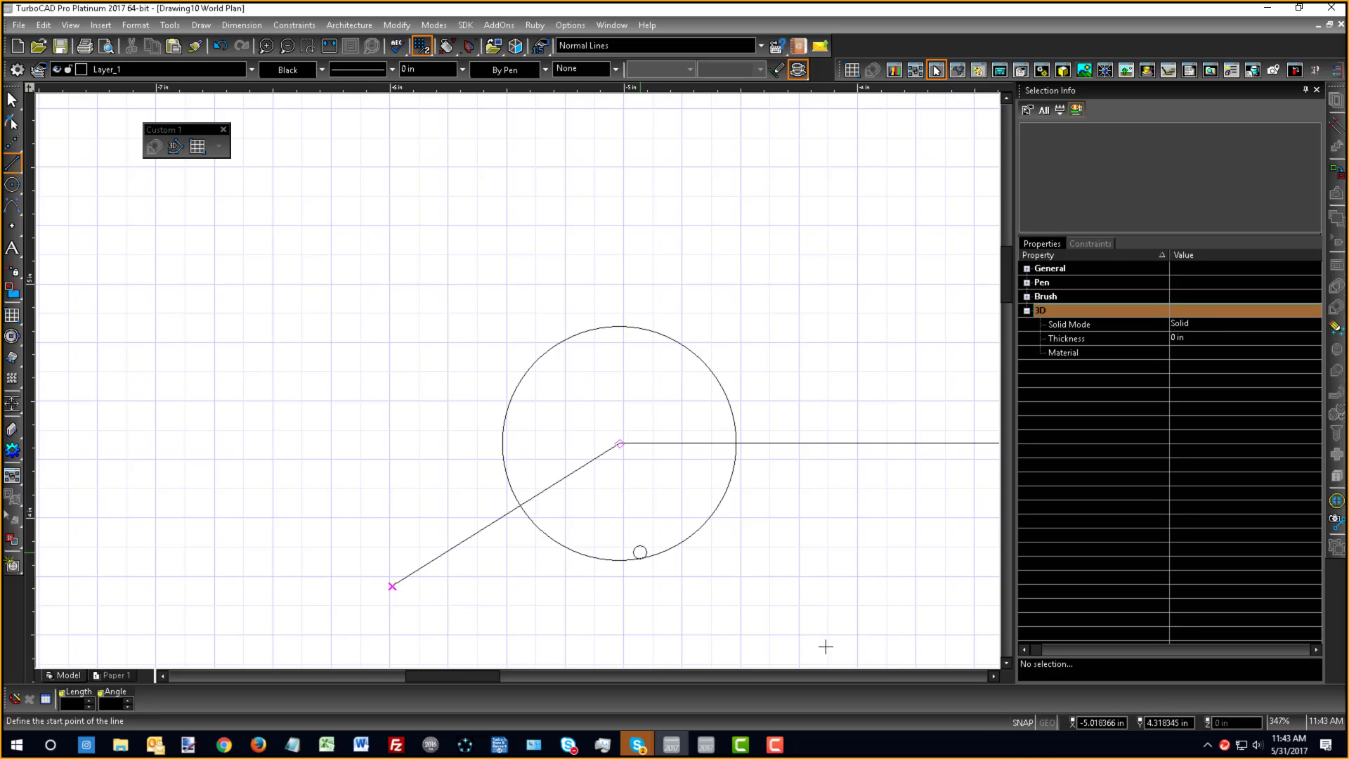
pyautogui.click(1023, 722)
pyautogui.click(503, 455)
pyautogui.click(808, 421)
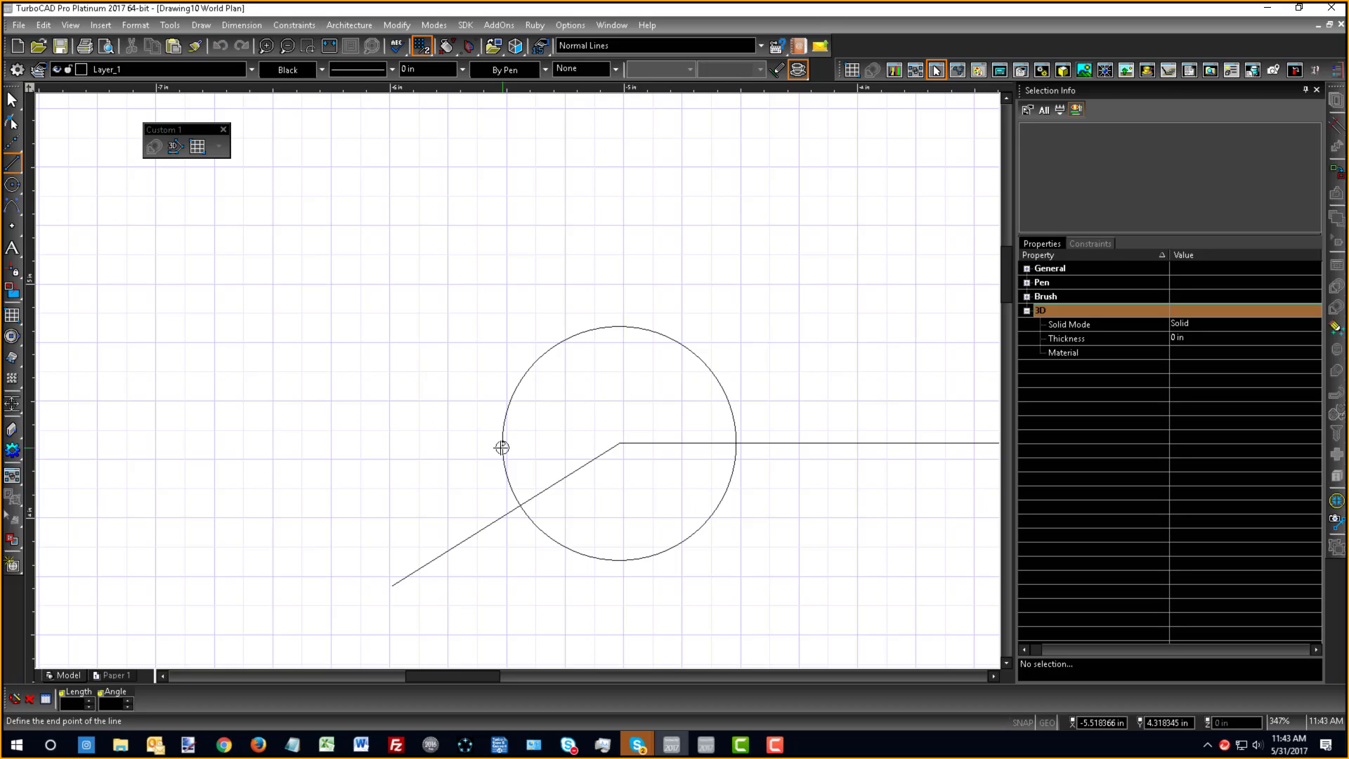
# - Draw a horizontal line outward from the smaller circle's left quadrant point and a short vertical line upward from its top quadrant point
pyautogui.click(502, 446)
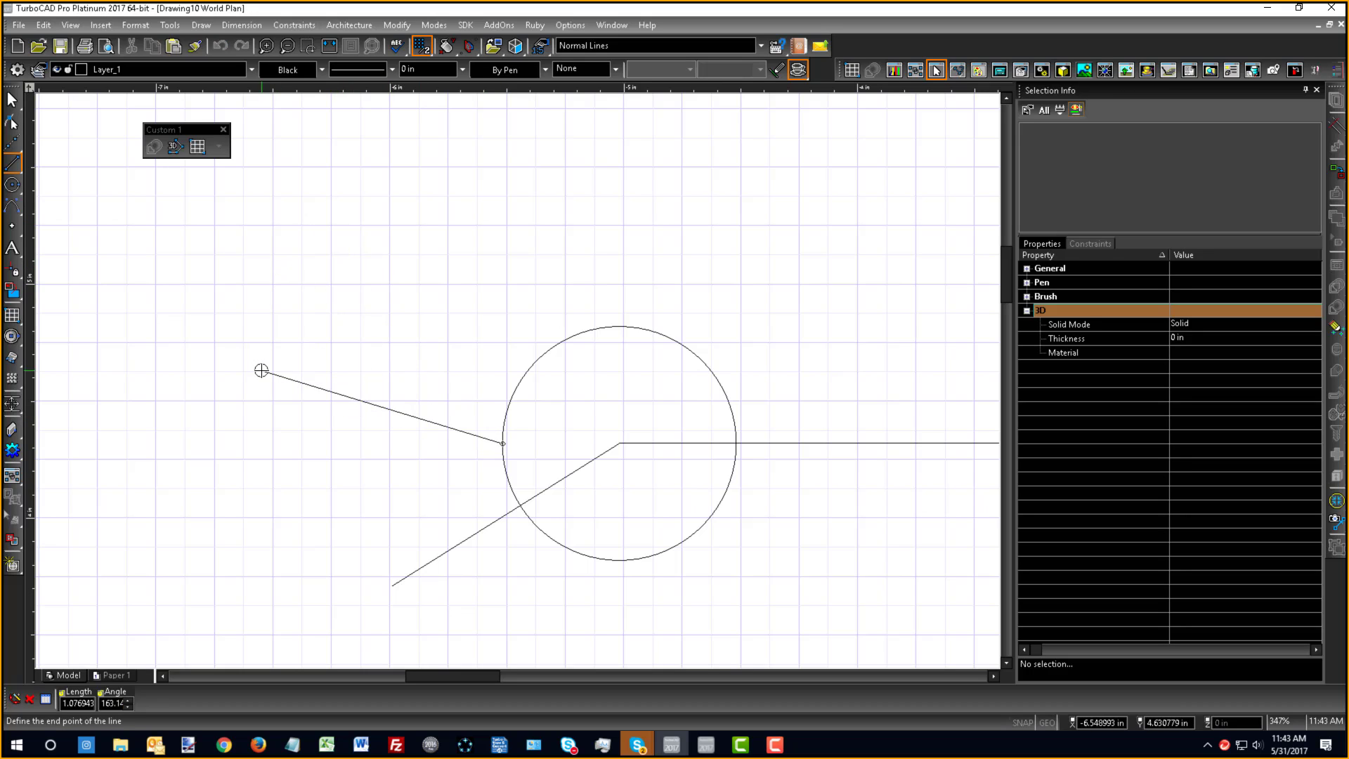
pyautogui.click(110, 441)
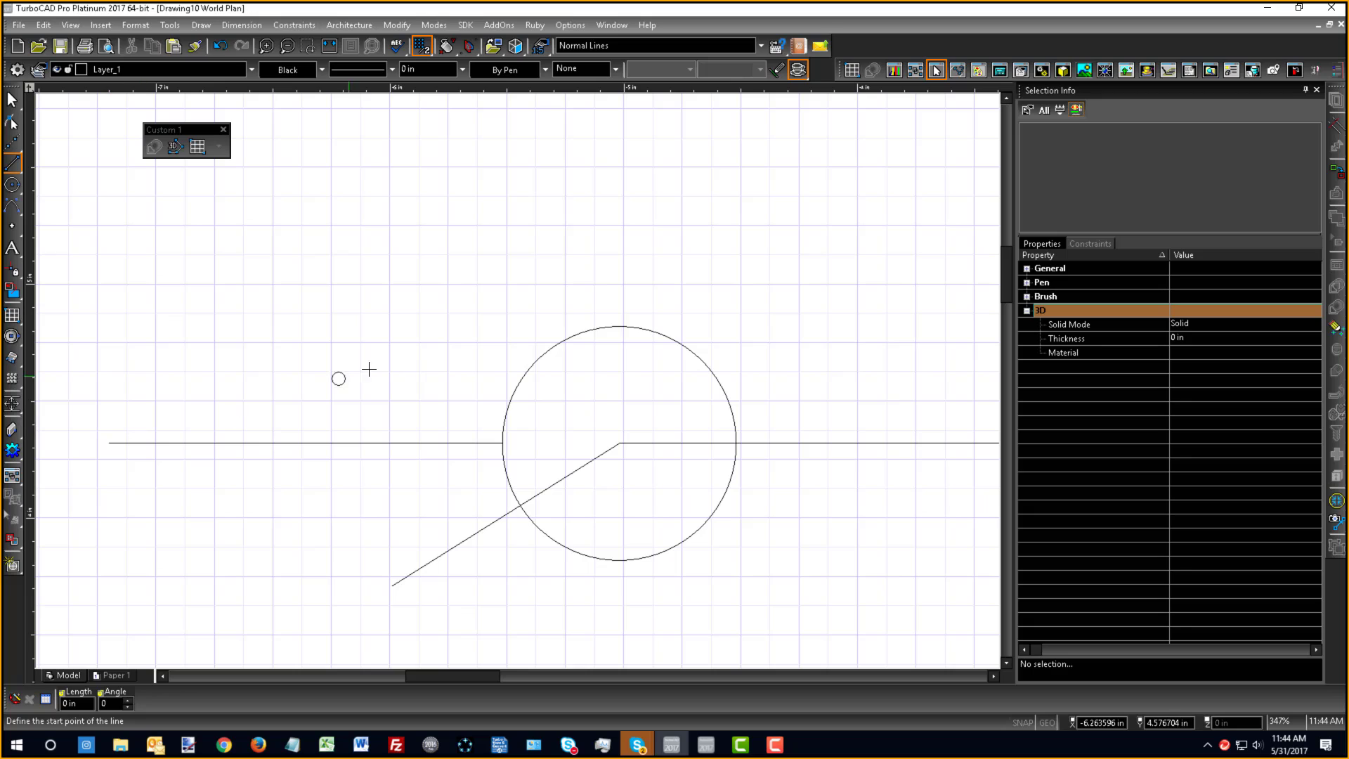
pyautogui.click(622, 325)
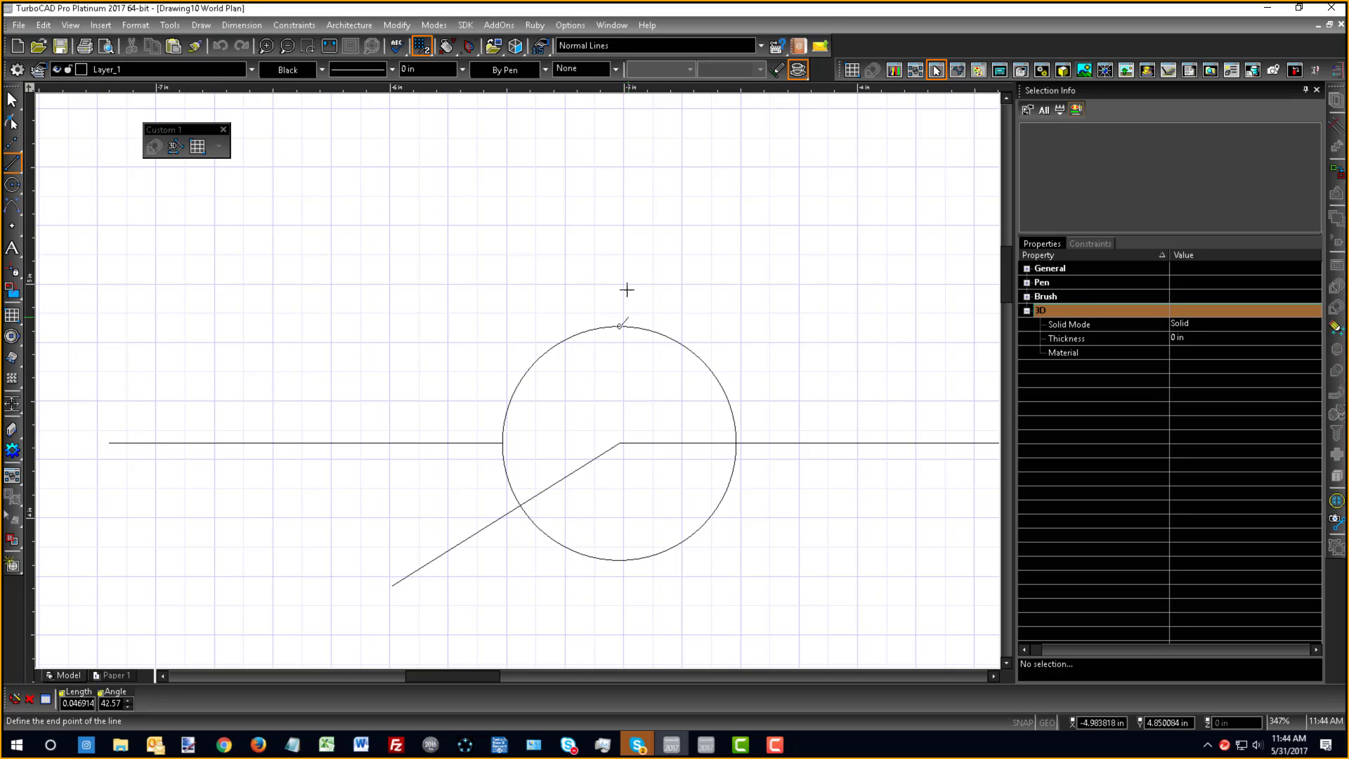
pyautogui.click(619, 201)
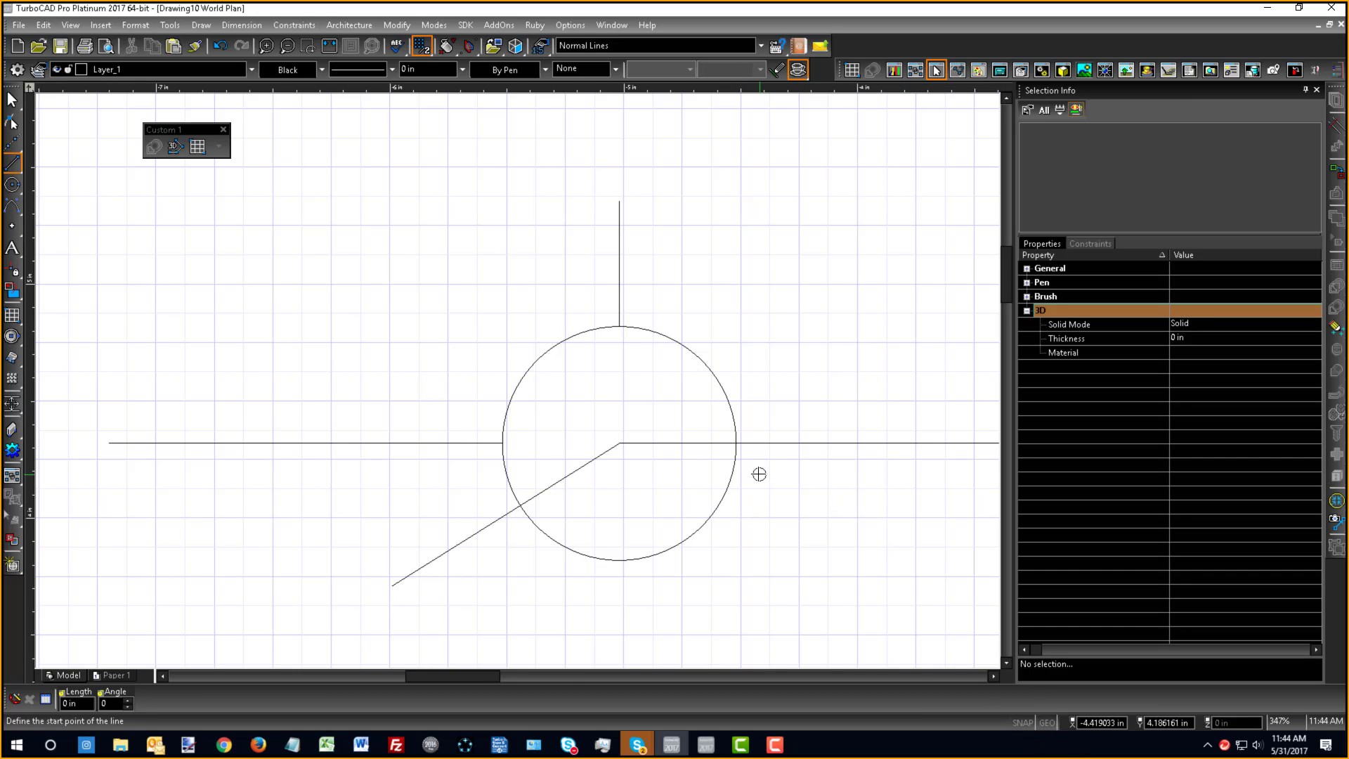
pyautogui.scroll(-5, 758, 473)
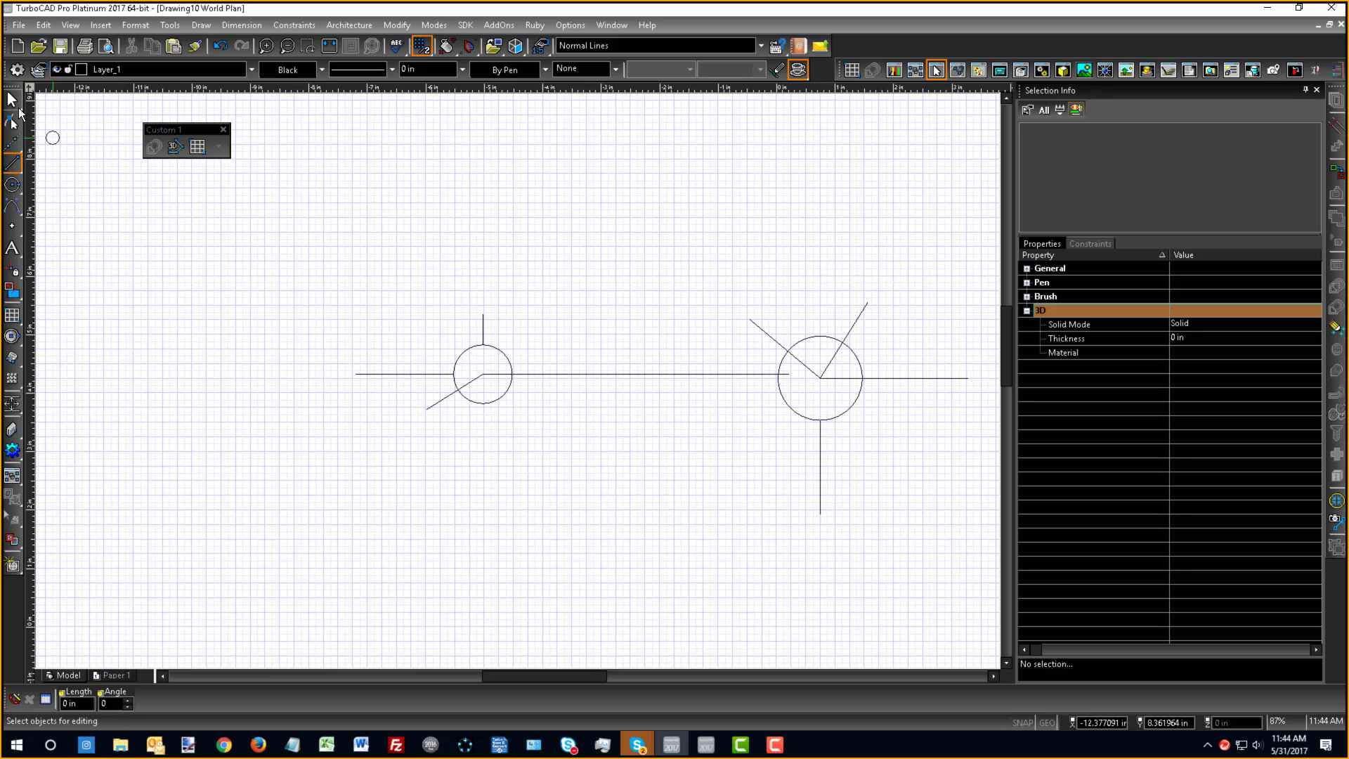
pyautogui.press('Escape')
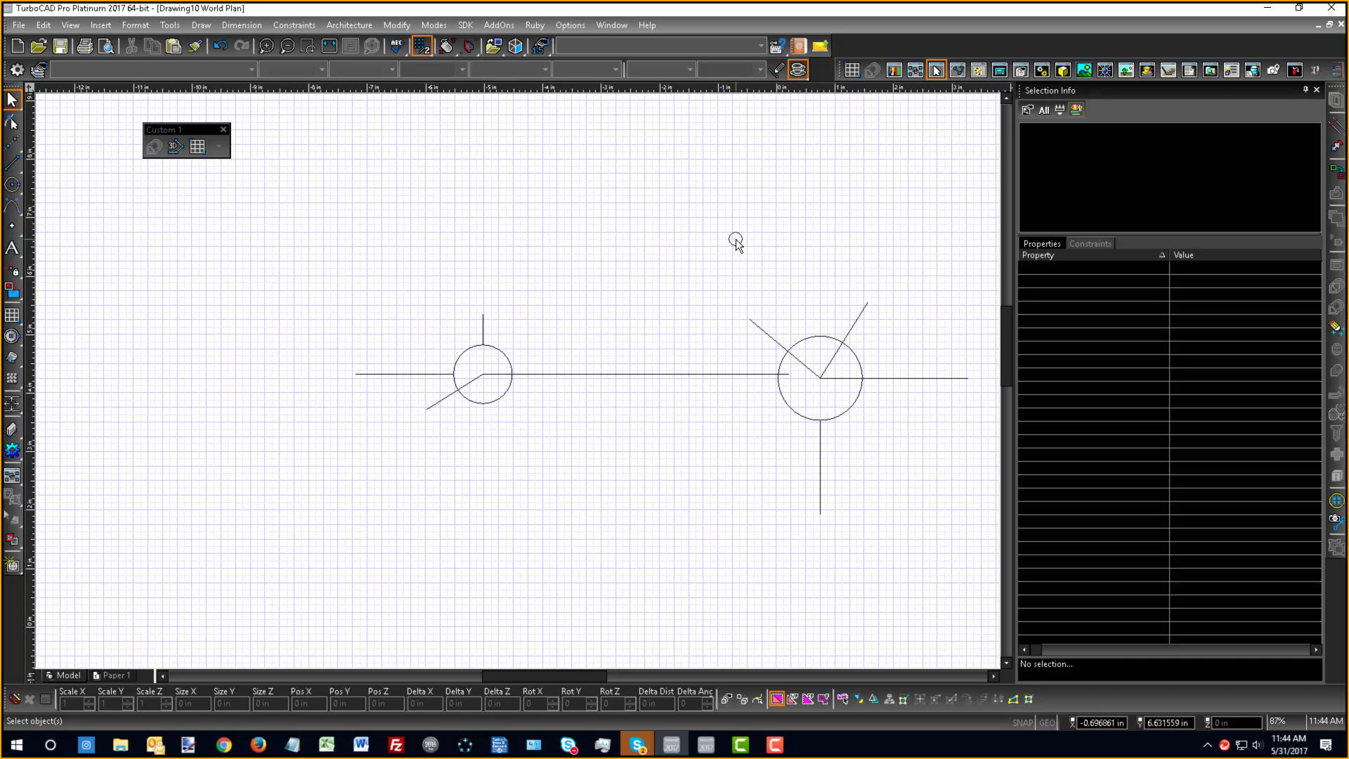
# - Look up the single-snap keyboard shortcuts, such as the quadrant point snap, in Keyboard Help
pyautogui.click(644, 27)
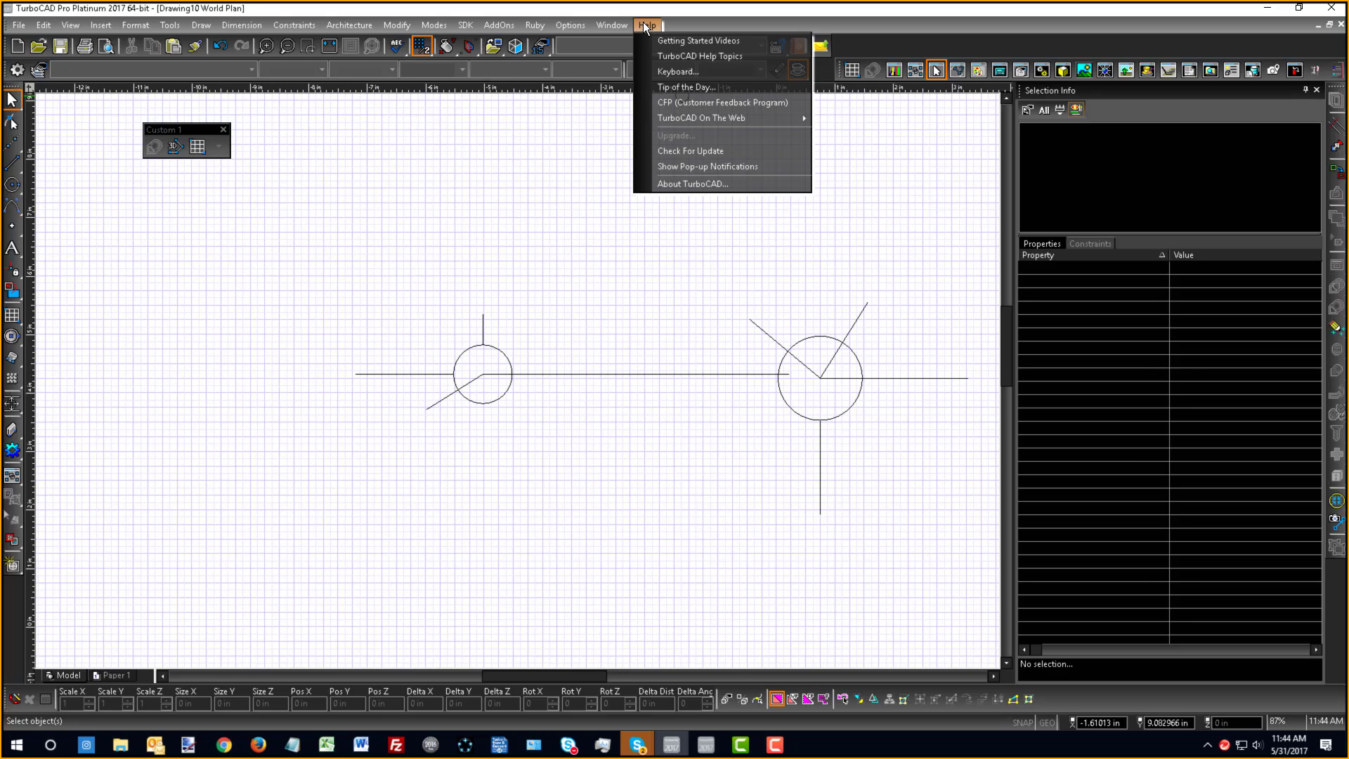
pyautogui.click(670, 71)
pyautogui.moveTo(710, 233); pyautogui.dragTo(725, 314)
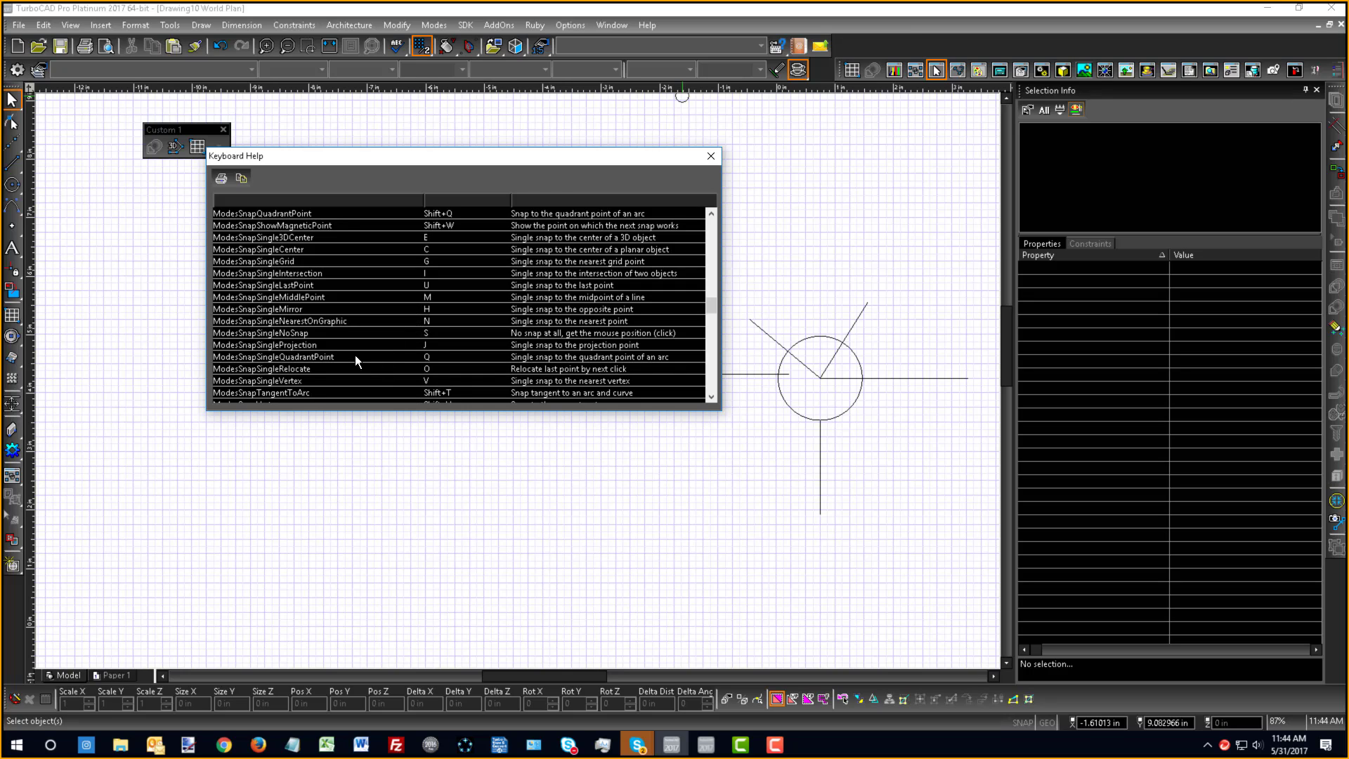
pyautogui.click(710, 157)
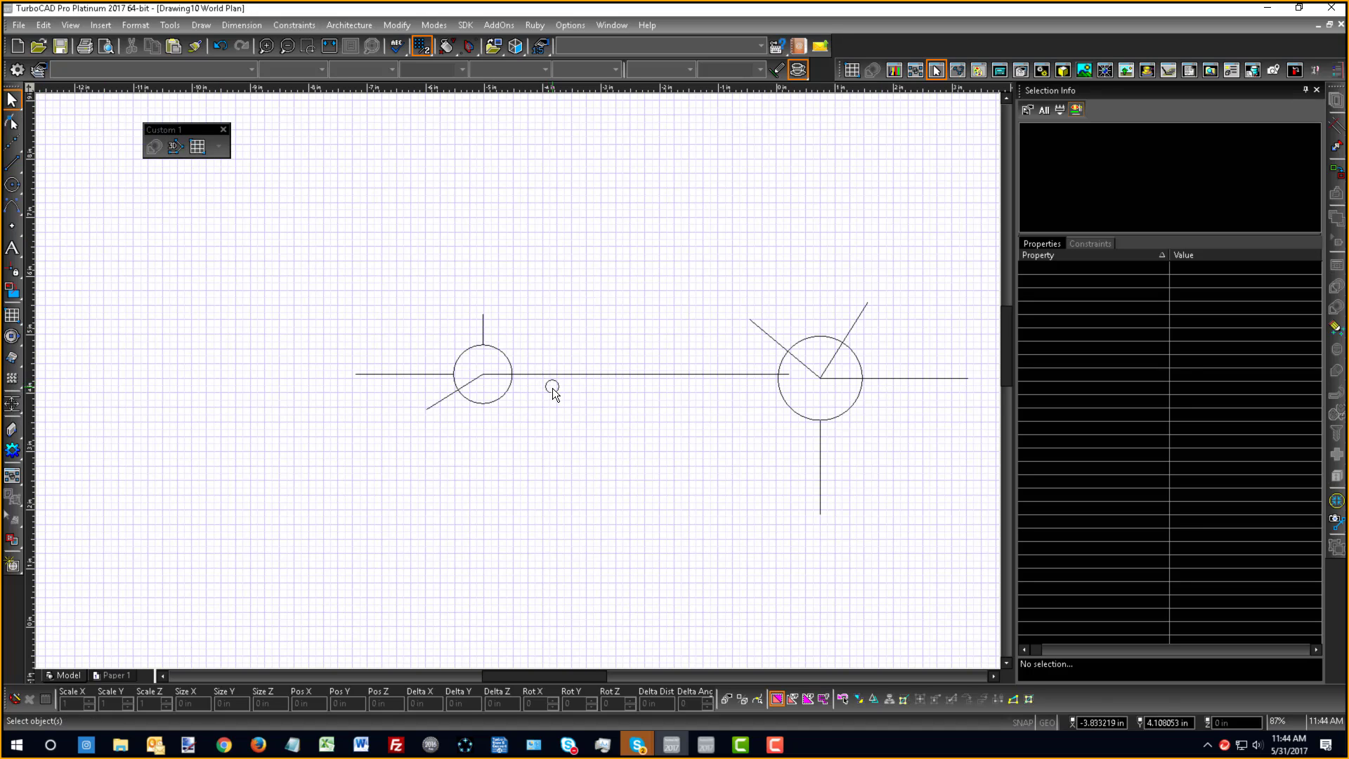
# - Turn off Show snap aperture for the drawing cursor in the Program Setup preferences
pyautogui.scroll(-1, 517, 382)
pyautogui.scroll(1, 518, 382)
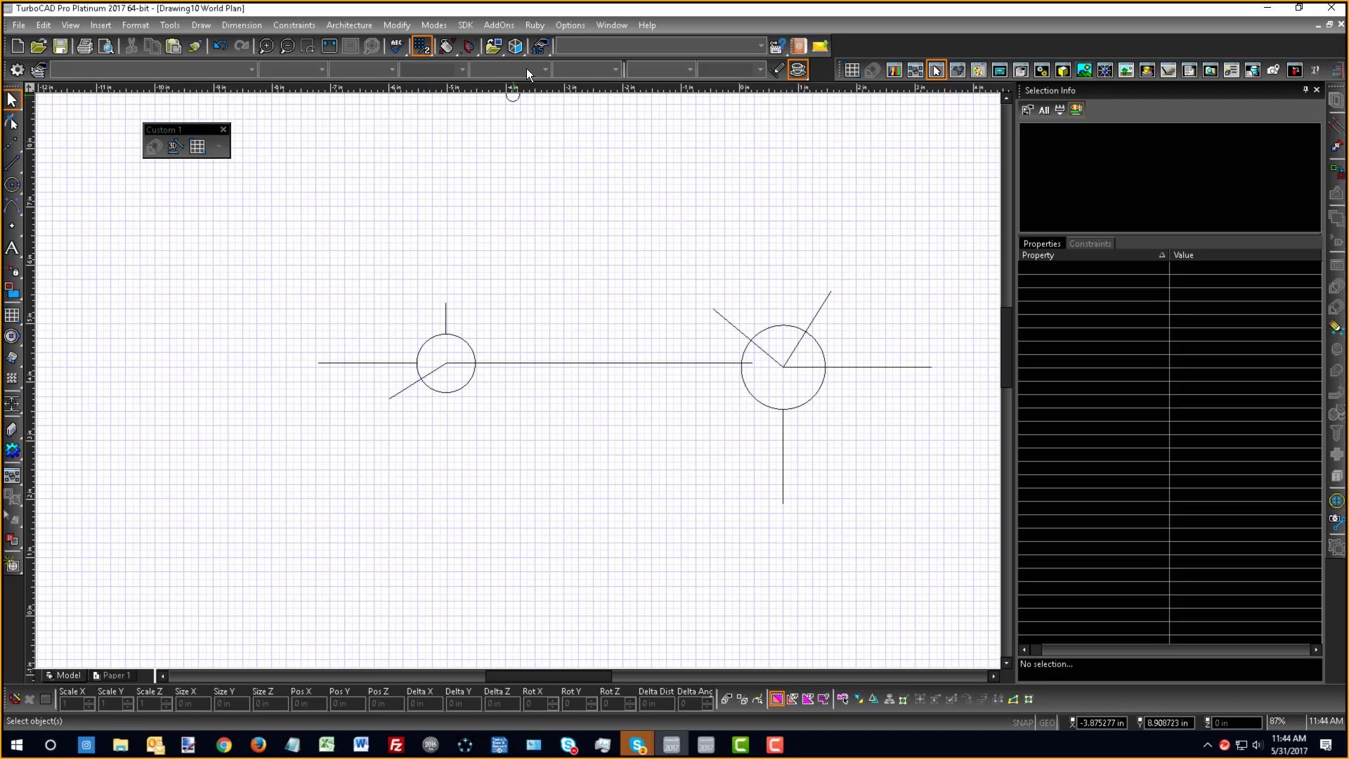
pyautogui.click(581, 28)
pyautogui.click(592, 86)
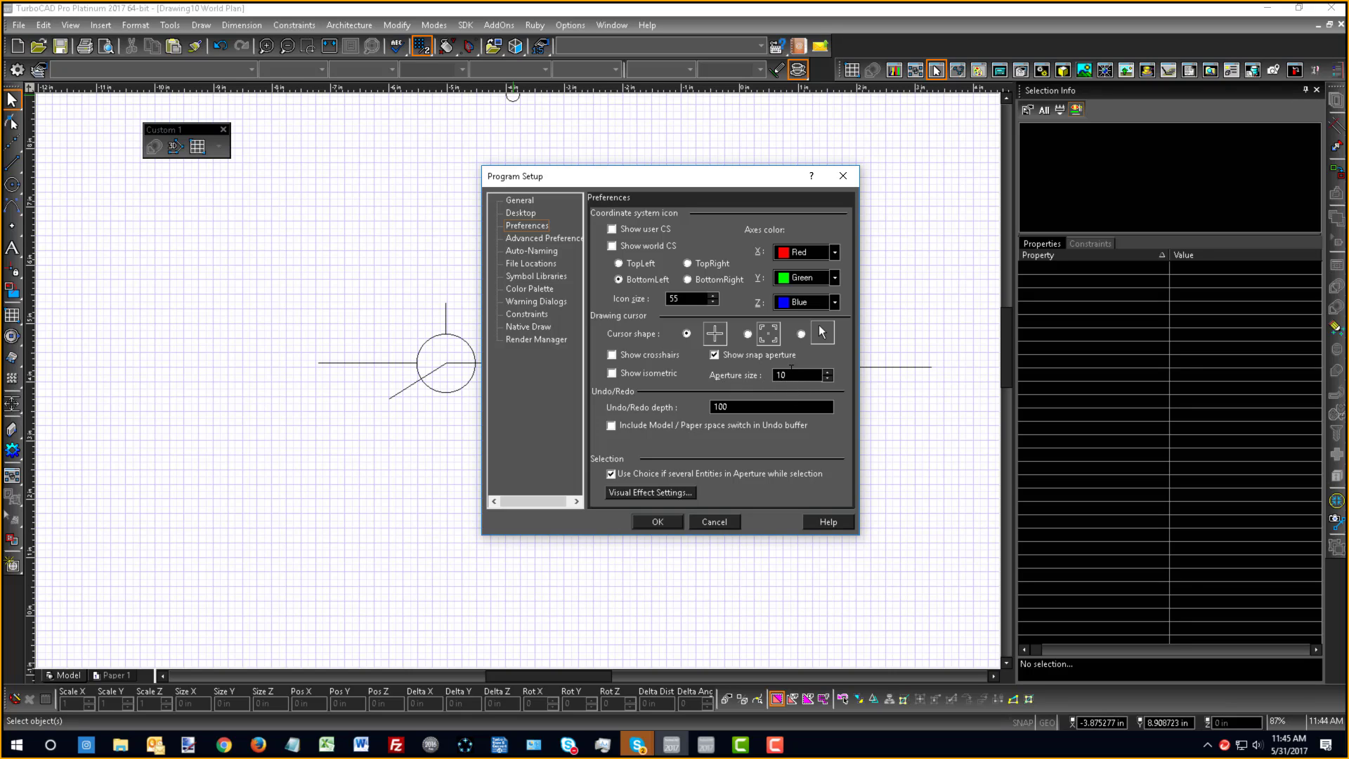
pyautogui.click(715, 355)
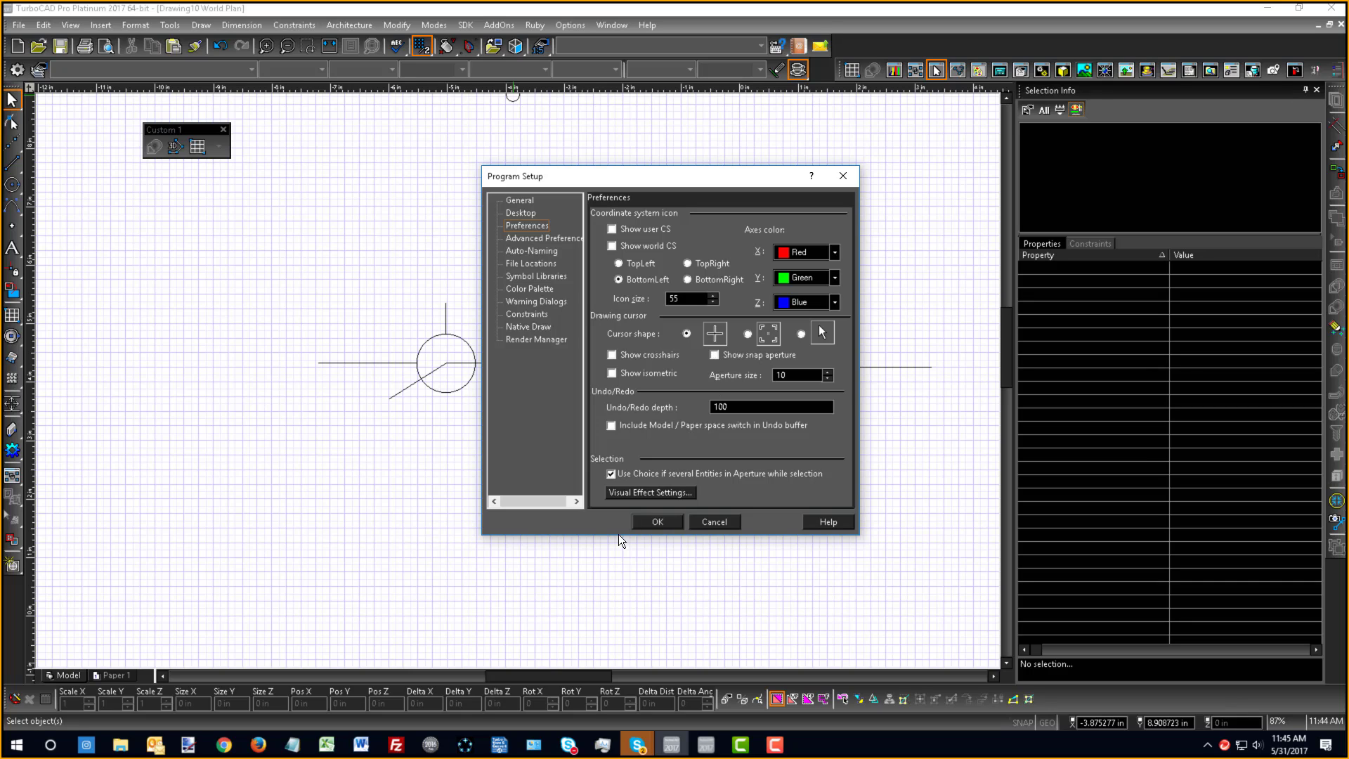
pyautogui.click(655, 522)
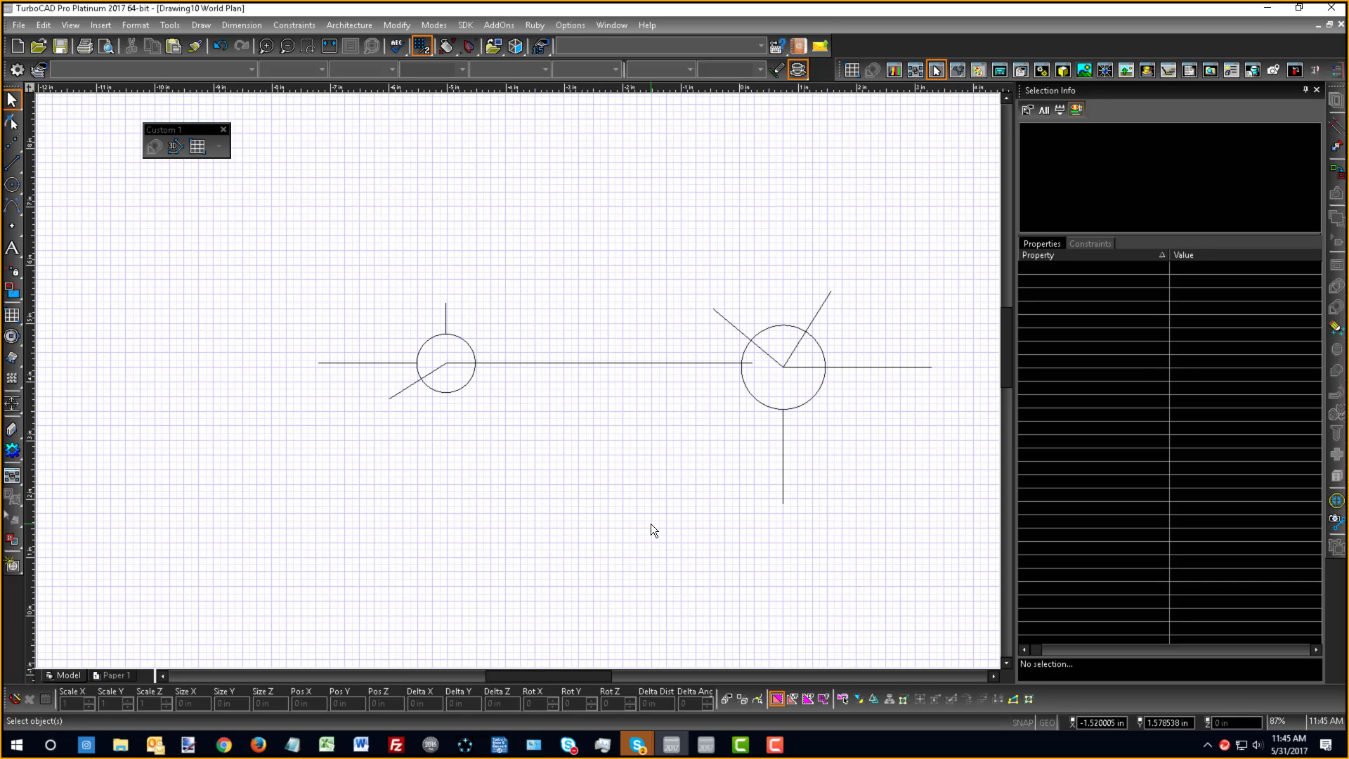
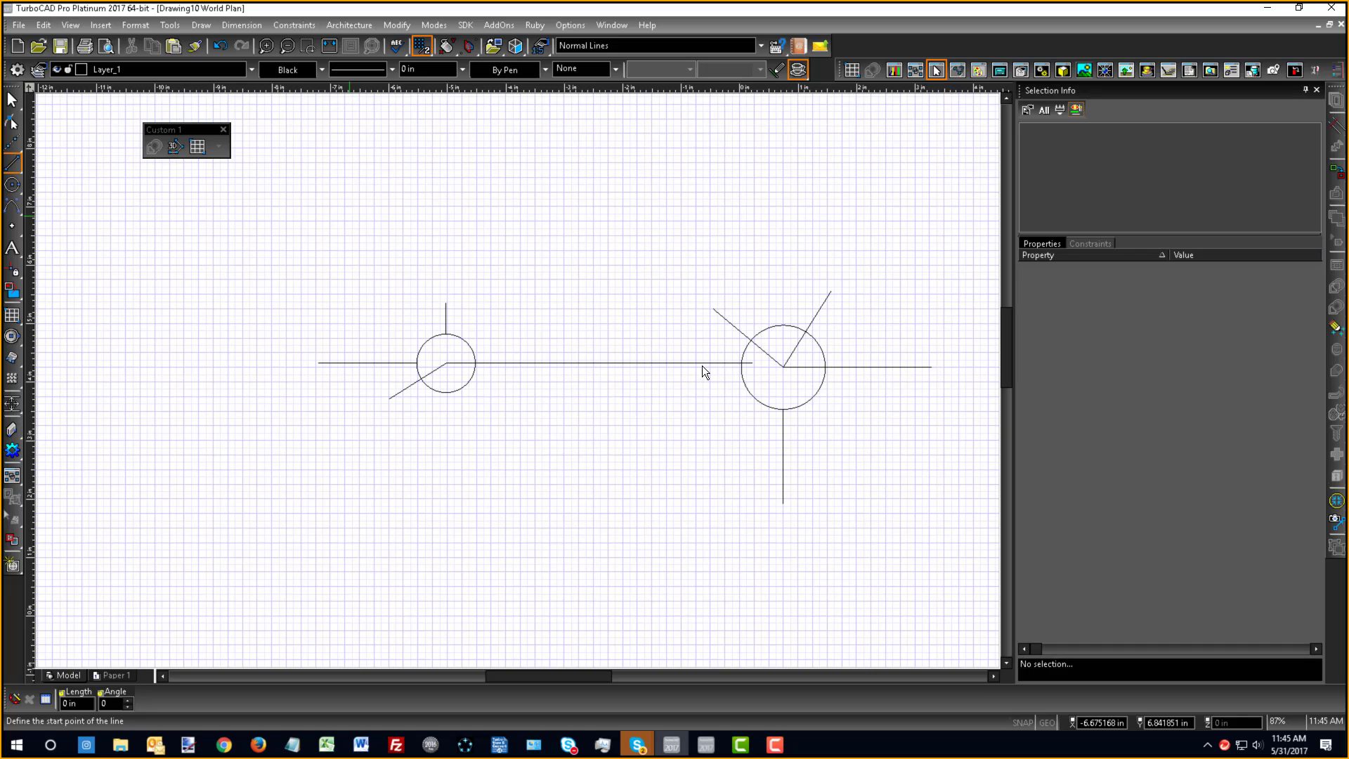
# - Set both the major radius and the minor radius of the smaller circle to 0.75 in
pyautogui.press('Escape')
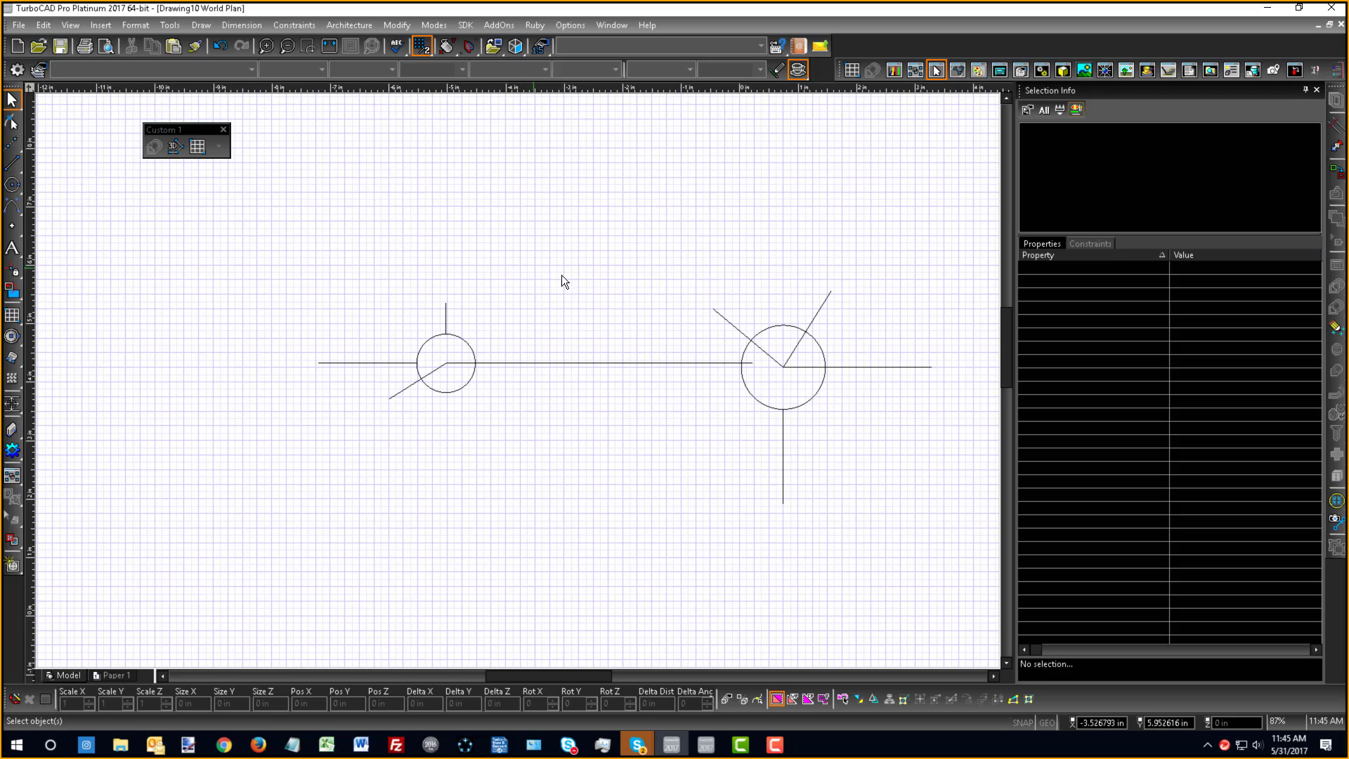
pyautogui.click(446, 392)
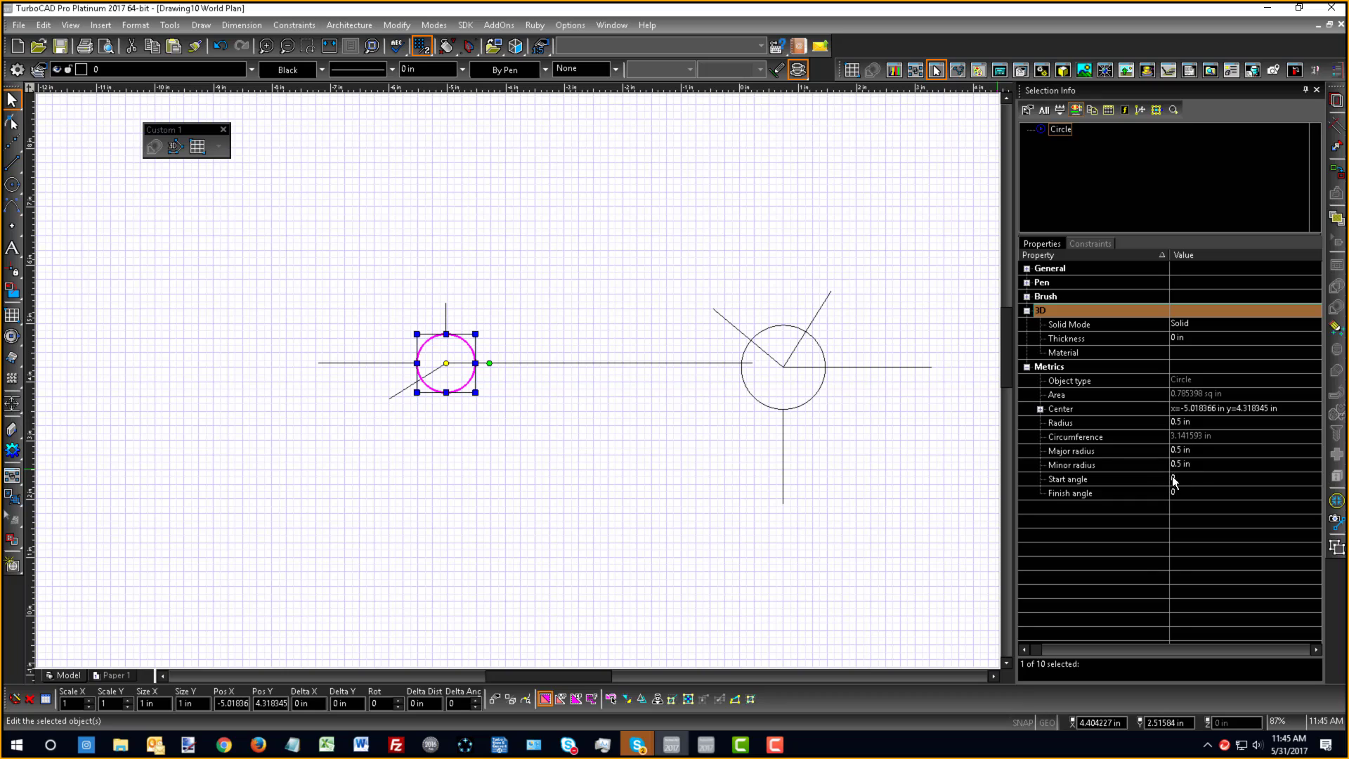
pyautogui.click(1178, 451)
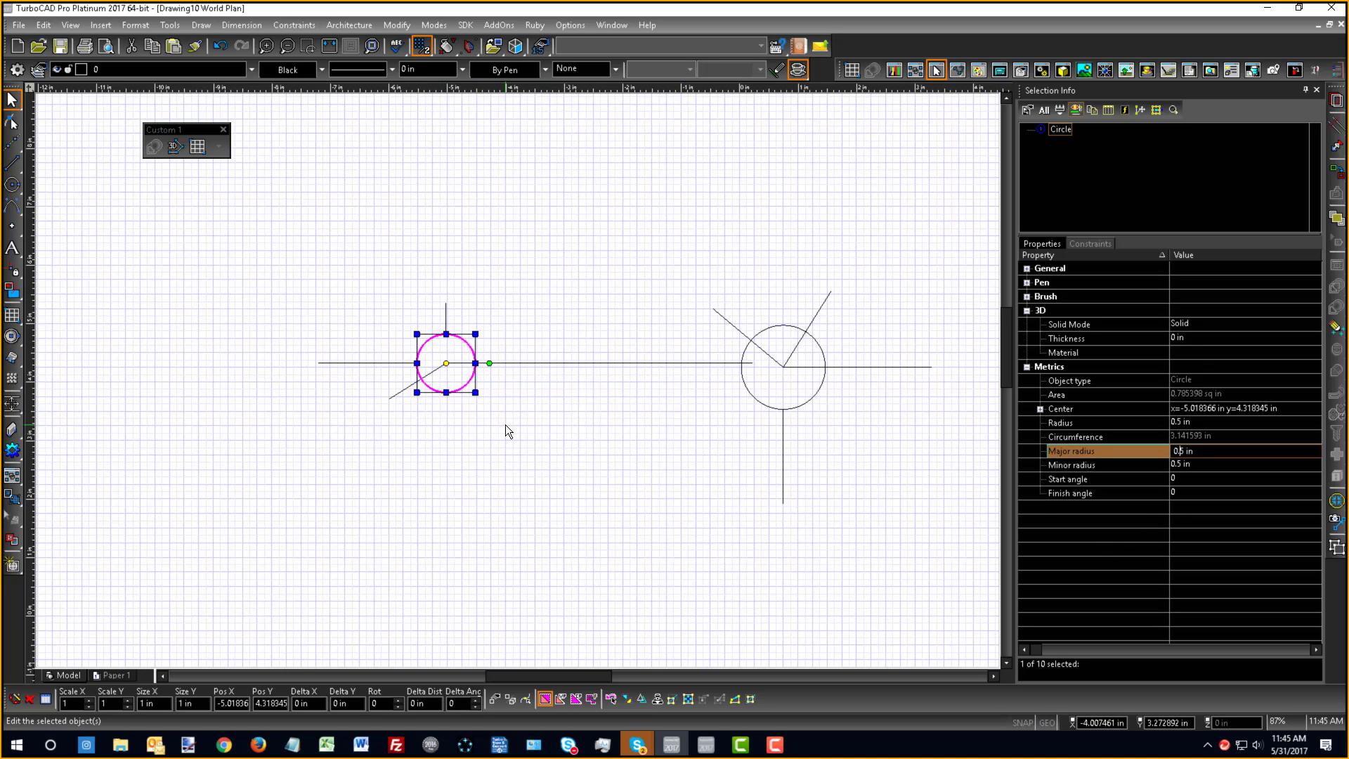
pyautogui.write('7')
pyautogui.press('Return')
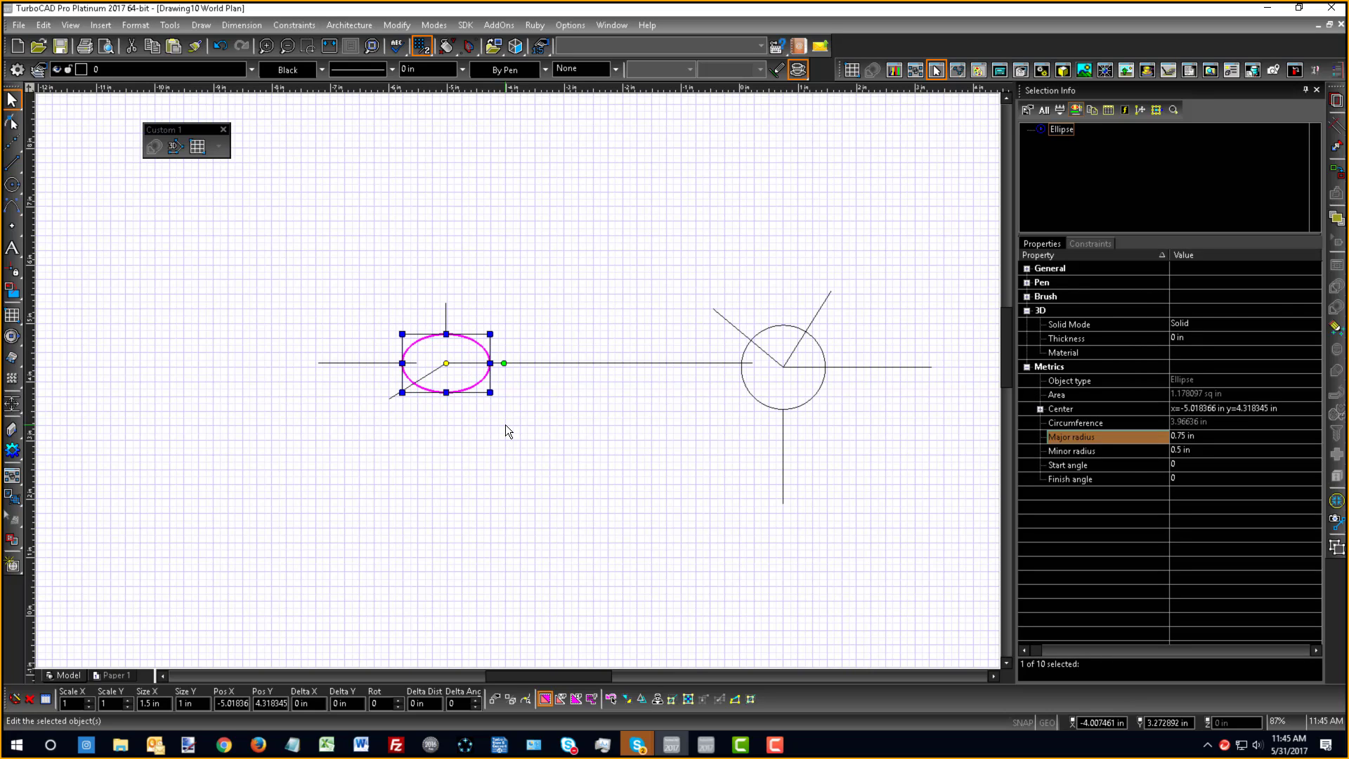
pyautogui.click(1184, 451)
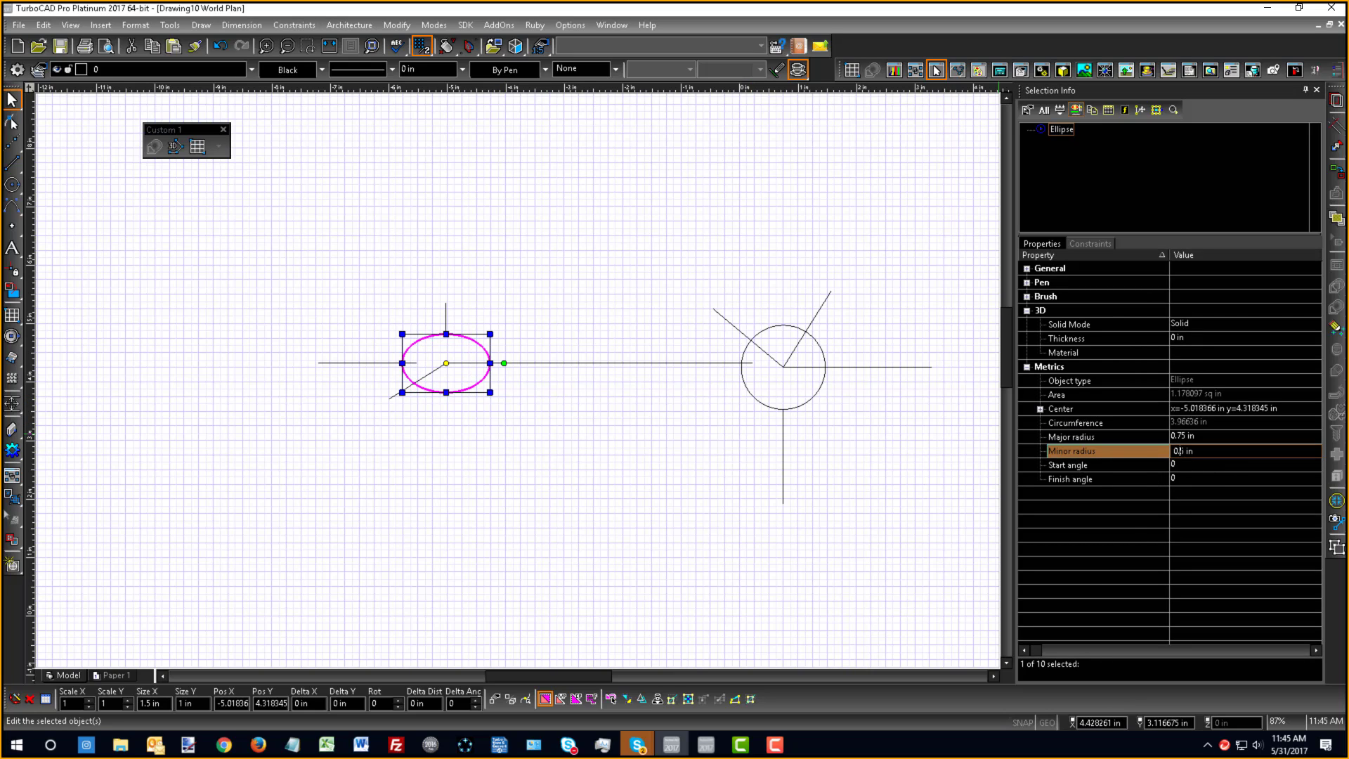
pyautogui.write('7')
pyautogui.press('Return')
pyautogui.click(558, 286)
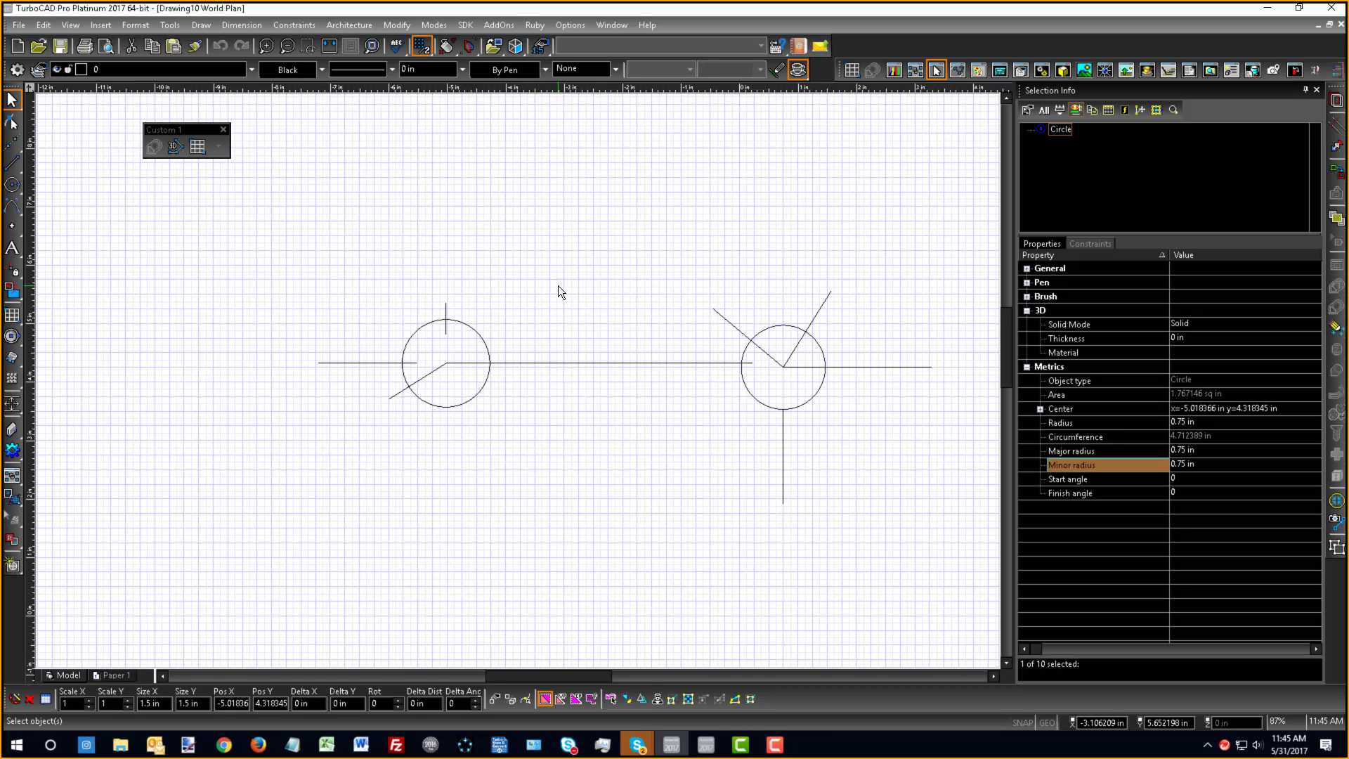
# - Select the long horizontal line running between the two circles
pyautogui.scroll(-1, 500, 391)
pyautogui.scroll(1, 490, 382)
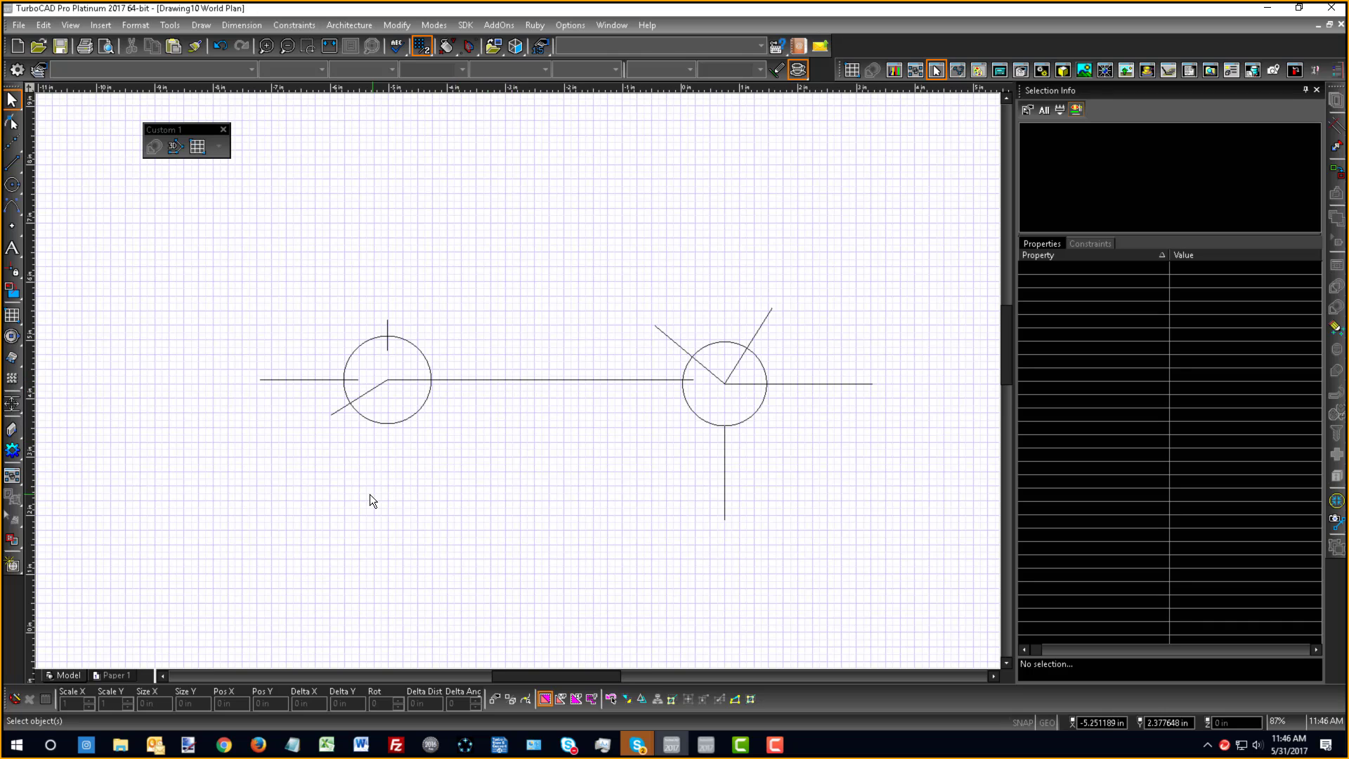
pyautogui.click(481, 380)
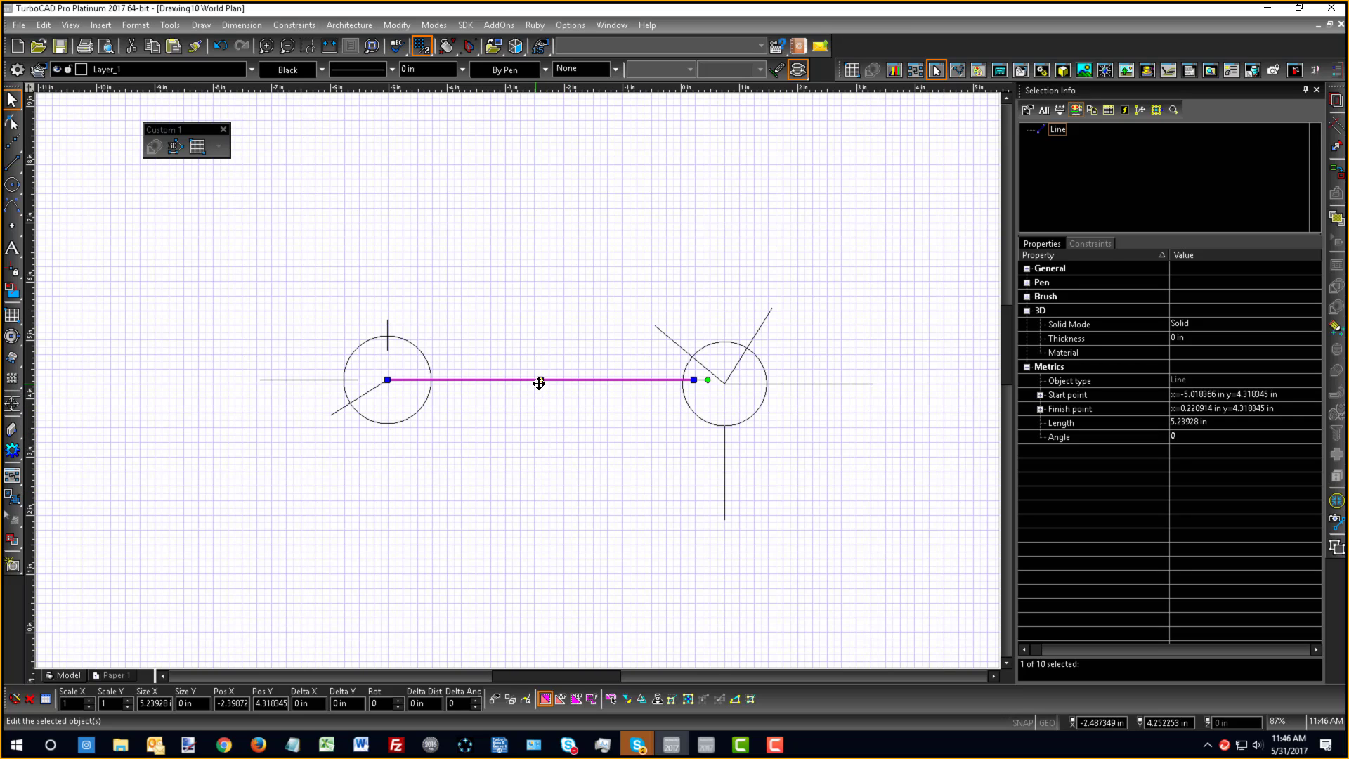
# - Move the selected horizontal line from between the two circles to the clear space above them
pyautogui.moveTo(536, 377); pyautogui.dragTo(520, 250)
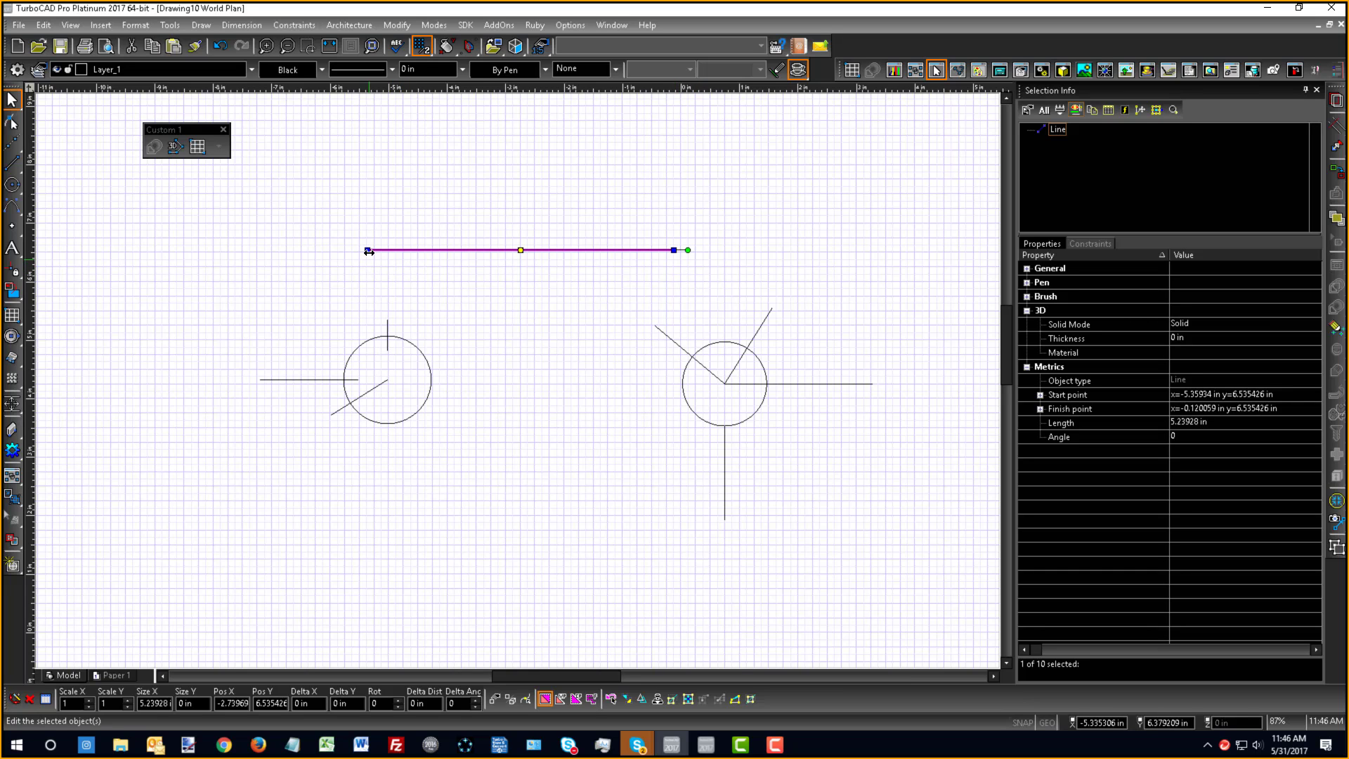
pyautogui.moveTo(368, 251); pyautogui.dragTo(518, 380, button='middle')
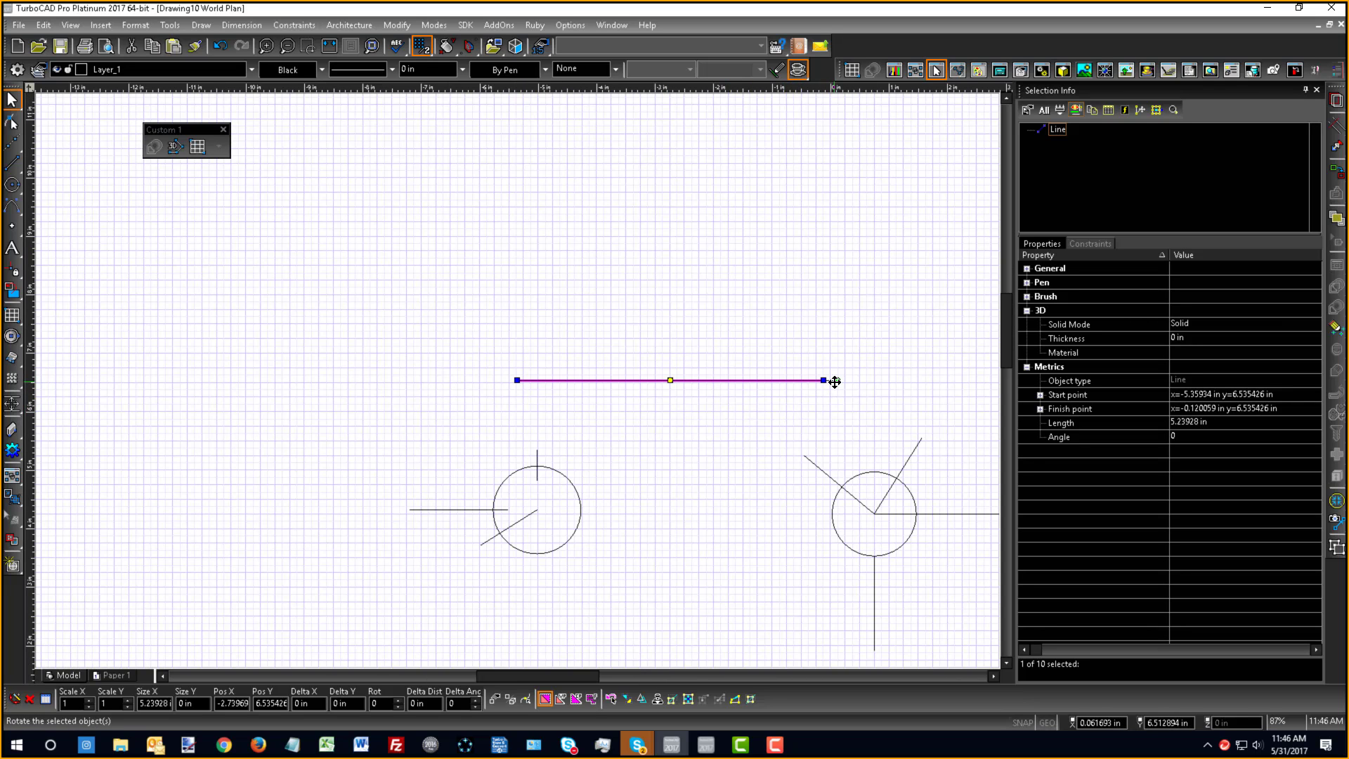
pyautogui.scroll(2, 835, 382)
pyautogui.scroll(-1, 465, 382)
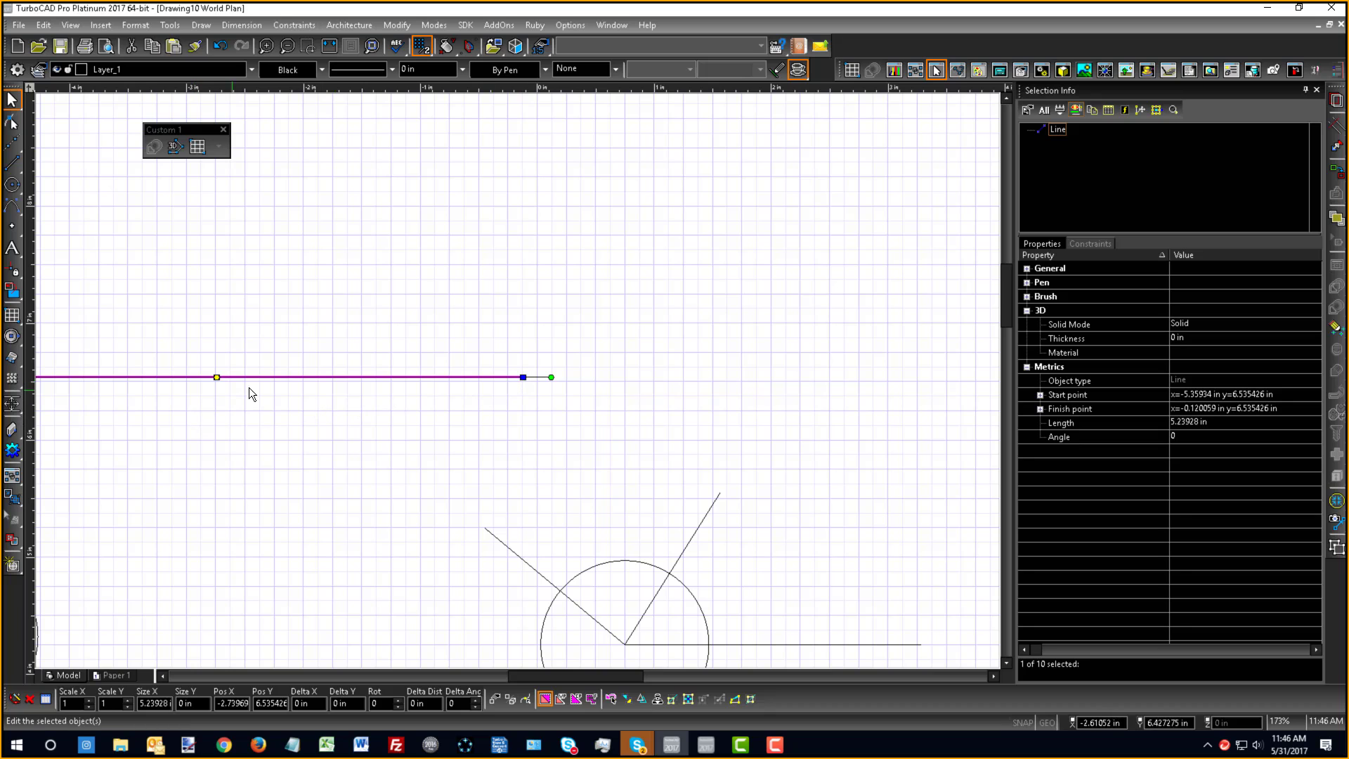
pyautogui.scroll(-1, 518, 383)
pyautogui.scroll(1, 499, 380)
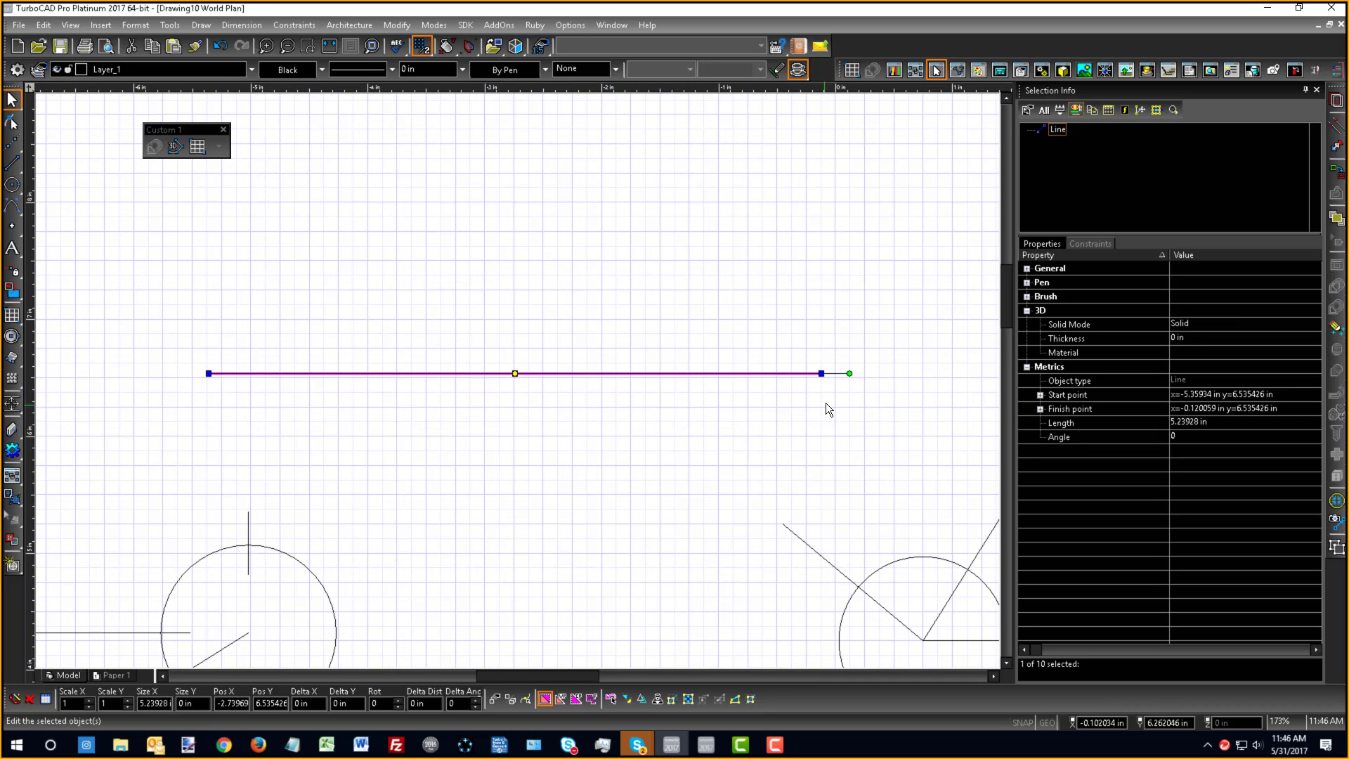
# - Try rotating the horizontal line 45 degrees about its midpoint, and undo the rotation
pyautogui.click(848, 373)
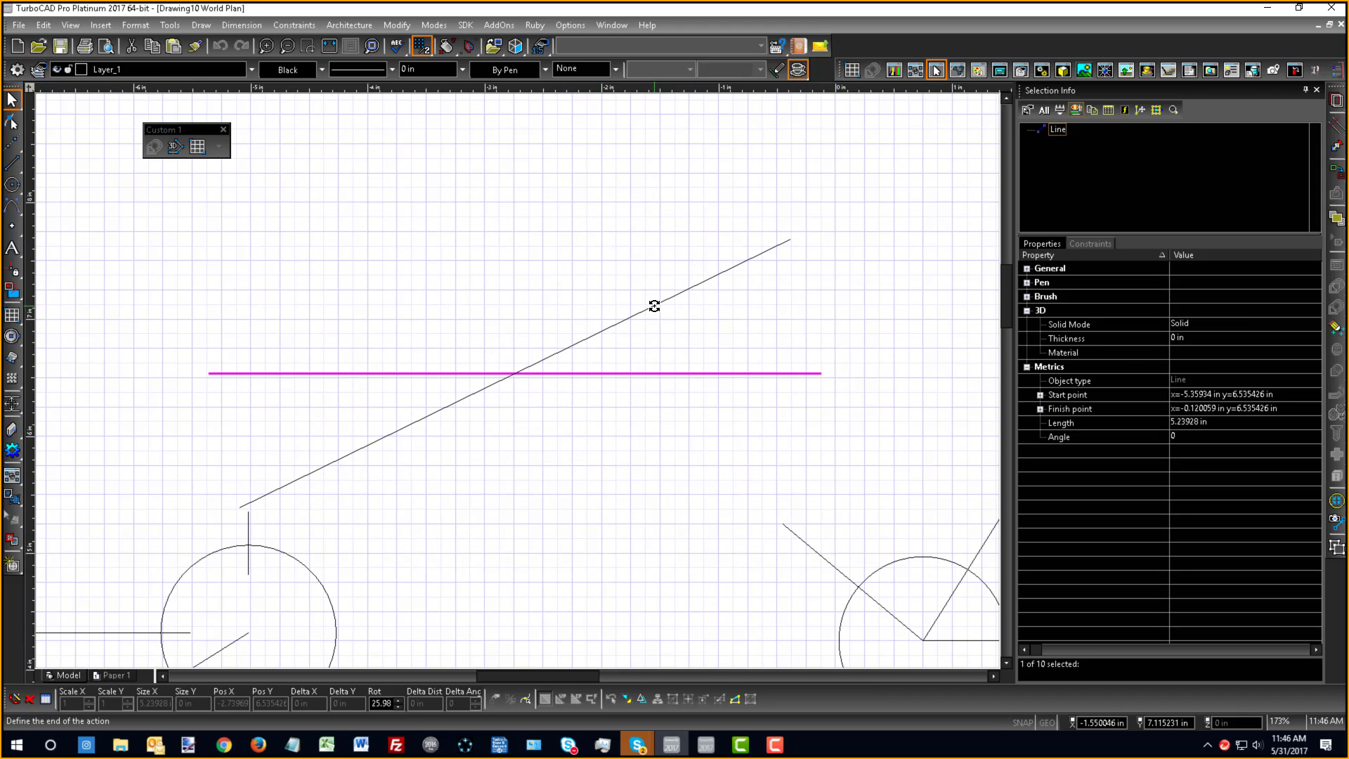
pyautogui.press('Tab')
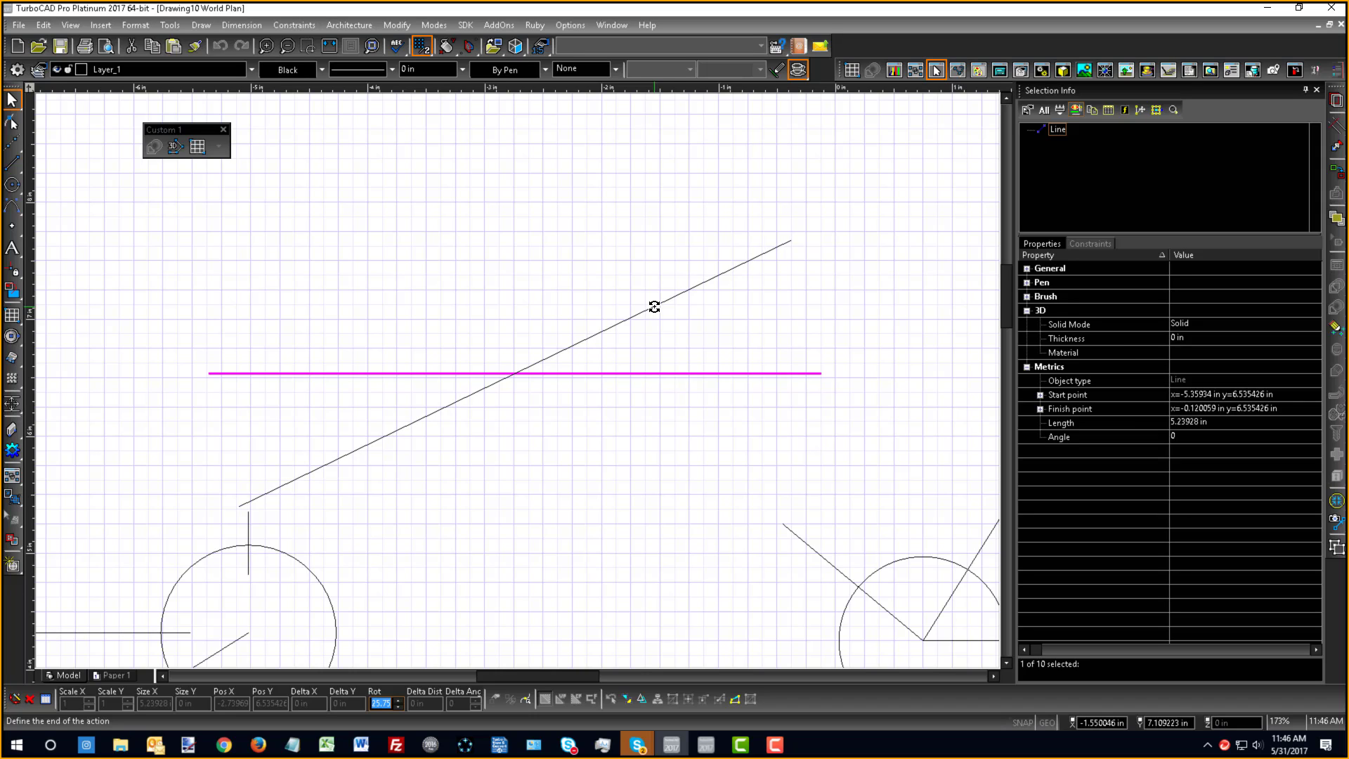
pyautogui.write('45')
pyautogui.press('Return')
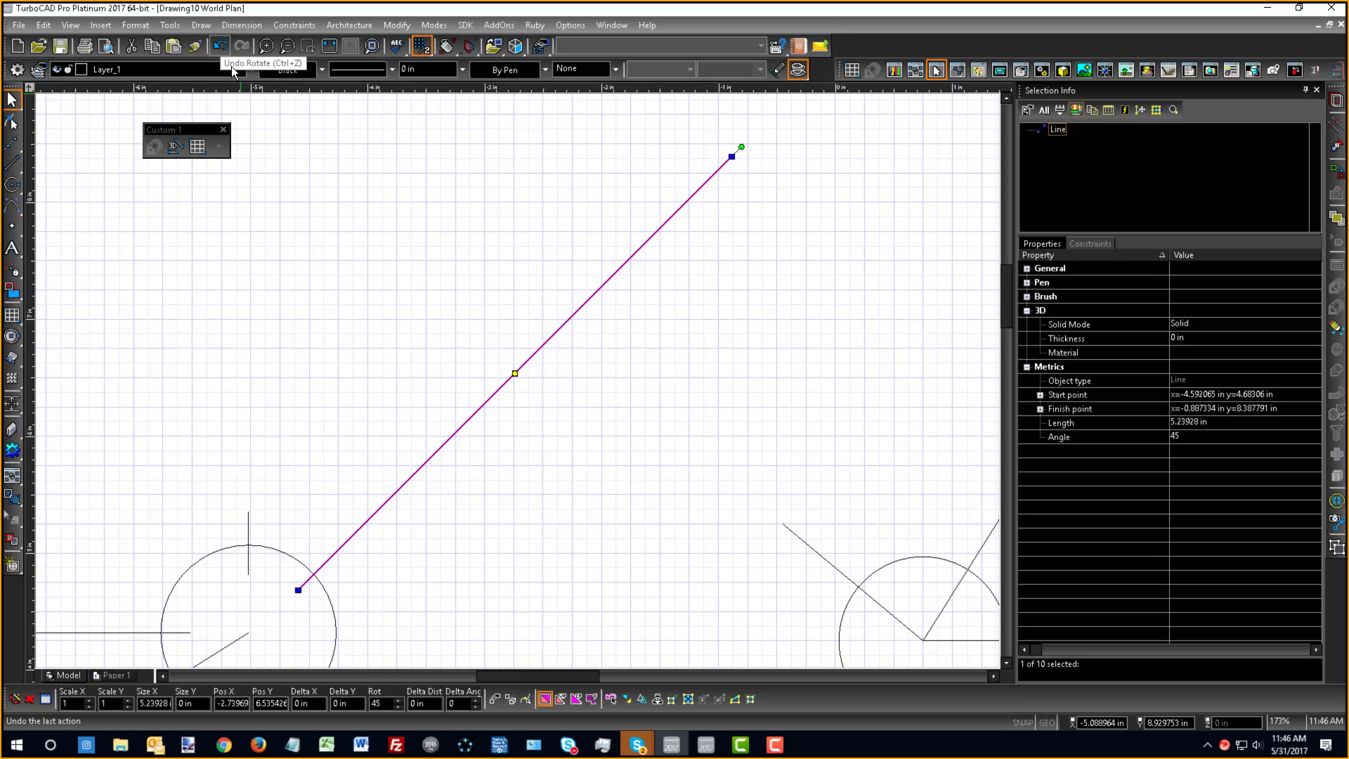
pyautogui.hotkey('ctrl', 'z')
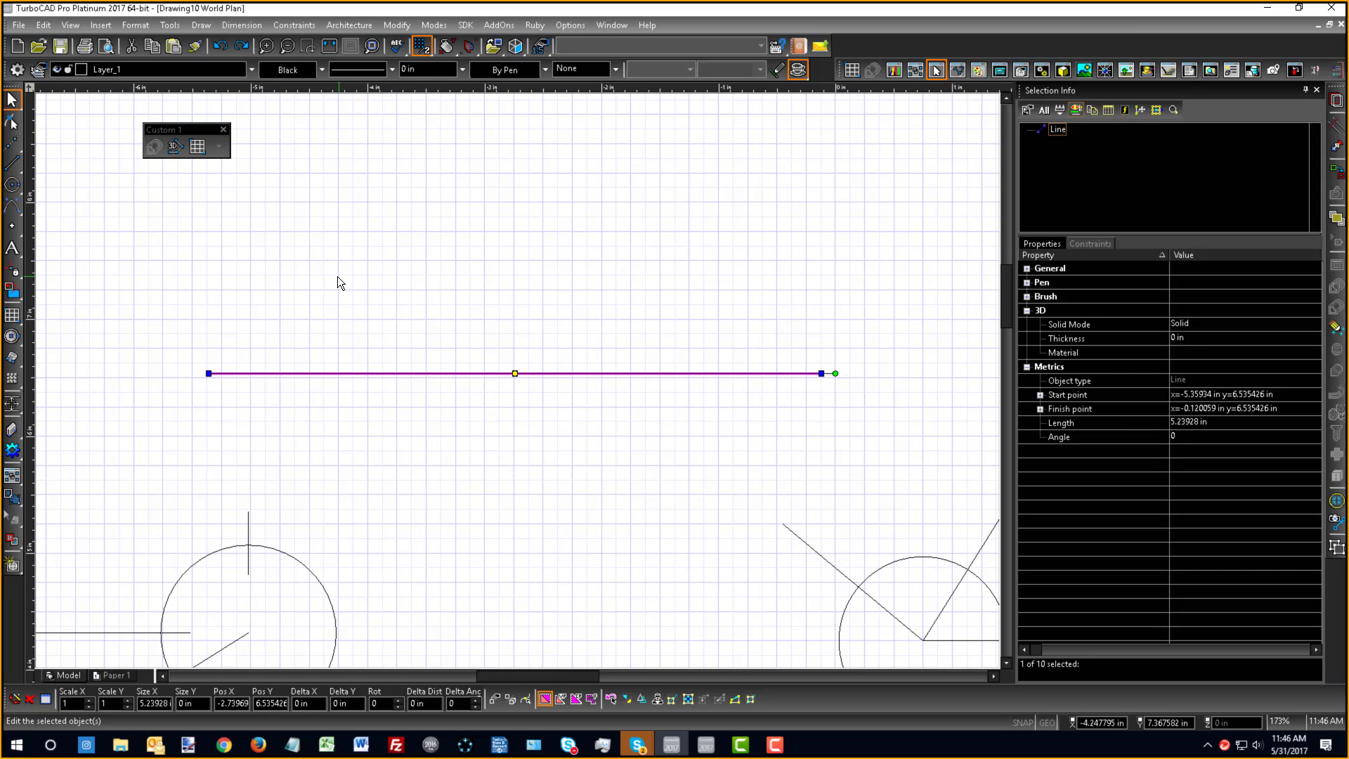
# - Stretch the horizontal line outward at both endpoints to a length of about 6.77 in, and reselect it
pyautogui.moveTo(208, 373); pyautogui.dragTo(150, 386)
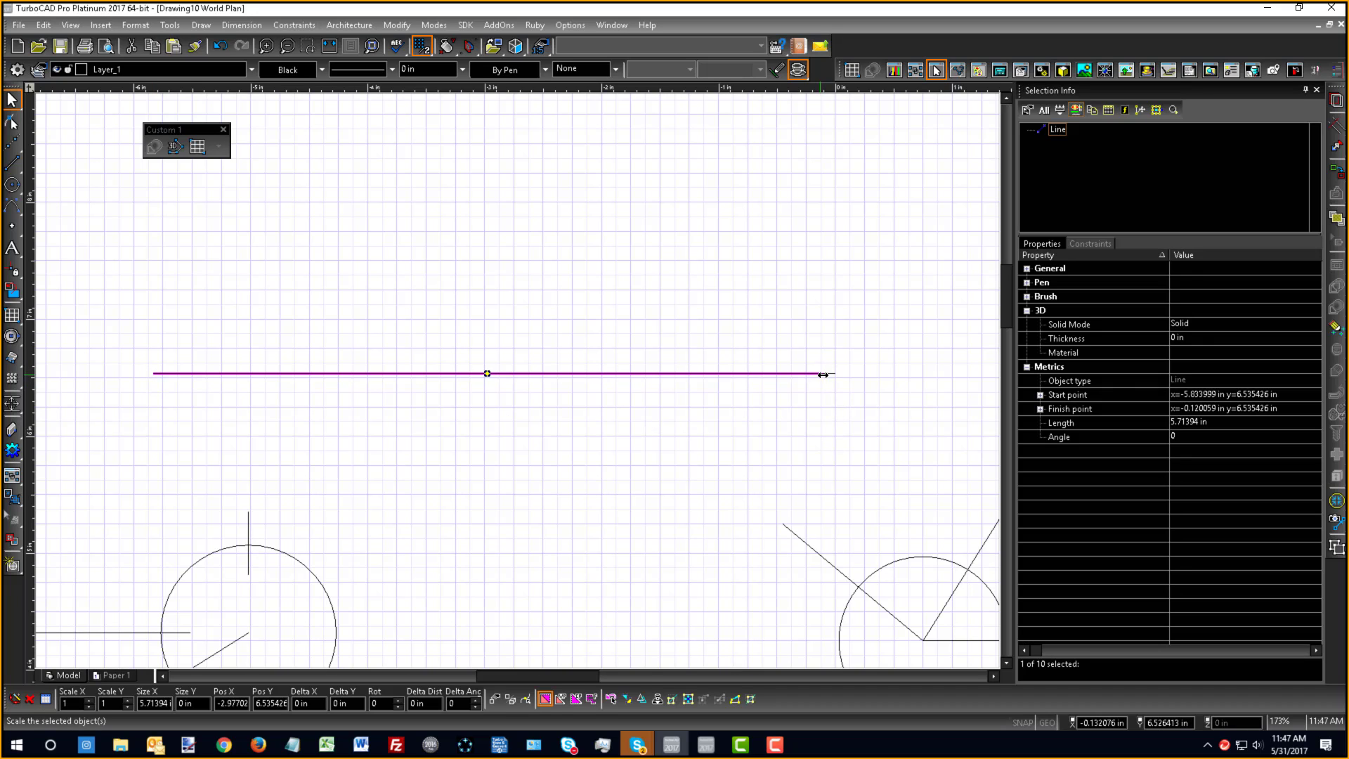
pyautogui.moveTo(821, 373); pyautogui.dragTo(944, 386)
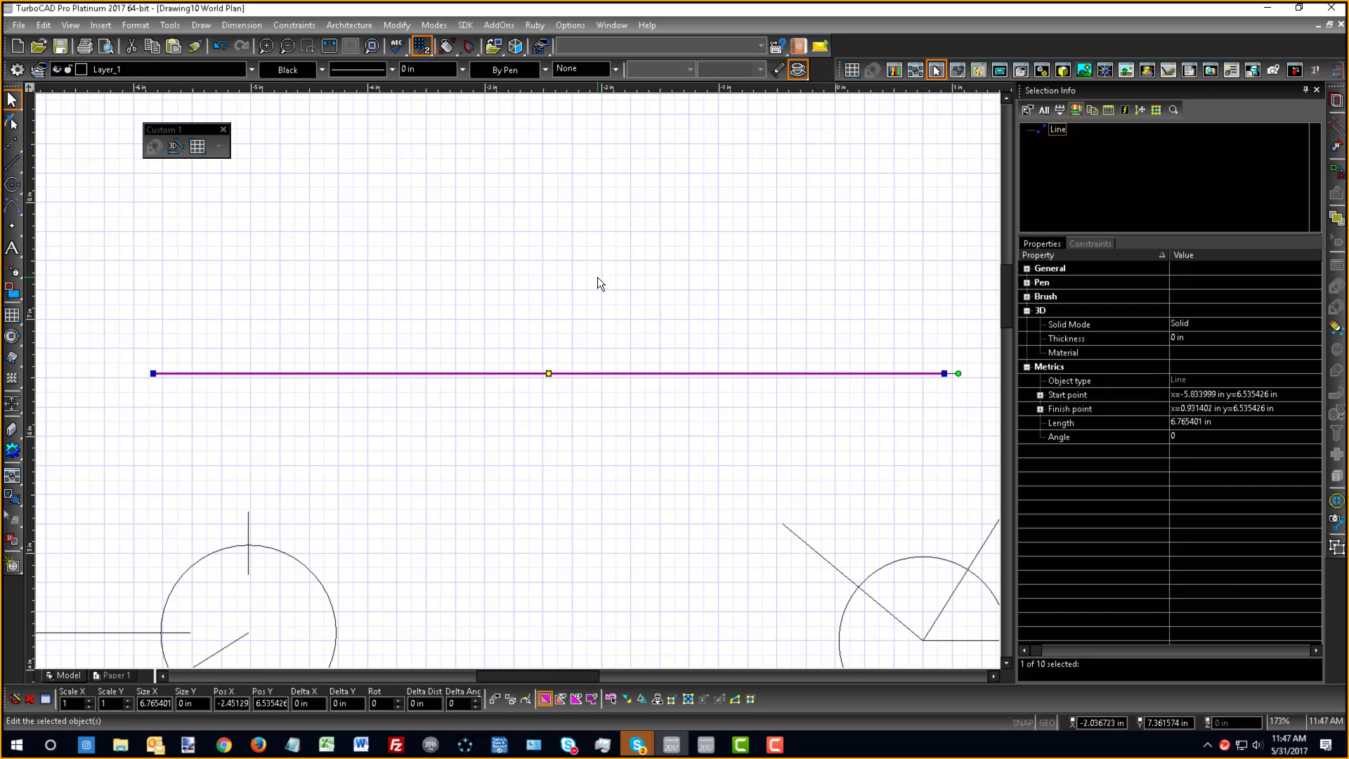
pyautogui.press('Escape')
pyautogui.click(527, 377)
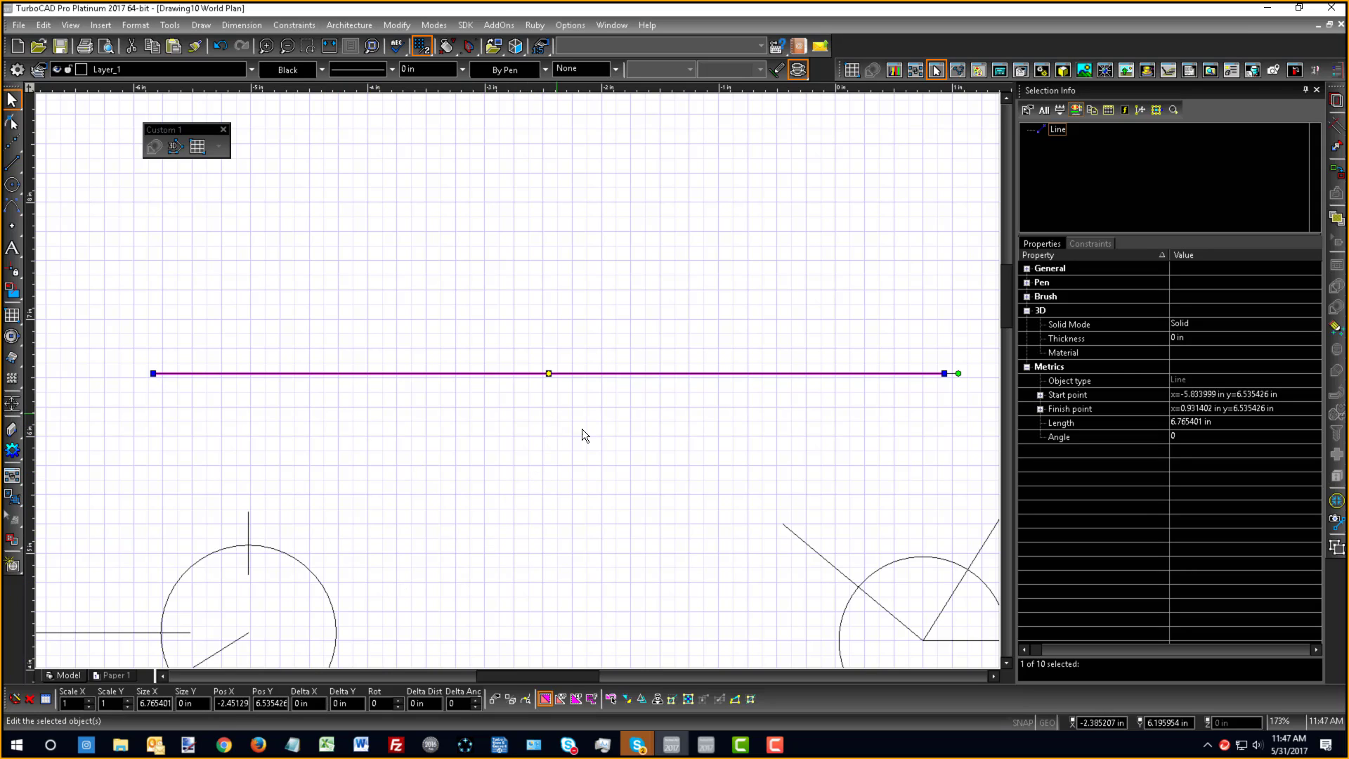
# - Move the horizontal line by its midpoint to about x = -2.25 in, y = 7.25 in
pyautogui.moveTo(549, 374); pyautogui.dragTo(573, 291)
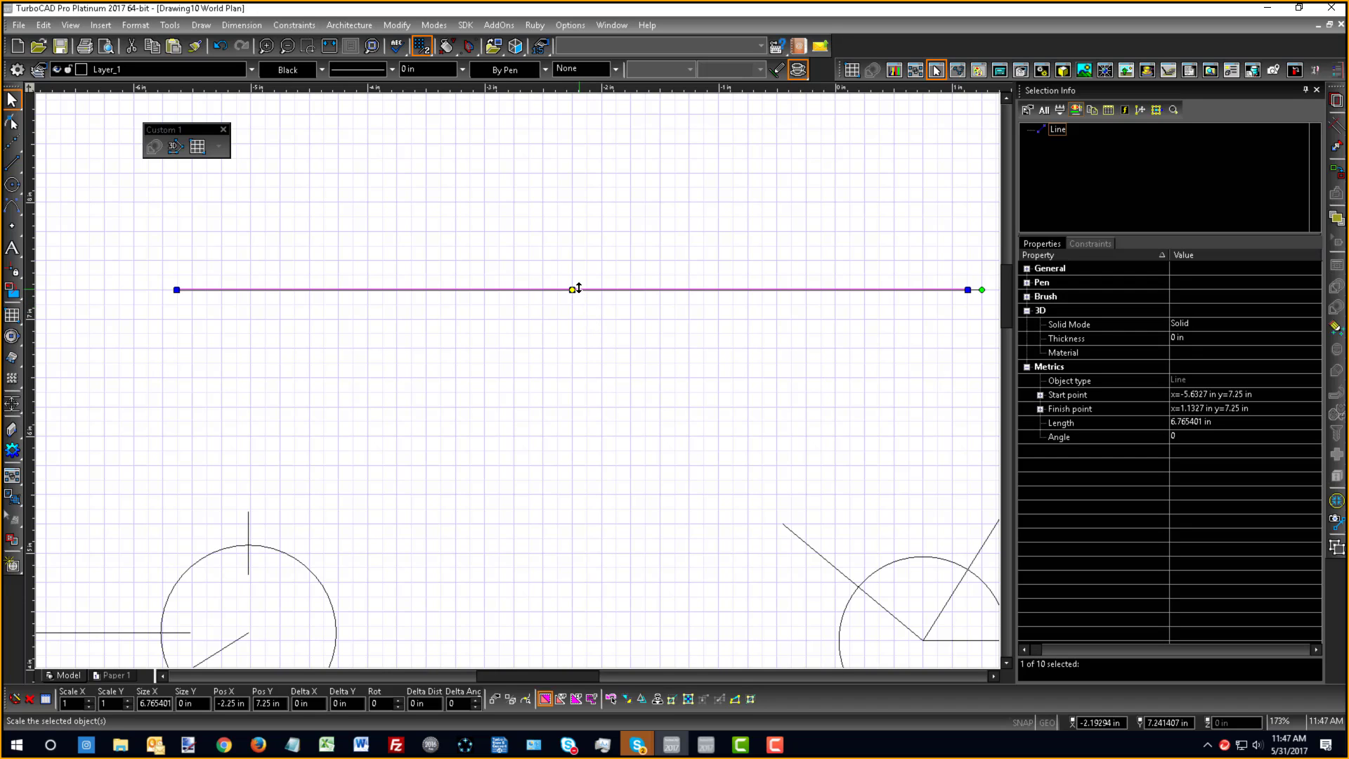
pyautogui.scroll(3, 512, 399)
pyautogui.scroll(-3, 518, 383)
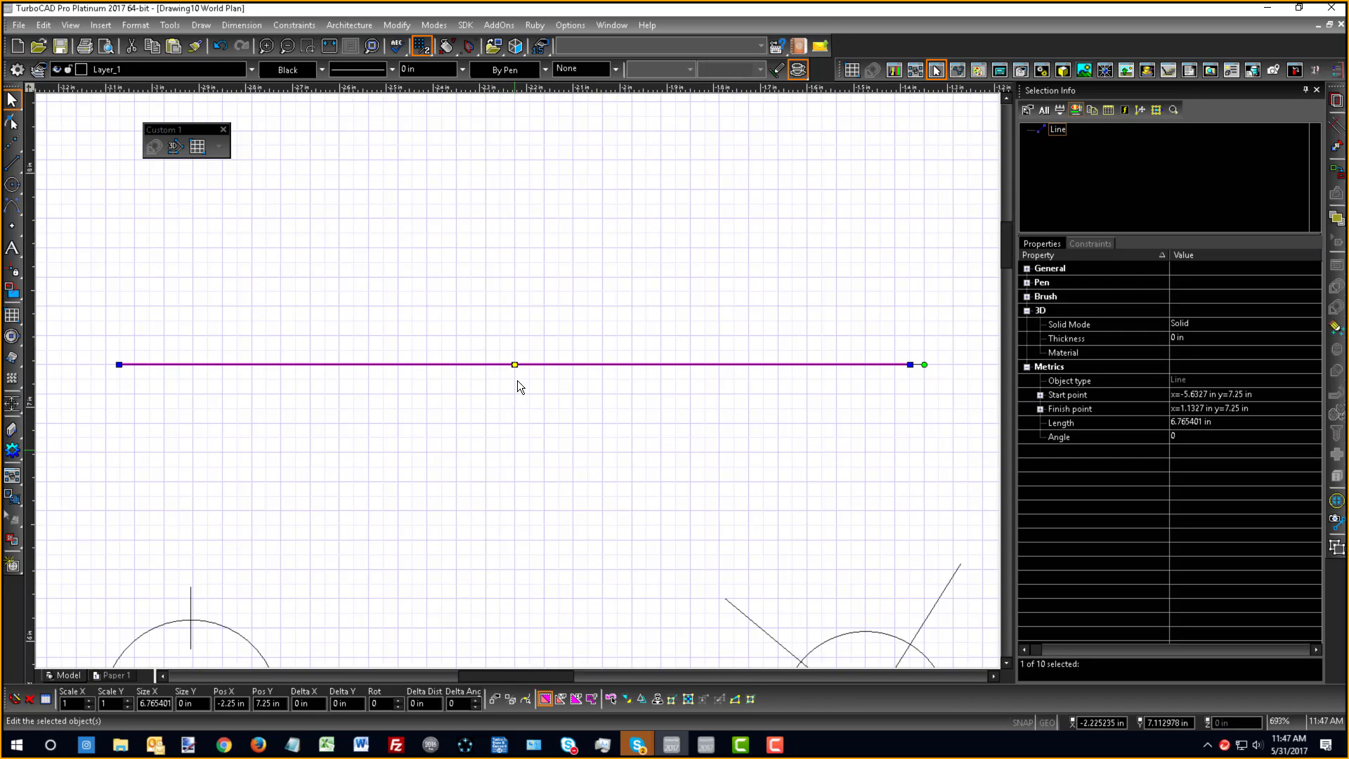
pyautogui.scroll(2, 518, 381)
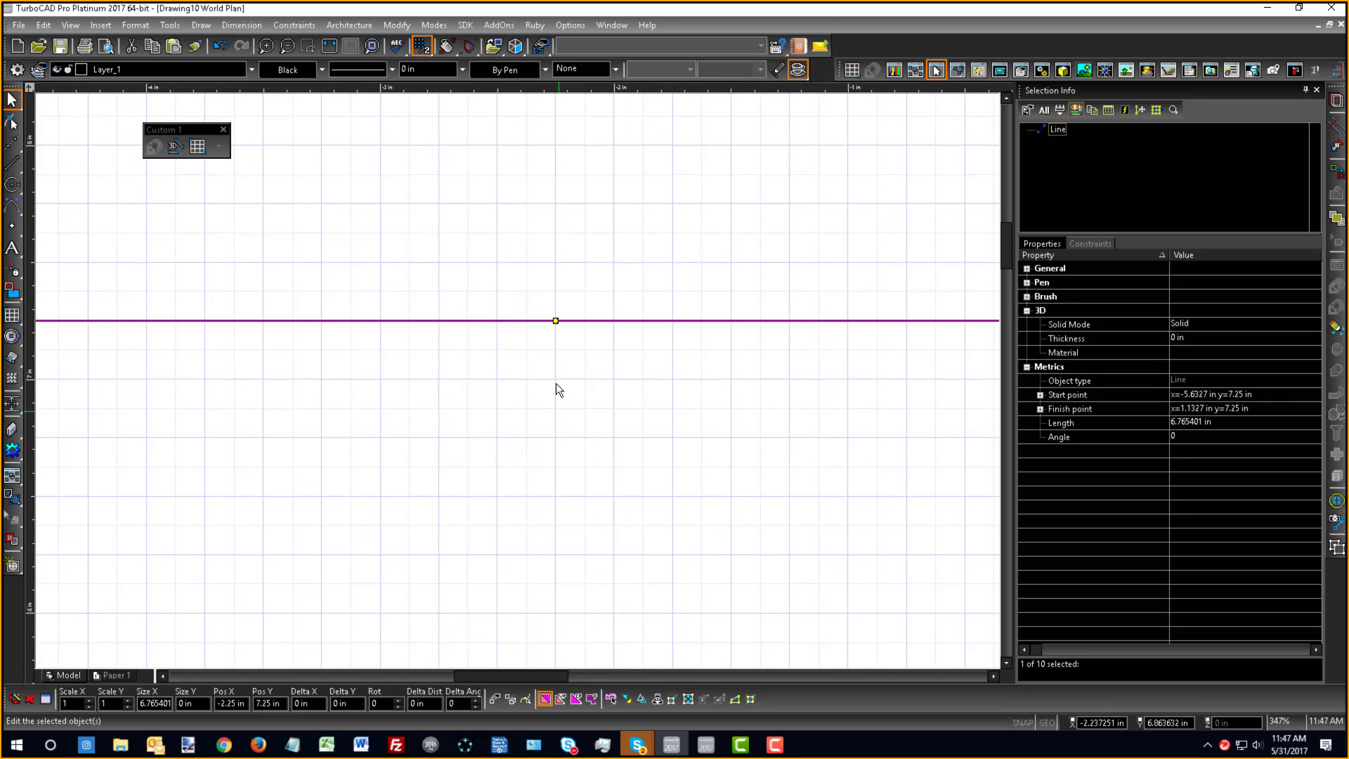
# - Move the horizontal line by its midpoint onto the midpoint of the vertical line below the right-hand circle
pyautogui.moveTo(556, 321); pyautogui.dragTo(614, 497)
pyautogui.scroll(-5, 520, 400)
pyautogui.scroll(3, 548, 357)
pyautogui.click(457, 424)
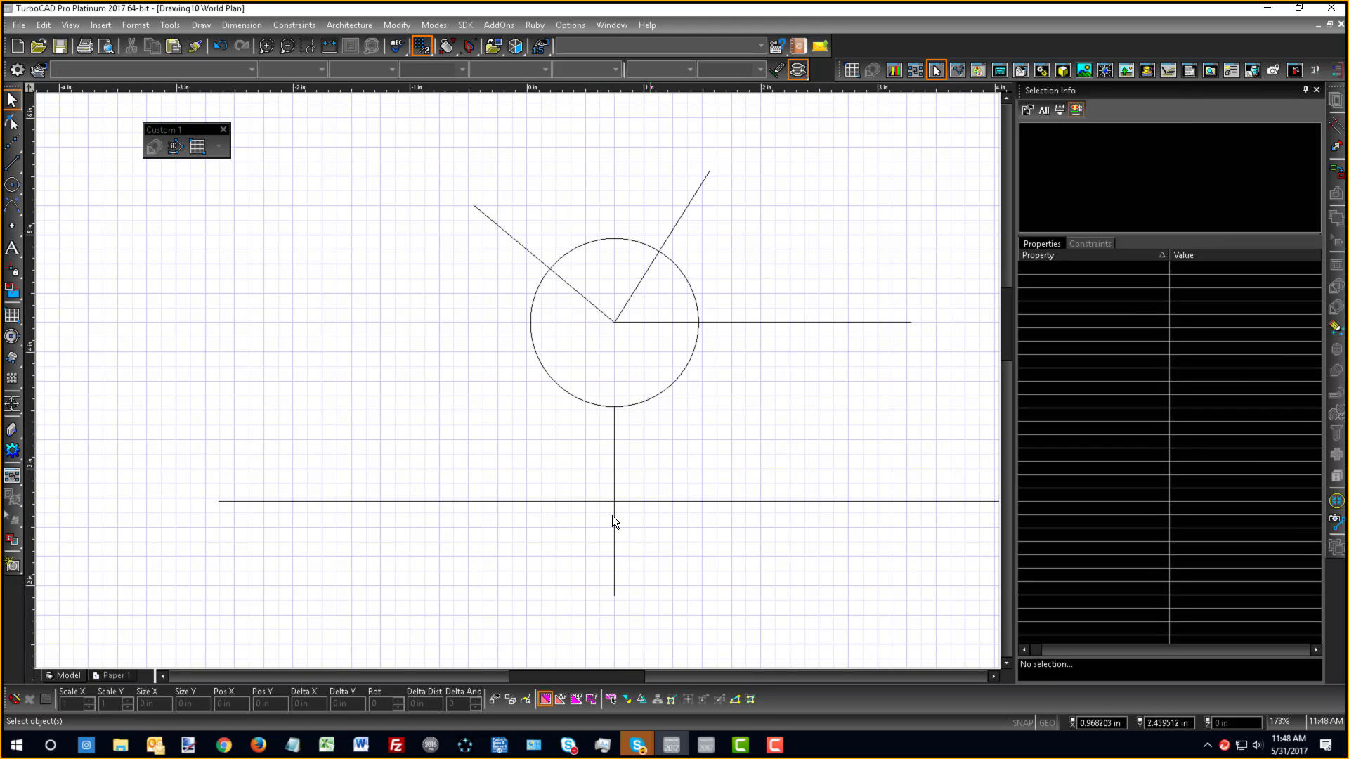
# - Examine the crossing of the horizontal and vertical lines up close, selecting each line in turn to compare their midpoints
pyautogui.scroll(4, 613, 516)
pyautogui.click(497, 428)
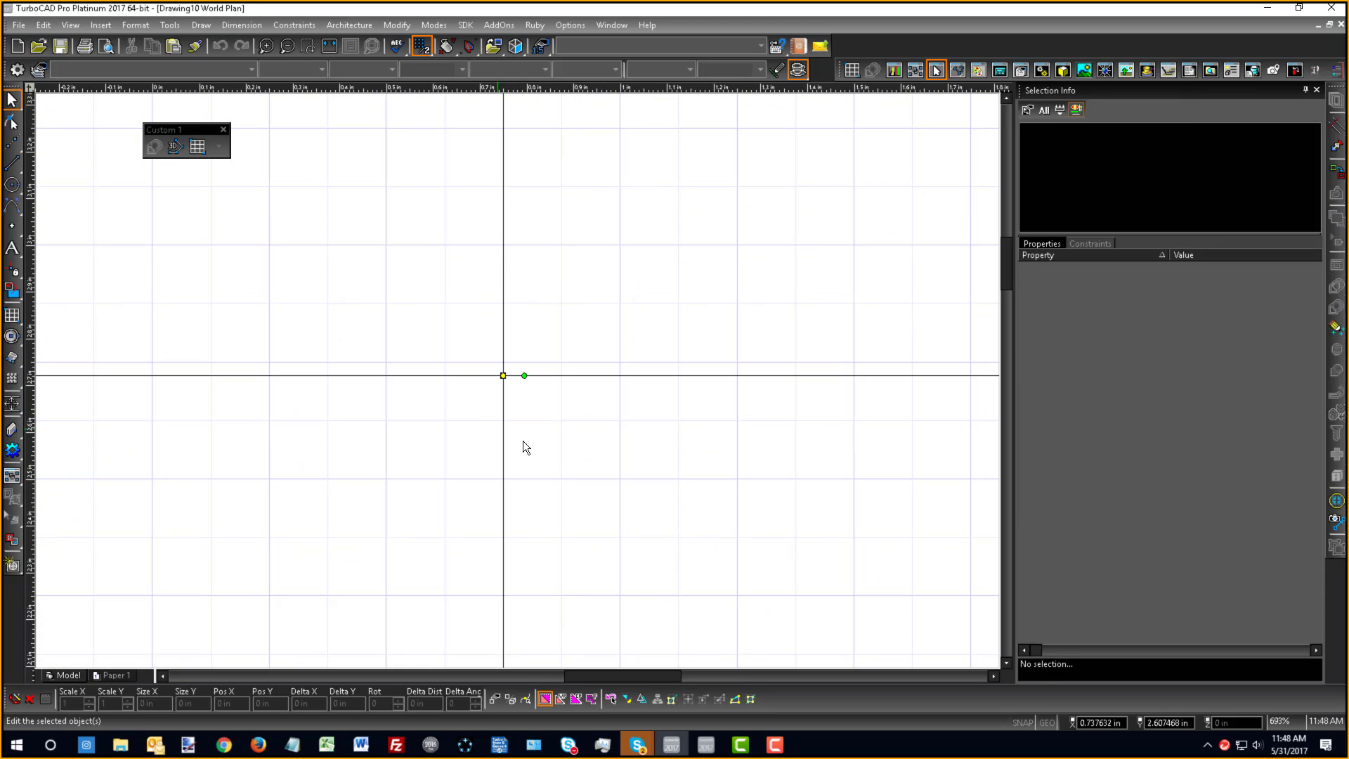
pyautogui.click(523, 442)
pyautogui.scroll(-4, 506, 376)
pyautogui.scroll(4, 518, 386)
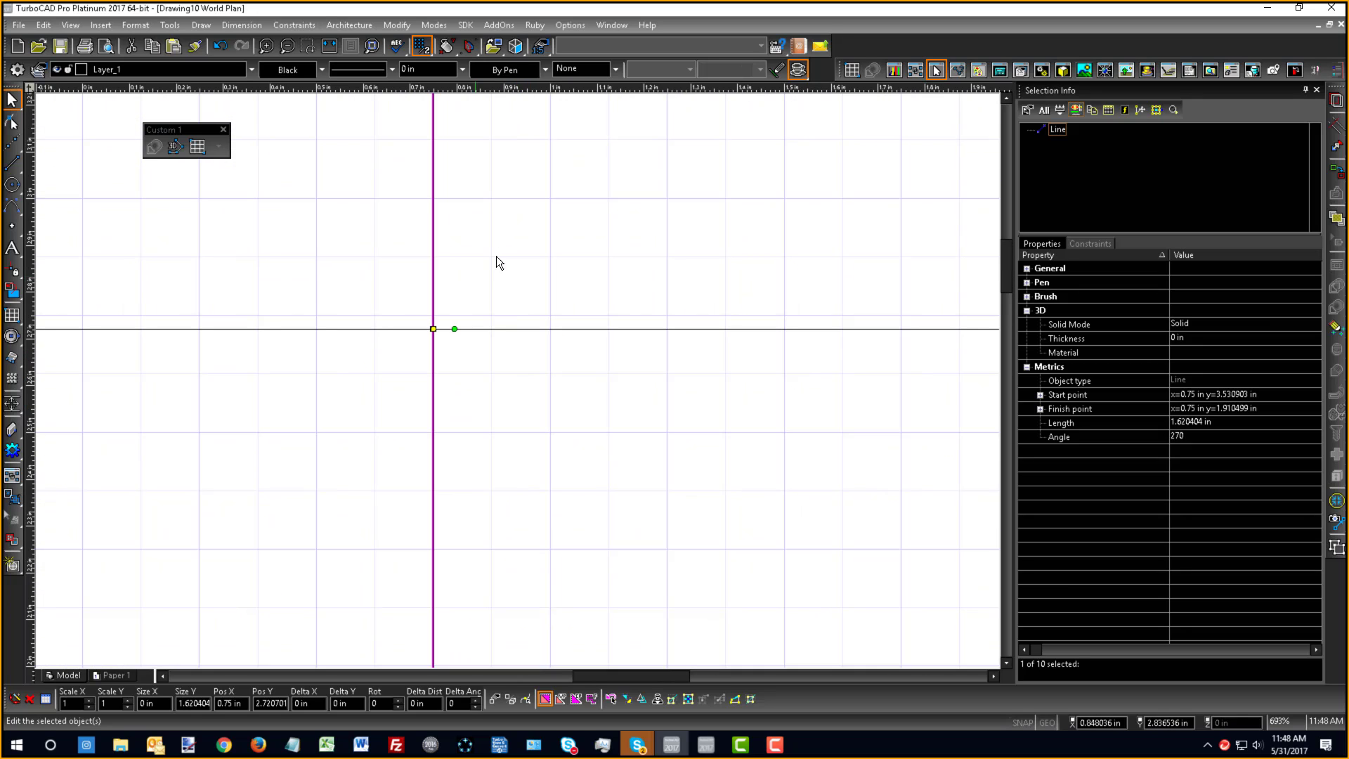
pyautogui.click(517, 319)
pyautogui.click(520, 329)
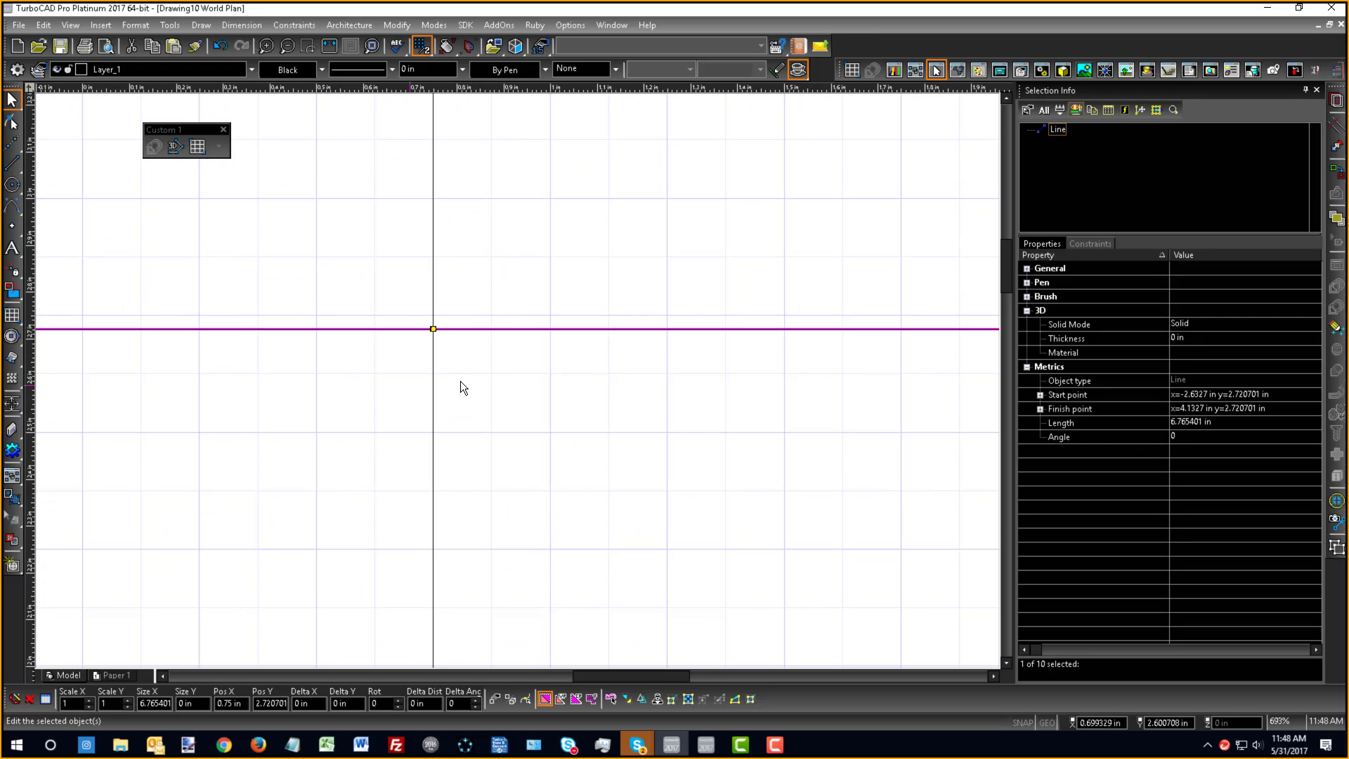
pyautogui.click(483, 318)
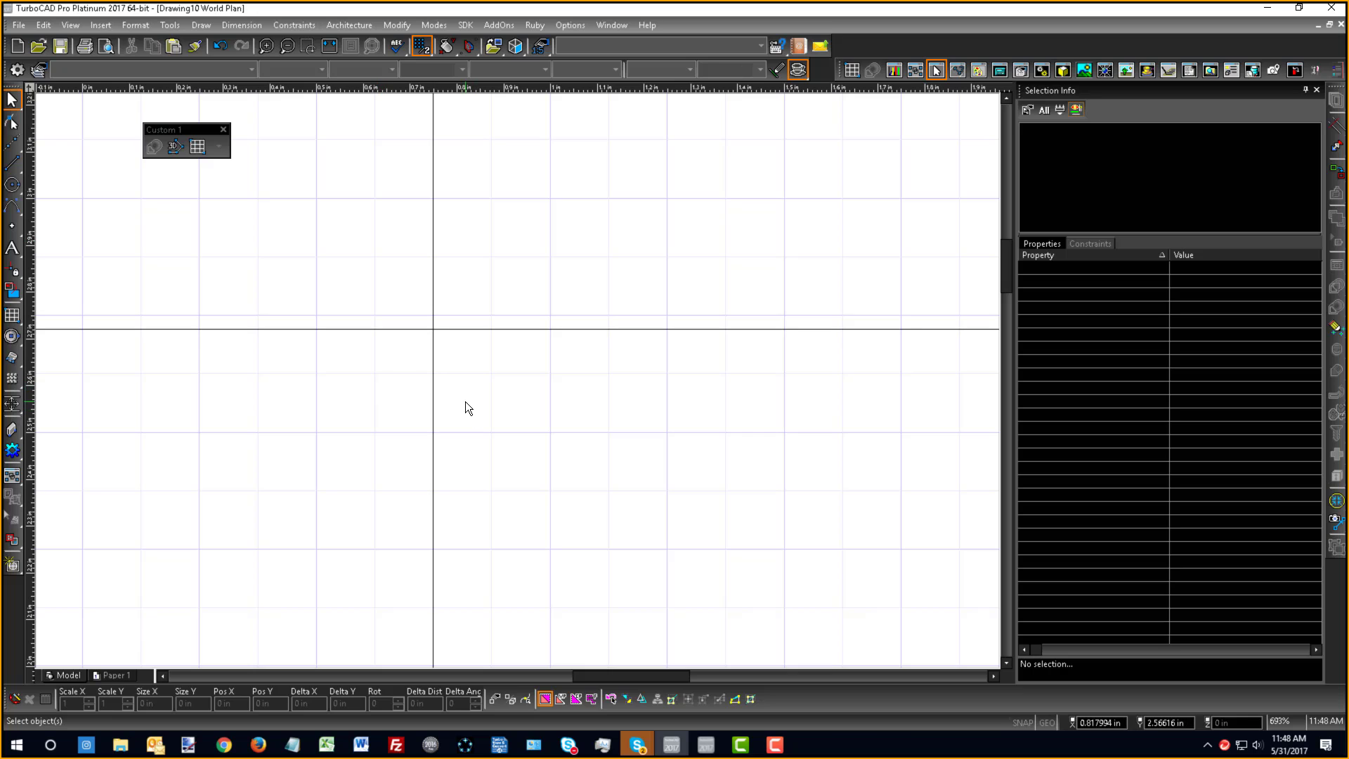
pyautogui.scroll(-4, 462, 405)
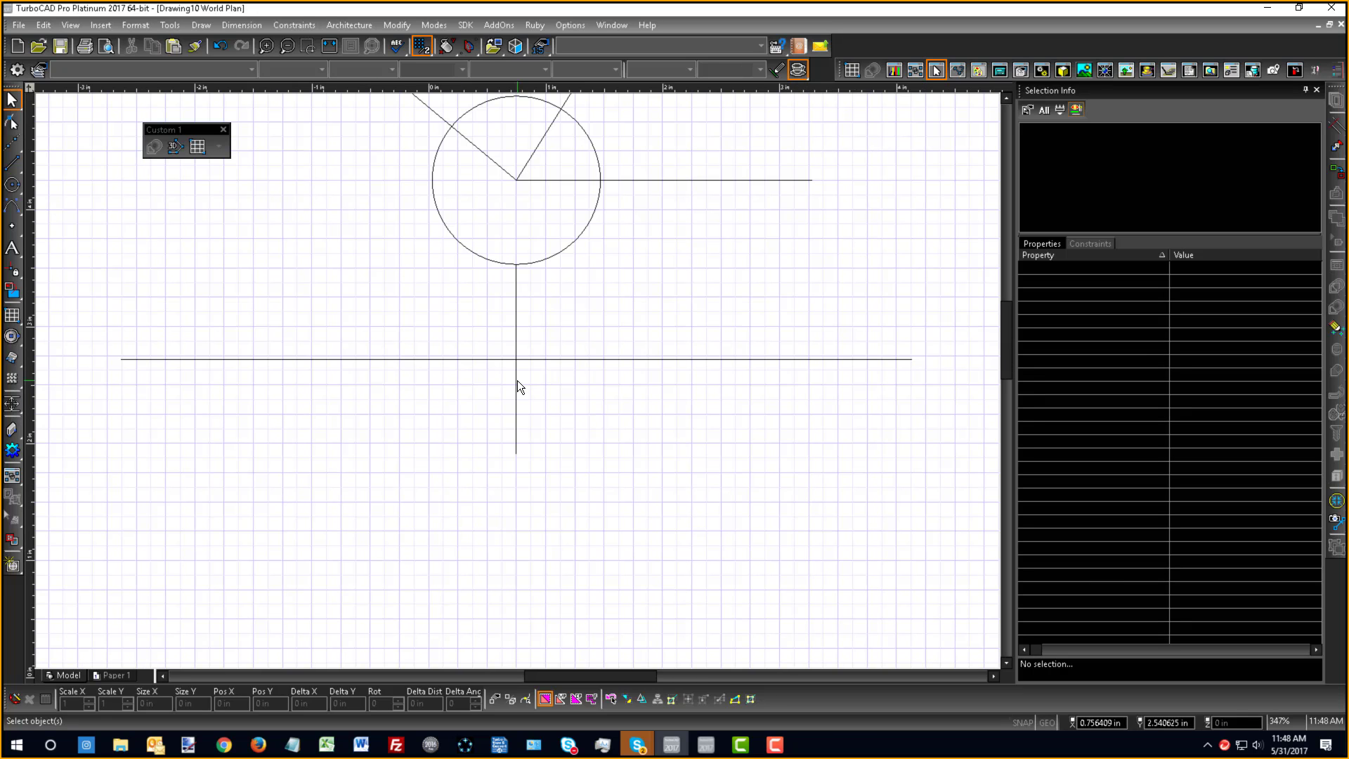
# - Select the horizontal line and relocate its reference point from the midpoint to its left endpoint
pyautogui.click(389, 361)
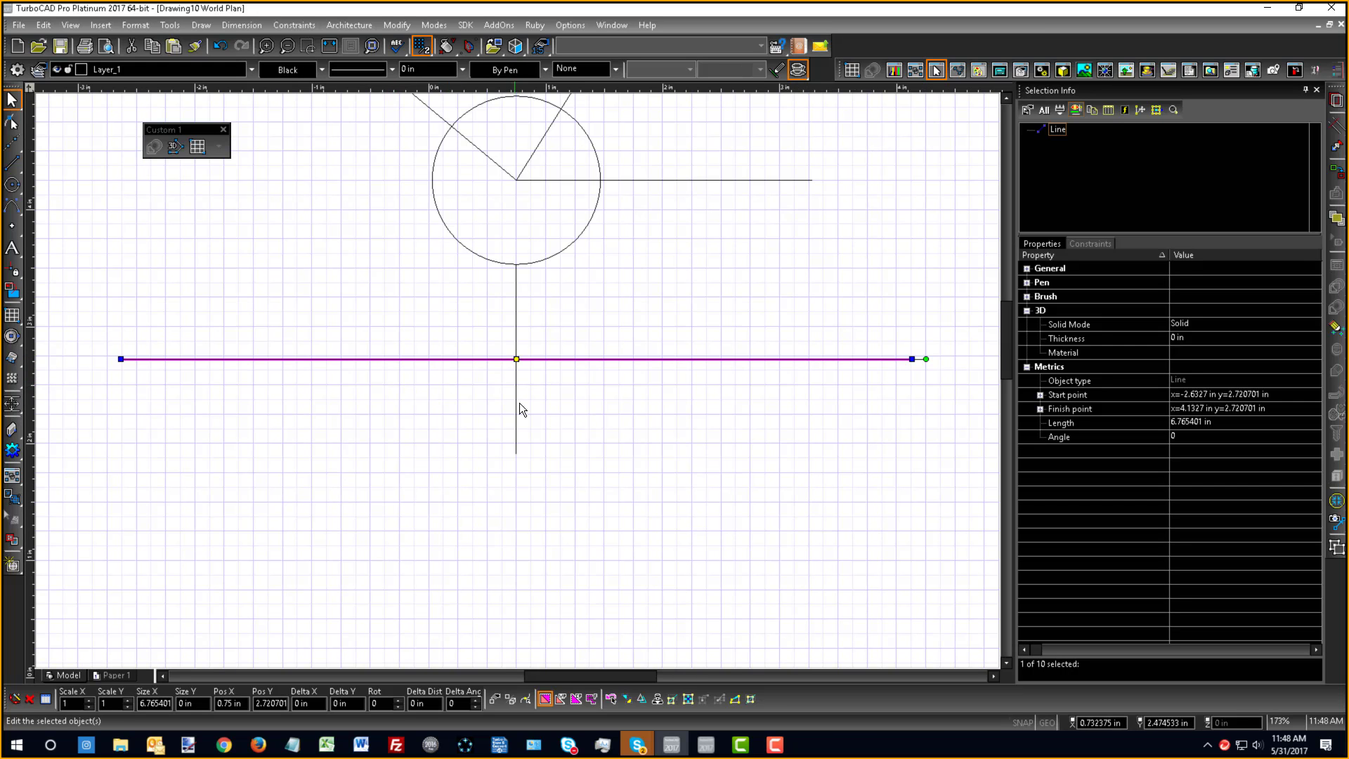
pyautogui.moveTo(524, 407); pyautogui.dragTo(136, 366)
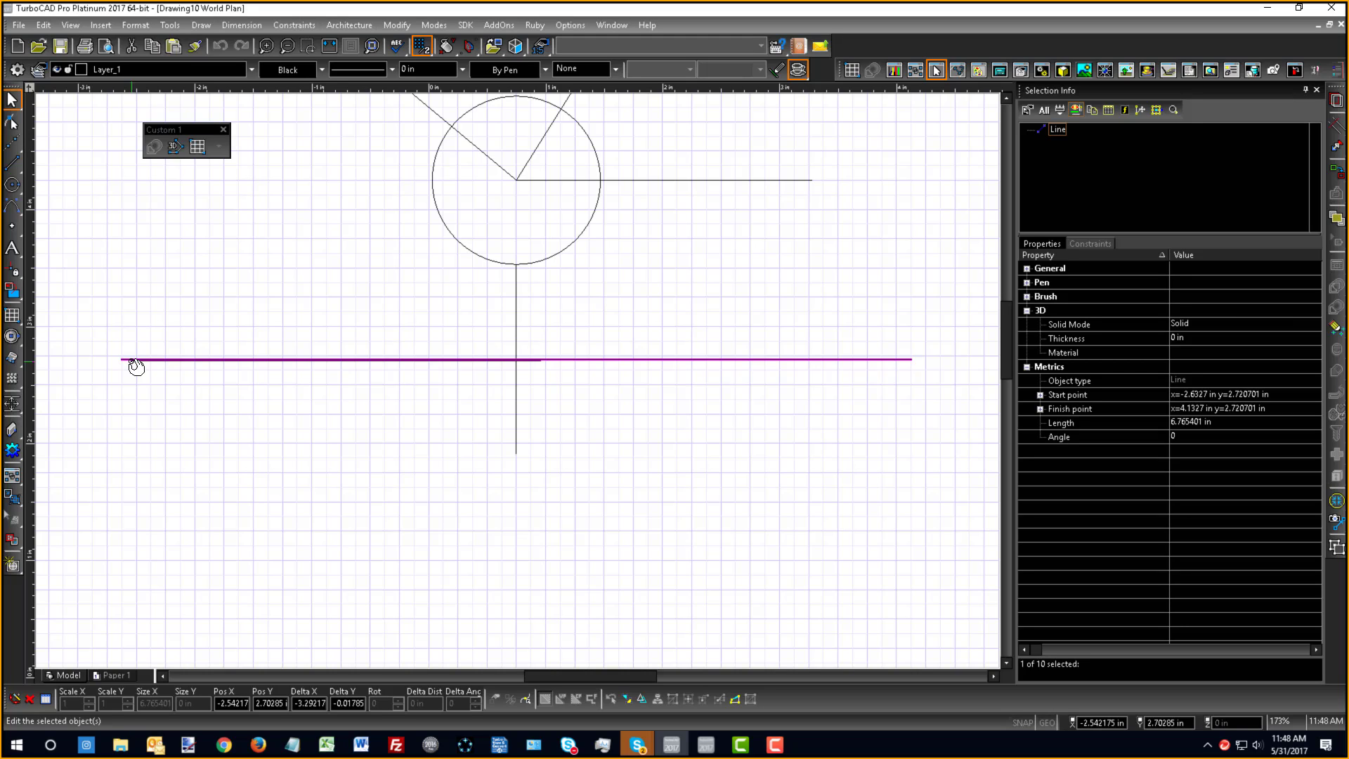
pyautogui.moveTo(135, 366); pyautogui.dragTo(133, 369)
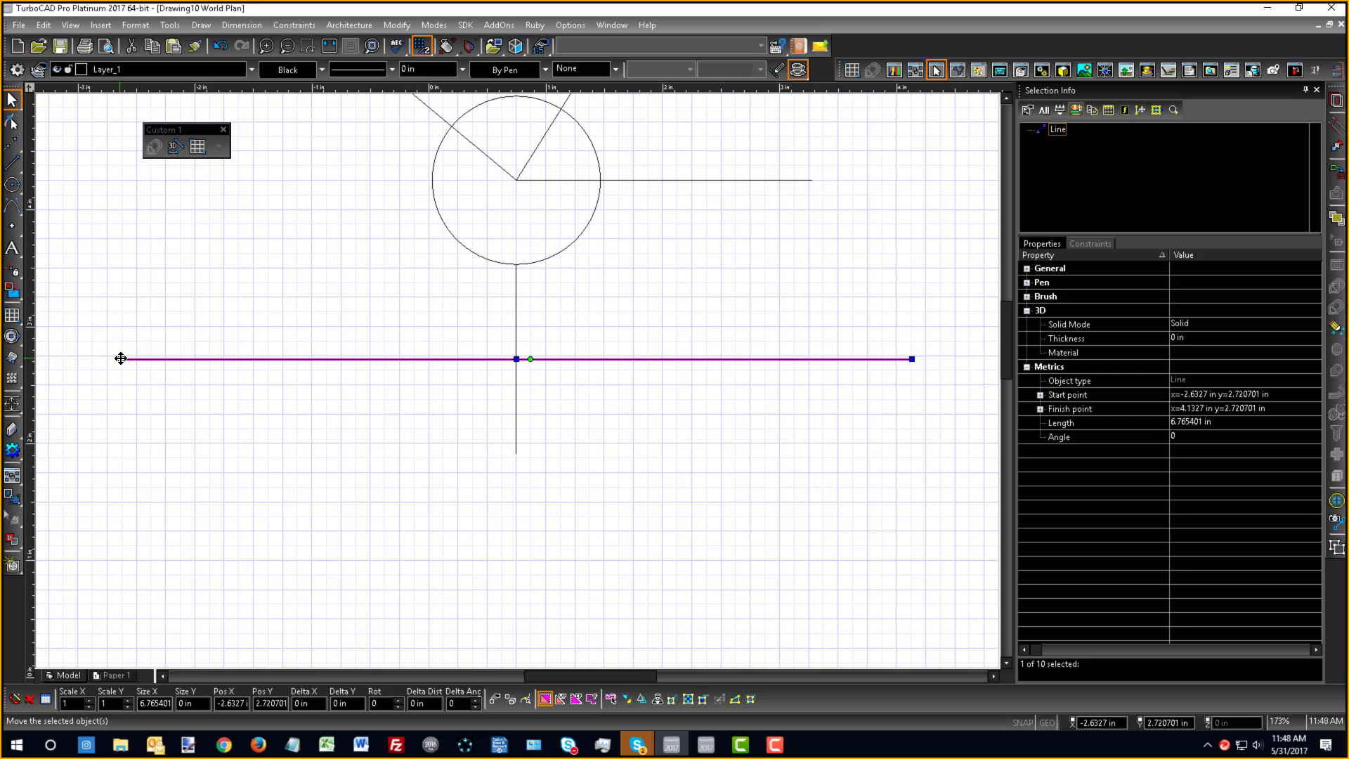
# - Move the horizontal line by its left endpoint onto the vertical line's midpoint, and turn snapping on
pyautogui.click(120, 359)
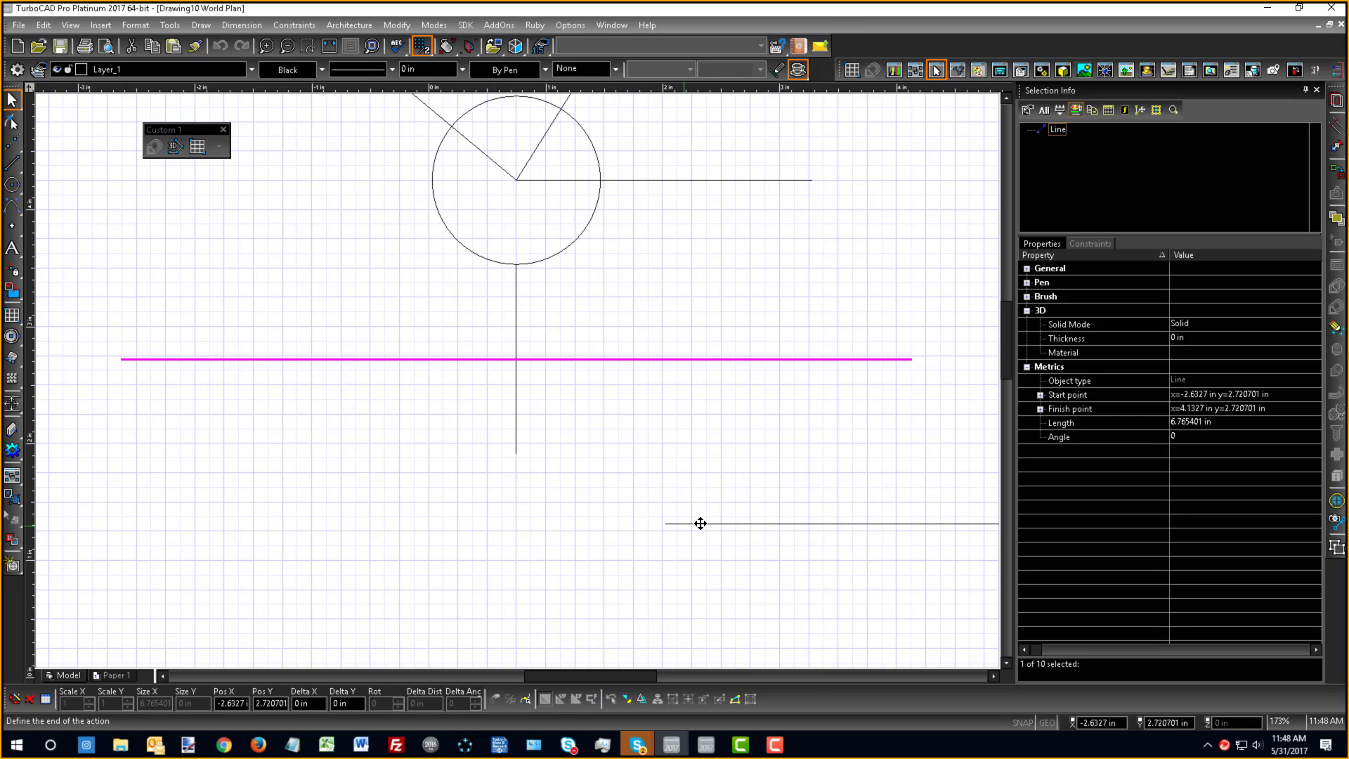
pyautogui.click(516, 384)
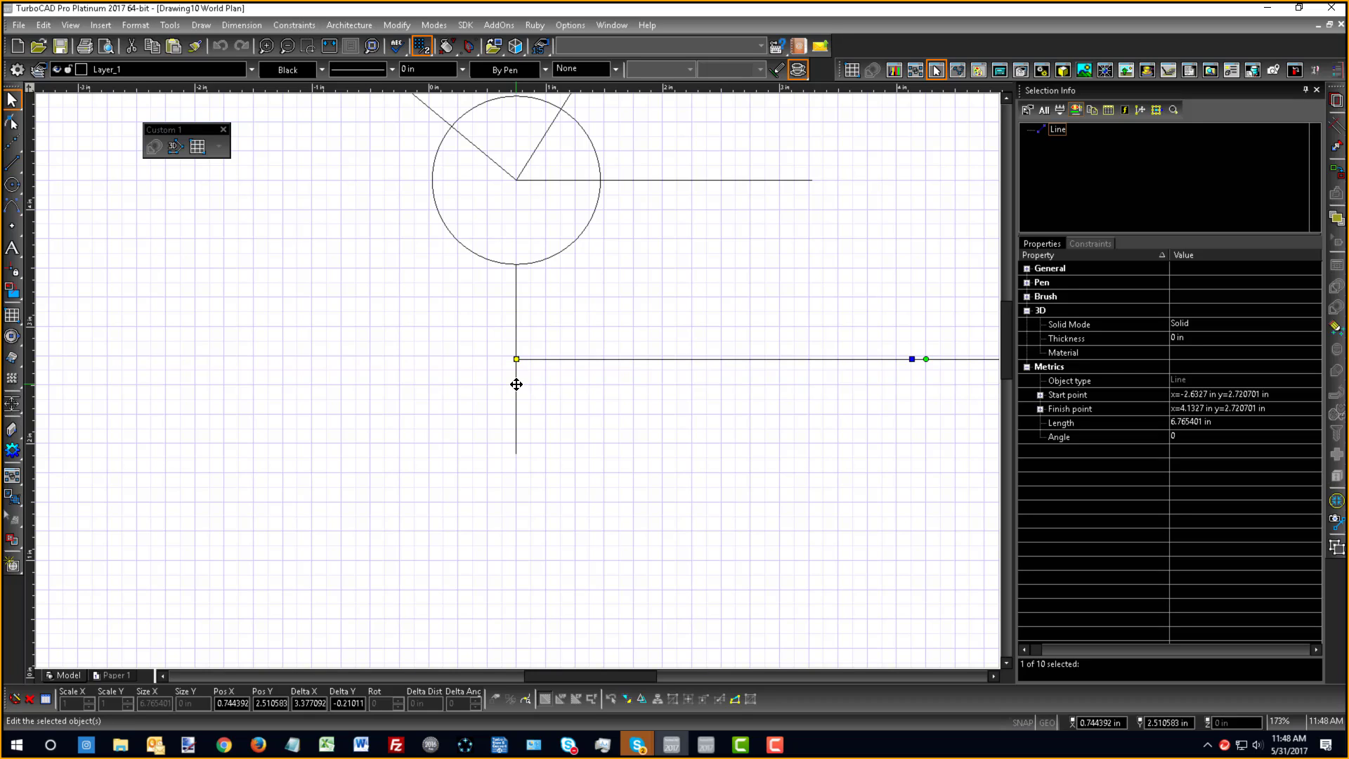
pyautogui.click(1024, 723)
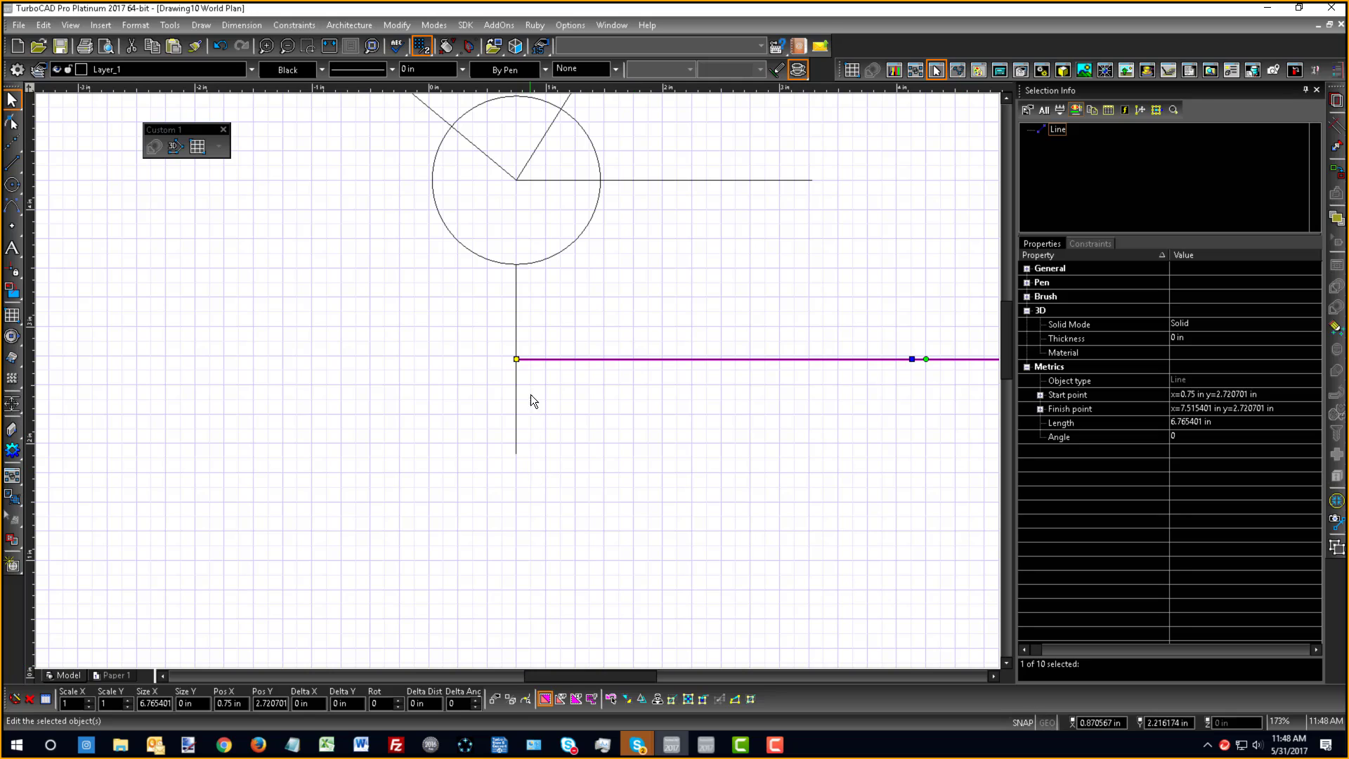
pyautogui.moveTo(516, 361)
pyautogui.mouseDown()
pyautogui.moveTo(278, 475)
pyautogui.moveTo(521, 442)
pyautogui.moveTo(520, 367)
pyautogui.mouseUp()
# - Draw a rectangle about 1.21 by 0.80 in above the right-hand circle
pyautogui.scroll(-3, 618, 294)
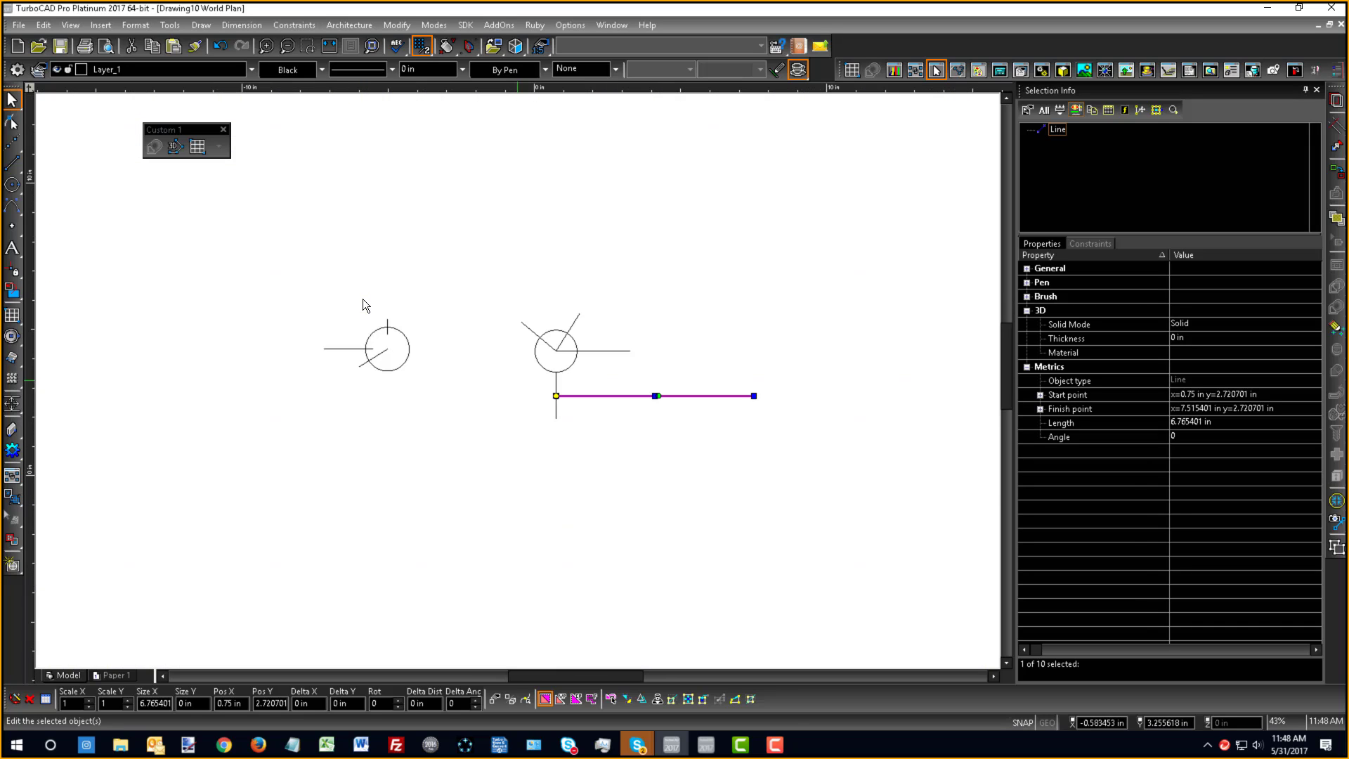
pyautogui.scroll(3, 625, 357)
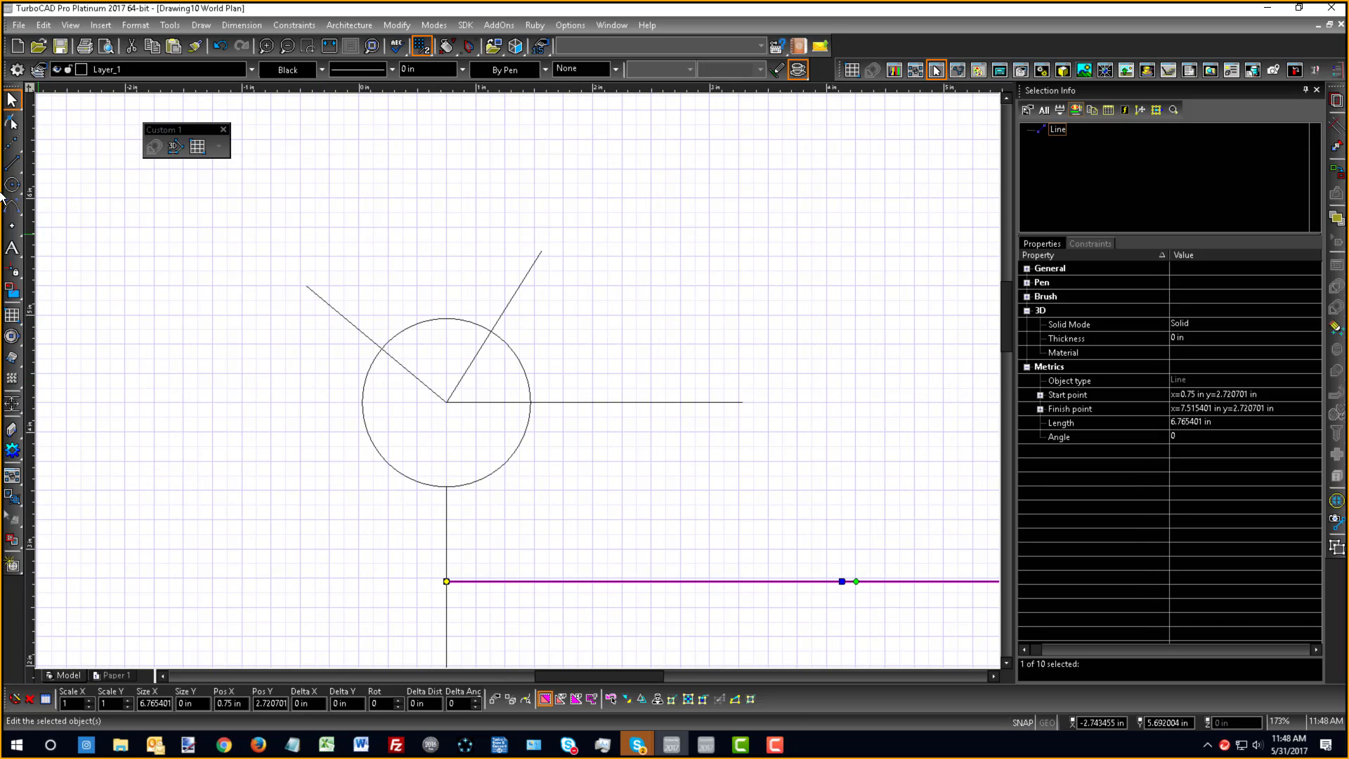
pyautogui.click(12, 163)
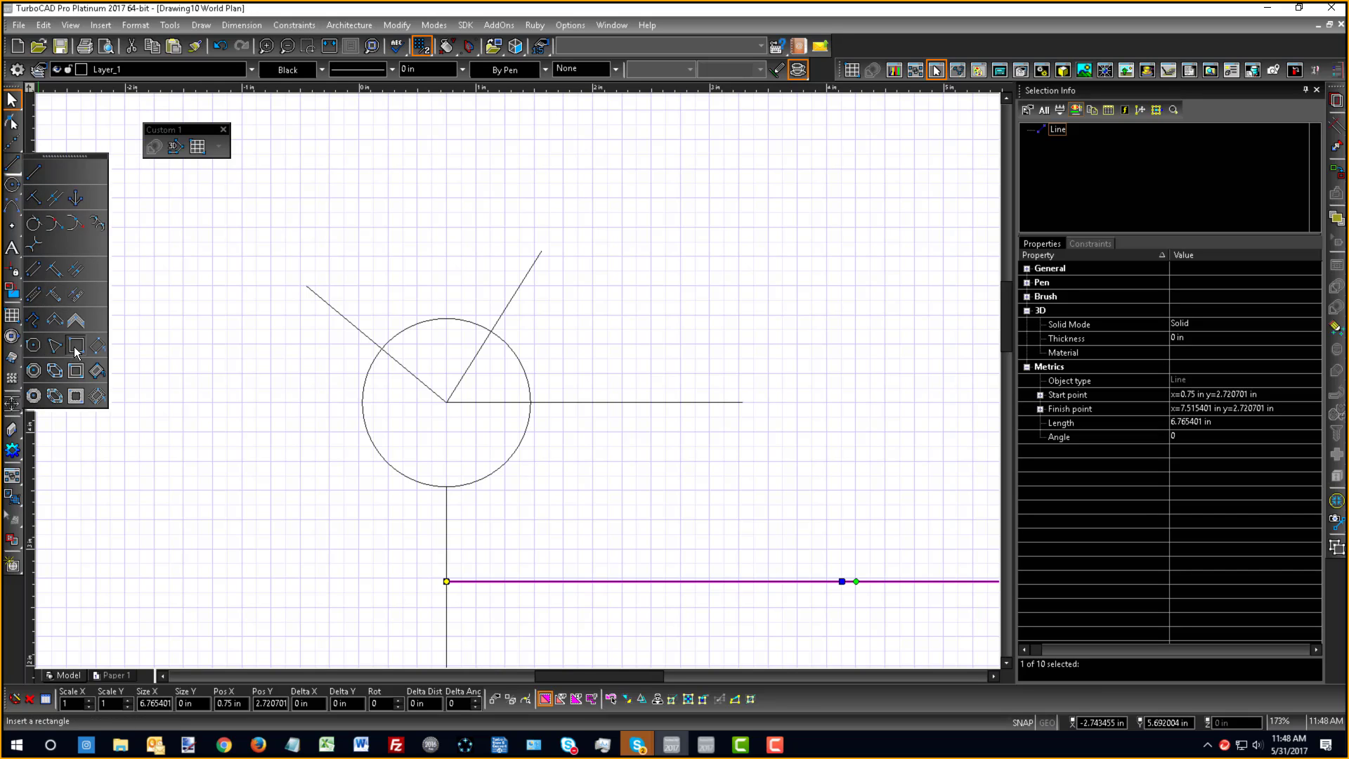
pyautogui.click(76, 345)
pyautogui.click(472, 137)
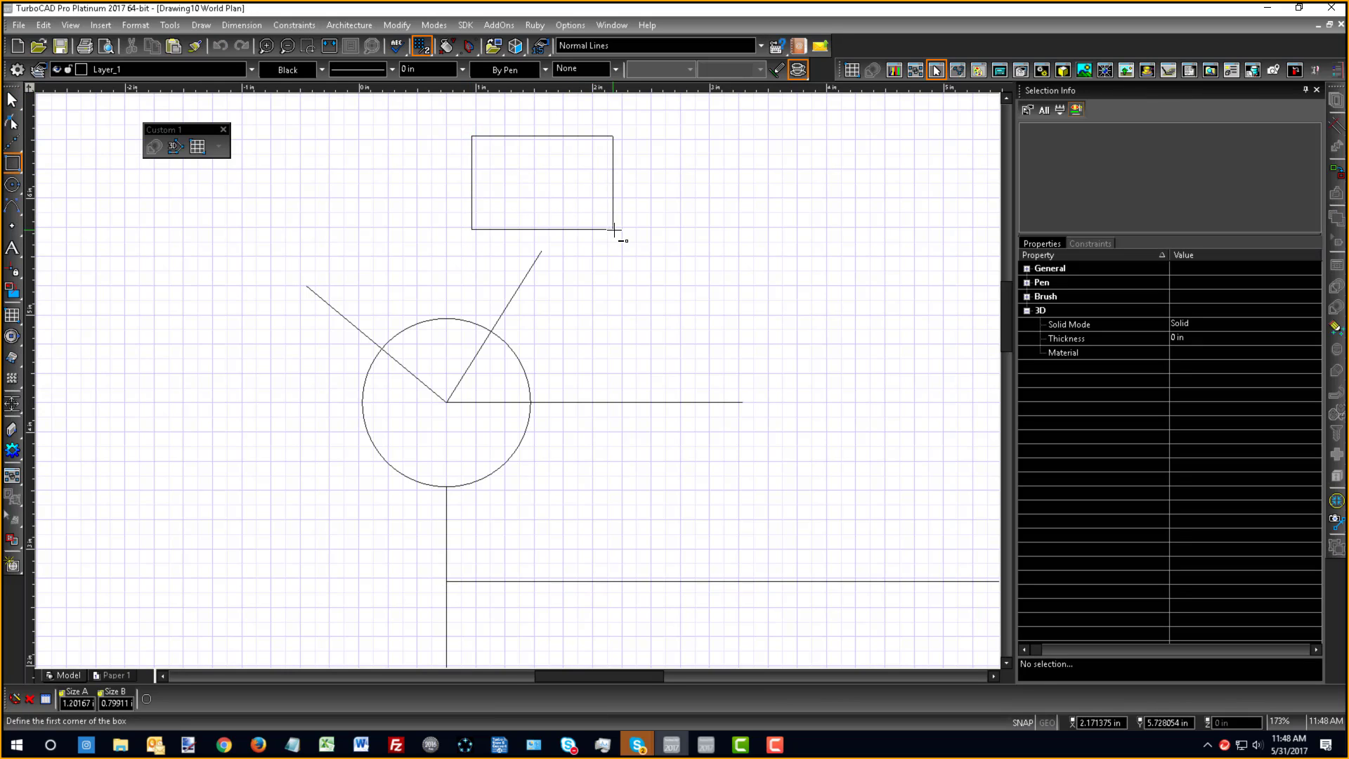
pyautogui.click(613, 230)
pyautogui.press('Escape')
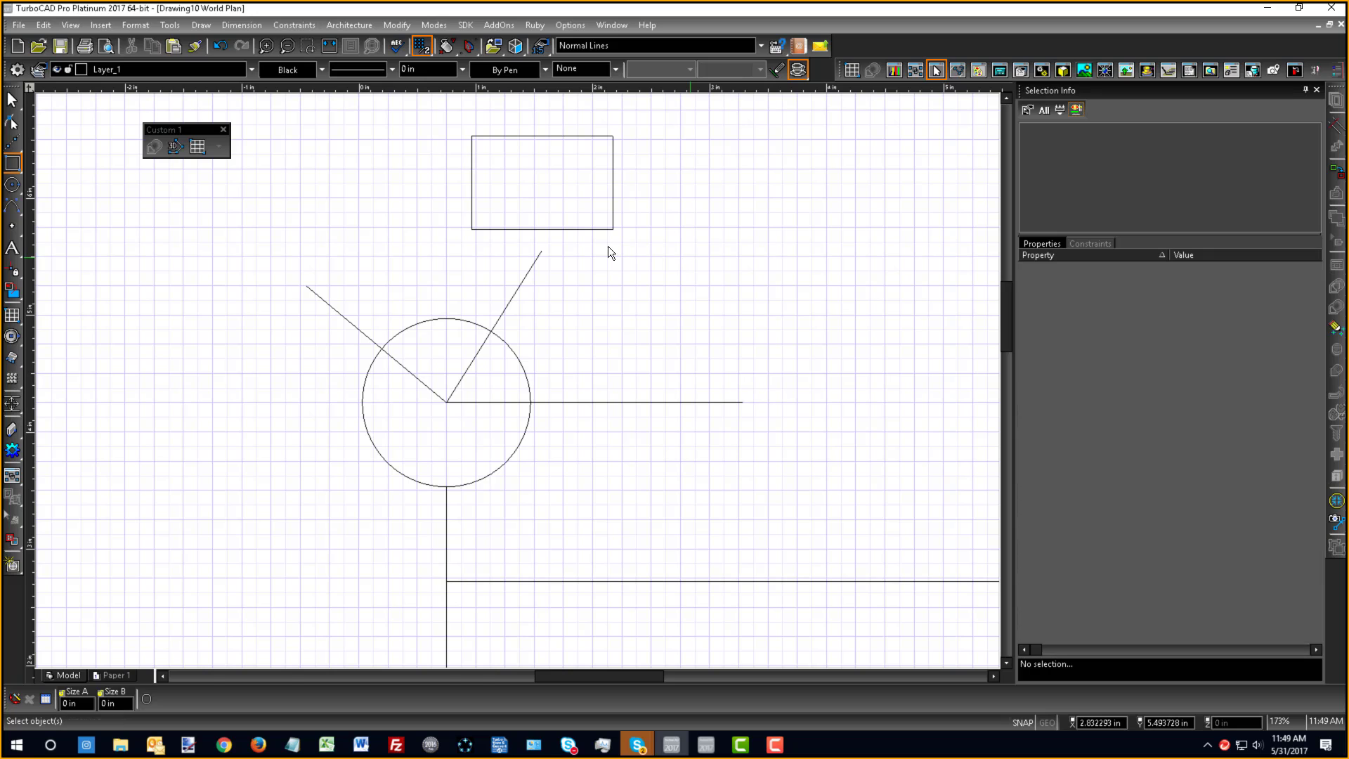
# - Select the rectangle and stretch its bottom, right and left edges outward to about 3.19 by 1.32 in
pyautogui.click(572, 230)
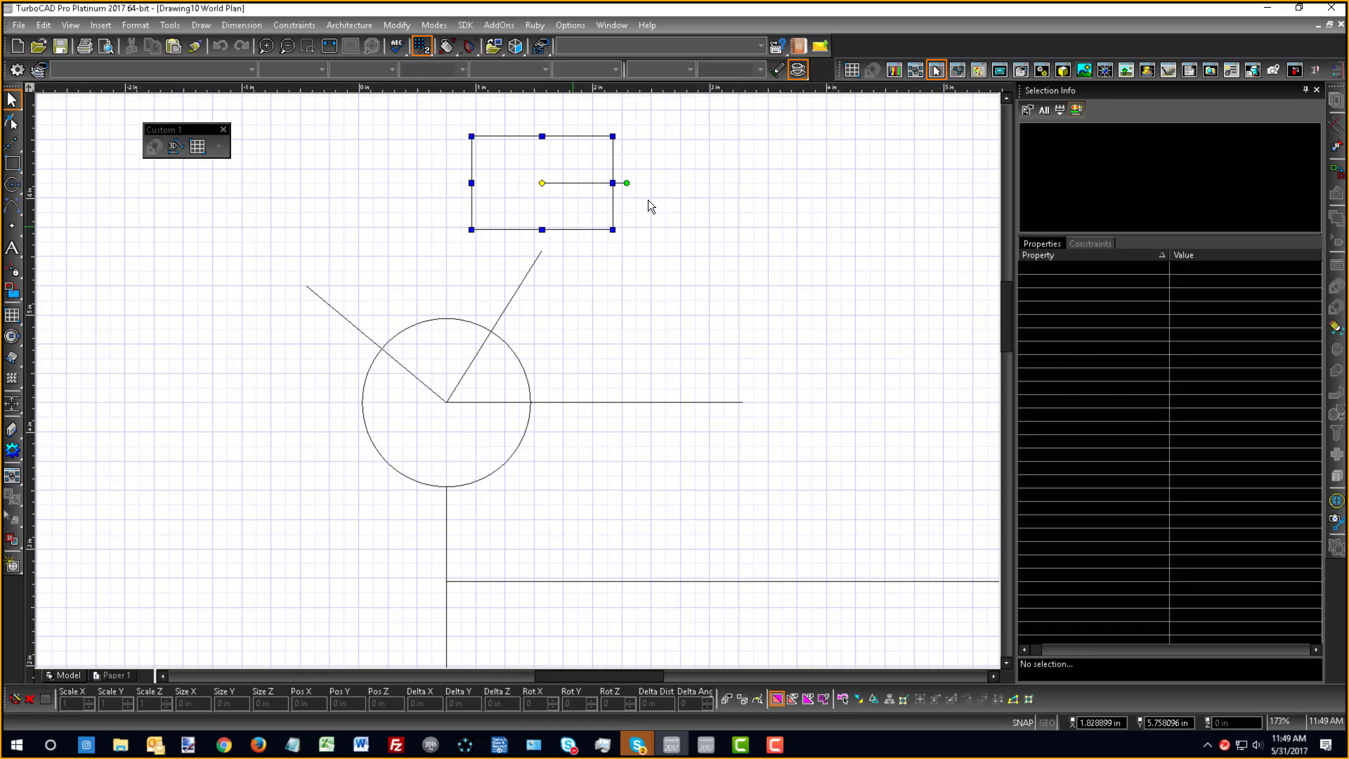
pyautogui.click(495, 153)
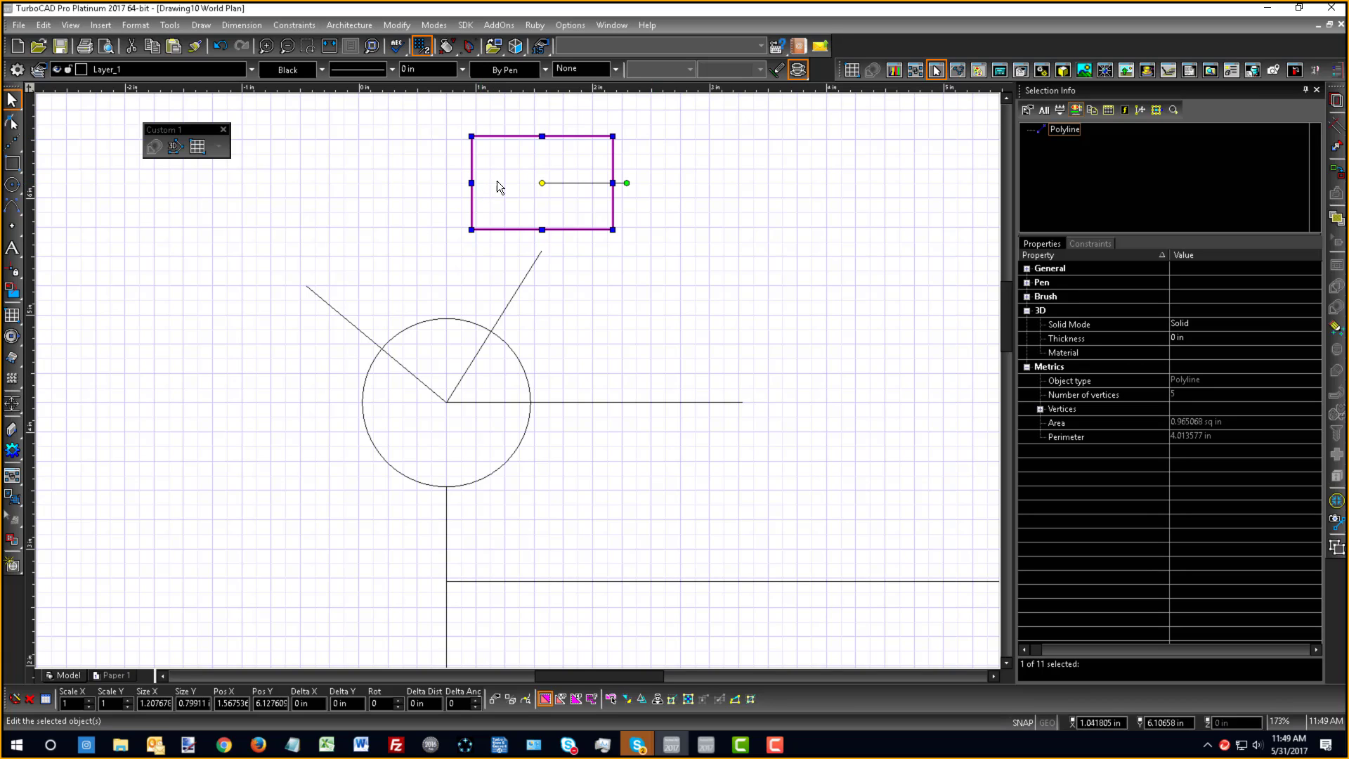
pyautogui.moveTo(541, 230); pyautogui.dragTo(541, 289)
pyautogui.moveTo(617, 207); pyautogui.dragTo(687, 208)
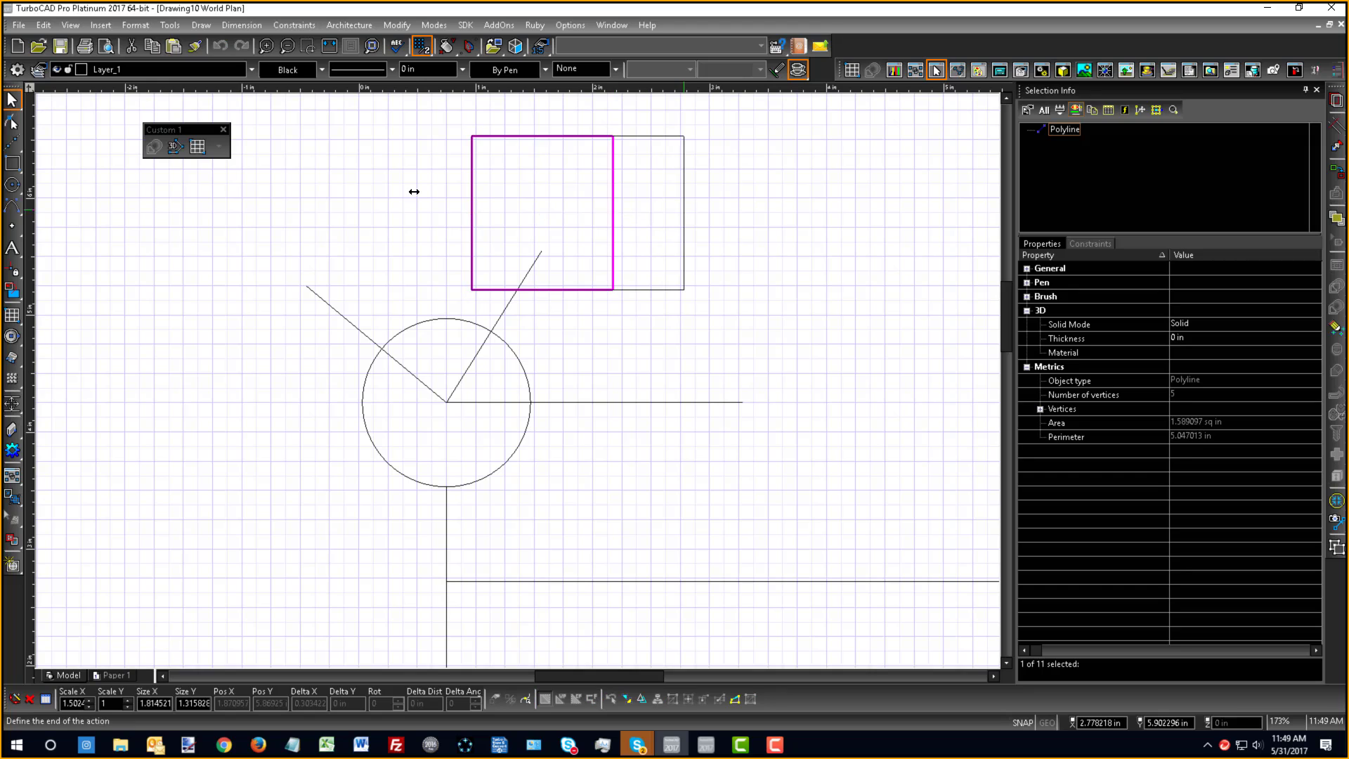
pyautogui.moveTo(472, 212); pyautogui.dragTo(309, 213)
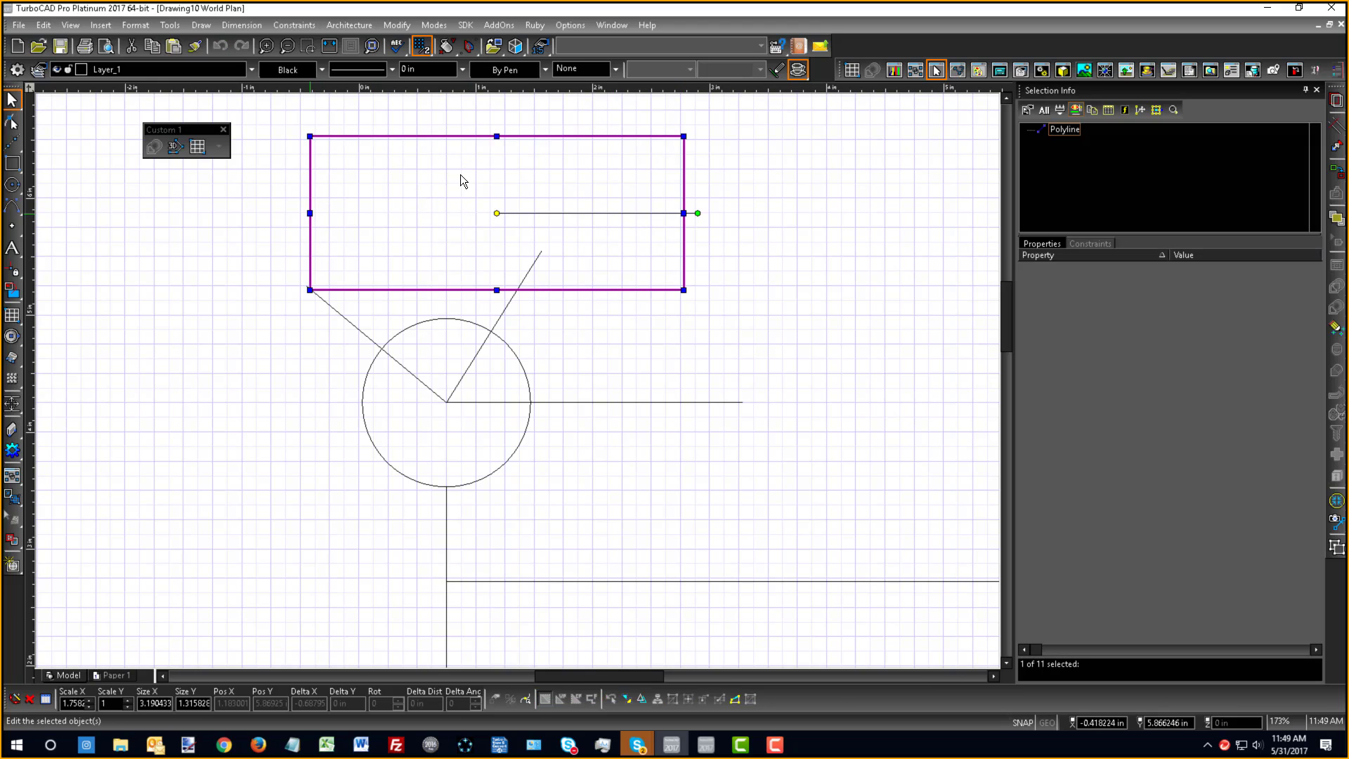
# - Stretch the rectangle's top edge up to a height of about 1.49 in, and move it by its left-edge midpoint onto the circle's horizontal line endpoint
pyautogui.moveTo(497, 136); pyautogui.dragTo(497, 115)
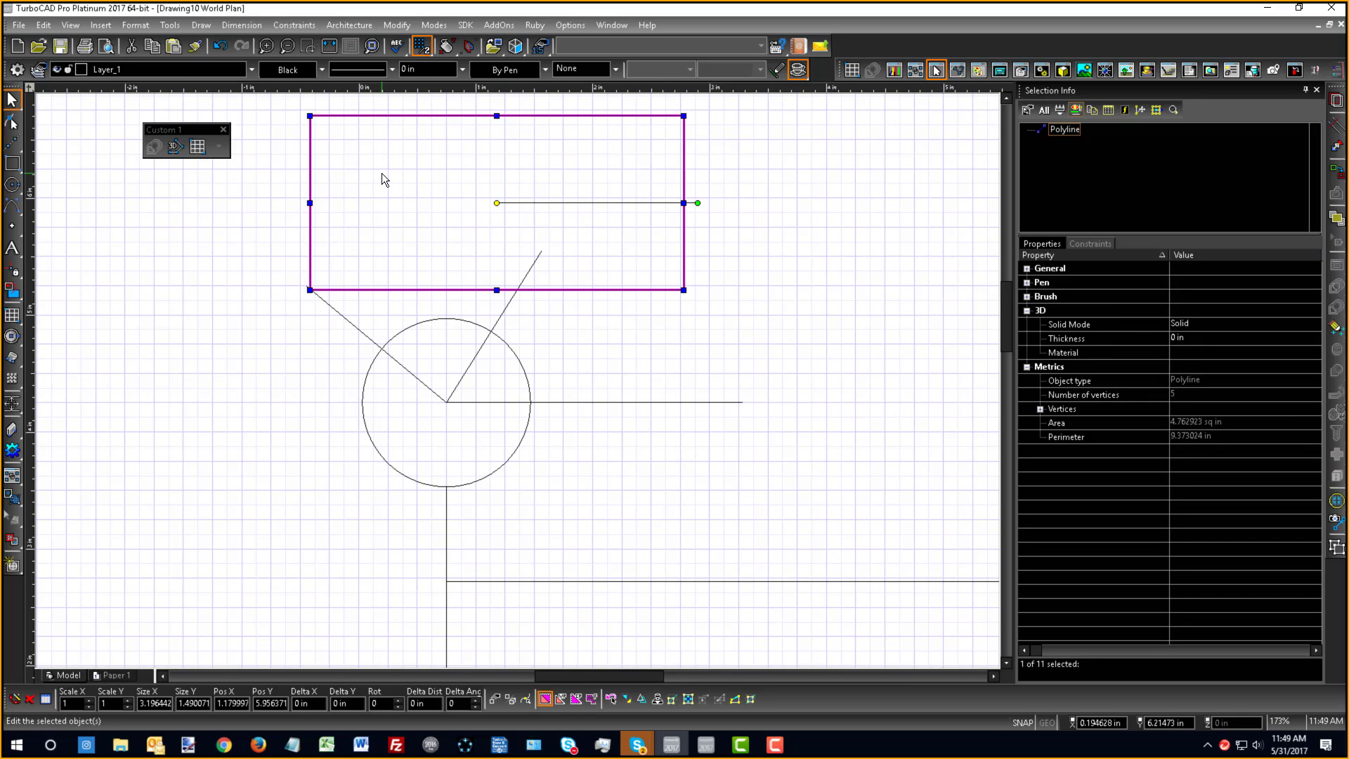
pyautogui.moveTo(381, 173); pyautogui.dragTo(311, 204)
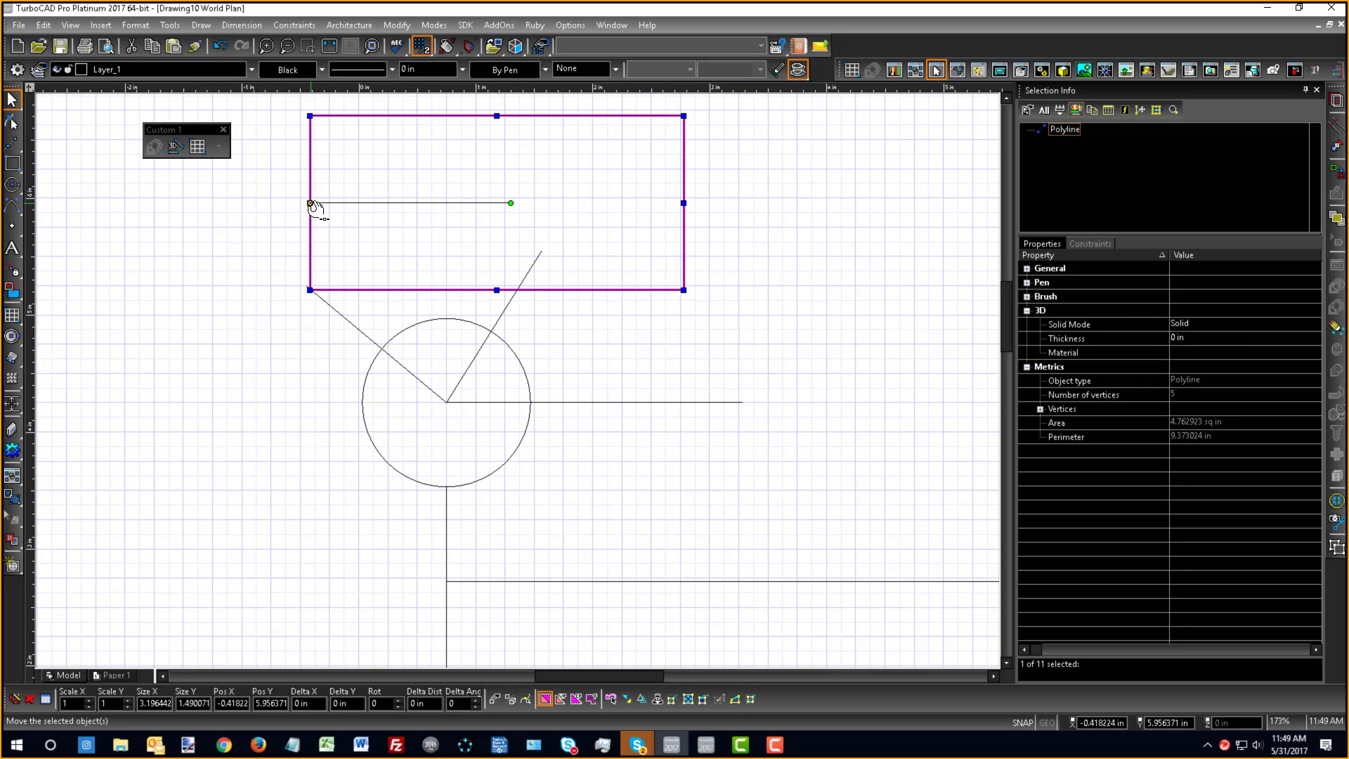
pyautogui.moveTo(311, 203); pyautogui.dragTo(743, 401)
pyautogui.press('Escape')
pyautogui.scroll(-2, 530, 378)
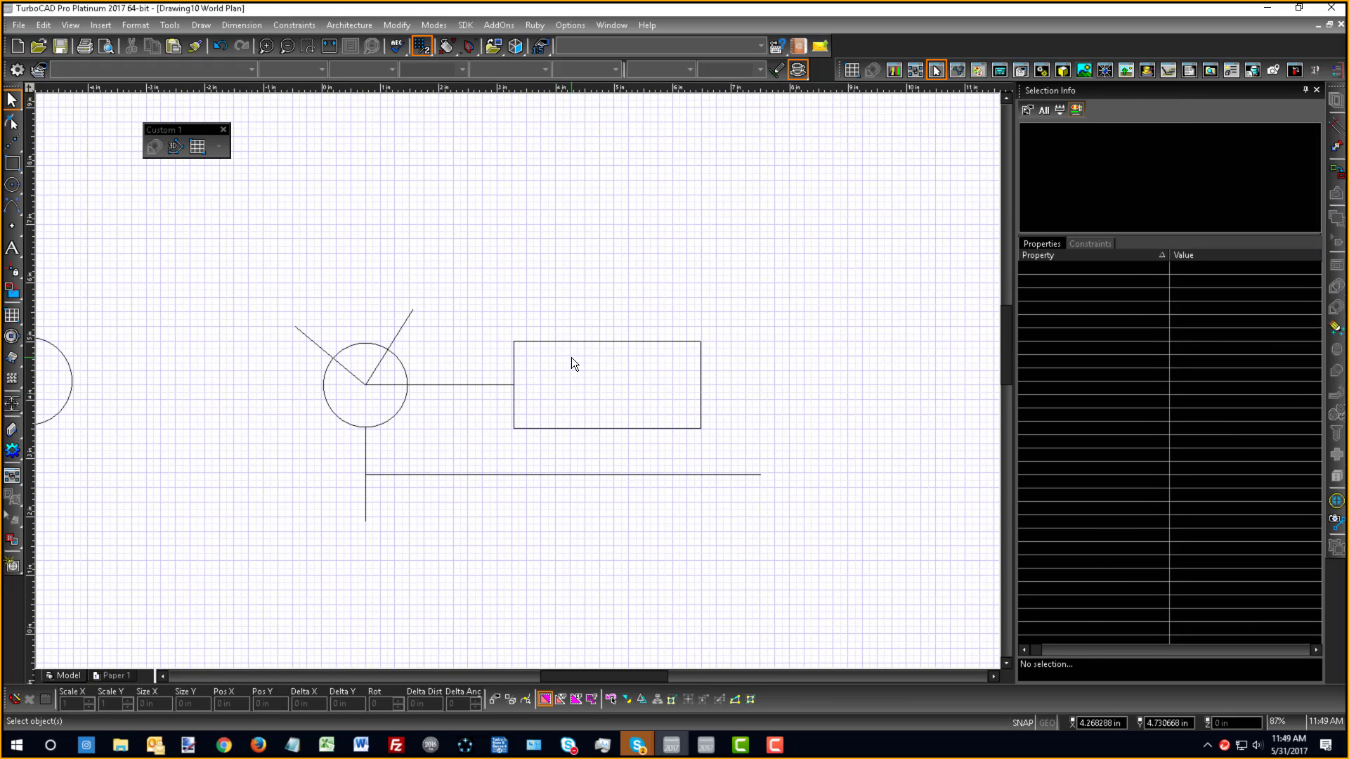
# - Select the moved rectangle and restore its default reference point
pyautogui.scroll(2, 571, 356)
pyautogui.click(503, 351)
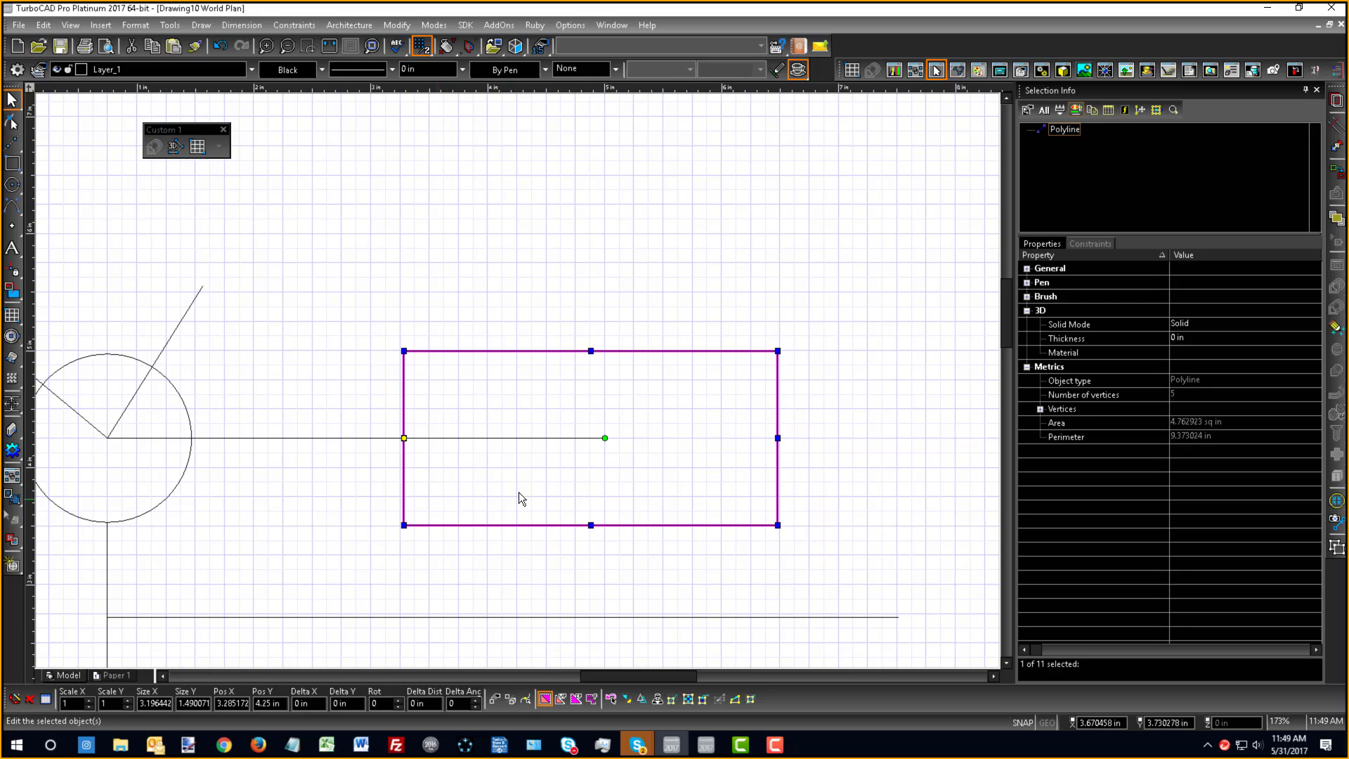
pyautogui.rightClick(673, 511)
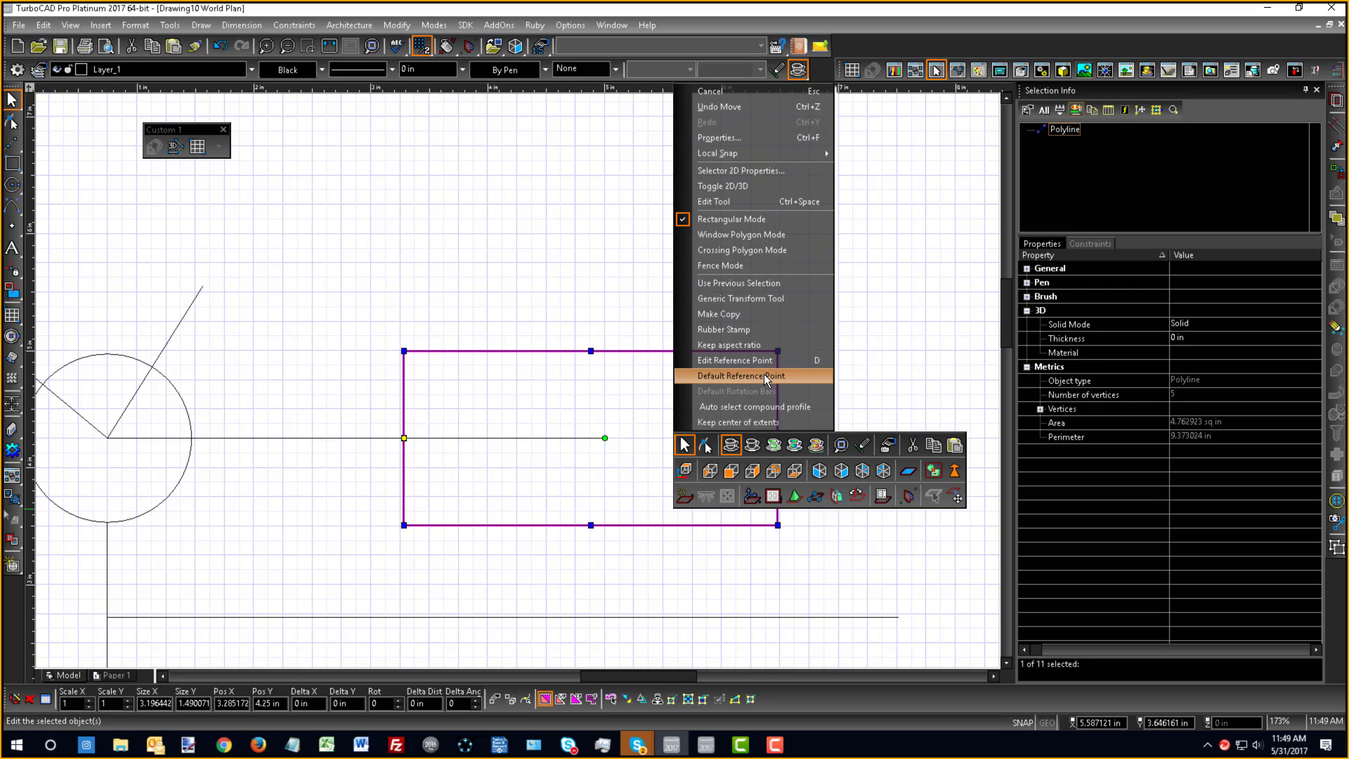
pyautogui.click(720, 378)
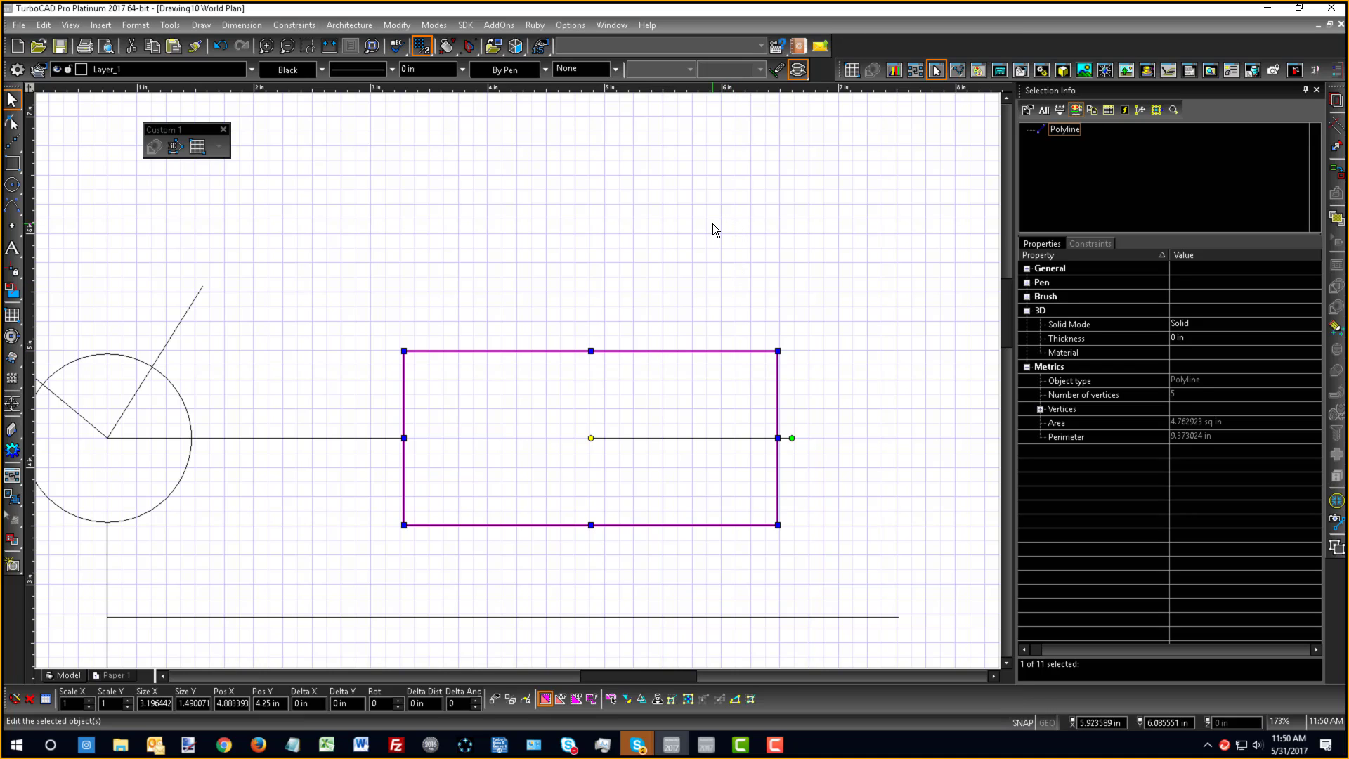
# - Draw a half-circle arc with a radius of about 2.12 in above the rectangle, centred on its top edge's midpoint
pyautogui.click(13, 209)
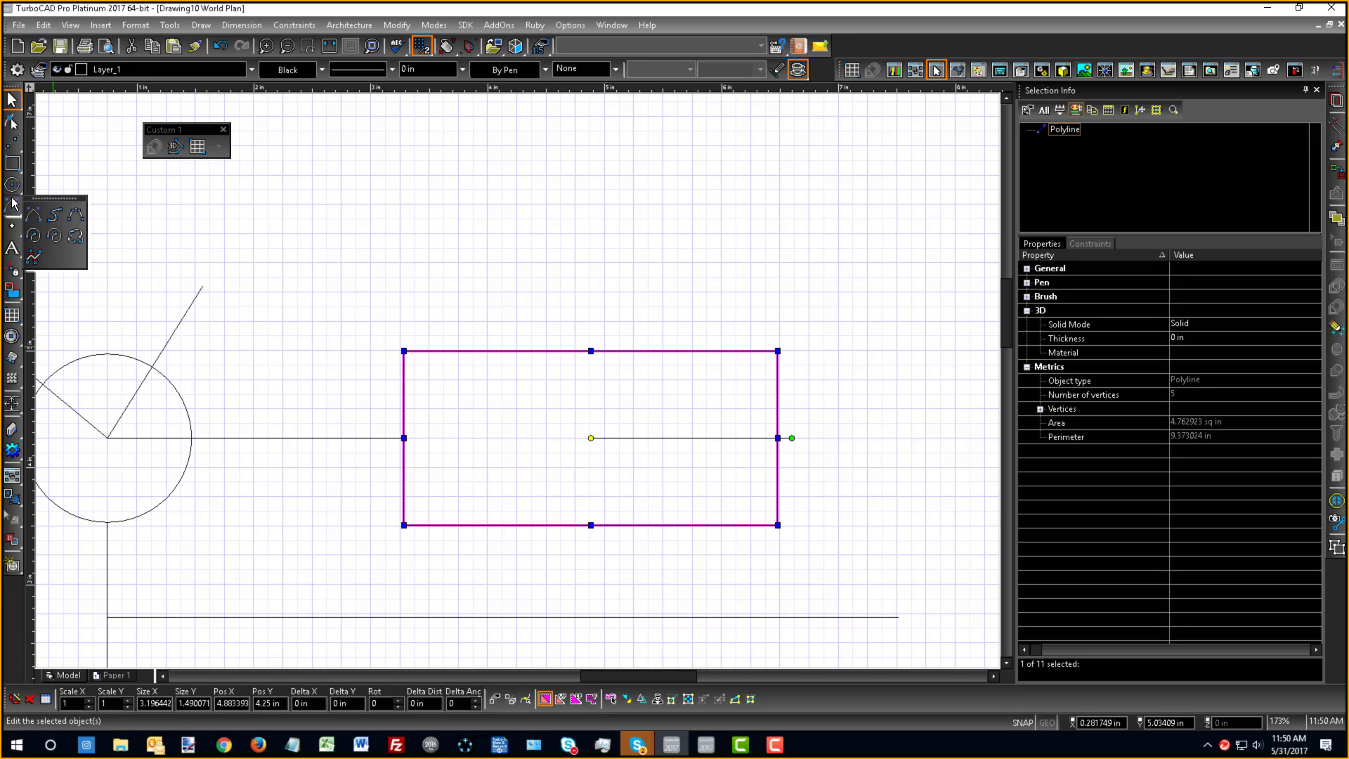
pyautogui.moveTo(12, 187)
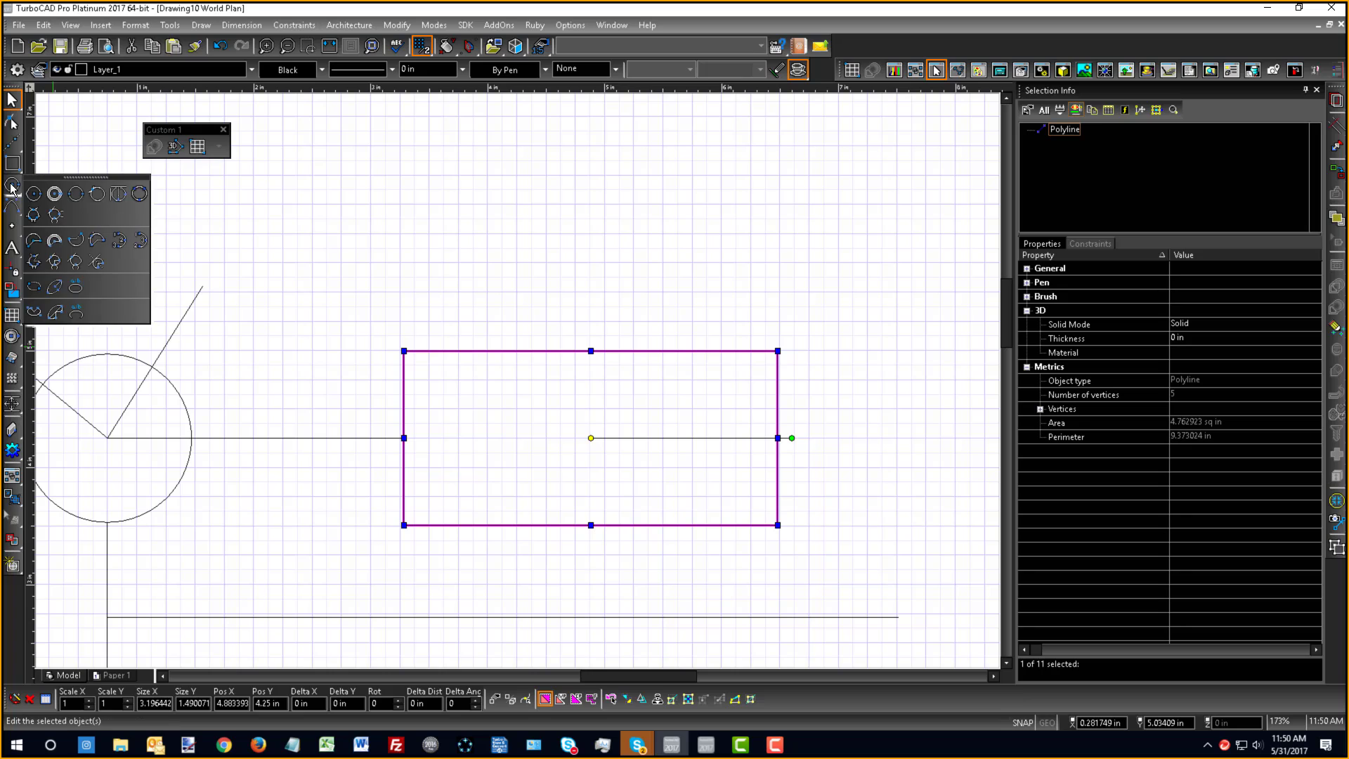
pyautogui.click(33, 240)
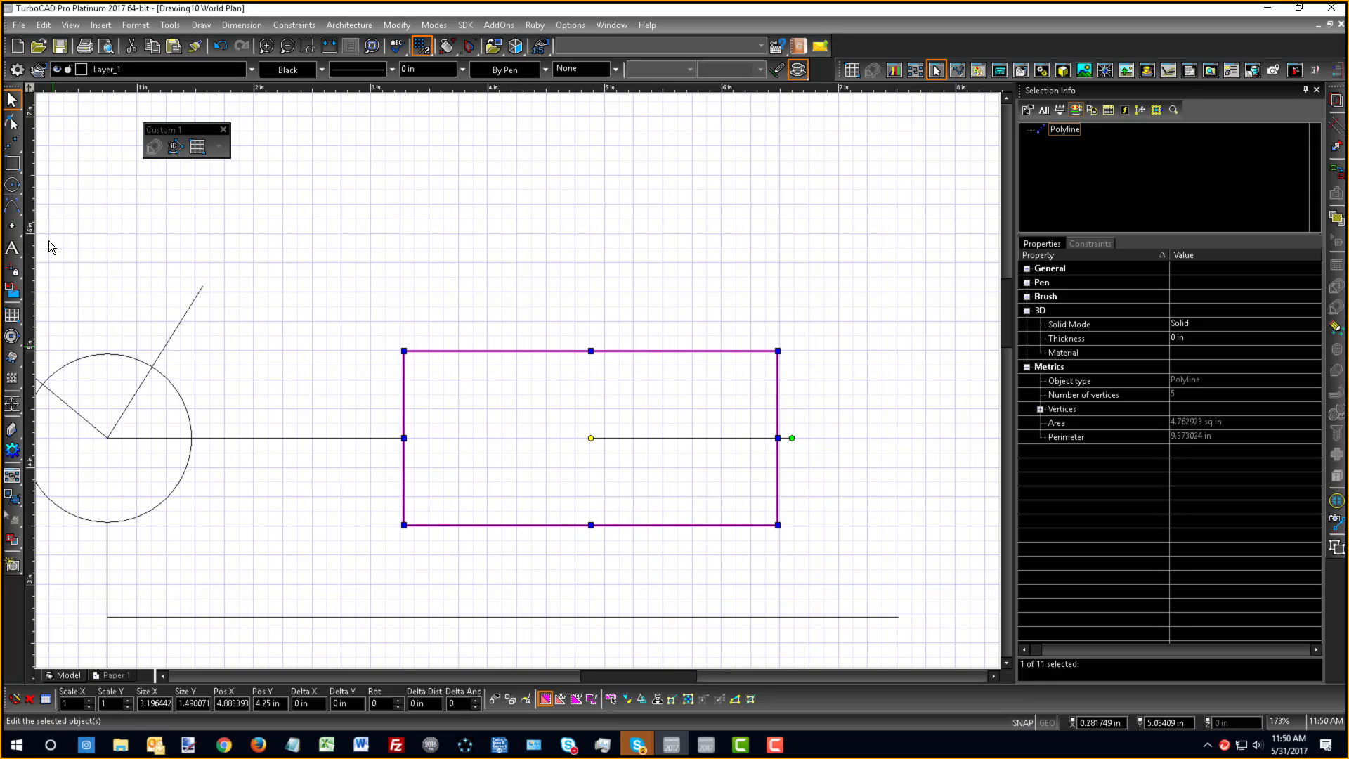
pyautogui.click(600, 349)
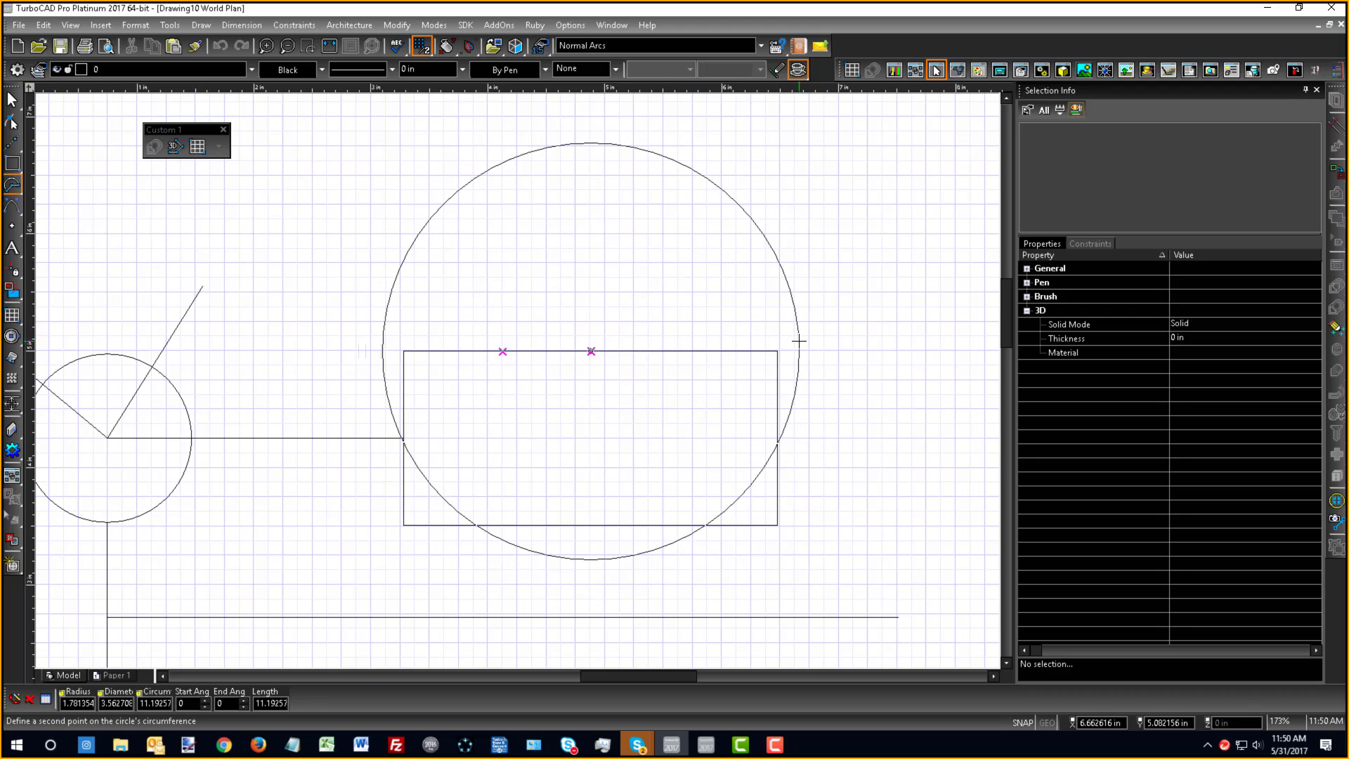
pyautogui.click(838, 351)
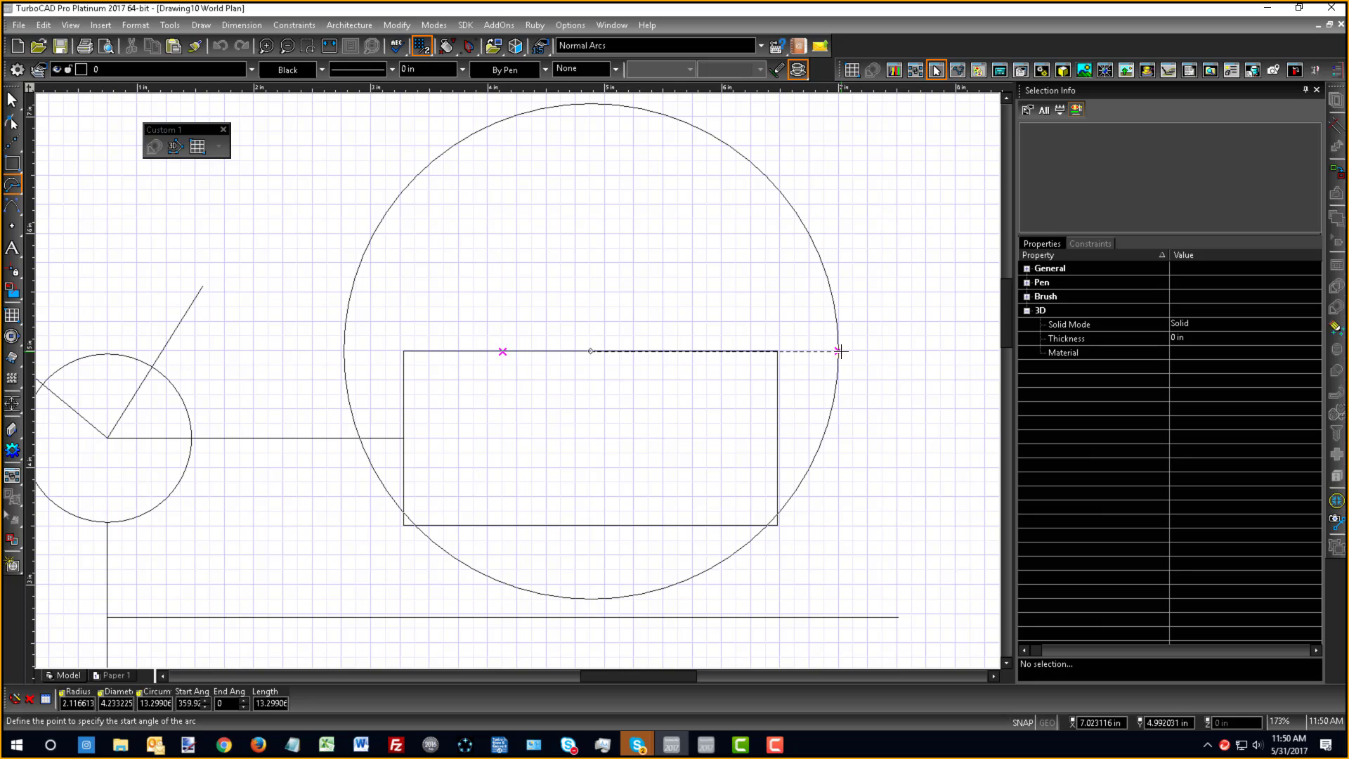
pyautogui.click(845, 356)
pyautogui.click(809, 421)
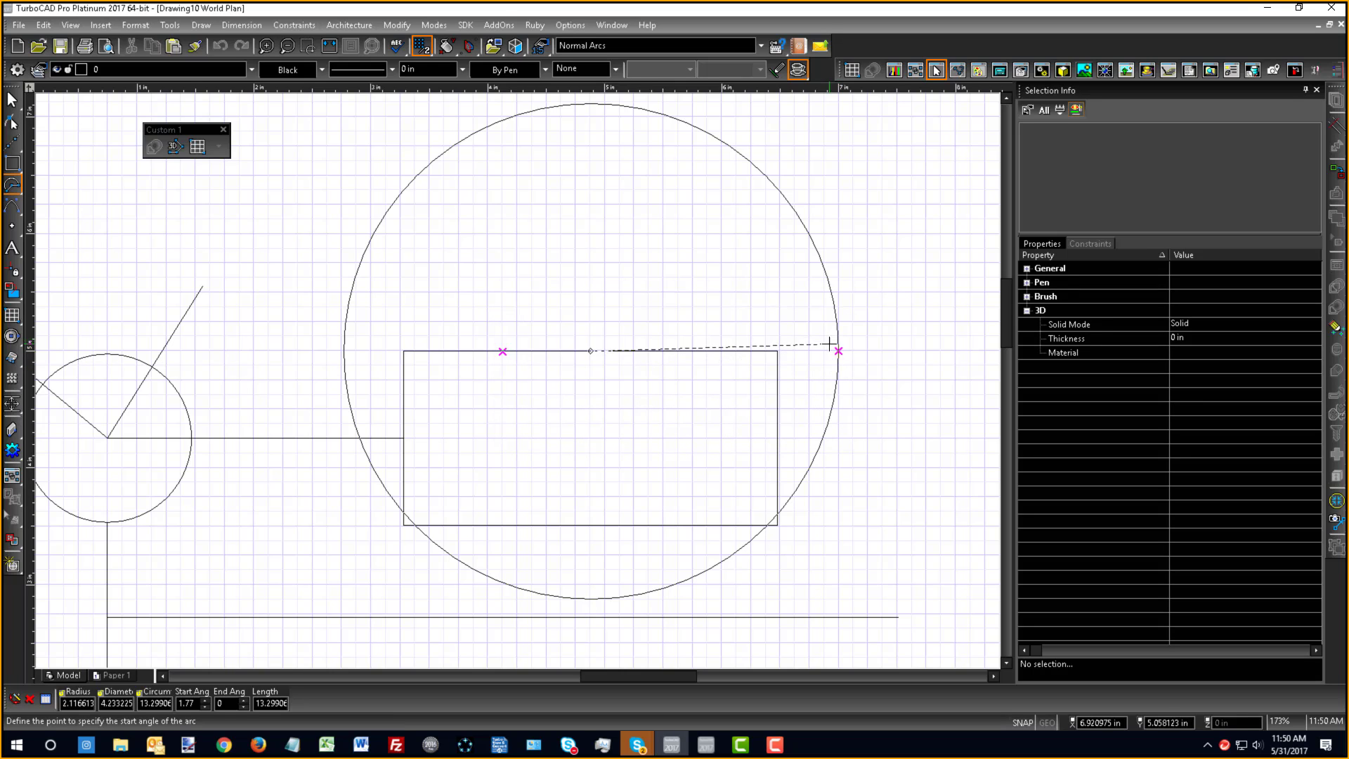
pyautogui.click(864, 350)
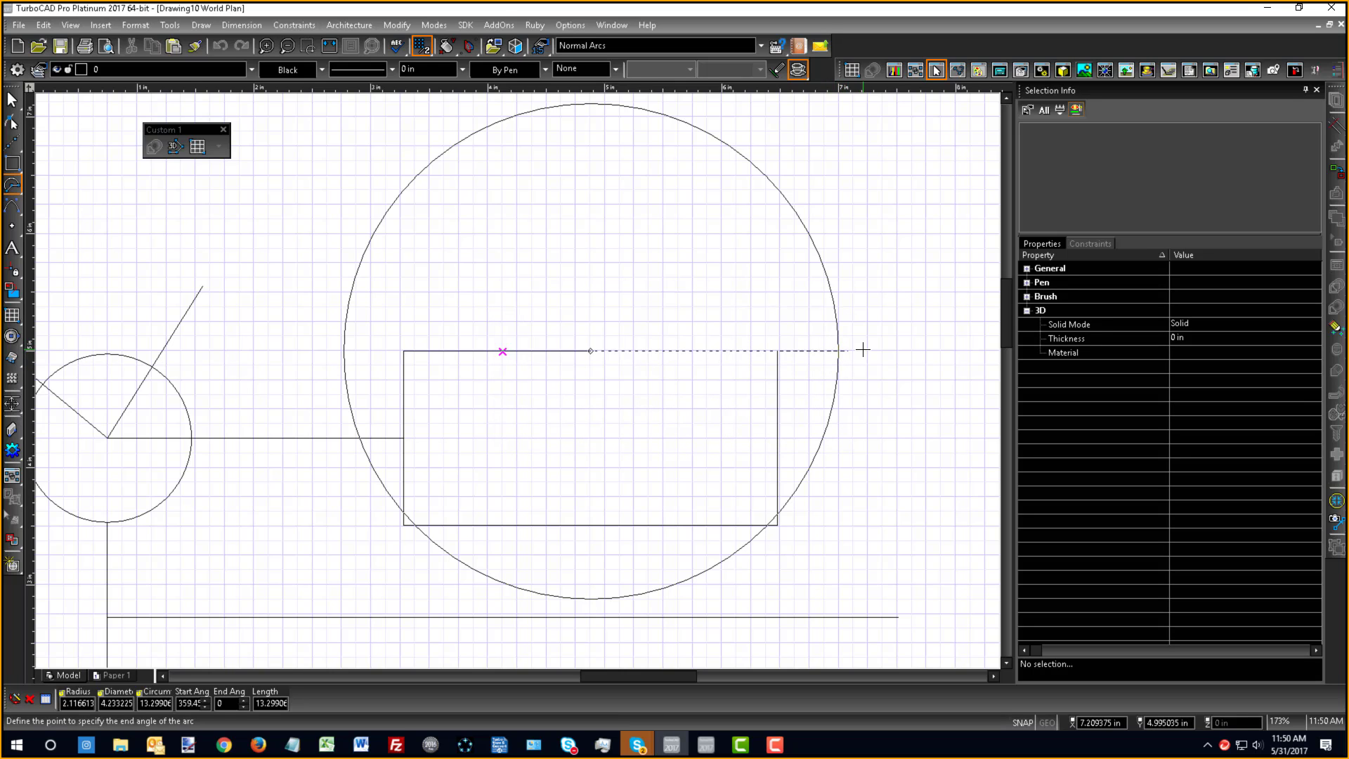
pyautogui.click(337, 346)
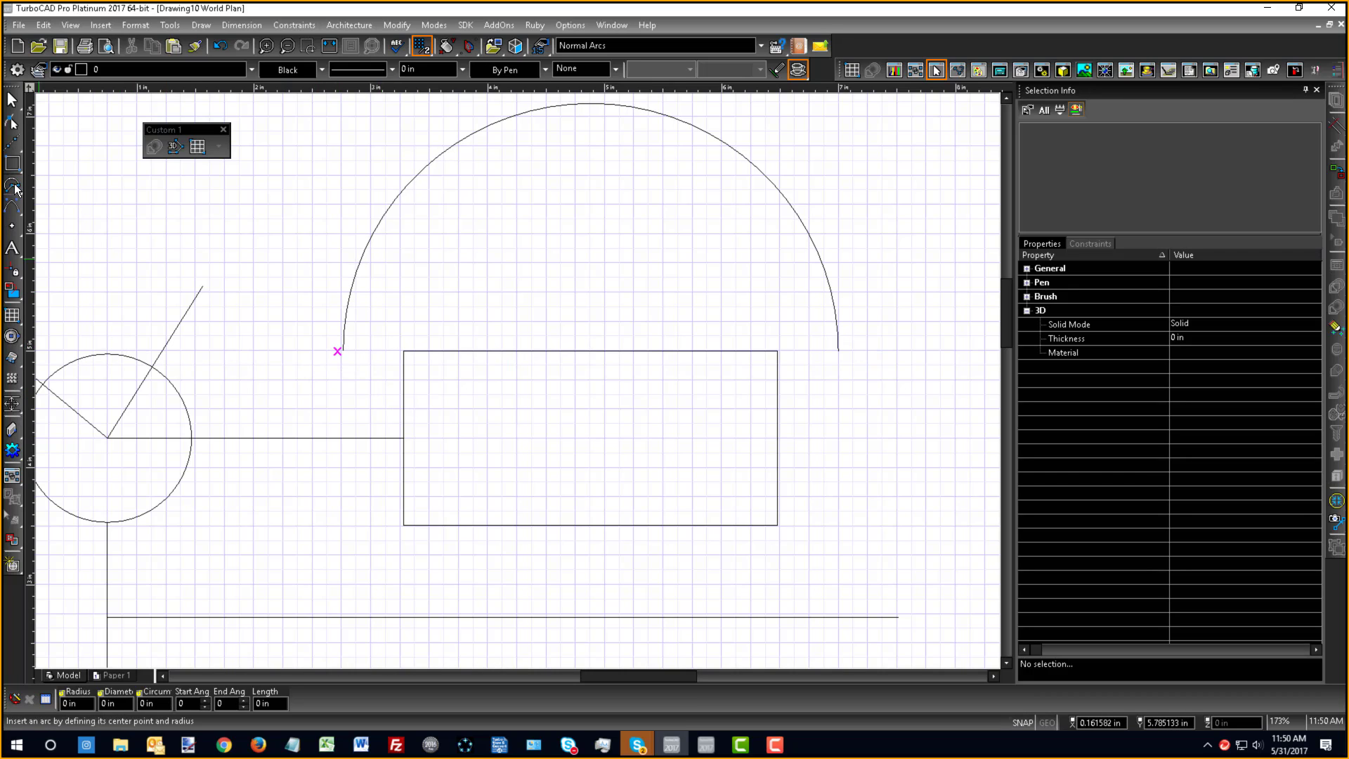
# - Draw a horizontal line between the arc and the rectangle's top edge
pyautogui.moveTo(8, 167); pyautogui.dragTo(33, 176)
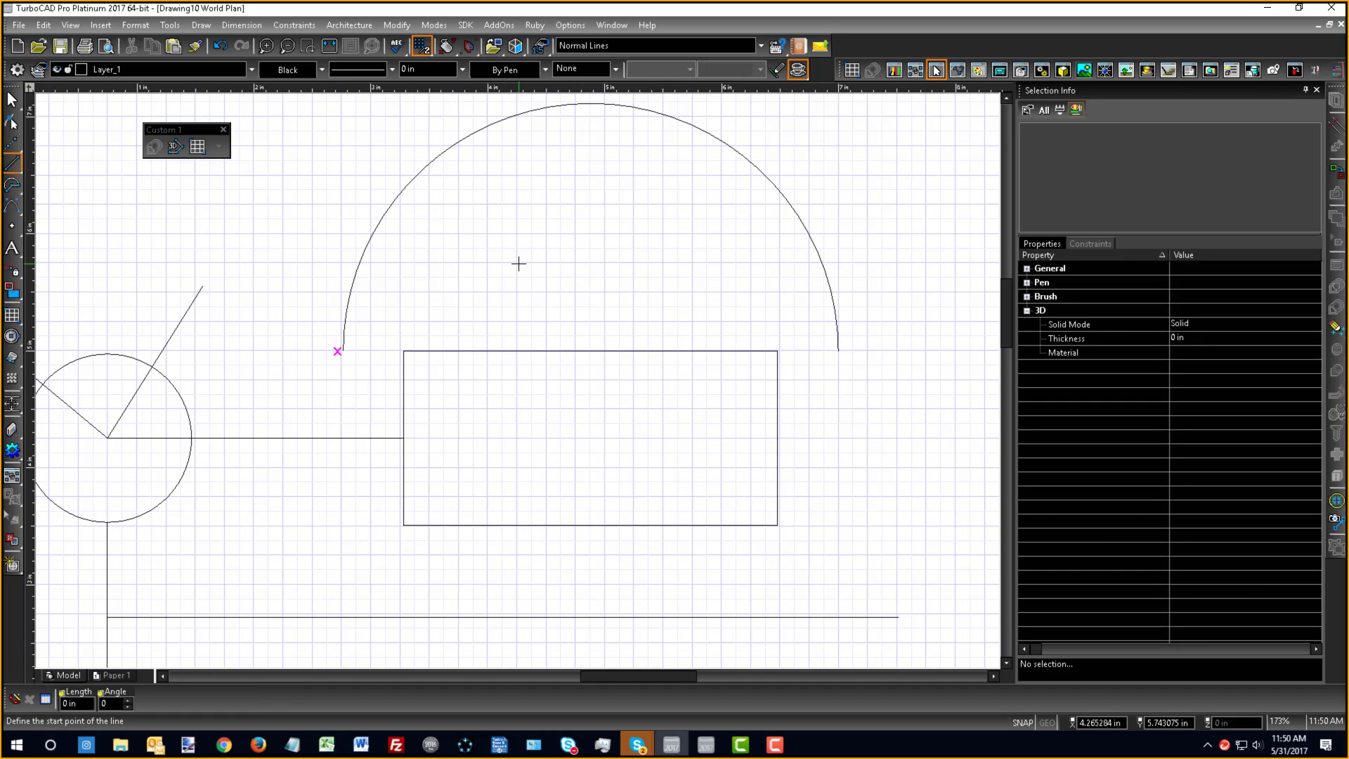
pyautogui.click(518, 264)
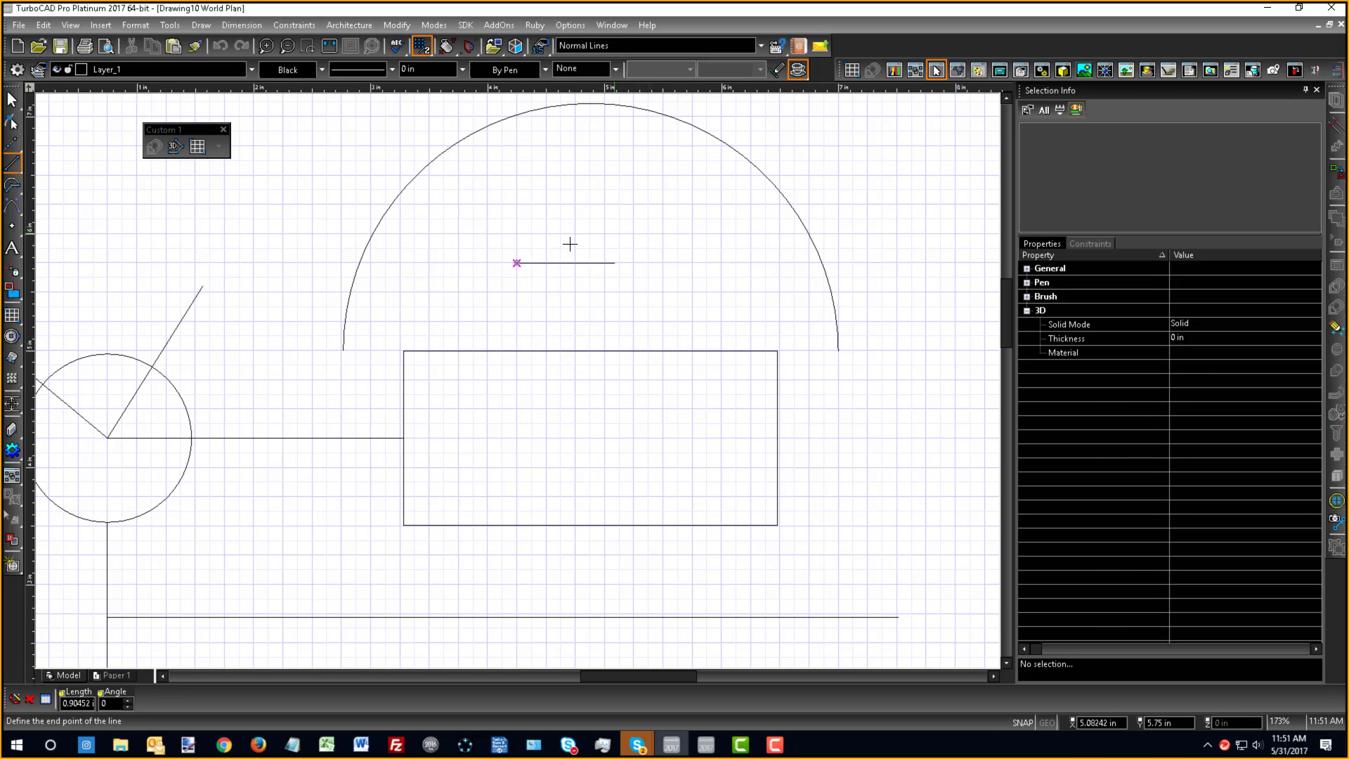
pyautogui.click(745, 267)
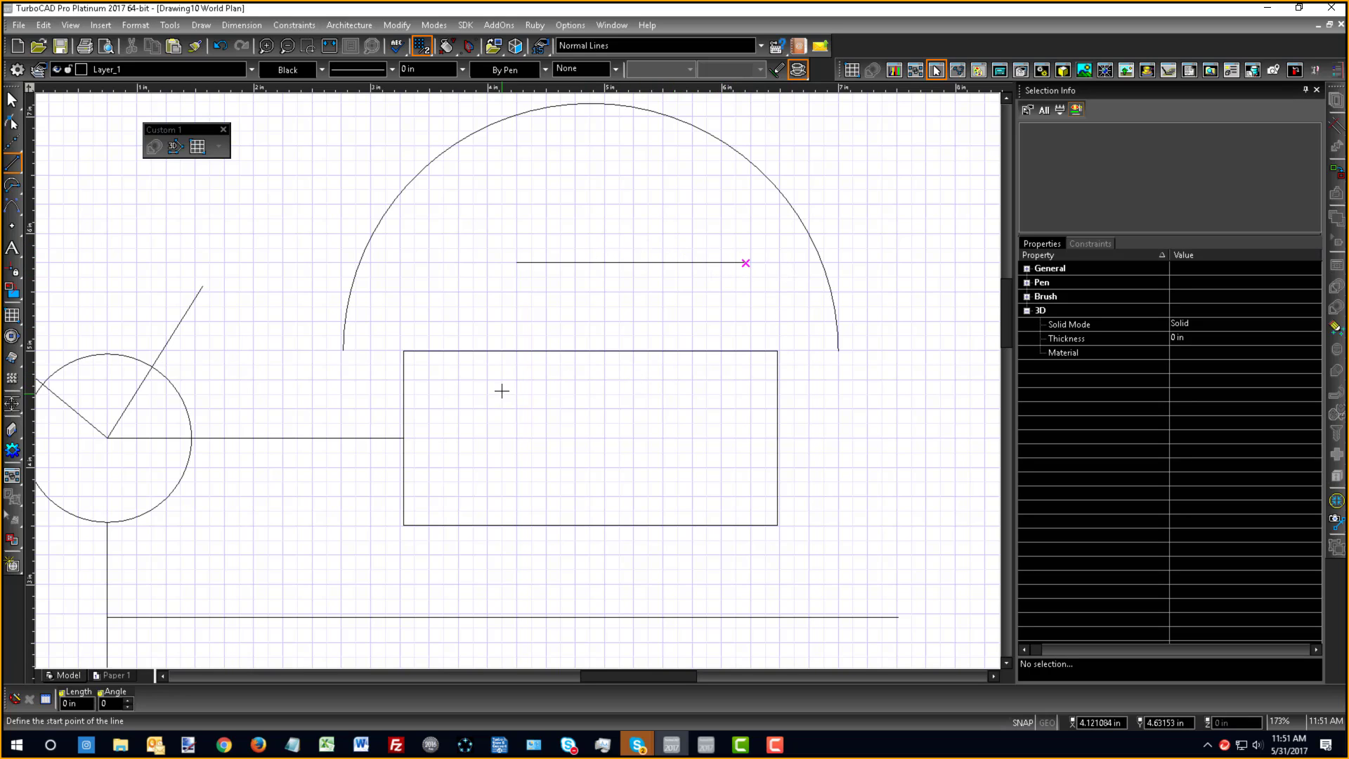
# - Select the rectangle and place a copy of it about 4.42 in to the right by its reference point
pyautogui.rightClick(561, 319)
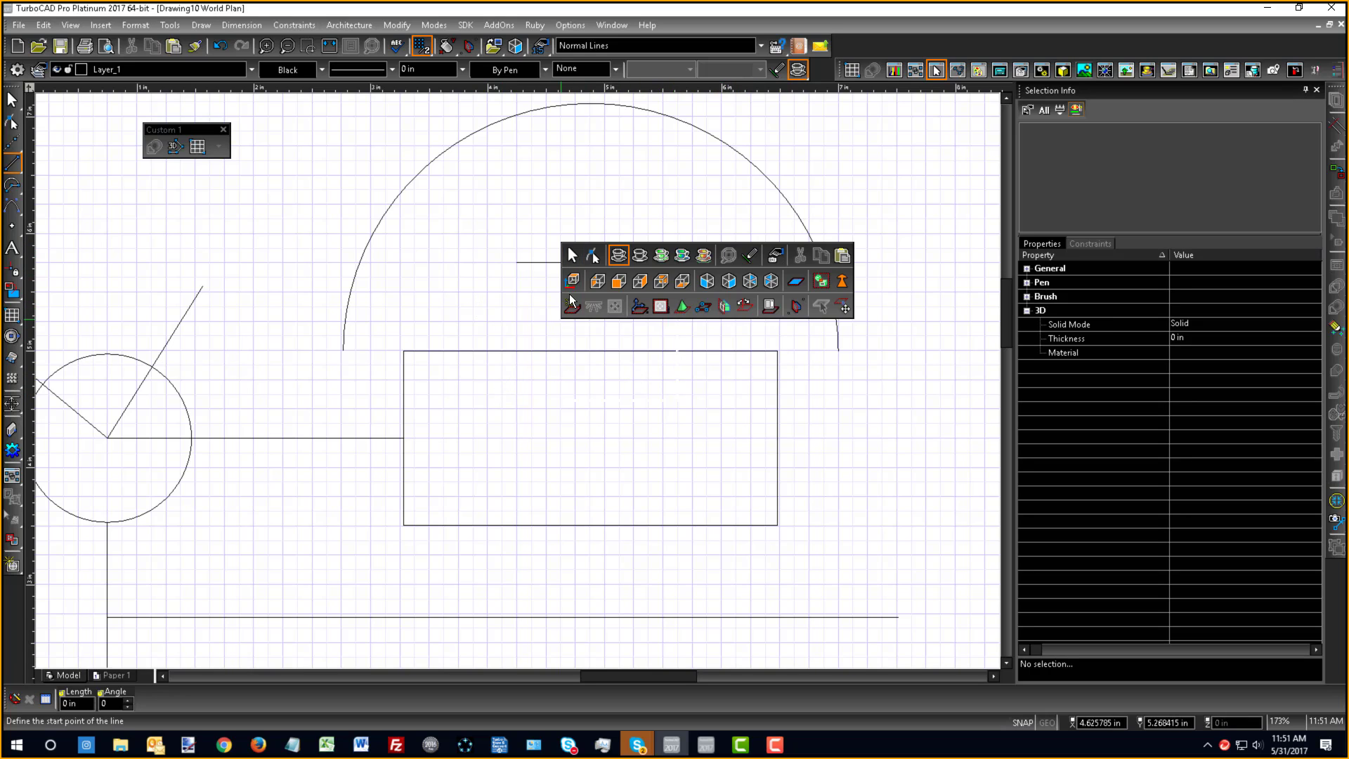
pyautogui.click(566, 368)
pyautogui.click(568, 351)
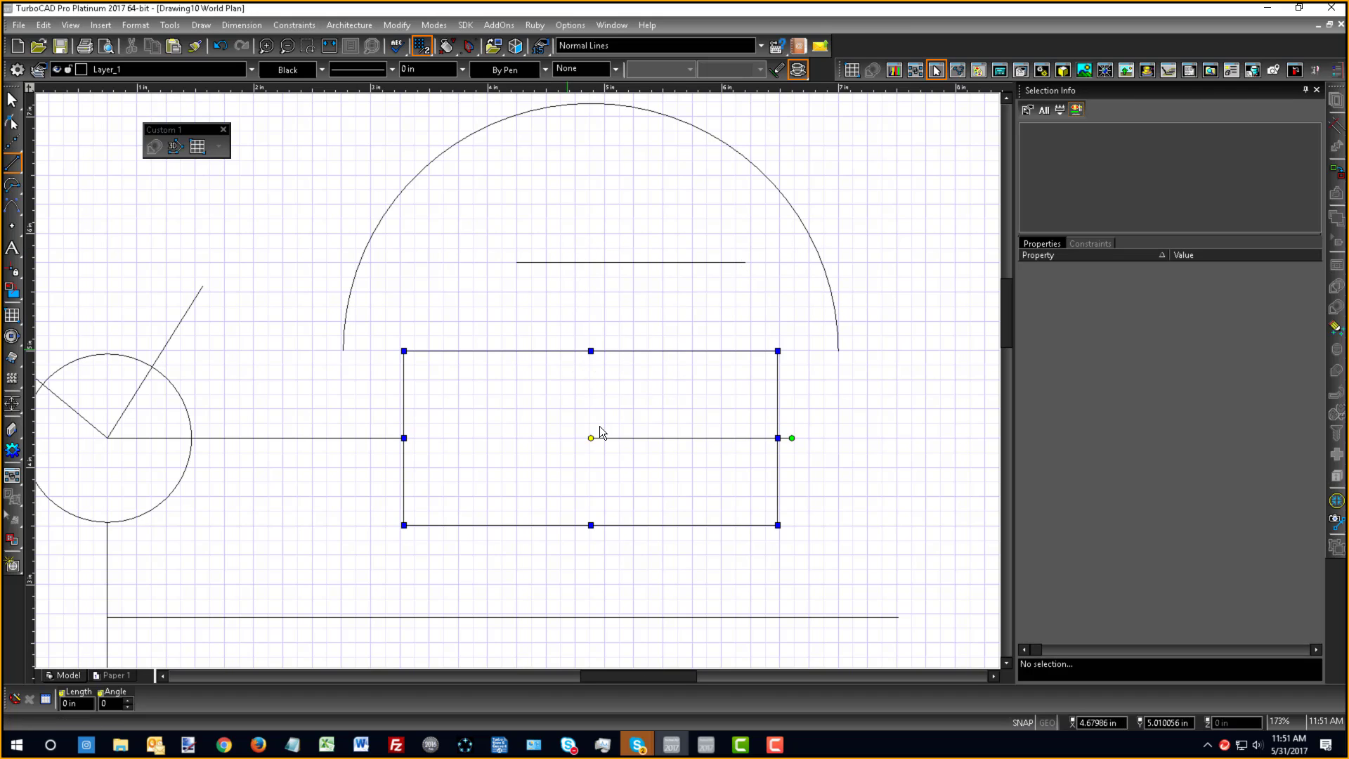
pyautogui.moveTo(588, 438); pyautogui.dragTo(684, 392)
pyautogui.scroll(-2, 537, 383)
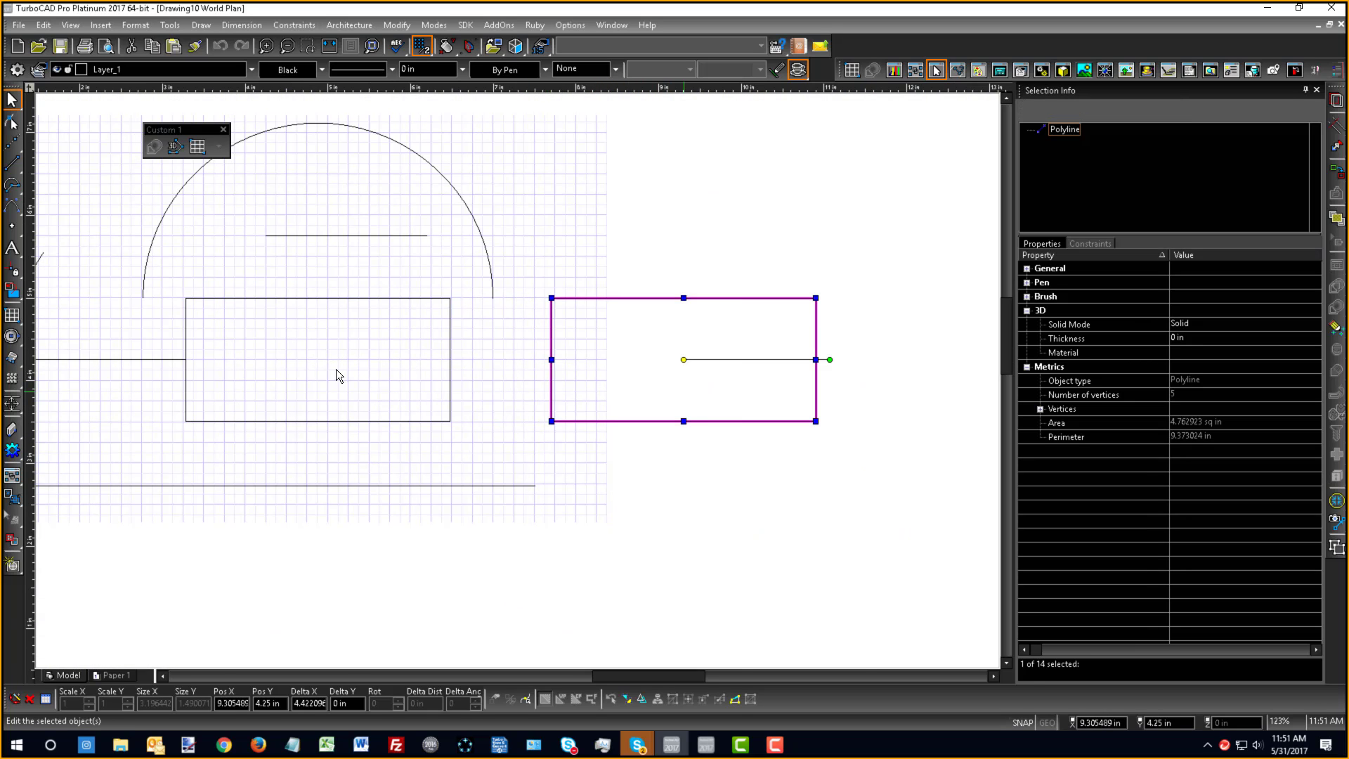
pyautogui.click(597, 218)
# - Select the copied rectangle and place another copy directly above it by its reference point
pyautogui.click(627, 299)
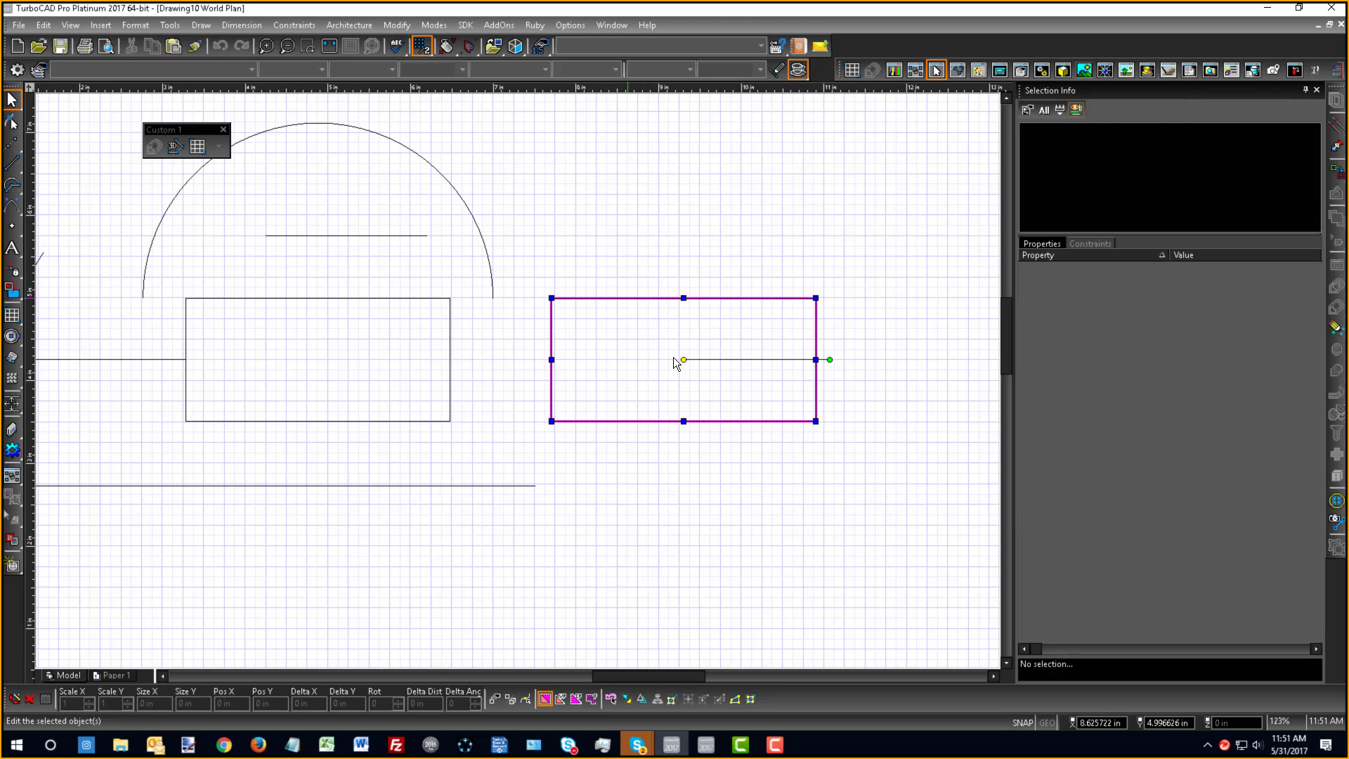
pyautogui.moveTo(685, 359)
pyautogui.mouseDown()
pyautogui.moveTo(641, 490)
pyautogui.moveTo(700, 512)
pyautogui.moveTo(712, 564)
pyautogui.moveTo(710, 461)
pyautogui.moveTo(442, 367)
pyautogui.moveTo(702, 277)
pyautogui.moveTo(689, 168)
pyautogui.moveTo(726, 380)
pyautogui.moveTo(939, 349)
pyautogui.moveTo(628, 225)
pyautogui.moveTo(642, 180)
pyautogui.moveTo(651, 208)
pyautogui.mouseUp()
pyautogui.press('Escape')
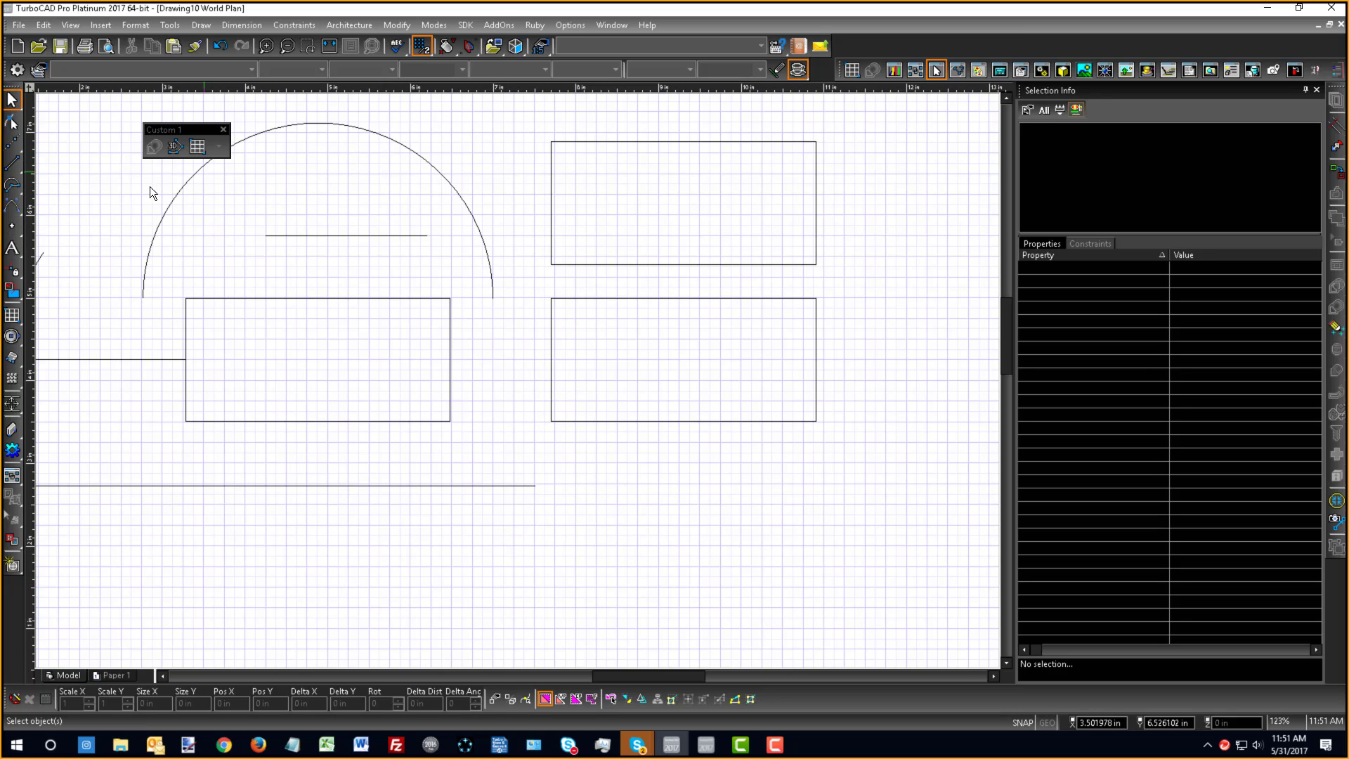
pyautogui.moveTo(9, 213)
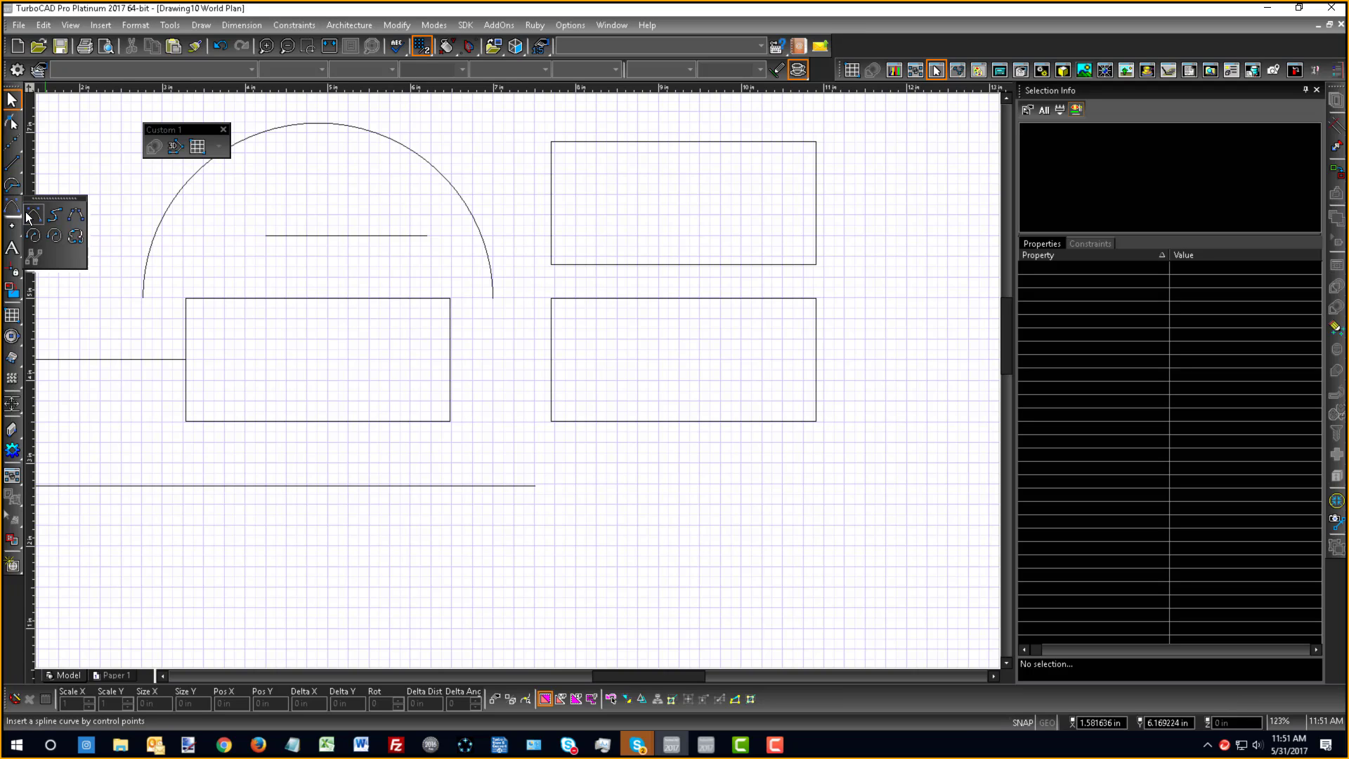
pyautogui.click(77, 239)
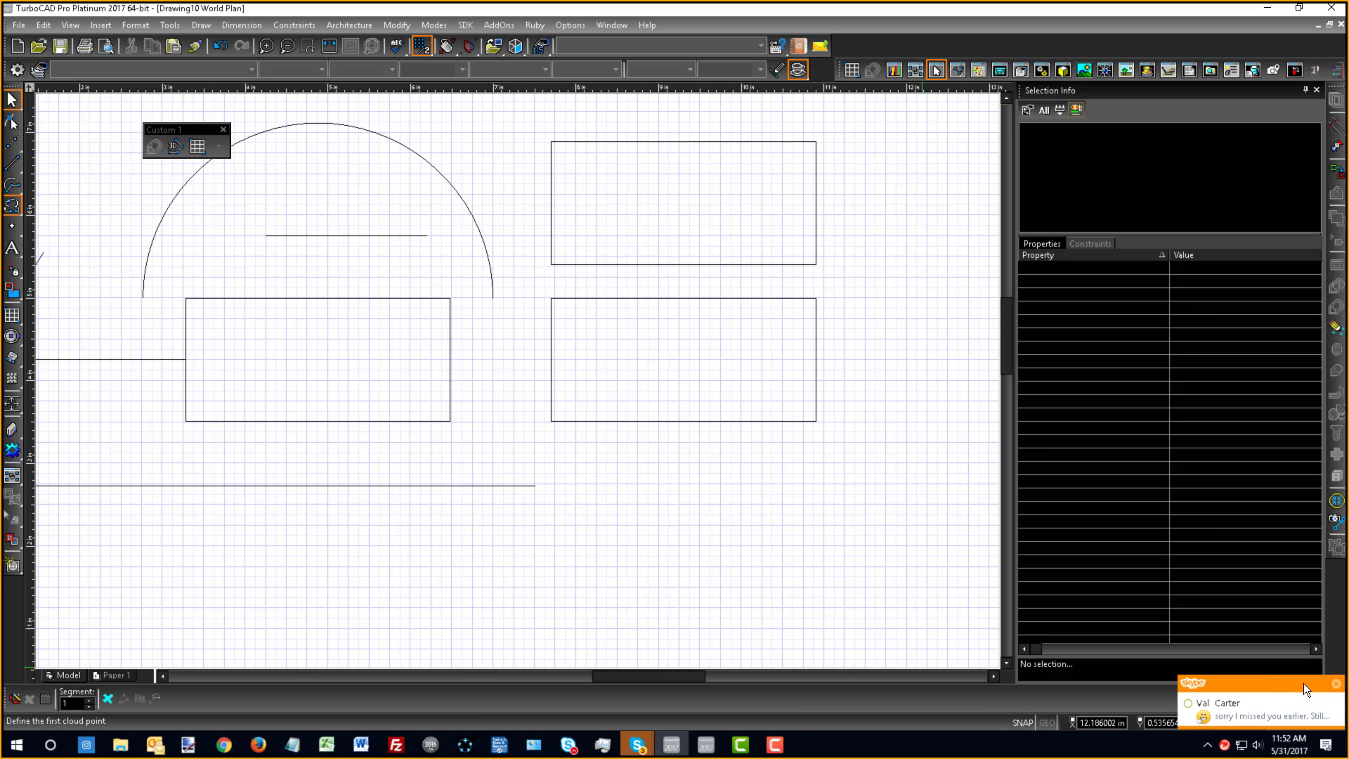
pyautogui.click(1335, 683)
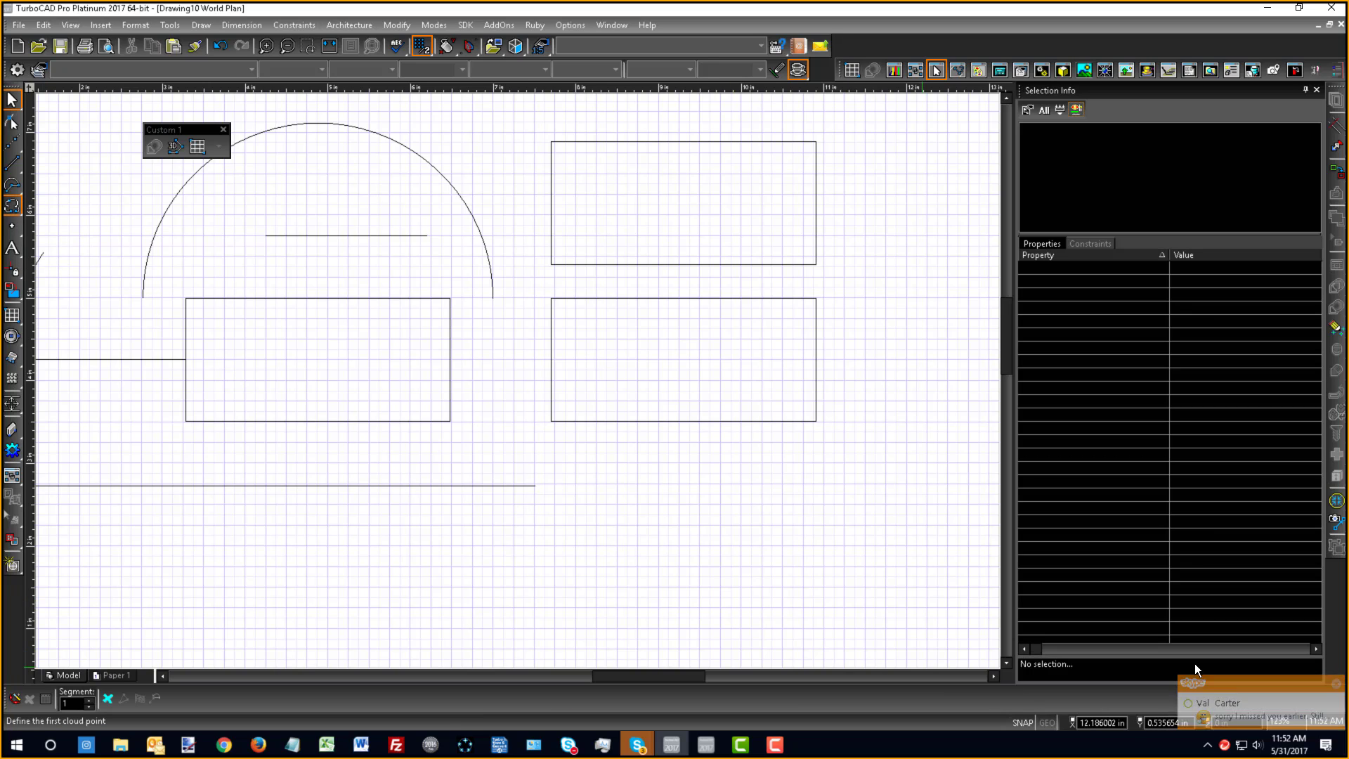
# - Draw a wavy open spline by control points, about 7.26 in long, below the long horizontal line
pyautogui.click(12, 205)
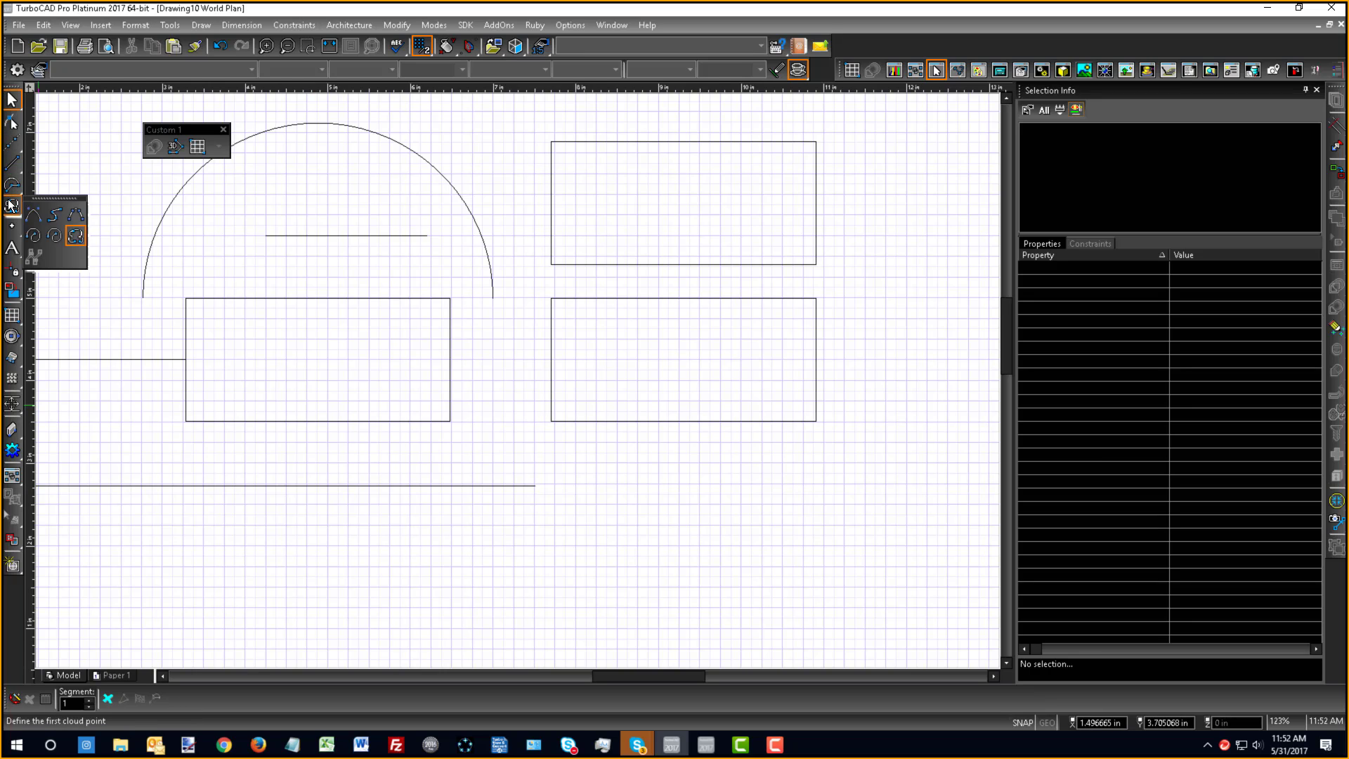
pyautogui.click(37, 220)
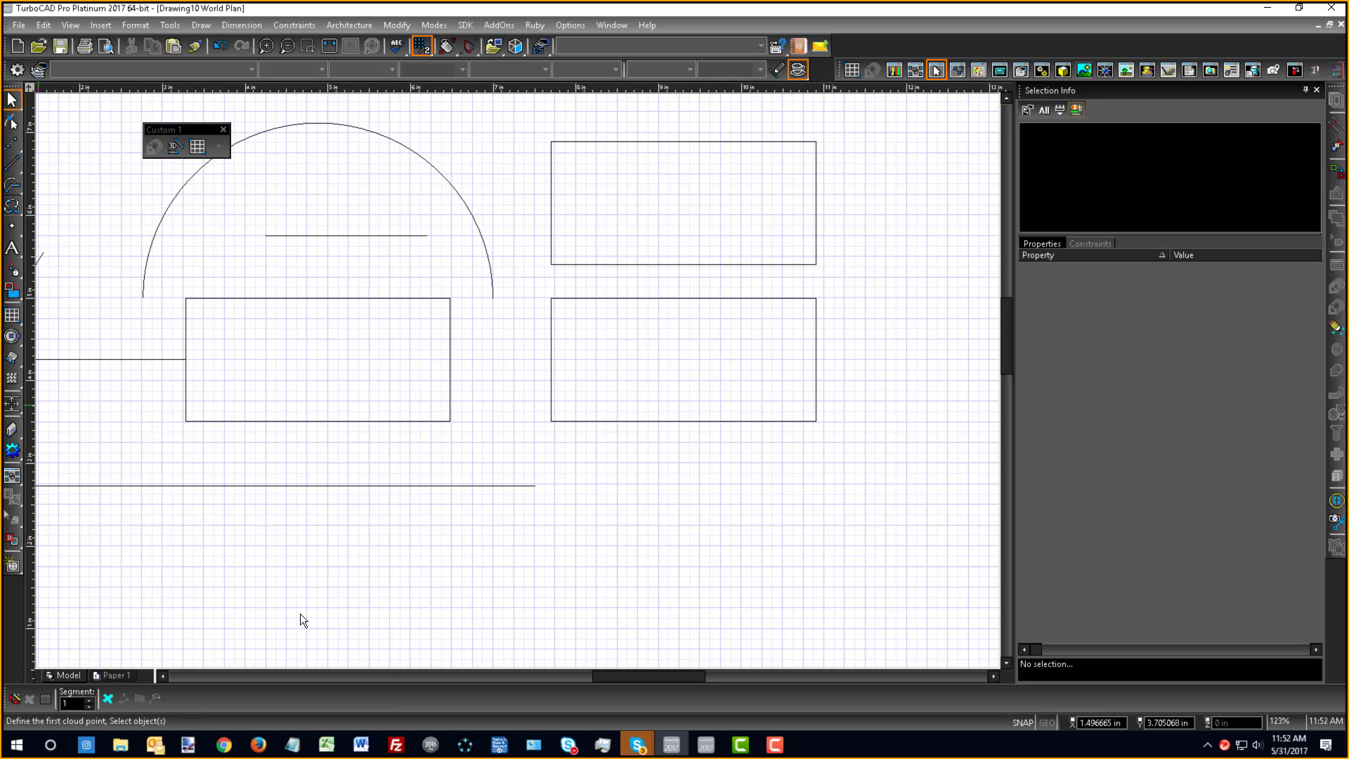
pyautogui.click(201, 601)
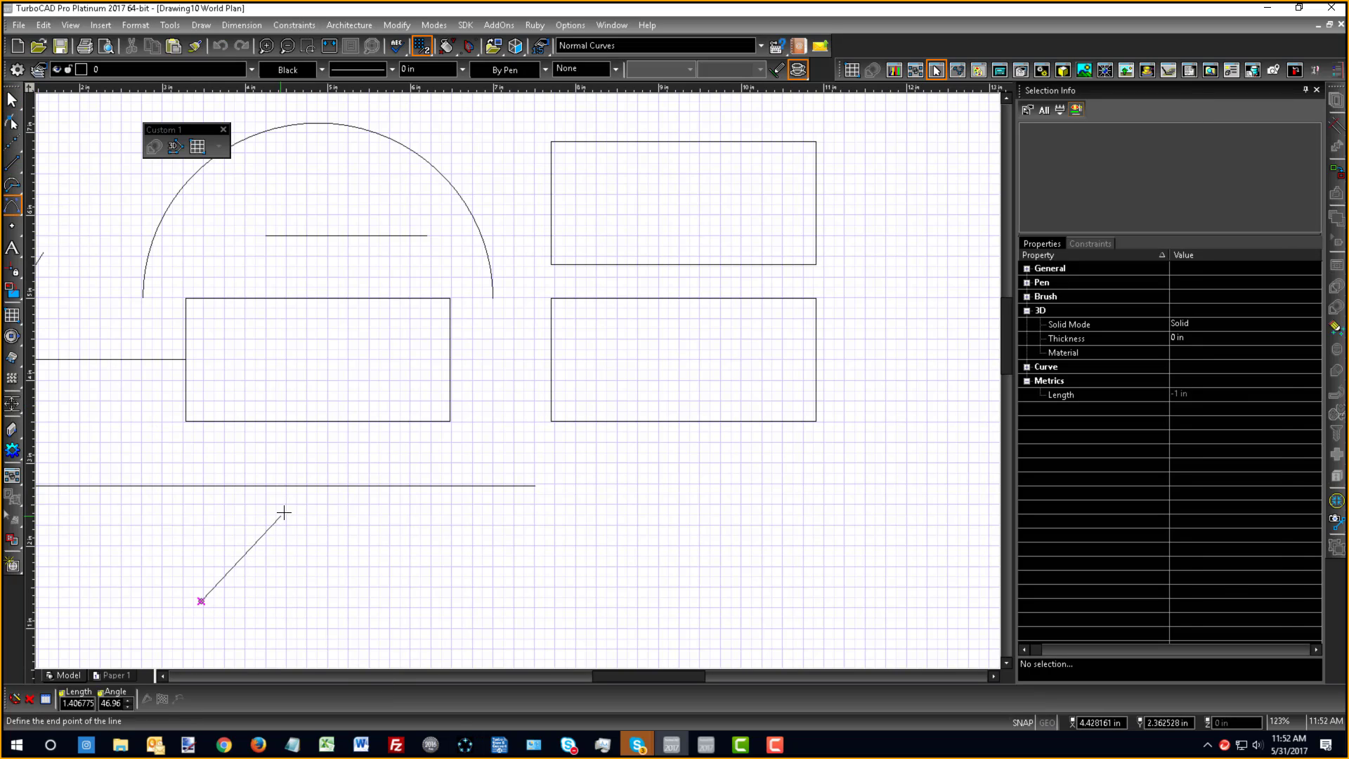
pyautogui.click(333, 520)
pyautogui.click(406, 615)
pyautogui.click(521, 499)
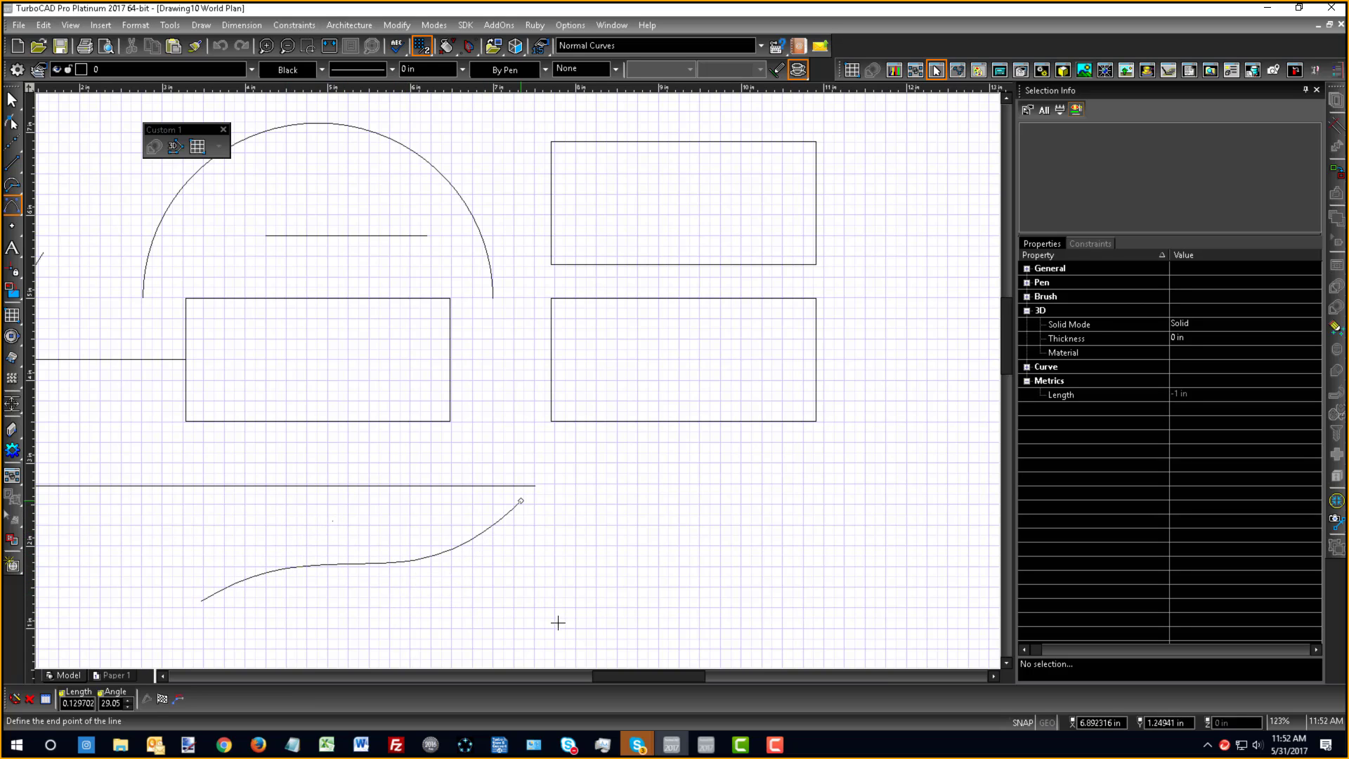
pyautogui.click(592, 616)
pyautogui.rightClick(700, 490)
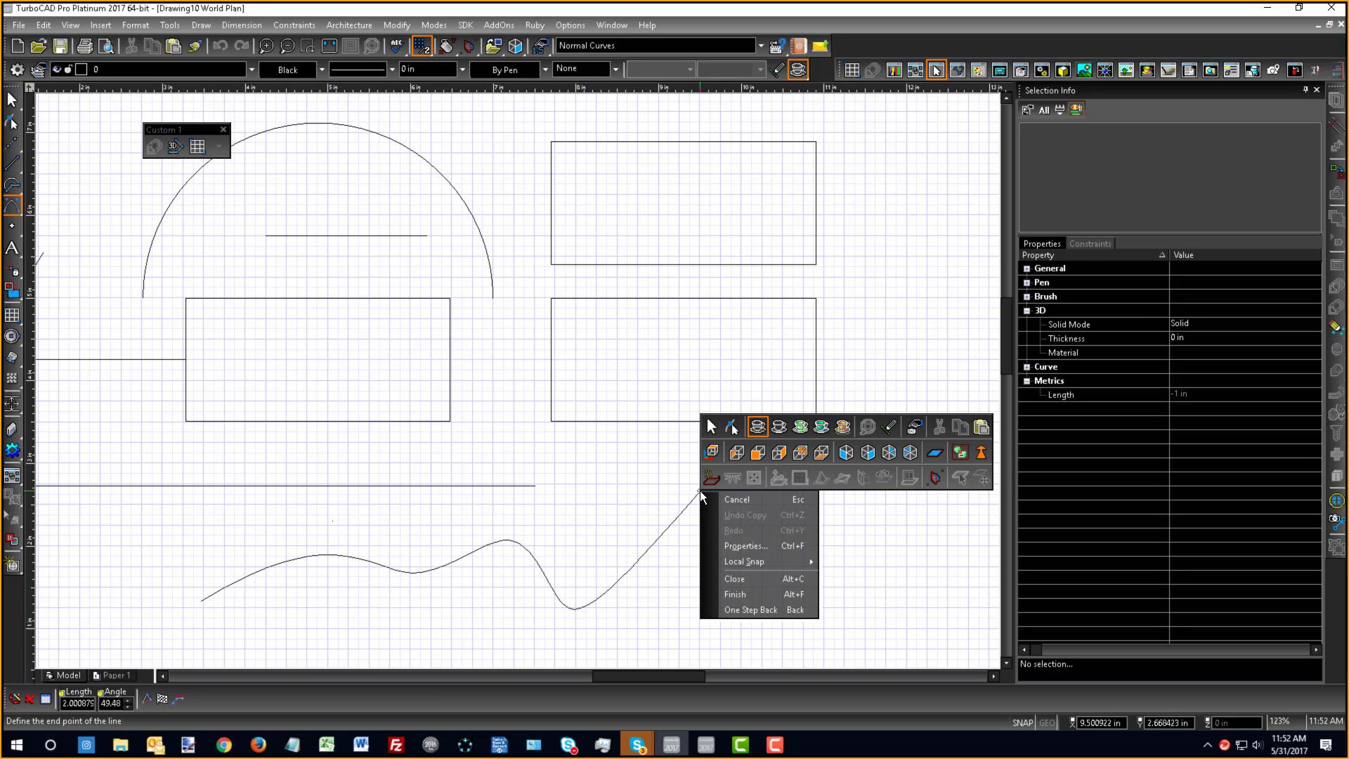
pyautogui.click(743, 595)
# - Edit the spline with the Edit Tool, raising its first inner control point slightly and the following lower control point closer to the curve
pyautogui.rightClick(736, 591)
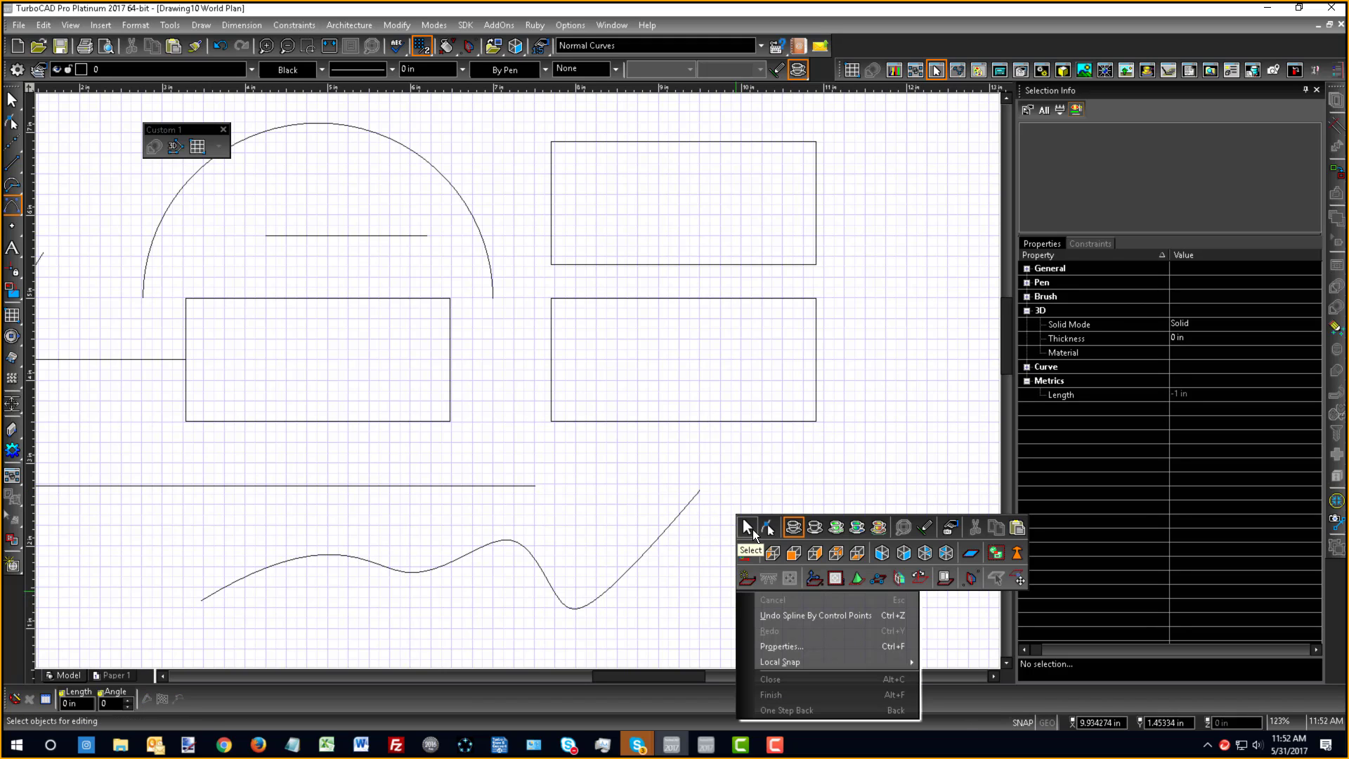
pyautogui.click(763, 528)
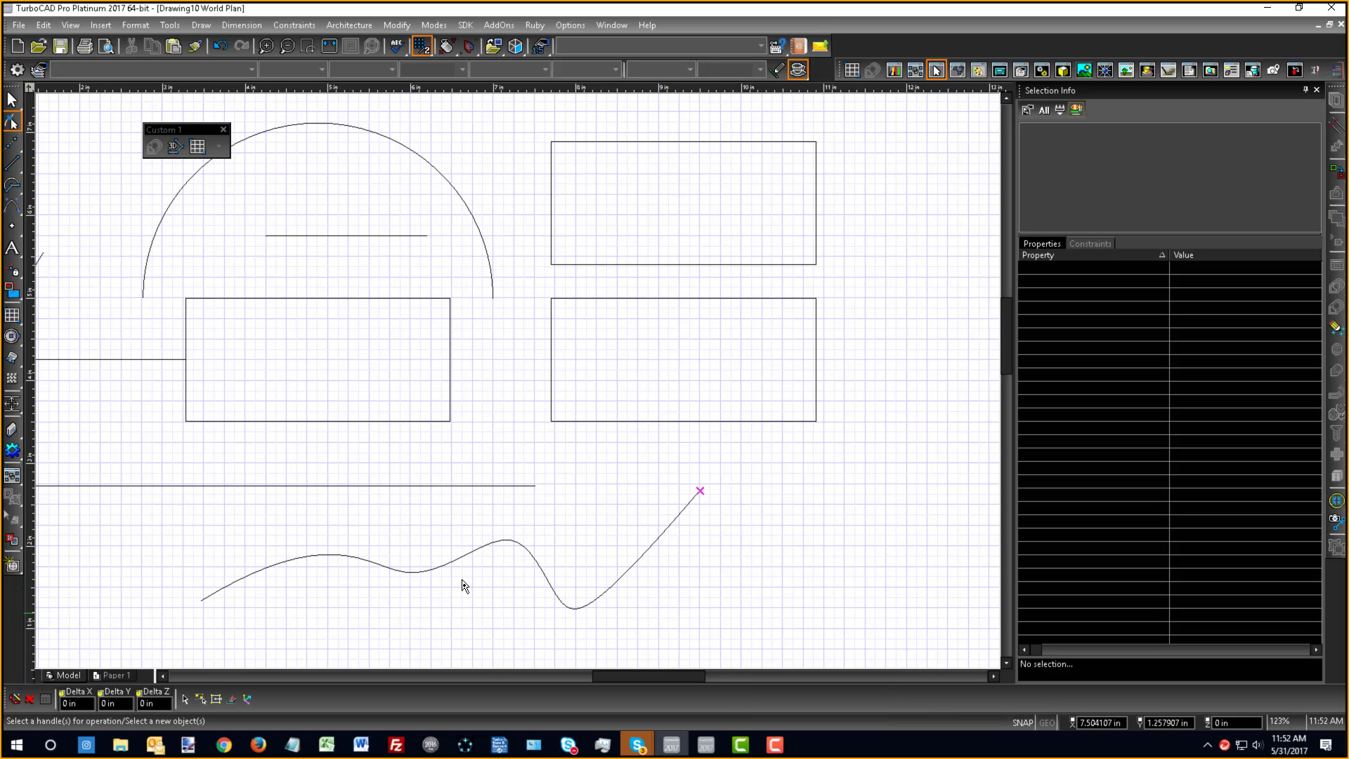
pyautogui.click(436, 571)
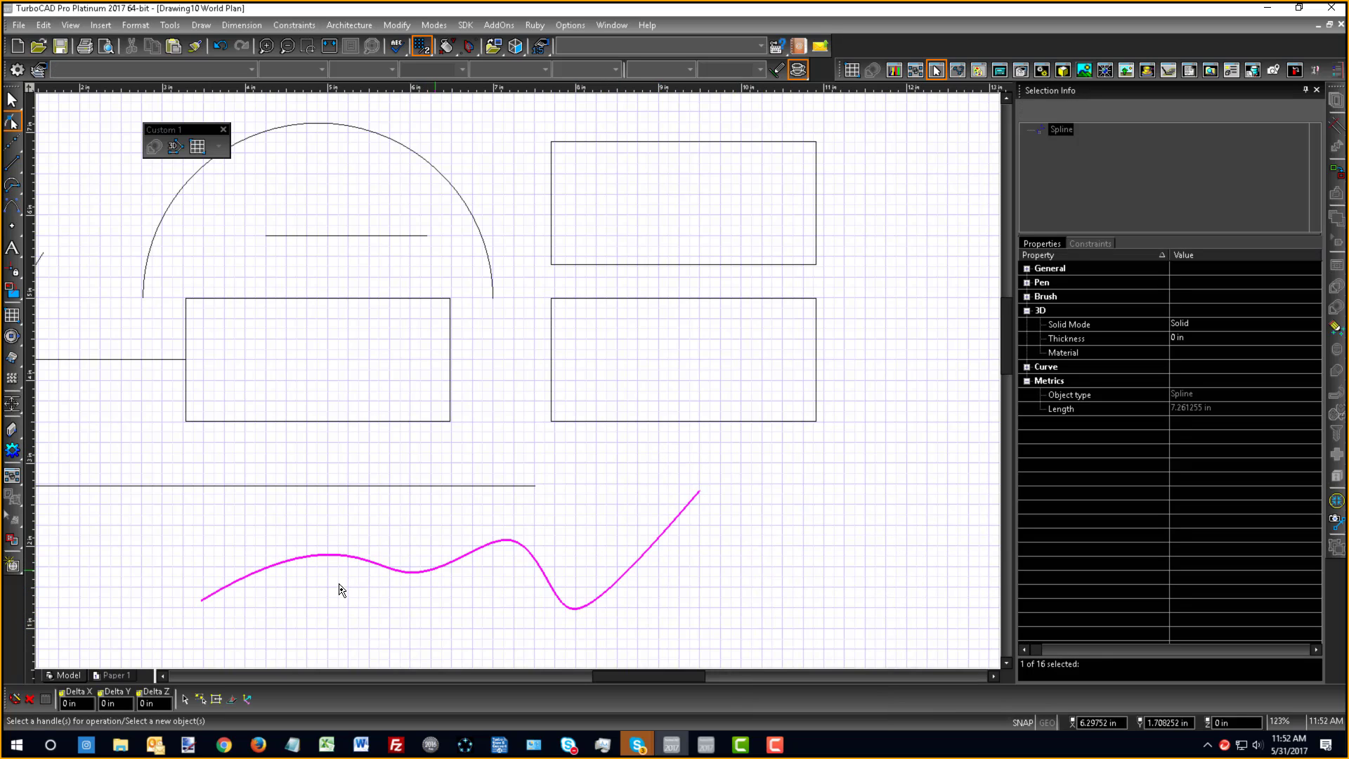
pyautogui.scroll(-2, 547, 598)
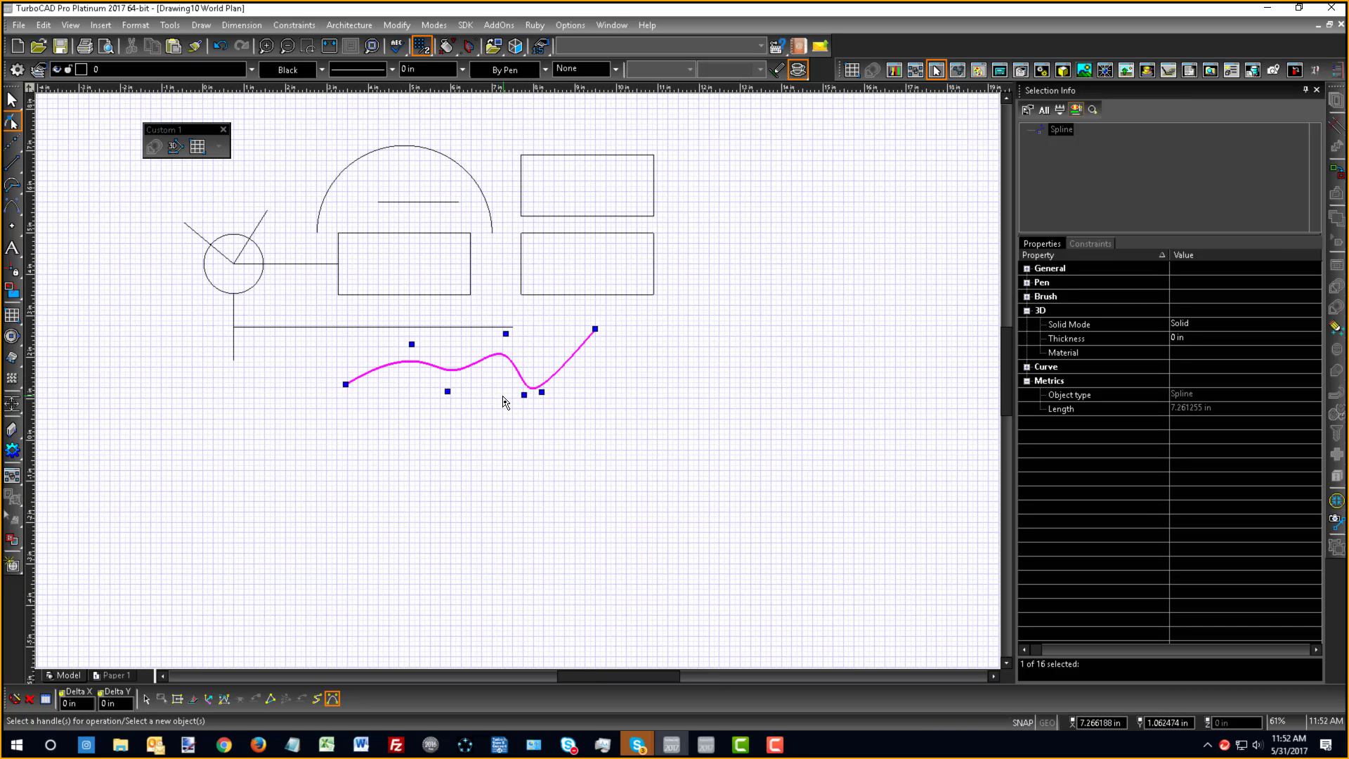
pyautogui.scroll(4, 432, 359)
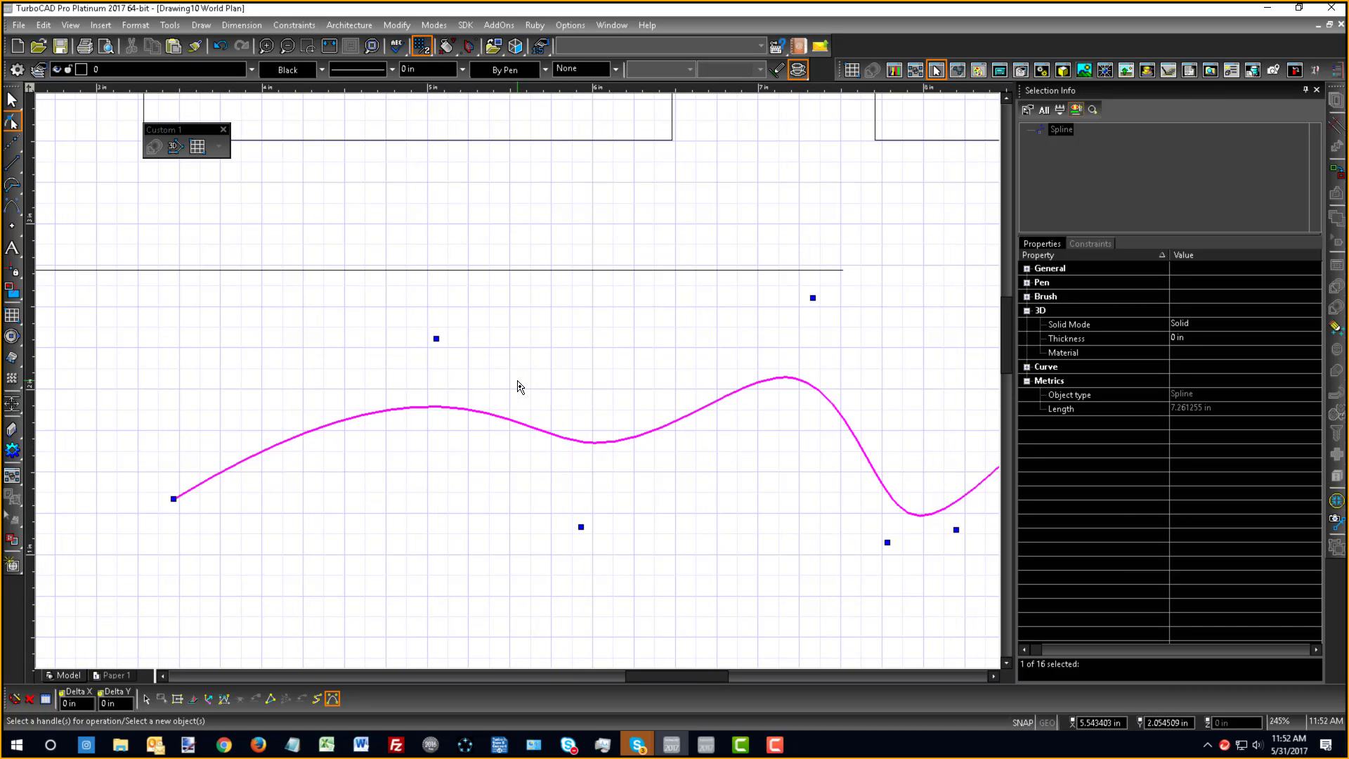
pyautogui.moveTo(436, 337); pyautogui.dragTo(407, 298)
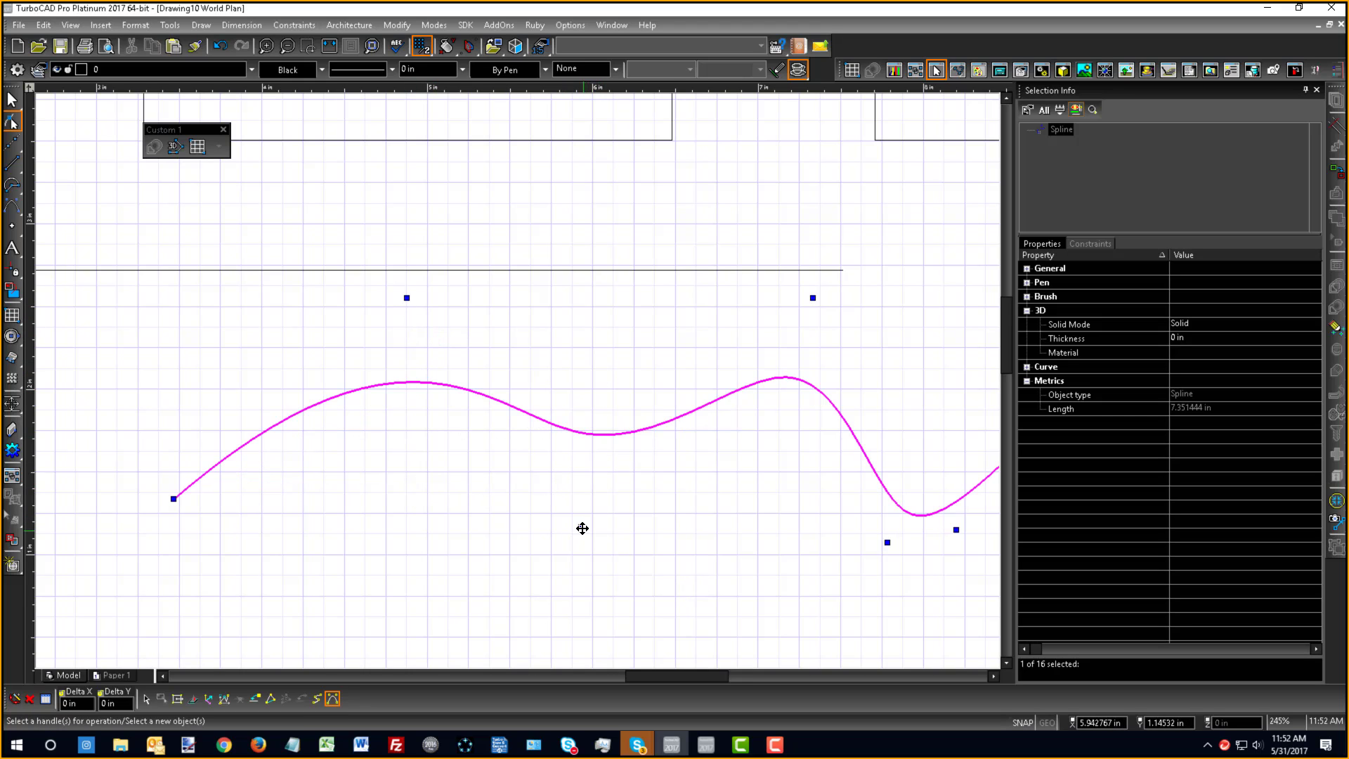
pyautogui.moveTo(581, 529); pyautogui.dragTo(608, 419)
# - Move the spline's last inner control point down and to the right to deepen the trough
pyautogui.scroll(-2, 581, 353)
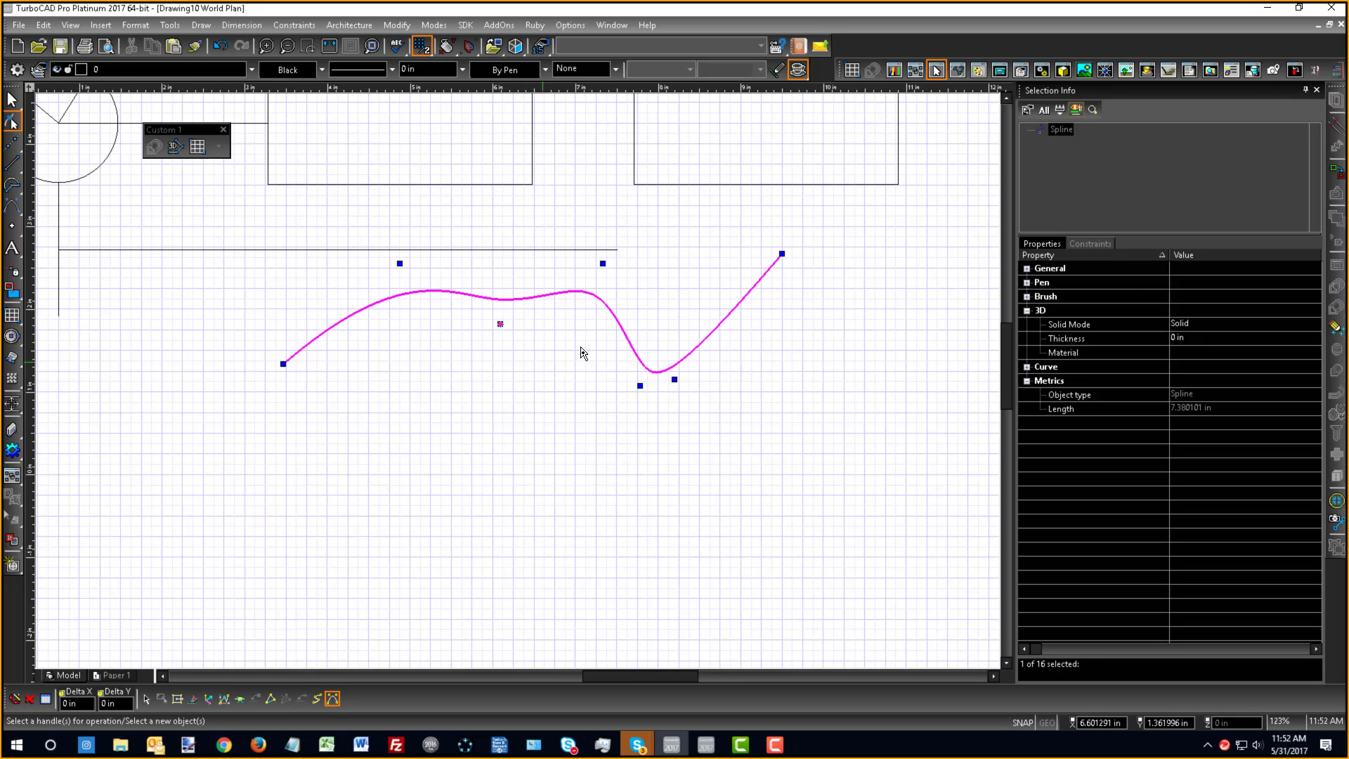
pyautogui.moveTo(673, 380); pyautogui.dragTo(738, 441)
pyautogui.scroll(-6, 529, 389)
pyautogui.scroll(4, 529, 389)
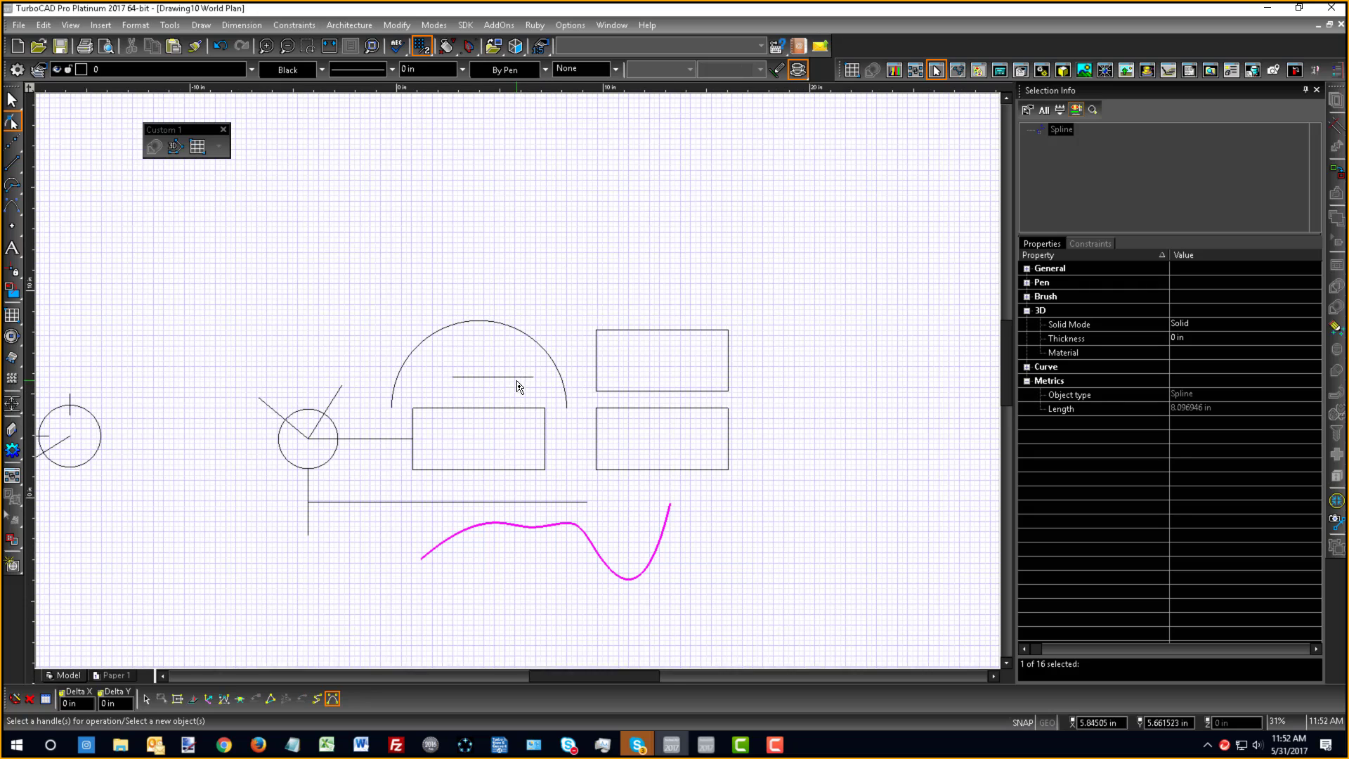
pyautogui.click(483, 322)
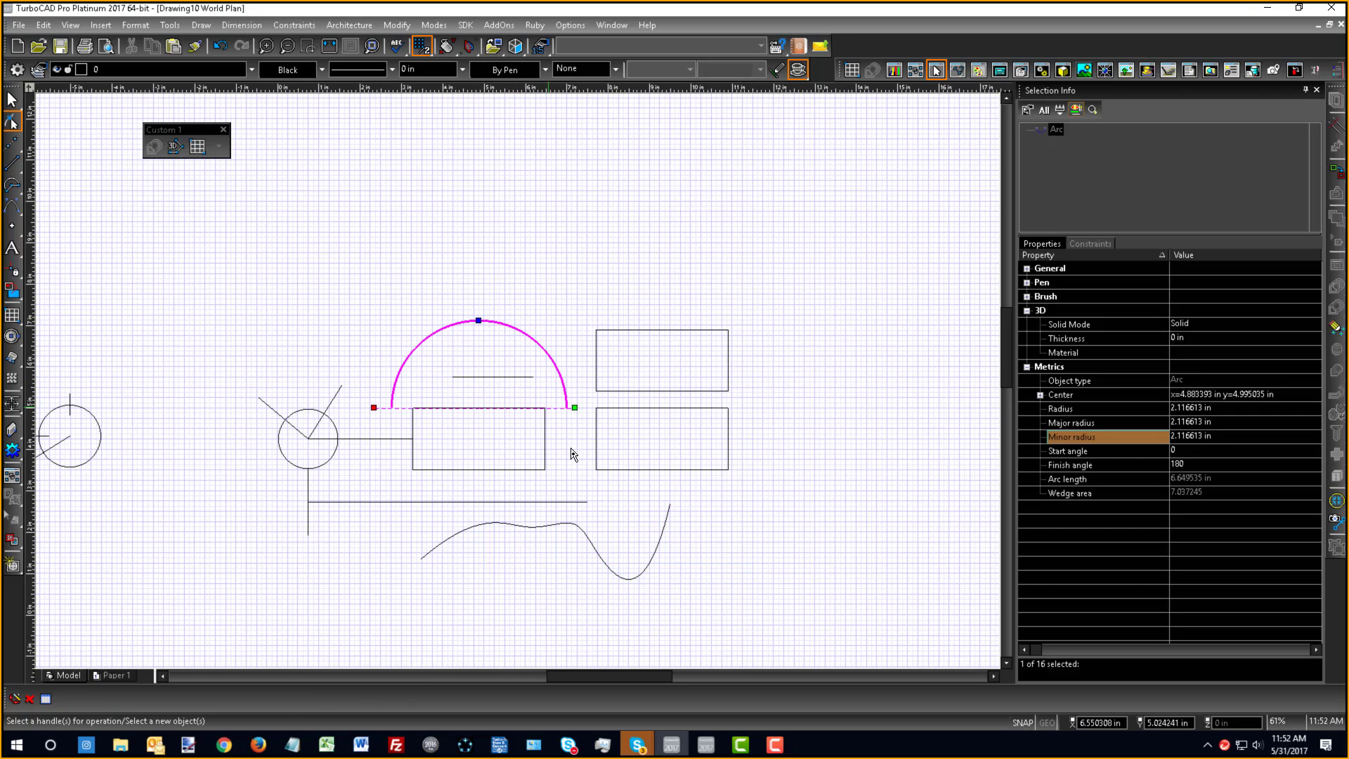
pyautogui.rightClick(448, 253)
pyautogui.click(456, 191)
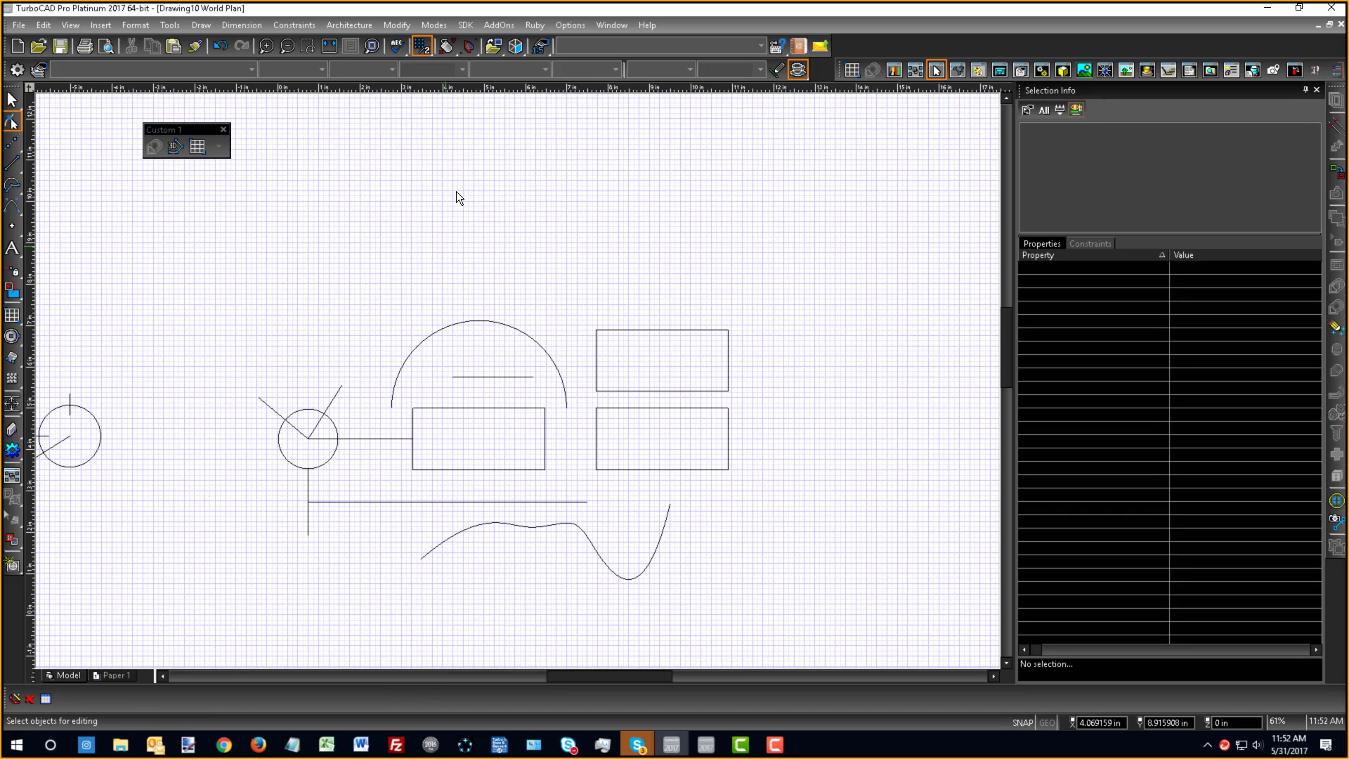
# - Shorten the arc with the Edit Tool by moving its right-end handle along the curve to a start angle of about 11.3 degrees
pyautogui.rightClick(409, 279)
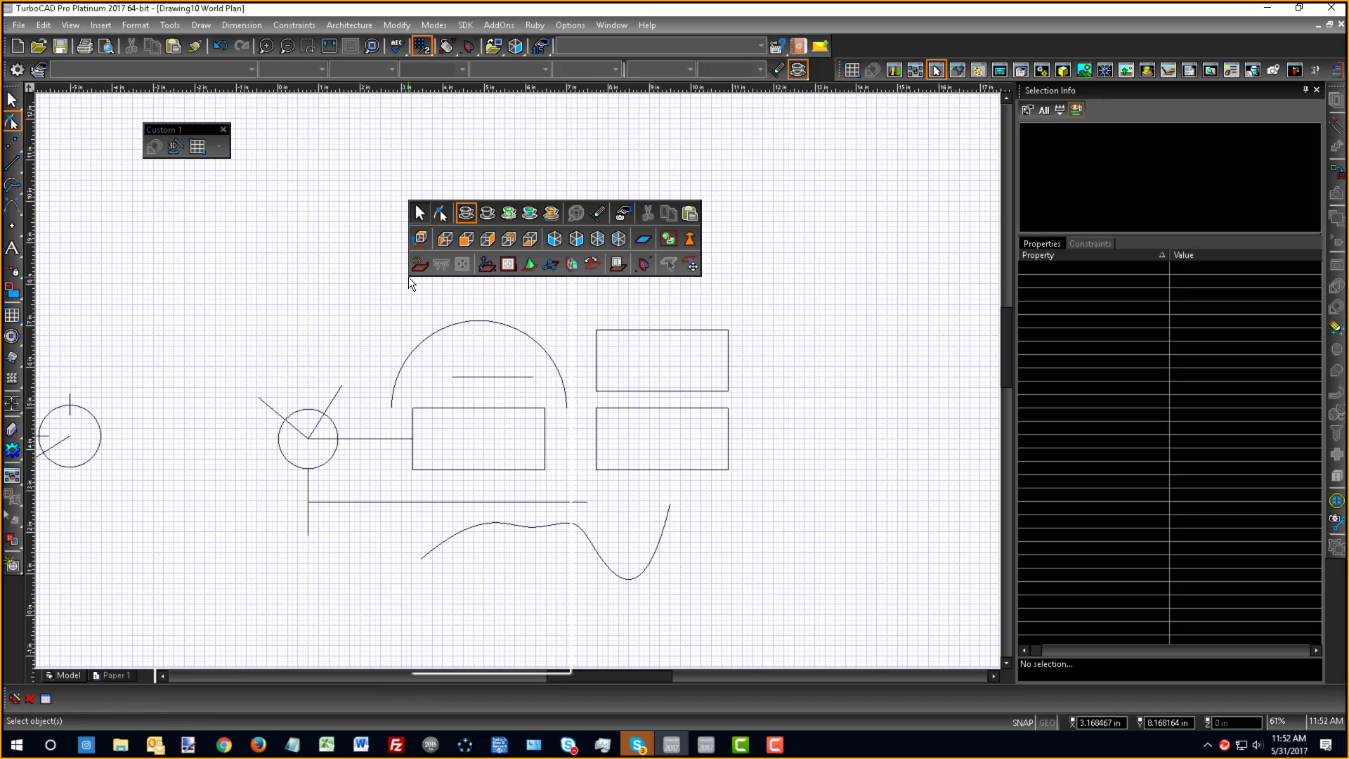
pyautogui.click(440, 215)
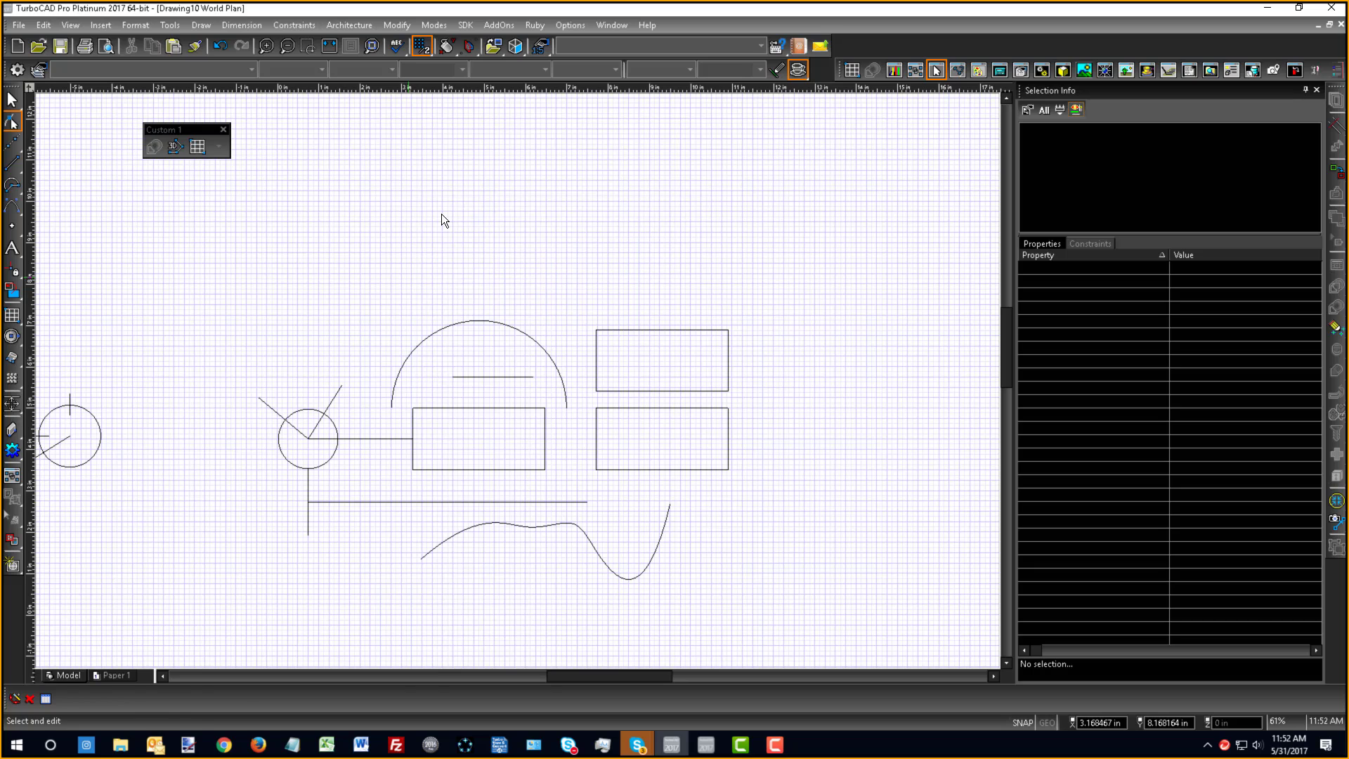
pyautogui.click(484, 321)
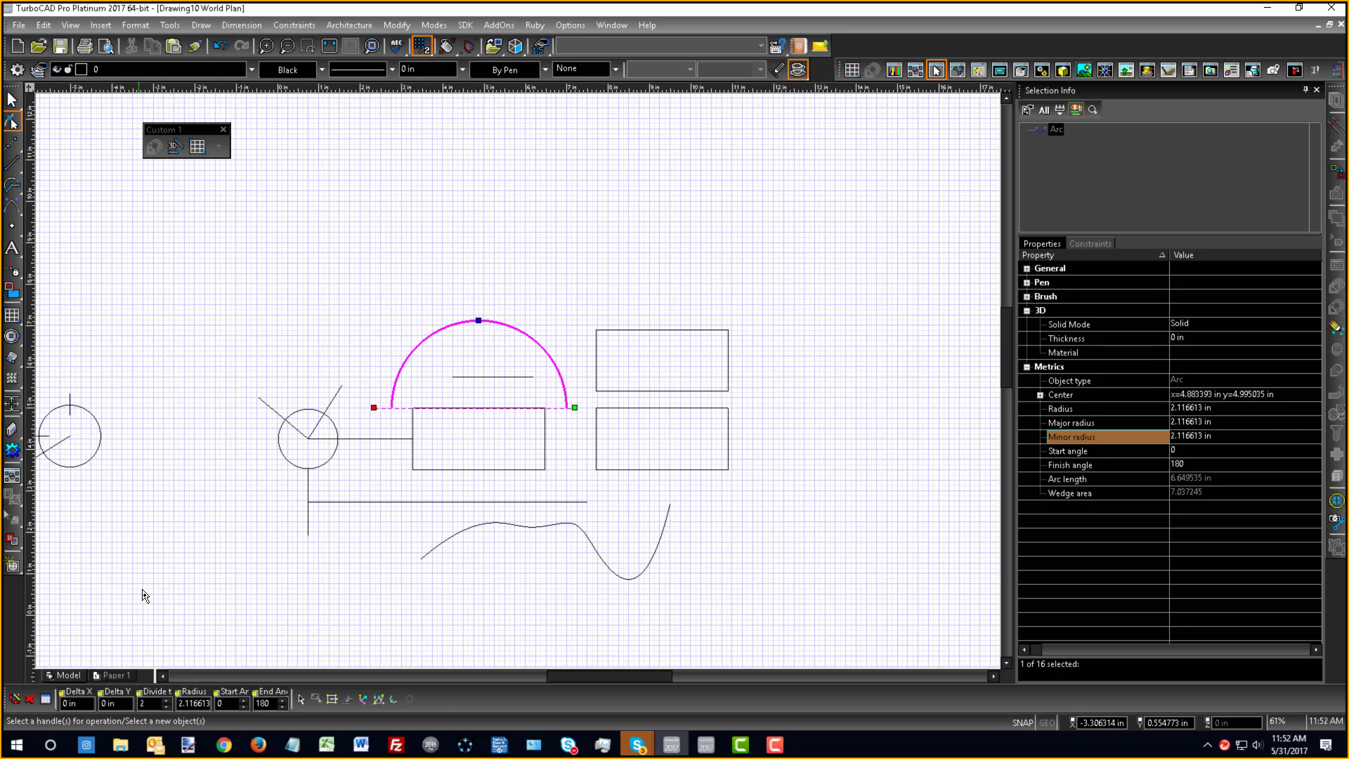
pyautogui.click(574, 407)
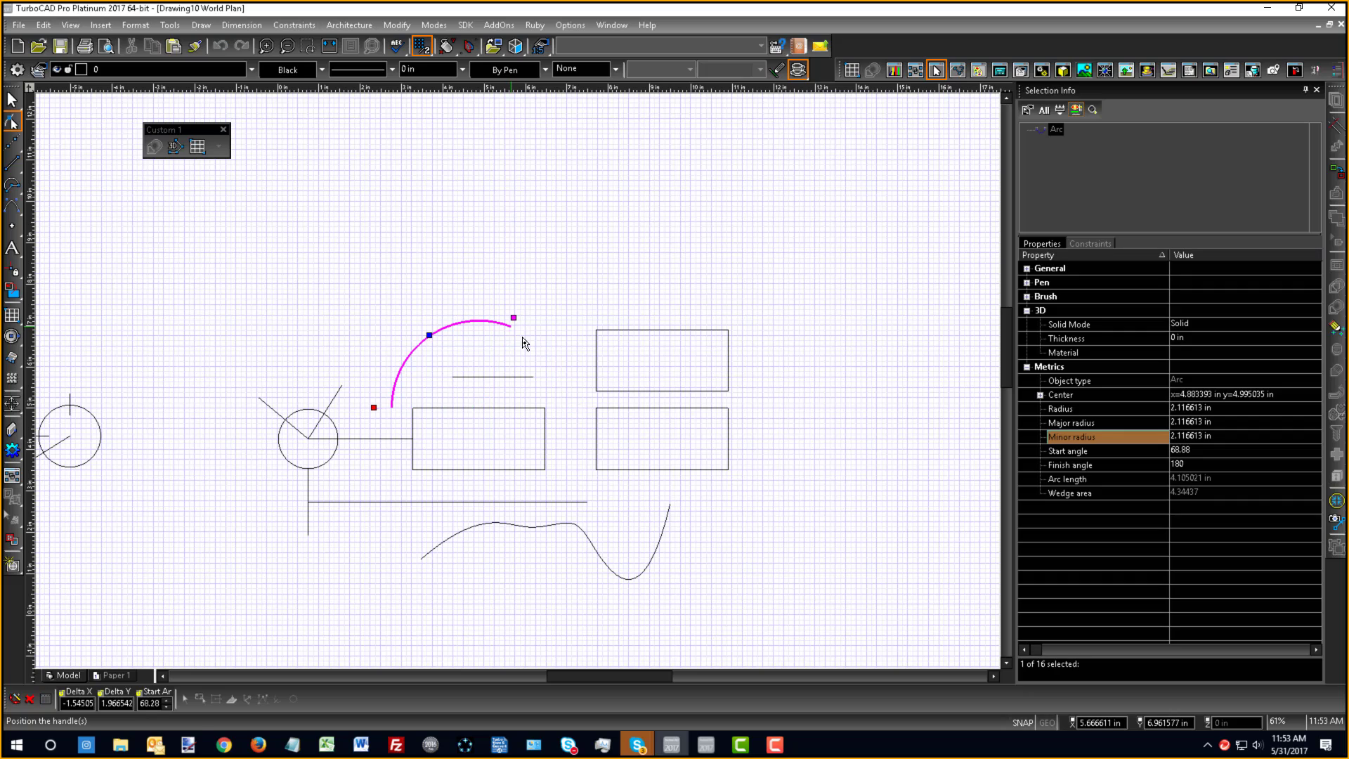
pyautogui.click(514, 319)
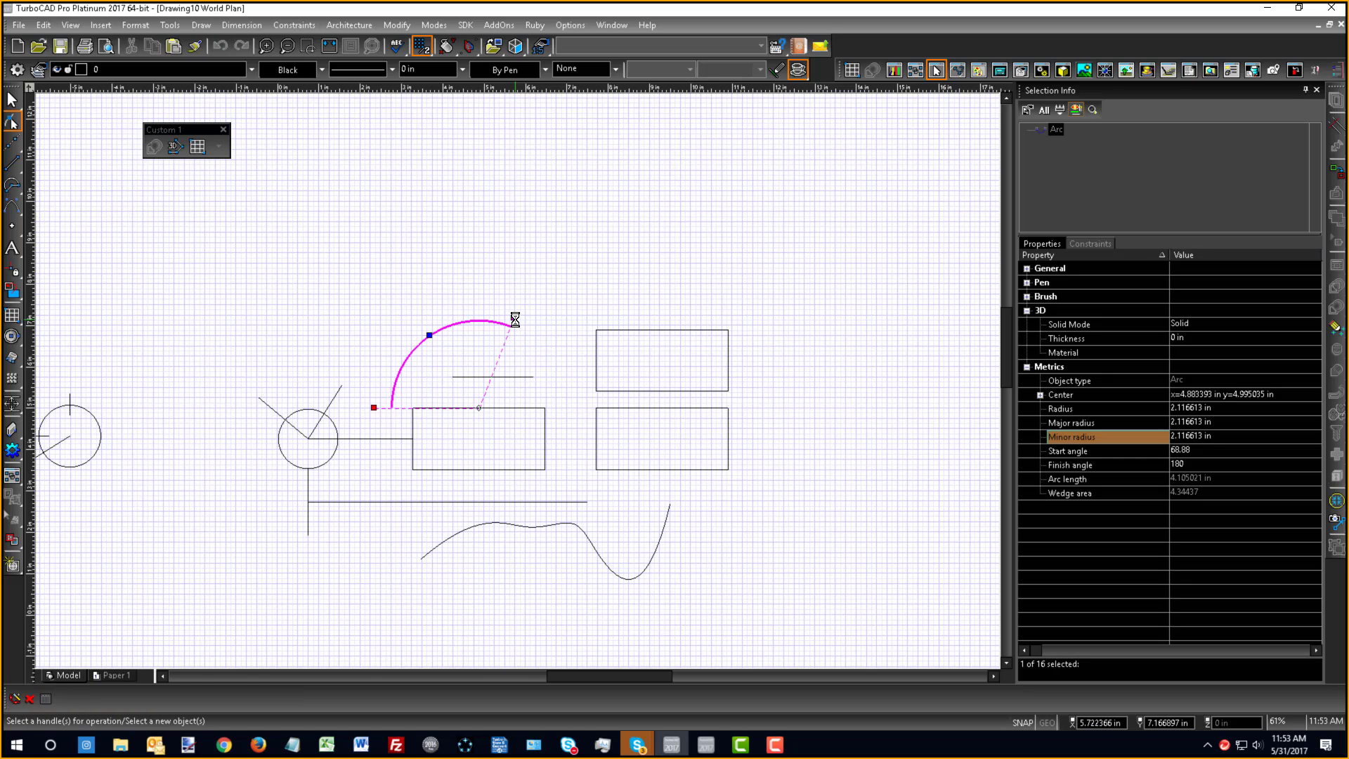
pyautogui.click(564, 359)
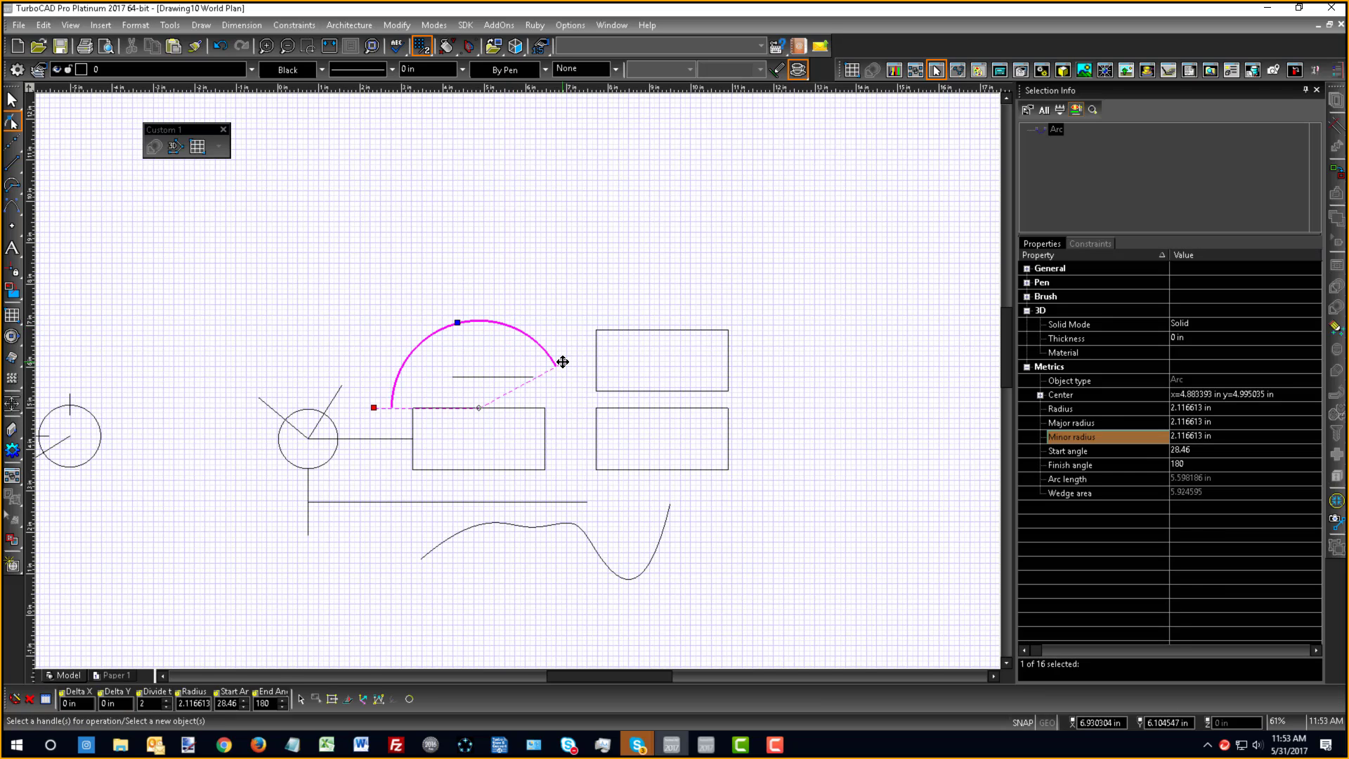
pyautogui.click(563, 362)
pyautogui.click(580, 387)
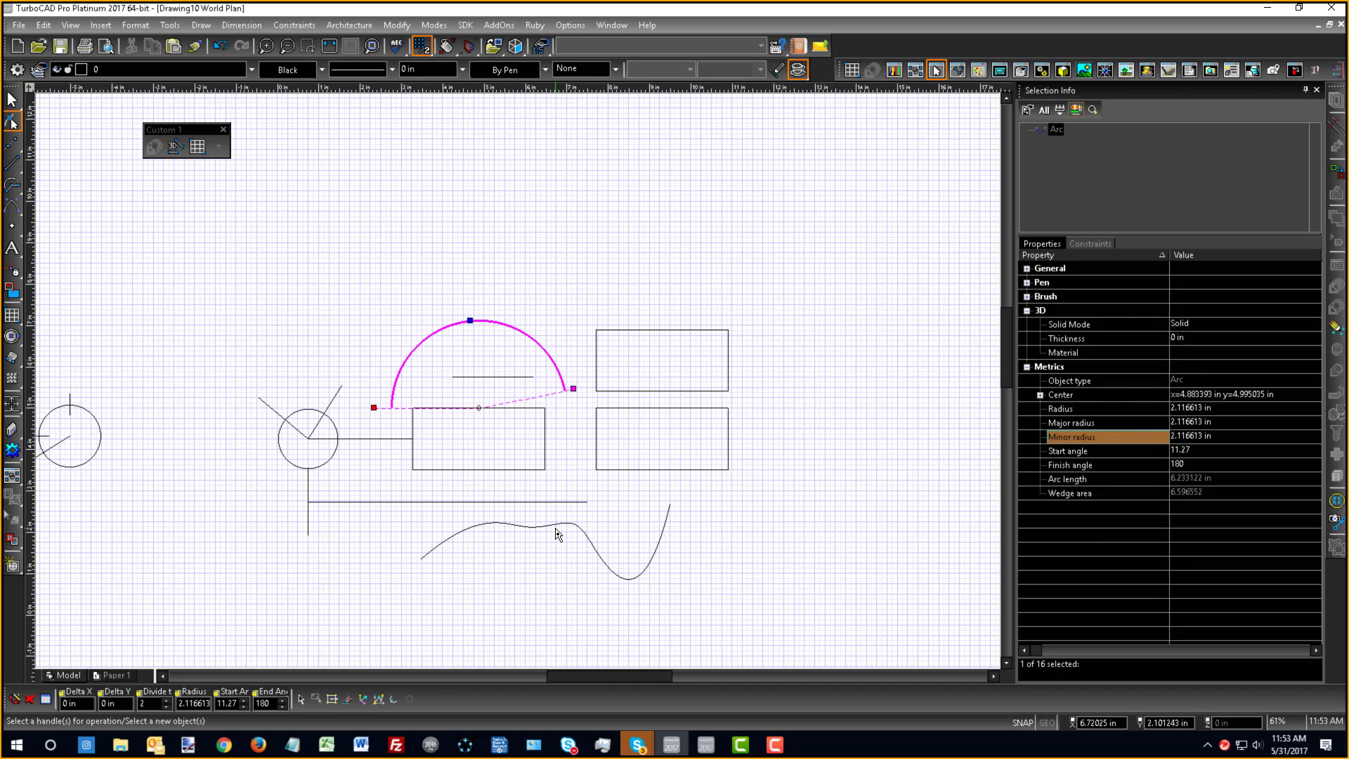
# - Reshape the spline's trough, raising the right control point and lowering the left one, for a total length of about 7.61 in
pyautogui.click(556, 533)
pyautogui.scroll(3, 660, 618)
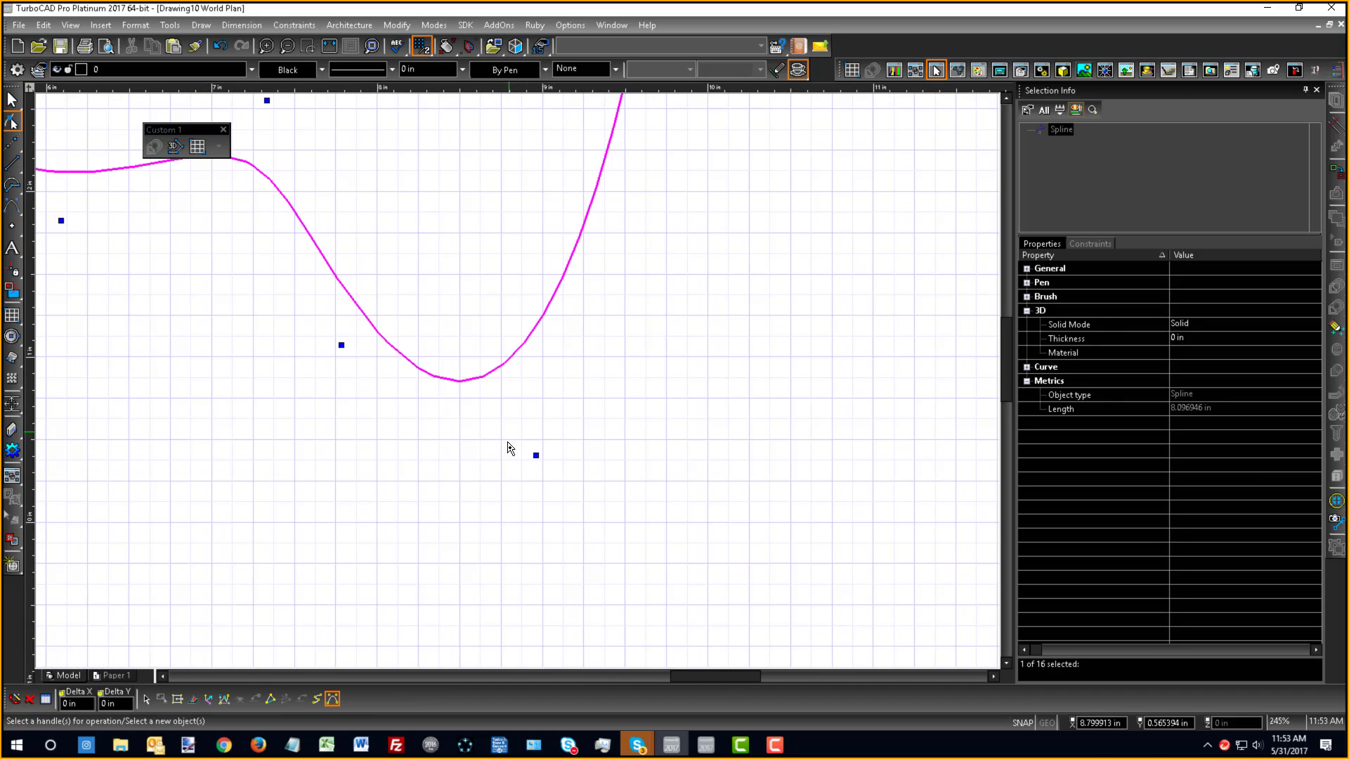
pyautogui.moveTo(537, 457); pyautogui.dragTo(517, 374)
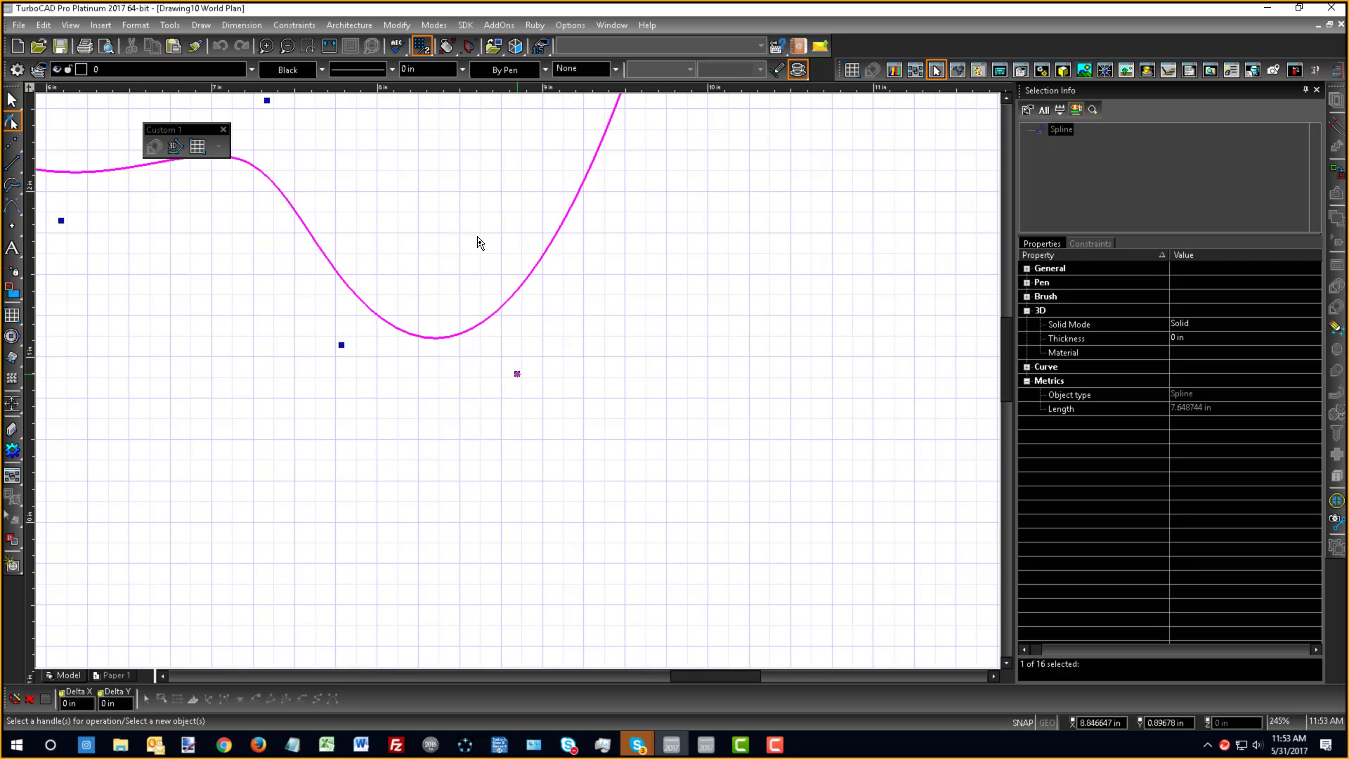
pyautogui.moveTo(477, 237); pyautogui.dragTo(490, 359)
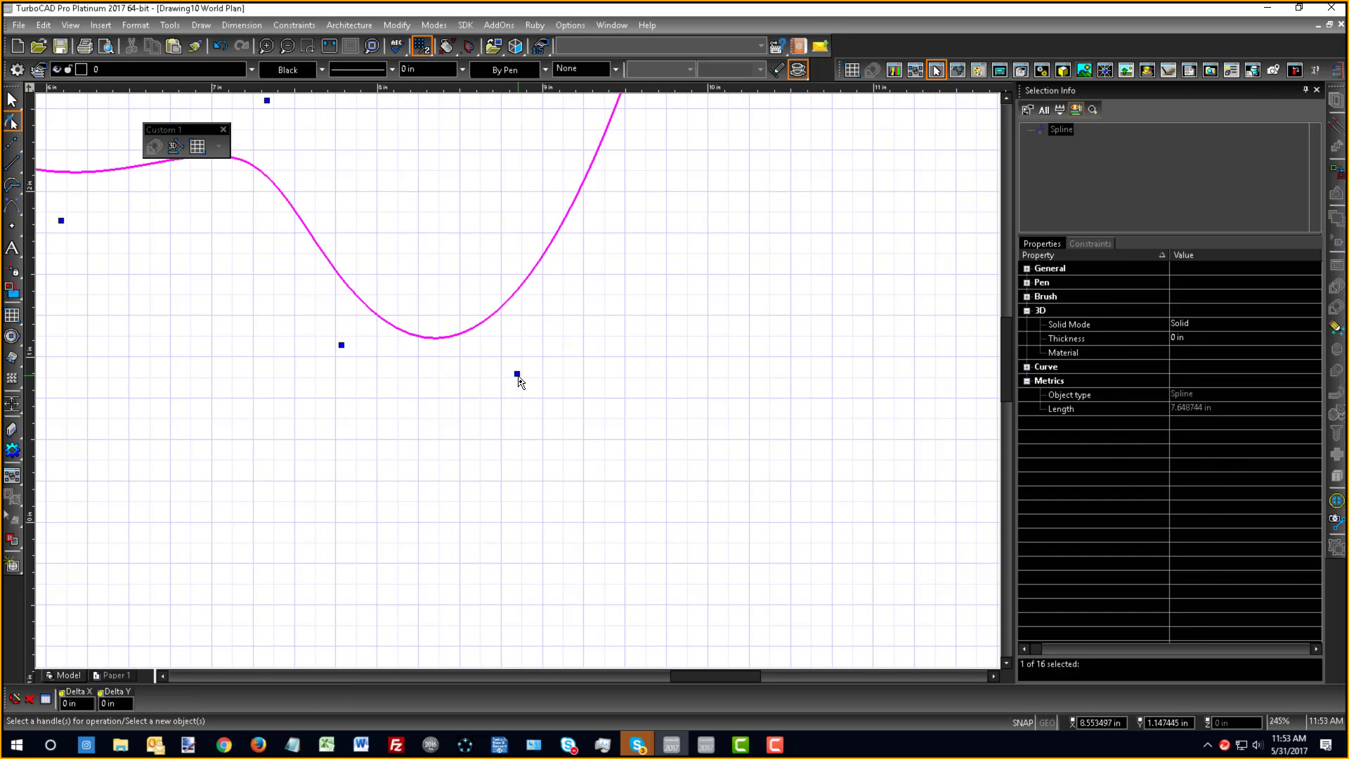
pyautogui.moveTo(516, 374); pyautogui.dragTo(545, 317)
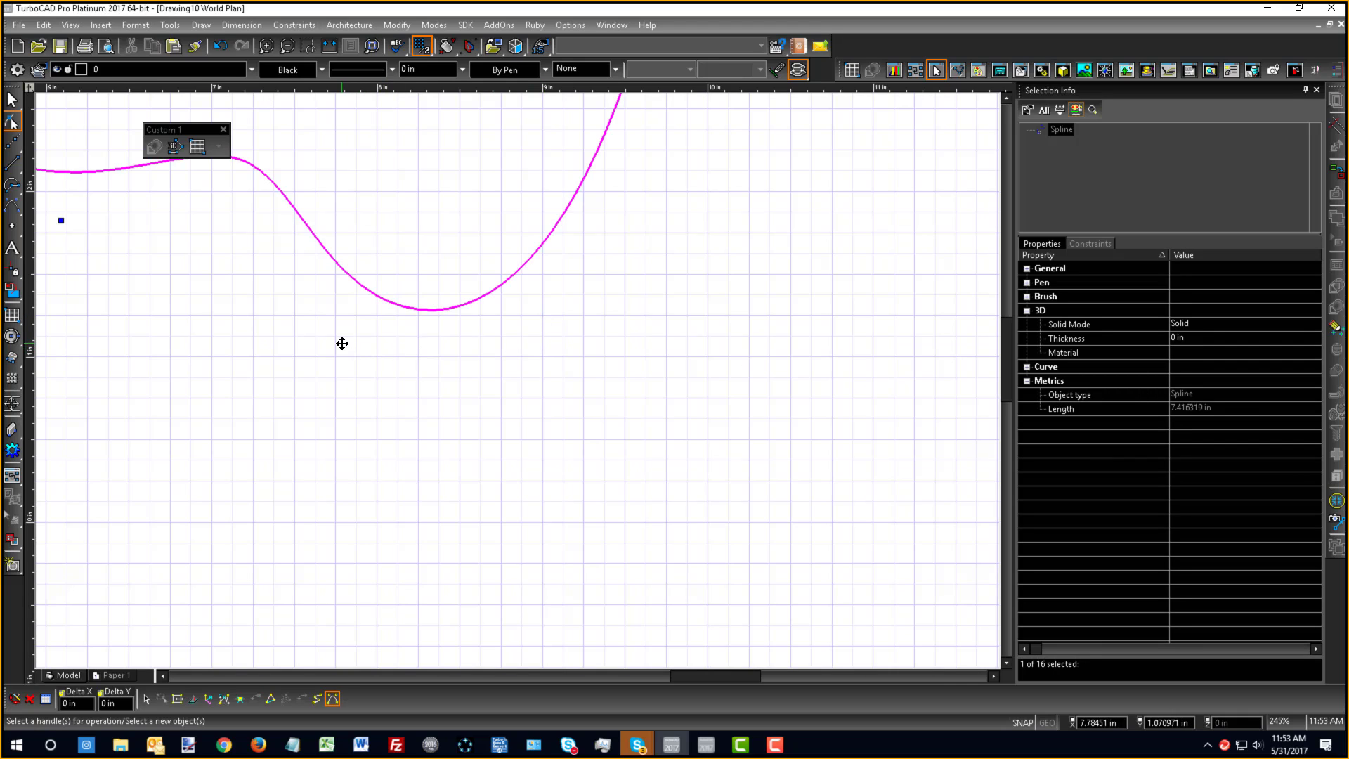
pyautogui.moveTo(342, 344)
pyautogui.mouseDown()
pyautogui.moveTo(325, 410)
pyautogui.moveTo(343, 403)
pyautogui.mouseUp()
pyautogui.scroll(-4, 528, 386)
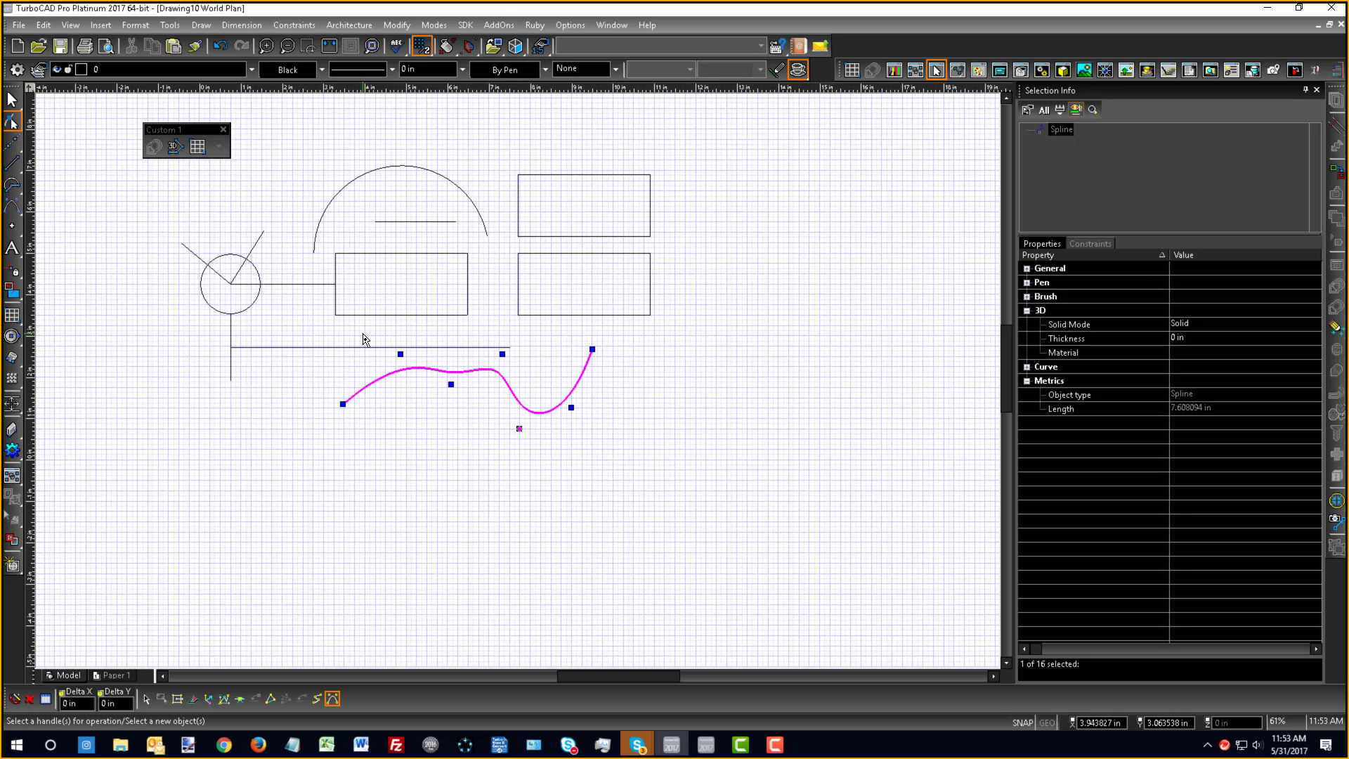
# - Move the upper-left corner node of the rectangle below the arc about 0.5 in right and 0.25 in down, and end the editing
pyautogui.click(386, 302)
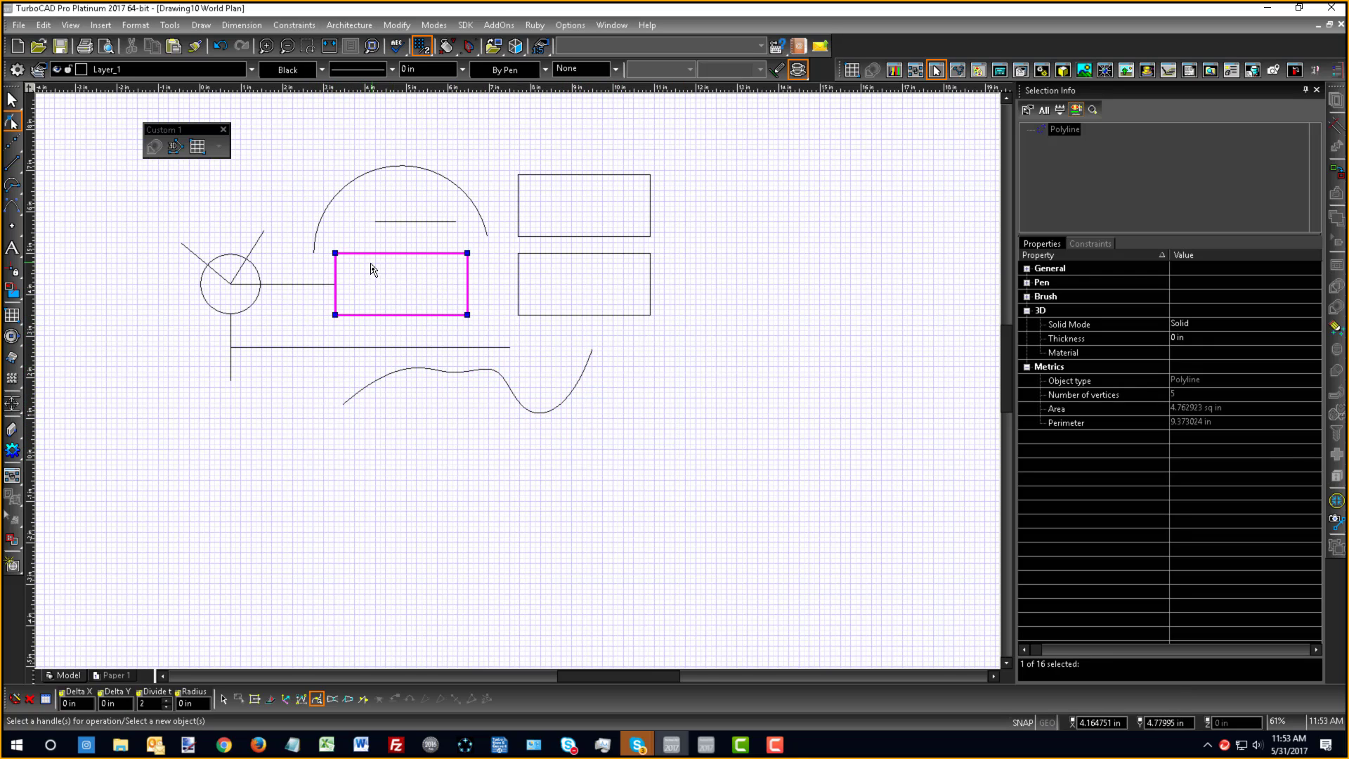
pyautogui.scroll(4, 373, 268)
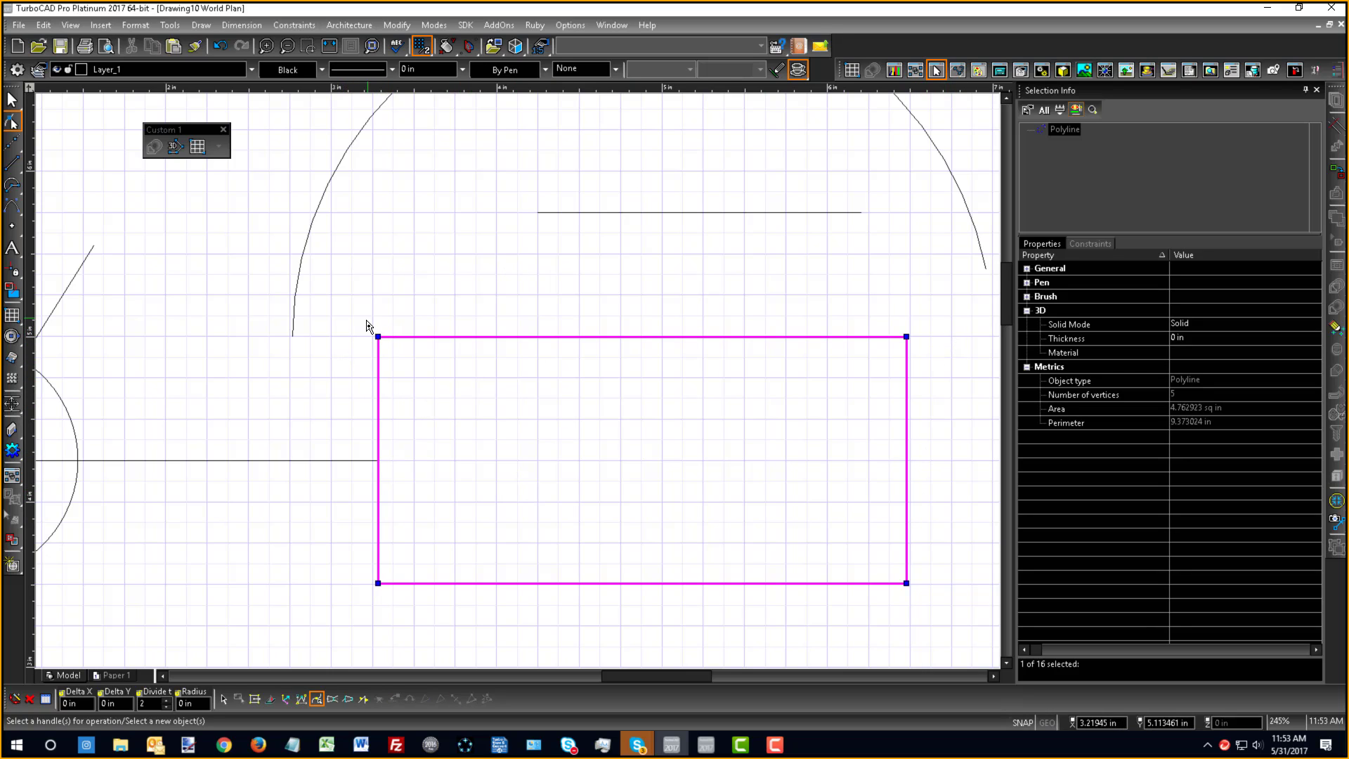
pyautogui.moveTo(377, 336); pyautogui.dragTo(455, 382)
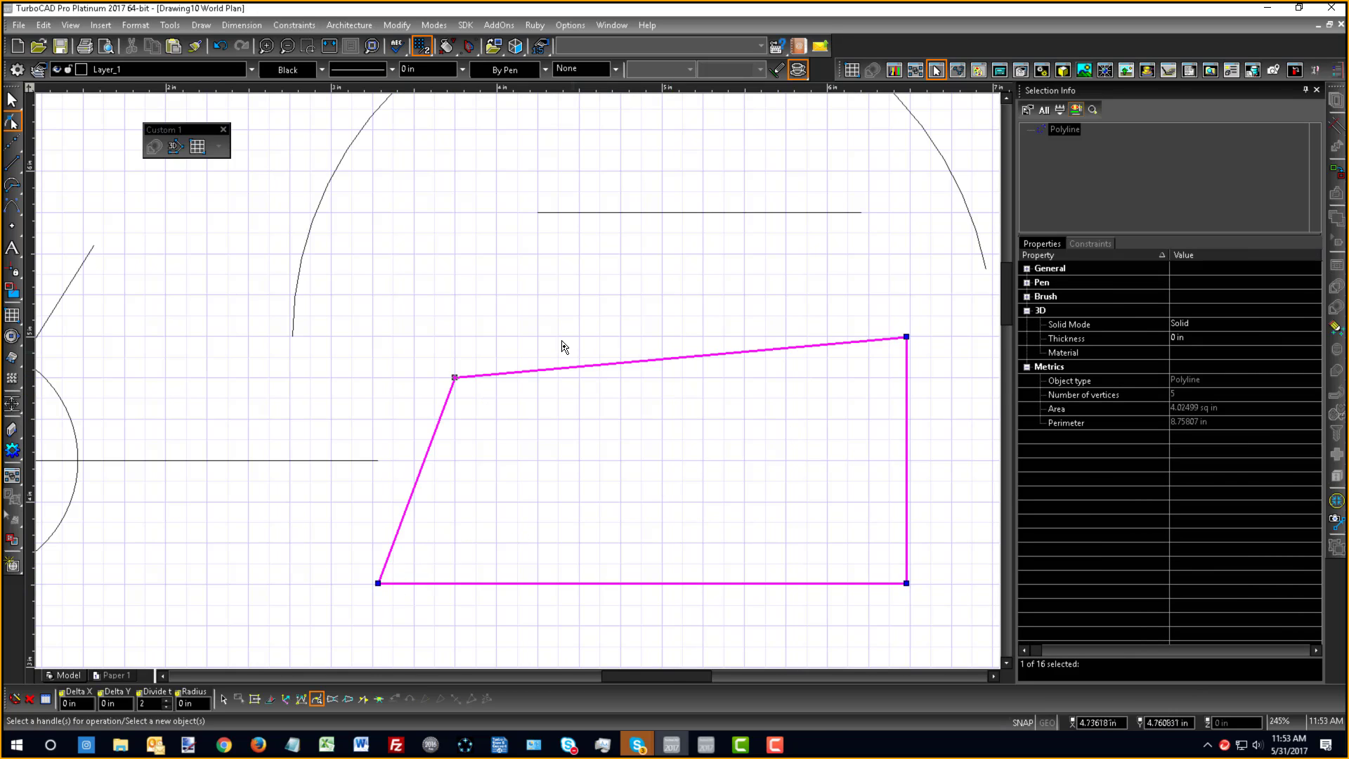
pyautogui.scroll(-5, 562, 345)
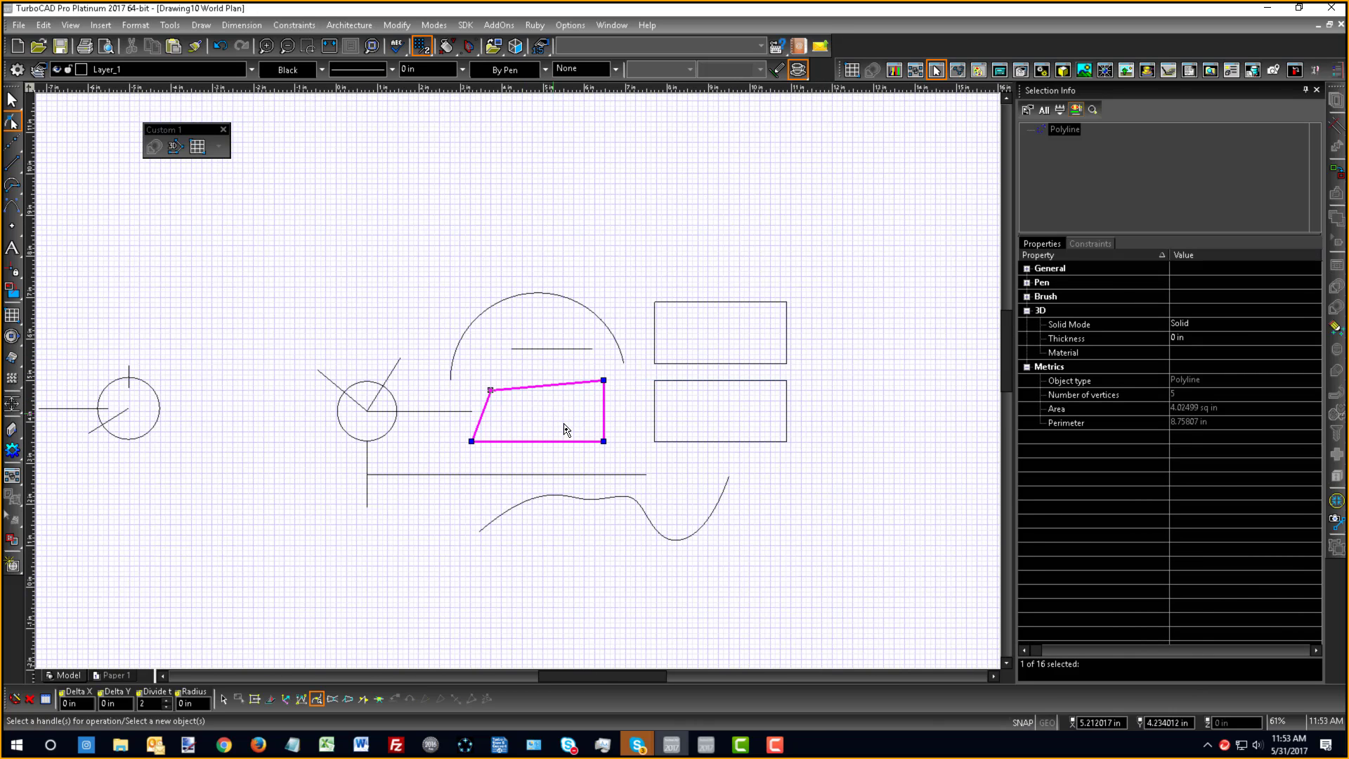
pyautogui.rightClick(434, 295)
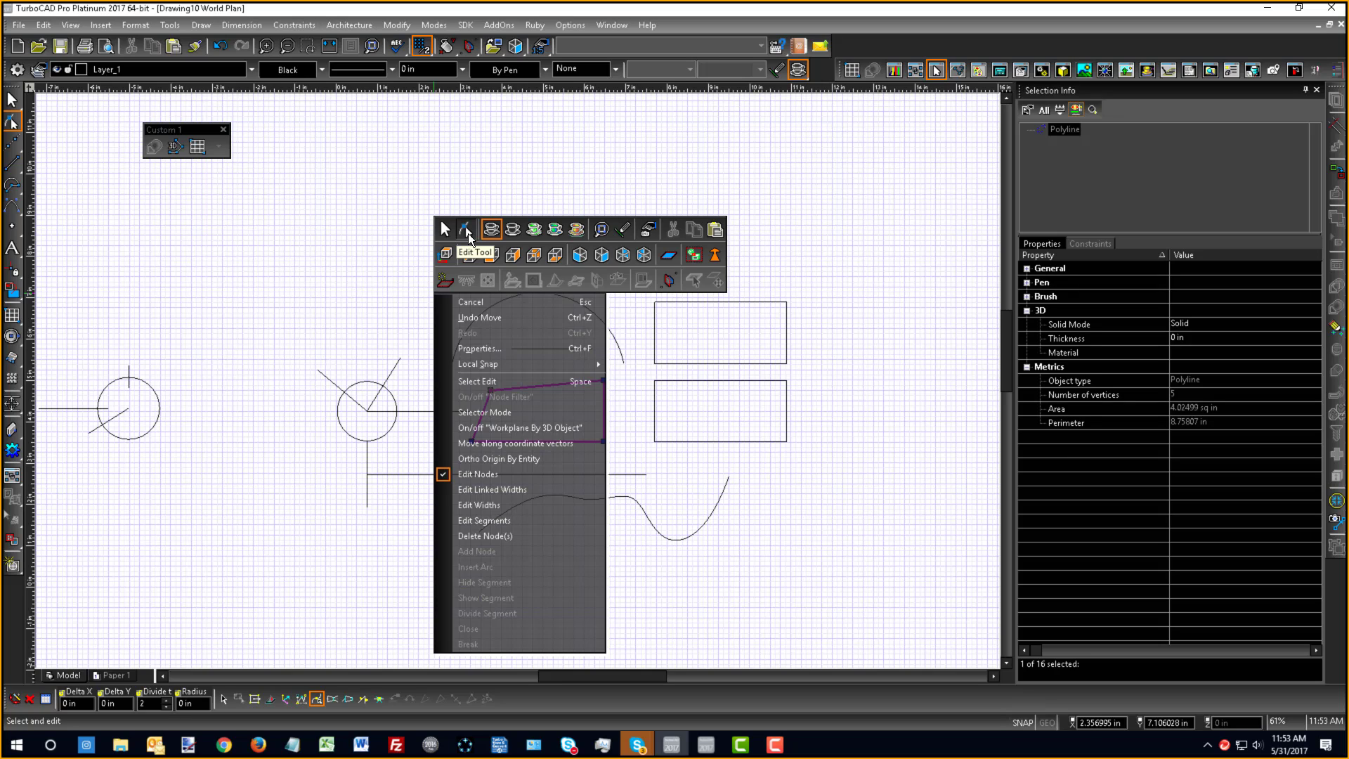
pyautogui.click(468, 233)
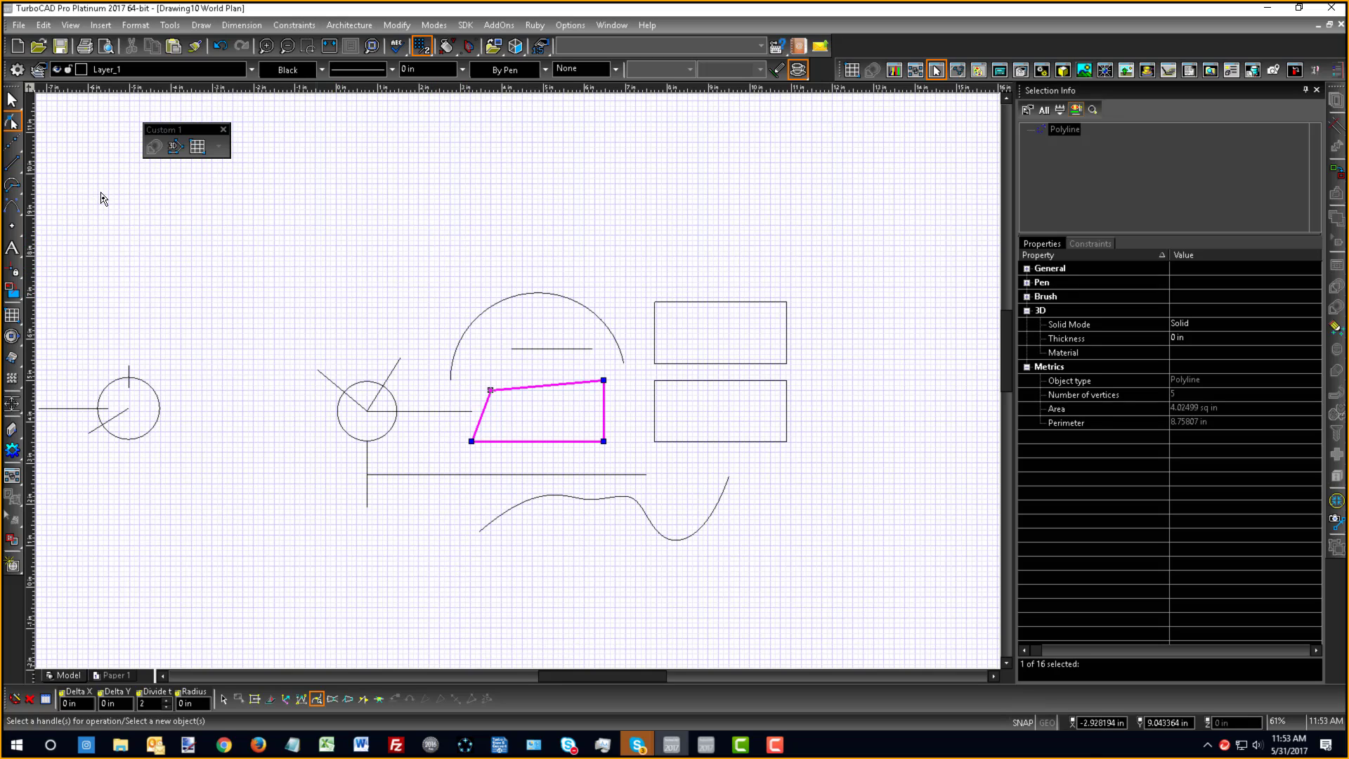
pyautogui.click(10, 104)
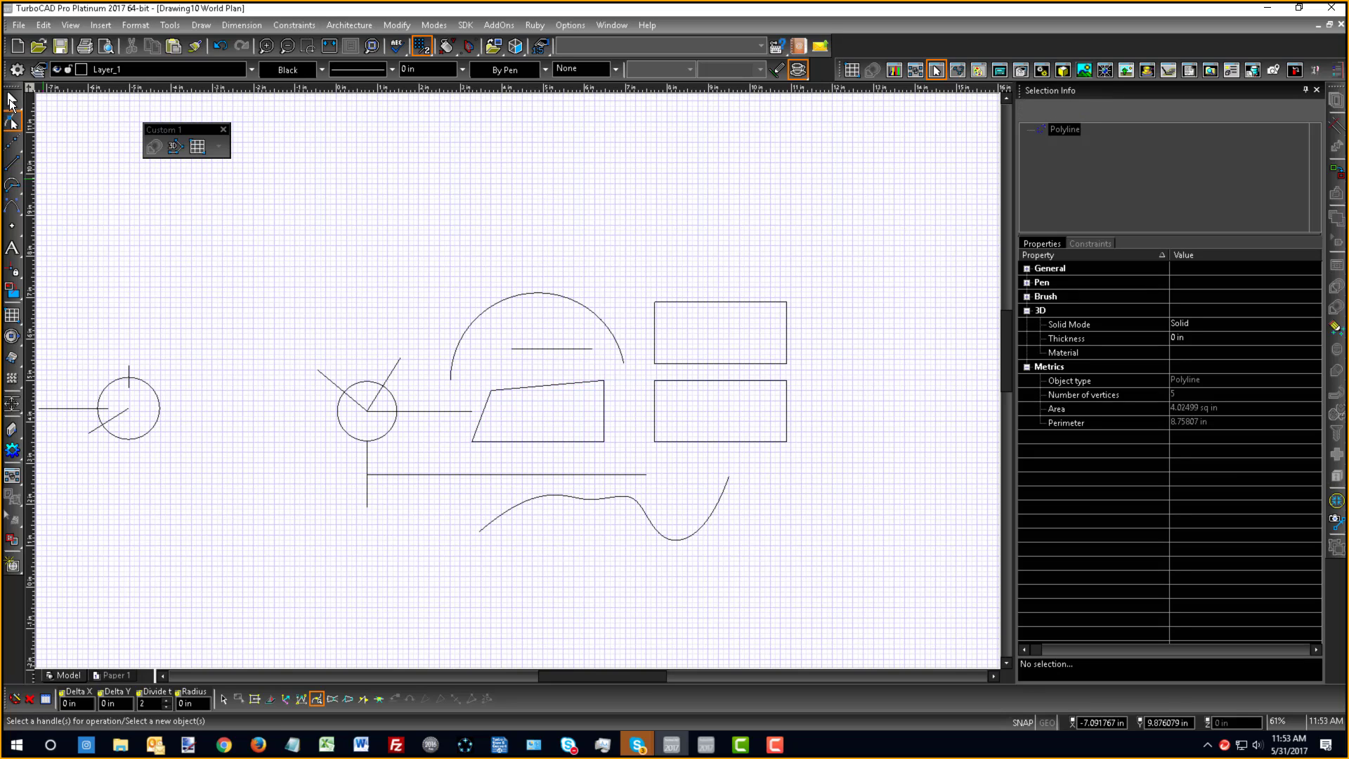
# - Draw an open Bezier curve through (-1.5, 7), (-1, 8), (-0.5, 7) and about (0.25, 8) in, above the line-and-circle objects
pyautogui.click(19, 212)
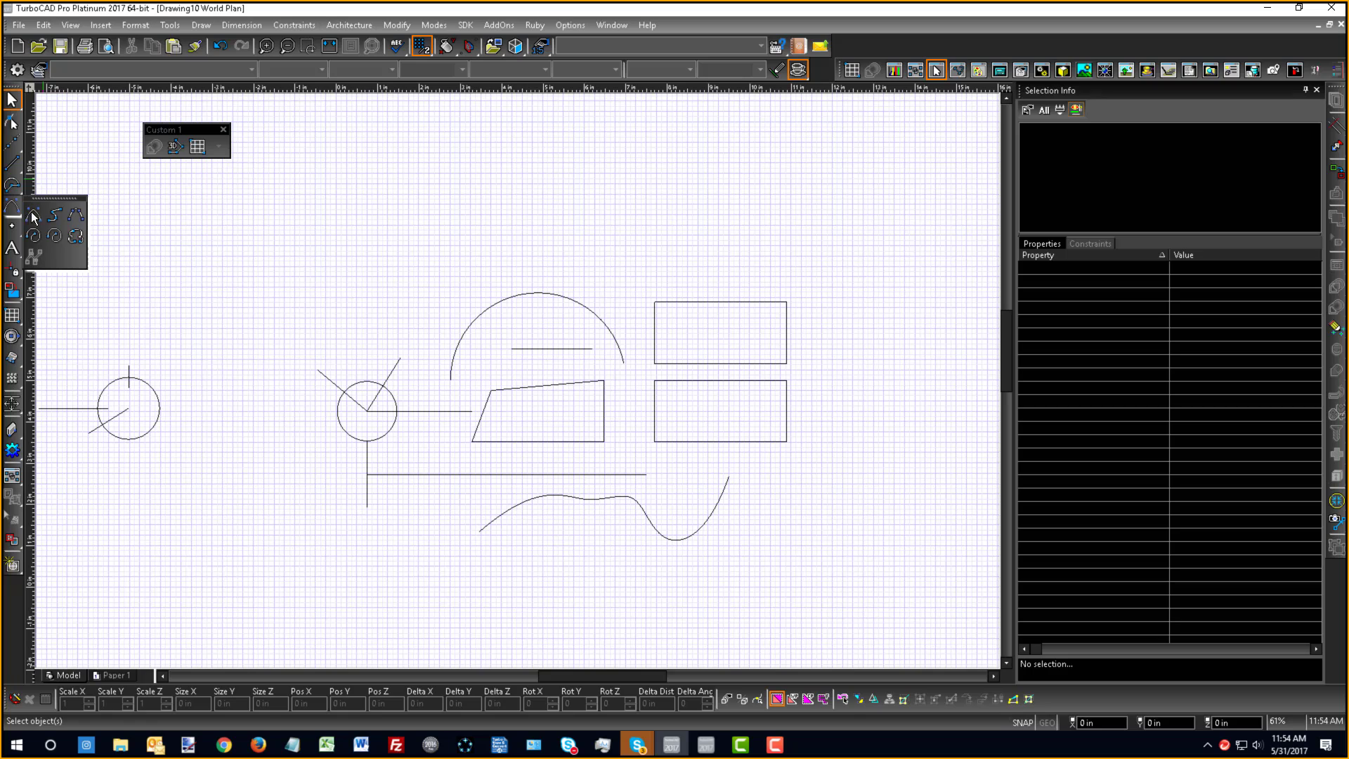
pyautogui.click(76, 216)
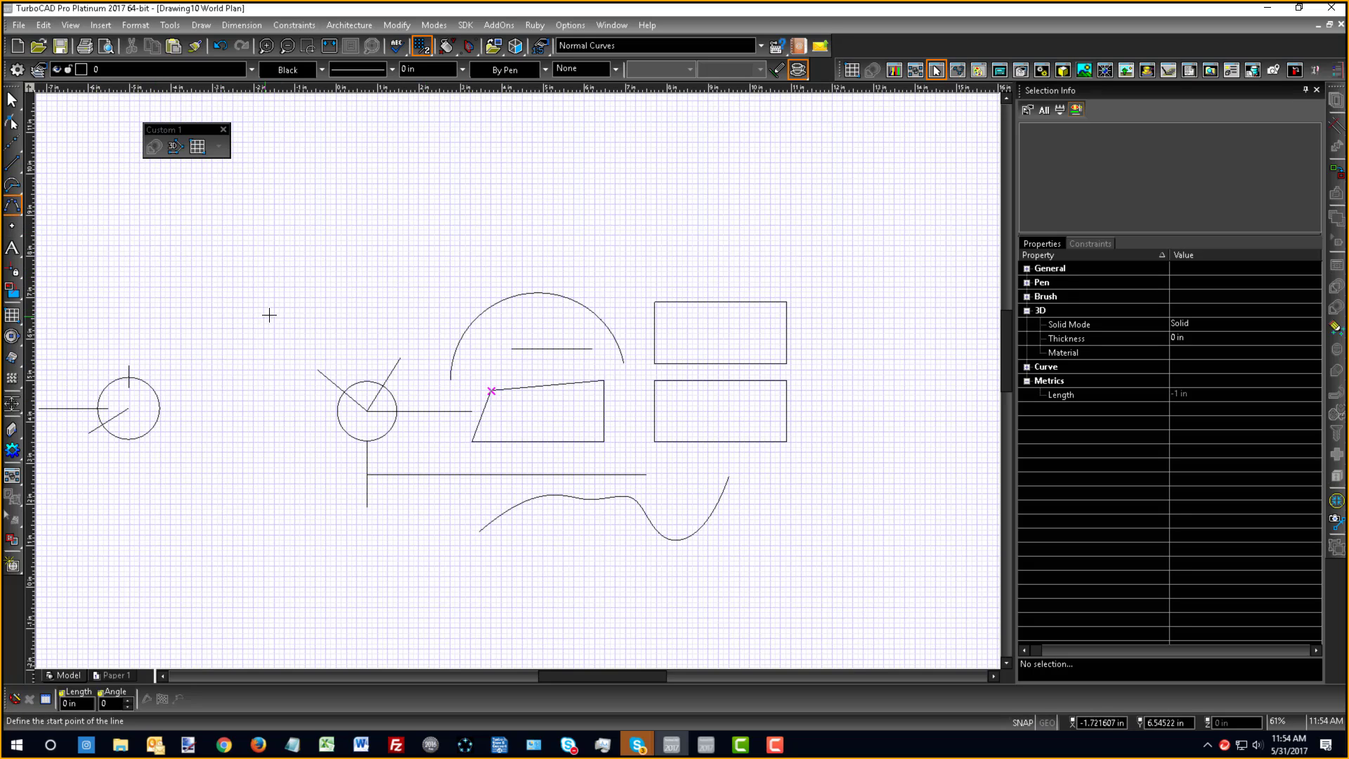
pyautogui.scroll(4, 280, 304)
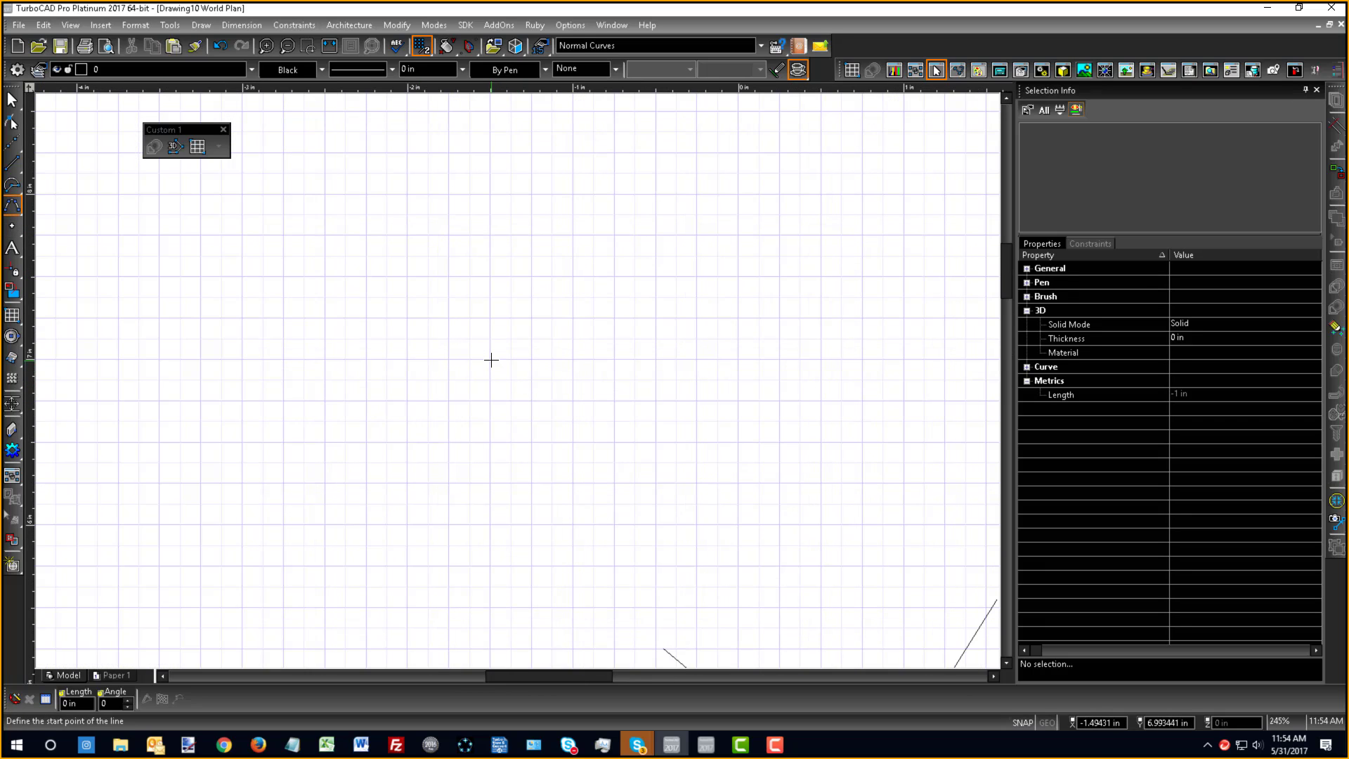
pyautogui.click(491, 360)
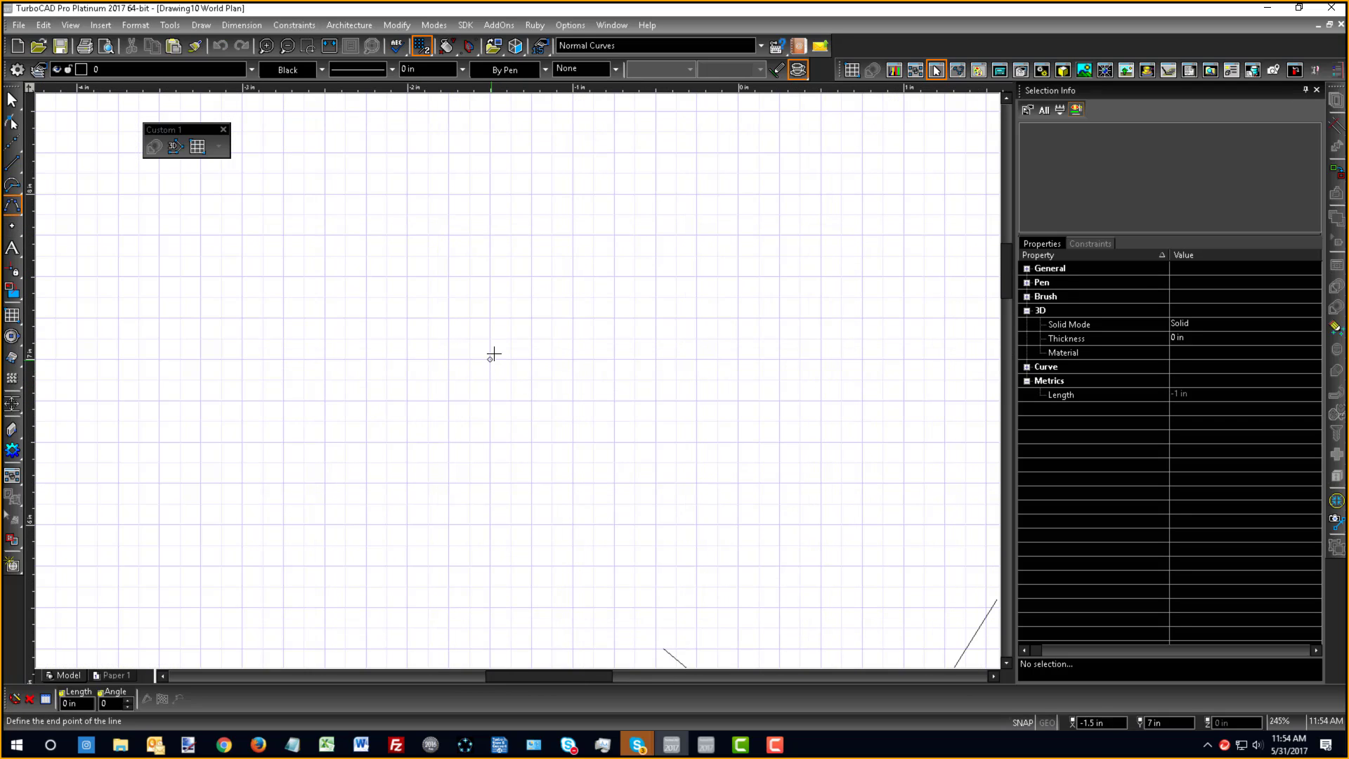
pyautogui.click(573, 194)
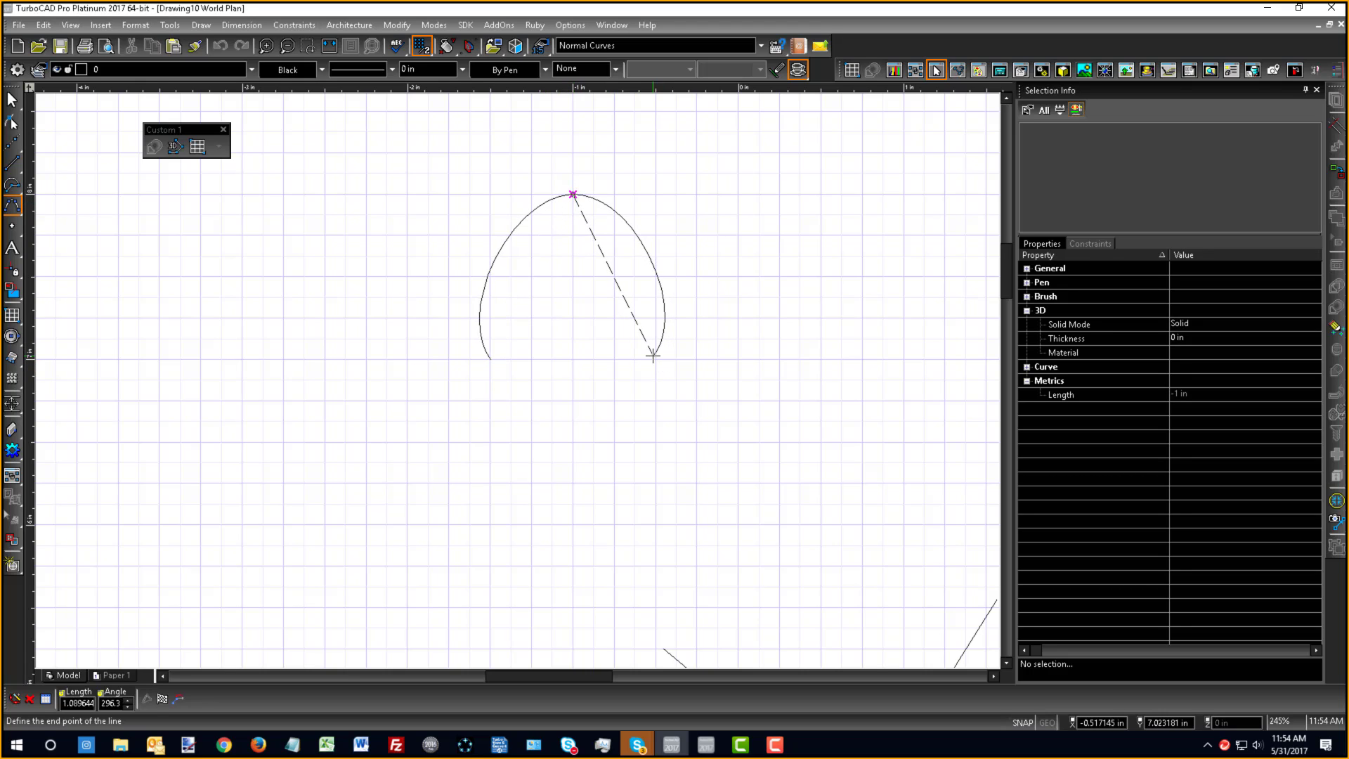
pyautogui.press('Escape')
pyautogui.click(656, 359)
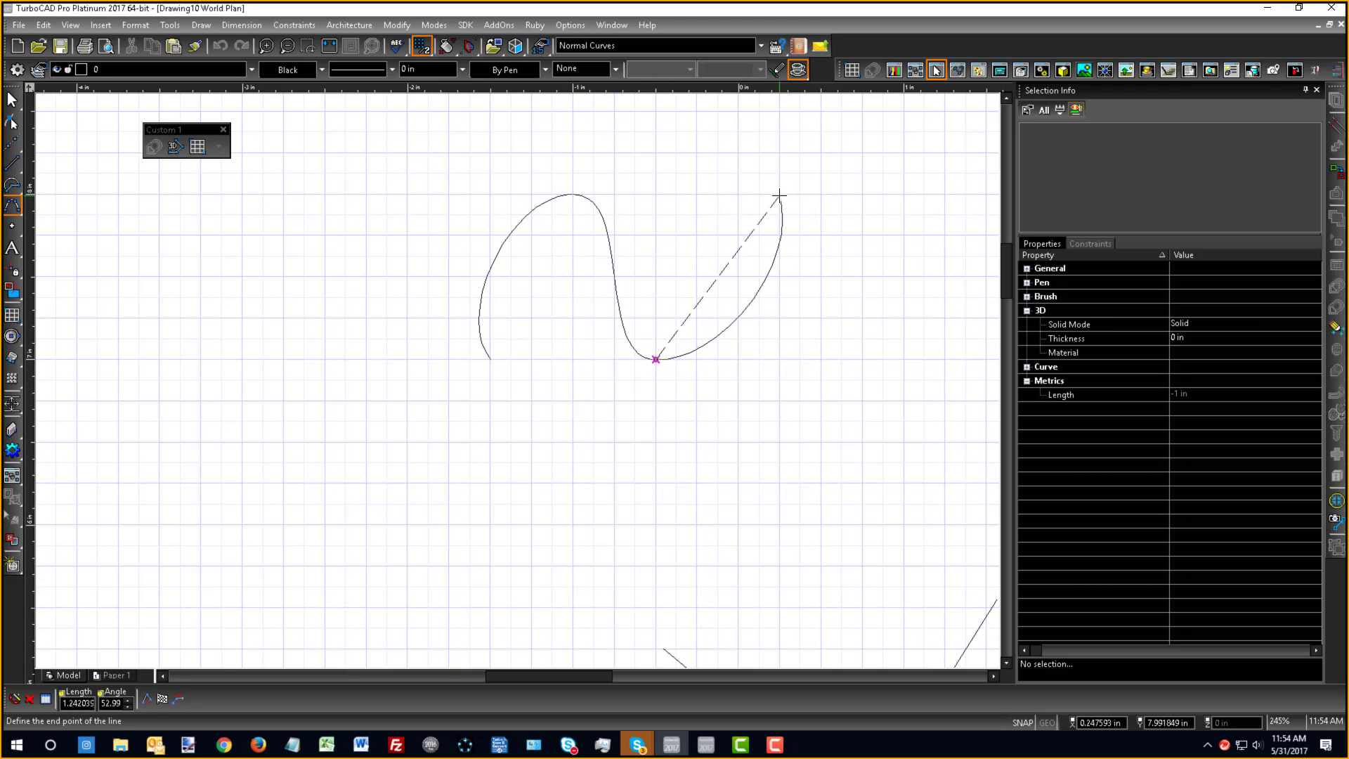
pyautogui.click(780, 196)
pyautogui.rightClick(780, 197)
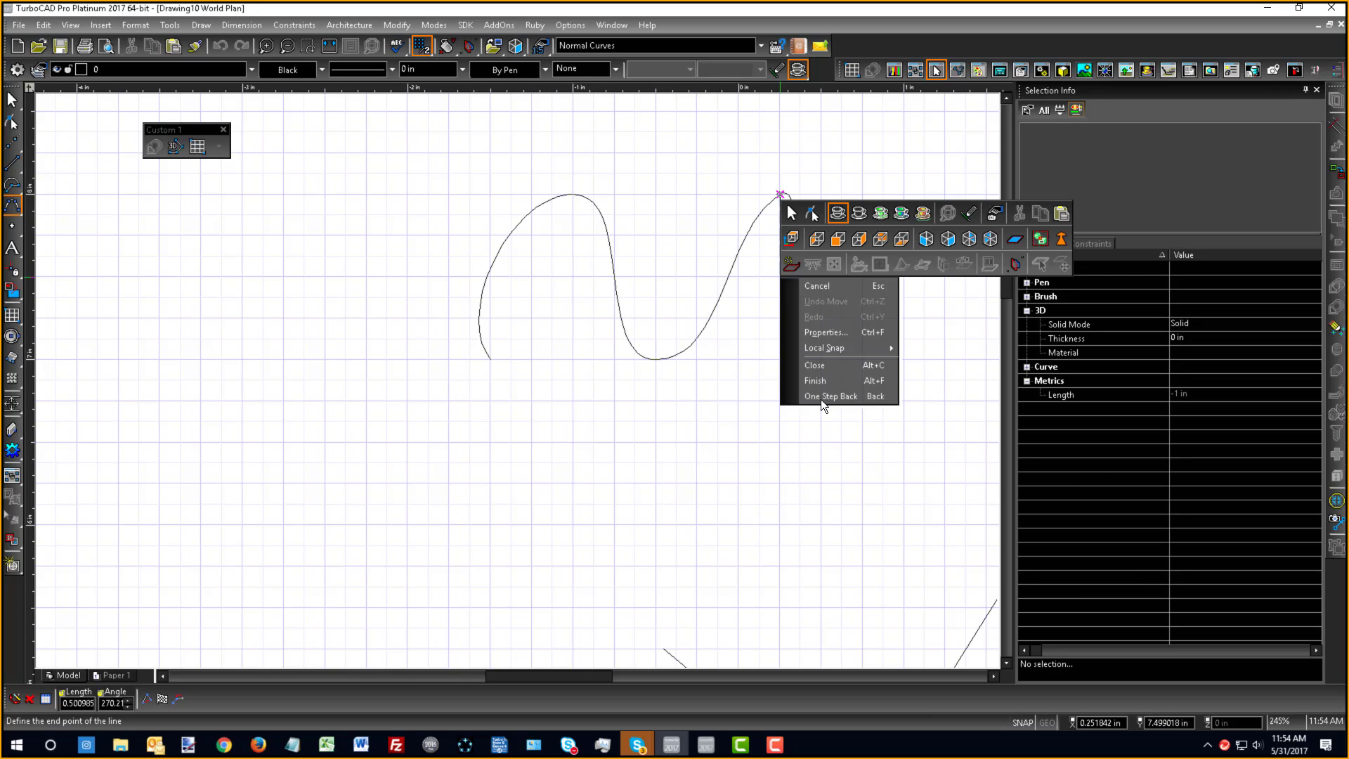
pyautogui.click(812, 381)
# - Open the Bezier curve in the Edit Tool and move its left end node about 0.67 in to the left
pyautogui.rightClick(808, 405)
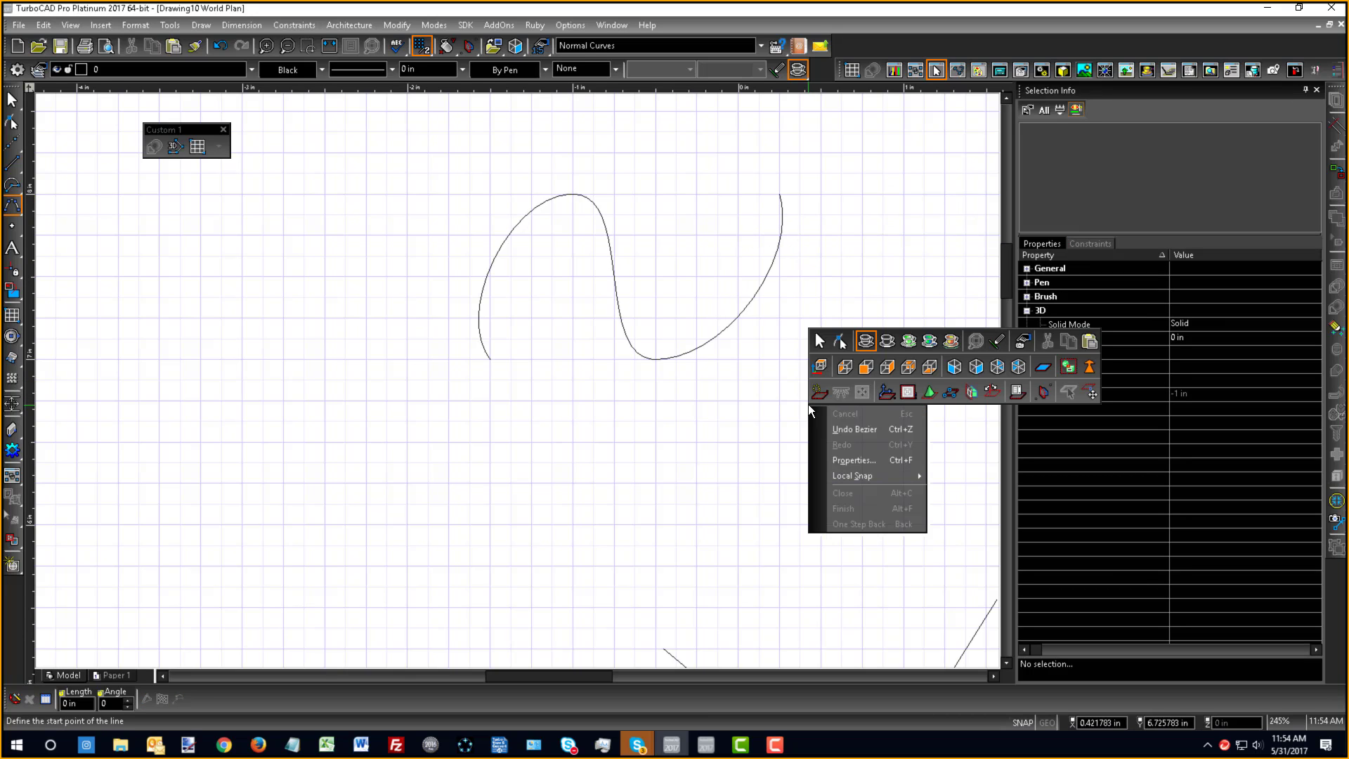
pyautogui.click(829, 338)
pyautogui.click(714, 352)
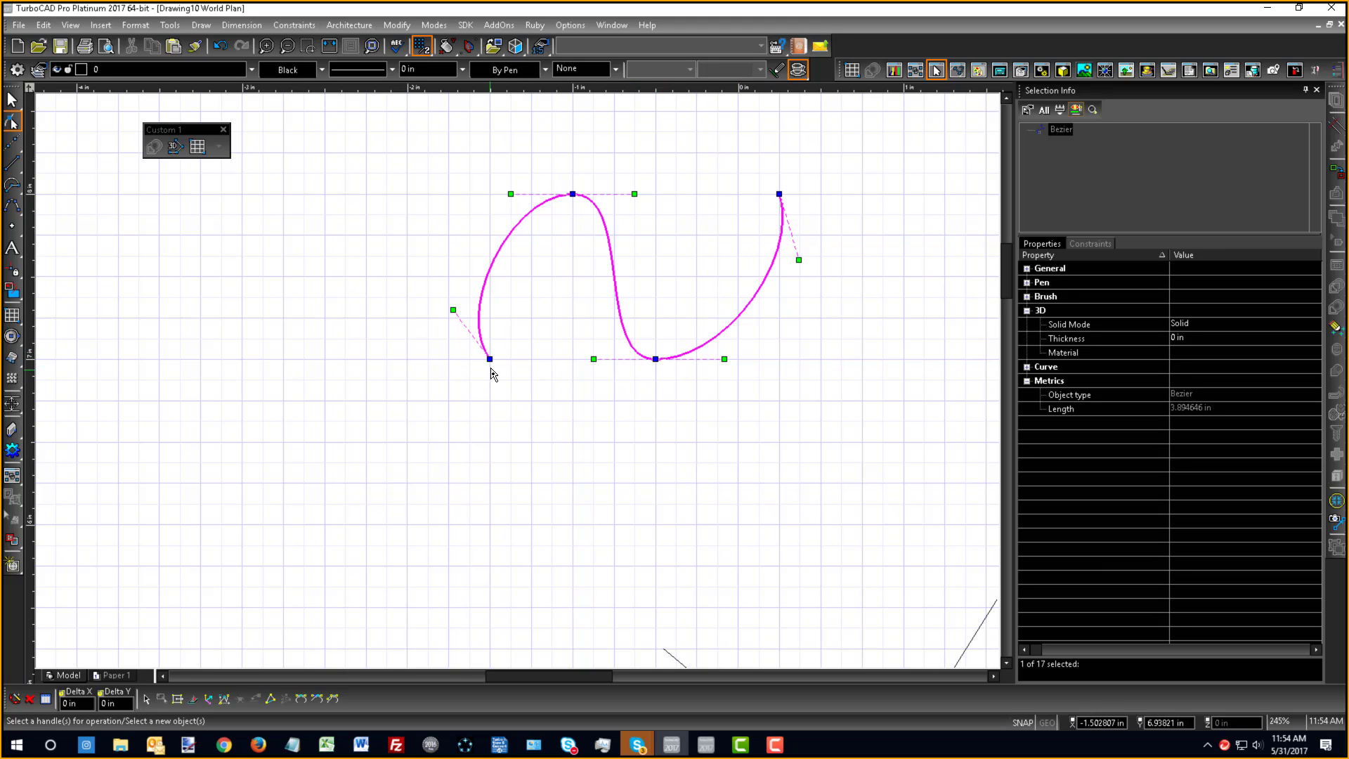
pyautogui.moveTo(490, 360); pyautogui.dragTo(380, 359)
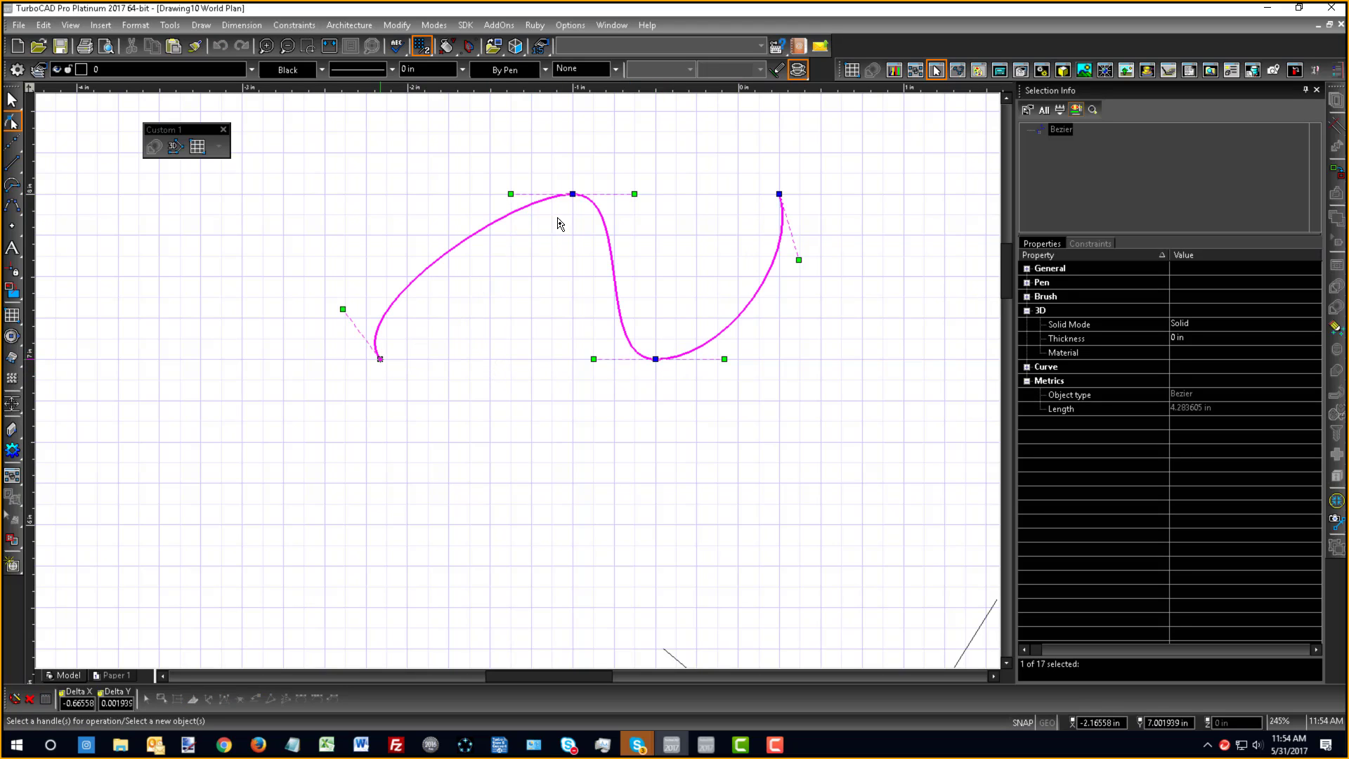
# - Adjust the Bezier tangent handles, tilting the crest's down to the right and the trough's slightly down to the right
pyautogui.moveTo(636, 195); pyautogui.dragTo(613, 252)
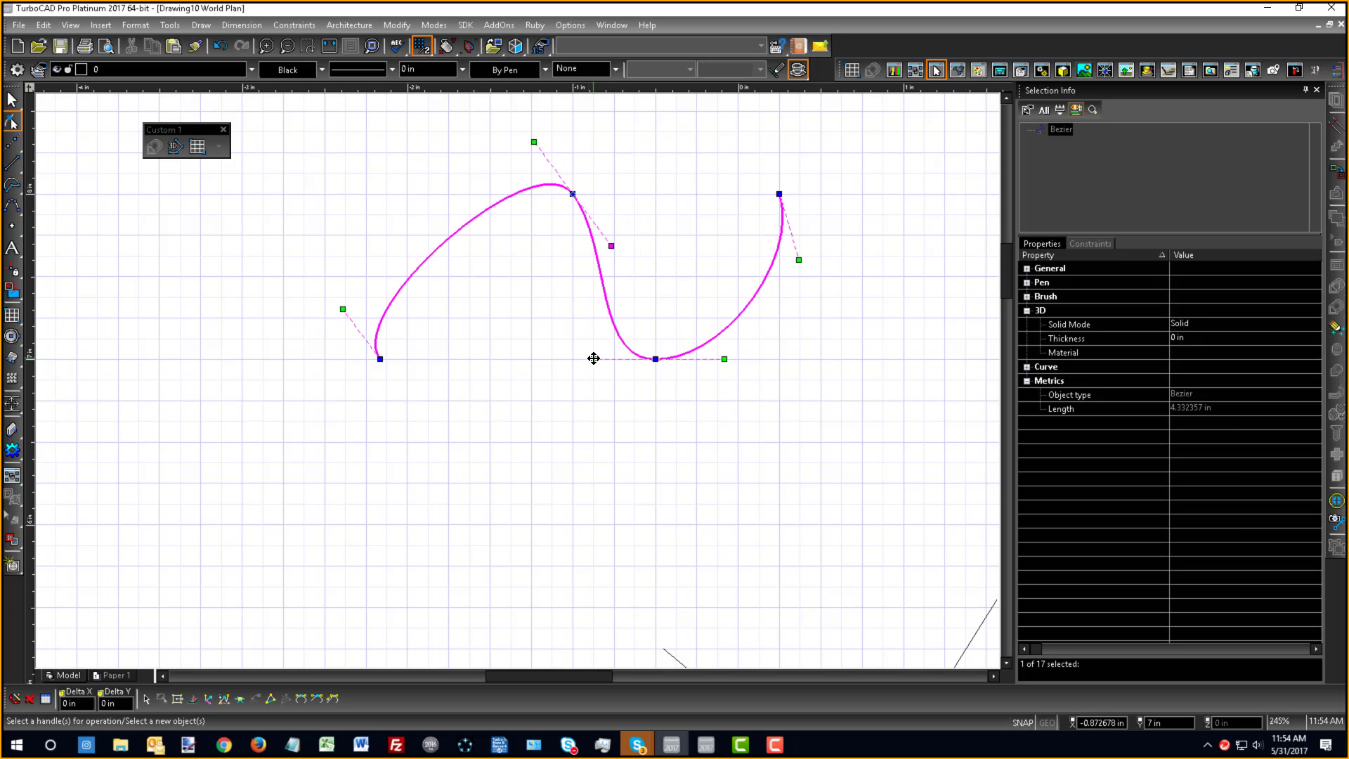
pyautogui.moveTo(593, 359); pyautogui.dragTo(626, 395)
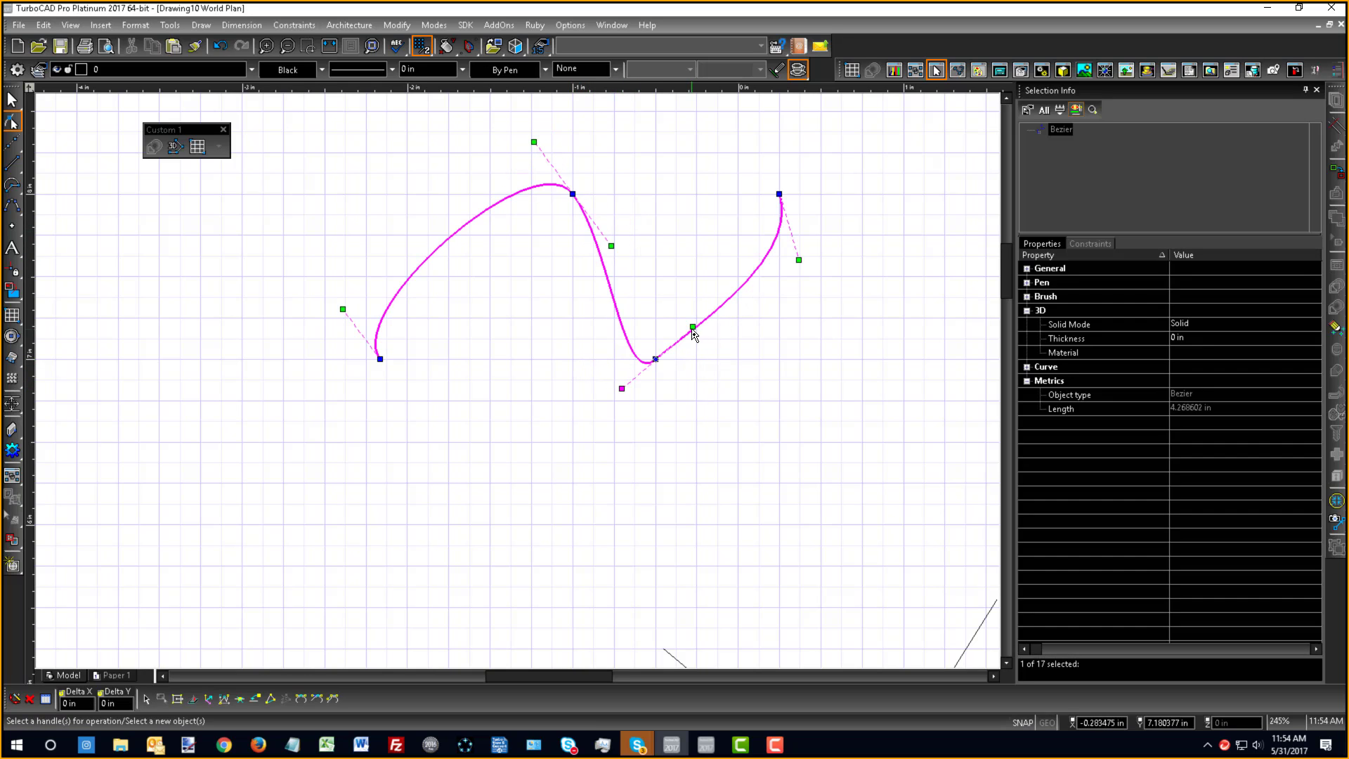
pyautogui.moveTo(693, 331); pyautogui.dragTo(708, 366)
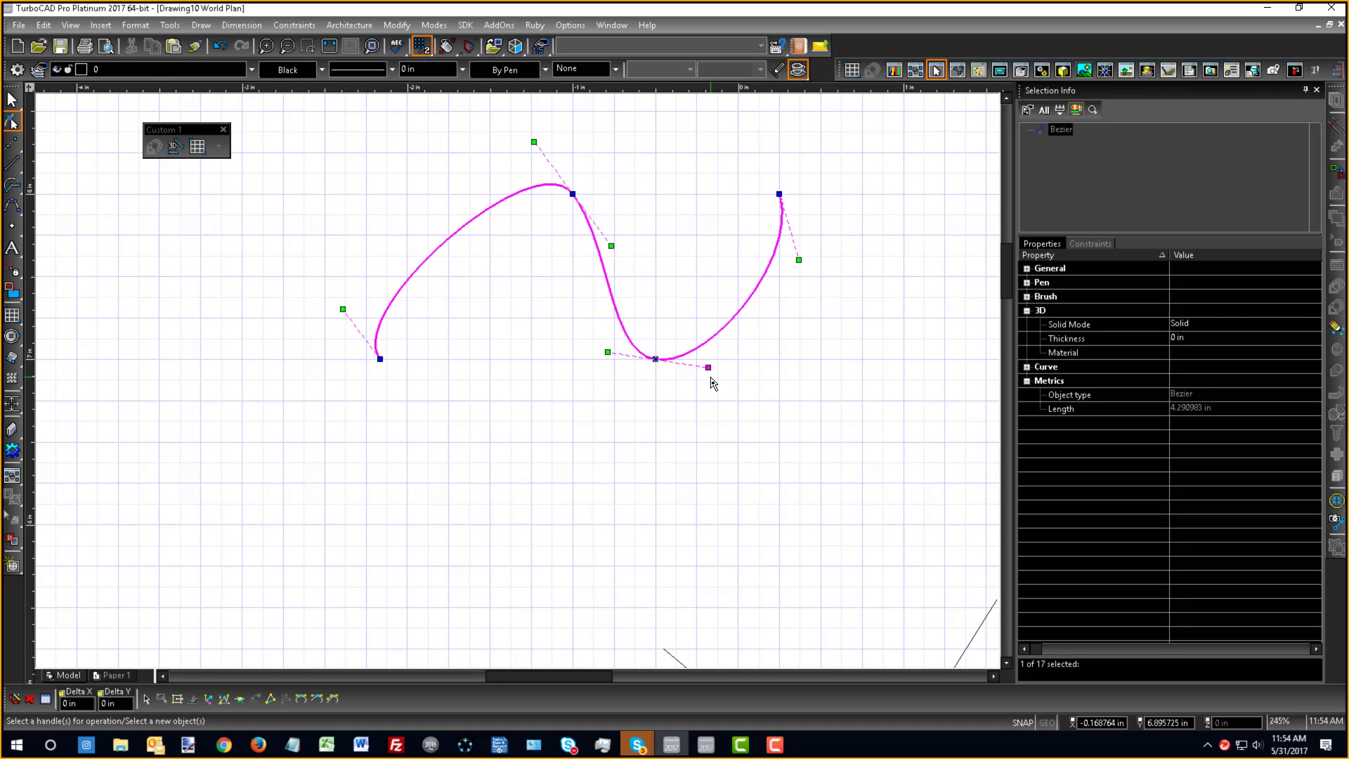
# - Start a polyline above the large arc with a vertical segment from (5, 8.5) up 1 in to (5, 9.5)
pyautogui.scroll(-5, 716, 358)
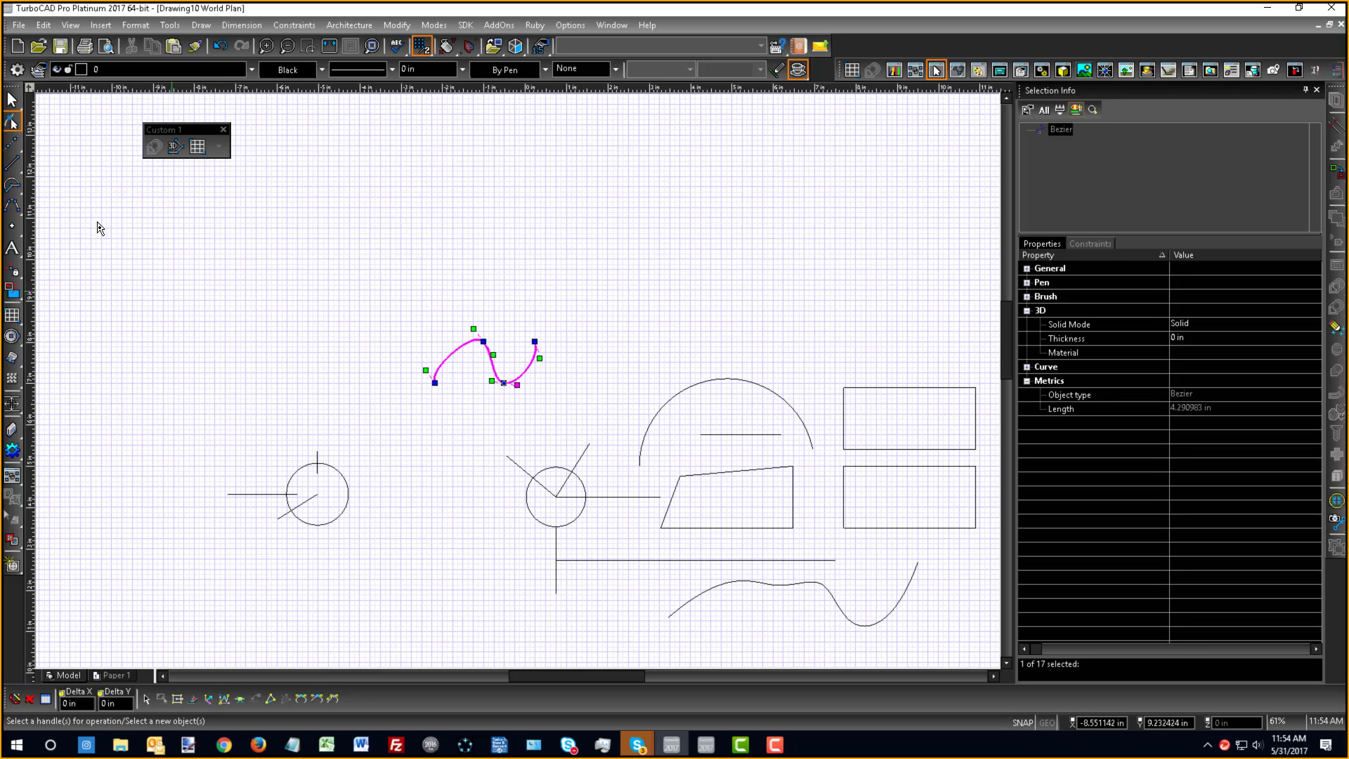
pyautogui.click(13, 166)
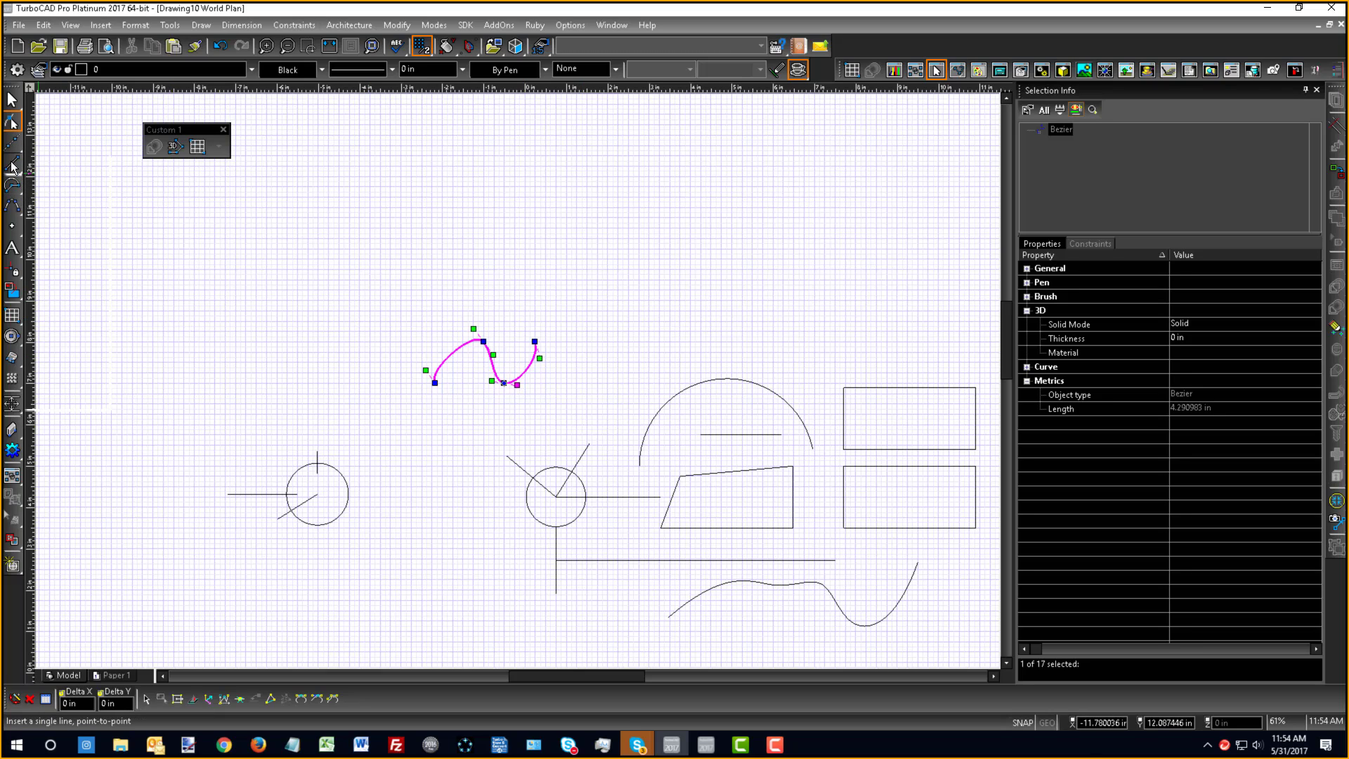
pyautogui.click(39, 325)
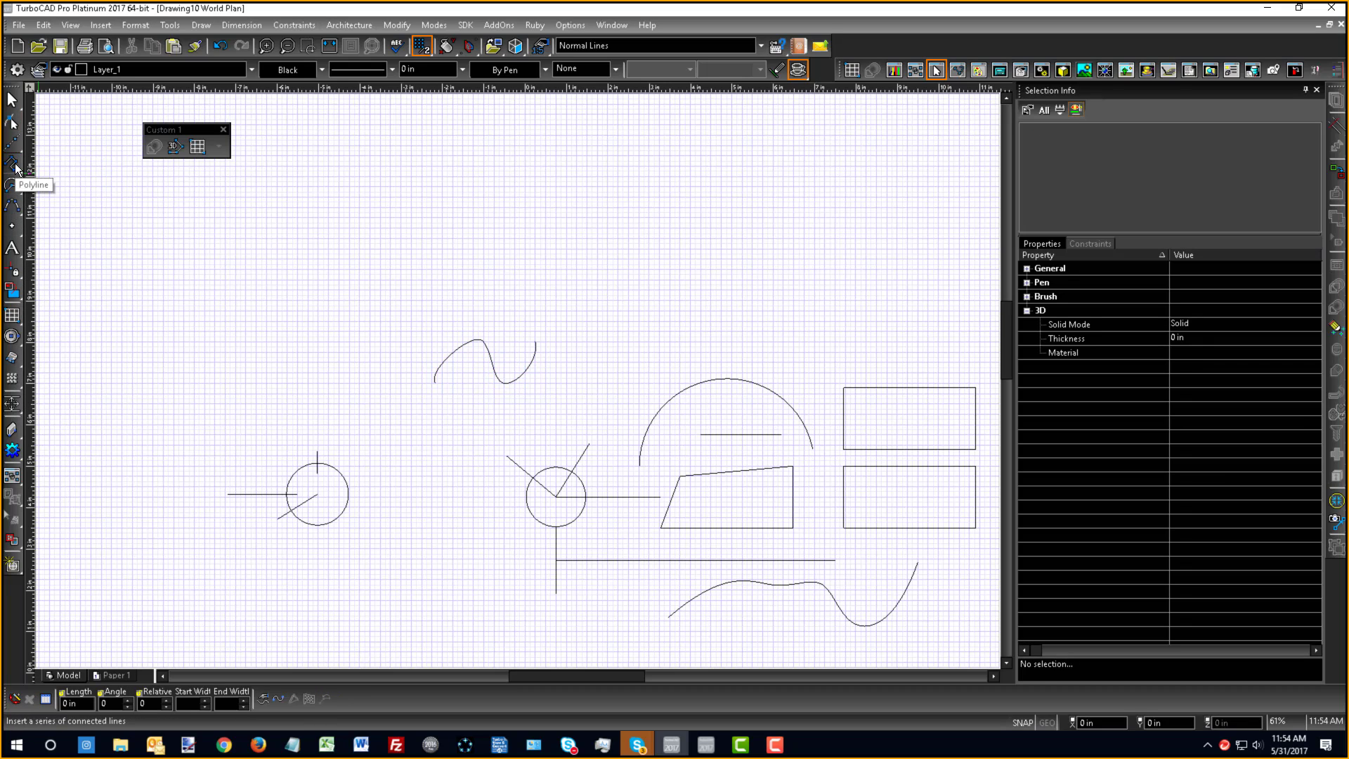
pyautogui.click(13, 165)
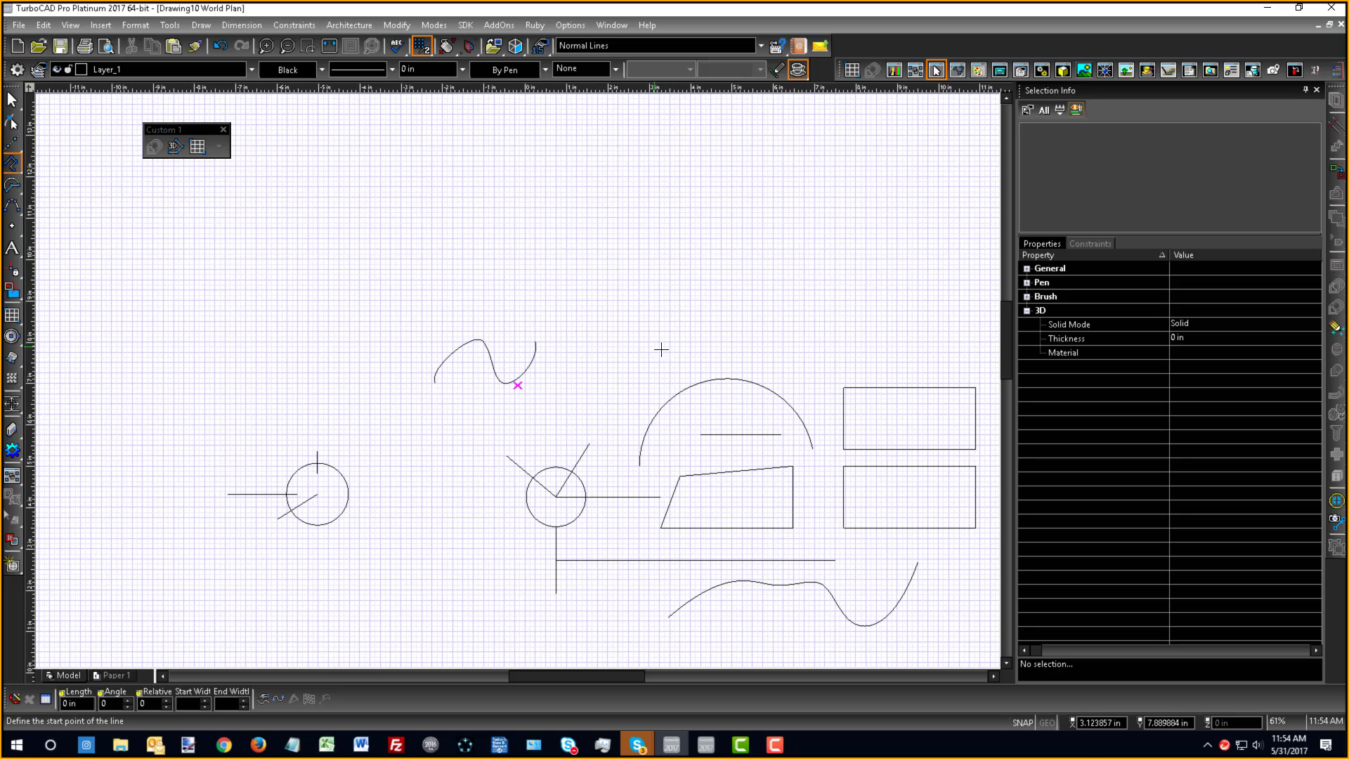
pyautogui.scroll(2, 772, 310)
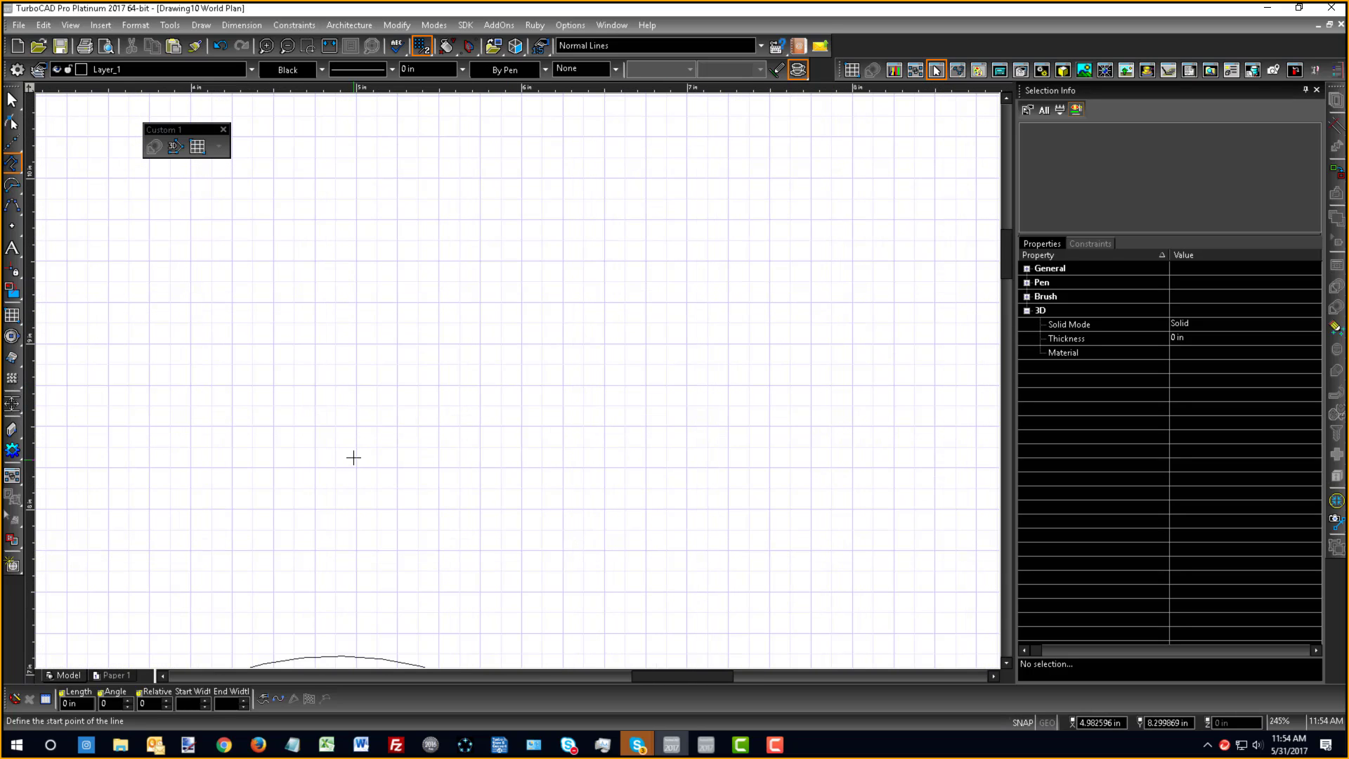
pyautogui.click(355, 426)
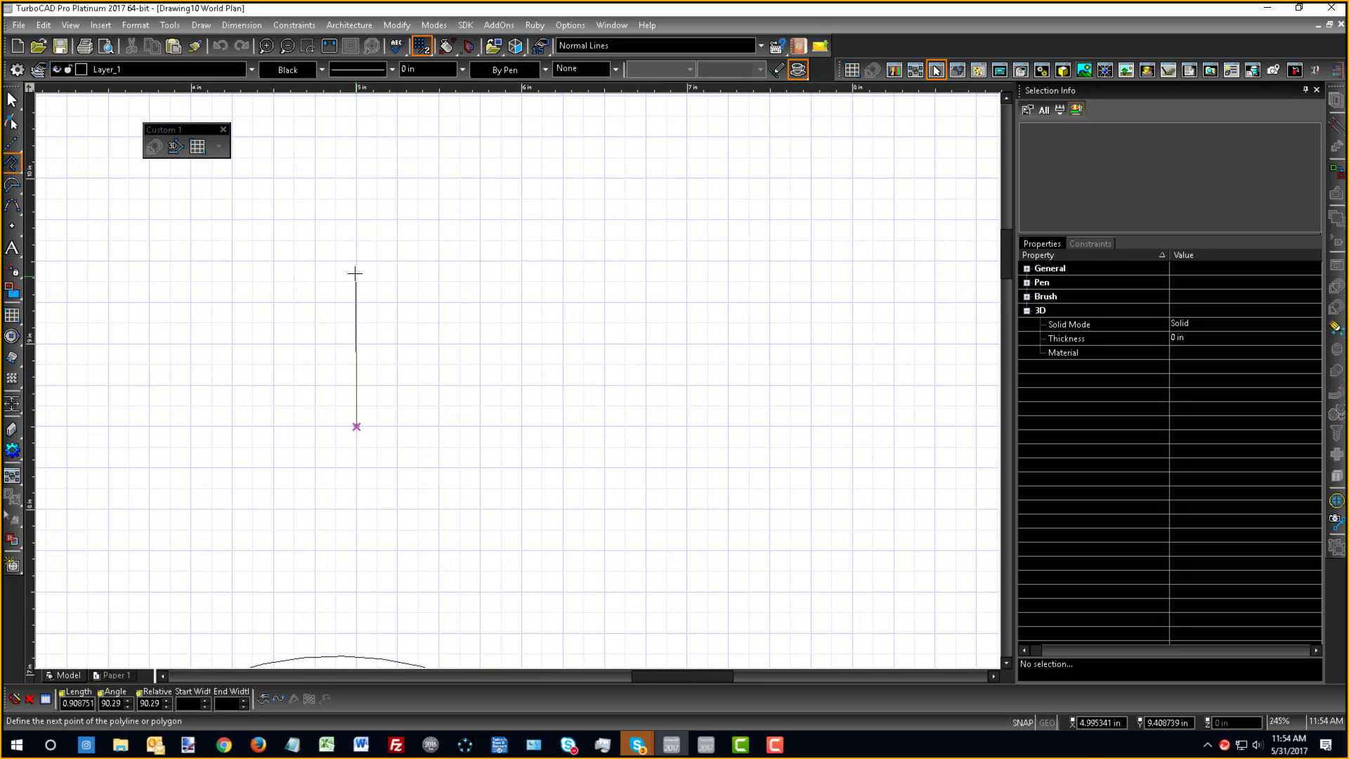
pyautogui.click(356, 260)
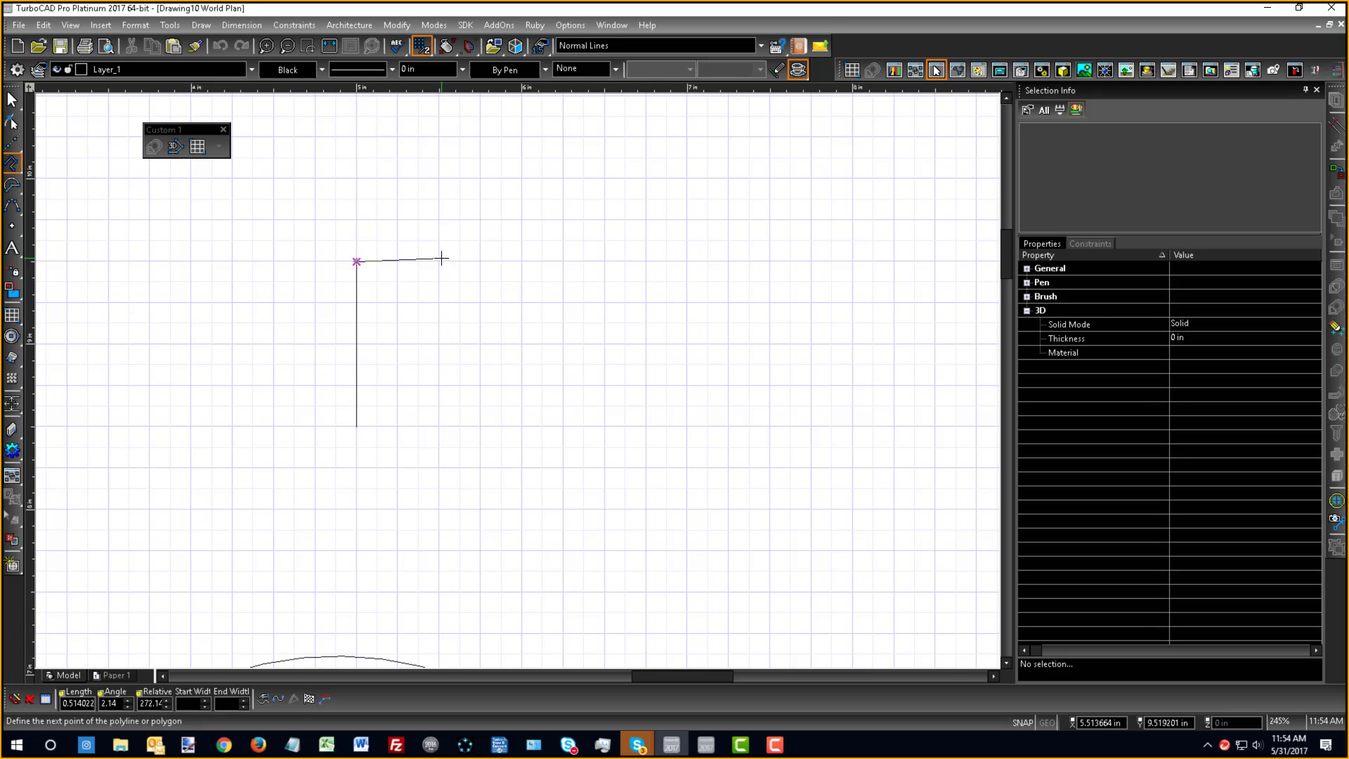
# - Continue the polyline with three alternating arc segments ending at X of about 5.93, 6.76 and 7.73 in, all at Y 9.5
pyautogui.rightClick(443, 258)
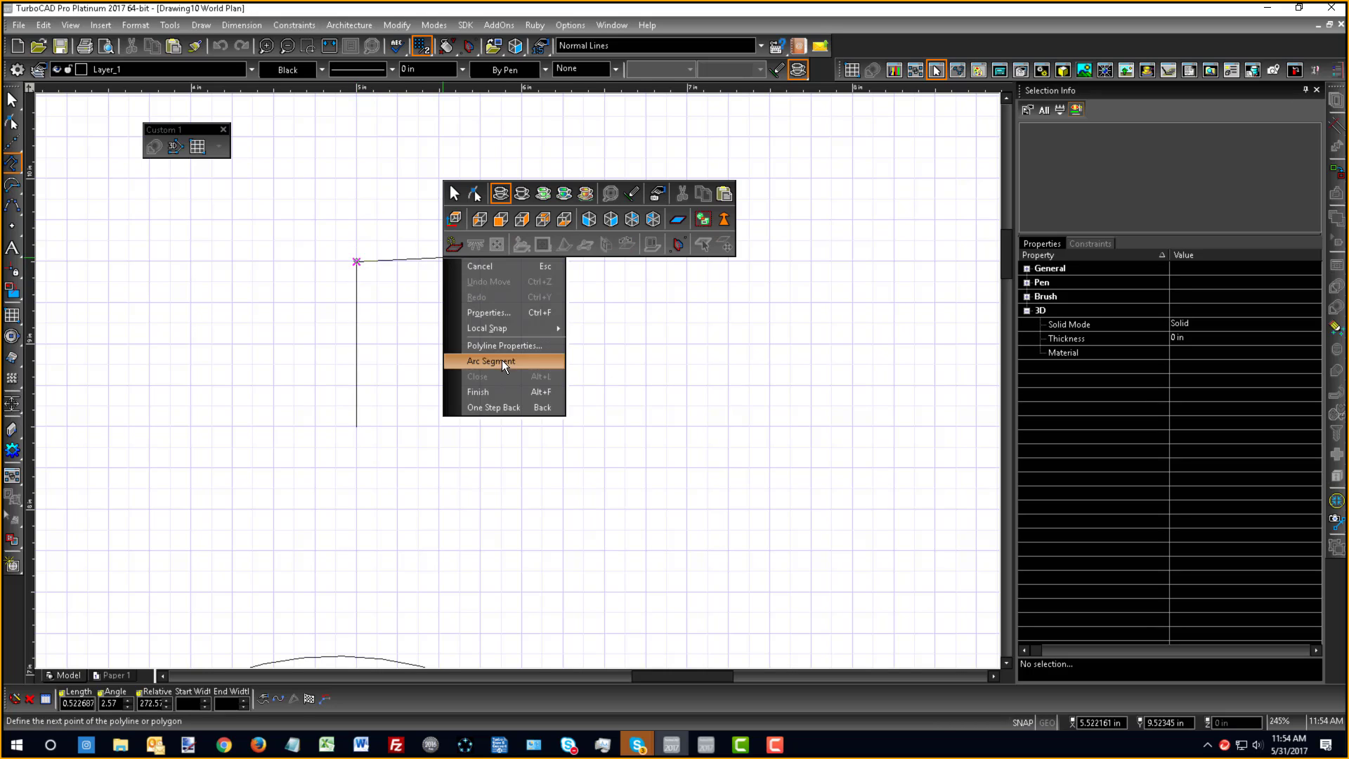
pyautogui.click(504, 361)
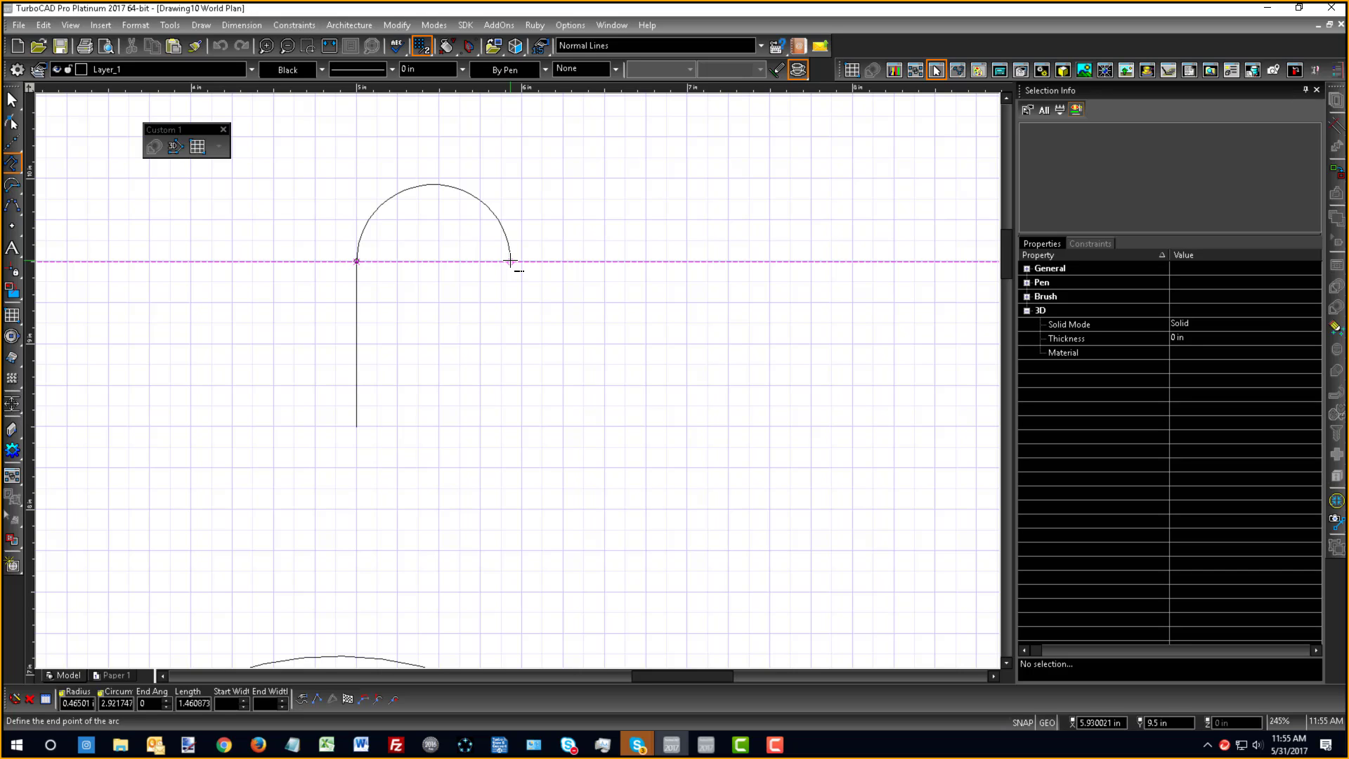
pyautogui.click(510, 261)
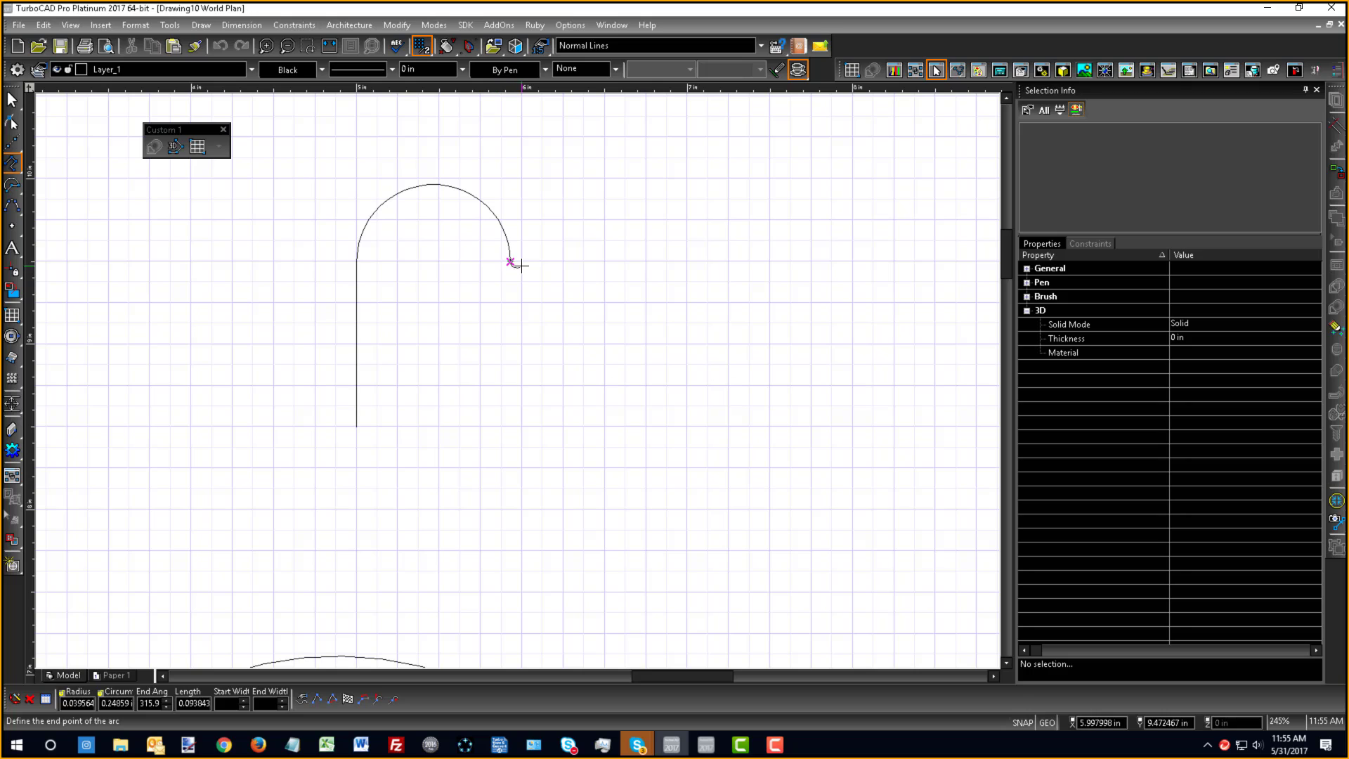
pyautogui.click(647, 261)
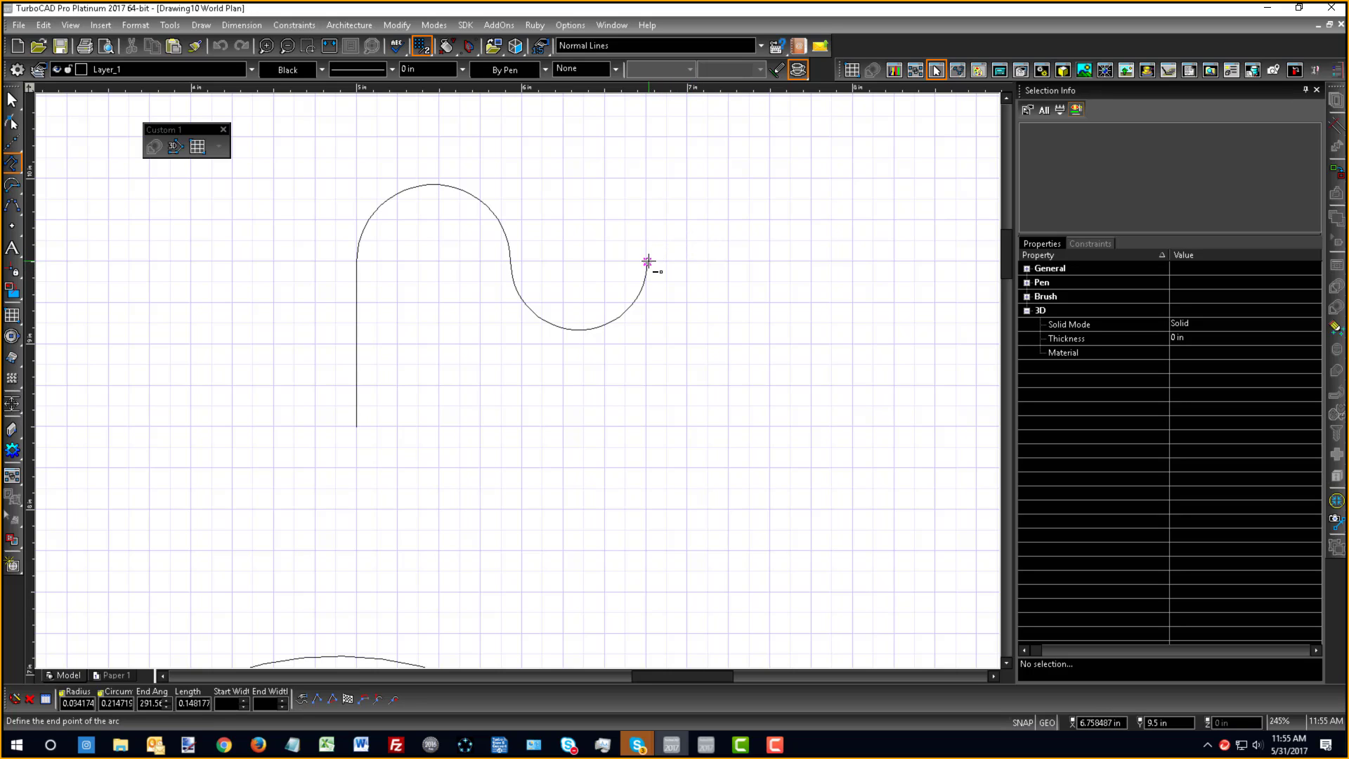
pyautogui.click(807, 262)
# - Switch back to line segments, add a vertical segment about 1 in downward, and close the polyline
pyautogui.rightClick(807, 264)
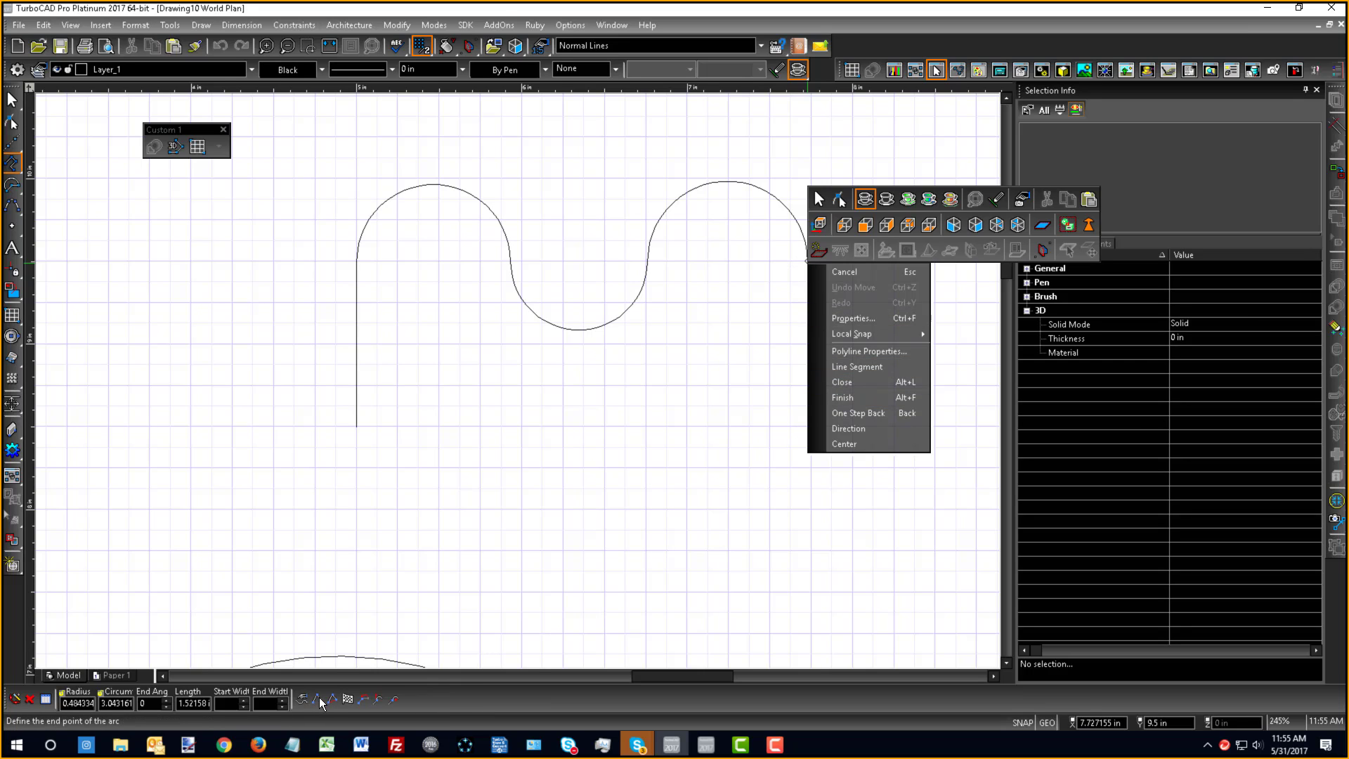
pyautogui.click(843, 368)
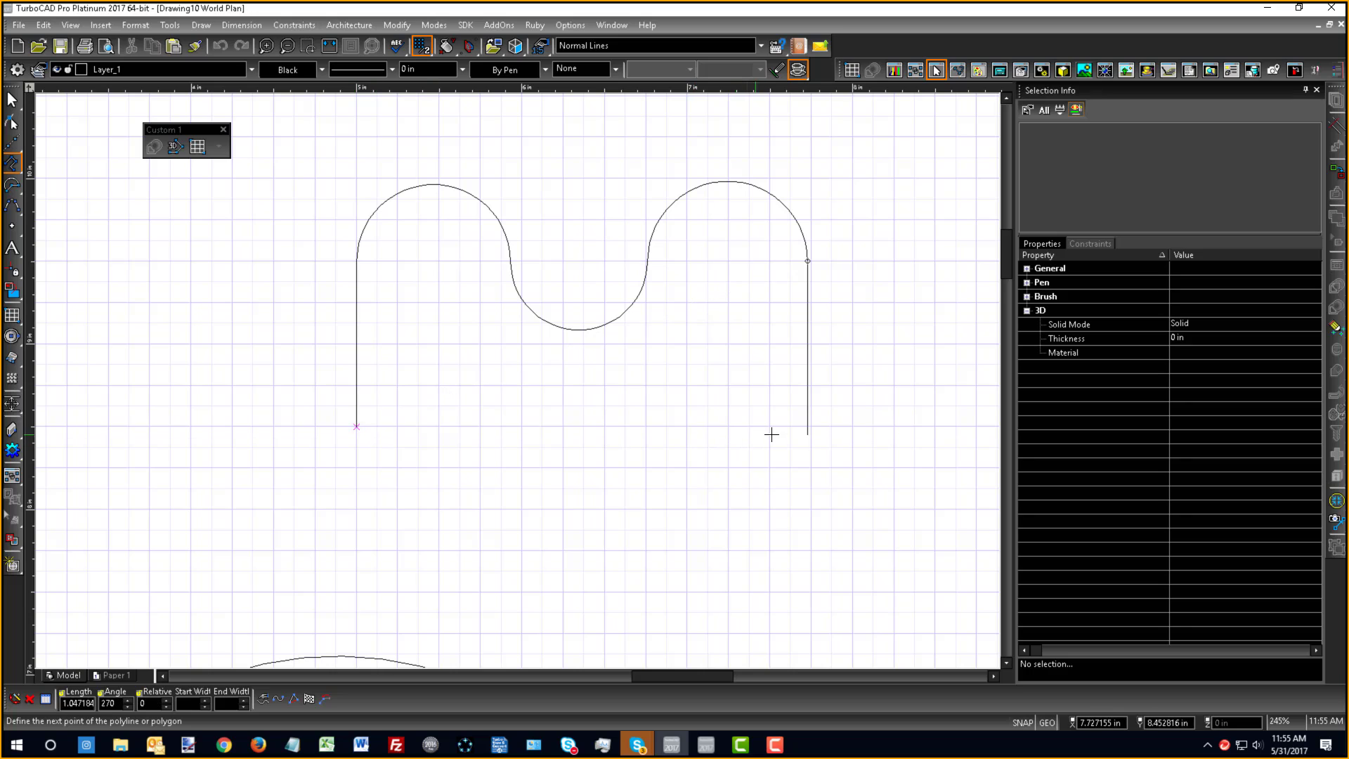
pyautogui.click(800, 431)
pyautogui.rightClick(765, 417)
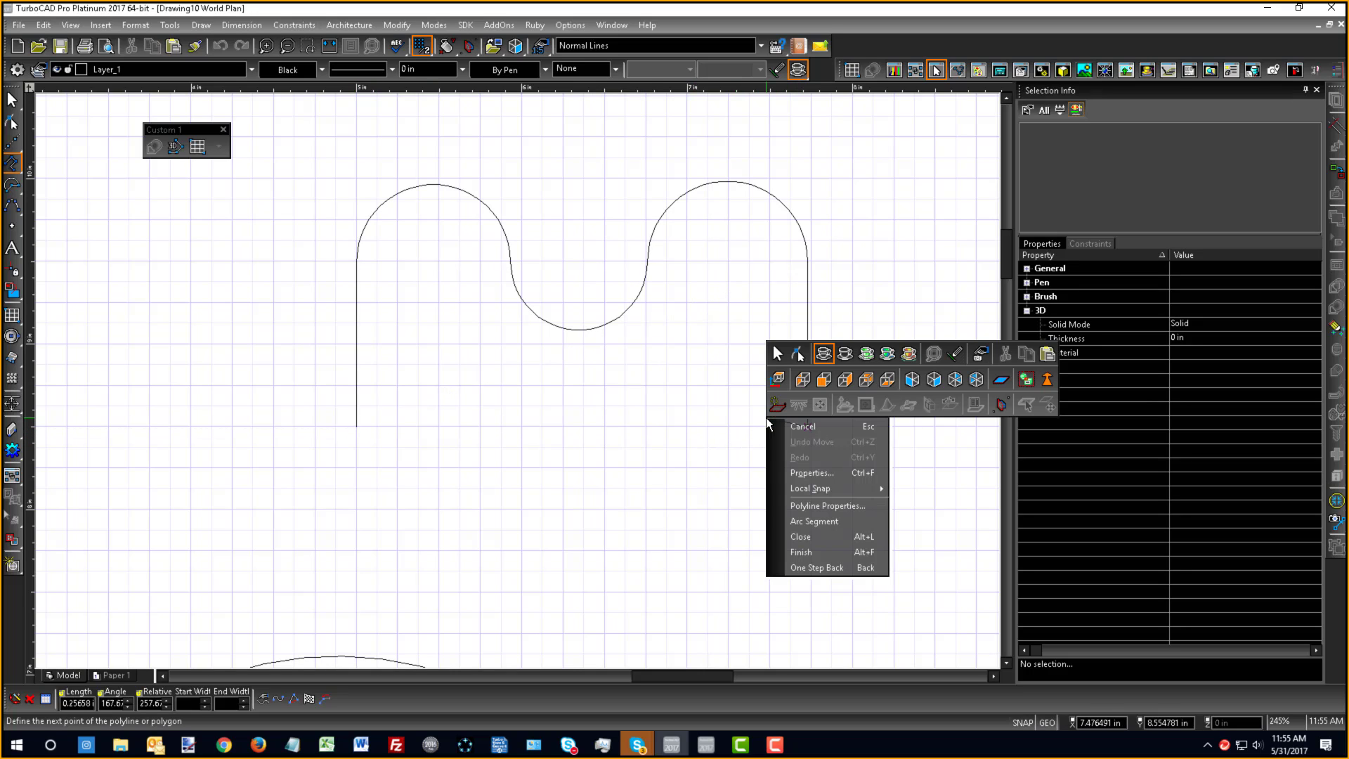
pyautogui.click(799, 537)
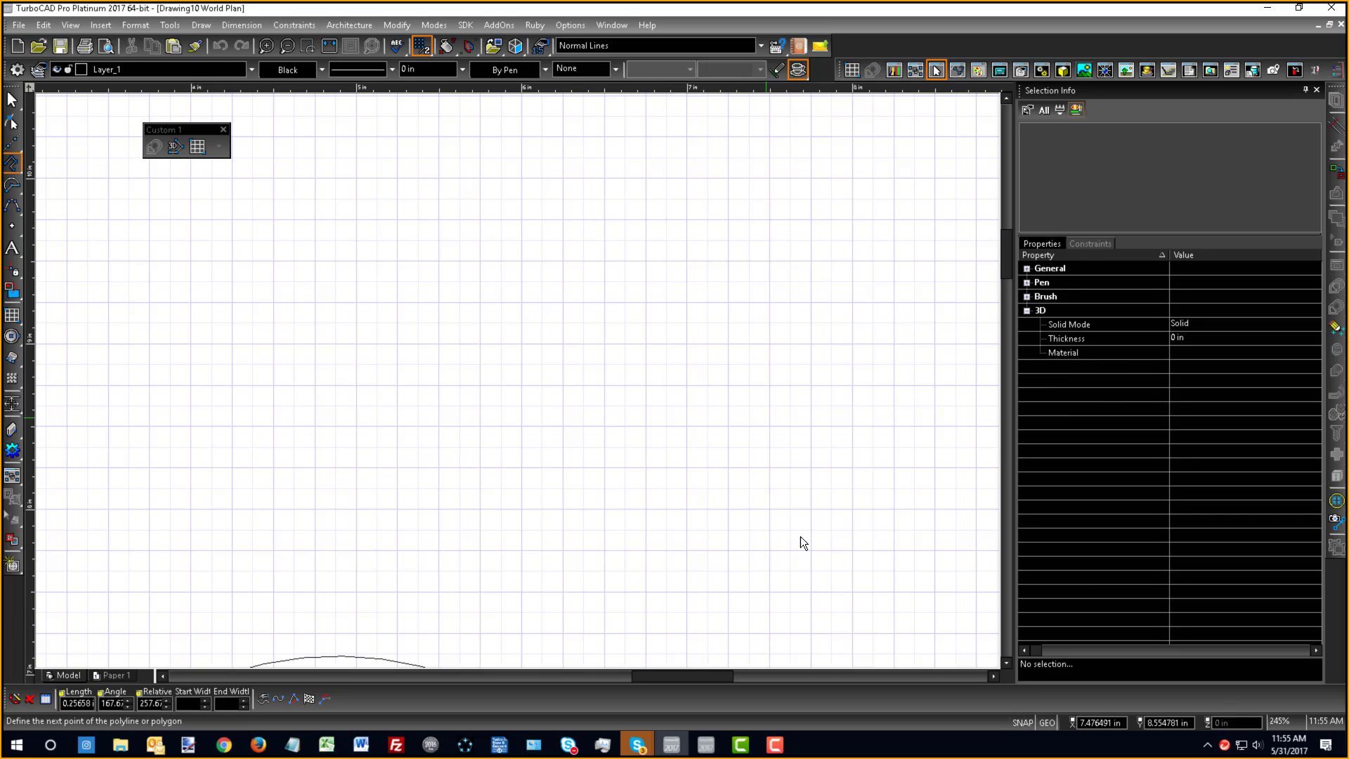
# - Open the closed polyline in the Edit Tool, raising the left arc's midpoint about 0.28 in and lowering the middle arc's about 0.21 in
pyautogui.rightClick(622, 537)
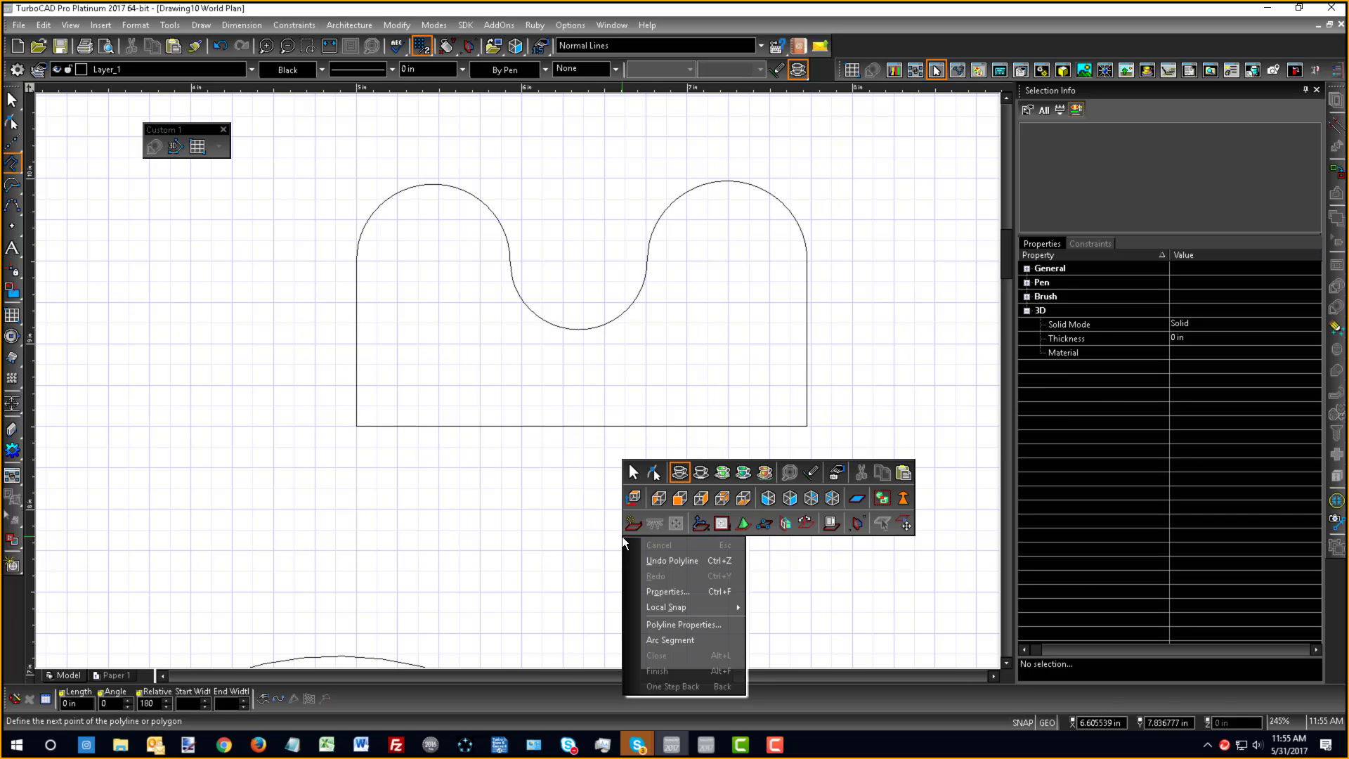
pyautogui.click(634, 471)
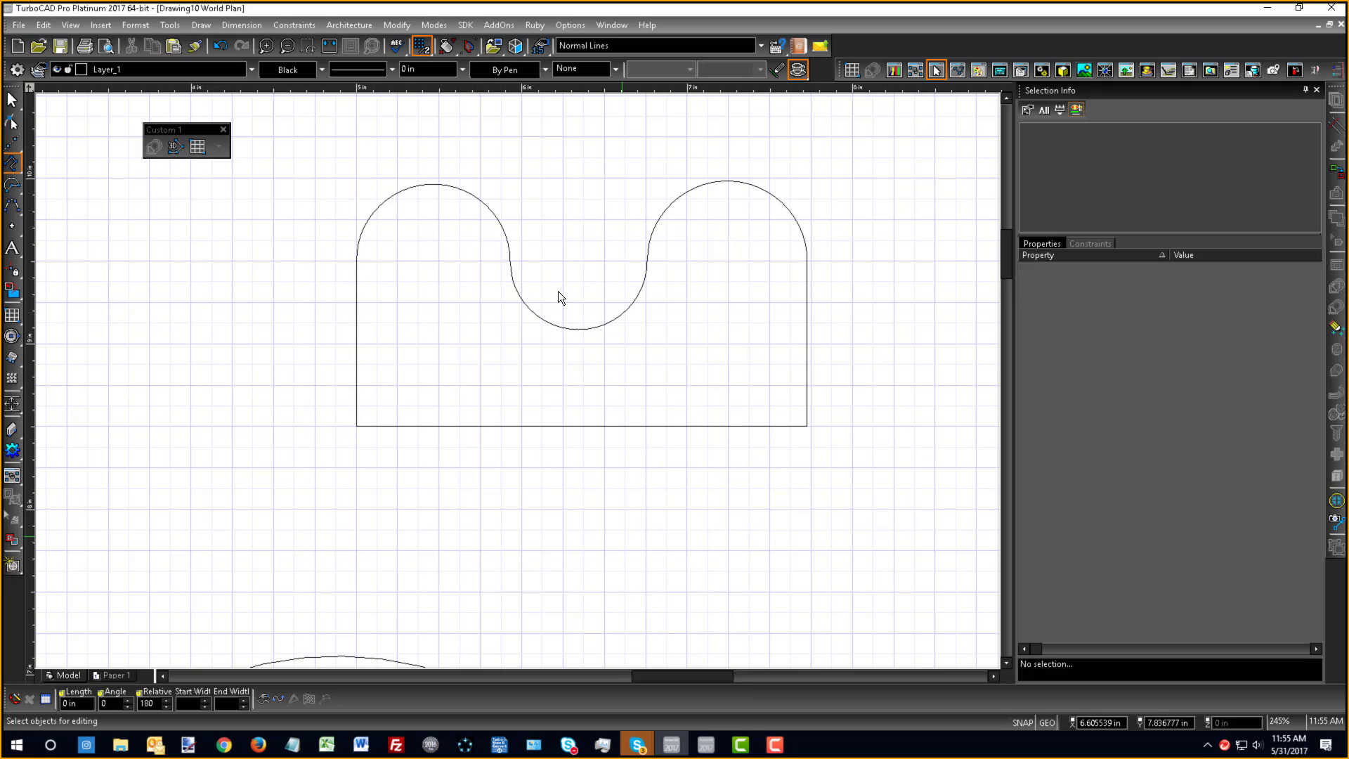
pyautogui.rightClick(550, 214)
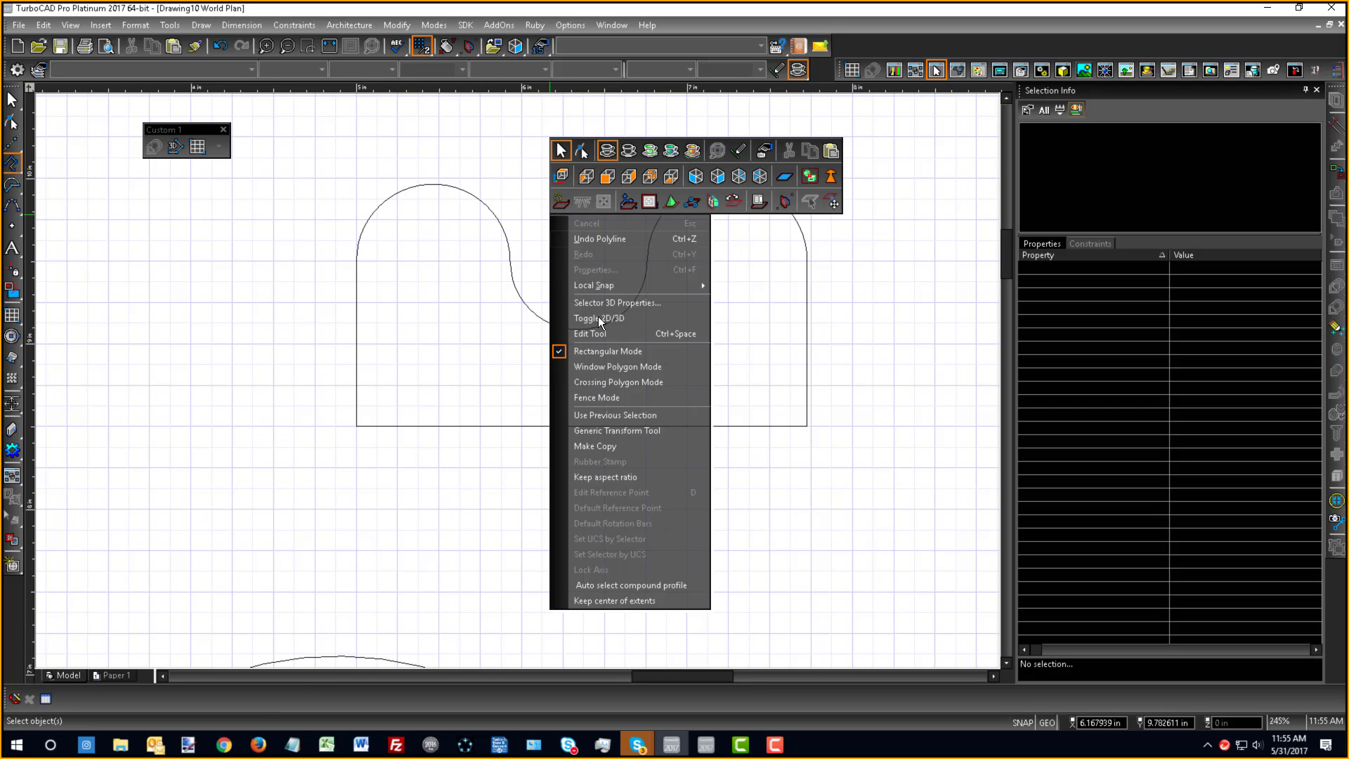
pyautogui.click(560, 151)
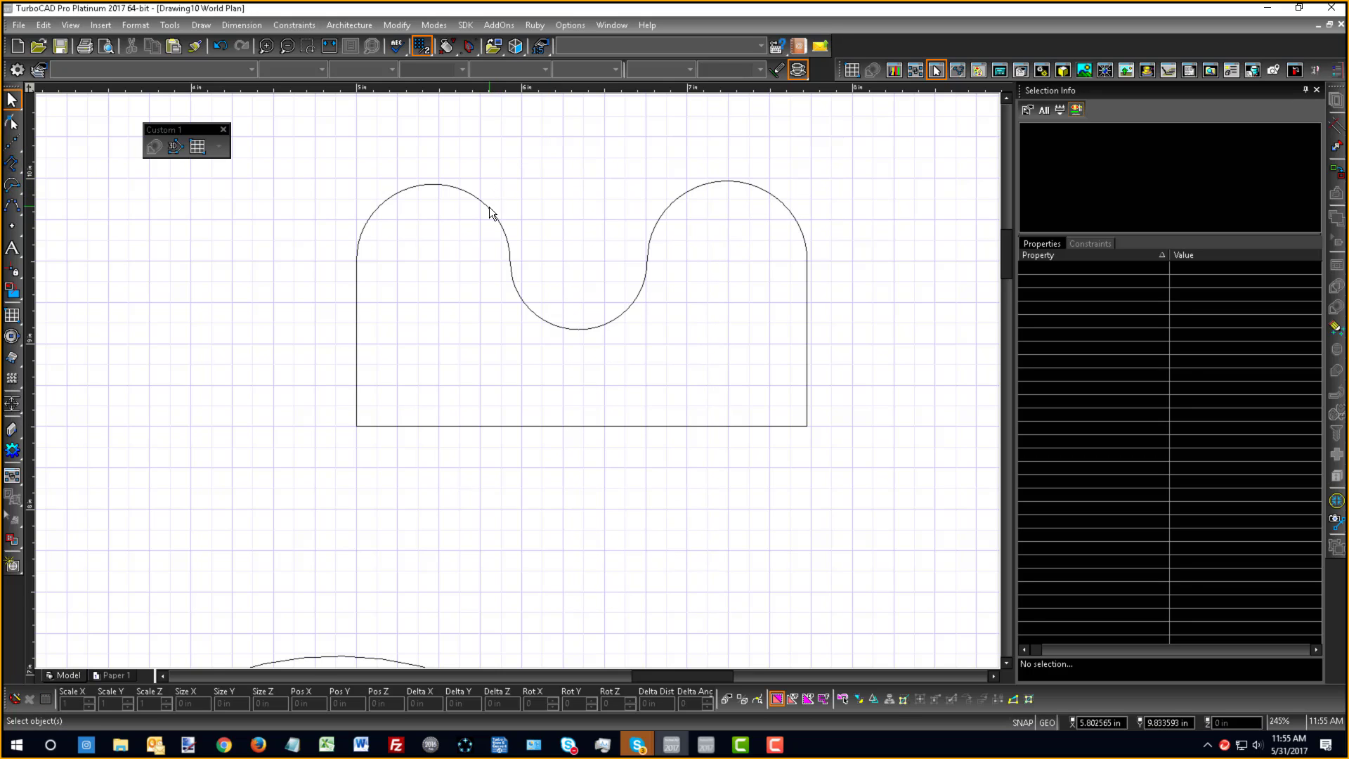
pyautogui.click(490, 208)
pyautogui.rightClick(558, 241)
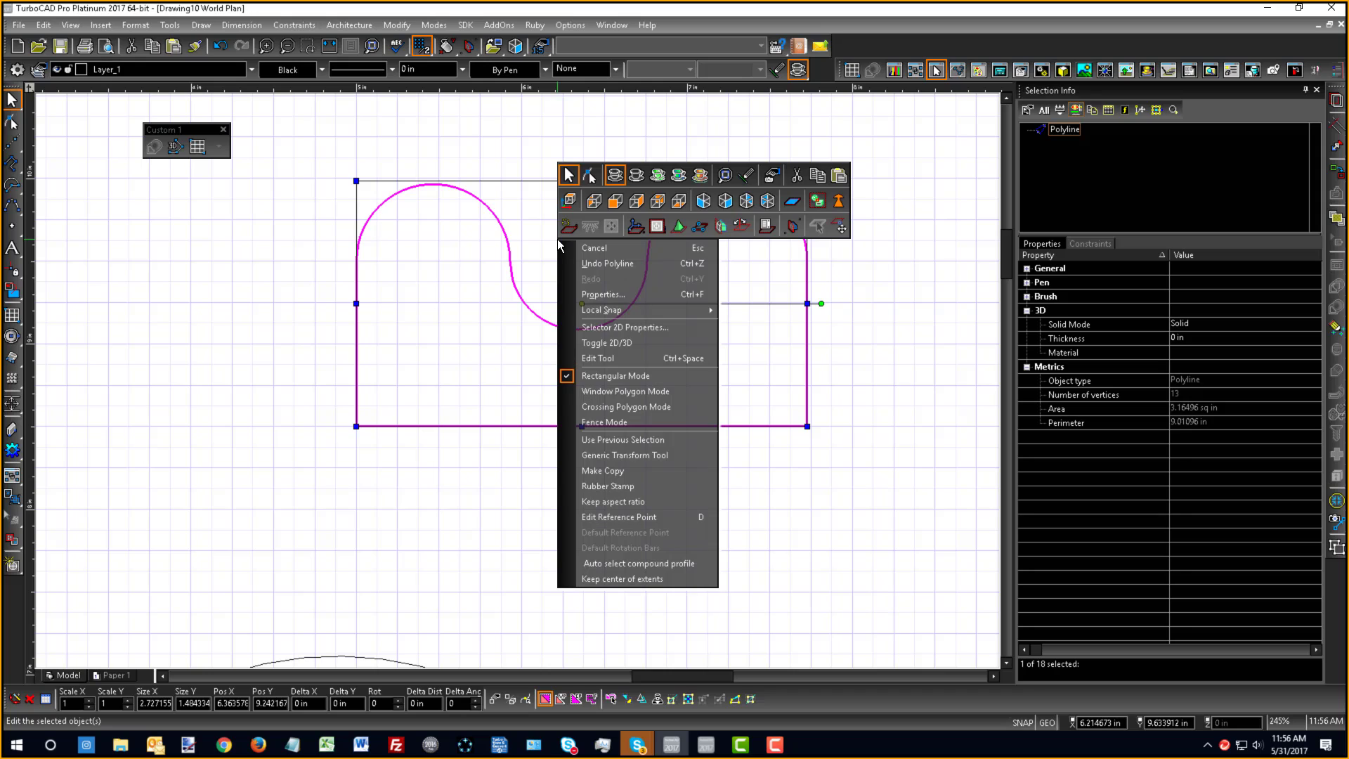
pyautogui.click(609, 360)
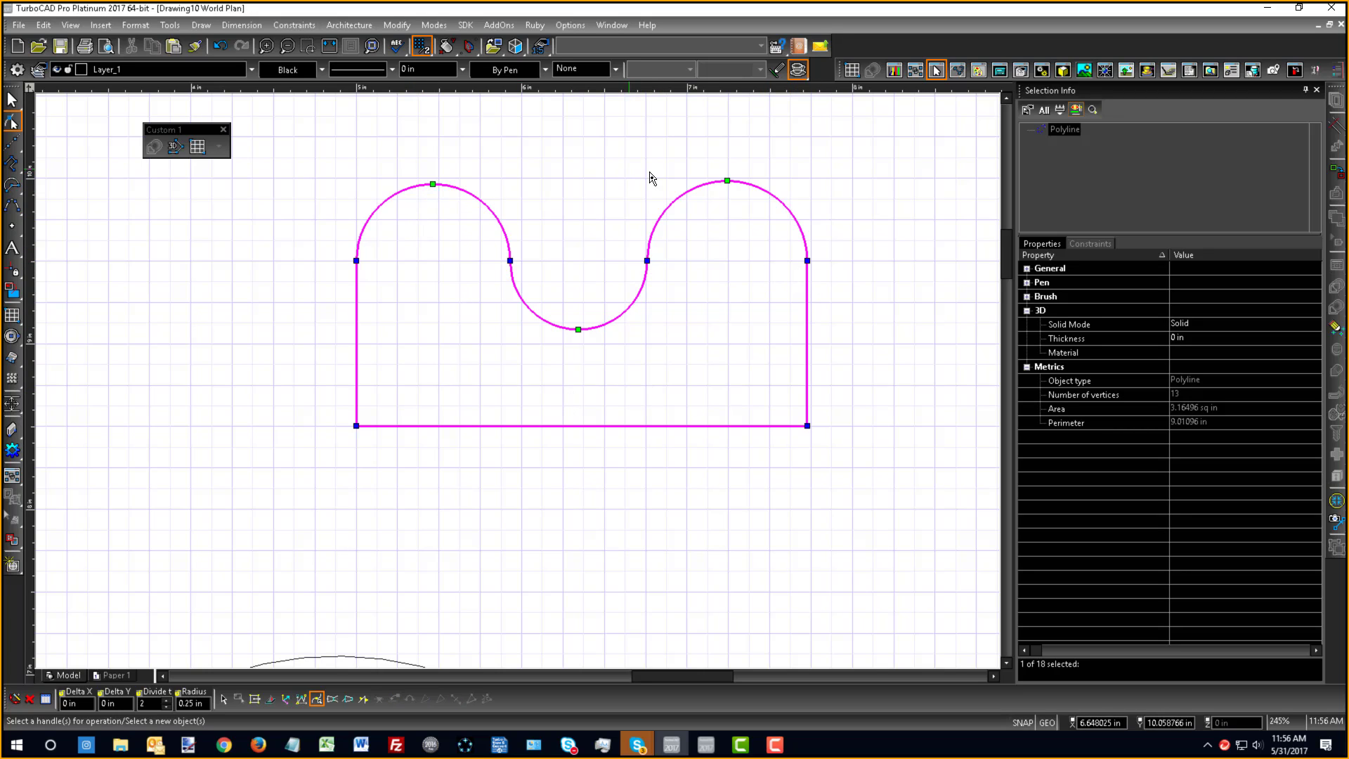
pyautogui.moveTo(435, 185); pyautogui.dragTo(431, 140)
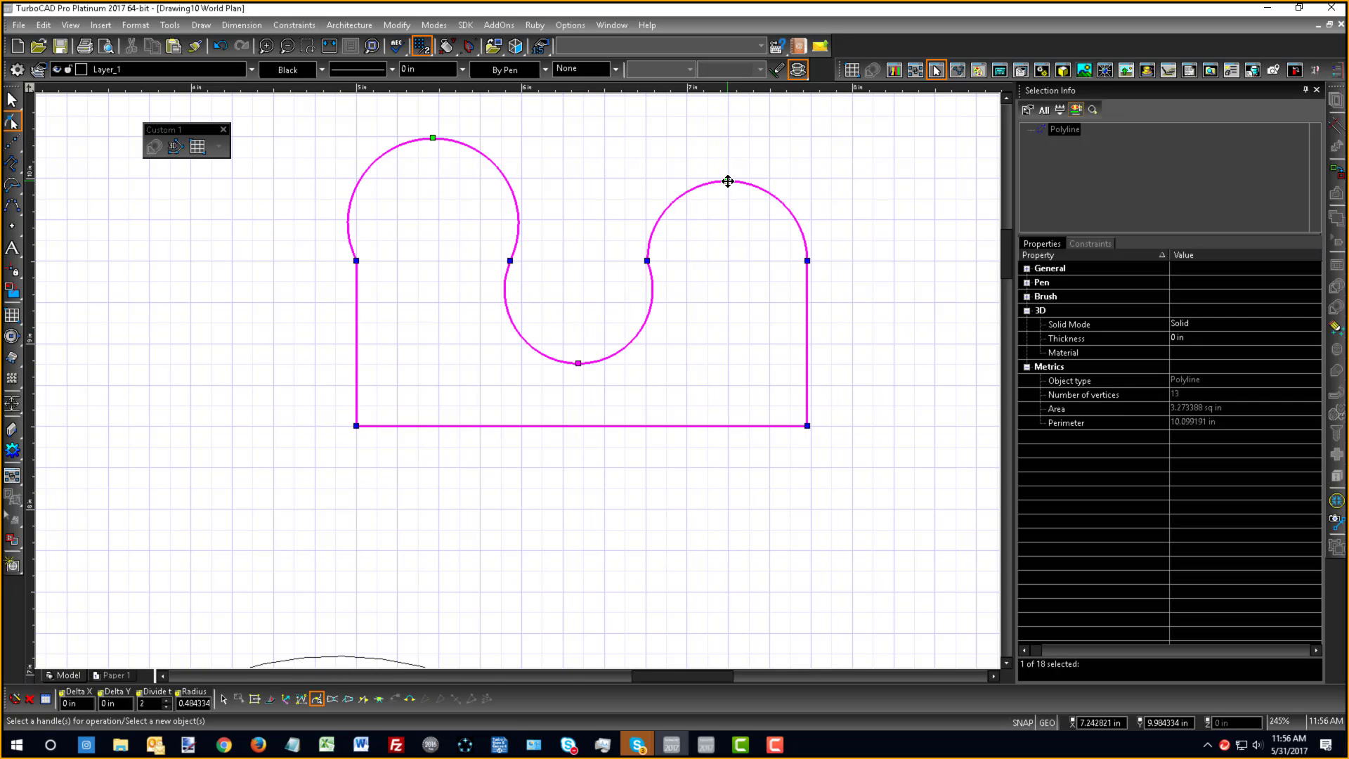
# - Try raising the right arc's midpoint about 0.43 in, and undo the midpoint moves of all three arcs
pyautogui.moveTo(727, 181); pyautogui.dragTo(727, 110)
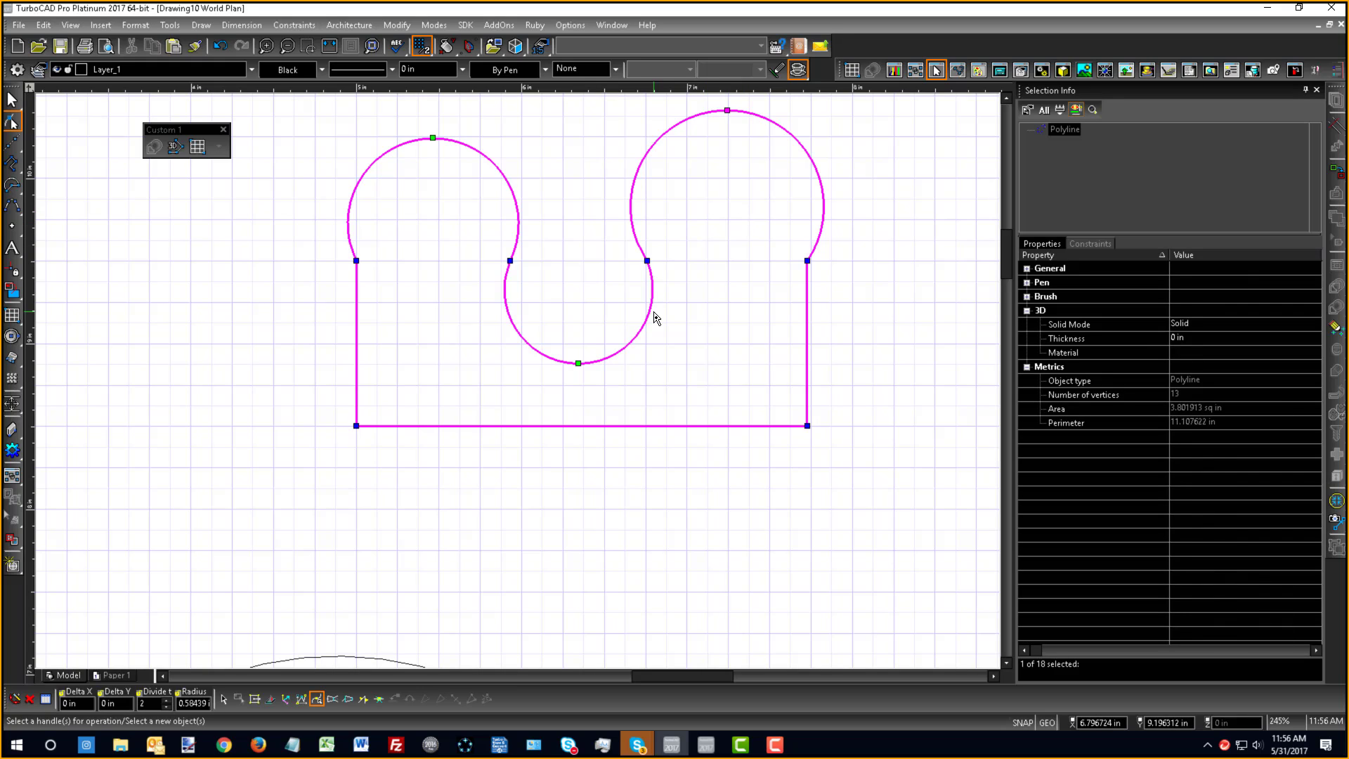
pyautogui.hotkey('ctrl', 'z')
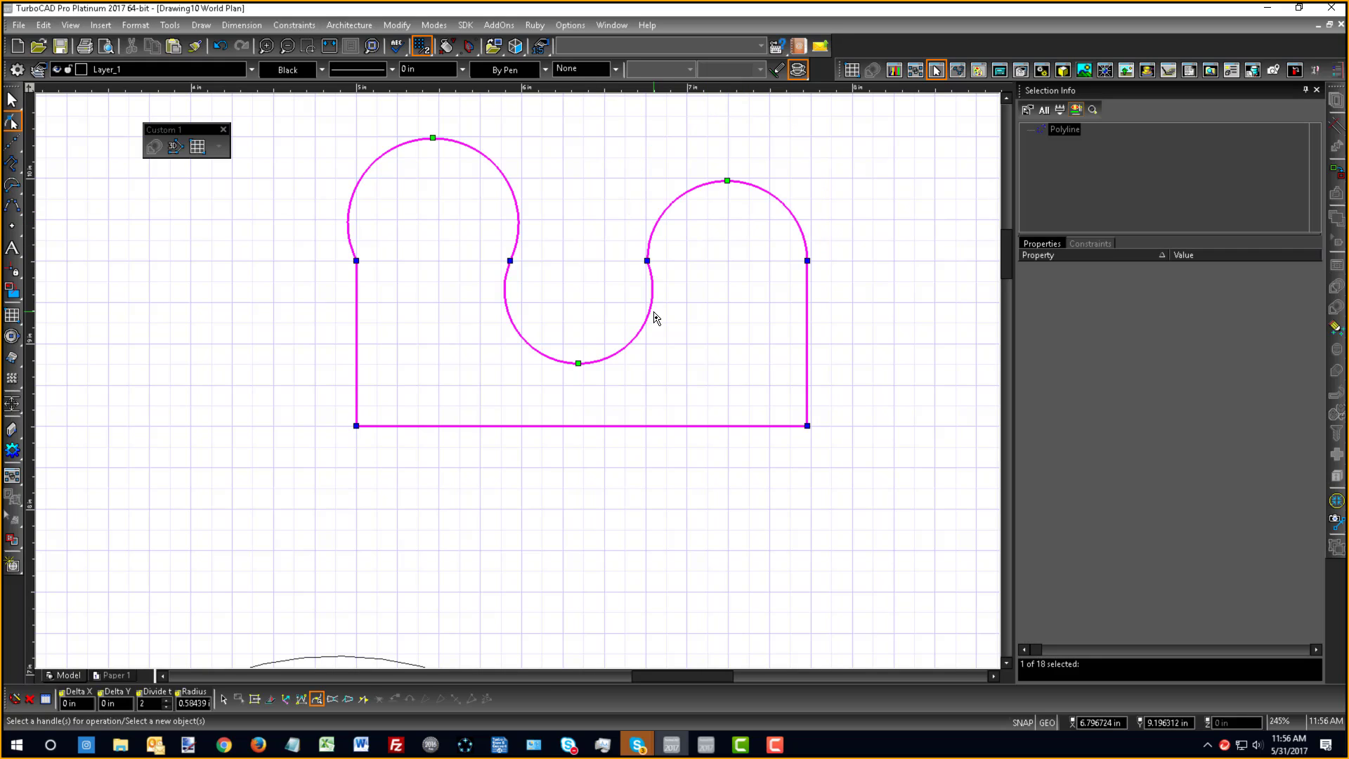
pyautogui.hotkey('ctrl', 'z')
pyautogui.hotkey('ctrl', 'z')
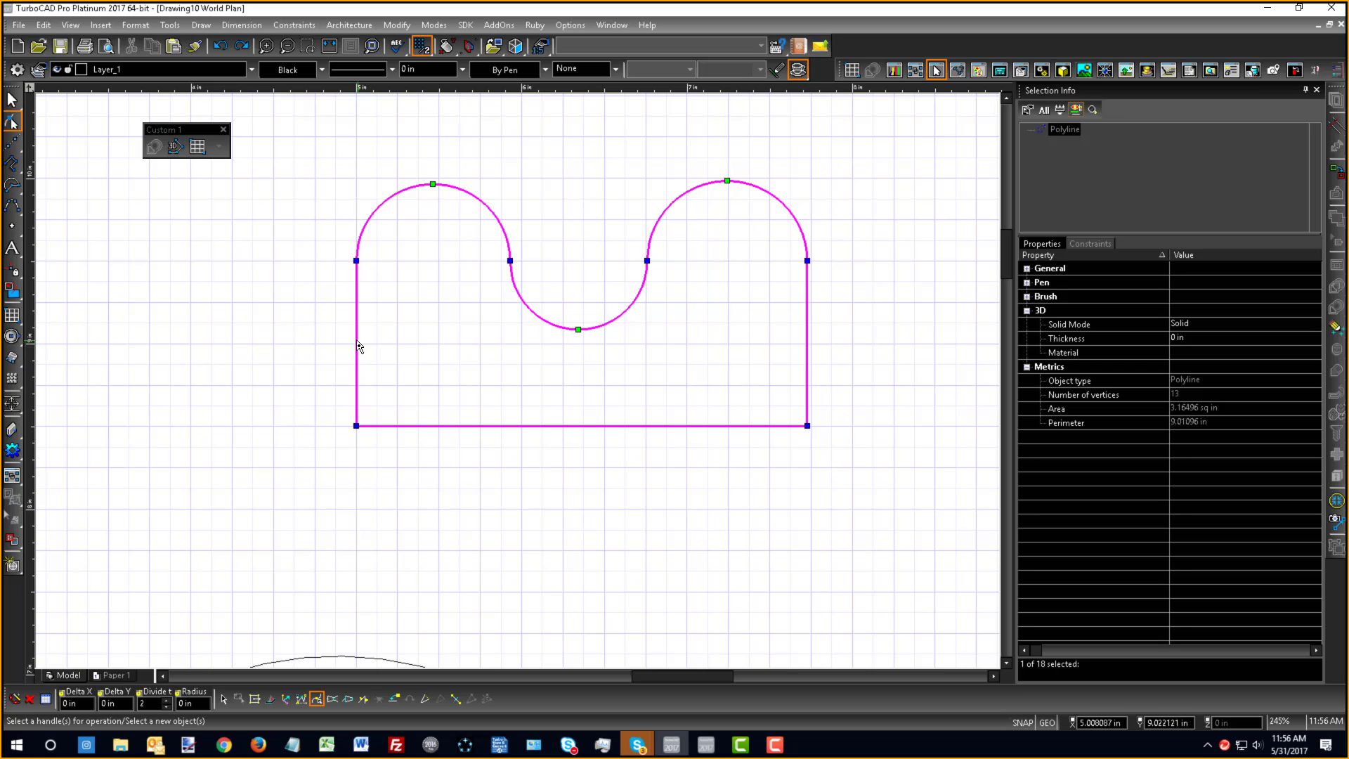
# - Add a node at the middle of the polyline's bottom segment and move it about 0.3 in downward
pyautogui.rightClick(572, 428)
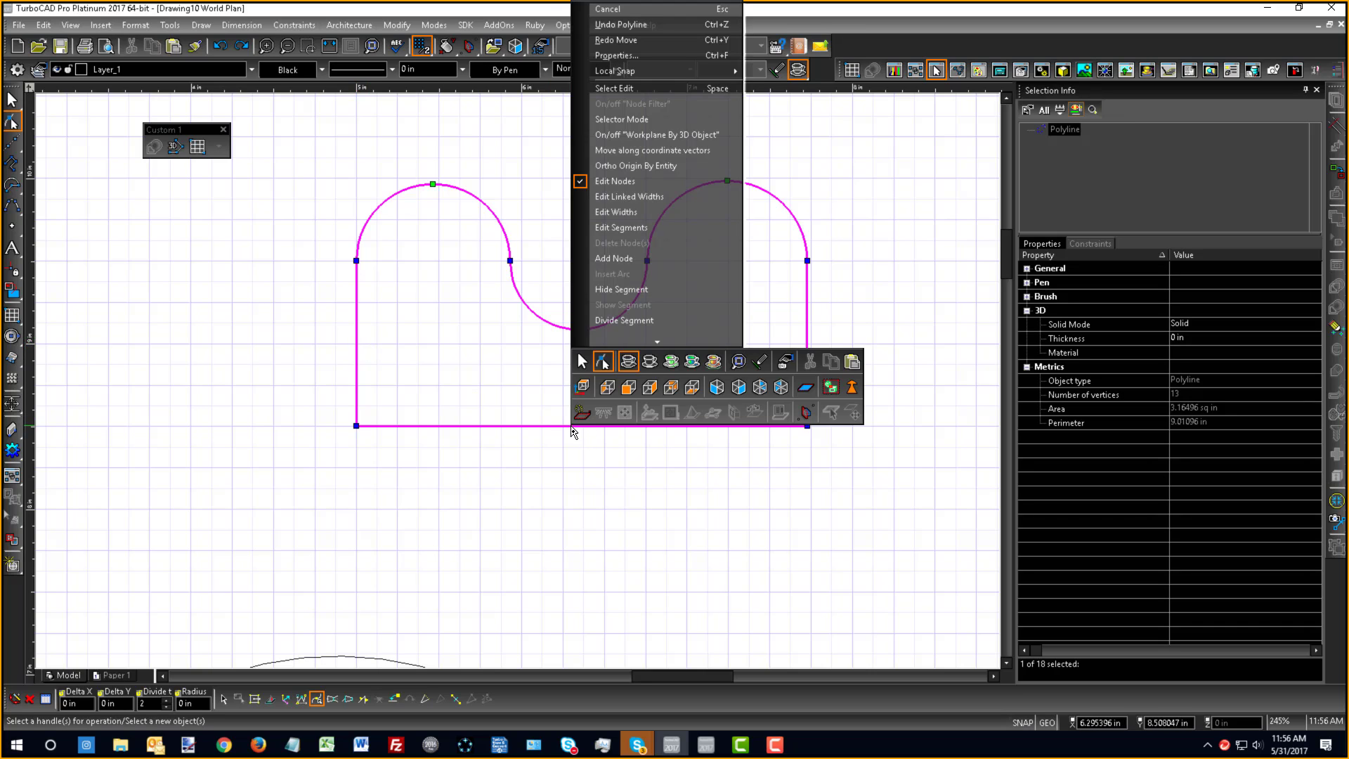
pyautogui.click(611, 258)
pyautogui.click(602, 488)
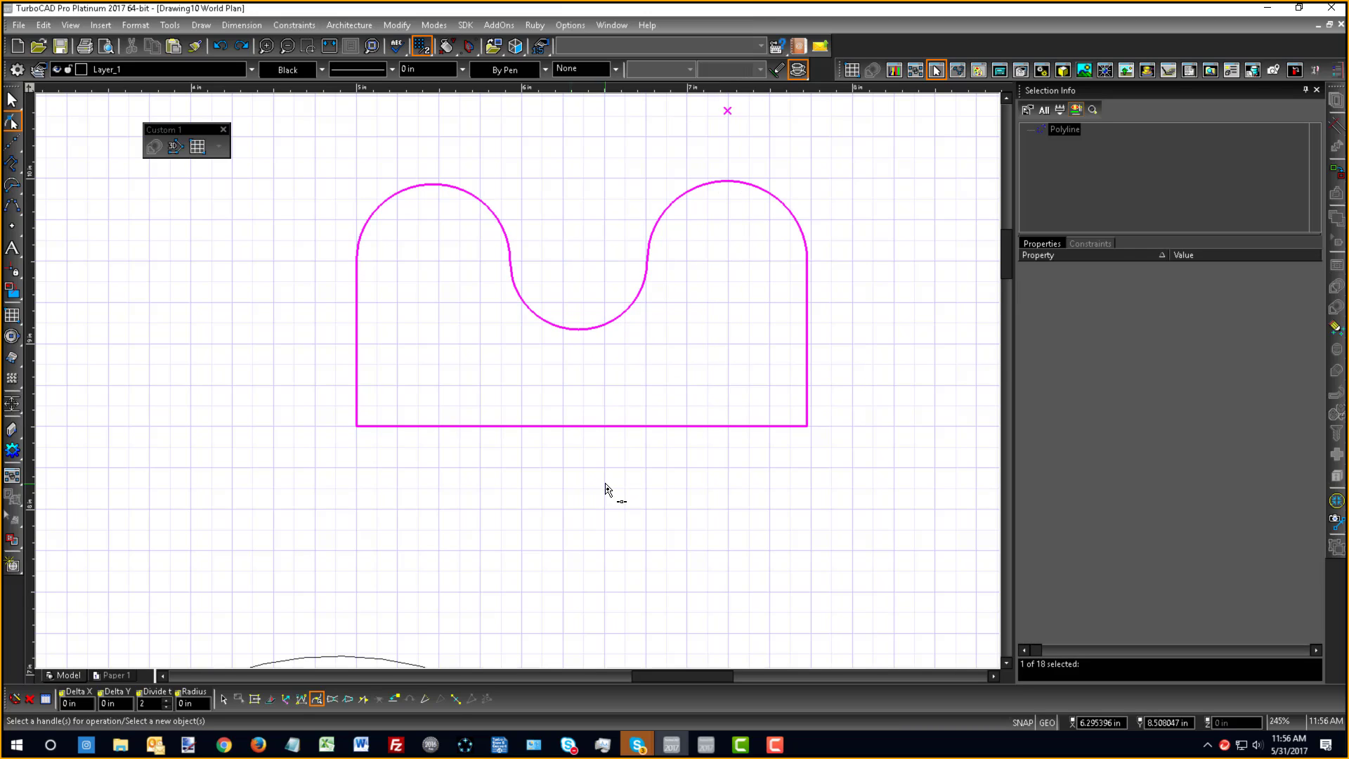
pyautogui.moveTo(581, 427); pyautogui.dragTo(583, 474)
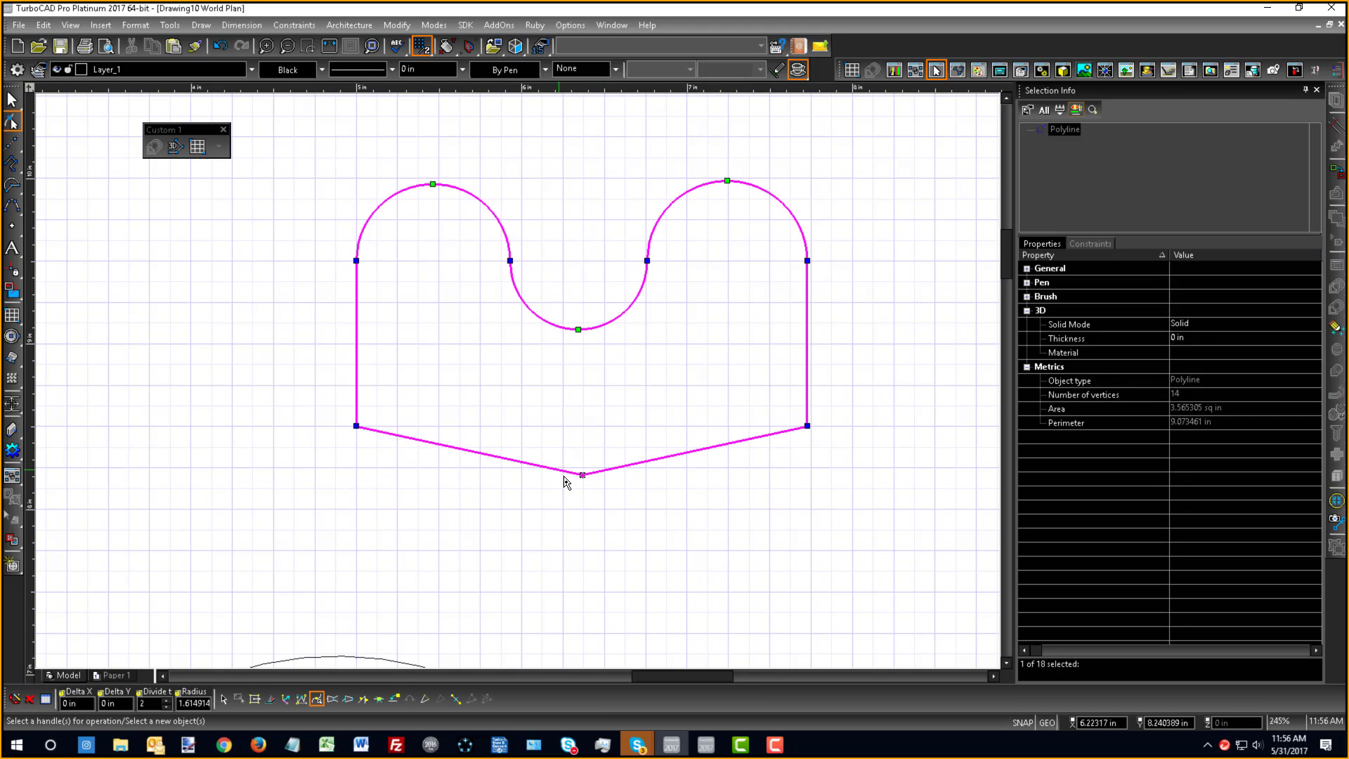
# - Insert an arc at the lowered middle node of the polyline's bottom edge
pyautogui.rightClick(583, 475)
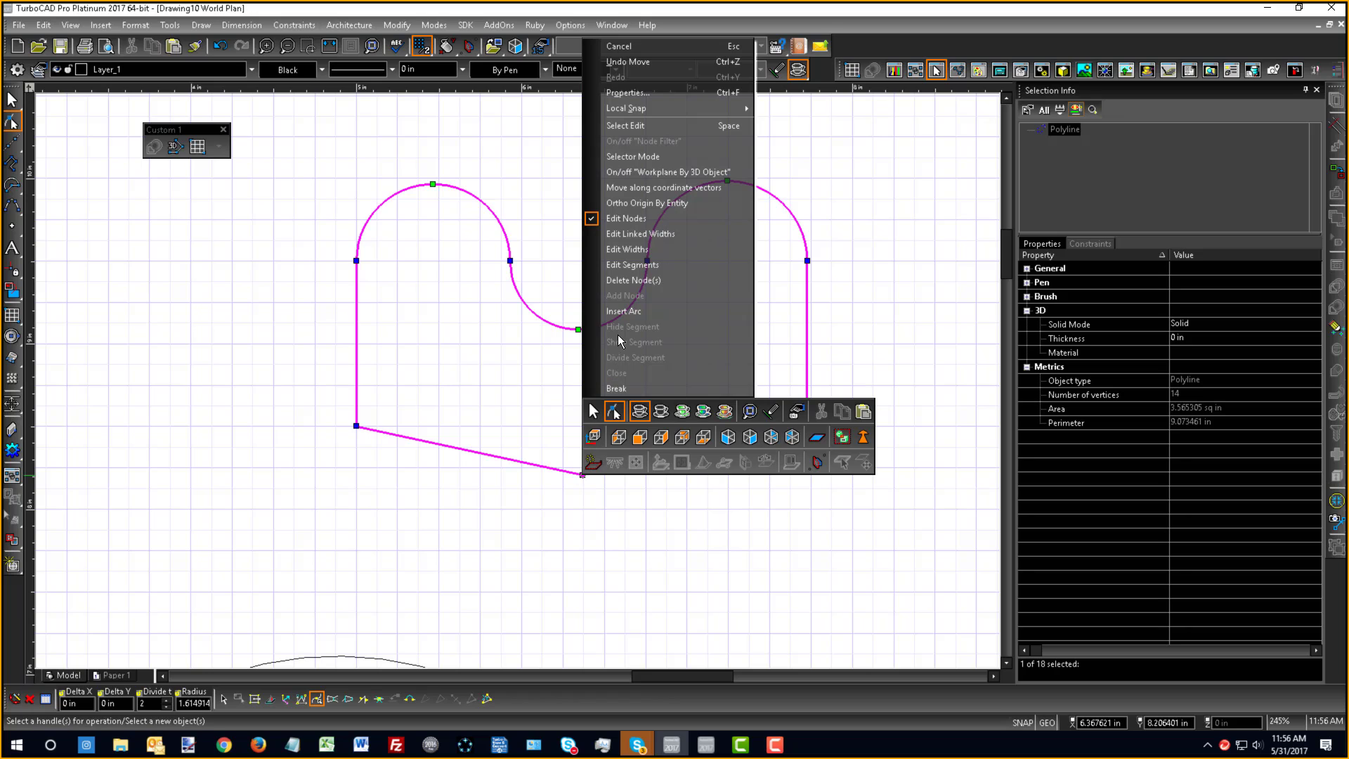
pyautogui.click(621, 311)
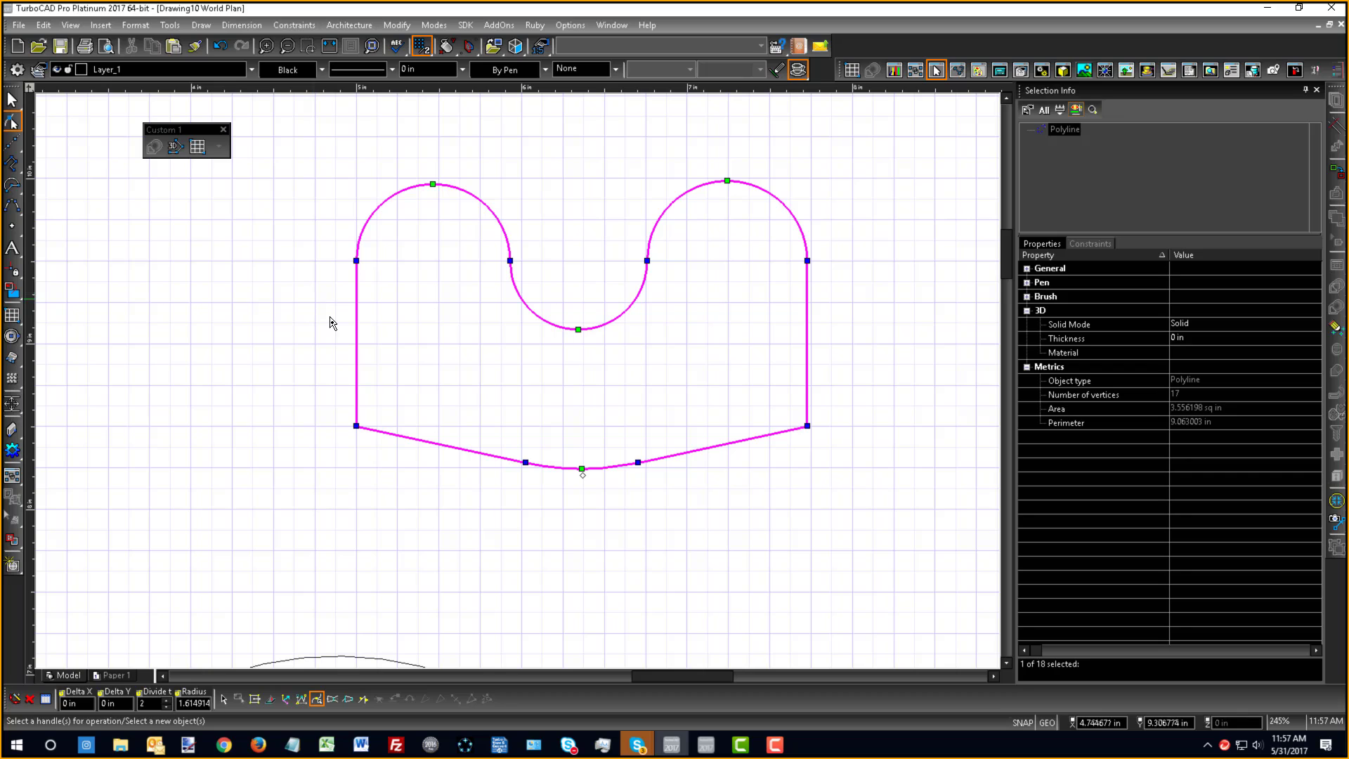
pyautogui.rightClick(358, 340)
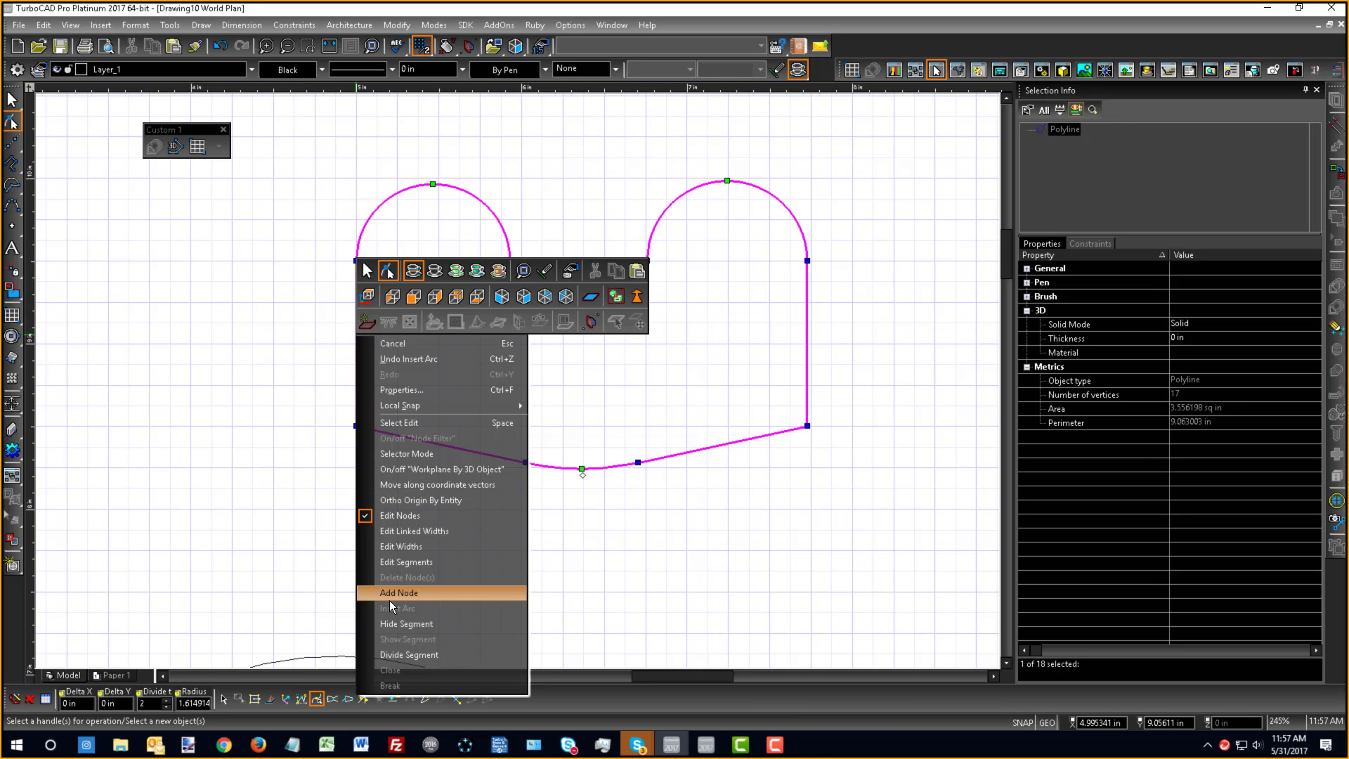
pyautogui.click(219, 433)
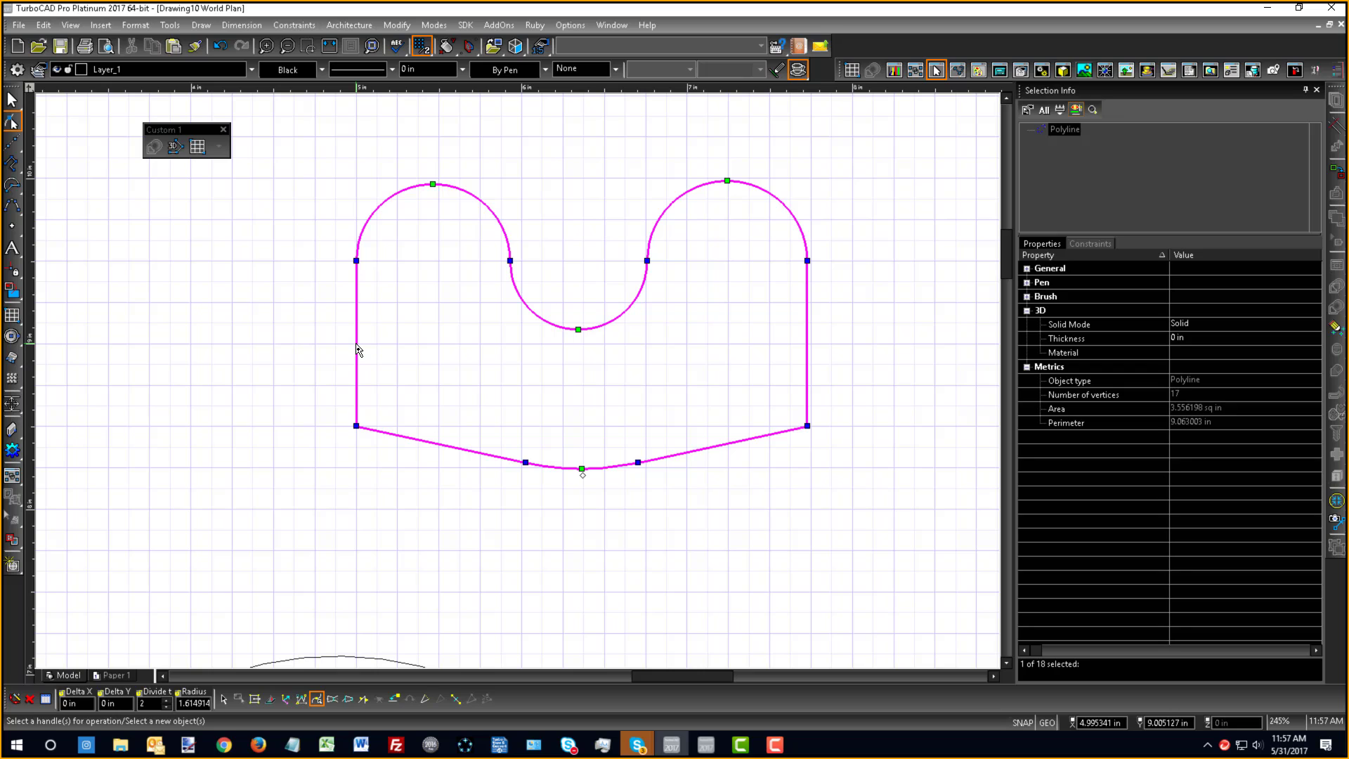
# - Add a node near the middle of the left vertical segment and delete it again
pyautogui.click(360, 348)
pyautogui.click(355, 343)
pyautogui.click(358, 345)
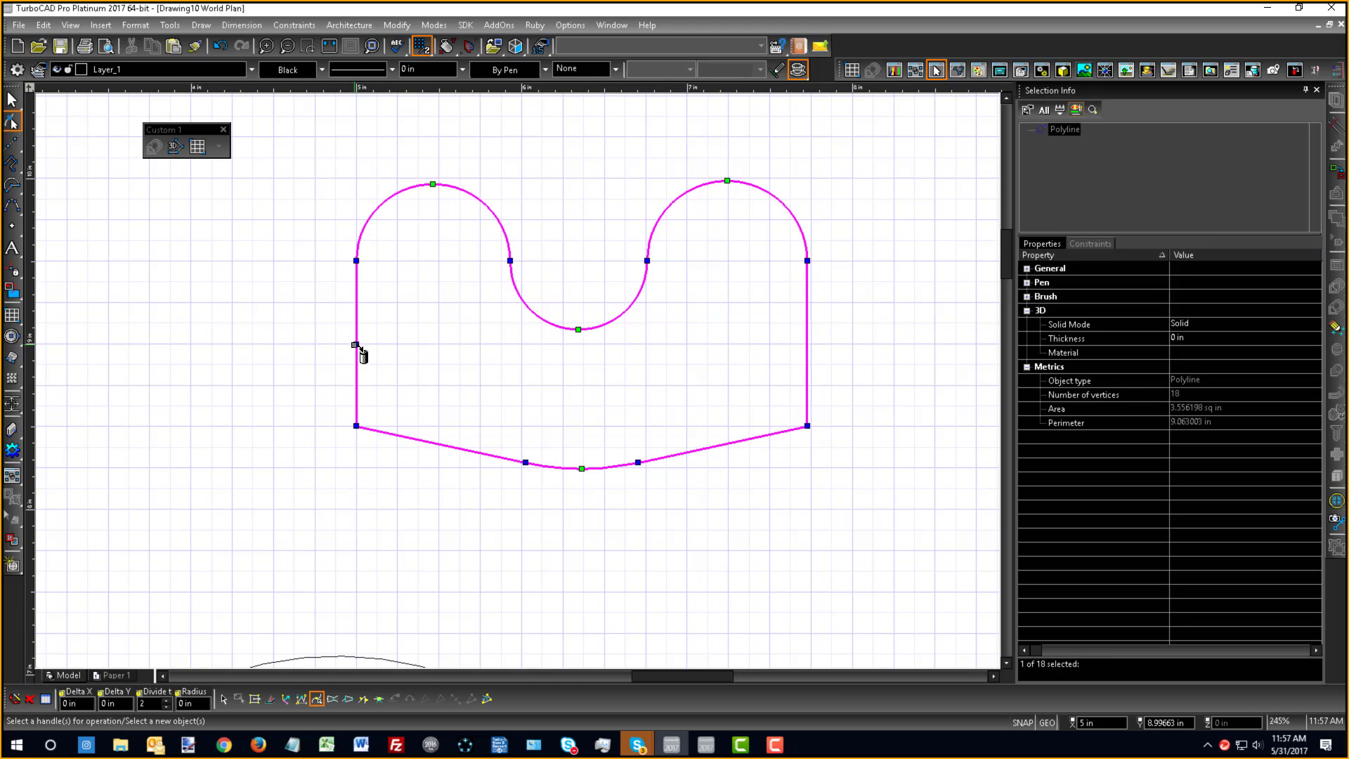
pyautogui.click(363, 354)
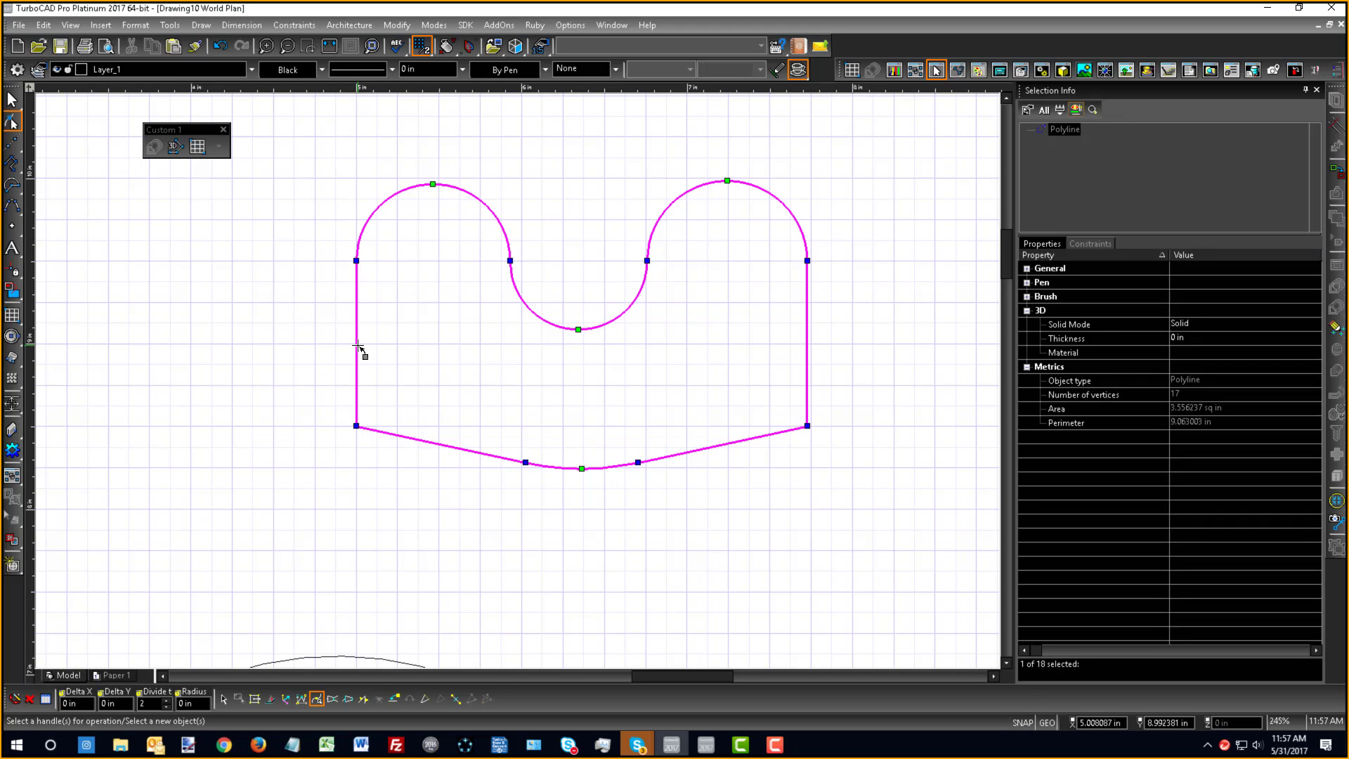
# - Add a node near the middle of the left vertical segment and position it exactly at X 5, Y 9 in
pyautogui.click(390, 366)
pyautogui.click(358, 355)
pyautogui.click(356, 349)
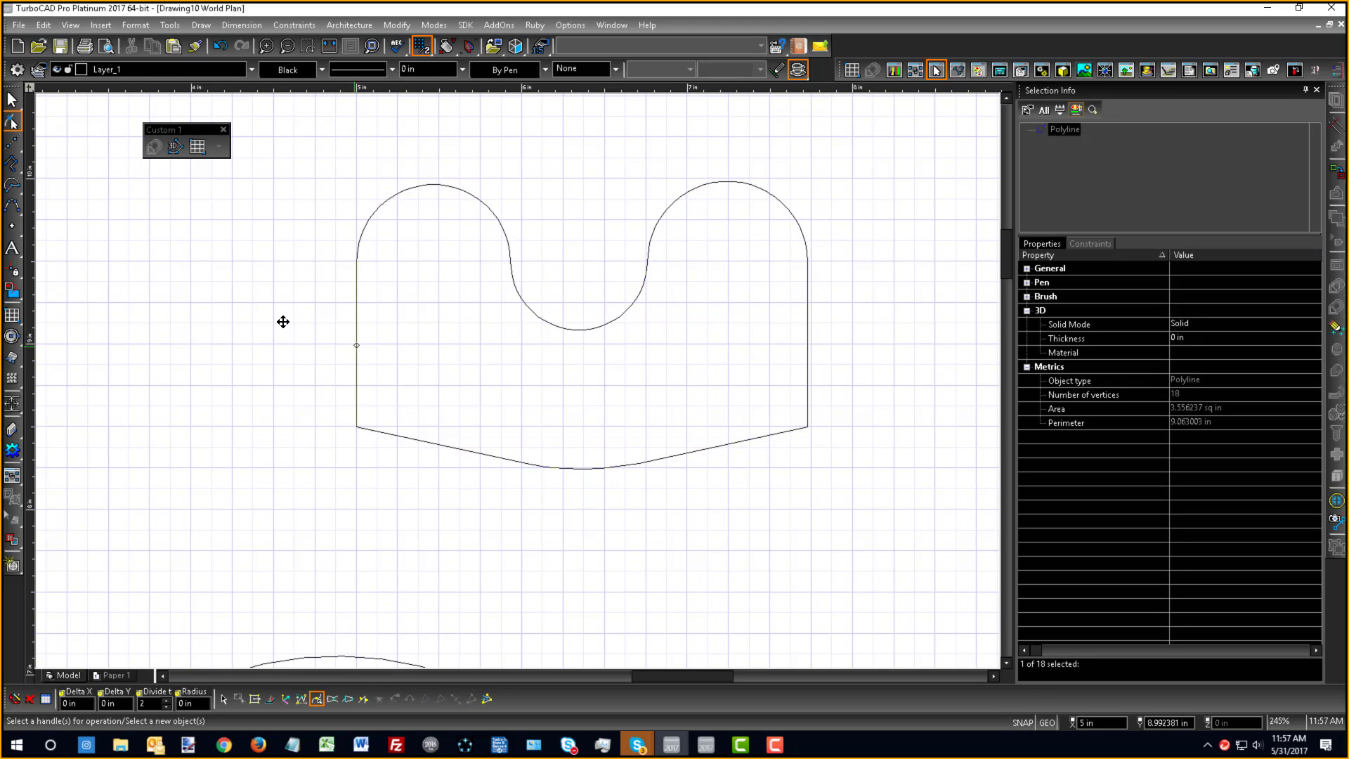
pyautogui.scroll(1, 307, 336)
pyautogui.scroll(2, 518, 385)
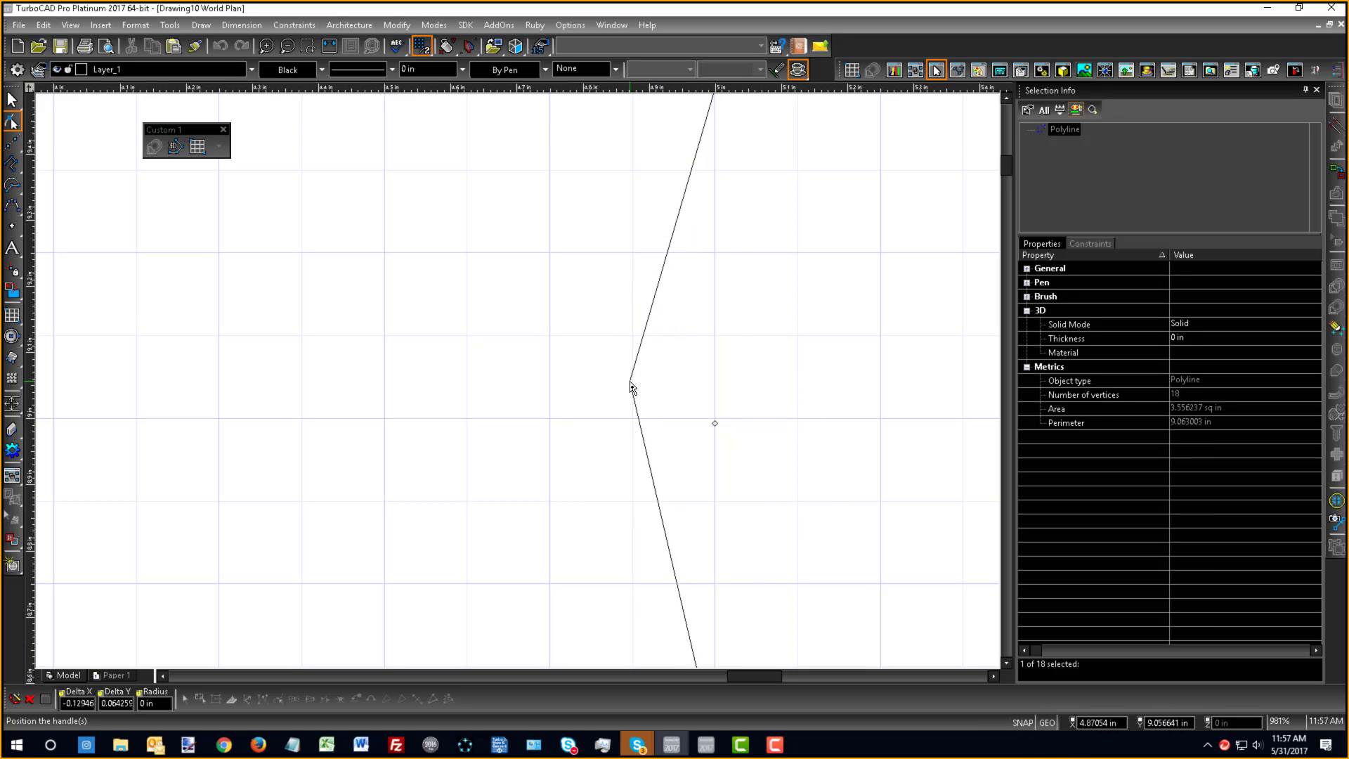
pyautogui.press('Tab')
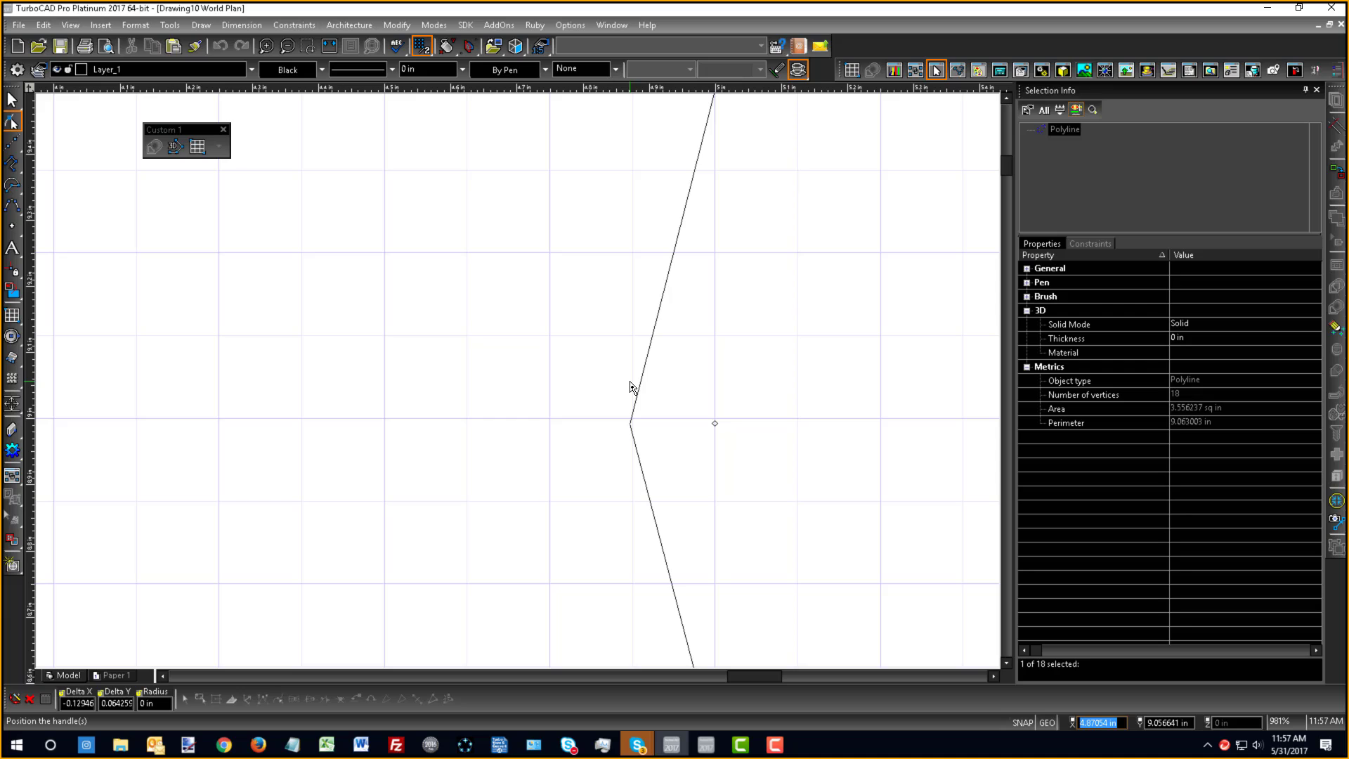
pyautogui.write('5')
pyautogui.press('Tab')
pyautogui.write('9')
pyautogui.press('Return')
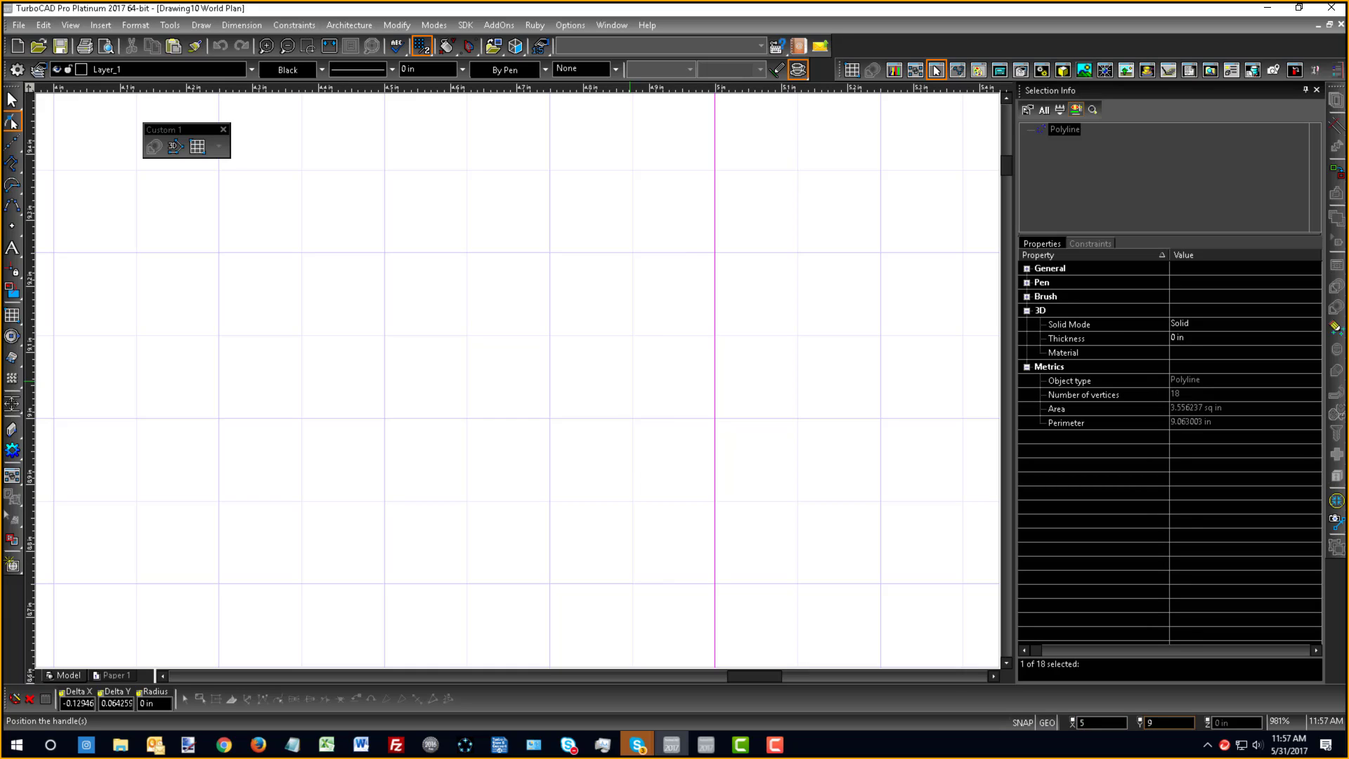
# - Try moving the left segment's middle node to X 4.5, Y 9.5 in, and undo the move
pyautogui.scroll(-1, 733, 411)
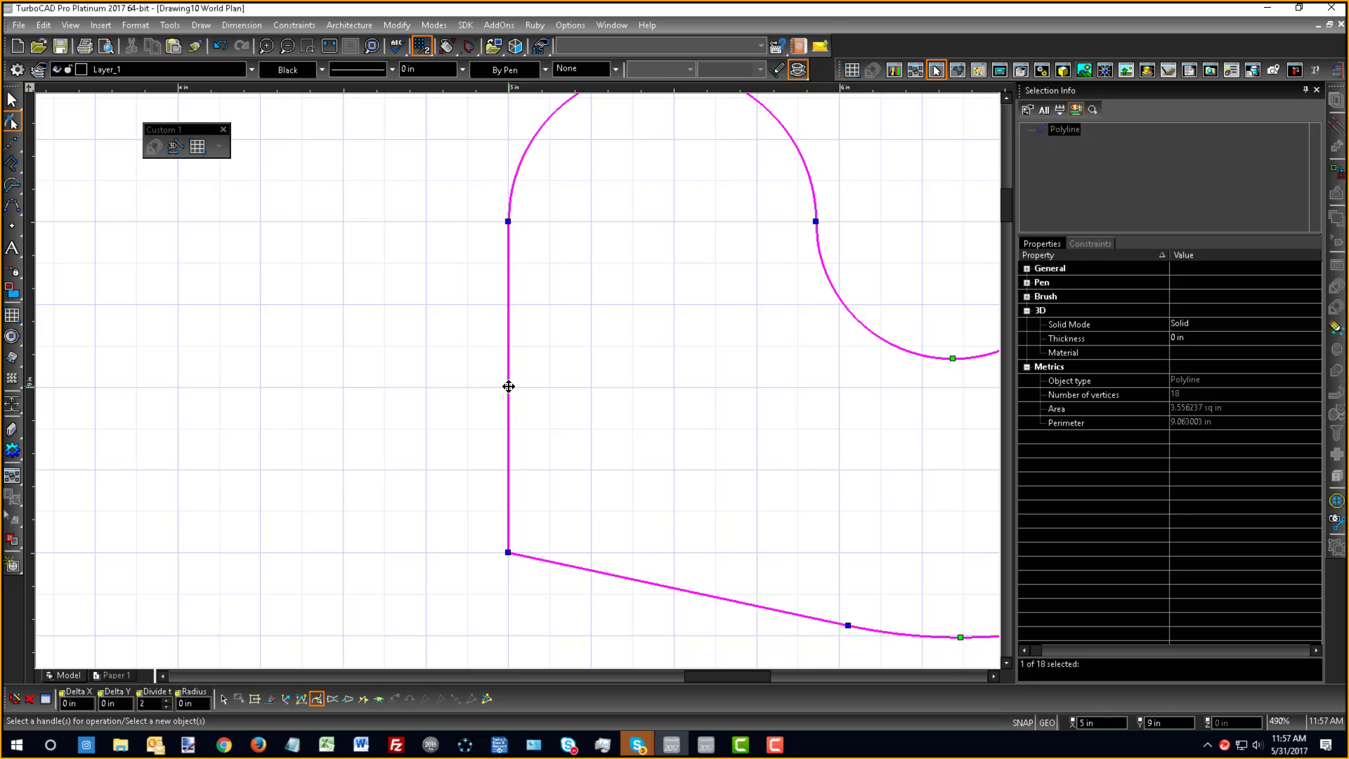
pyautogui.click(508, 388)
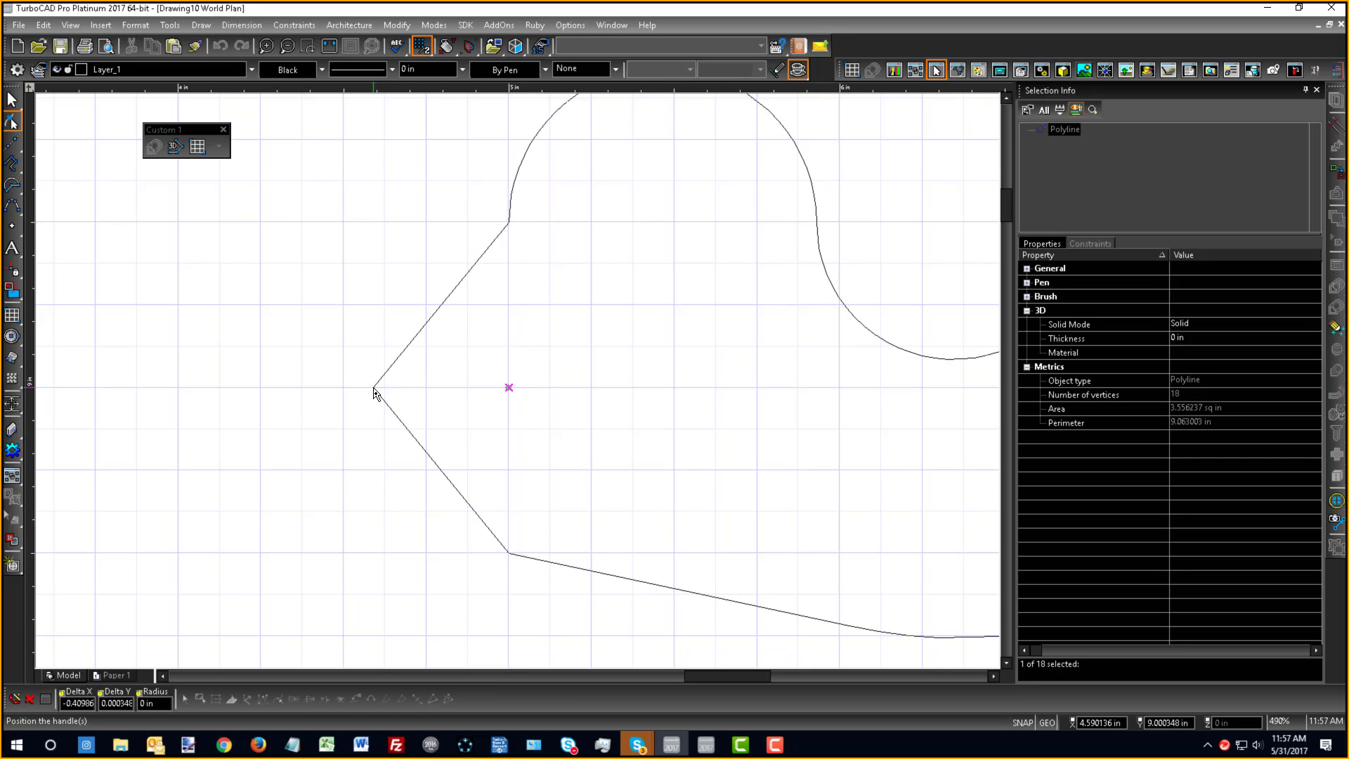
pyautogui.press('Tab')
pyautogui.write('4.5')
pyautogui.press('Tab')
pyautogui.press('BackSpace')
pyautogui.press('Return')
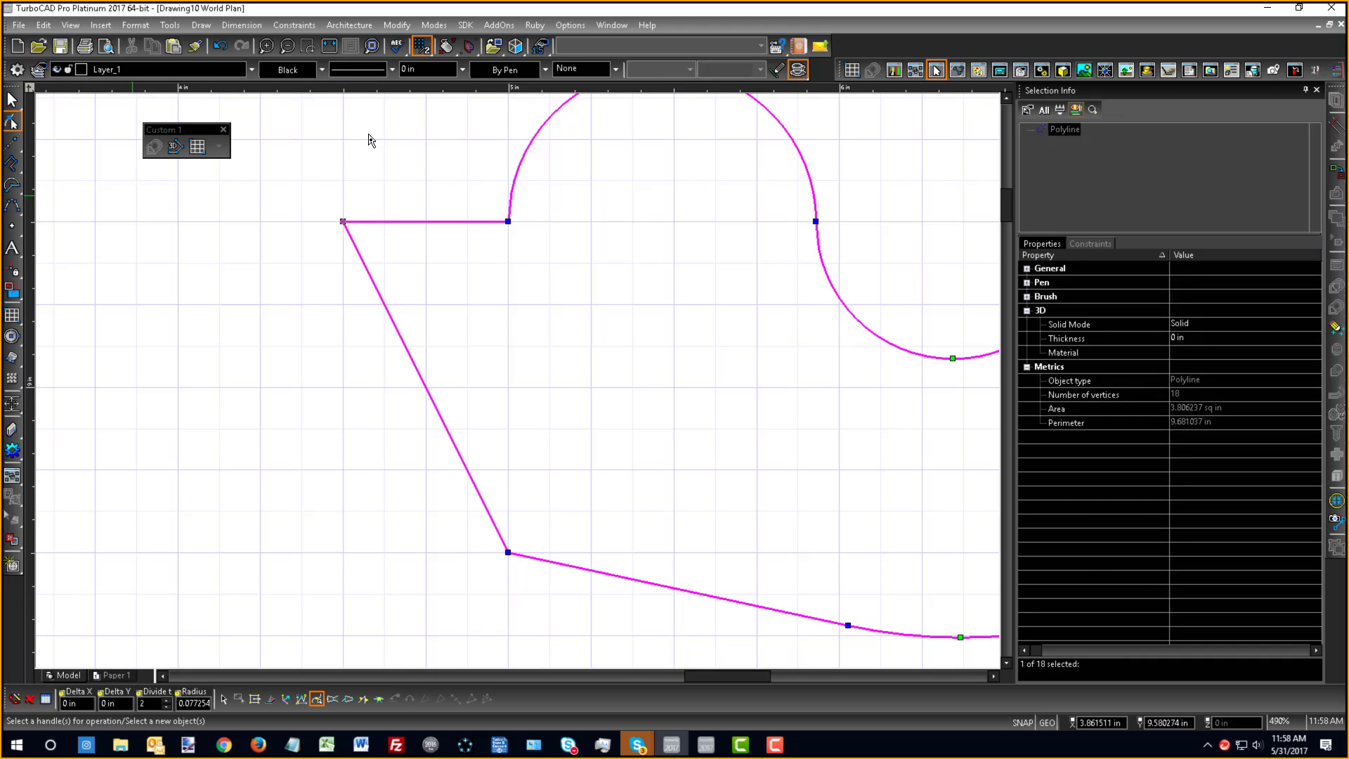
pyautogui.scroll(-5, 484, 361)
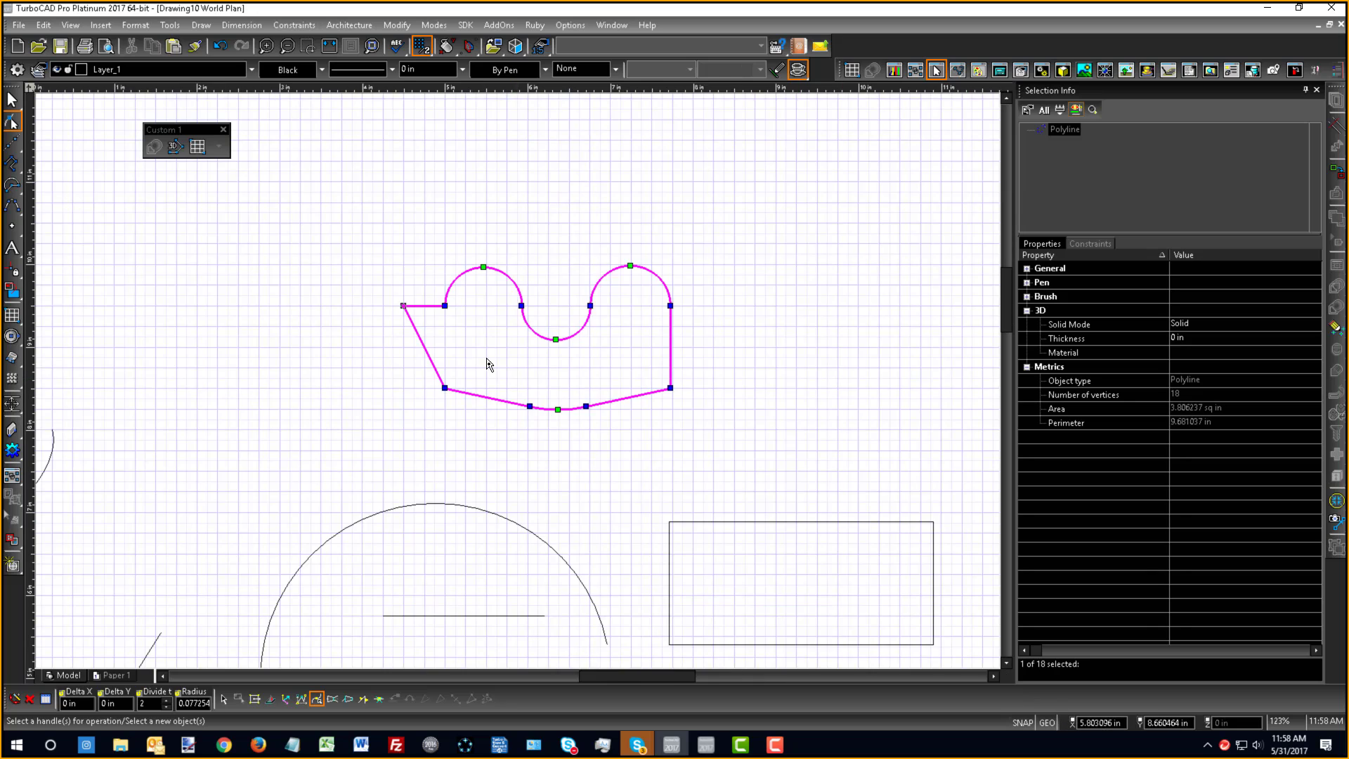
pyautogui.scroll(5, 518, 388)
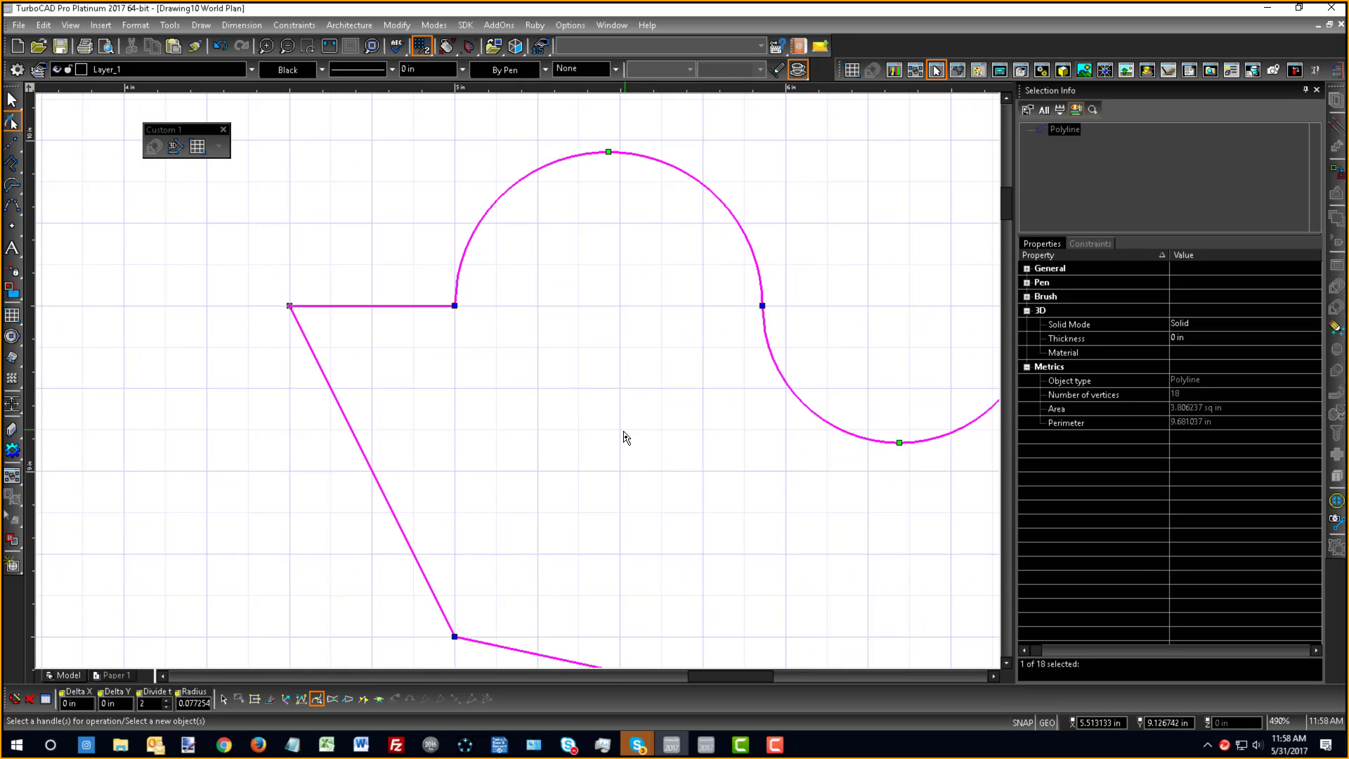
pyautogui.press('Delete')
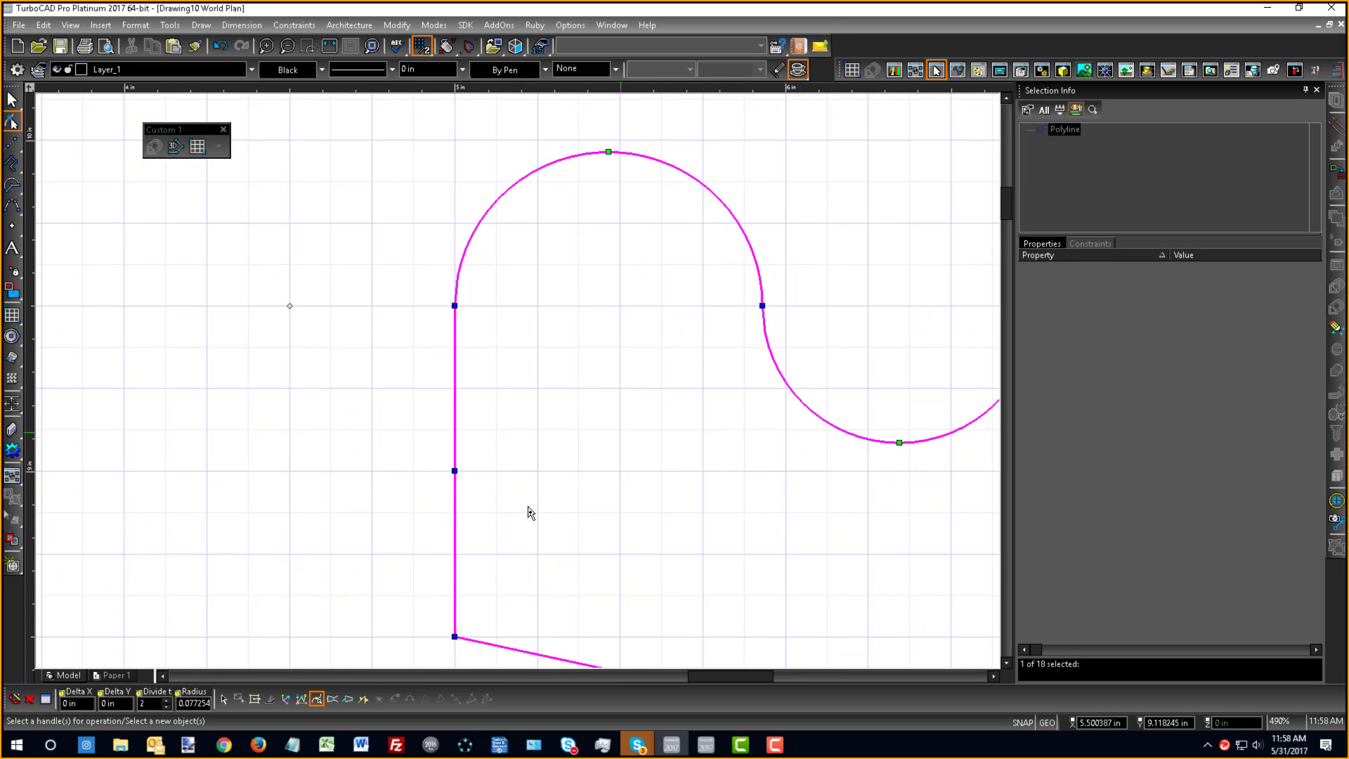
# - Move the left segment's middle node to X 4, Y 9.25 in
pyautogui.click(454, 471)
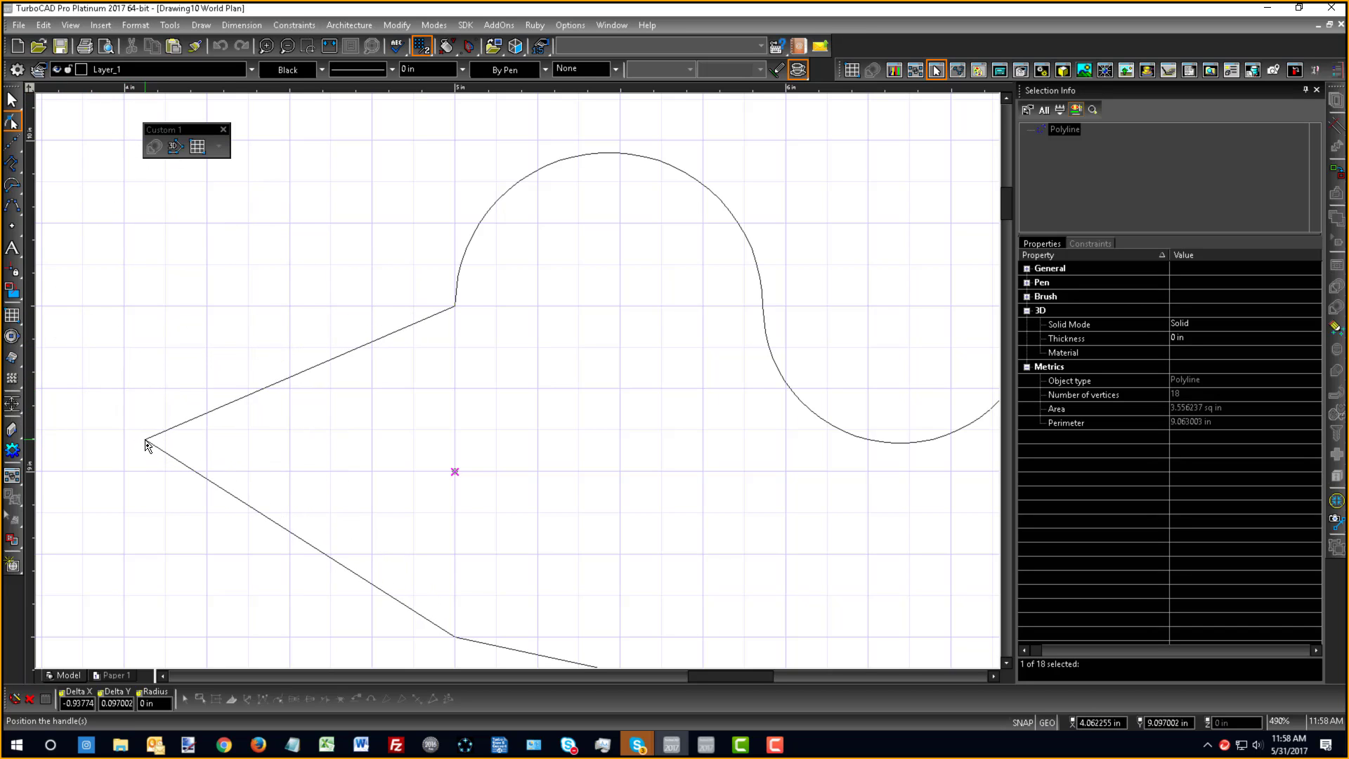
pyautogui.press('Tab')
pyautogui.write('4')
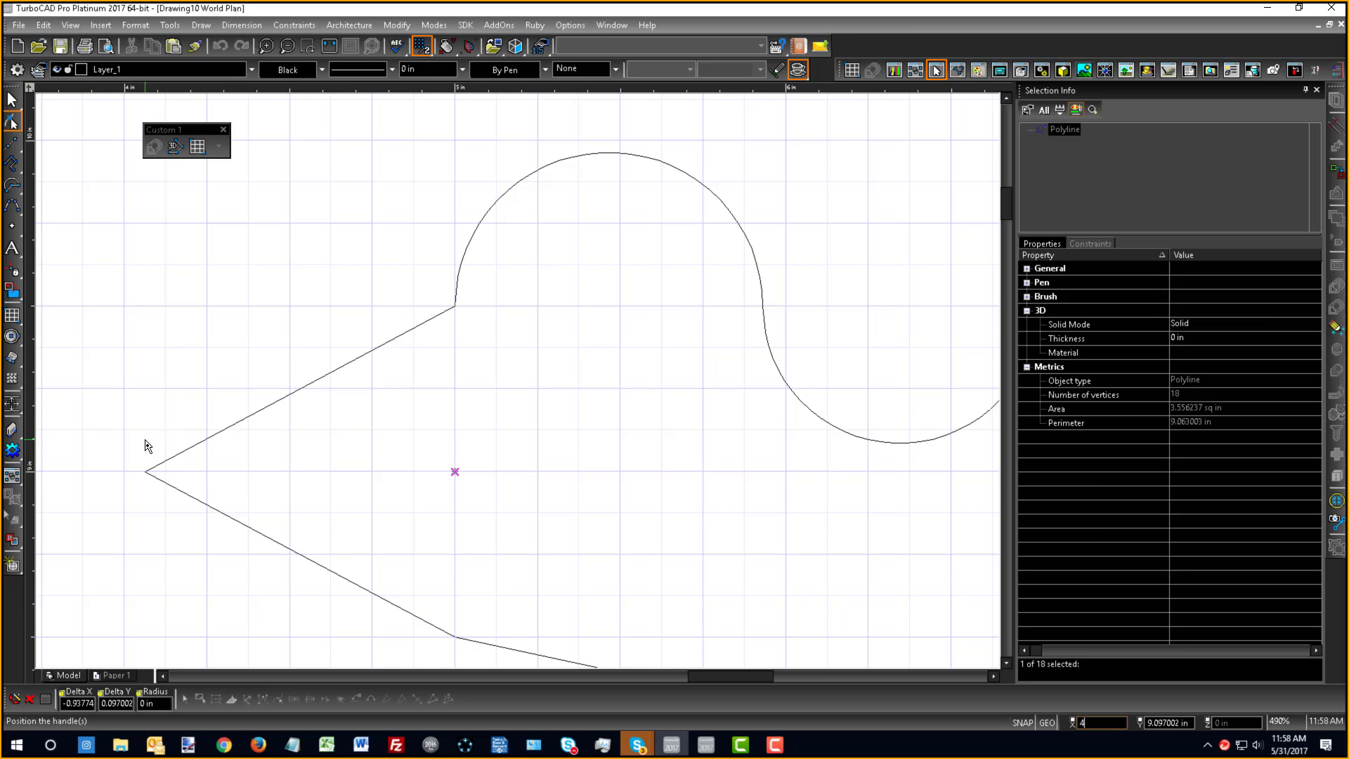
pyautogui.press('Tab')
pyautogui.write('9.')
pyautogui.press('Return')
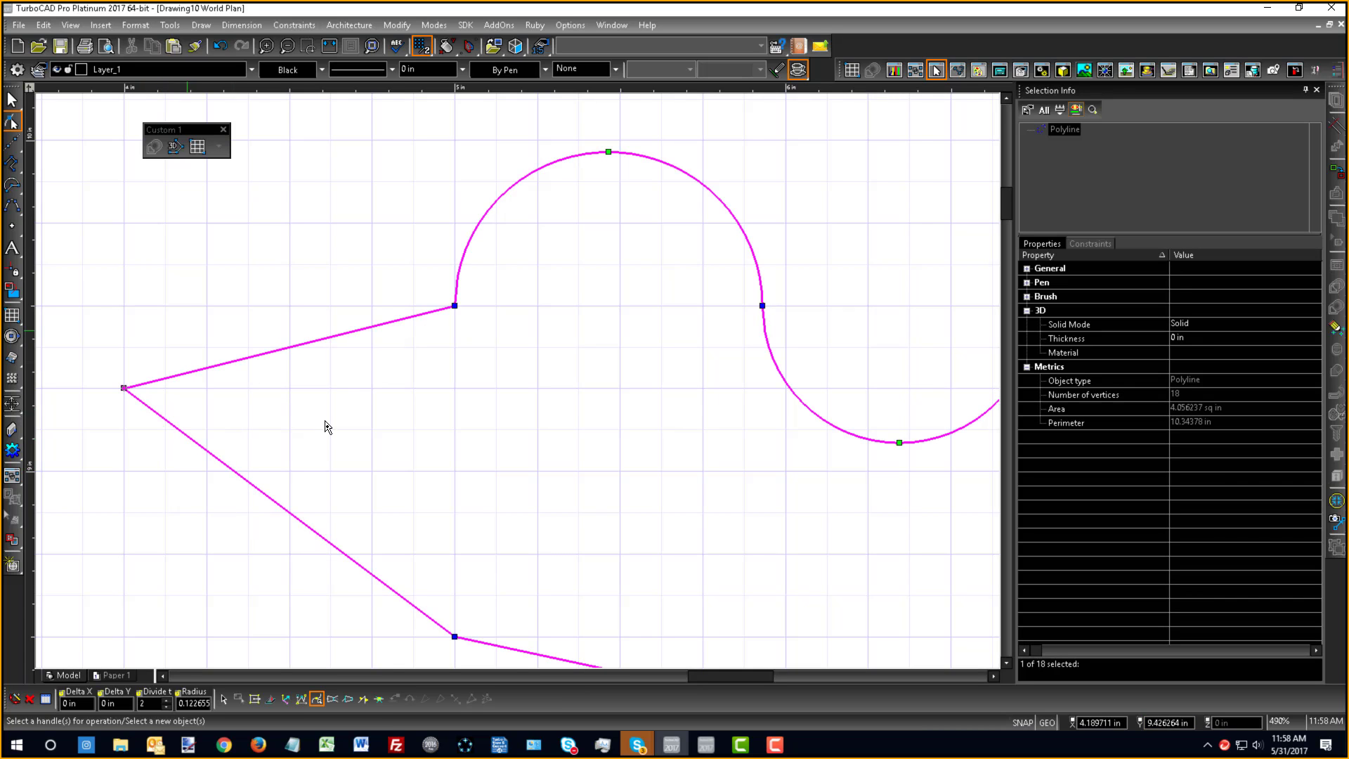
# - Finish node editing, leave the Edit Tool, and deselect the polyline
pyautogui.scroll(-2, 325, 426)
pyautogui.scroll(2, 307, 346)
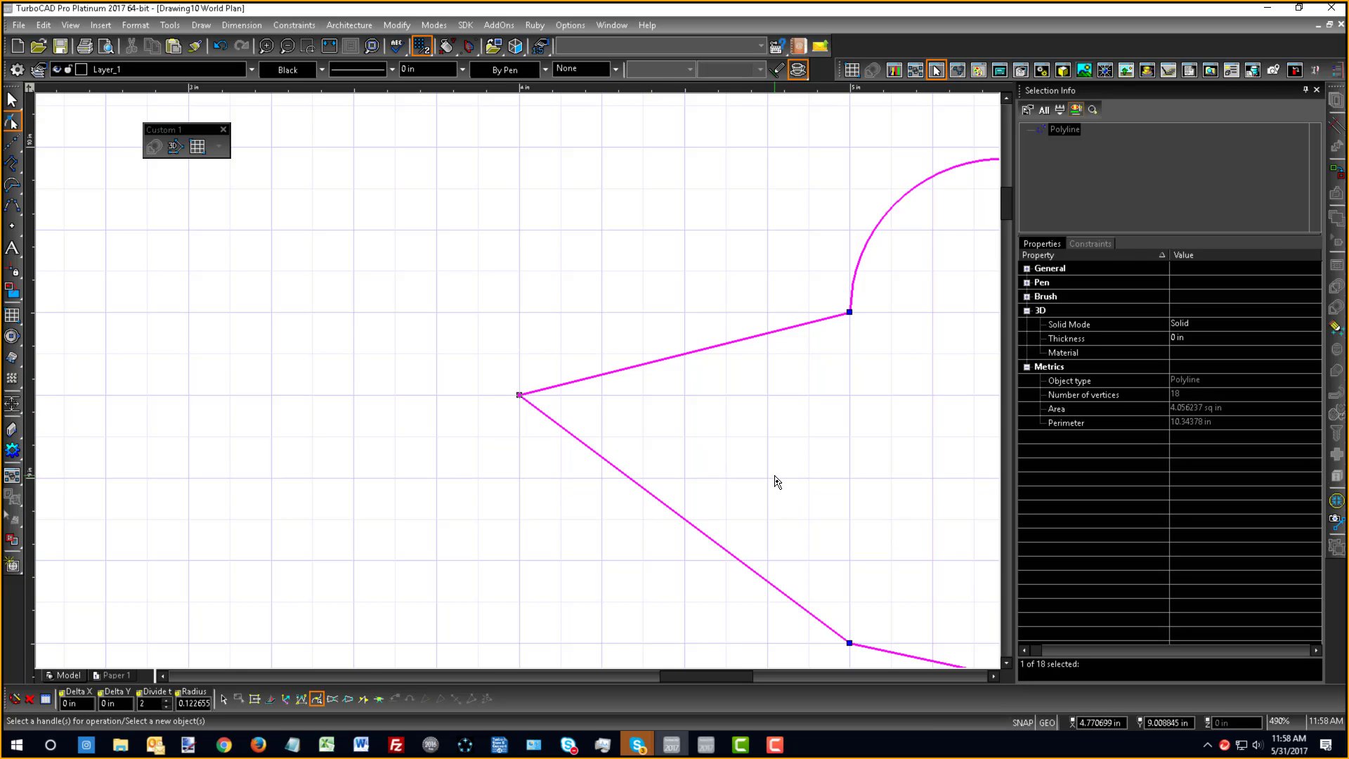
pyautogui.scroll(-2, 566, 400)
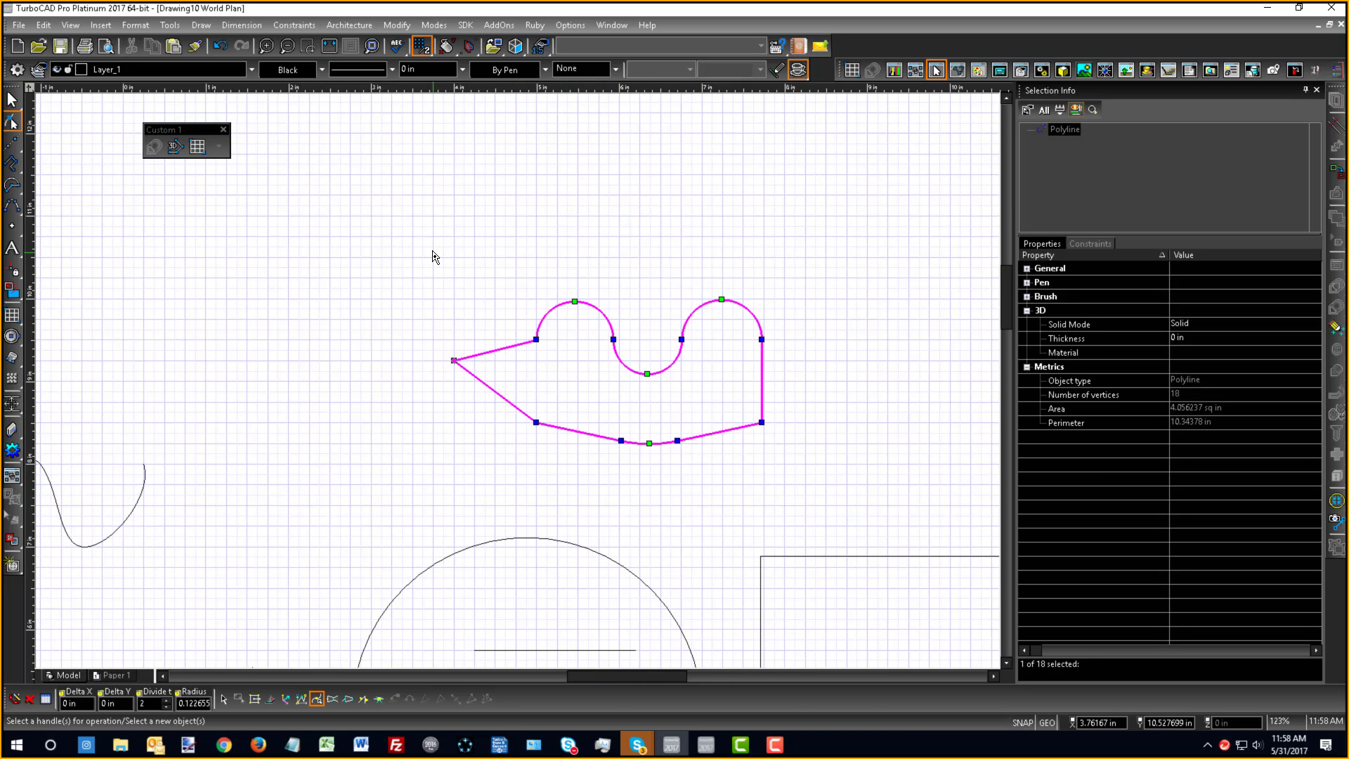
pyautogui.press('Escape')
pyautogui.click(597, 309)
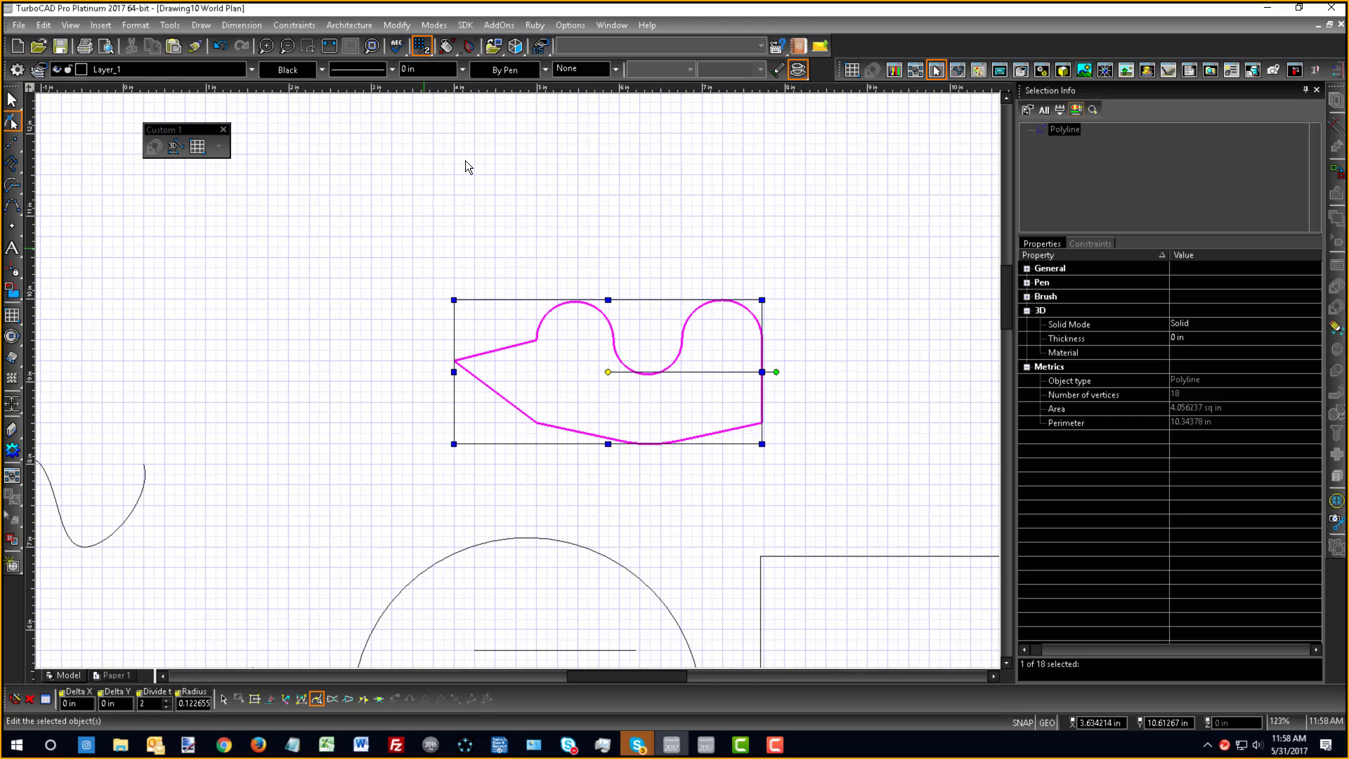
pyautogui.press('Escape')
pyautogui.press('Escape')
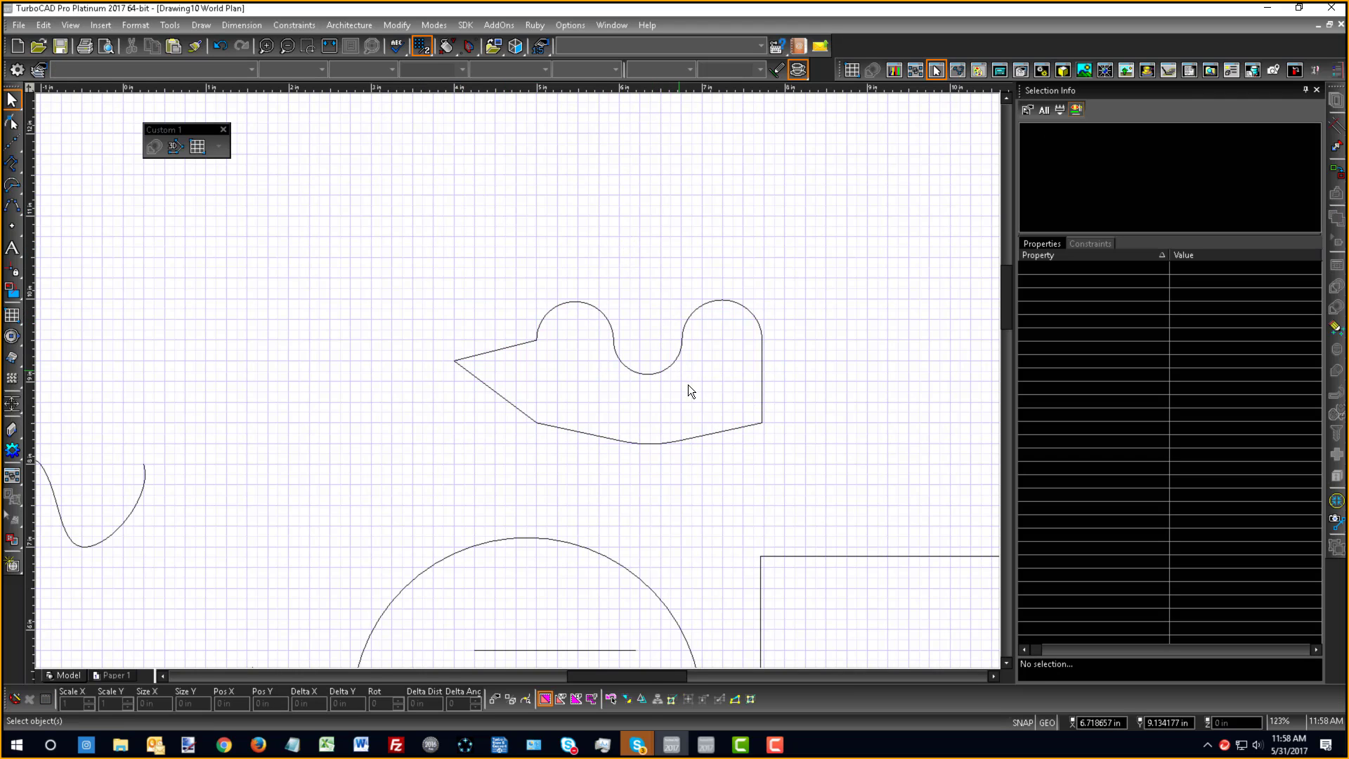
# - Inspect the selection info of the closed polyline and deselect it
pyautogui.scroll(3, 698, 356)
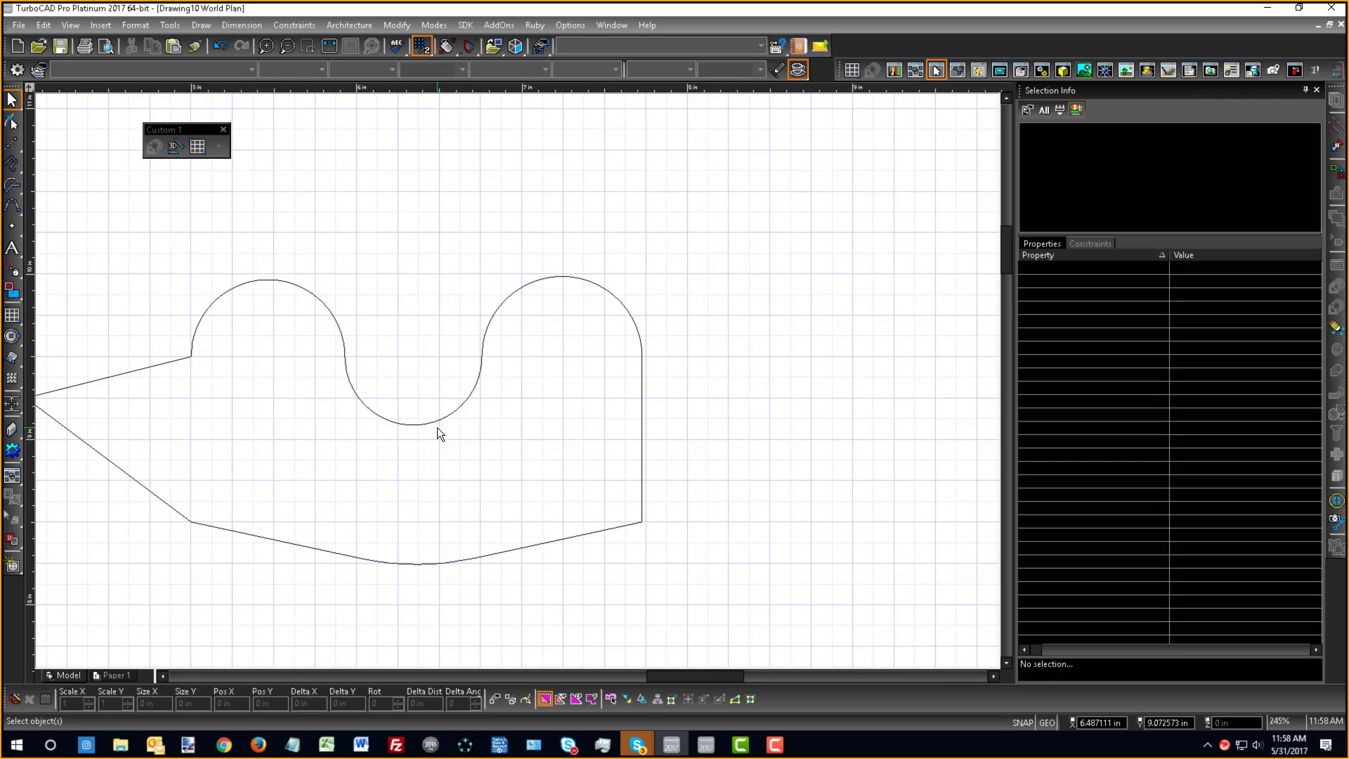
pyautogui.scroll(-3, 437, 427)
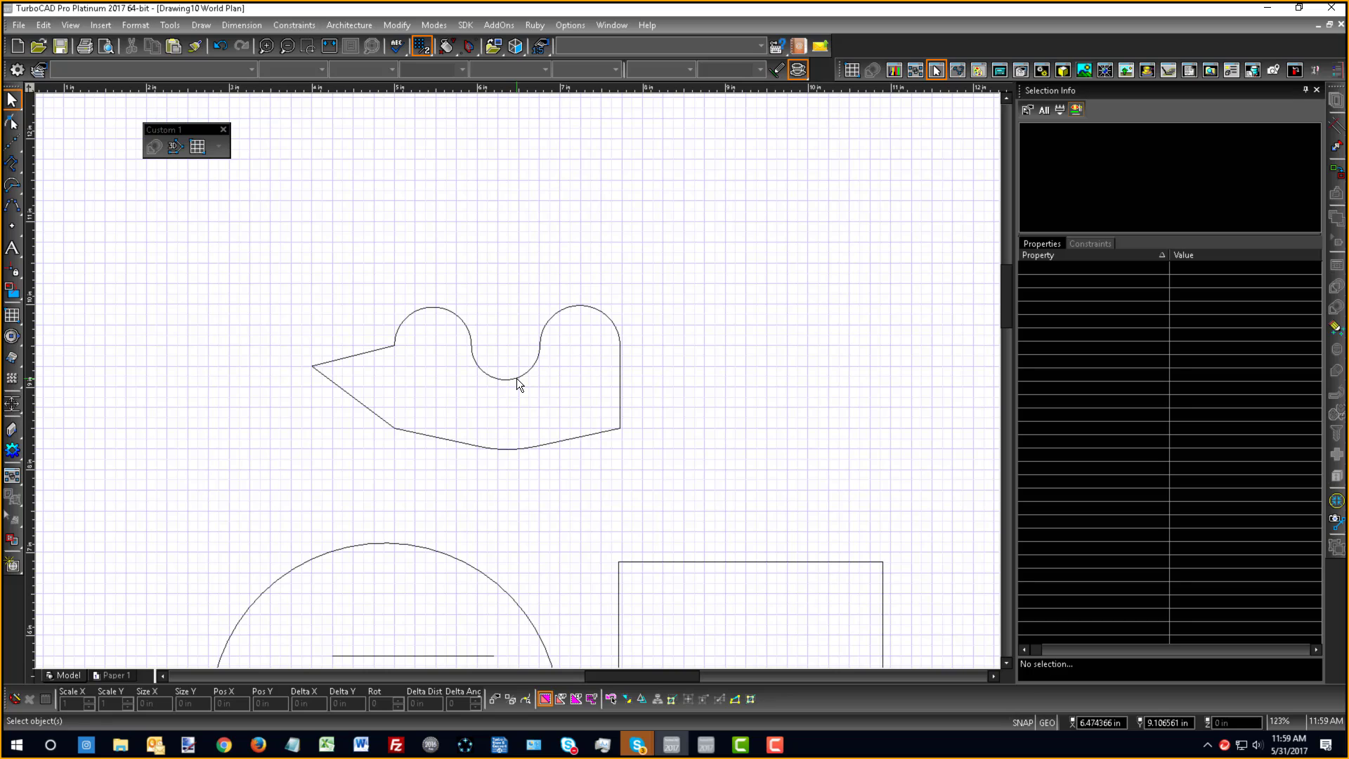
pyautogui.click(517, 383)
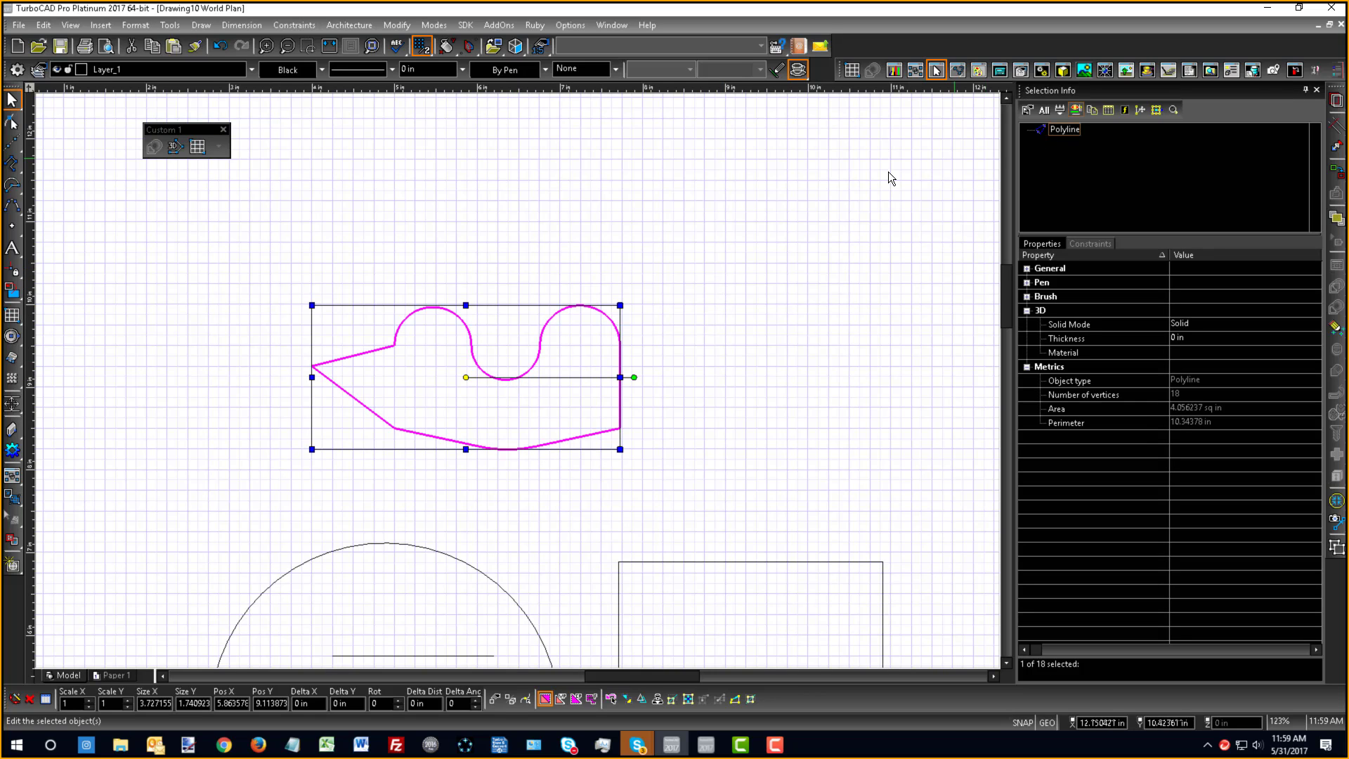
pyautogui.click(710, 391)
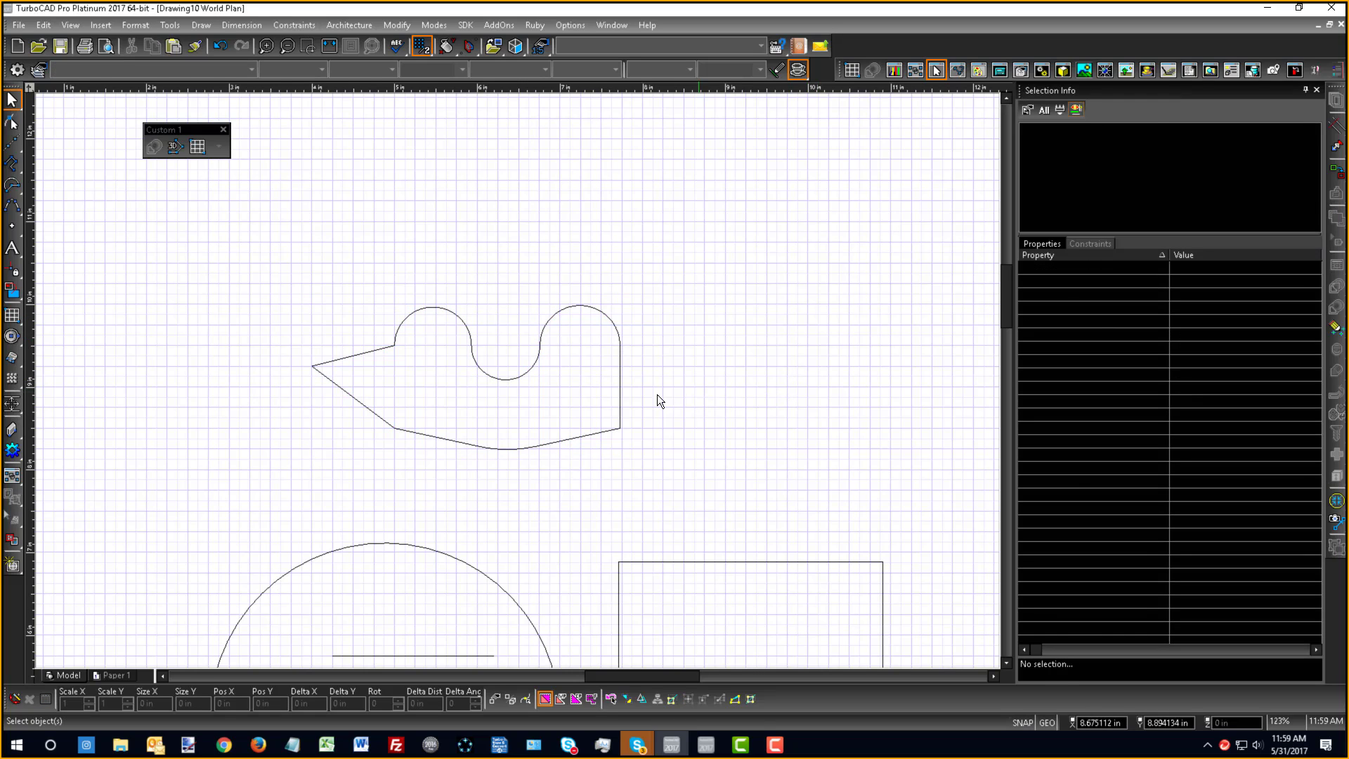
# - Fill the interior of the closed polyline with a solid pick-point hatch, and undo the hatch
pyautogui.click(619, 359)
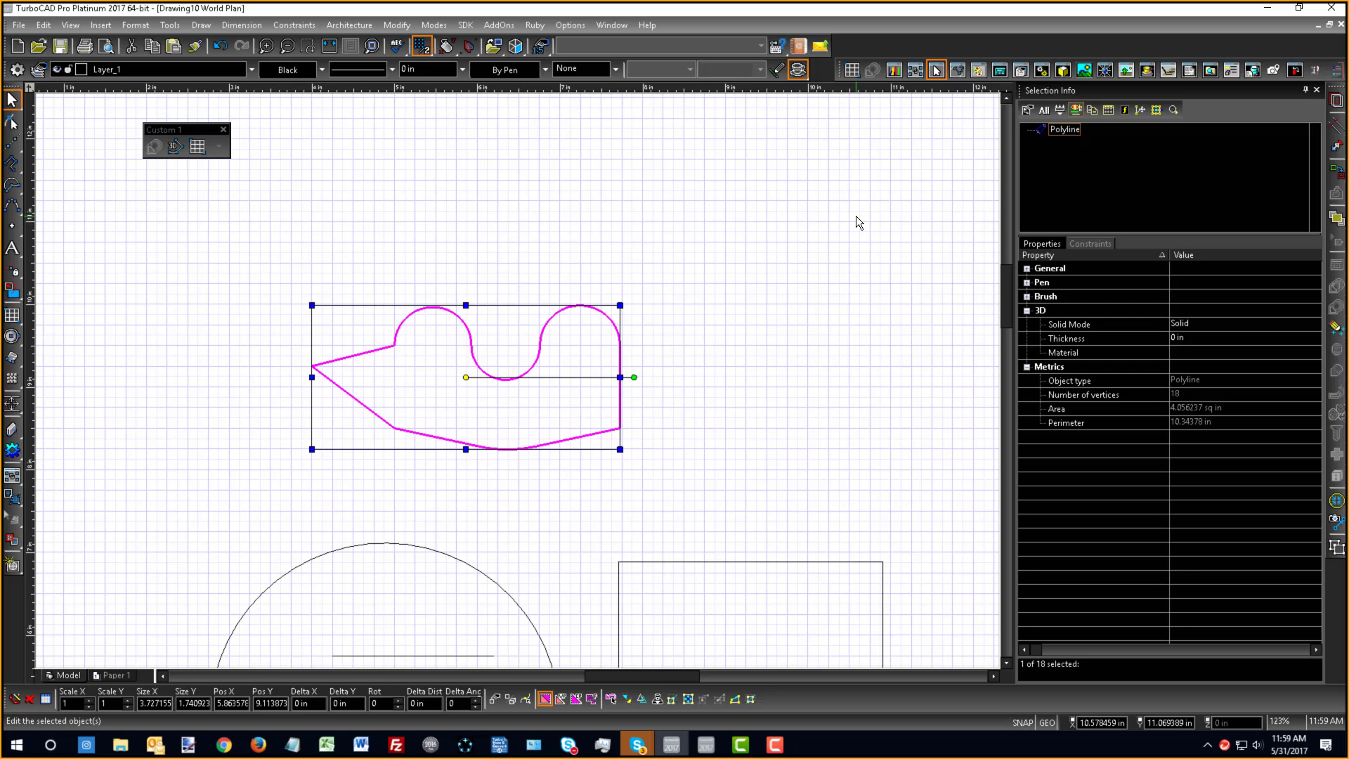
pyautogui.click(12, 292)
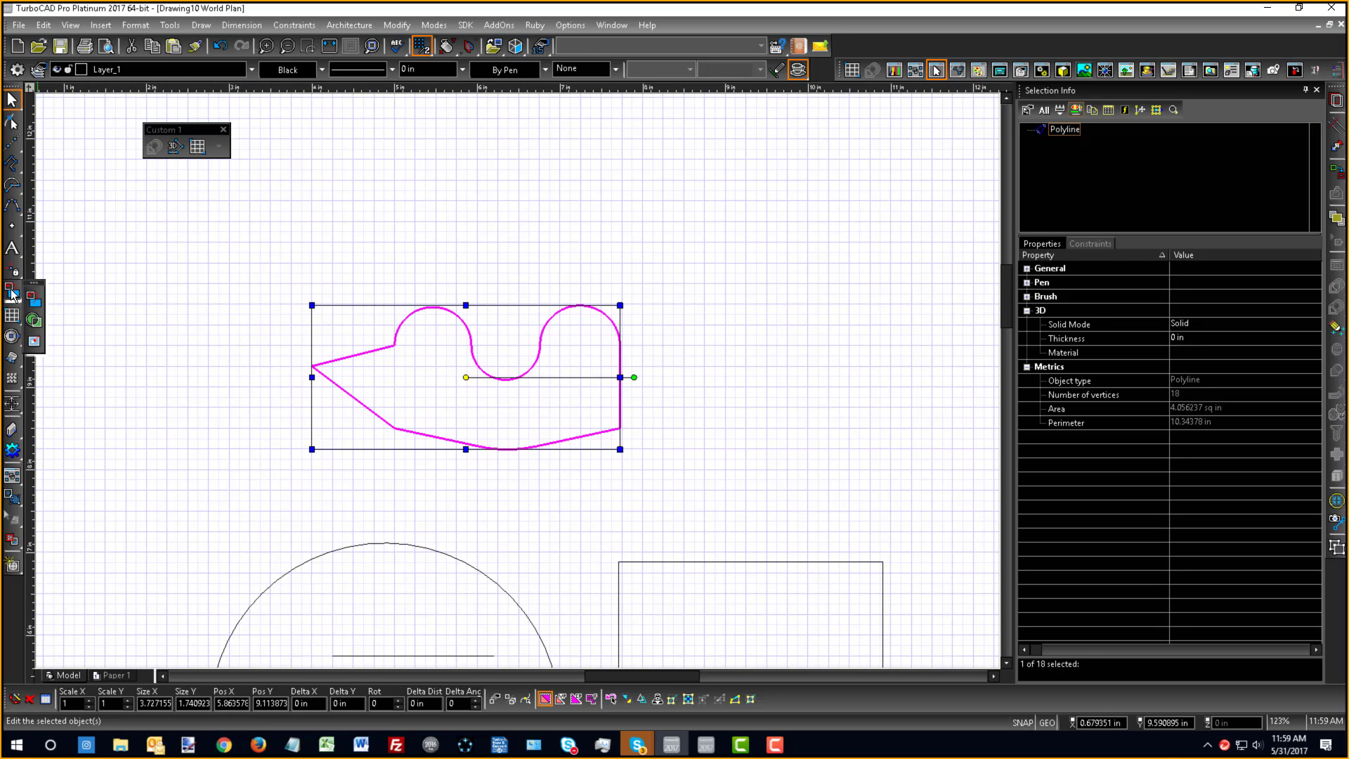
pyautogui.click(31, 343)
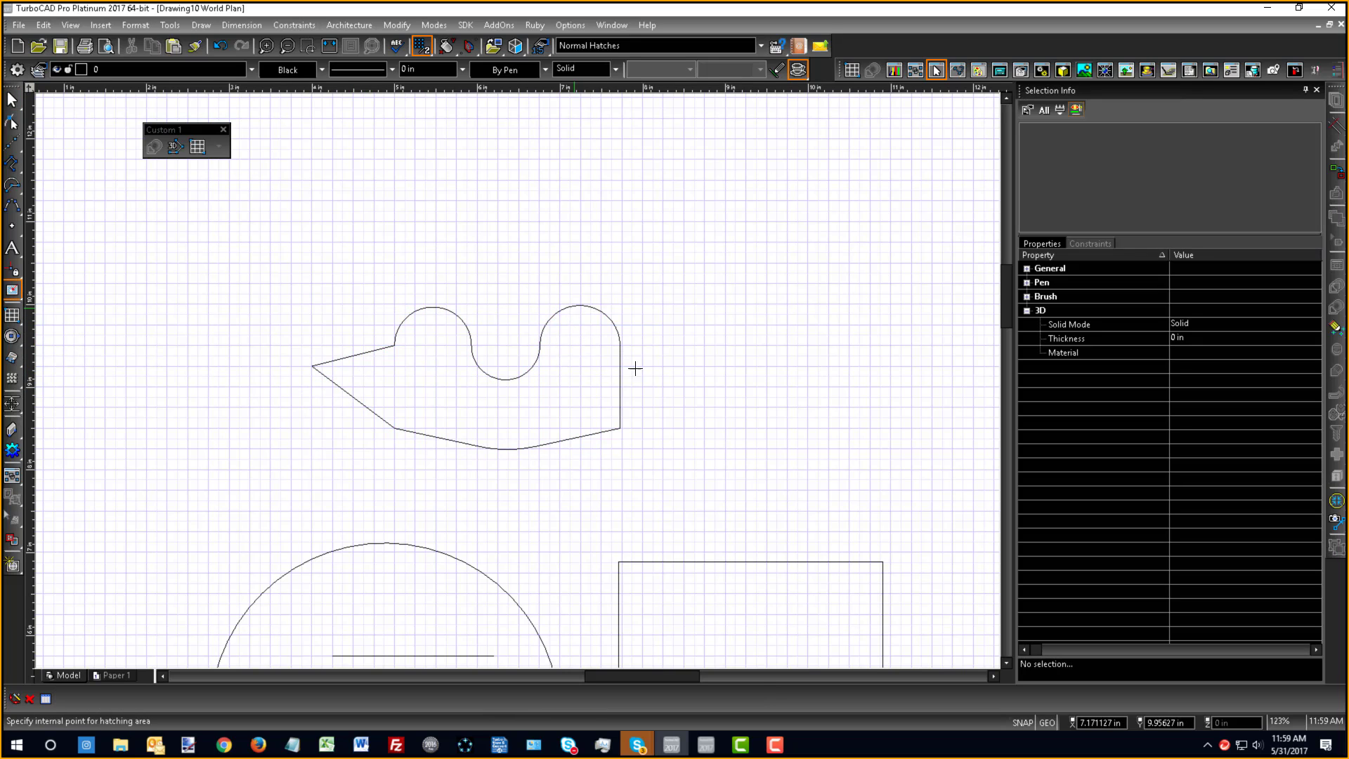
pyautogui.click(582, 385)
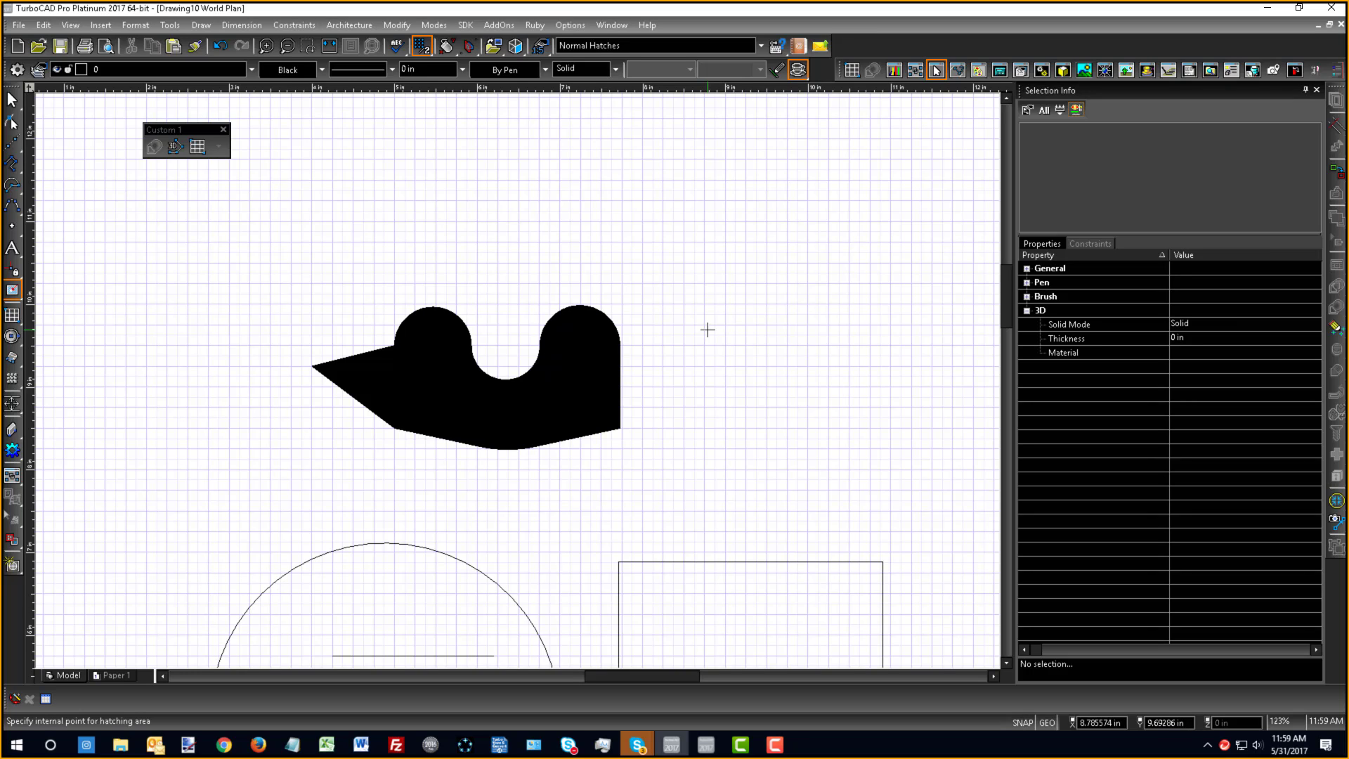
pyautogui.hotkey('ctrl', 'z')
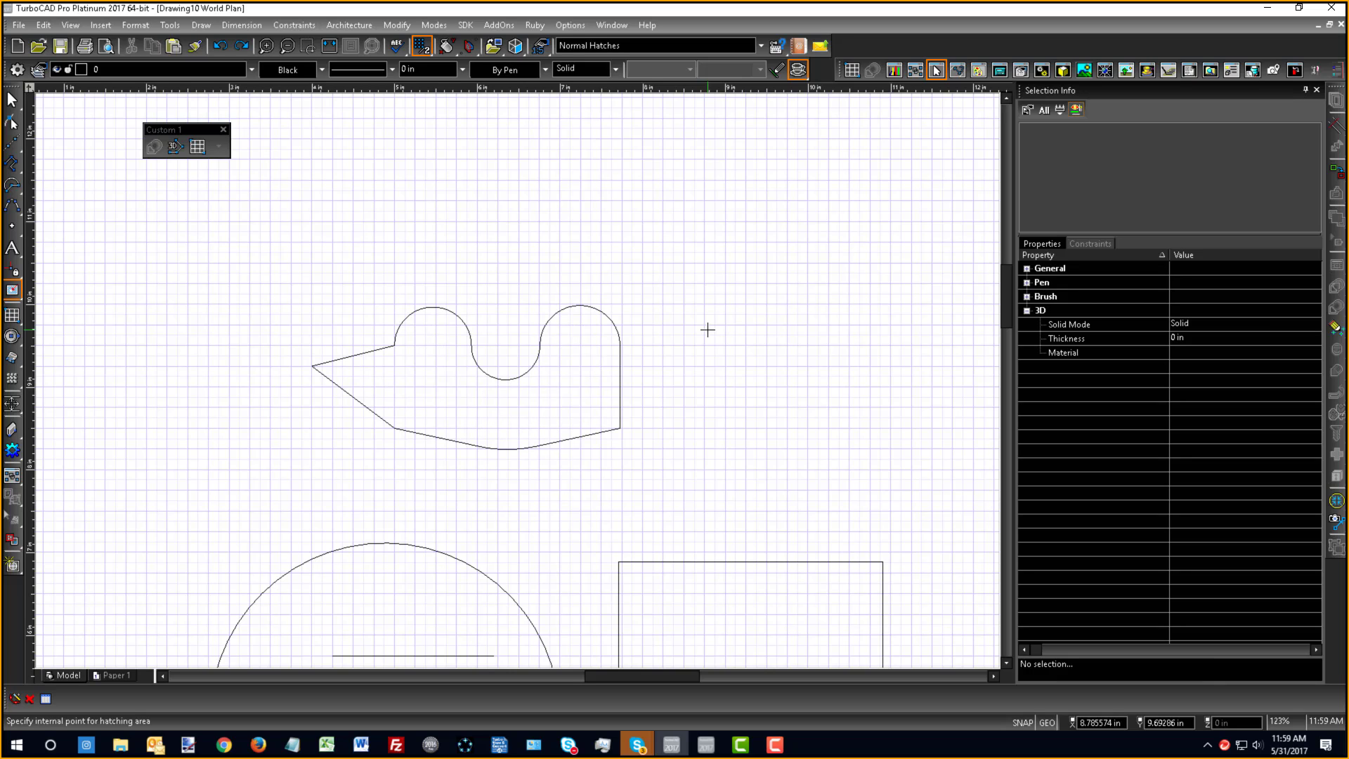
# - Explode the closed polyline into its constituent parts and clear the selection
pyautogui.rightClick(462, 267)
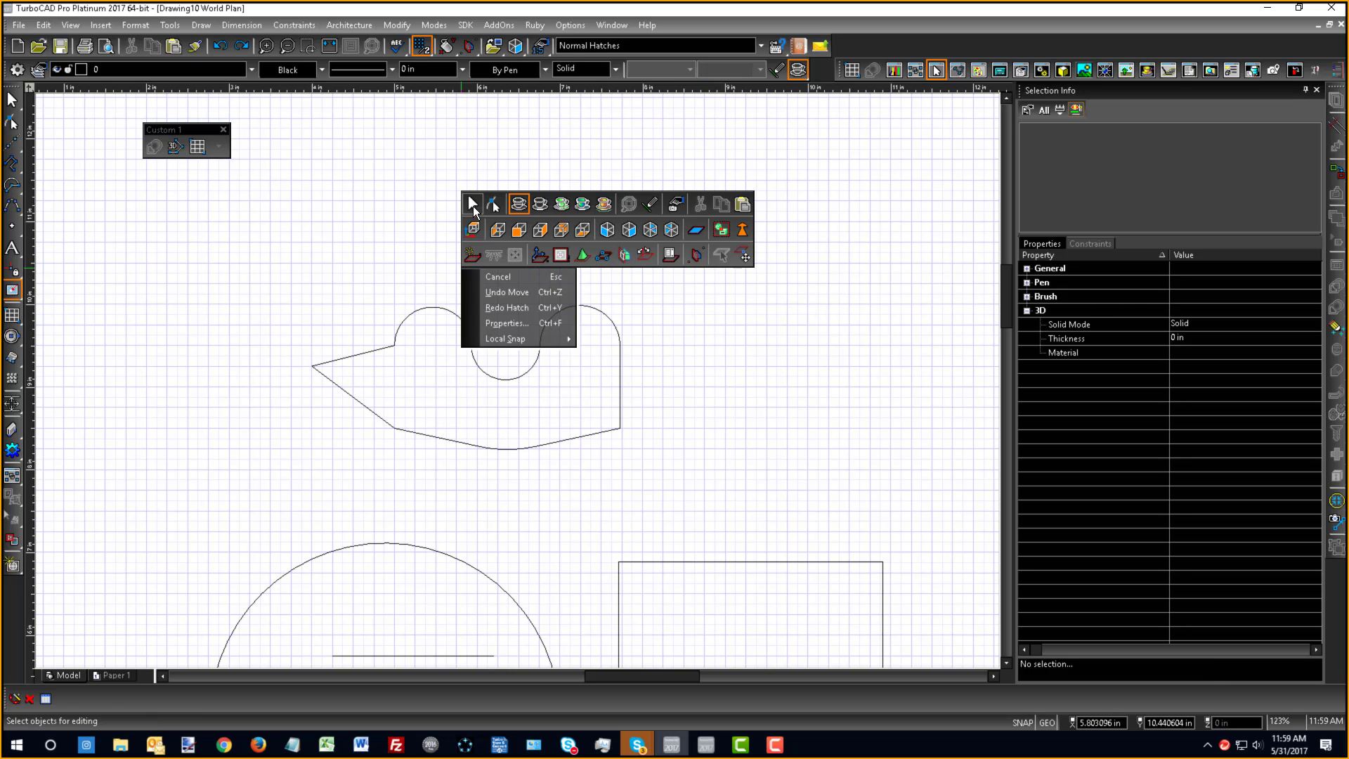
pyautogui.click(472, 204)
pyautogui.click(513, 378)
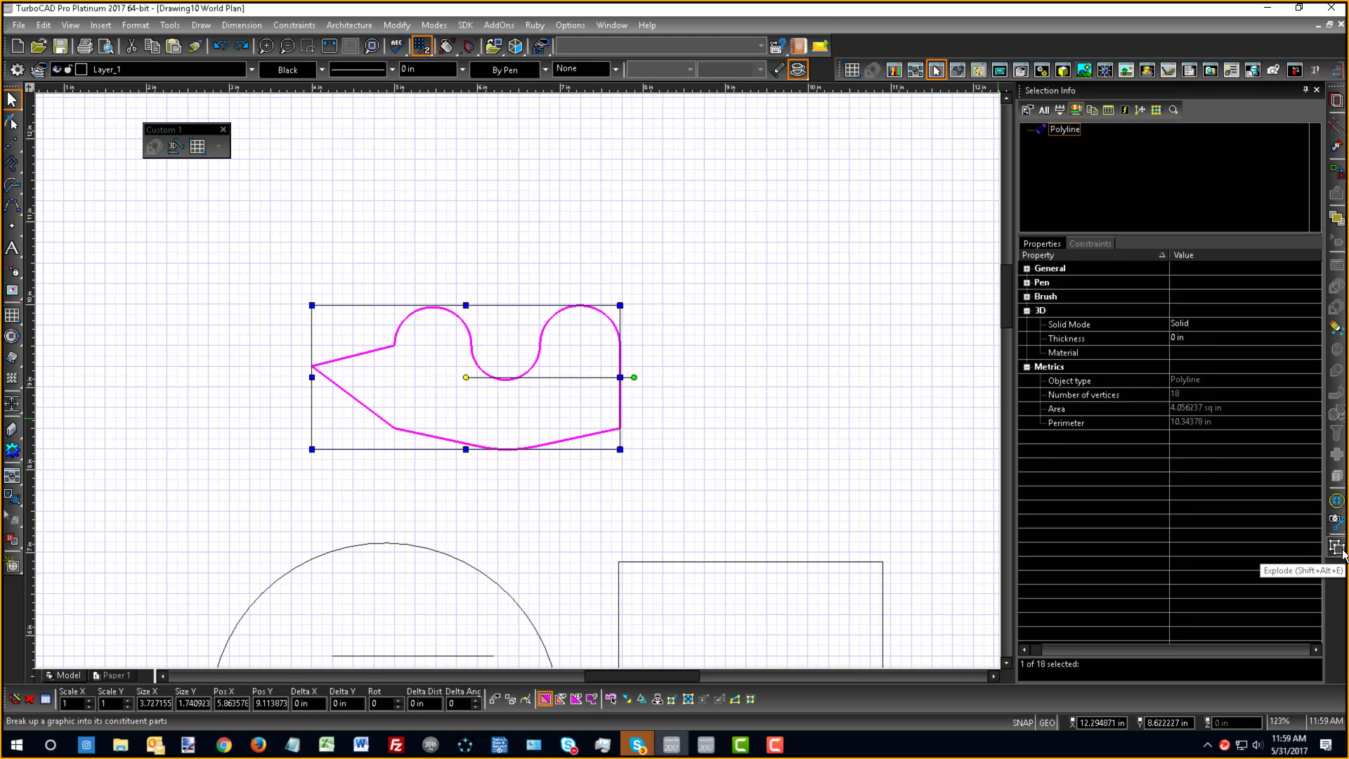
pyautogui.click(1337, 548)
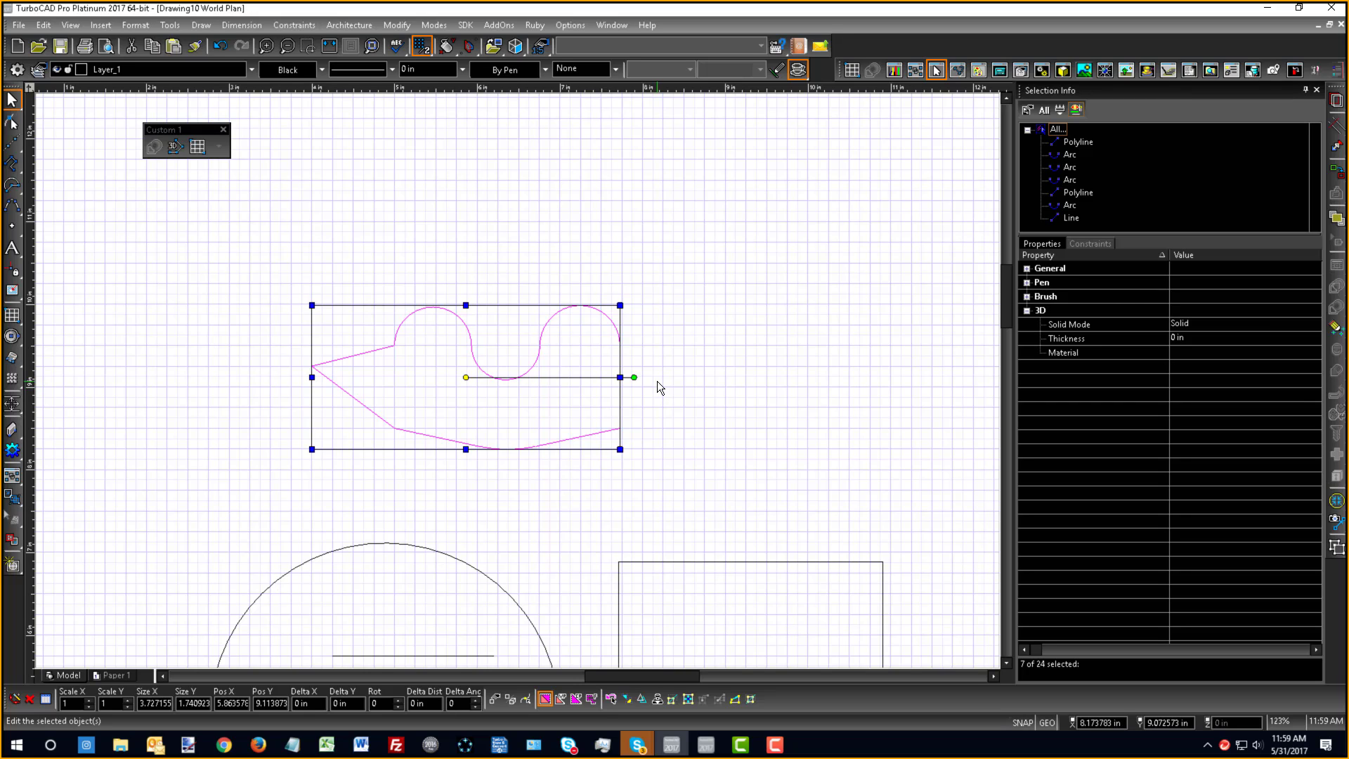
pyautogui.press('Escape')
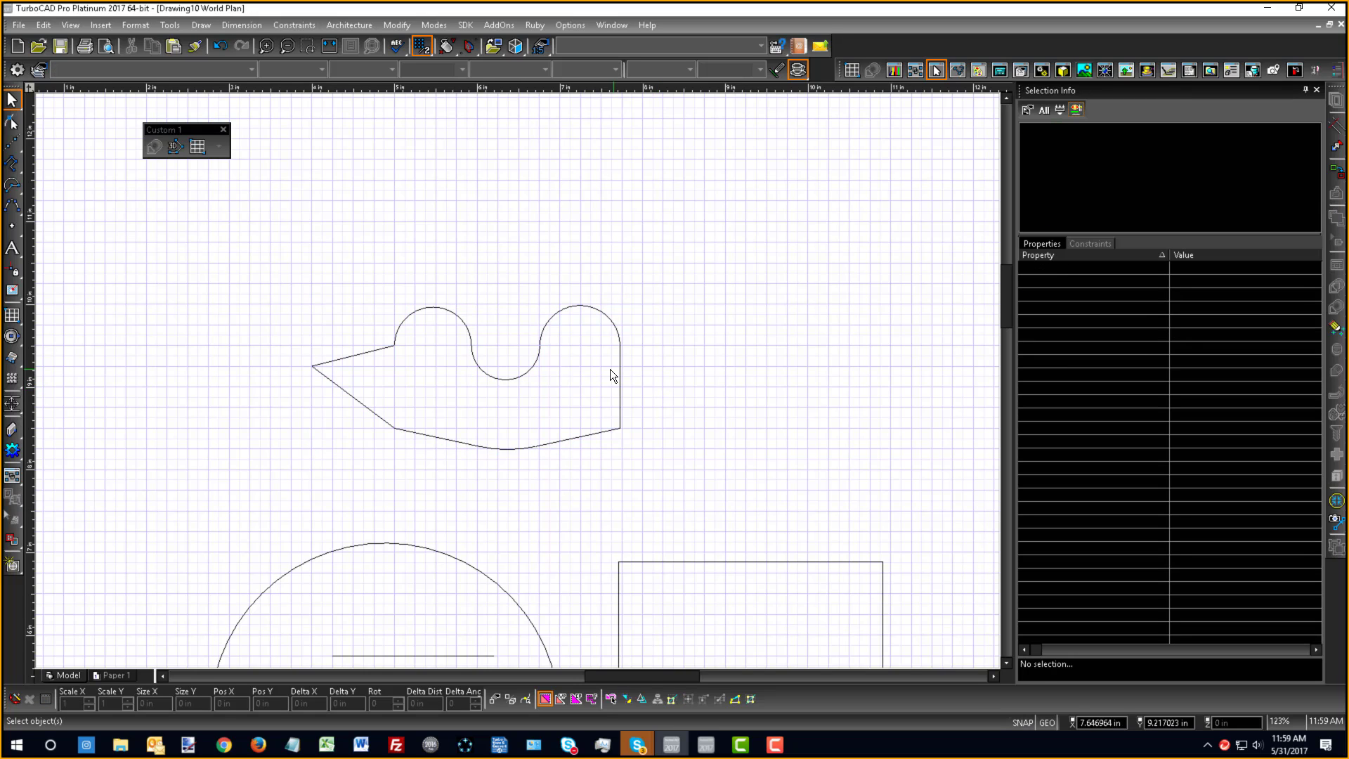
# - Examine the exploded piece that forms the shape's left point by selecting it, and deselect it
pyautogui.scroll(2, 525, 391)
pyautogui.scroll(-2, 517, 382)
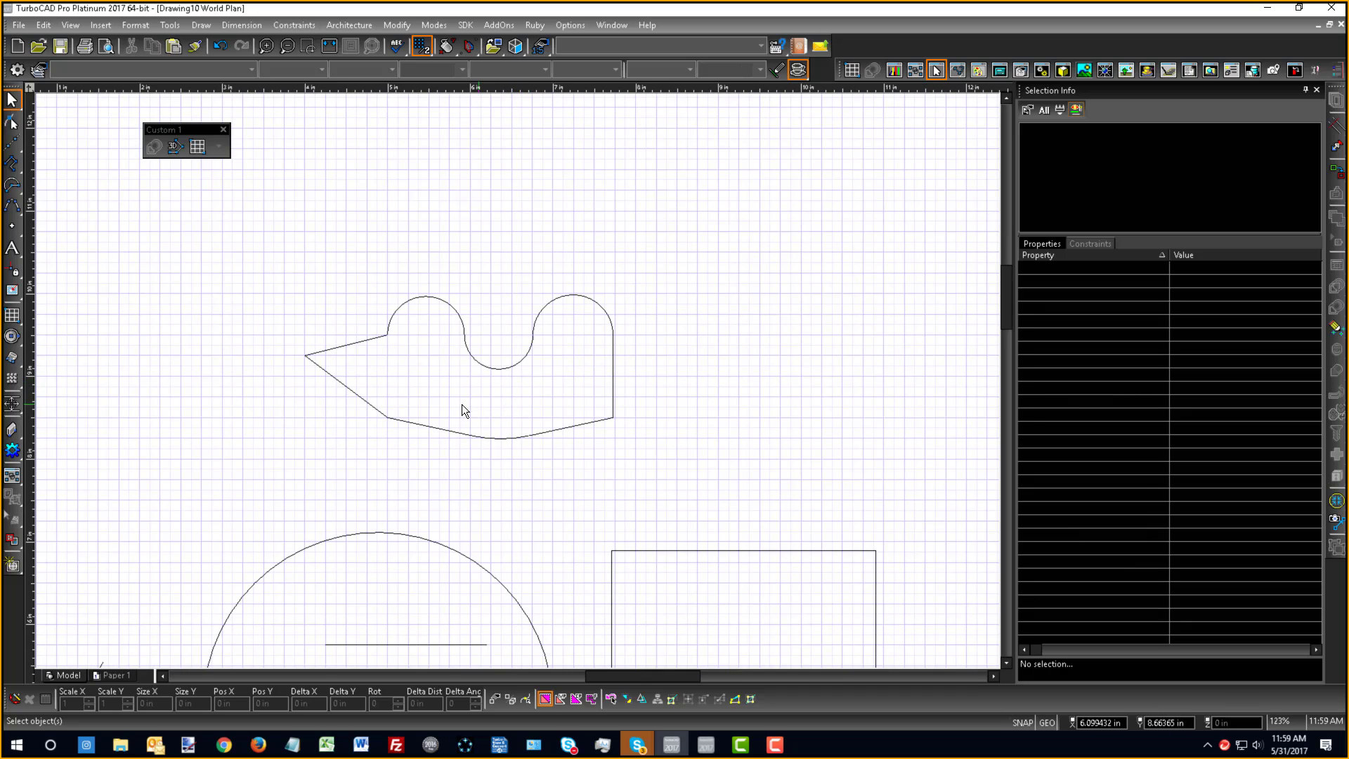
pyautogui.scroll(4, 345, 373)
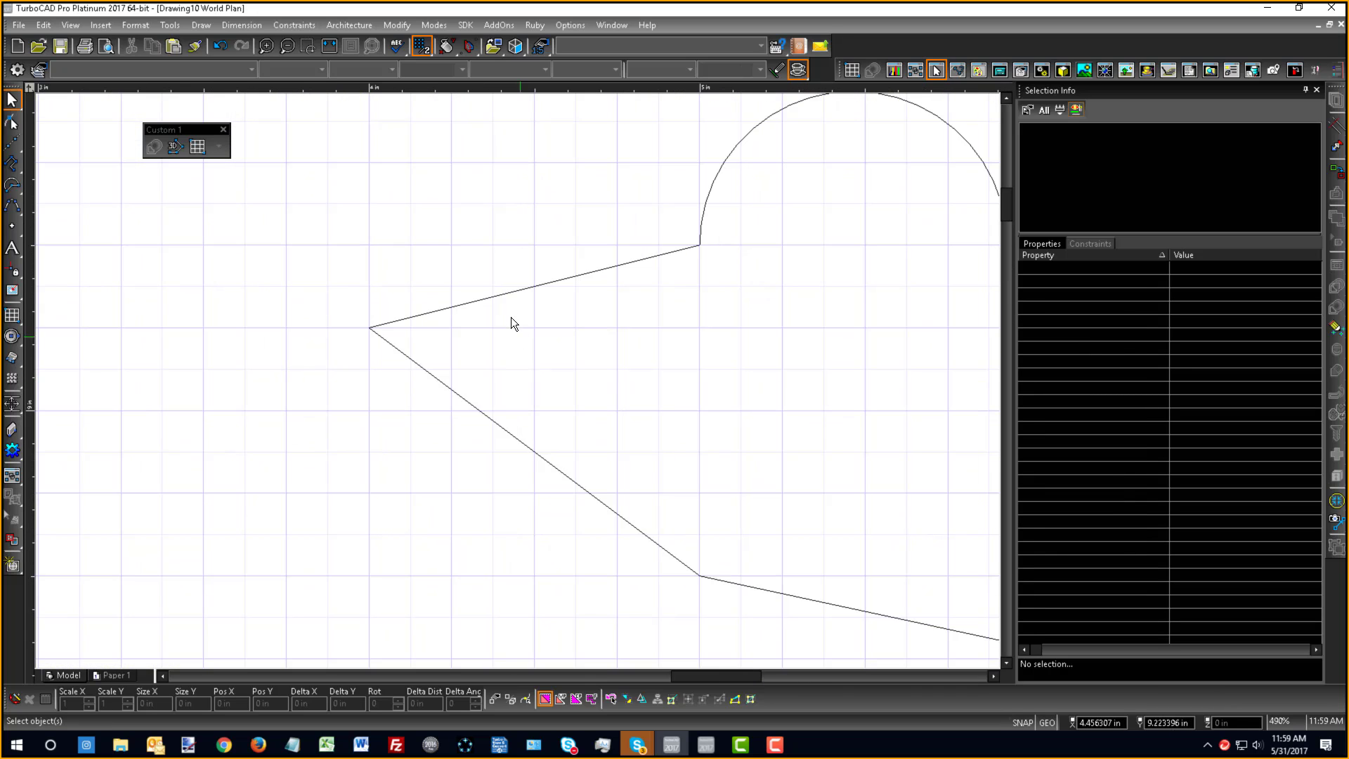
pyautogui.click(501, 422)
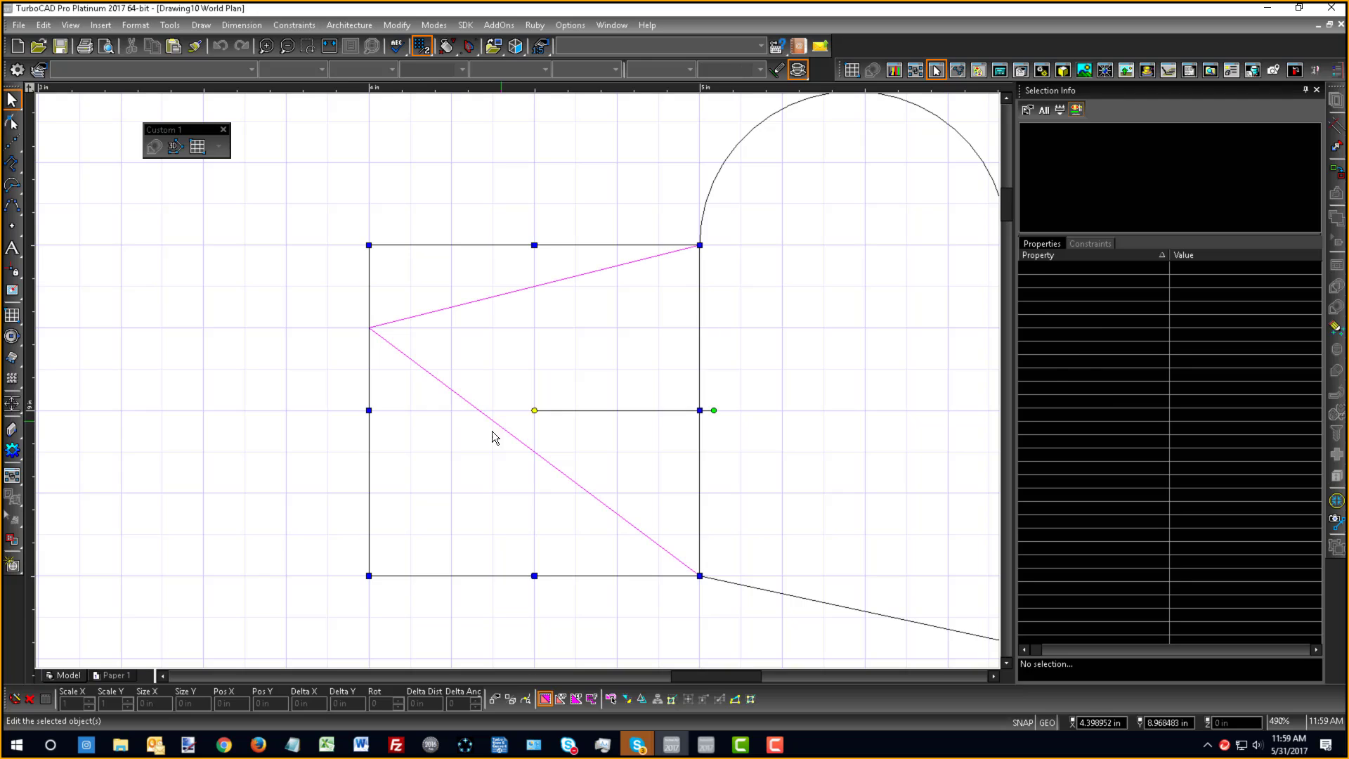
pyautogui.click(778, 394)
pyautogui.scroll(-4, 778, 394)
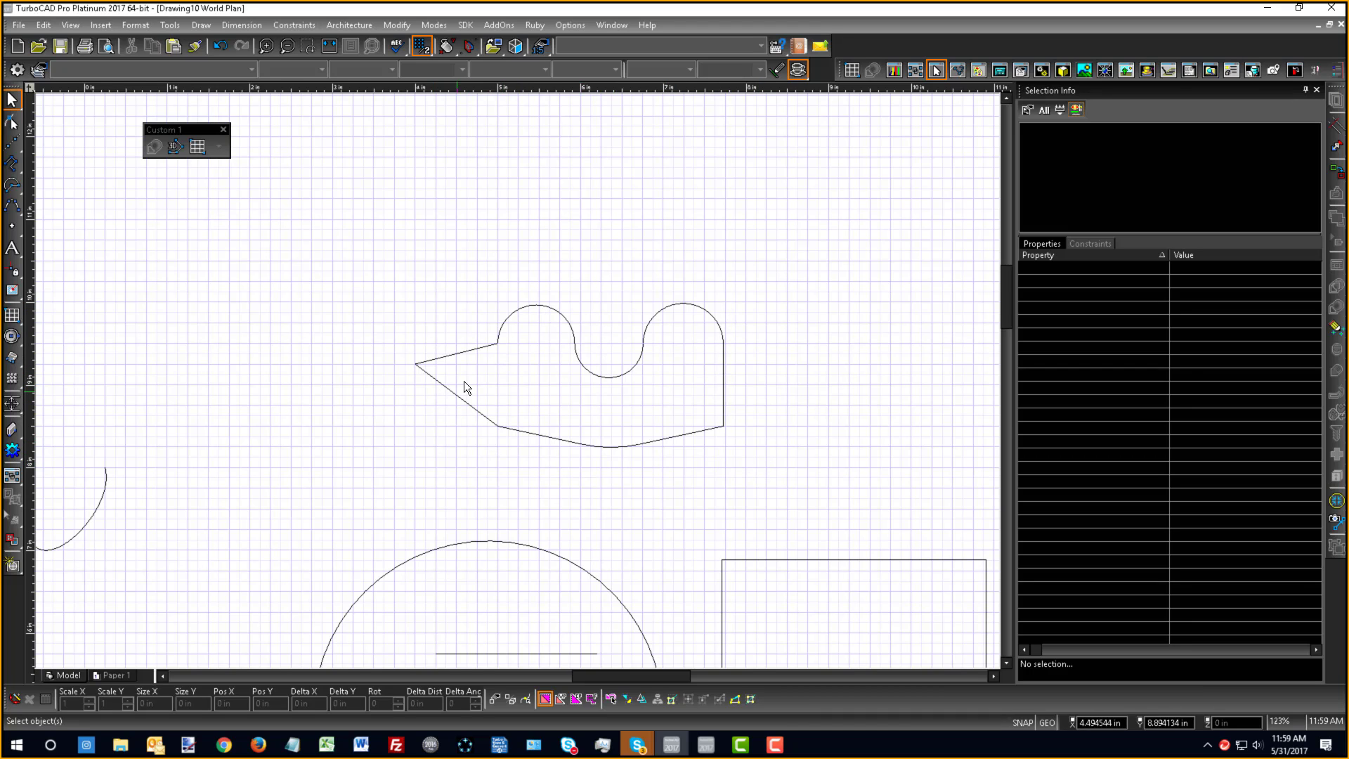
# - Select the exploded upper arcs, right-hand piece, bottom arc and lower-left segment one by one to examine how the shape is divided
pyautogui.scroll(2, 484, 377)
pyautogui.scroll(-2, 535, 388)
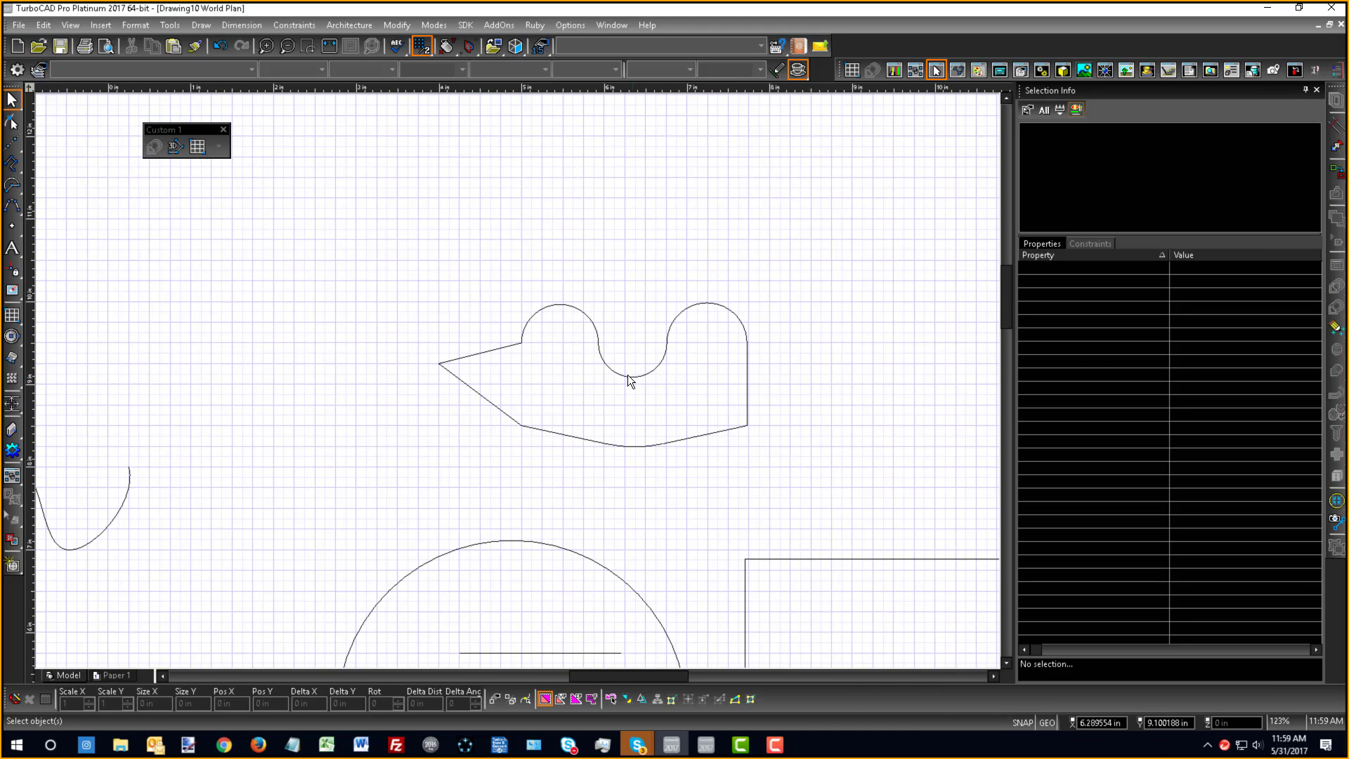
pyautogui.click(631, 377)
pyautogui.click(691, 310)
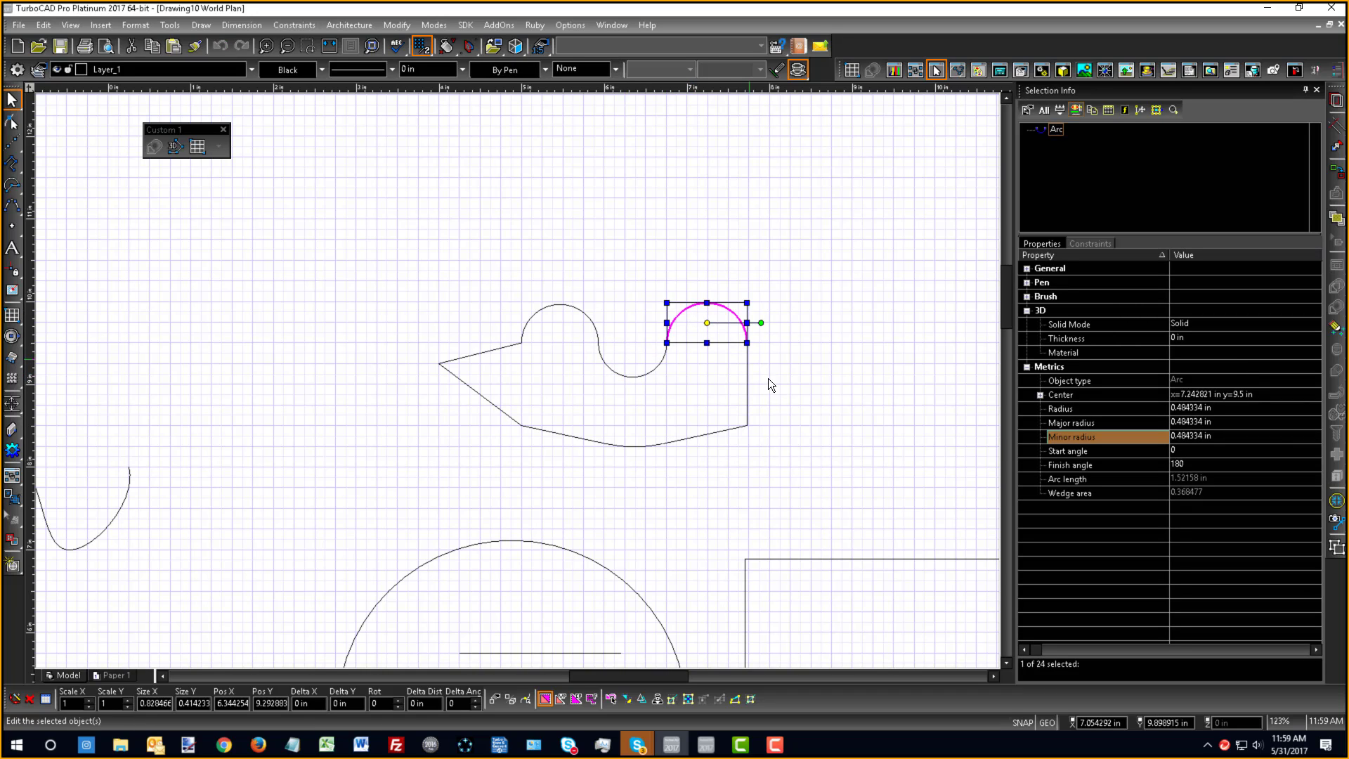
pyautogui.click(748, 377)
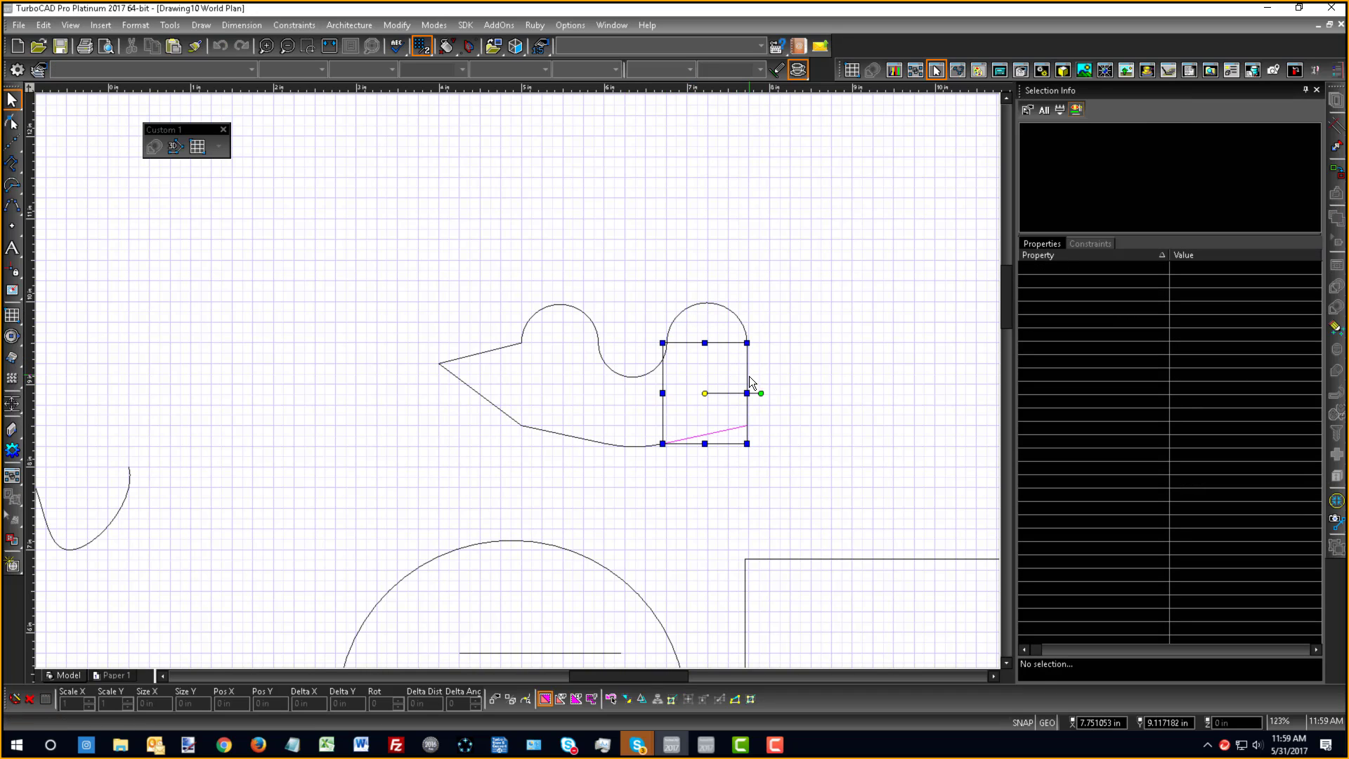
pyautogui.click(776, 437)
pyautogui.click(645, 448)
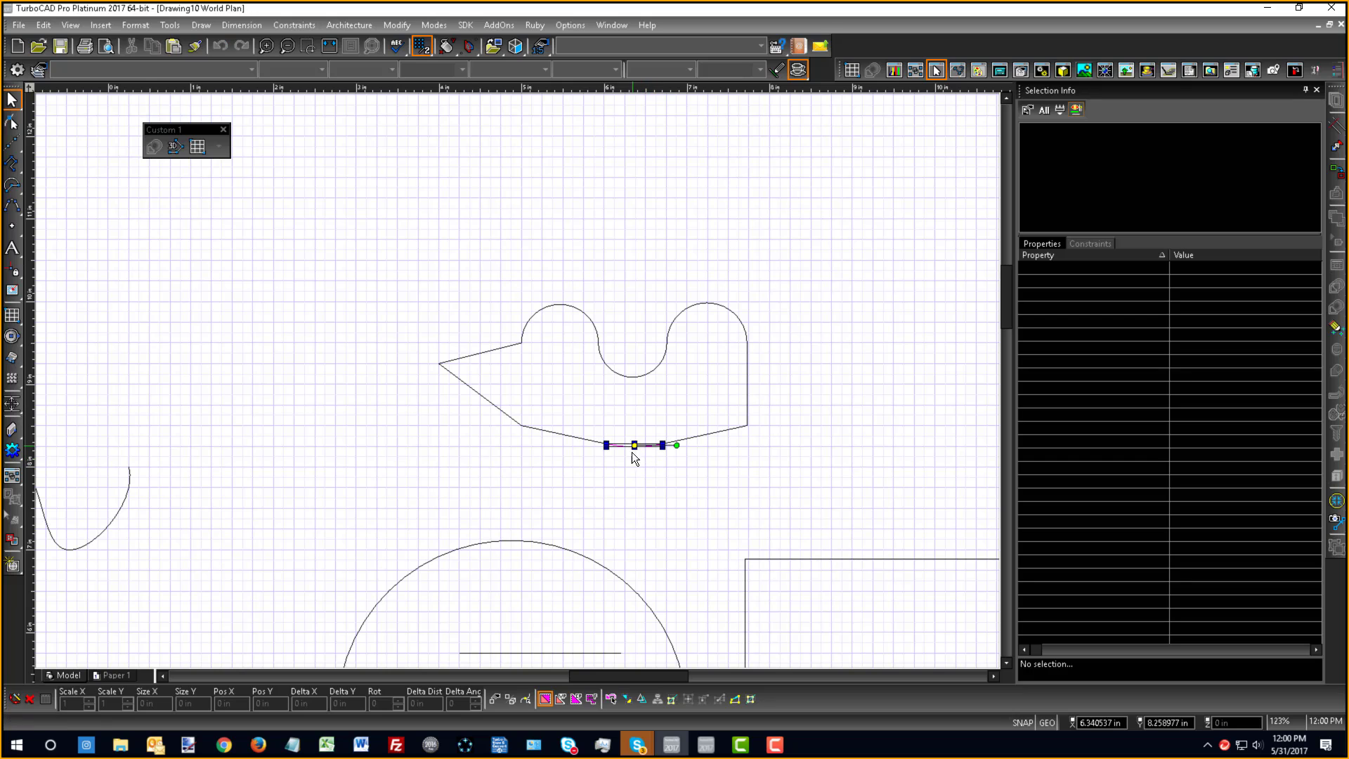
pyautogui.click(555, 432)
pyautogui.click(440, 467)
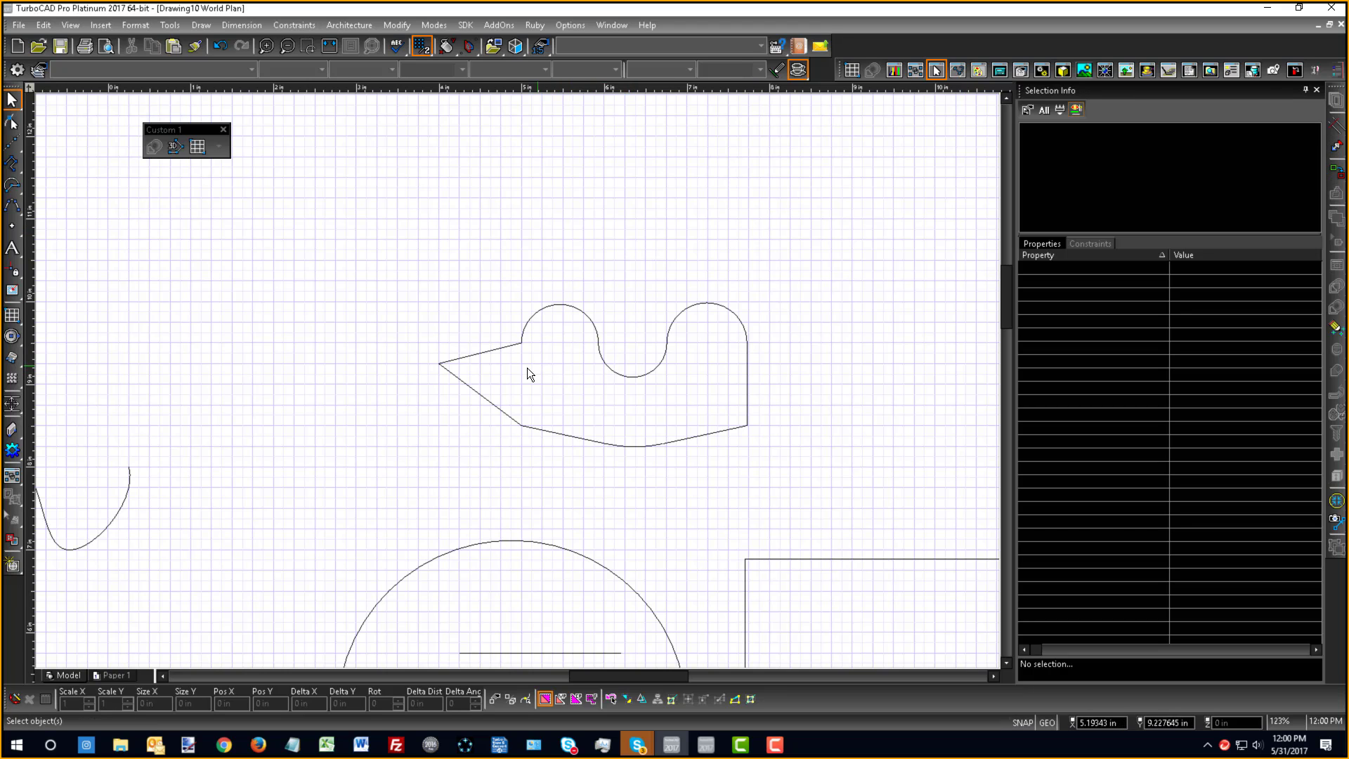
# - With snapping turned off, move the tip node of the left two-segment polyline to about X 4.02, Y 9.24 in
pyautogui.scroll(5, 528, 372)
pyautogui.click(397, 396)
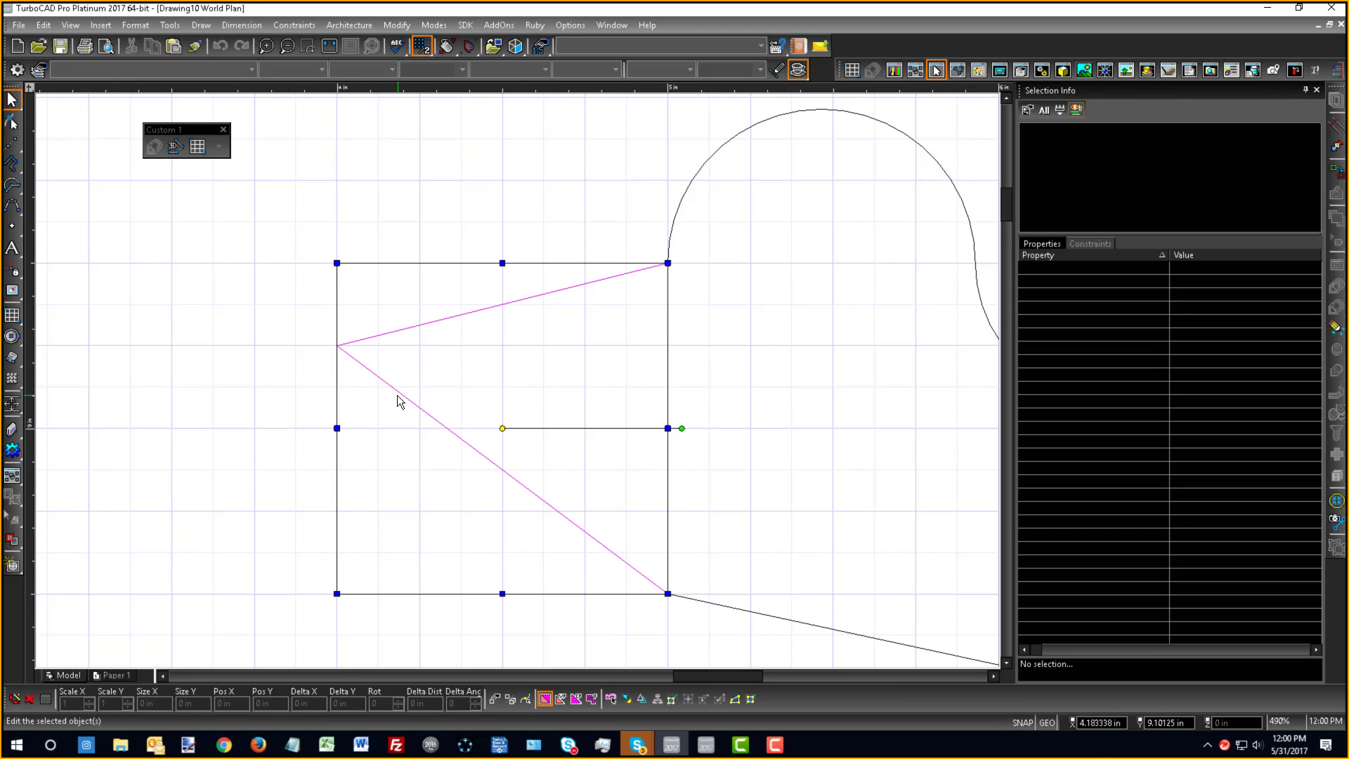
pyautogui.rightClick(440, 399)
pyautogui.click(472, 338)
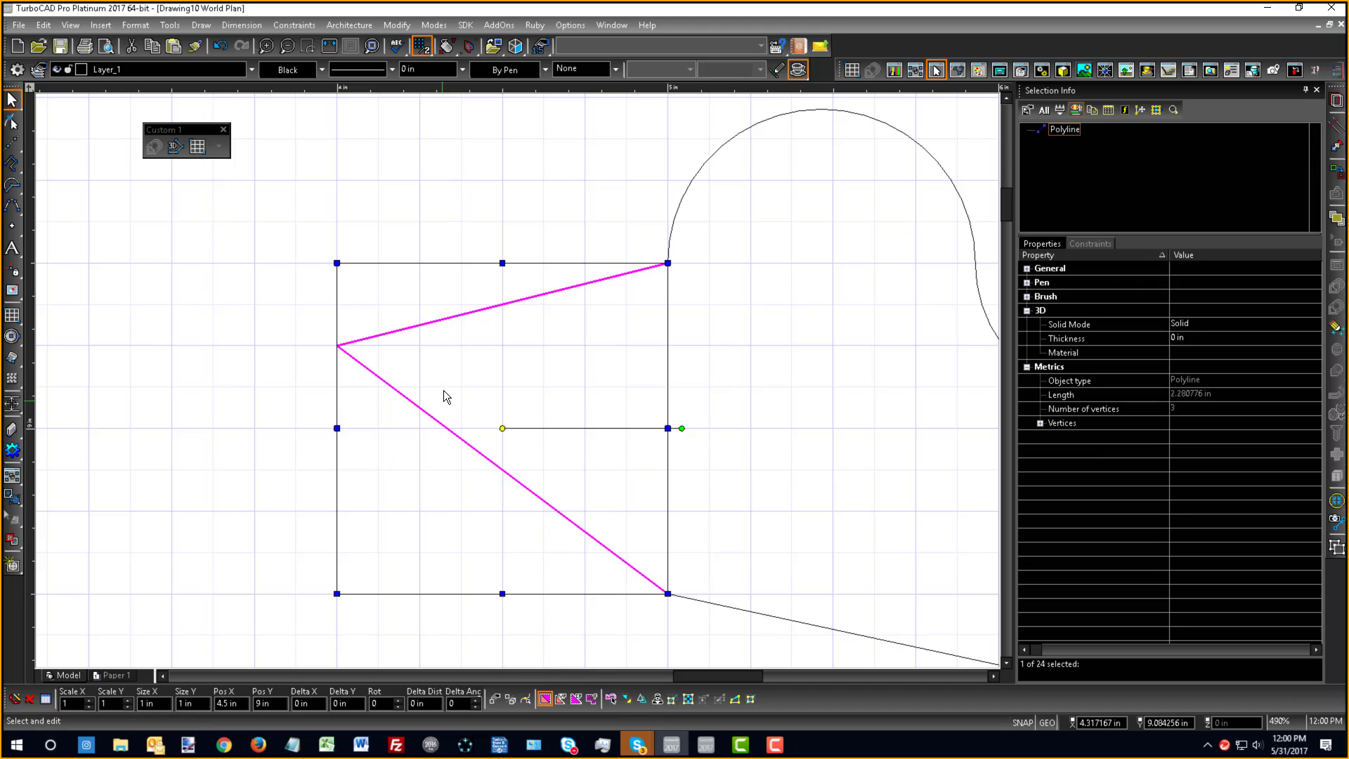
pyautogui.click(338, 347)
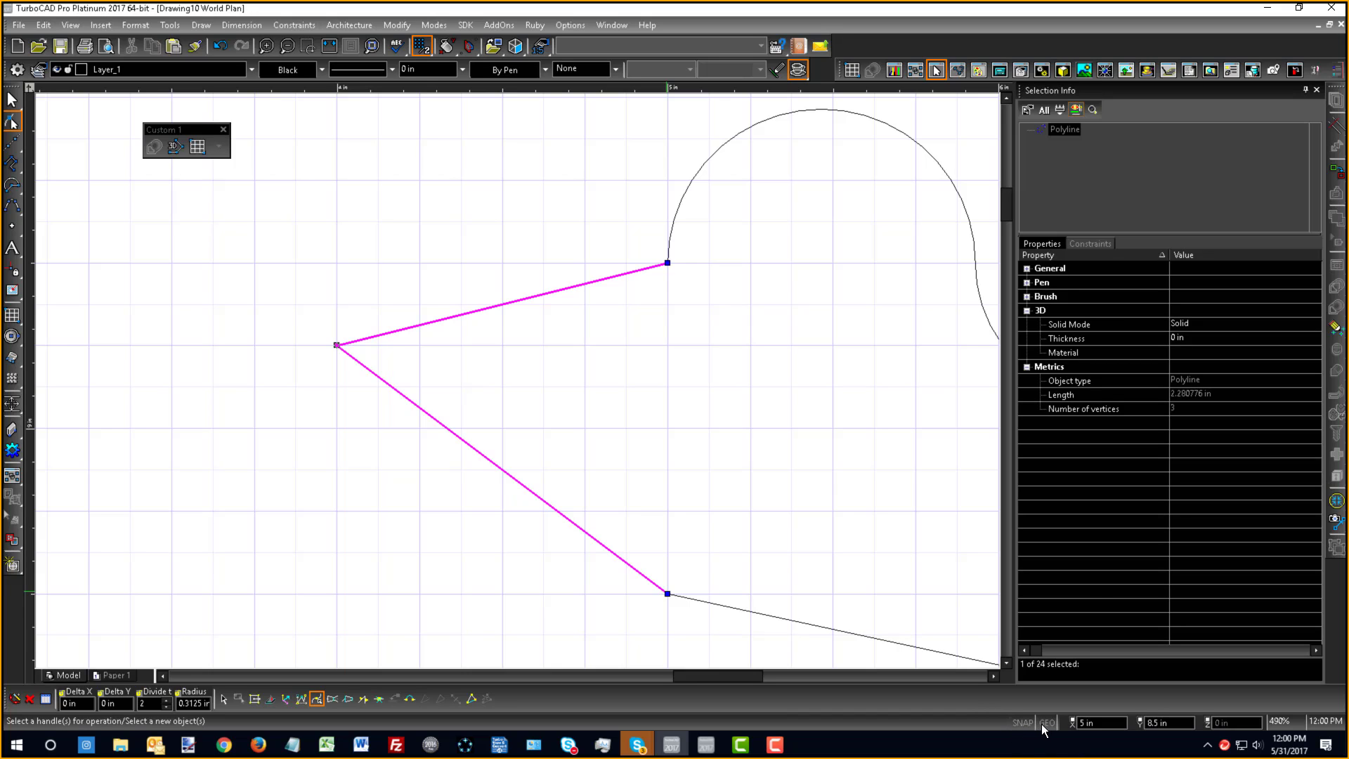
pyautogui.moveTo(337, 345)
pyautogui.mouseDown()
pyautogui.moveTo(377, 370)
pyautogui.moveTo(344, 350)
pyautogui.mouseUp()
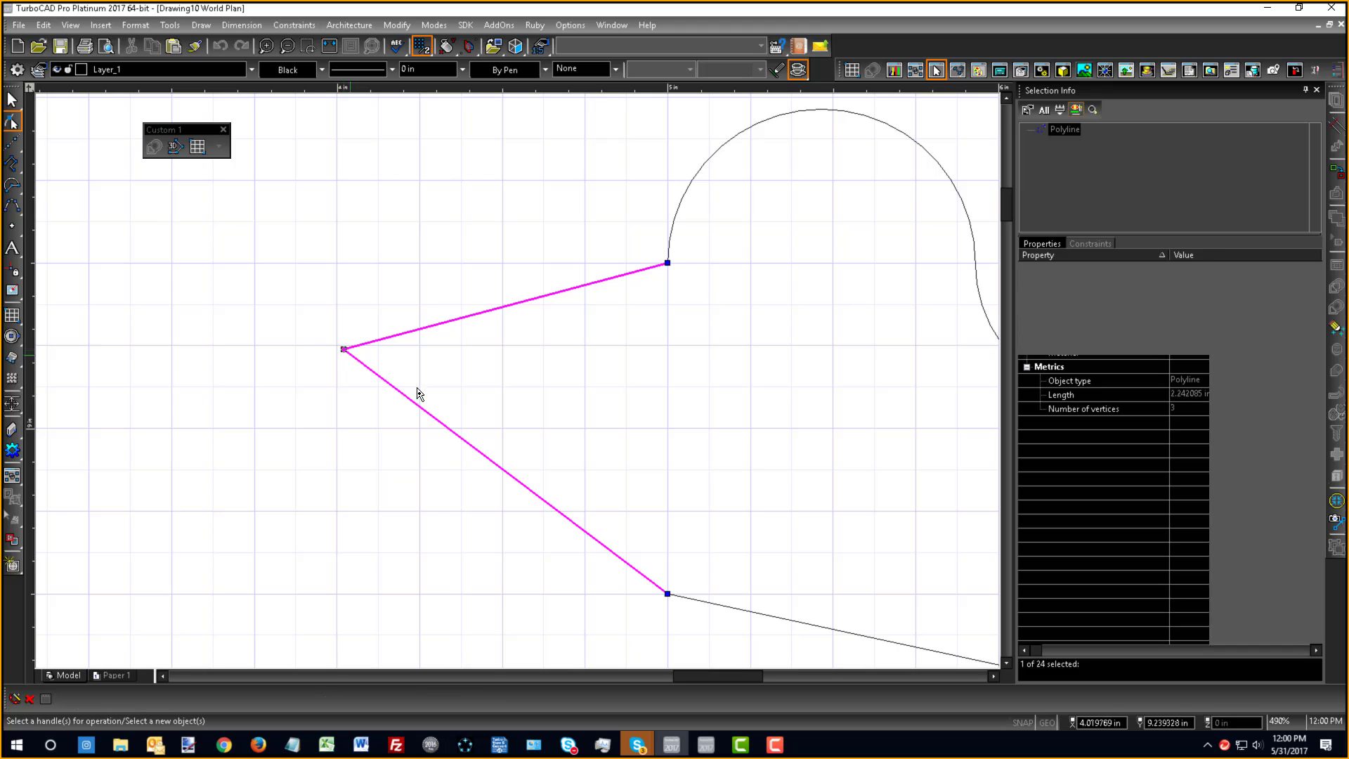
pyautogui.click(595, 465)
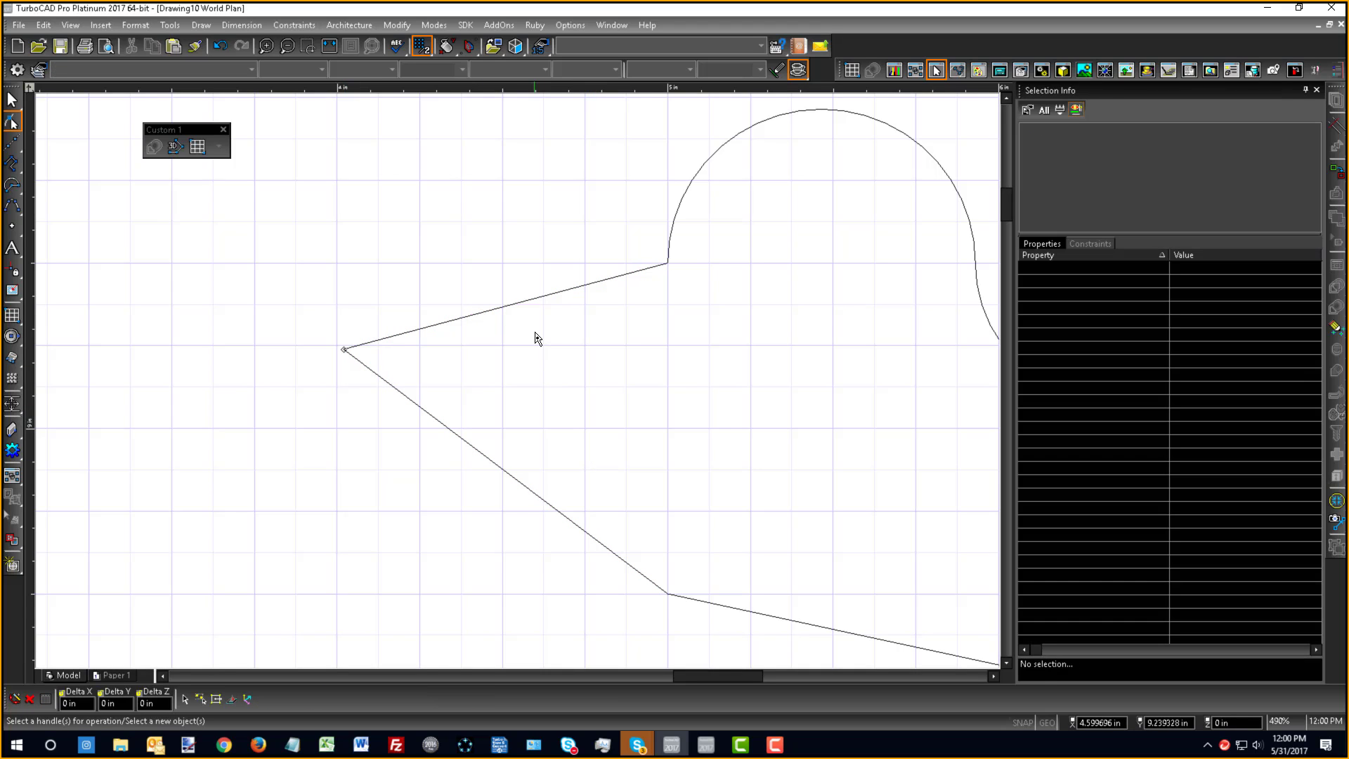
# - Leave the Edit Tool and explode the left two-segment polyline into separate lines
pyautogui.click(531, 308)
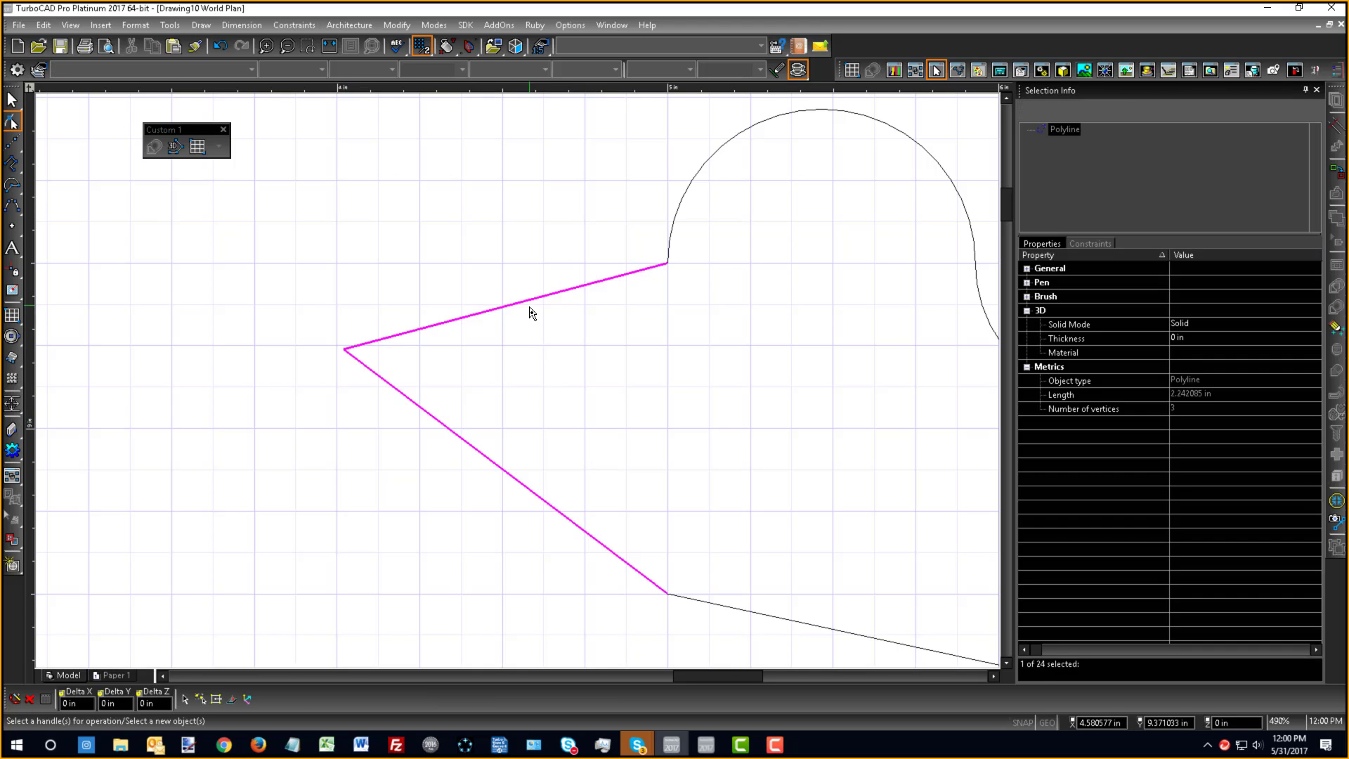
pyautogui.click(699, 499)
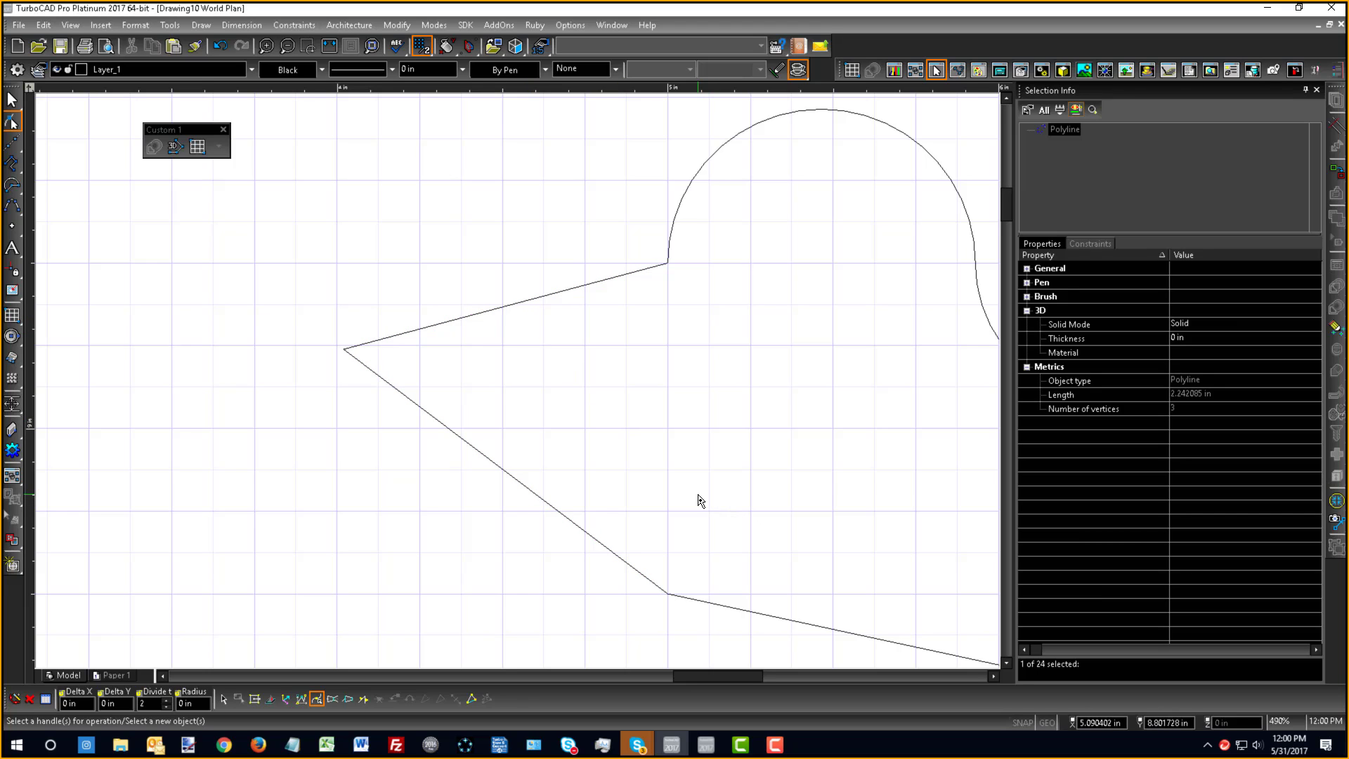
pyautogui.rightClick(698, 499)
pyautogui.press('Escape')
pyautogui.click(522, 304)
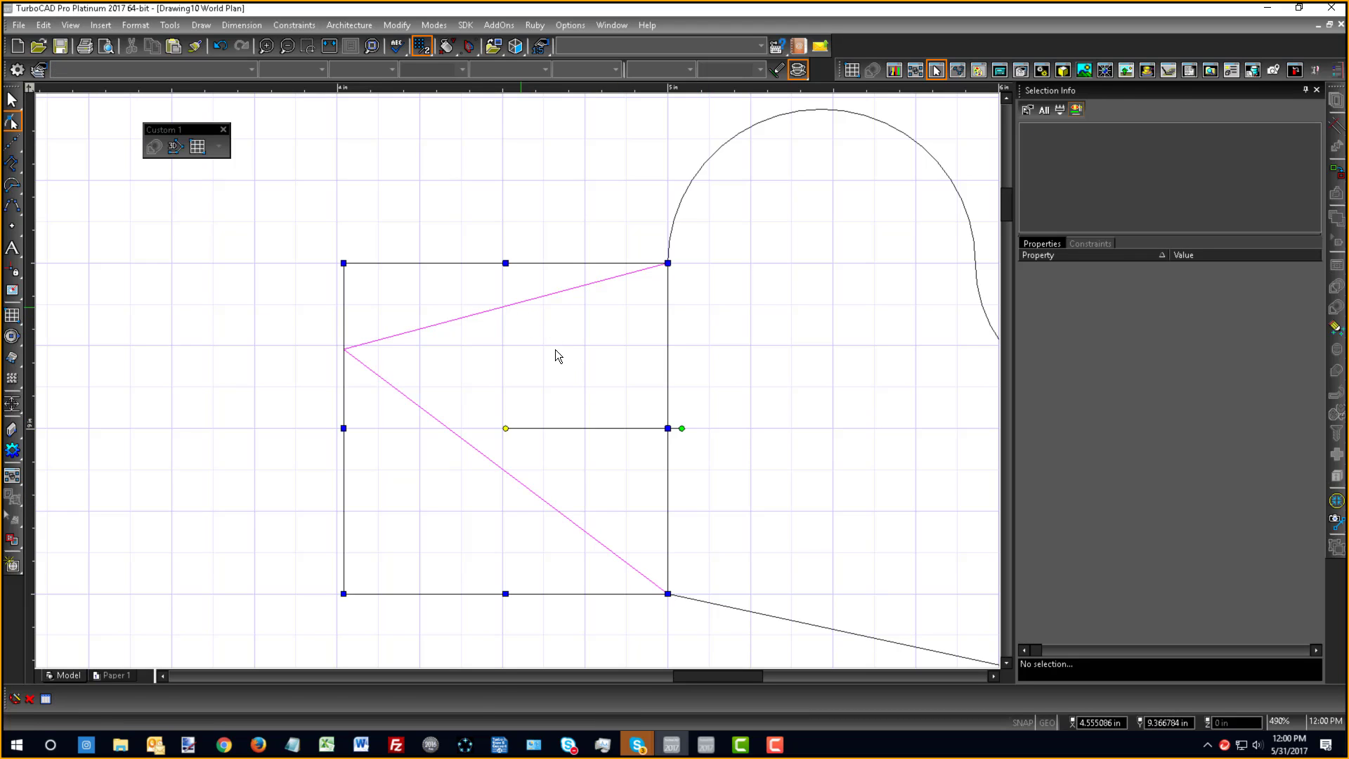
pyautogui.click(1335, 550)
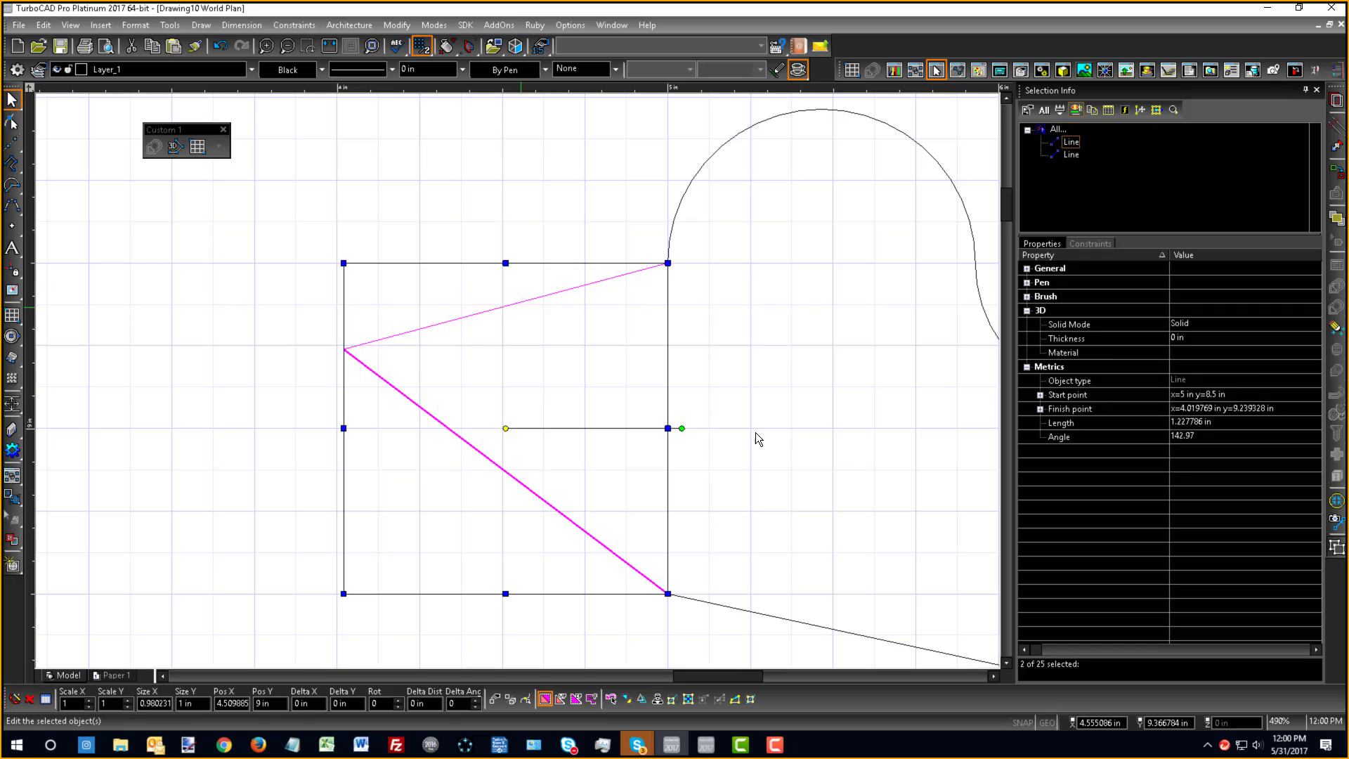
# - Edit the lower-left slanted line's nodes and move its upper end away from the tip to about X 4.04, Y 9.22 in
pyautogui.click(451, 426)
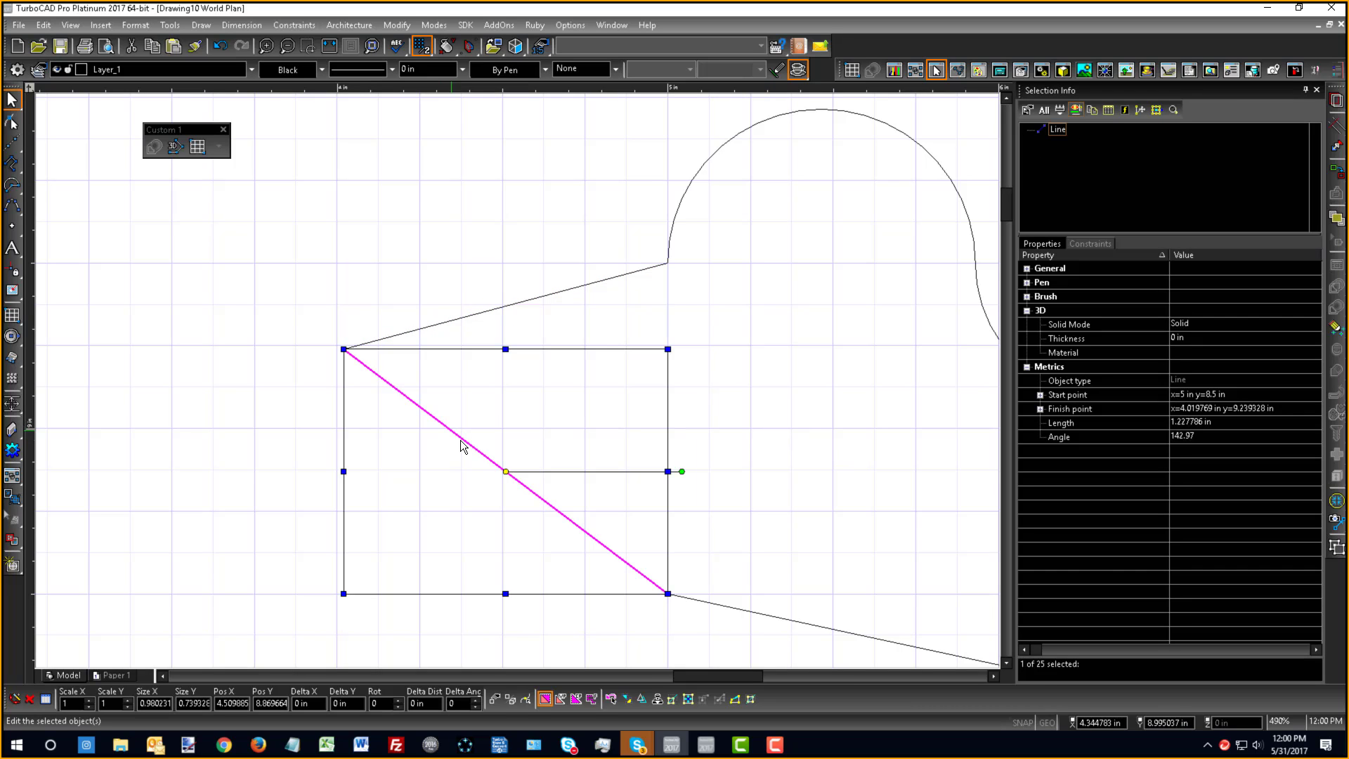
pyautogui.rightClick(595, 456)
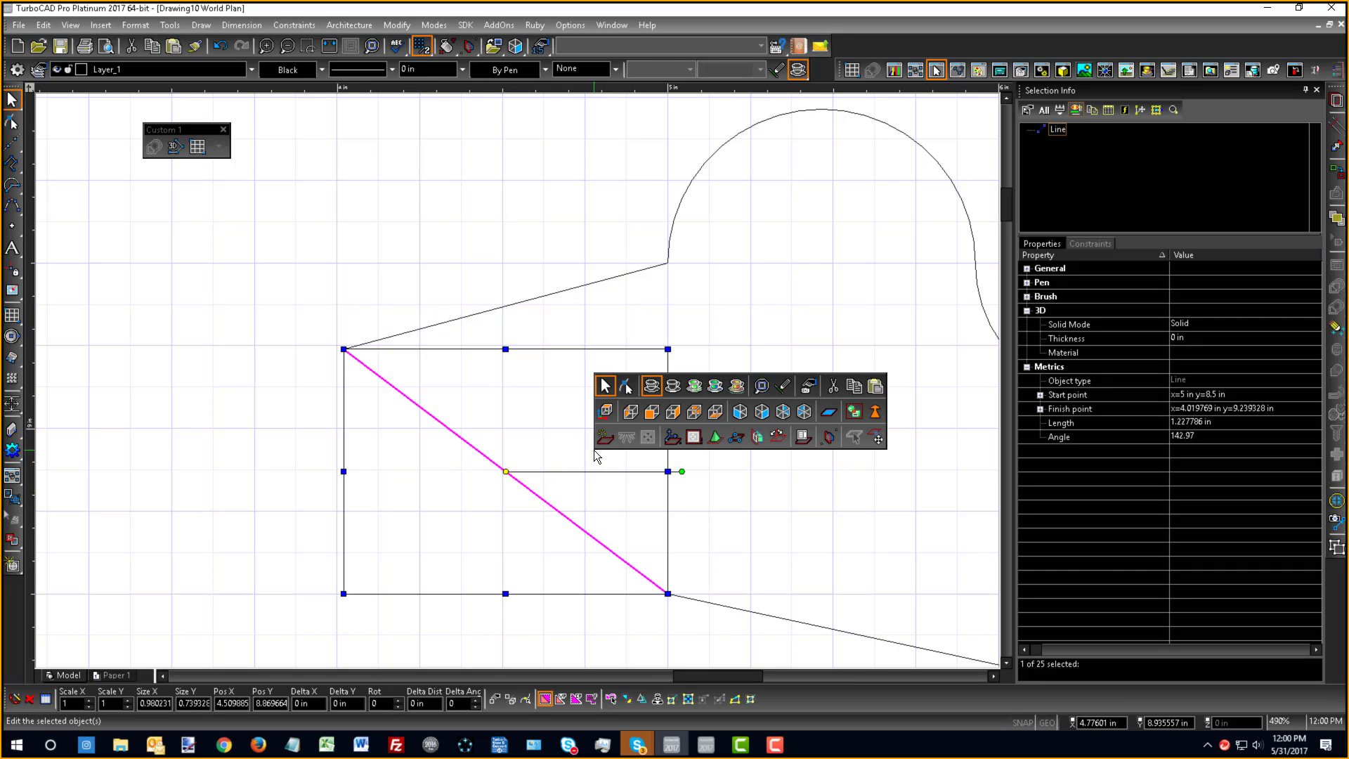
pyautogui.click(625, 385)
pyautogui.click(494, 462)
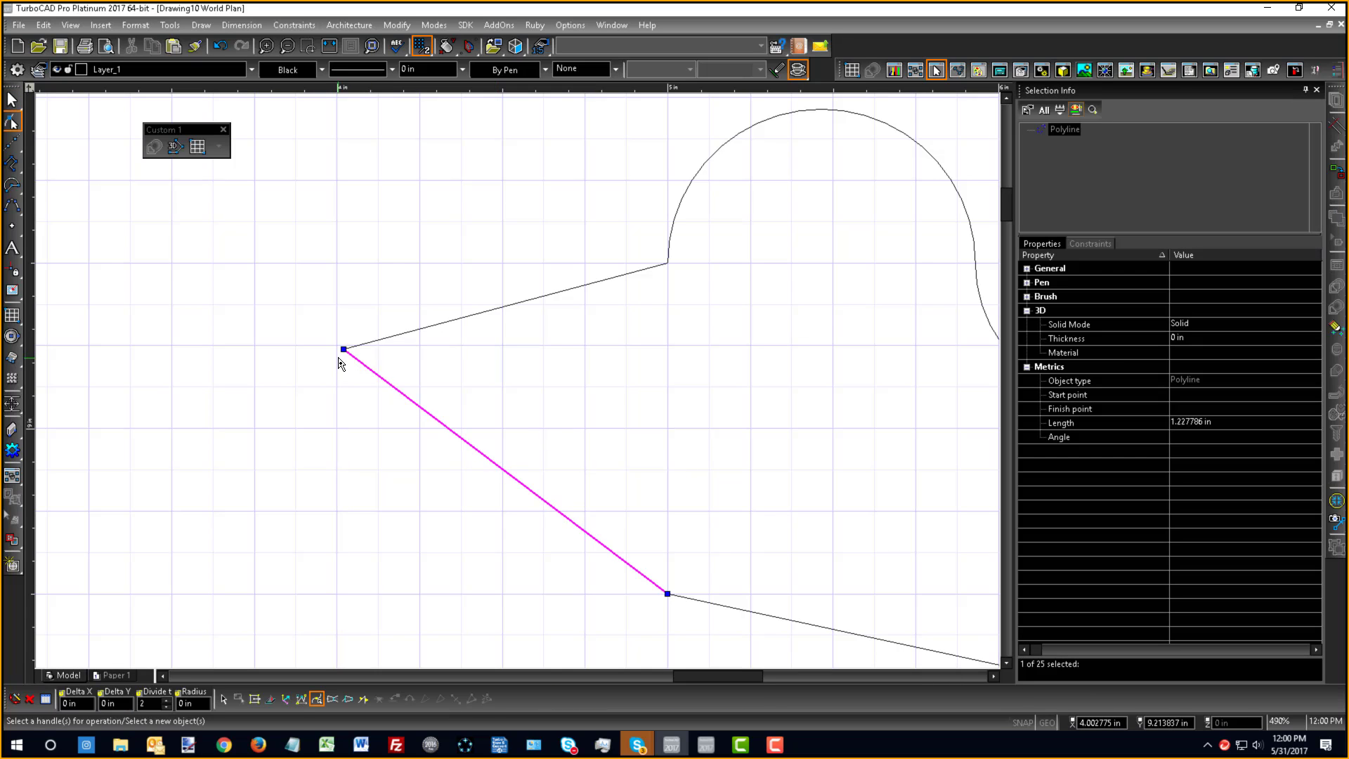
pyautogui.moveTo(343, 349); pyautogui.dragTo(349, 355)
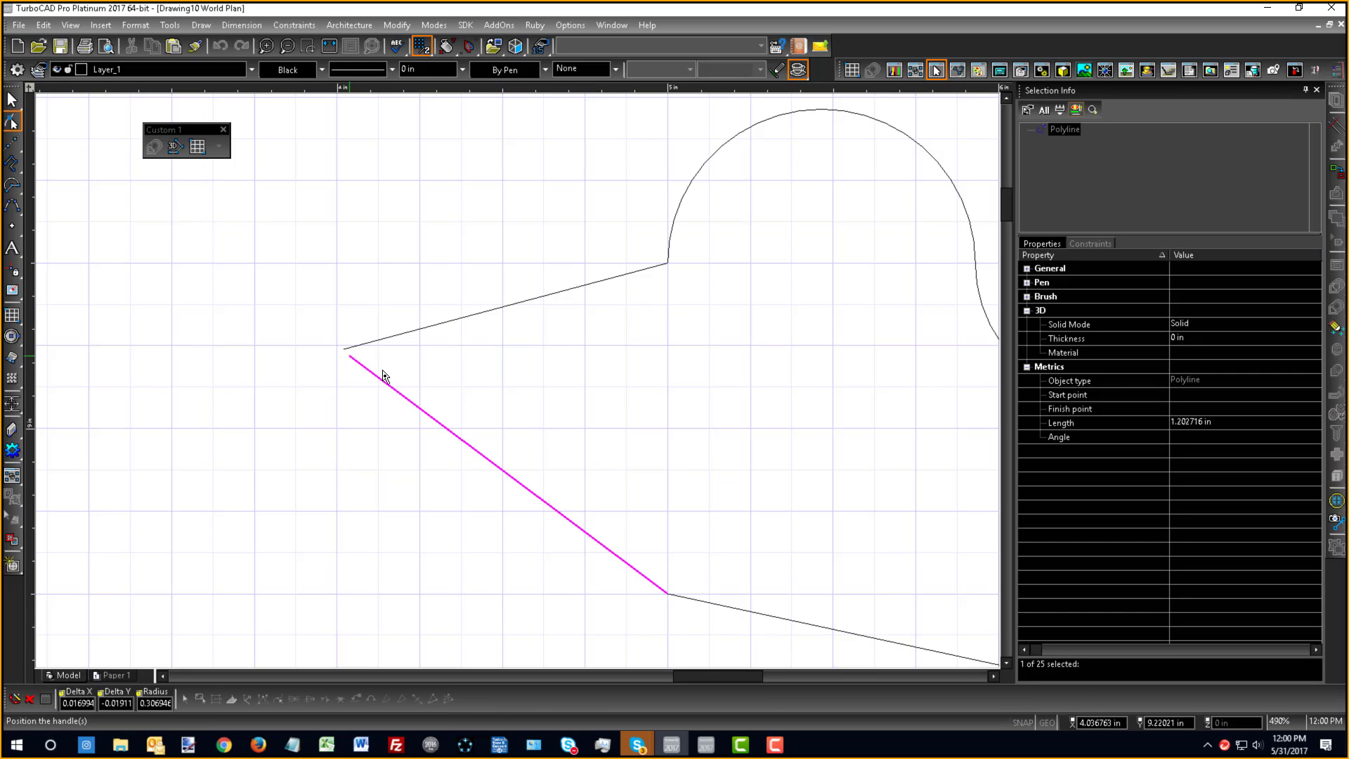
# - Finish the node edit and examine the gap between the two slanted lines at the outline's pointed tip
pyautogui.press('Escape')
pyautogui.scroll(-5, 520, 387)
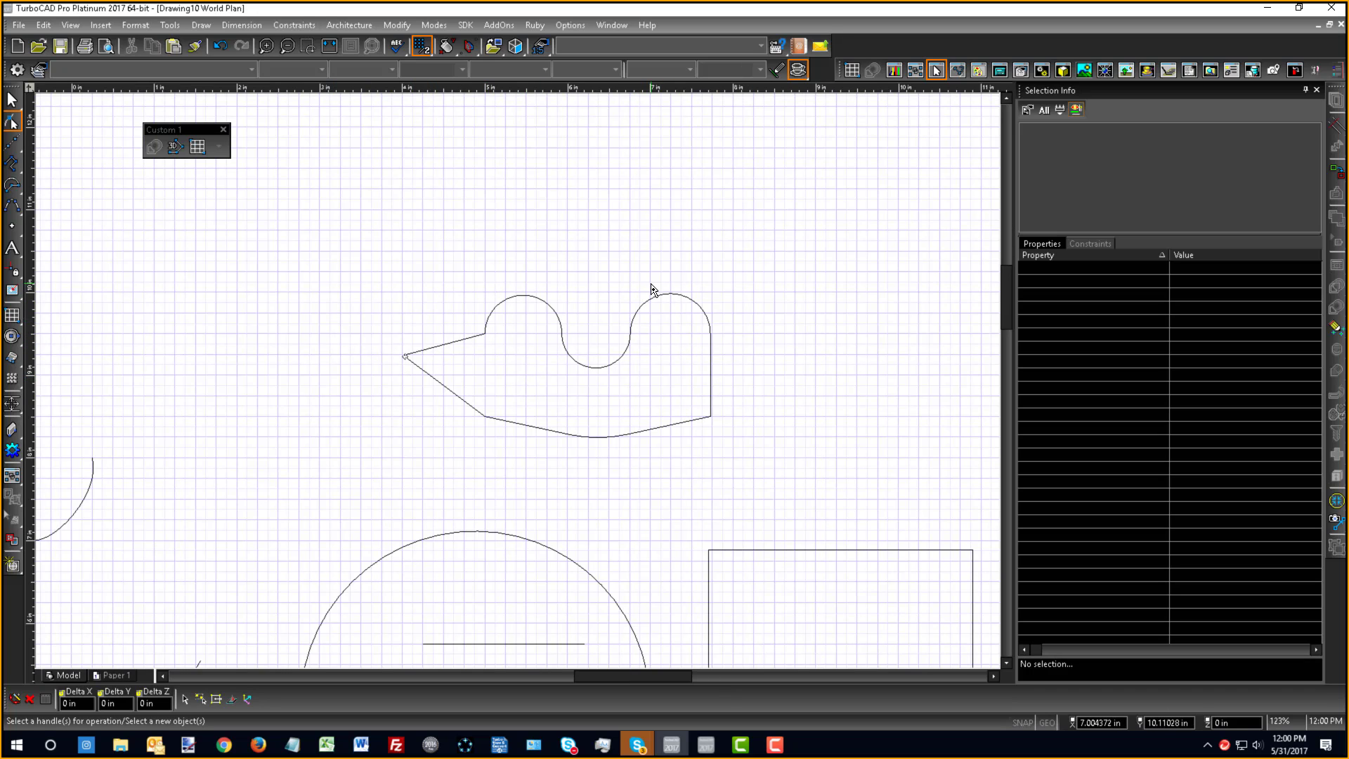
pyautogui.scroll(2, 518, 386)
pyautogui.scroll(-2, 516, 419)
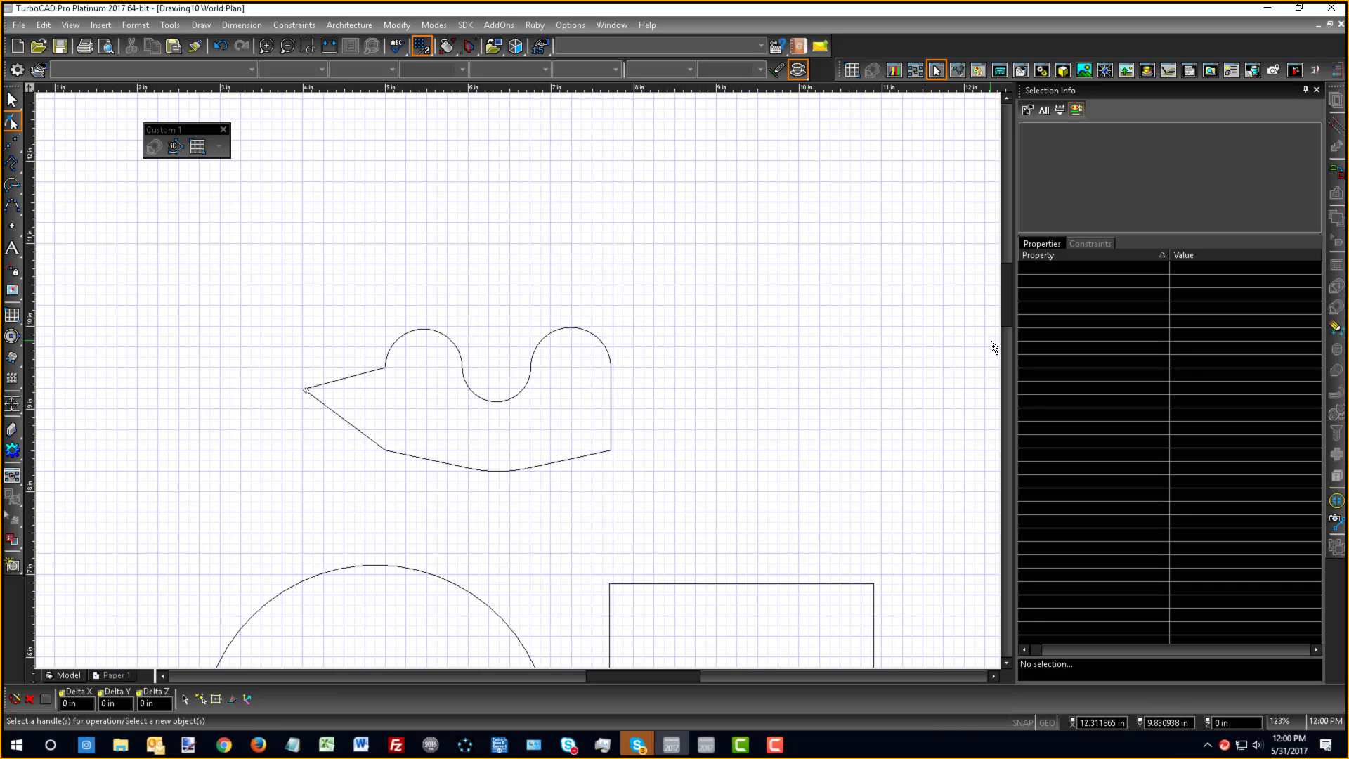
pyautogui.scroll(-2, 527, 379)
pyautogui.scroll(2, 562, 393)
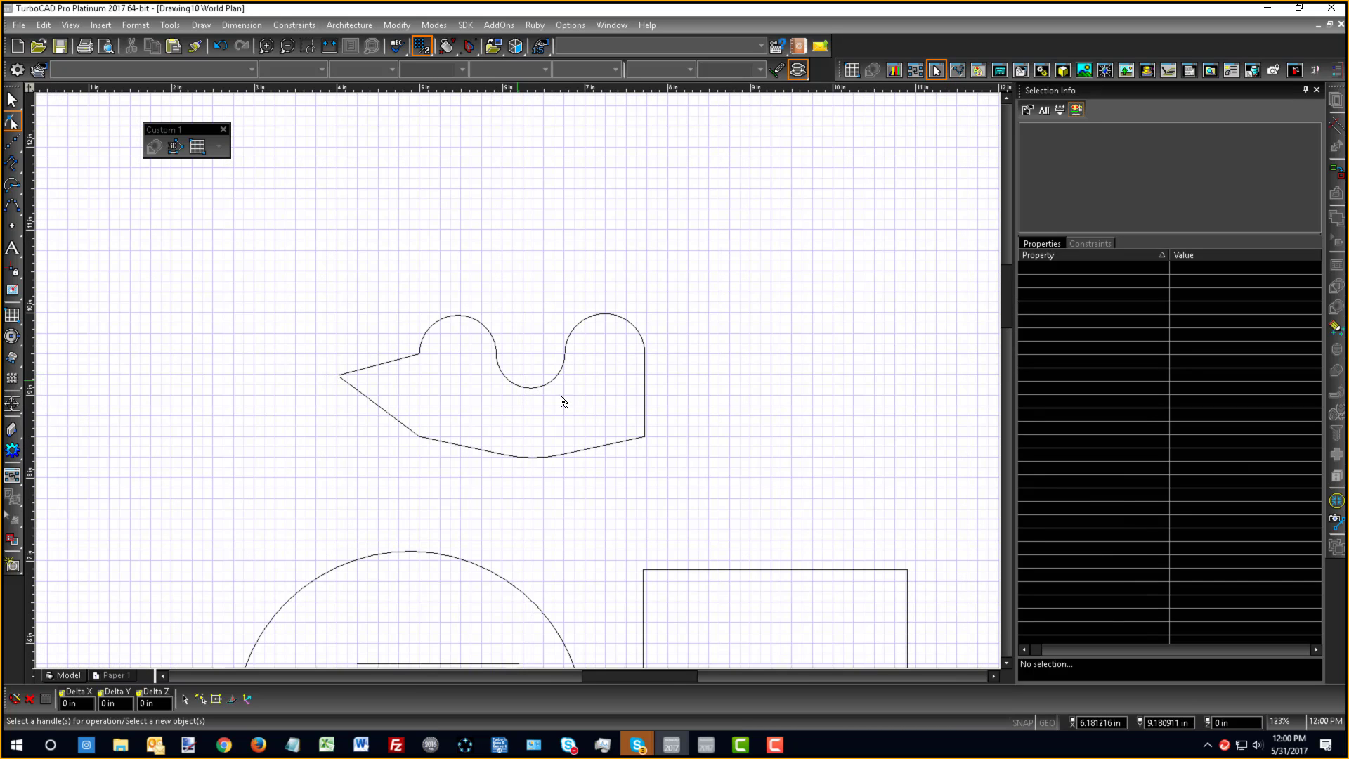
pyautogui.click(764, 569)
pyautogui.click(452, 461)
pyautogui.scroll(2, 377, 398)
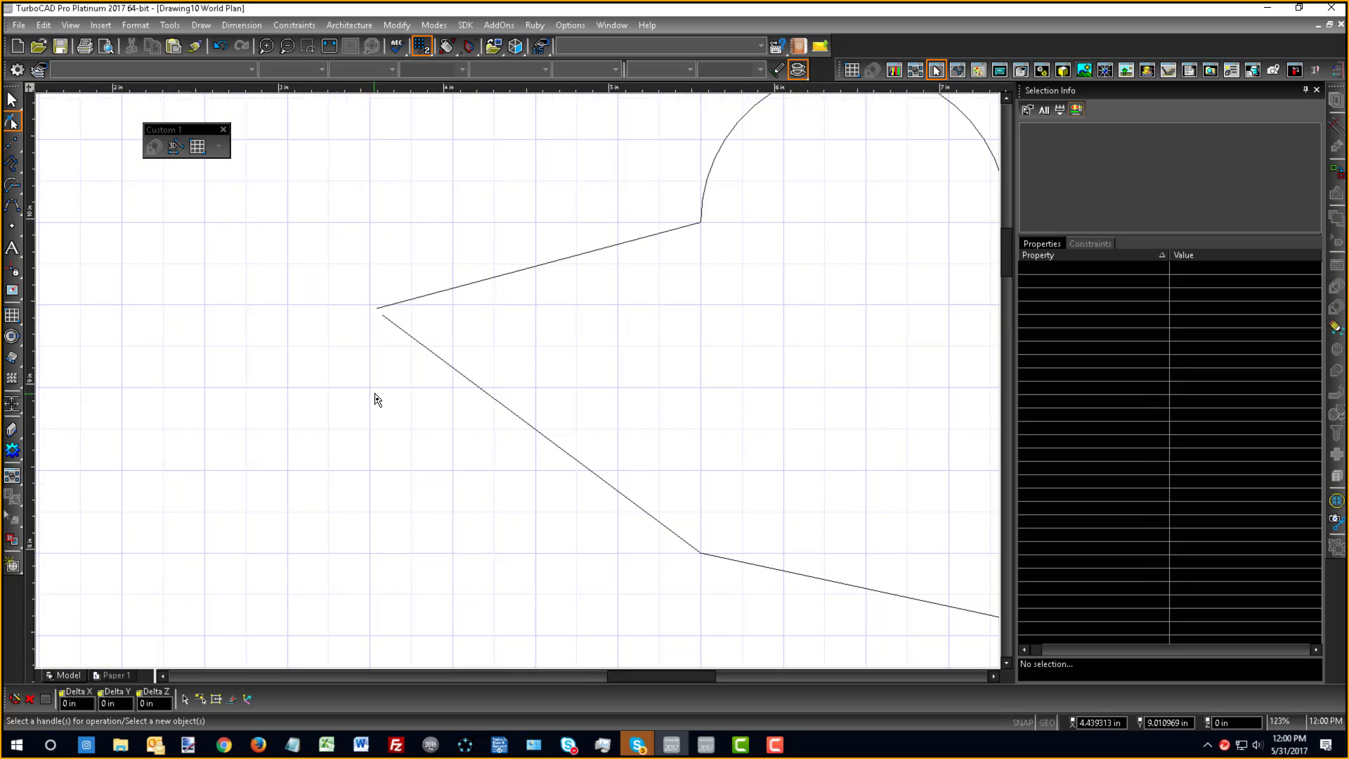
pyautogui.scroll(-2, 542, 391)
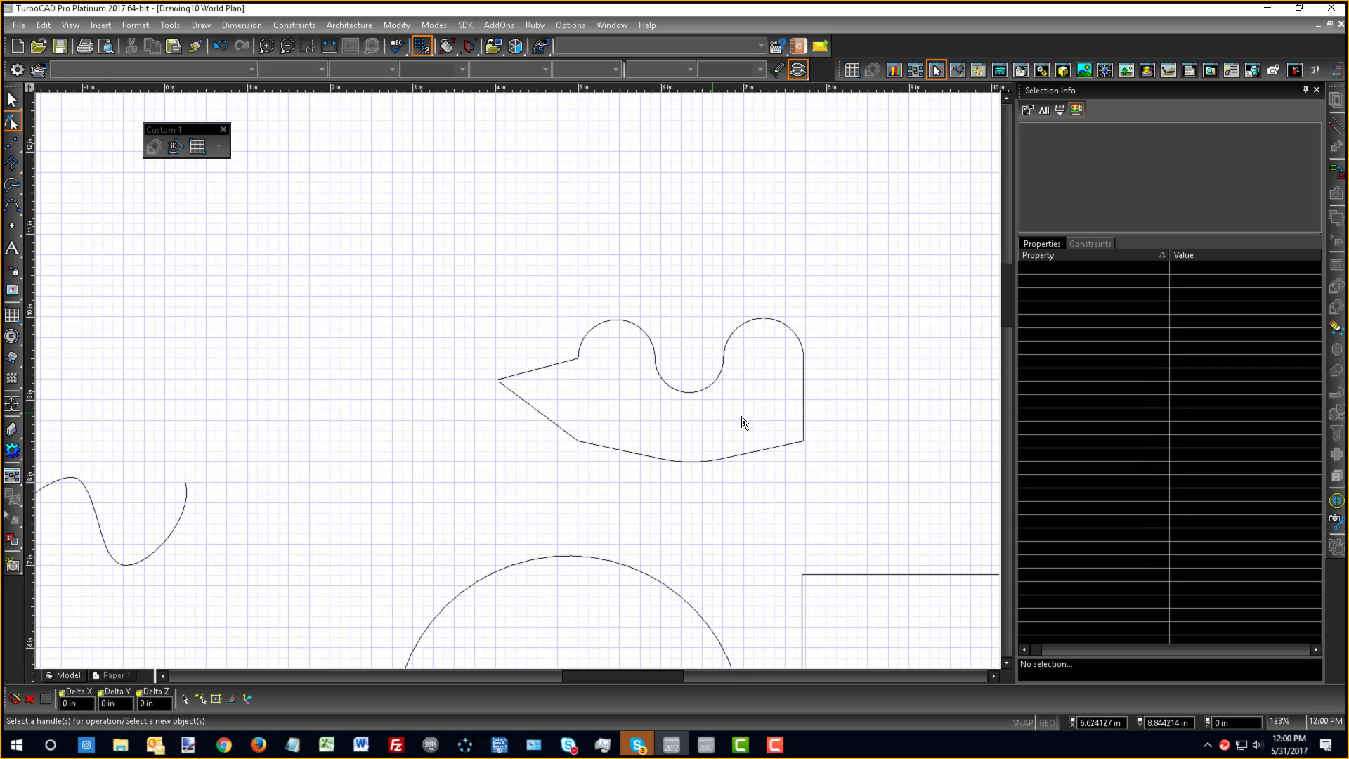
pyautogui.scroll(-2, 744, 421)
pyautogui.scroll(1, 516, 383)
pyautogui.scroll(-1, 519, 385)
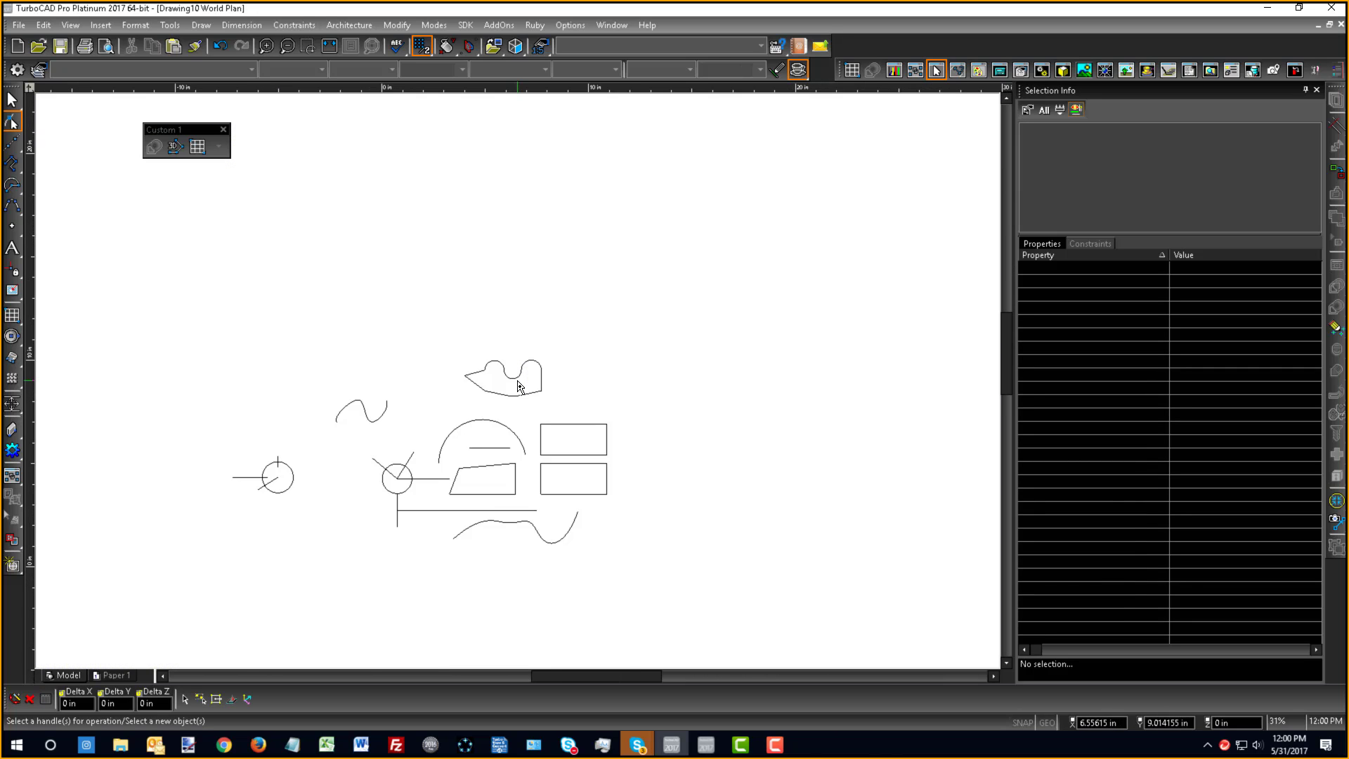
pyautogui.scroll(1, 519, 385)
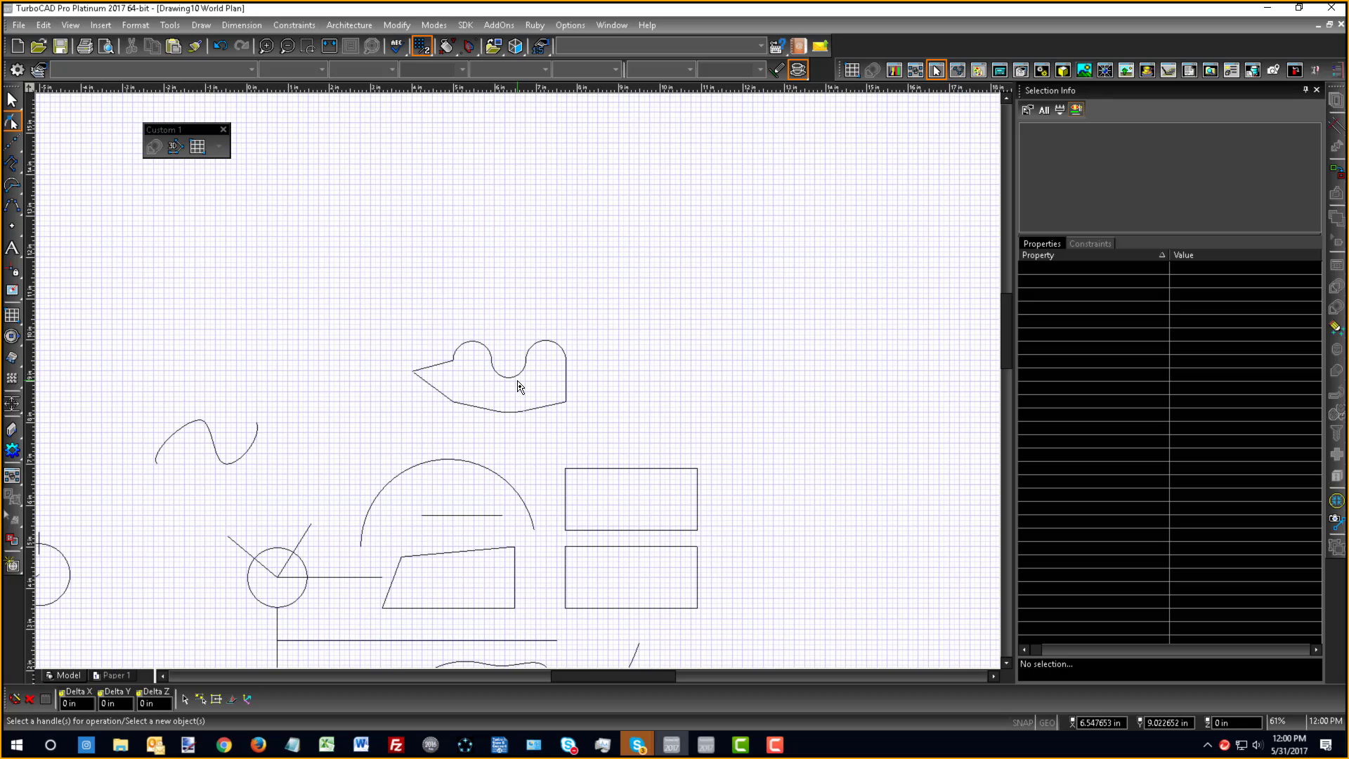
# - Join the outline's slanted lines, upper arcs, right-hand side and bottom piece into one polyline with Join Polyline
pyautogui.click(1336, 170)
pyautogui.scroll(2, 467, 361)
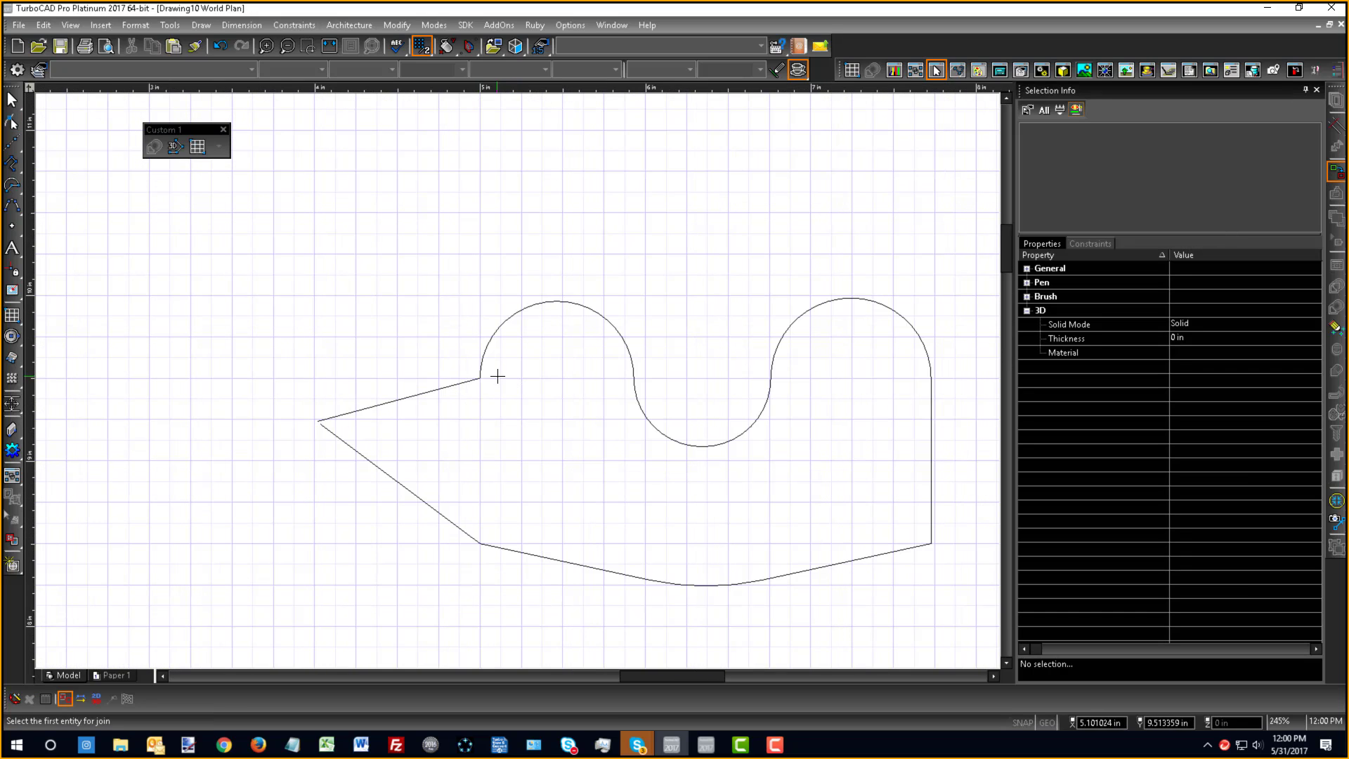
pyautogui.click(465, 387)
pyautogui.click(486, 357)
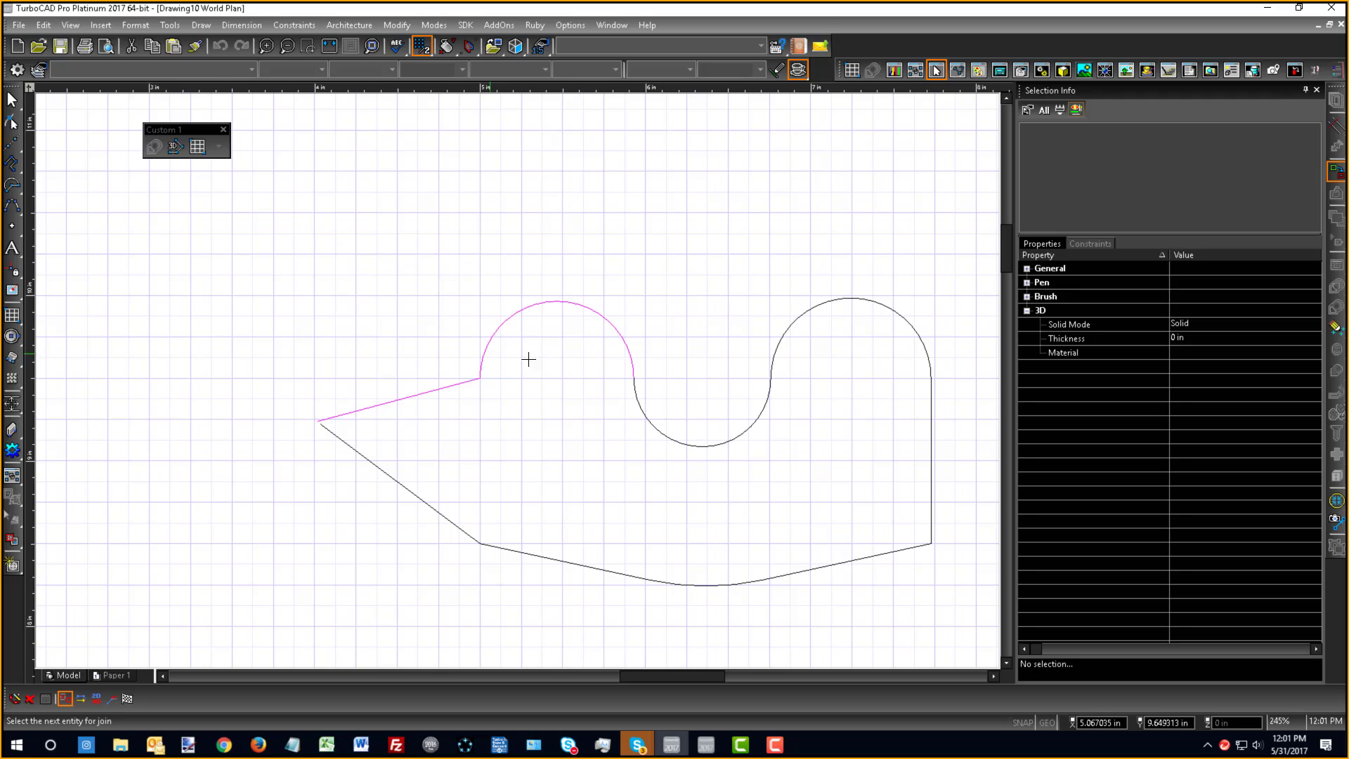
pyautogui.click(654, 431)
pyautogui.click(819, 304)
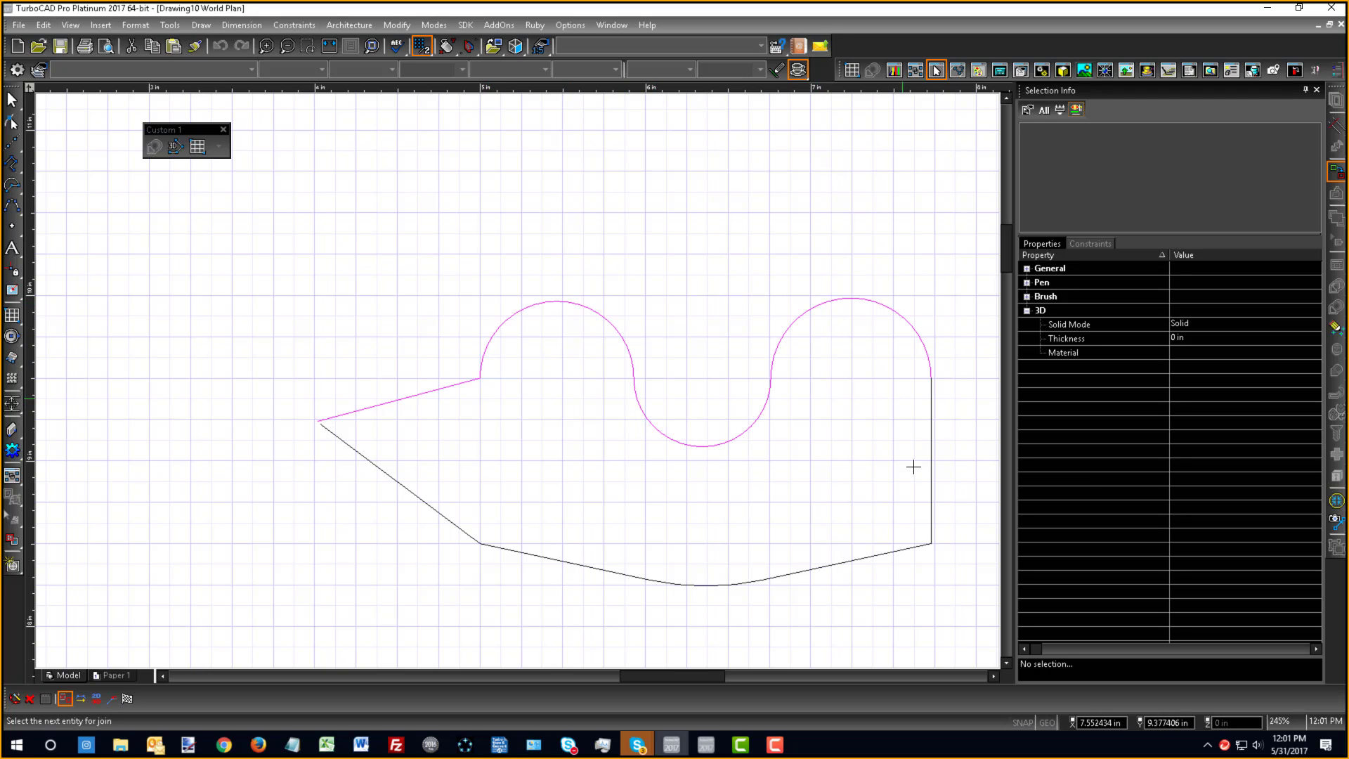
pyautogui.click(922, 523)
pyautogui.click(621, 569)
pyautogui.click(422, 519)
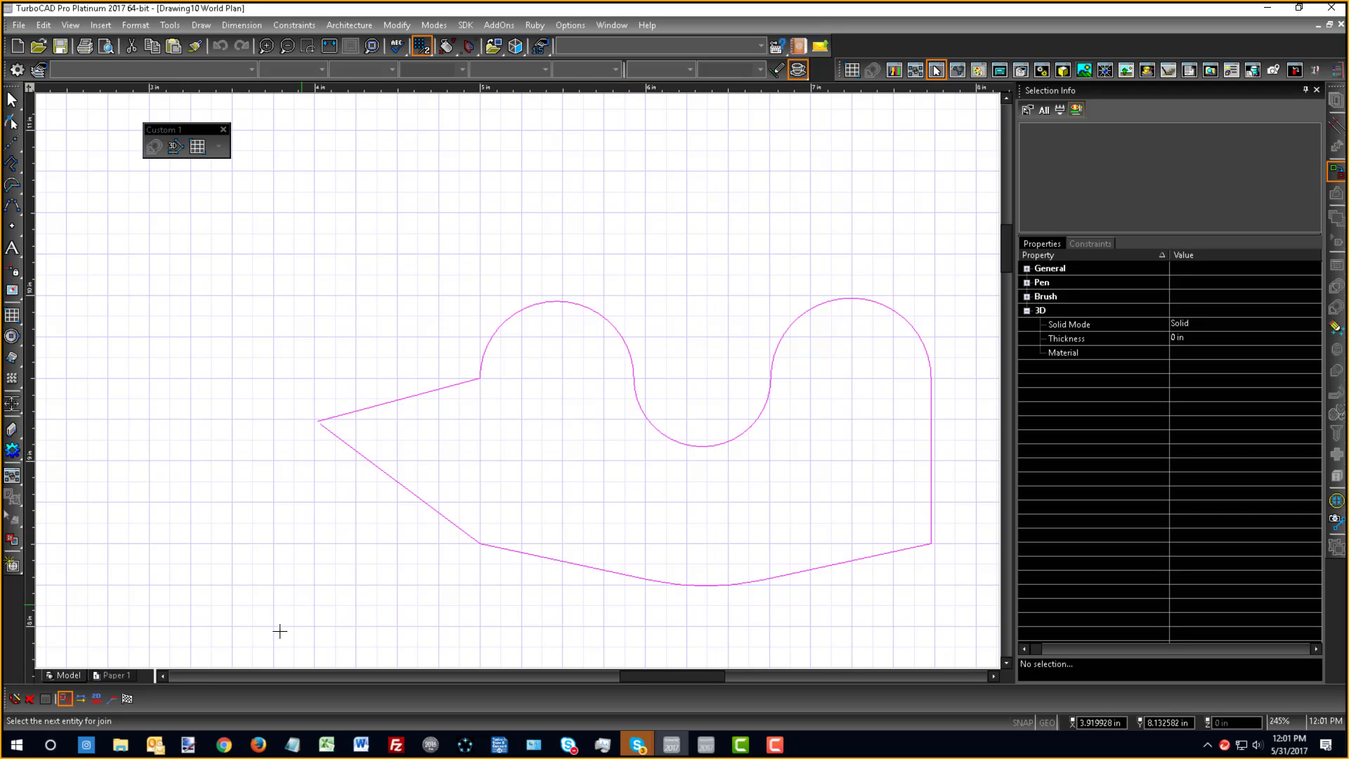
pyautogui.click(132, 703)
# - Select the joined outline to check that it is a single object, and clear the selection
pyautogui.rightClick(183, 490)
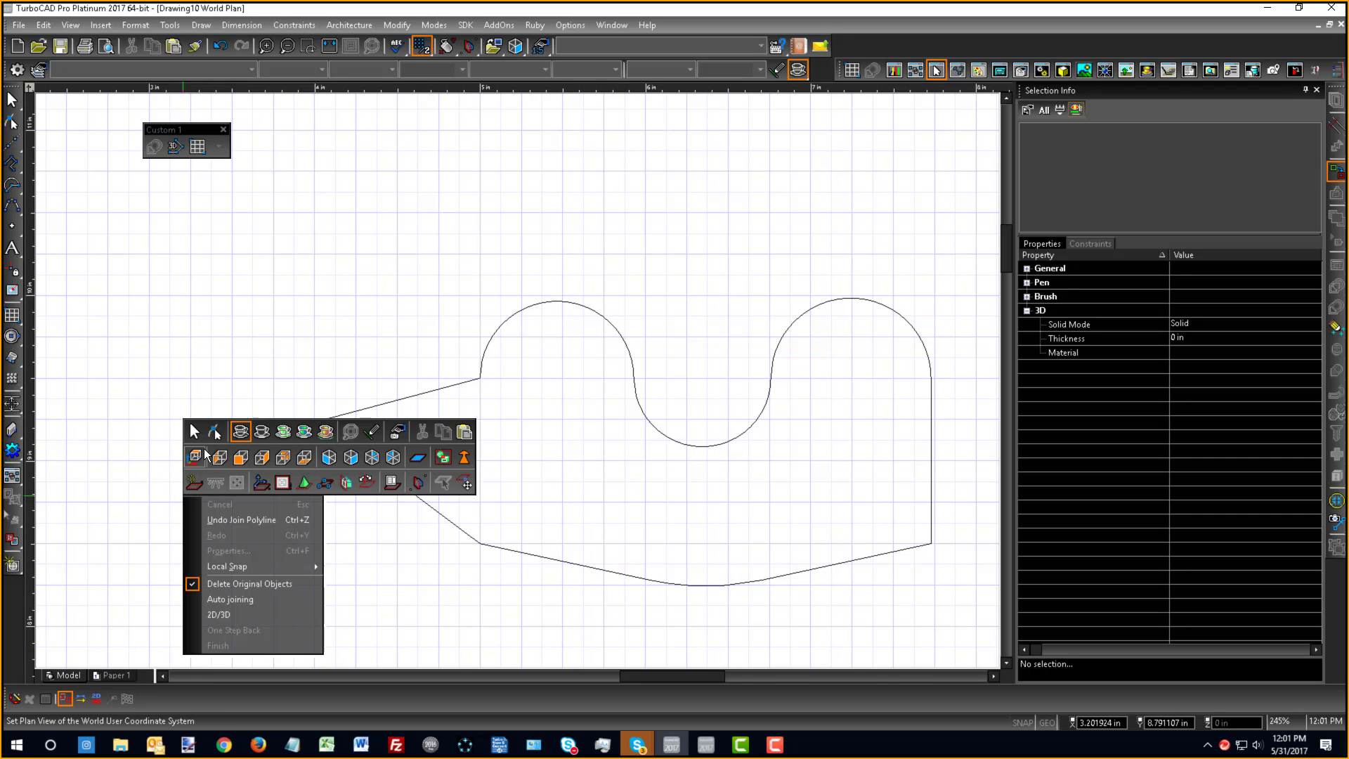
pyautogui.click(196, 433)
pyautogui.click(362, 415)
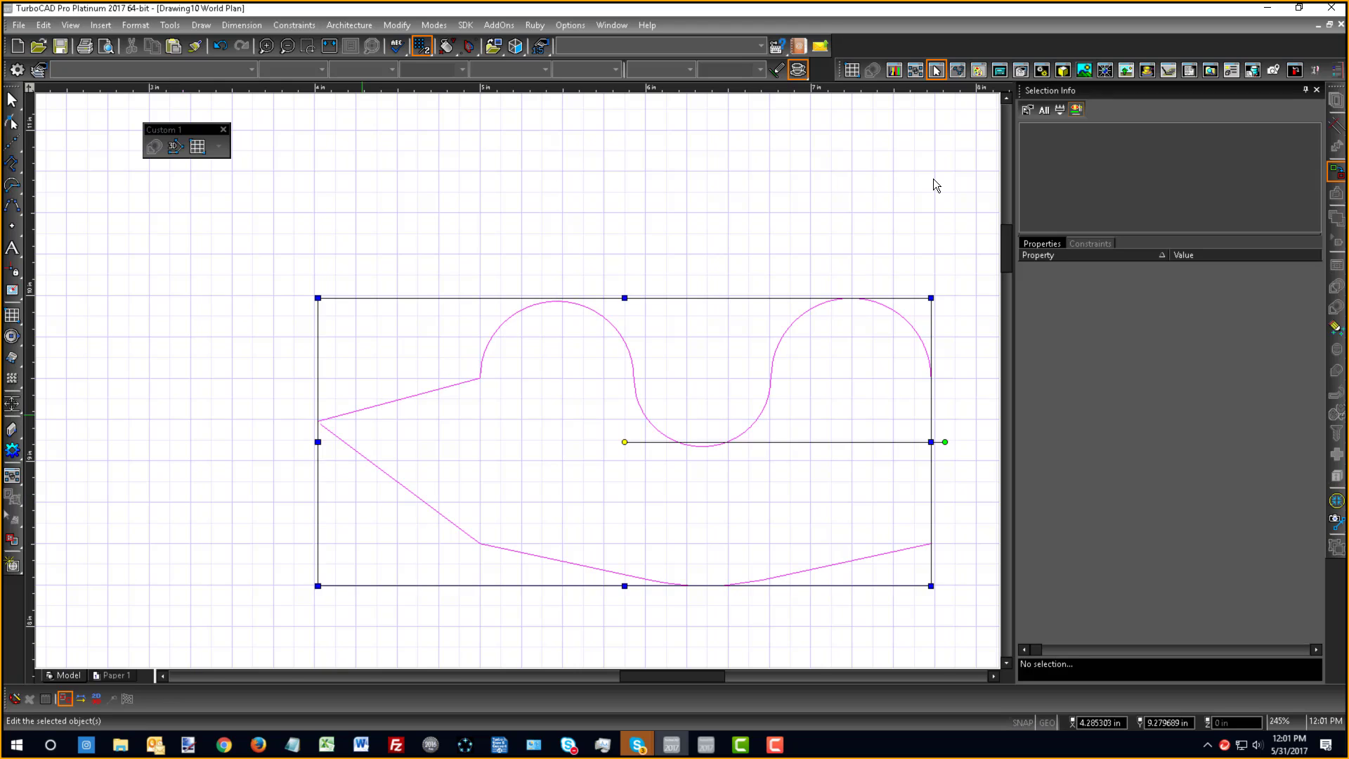
pyautogui.click(801, 209)
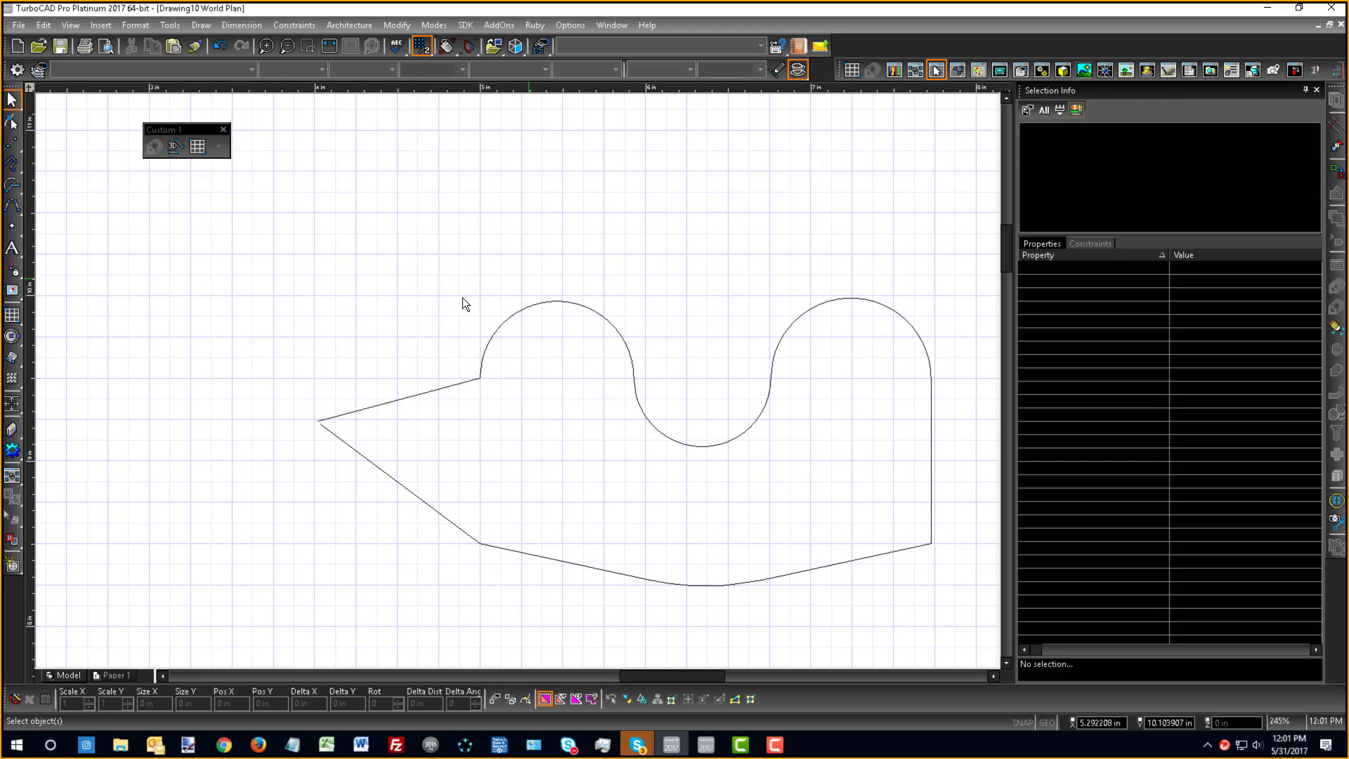
pyautogui.click(11, 292)
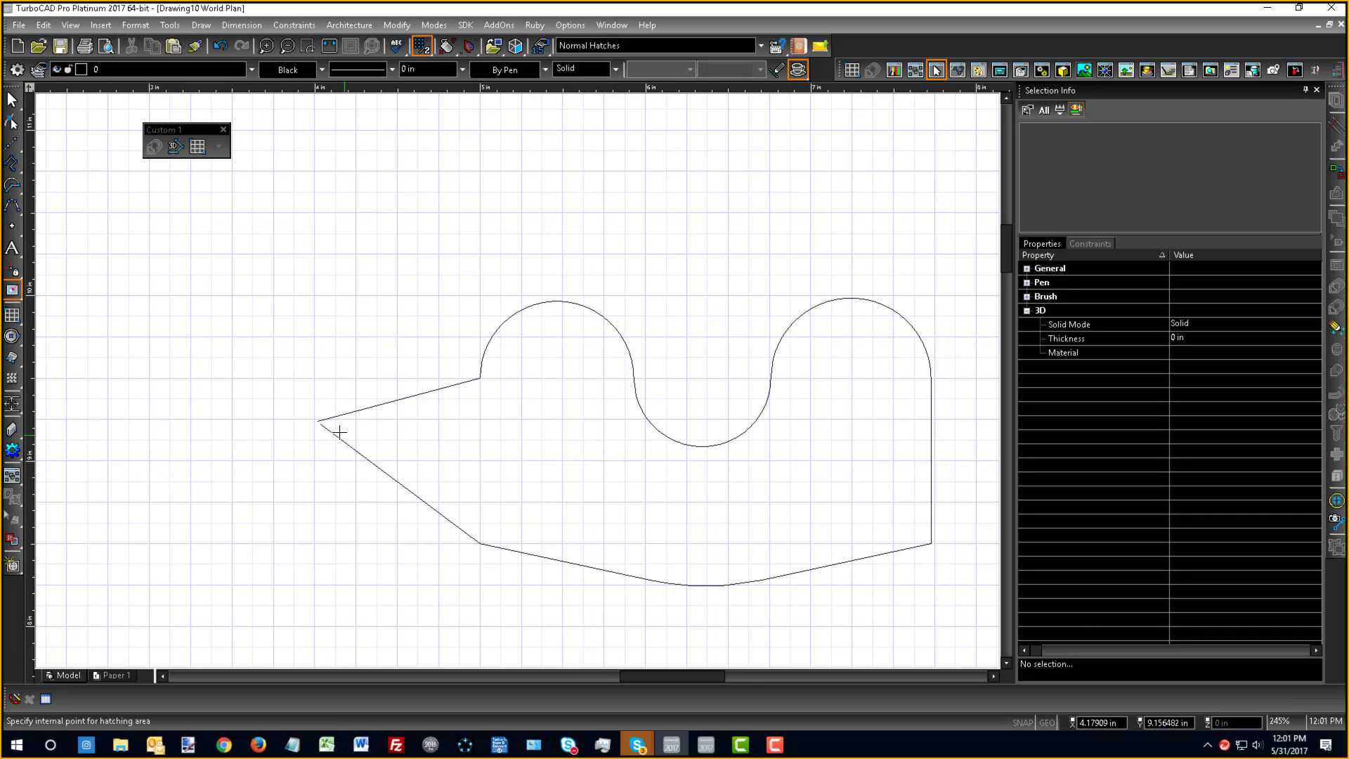
pyautogui.scroll(4, 332, 428)
pyautogui.scroll(-8, 503, 376)
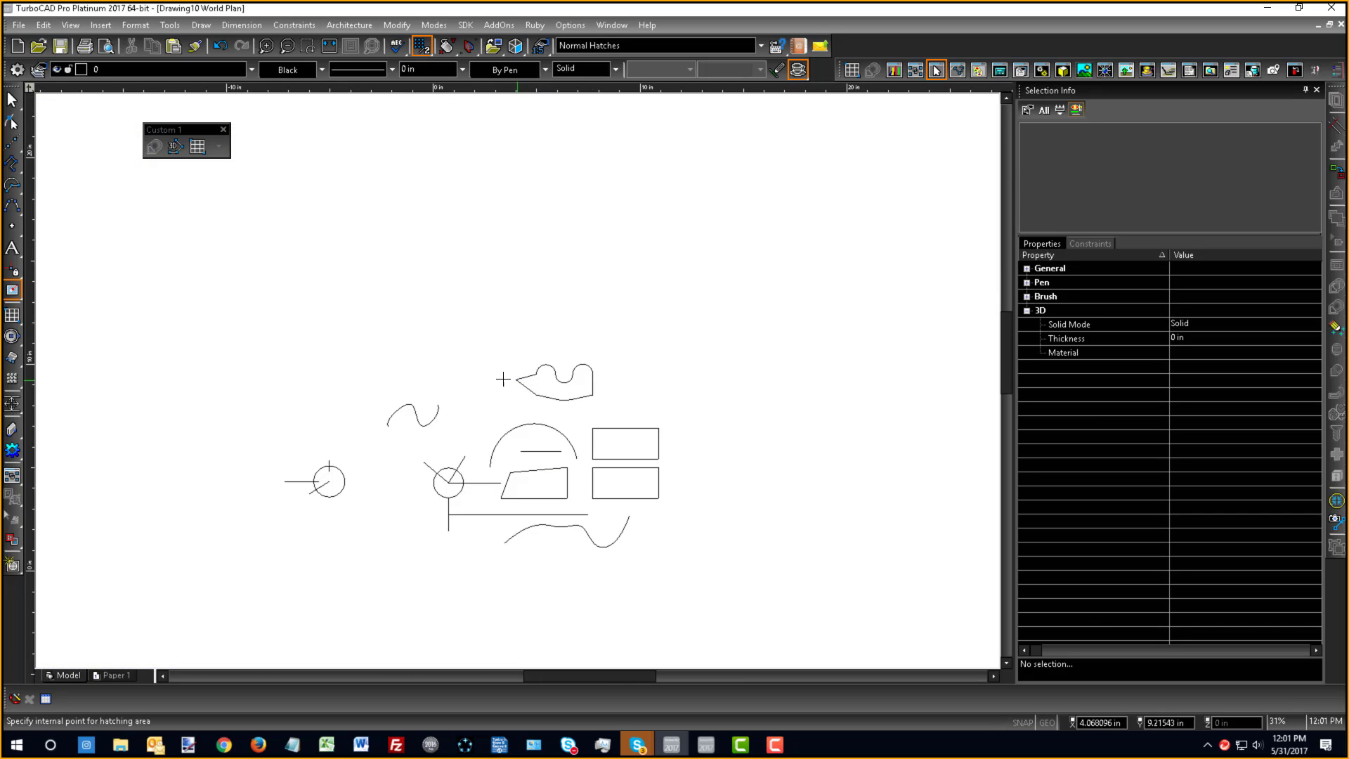
pyautogui.scroll(3, 508, 373)
# - Switch to the south-east isometric view and extrude the joined outline upward with Simple Extrude
pyautogui.rightClick(509, 373)
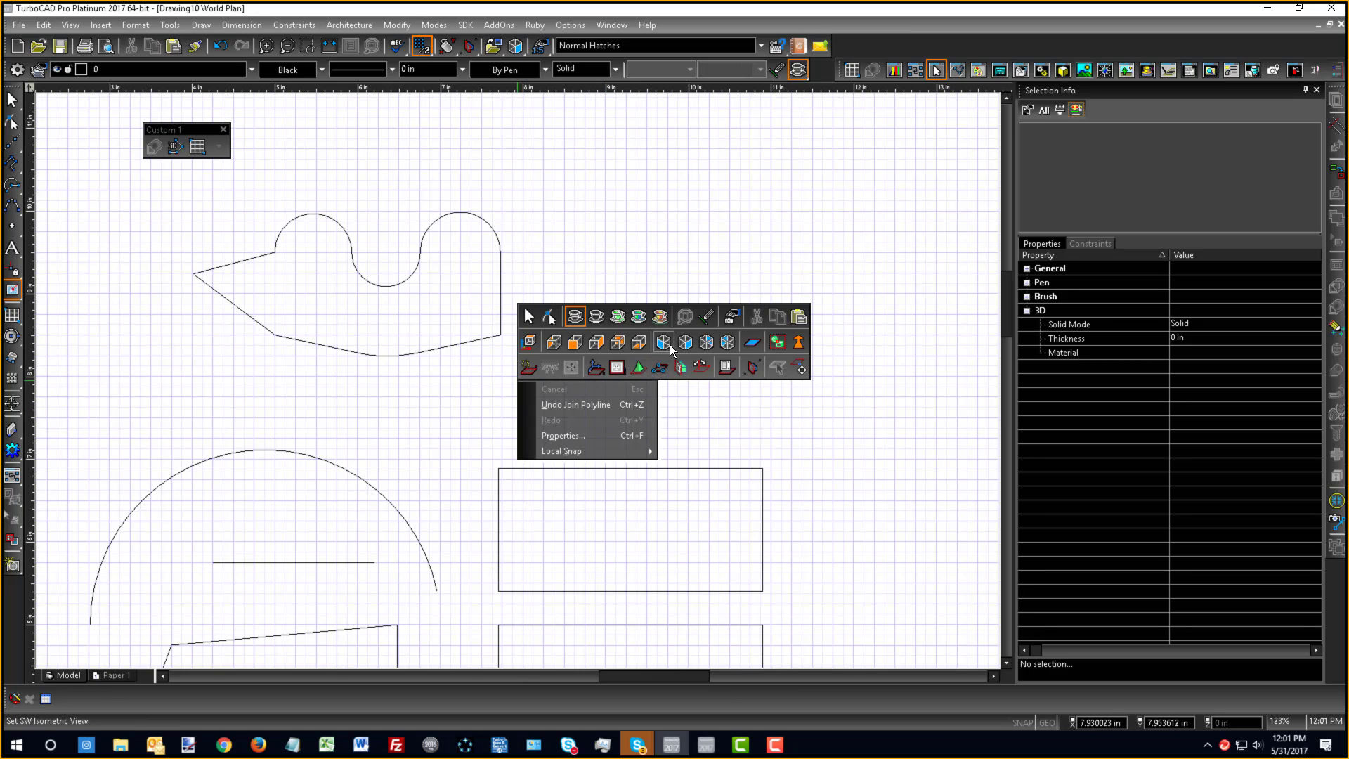
pyautogui.click(668, 344)
pyautogui.click(11, 357)
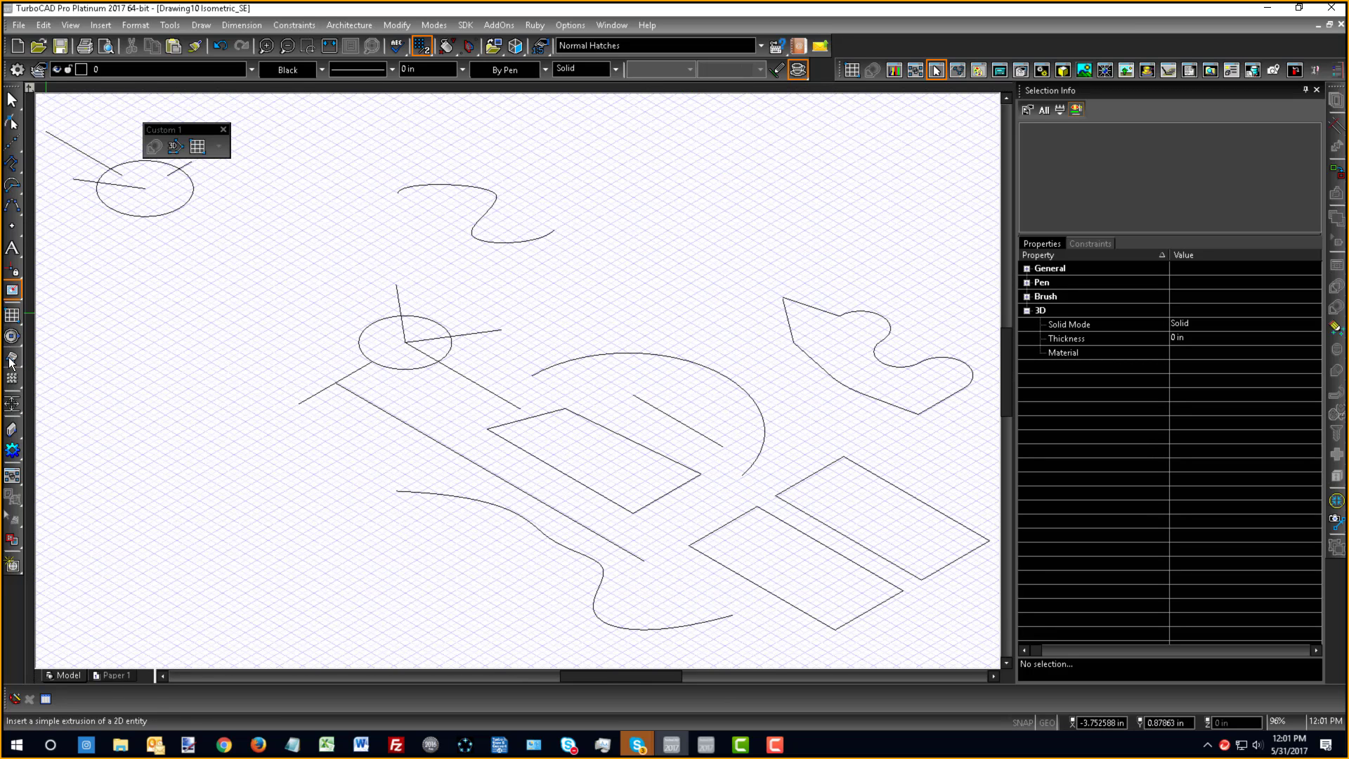
pyautogui.scroll(-4, 517, 380)
pyautogui.scroll(4, 517, 380)
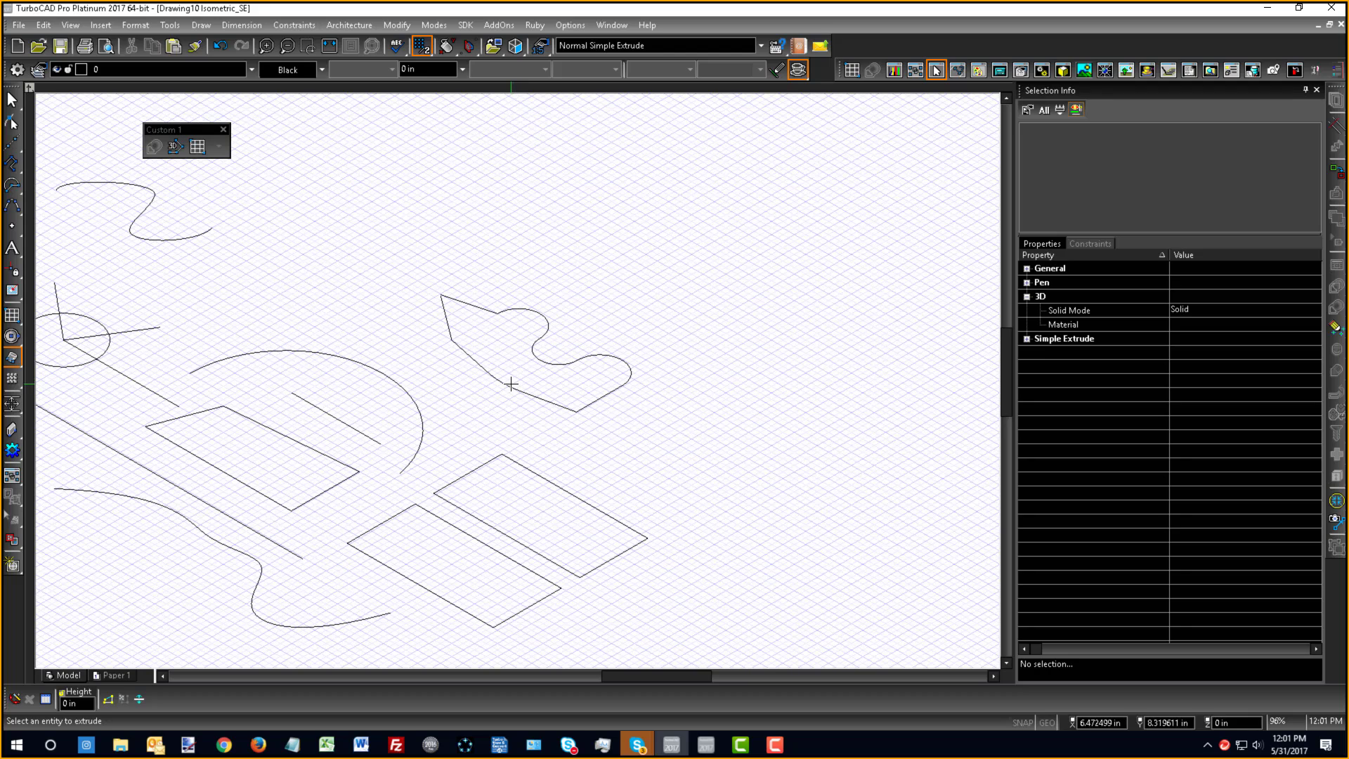
pyautogui.click(510, 384)
pyautogui.click(515, 312)
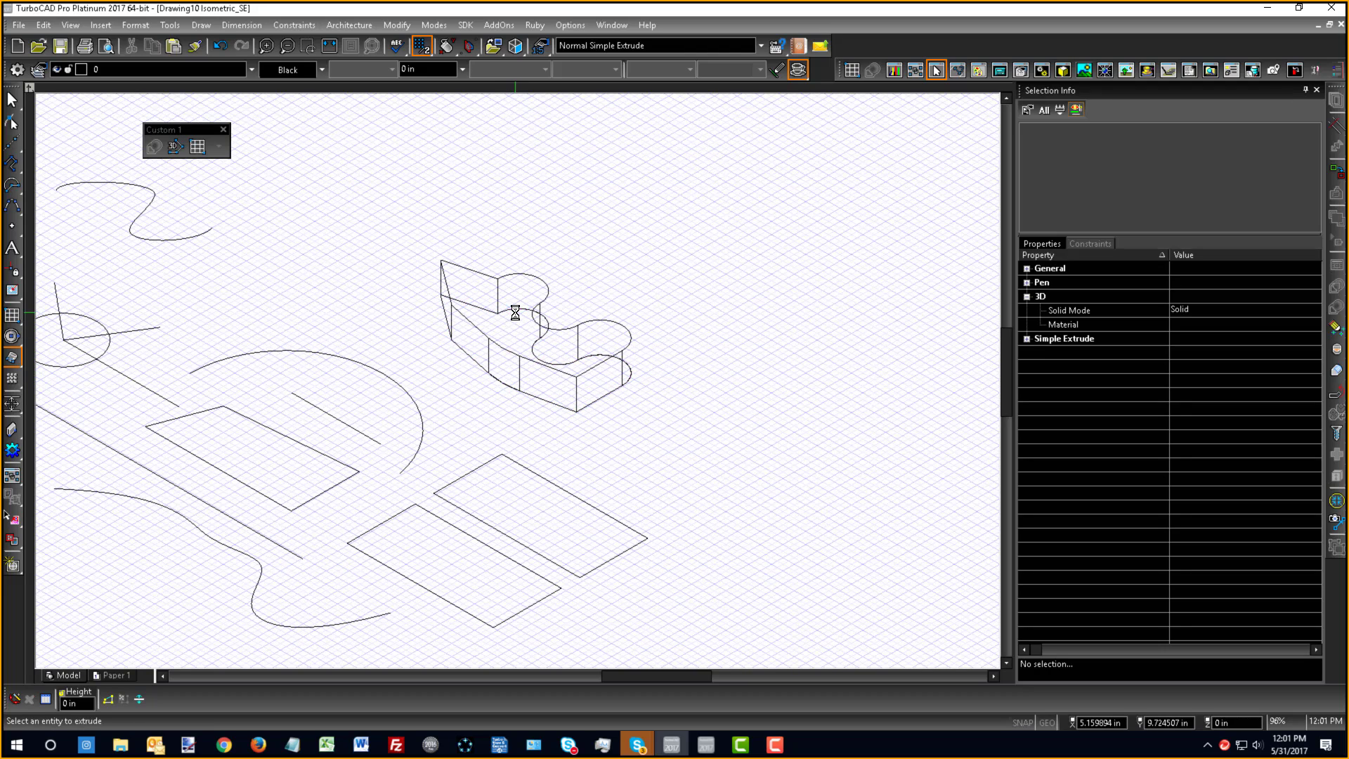
# - Render the drawing in shaded mode with default light sources added, and inspect the extruded walls from several angles
pyautogui.rightClick(515, 312)
pyautogui.click(605, 247)
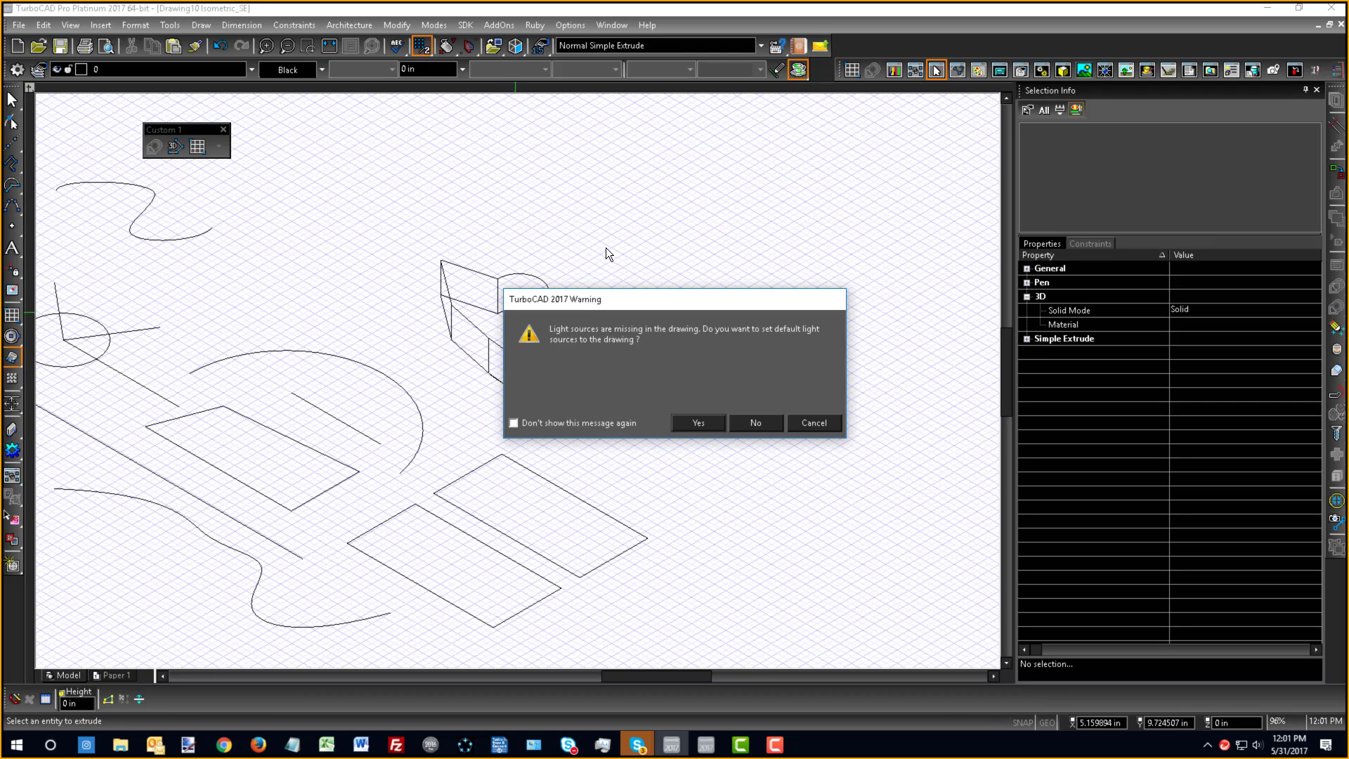
pyautogui.click(677, 418)
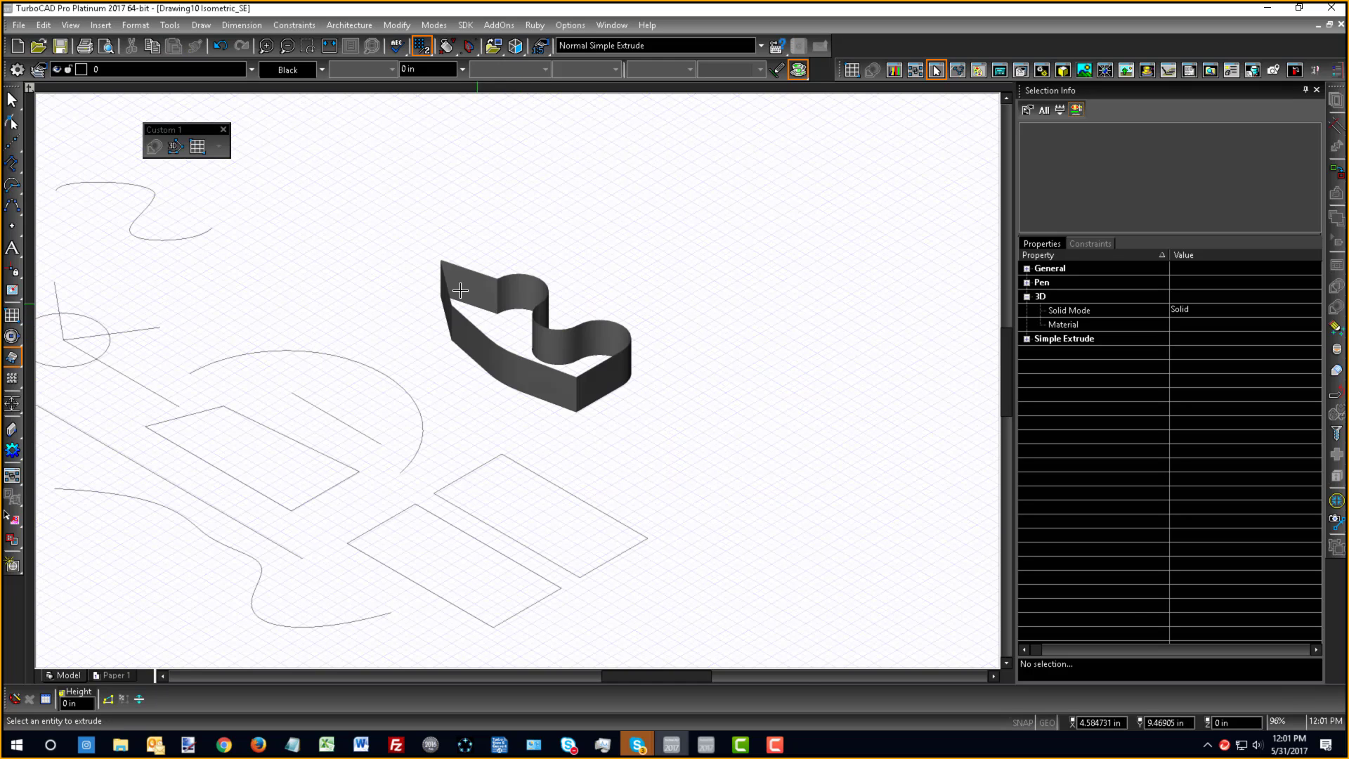
pyautogui.scroll(5, 520, 337)
pyautogui.moveTo(398, 426); pyautogui.dragTo(525, 406, button='middle')
pyautogui.scroll(-5, 518, 379)
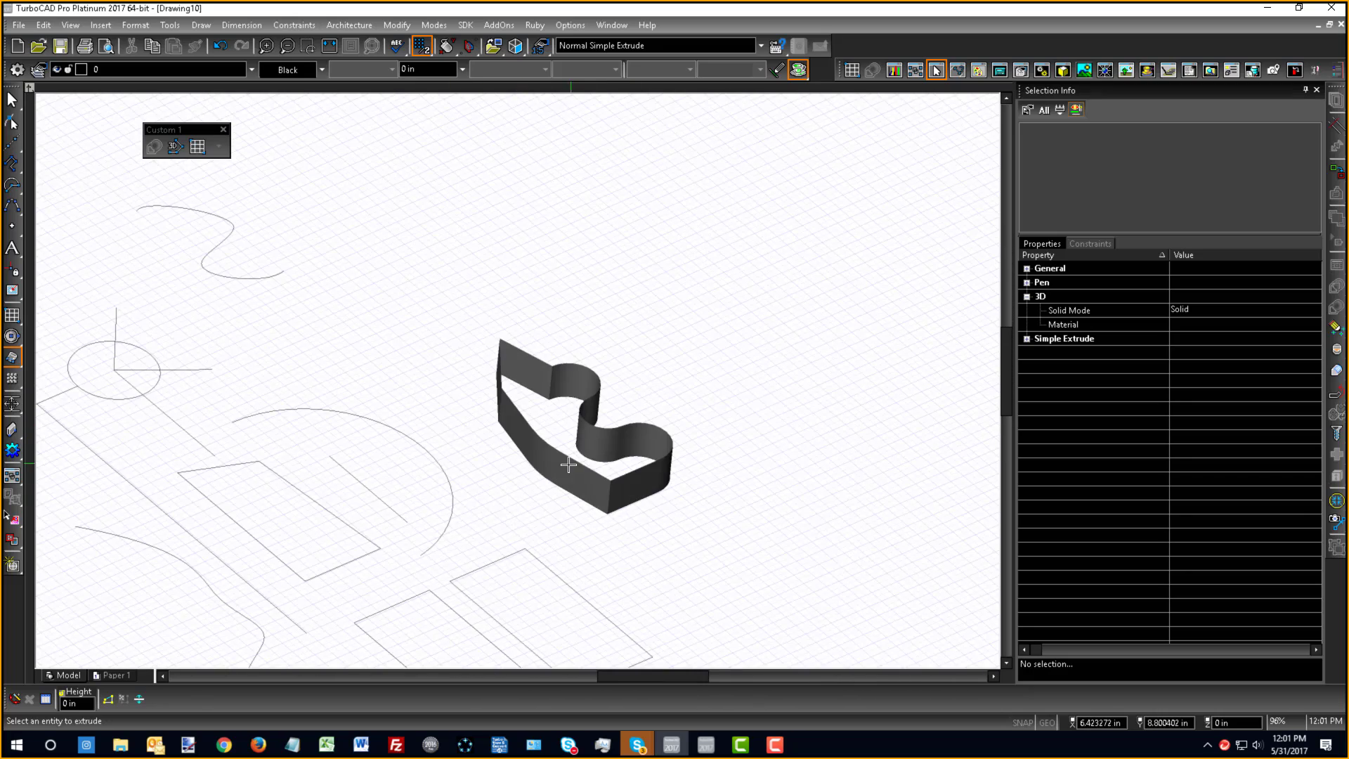
pyautogui.keyDown('shift'); pyautogui.moveTo(566, 467); pyautogui.dragTo(504, 310, button='middle'); pyautogui.keyUp('shift')
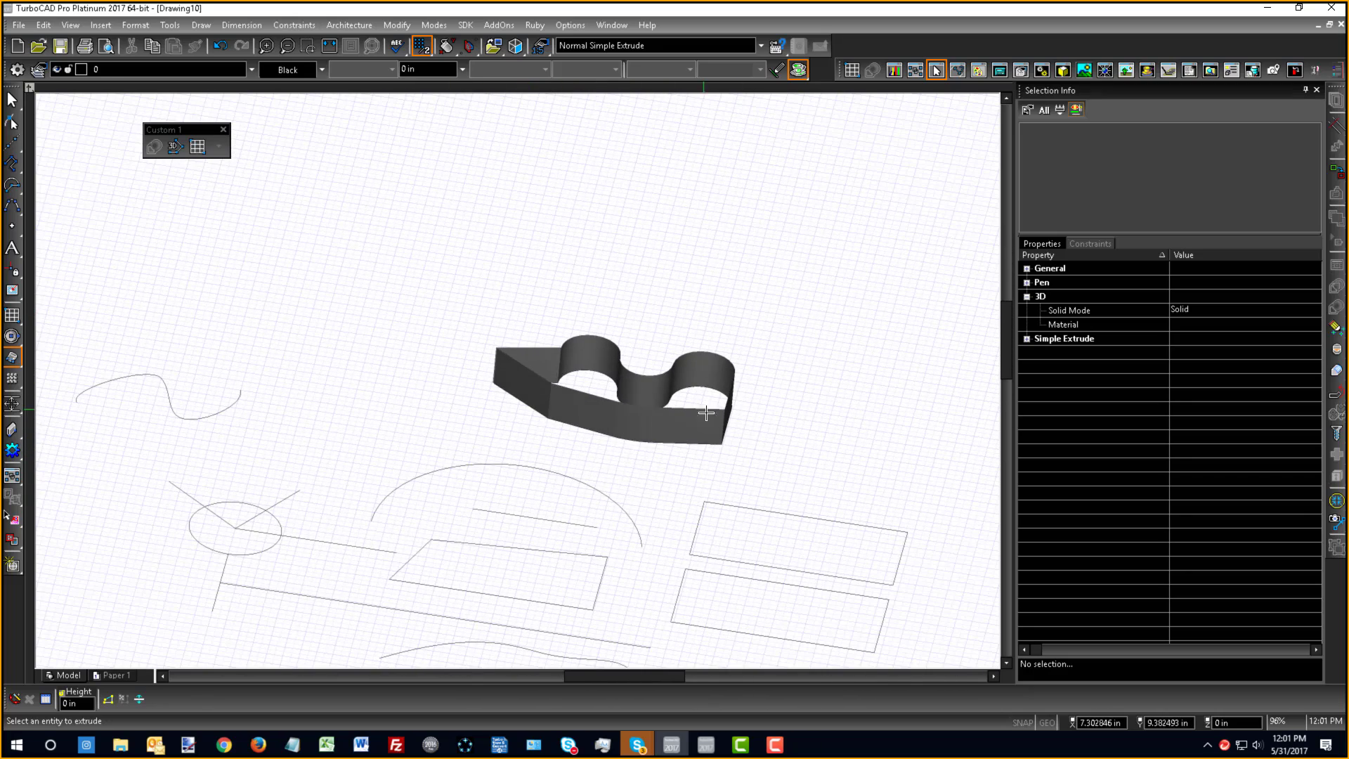
# - Undo the simple extrusion and return to the World Plan view with the Select tool active
pyautogui.rightClick(511, 317)
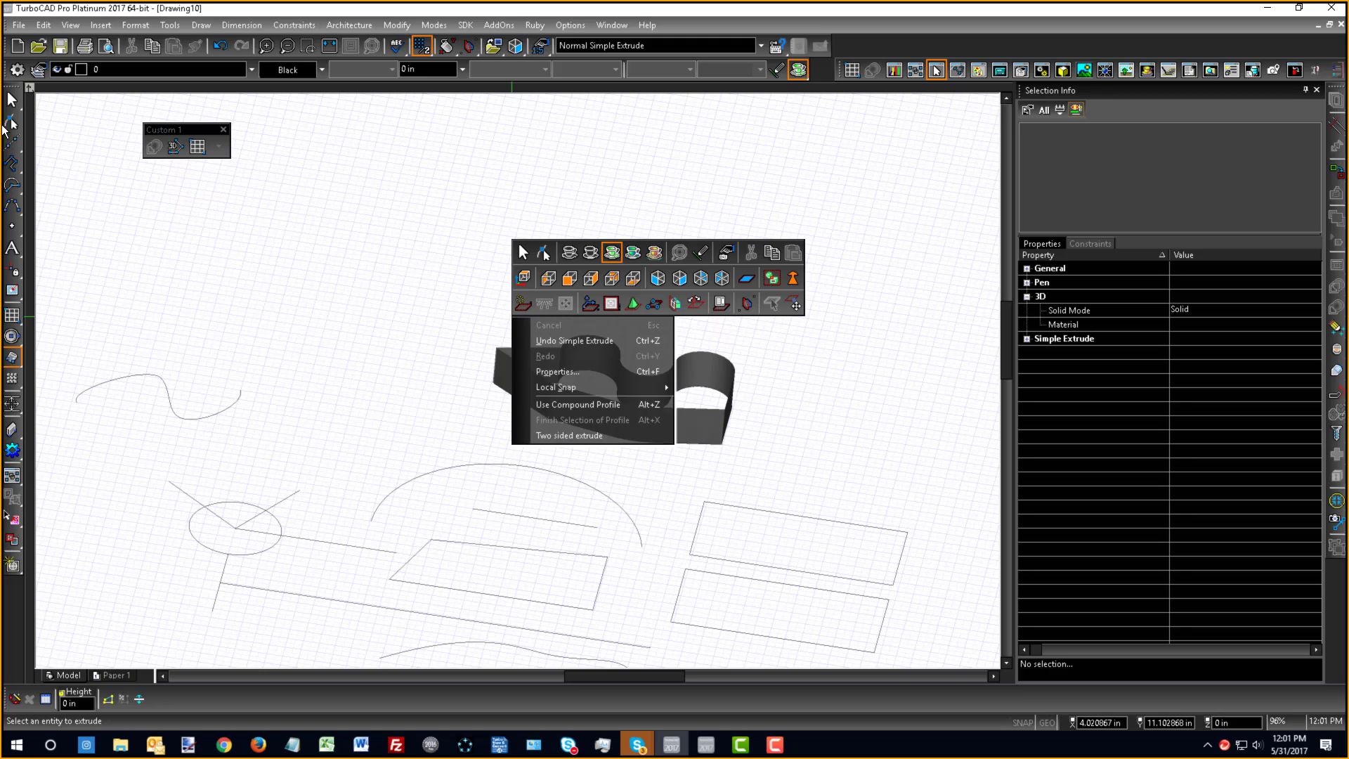
pyautogui.click(12, 102)
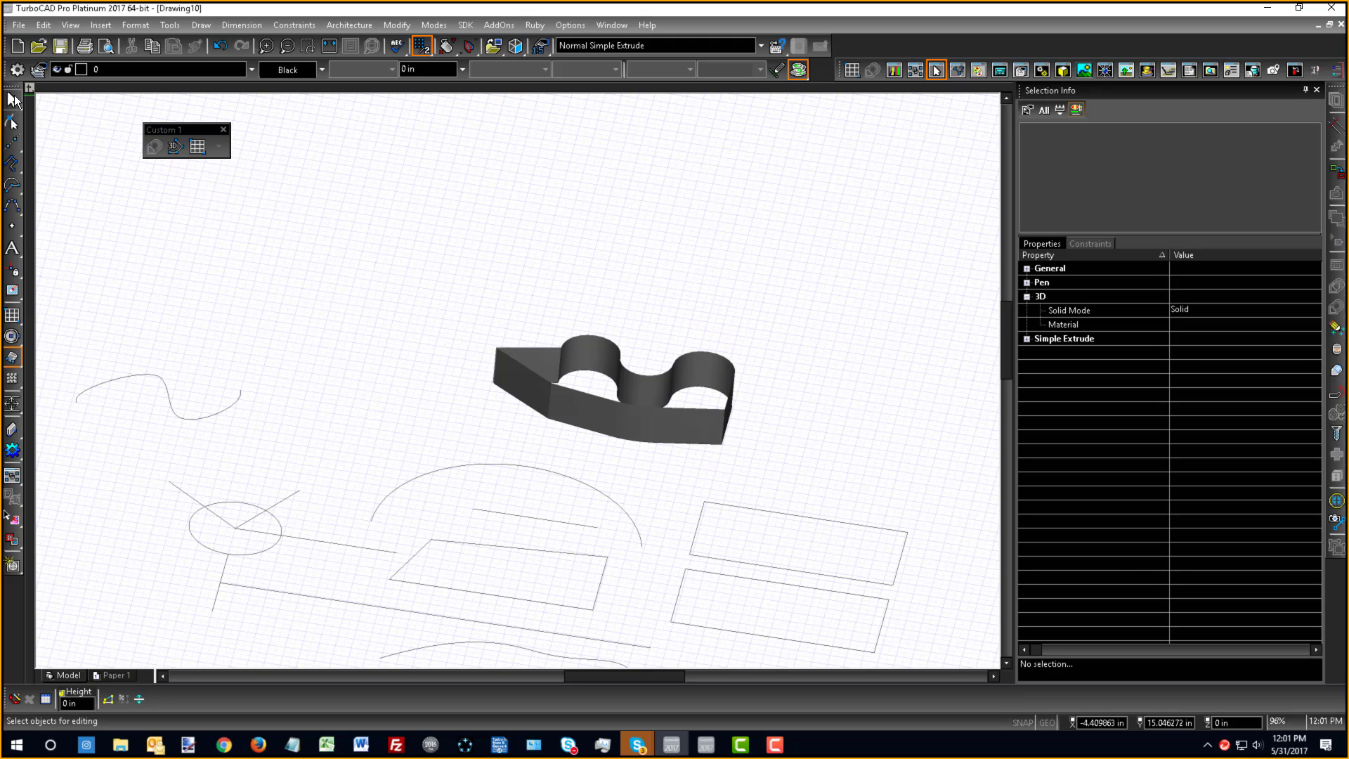
pyautogui.click(220, 46)
pyautogui.rightClick(477, 277)
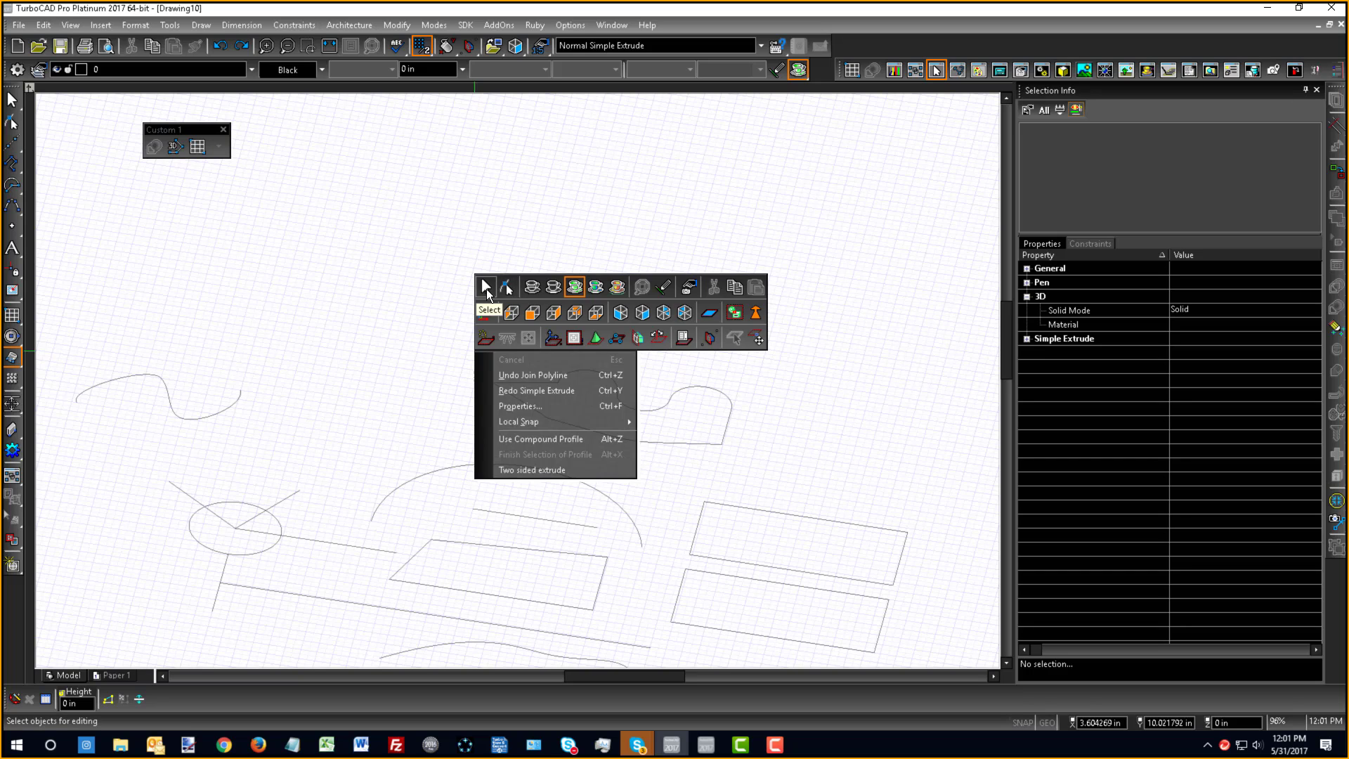
pyautogui.click(486, 289)
pyautogui.rightClick(450, 298)
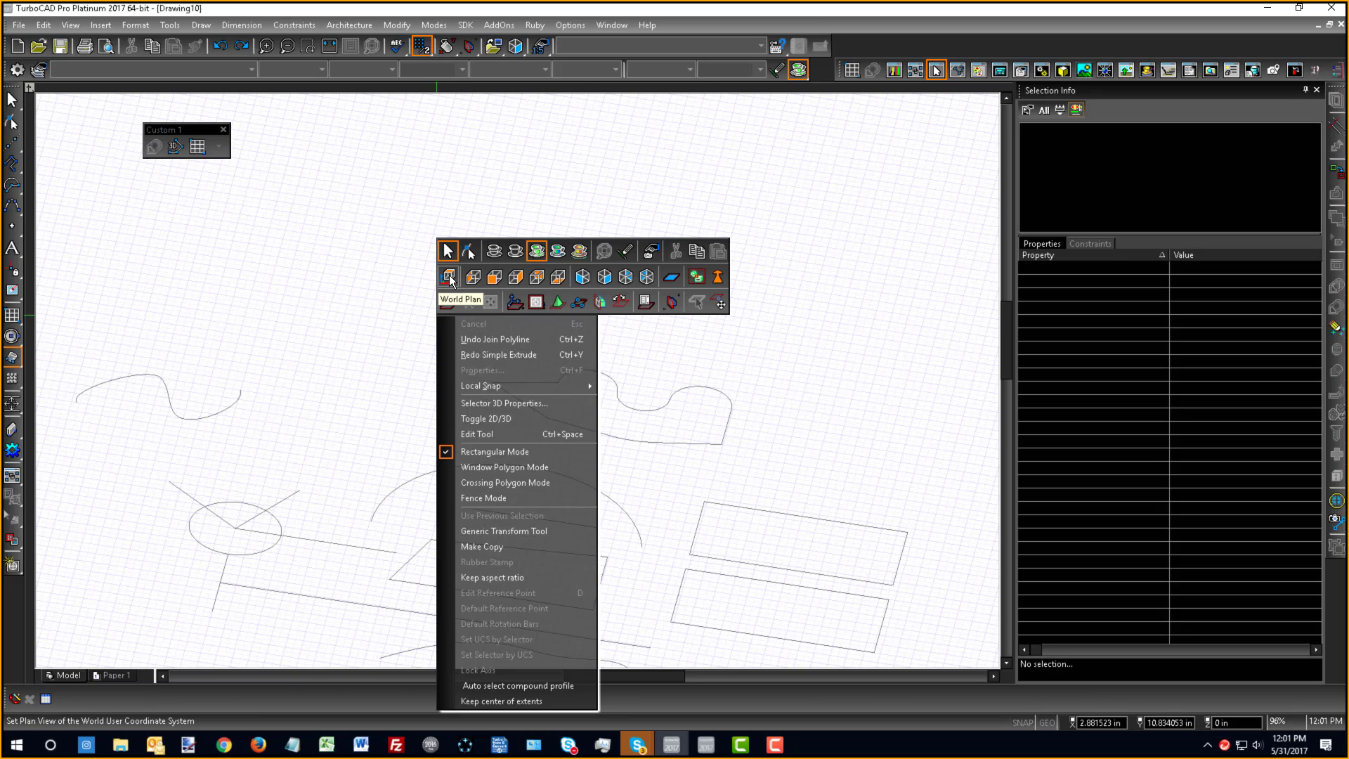
pyautogui.click(452, 280)
# - Open the joined polyline in the Edit Tool and delete the lower of the two end nodes at the pointed tip
pyautogui.scroll(4, 517, 386)
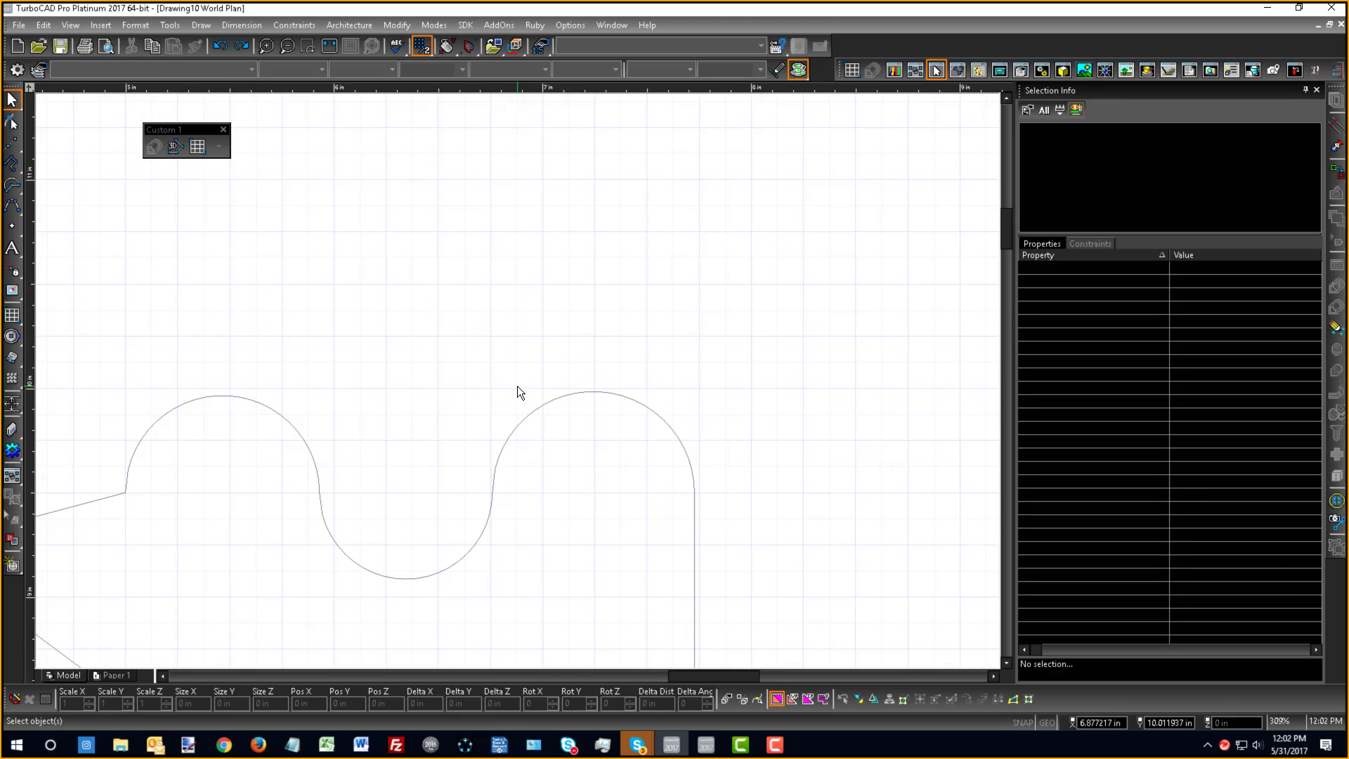
pyautogui.scroll(-2, 511, 382)
pyautogui.rightClick(471, 410)
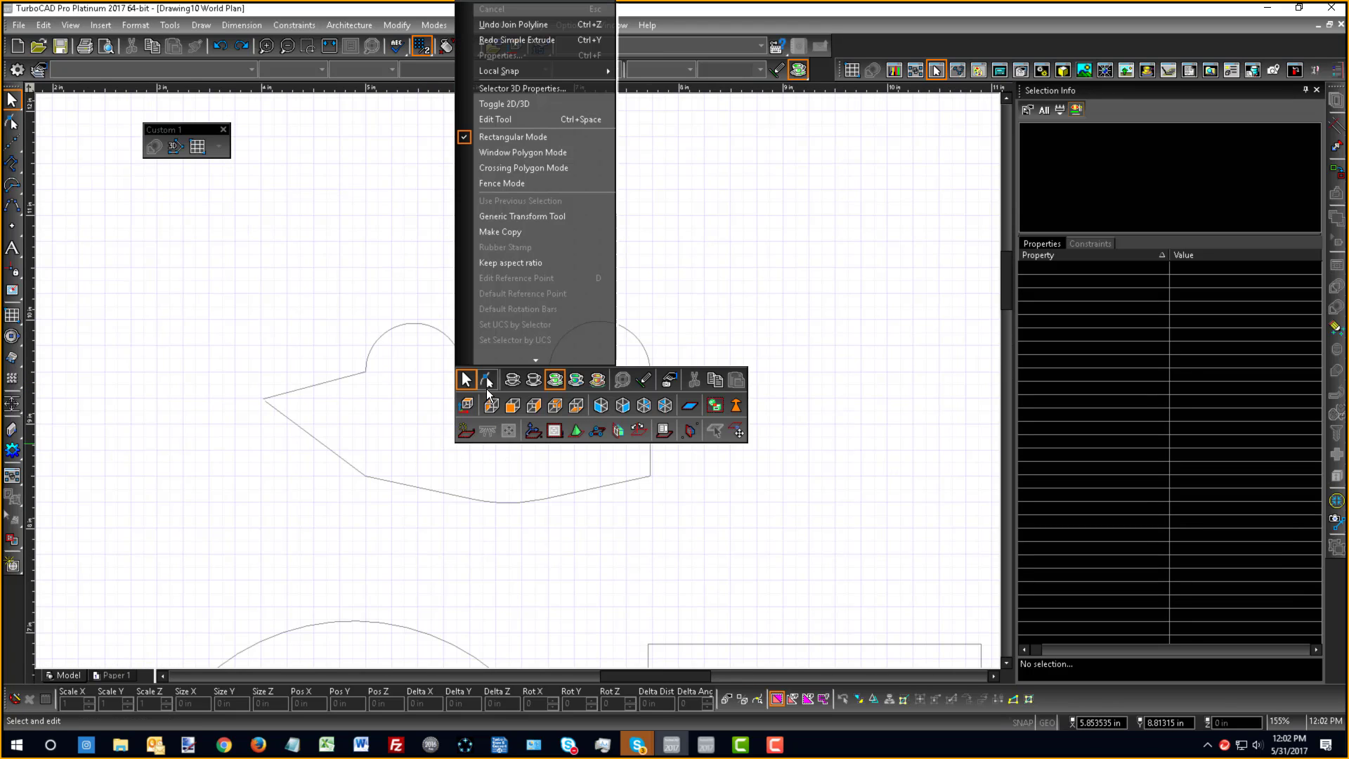
pyautogui.click(486, 381)
pyautogui.click(473, 501)
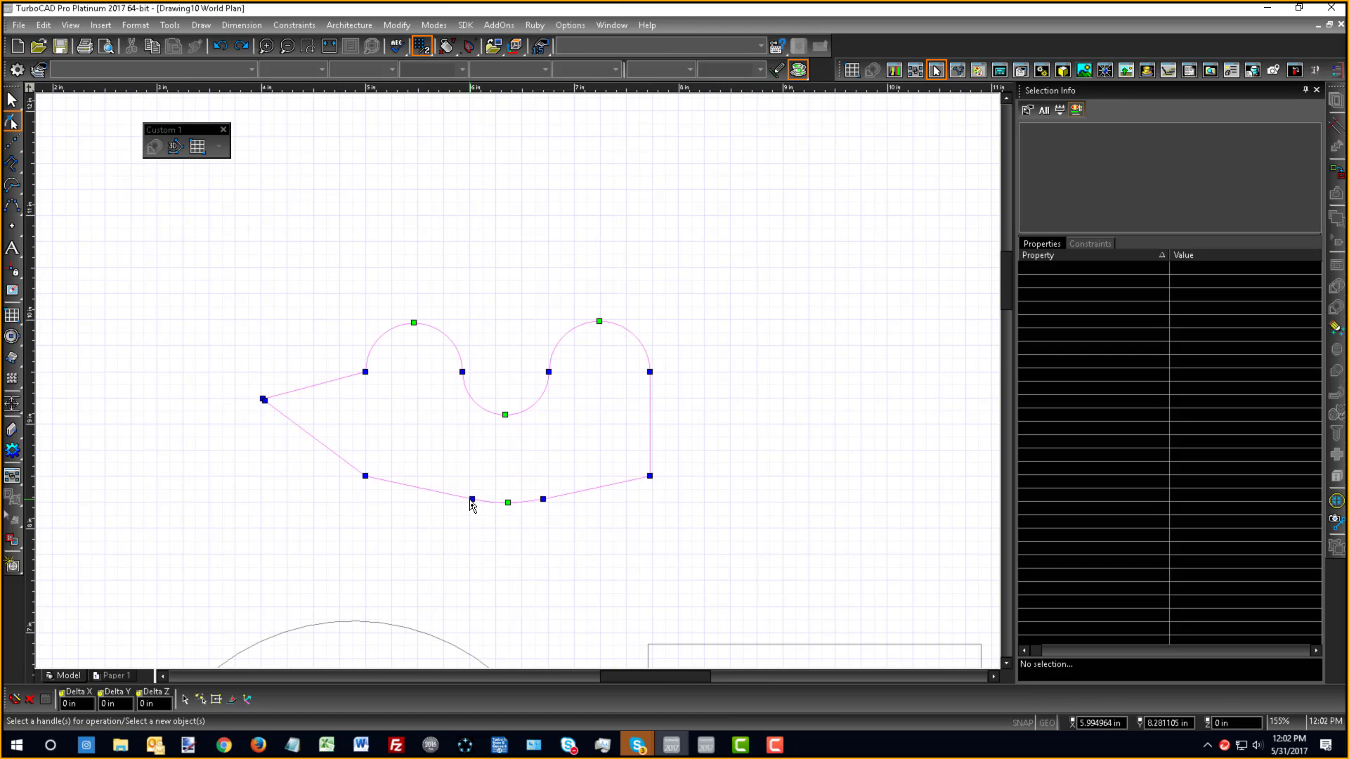
pyautogui.scroll(5, 271, 394)
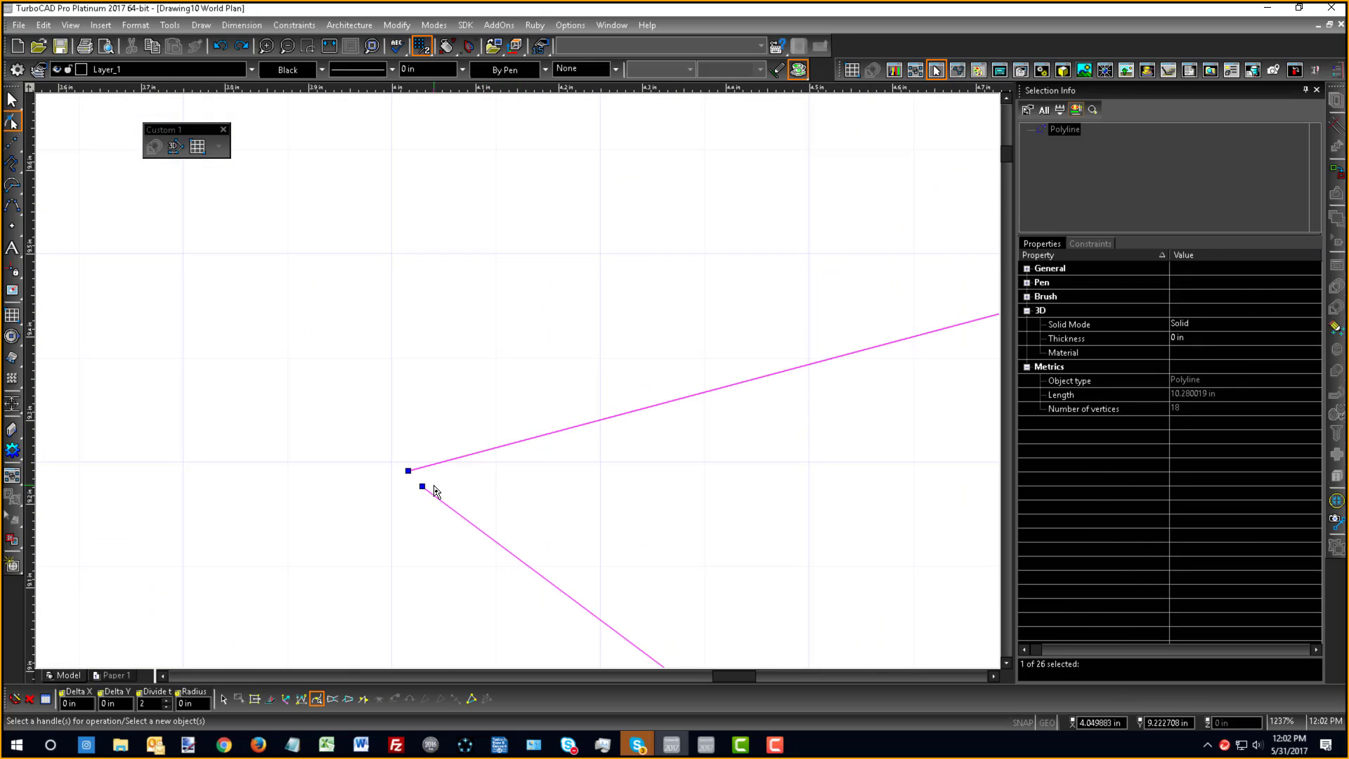
pyautogui.click(422, 488)
pyautogui.press('Delete')
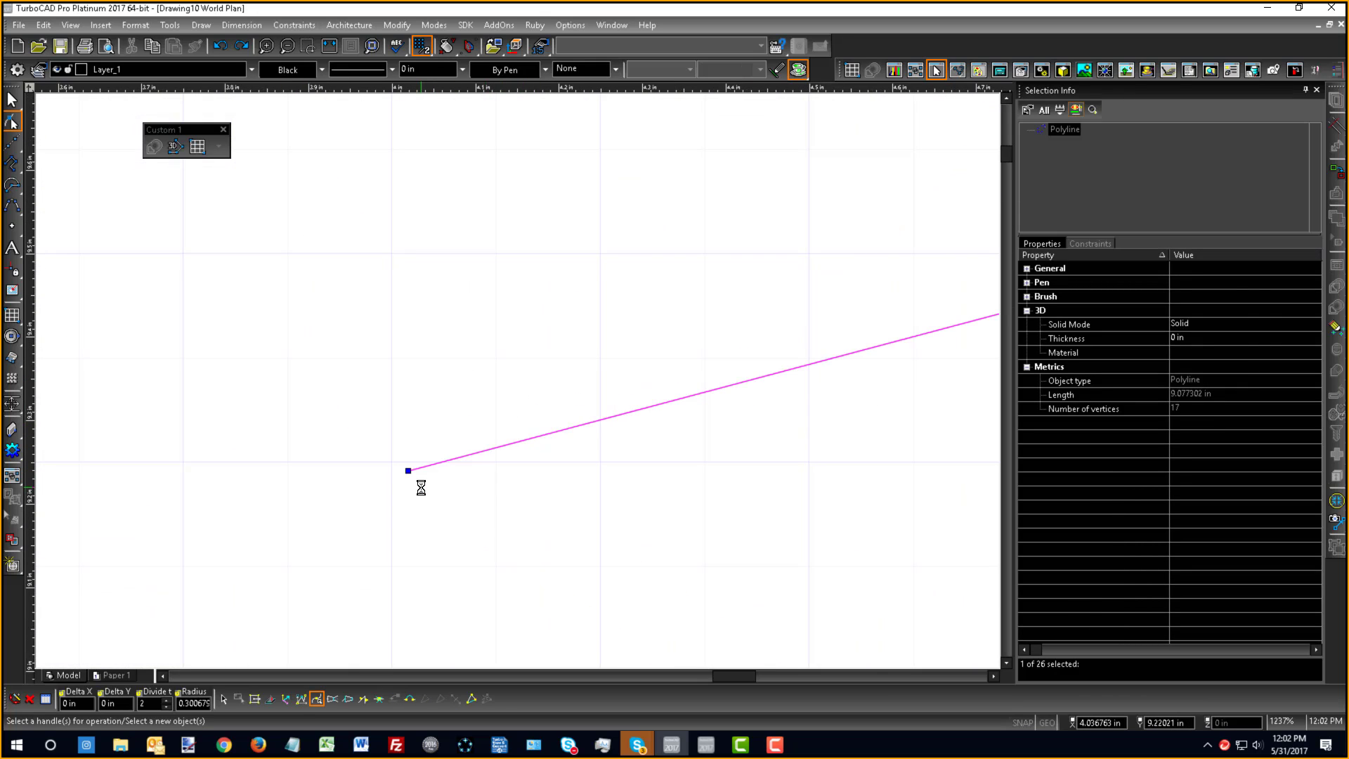
# - Close the polyline from its open lower-left end node back to the pointed tip
pyautogui.scroll(-5, 521, 386)
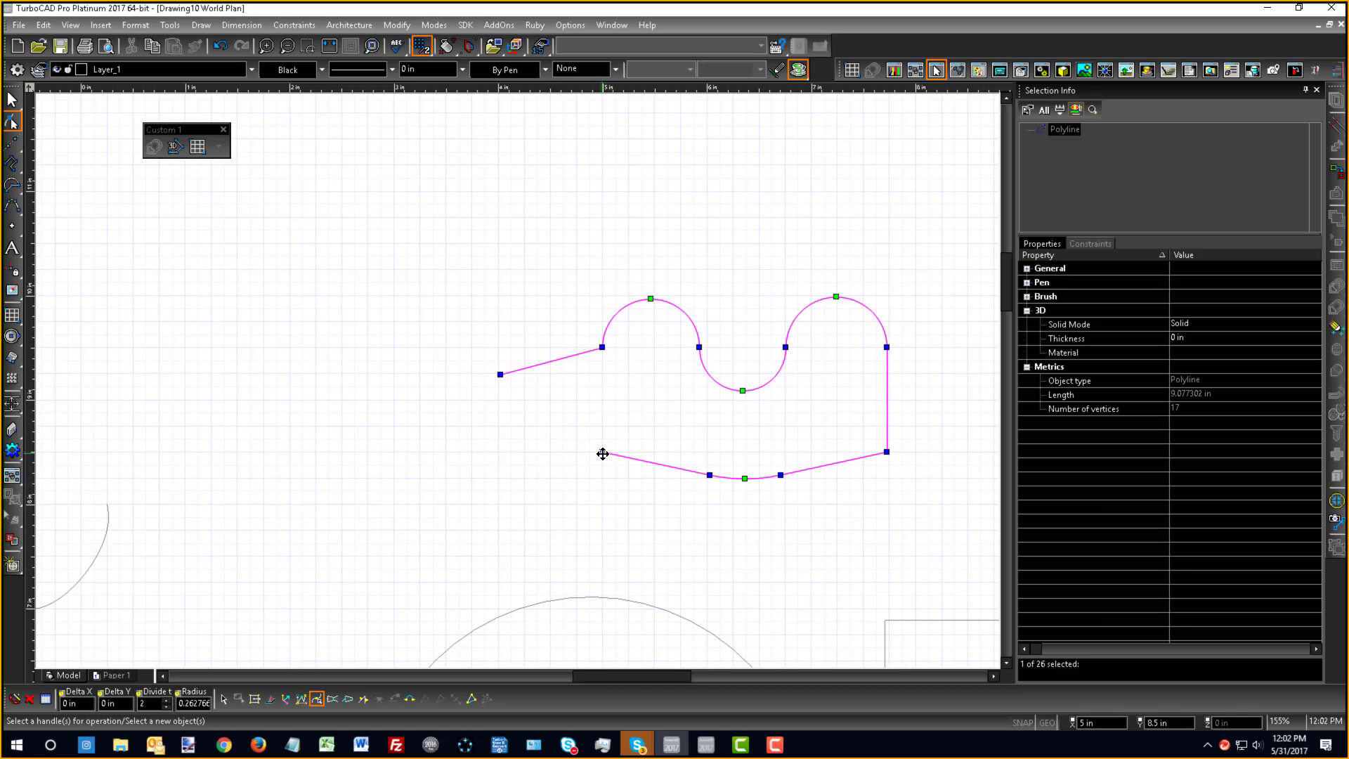
pyautogui.moveTo(586, 435); pyautogui.dragTo(613, 469)
pyautogui.rightClick(603, 453)
pyautogui.click(635, 349)
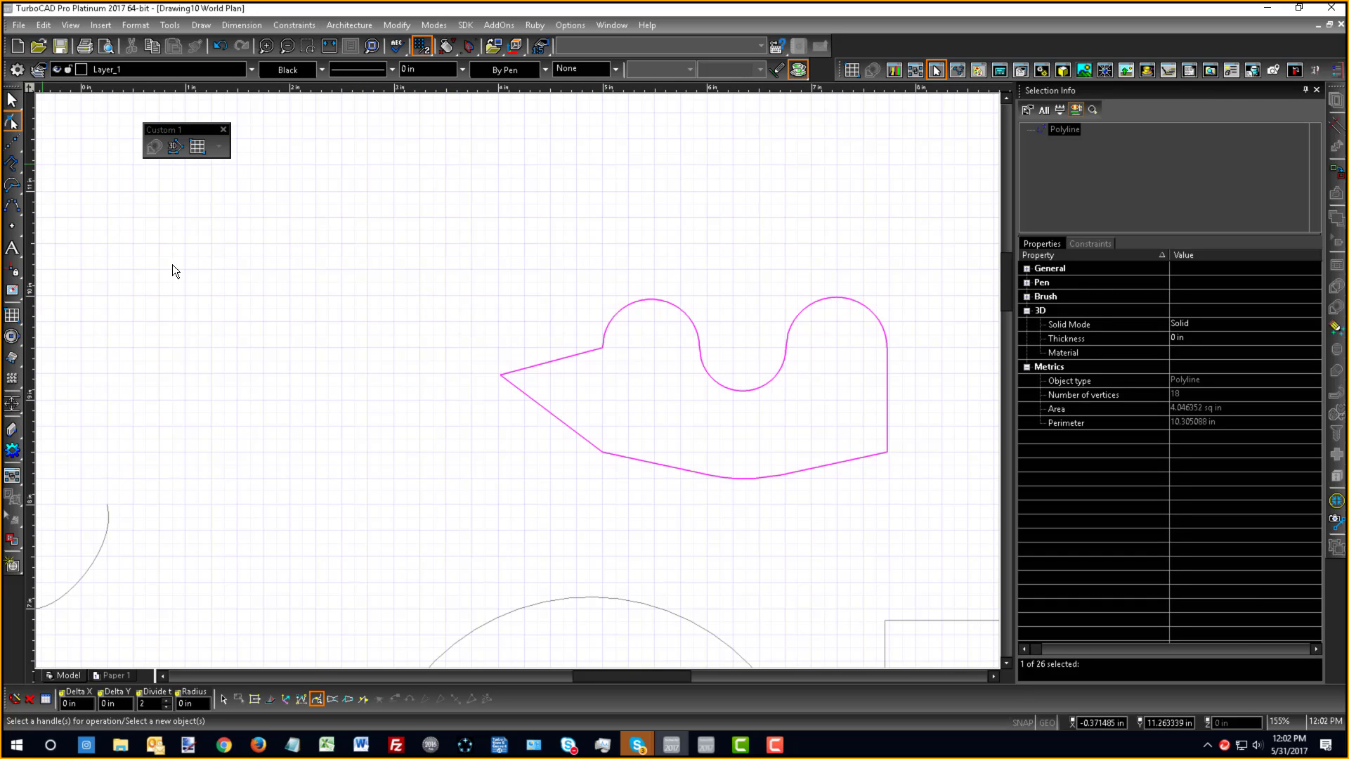
# - Fill the closed outline with a solid hatch by picking a point inside it
pyautogui.press('Escape')
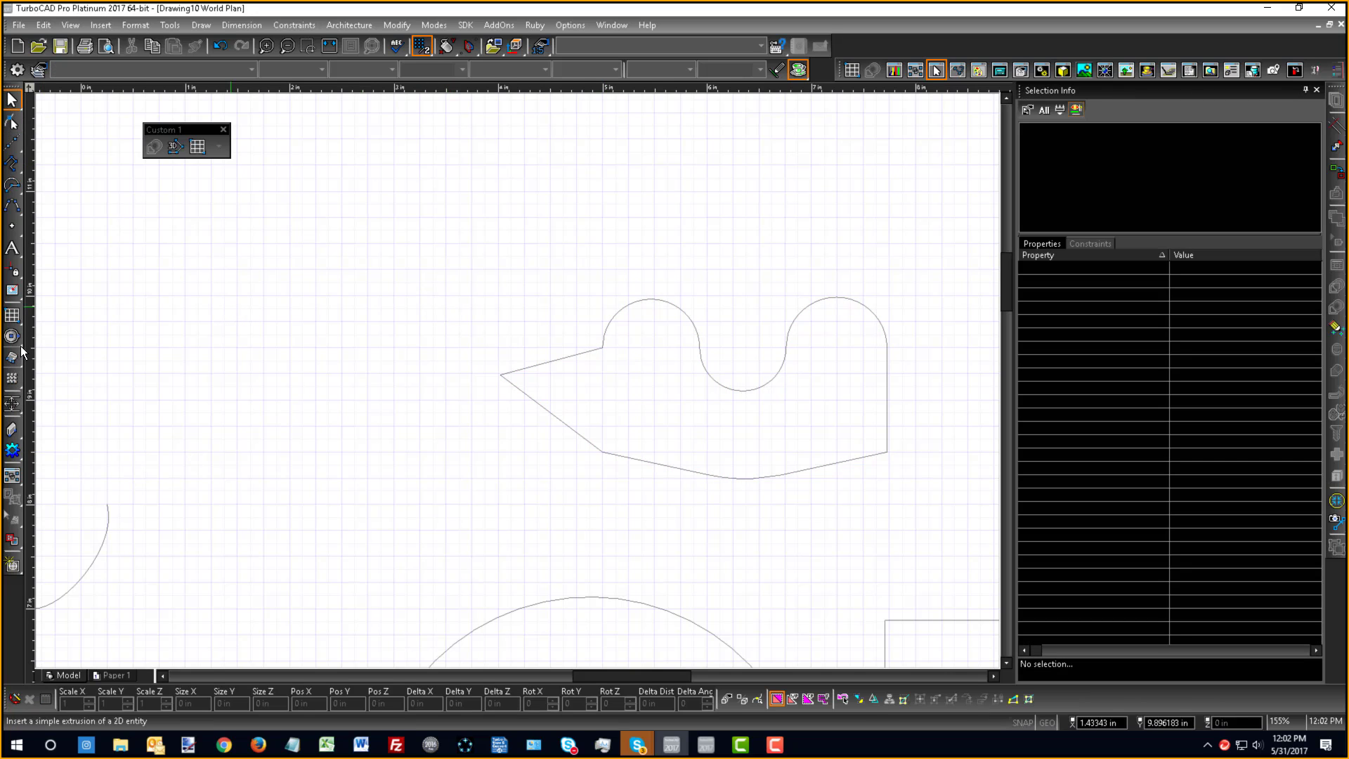
pyautogui.click(12, 290)
pyautogui.click(642, 458)
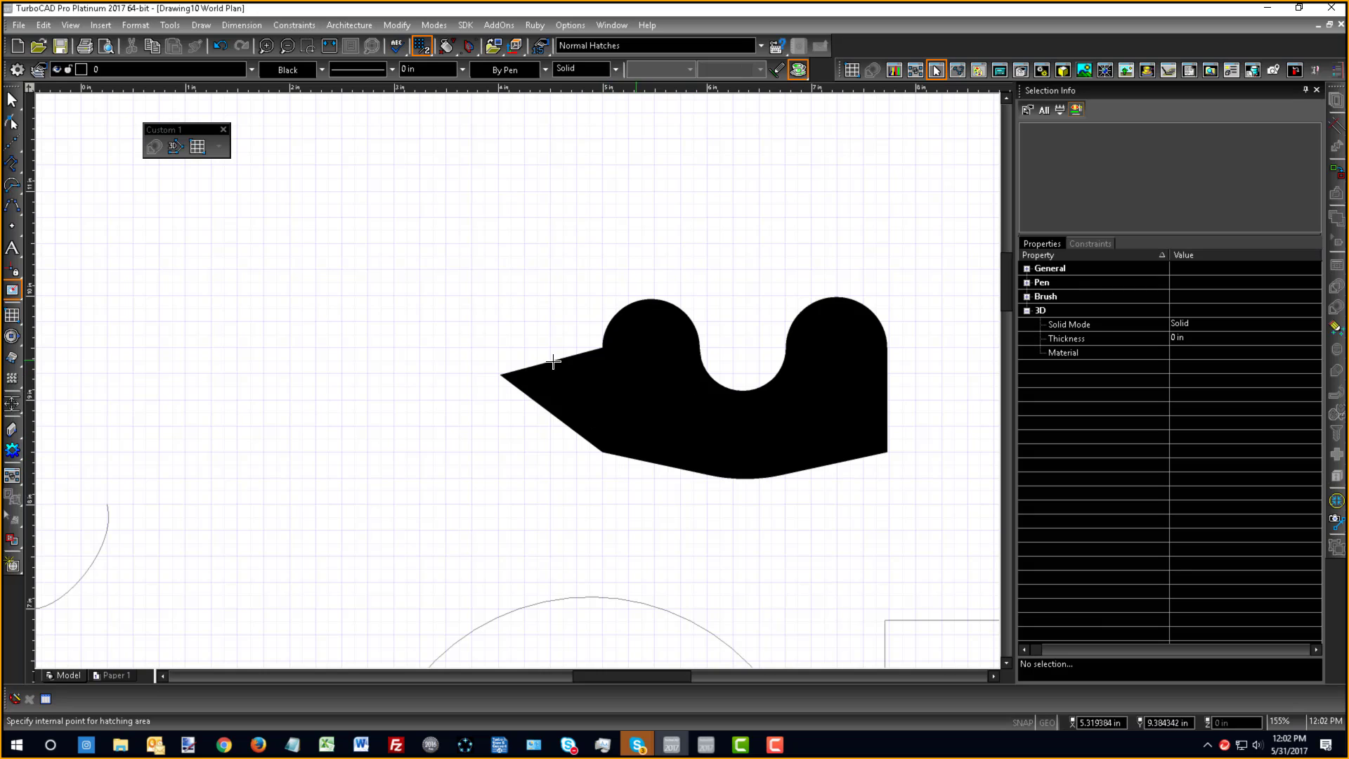
# - Extrude the closed outline upward with Simple Extrude in the south-east isometric view and inspect the solid
pyautogui.rightClick(379, 355)
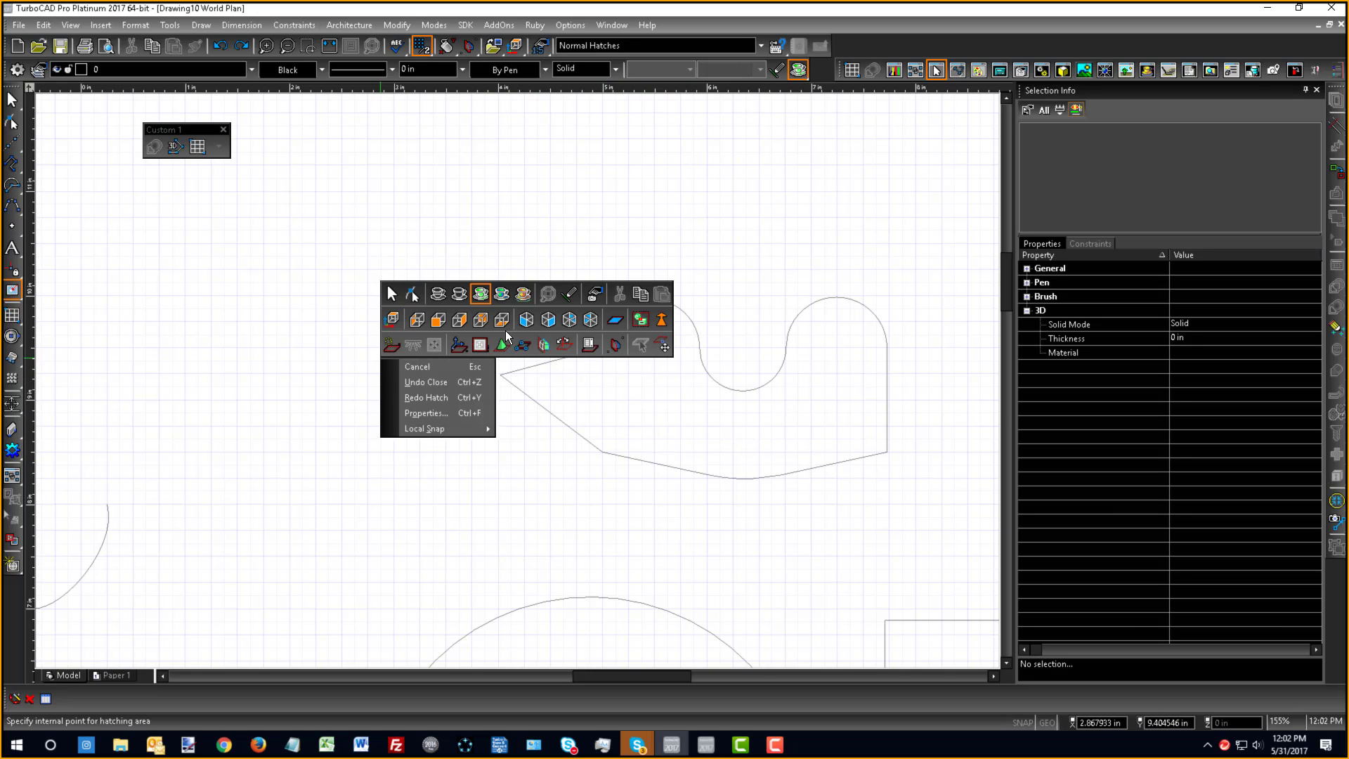
pyautogui.click(543, 319)
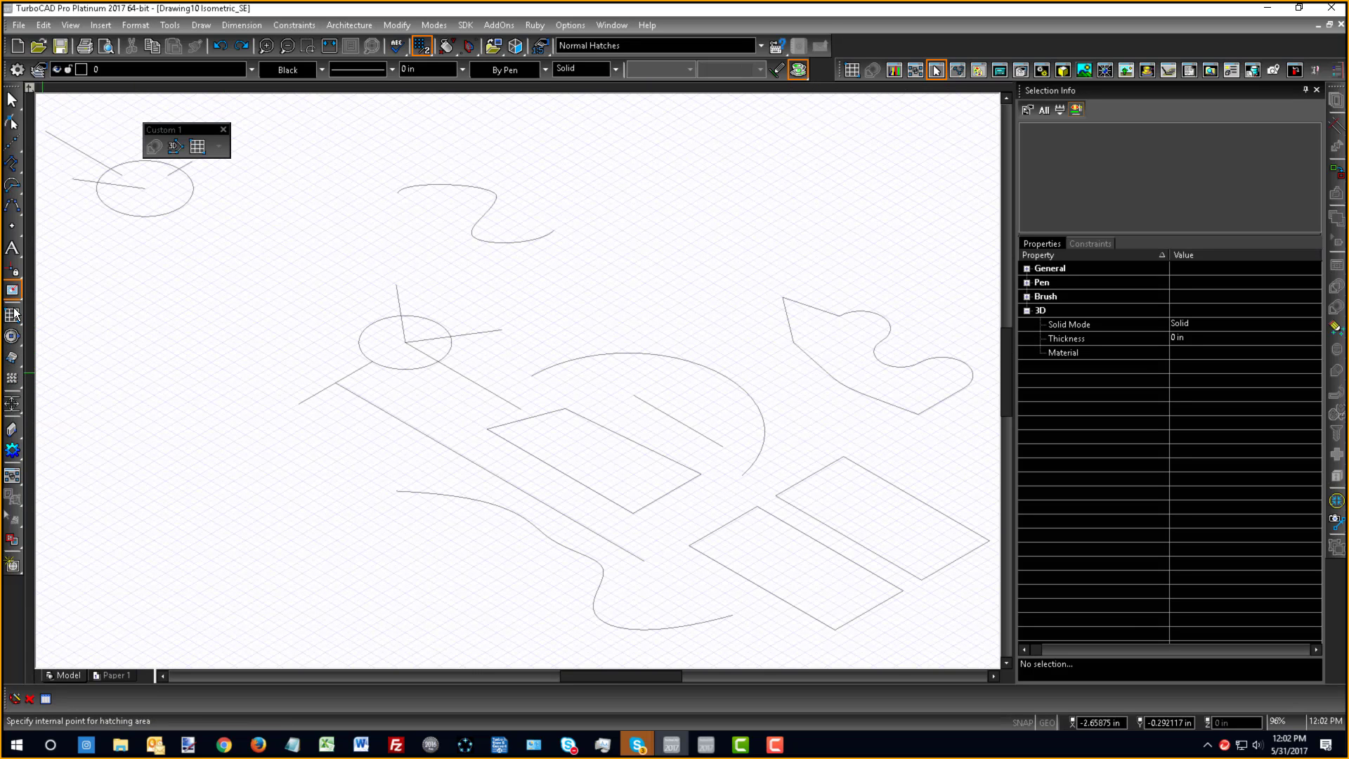
pyautogui.click(12, 357)
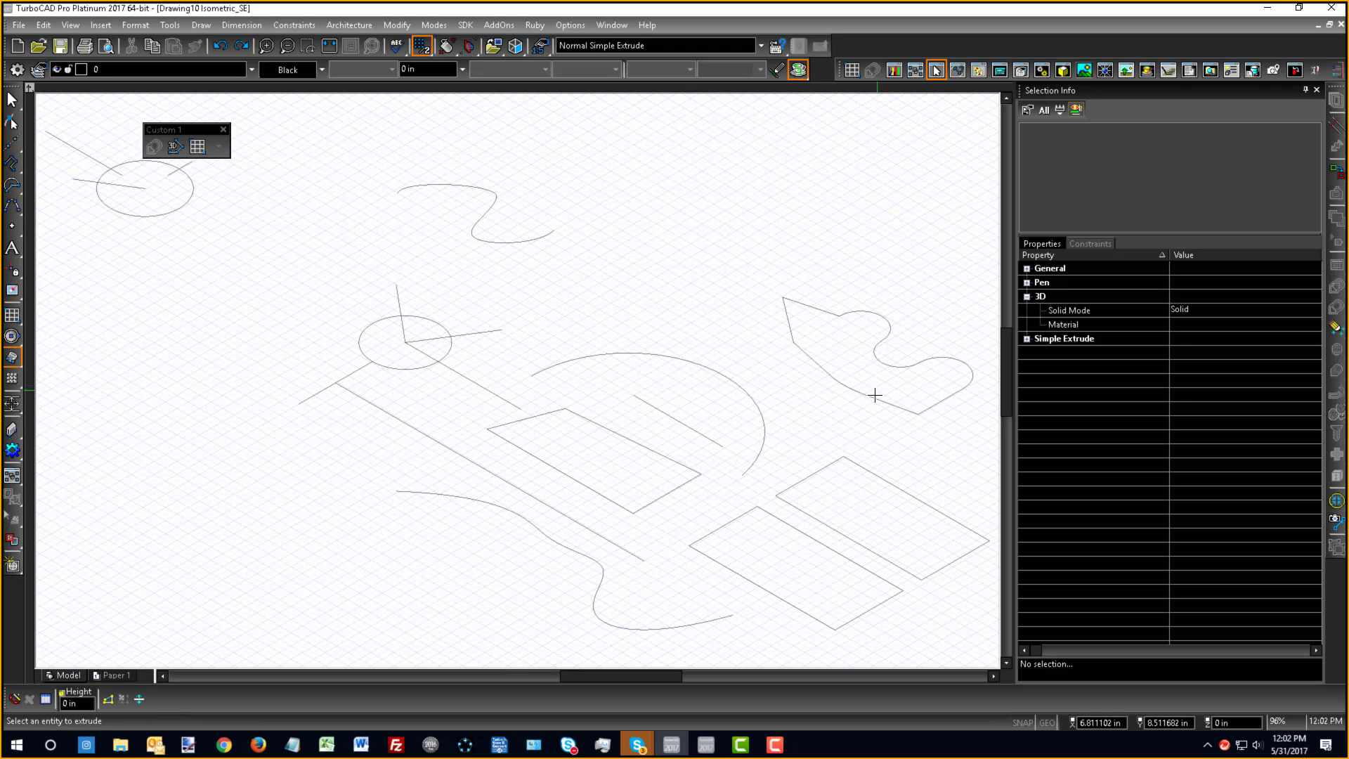
pyautogui.click(875, 396)
pyautogui.click(856, 298)
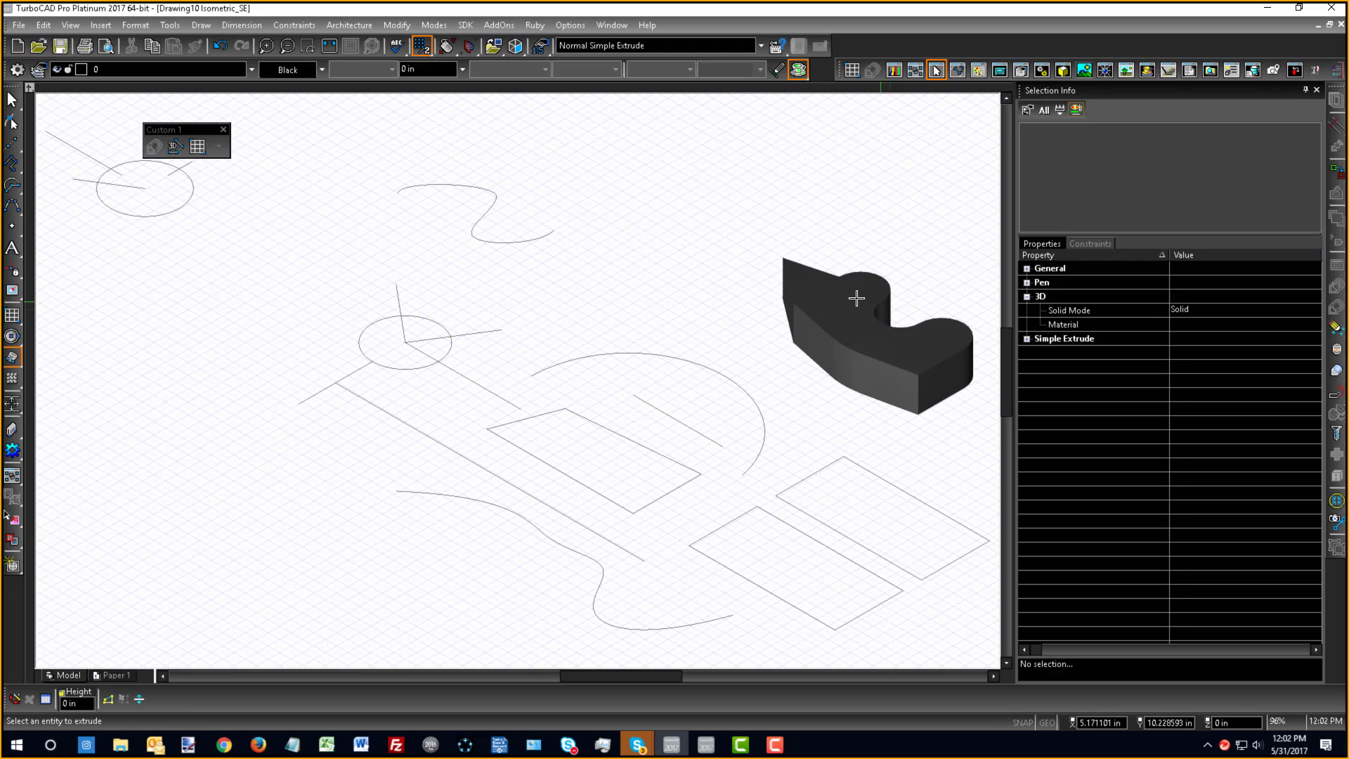
pyautogui.scroll(2, 517, 386)
pyautogui.moveTo(518, 385); pyautogui.dragTo(641, 530, button='middle')
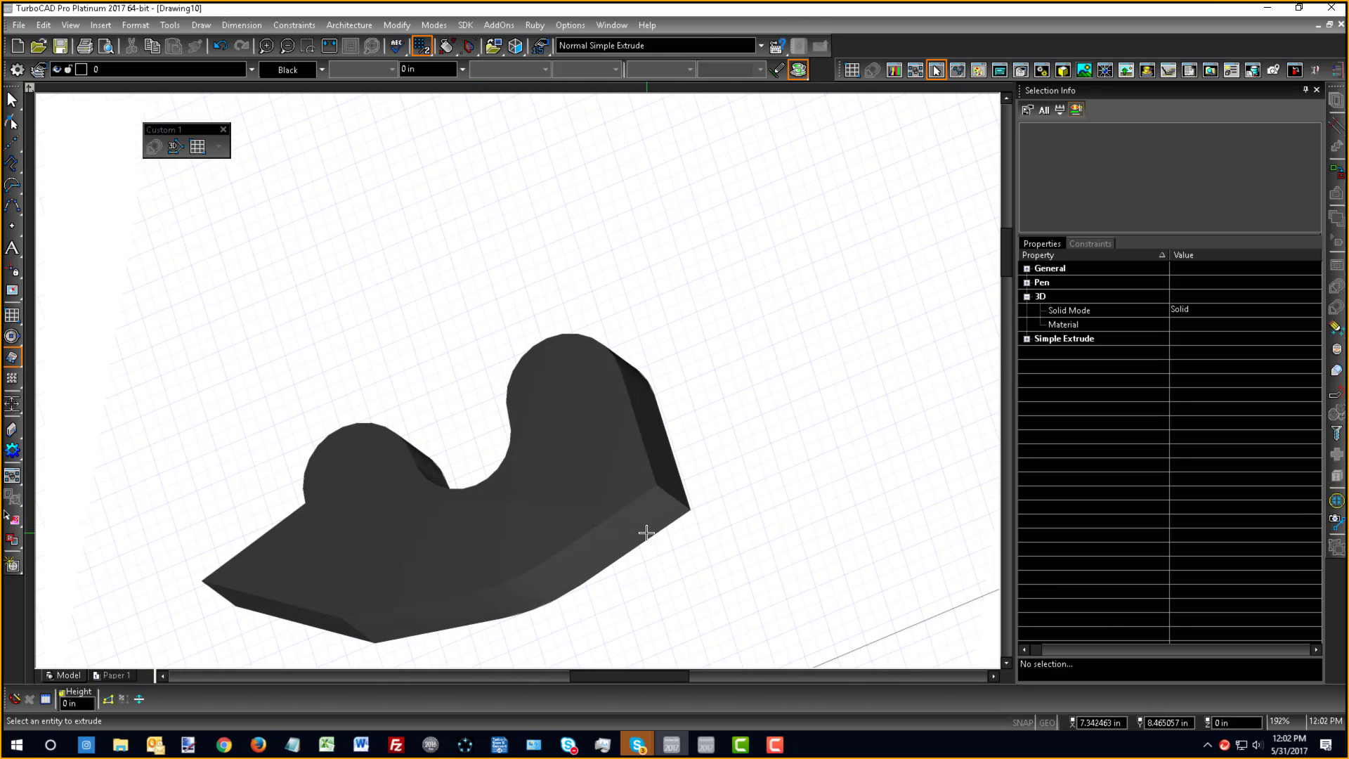
# - Return to the World Plan view in wireframe mode with the Select tool active
pyautogui.rightClick(386, 412)
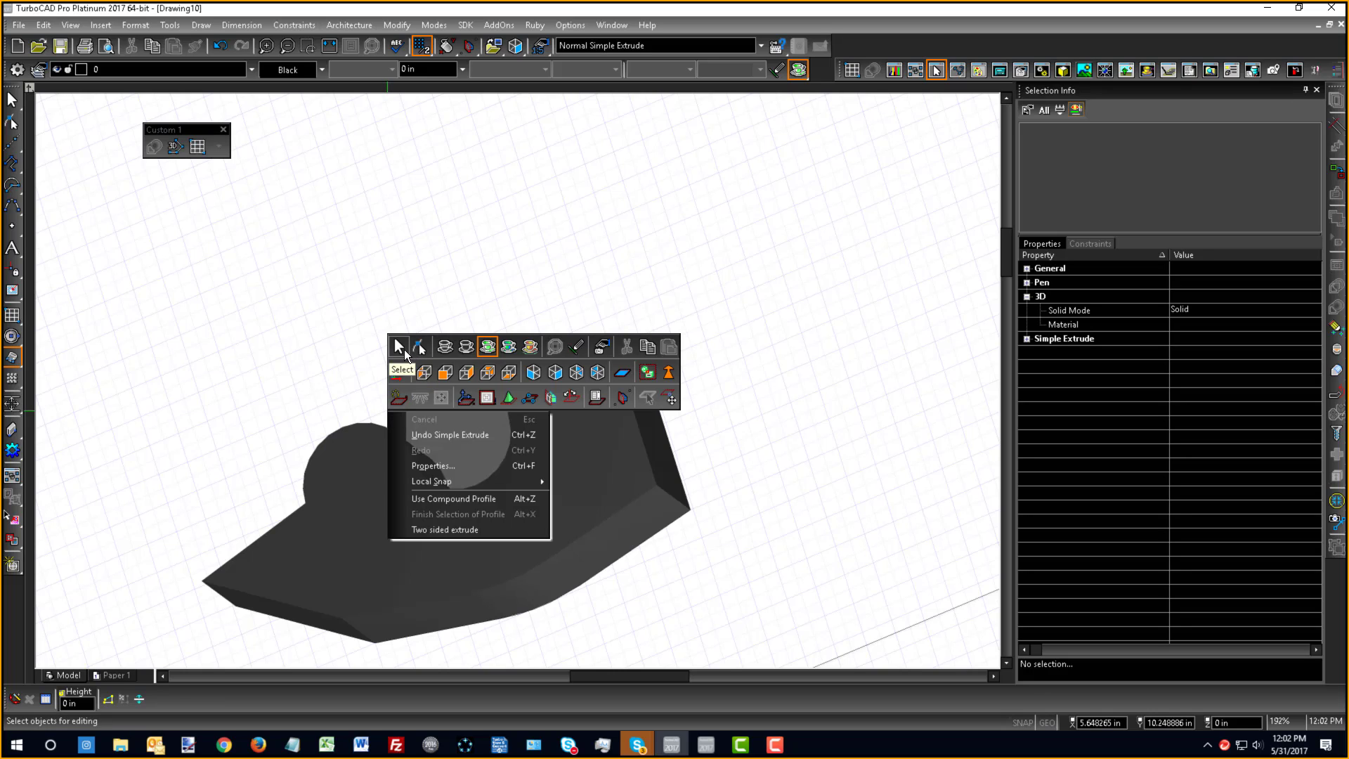
pyautogui.click(403, 349)
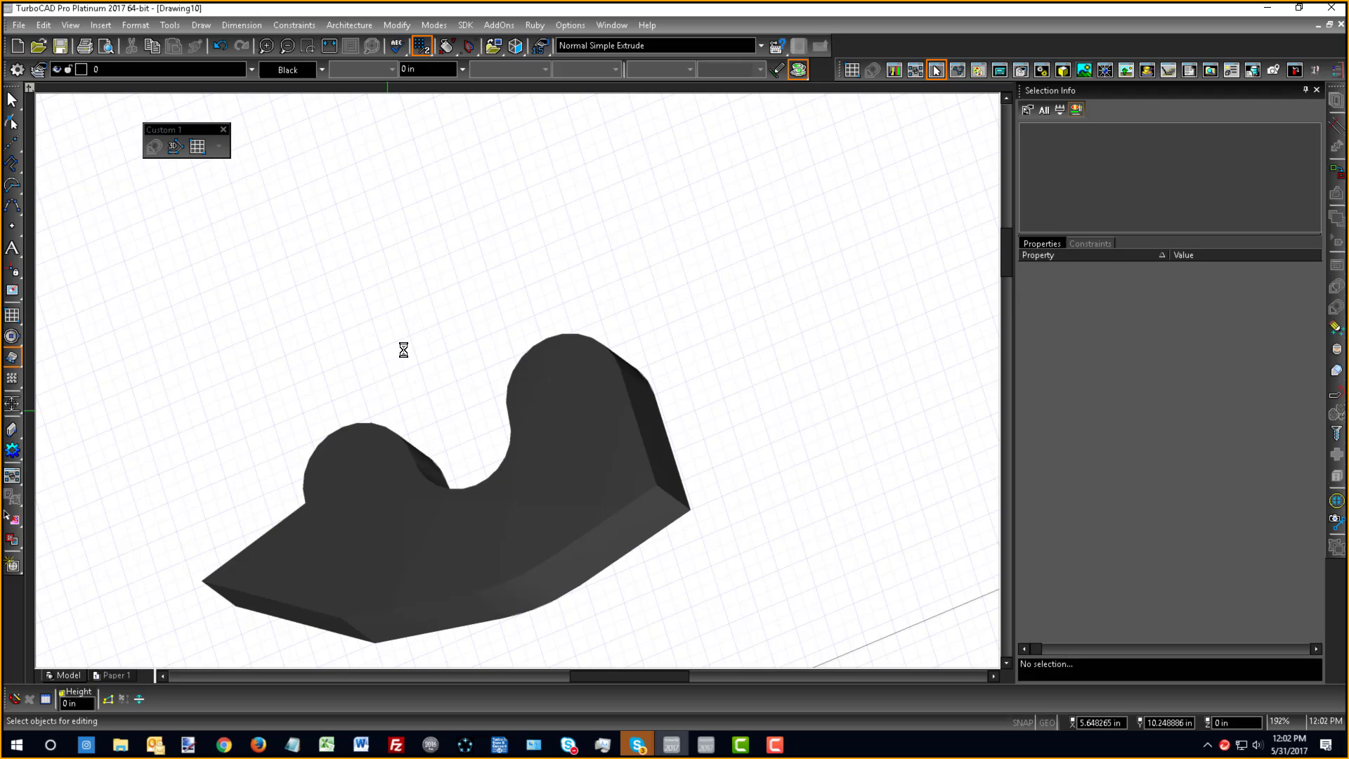
pyautogui.rightClick(404, 350)
pyautogui.click(461, 285)
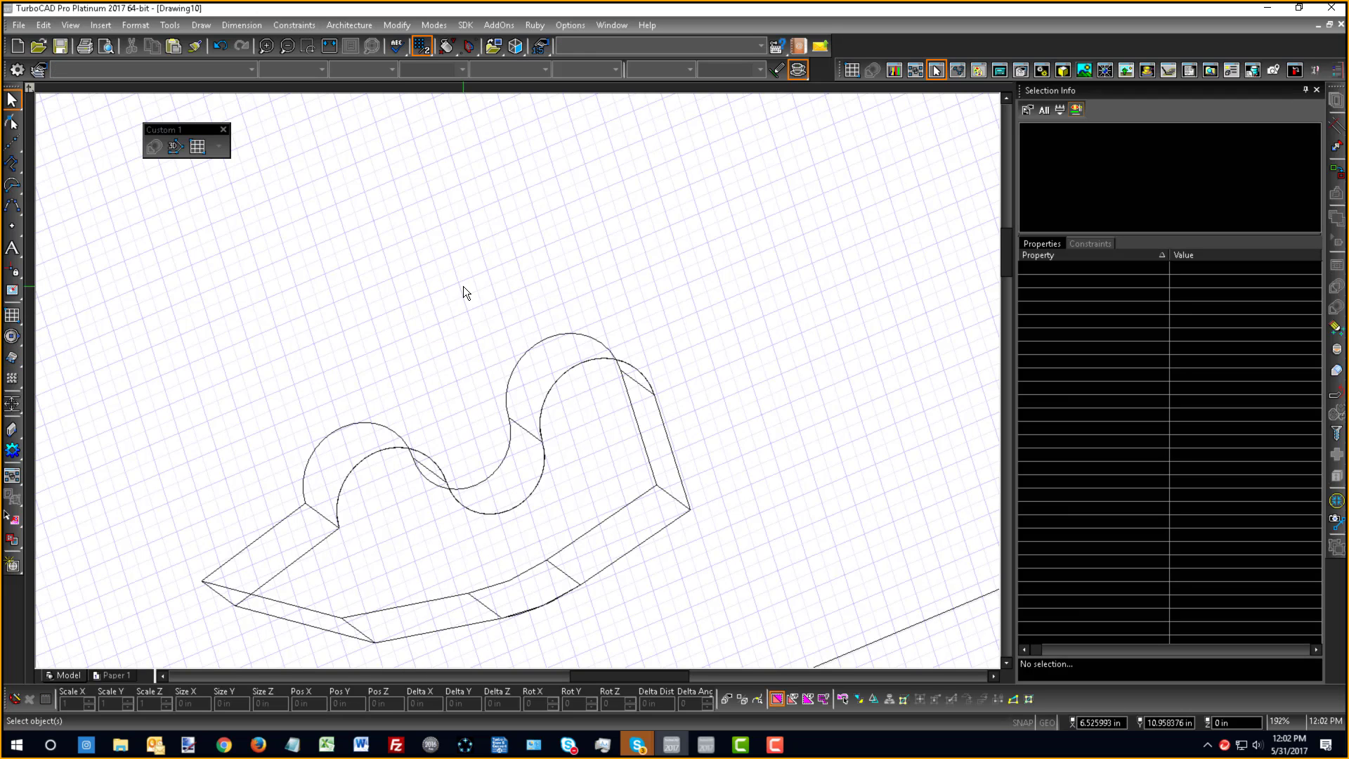
pyautogui.rightClick(431, 359)
pyautogui.click(443, 323)
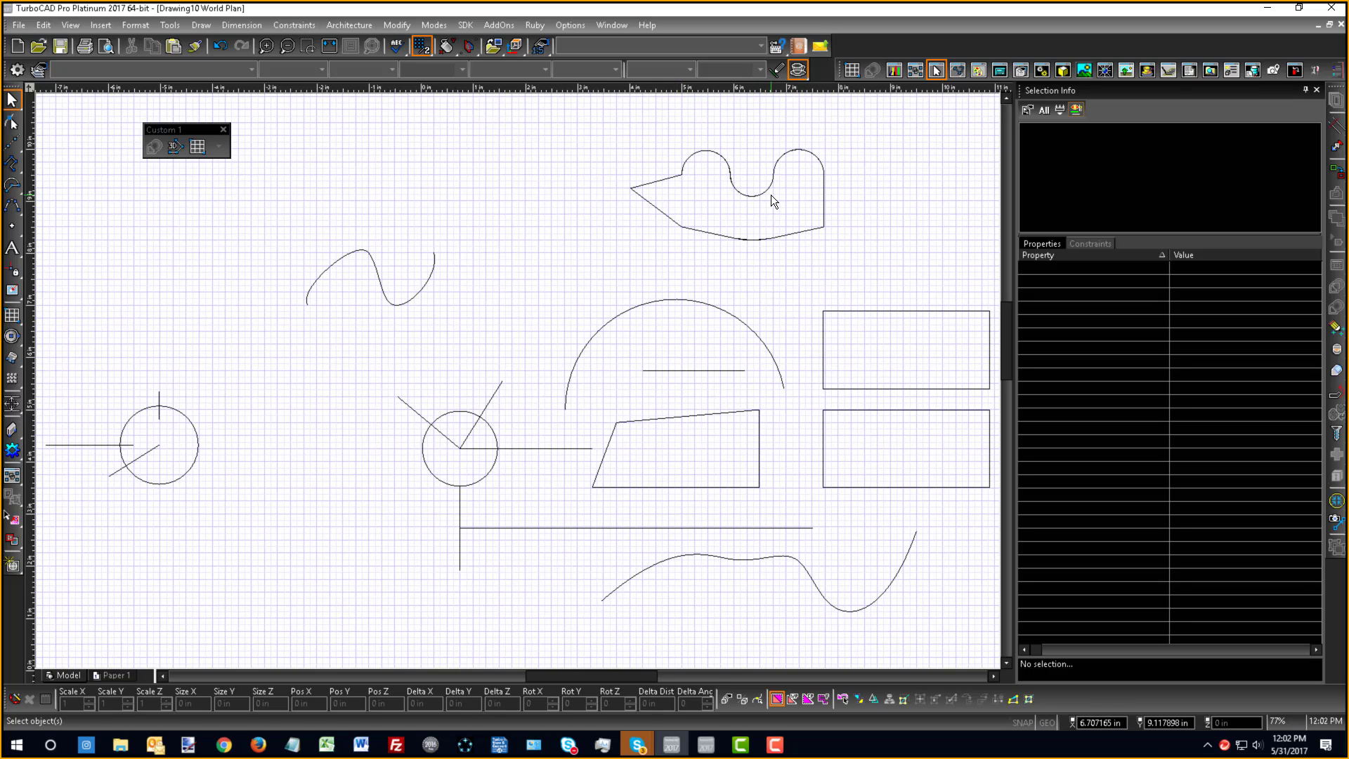
# - Move the upper of the two stacked rectangles so it overlaps the lower-right corner of the other rectangle
pyautogui.scroll(2, 770, 195)
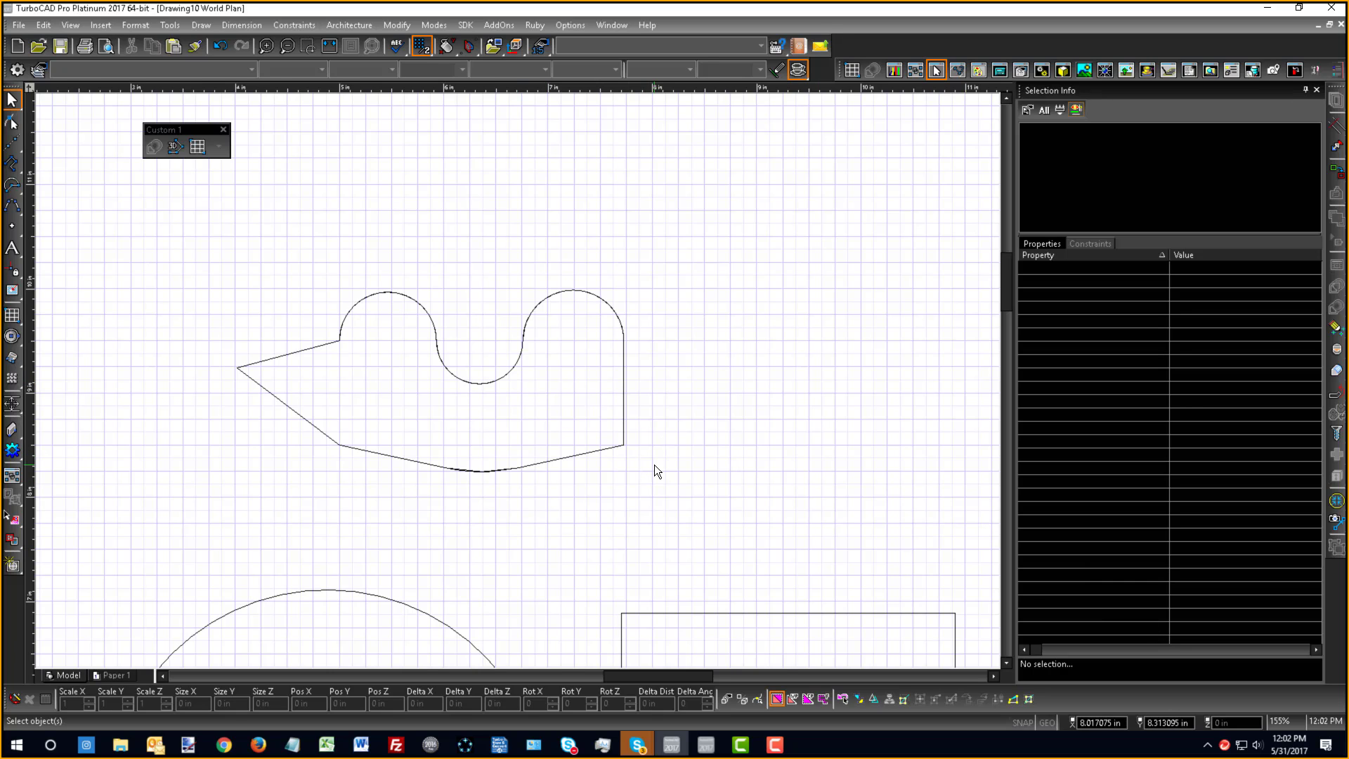
pyautogui.scroll(-4, 656, 464)
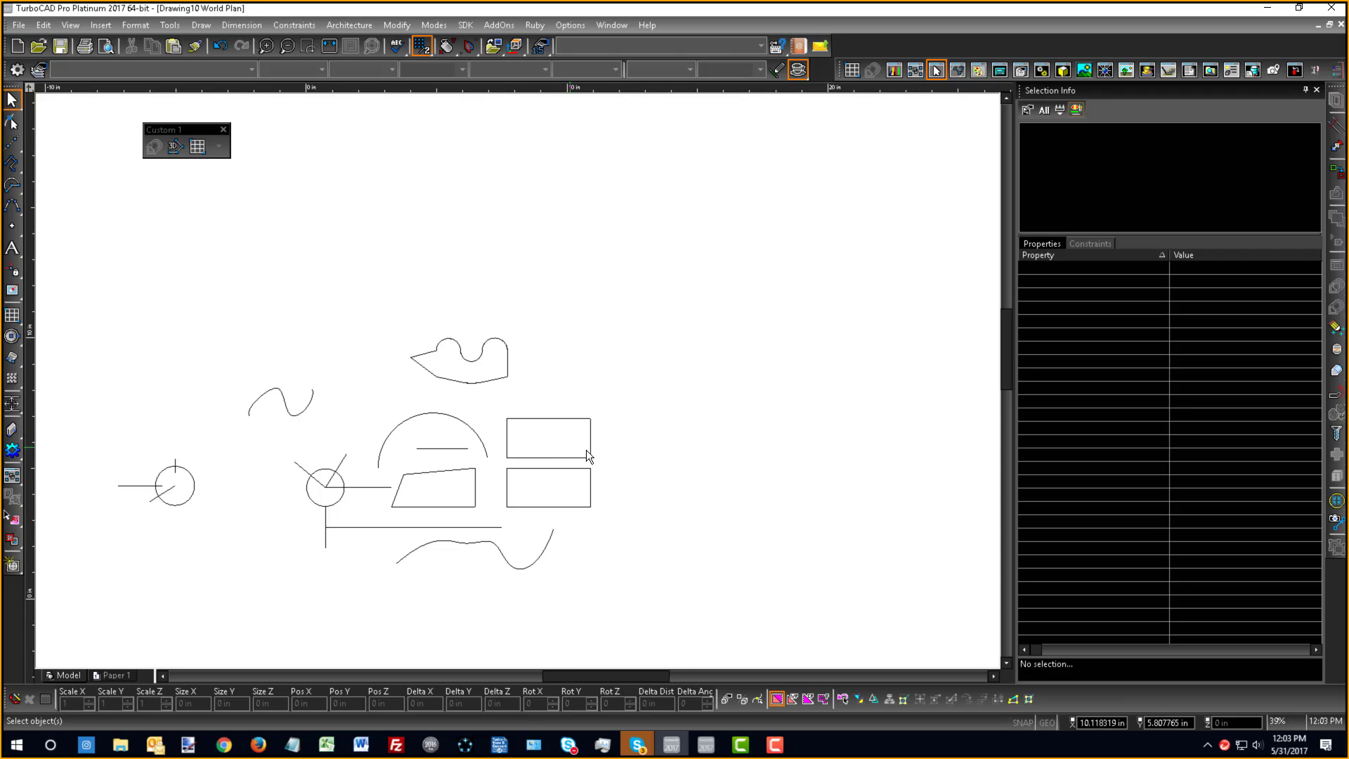
pyautogui.scroll(4, 580, 462)
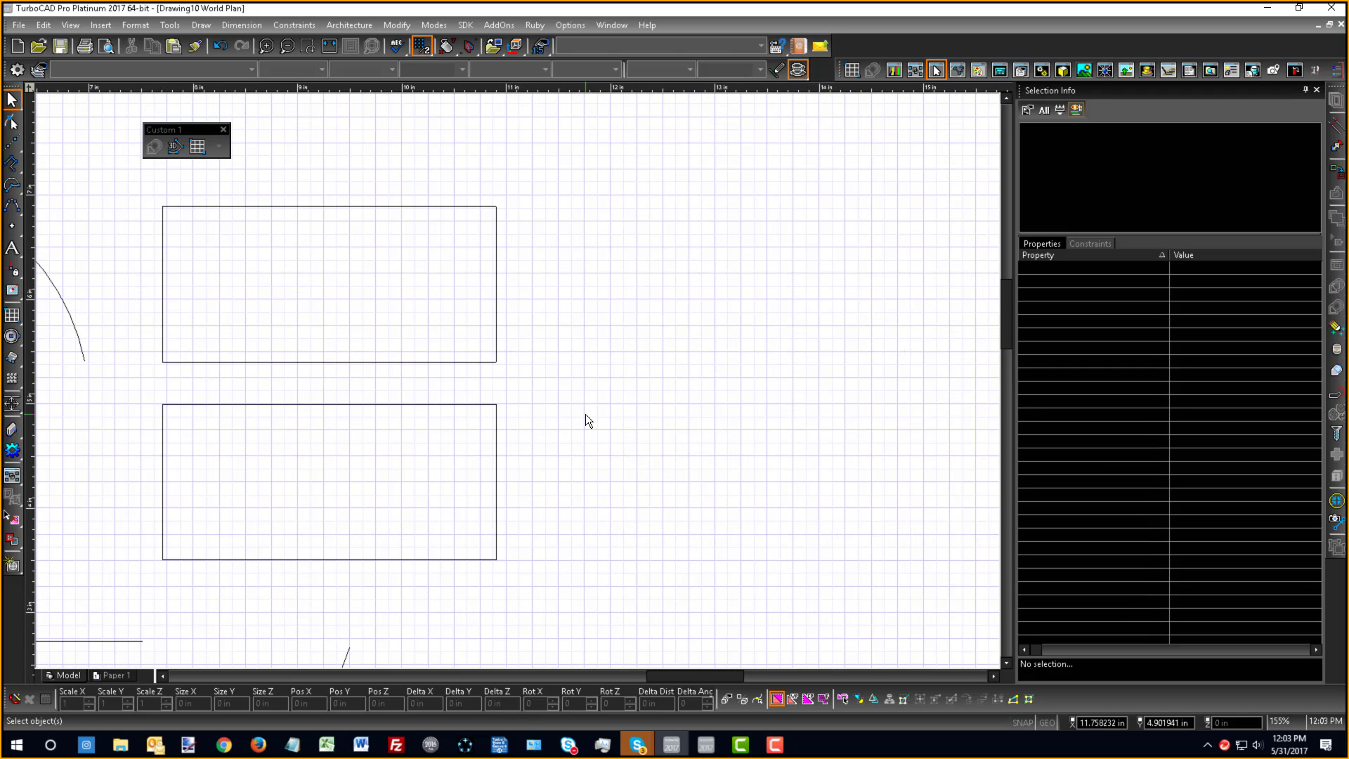
pyautogui.rightClick(579, 351)
pyautogui.click(579, 351)
pyautogui.click(500, 305)
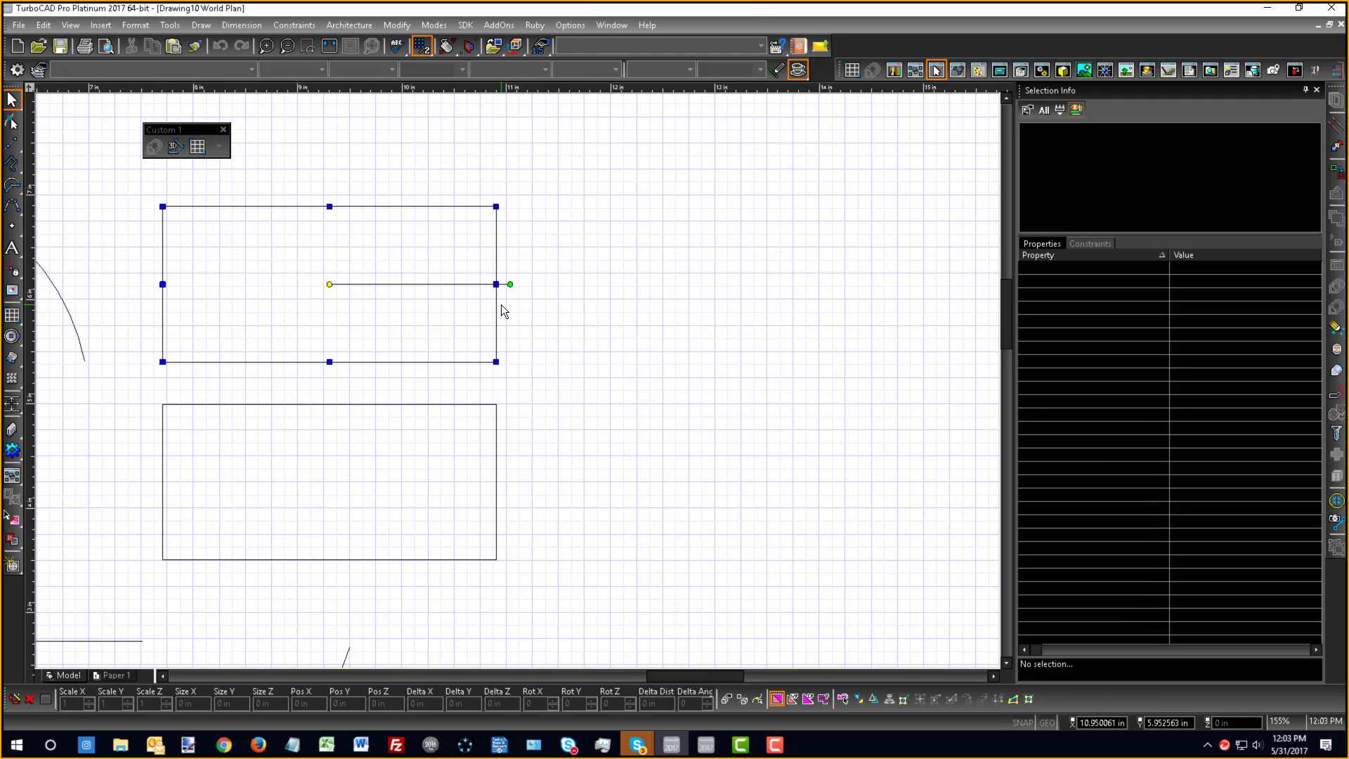
pyautogui.moveTo(331, 289); pyautogui.dragTo(602, 530)
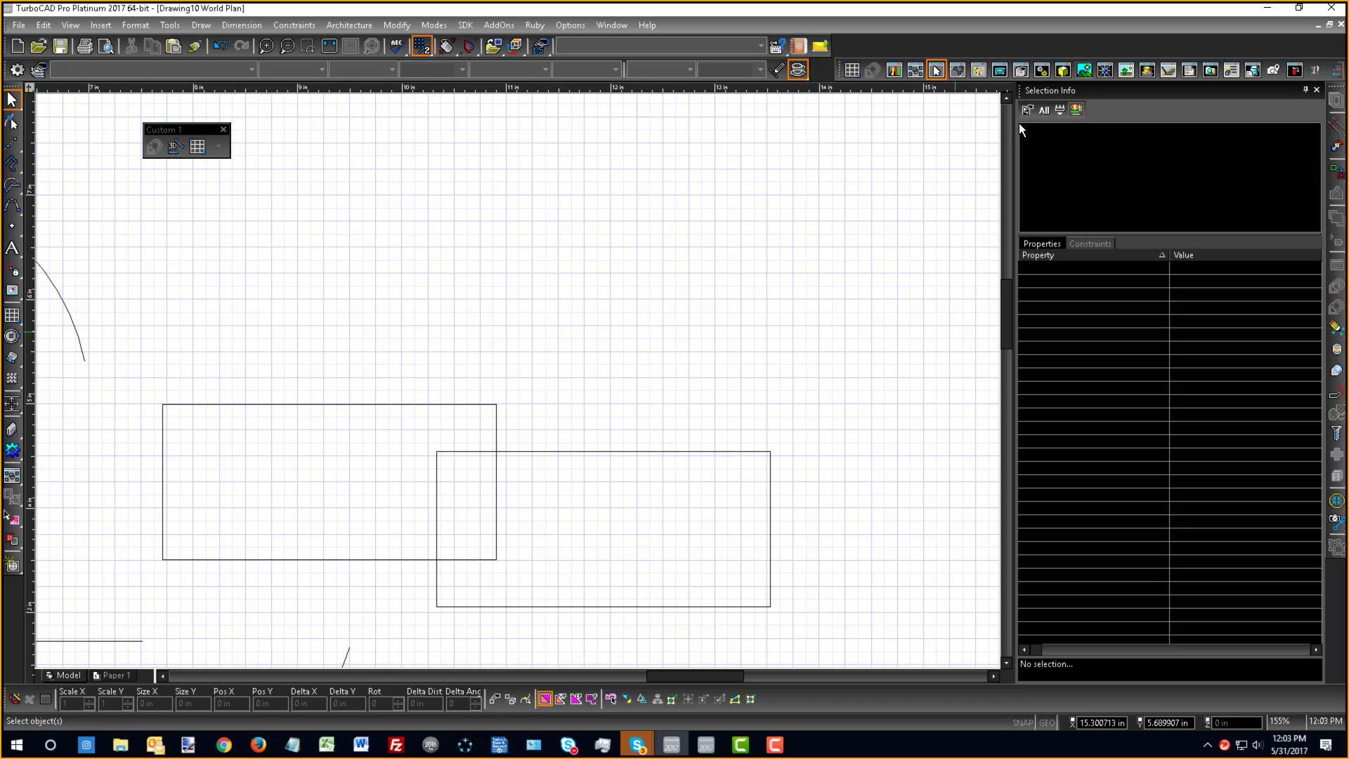
# - Display the Modify toolbar through the Customize dialog and place it above the rectangles
pyautogui.doubleClick(857, 45)
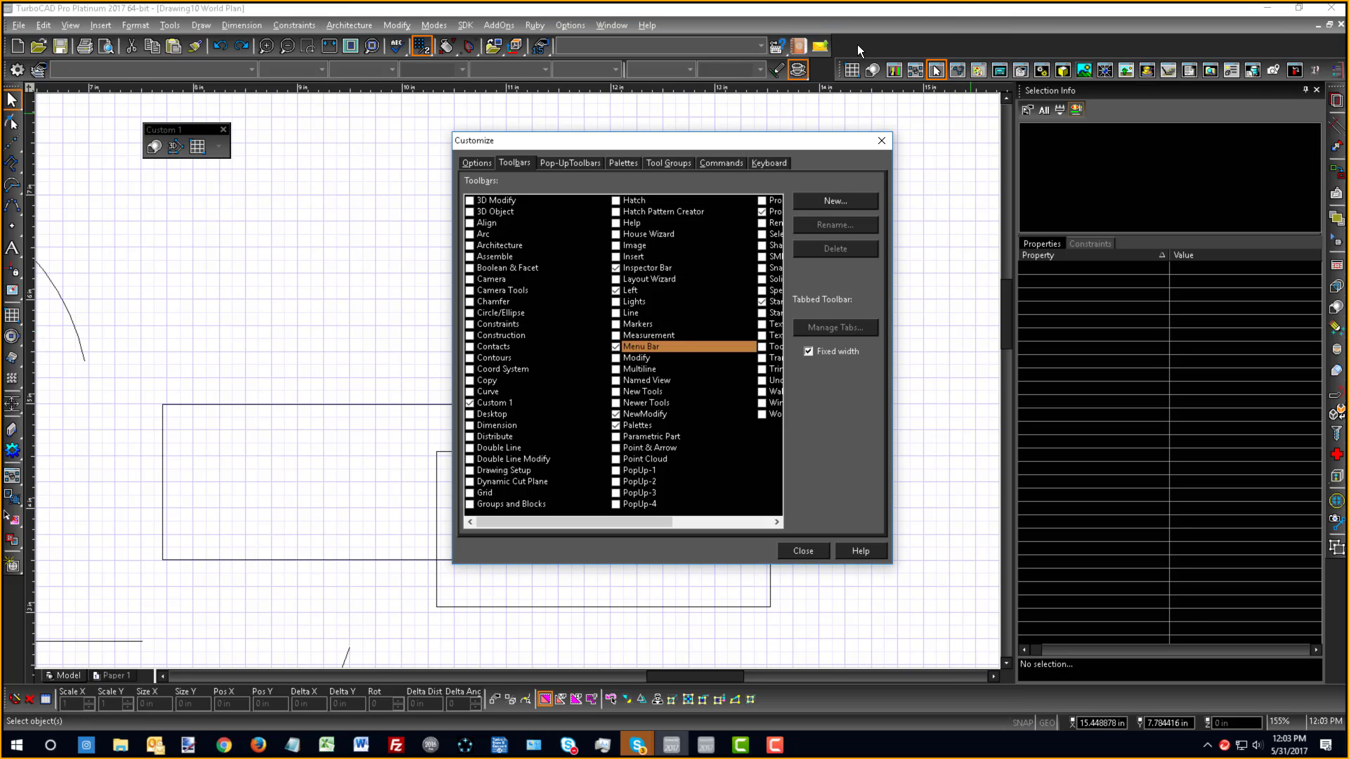
pyautogui.click(618, 357)
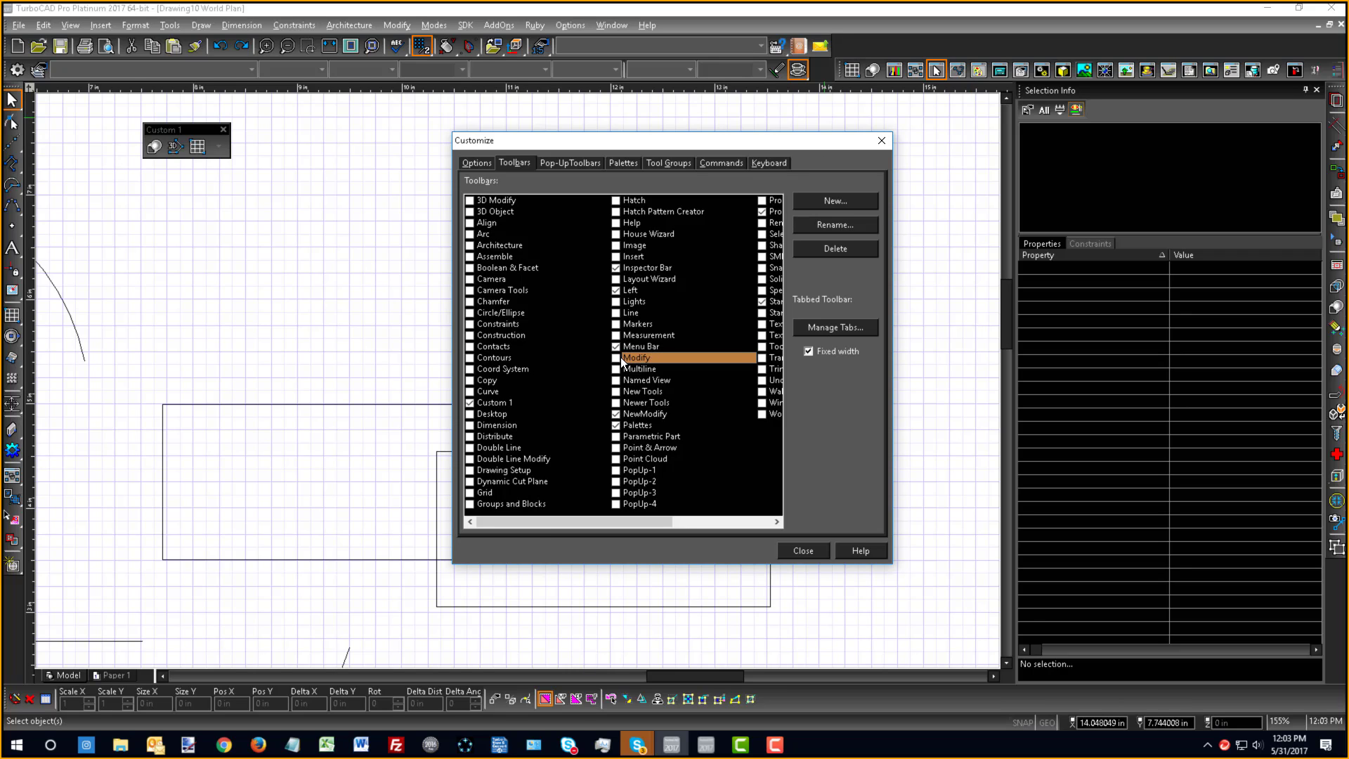
pyautogui.click(809, 550)
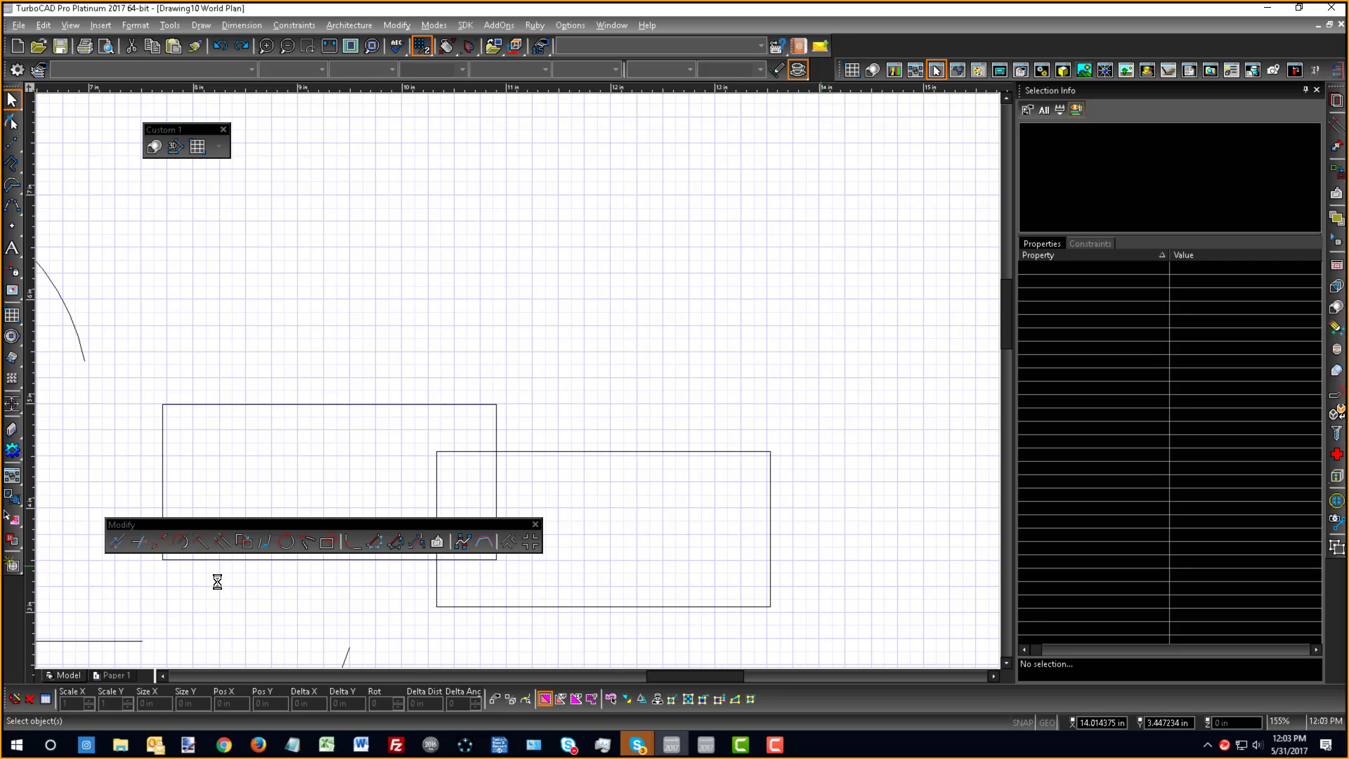
pyautogui.moveTo(270, 528); pyautogui.dragTo(542, 174)
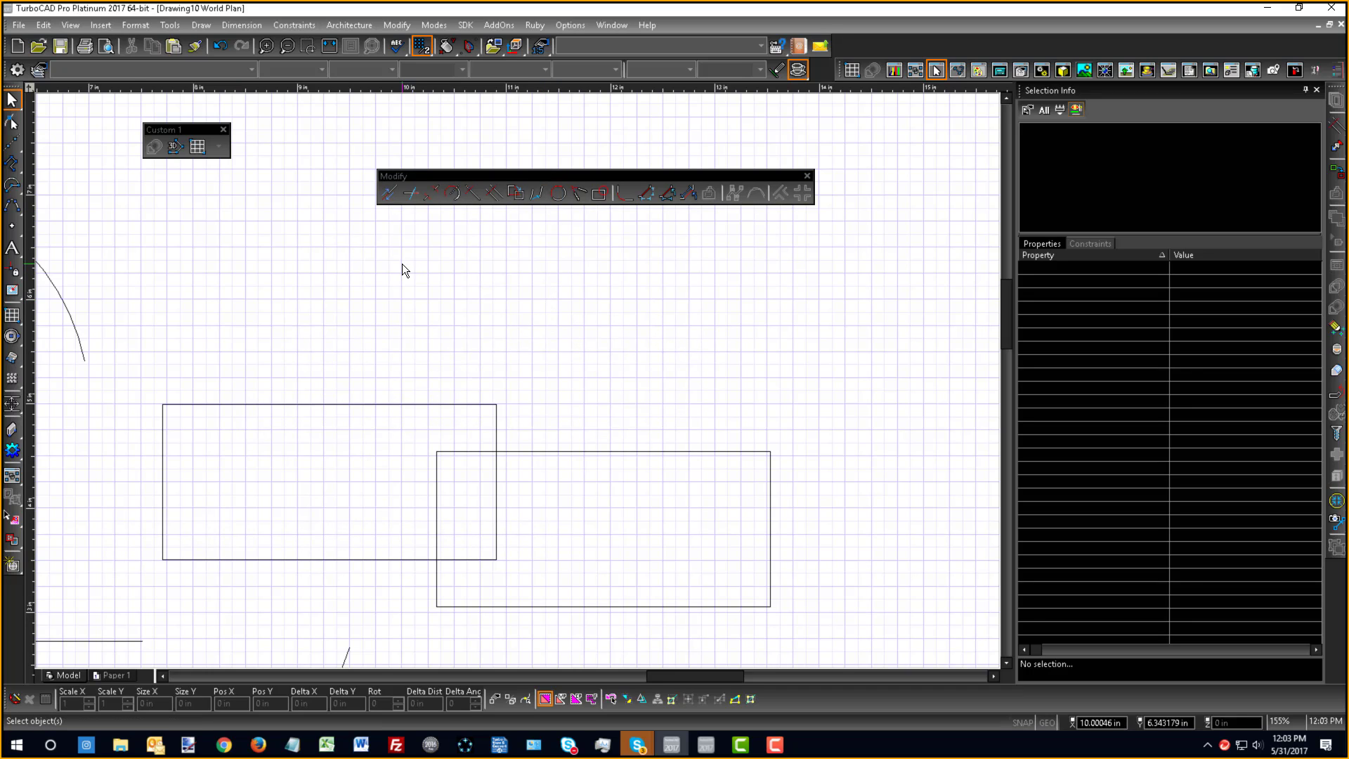
# - Trim the overlapping corner of the right rectangle using the left rectangle as cutting edge, and undo the trim
pyautogui.click(411, 201)
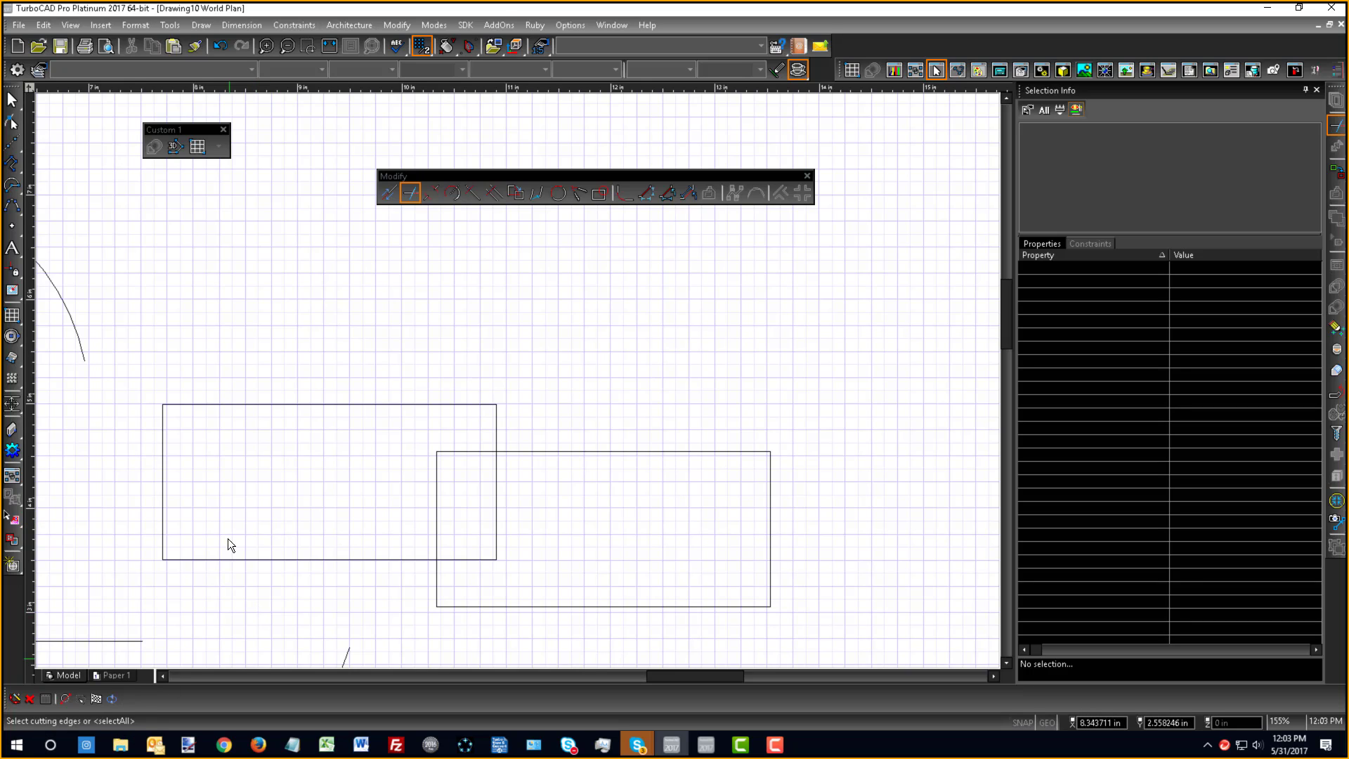
pyautogui.click(356, 405)
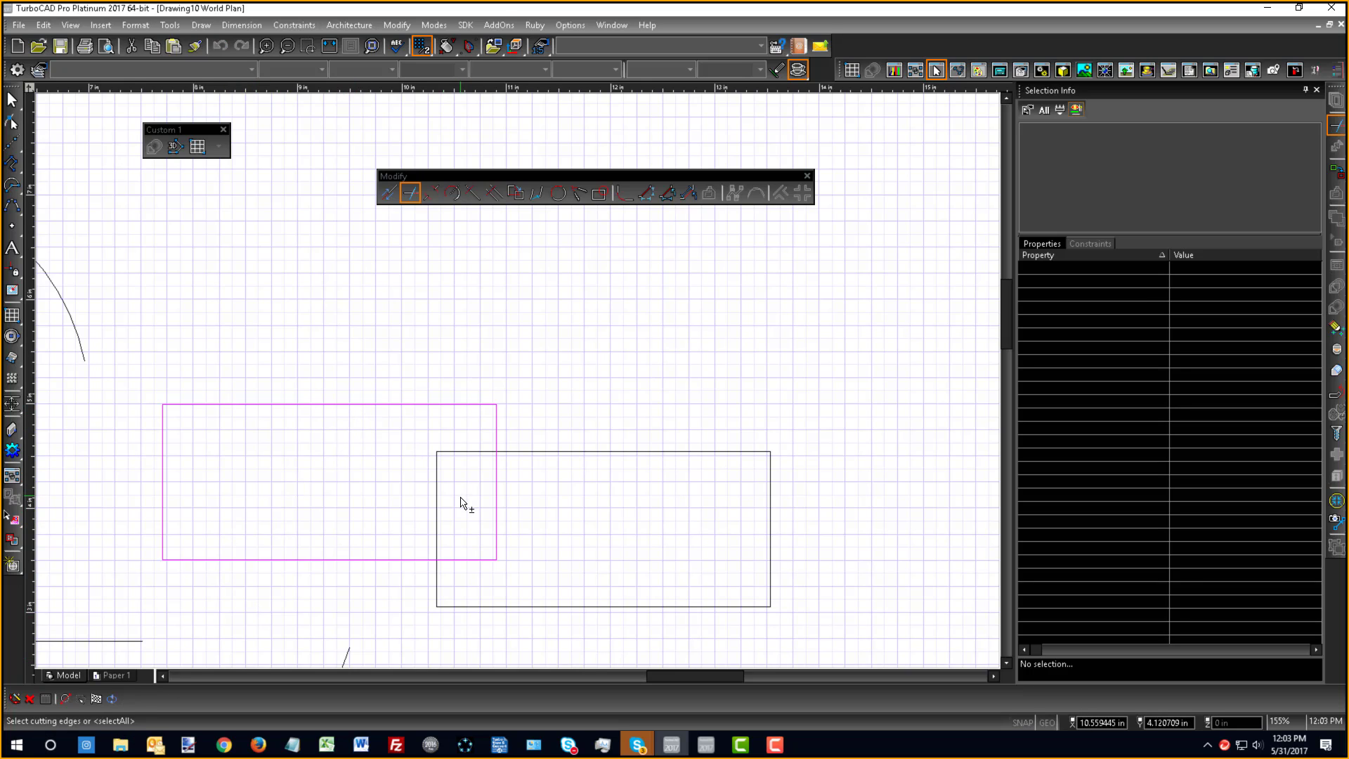
pyautogui.click(96, 700)
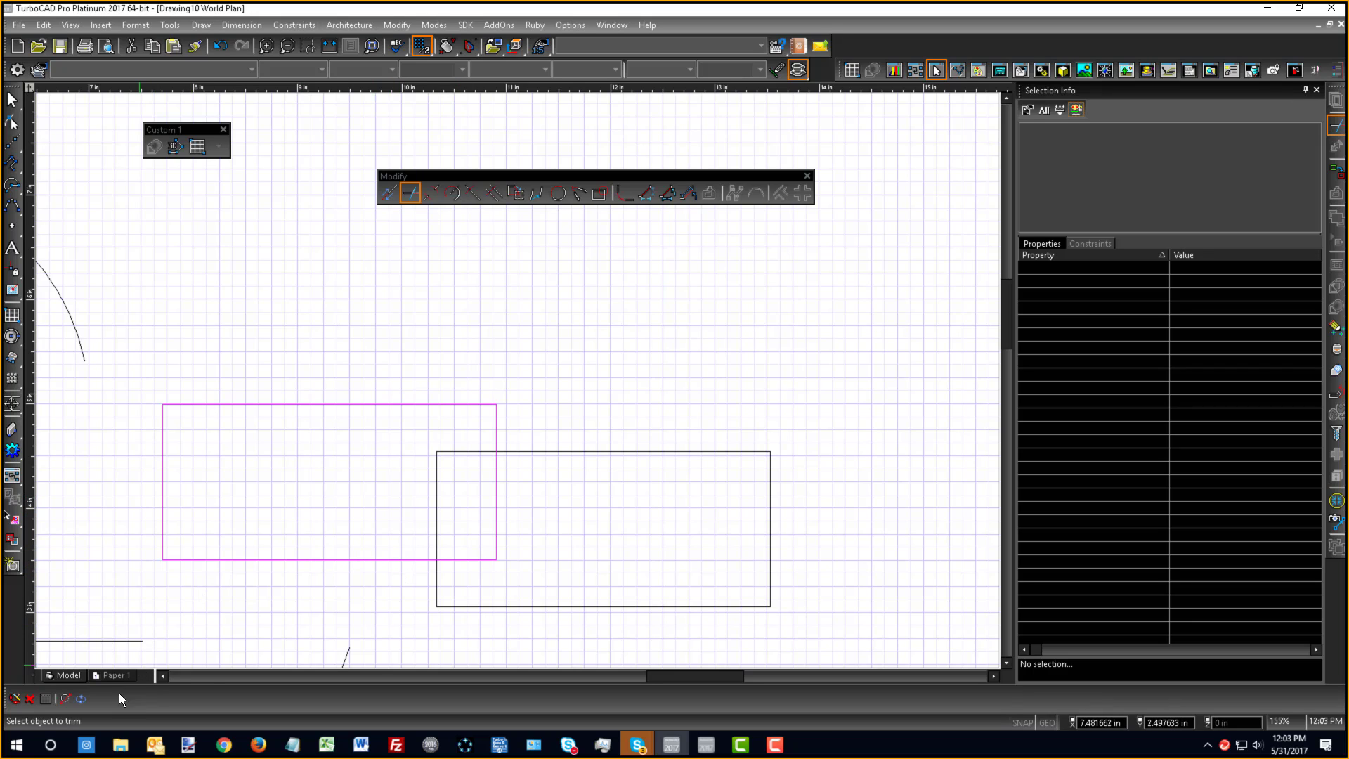
pyautogui.click(434, 514)
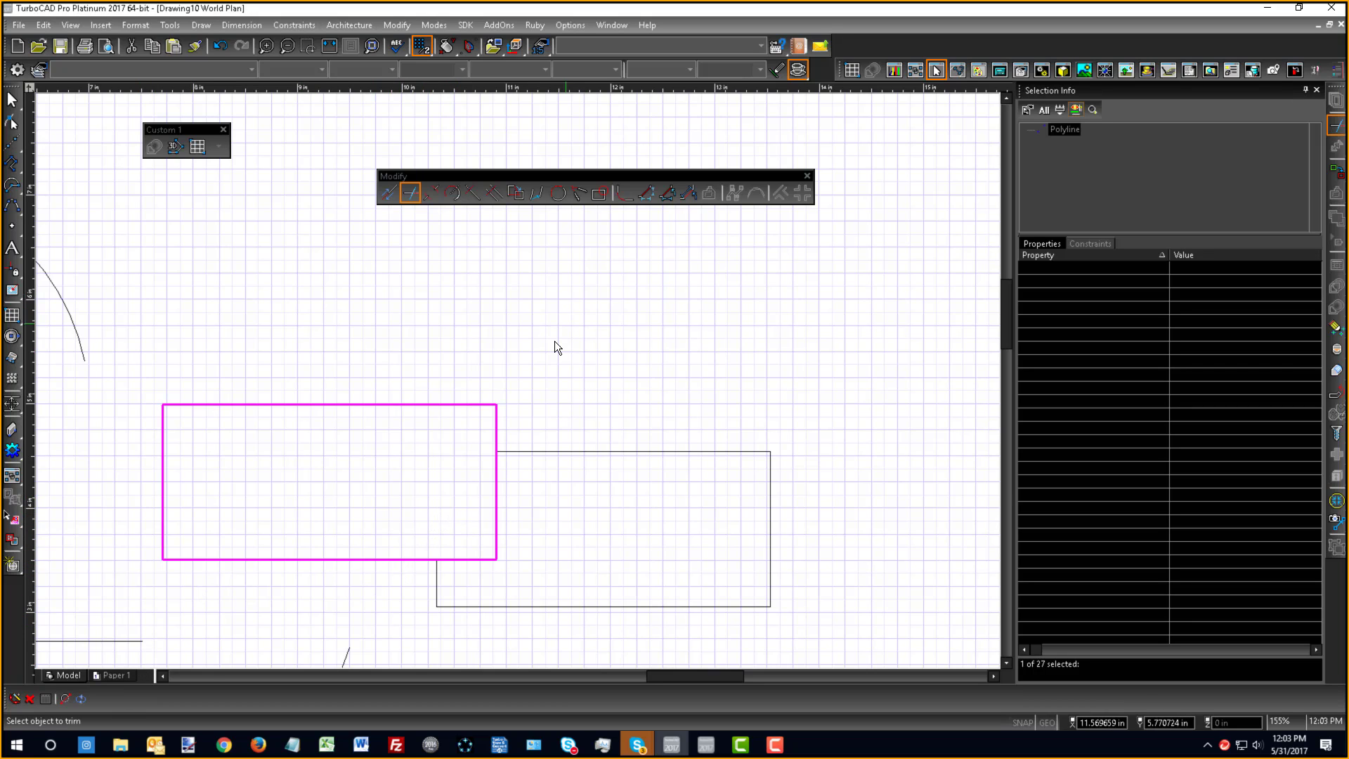
pyautogui.press('Escape')
pyautogui.press('l')
pyautogui.hotkey('ctrl', 'z')
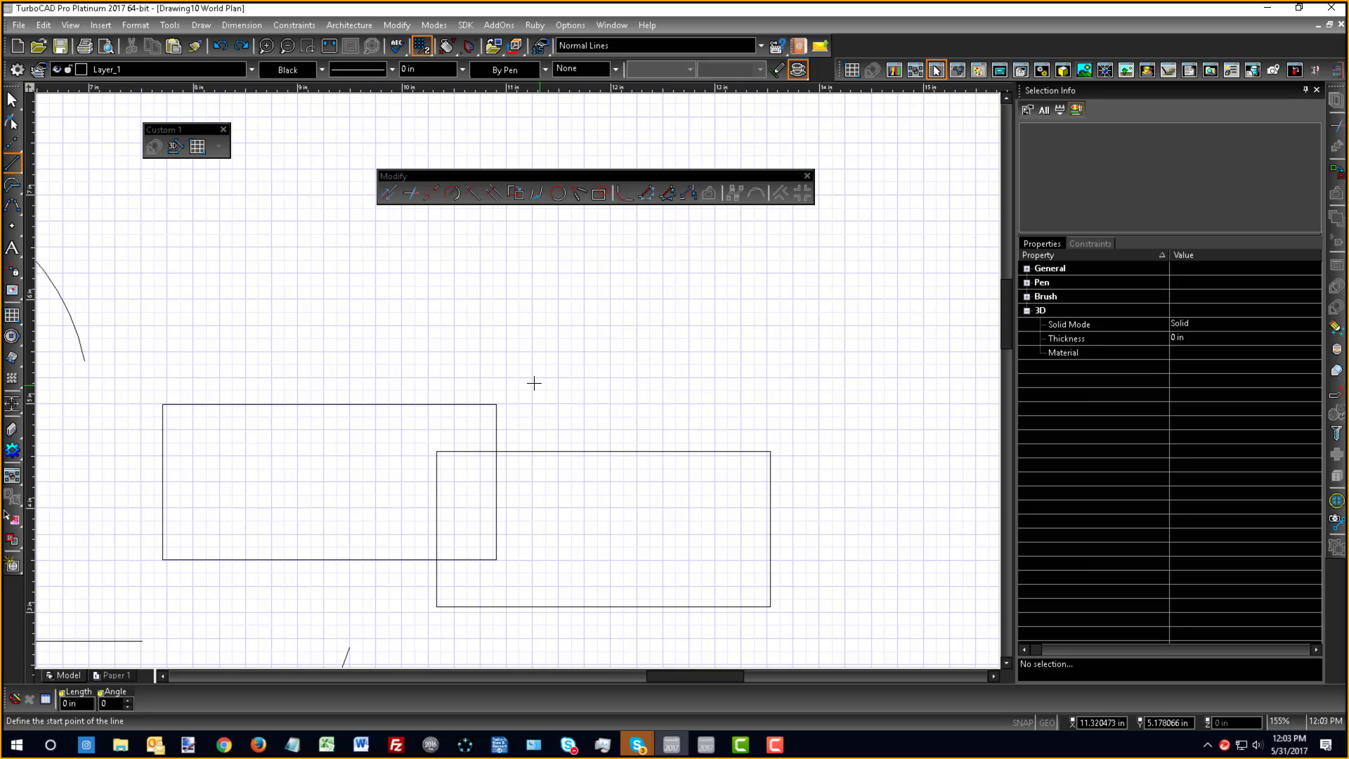
pyautogui.click(408, 194)
pyautogui.click(90, 705)
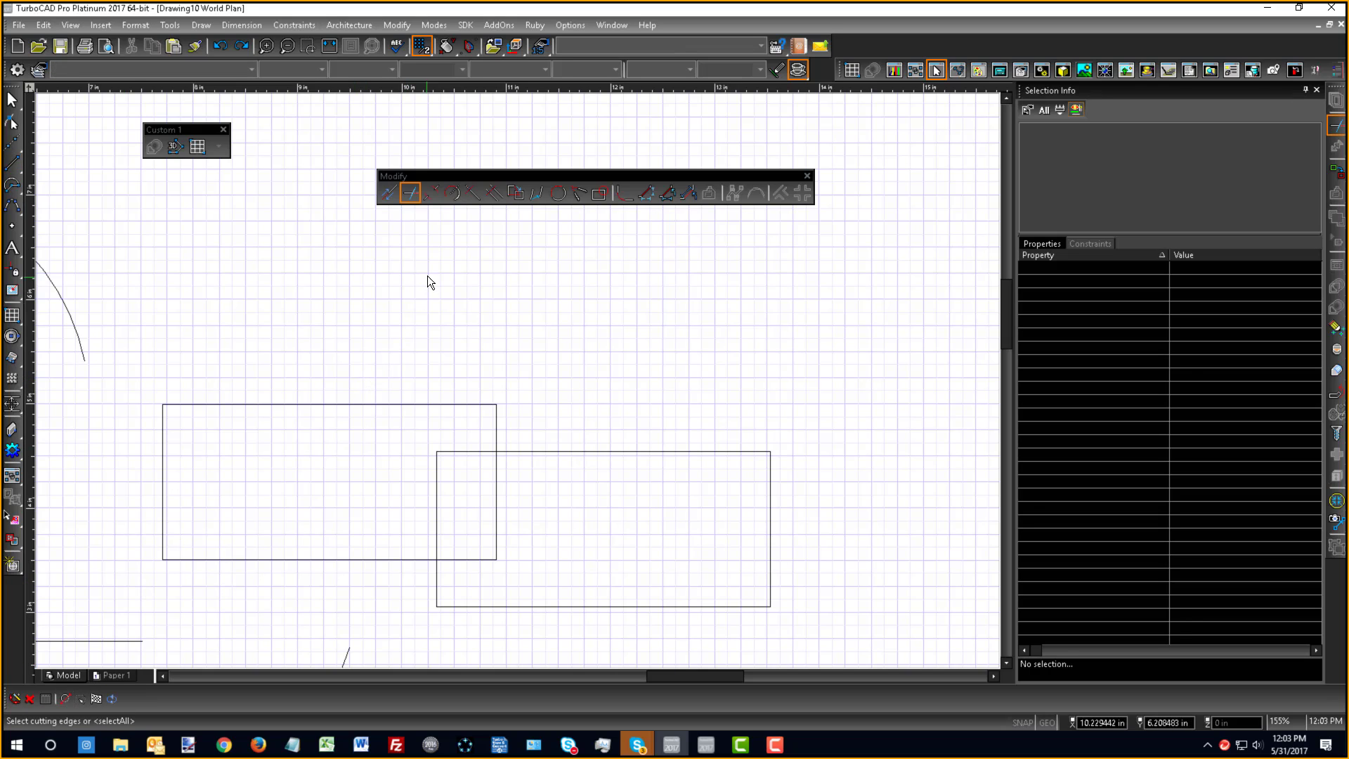
pyautogui.click(431, 199)
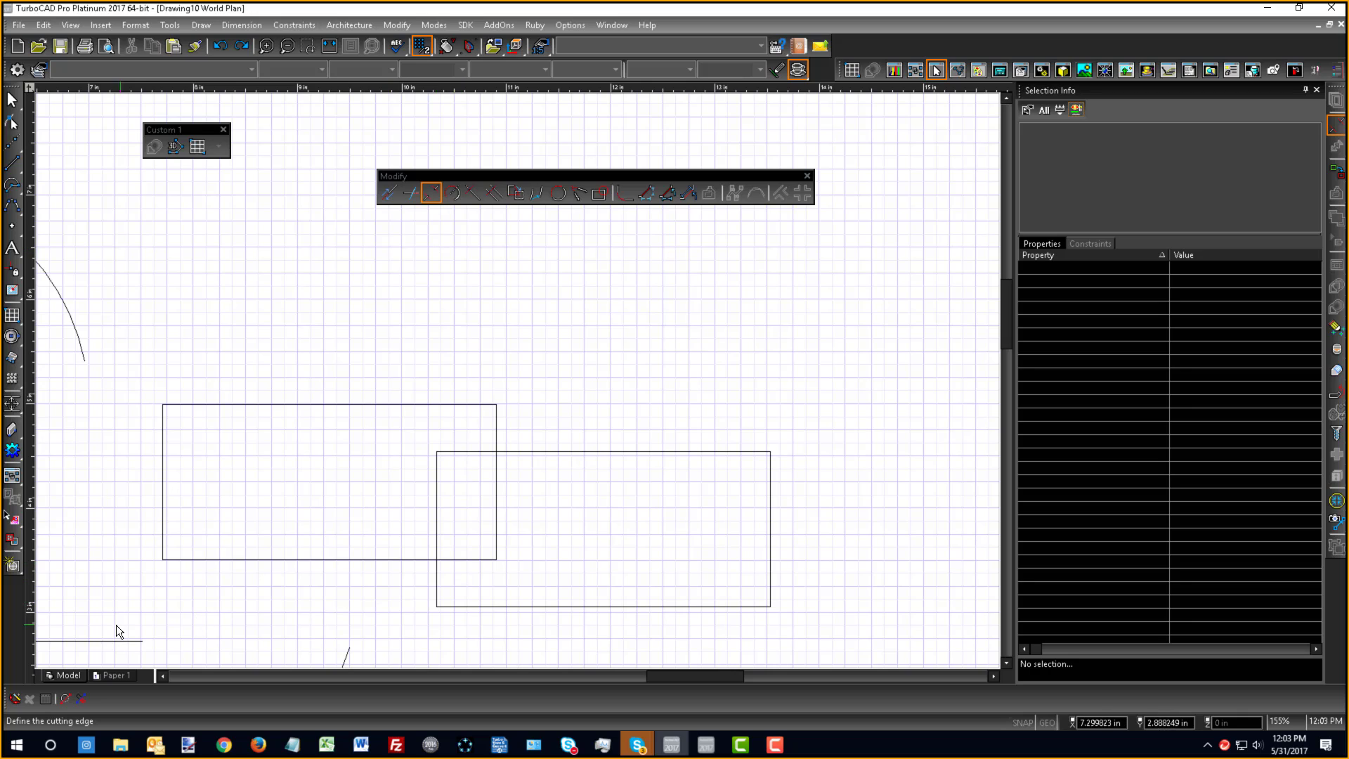
# - Draw a rectangle about 1.15 by 1.22 in across the upper edge of the right rectangle
pyautogui.click(11, 171)
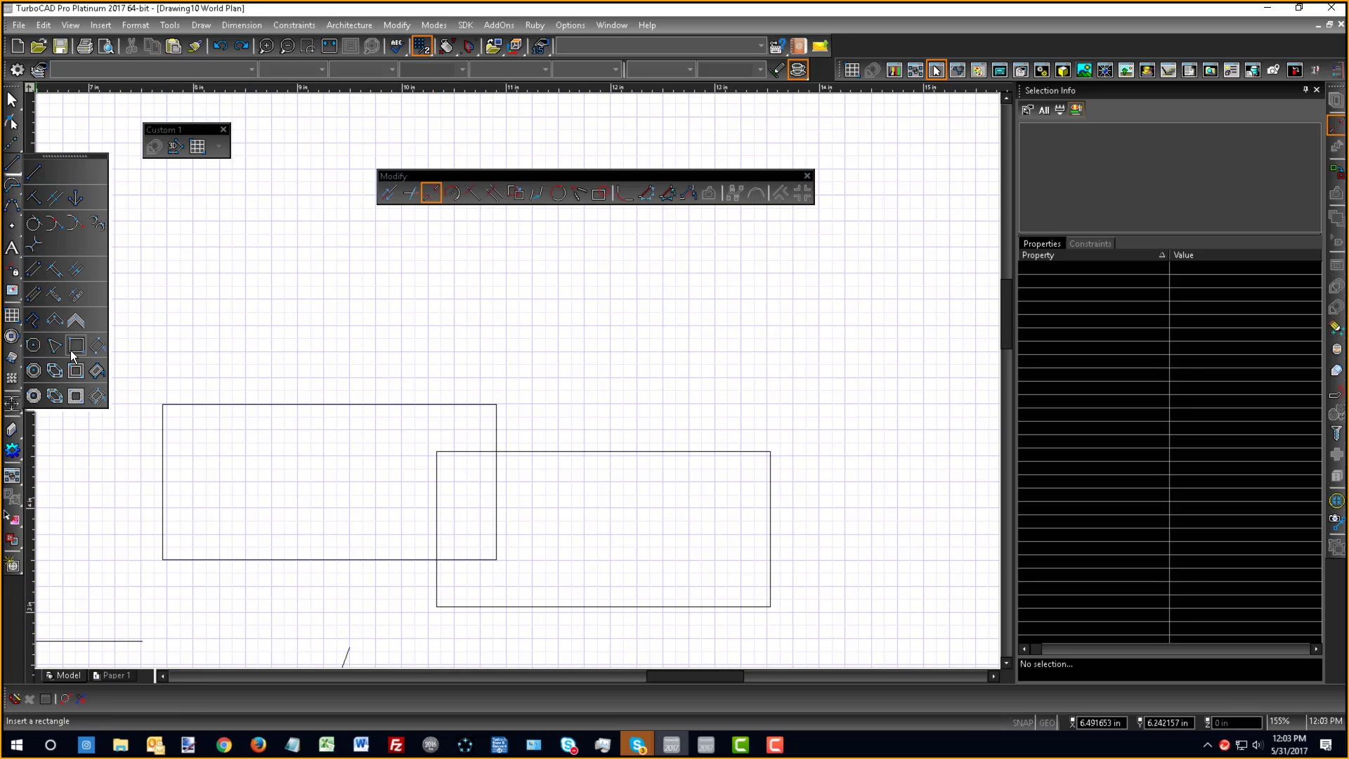
pyautogui.click(42, 302)
pyautogui.click(548, 356)
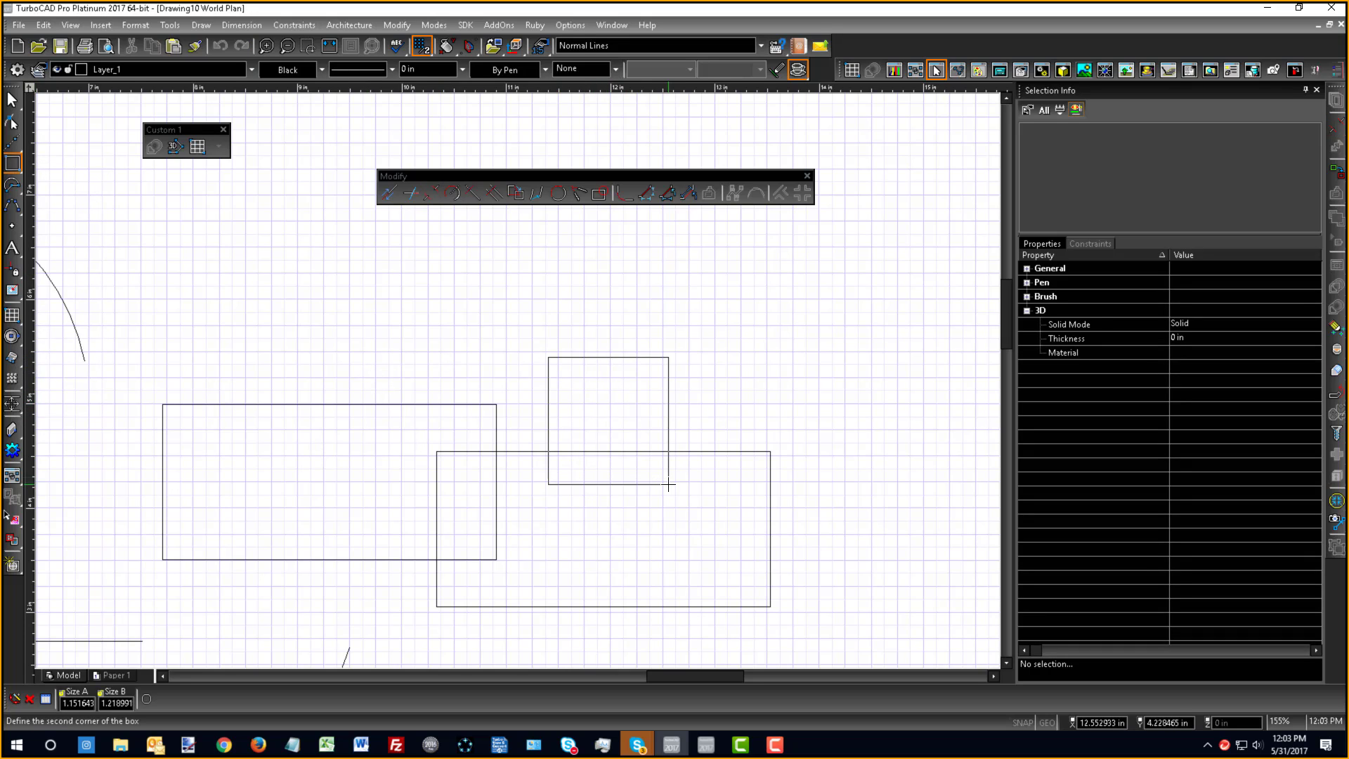
pyautogui.click(668, 483)
# - Draw a circle of about 1.01 in radius overlapping both large rectangles and the small rectangle
pyautogui.click(9, 164)
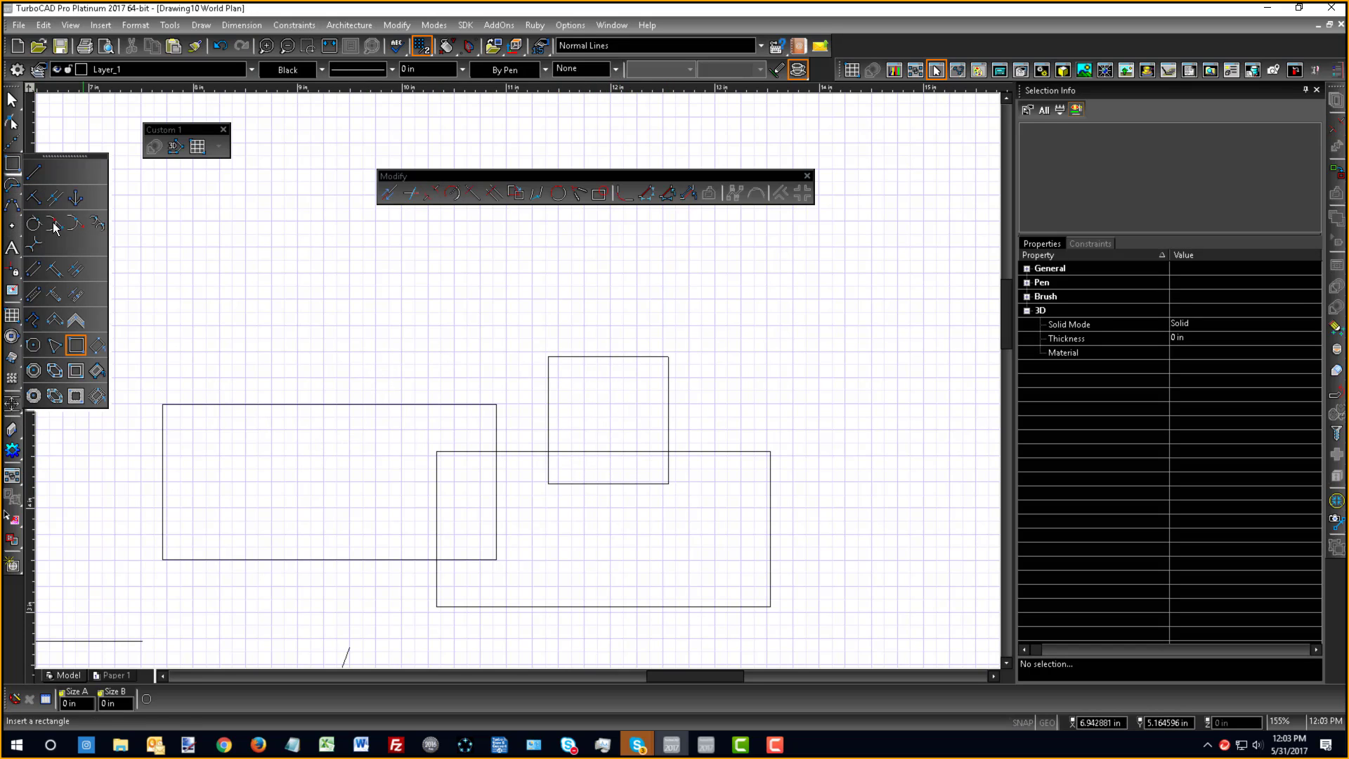
pyautogui.click(13, 169)
pyautogui.click(31, 194)
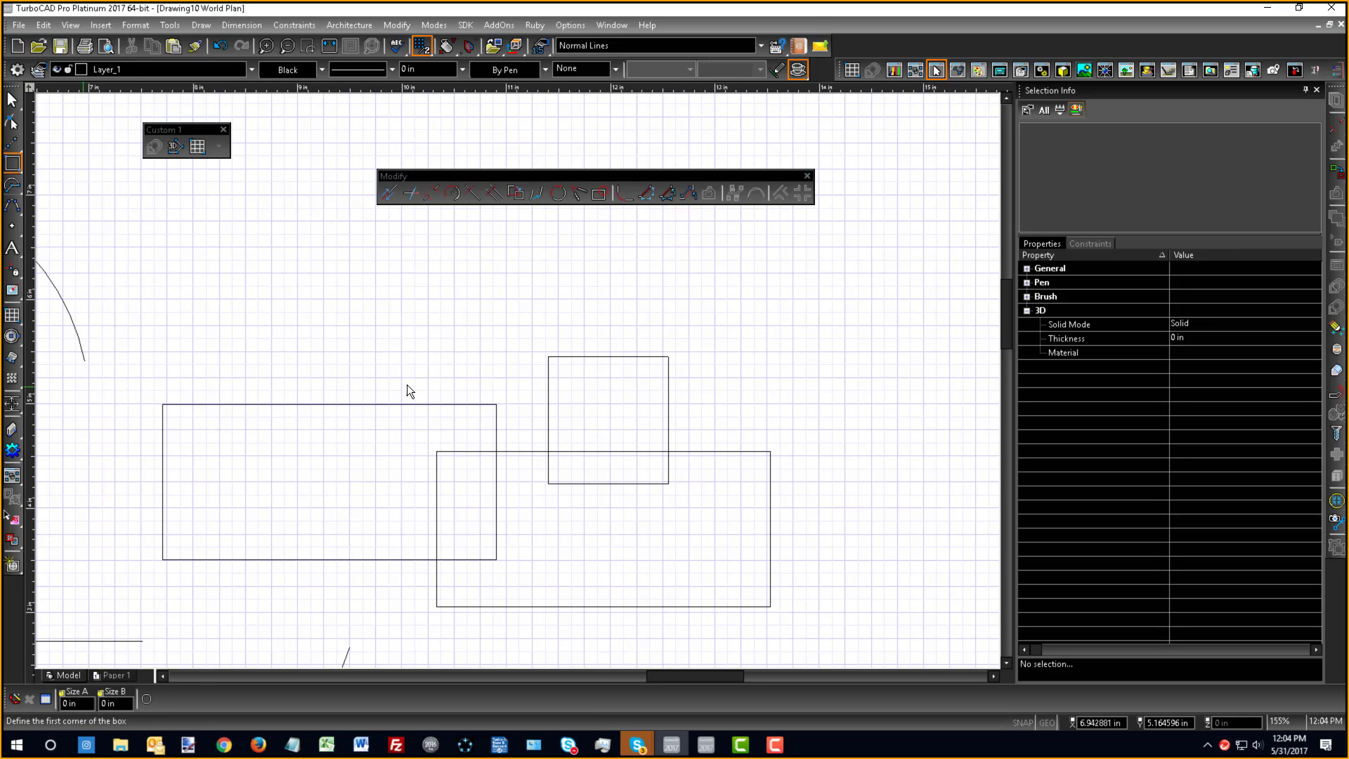
pyautogui.click(464, 370)
pyautogui.click(514, 462)
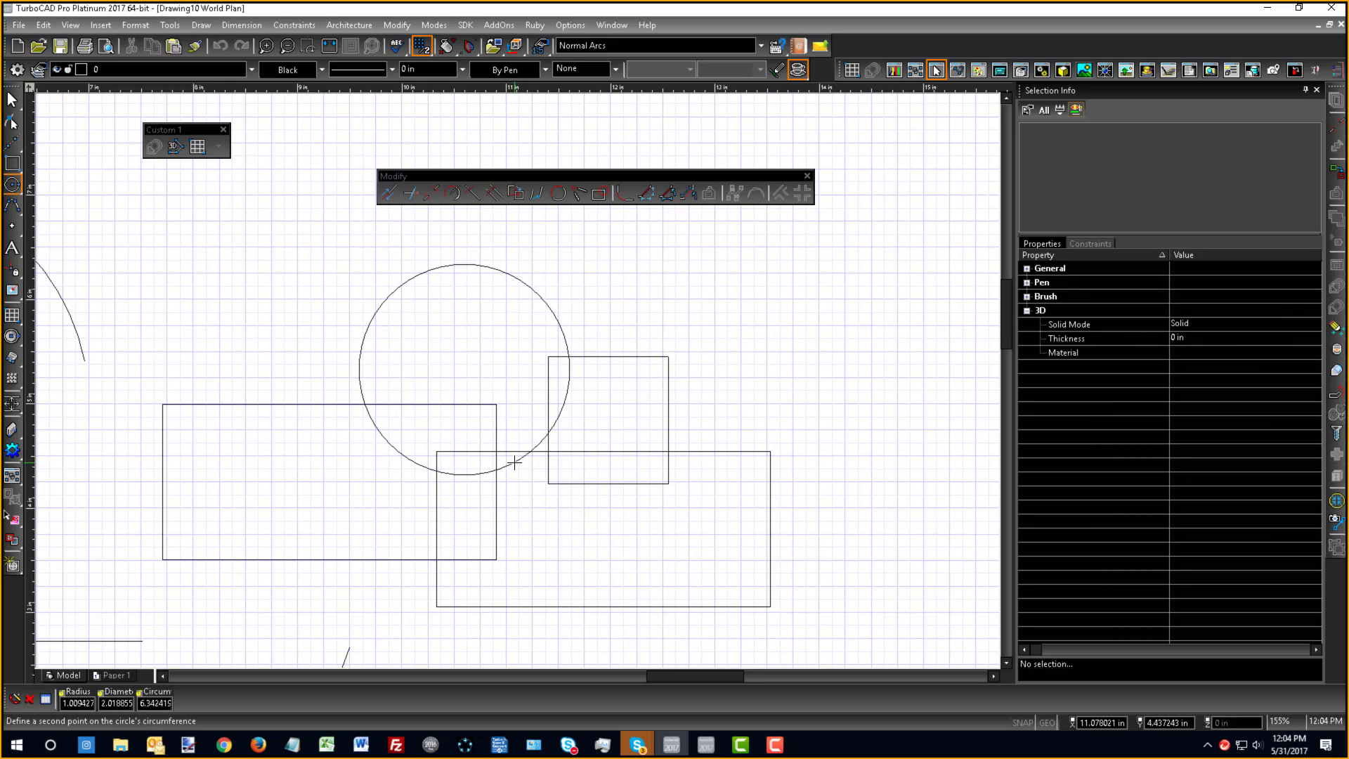
# - Trim the right rectangle's overlapping corner against only the left rectangle as cutting edge, and undo it
pyautogui.click(433, 195)
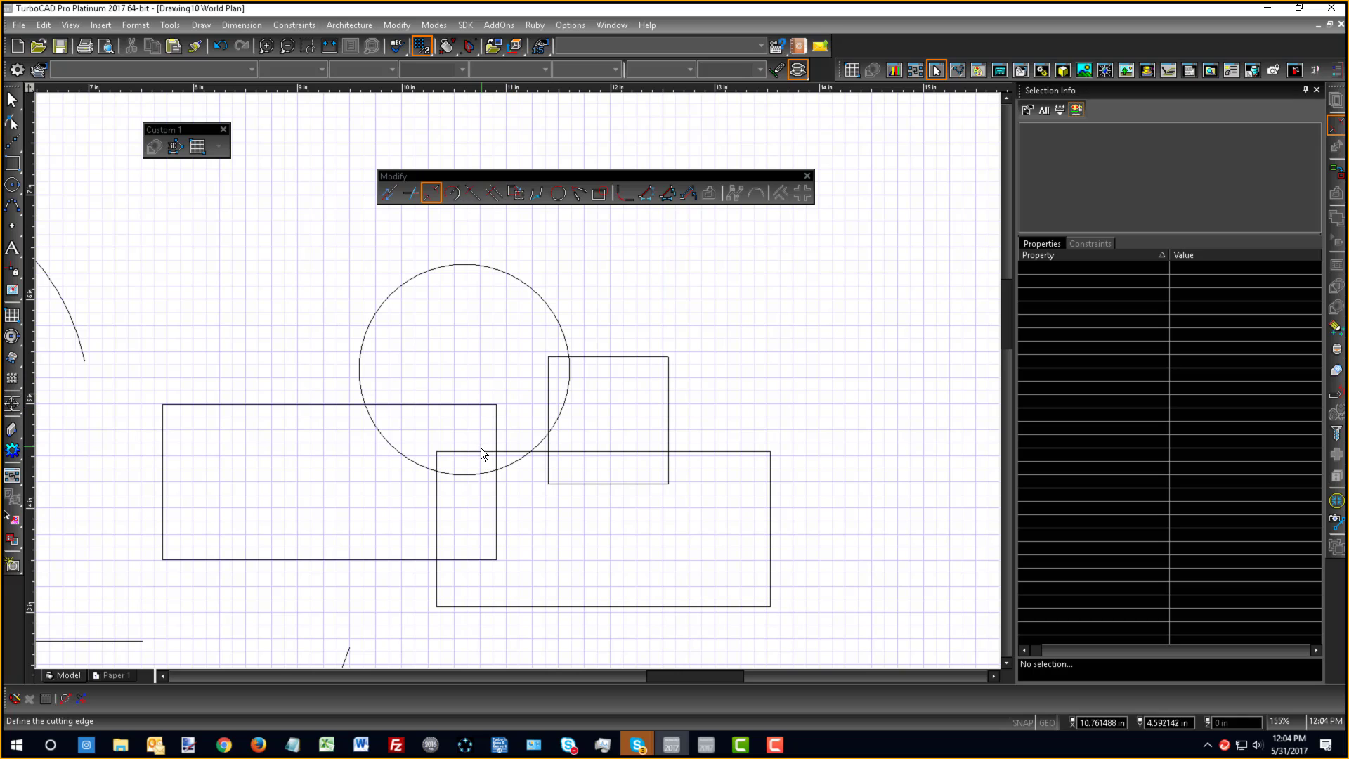
pyautogui.click(454, 404)
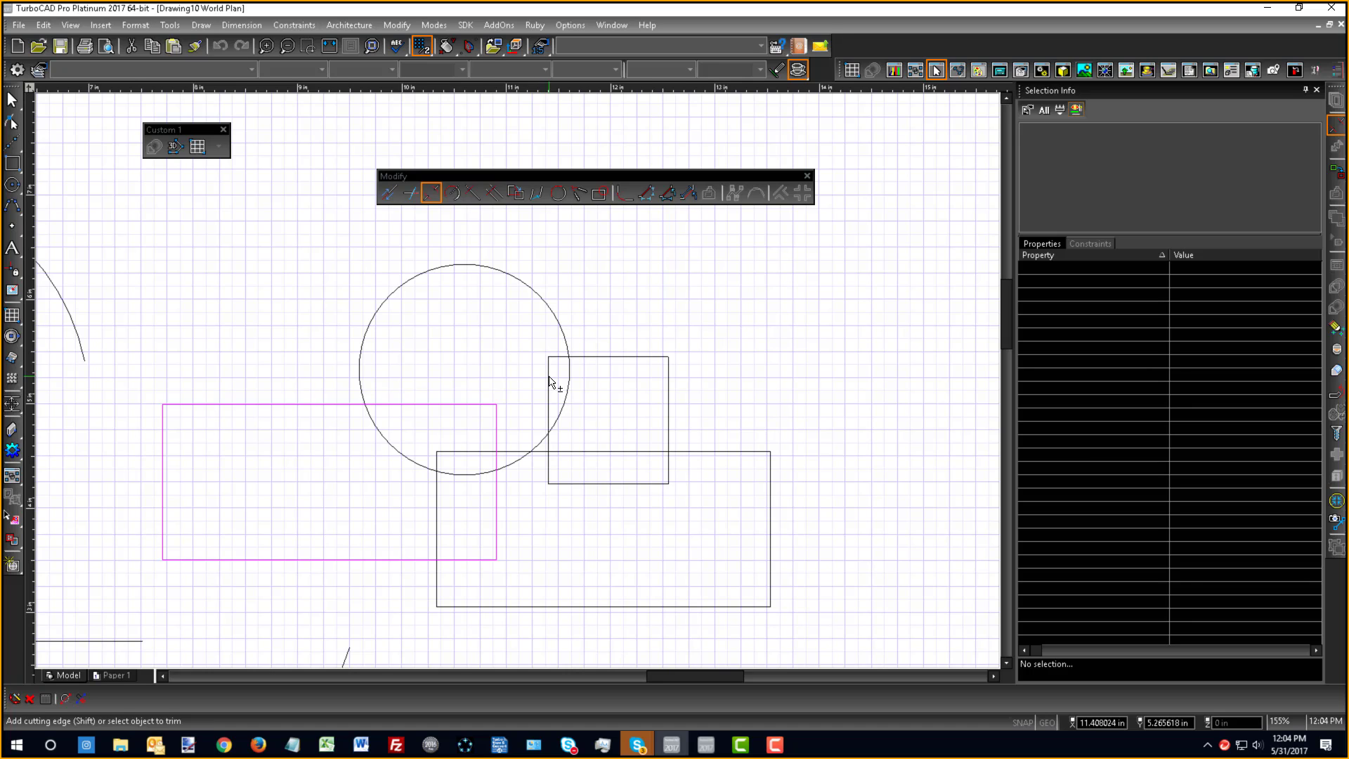
pyautogui.click(460, 452)
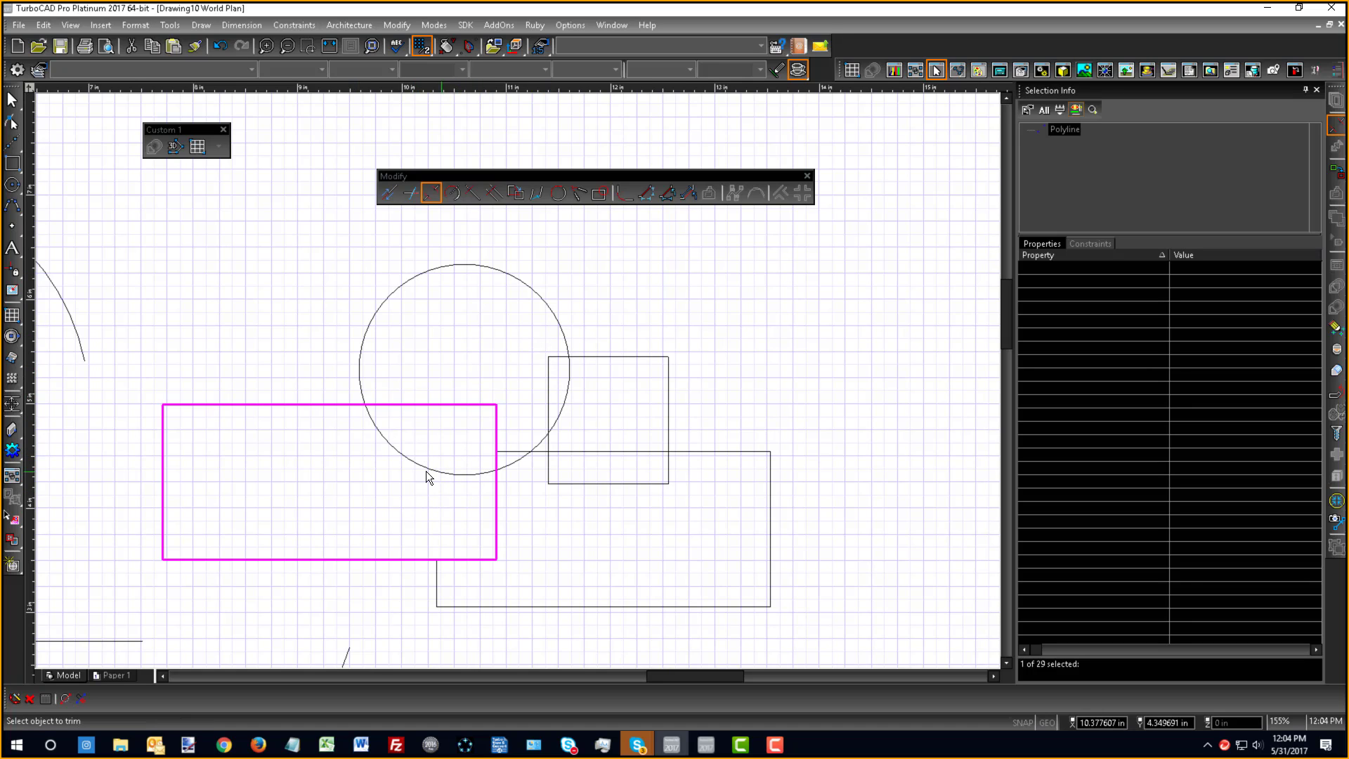
pyautogui.click(425, 469)
pyautogui.hotkey('ctrl', 'z')
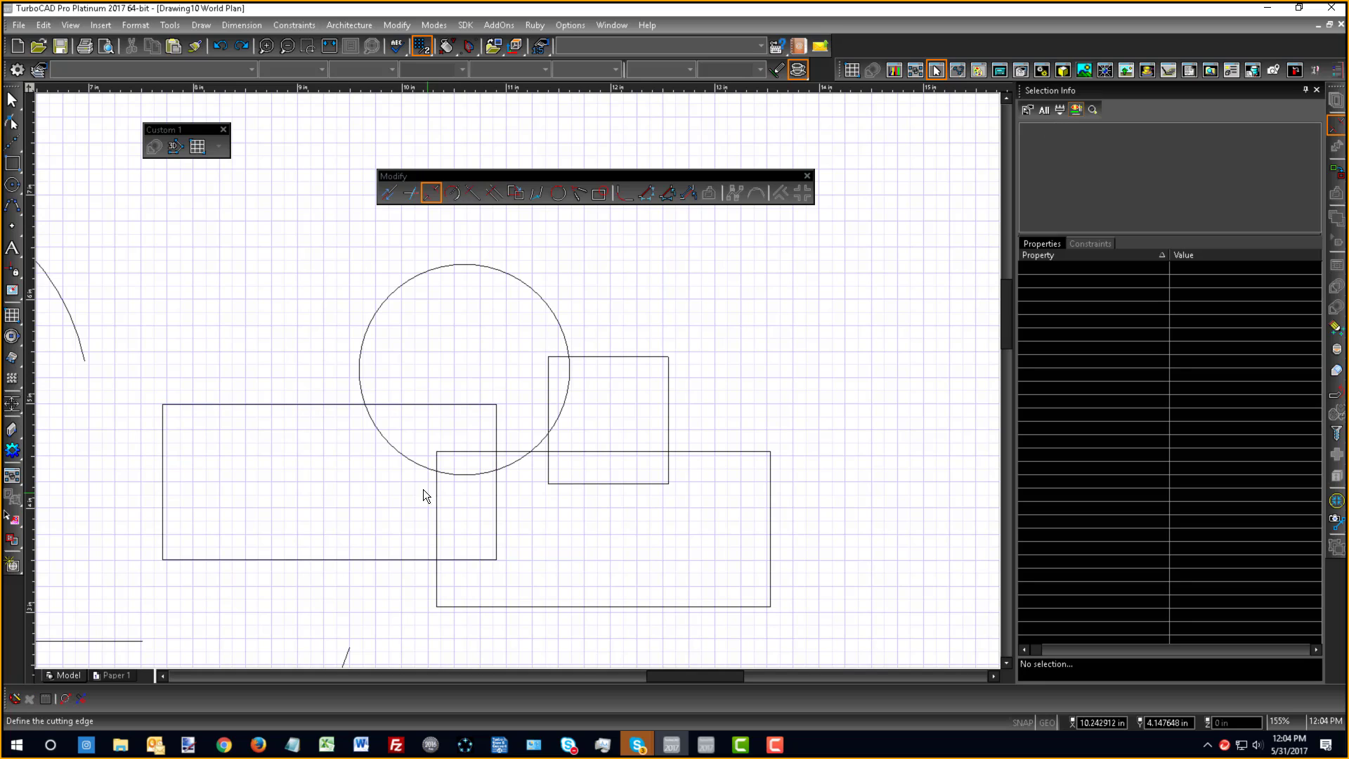
# - Select the left rectangle, the small rectangle and the circle together as cutting edges for the trim
pyautogui.click(316, 405)
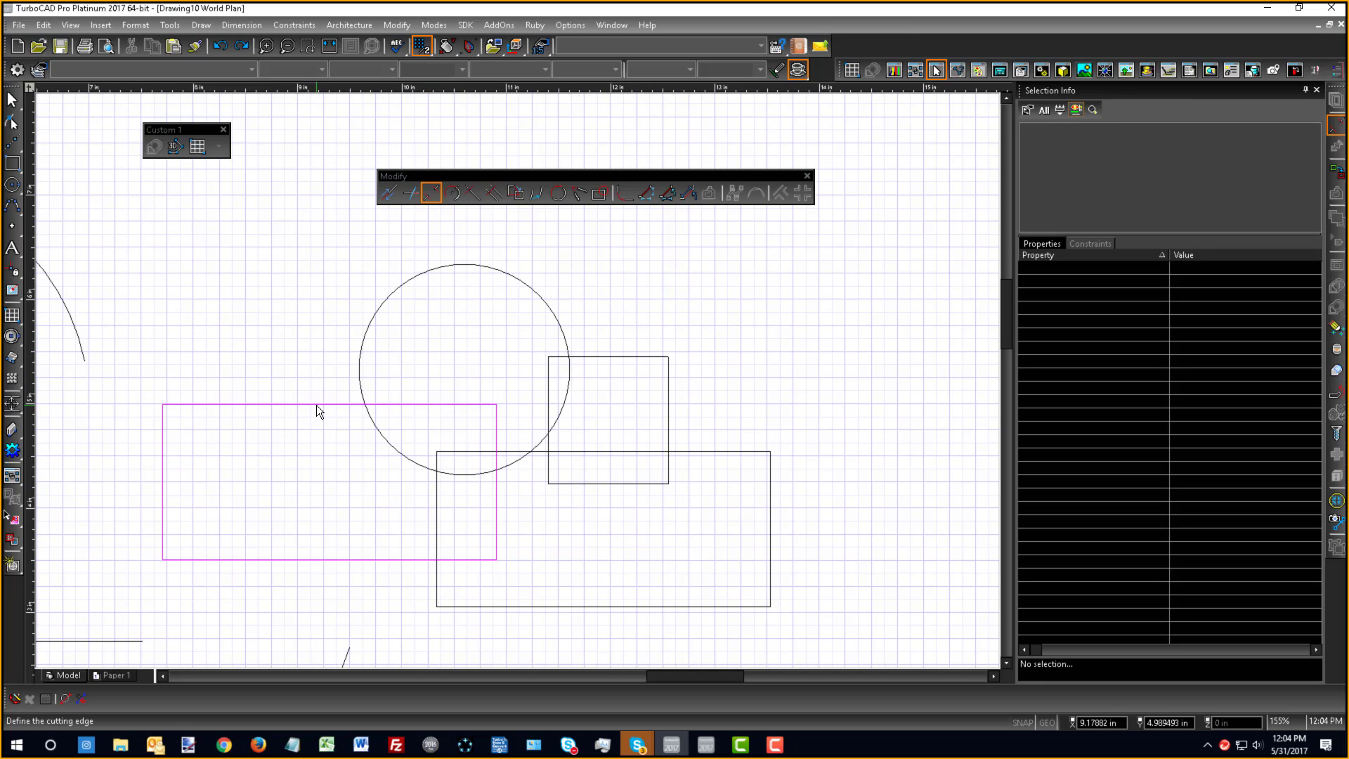
pyautogui.keyDown('shift'); pyautogui.click(549, 380); pyautogui.keyUp('shift')
pyautogui.keyDown('shift'); pyautogui.click(530, 452); pyautogui.keyUp('shift')
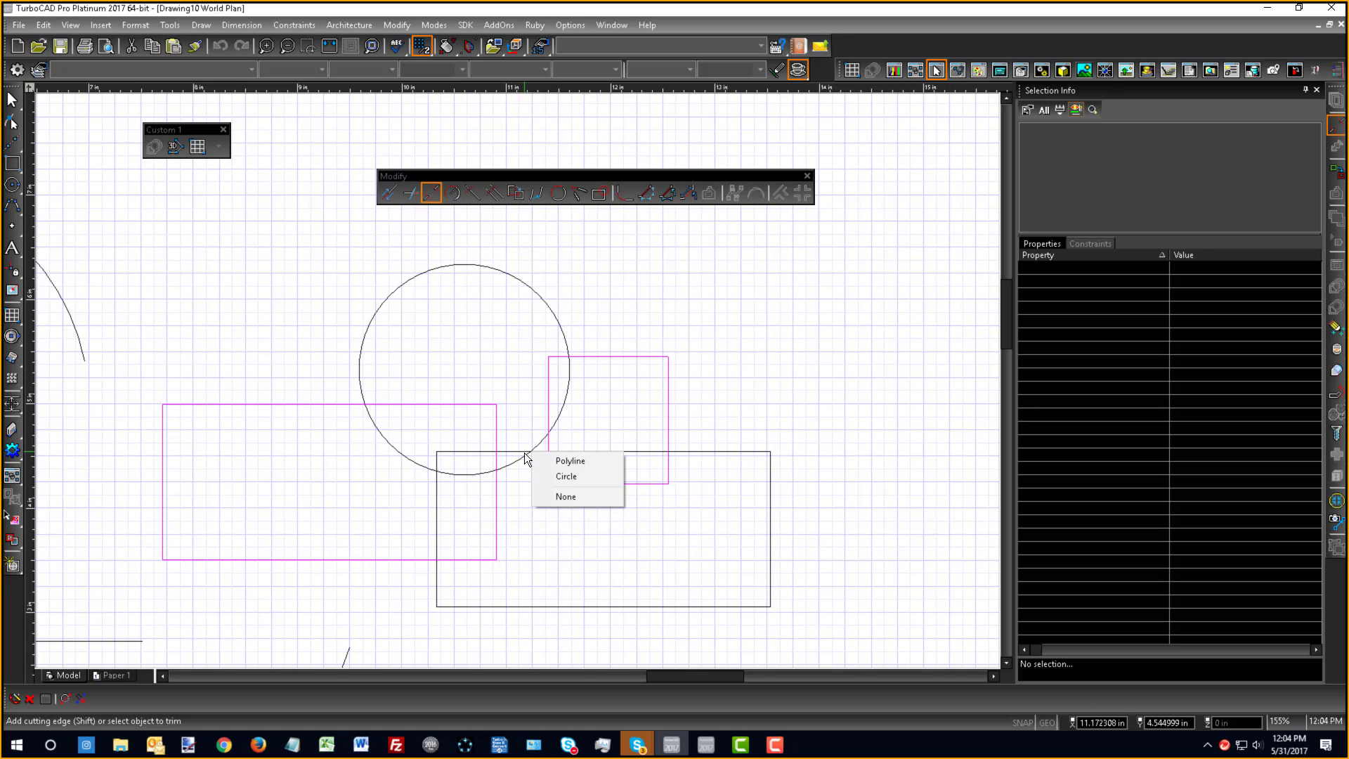
pyautogui.click(561, 477)
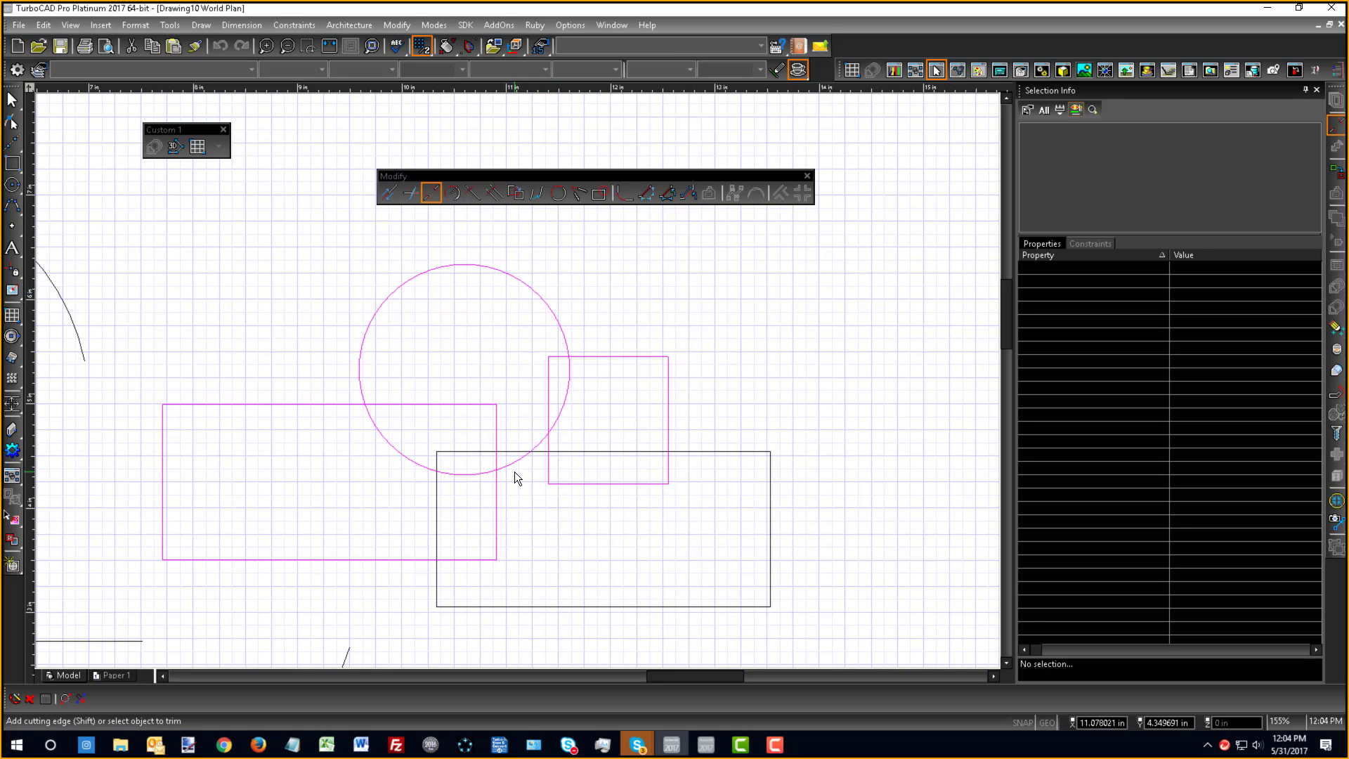
# - Cancel the pending trim and release its selected cutting edges
pyautogui.scroll(-5, 517, 380)
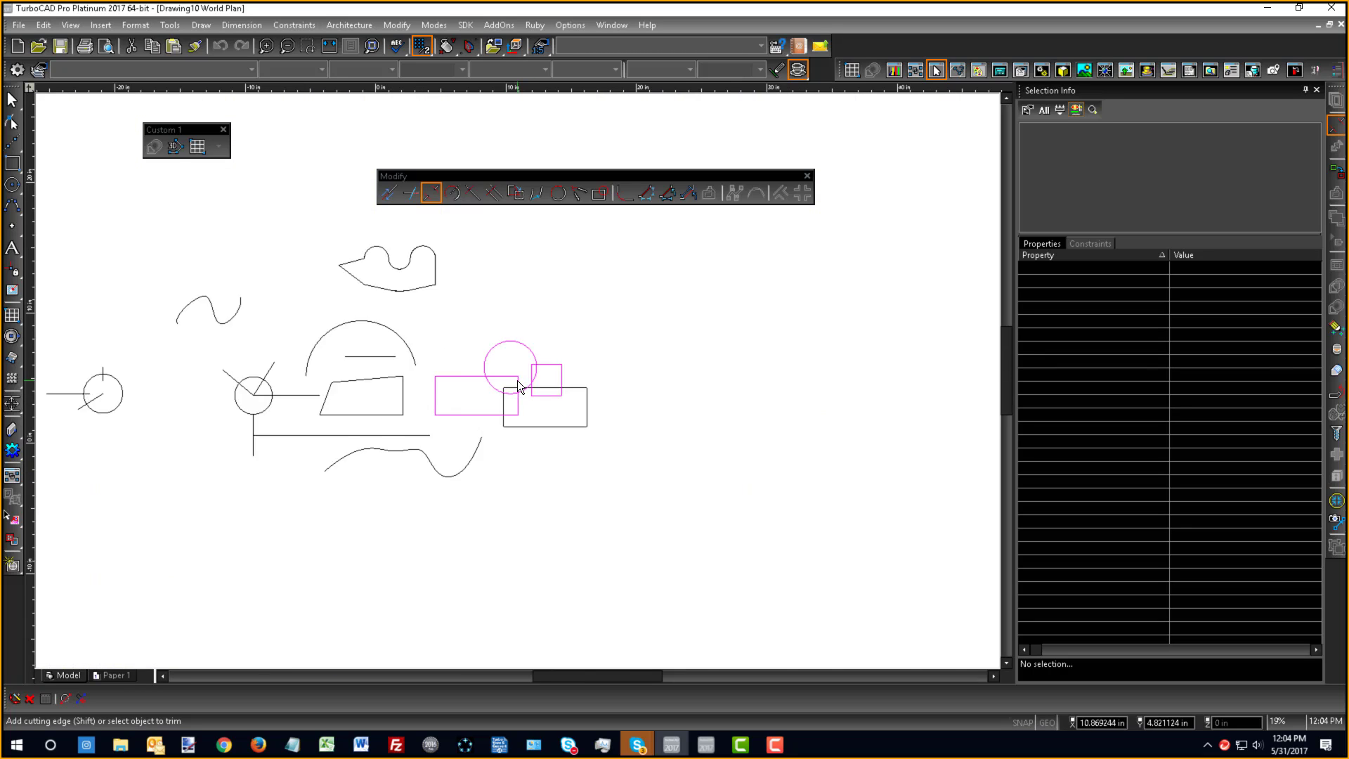
pyautogui.scroll(3, 517, 380)
pyautogui.press('Escape')
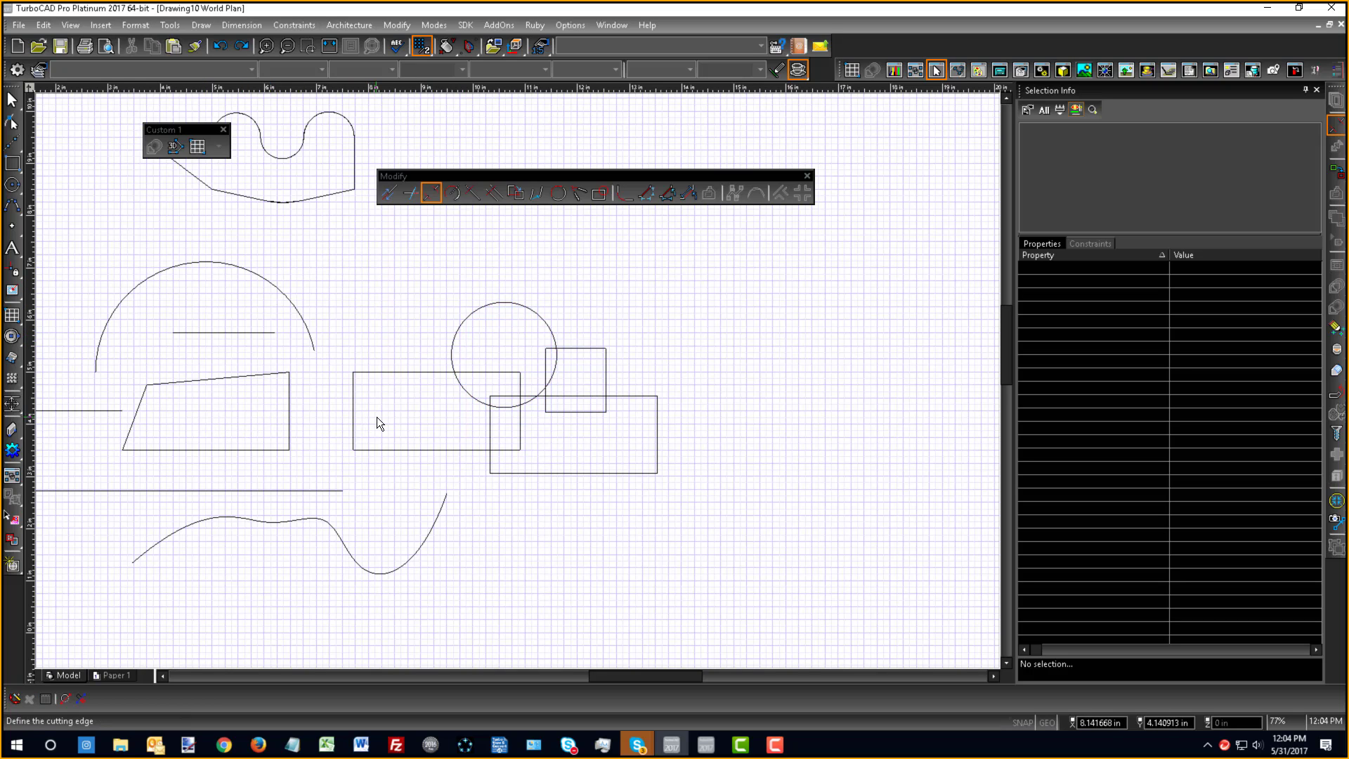
# - Practise adding the circle and overlapping rectangles to a multiple selection and removing them, clearing the selection at the end
pyautogui.click(11, 100)
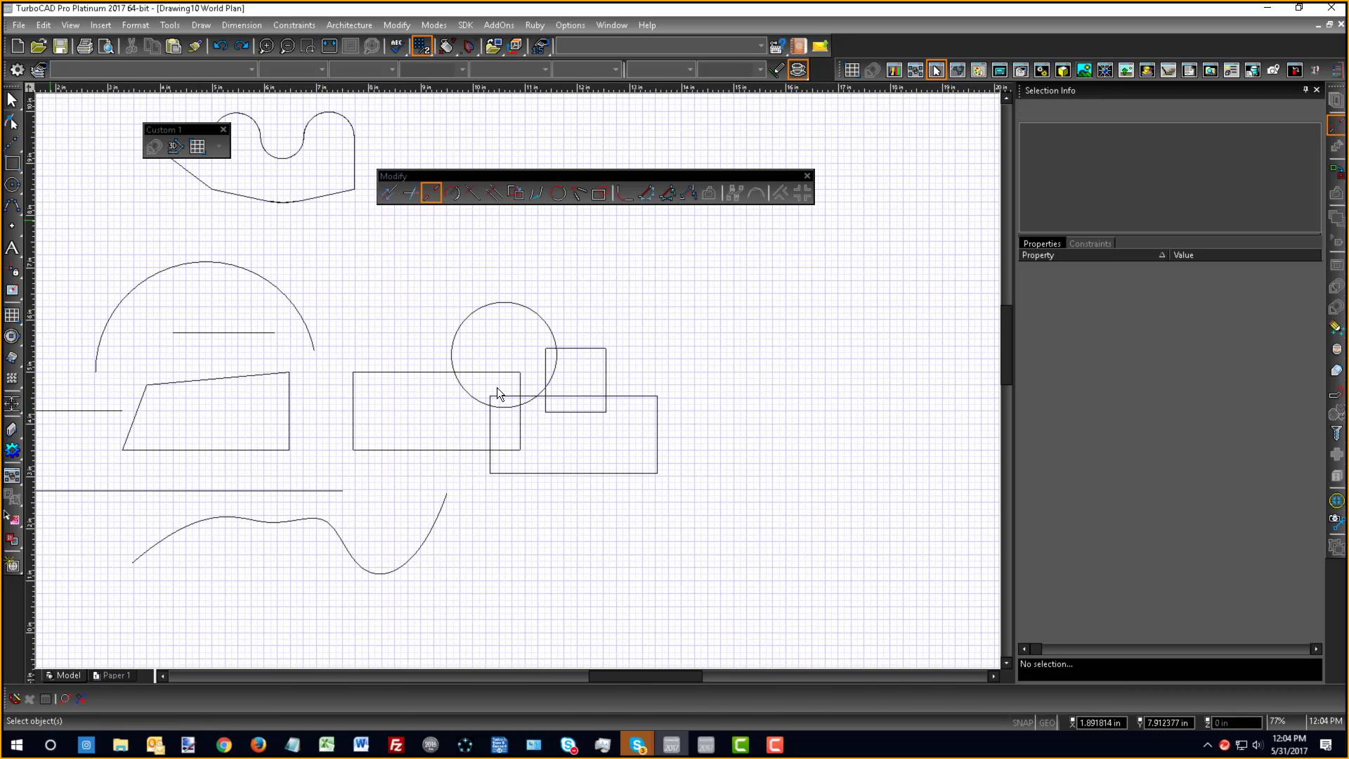
pyautogui.scroll(2, 496, 387)
pyautogui.click(486, 351)
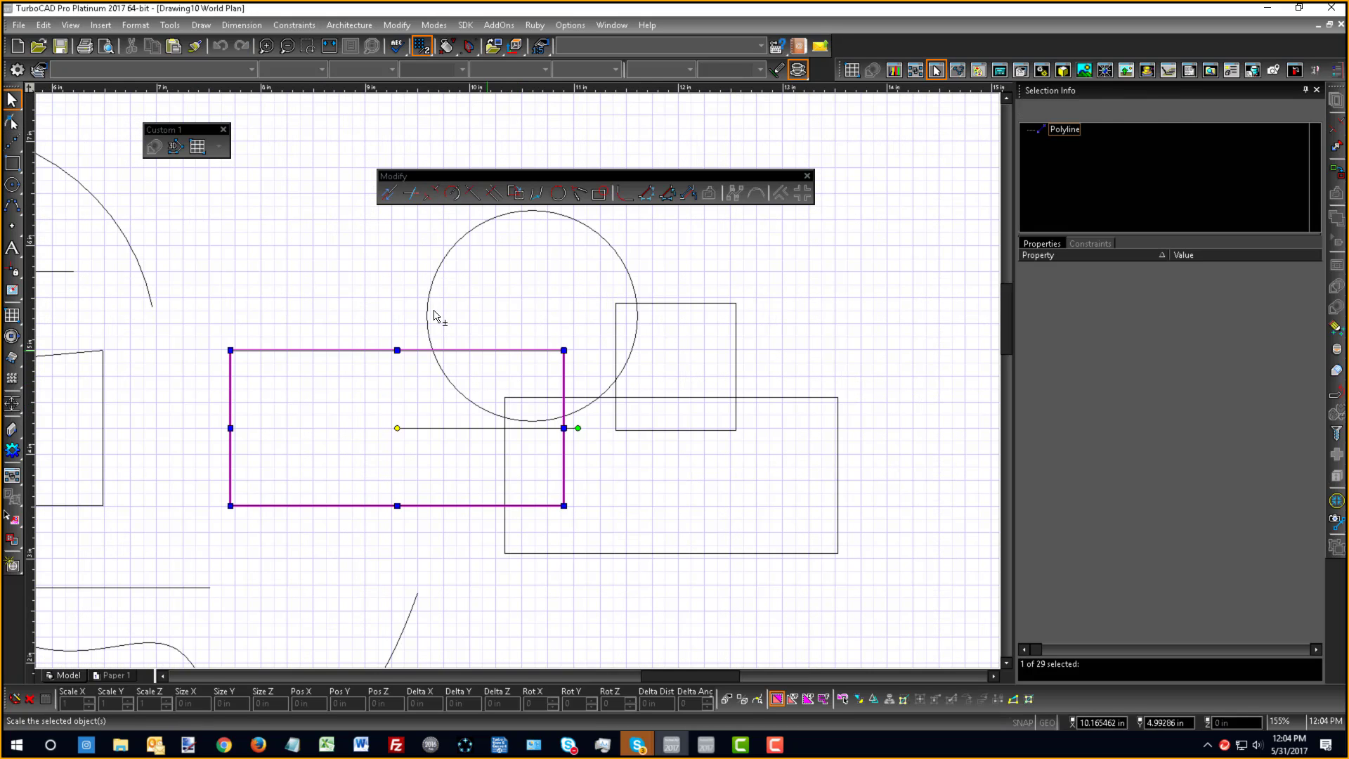
pyautogui.keyDown('shift'); pyautogui.click(428, 315); pyautogui.keyUp('shift')
pyautogui.keyDown('shift'); pyautogui.click(666, 304); pyautogui.keyUp('shift')
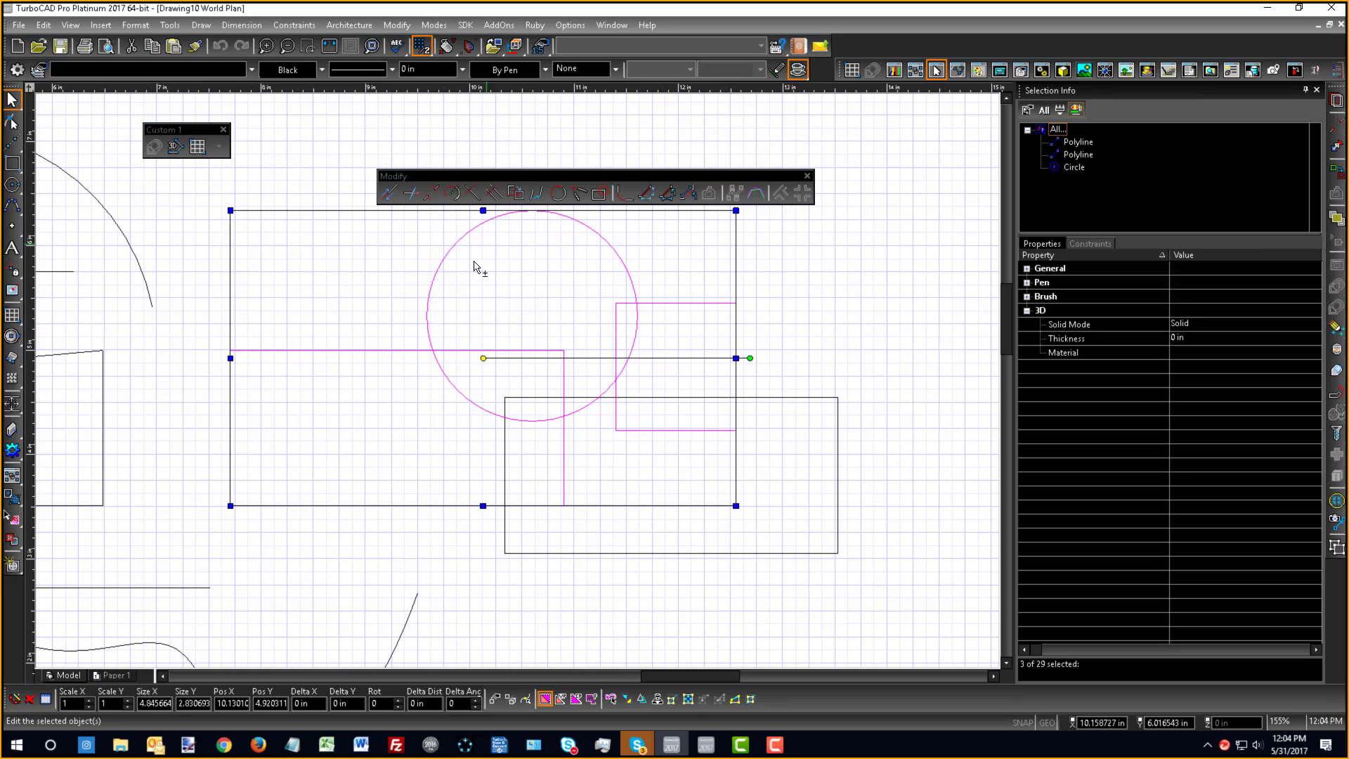
pyautogui.keyDown('shift'); pyautogui.click(441, 258); pyautogui.keyUp('shift')
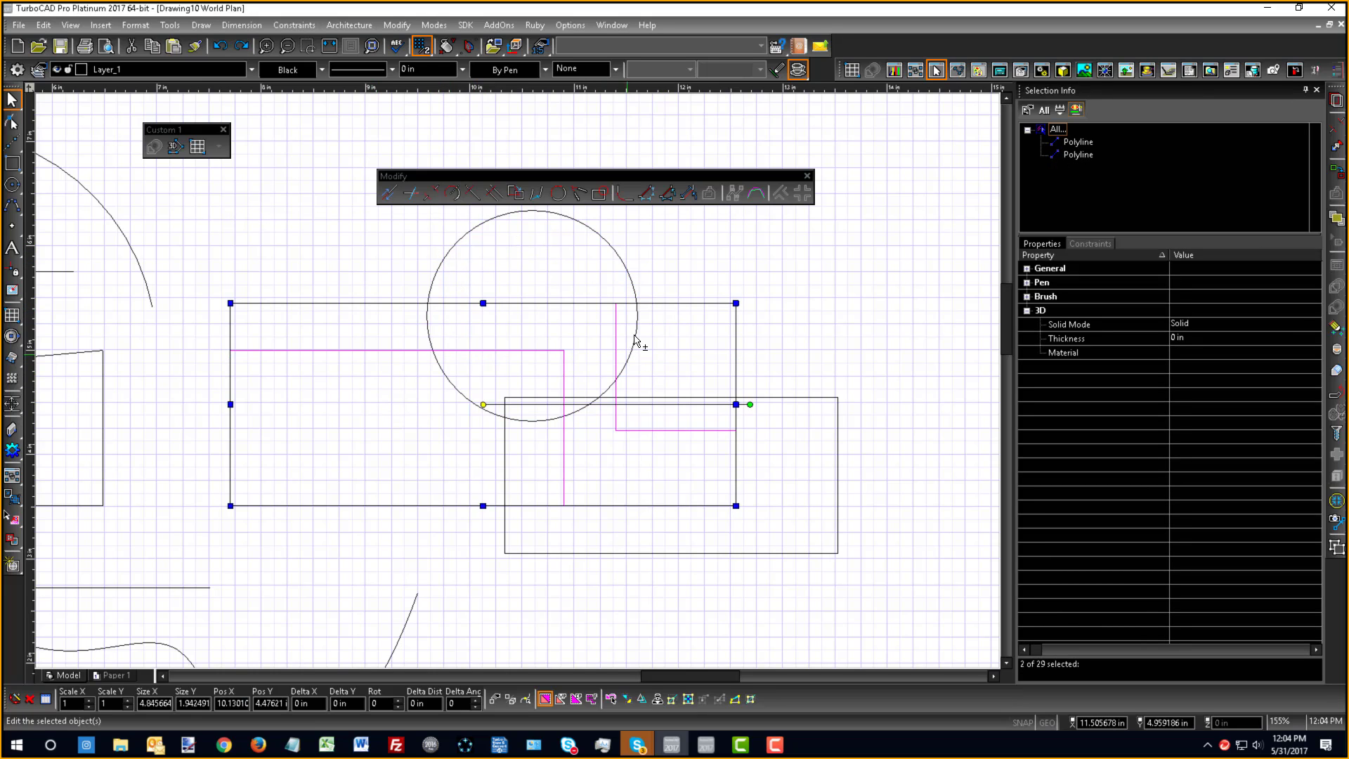
pyautogui.keyDown('shift'); pyautogui.click(674, 431); pyautogui.keyUp('shift')
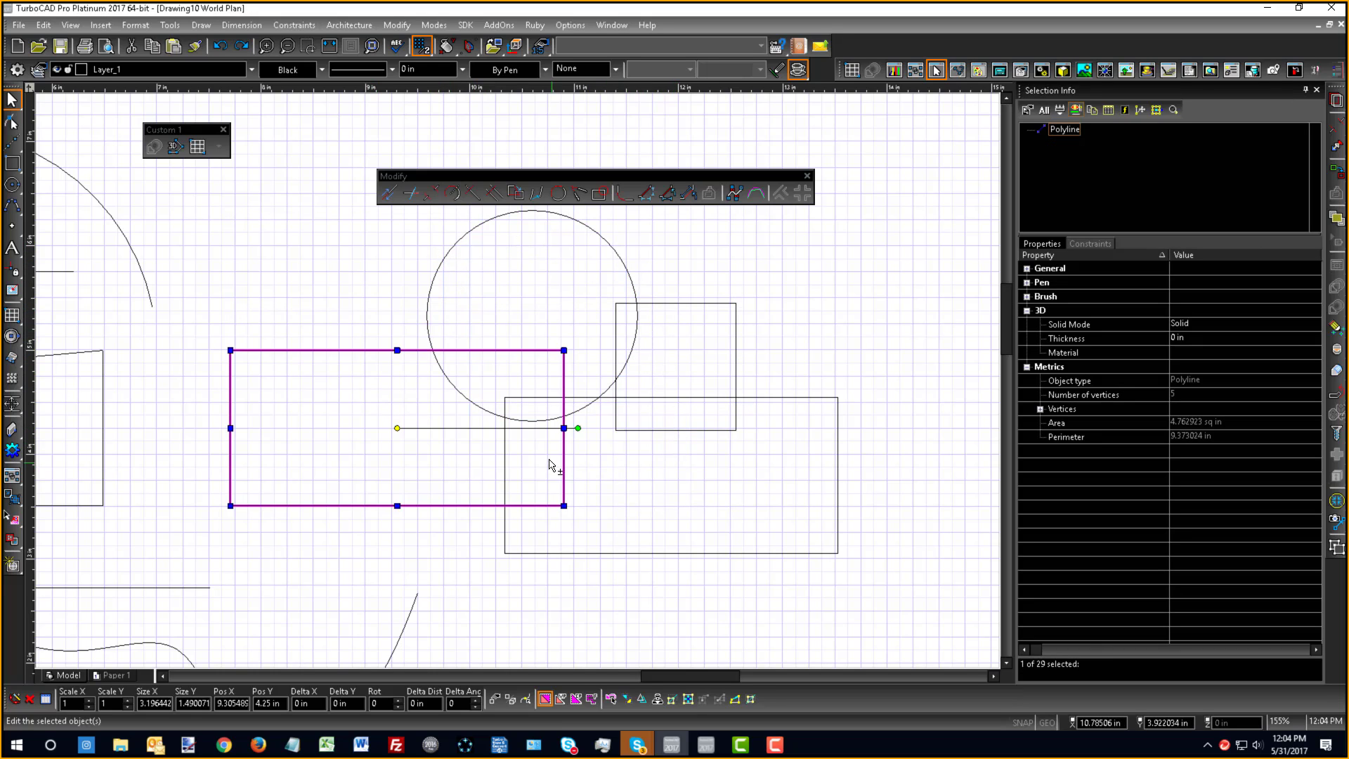
pyautogui.keyDown('shift'); pyautogui.click(543, 553); pyautogui.keyUp('shift')
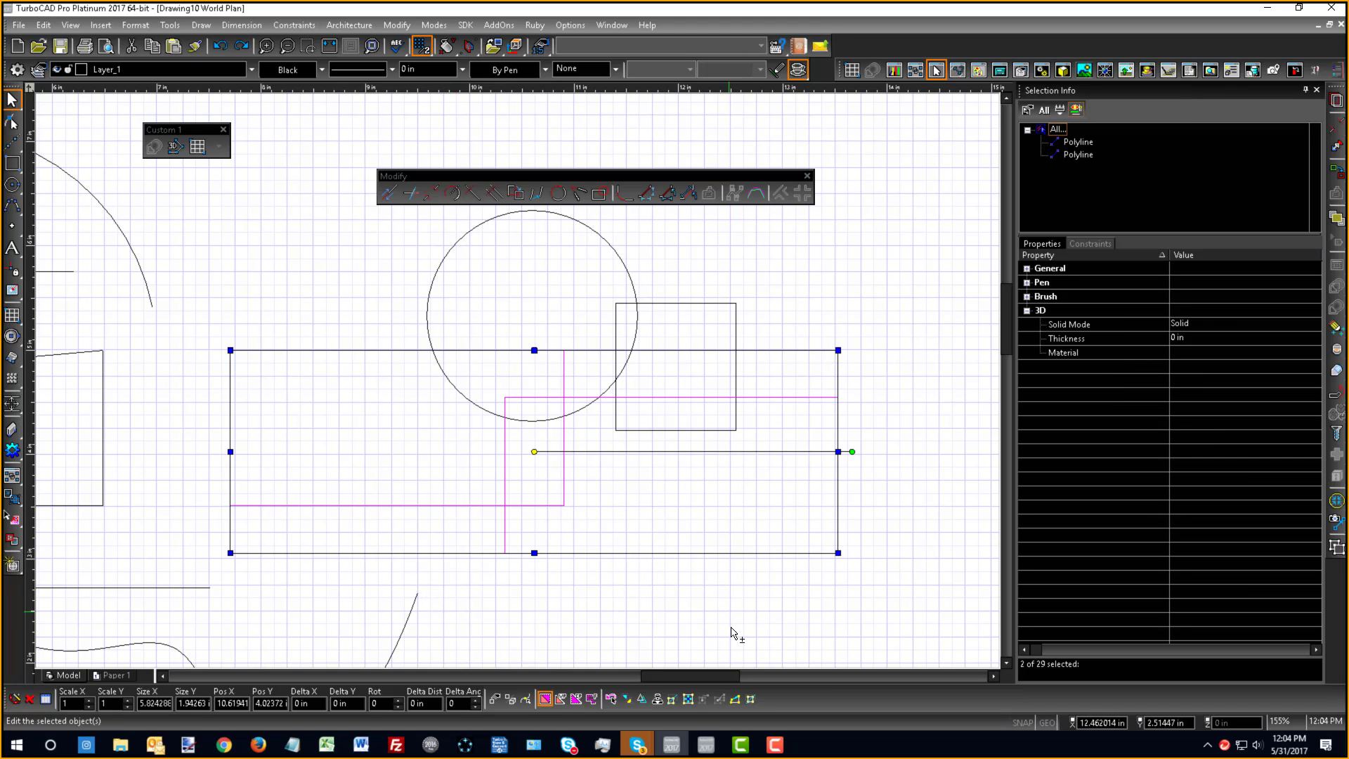
pyautogui.click(671, 615)
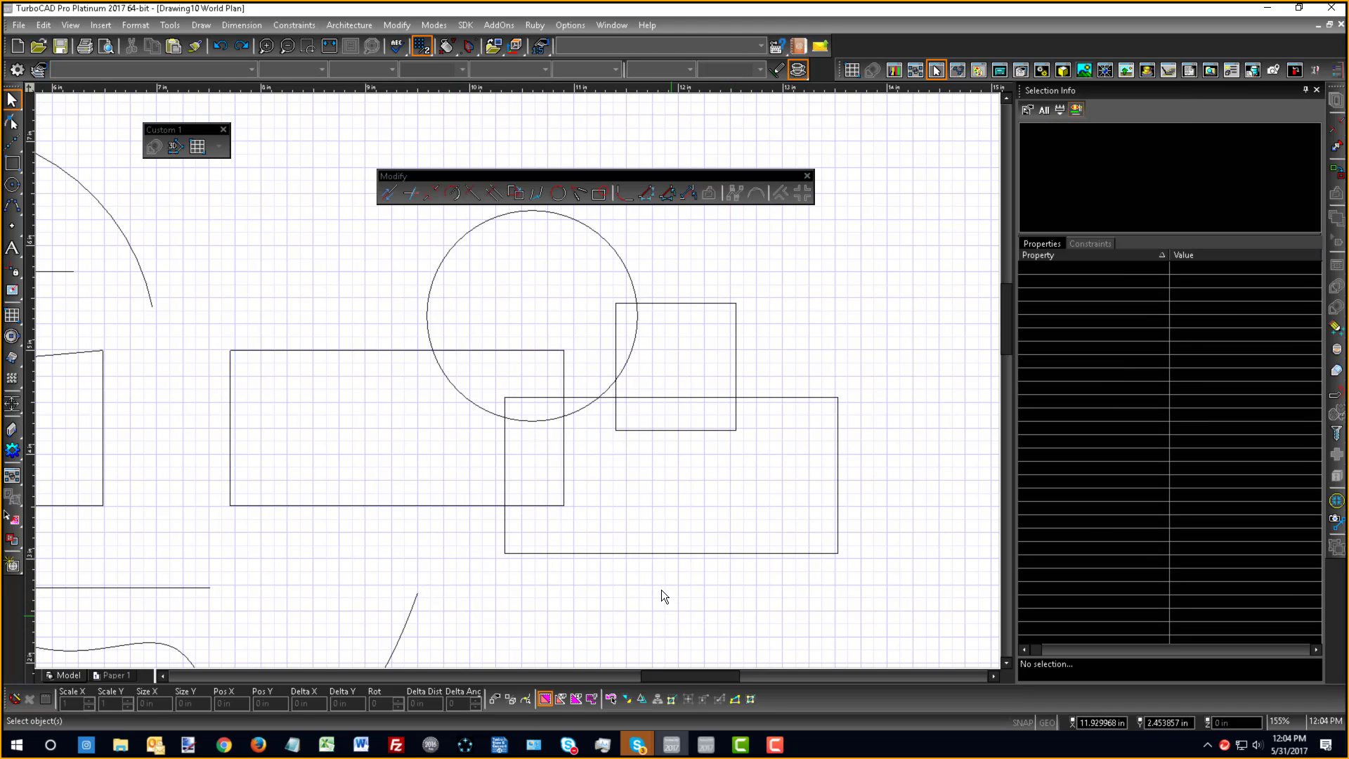
# - Trim the circle and the lower-right rectangle's top edge between the left rectangle and the small rectangle, using both as cutting edges
pyautogui.scroll(-2, 569, 419)
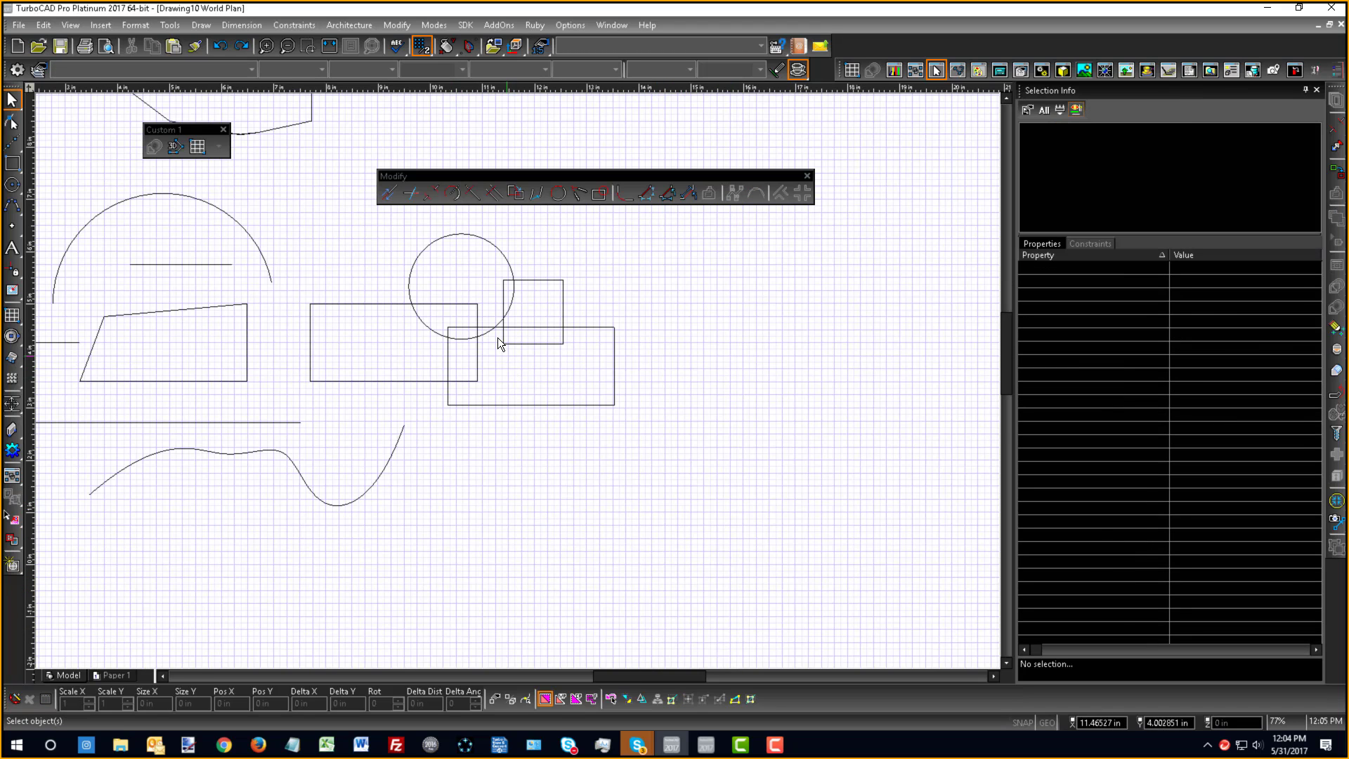
pyautogui.click(429, 192)
pyautogui.scroll(4, 489, 280)
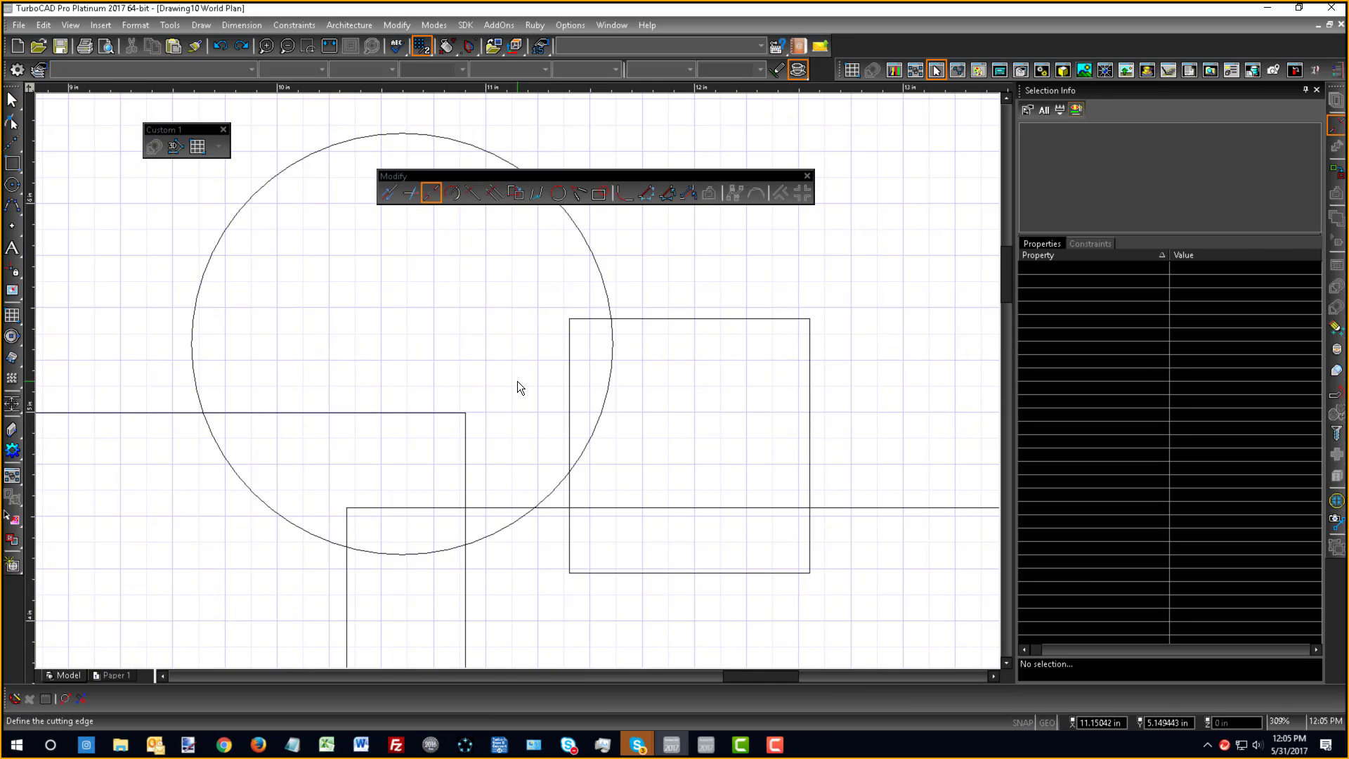
pyautogui.click(410, 416)
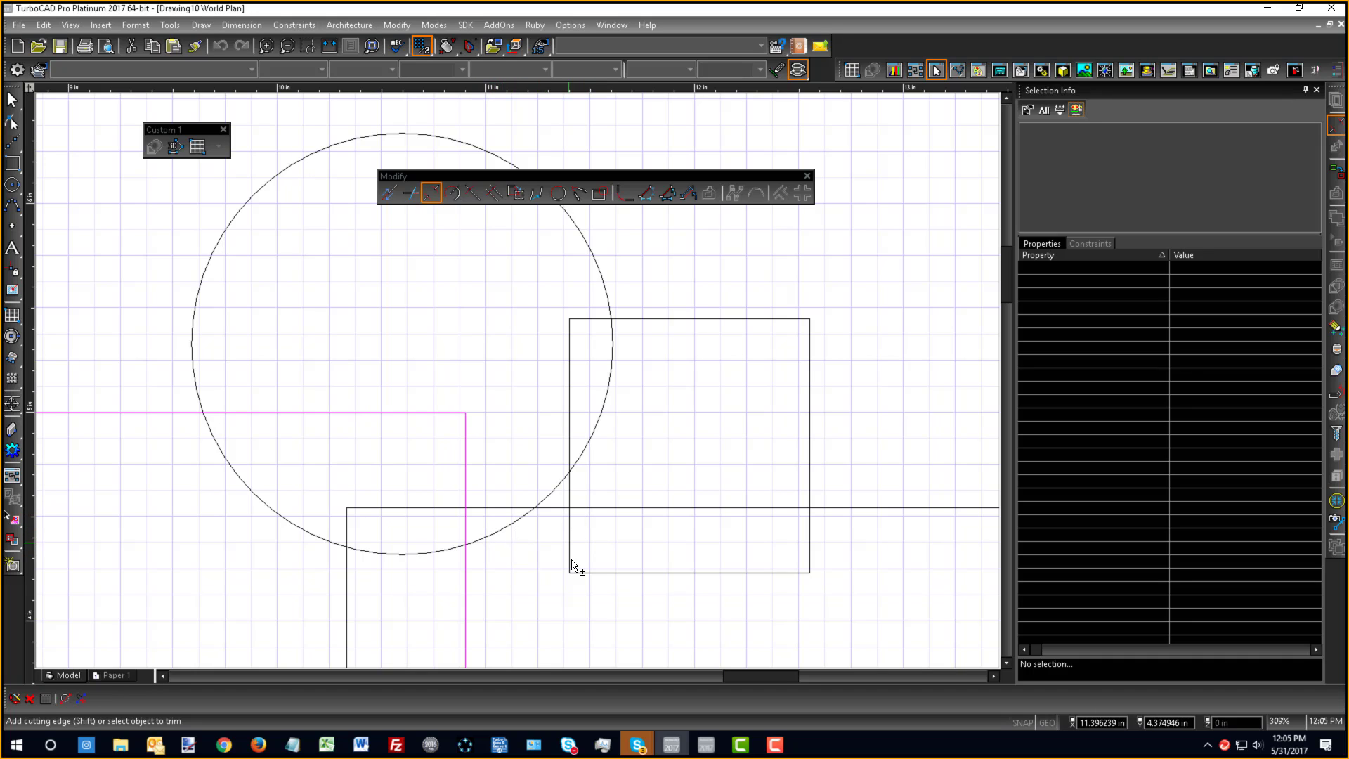
pyautogui.keyDown('shift'); pyautogui.click(607, 573); pyautogui.keyUp('shift')
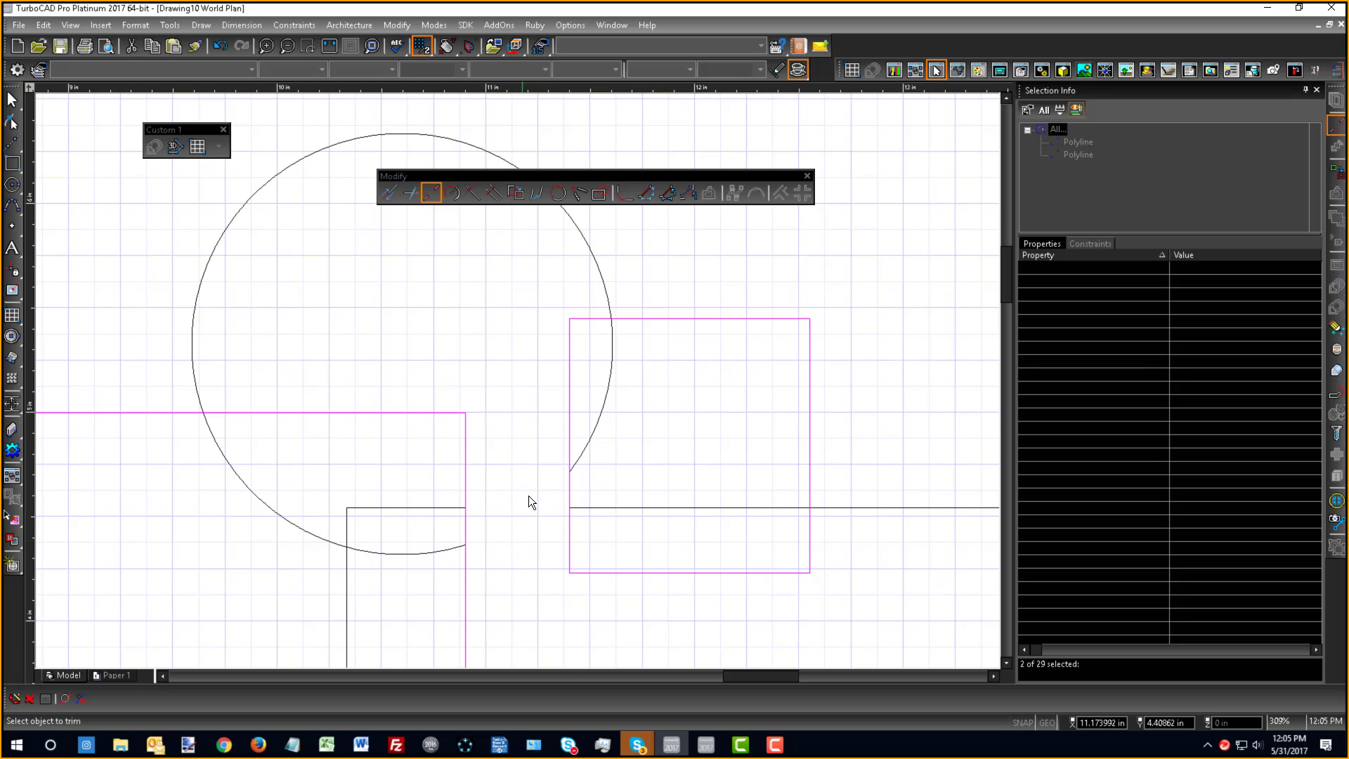
pyautogui.scroll(-5, 520, 421)
pyautogui.scroll(5, 518, 401)
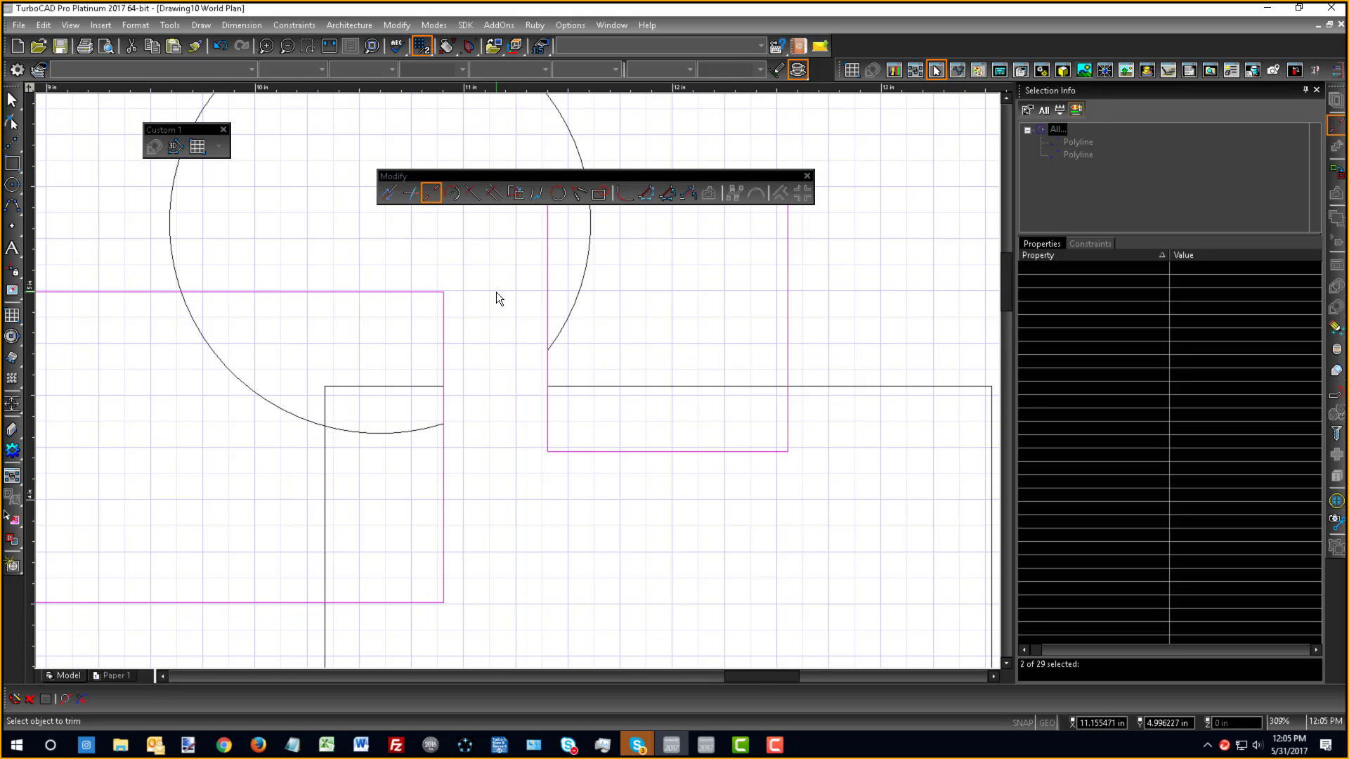
pyautogui.press('Escape')
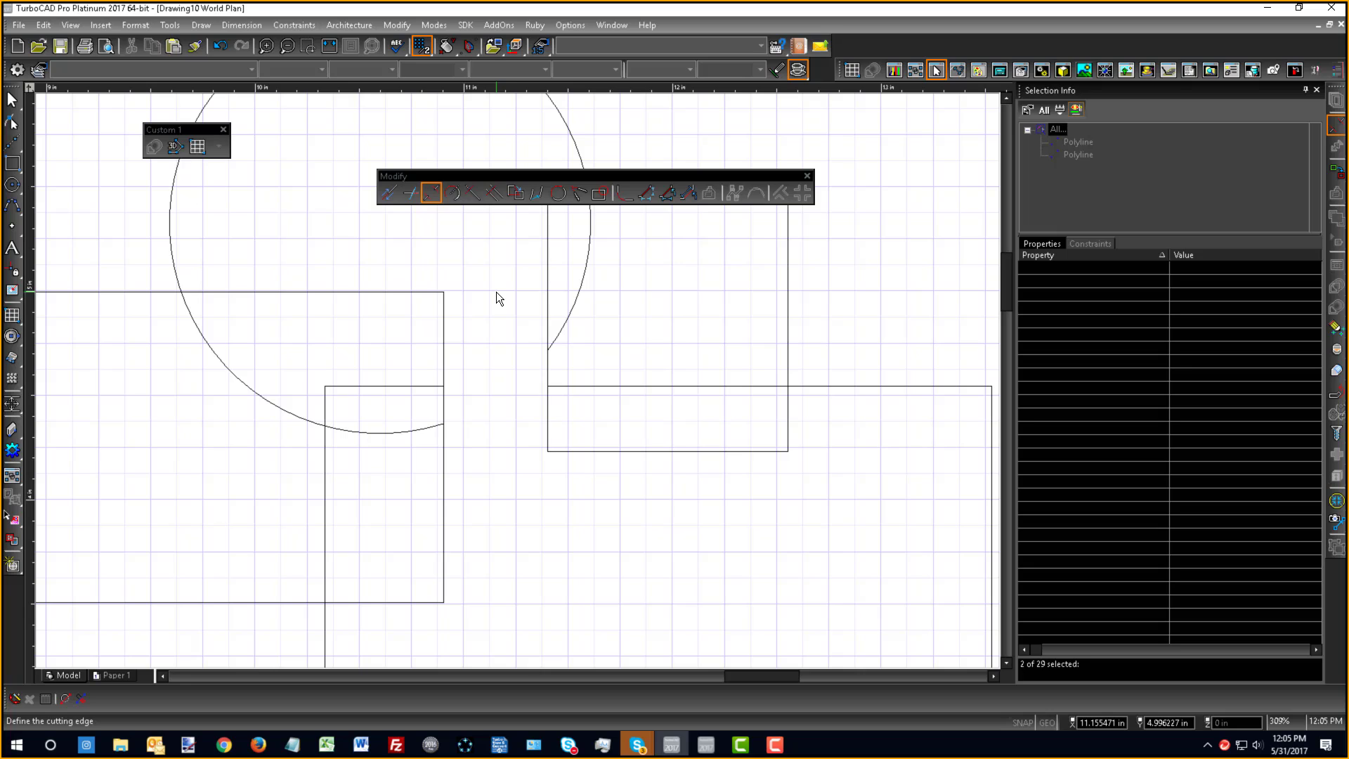
# - Split the circle at its top and left quadrants
pyautogui.click(454, 194)
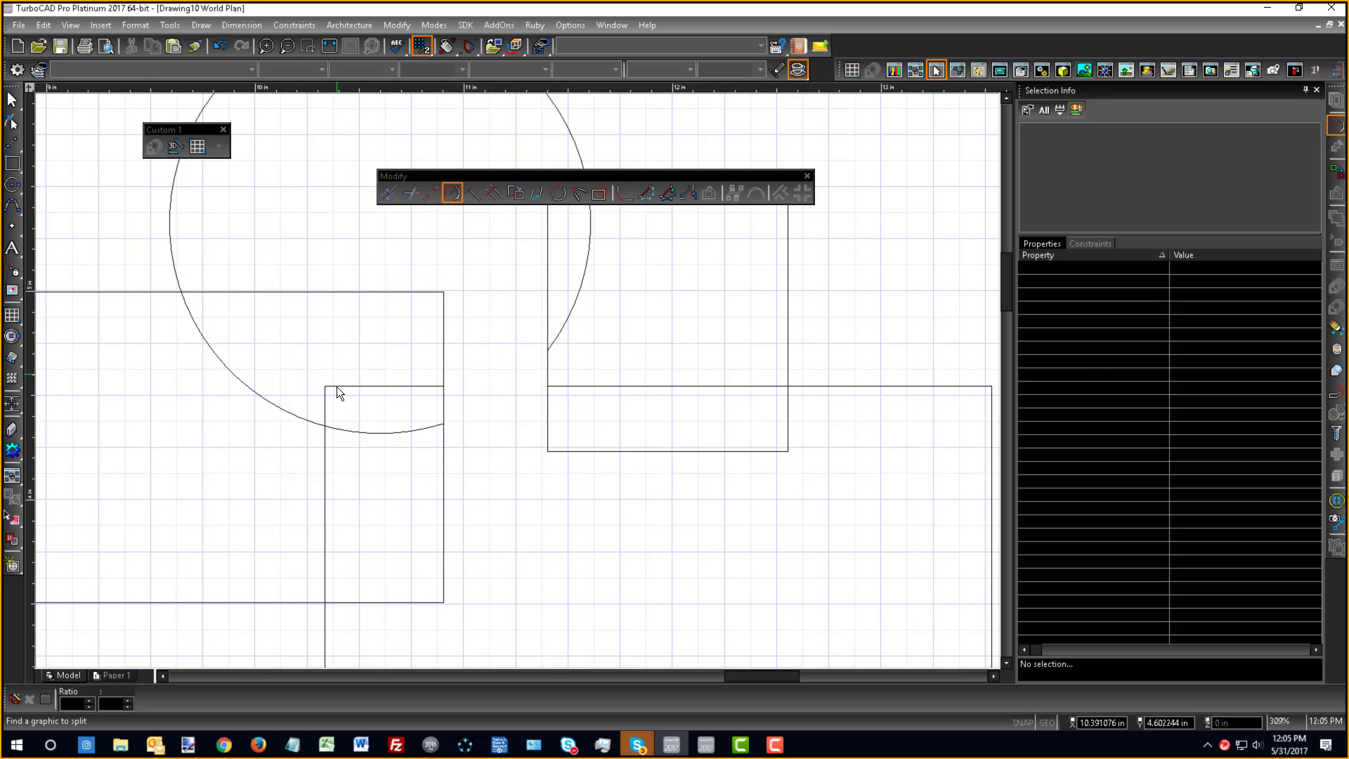
pyautogui.scroll(-3, 336, 386)
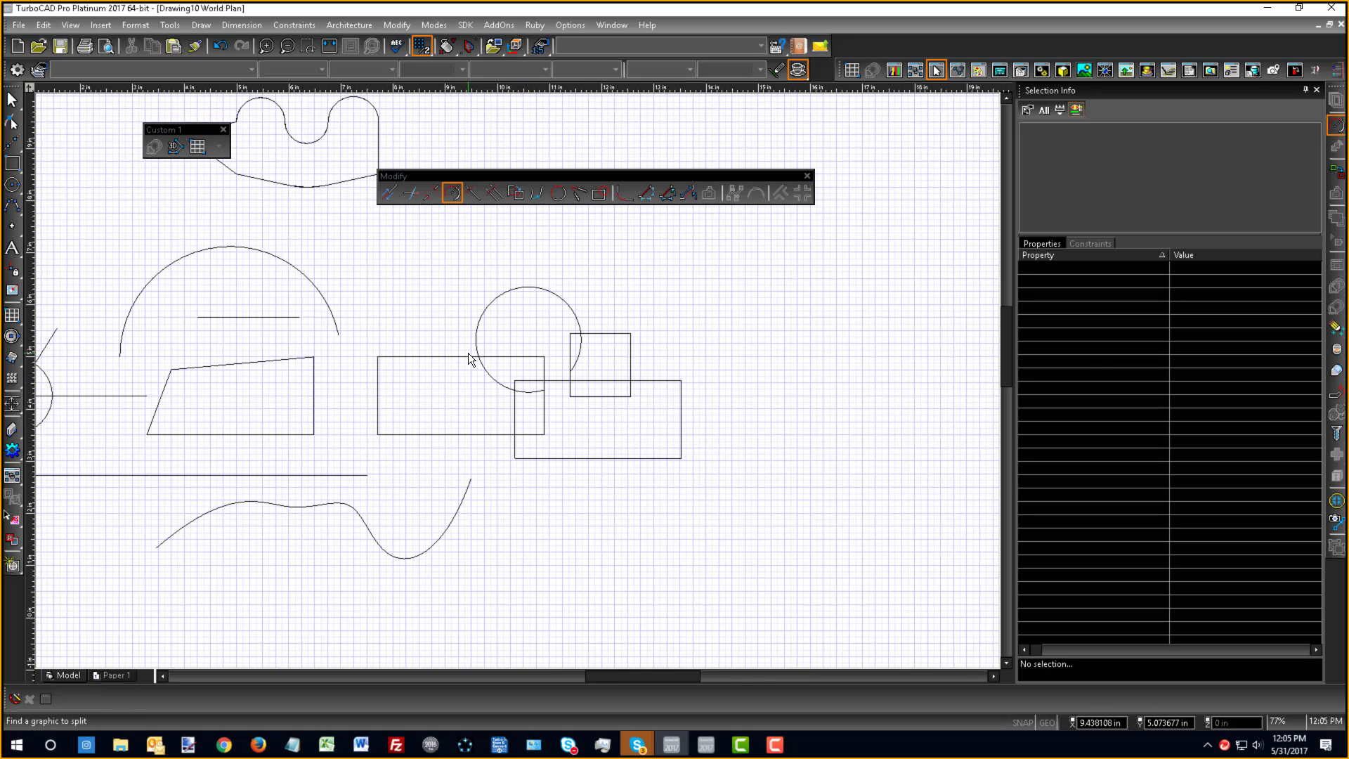
pyautogui.click(507, 291)
pyautogui.click(529, 277)
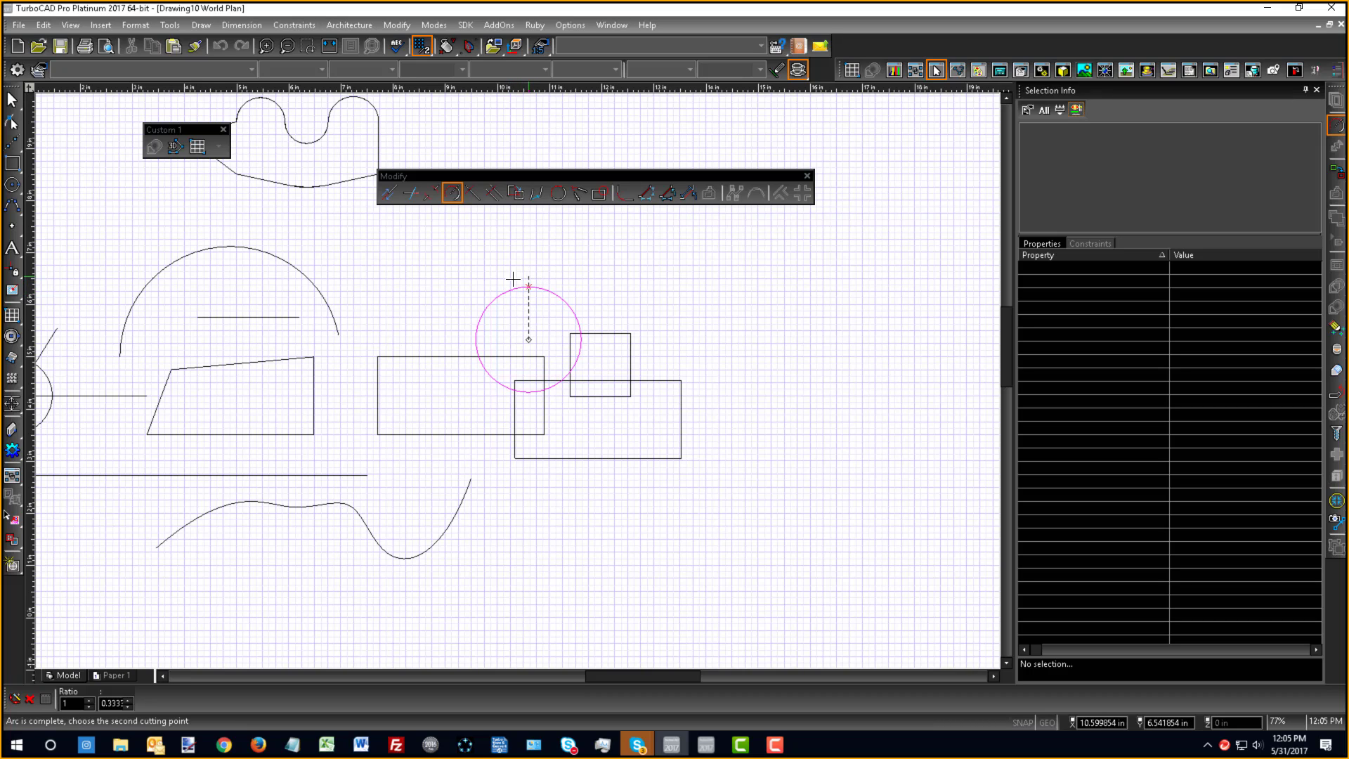
pyautogui.click(451, 327)
# - Delete the upper-left quarter arc of the split circle
pyautogui.rightClick(451, 326)
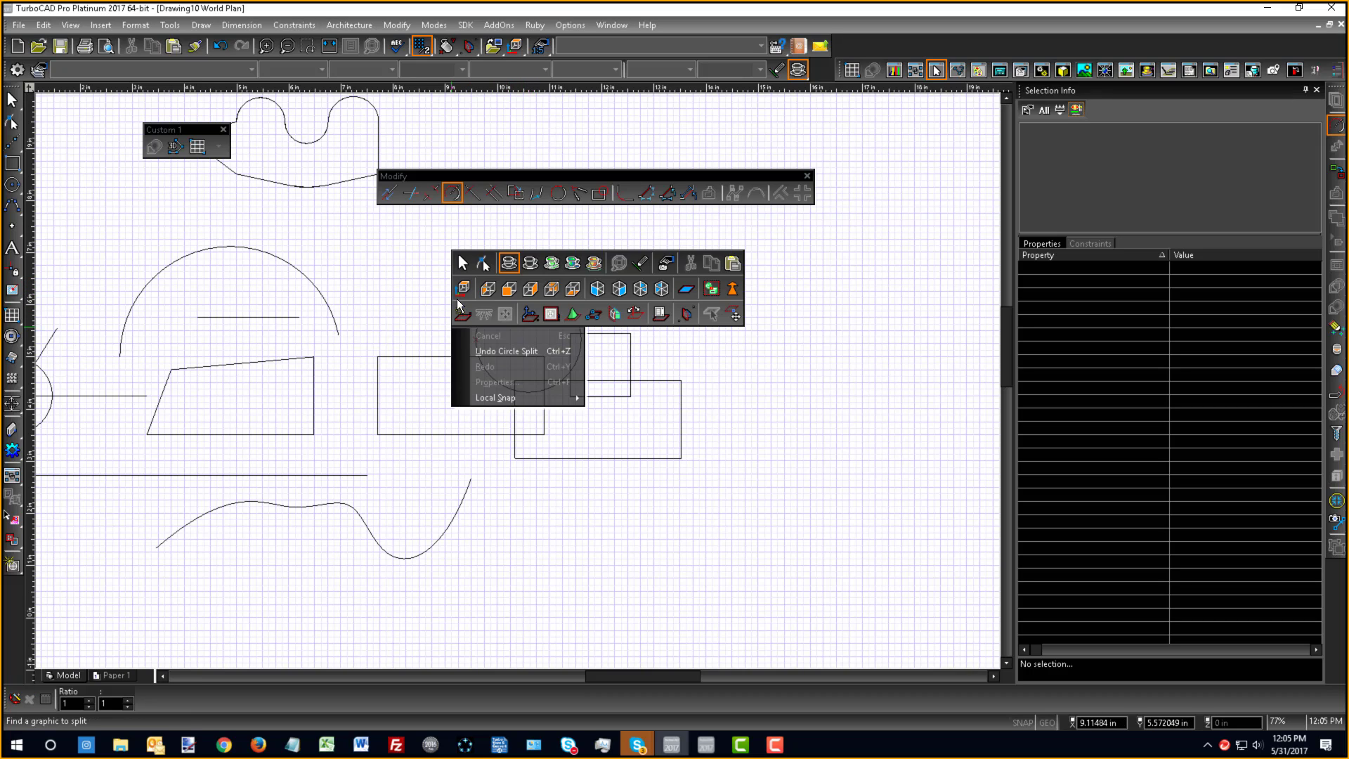
pyautogui.click(458, 253)
pyautogui.click(490, 308)
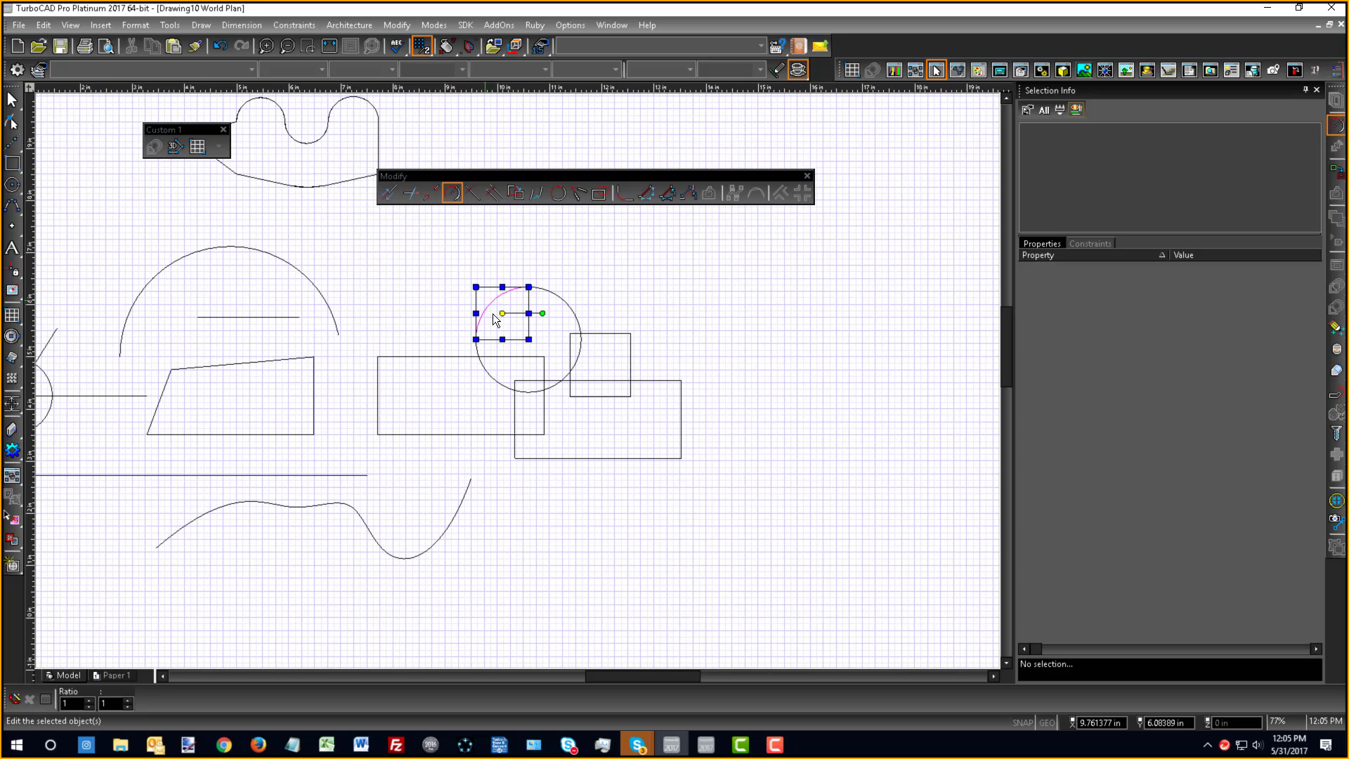
pyautogui.press('Delete')
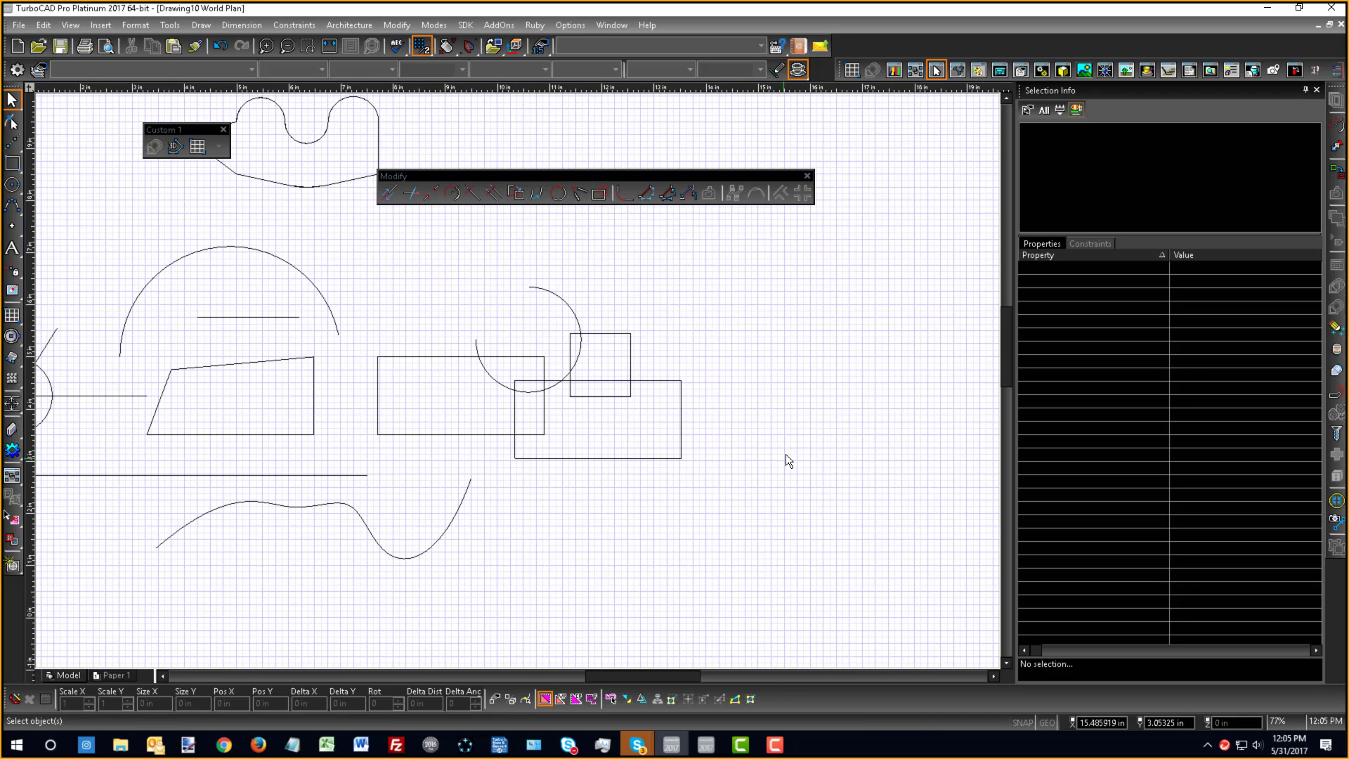
# - Fillet all four corners of the lower-right rectangle with a 0.5 in radius
pyautogui.scroll(2, 632, 449)
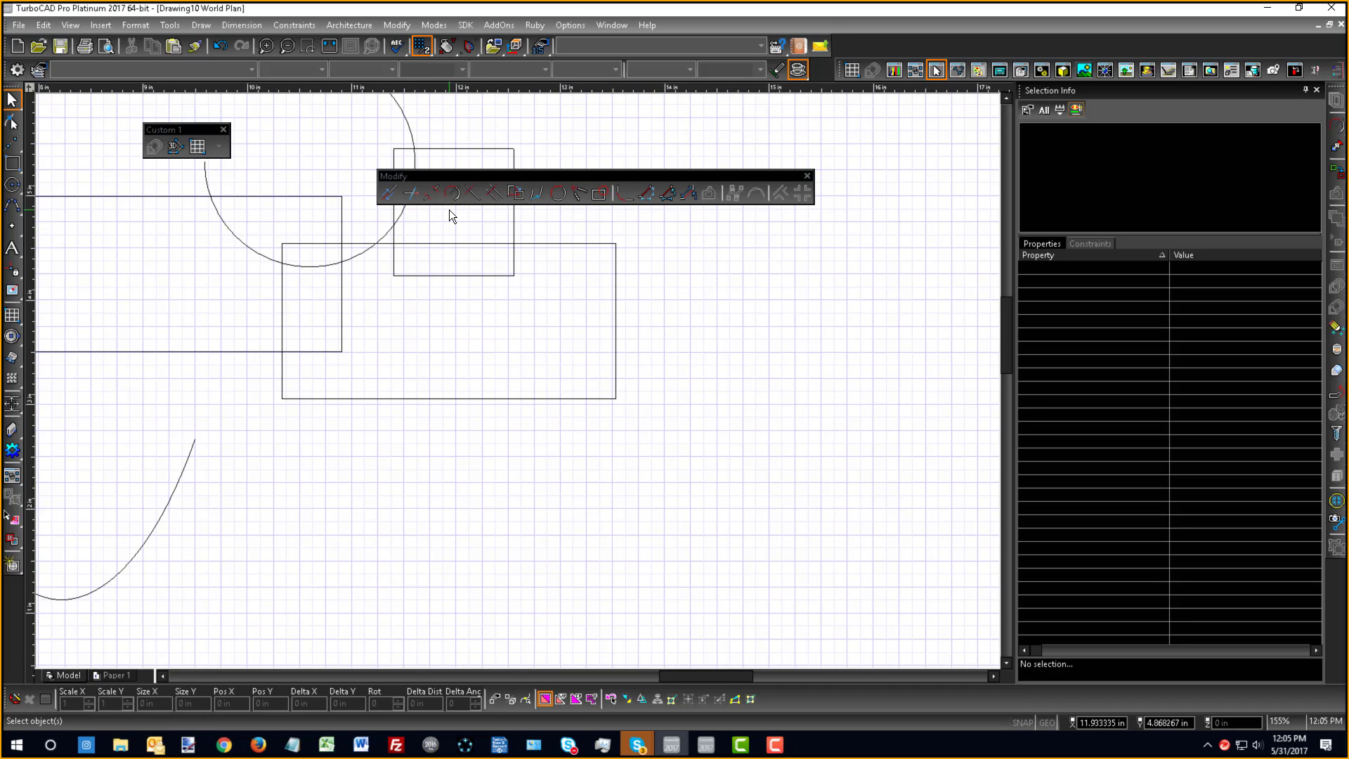
pyautogui.click(620, 196)
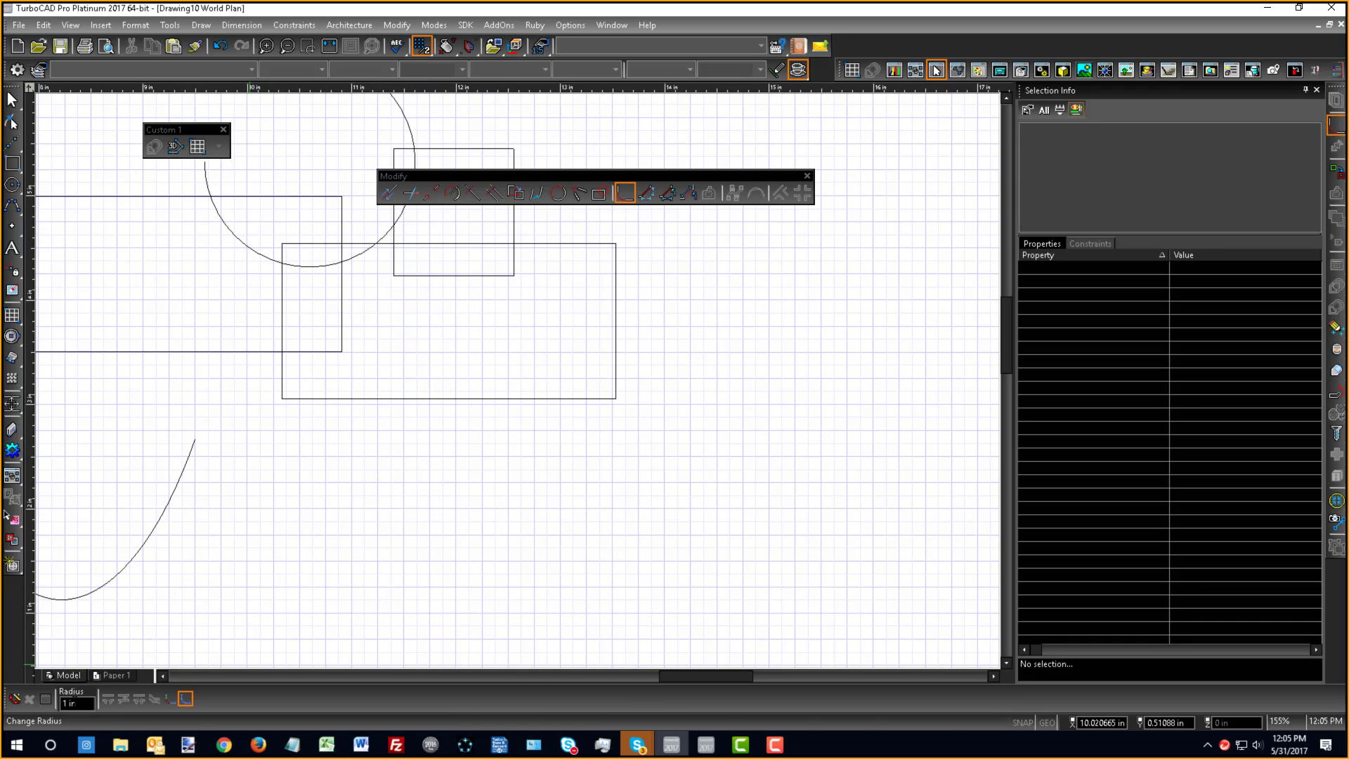
pyautogui.press('Tab')
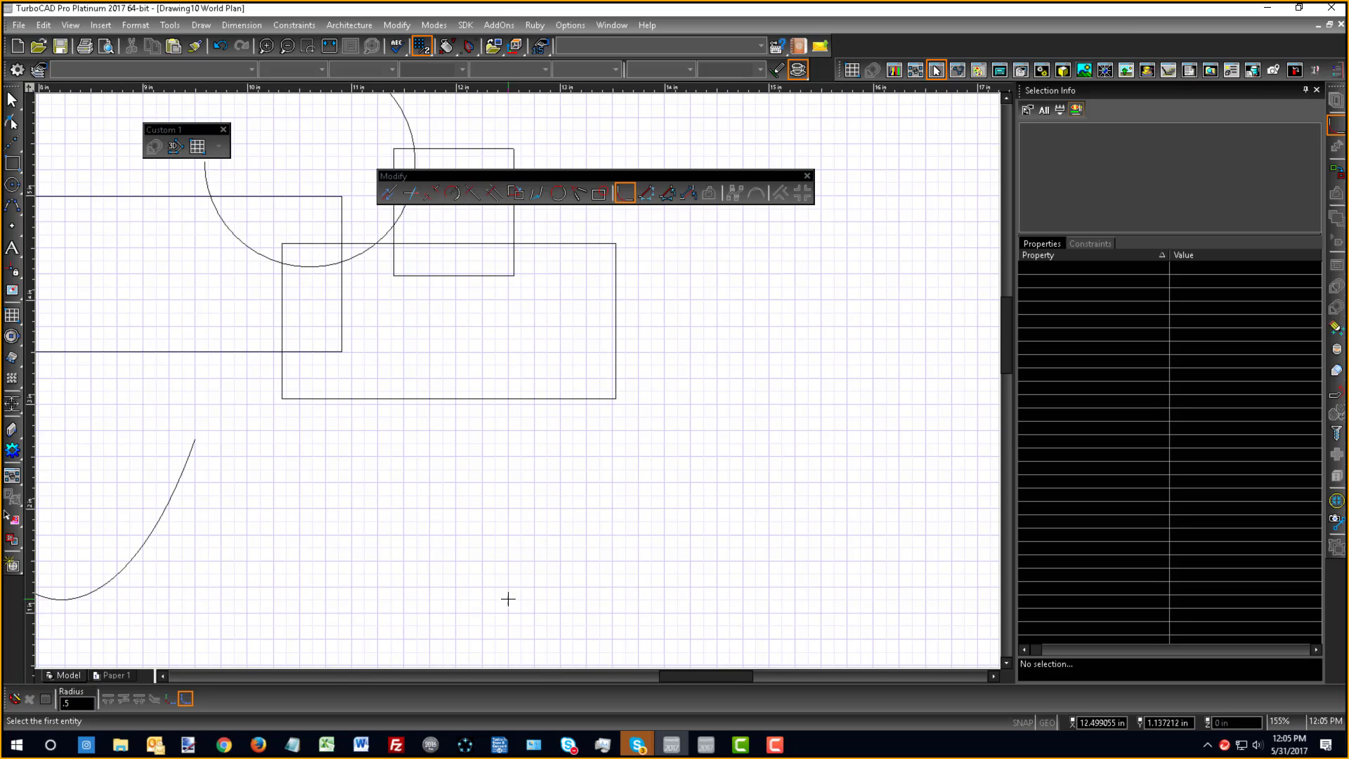
pyautogui.click(609, 372)
pyautogui.click(592, 397)
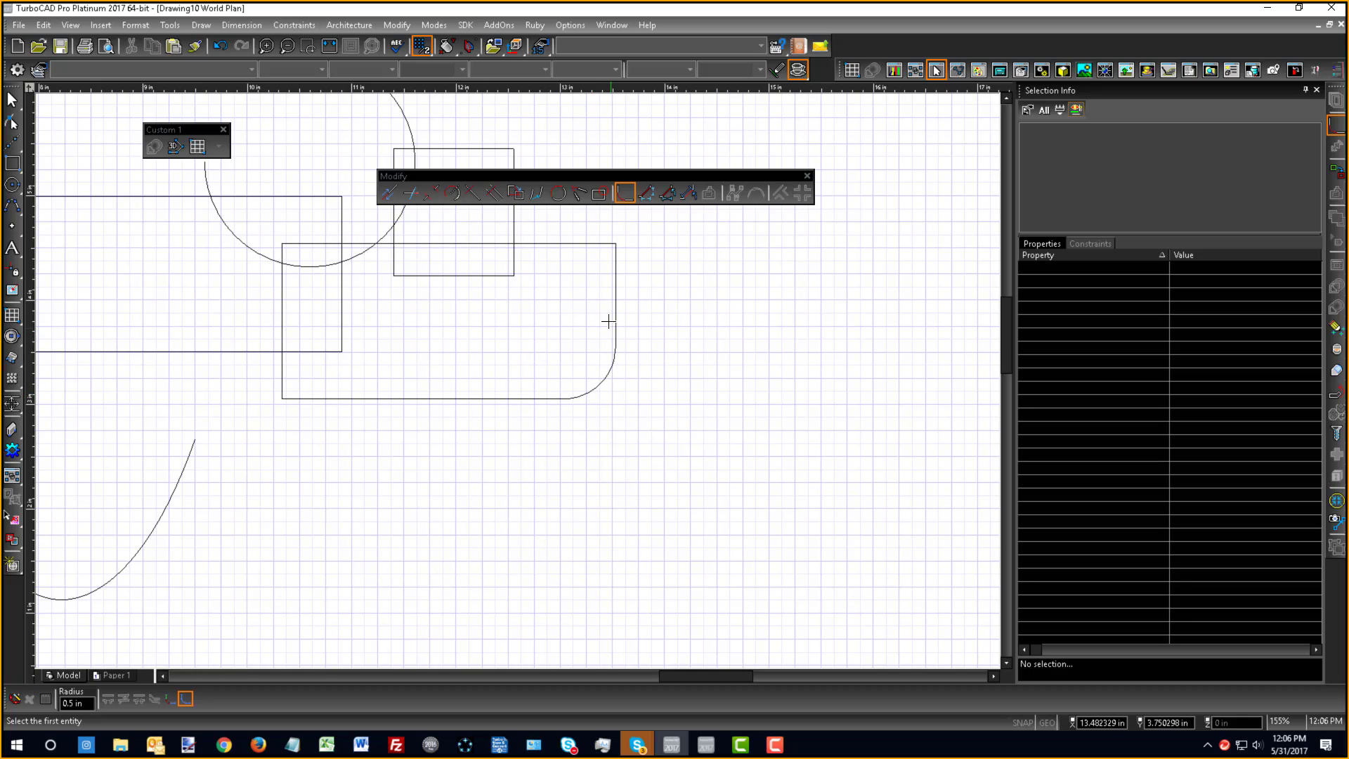
pyautogui.click(610, 317)
pyautogui.click(563, 244)
pyautogui.click(299, 245)
pyautogui.click(287, 289)
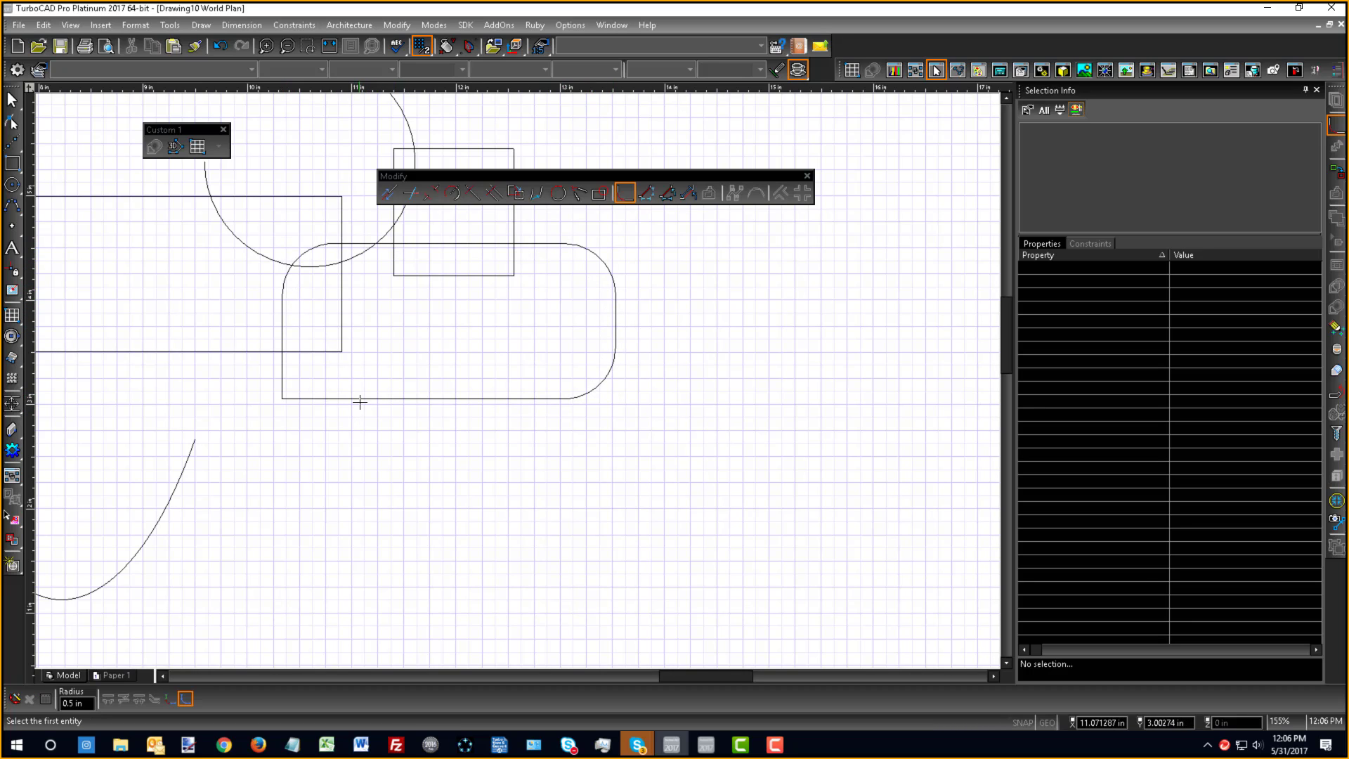
pyautogui.click(358, 398)
pyautogui.click(280, 366)
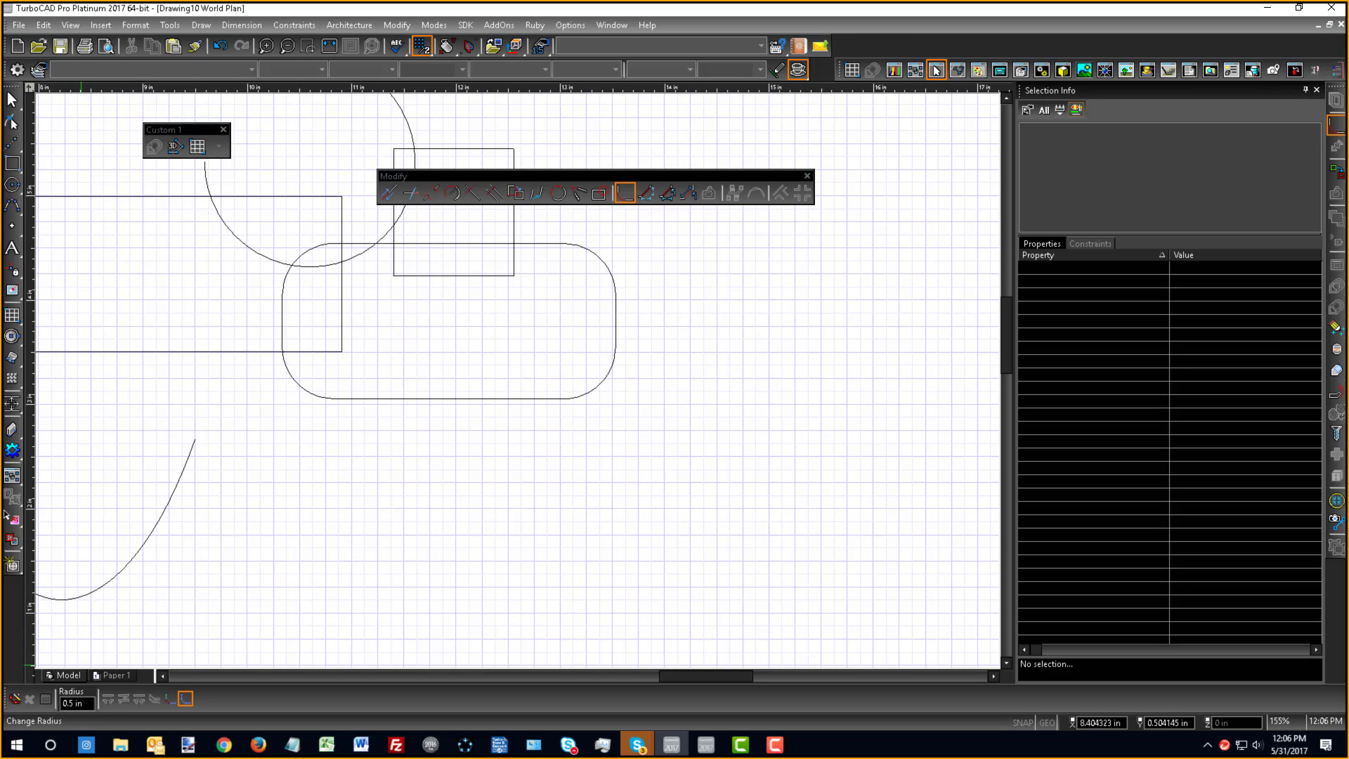
# - Set the fillet radius to 0.25 in and refillet all four corners of the lower-right rectangle
pyautogui.click(70, 703)
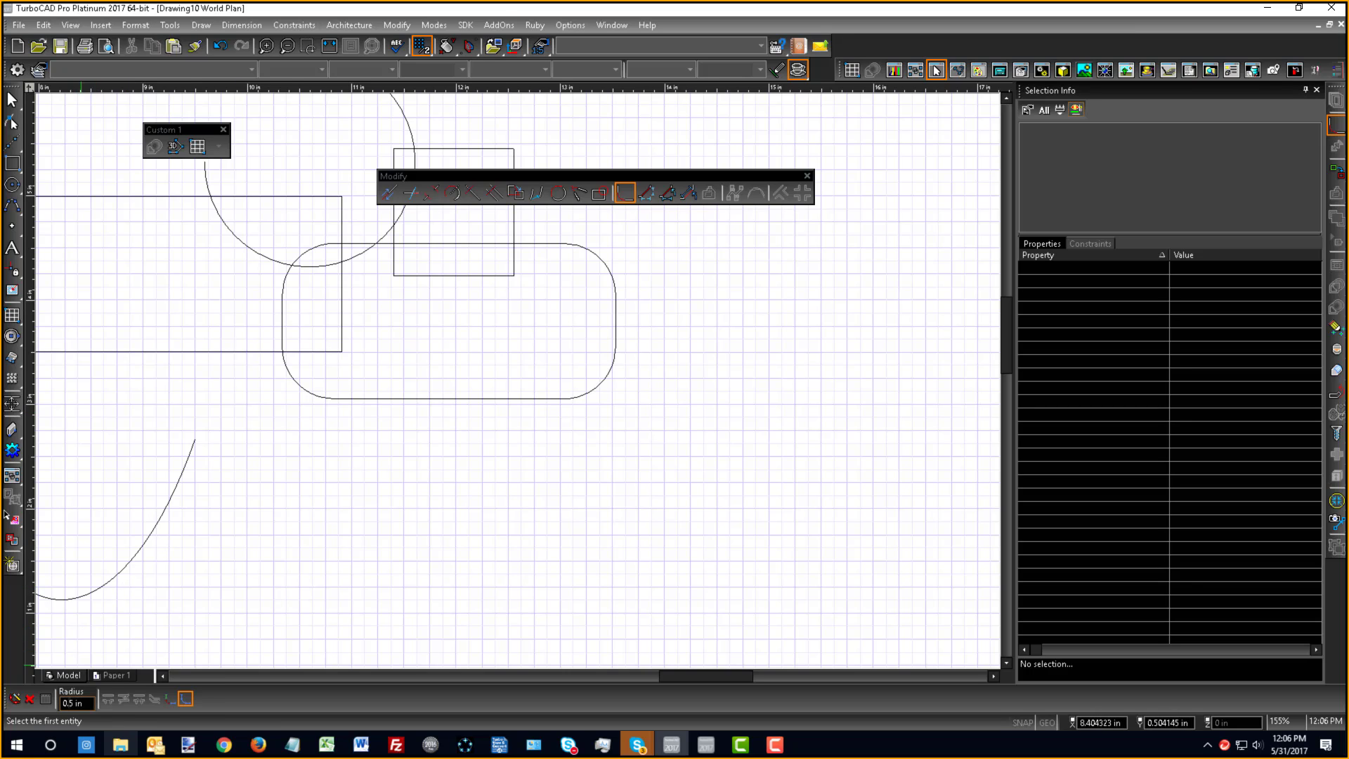
pyautogui.write('2')
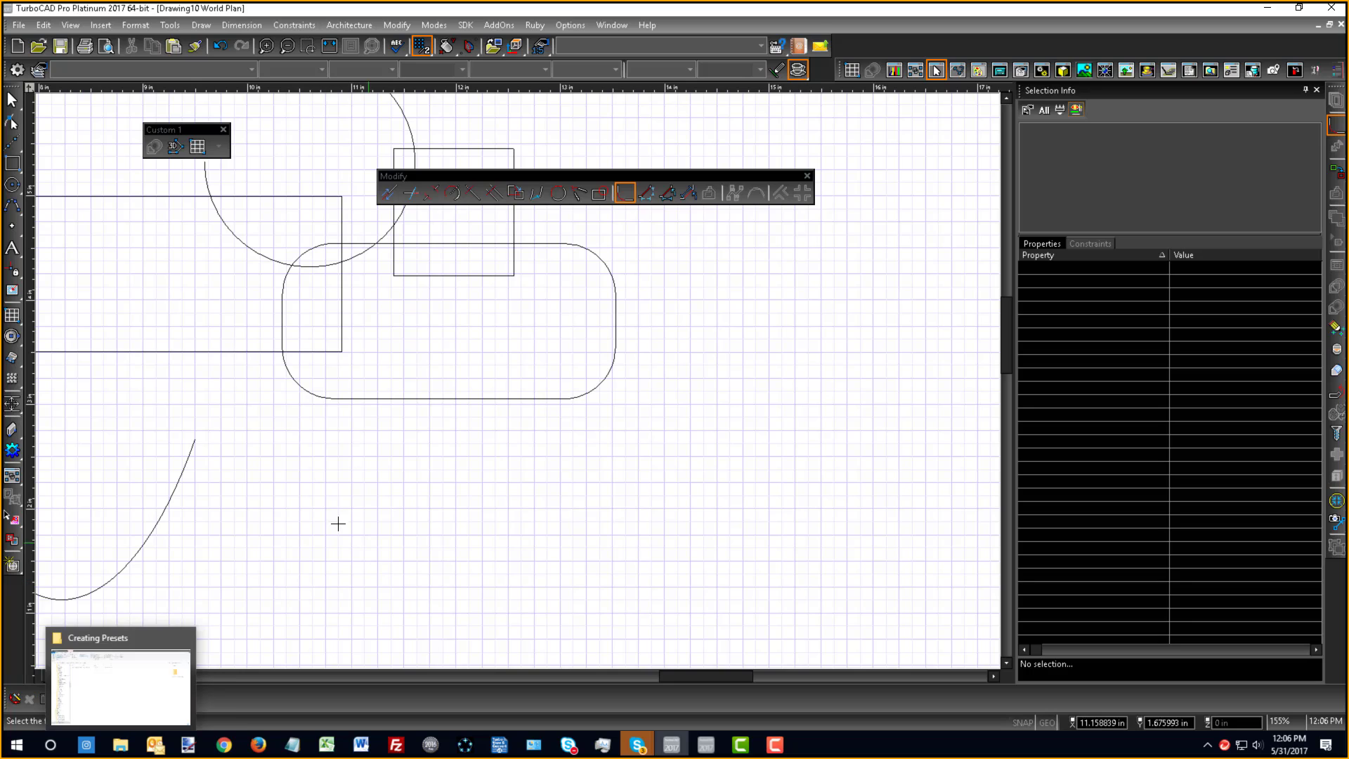
pyautogui.click(382, 398)
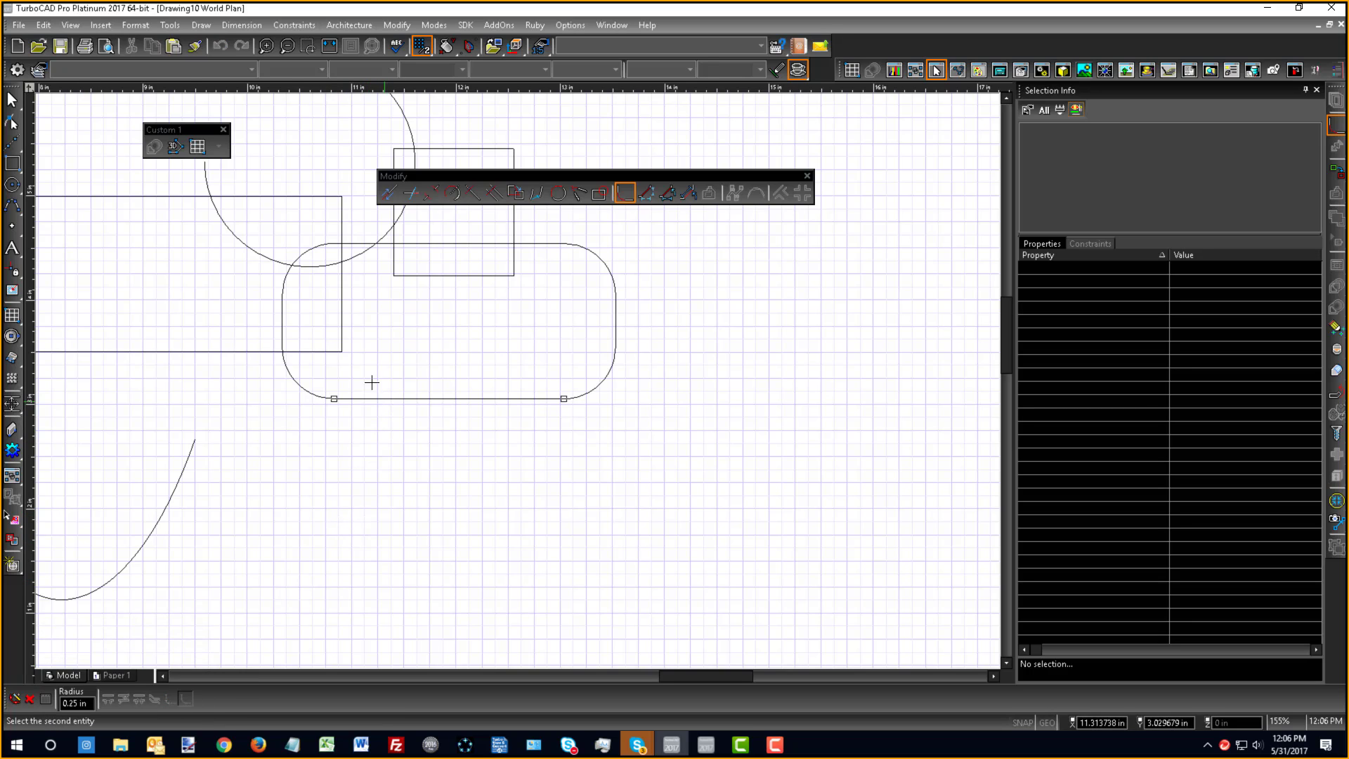
pyautogui.click(282, 323)
pyautogui.click(497, 397)
pyautogui.click(615, 341)
pyautogui.click(616, 324)
pyautogui.click(555, 253)
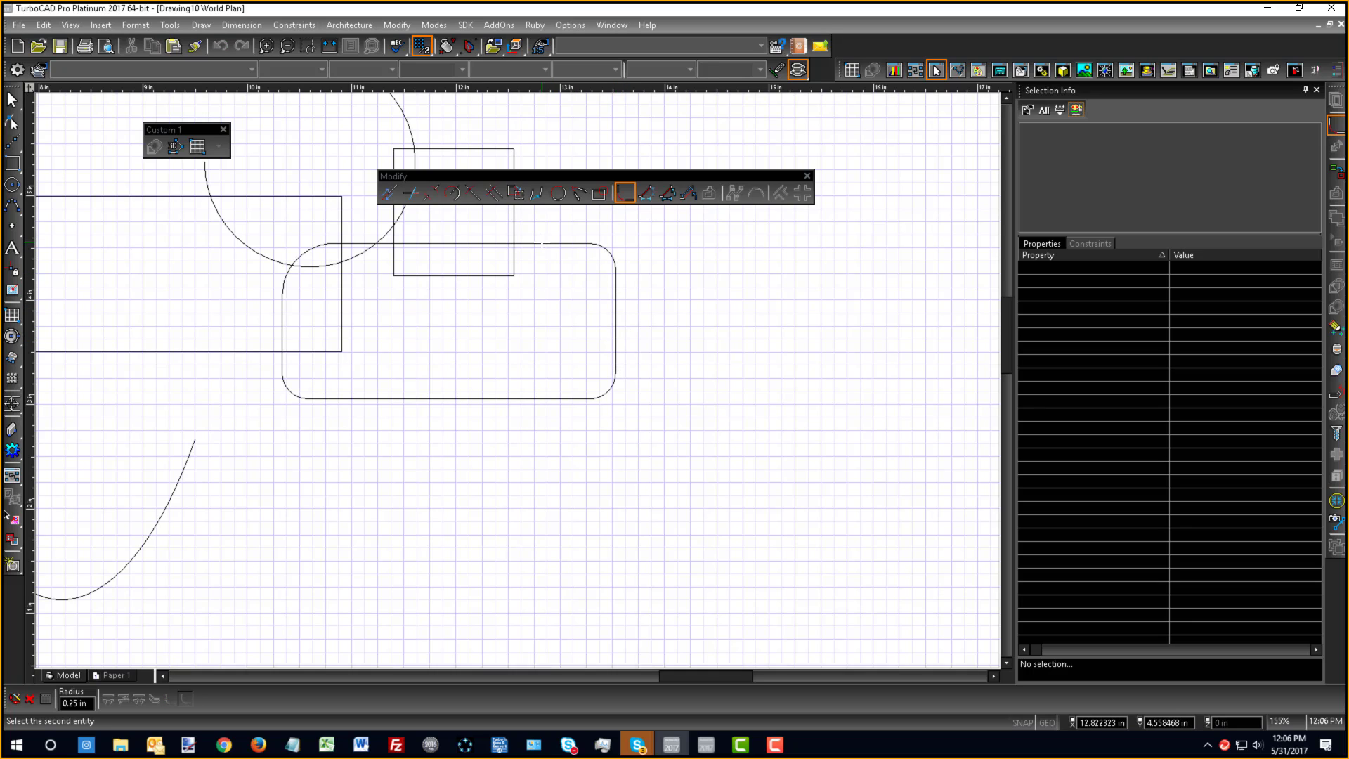
pyautogui.click(547, 246)
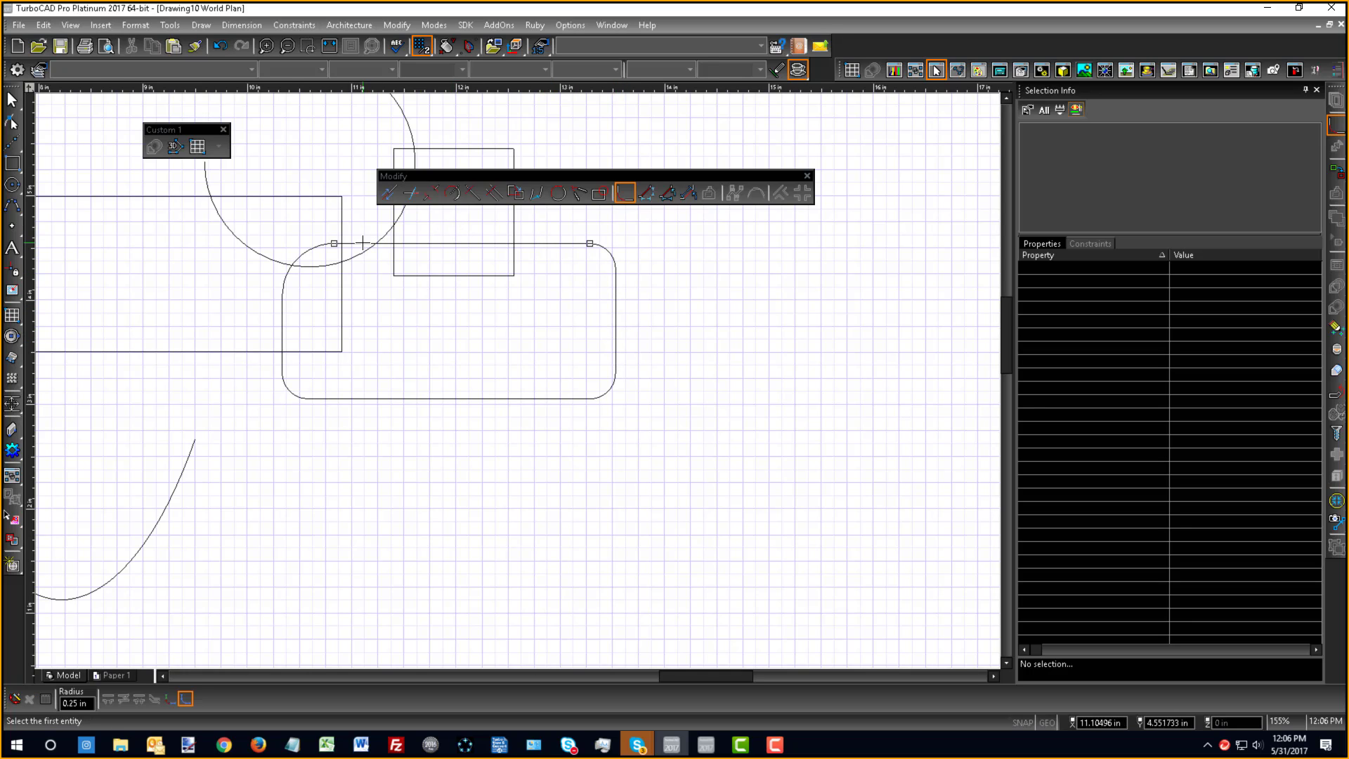
pyautogui.click(282, 310)
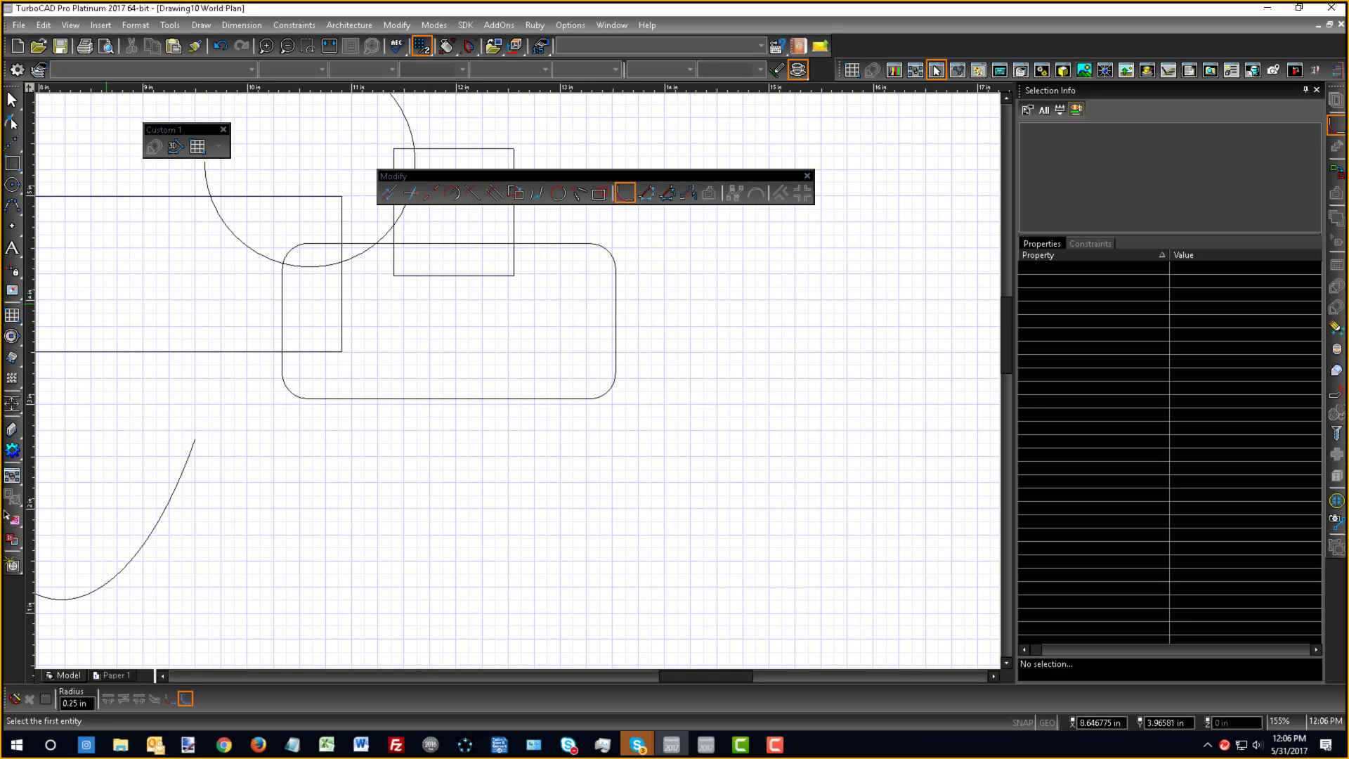
# - Add radial dimensions to the lower and upper right corner fillets of the rounded rectangle, with the text outside the shape
pyautogui.click(12, 404)
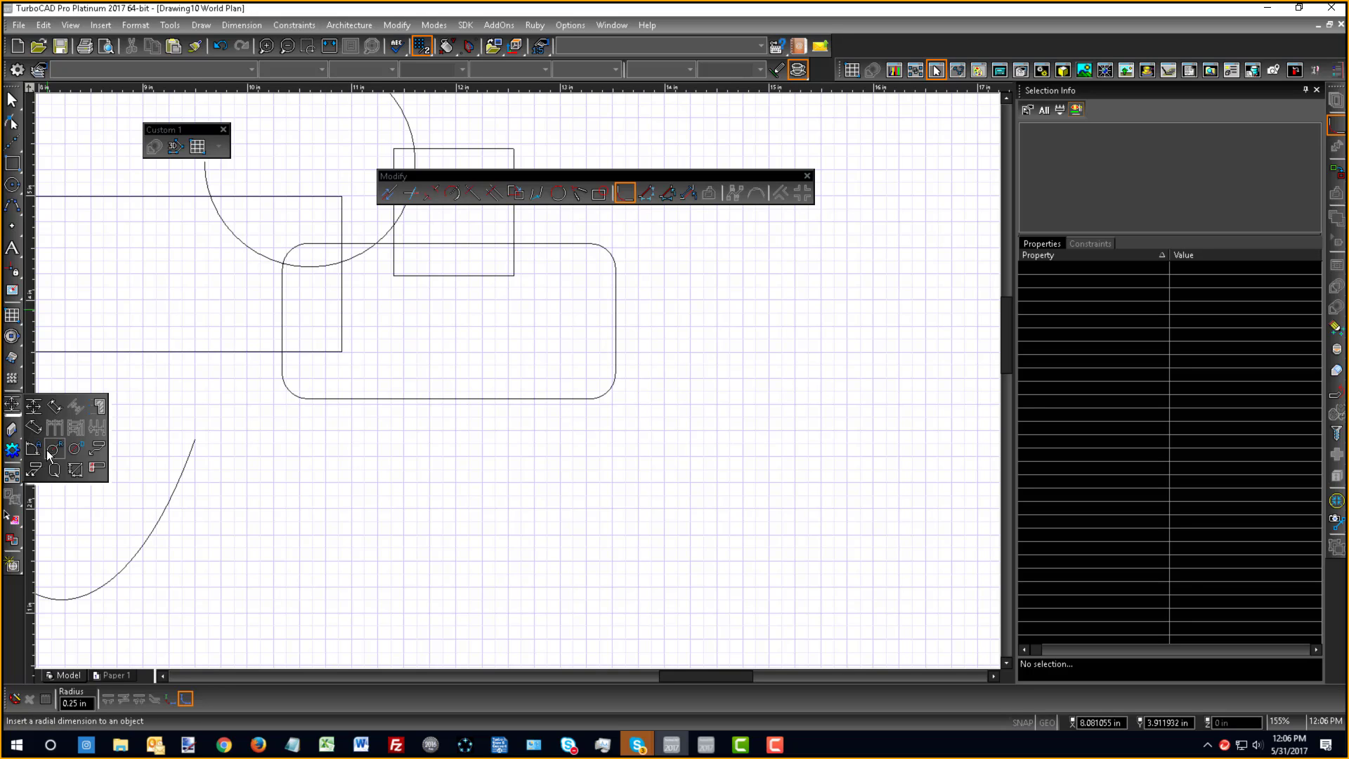
pyautogui.click(605, 392)
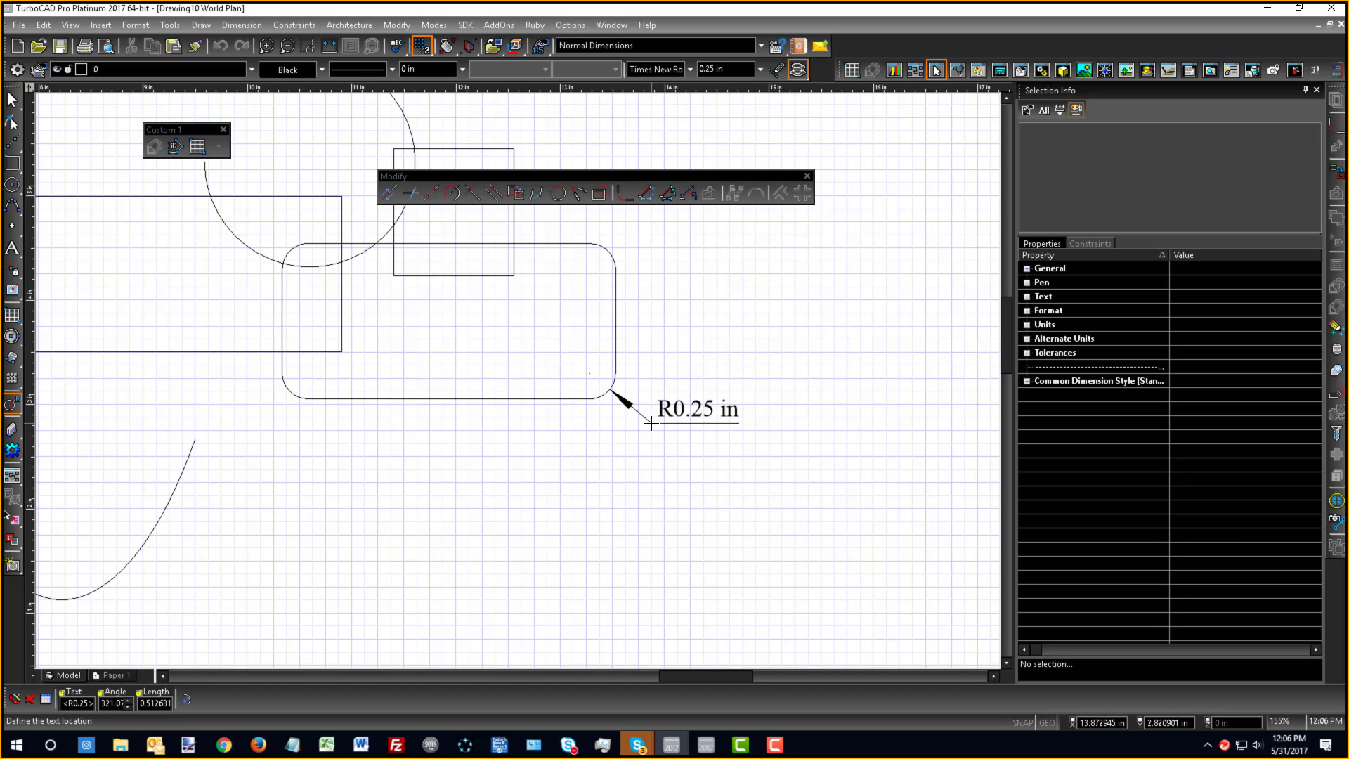
pyautogui.click(657, 411)
pyautogui.click(608, 253)
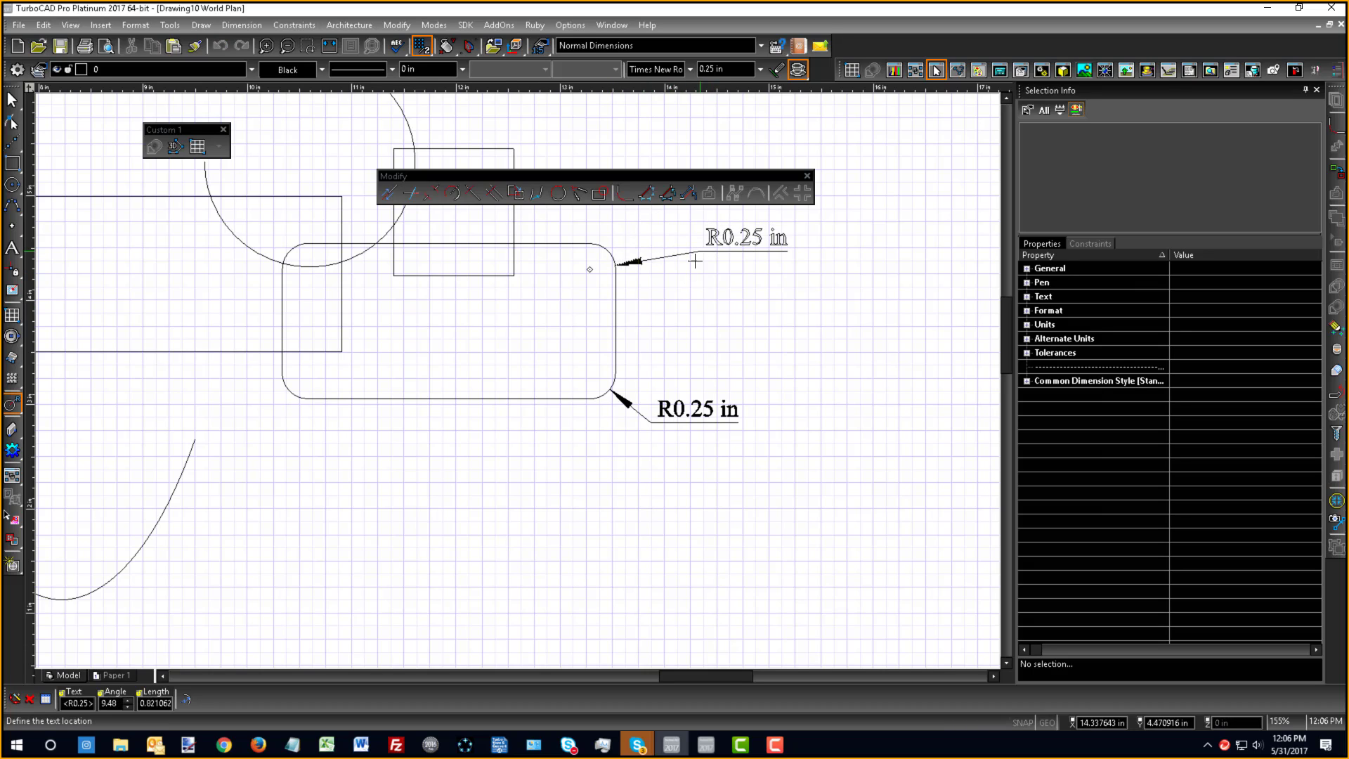
pyautogui.click(699, 258)
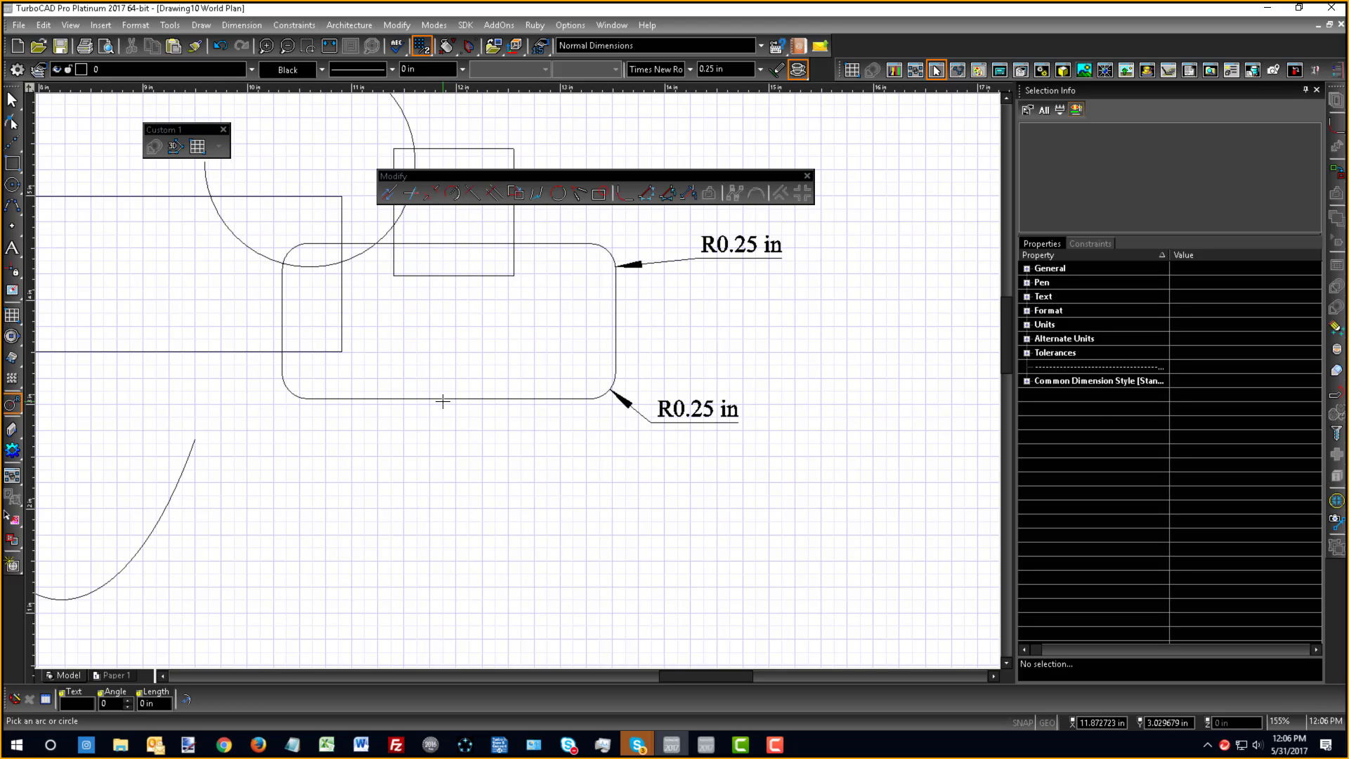
# - Draw two separate slanted lines converging upward below the dimensioned rectangle, the second about 4.12 in long at about 126 degrees
pyautogui.scroll(-2, 442, 401)
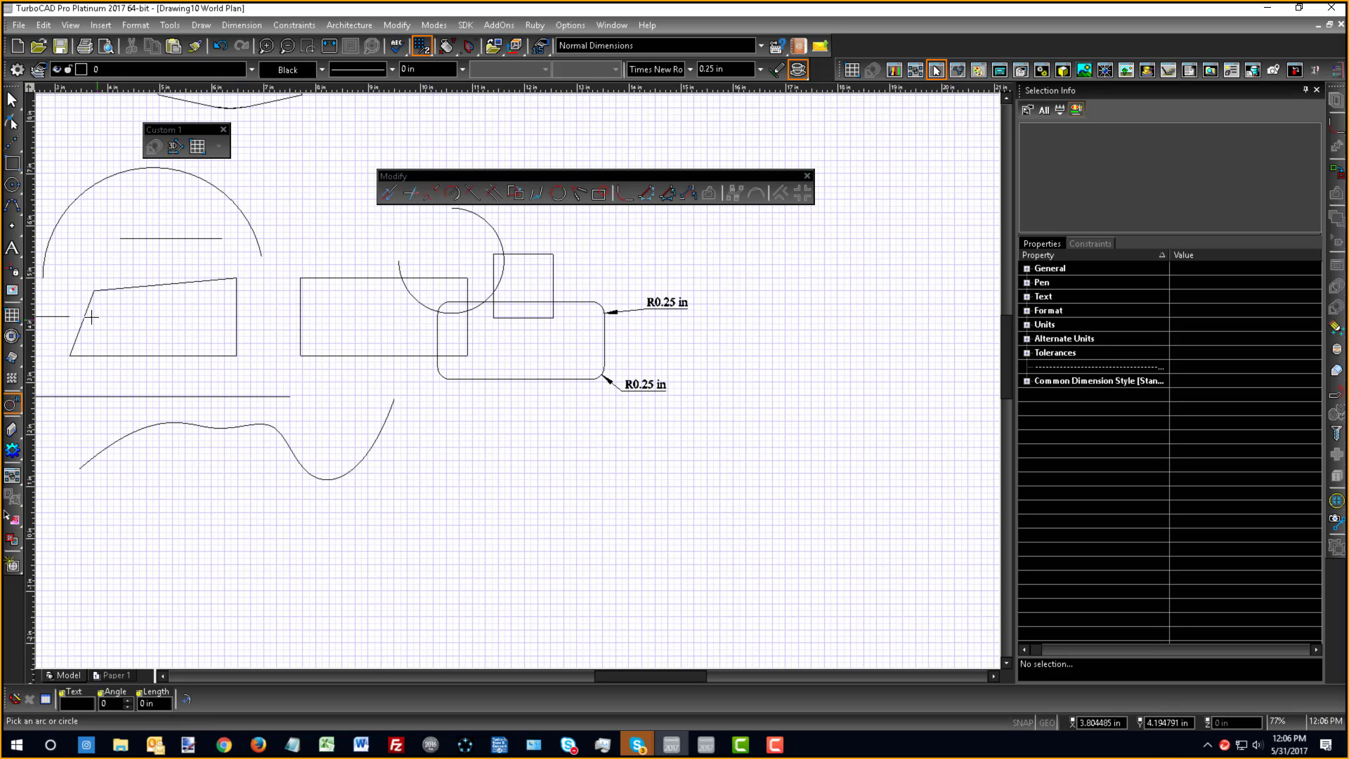
pyautogui.moveTo(12, 166); pyautogui.dragTo(34, 175)
pyautogui.click(576, 537)
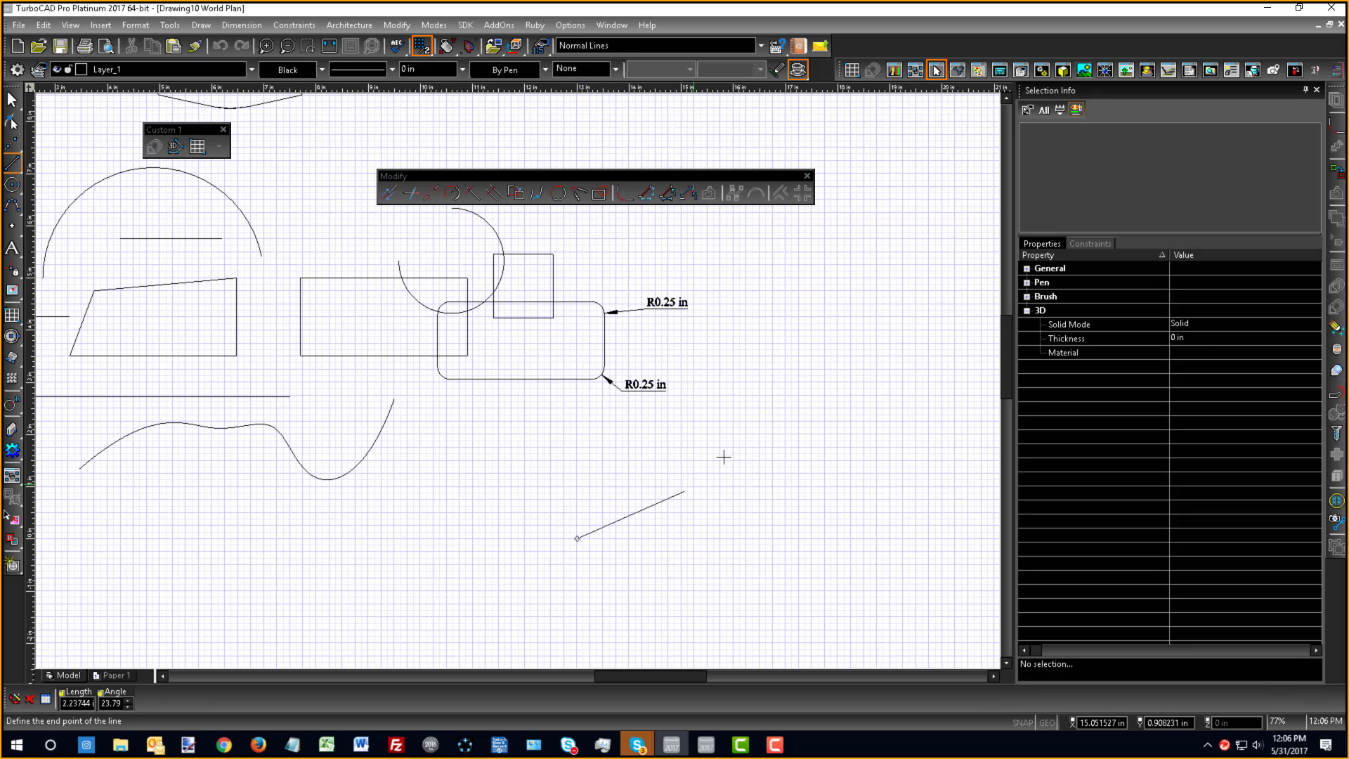
pyautogui.click(755, 367)
pyautogui.click(928, 568)
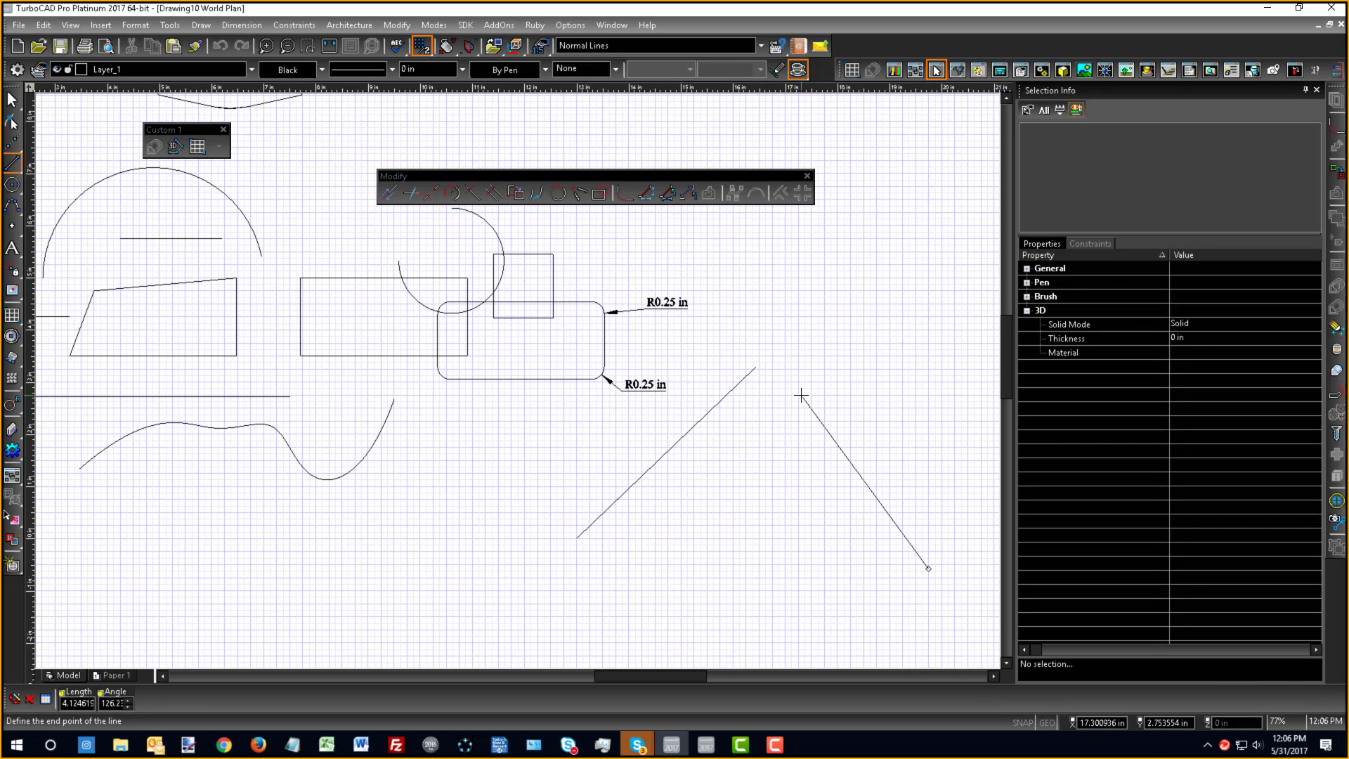
pyautogui.click(801, 394)
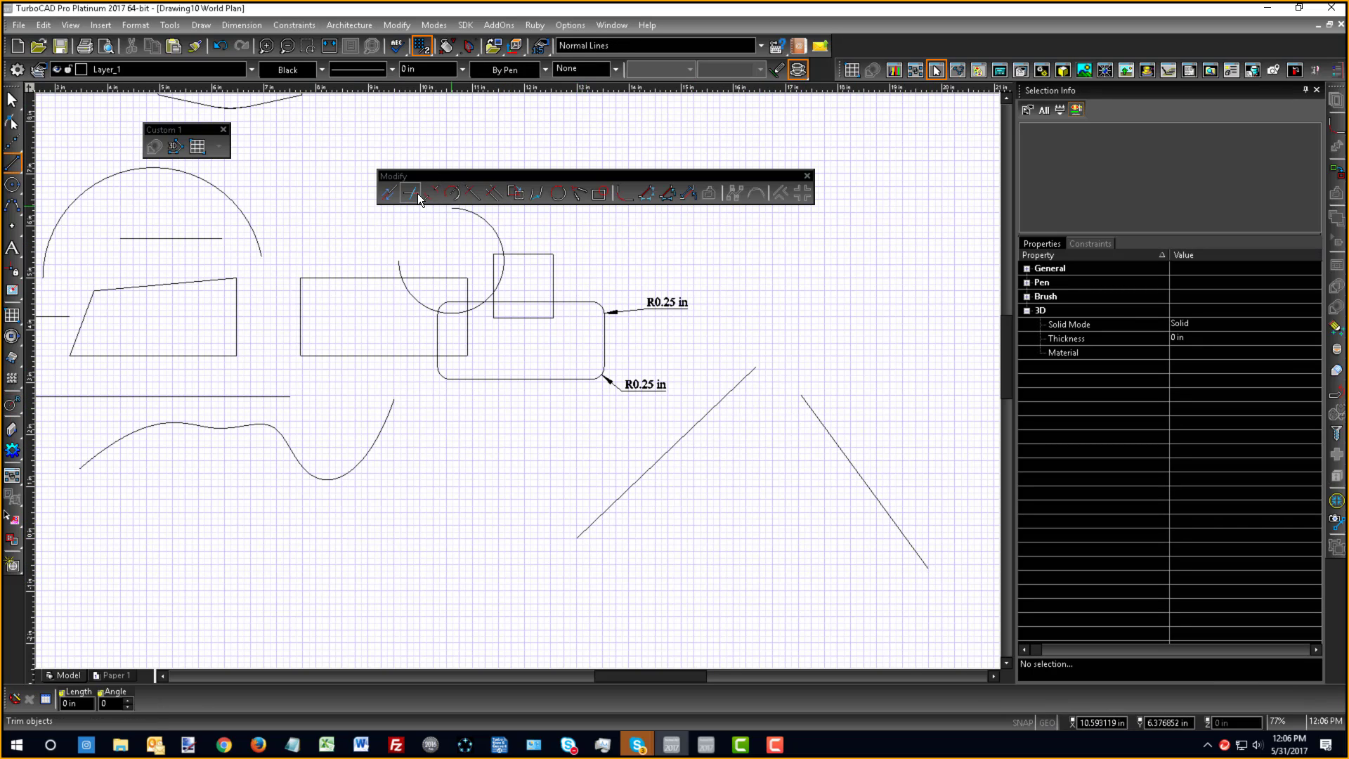
# - Join the two slanted lines at a common corner with the Meet tool
pyautogui.click(578, 193)
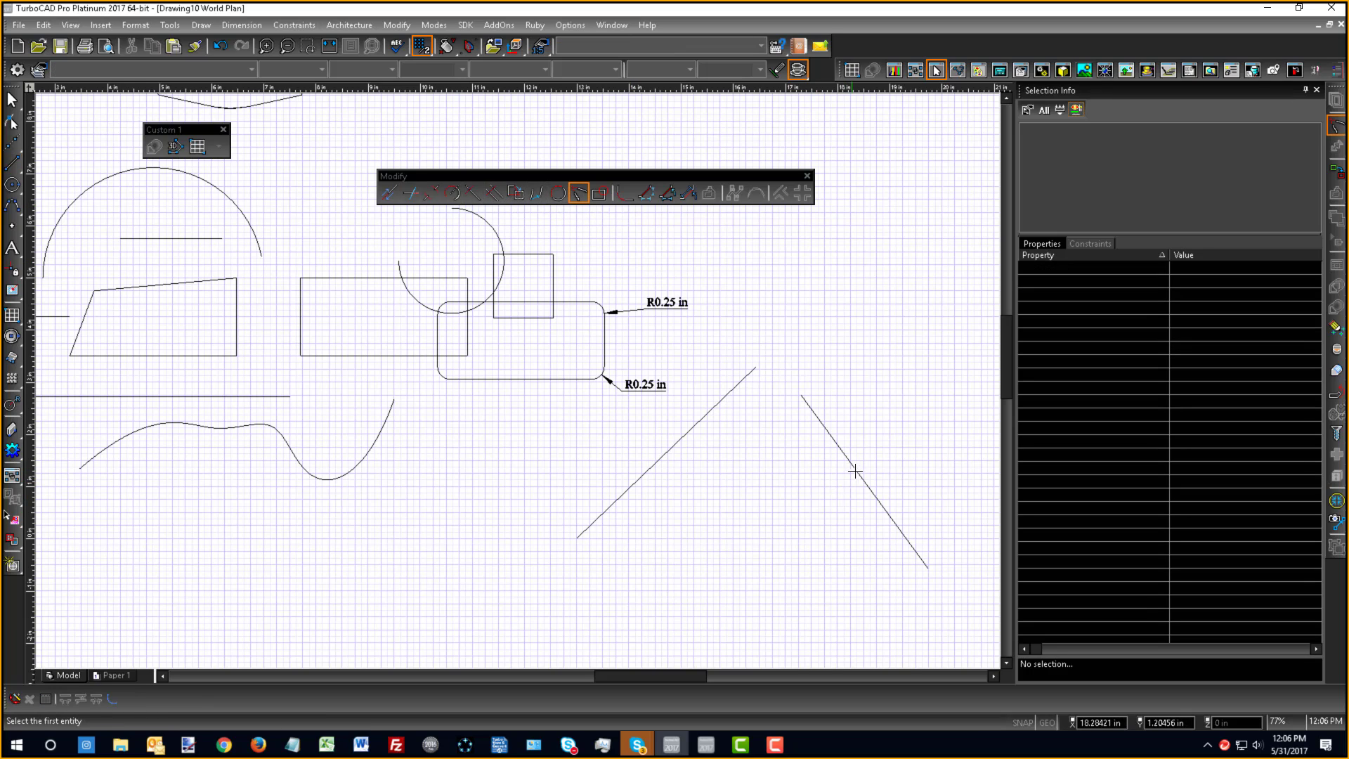
pyautogui.click(855, 469)
pyautogui.click(717, 407)
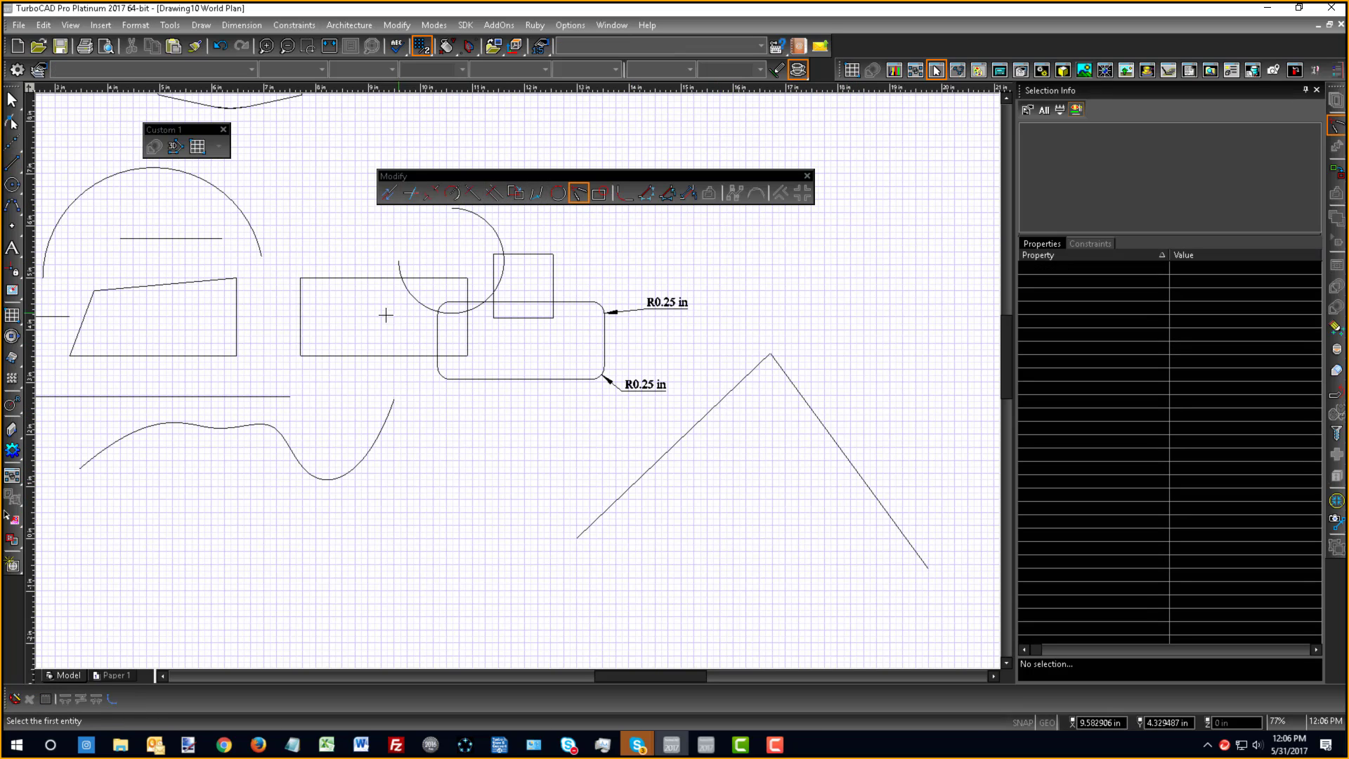
# - Meet the short horizontal line with the large arc, and the long horizontal line with the spline curve's right end
pyautogui.click(184, 239)
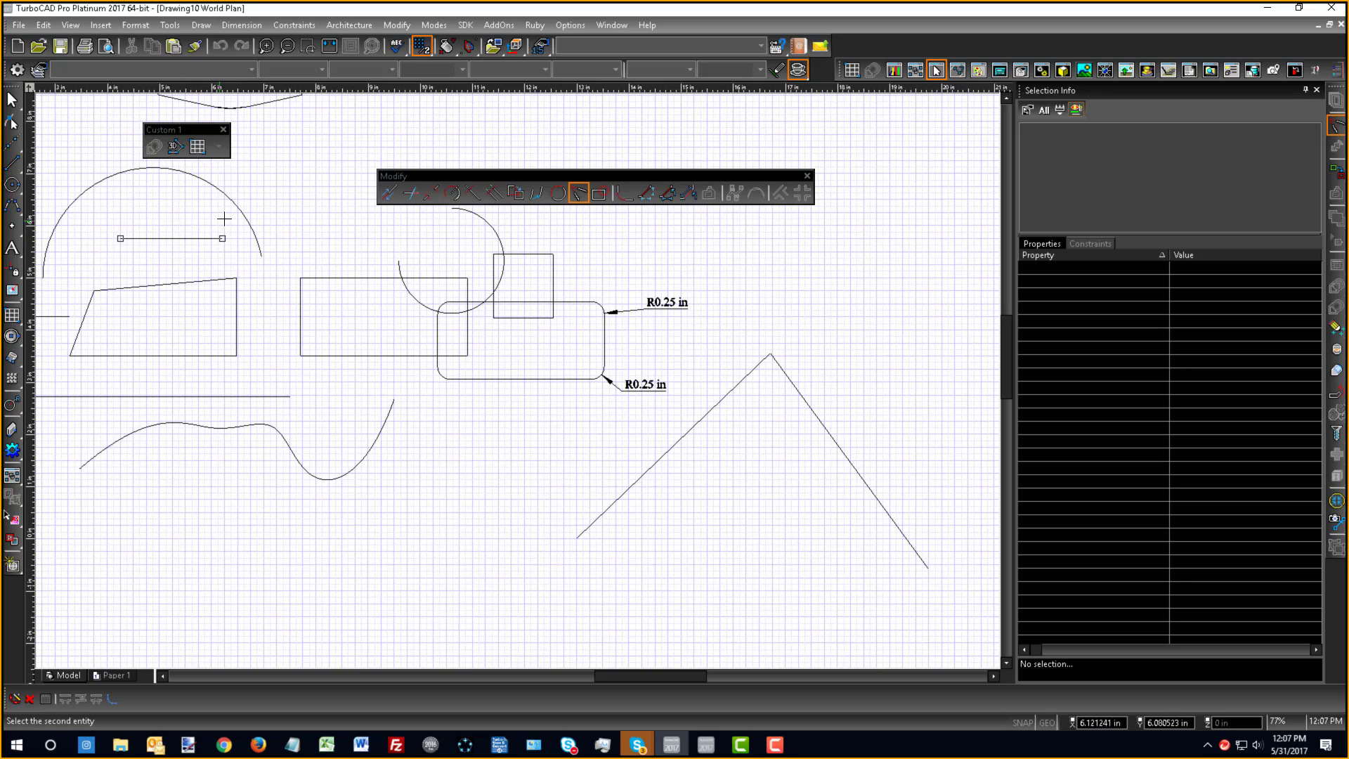
pyautogui.click(236, 210)
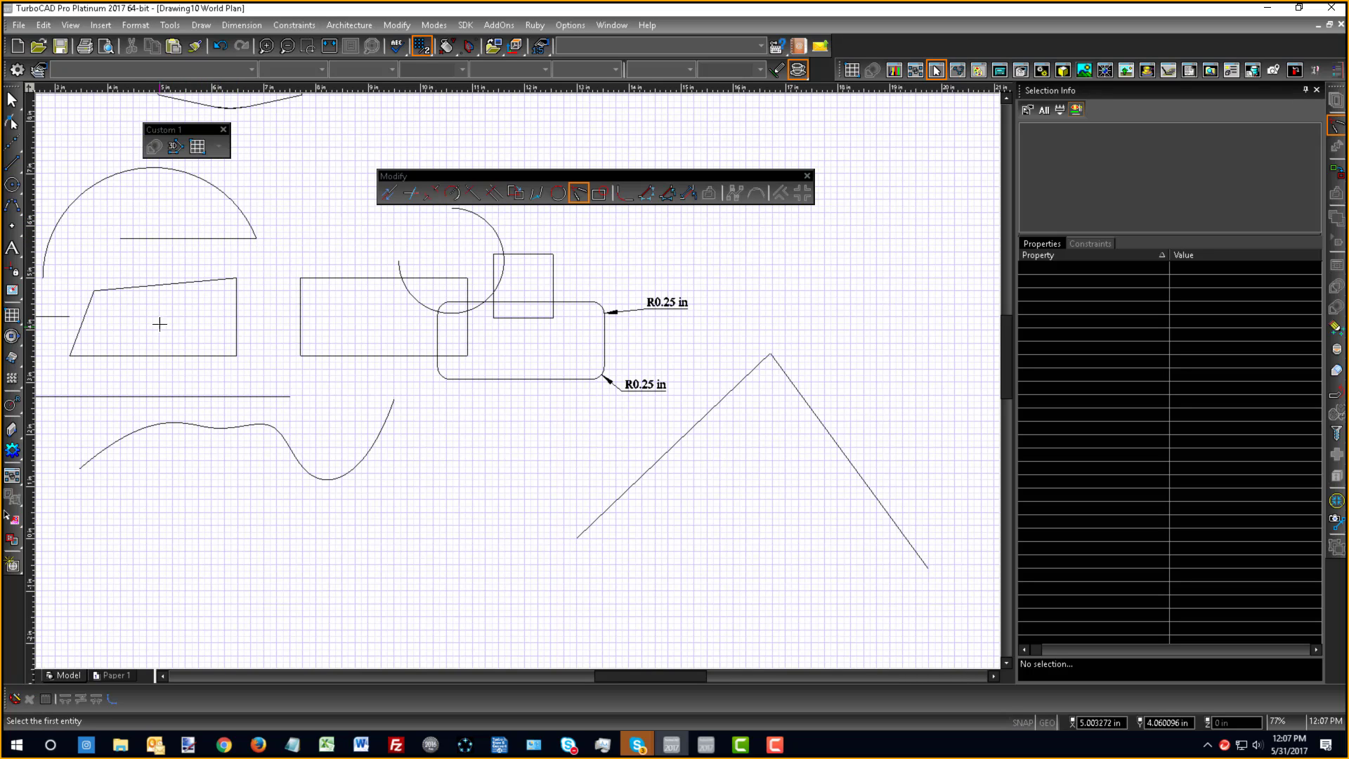
pyautogui.click(281, 398)
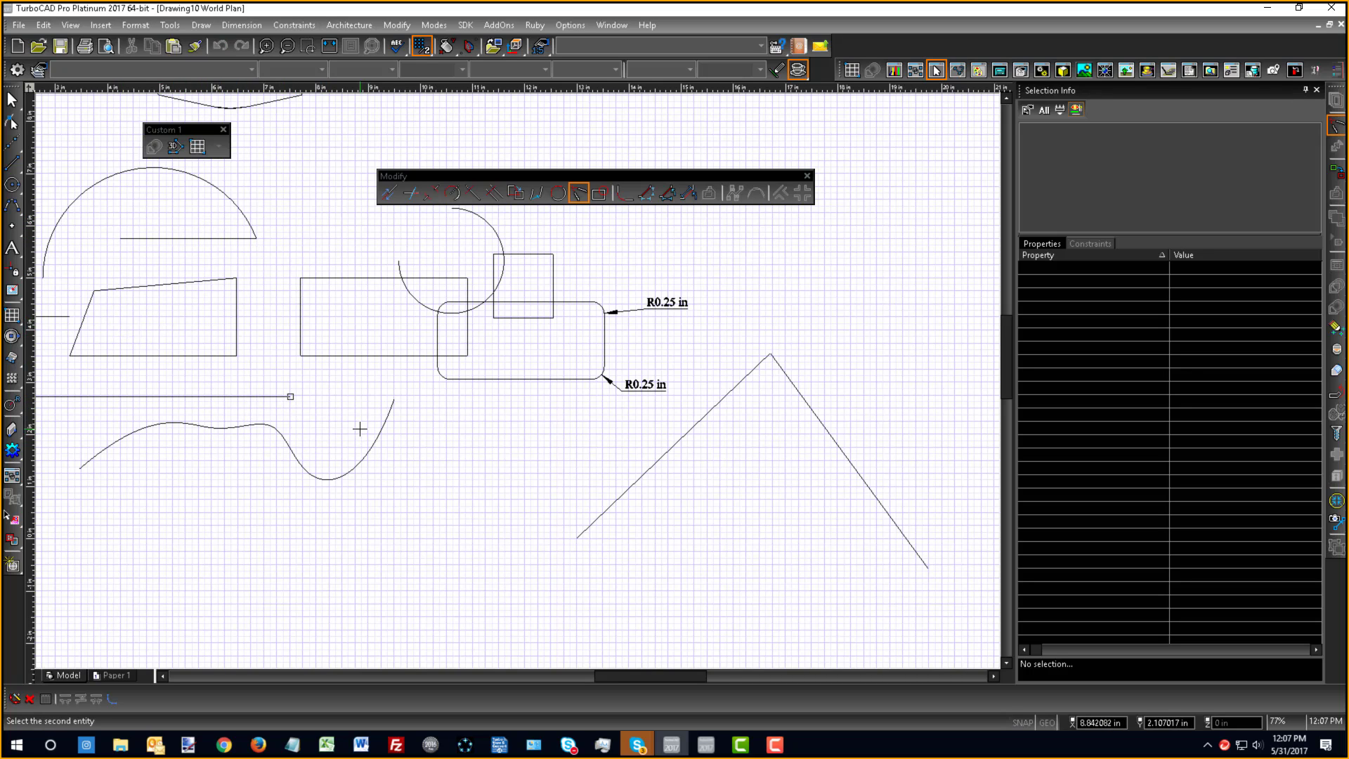
pyautogui.click(382, 441)
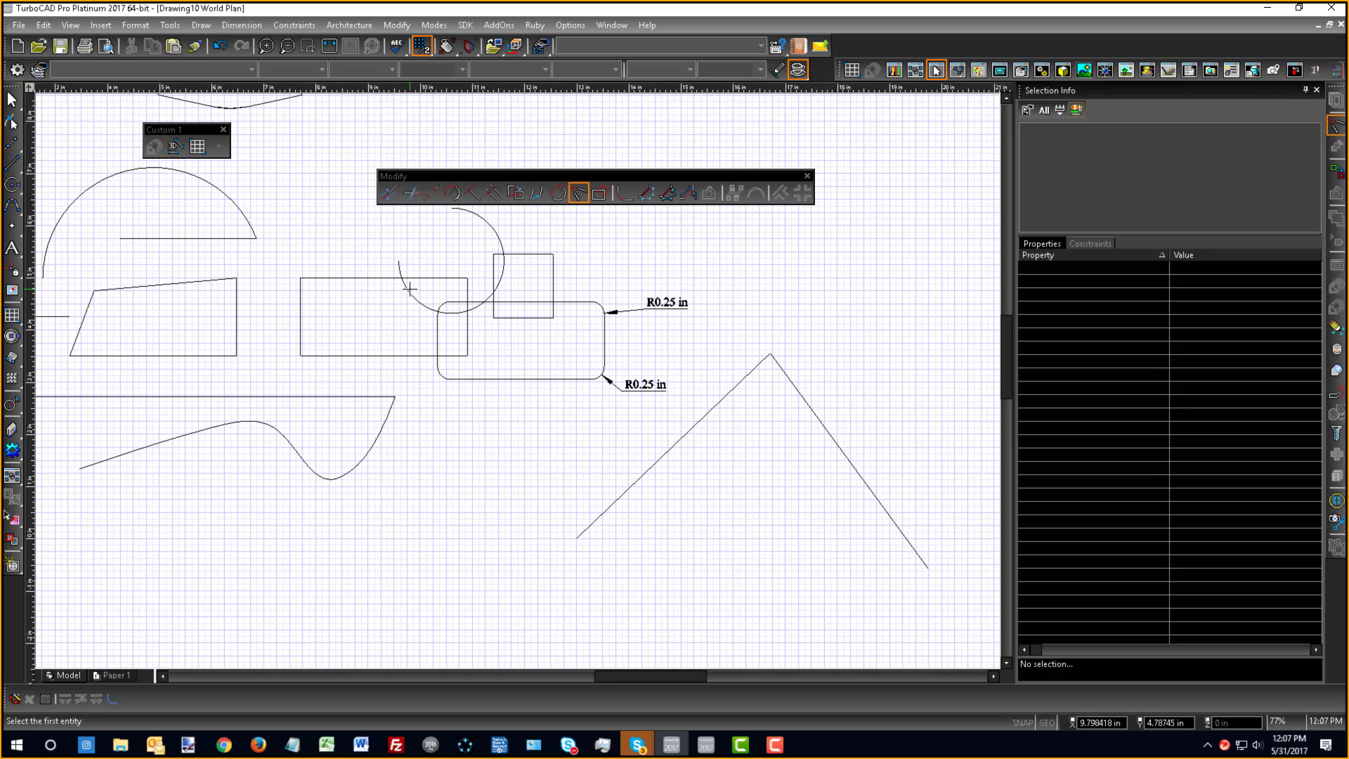
# - Try to meet the two open ends of the three-quarter circle arc
pyautogui.click(405, 292)
pyautogui.click(485, 223)
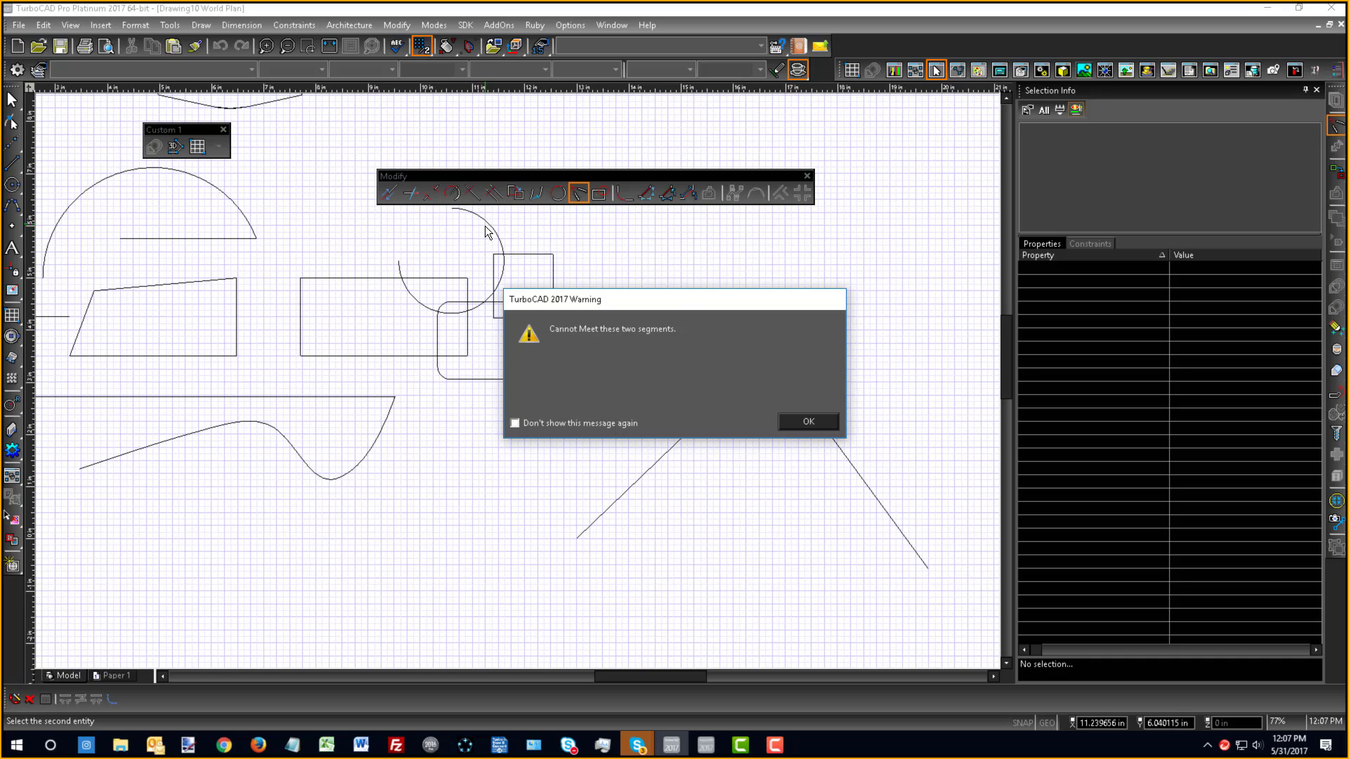
pyautogui.click(805, 422)
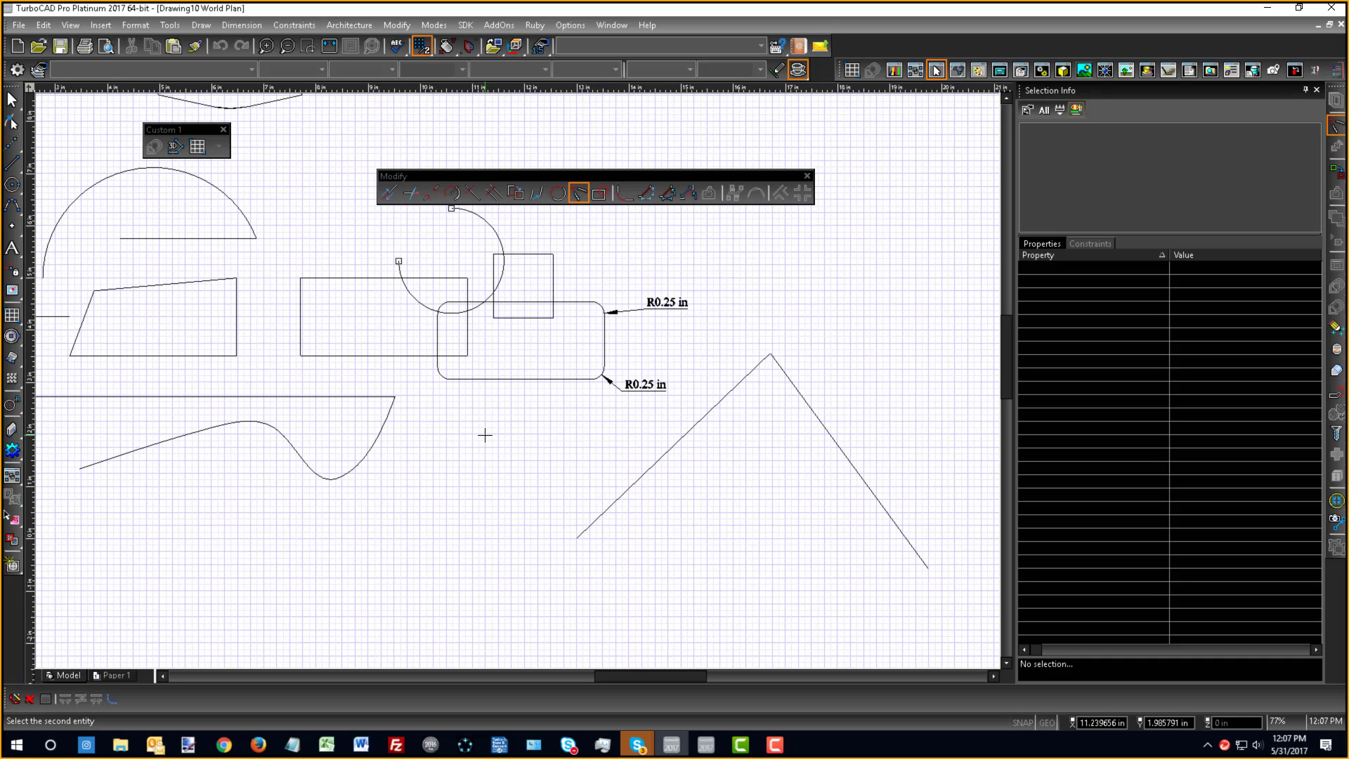
pyautogui.press('Escape')
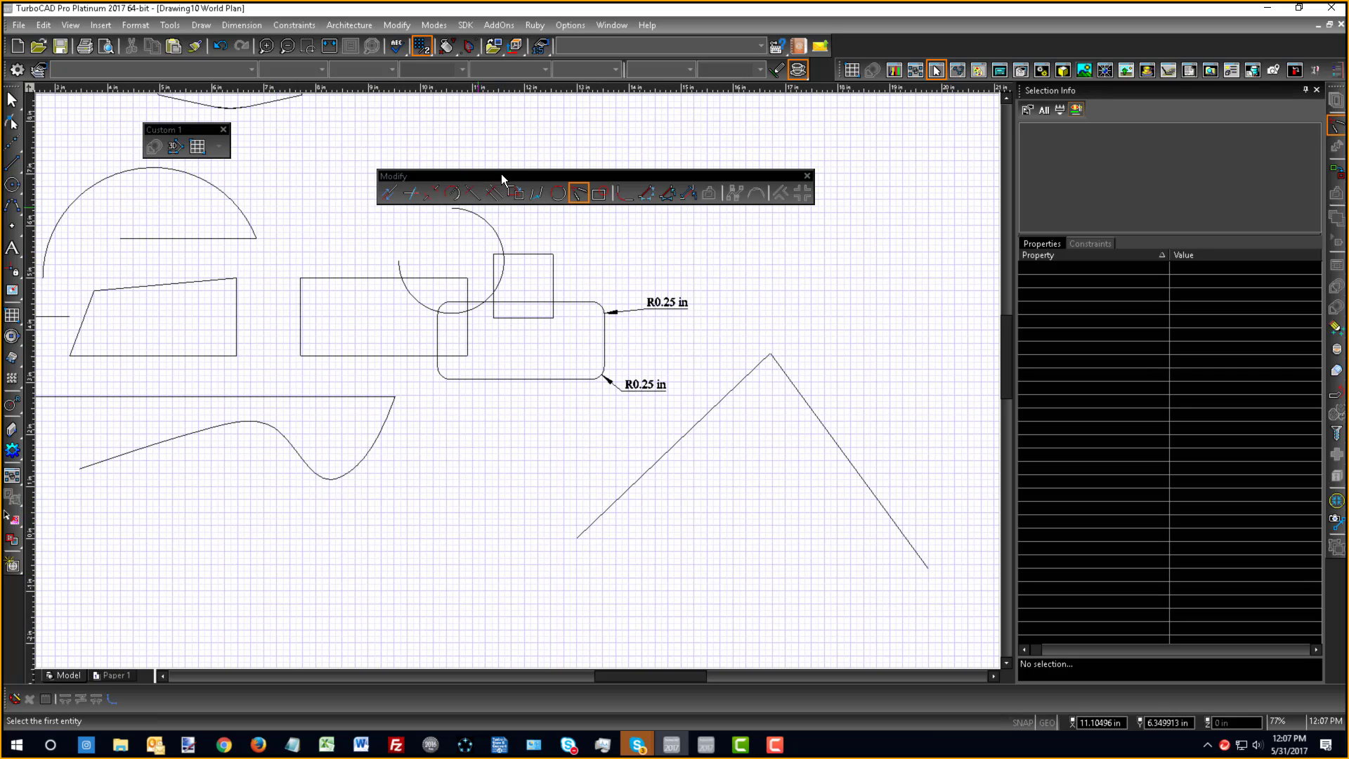
# - Move the floating Modify toolbar up clear of the overlapping shapes and return to the Select tool
pyautogui.moveTo(505, 174)
pyautogui.mouseDown()
pyautogui.moveTo(552, 109)
pyautogui.moveTo(452, 134)
pyautogui.mouseUp()
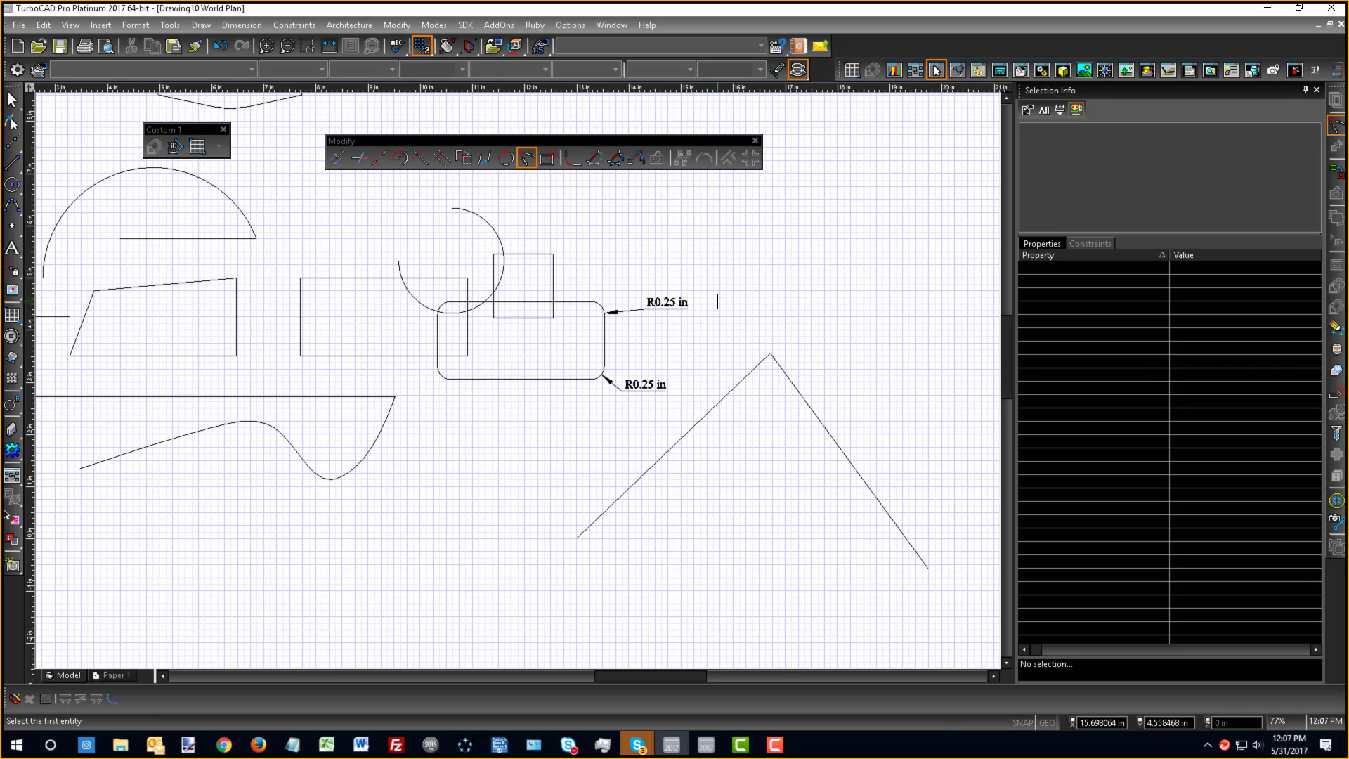
pyautogui.rightClick(713, 301)
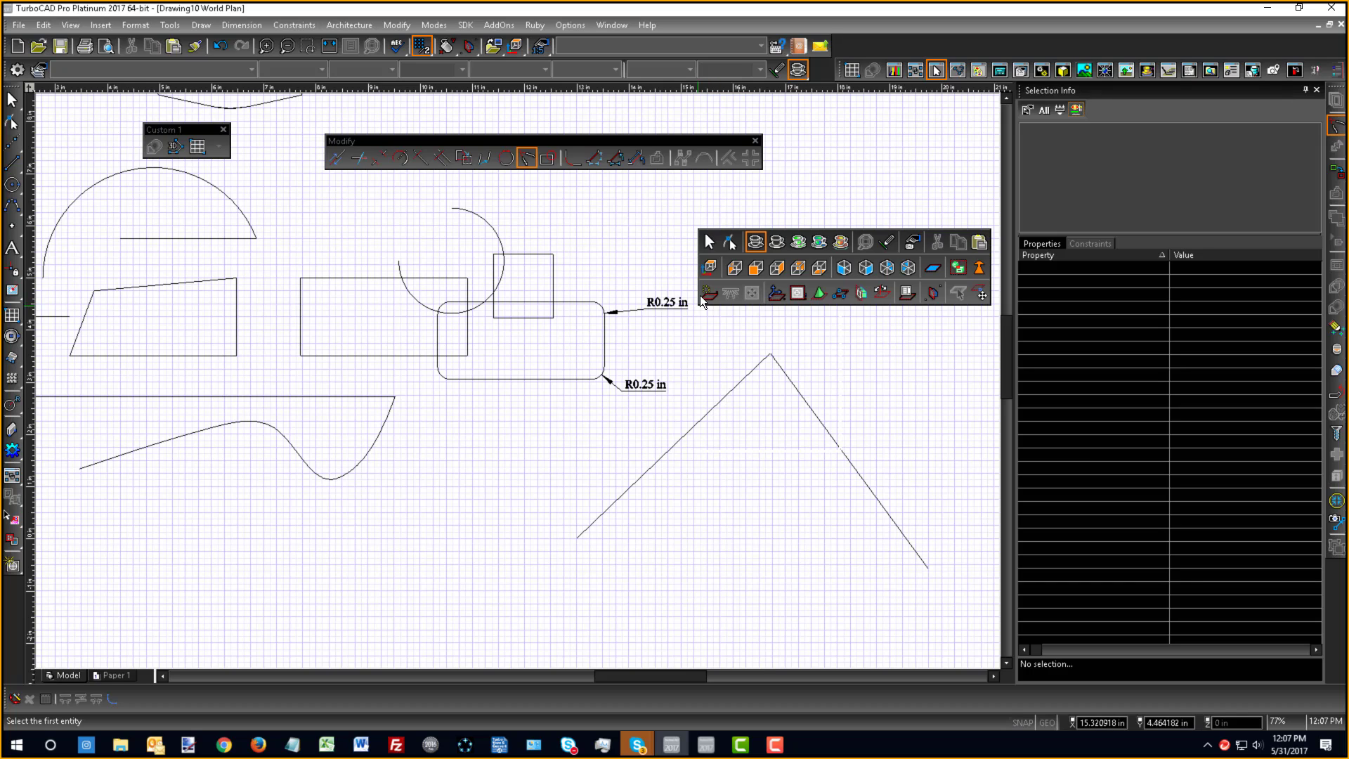
pyautogui.click(709, 242)
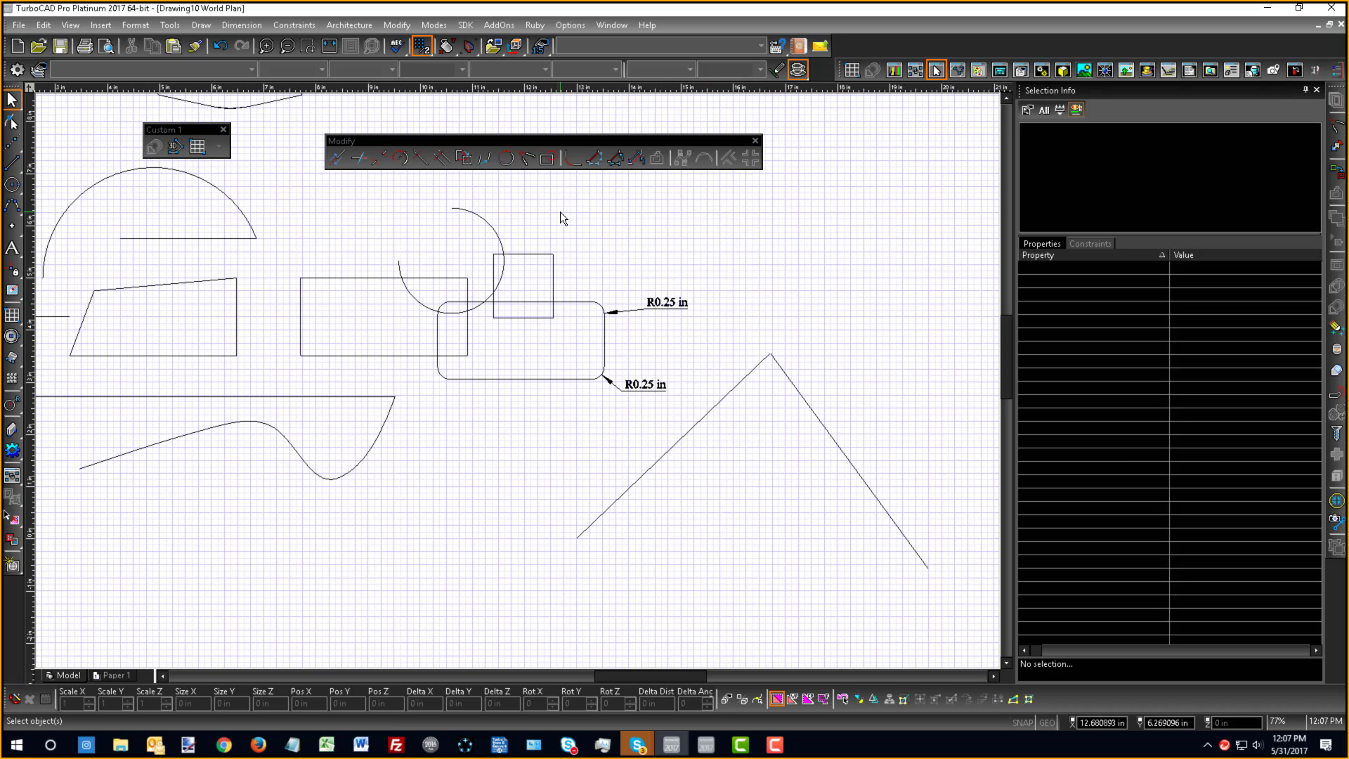
# - Undo the Meet operations, the two slanted lines and both radius dimensions
pyautogui.hotkey('ctrl', 'z')
pyautogui.hotkey('ctrl', 'z')
pyautogui.hotkey('ctrl', 'z')
pyautogui.hotkey('ctrl', 'z')
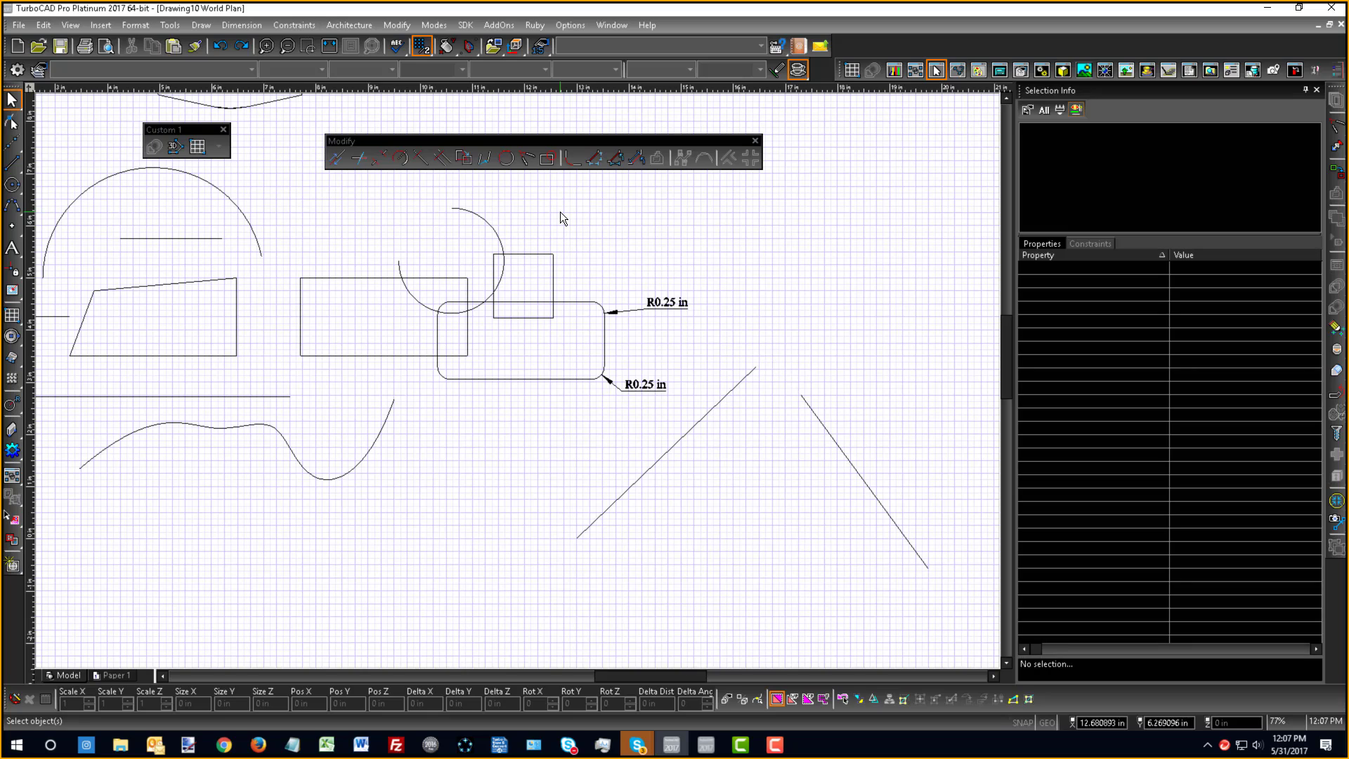
pyautogui.hotkey('ctrl', 'z')
pyautogui.hotkey('ctrl', 'z')
pyautogui.hotkey('ctrl', 'z')
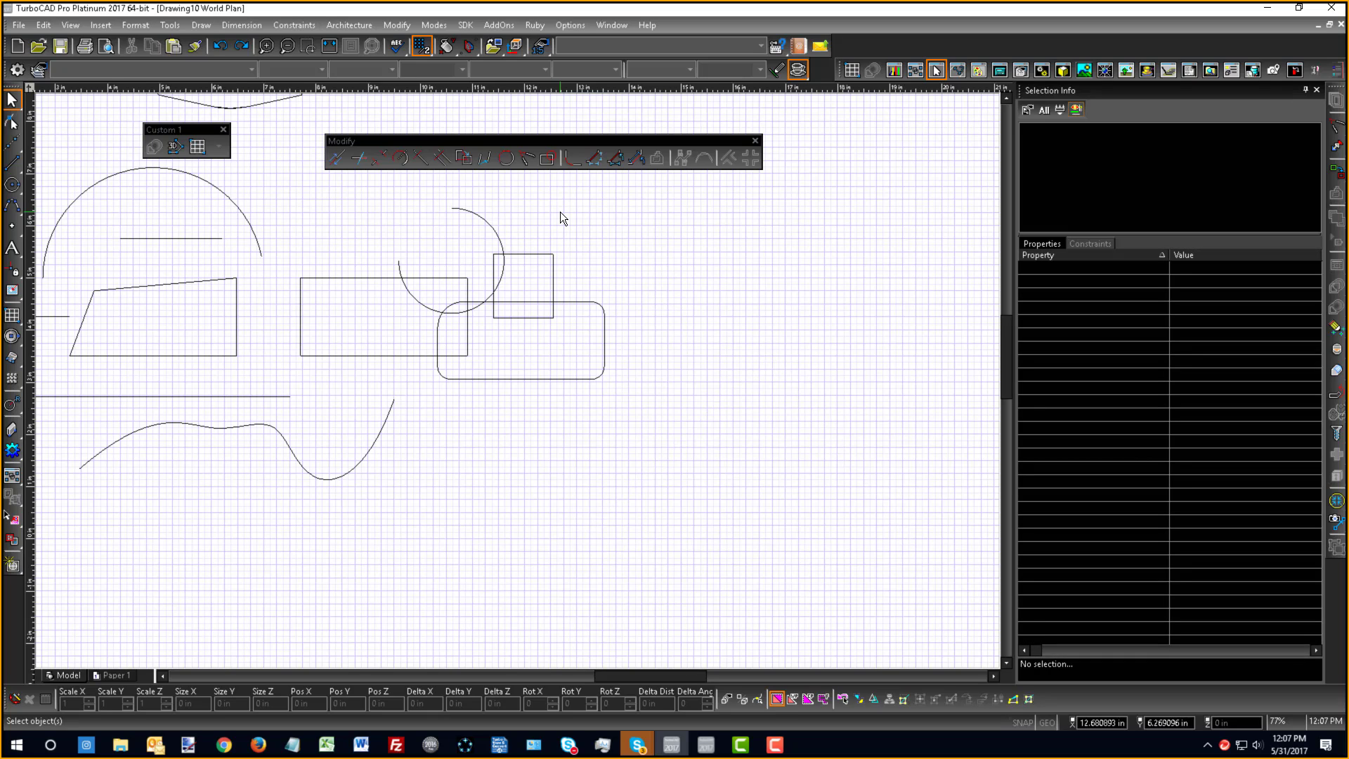
# - Undo the corner fillets to restore the lower-right rectangle's square corners
pyautogui.hotkey('ctrl', 'z')
pyautogui.hotkey('ctrl', 'z')
pyautogui.hotkey('ctrl', 'z')
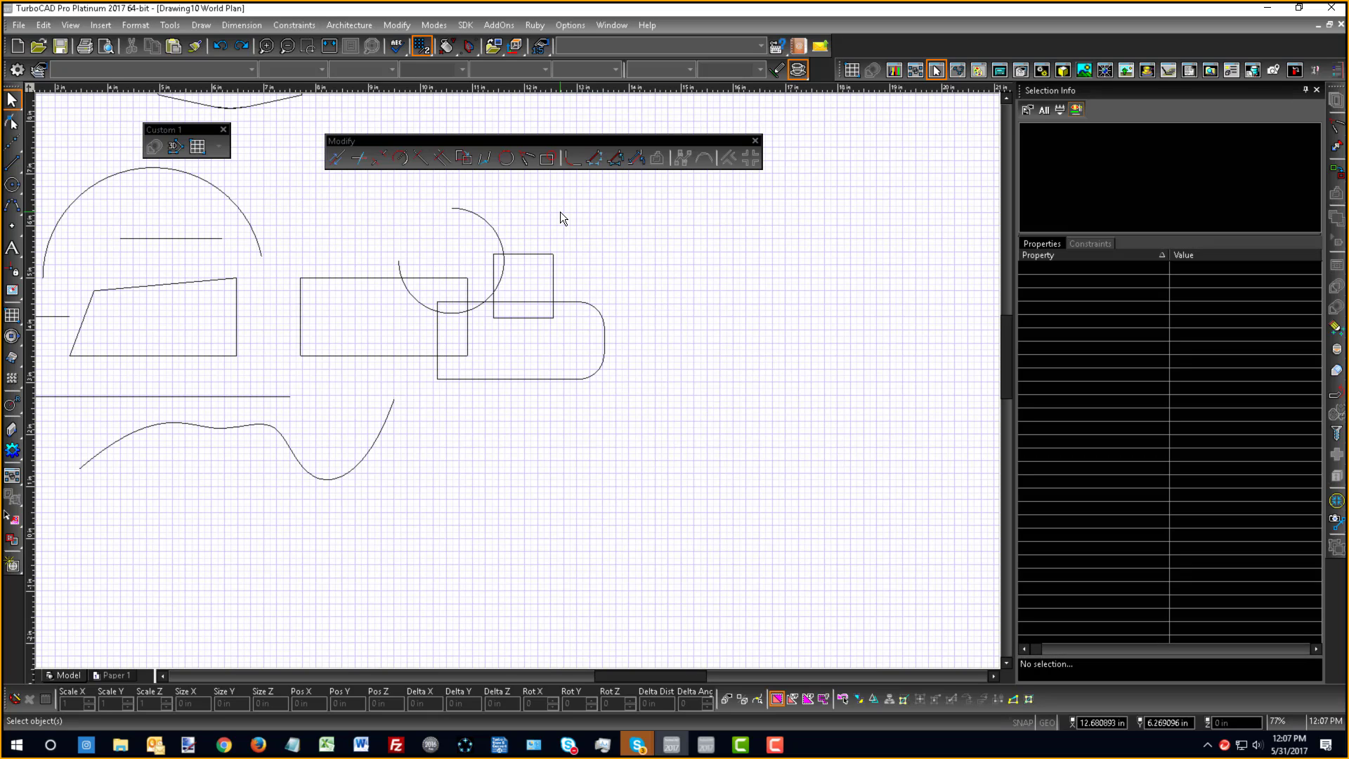
pyautogui.hotkey('ctrl', 'z')
pyautogui.hotkey('ctrl', 'z')
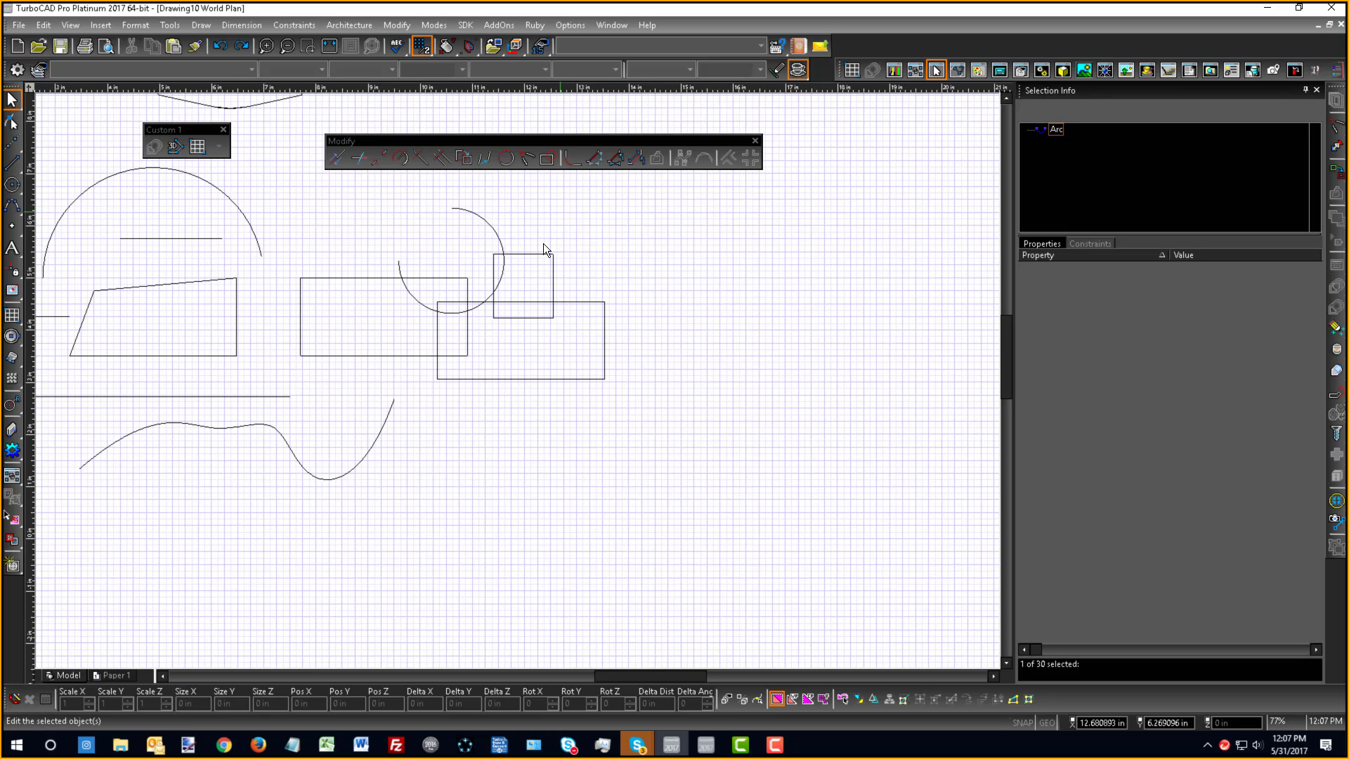
# - Switch the selector to 2D mode and delete the three-quarter circle arc and the small square, leaving the two overlapping rectangles
pyautogui.rightClick(556, 275)
pyautogui.click(568, 212)
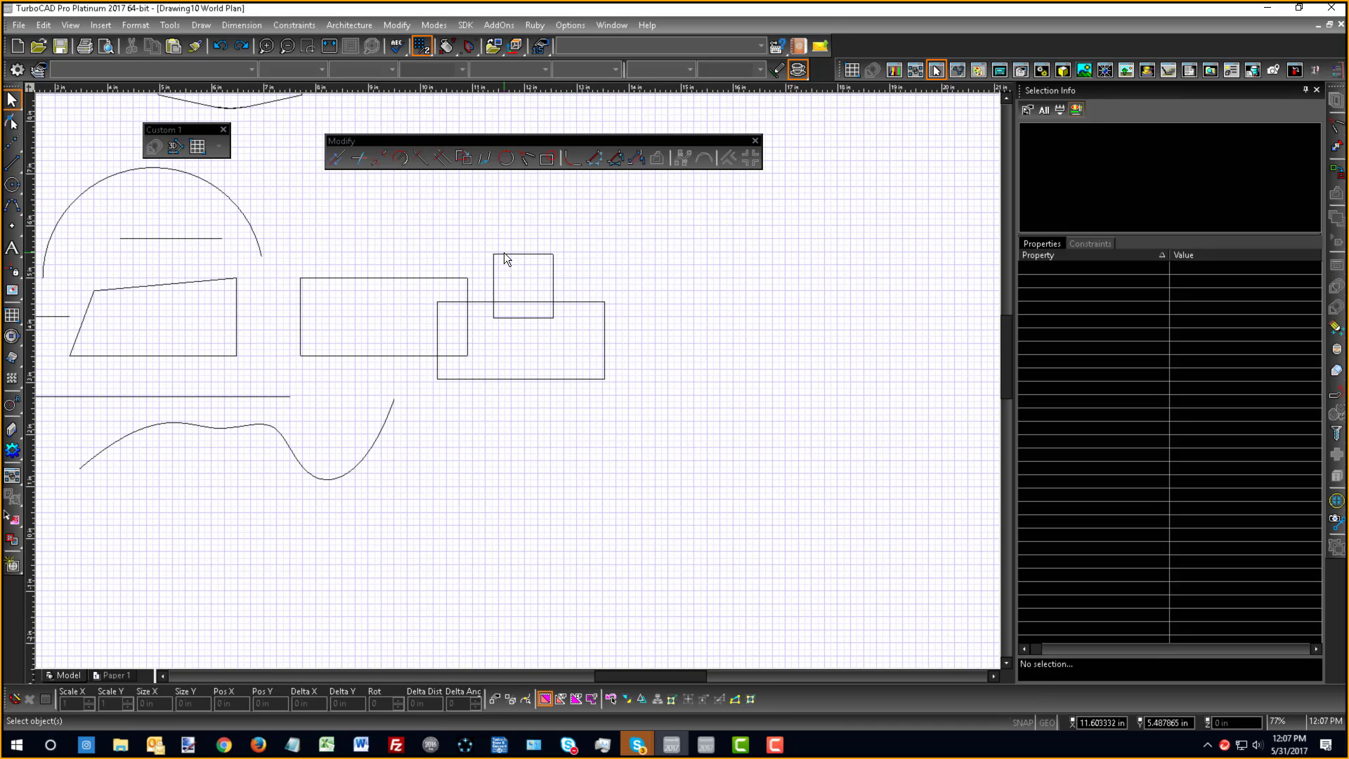
pyautogui.click(503, 255)
pyautogui.press('Delete')
pyautogui.hotkey('ctrl', 'z')
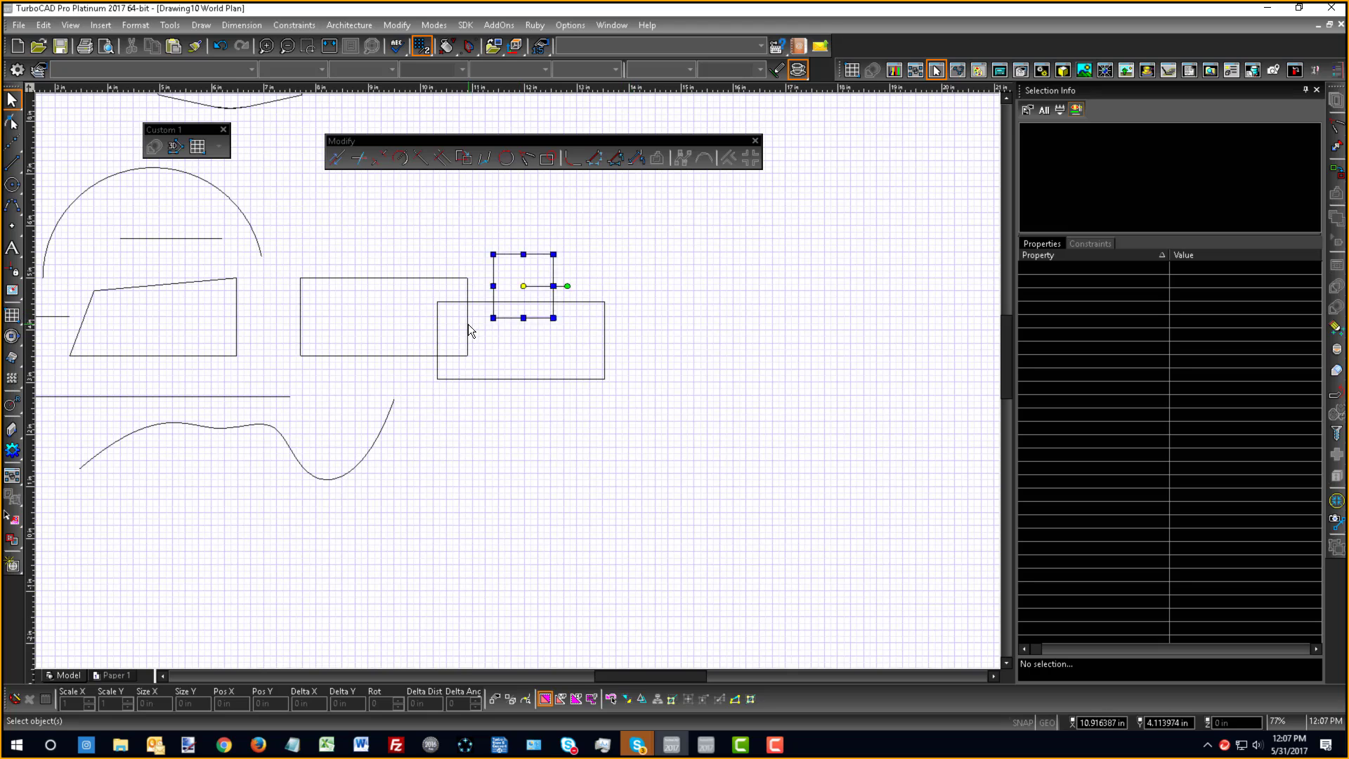
pyautogui.press('Delete')
# - Switch the selector to 3D mode and set the lower-right rectangle's Z size to .25 in, accepting the workplane change
pyautogui.moveTo(468, 324); pyautogui.dragTo(517, 380, button='middle')
pyautogui.scroll(2, 517, 382)
pyautogui.rightClick(580, 281)
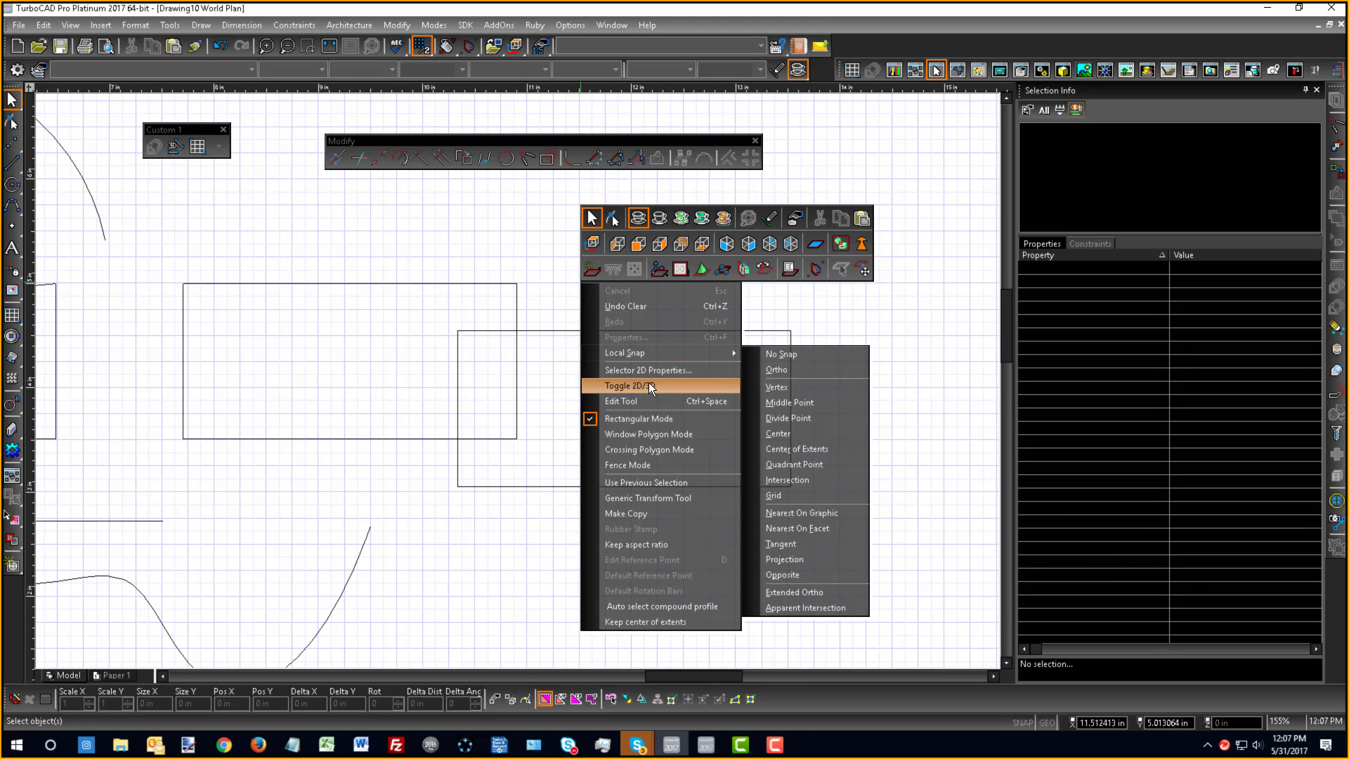
pyautogui.click(647, 384)
pyautogui.click(635, 332)
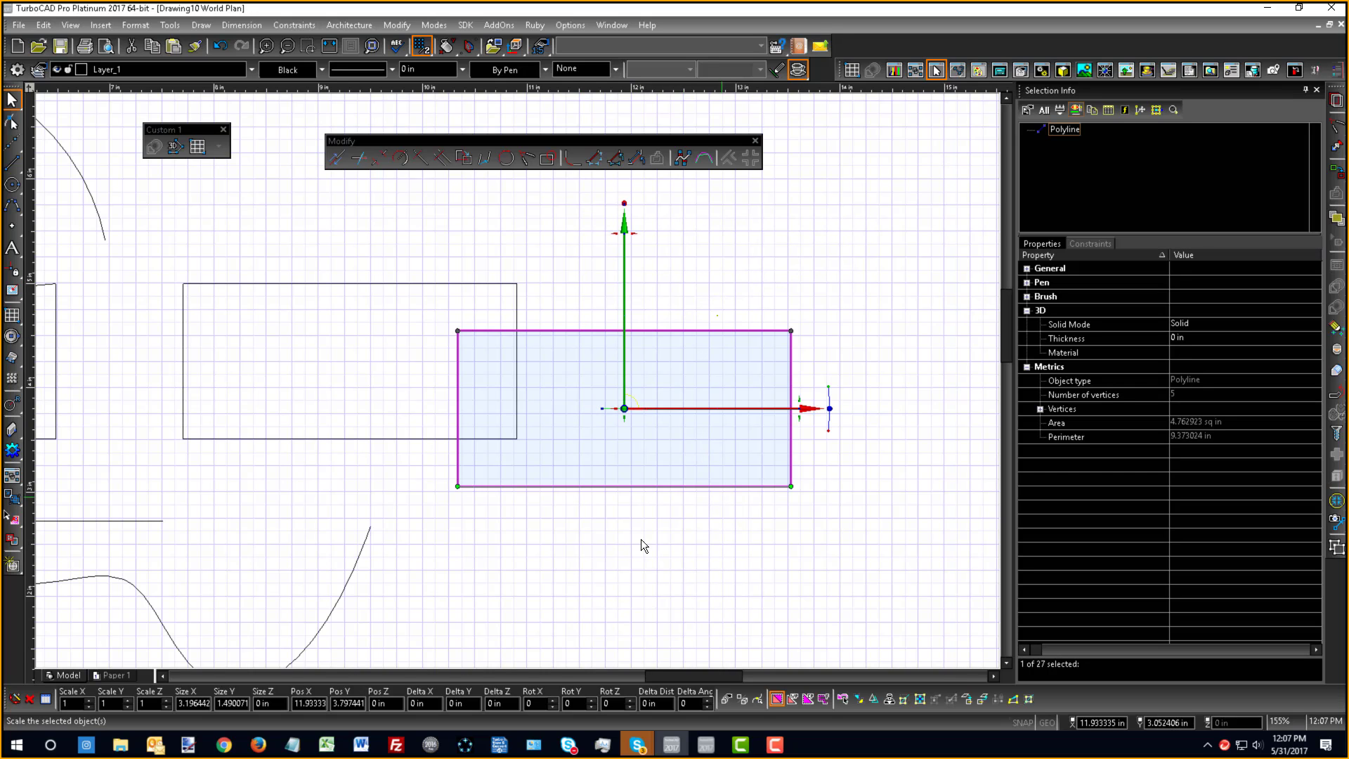
pyautogui.click(262, 703)
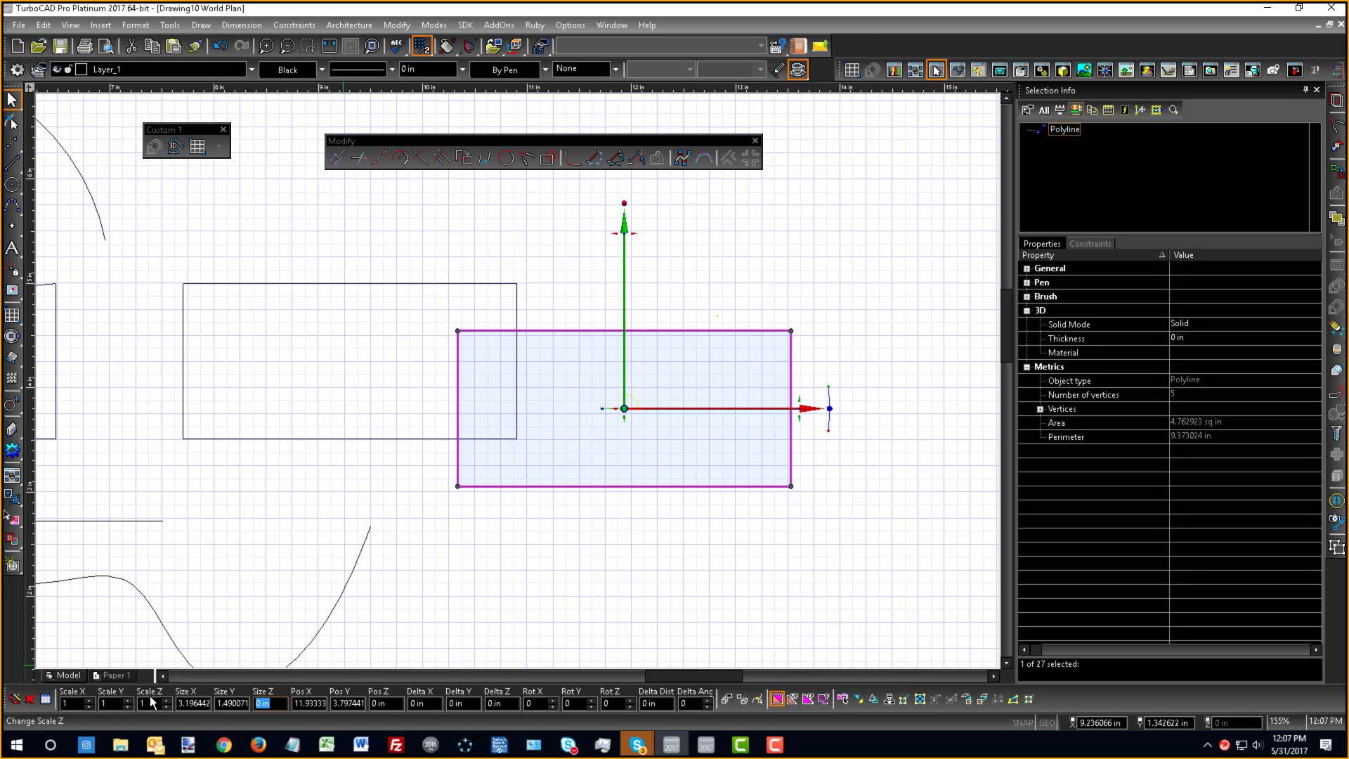
pyautogui.write('.25')
pyautogui.press('Return')
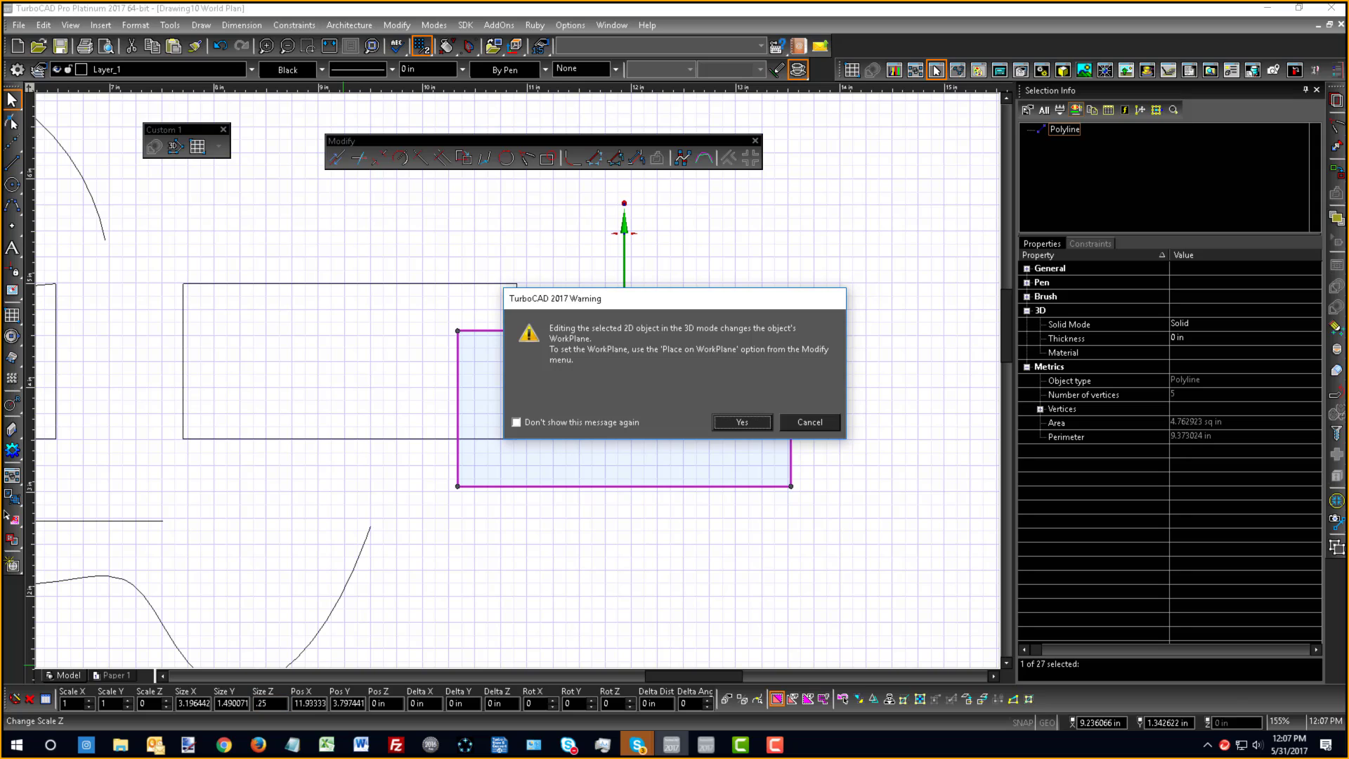
pyautogui.click(741, 422)
pyautogui.click(500, 614)
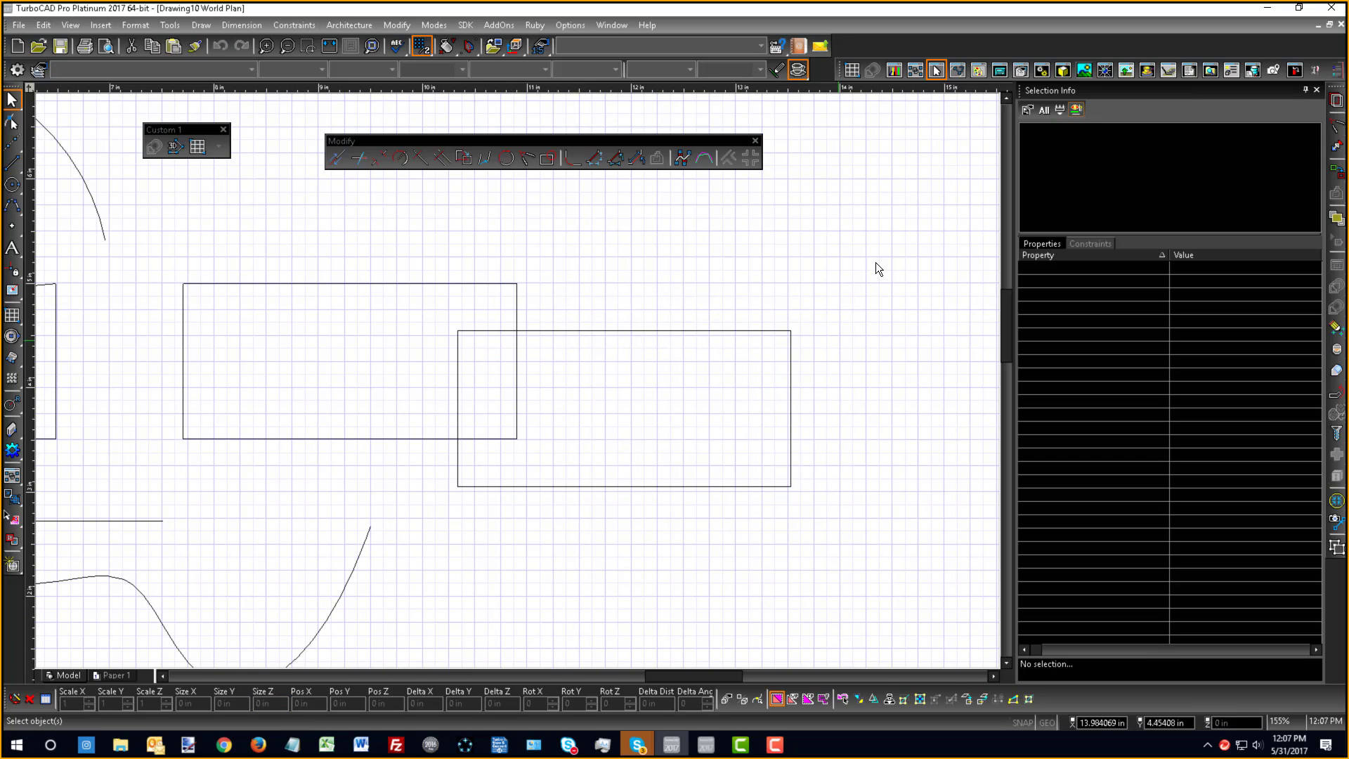
# - Trim the part of the lower-right rectangle inside the left rectangle, using the left rectangle as cutting edge, and undo the trim
pyautogui.click(378, 159)
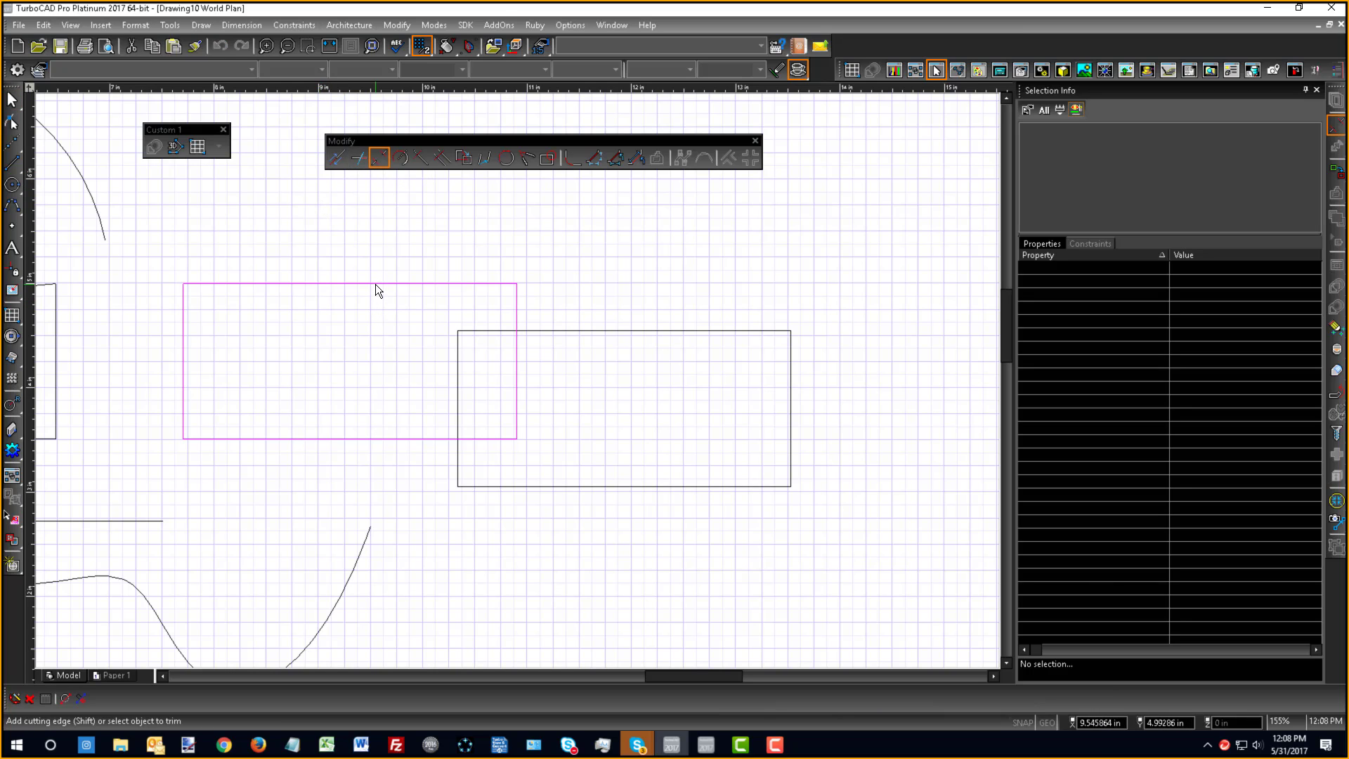
pyautogui.click(457, 403)
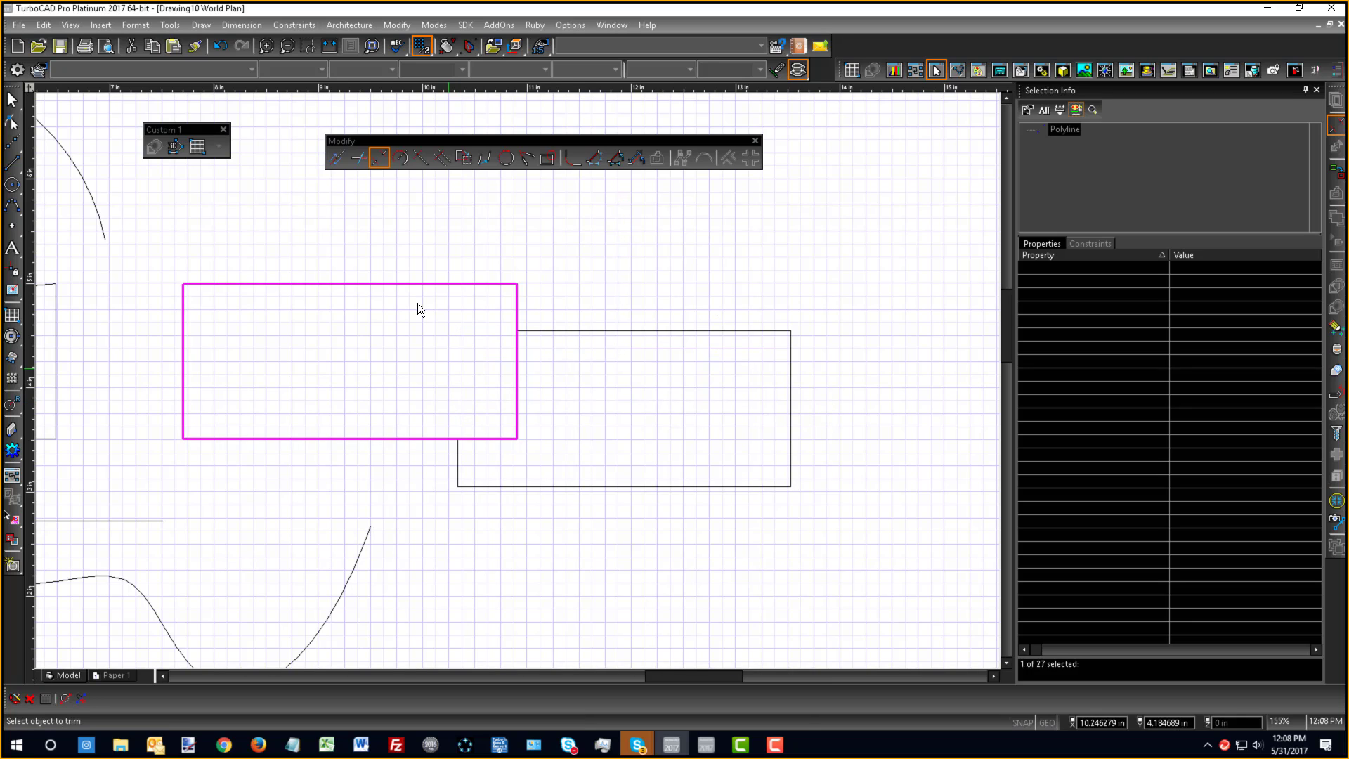
pyautogui.hotkey('ctrl', 'z')
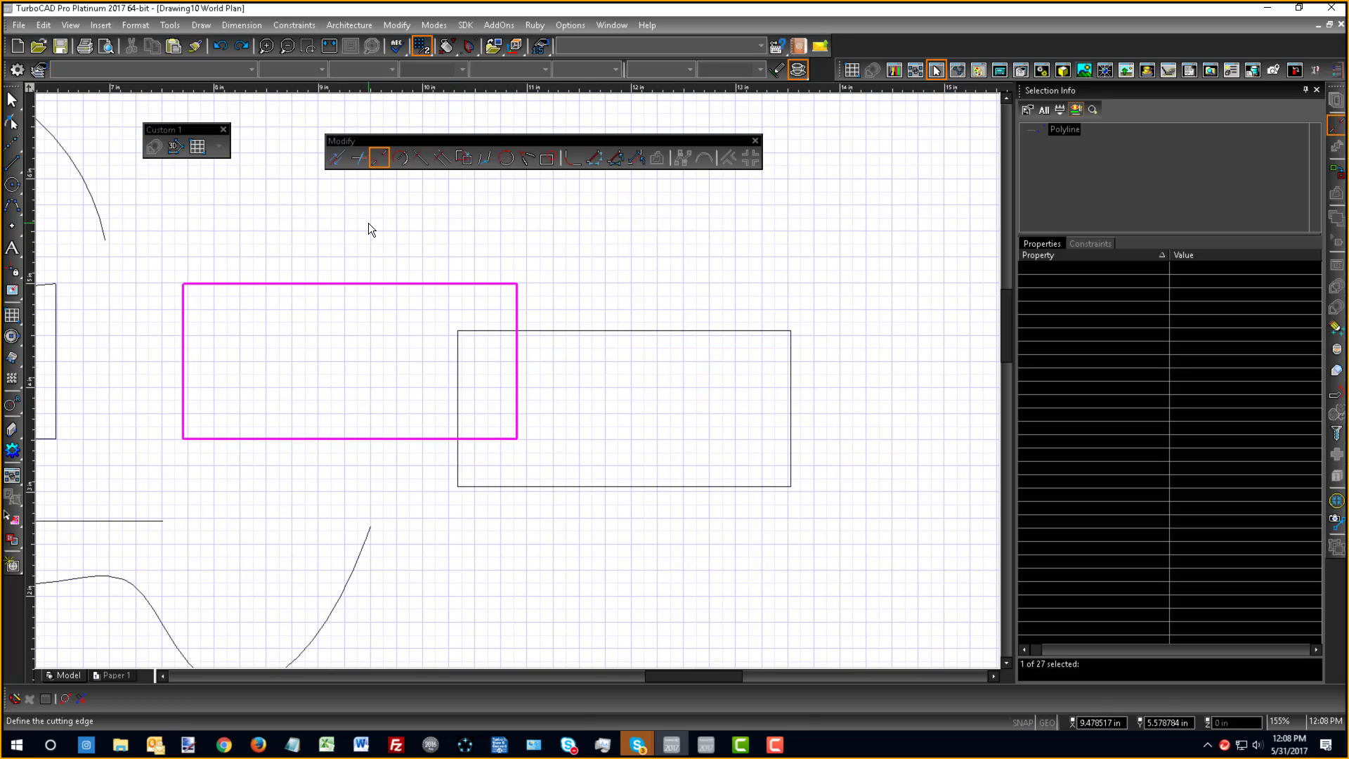
pyautogui.press('Escape')
pyautogui.rightClick(500, 263)
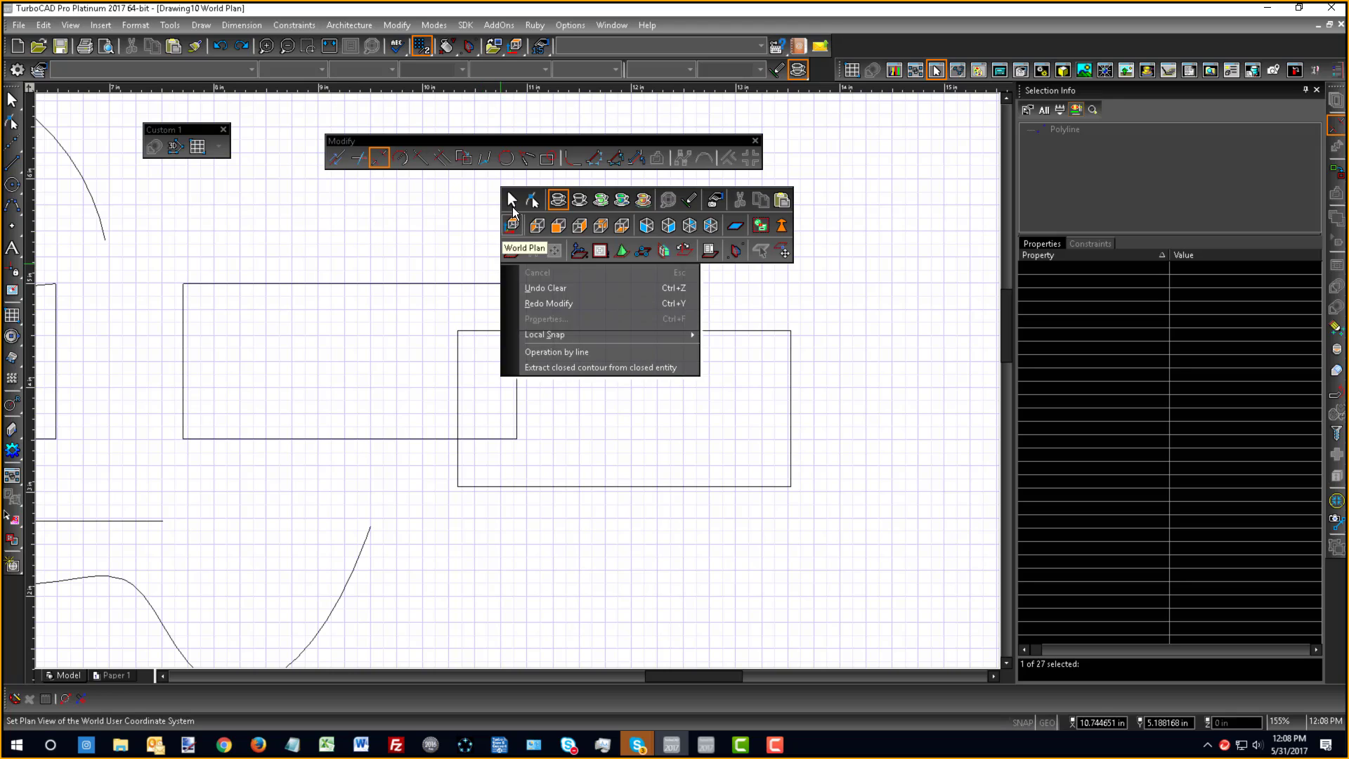
# - Select the lower-right rectangle and set its Z position to .24 in, accepting the workplane change
pyautogui.click(513, 207)
pyautogui.click(639, 332)
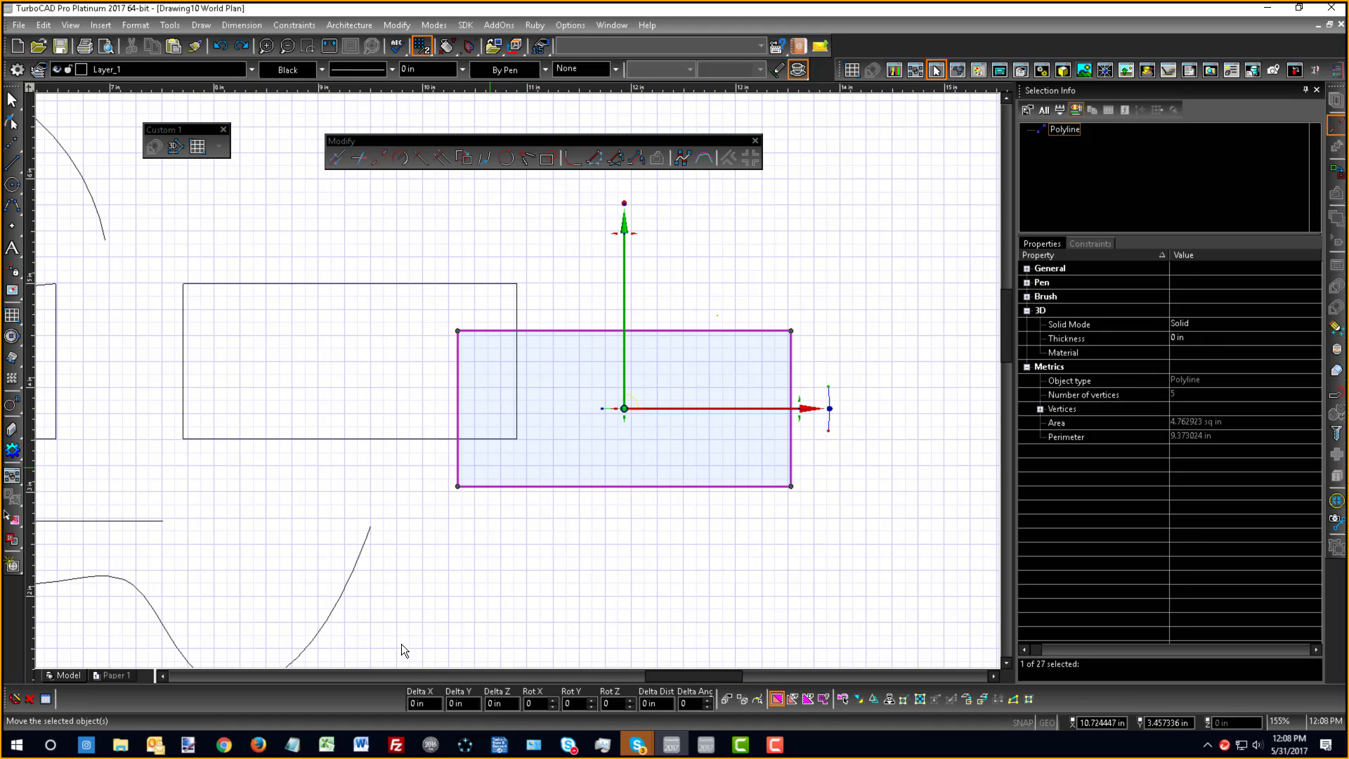
pyautogui.click(378, 702)
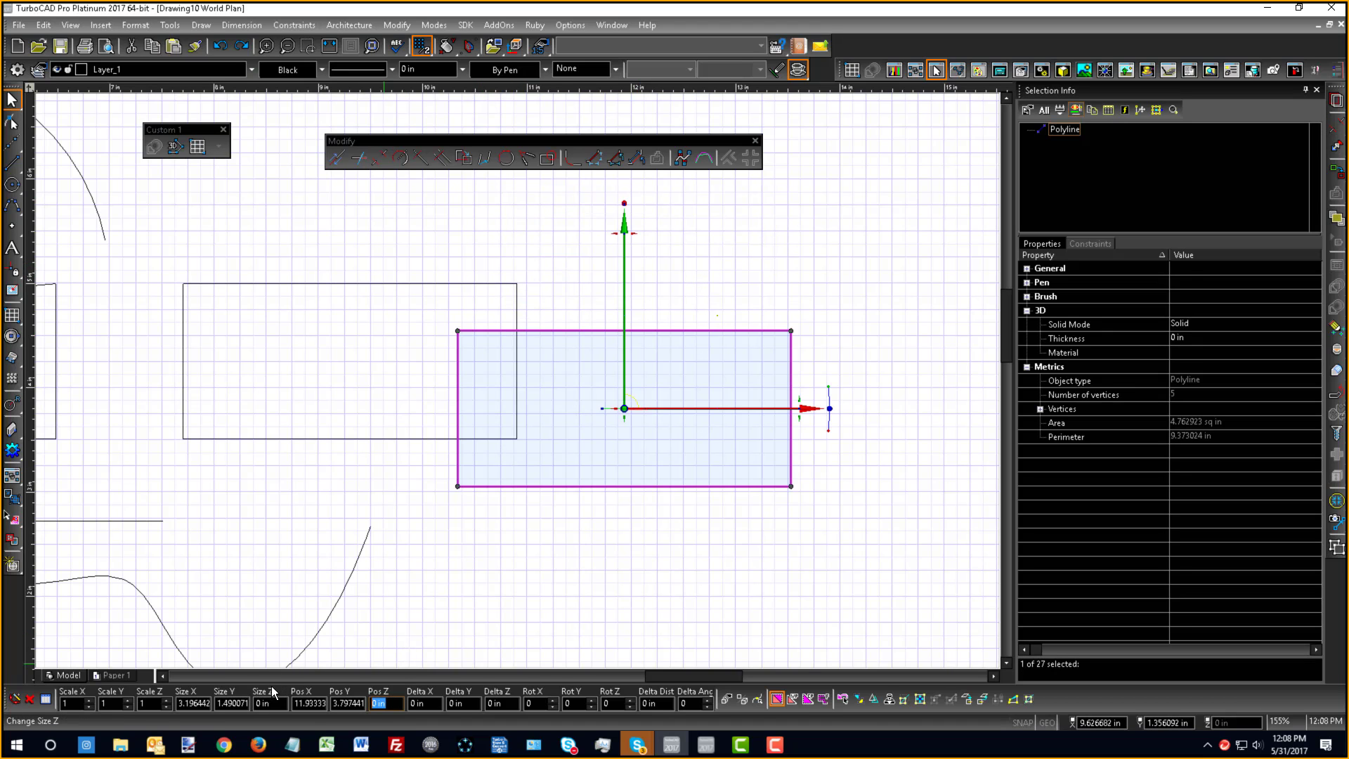
pyautogui.write('.24')
pyautogui.press('Return')
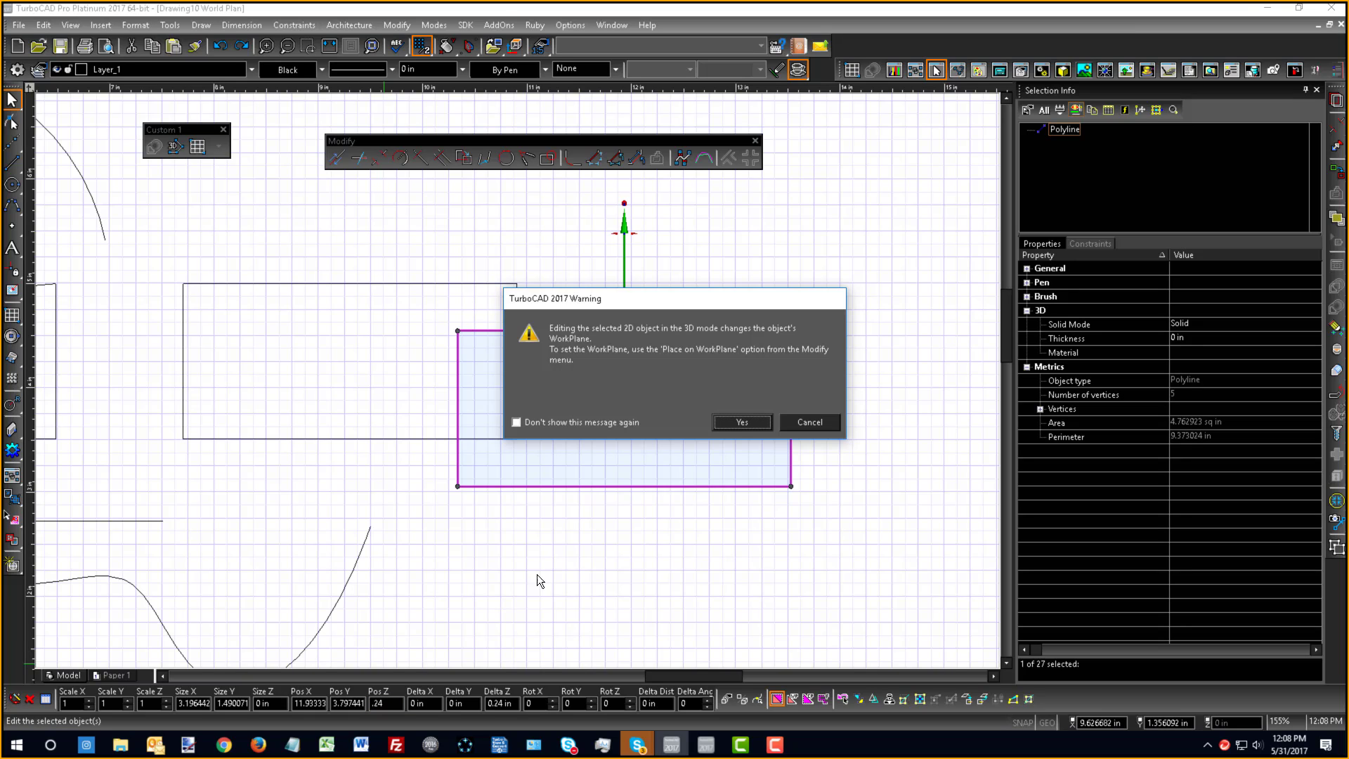
pyautogui.click(742, 422)
pyautogui.press('Escape')
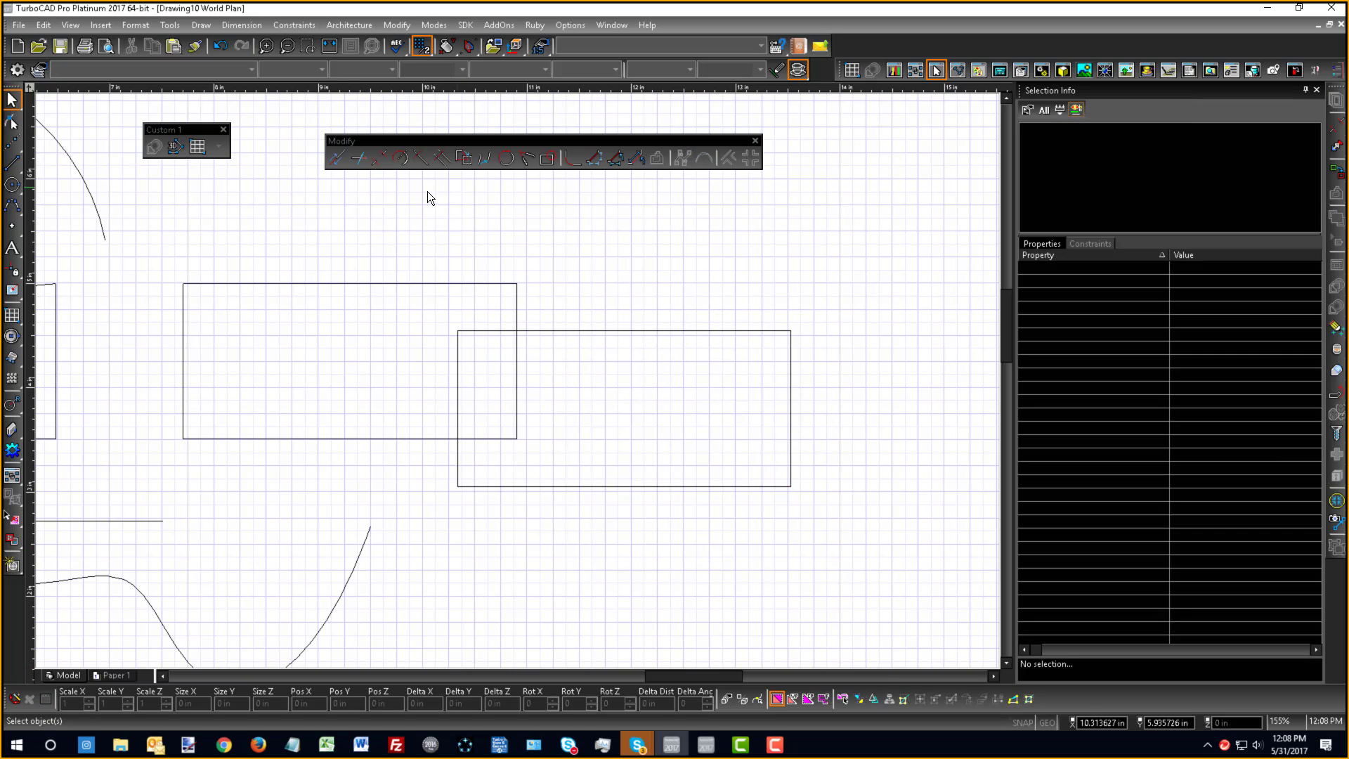
# - Try to trim the lower-right rectangle using the left rectangle as cutting edge, dismiss the warning and leave the trim tool
pyautogui.click(377, 161)
pyautogui.keyDown('shift'); pyautogui.click(353, 283); pyautogui.keyUp('shift')
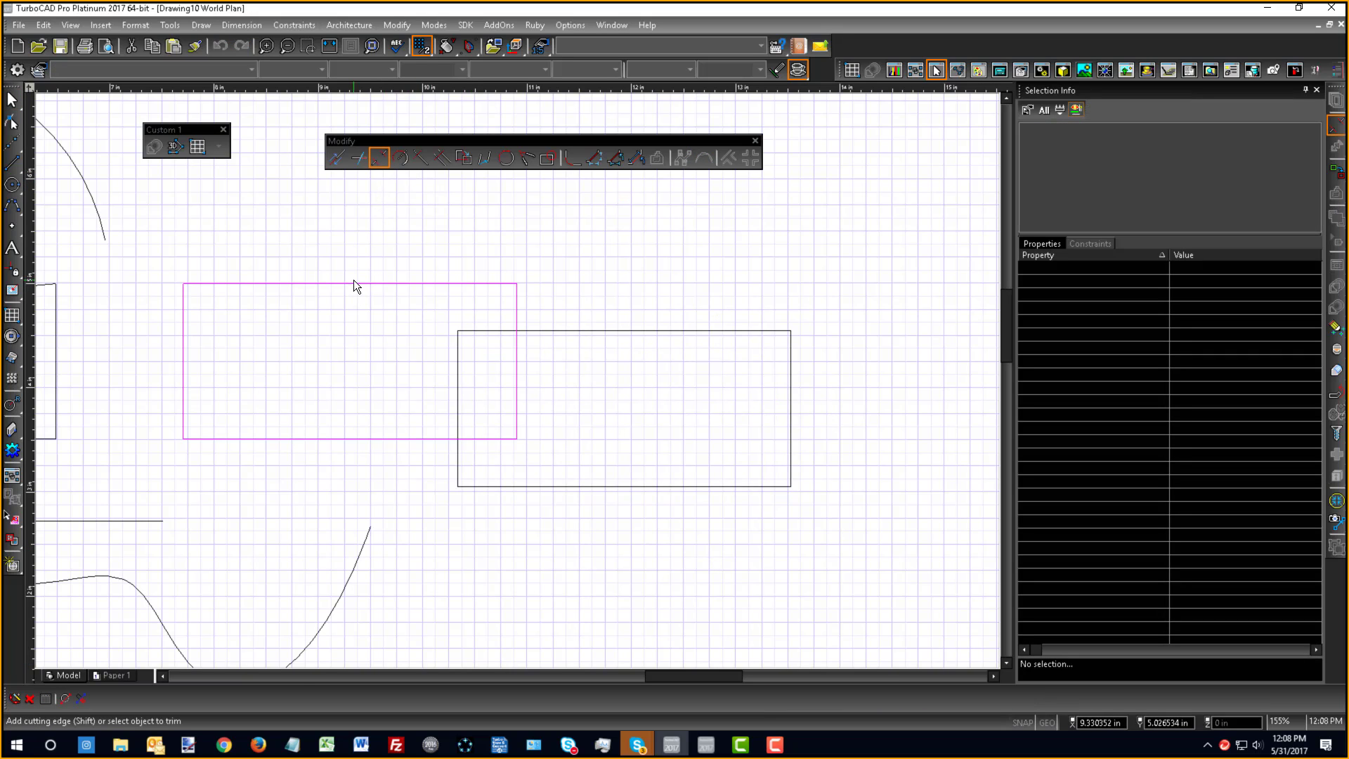
pyautogui.click(595, 330)
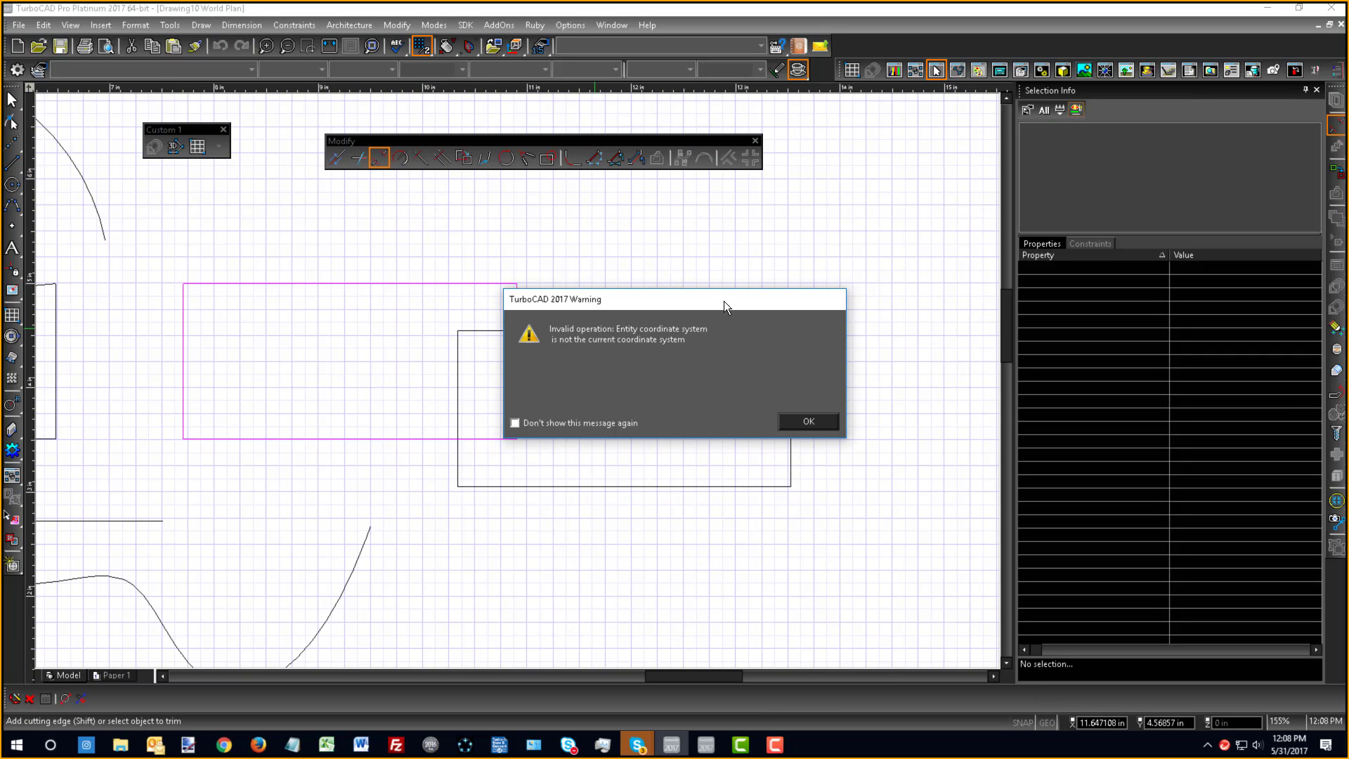
pyautogui.moveTo(724, 301); pyautogui.dragTo(809, 185)
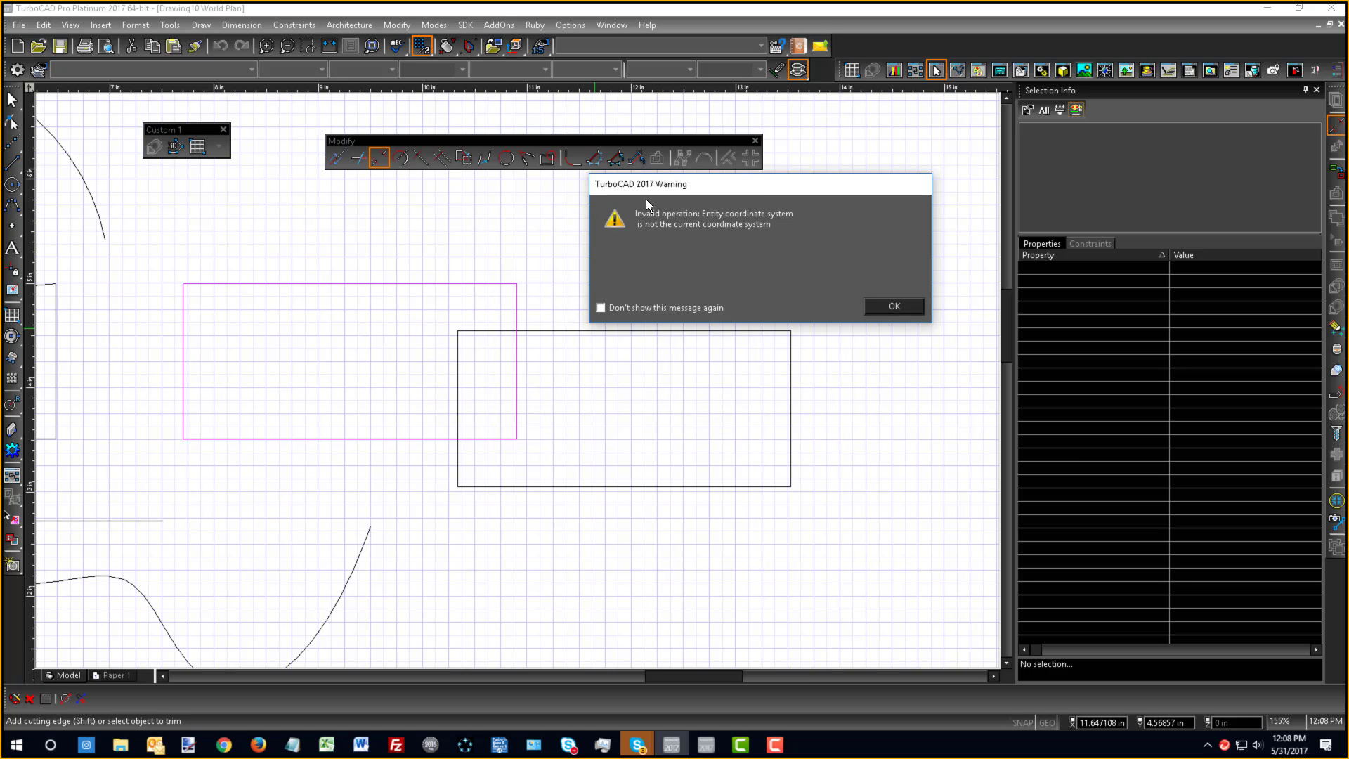
pyautogui.click(605, 558)
pyautogui.click(895, 307)
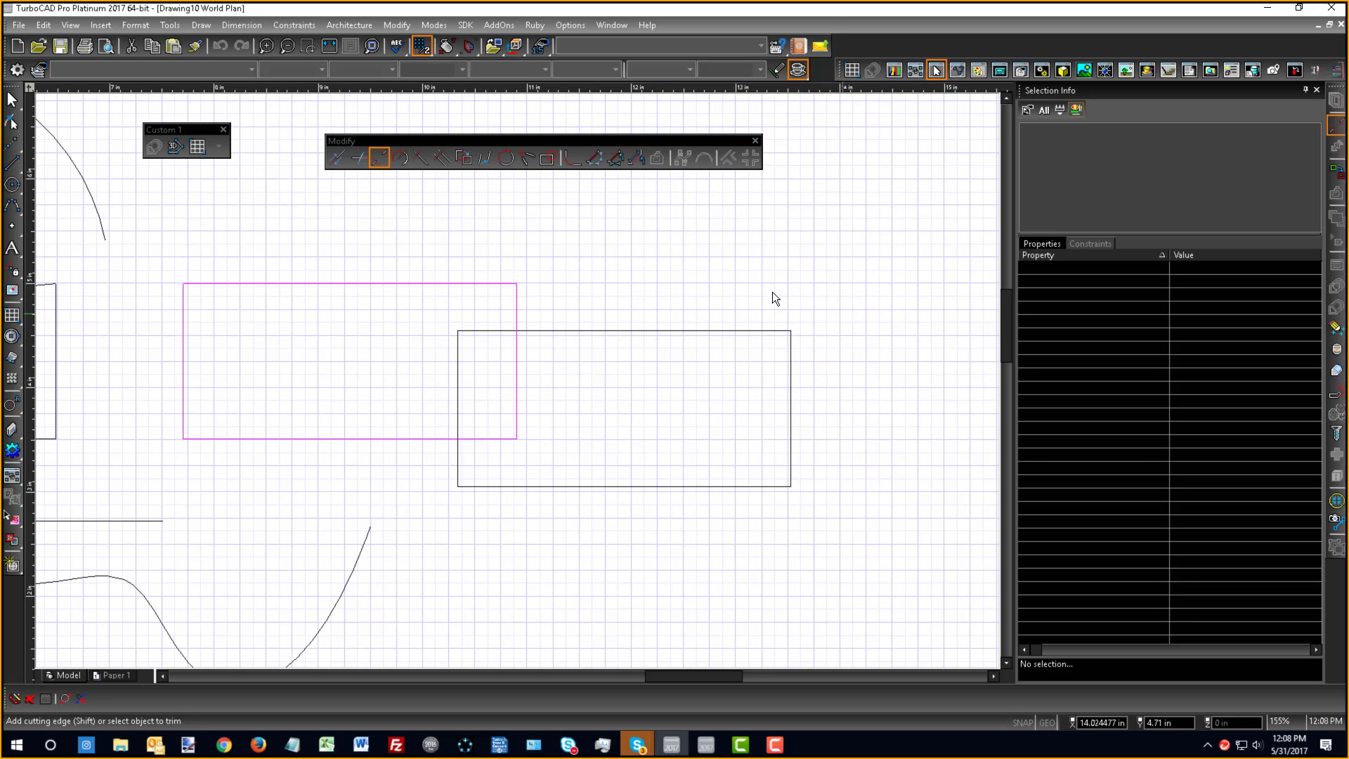
pyautogui.rightClick(694, 250)
pyautogui.click(708, 186)
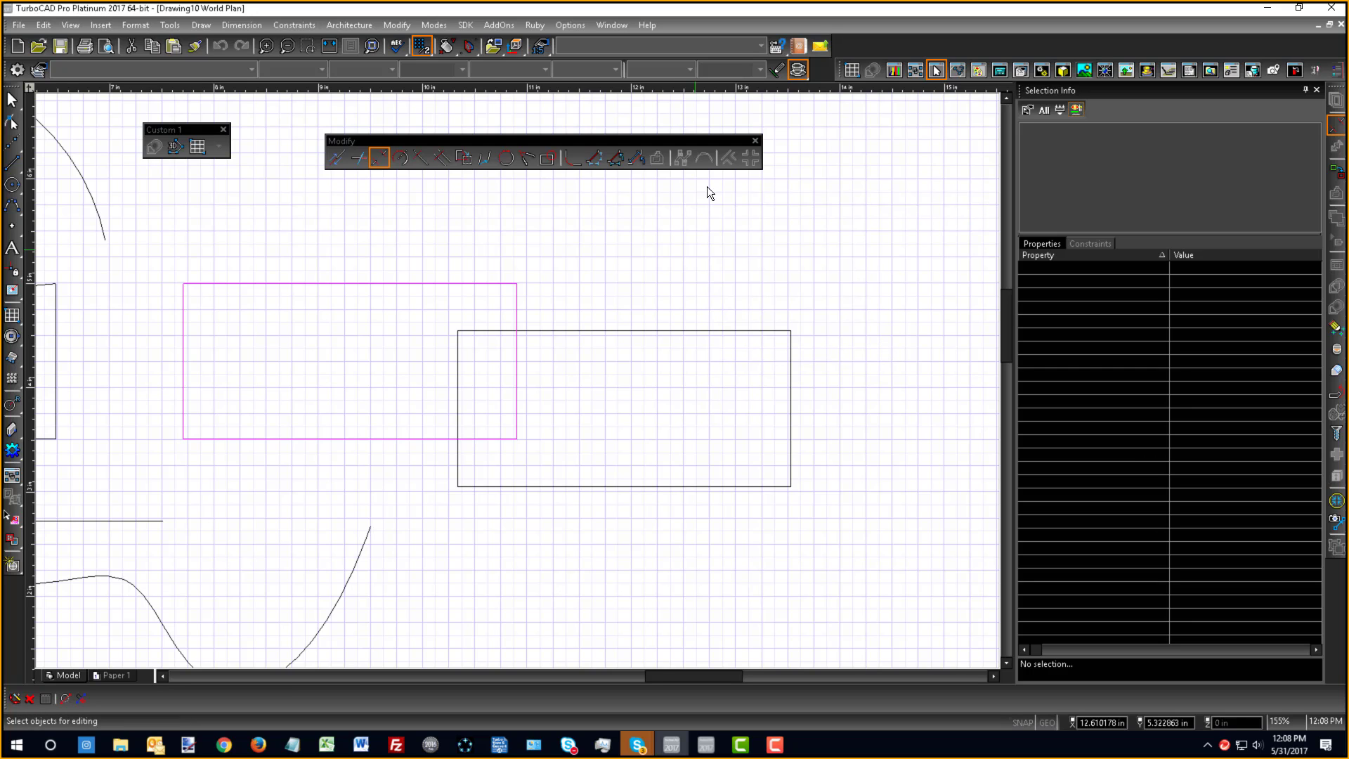
pyautogui.rightClick(528, 286)
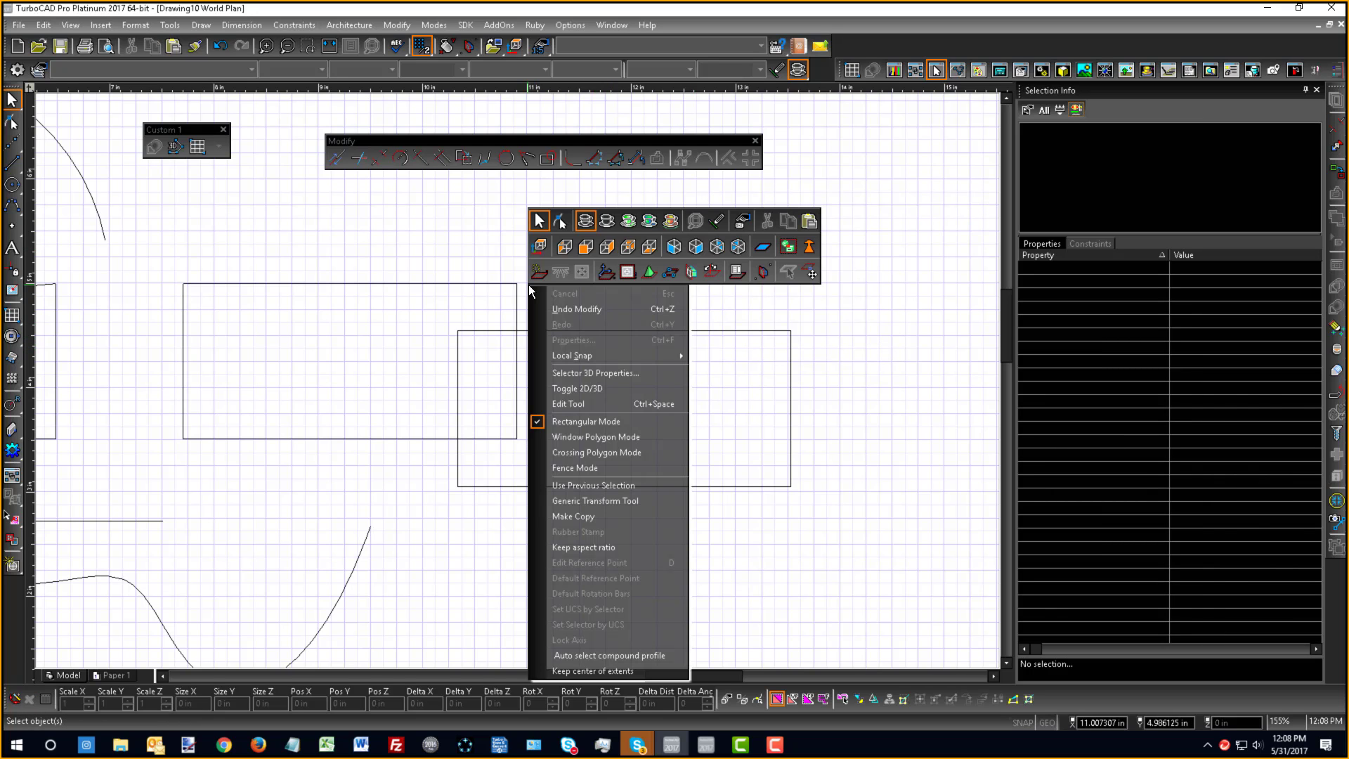
pyautogui.click(603, 272)
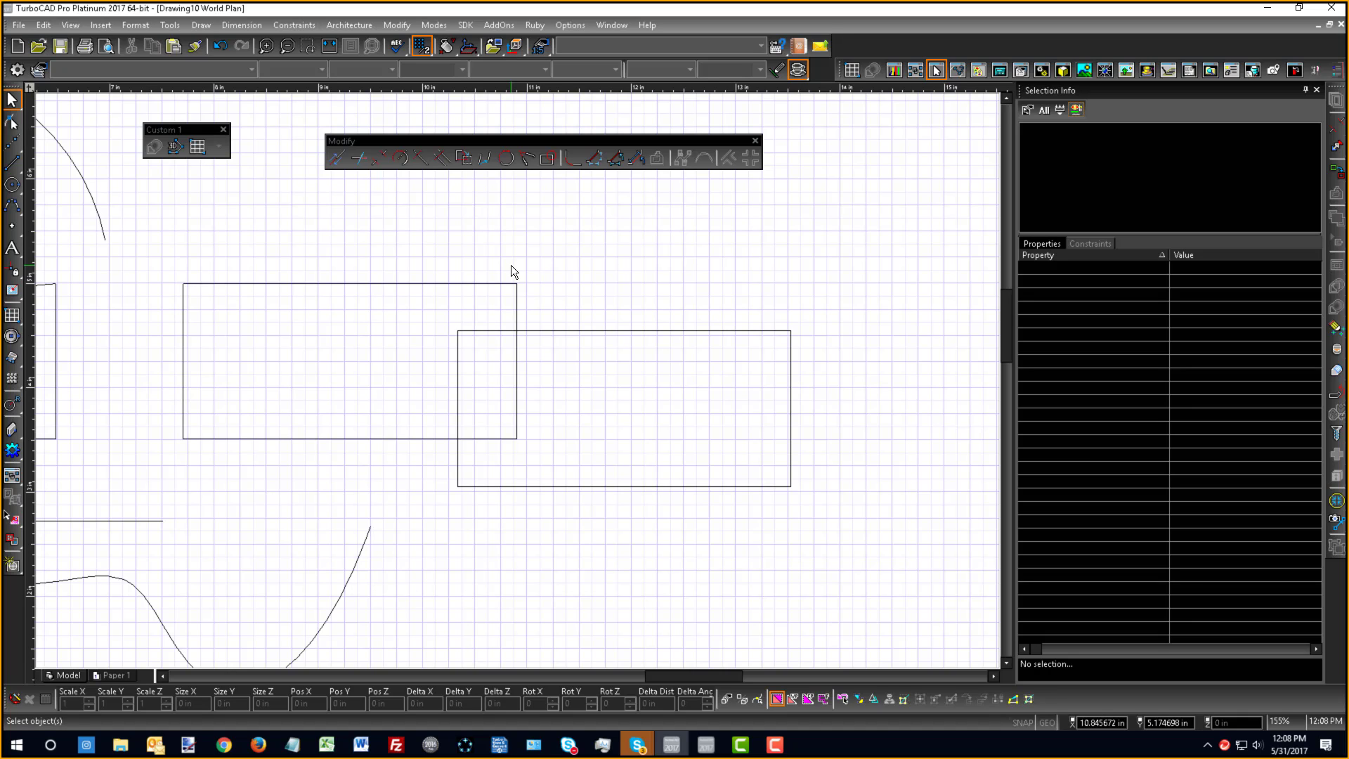
pyautogui.rightClick(598, 300)
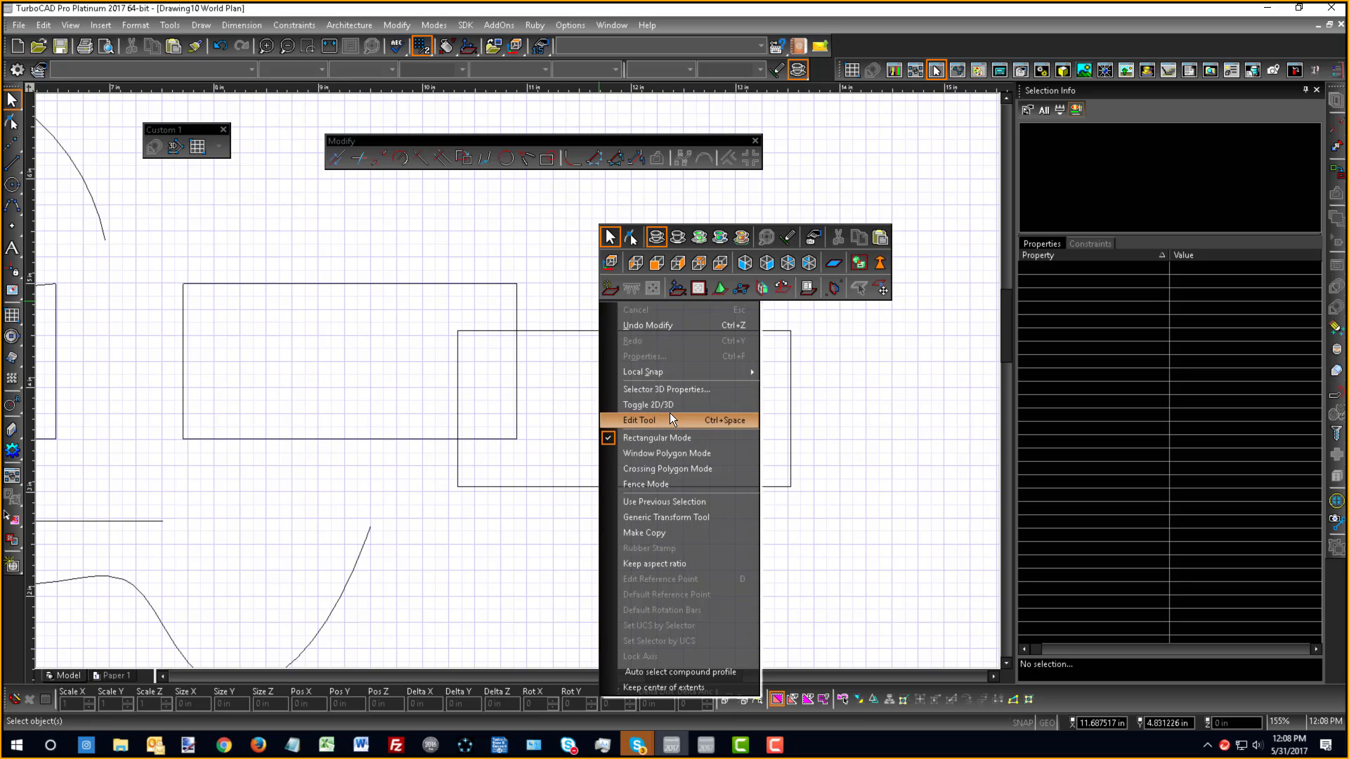
pyautogui.click(836, 411)
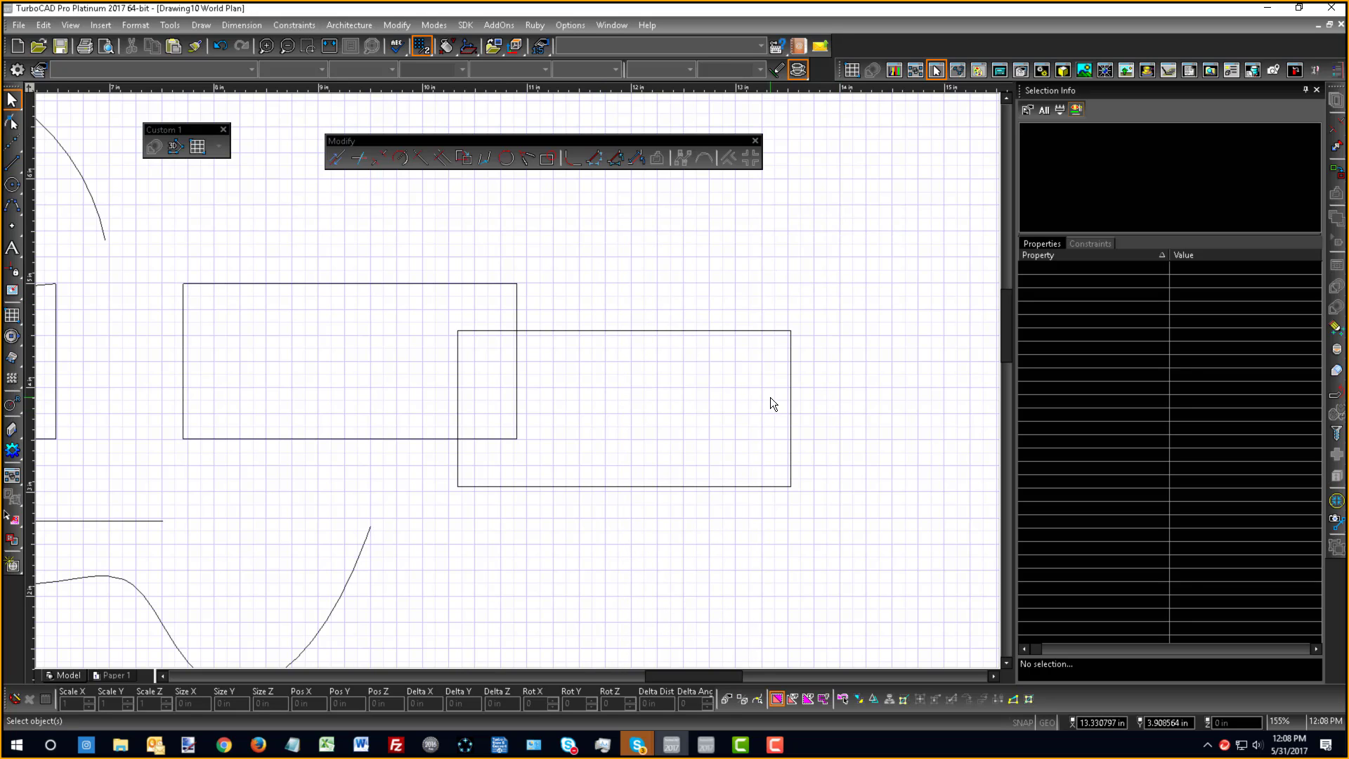
# - Place the lower-right rectangle on the current workplane and clear the selection
pyautogui.click(792, 411)
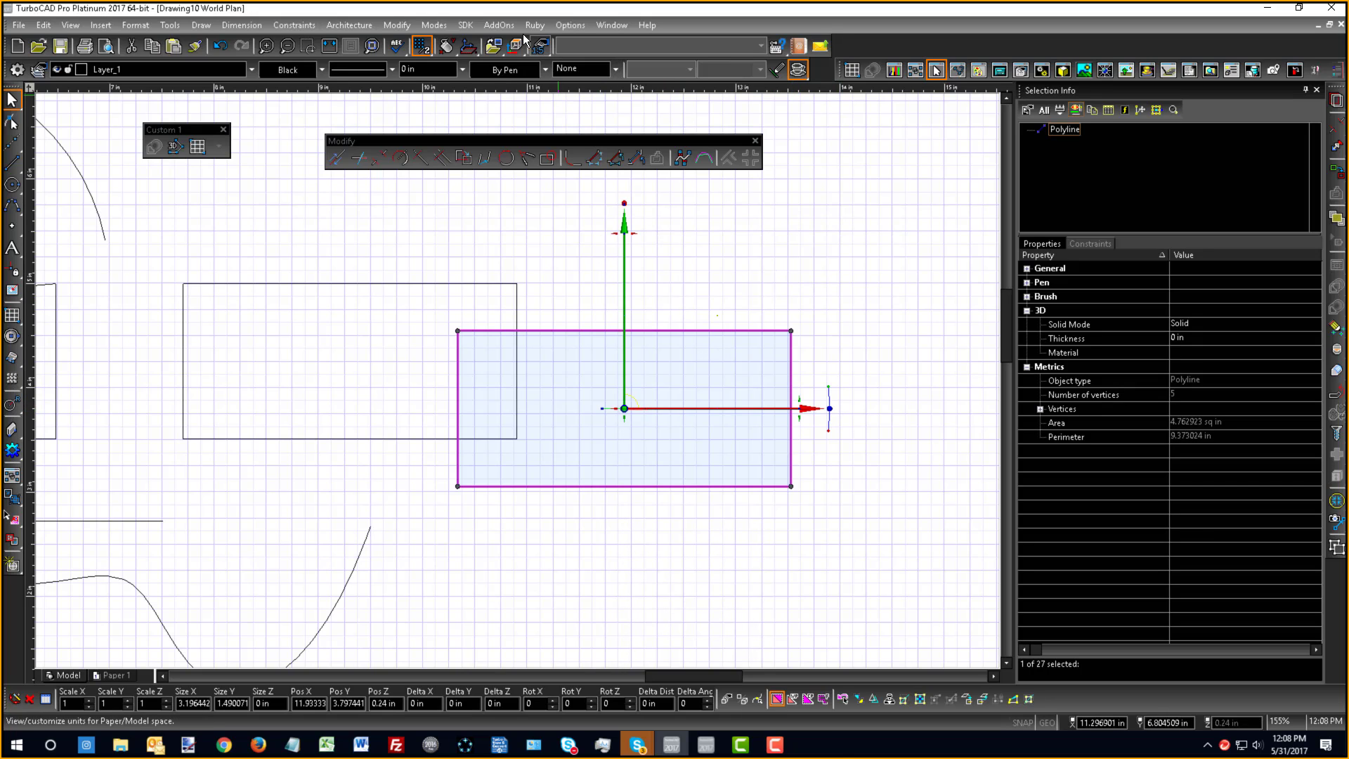
pyautogui.click(392, 27)
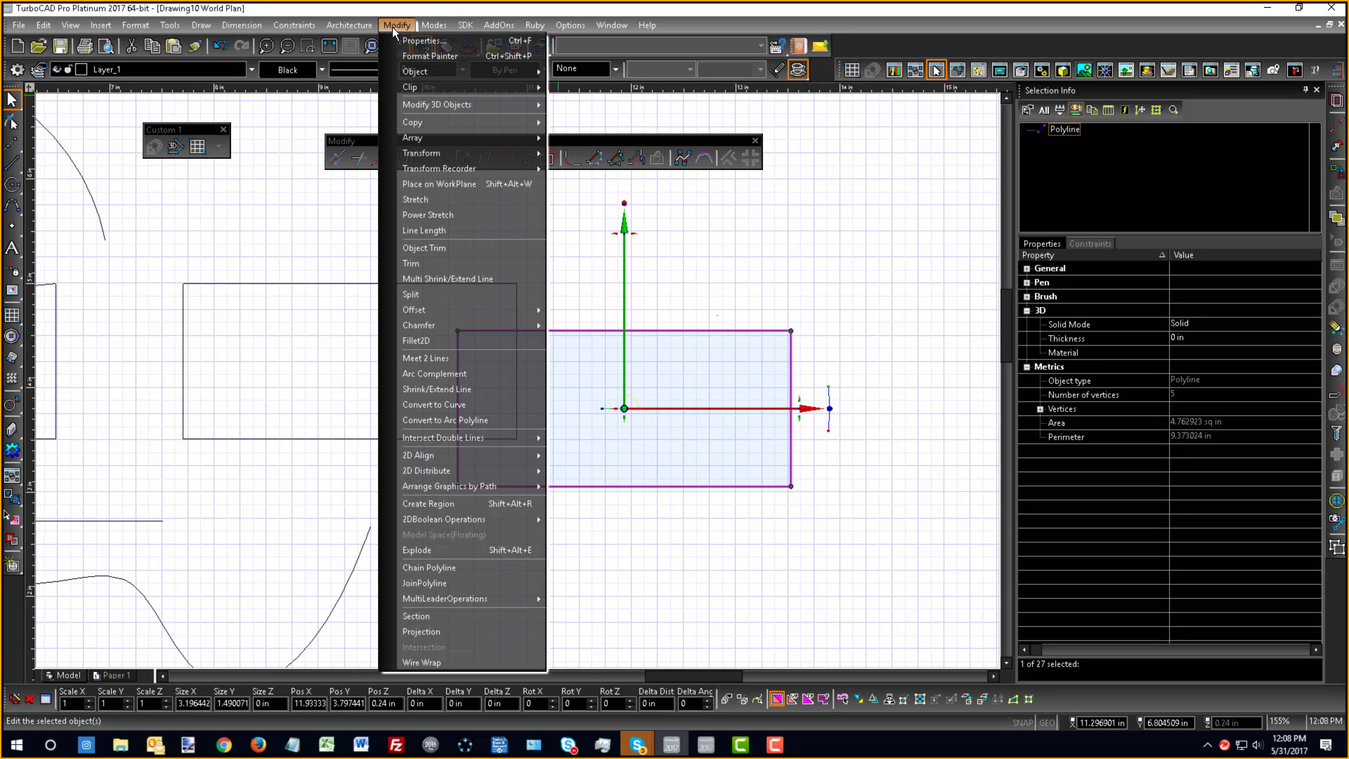
pyautogui.click(441, 188)
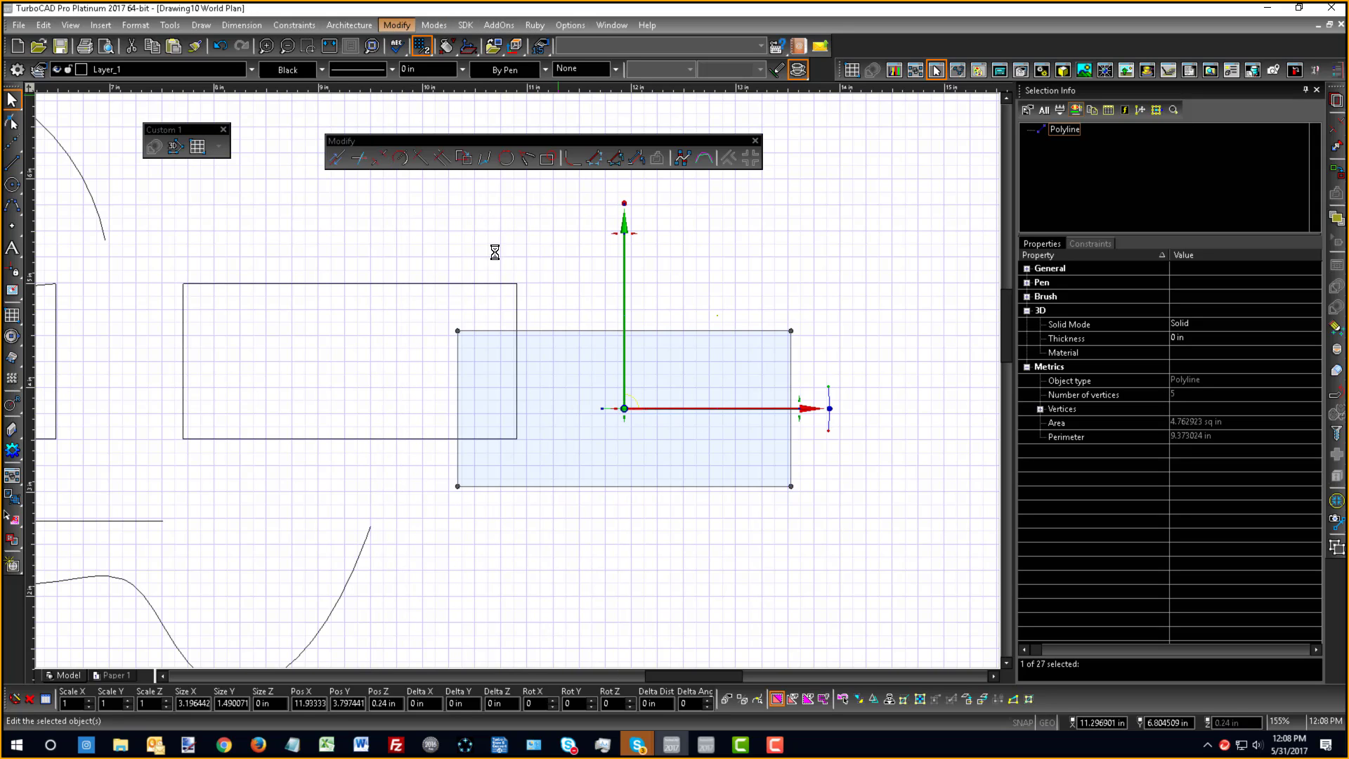
pyautogui.click(523, 261)
# - Trim the part of the lower-right rectangle inside the left rectangle, using the left rectangle as cutting edge
pyautogui.click(377, 159)
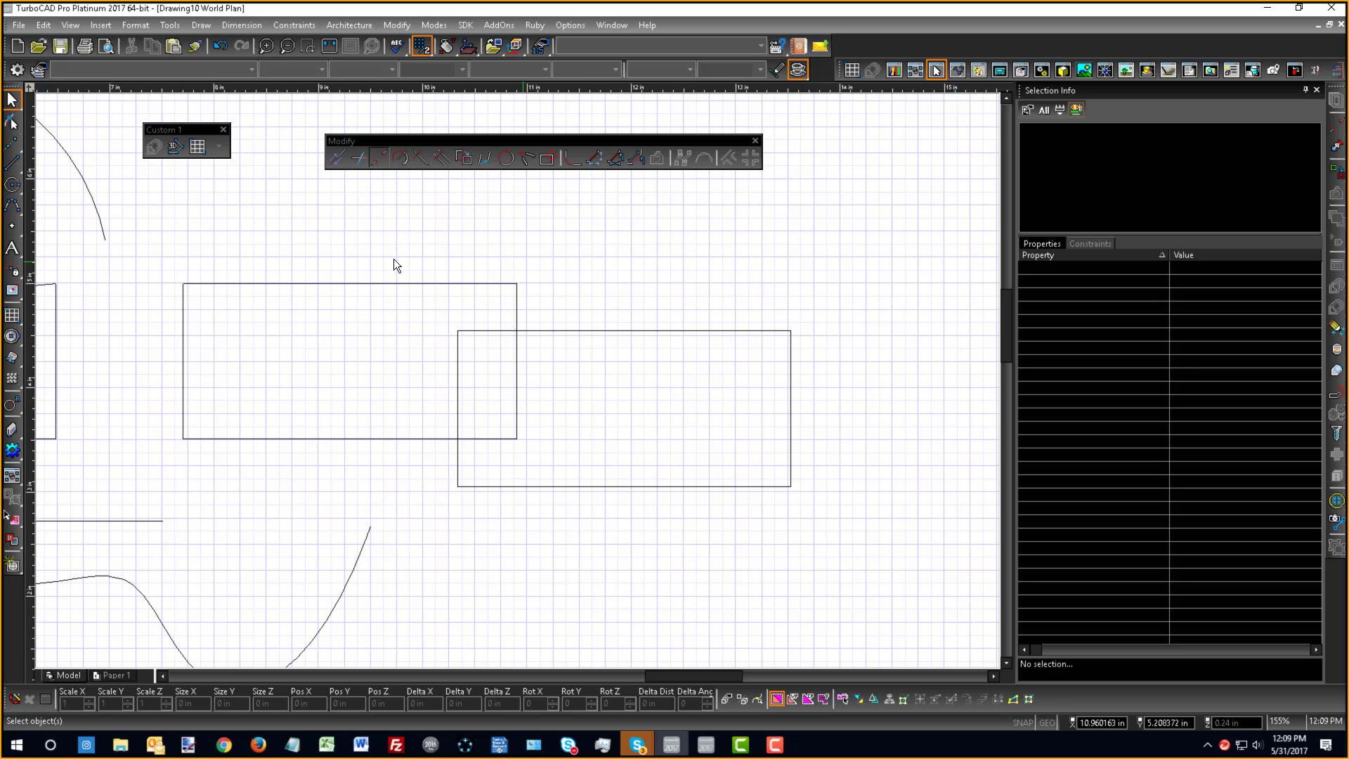
pyautogui.click(390, 284)
pyautogui.click(490, 333)
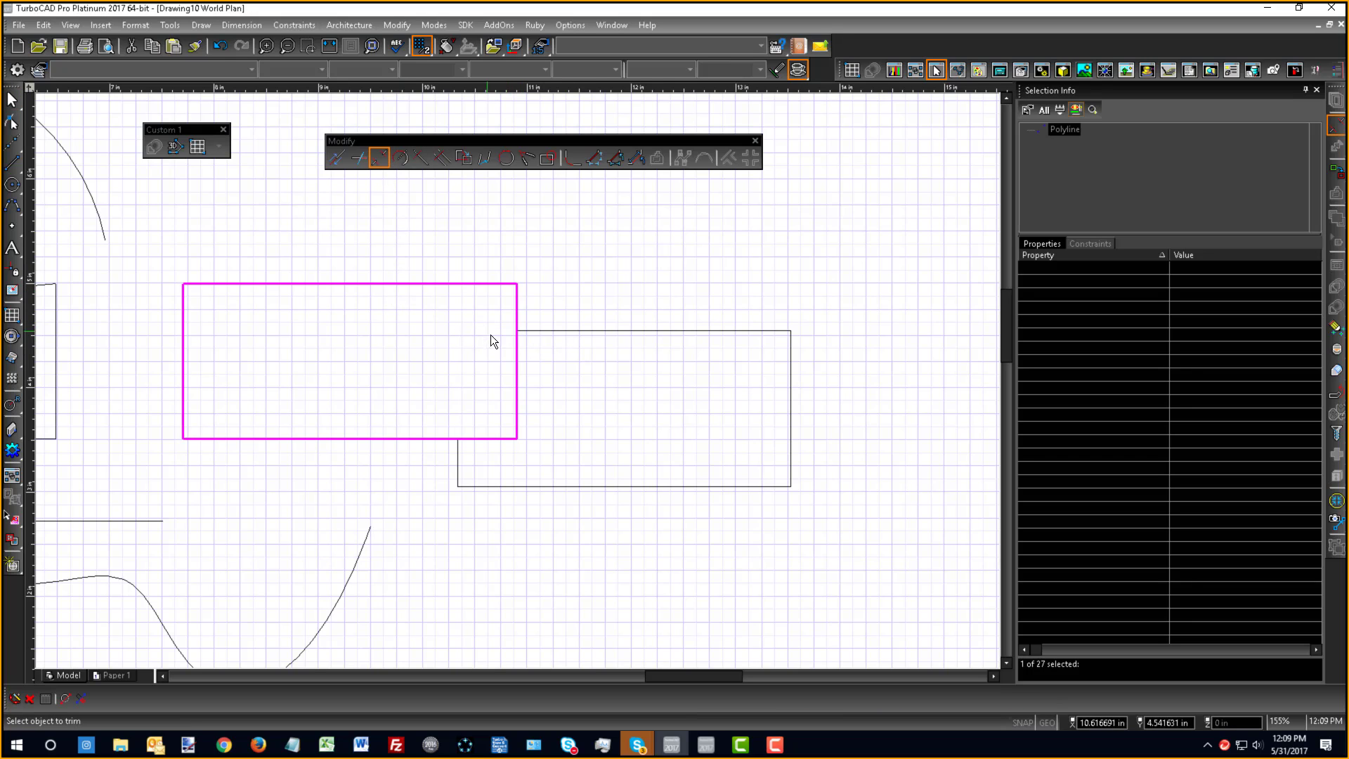
pyautogui.rightClick(581, 270)
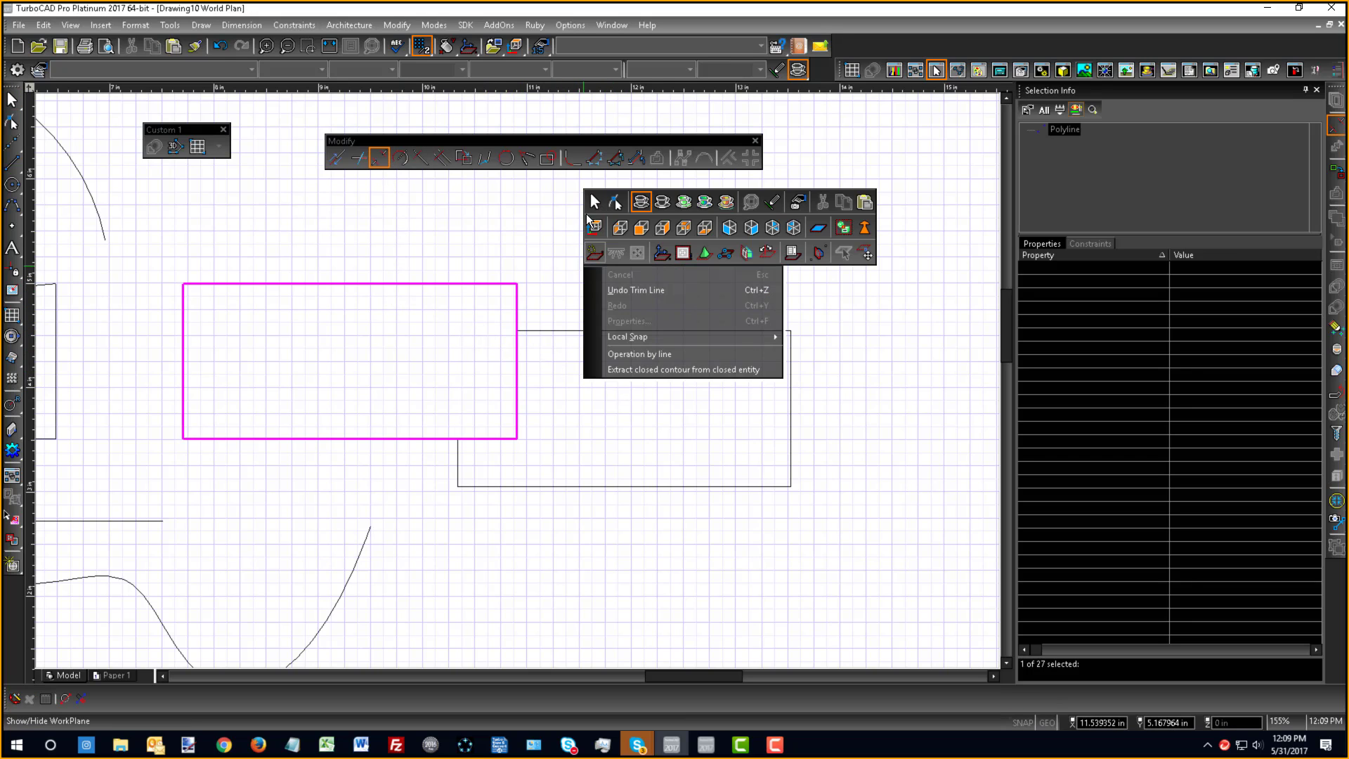
pyautogui.click(588, 198)
# - Draw a 3D box beyond the trimmed rectangle with a base about 2.5 by 1.75 in, setting its height in the southeast isometric view
pyautogui.scroll(-2, 580, 288)
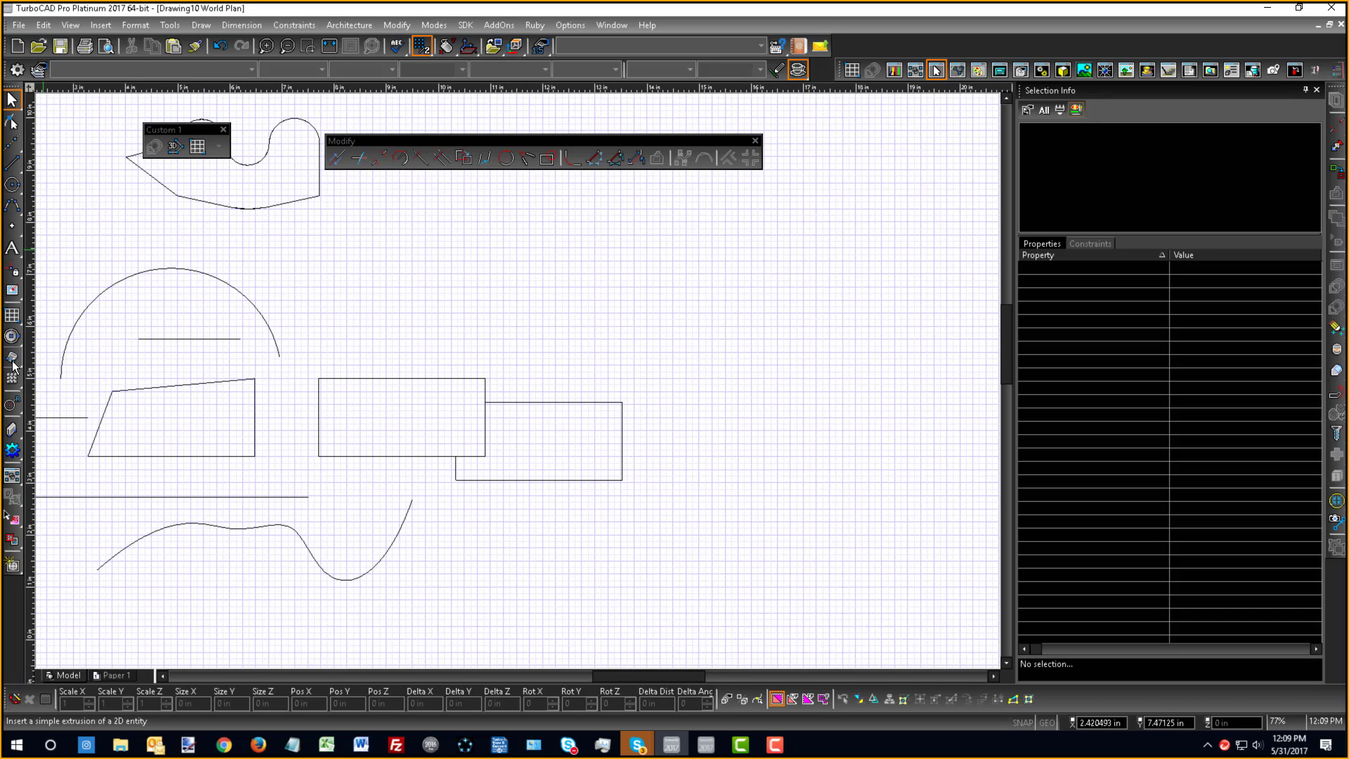
pyautogui.moveTo(19, 340)
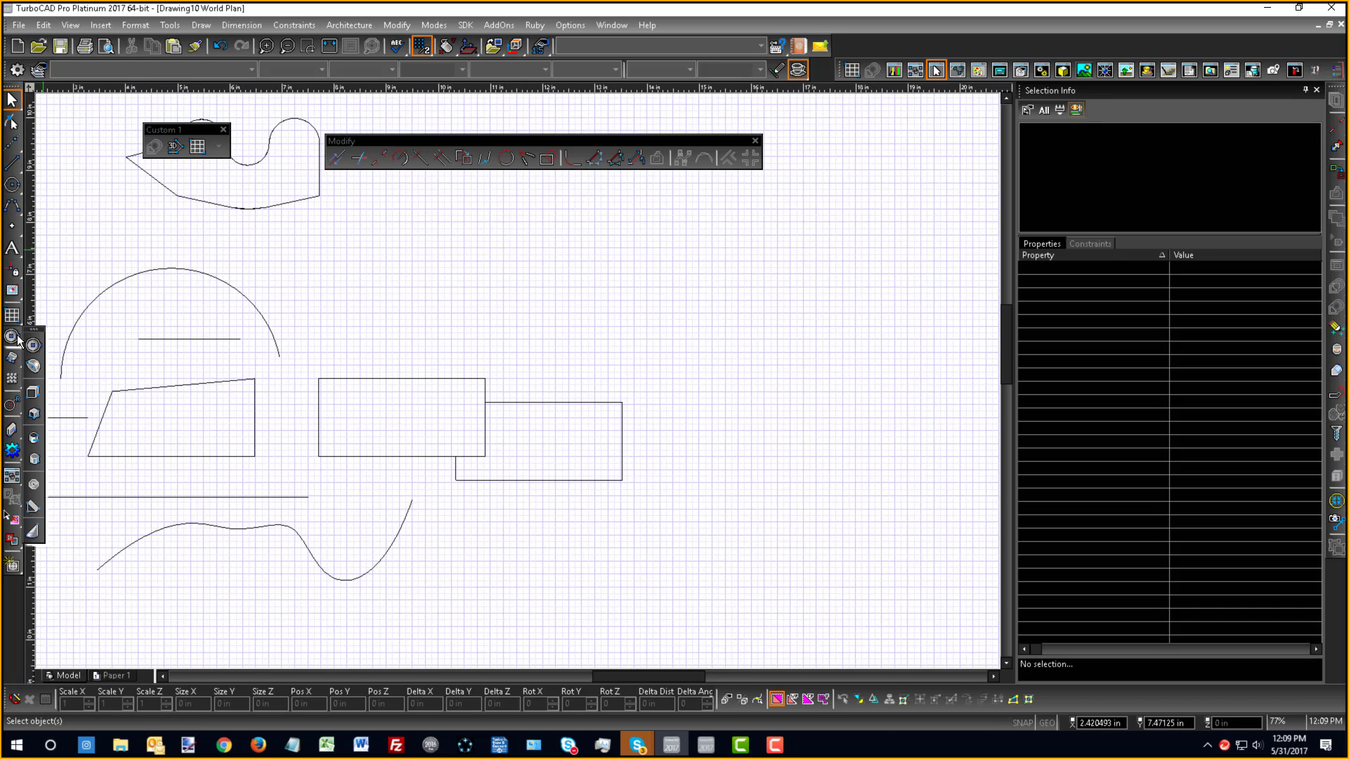
pyautogui.click(30, 397)
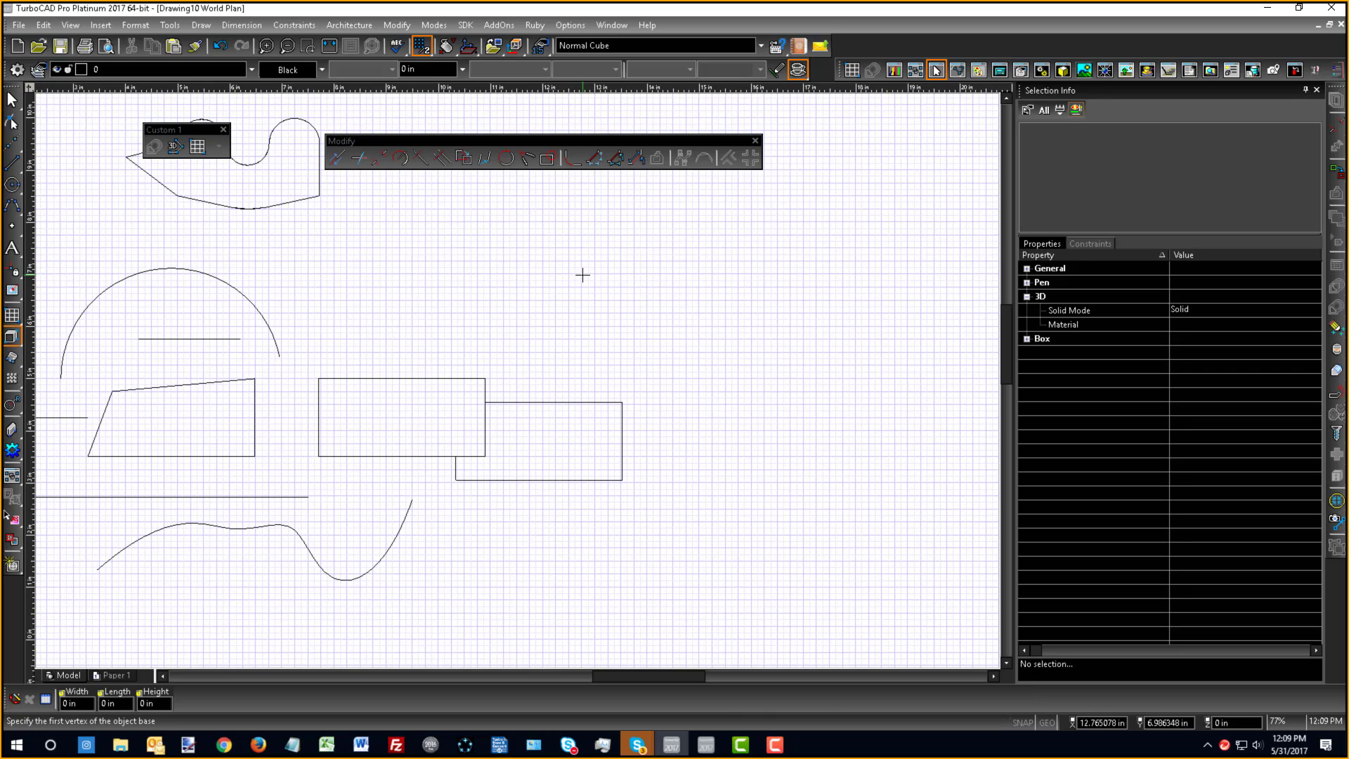
pyautogui.click(583, 274)
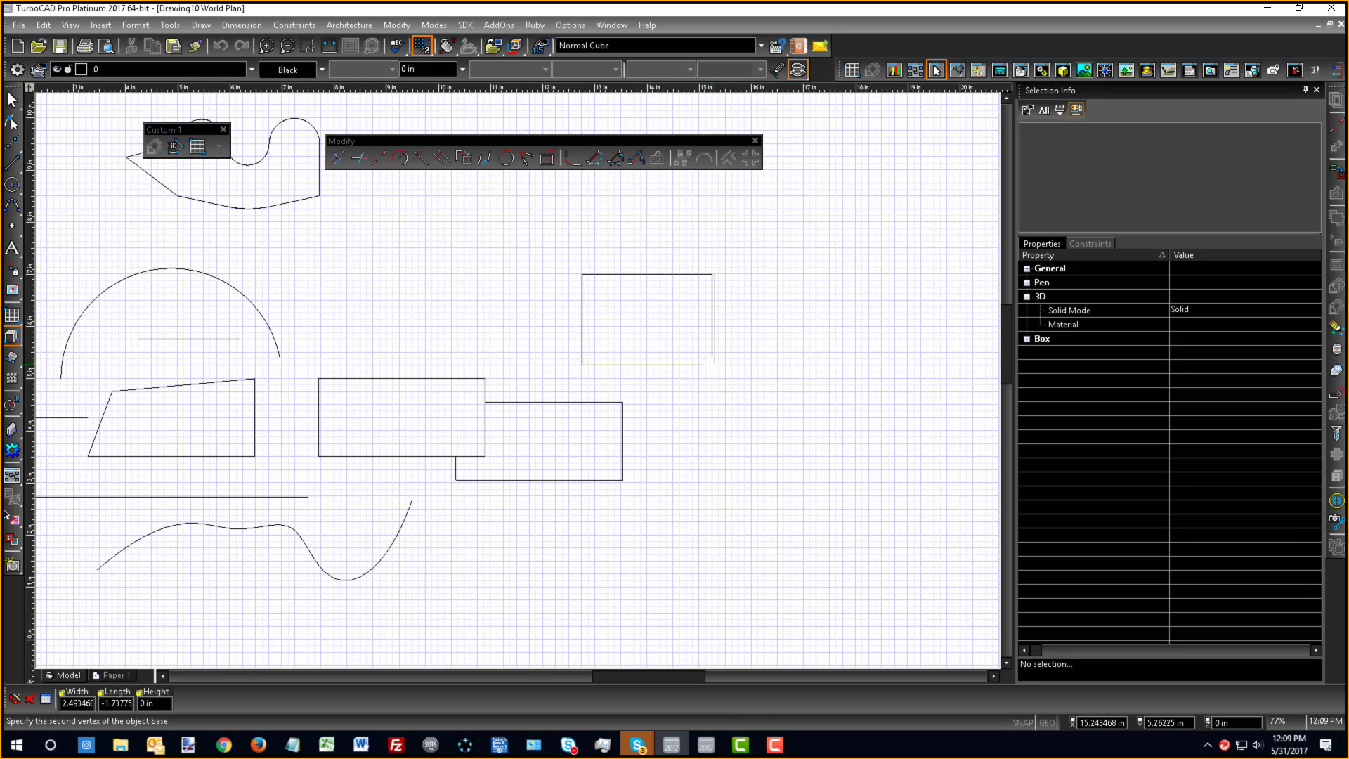
pyautogui.click(712, 365)
pyautogui.rightClick(731, 356)
pyautogui.click(906, 314)
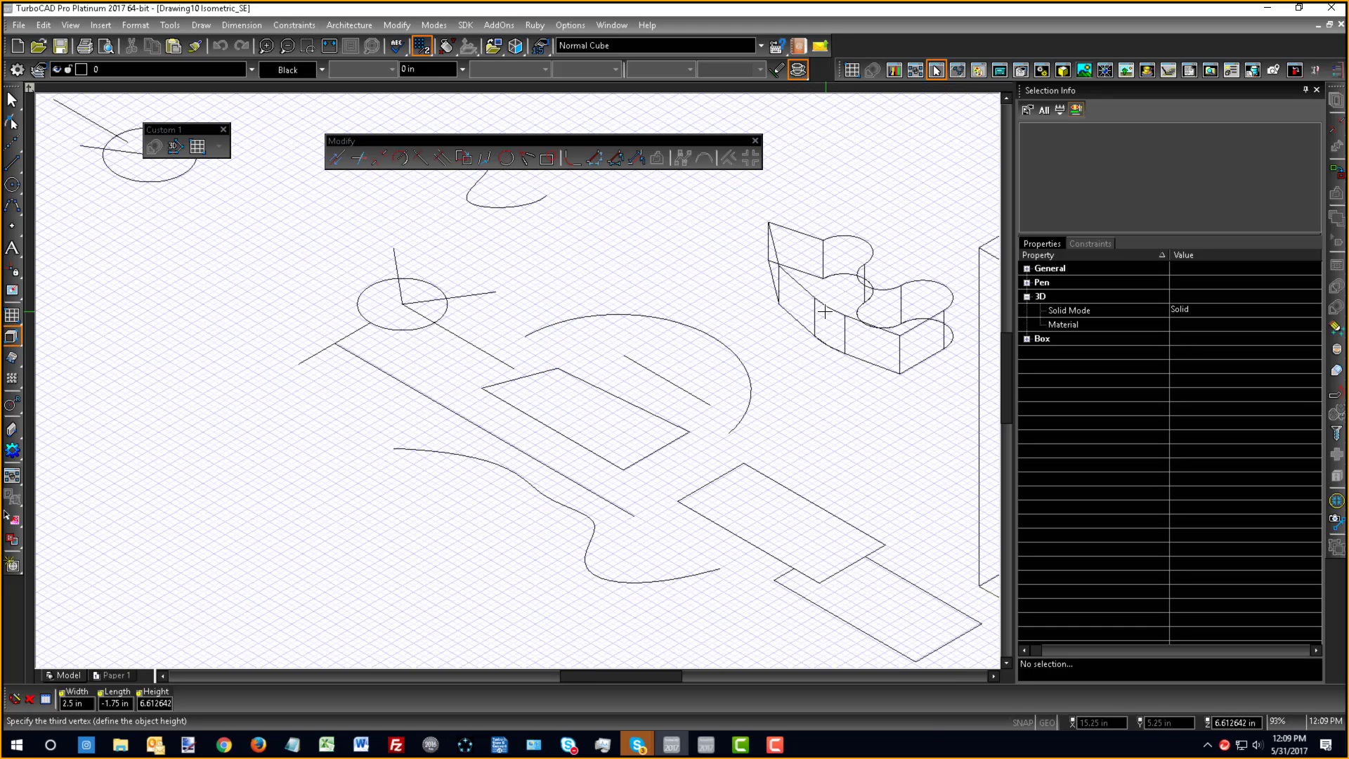
pyautogui.scroll(-3, 825, 311)
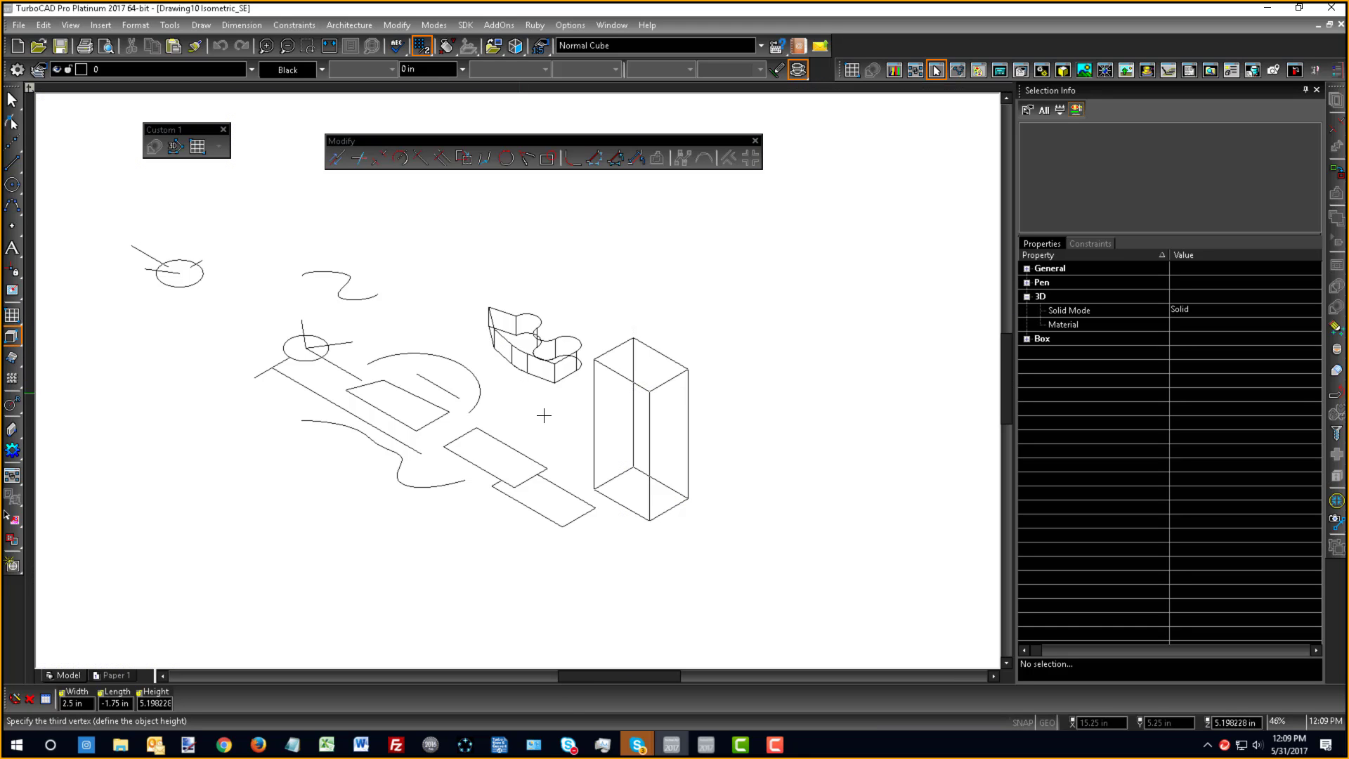
pyautogui.click(597, 460)
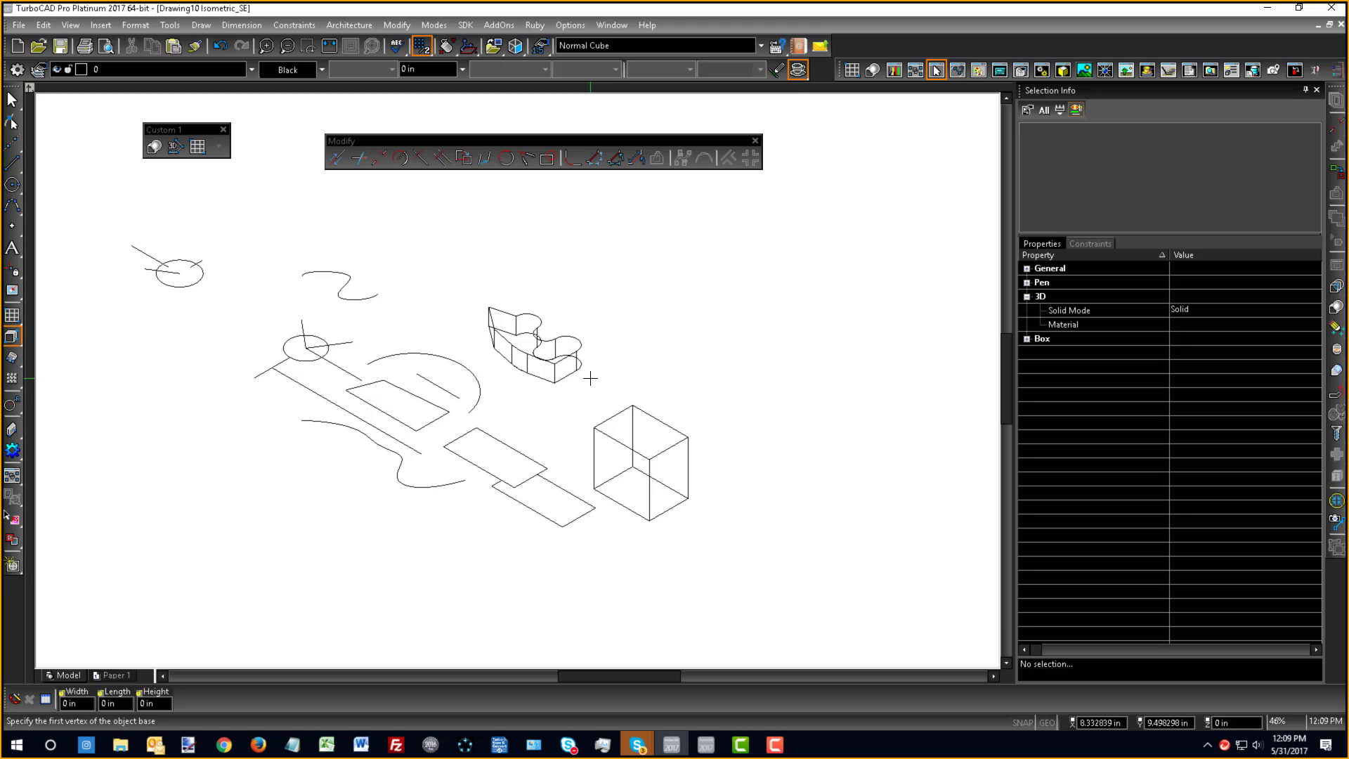
# - Show the workplane outline, examine it from a different angle, and leave the box command
pyautogui.rightClick(618, 356)
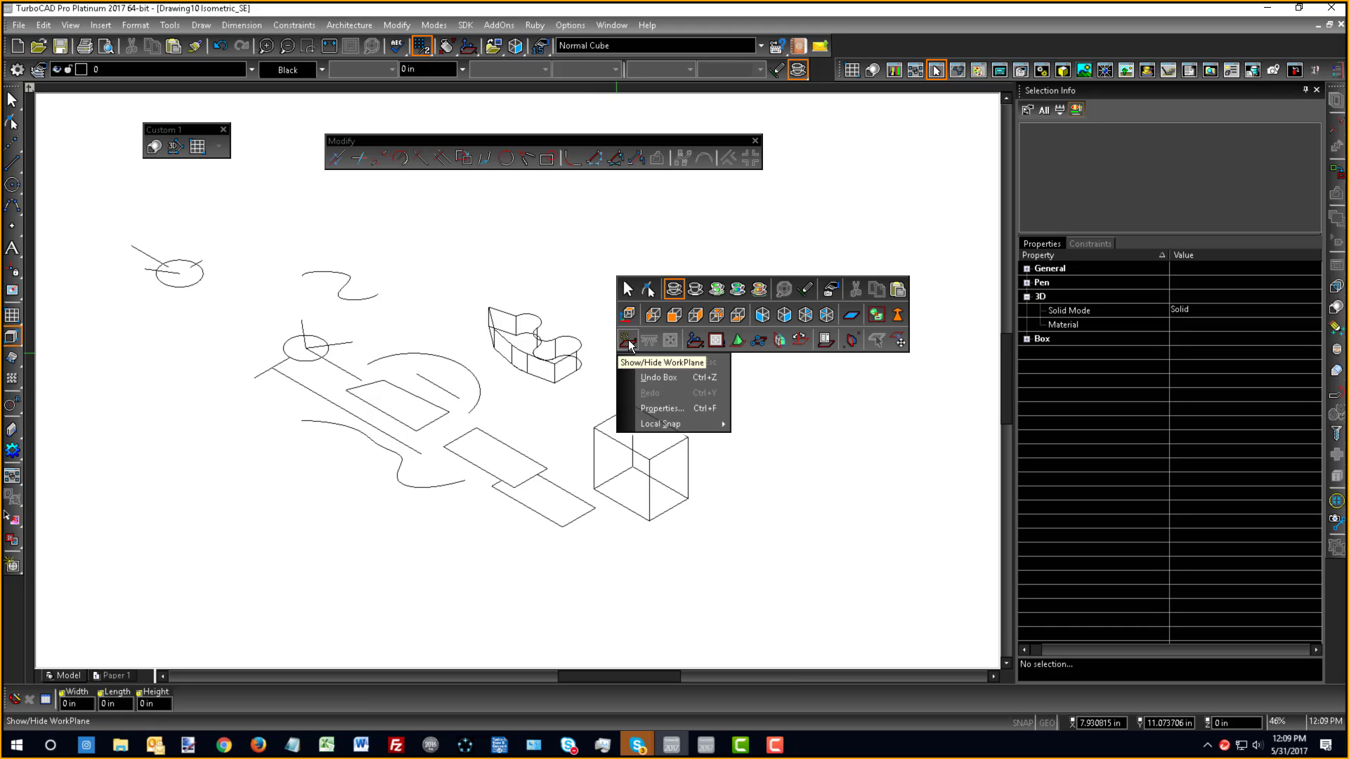
pyautogui.click(628, 339)
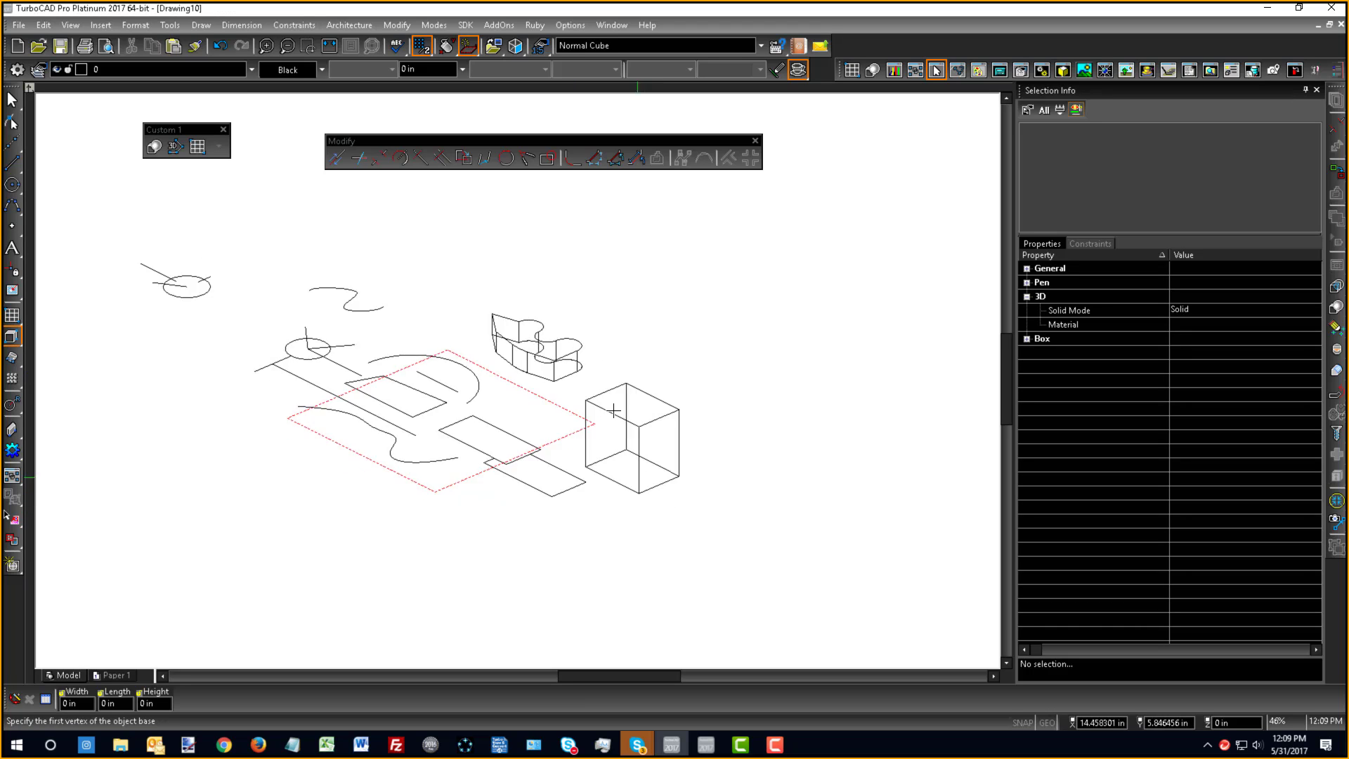
pyautogui.moveTo(613, 410)
pyautogui.mouseDown(button='middle')
pyautogui.moveTo(618, 428)
pyautogui.moveTo(528, 445)
pyautogui.mouseUp(button='middle')
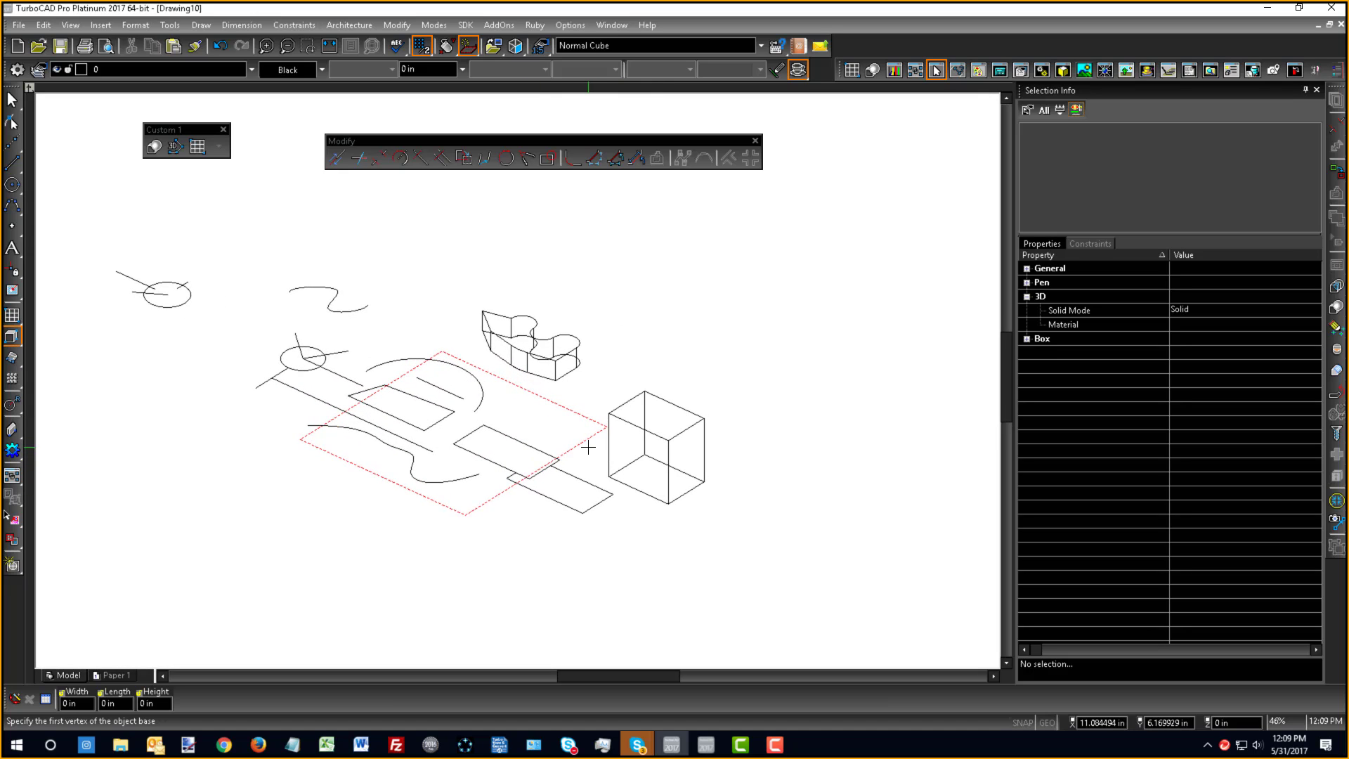
pyautogui.rightClick(629, 477)
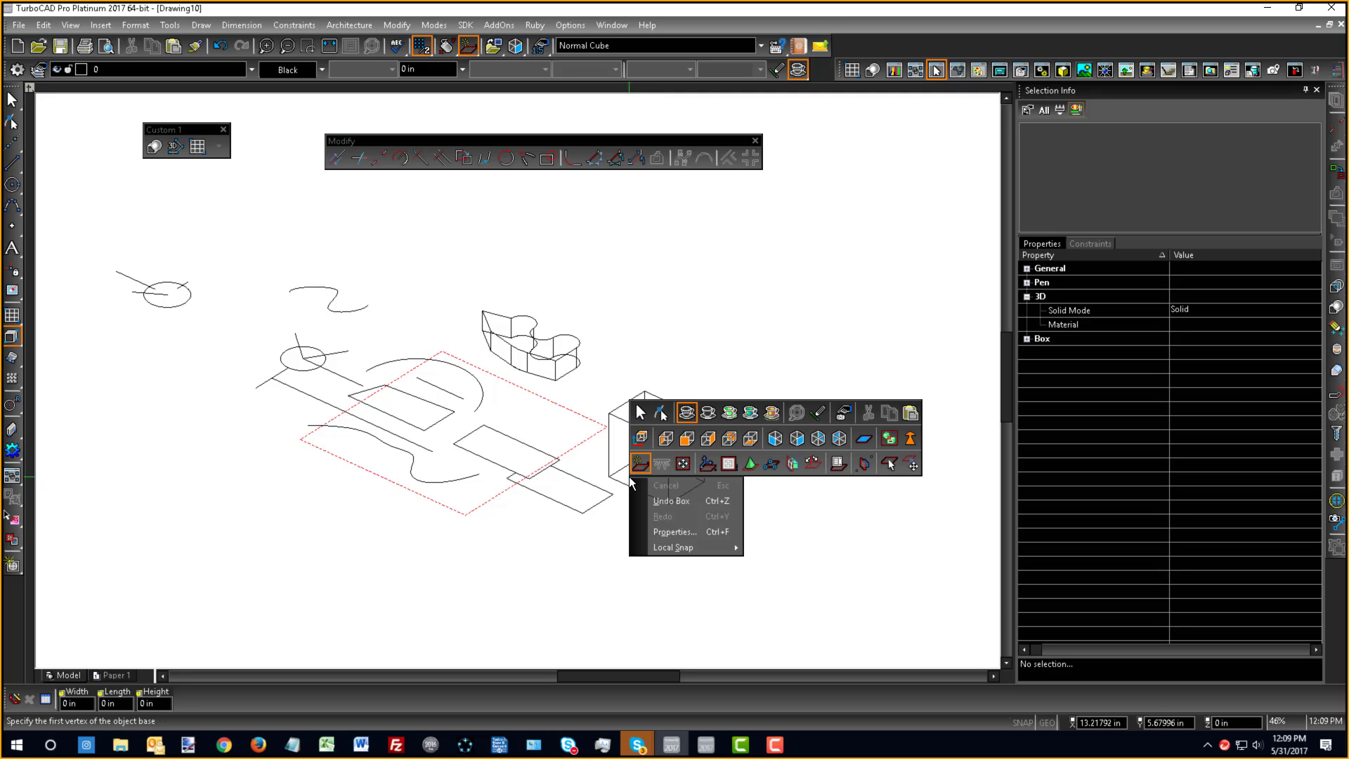
pyautogui.click(640, 413)
pyautogui.press('Escape')
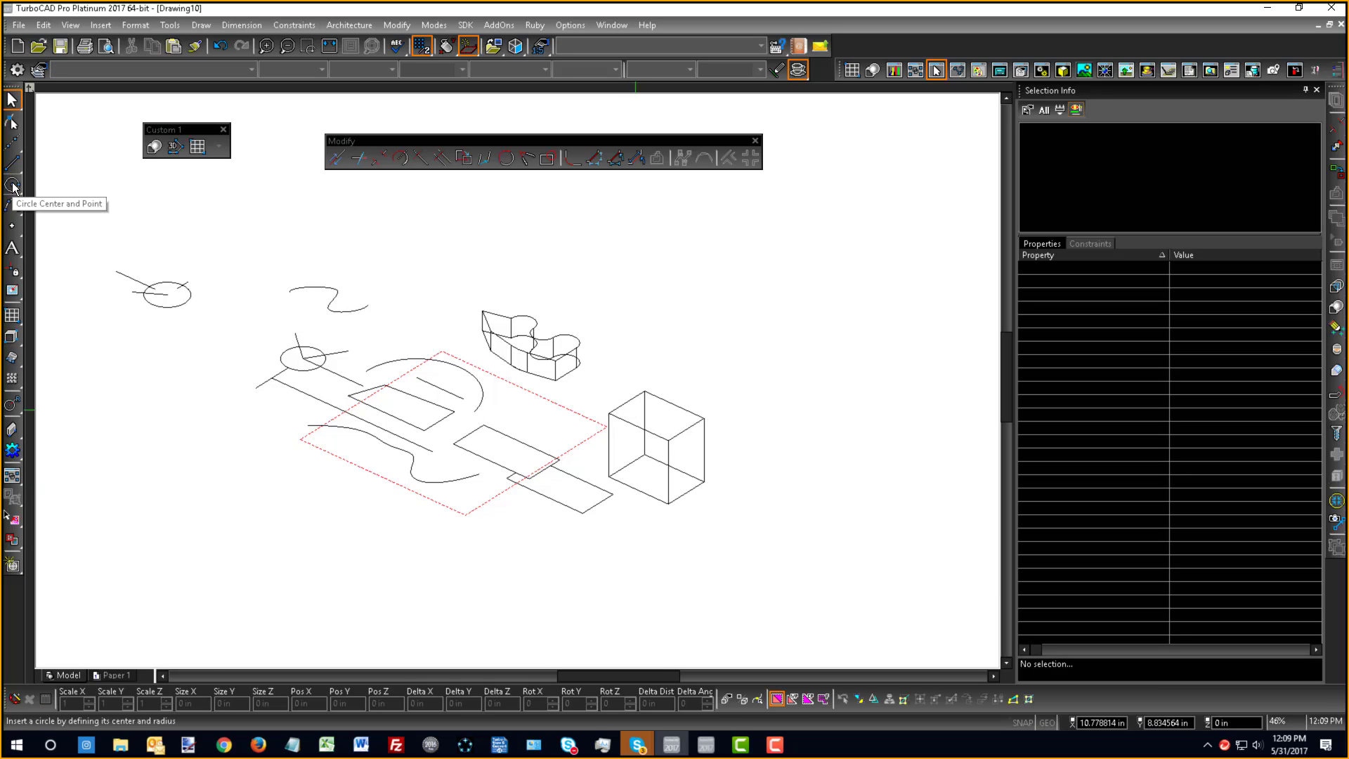
# - Draw three circles on the horizontal workplane around the rectangles, the one beyond the left rectangle with a radius of about 1.09 in
pyautogui.press('c')
pyautogui.click(541, 415)
pyautogui.click(574, 417)
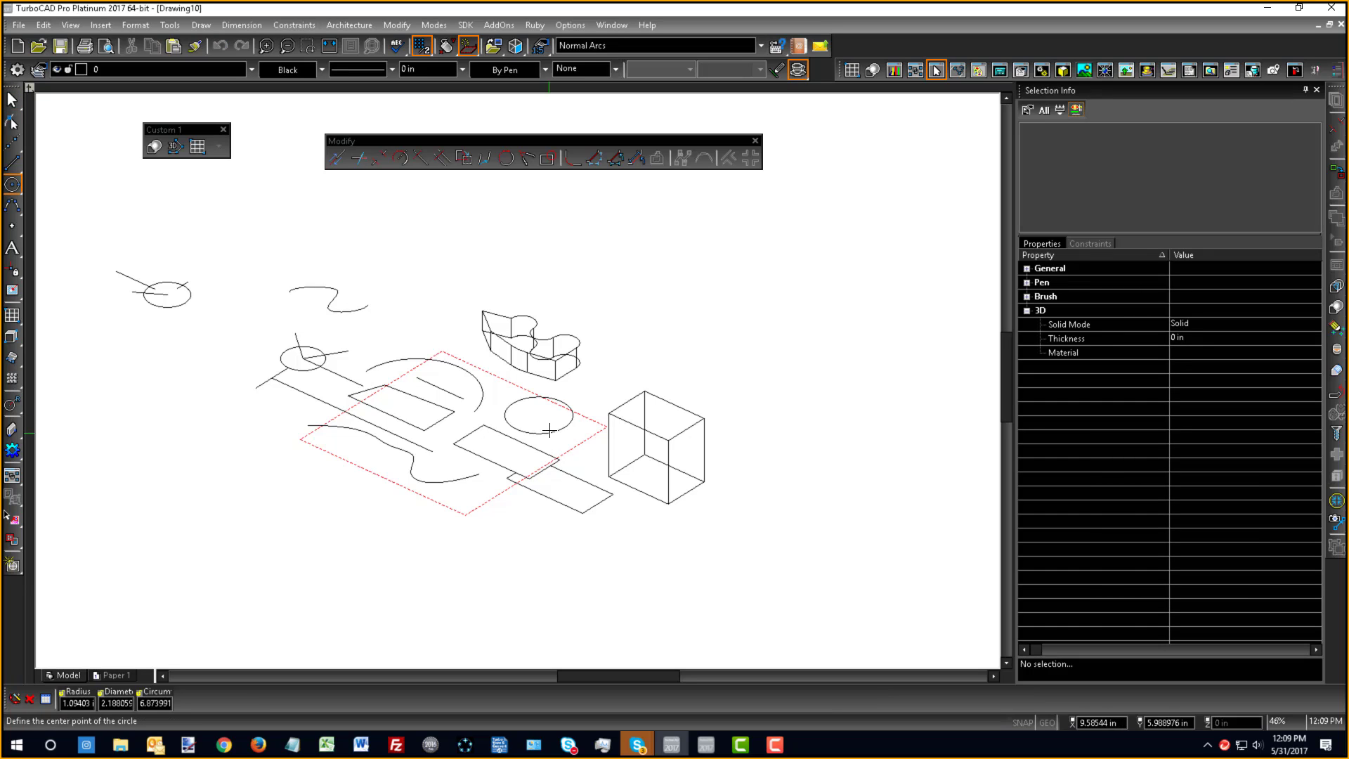
pyautogui.click(465, 498)
pyautogui.click(488, 500)
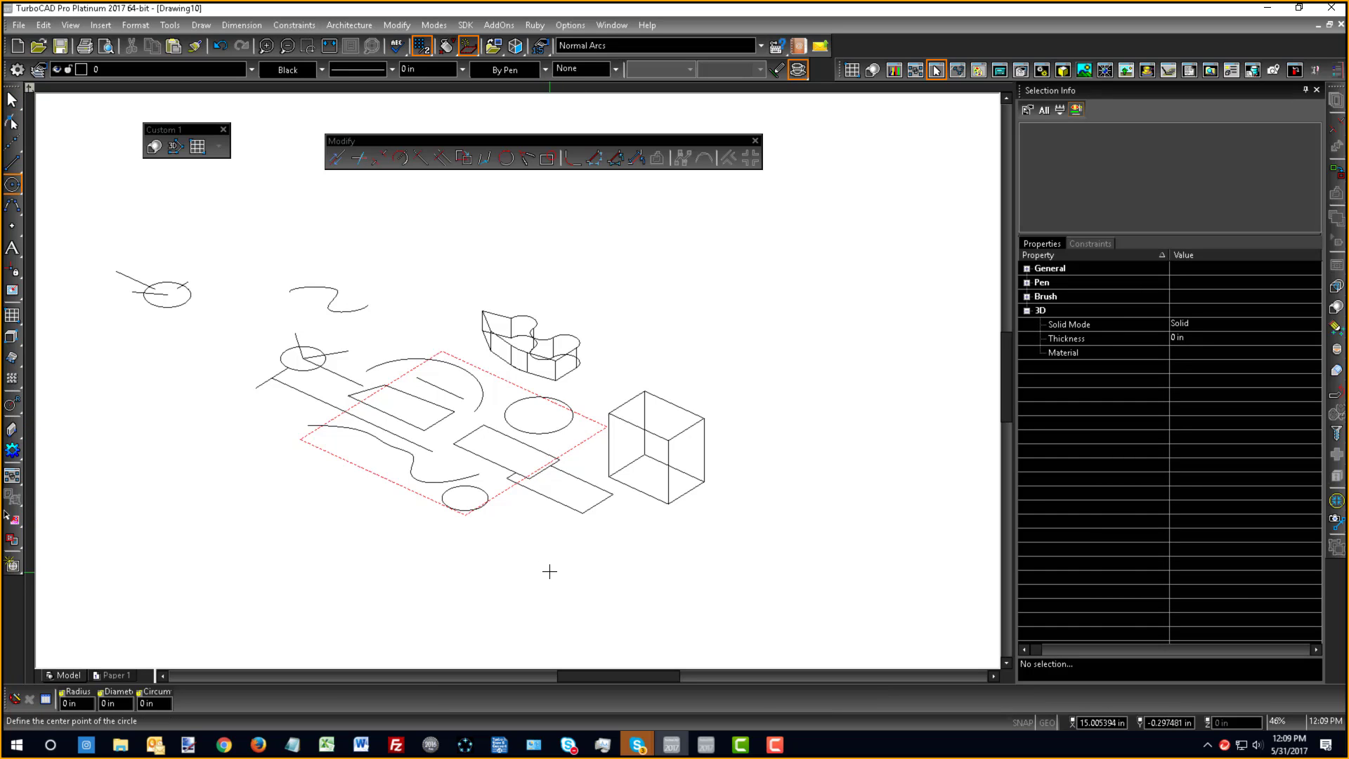
pyautogui.click(512, 532)
pyautogui.click(524, 547)
# - Set the workplane to the box's front-left vertical face
pyautogui.rightClick(612, 552)
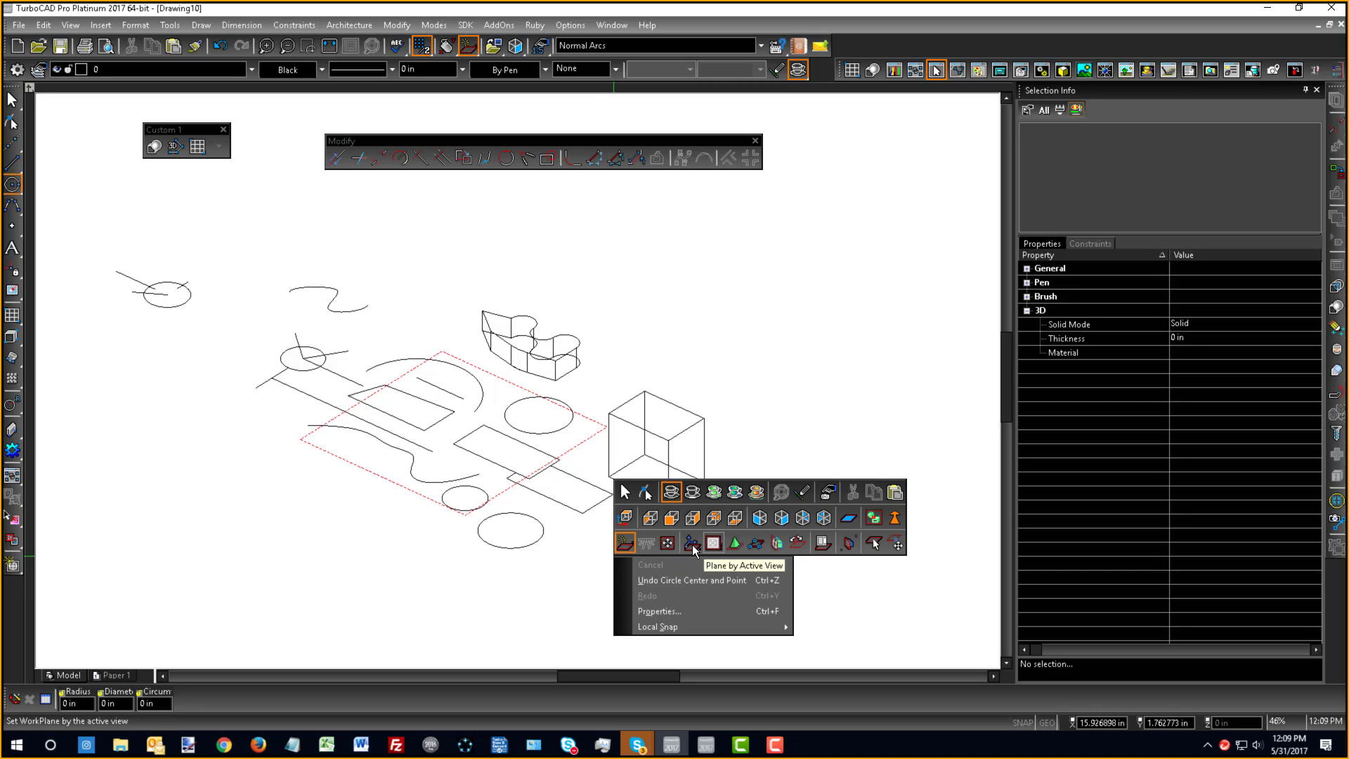
pyautogui.click(773, 541)
pyautogui.click(659, 465)
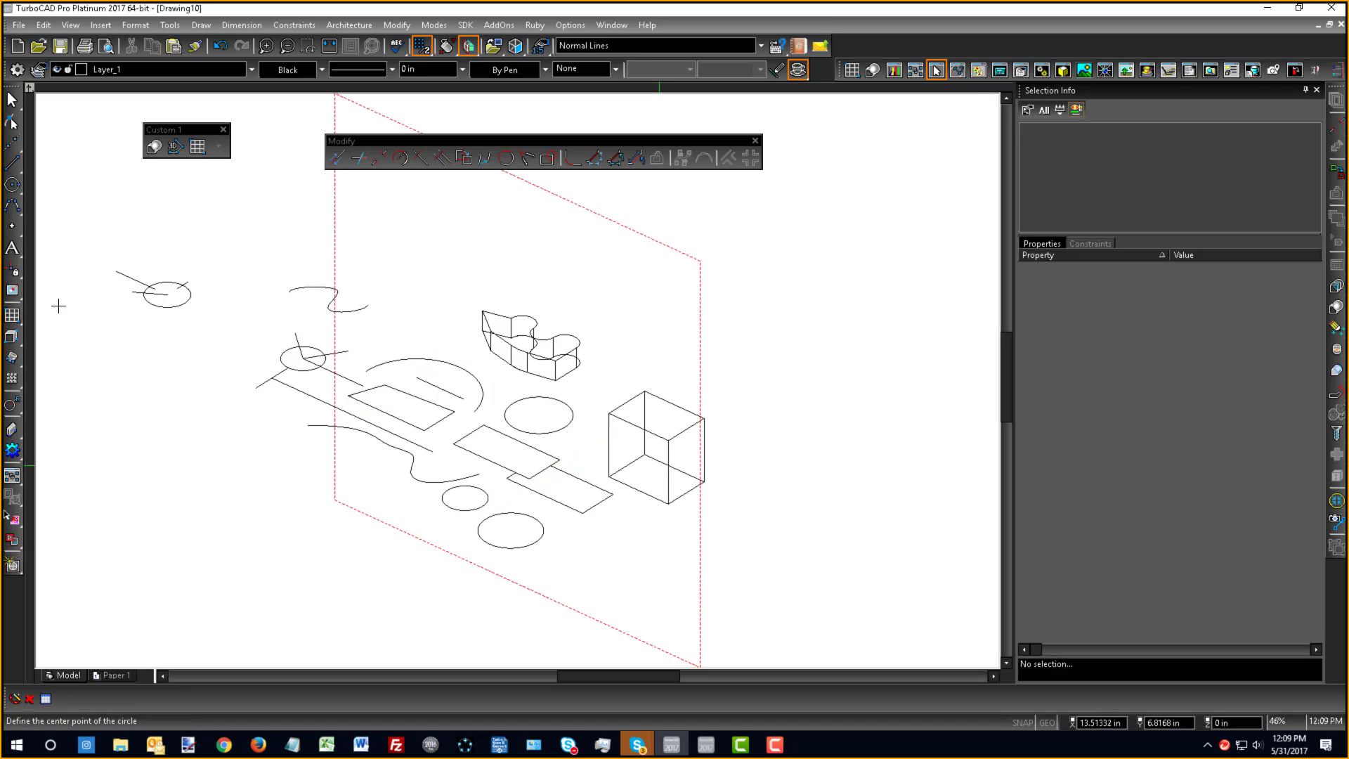
# - Set the workplane to the box's front-right vertical face
pyautogui.rightClick(636, 458)
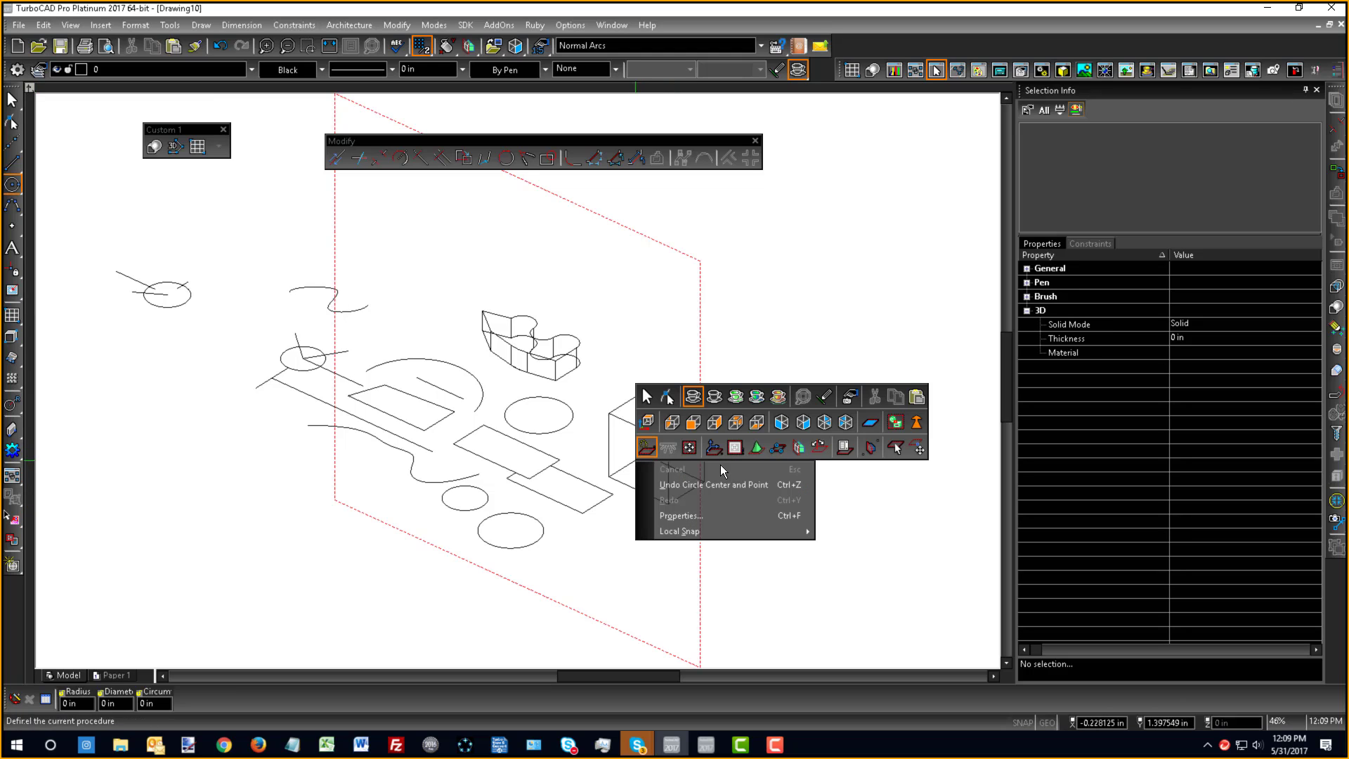
pyautogui.click(799, 449)
pyautogui.rightClick(657, 420)
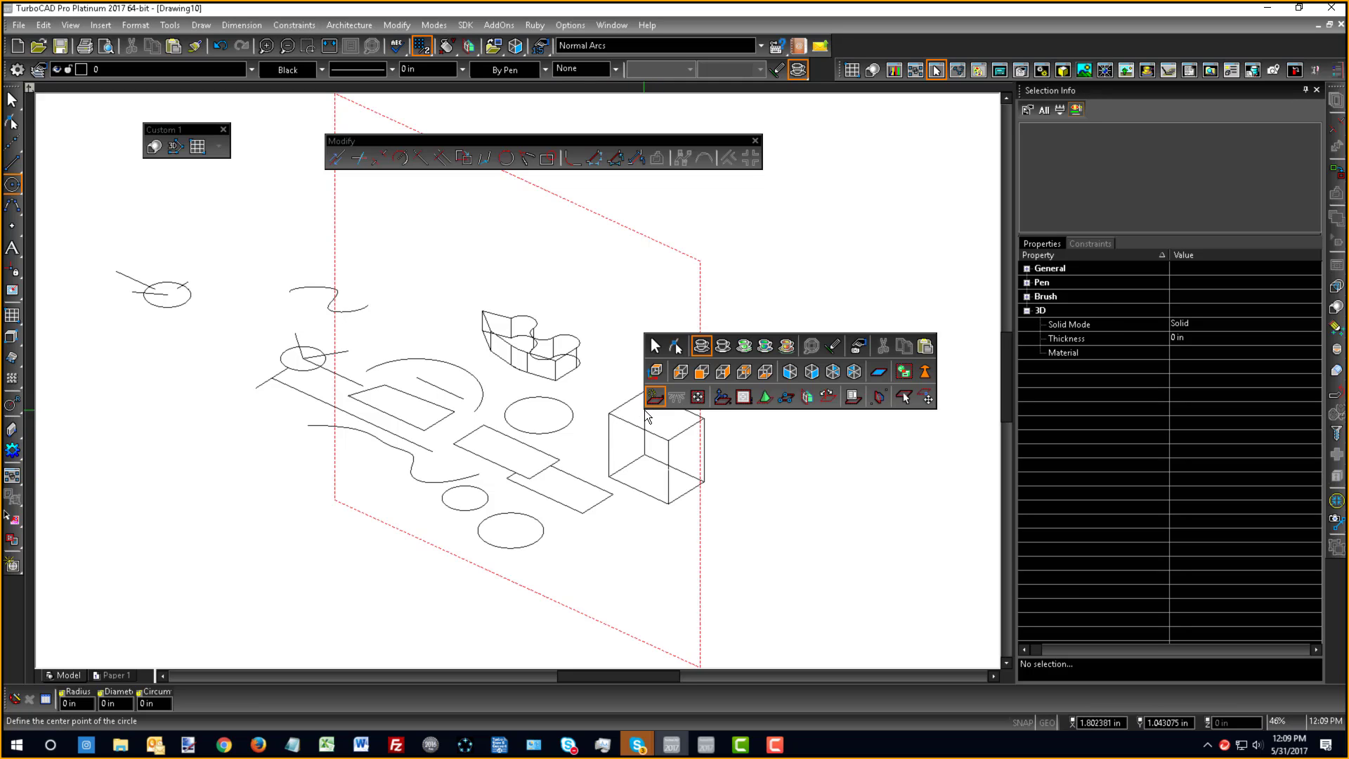
pyautogui.click(786, 396)
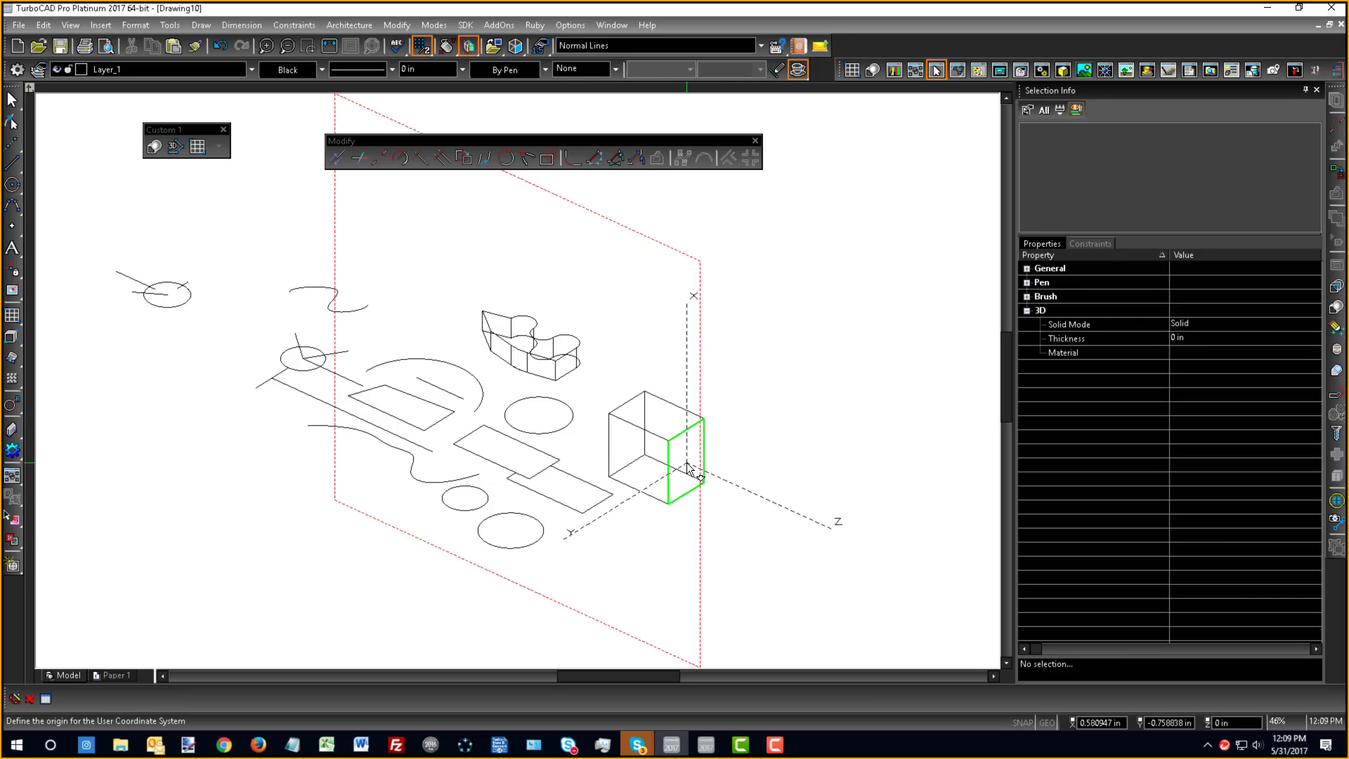
pyautogui.click(692, 467)
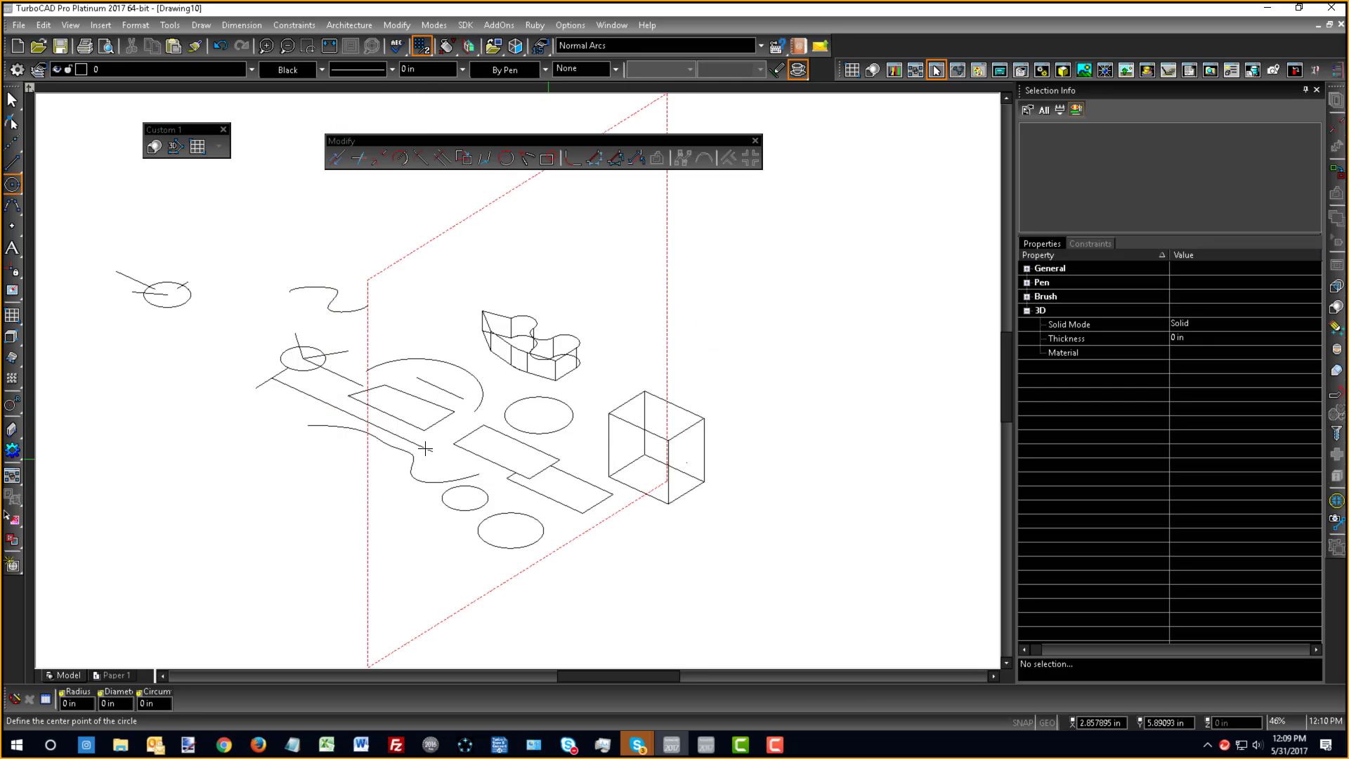
# - Draw two circles on the box's front-right face, one about 0.41 in in radius near its middle and one around its far upper corner
pyautogui.click(687, 456)
pyautogui.click(702, 445)
pyautogui.click(673, 408)
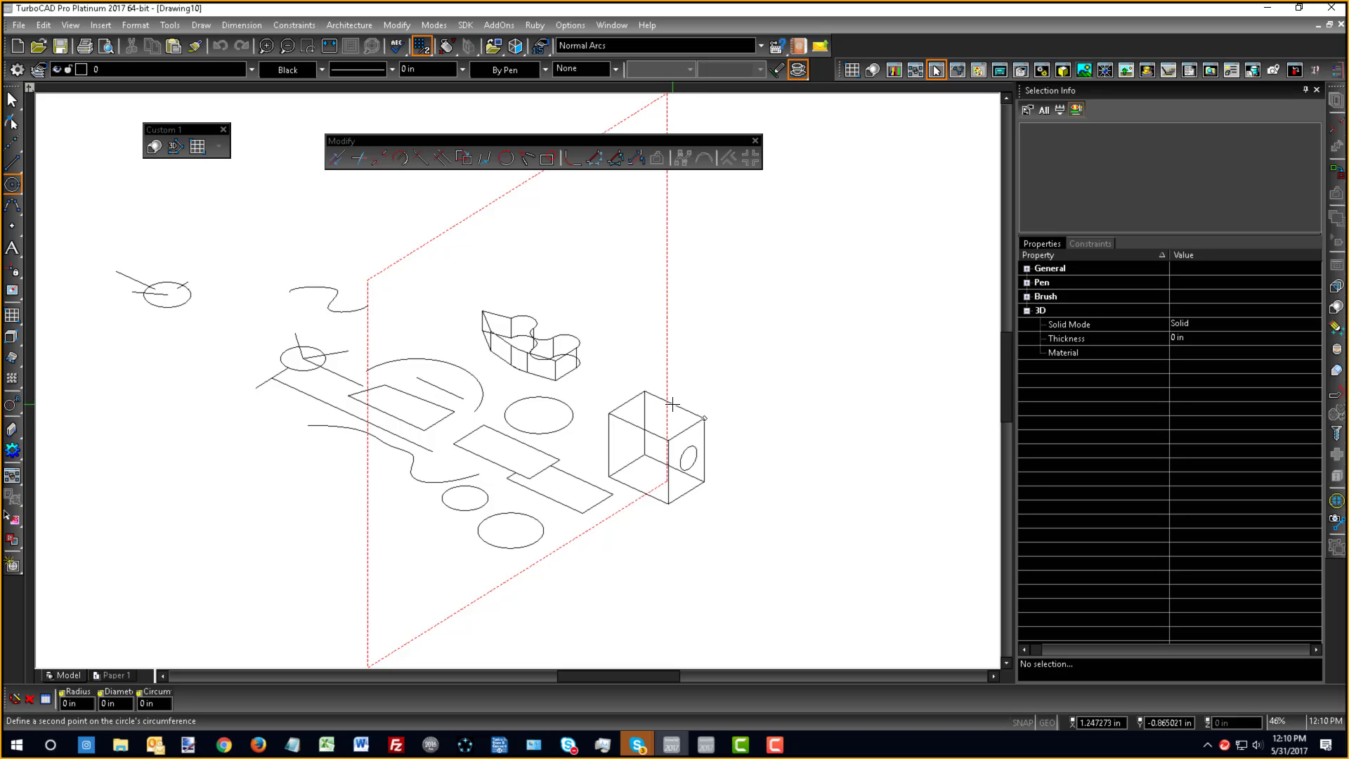
pyautogui.click(700, 428)
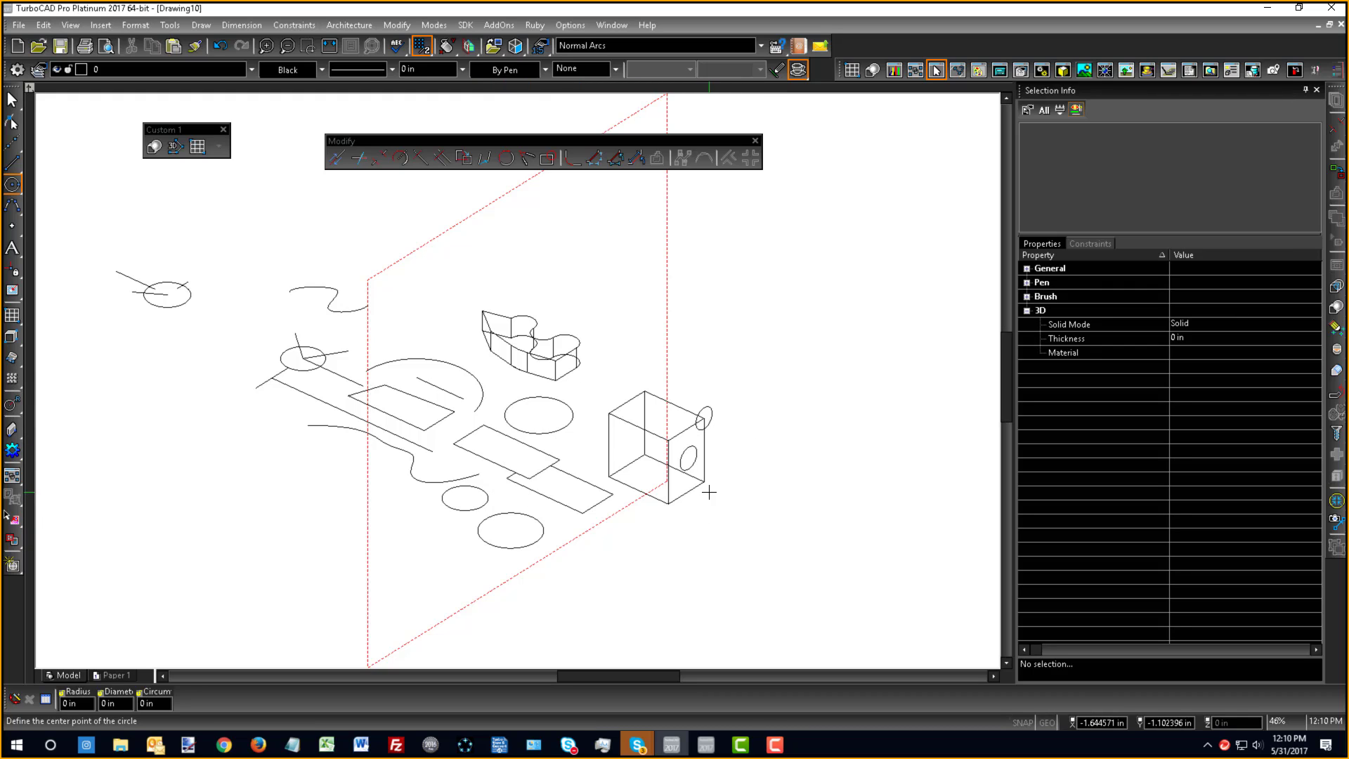
# - Leave the circle command for the Select tool and toggle it to 2D selection mode
pyautogui.rightClick(718, 456)
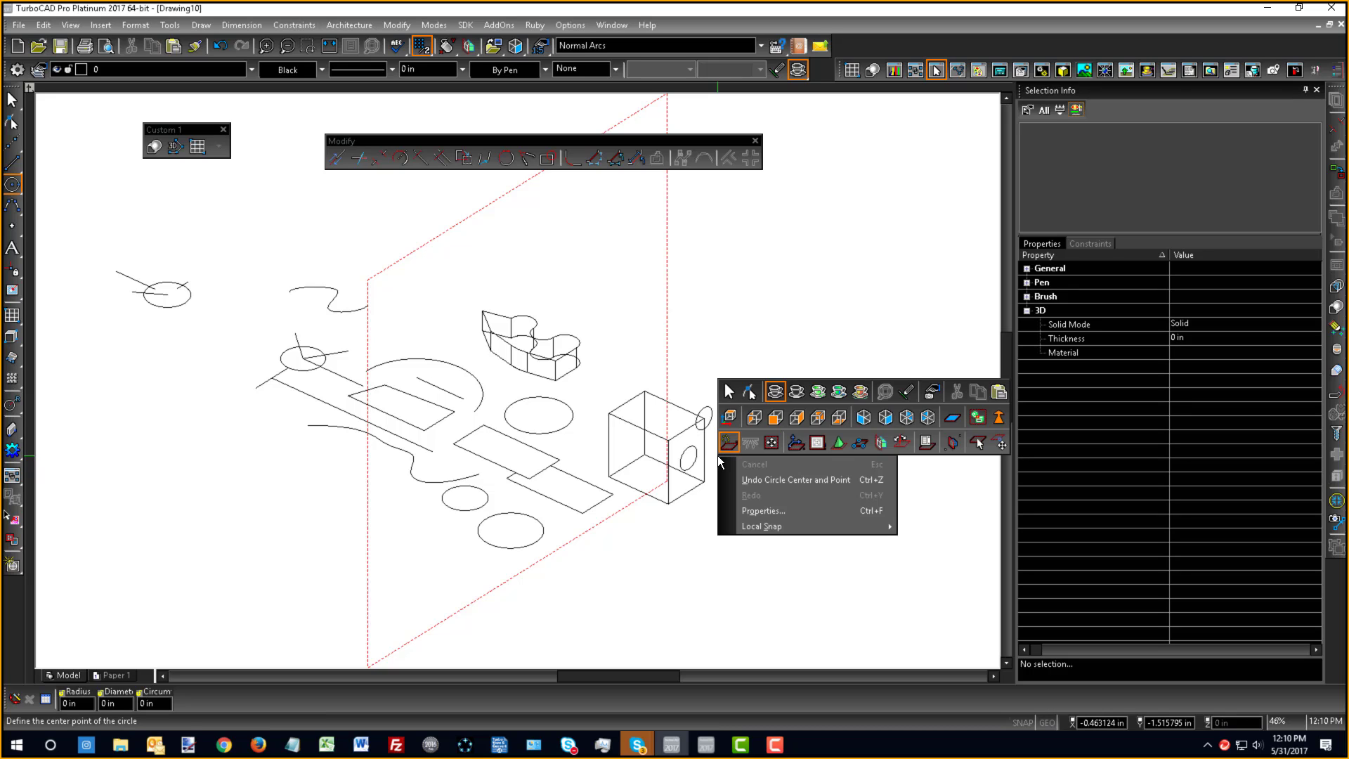
pyautogui.click(729, 391)
pyautogui.rightClick(620, 269)
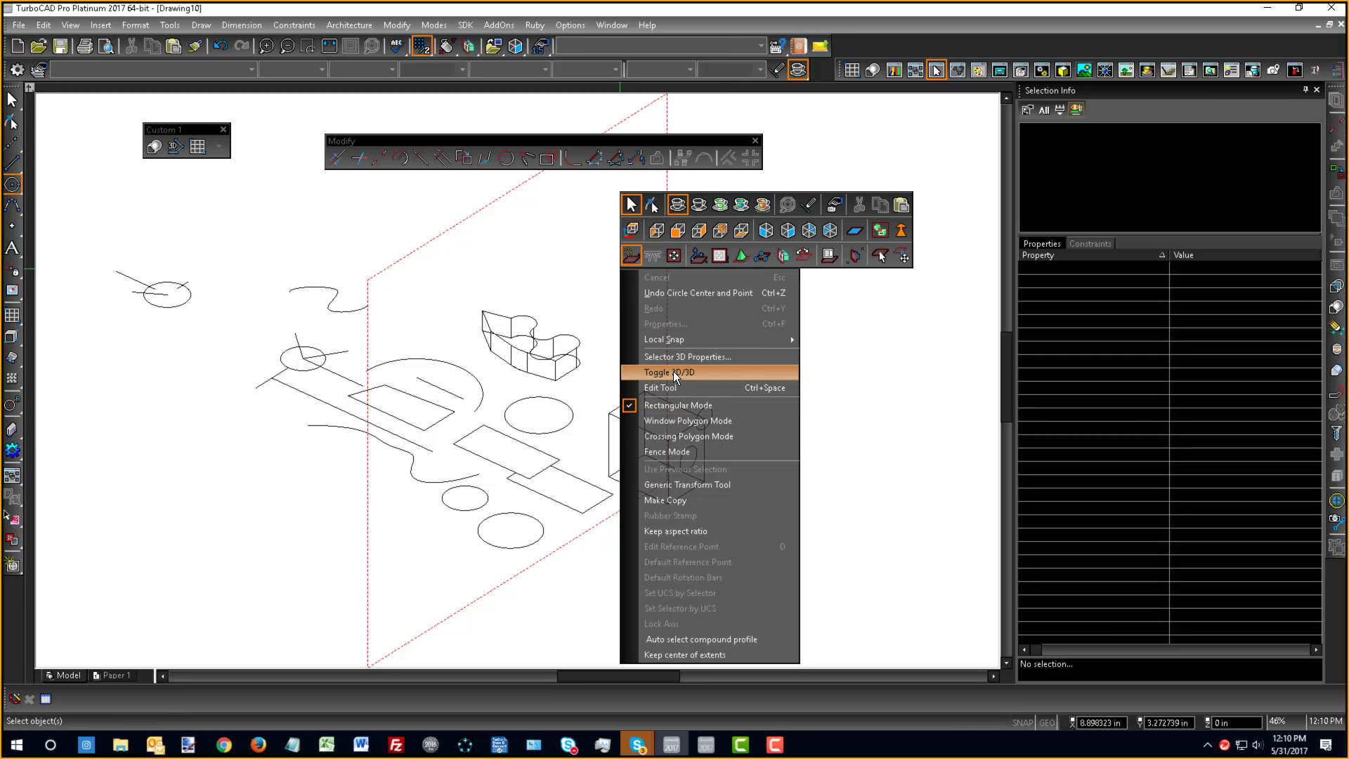
pyautogui.click(673, 371)
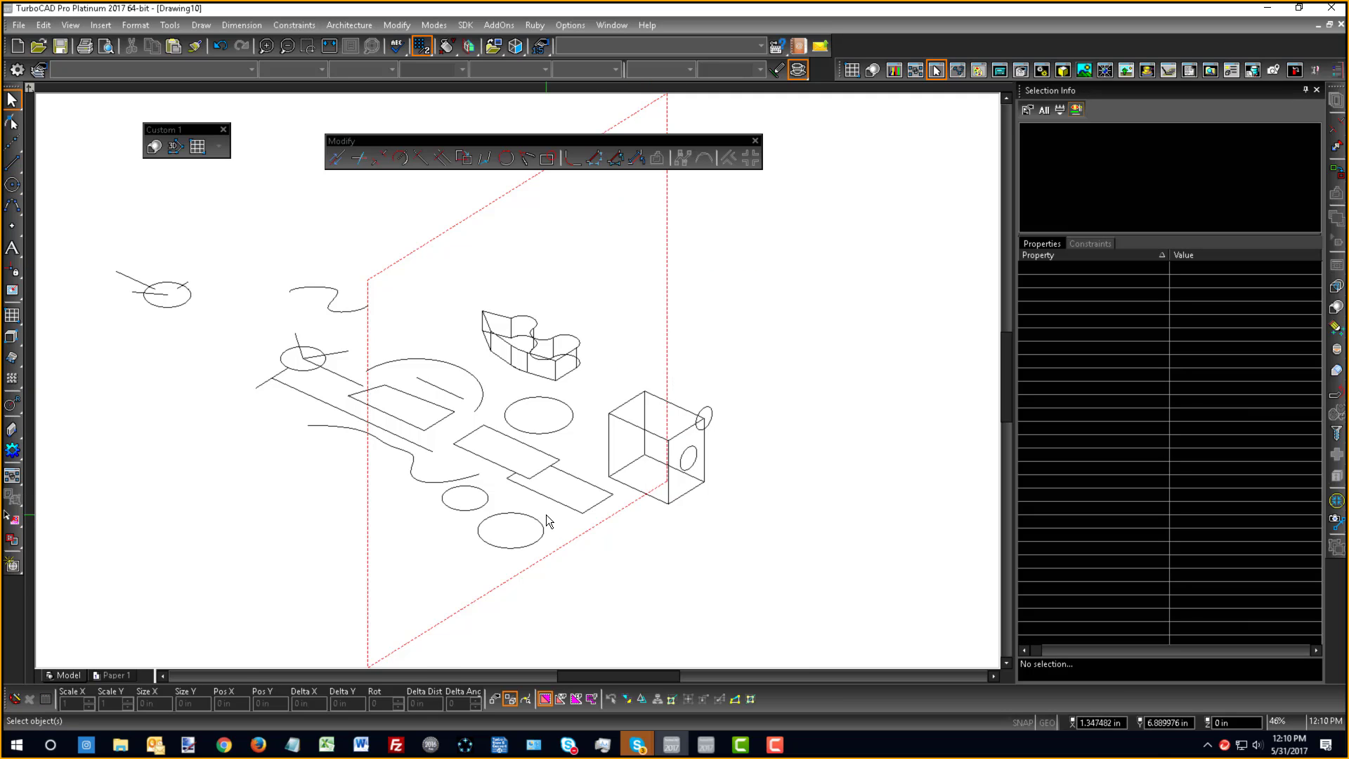
# - Select the full rectangle beside the trimmed one, then the circle in the middle of the box face, accepting the workplane change each time
pyautogui.click(496, 465)
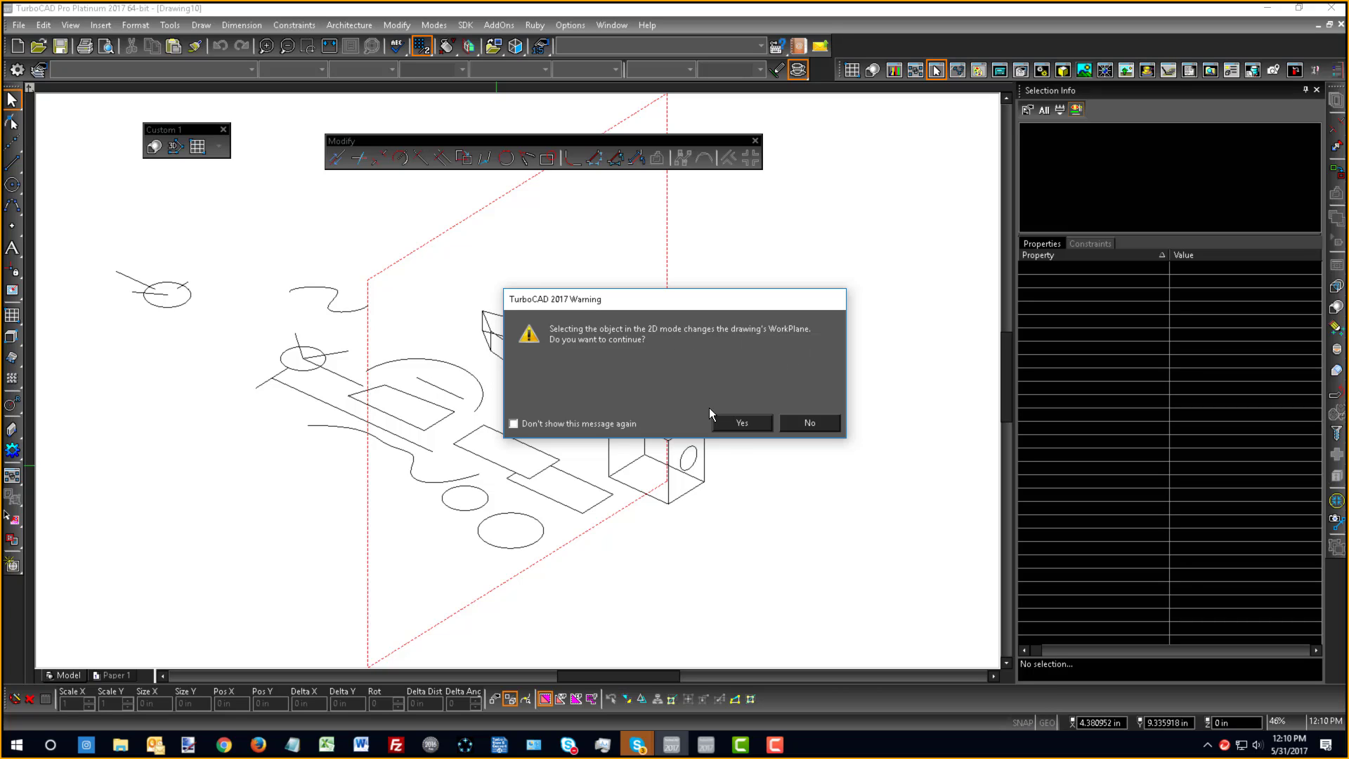
pyautogui.click(742, 423)
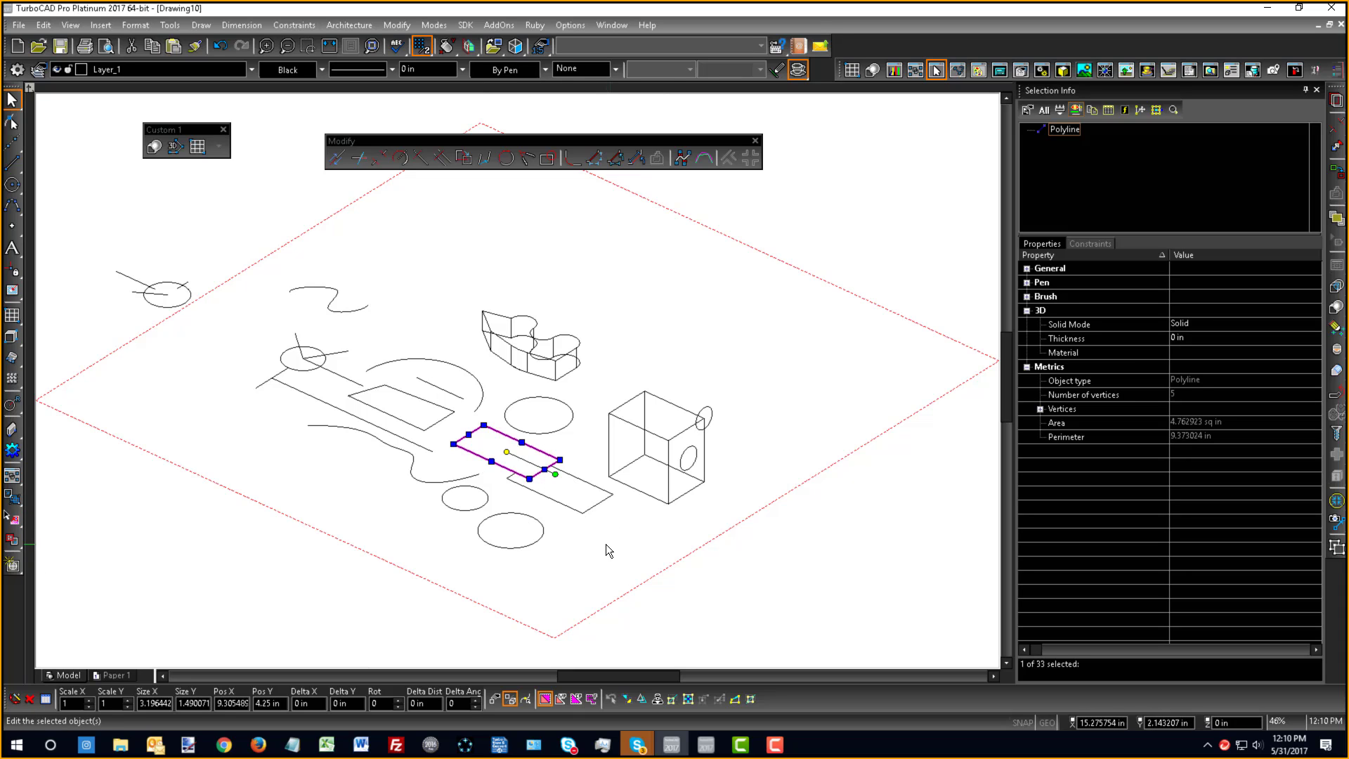
pyautogui.click(691, 457)
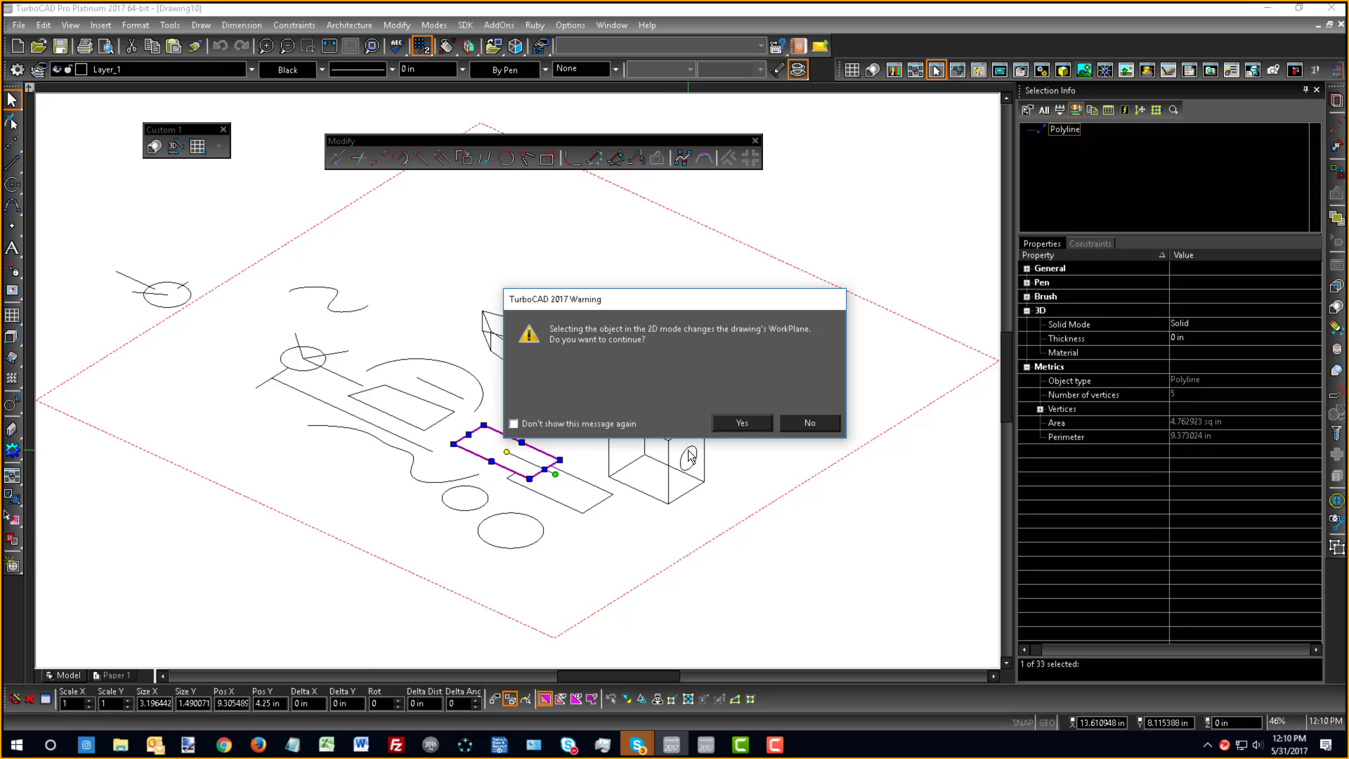
pyautogui.click(731, 426)
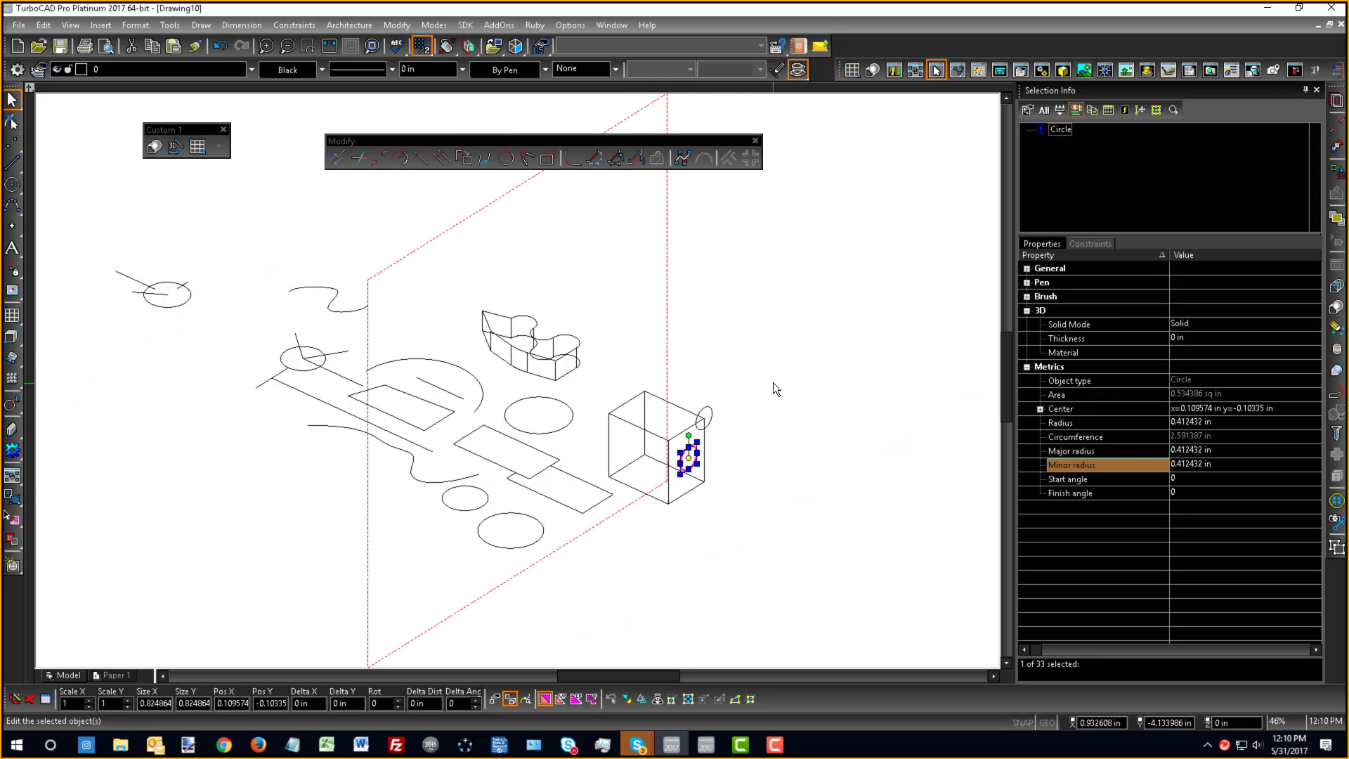
# - Examine the workplane through the box-face circle from other angles and in the southeast isometric view, and clear the selection
pyautogui.moveTo(787, 544)
pyautogui.mouseDown(button='middle')
pyautogui.moveTo(815, 524)
pyautogui.moveTo(697, 510)
pyautogui.moveTo(748, 515)
pyautogui.moveTo(730, 504)
pyautogui.mouseUp(button='middle')
pyautogui.rightClick(696, 521)
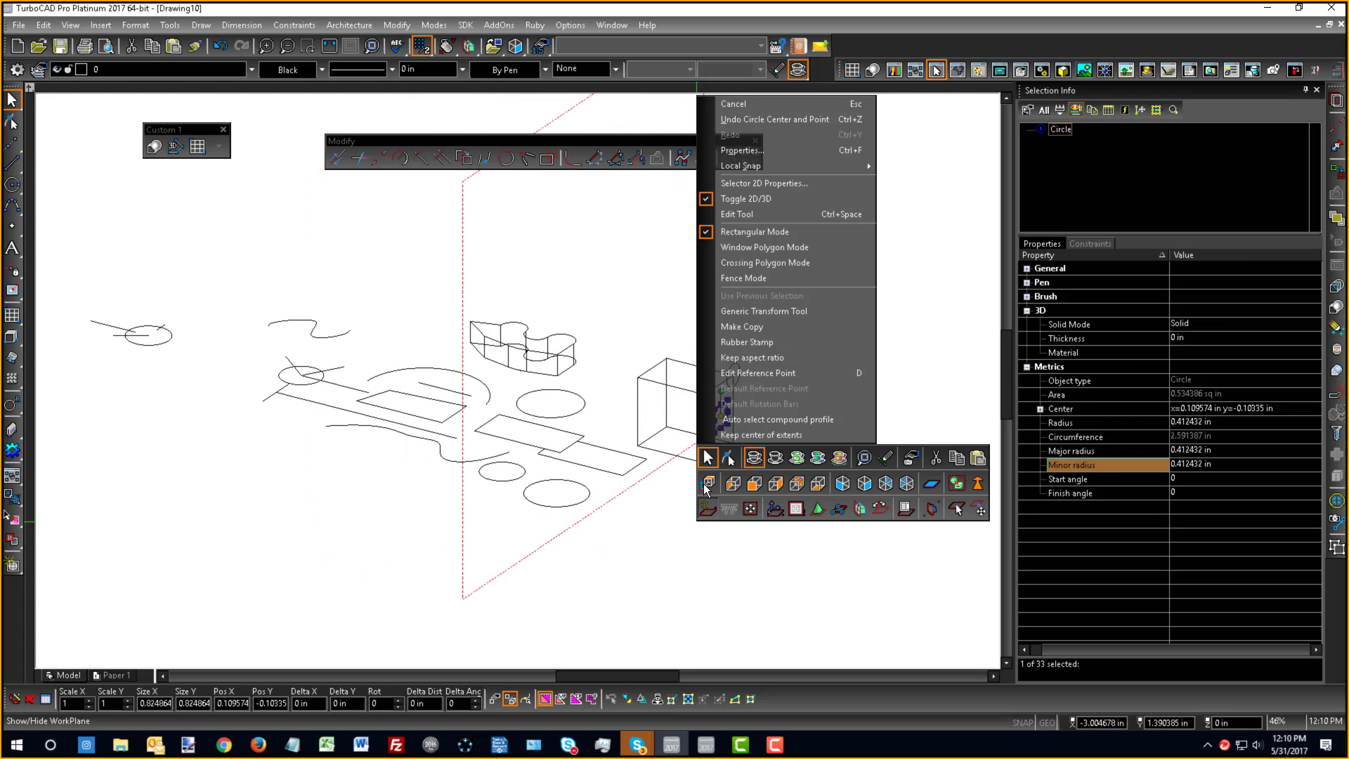
pyautogui.click(710, 432)
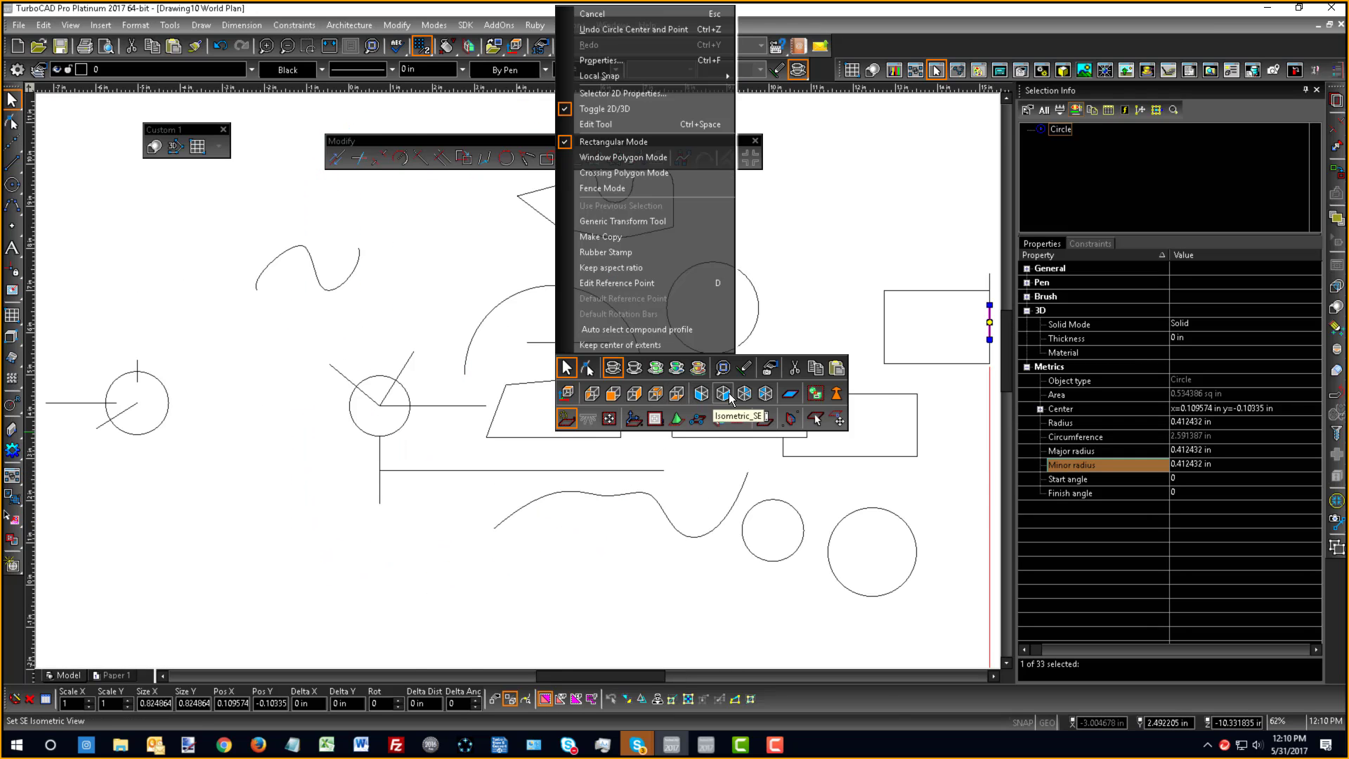
pyautogui.click(727, 393)
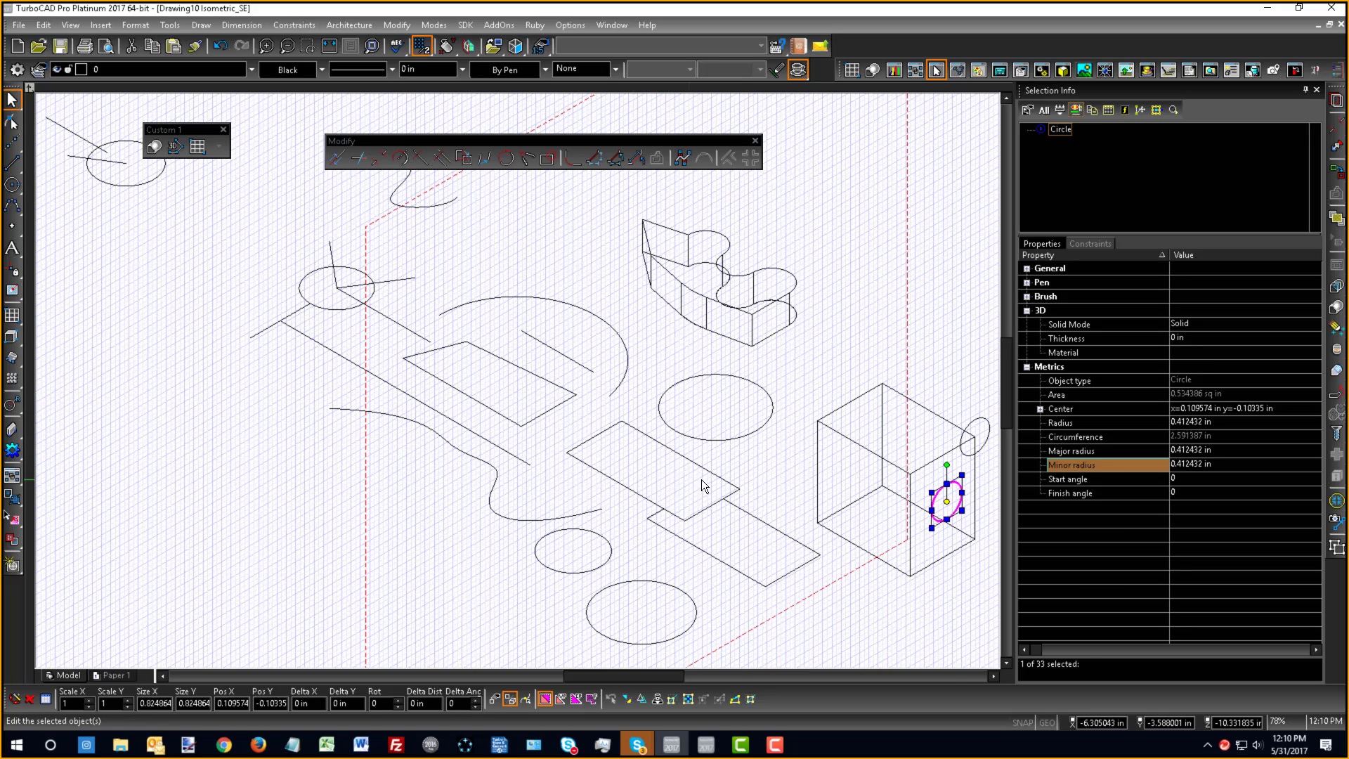
pyautogui.scroll(-5, 518, 387)
pyautogui.scroll(3, 518, 386)
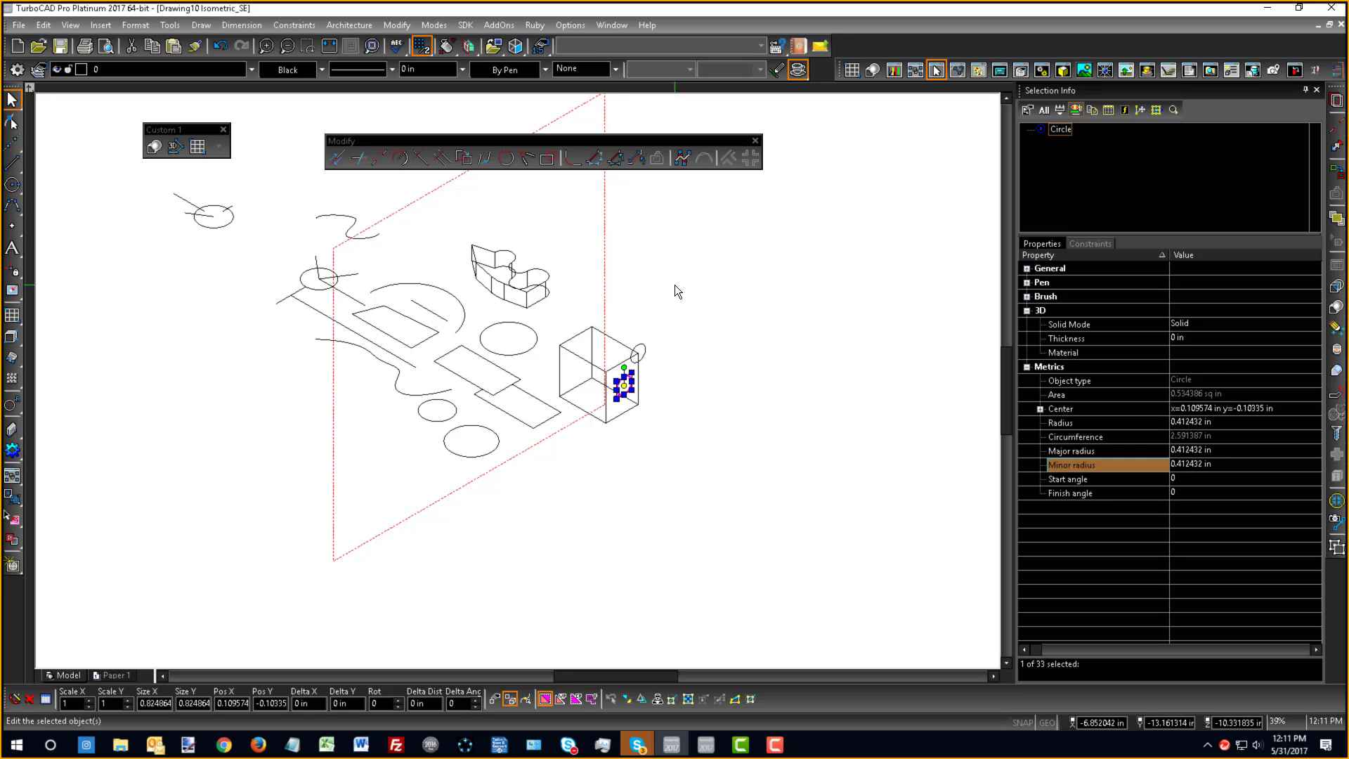
pyautogui.press('Escape')
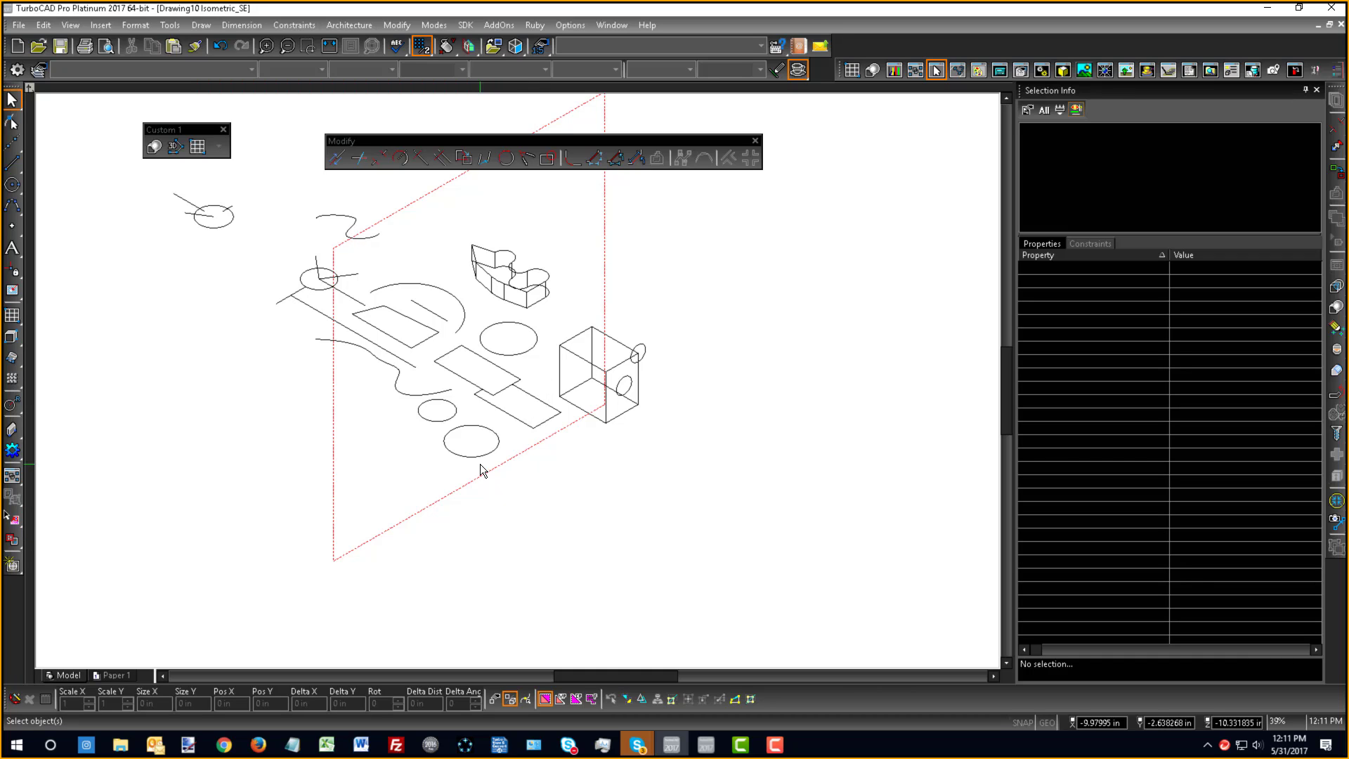
# - Switch to the world plan view and examine the flat shapes against the edge-on vertical workplane
pyautogui.rightClick(517, 529)
pyautogui.click(529, 495)
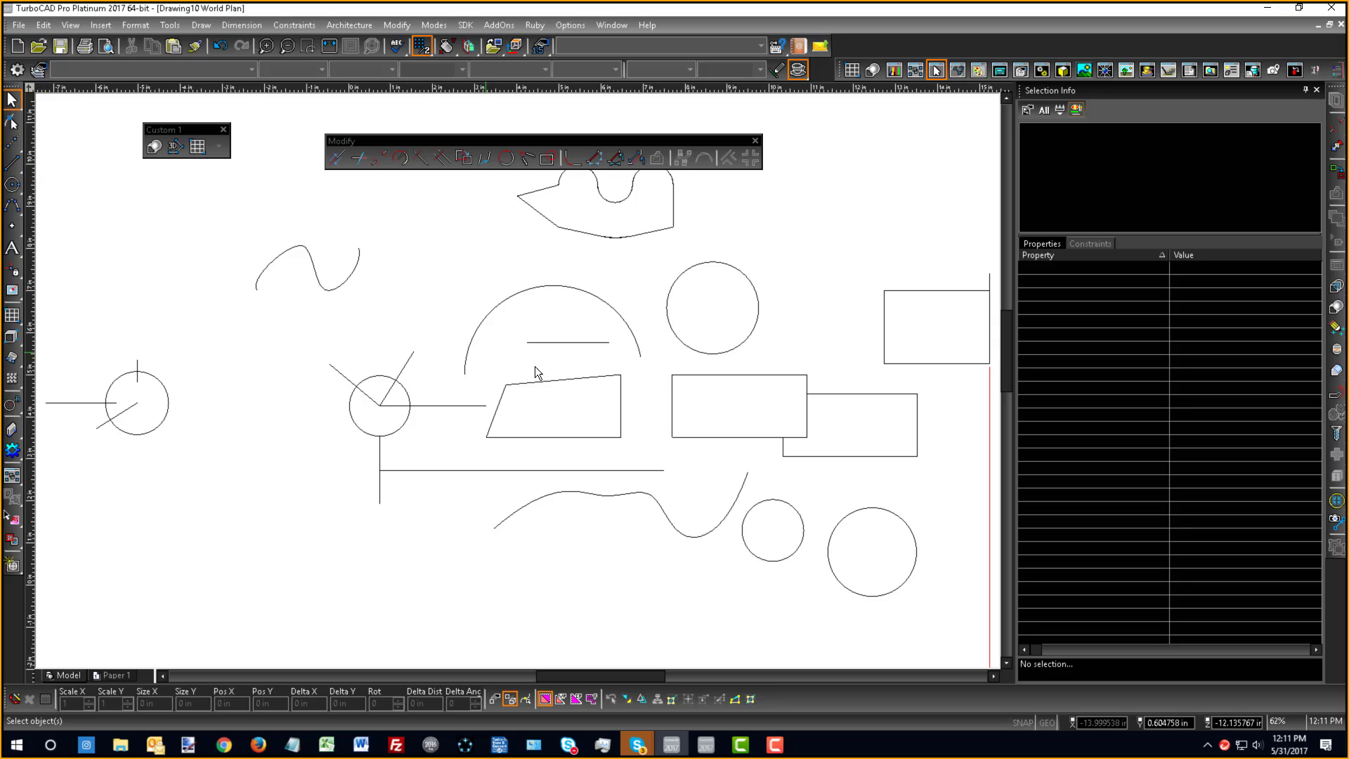
pyautogui.scroll(-3, 534, 365)
pyautogui.scroll(3, 554, 425)
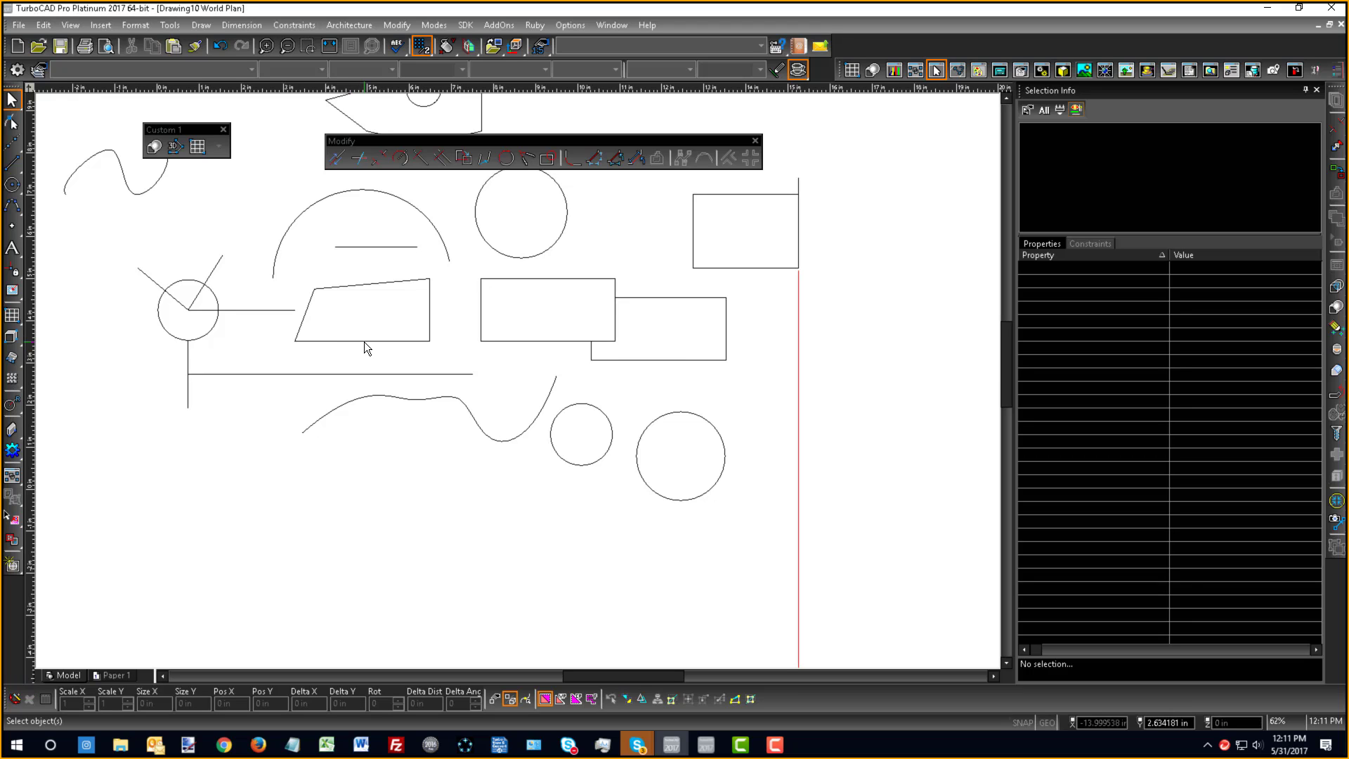
pyautogui.scroll(-5, 518, 382)
pyautogui.scroll(6, 545, 390)
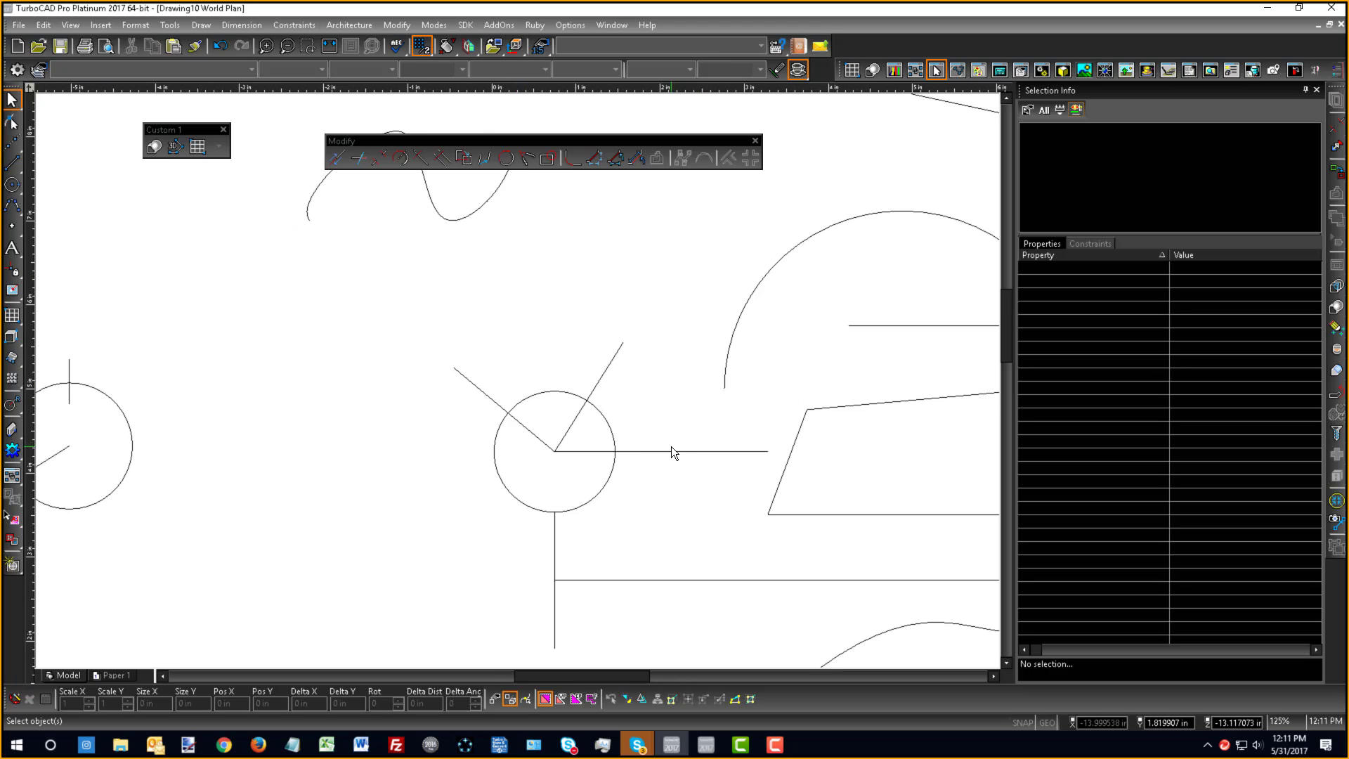
pyautogui.scroll(-2, 523, 382)
pyautogui.scroll(1, 621, 437)
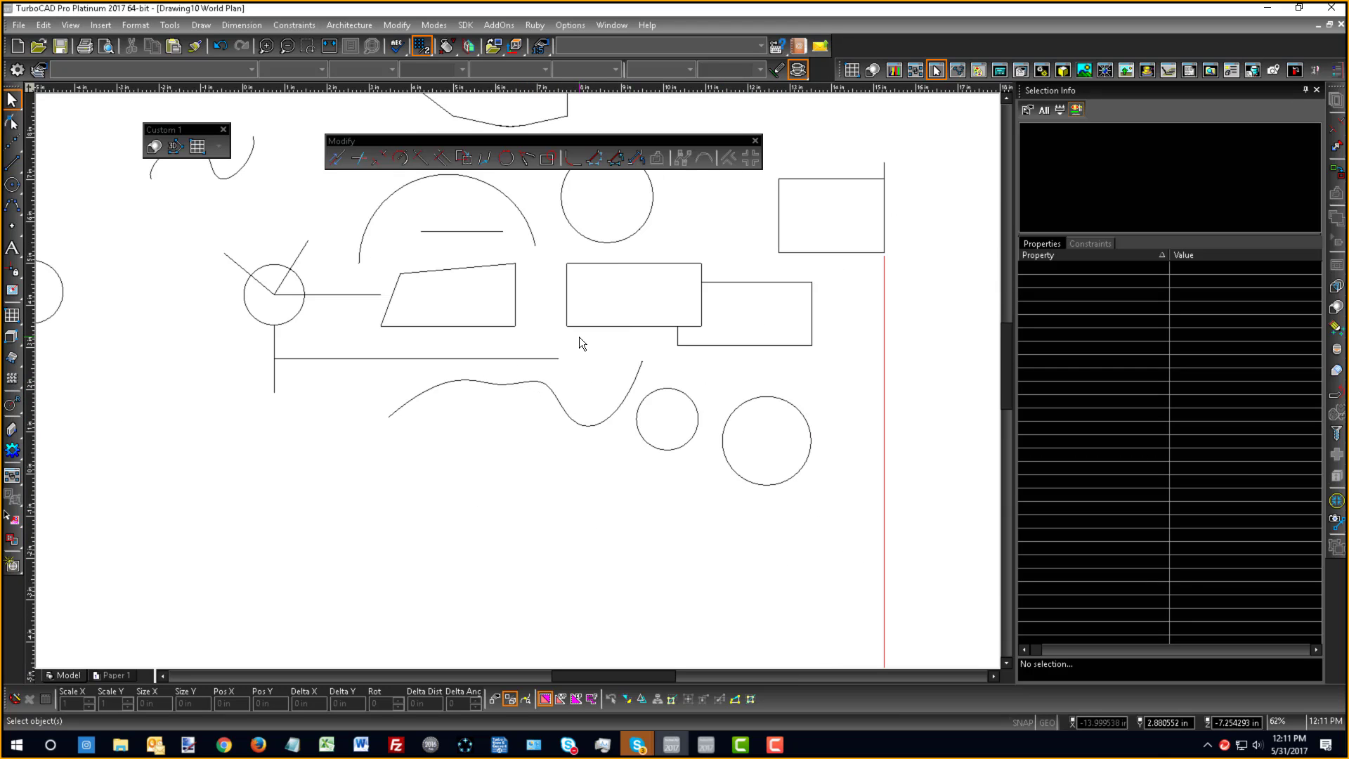
# - Draw a circle in plan view while the workplane is on the box's vertical face, and return to the Select tool
pyautogui.click(12, 184)
pyautogui.press('Escape')
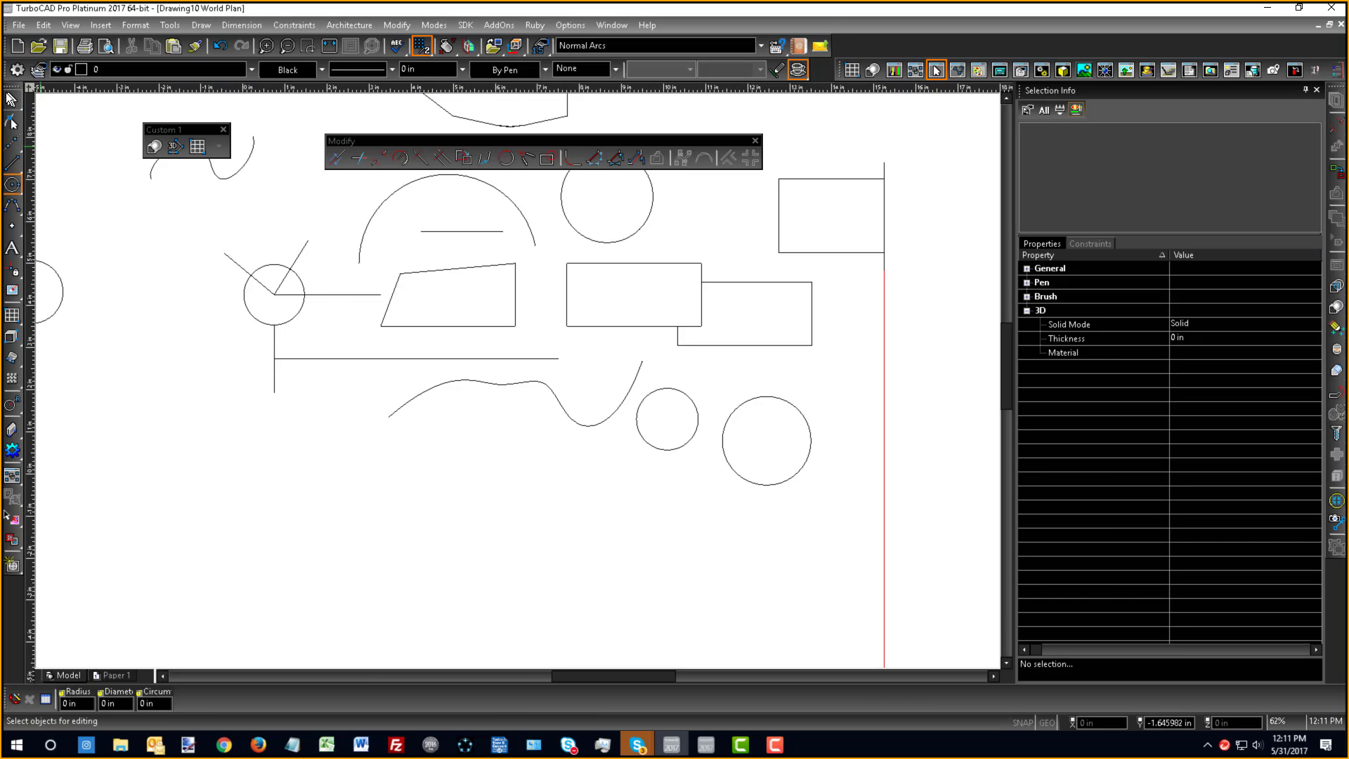
pyautogui.click(12, 100)
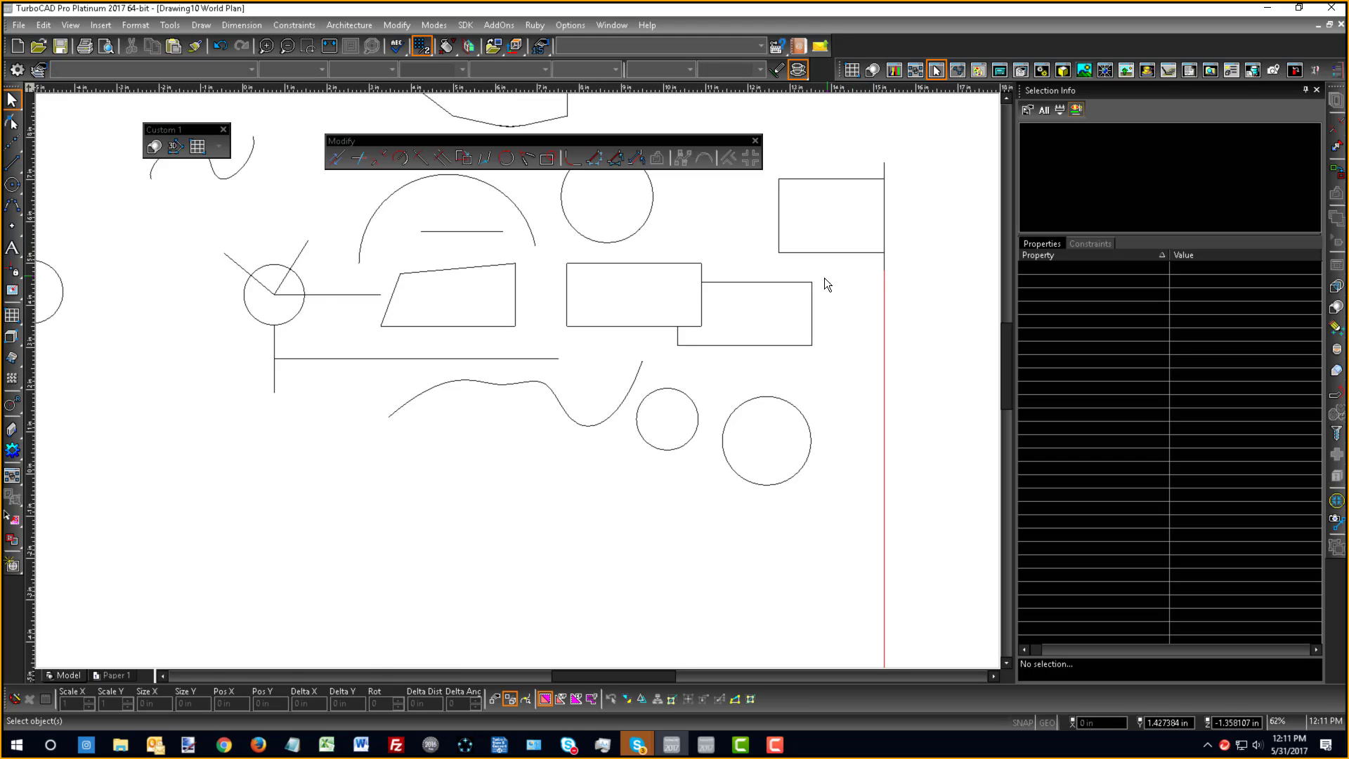
# - Switch the workplane to the rectangles' horizontal plane, selecting the full rectangle and then the trimmed rectangle overlapping it
pyautogui.rightClick(602, 338)
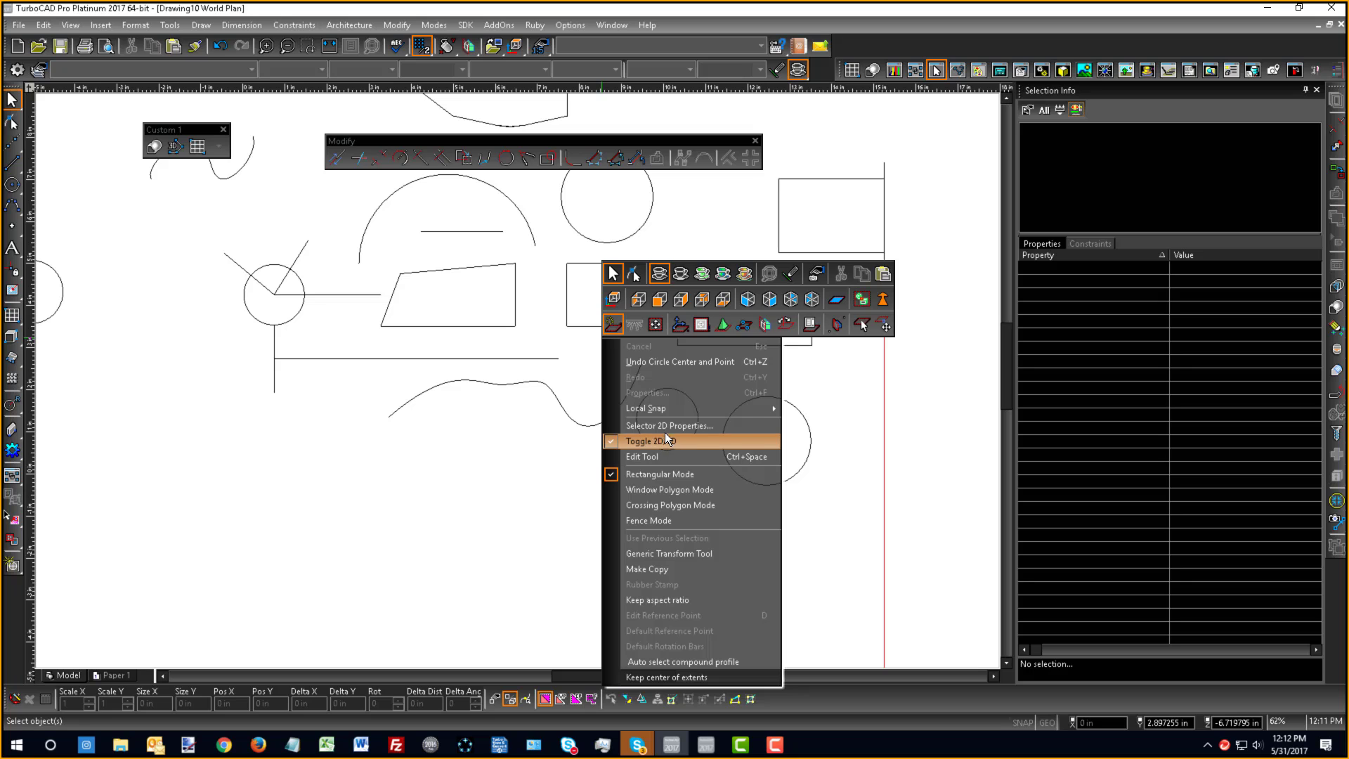
pyautogui.click(674, 328)
pyautogui.click(644, 327)
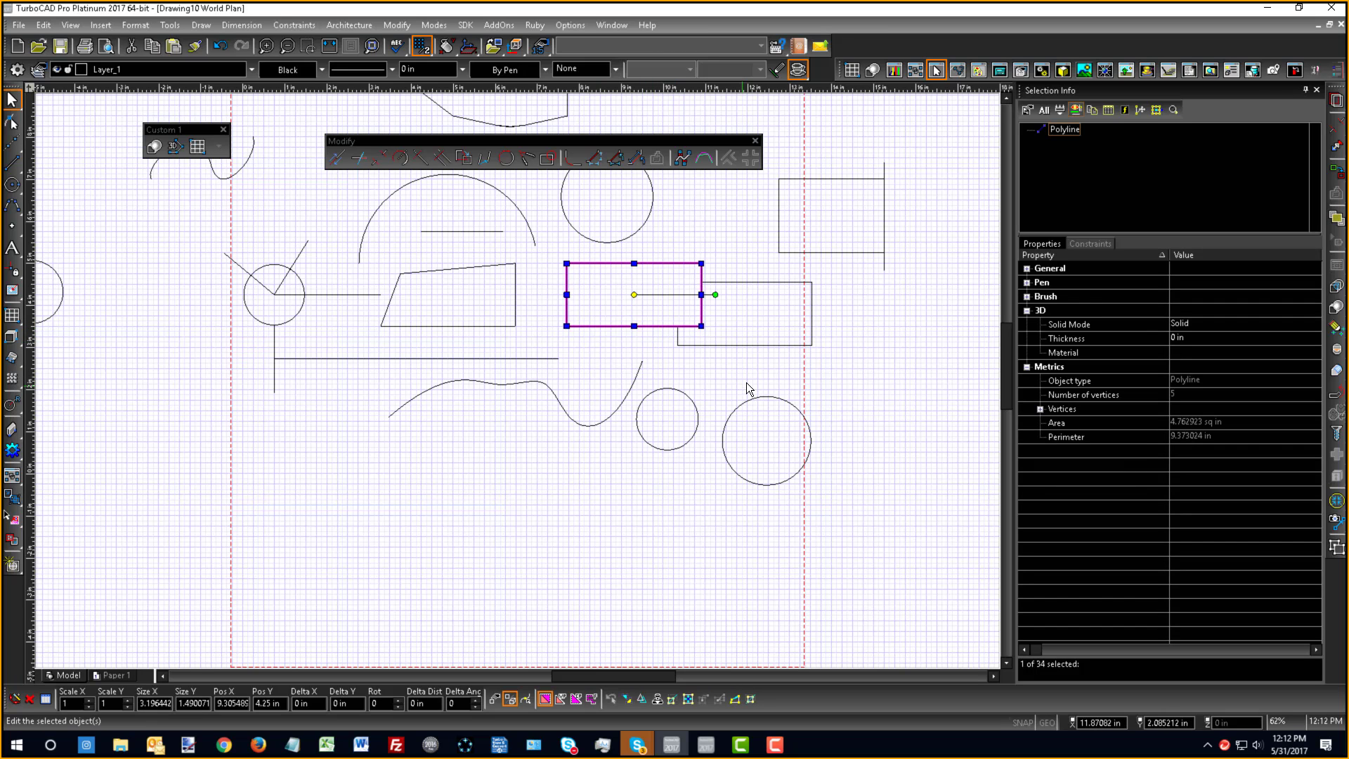
pyautogui.click(737, 345)
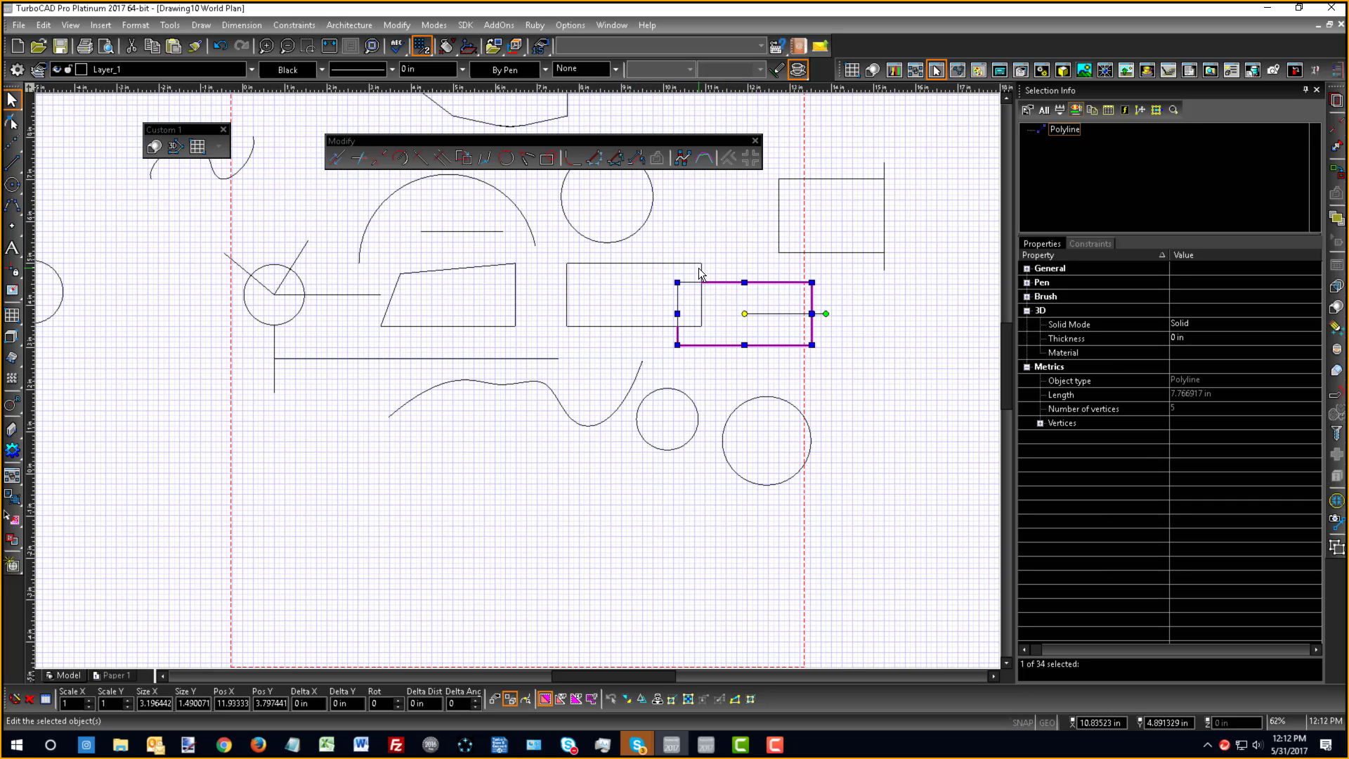
# - Add the slanted four-sided shape, the short line under the arc and the circle above the full rectangle to the selection
pyautogui.scroll(-3, 504, 385)
pyautogui.scroll(3, 504, 385)
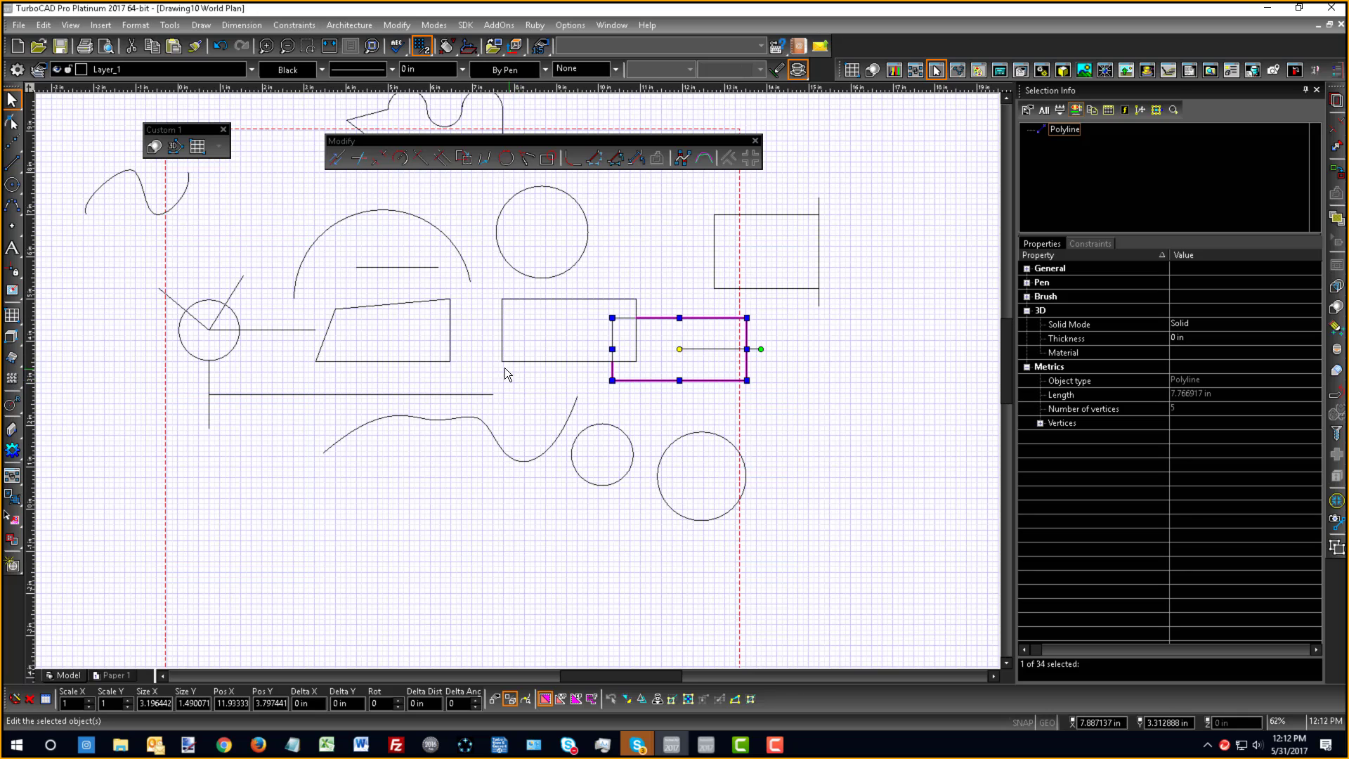
pyautogui.keyDown('shift'); pyautogui.click(402, 361); pyautogui.keyUp('shift')
pyautogui.keyDown('shift'); pyautogui.click(385, 268); pyautogui.keyUp('shift')
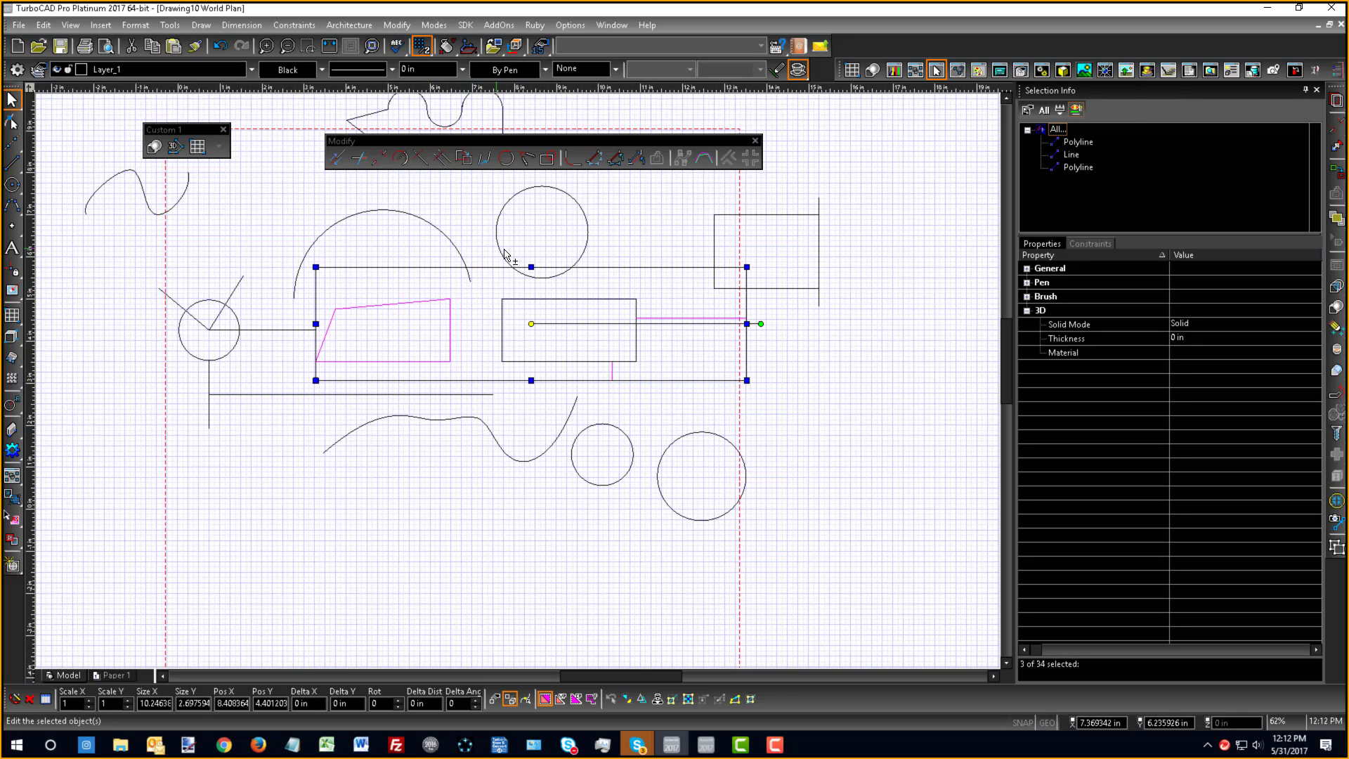
pyautogui.keyDown('shift'); pyautogui.click(498, 247); pyautogui.keyUp('shift')
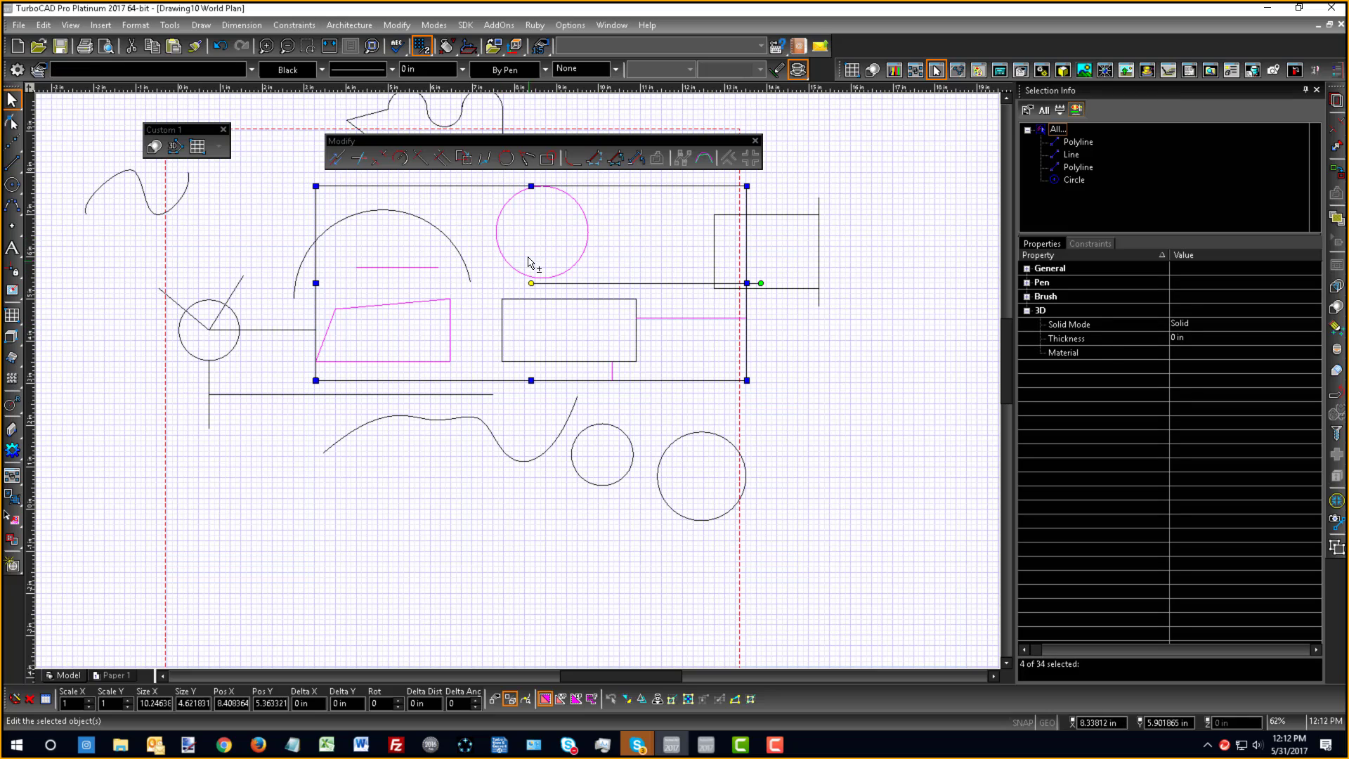
# - Toggle the circle, four-sided shape and both overlapping rectangles in and out of the multiple selection, and clear the selection
pyautogui.keyDown('shift'); pyautogui.click(499, 226); pyautogui.keyUp('shift')
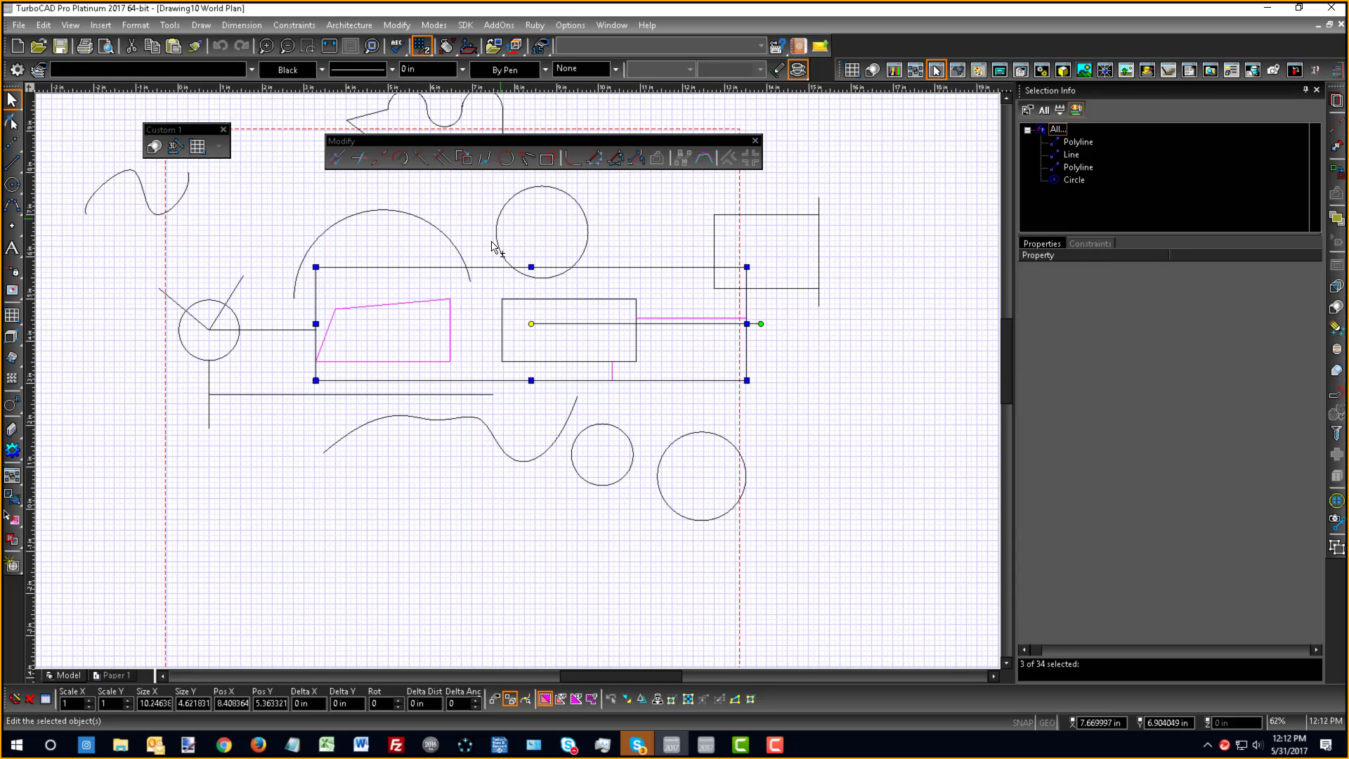
pyautogui.keyDown('shift'); pyautogui.click(454, 355); pyautogui.keyUp('shift')
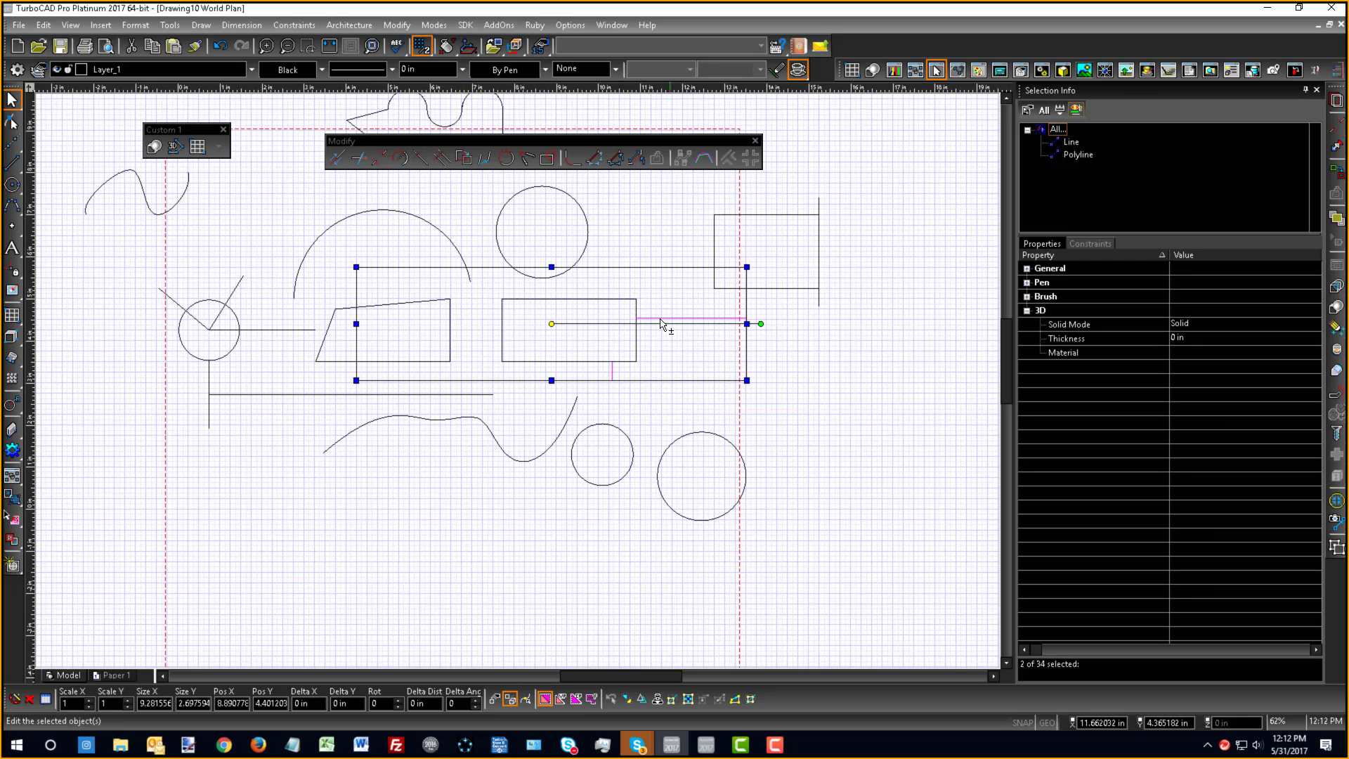
pyautogui.keyDown('shift'); pyautogui.click(619, 380); pyautogui.keyUp('shift')
pyautogui.keyDown('shift'); pyautogui.click(558, 362); pyautogui.keyUp('shift')
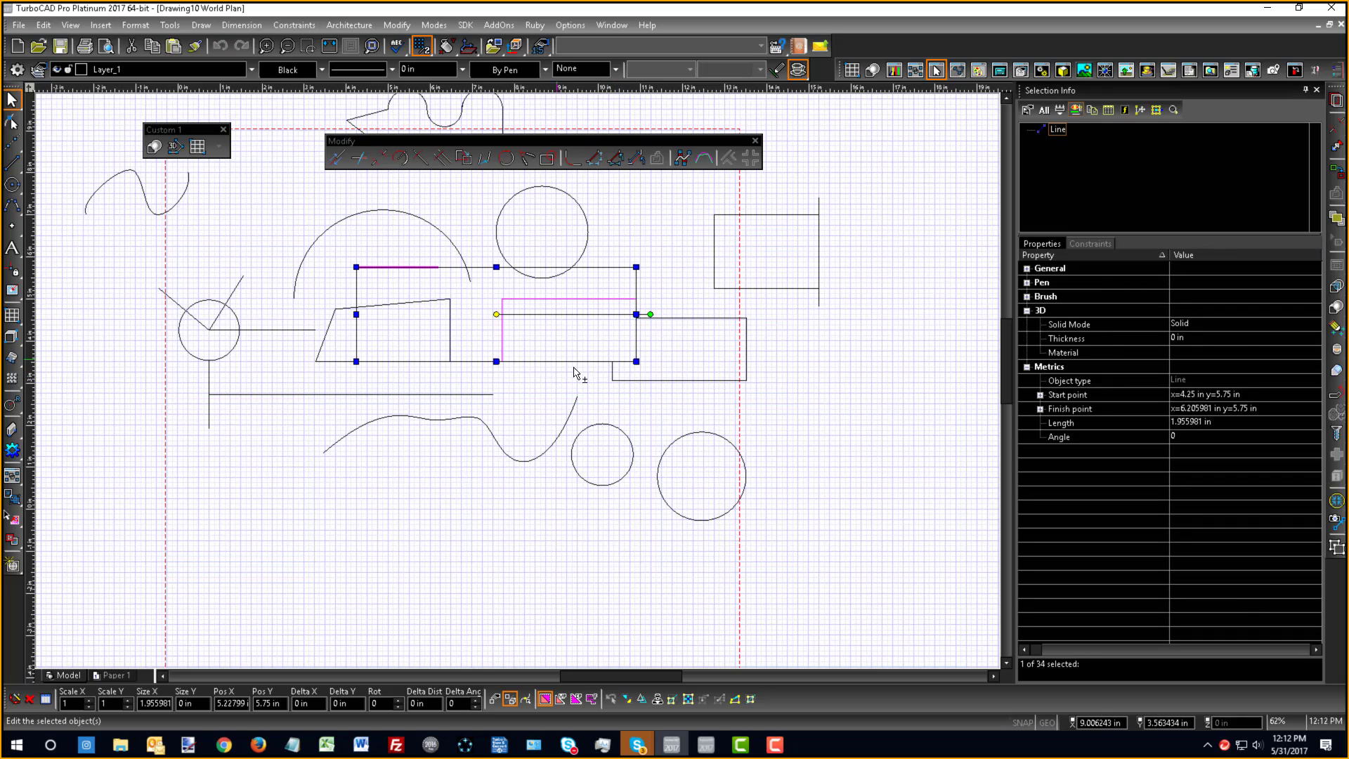
pyautogui.keyDown('shift'); pyautogui.click(399, 306); pyautogui.keyUp('shift')
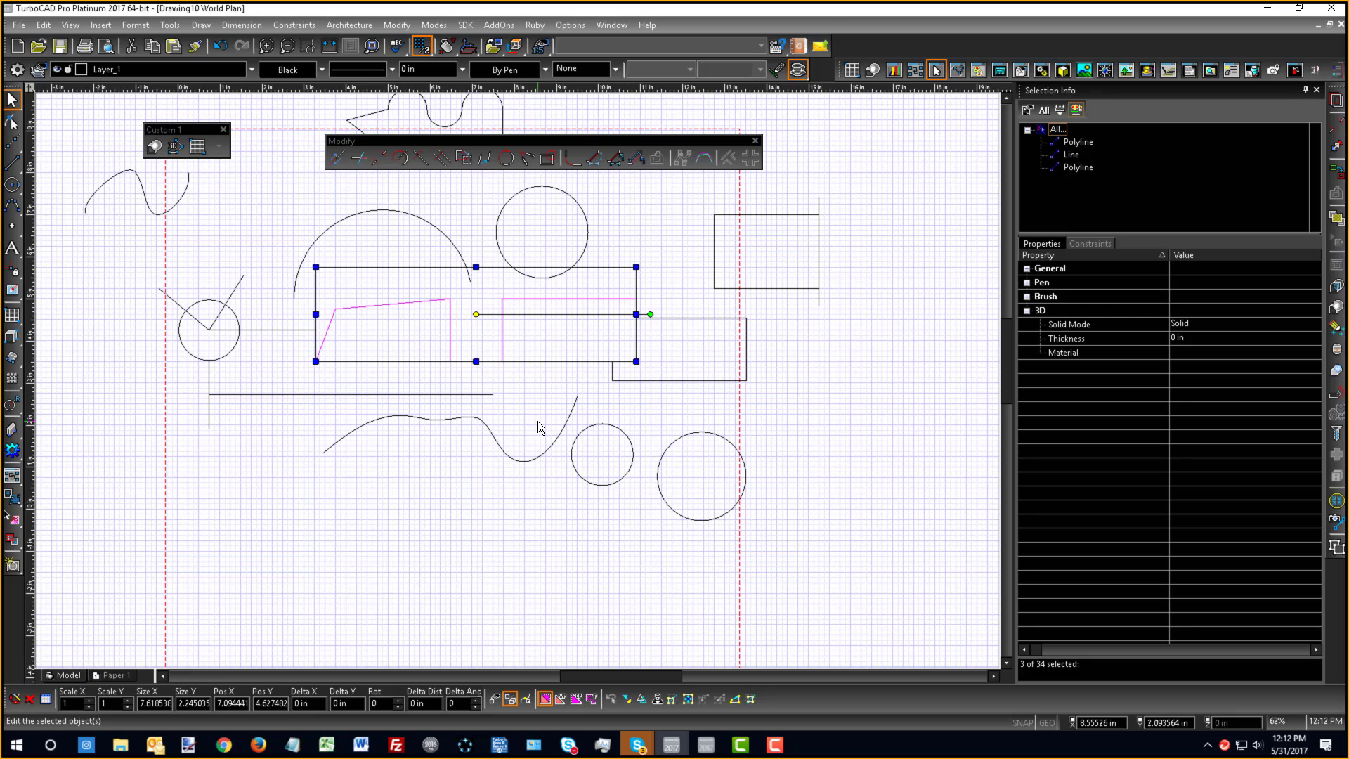
pyautogui.press('Escape')
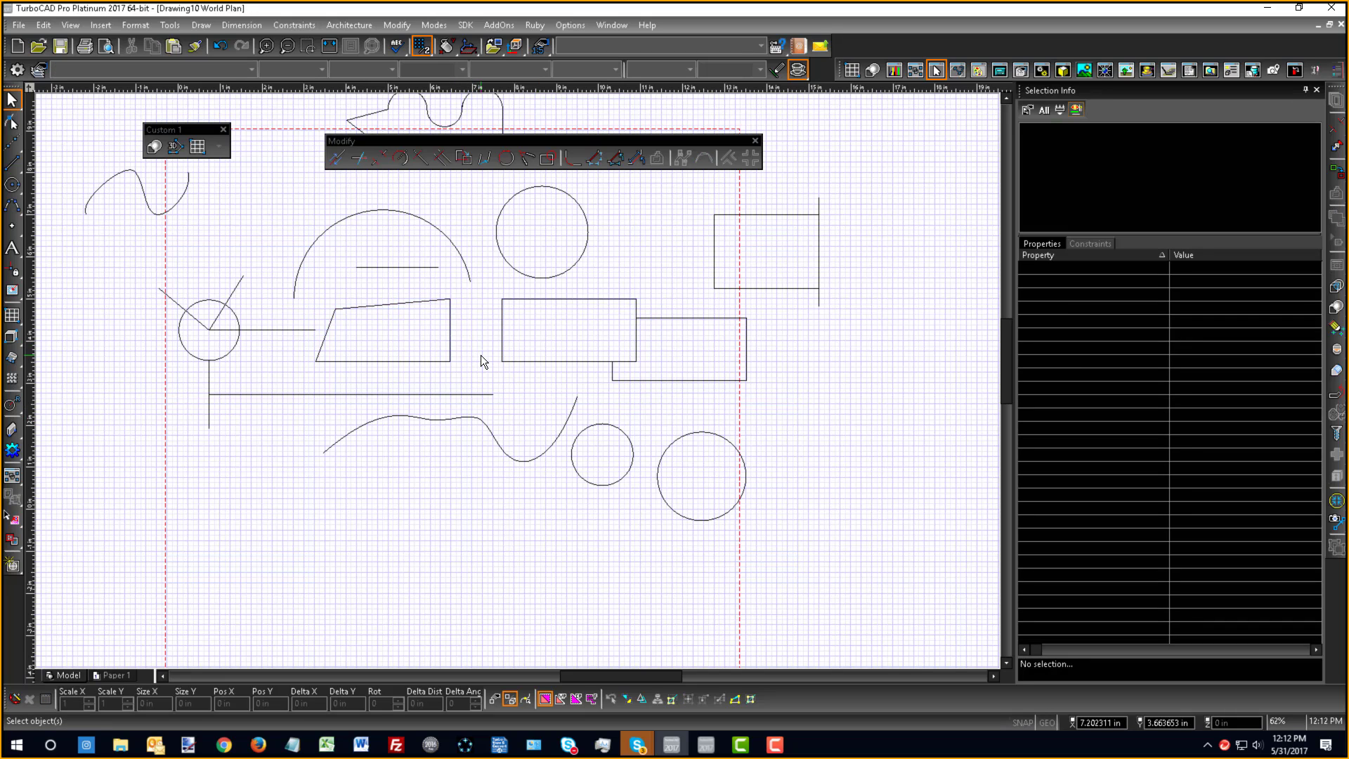
# - Enclose the small circle and most of its radiating lines in a selection window, and clear the selection
pyautogui.scroll(-2, 482, 357)
pyautogui.scroll(2, 513, 350)
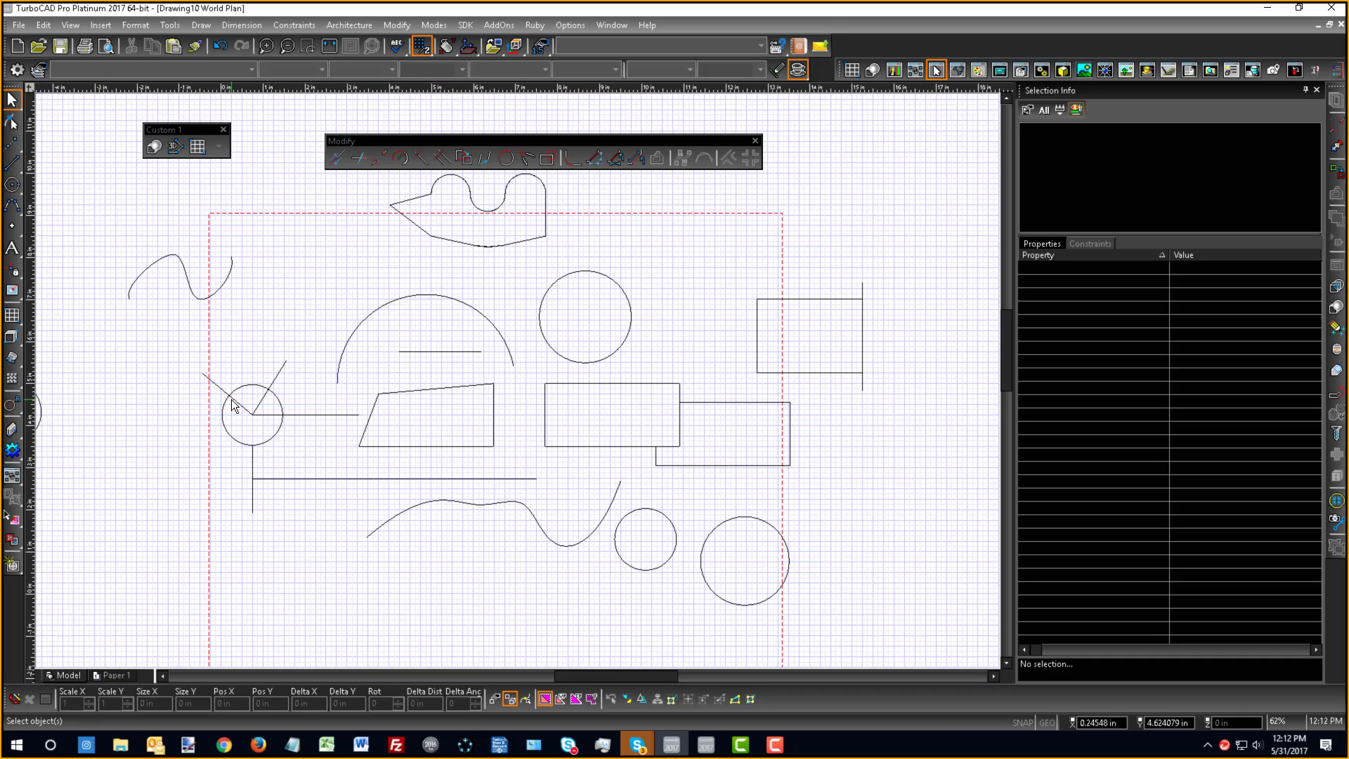
pyautogui.moveTo(172, 336); pyautogui.dragTo(264, 451)
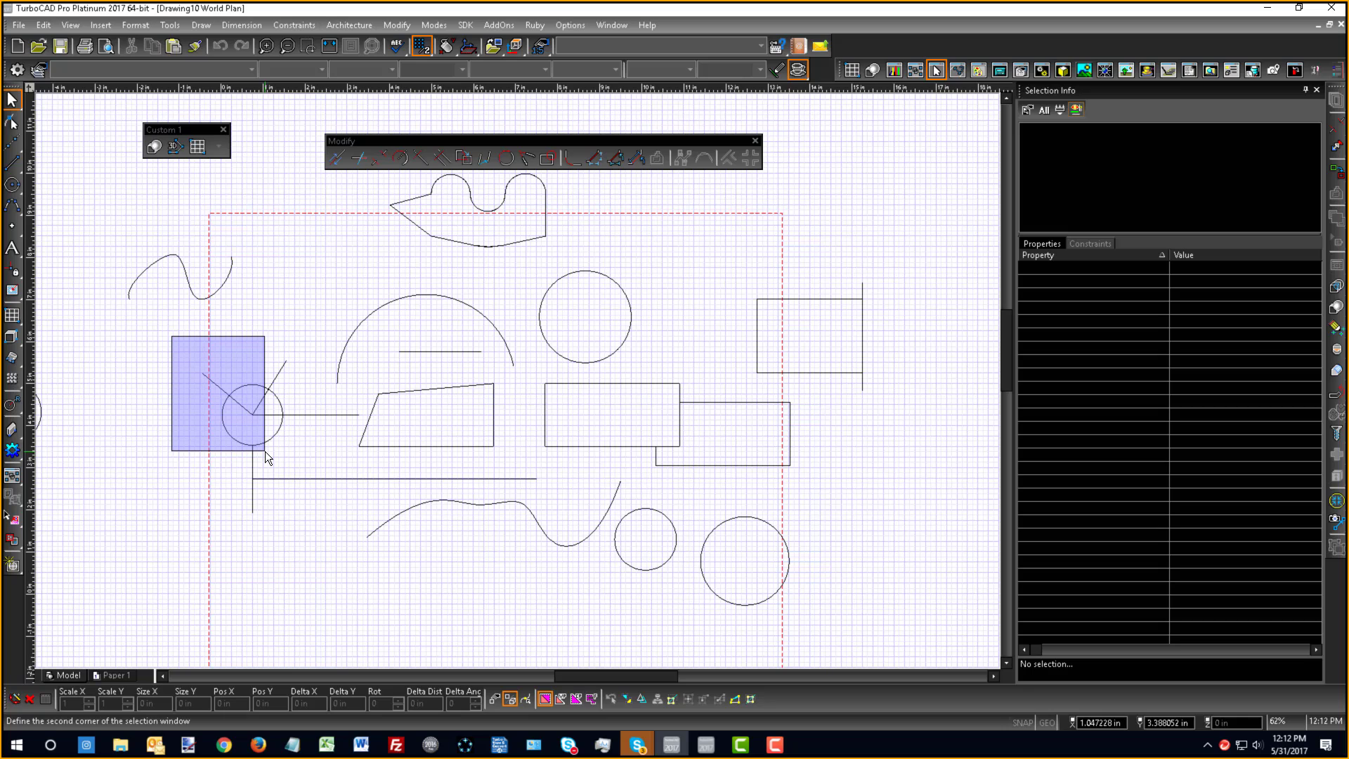
pyautogui.moveTo(264, 451); pyautogui.dragTo(309, 454)
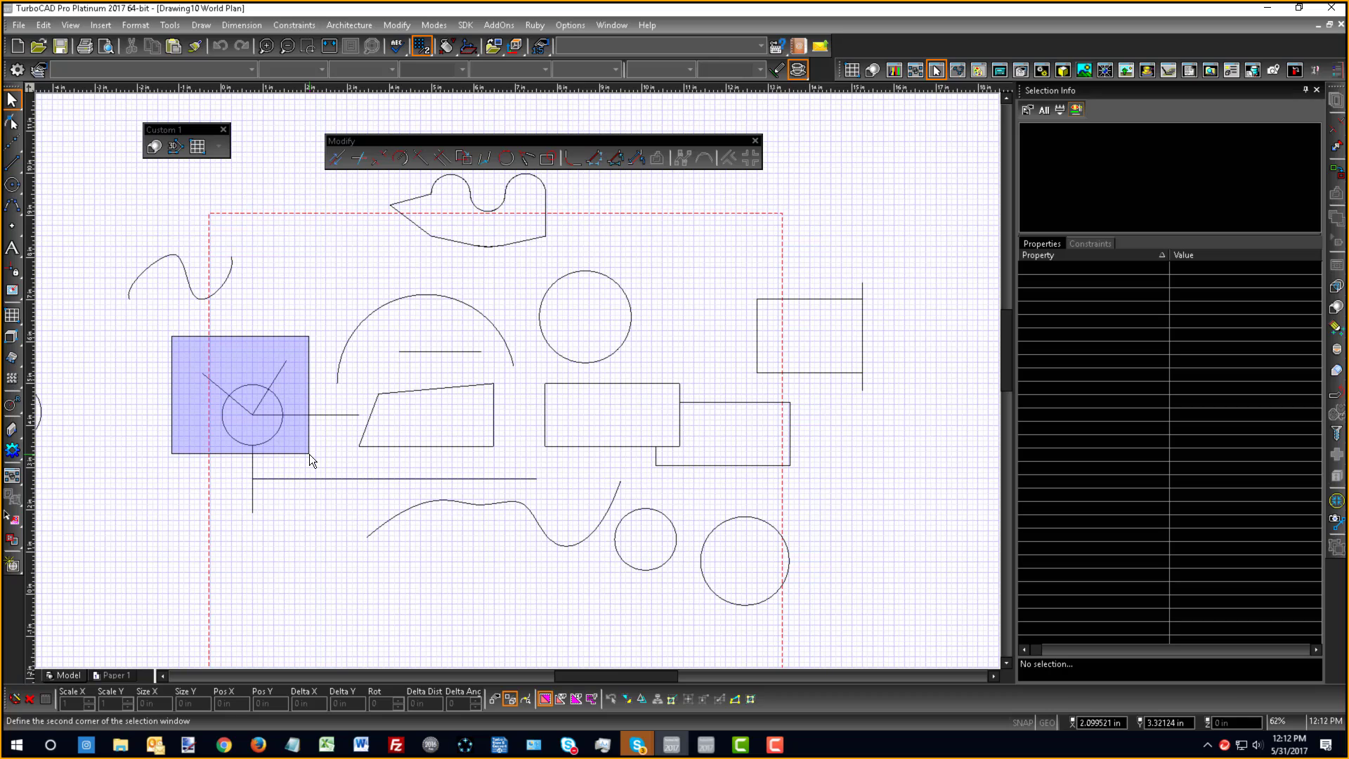
pyautogui.moveTo(309, 454)
pyautogui.mouseDown()
pyautogui.moveTo(222, 408)
pyautogui.moveTo(298, 456)
pyautogui.moveTo(324, 423)
pyautogui.moveTo(274, 458)
pyautogui.moveTo(326, 454)
pyautogui.moveTo(311, 458)
pyautogui.mouseUp()
pyautogui.click(129, 386)
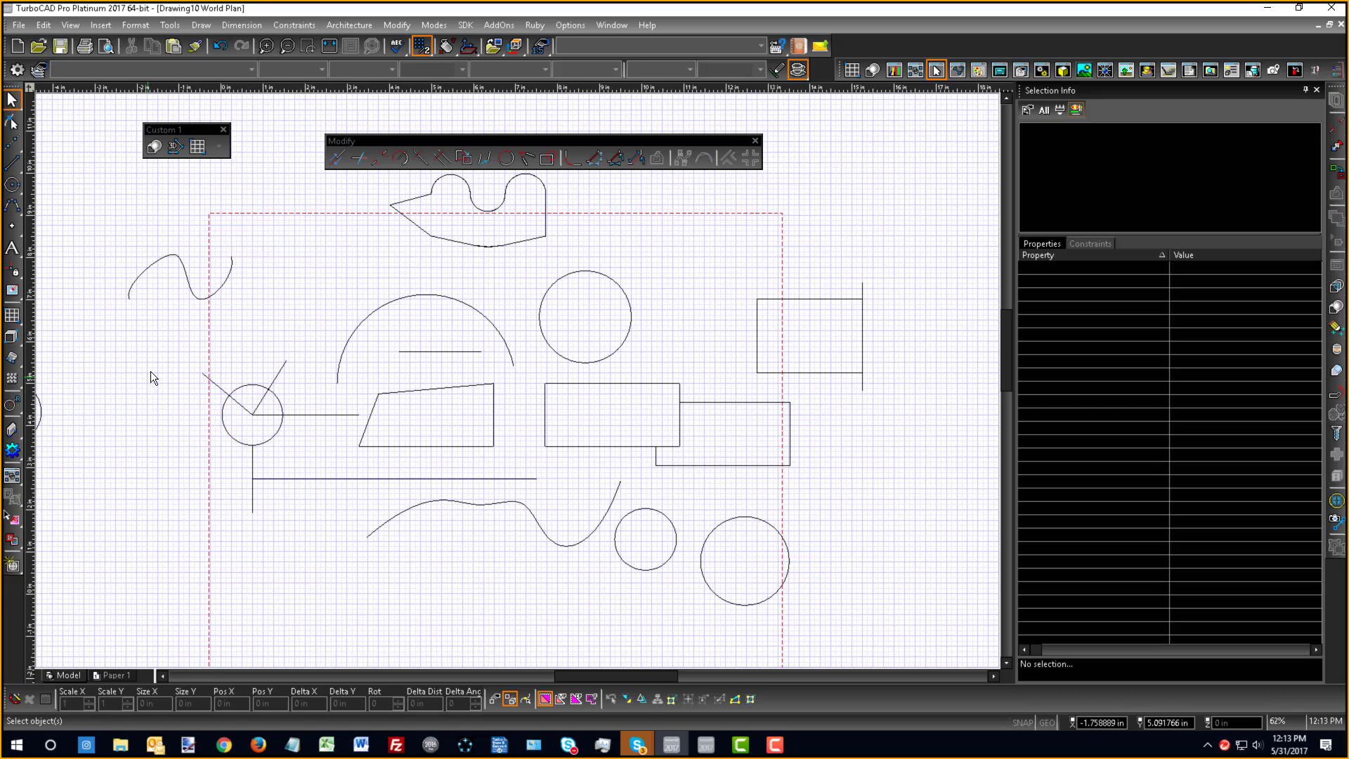
# - Window-select the small circle with one slanted line, and again with both slanted lines, clearing the selection each time
pyautogui.moveTo(156, 361); pyautogui.dragTo(302, 457)
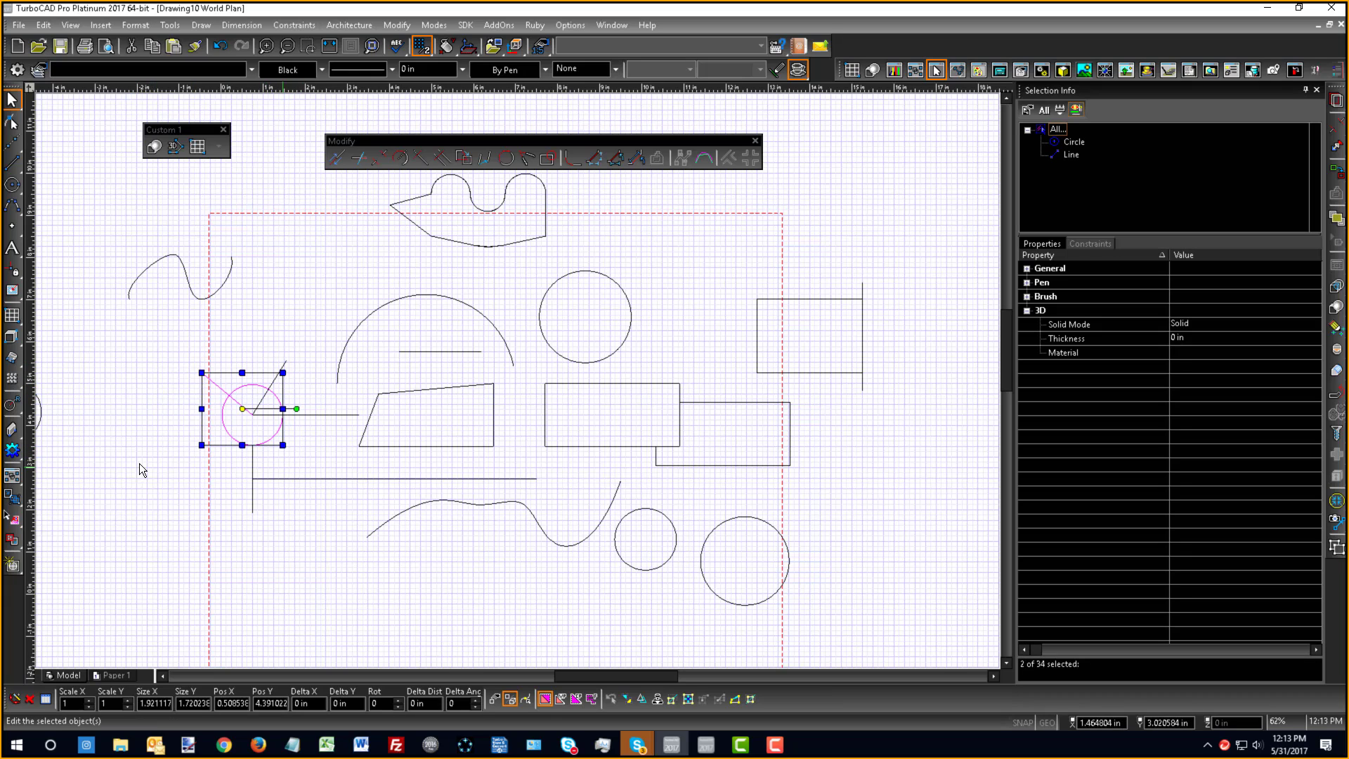
pyautogui.click(164, 388)
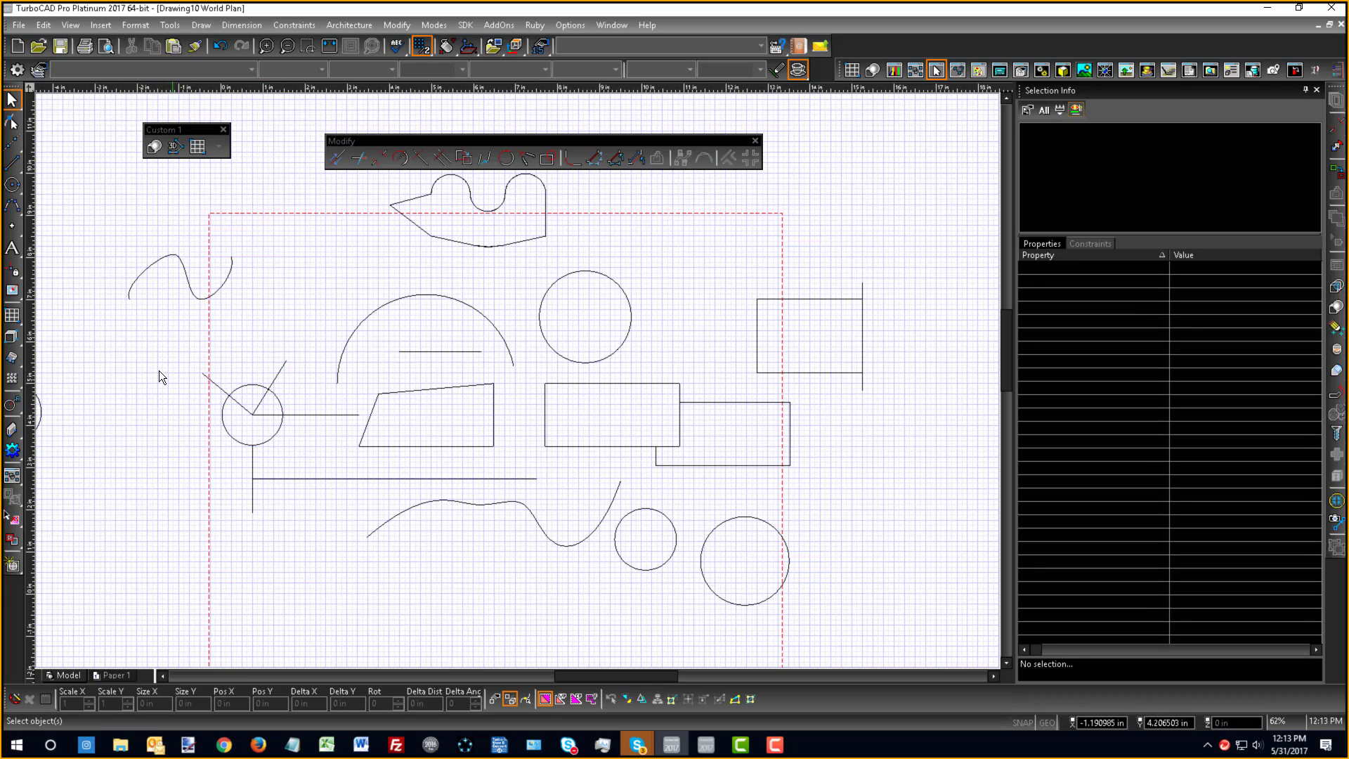
pyautogui.moveTo(180, 476); pyautogui.dragTo(298, 348)
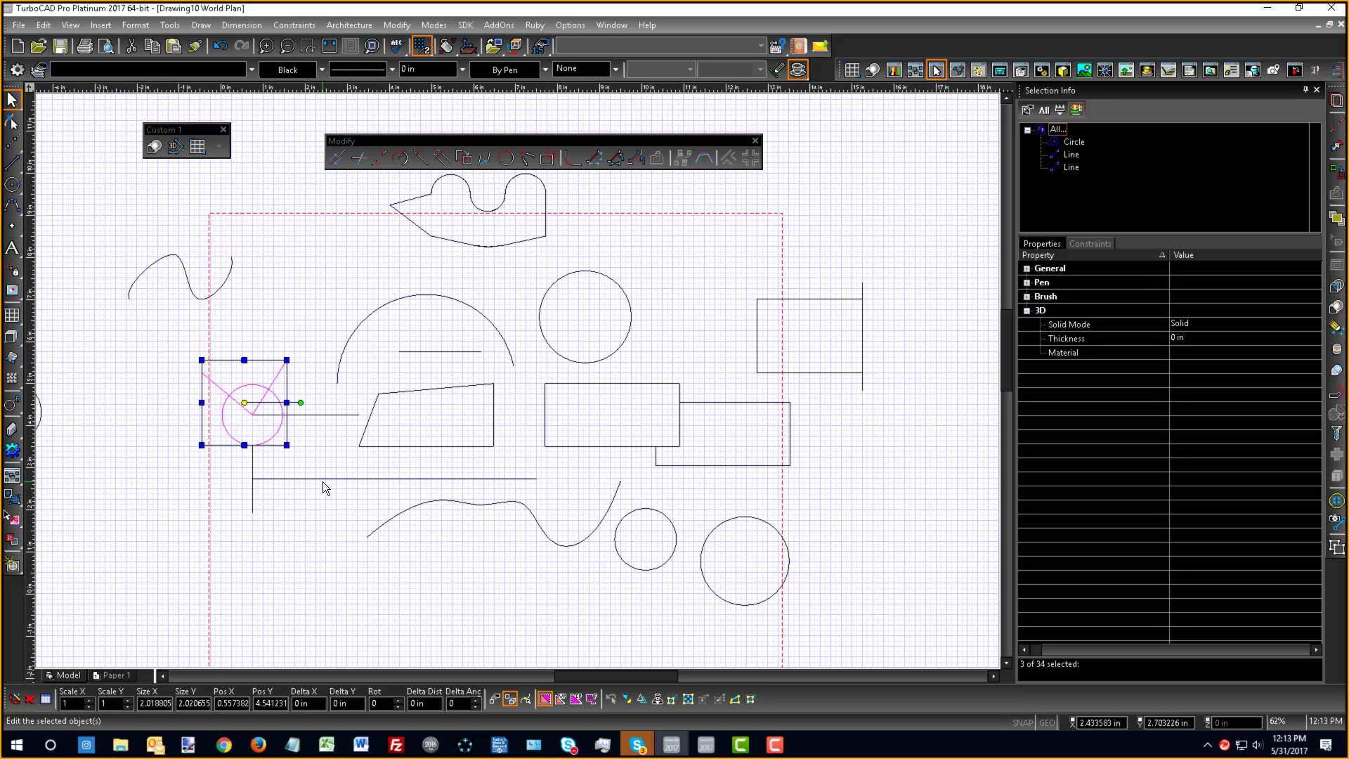
pyautogui.click(218, 539)
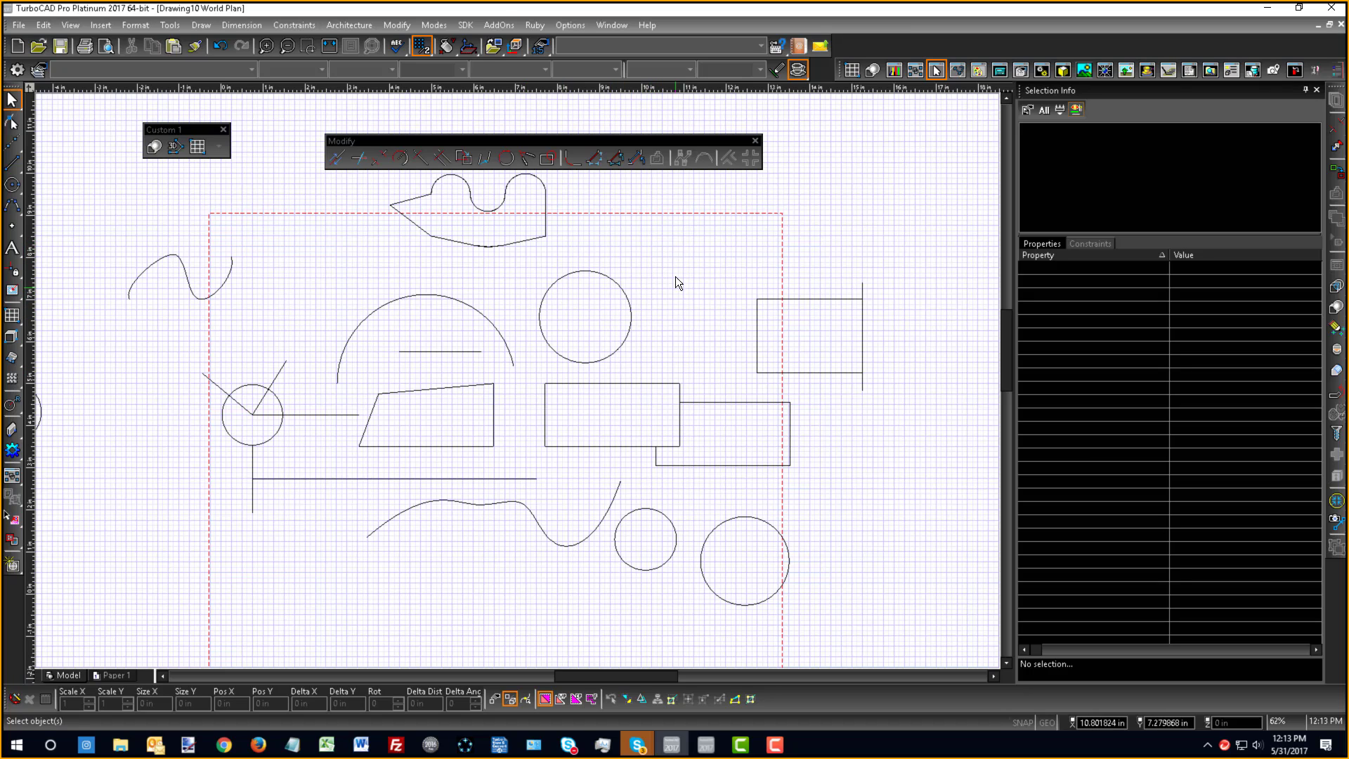
# - Use crossing windows to select individually the circle above the full rectangle, the full rectangle, the long spline and the slanted four-sided shape
pyautogui.moveTo(672, 246); pyautogui.dragTo(533, 368)
pyautogui.moveTo(697, 362); pyautogui.dragTo(665, 394)
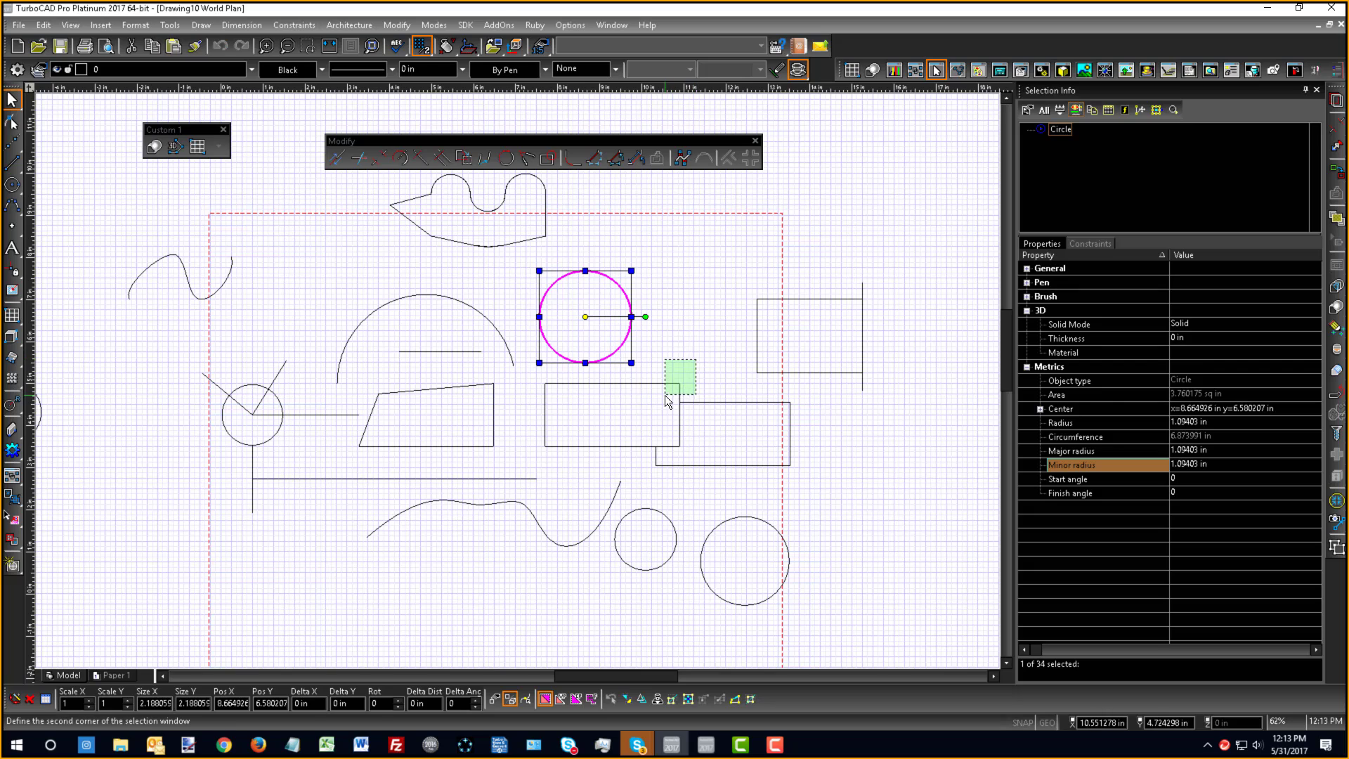
pyautogui.moveTo(616, 578); pyautogui.dragTo(577, 522)
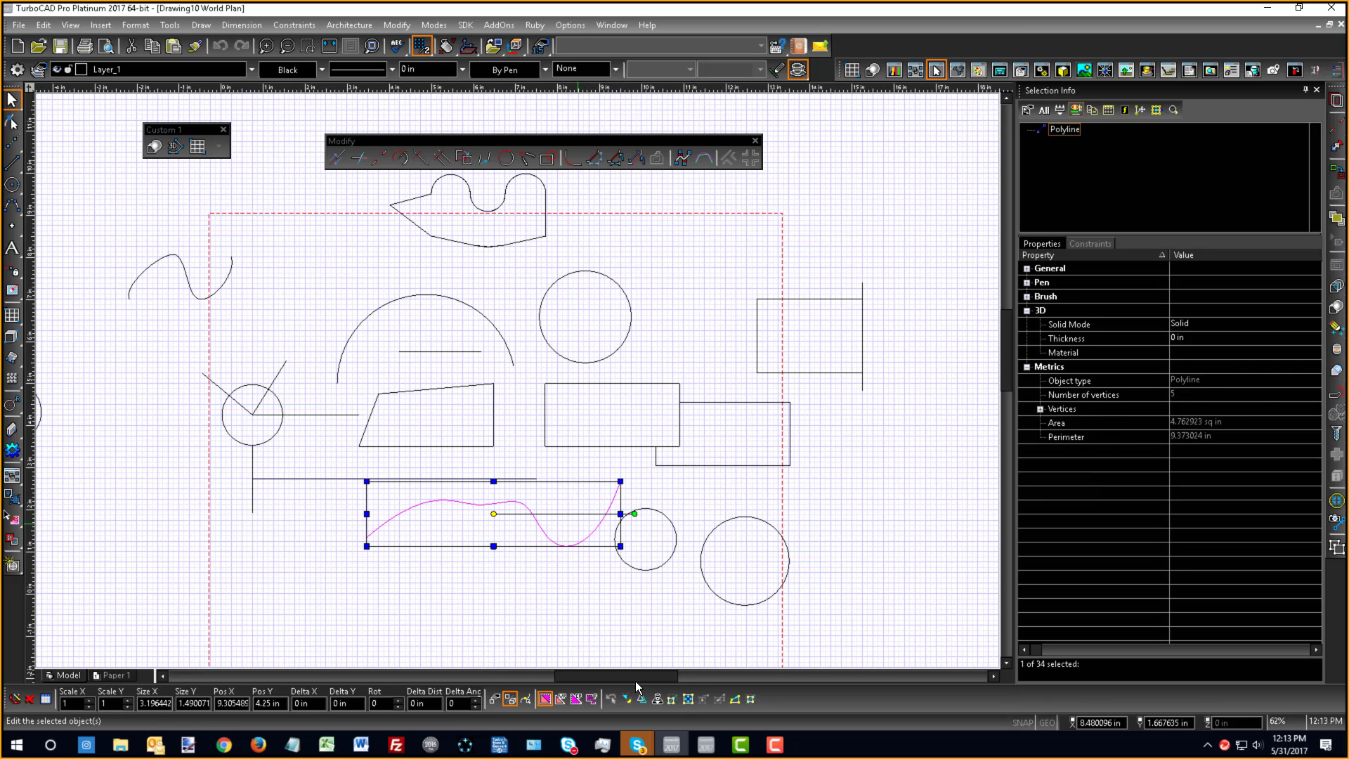
pyautogui.moveTo(436, 458); pyautogui.dragTo(374, 369)
pyautogui.click(339, 357)
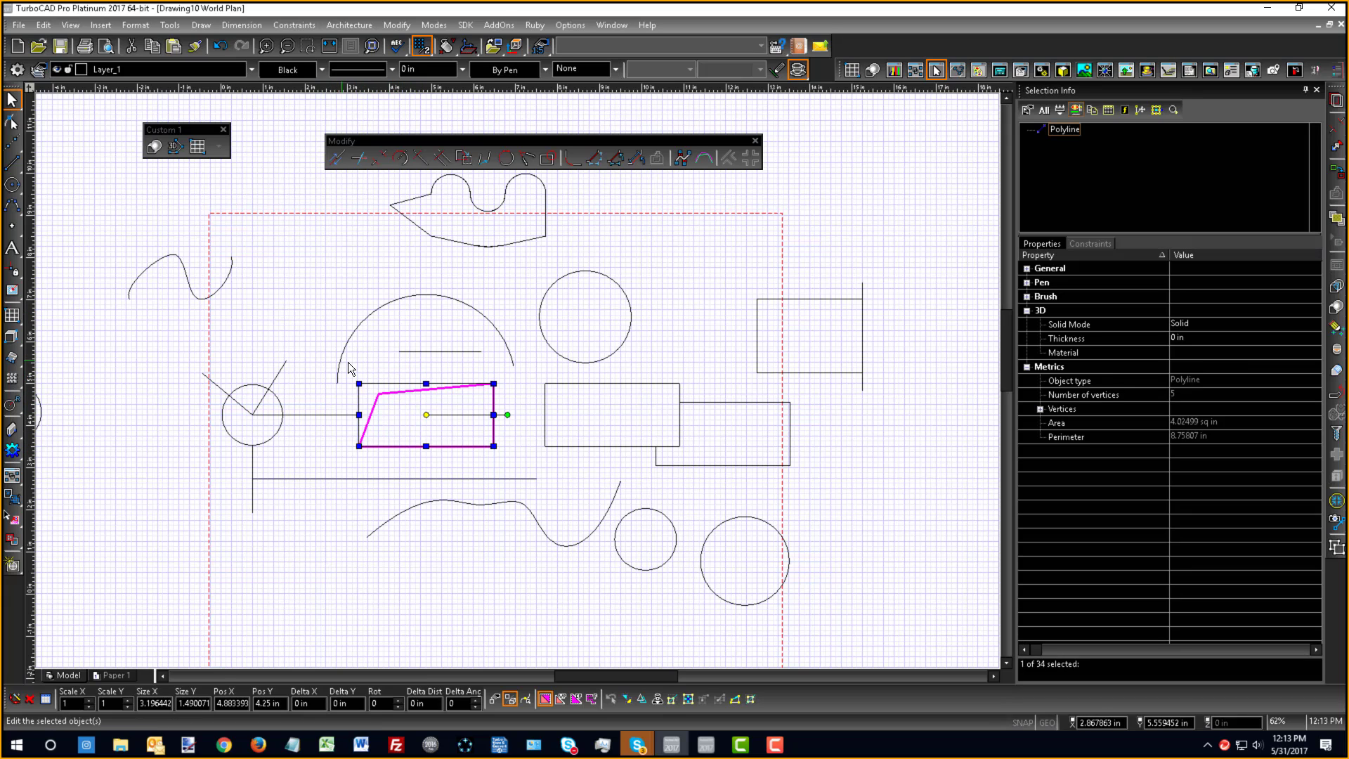
# - Crossing-select the arc with the short line under it, and toggle the full rectangle into and out of that selection
pyautogui.moveTo(417, 408); pyautogui.dragTo(321, 282)
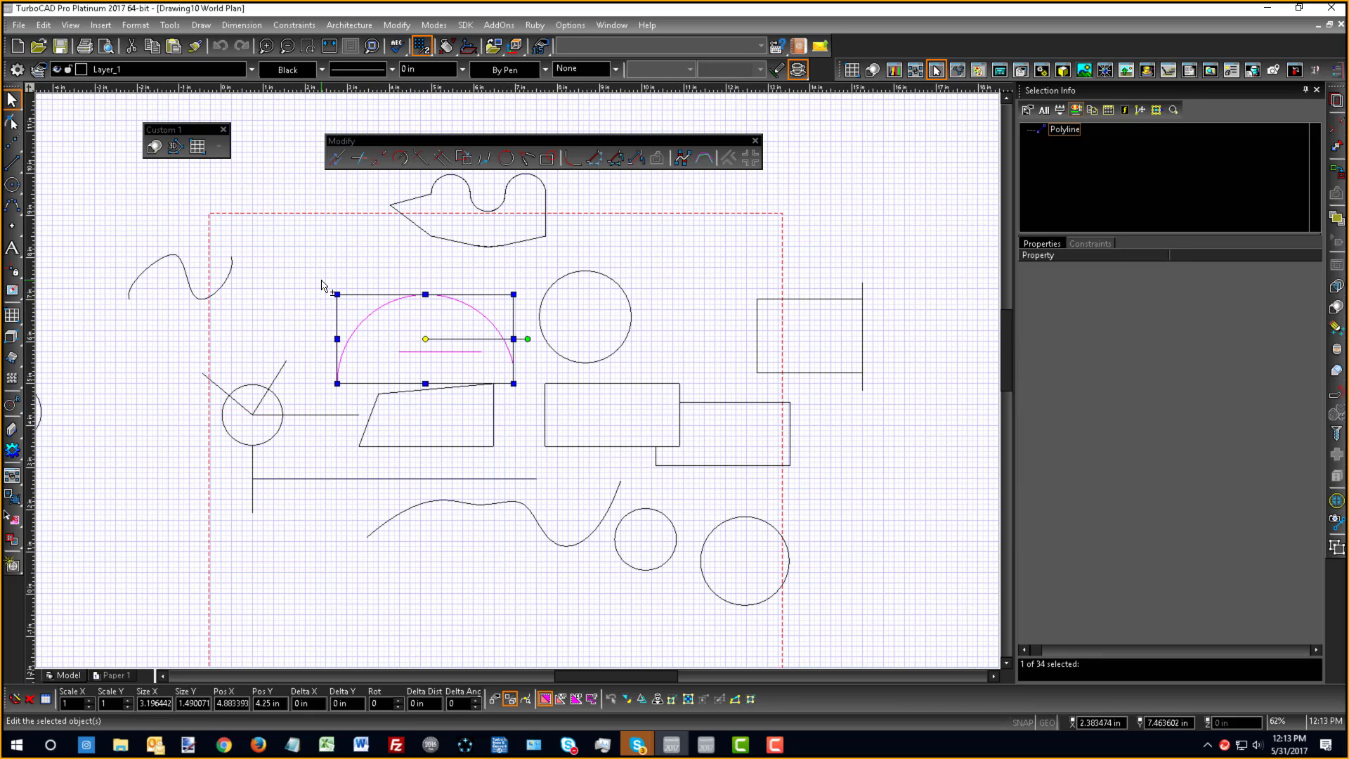
pyautogui.keyDown('shift'); pyautogui.click(536, 377); pyautogui.keyUp('shift')
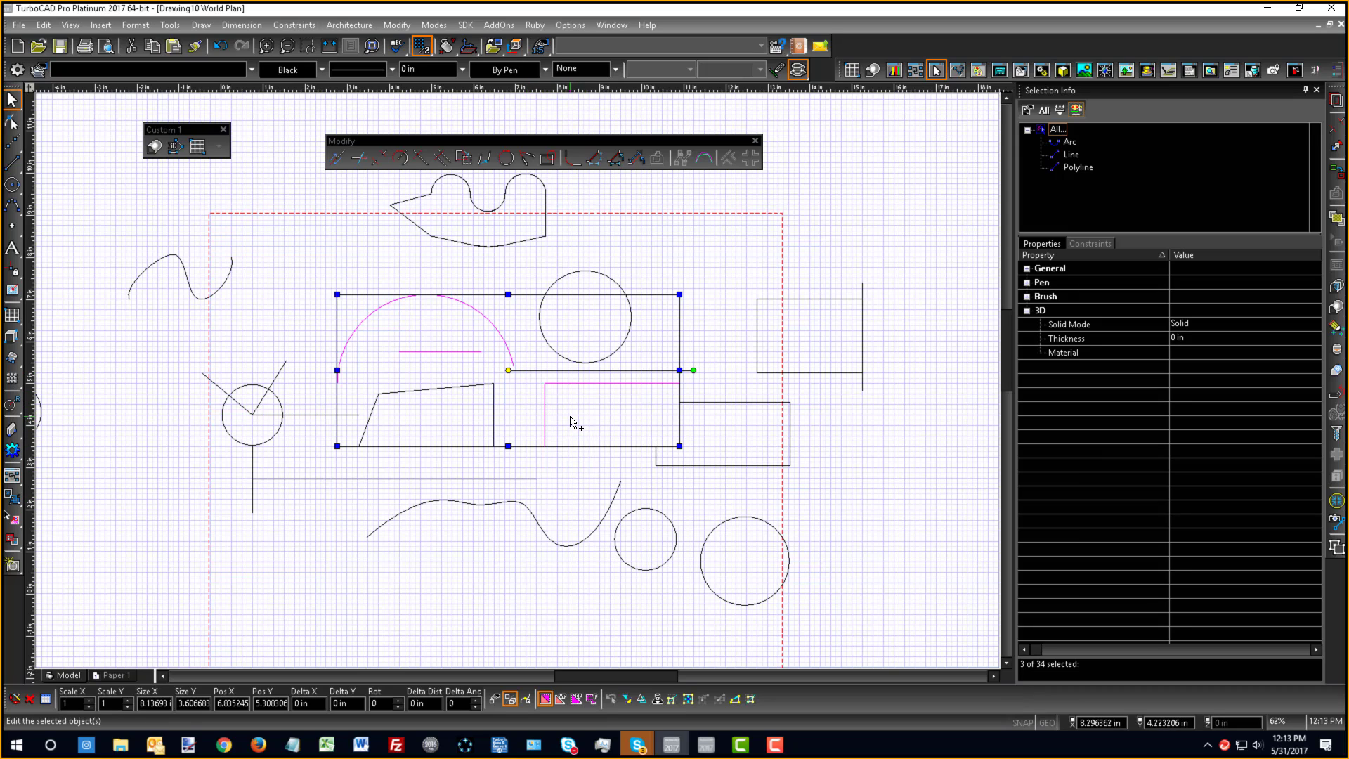
pyautogui.keyDown('shift'); pyautogui.moveTo(571, 418); pyautogui.dragTo(530, 384); pyautogui.keyUp('shift')
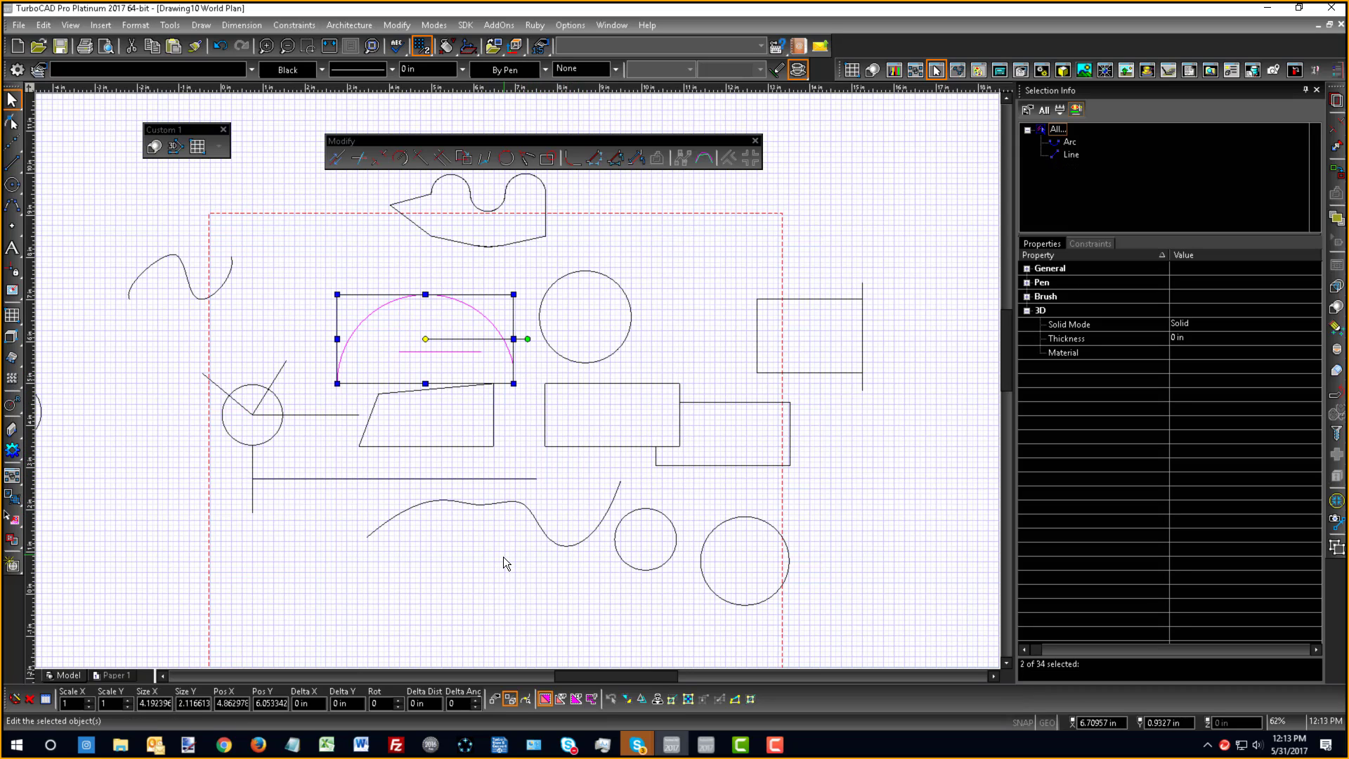
# - Crossing-select the long spline, add the long horizontal line, and use further windows to toggle the small circle and its radiating lines in the selection
pyautogui.moveTo(472, 561); pyautogui.dragTo(384, 510)
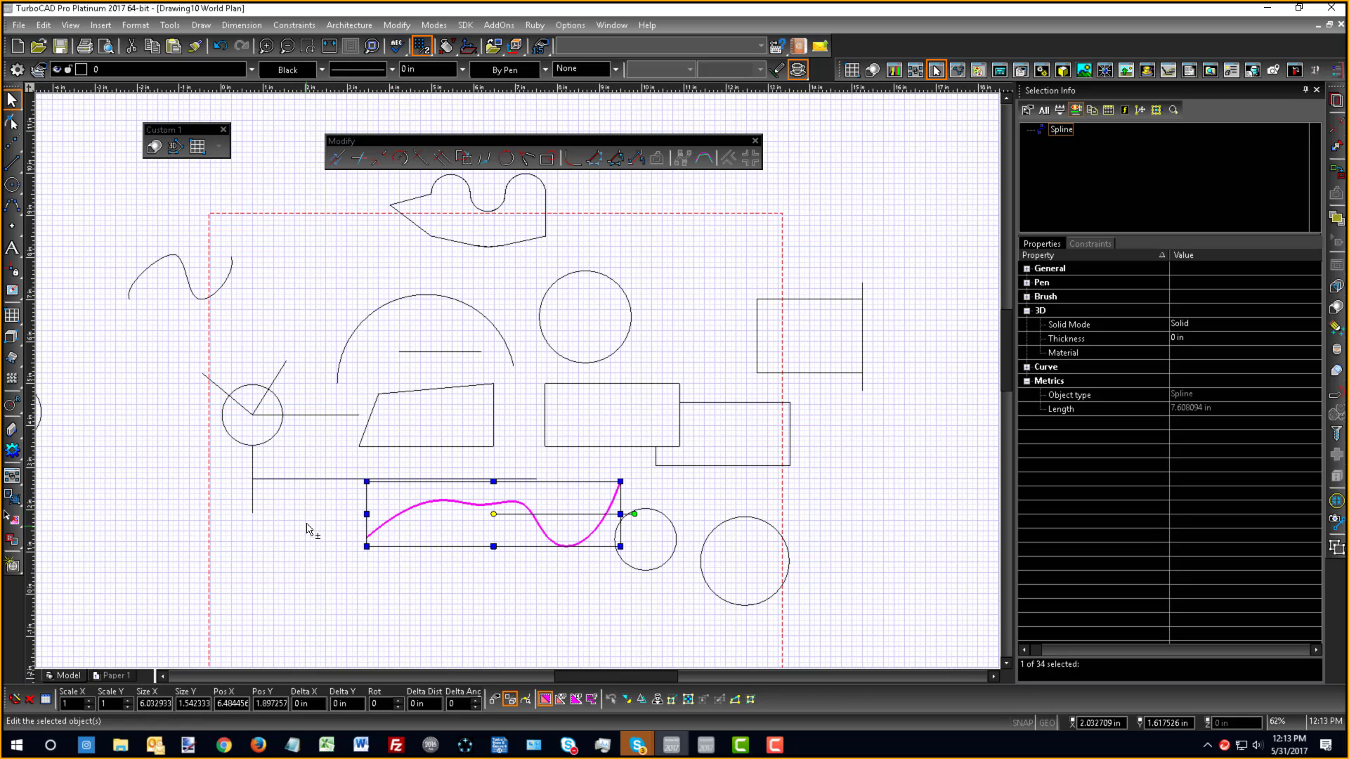
pyautogui.keyDown('shift'); pyautogui.click(295, 478); pyautogui.keyUp('shift')
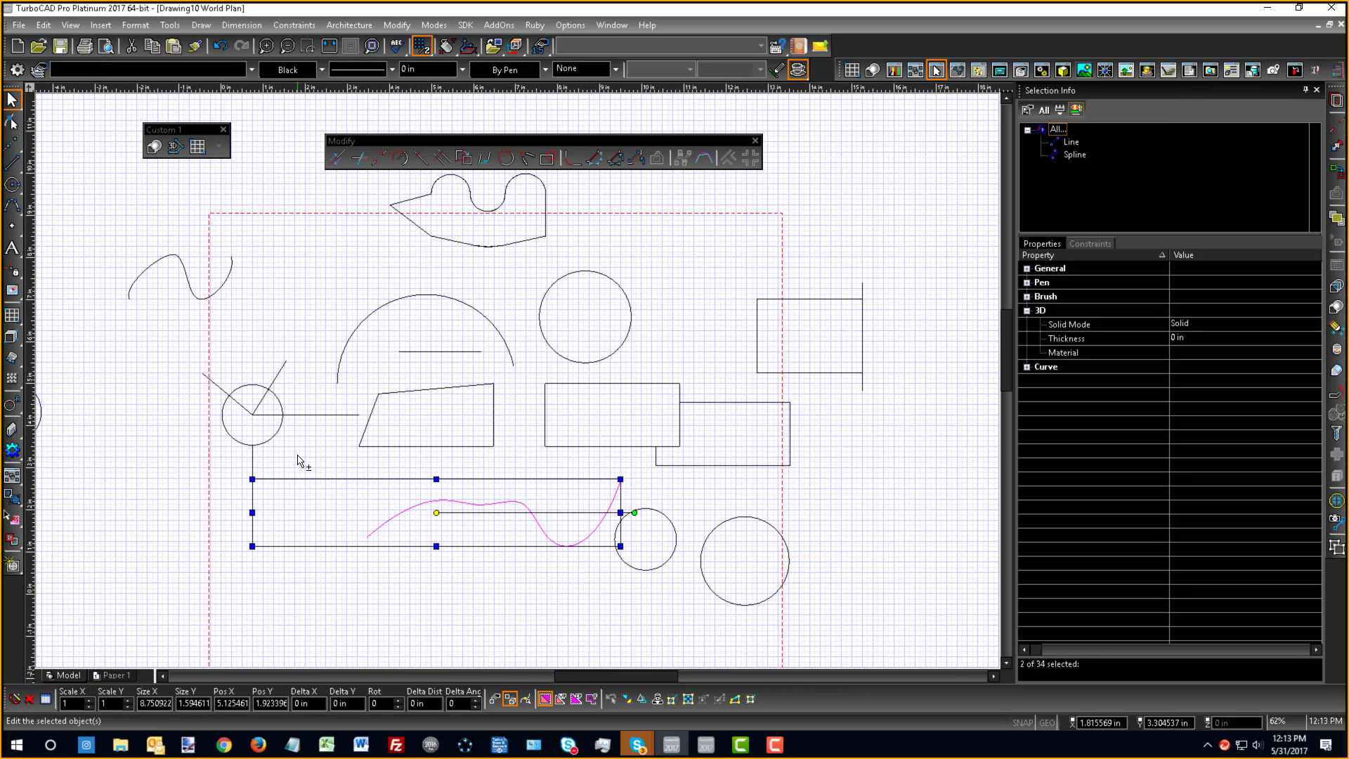
pyautogui.keyDown('shift'); pyautogui.moveTo(300, 456); pyautogui.dragTo(307, 407); pyautogui.keyUp('shift')
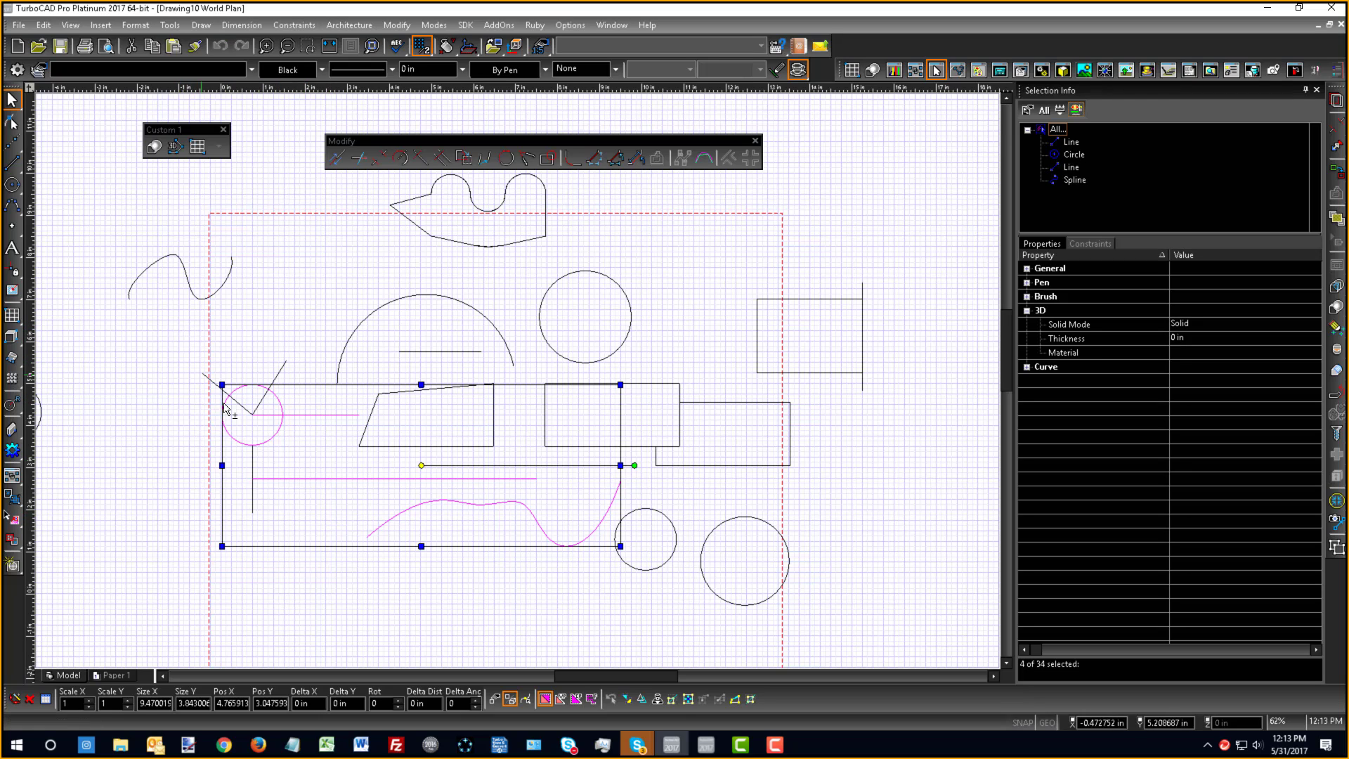
pyautogui.keyDown('shift'); pyautogui.moveTo(180, 331); pyautogui.dragTo(373, 515); pyautogui.keyUp('shift')
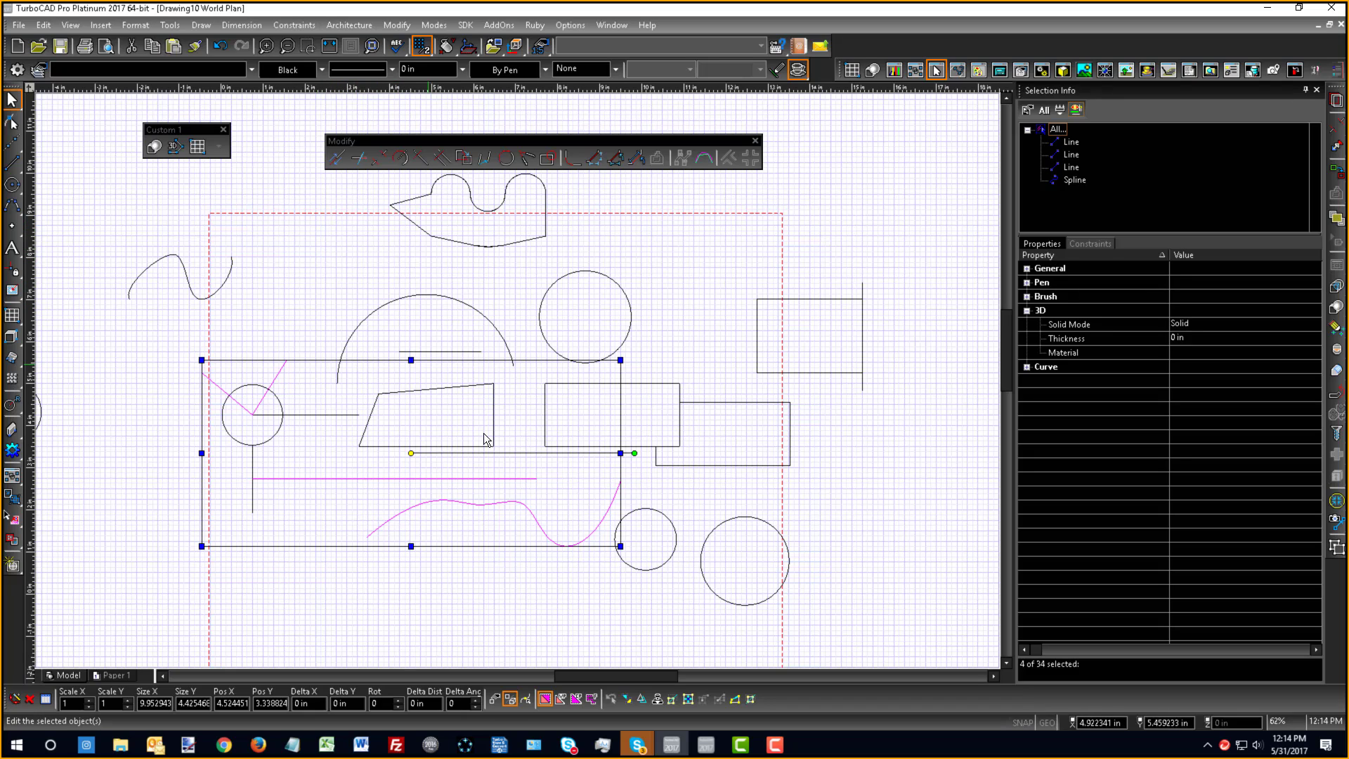
# - Switch to the TurboCAD webinar meeting in Skype for Business and unmute the audience
pyautogui.click(646, 753)
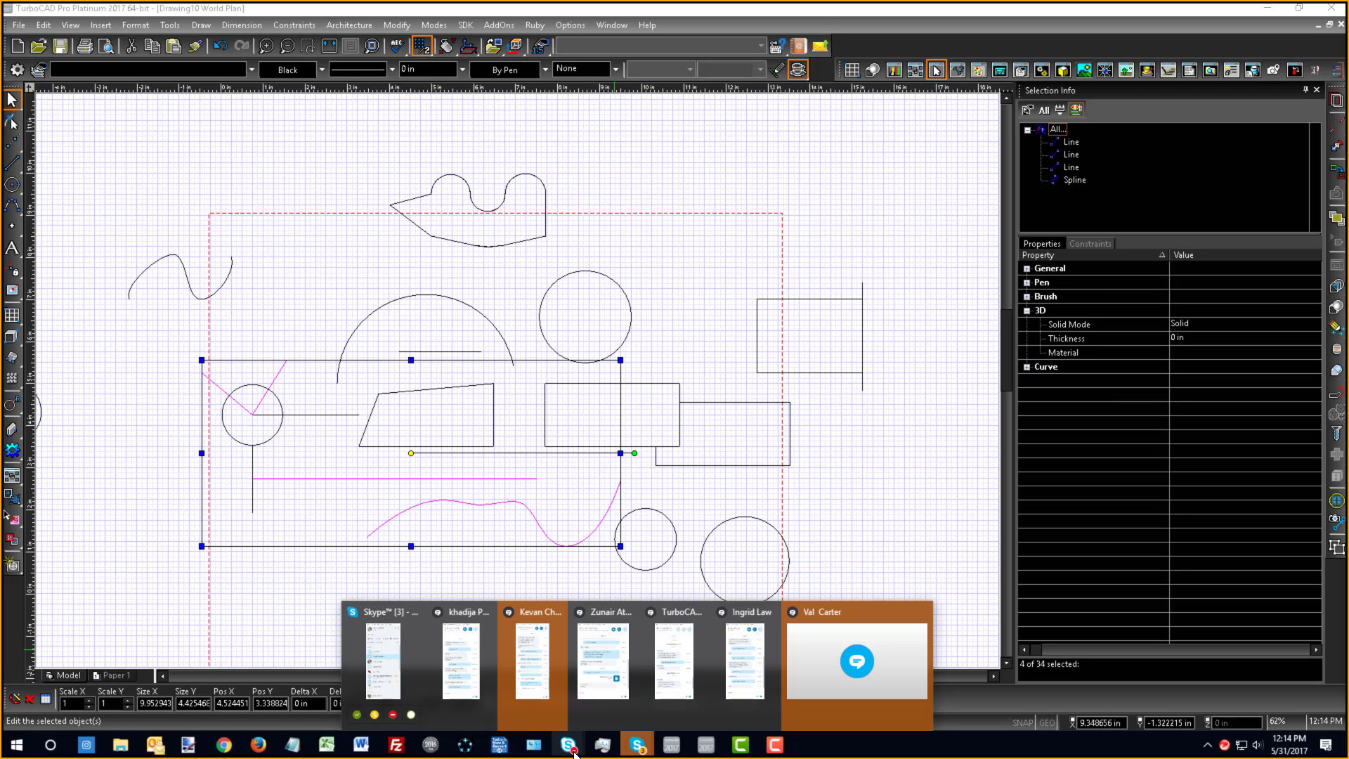
pyautogui.moveTo(569, 746)
pyautogui.click(503, 711)
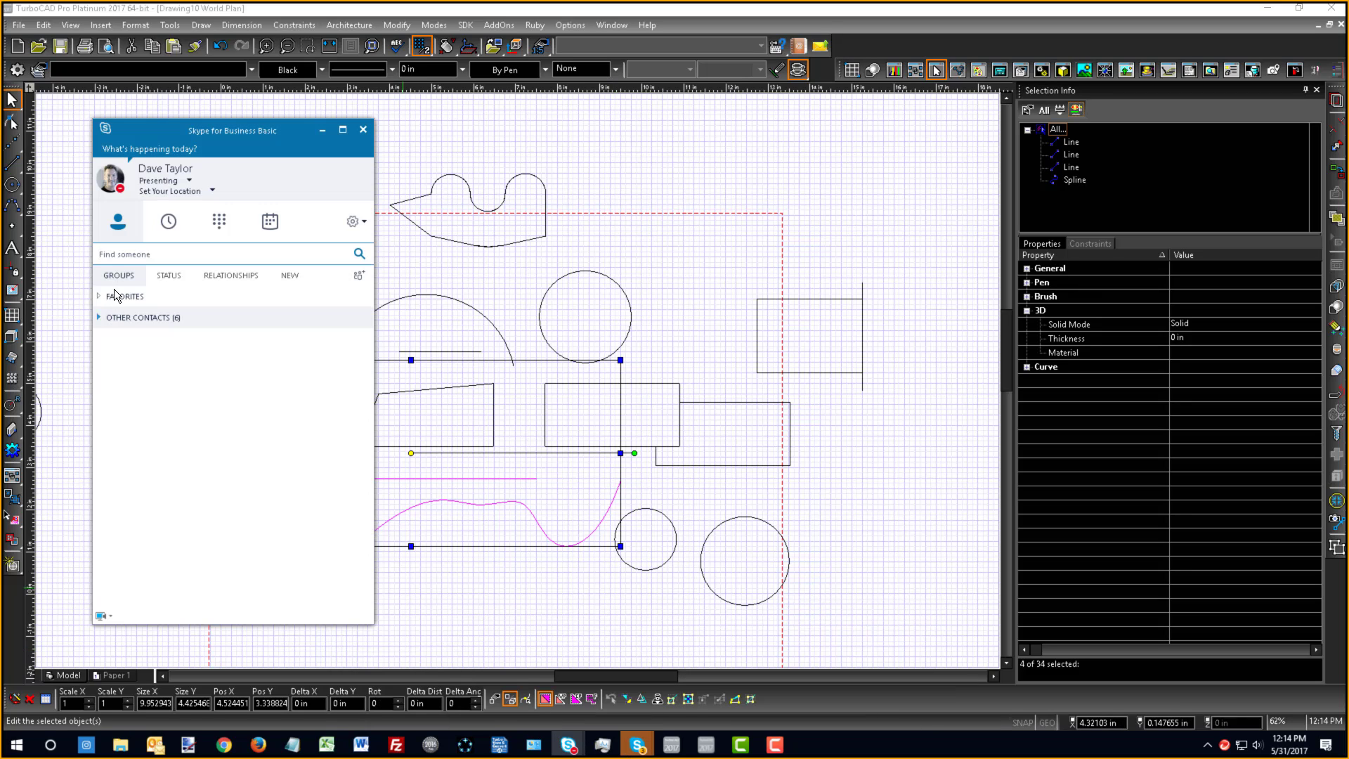
pyautogui.click(603, 744)
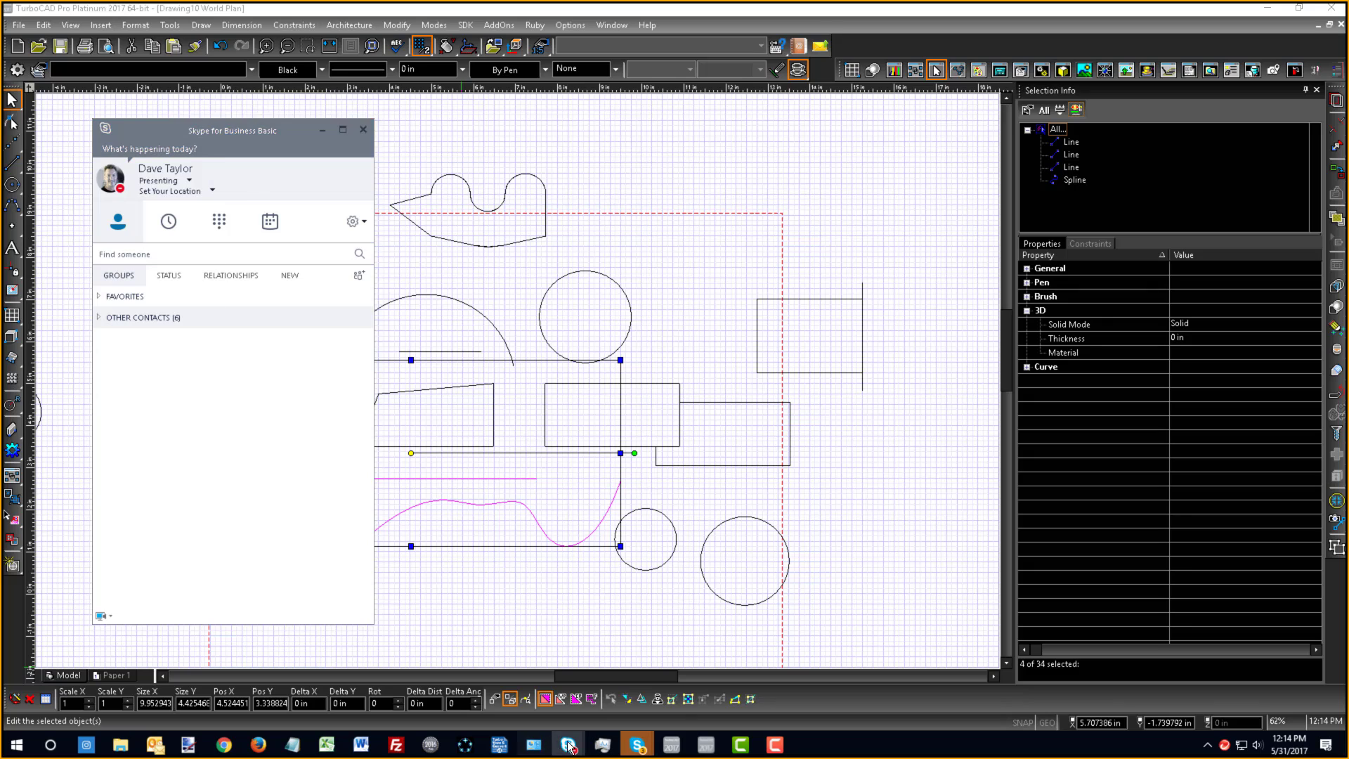
pyautogui.moveTo(569, 745)
pyautogui.click(593, 693)
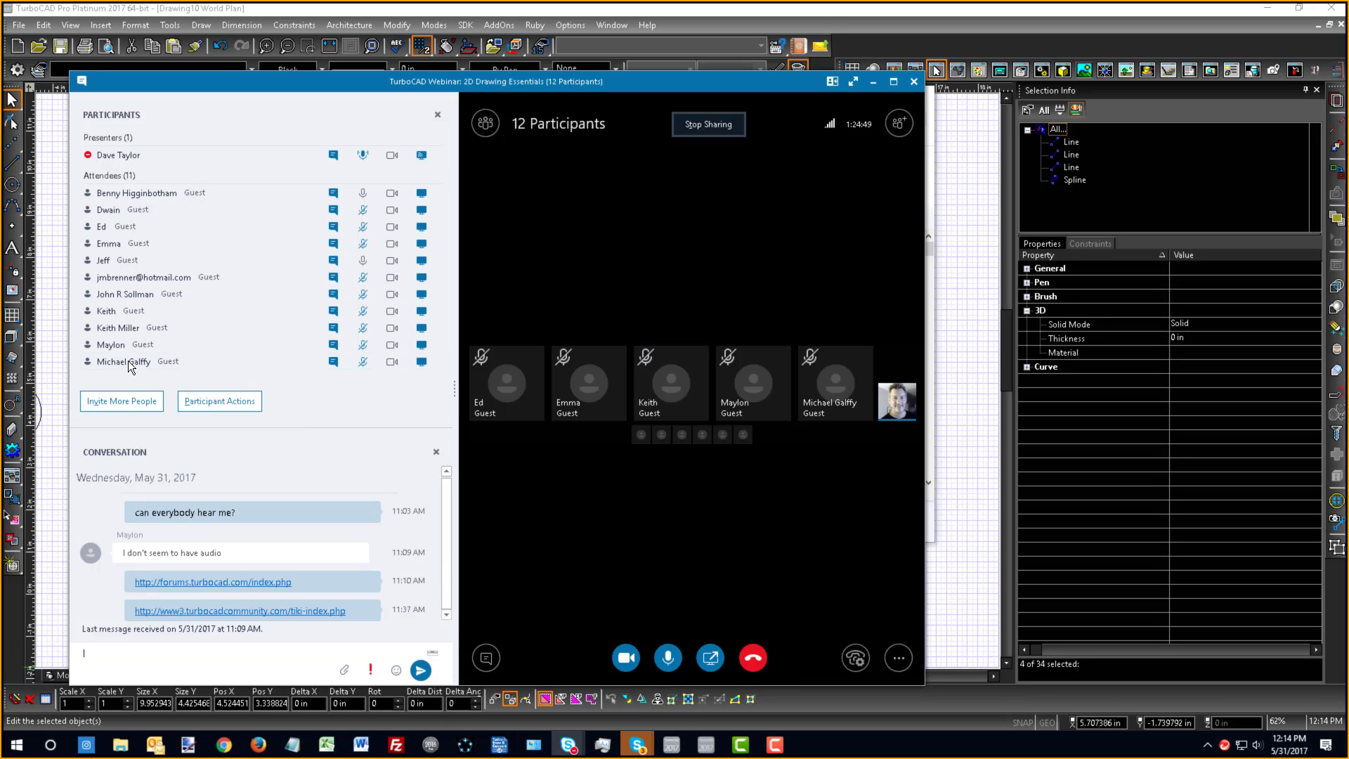
pyautogui.click(196, 402)
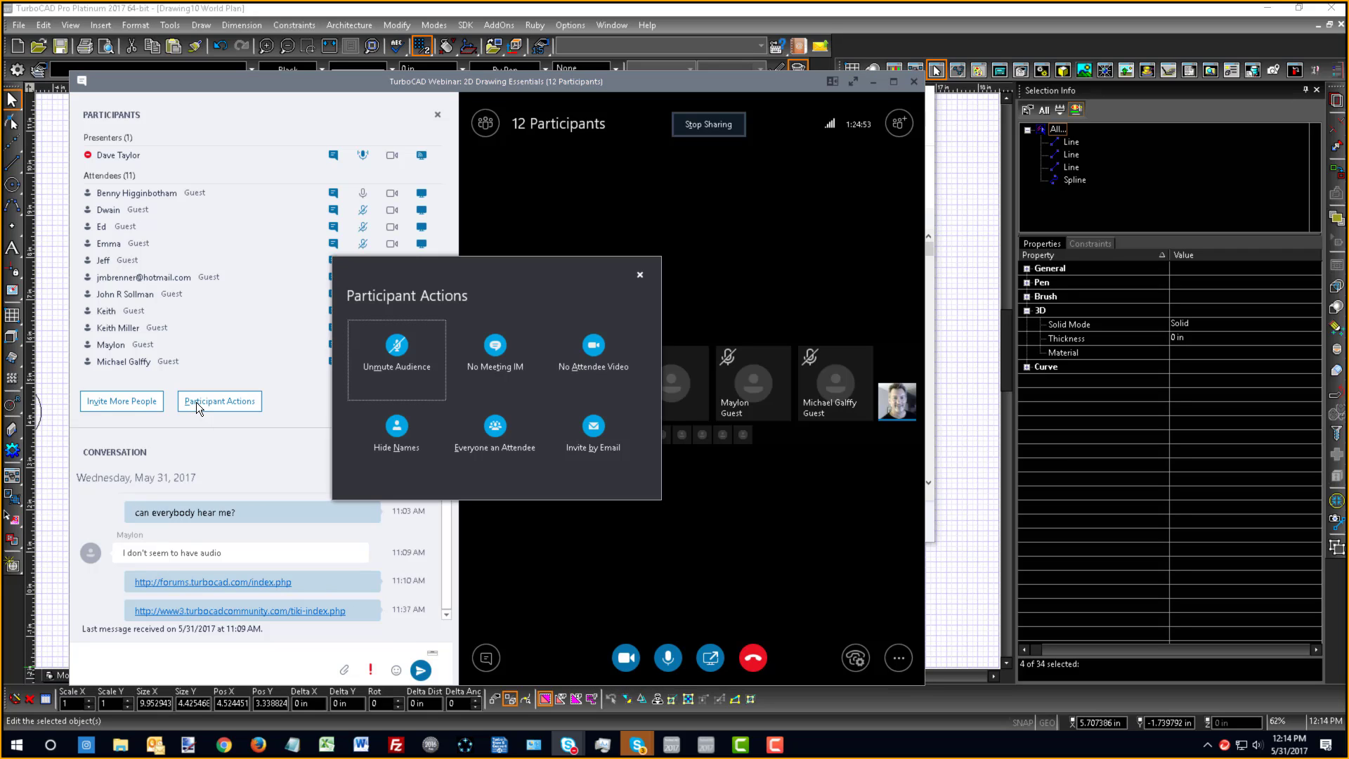
pyautogui.click(397, 348)
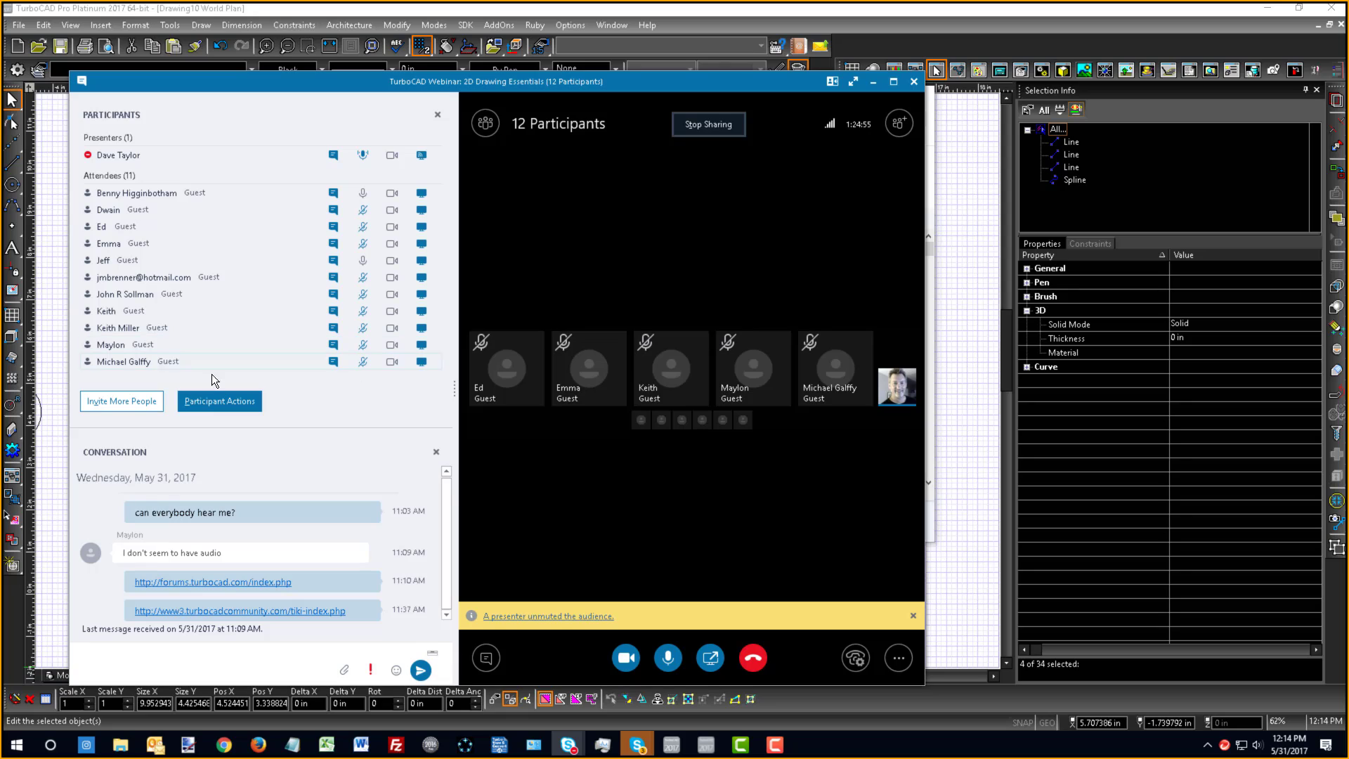
# - Individually unmute the attendees whose microphones are still muted, from the second attendee down to the last one listed
pyautogui.rightClick(367, 211)
pyautogui.click(391, 222)
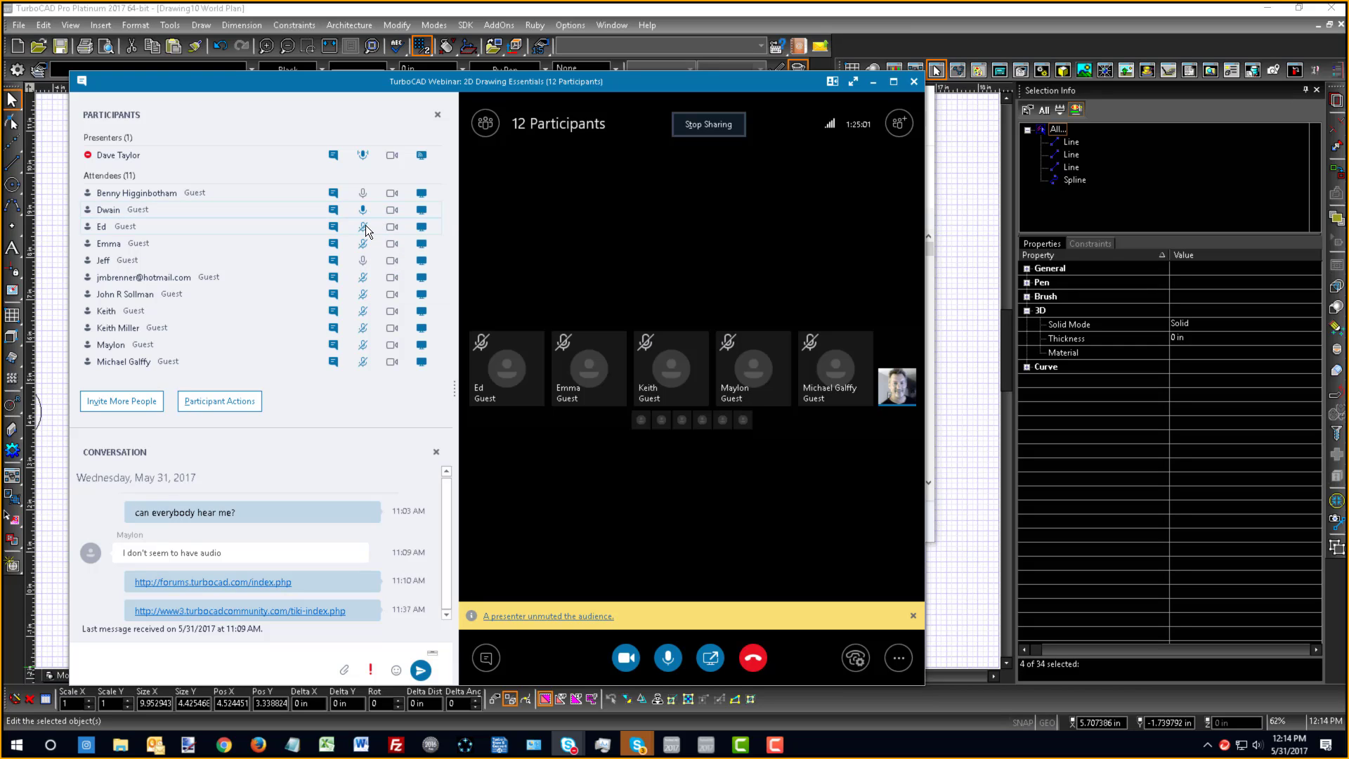
pyautogui.rightClick(364, 226)
pyautogui.click(383, 239)
pyautogui.rightClick(363, 245)
pyautogui.click(392, 256)
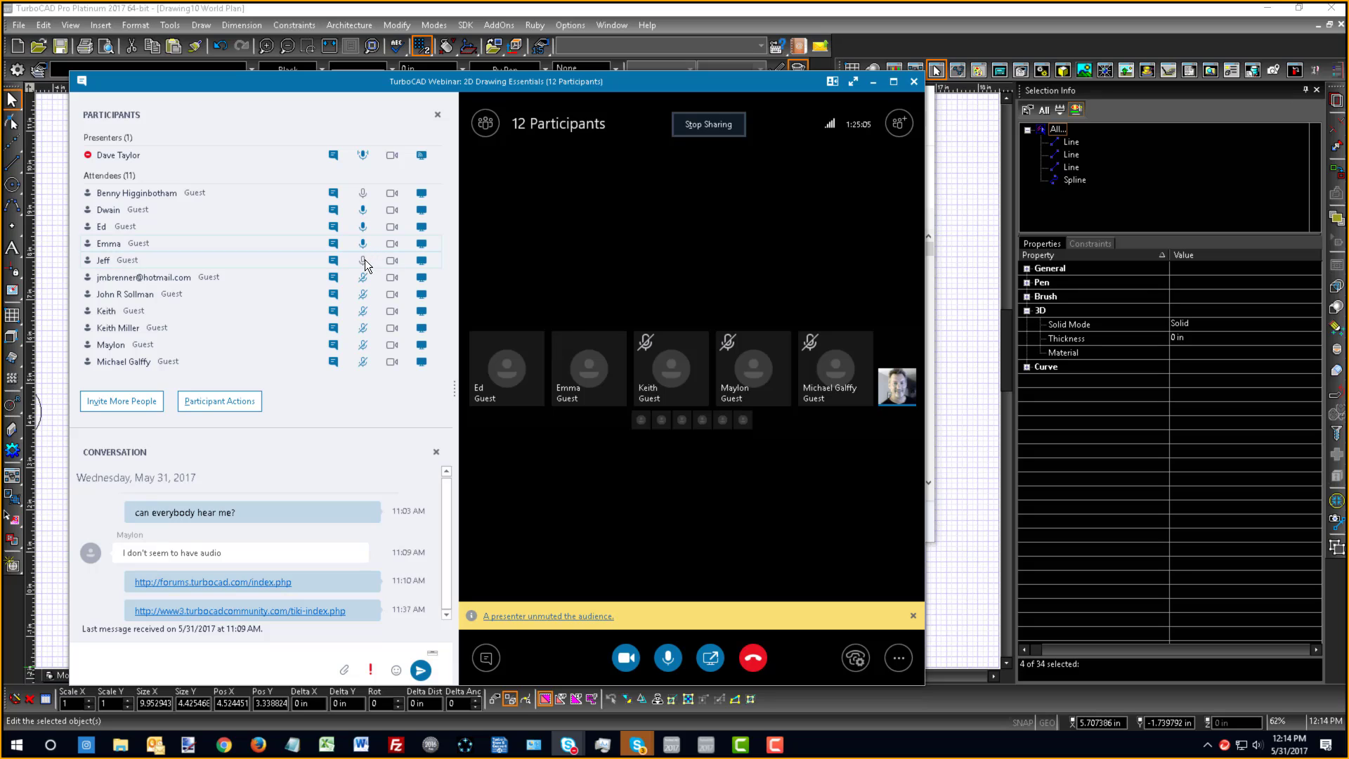
pyautogui.rightClick(364, 260)
pyautogui.click(387, 269)
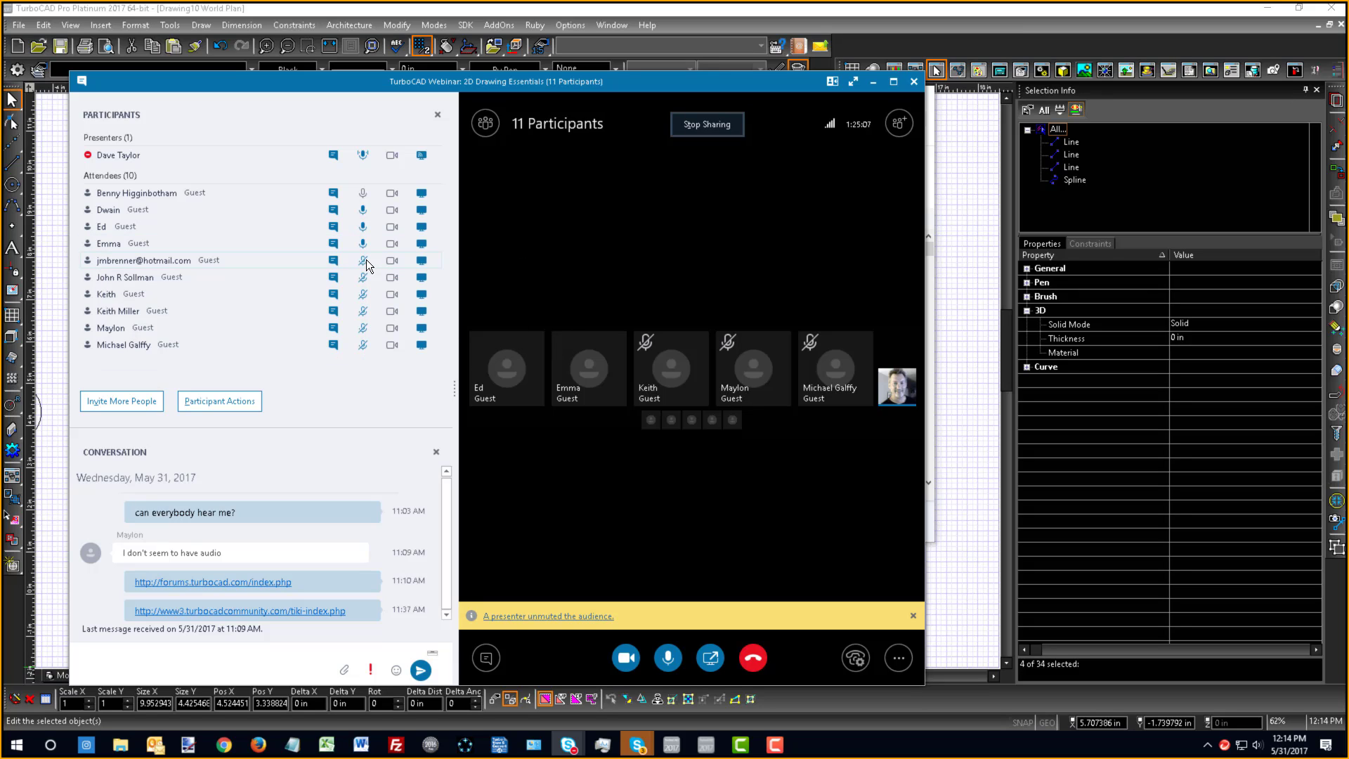
pyautogui.rightClick(365, 261)
pyautogui.click(376, 271)
pyautogui.rightClick(365, 280)
pyautogui.click(378, 287)
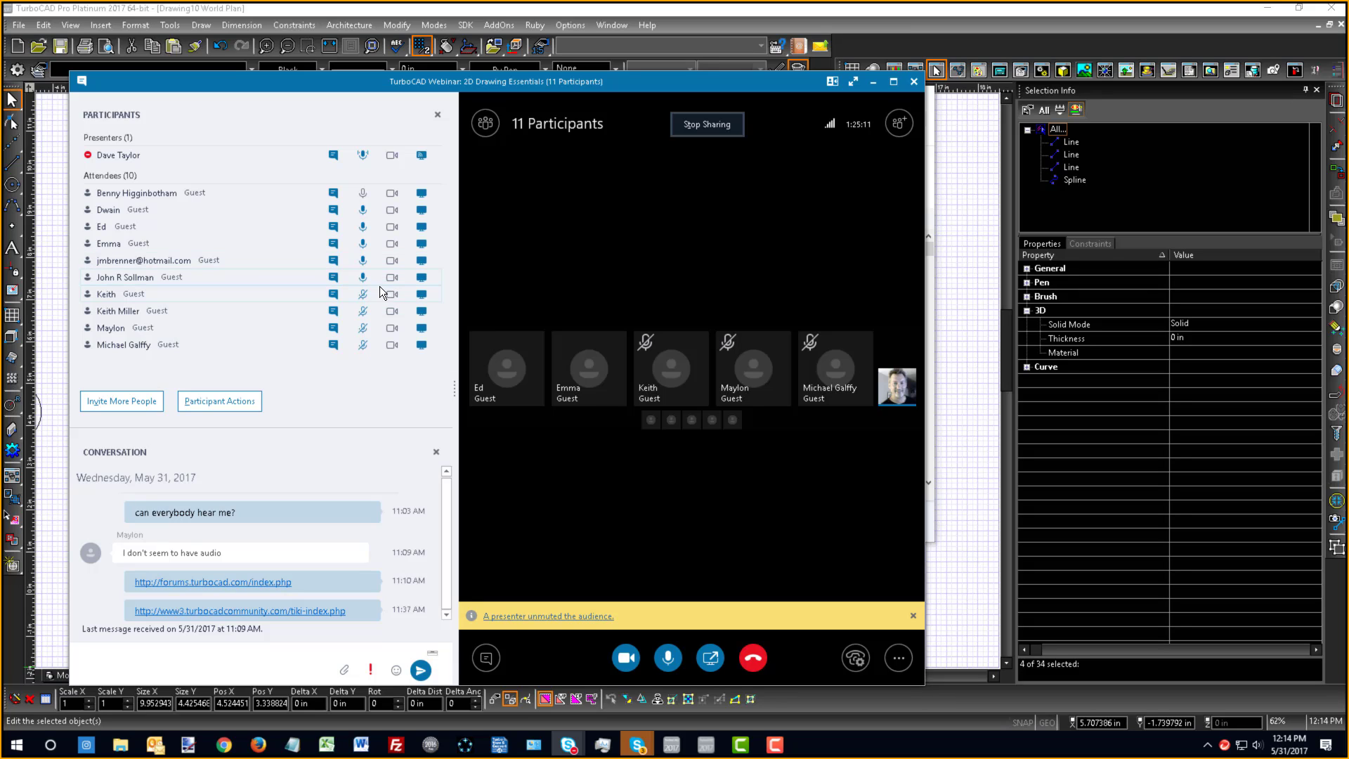
pyautogui.rightClick(364, 296)
pyautogui.click(383, 304)
pyautogui.rightClick(364, 309)
pyautogui.click(380, 316)
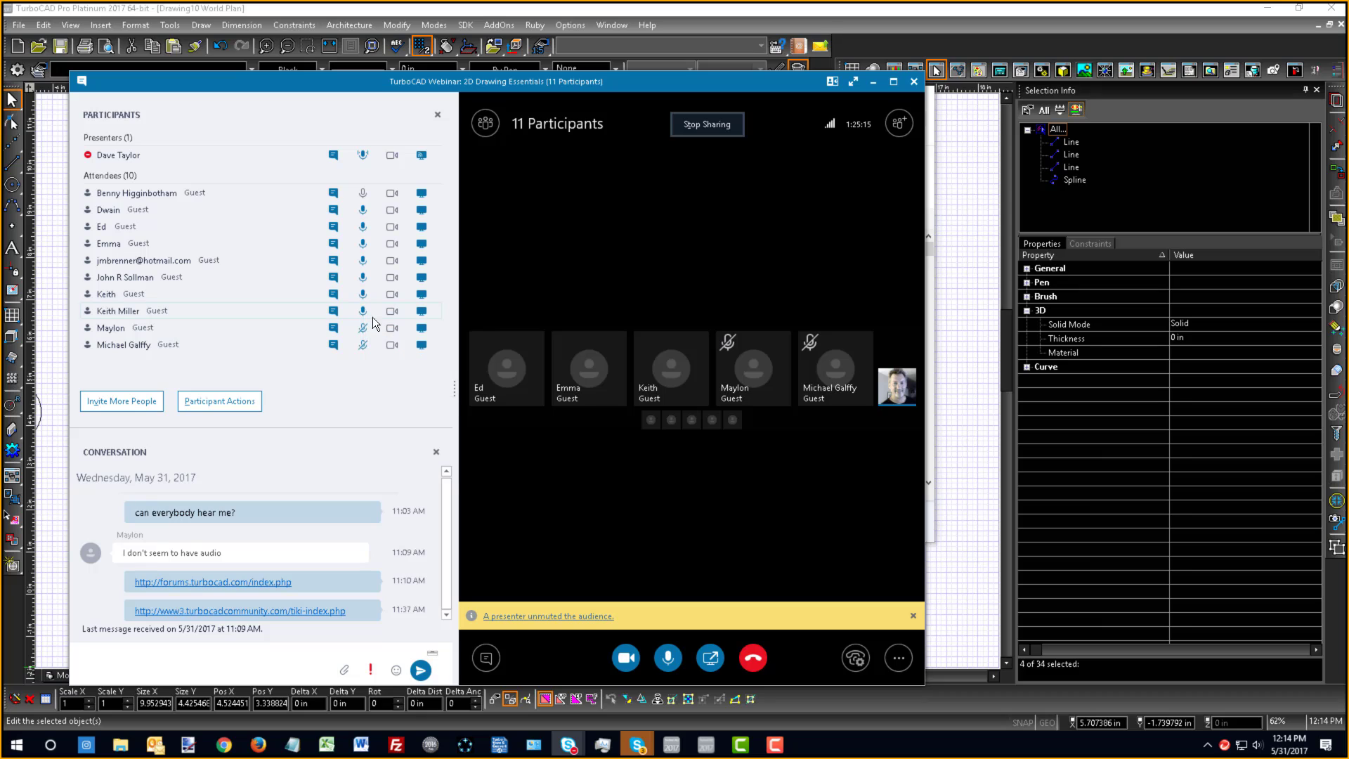
pyautogui.rightClick(364, 329)
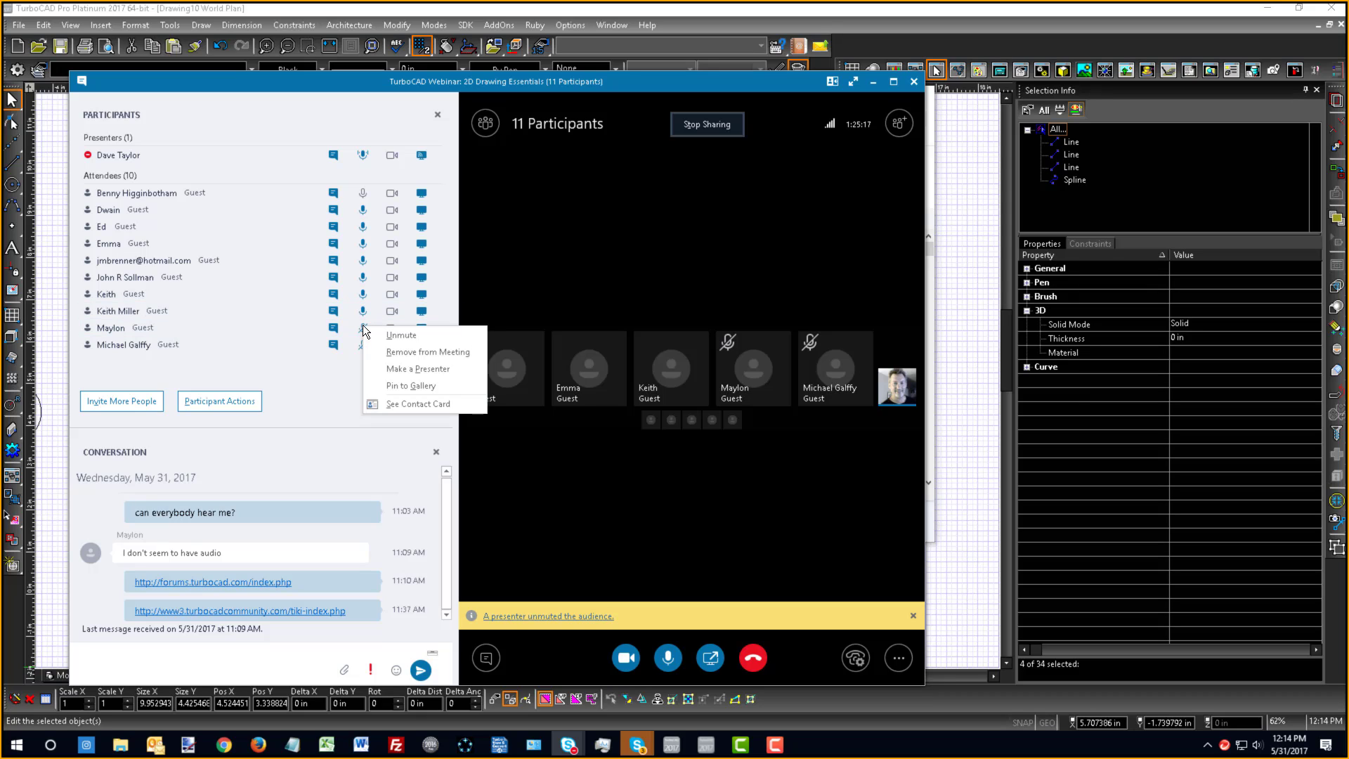
pyautogui.click(380, 333)
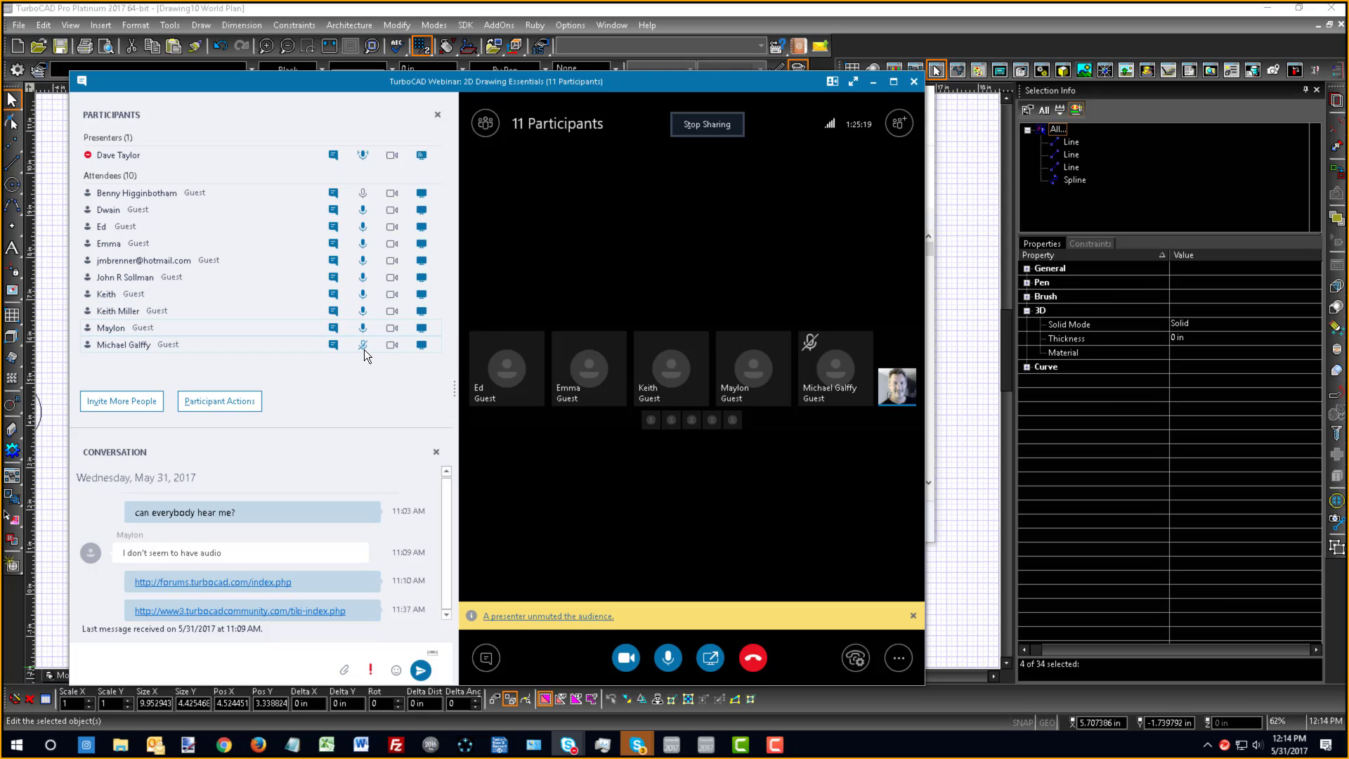
pyautogui.rightClick(365, 347)
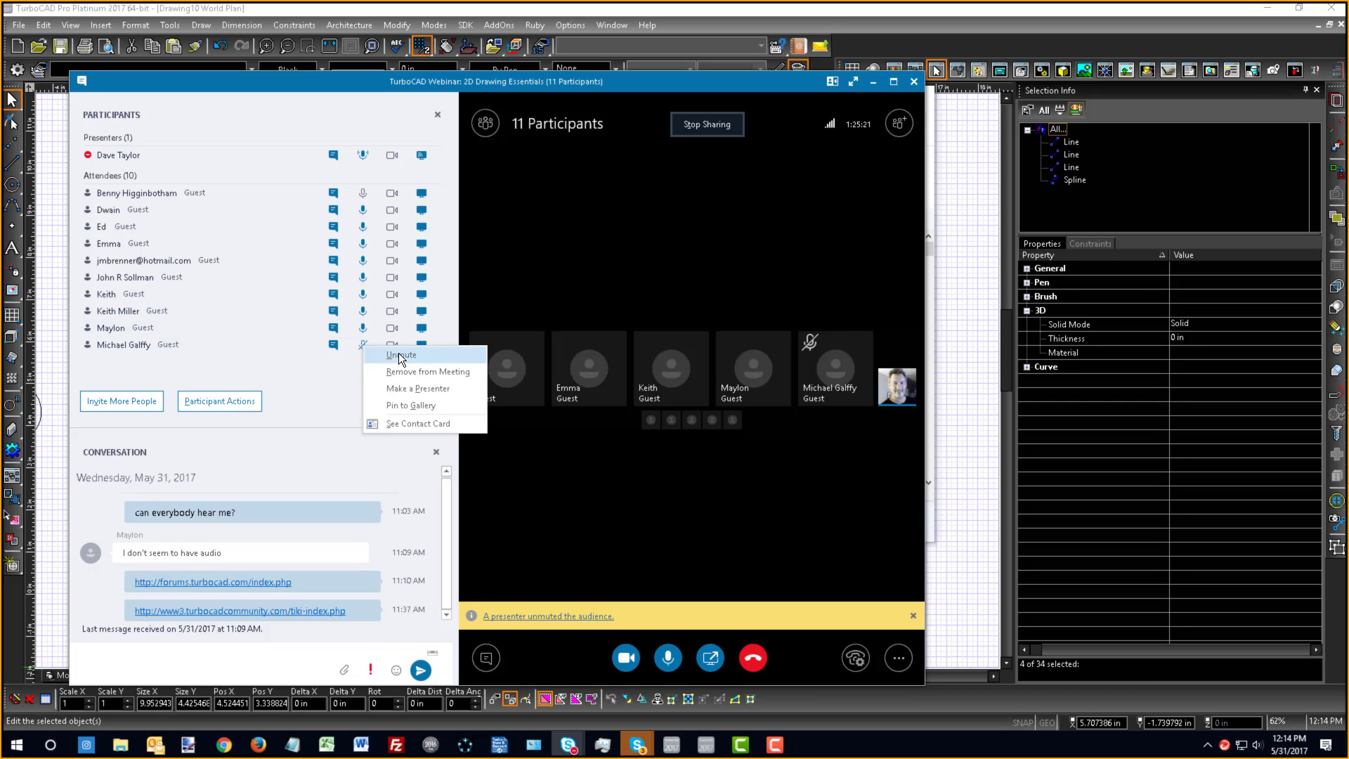
pyautogui.click(398, 354)
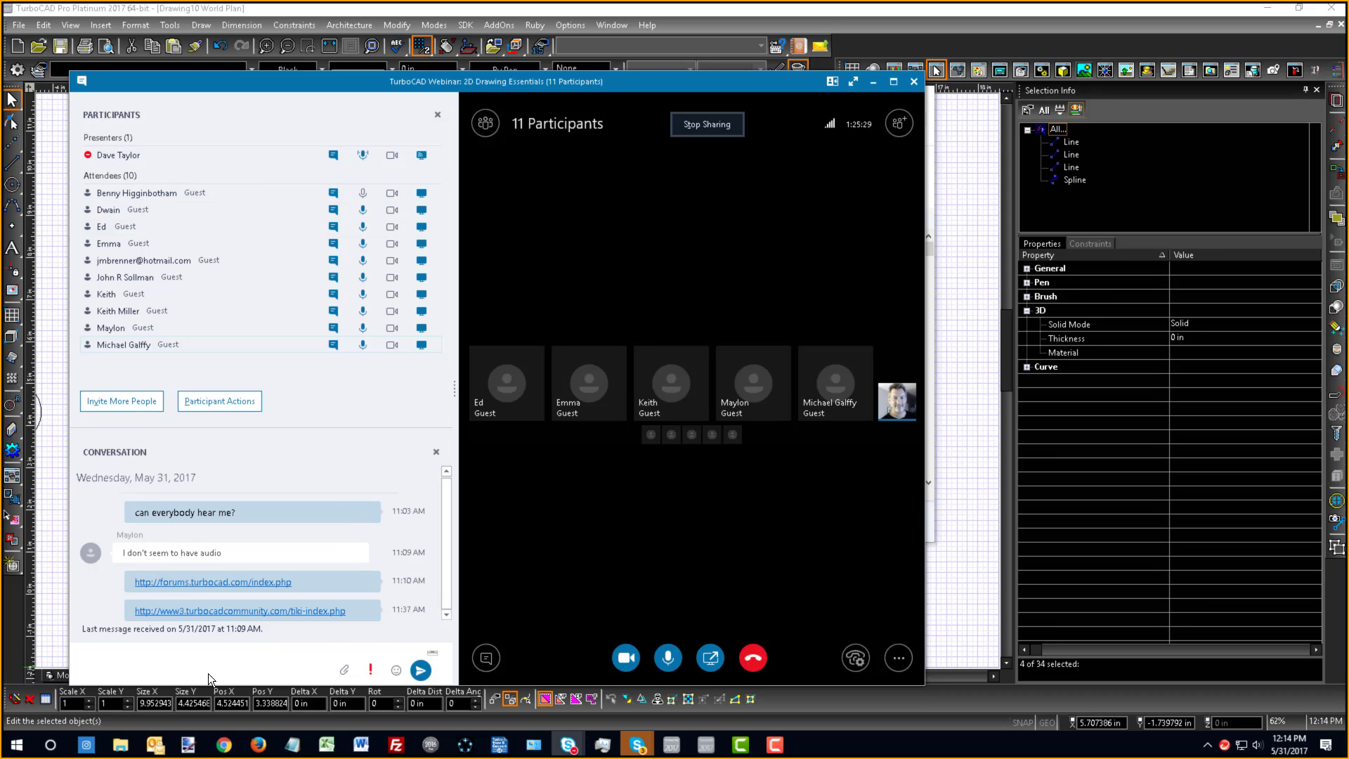
# - Check the first attendee's participant options for a way to unmute them, and close the options
pyautogui.rightClick(364, 200)
pyautogui.click(295, 170)
pyautogui.rightClick(361, 195)
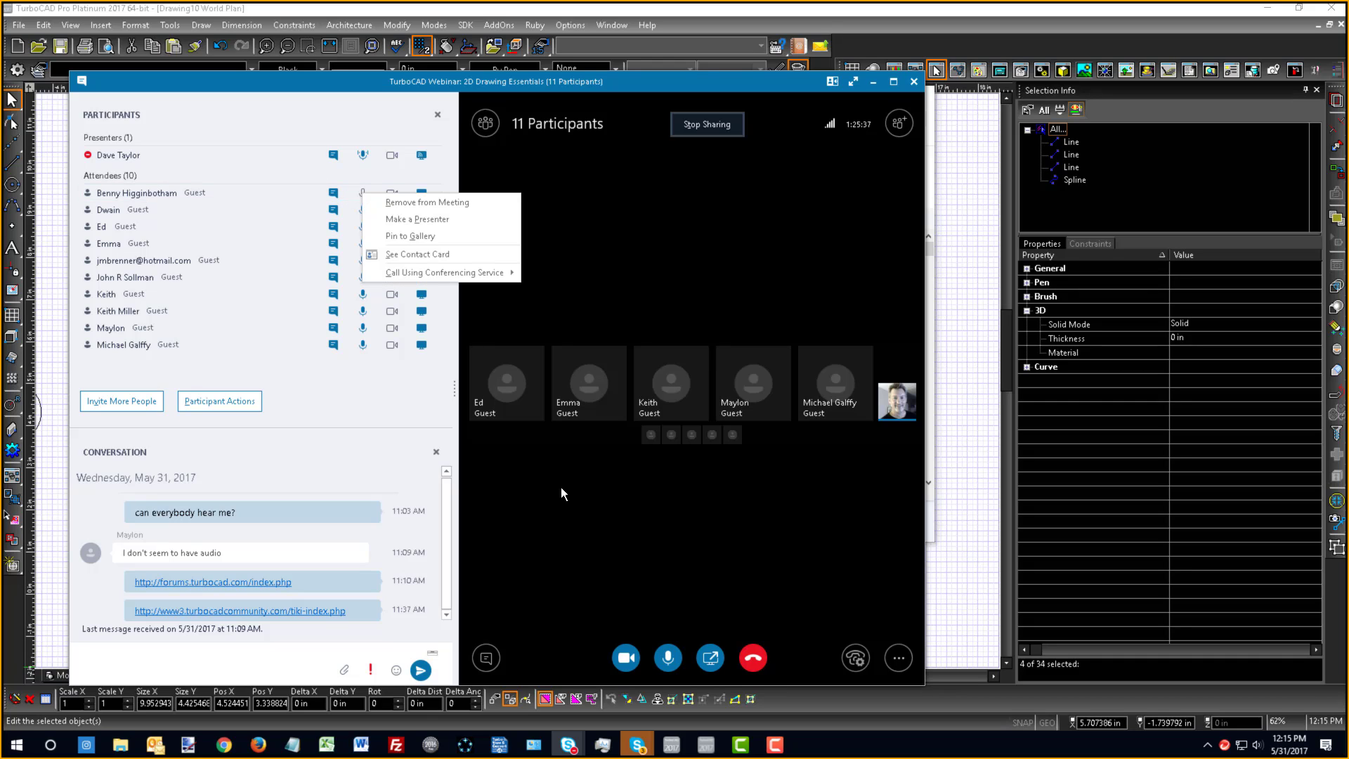
pyautogui.click(628, 546)
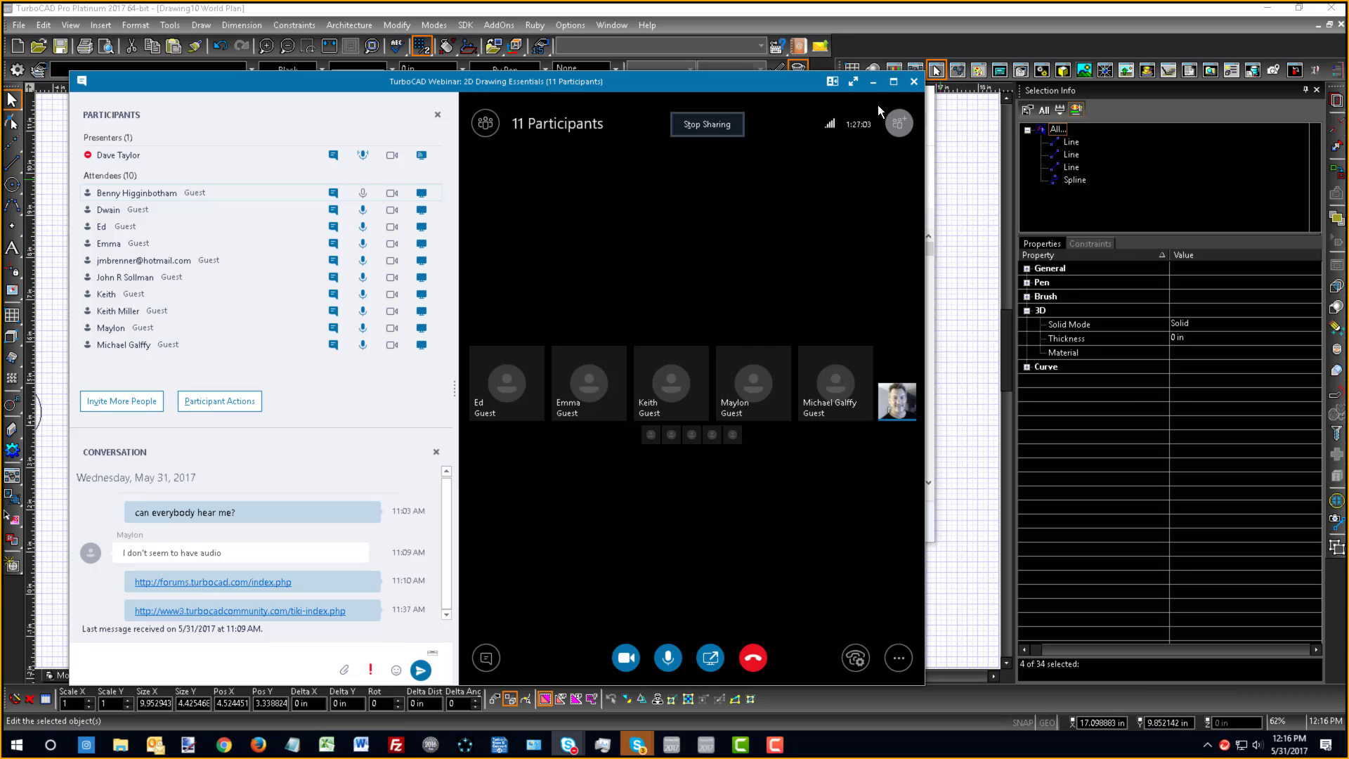
# - Switch back to the TurboCAD drawing, start the Line tool and turn on the geometric drawing aids (GEO)
pyautogui.click(987, 226)
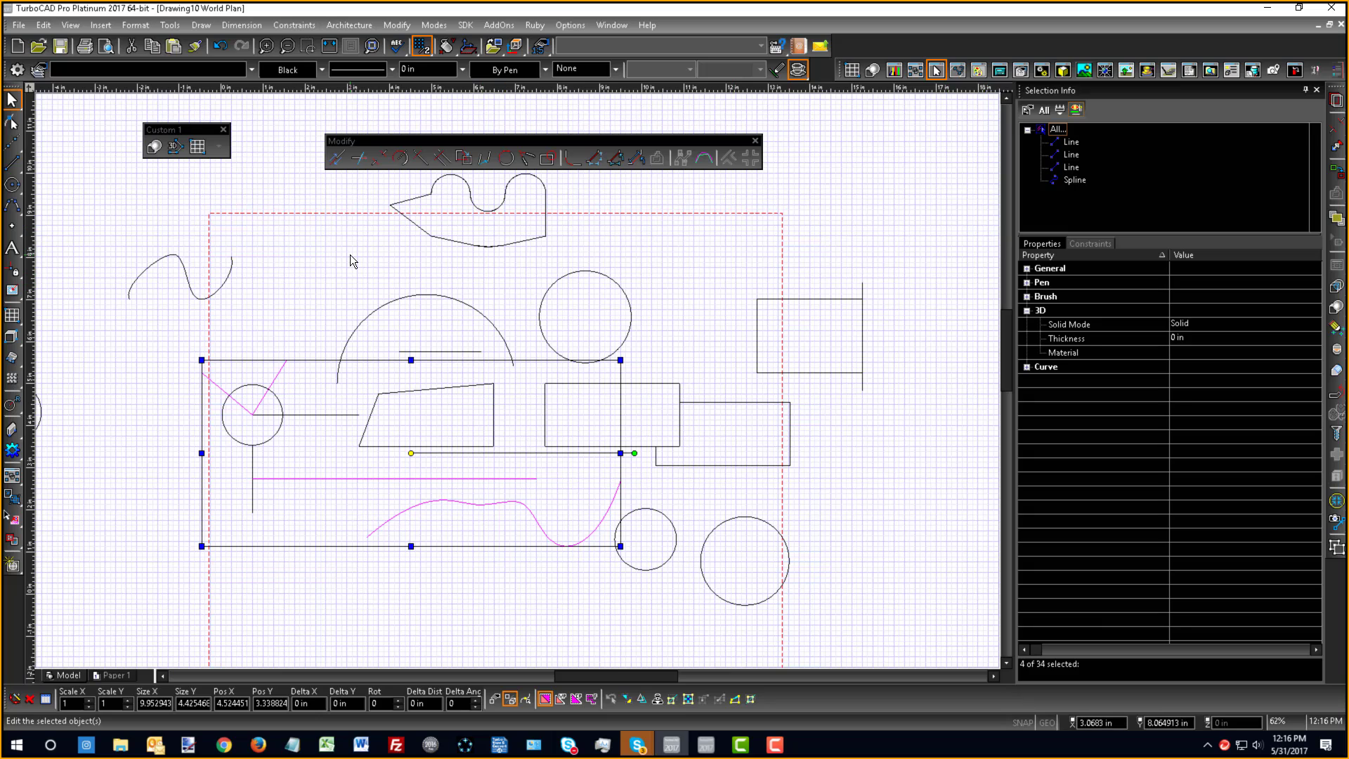
pyautogui.click(11, 166)
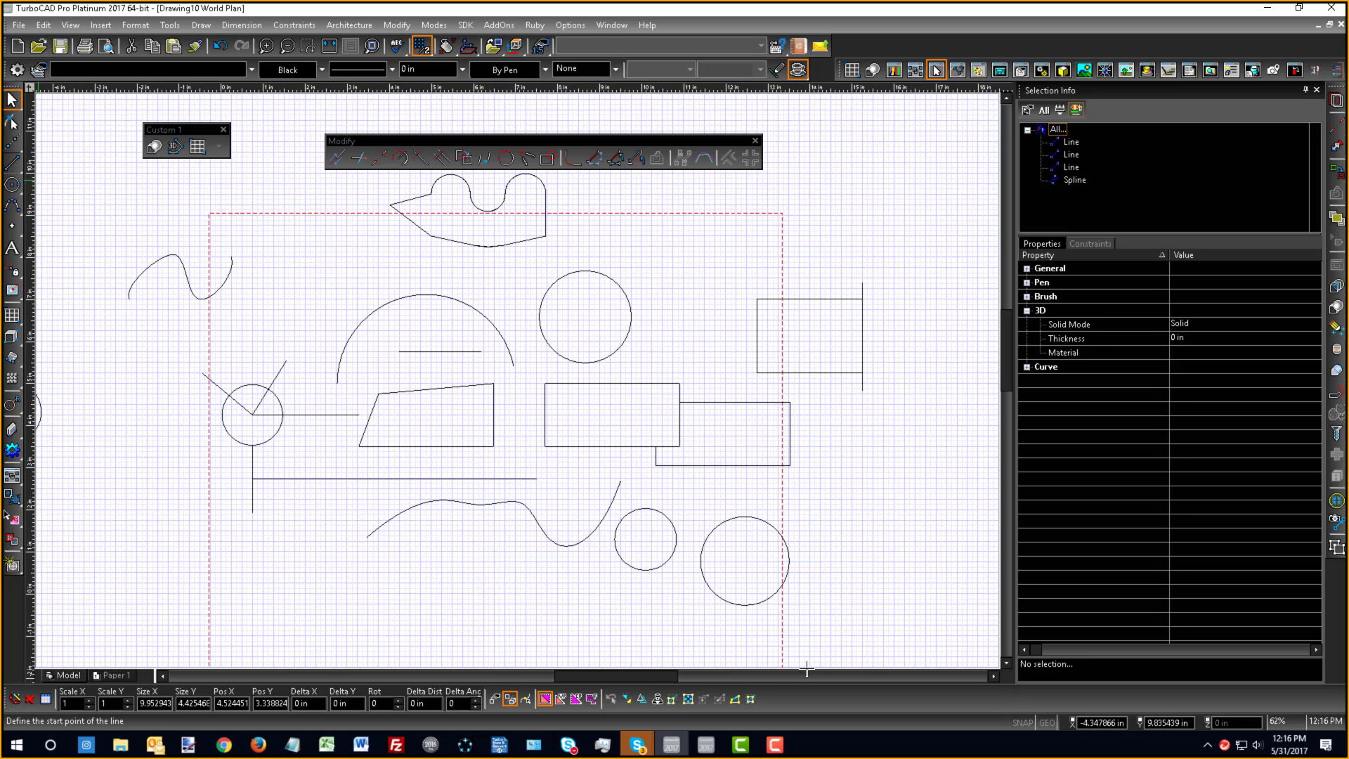
pyautogui.click(1046, 723)
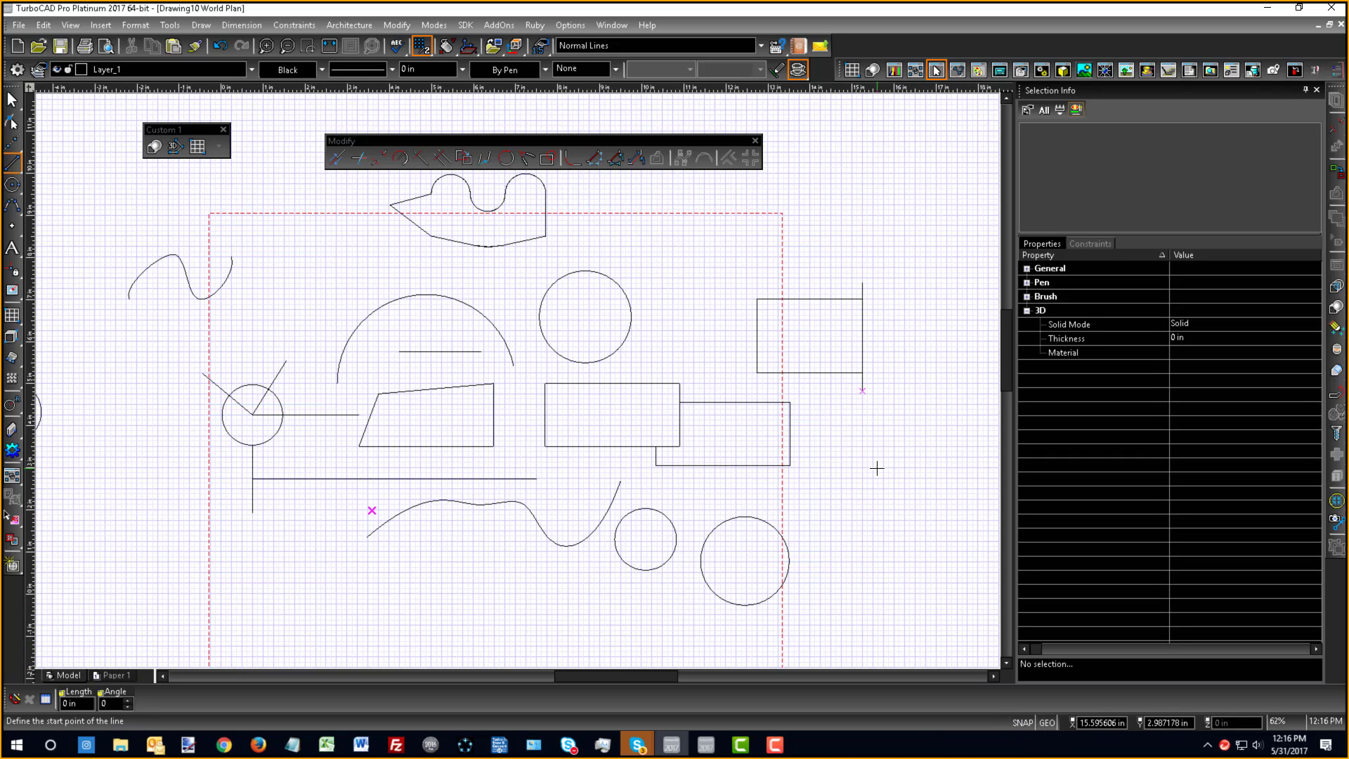
# - Draw a diagonal line from the upper end of the small S-shaped spline down toward the small circle with radiating lines
pyautogui.rightClick(854, 508)
pyautogui.scroll(2, 235, 257)
pyautogui.scroll(-2, 562, 435)
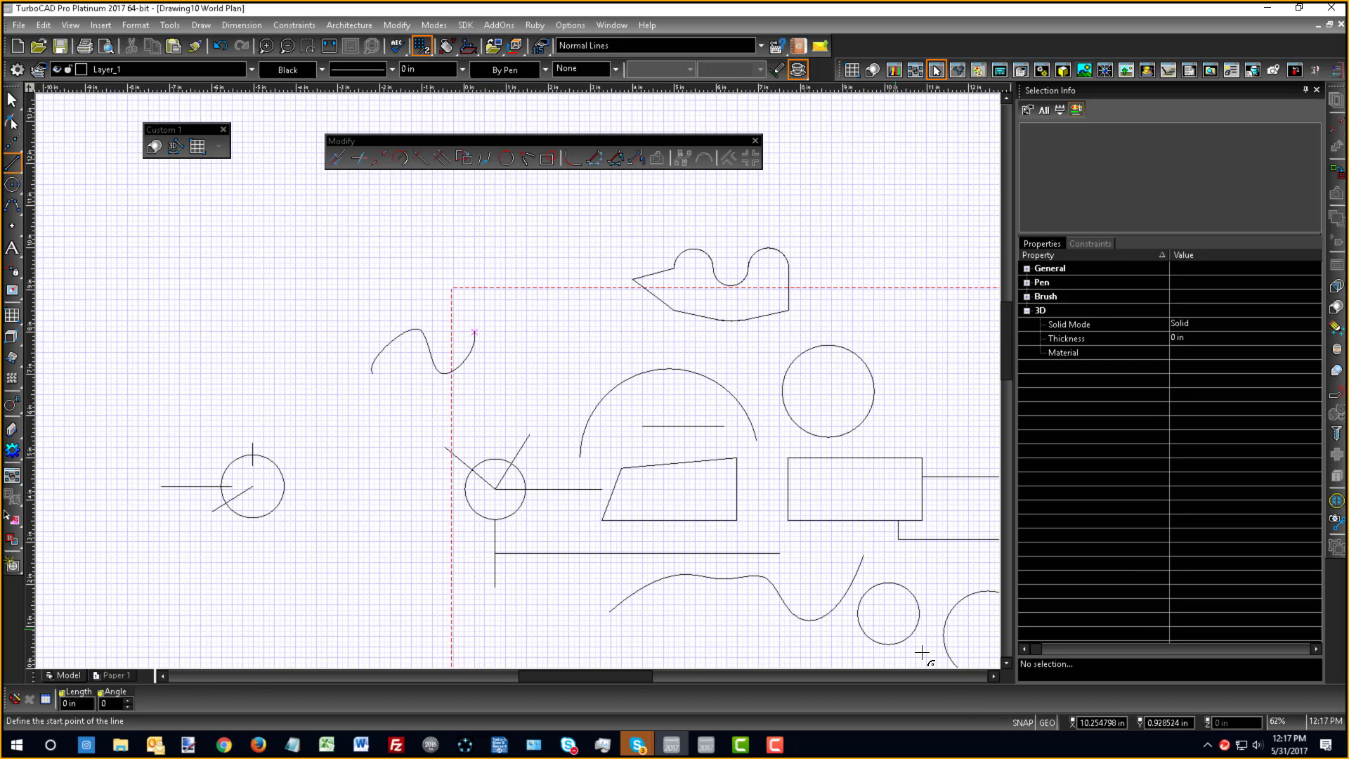
pyautogui.click(477, 333)
pyautogui.click(548, 404)
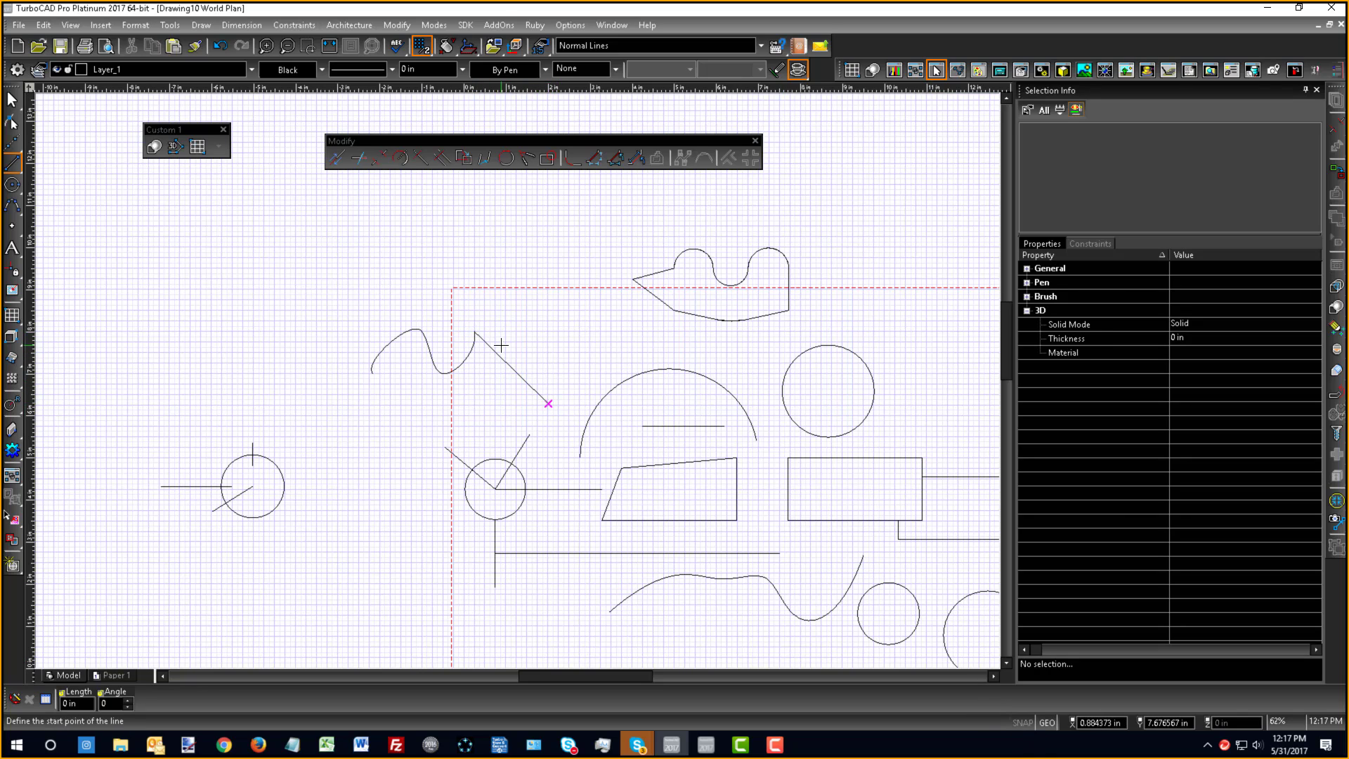
# - Check up close how the diagonal line meets the spline's end, and undo the line
pyautogui.scroll(5, 486, 339)
pyautogui.scroll(10, 515, 380)
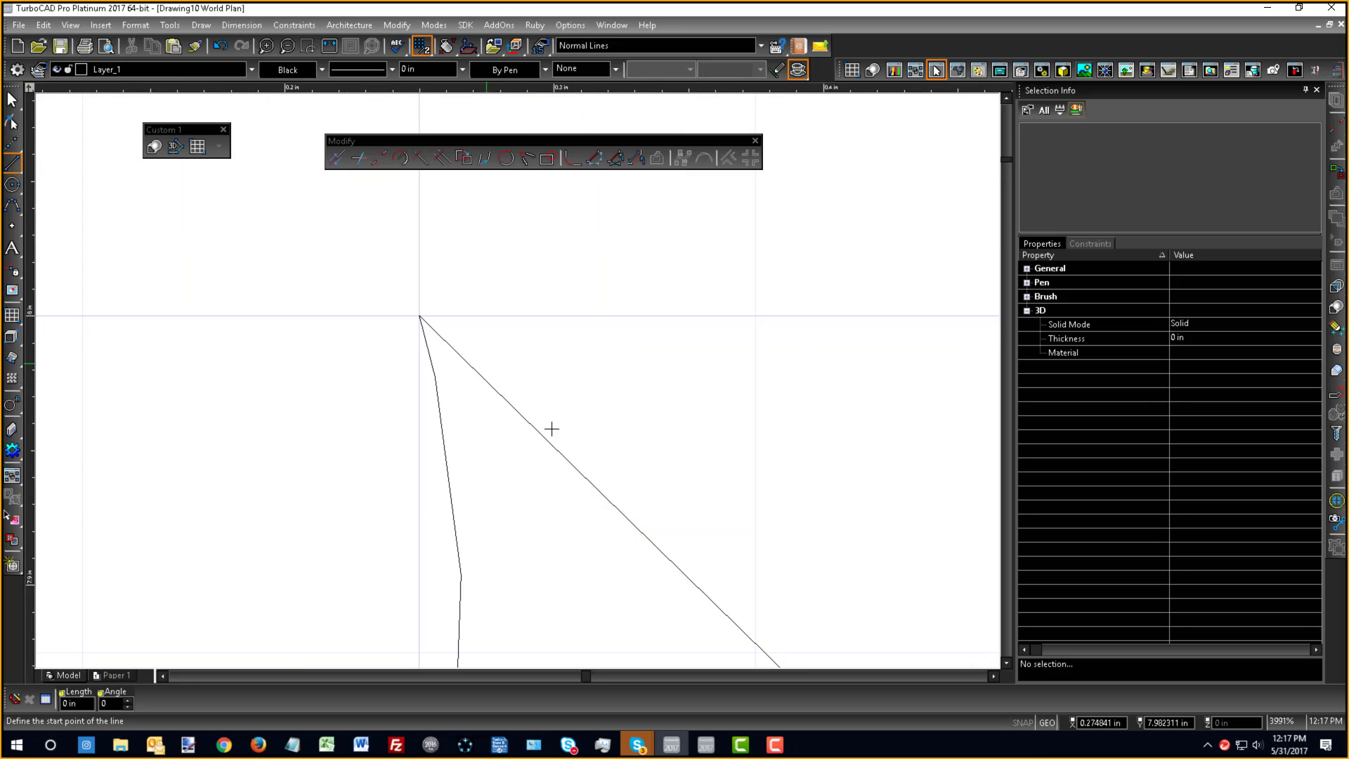
pyautogui.scroll(-5, 337, 403)
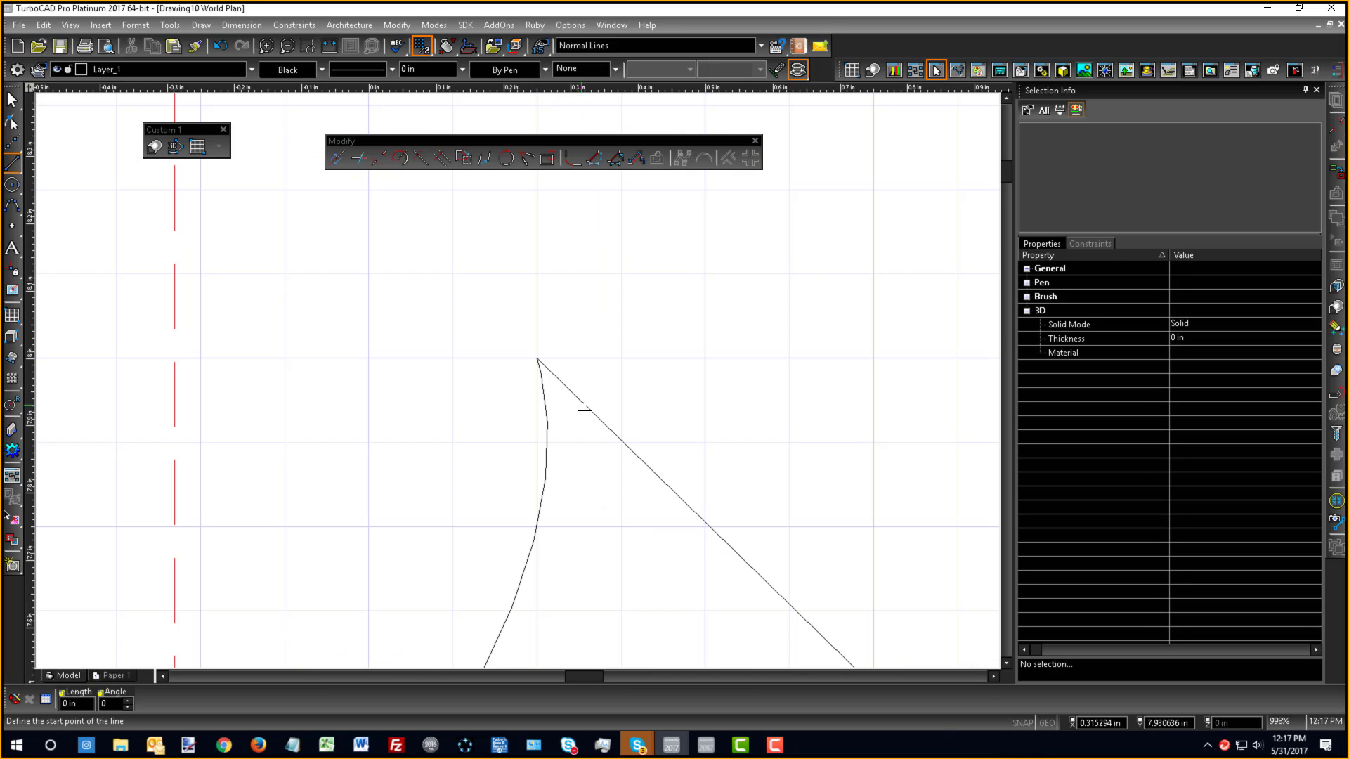
pyautogui.hotkey('ctrl', 'z')
pyautogui.scroll(-5, 516, 380)
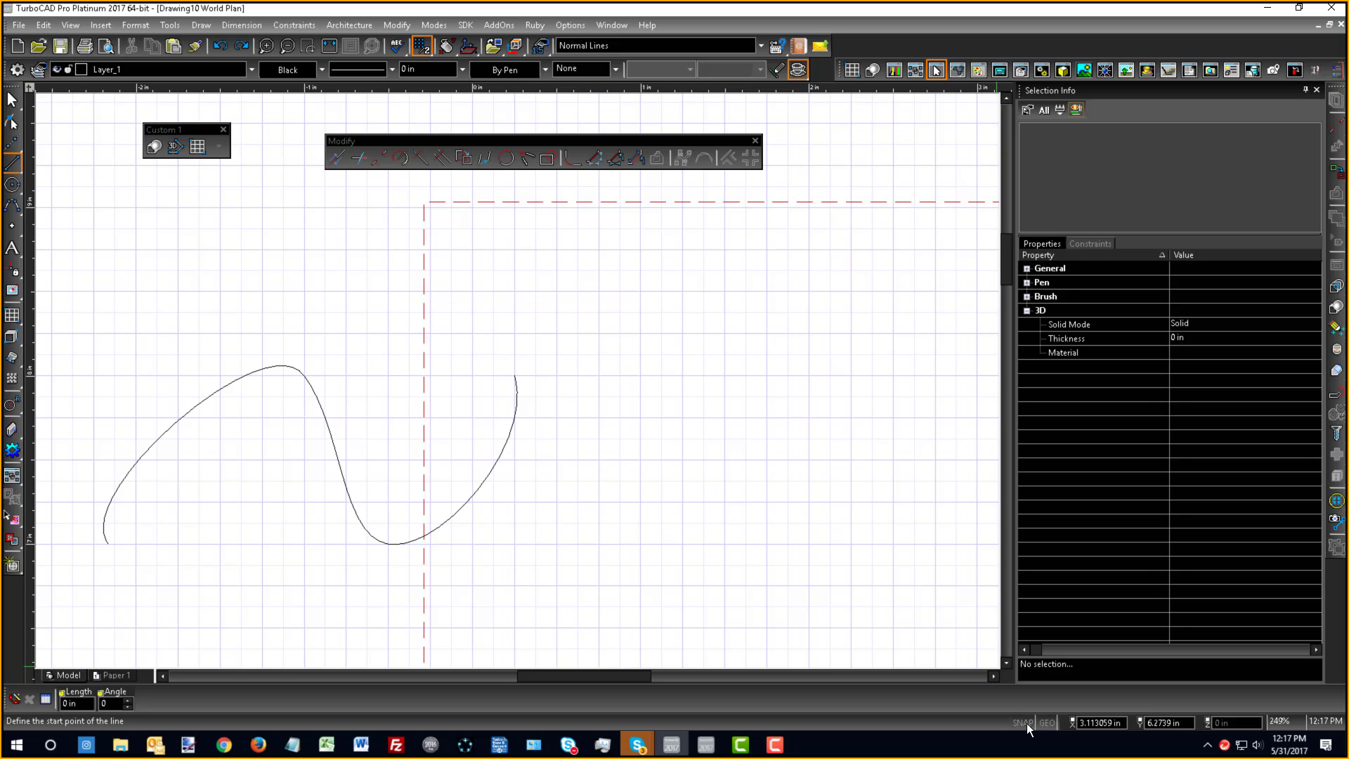
# - Draw a diagonal line about 1.83 in long from near the spline's upper end without snapping, and inspect its start point up close
pyautogui.scroll(2, 518, 377)
pyautogui.scroll(-4, 517, 379)
pyautogui.click(518, 378)
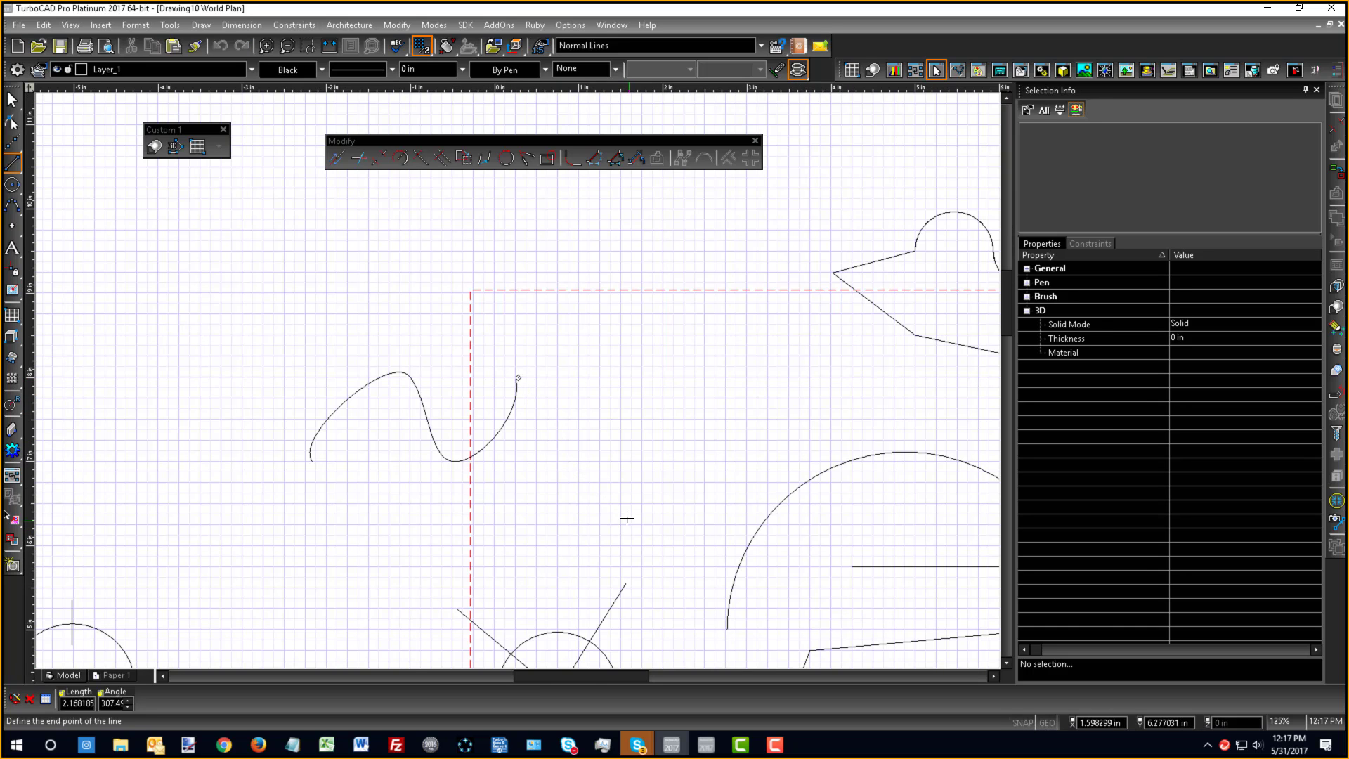
pyautogui.click(611, 498)
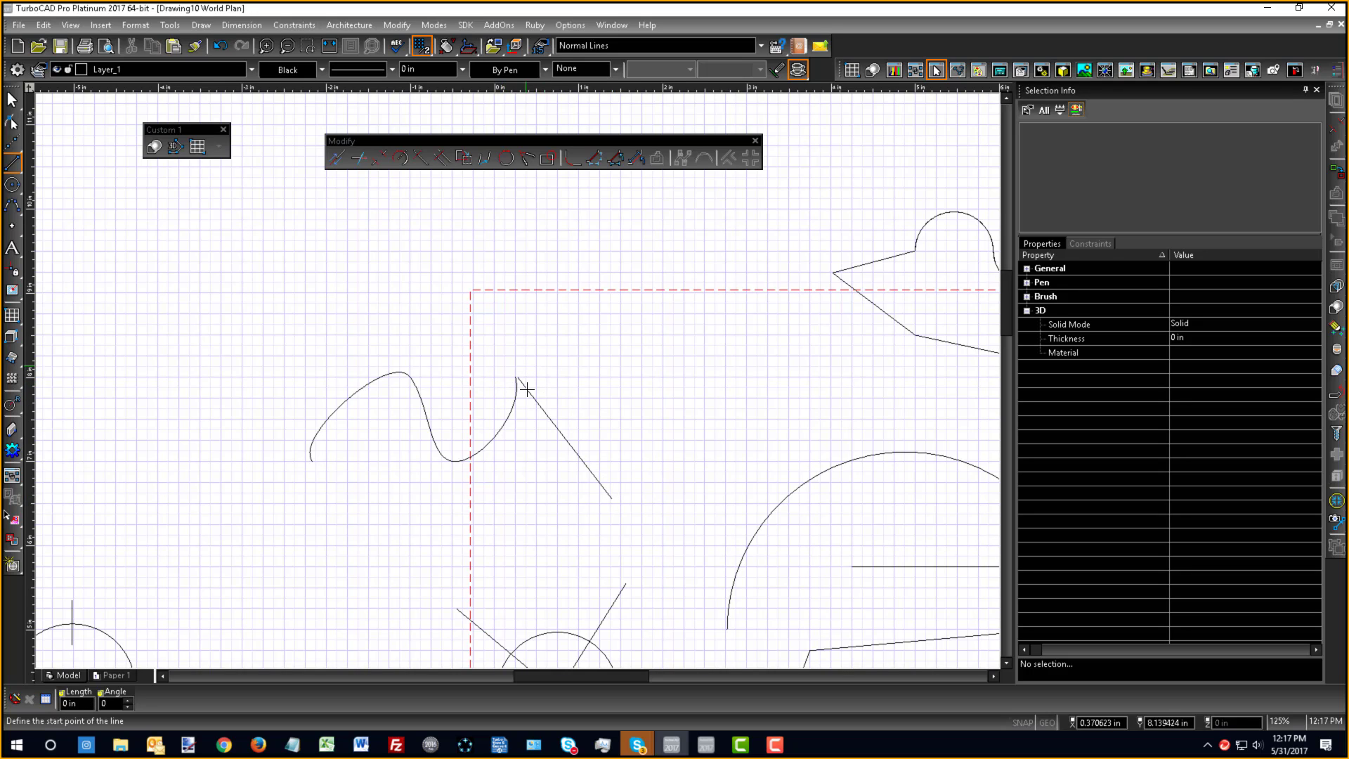
pyautogui.scroll(8, 521, 377)
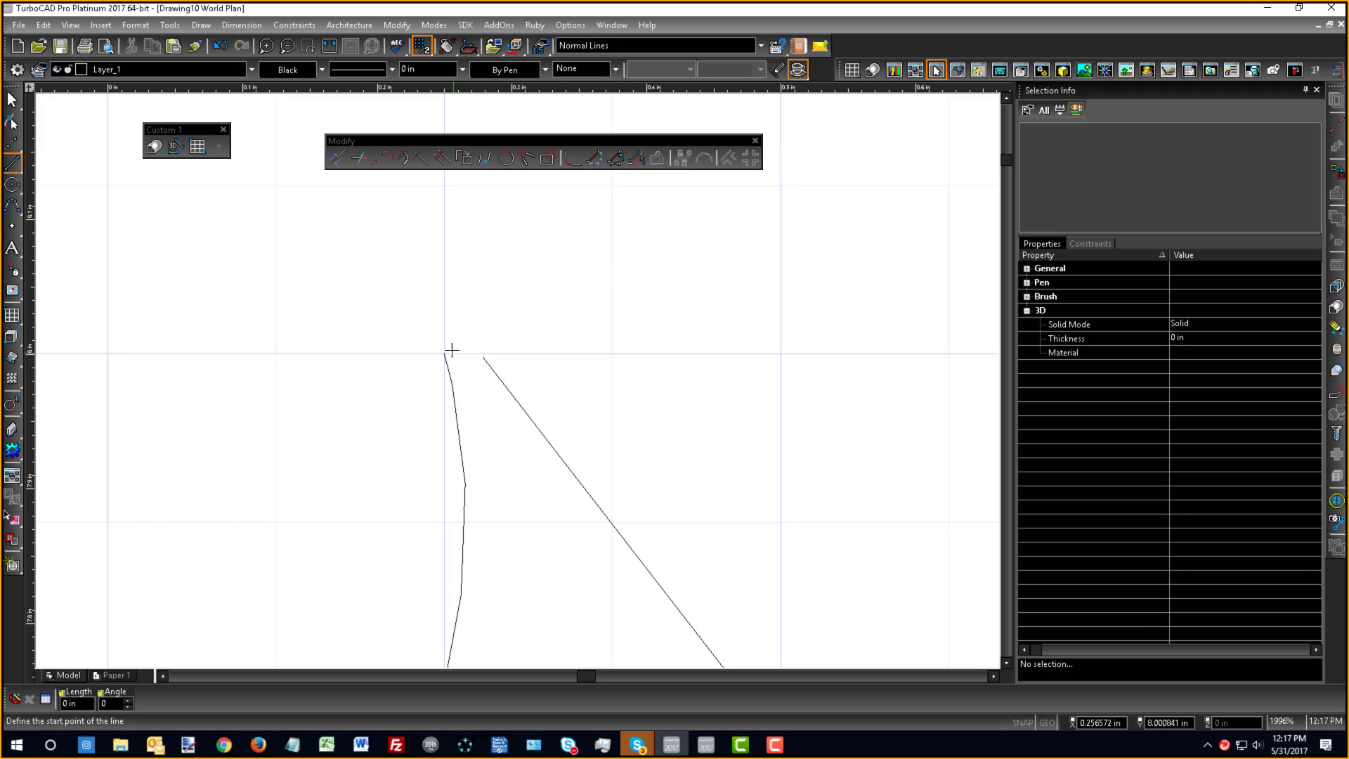
pyautogui.scroll(4, 443, 362)
pyautogui.scroll(-12, 517, 381)
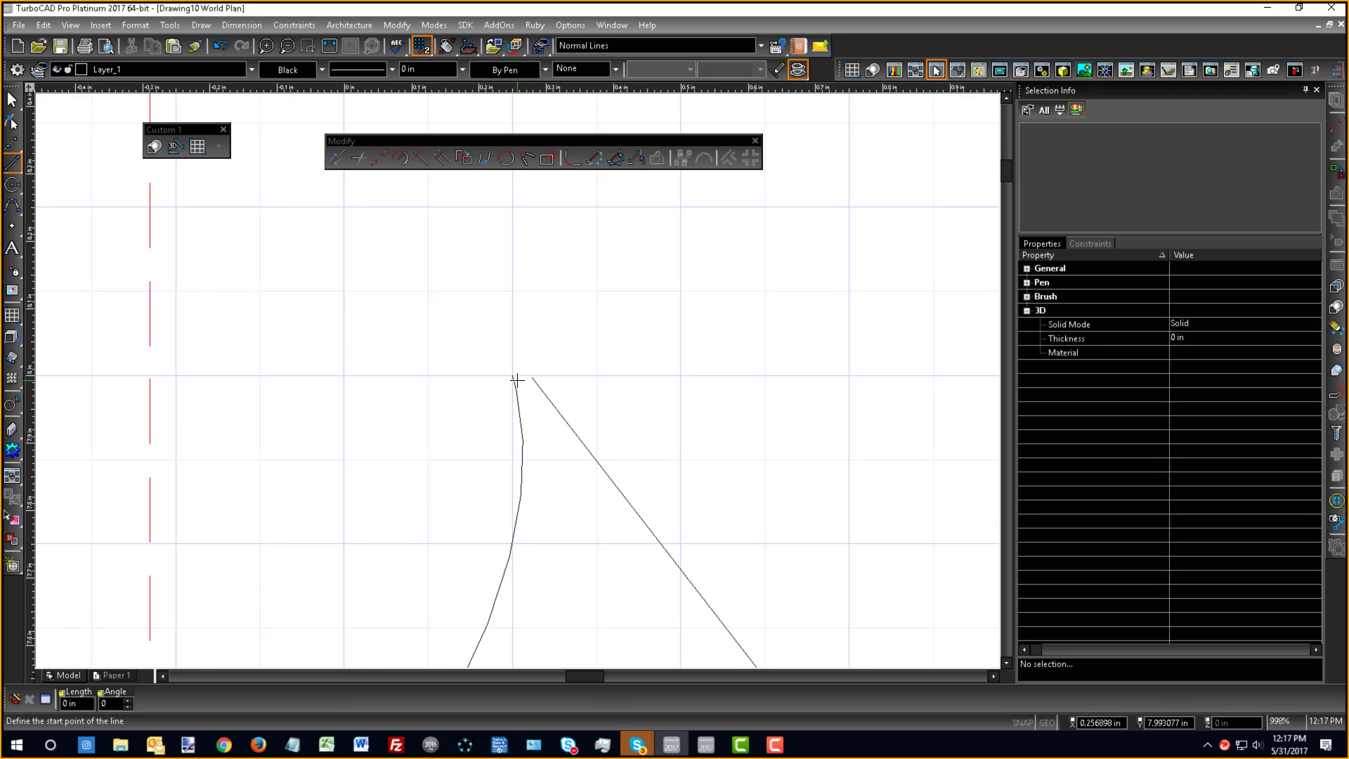
# - Select the unsnapped diagonal line beside the spline with the Select tool and delete it
pyautogui.rightClick(568, 420)
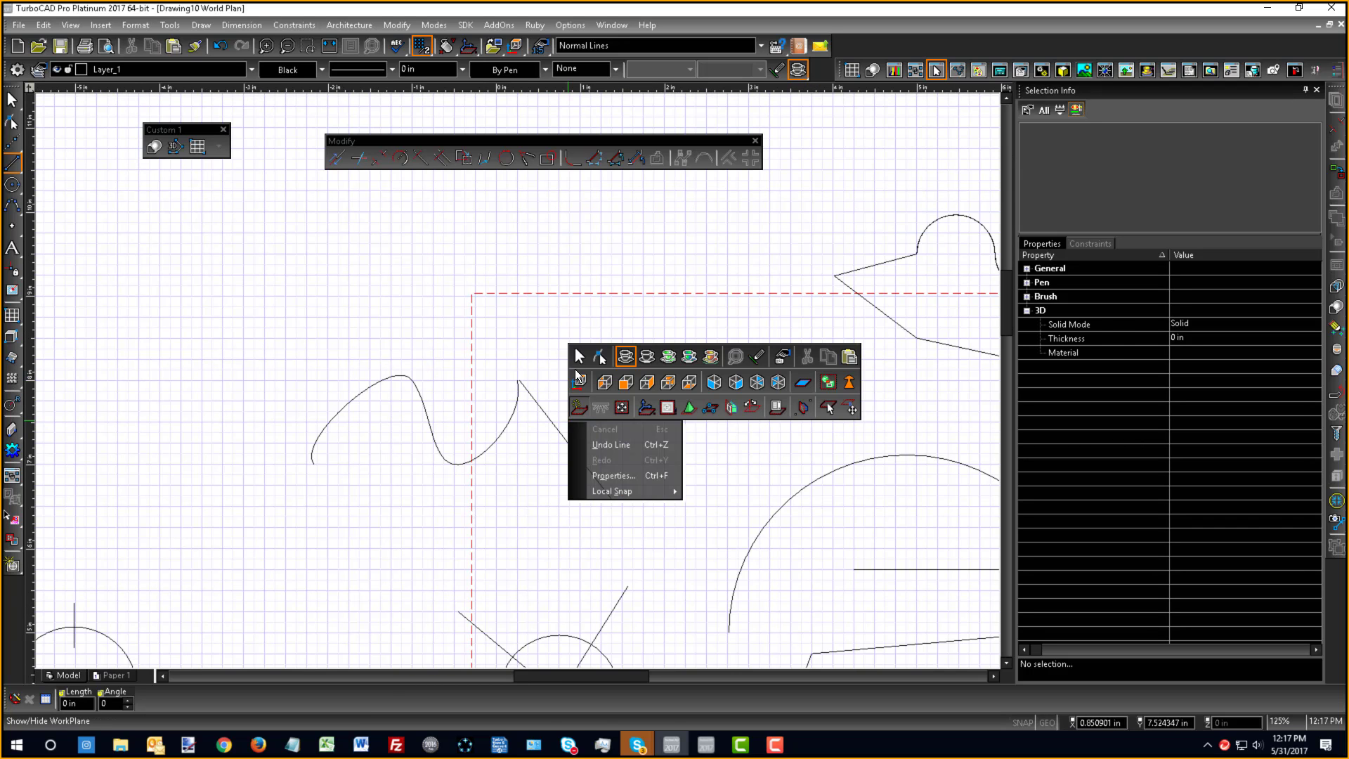
pyautogui.click(578, 358)
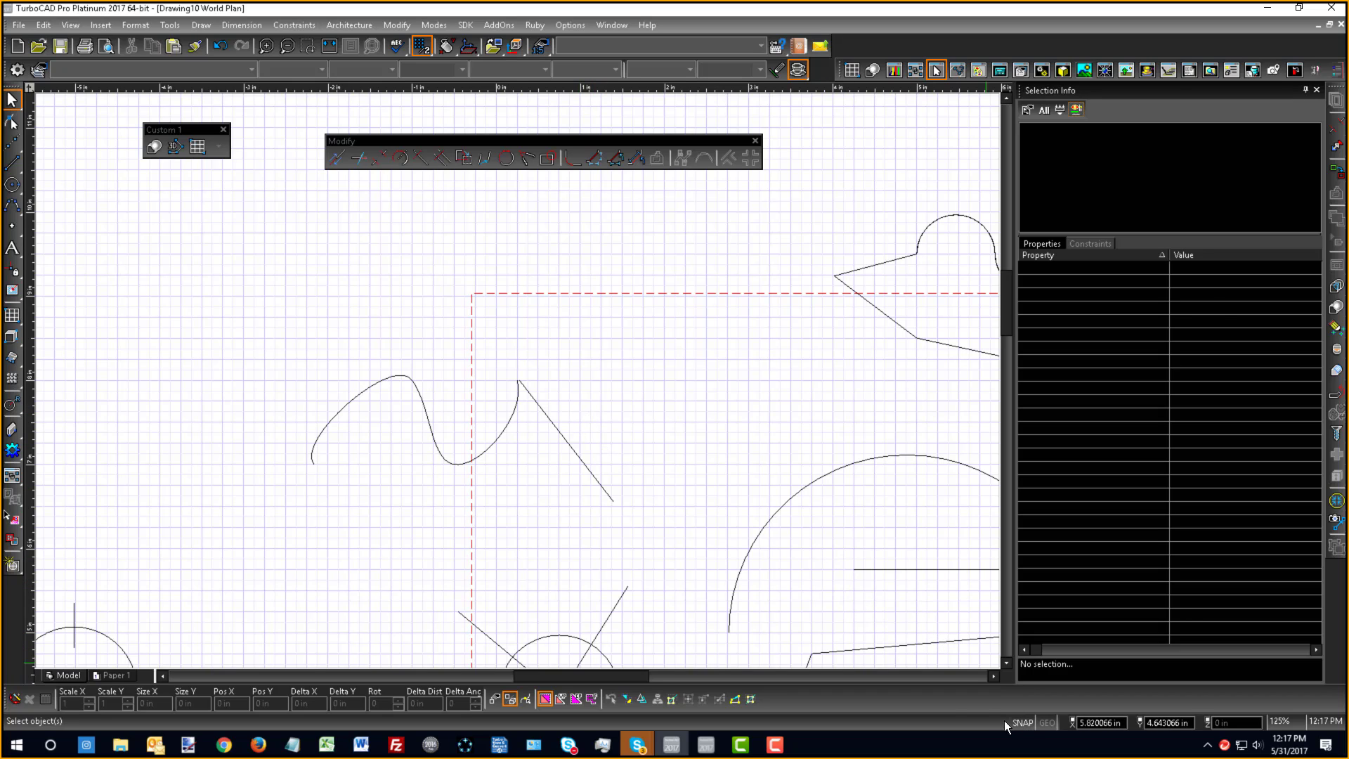
pyautogui.click(604, 492)
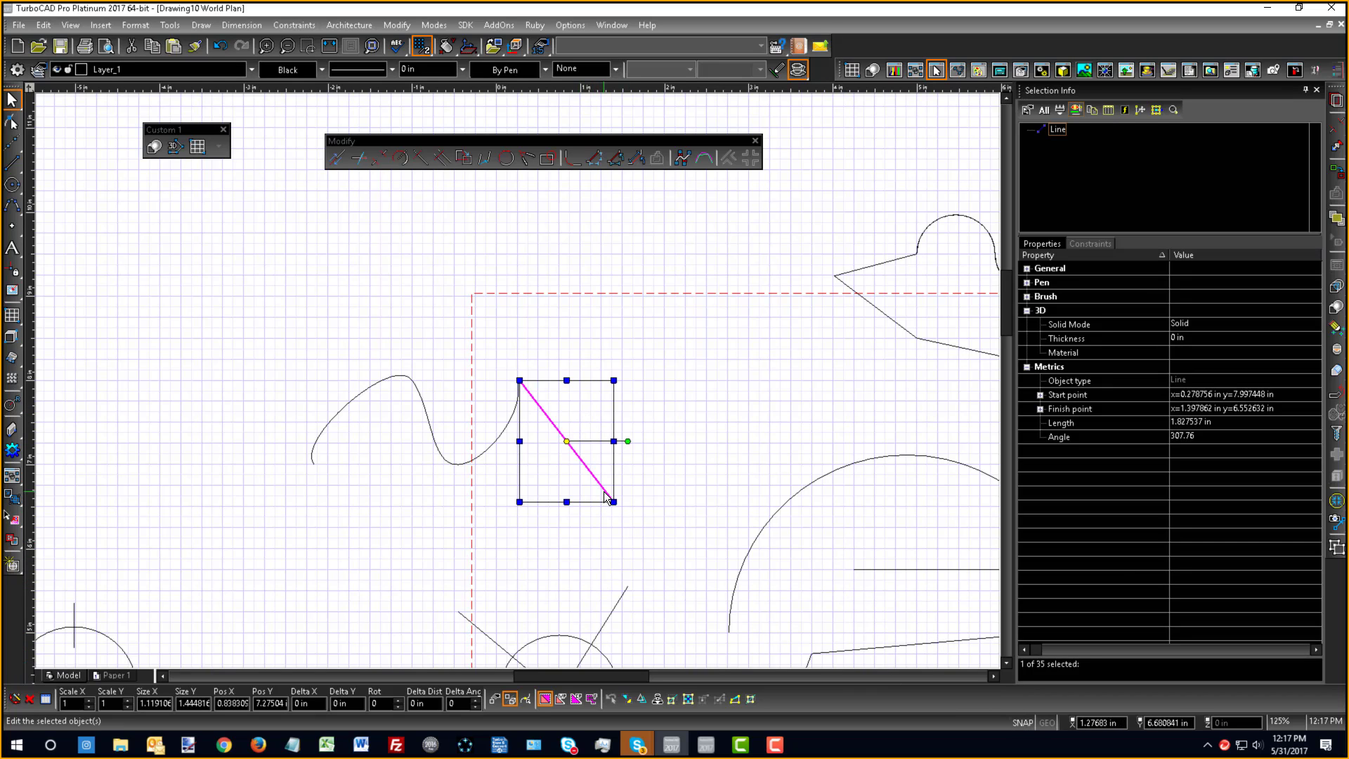
pyautogui.press('Delete')
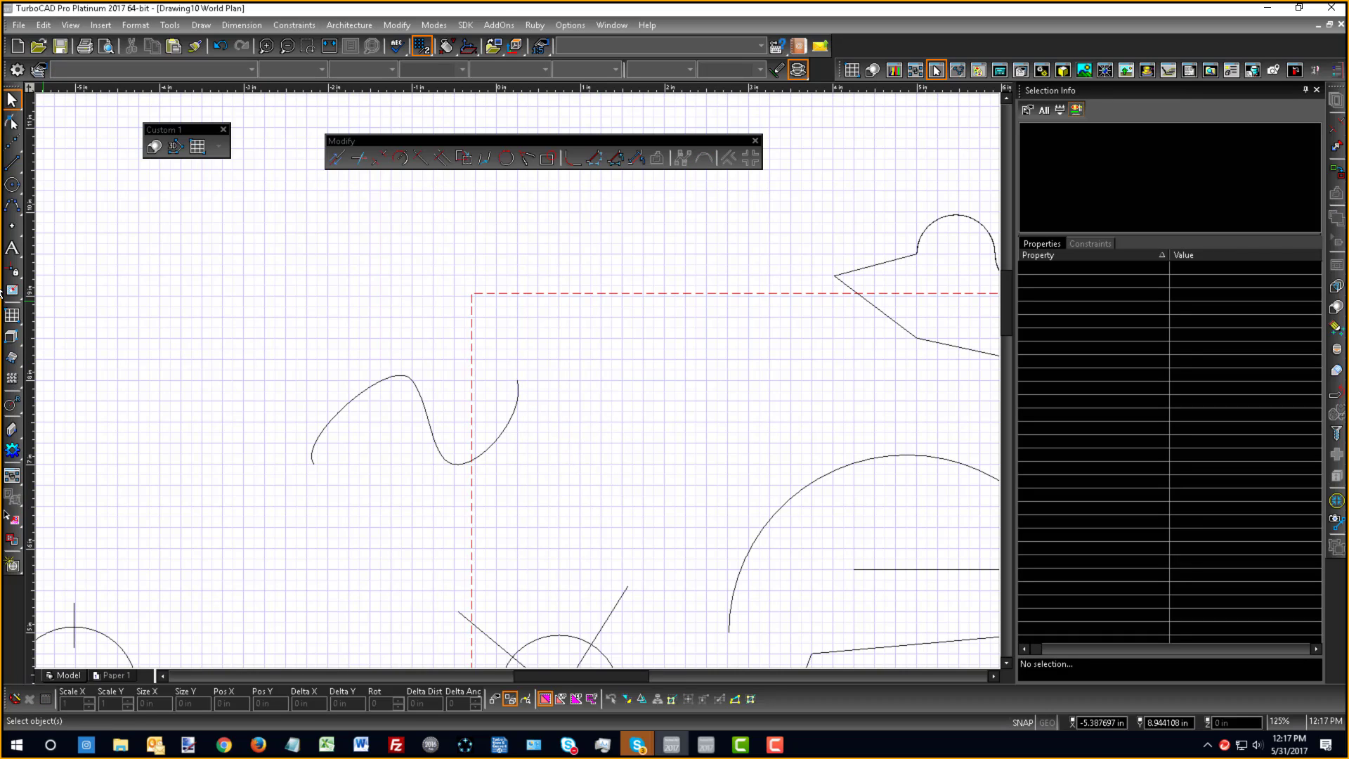
# - Draw a line about 2.04 in long with snap on, from the spline's upper end diagonally downward, and leave the Line tool
pyautogui.click(12, 162)
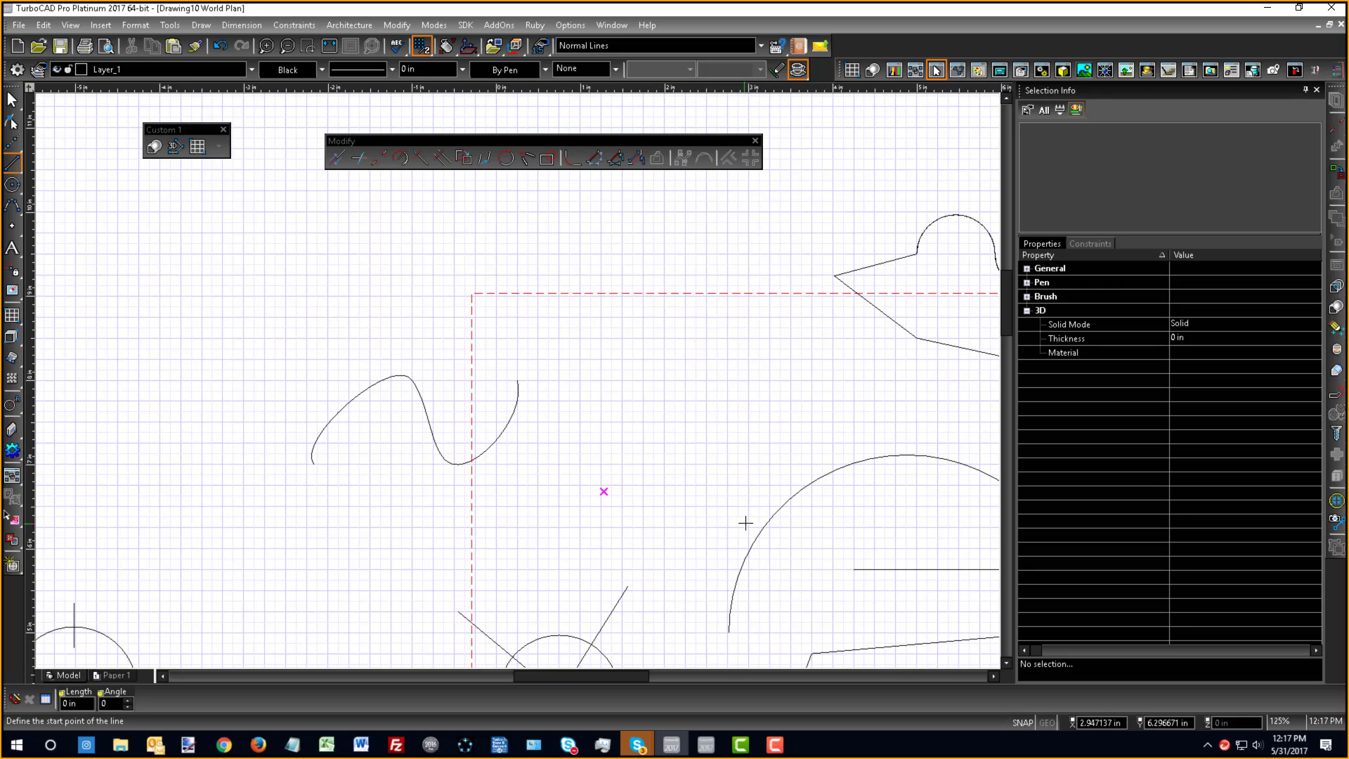
pyautogui.click(518, 383)
pyautogui.click(639, 485)
pyautogui.rightClick(641, 484)
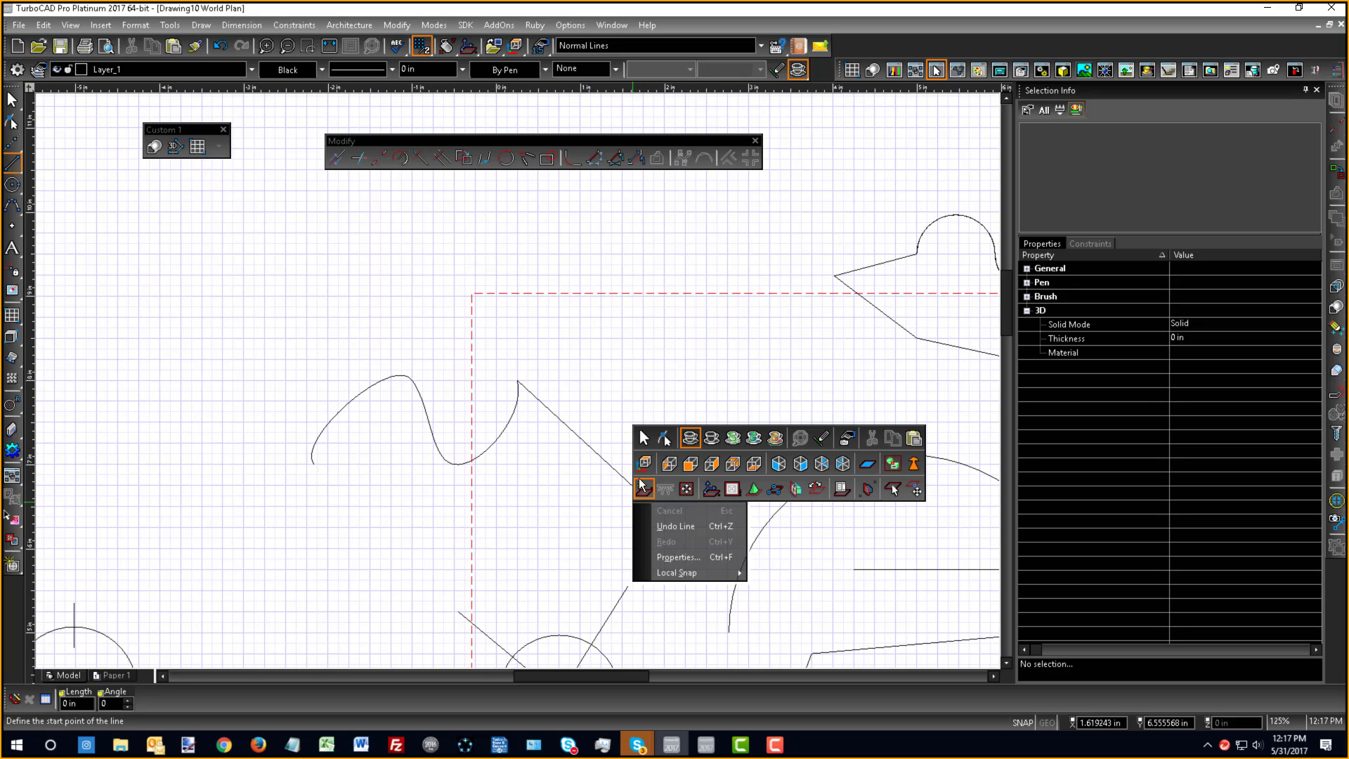
pyautogui.click(643, 439)
# - Inspect the snapped line's connection to the spline's end up close, and delete the line
pyautogui.scroll(6, 531, 383)
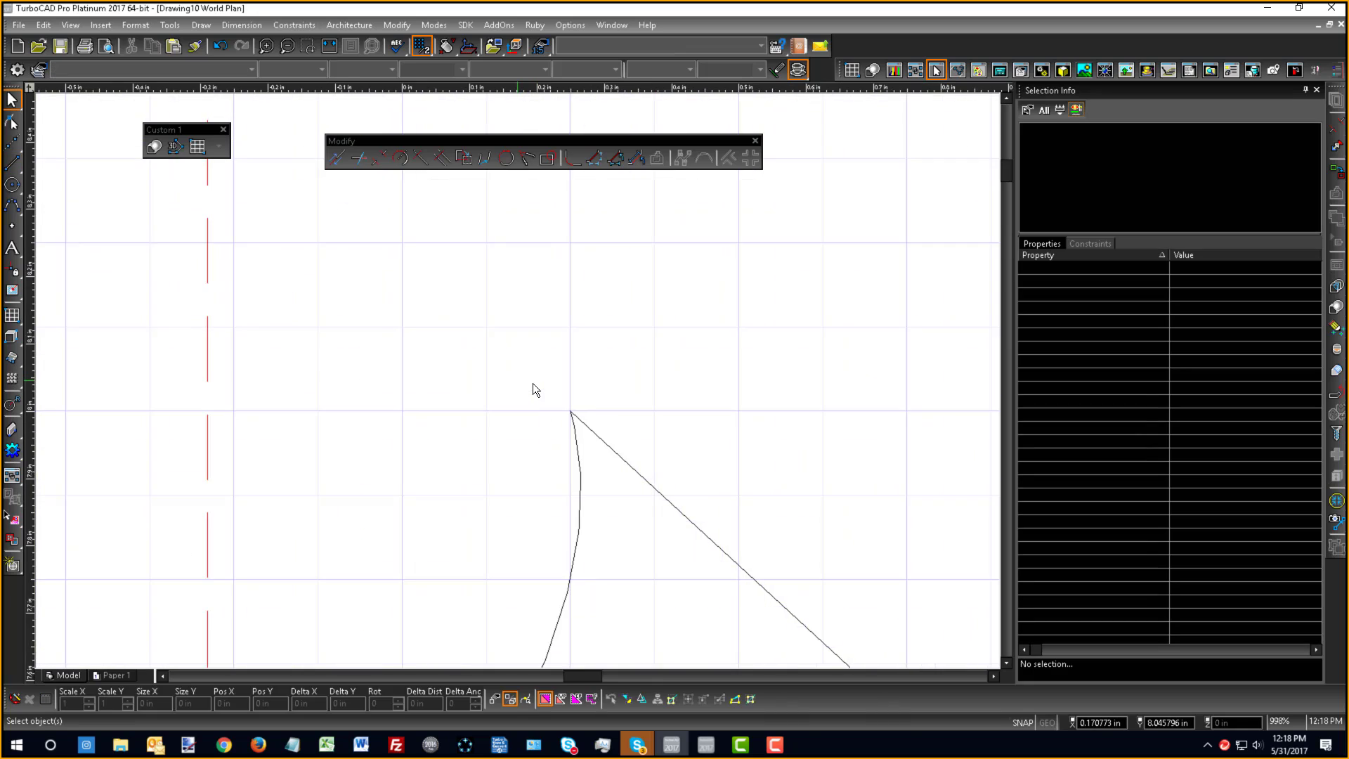
pyautogui.scroll(2, 533, 390)
pyautogui.moveTo(747, 518); pyautogui.dragTo(556, 427, button='middle')
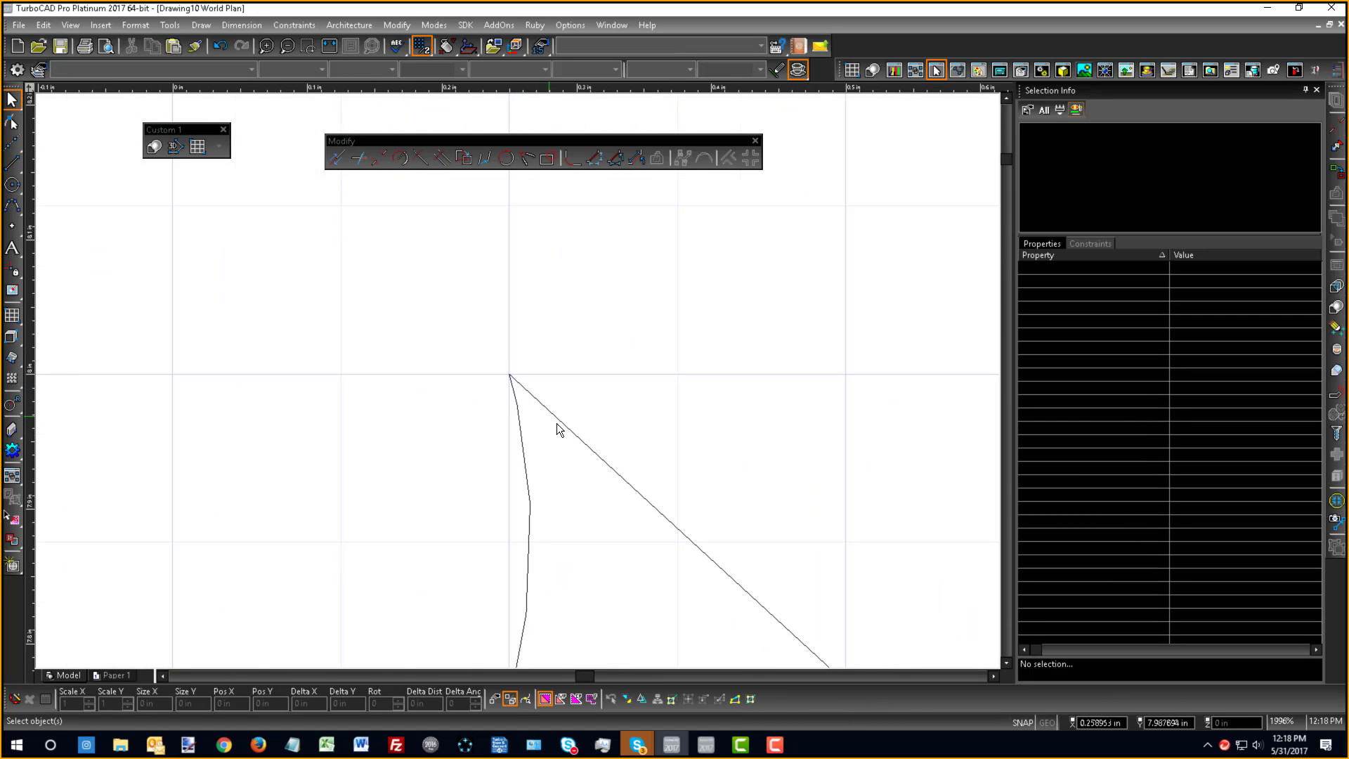
pyautogui.scroll(-6, 556, 423)
pyautogui.click(641, 497)
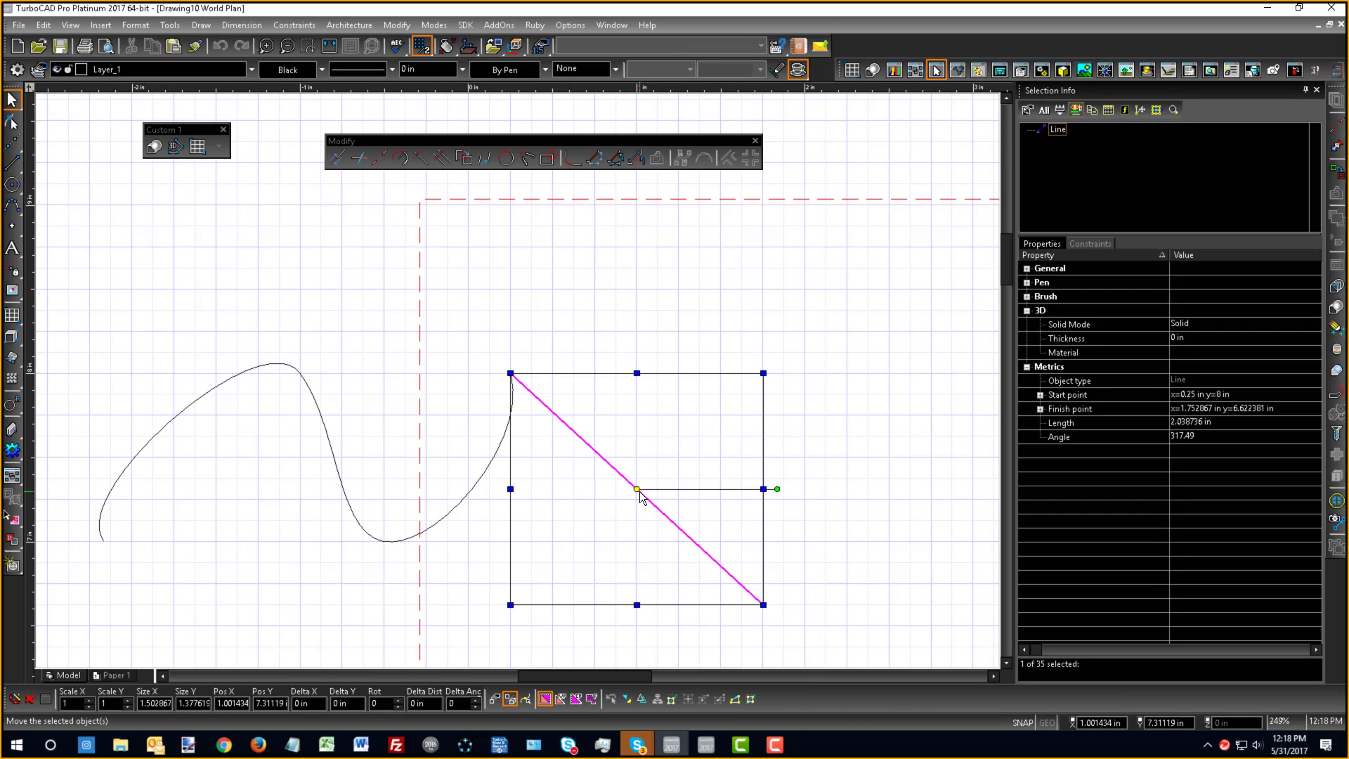
pyautogui.press('Delete')
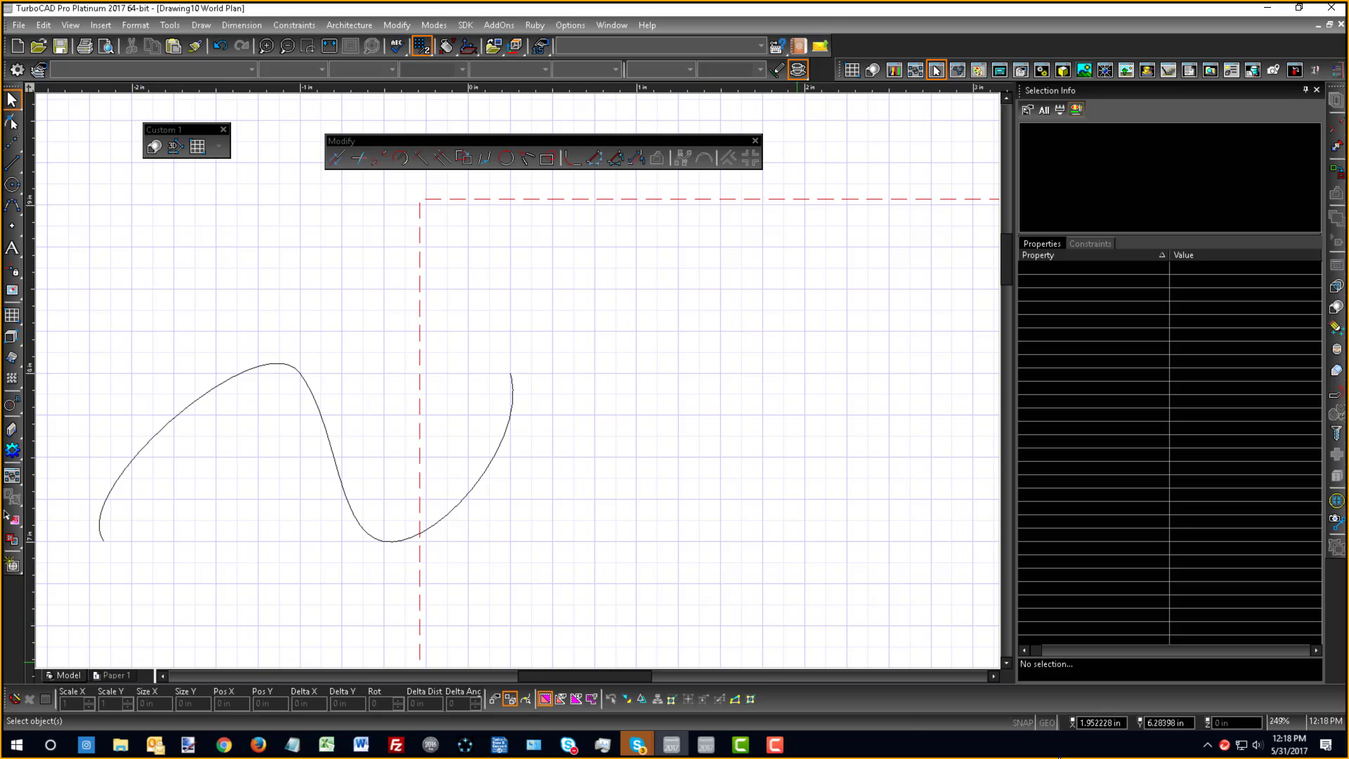
# - Try to start a line with snap on at points along the spline below its upper end, dismissing any warnings
pyautogui.click(9, 170)
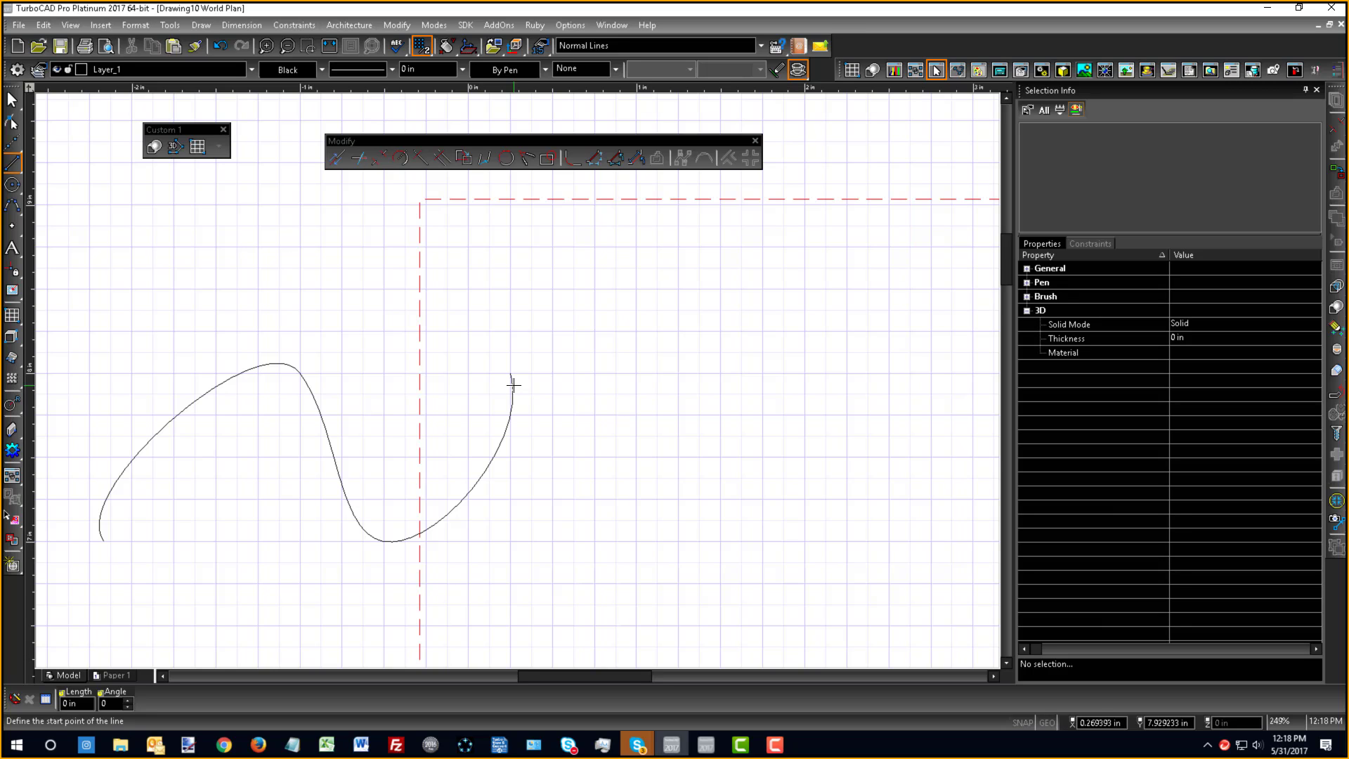
pyautogui.click(508, 420)
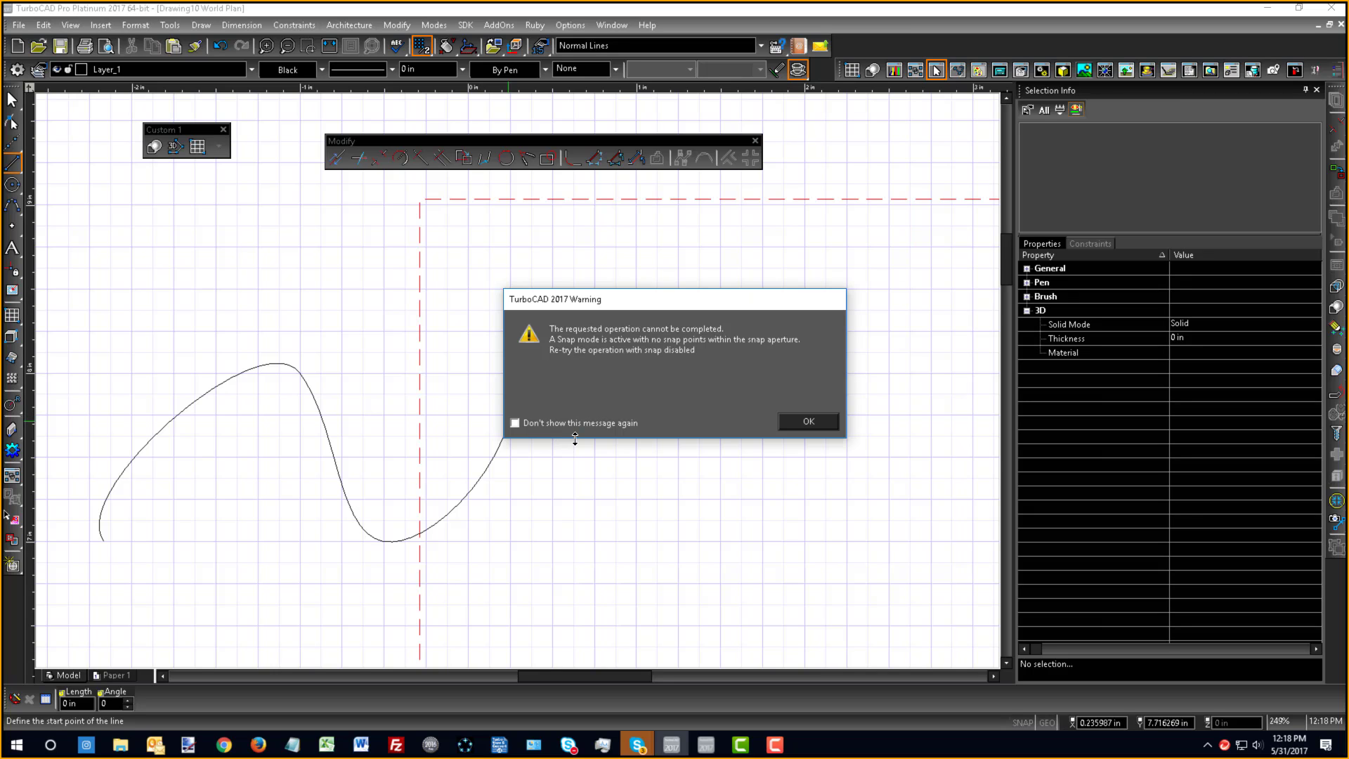
pyautogui.click(788, 424)
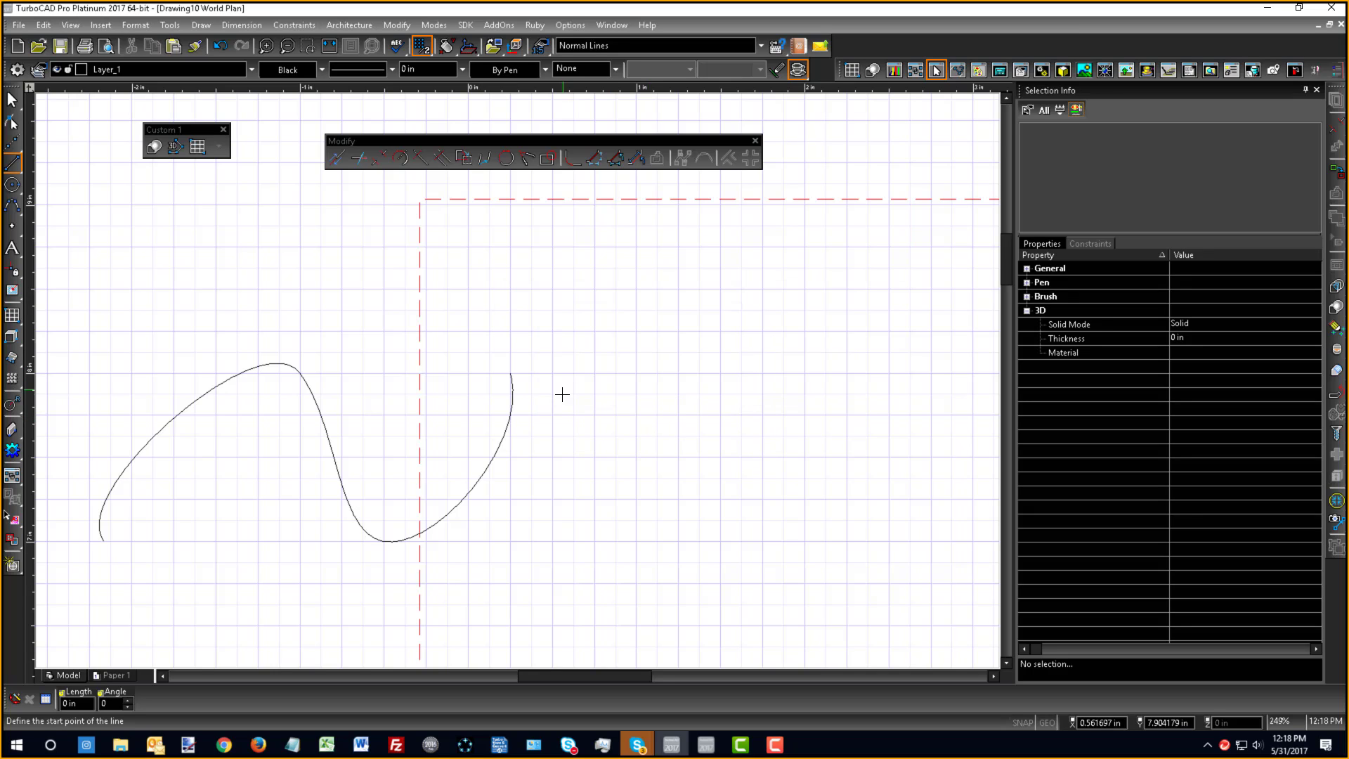
pyautogui.click(514, 389)
pyautogui.click(790, 425)
# - Draw a line starting near the spline's upper end, check its start point up close, and undo the long segment
pyautogui.click(512, 377)
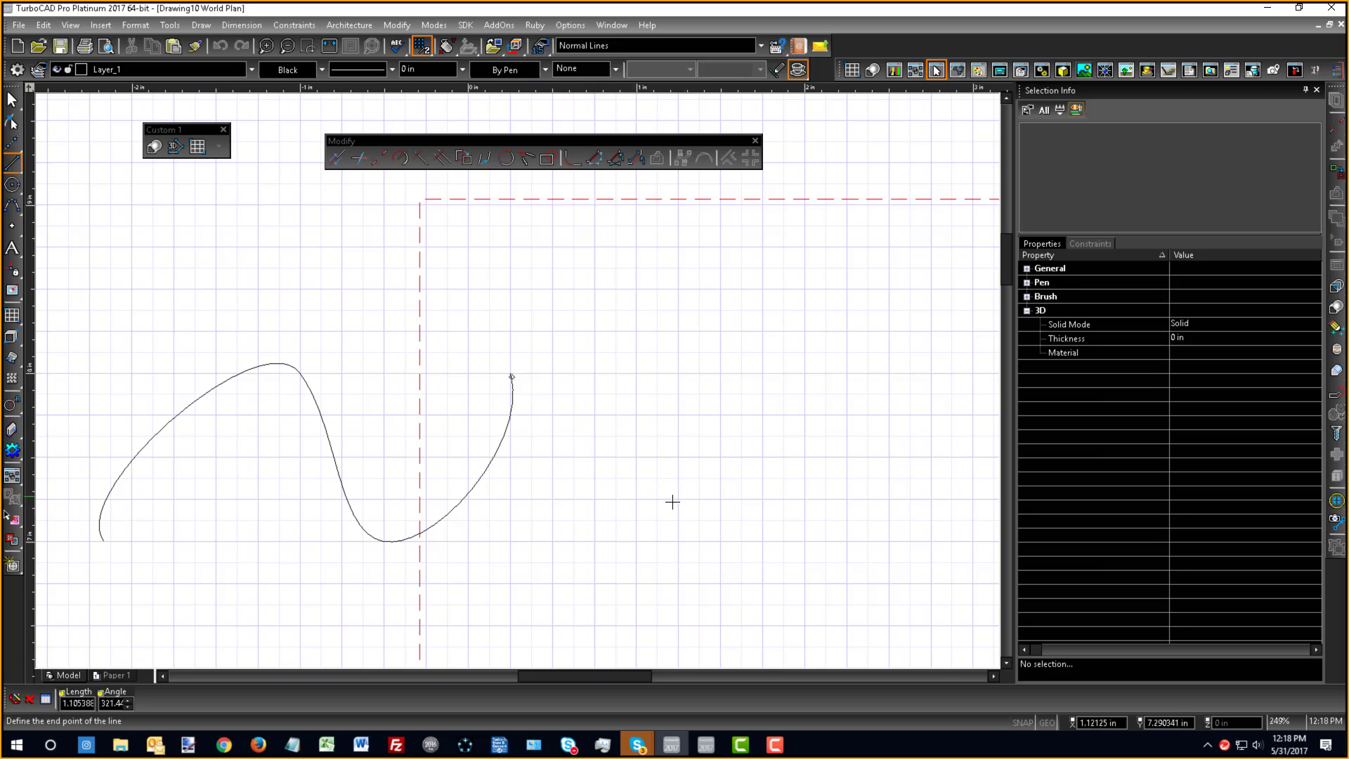
pyautogui.scroll(6, 506, 376)
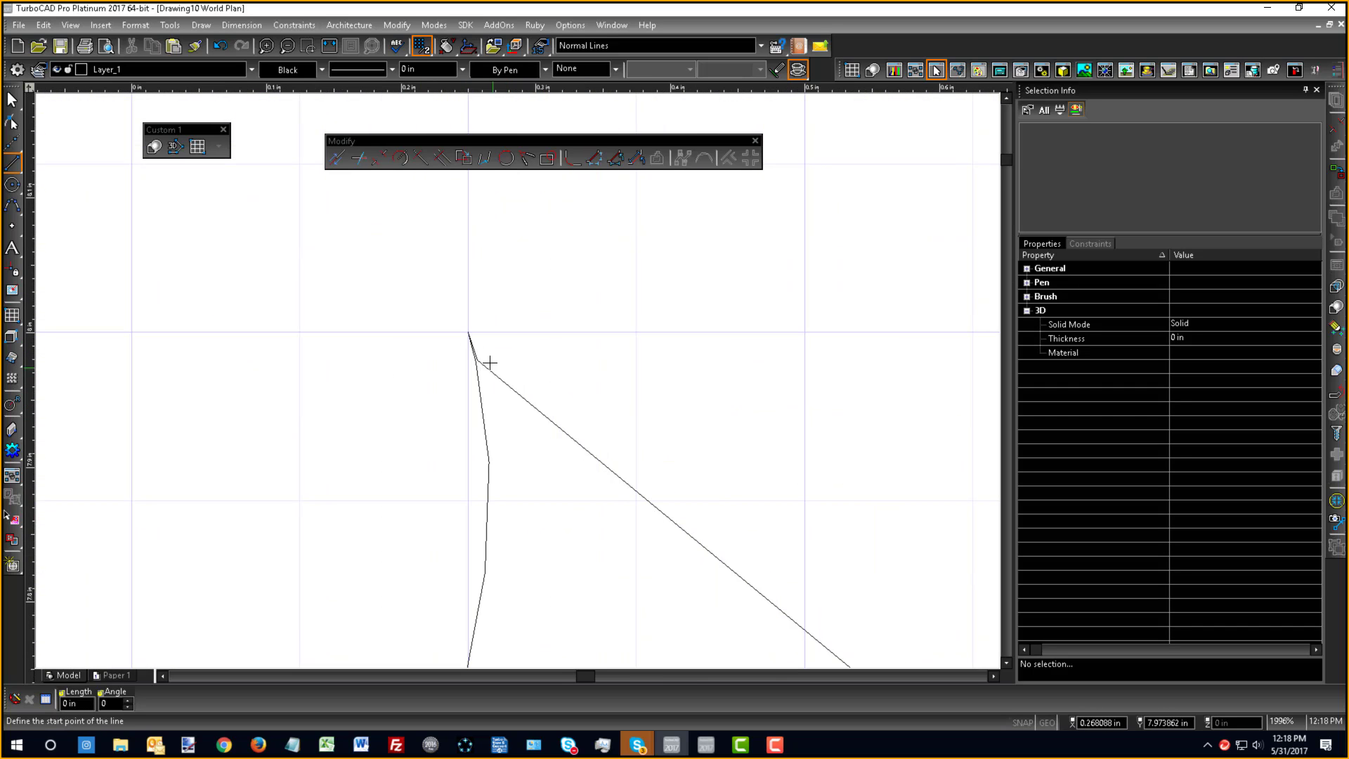
pyautogui.scroll(3, 487, 360)
pyautogui.scroll(-3, 546, 443)
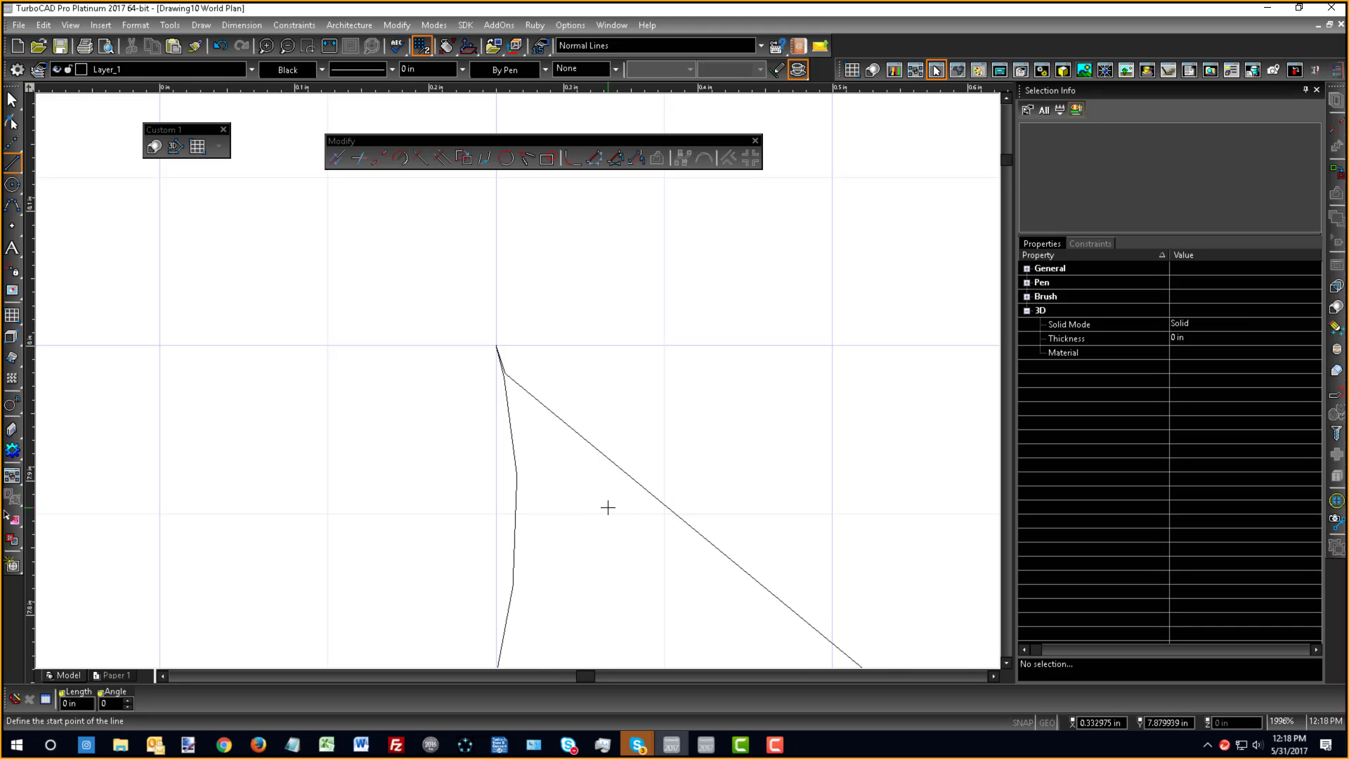
pyautogui.scroll(2, 608, 507)
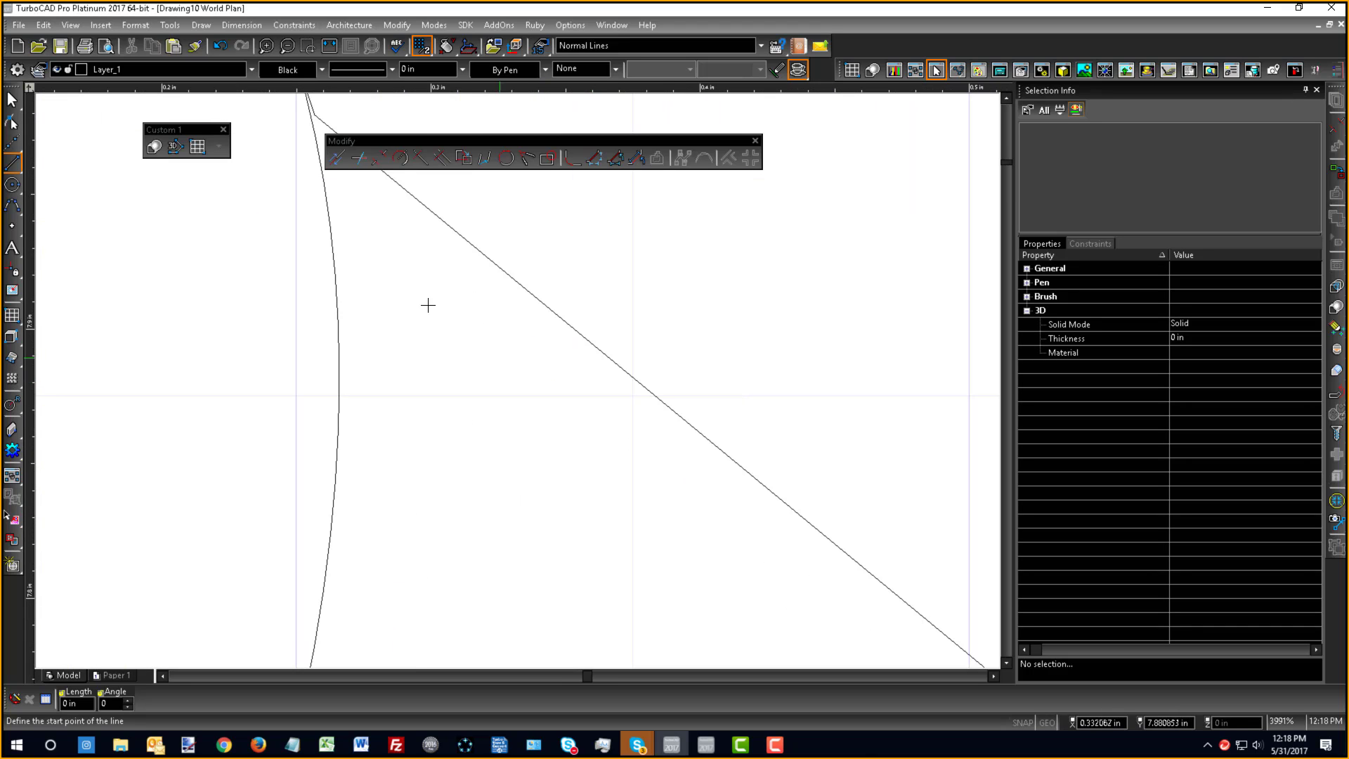
pyautogui.scroll(-2, 542, 503)
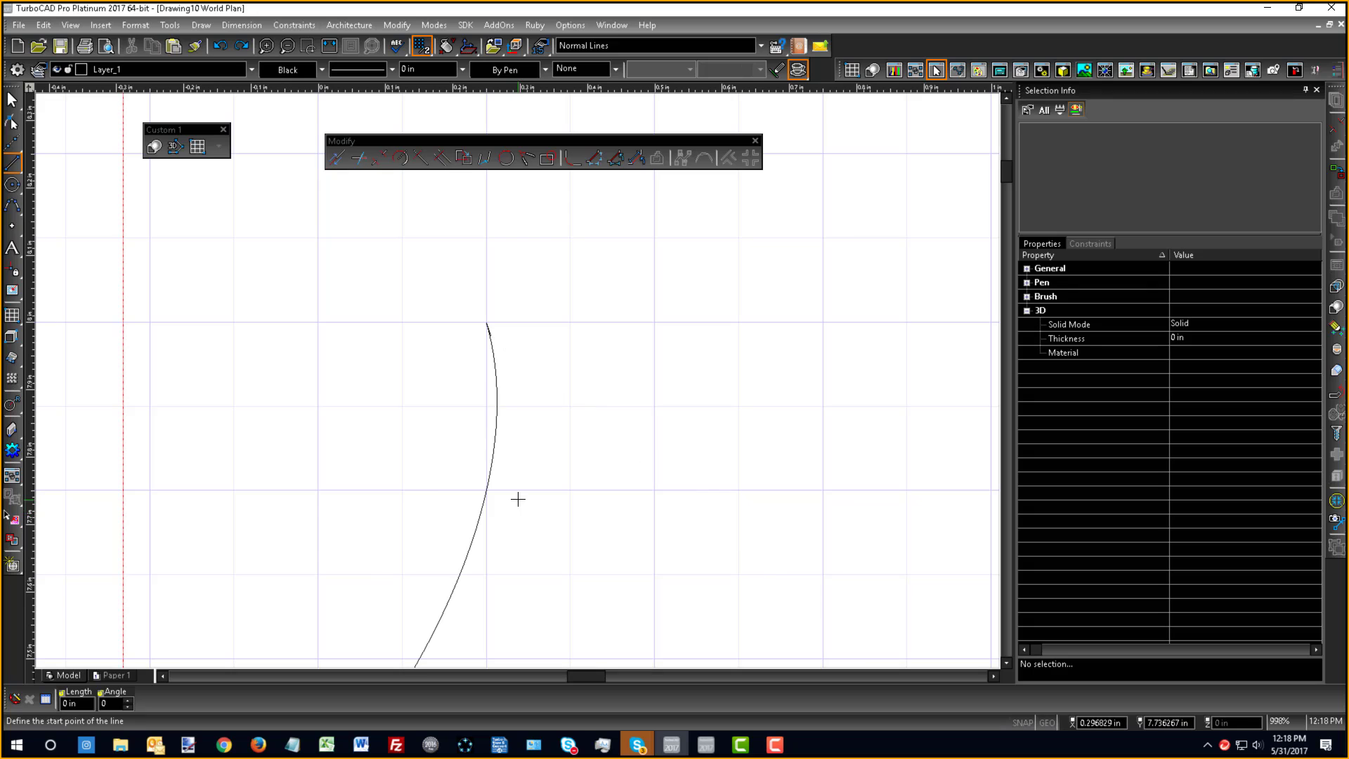
# - Select the short leftover line at the spline's upper end, picking Line from the overlapping objects, and delete it
pyautogui.scroll(5, 506, 373)
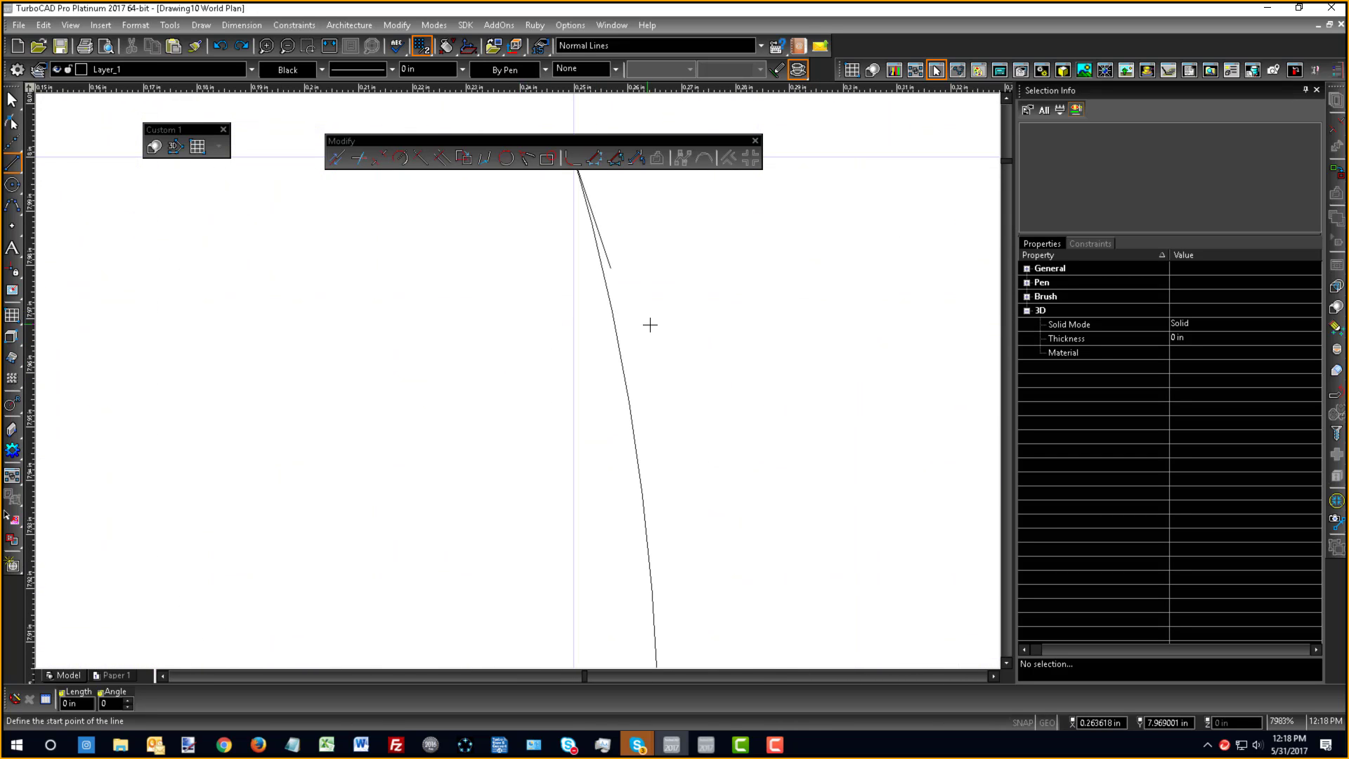
pyautogui.rightClick(649, 248)
pyautogui.click(653, 260)
pyautogui.click(604, 263)
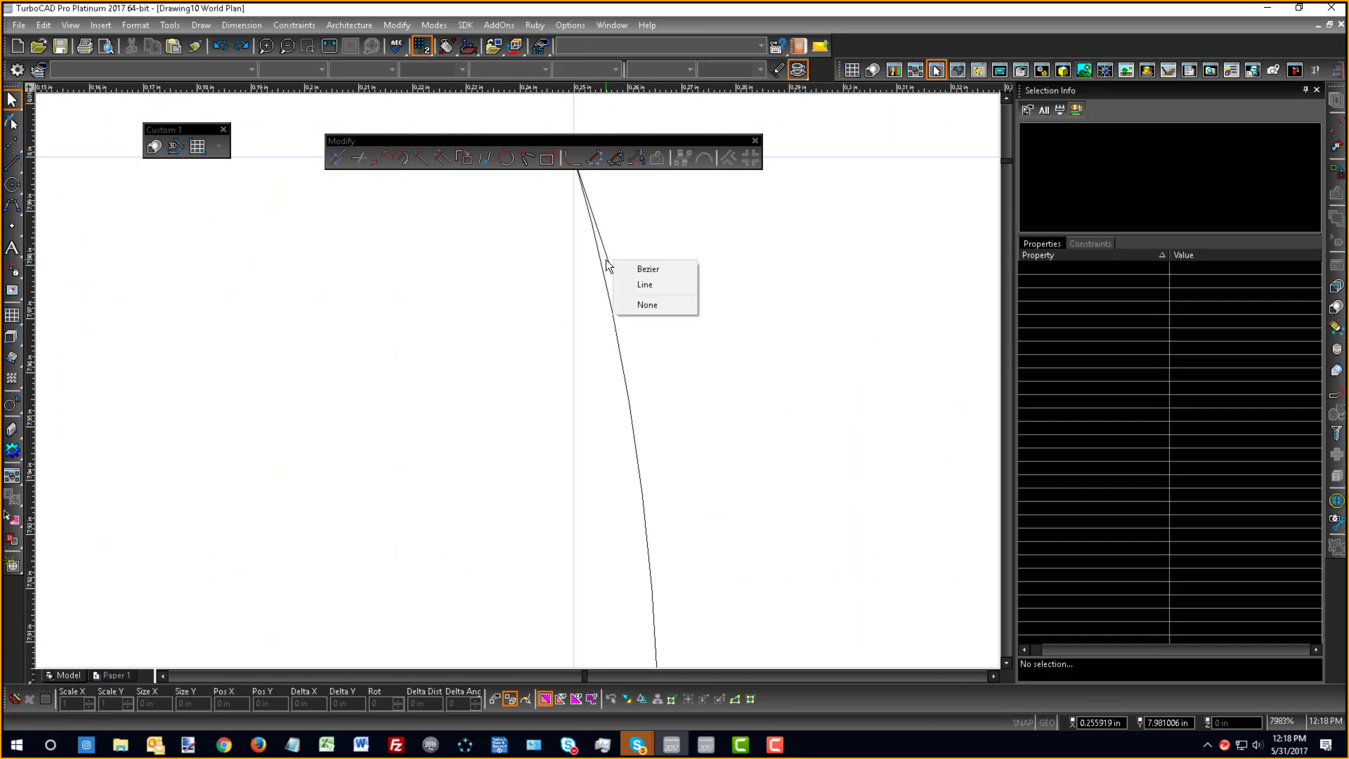
pyautogui.click(639, 281)
pyautogui.click(639, 281)
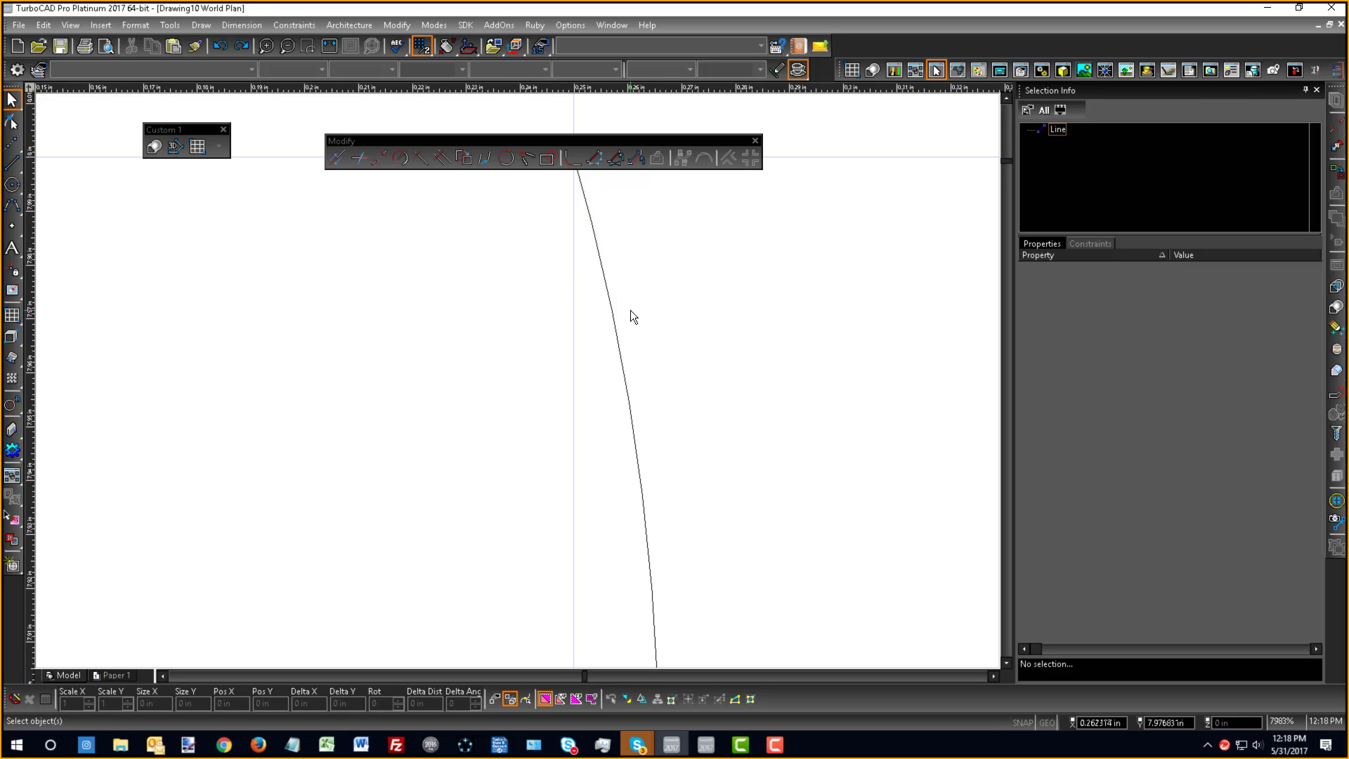
# - Draw a snapped line from the curve's upper end down to the right, ending at about x 0.75 in, y 7.70 in
pyautogui.scroll(-5, 524, 418)
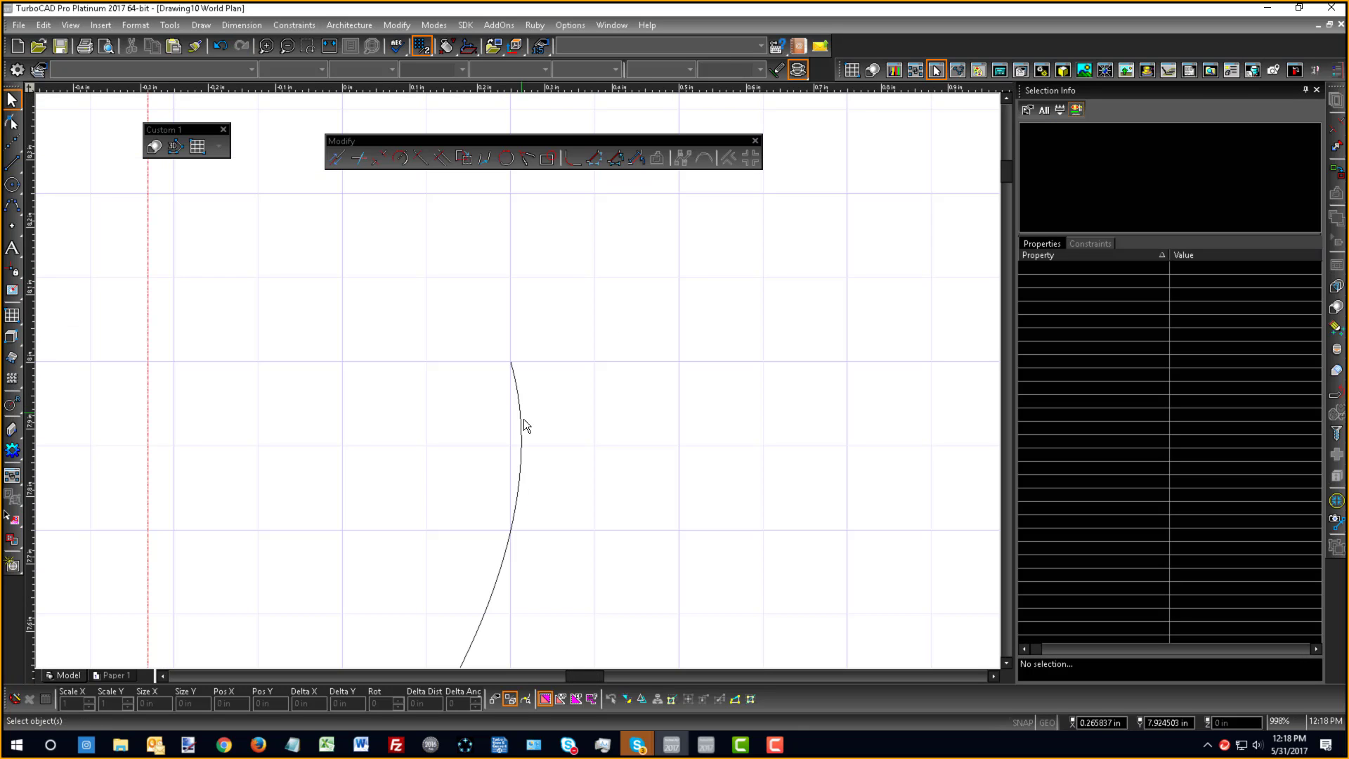
pyautogui.click(12, 163)
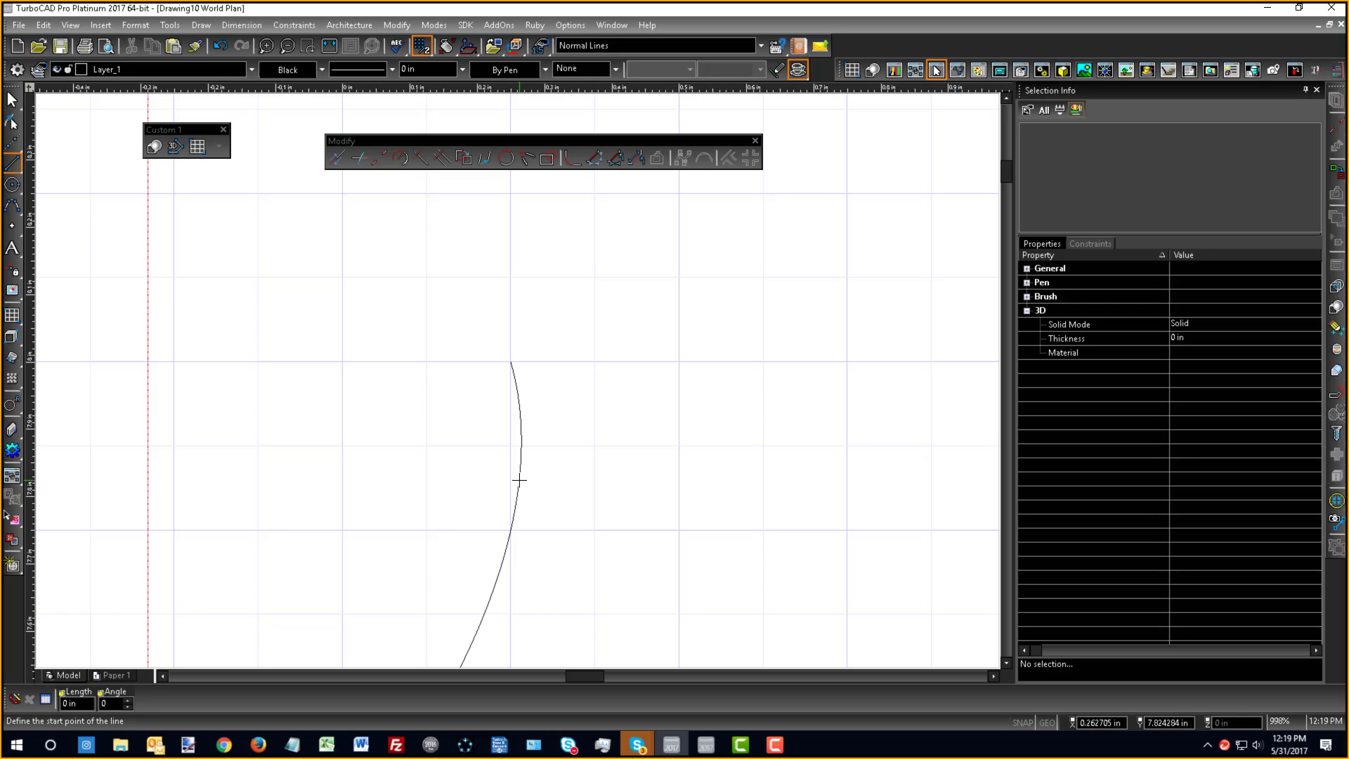
pyautogui.click(519, 480)
pyautogui.click(808, 421)
pyautogui.click(513, 364)
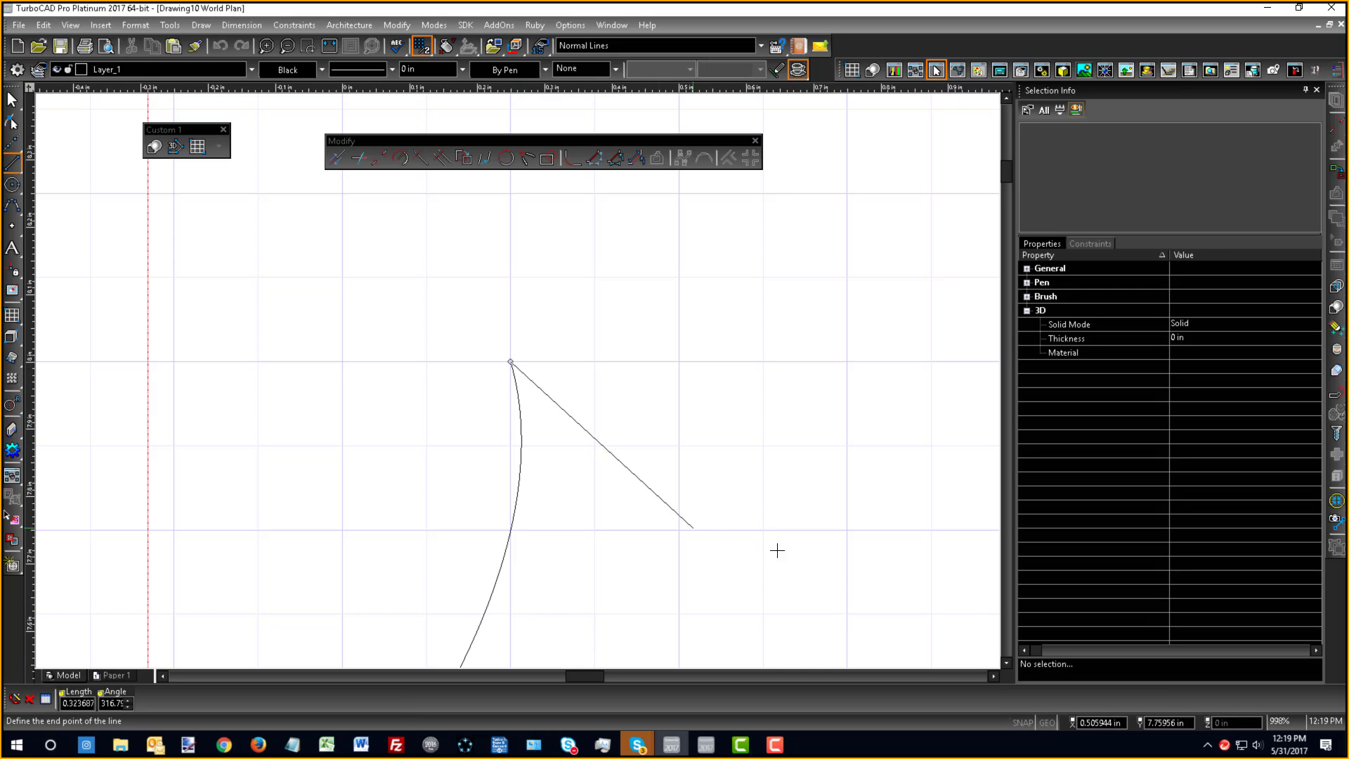
pyautogui.click(846, 561)
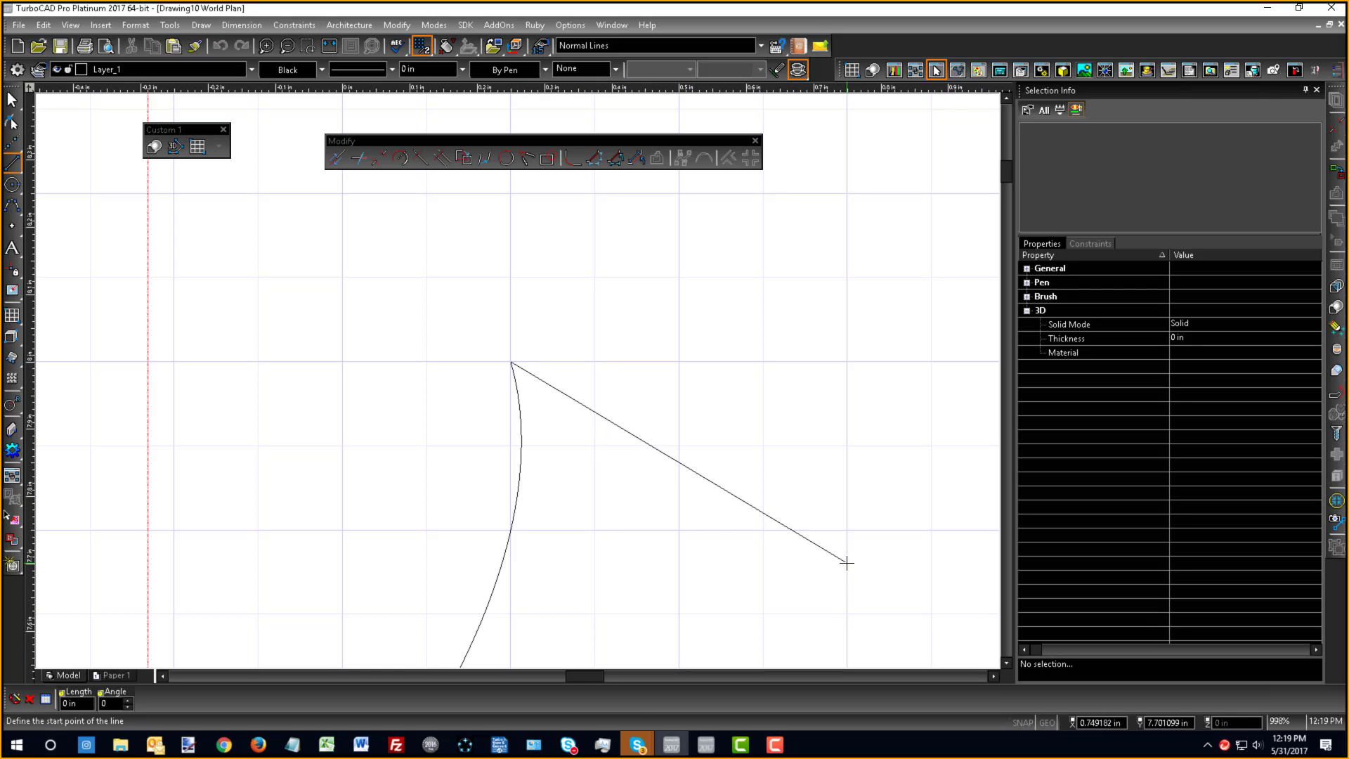
# - Leave the Line tool and select the Bezier curve for node editing to examine its end node and control handle
pyautogui.rightClick(428, 374)
pyautogui.click(500, 406)
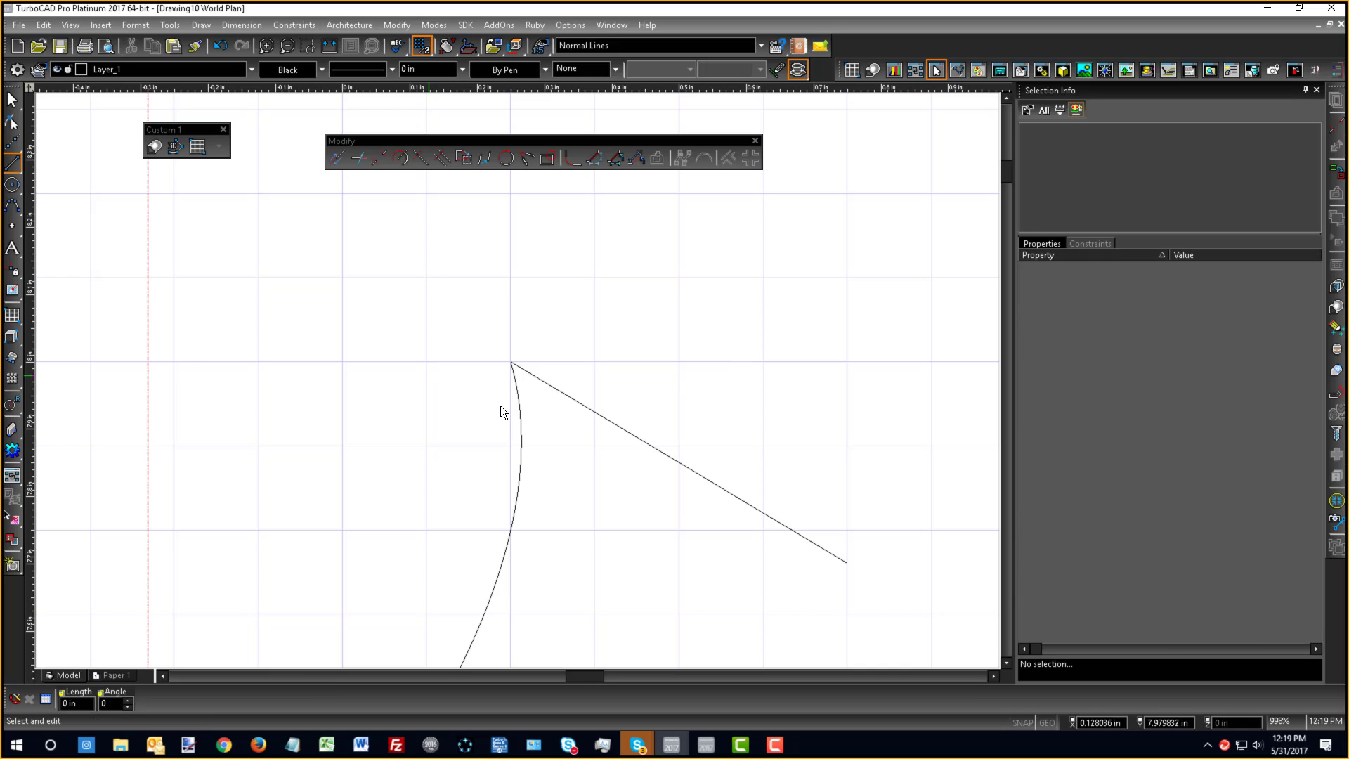
pyautogui.click(515, 512)
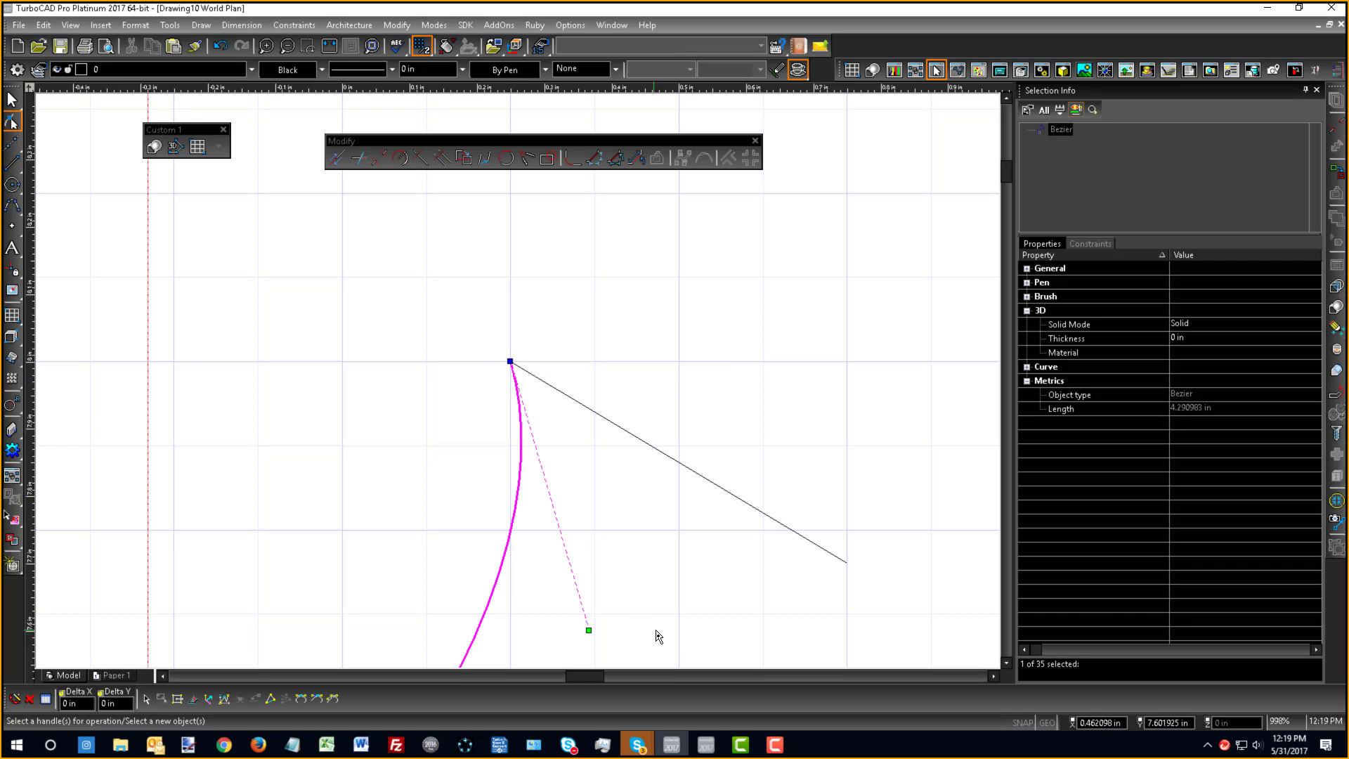
# - Draw a rectangle about 1.09 in wide and 0.79 in high to the right of the curve
pyautogui.scroll(-5, 521, 387)
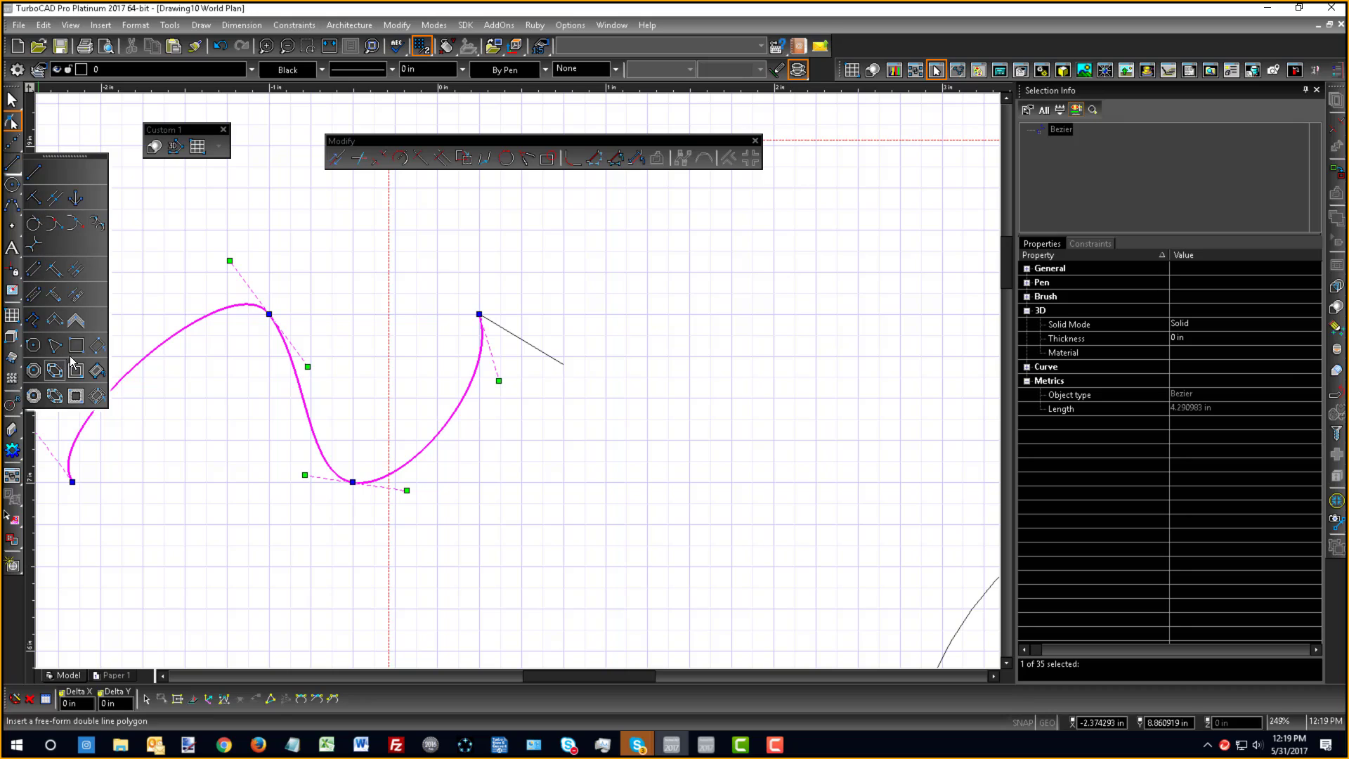
pyautogui.click(686, 400)
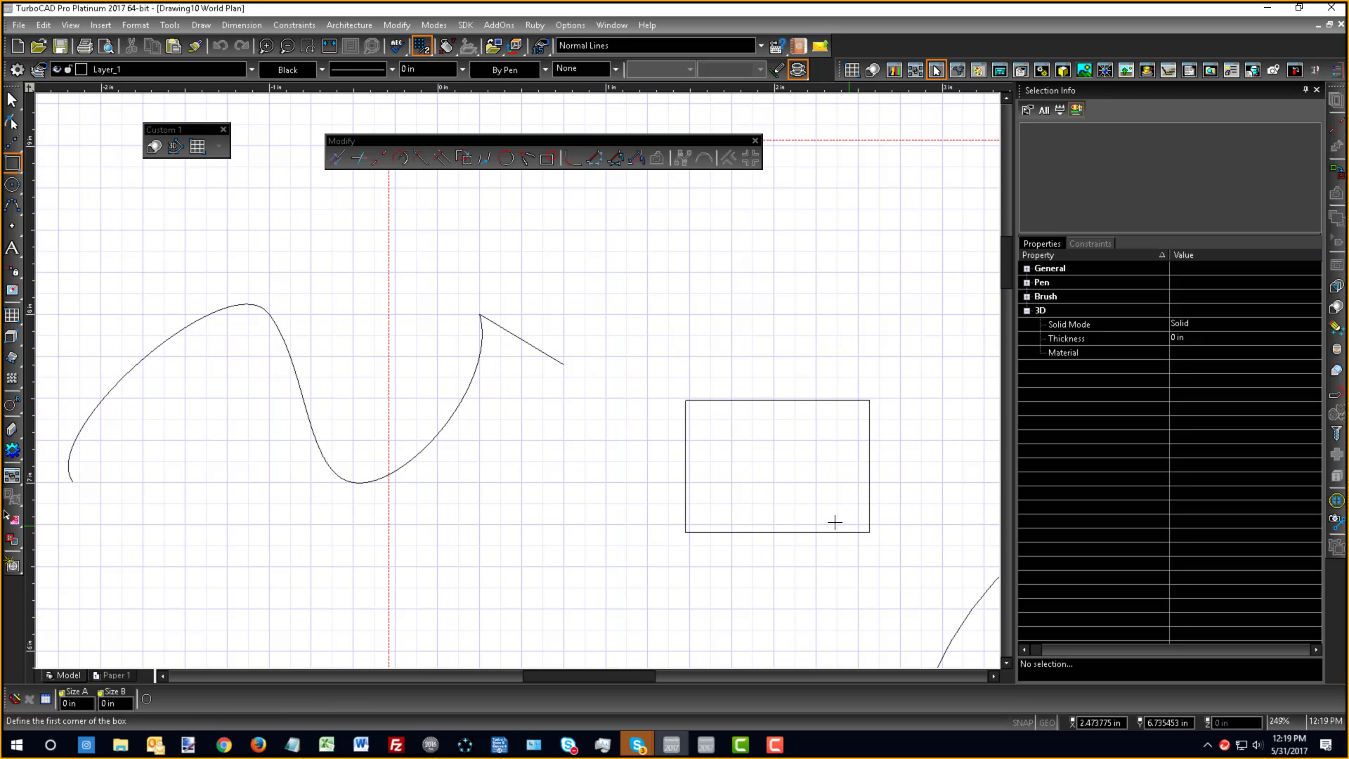
pyautogui.click(869, 531)
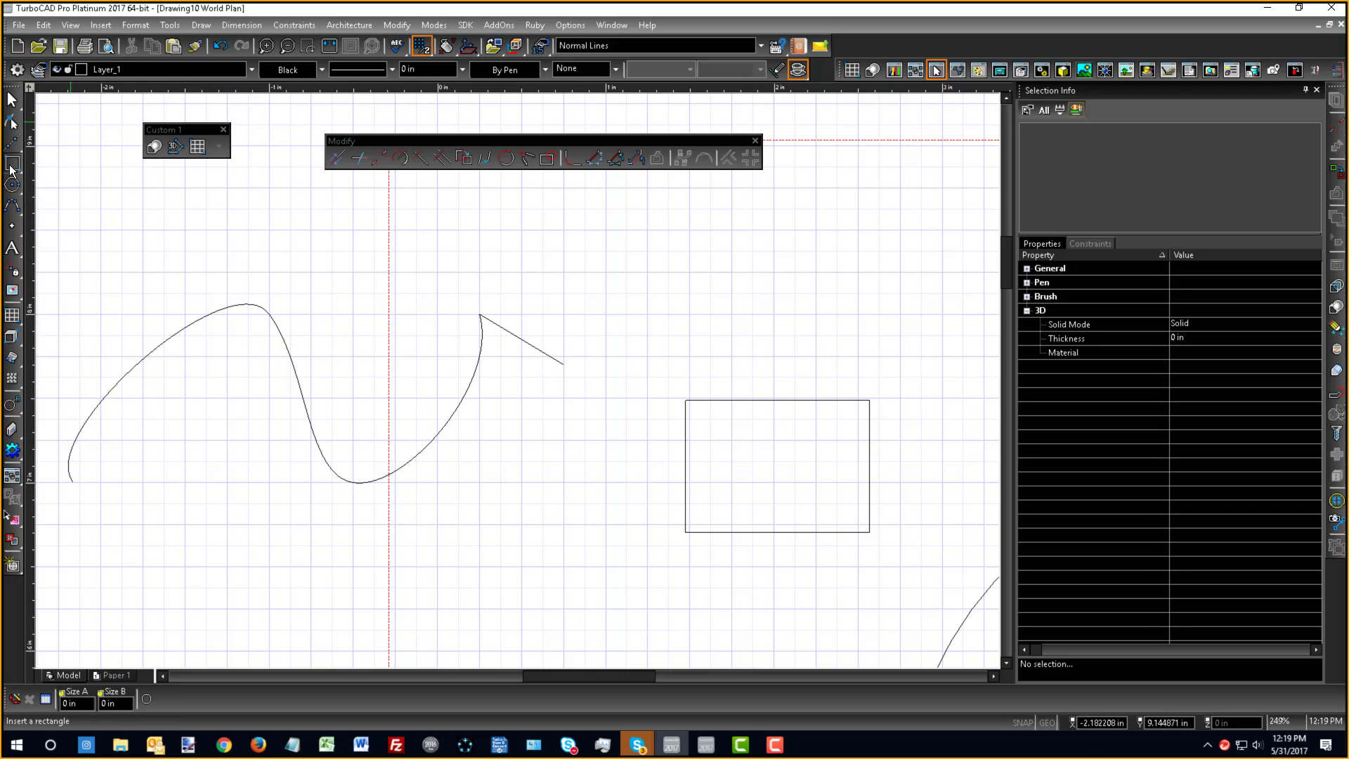
# - Draw two short snapped lines extending to the right, one from the rectangle's upper right corner and one from its lower right corner
pyautogui.moveTo(12, 169); pyautogui.dragTo(29, 183)
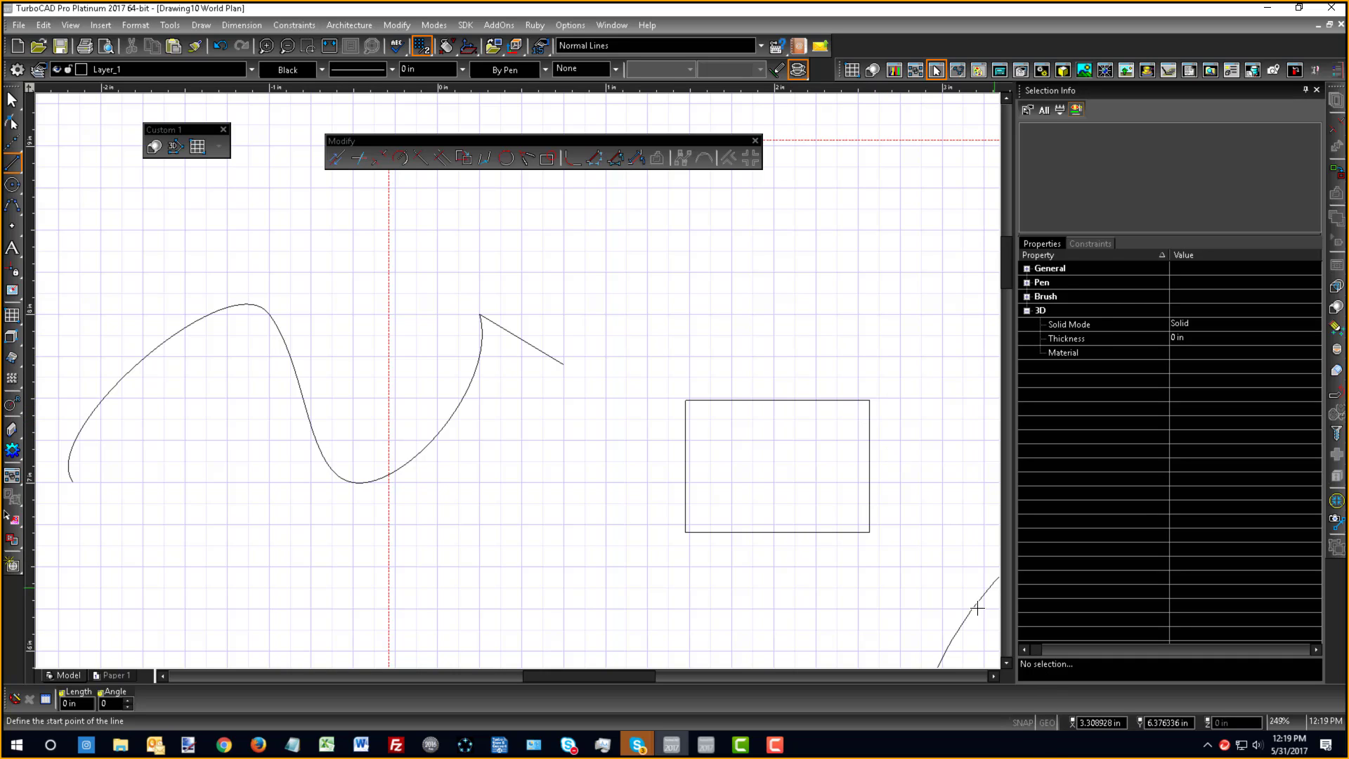
pyautogui.click(870, 402)
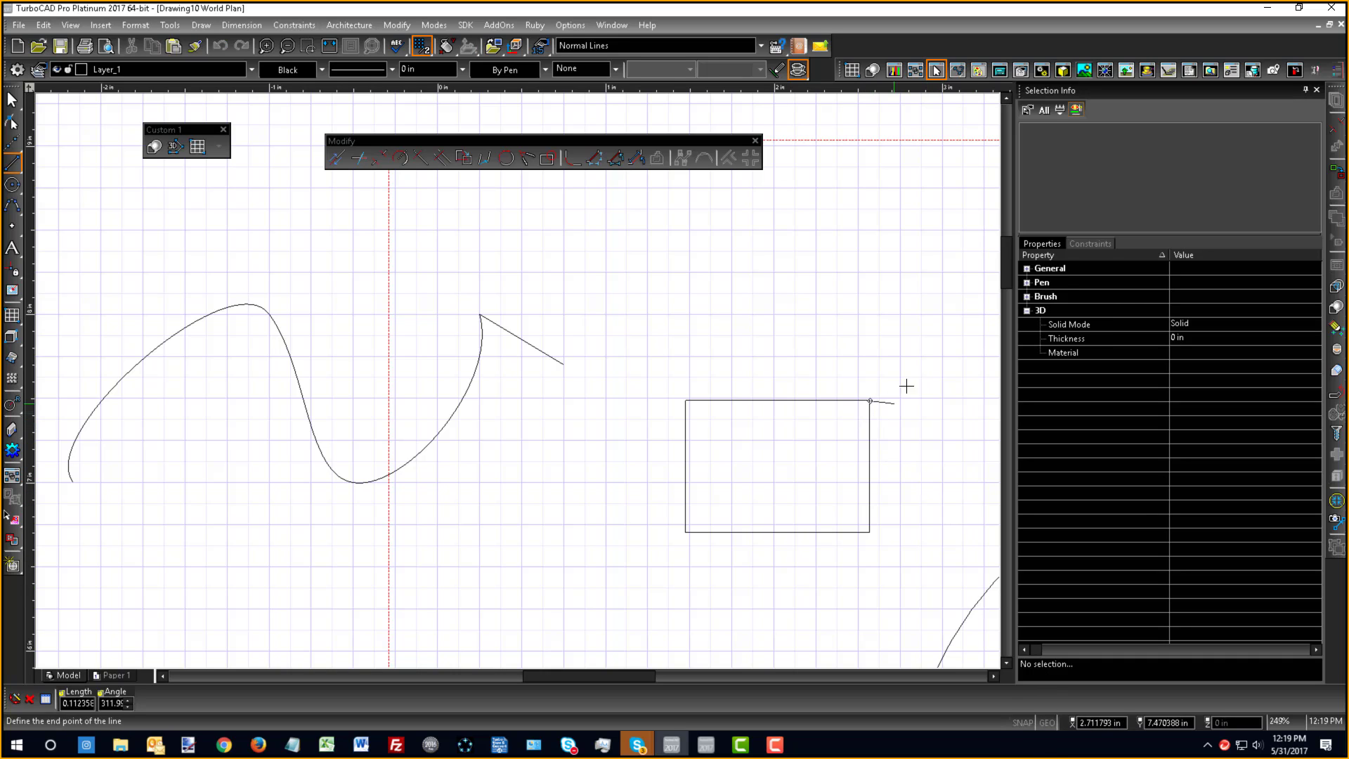
pyautogui.click(951, 464)
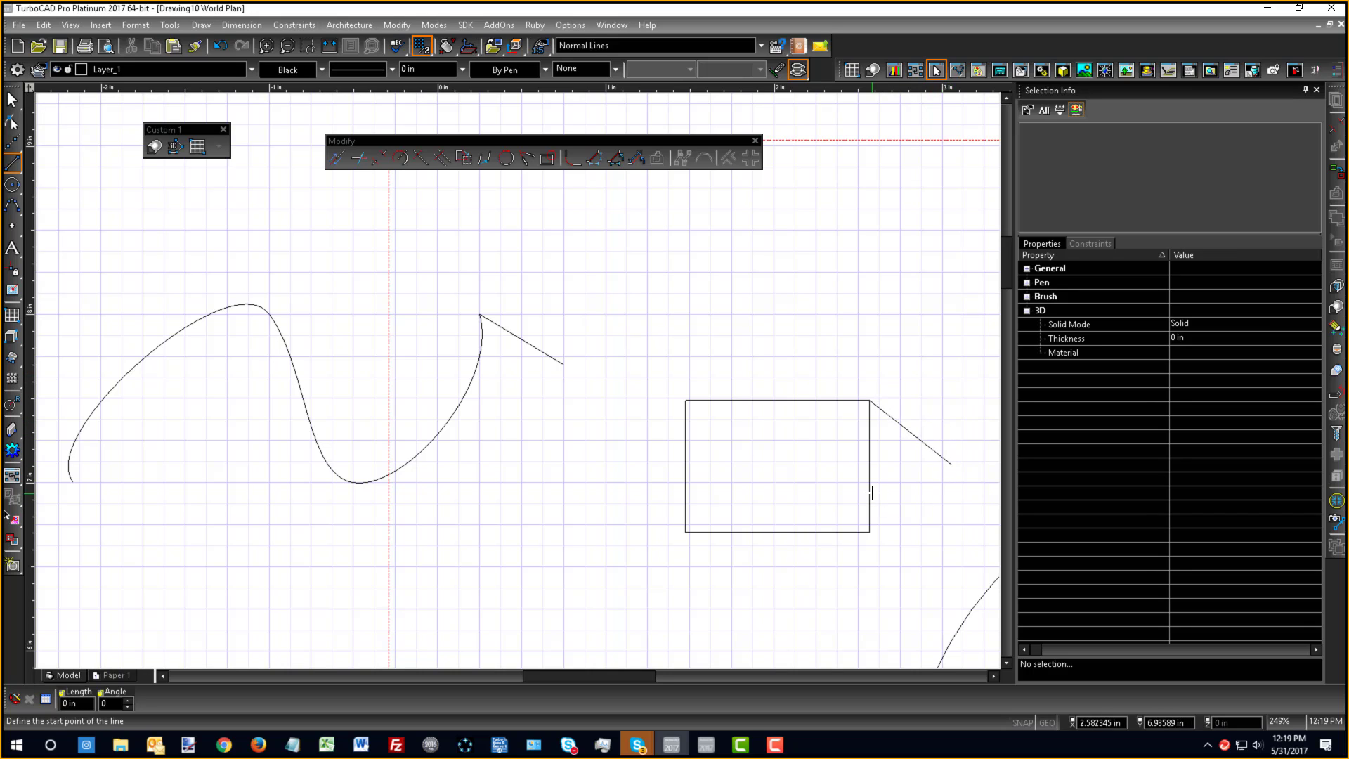
pyautogui.click(870, 531)
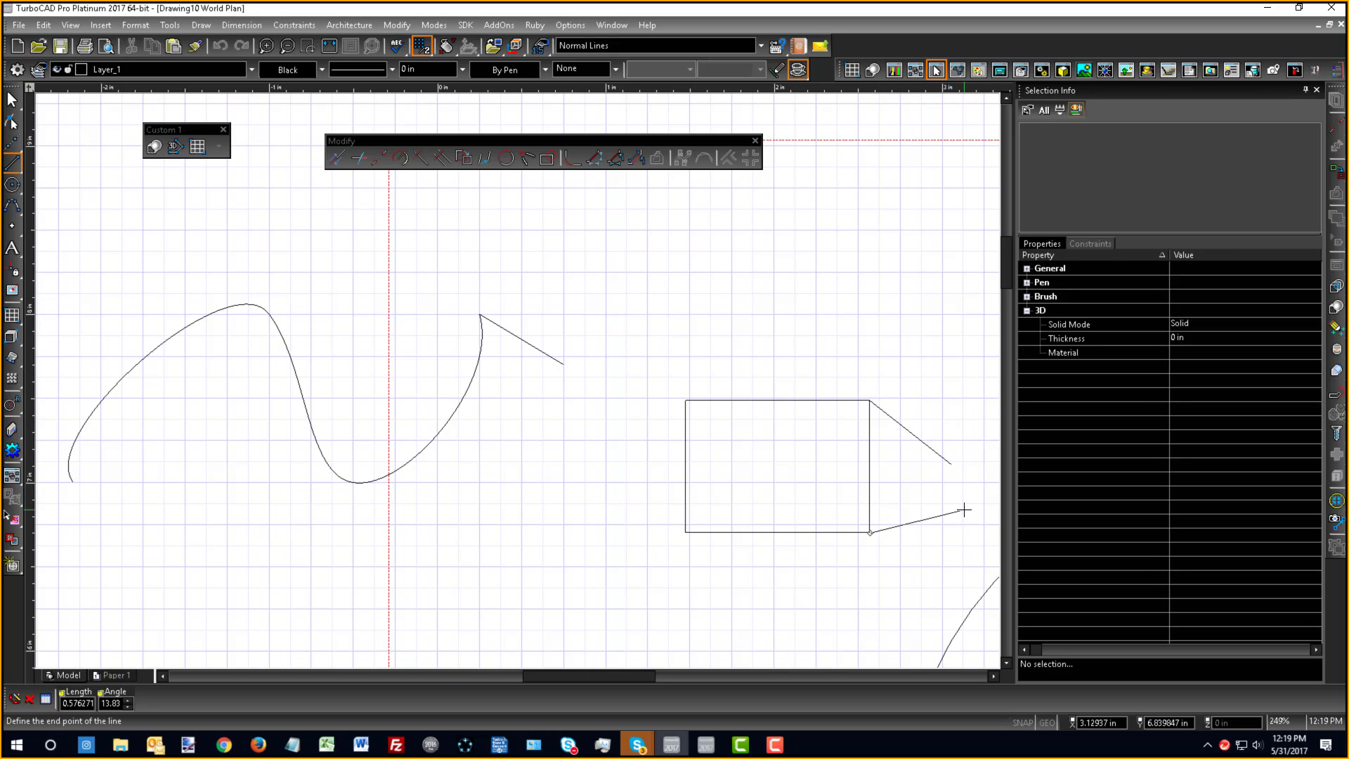
pyautogui.click(820, 420)
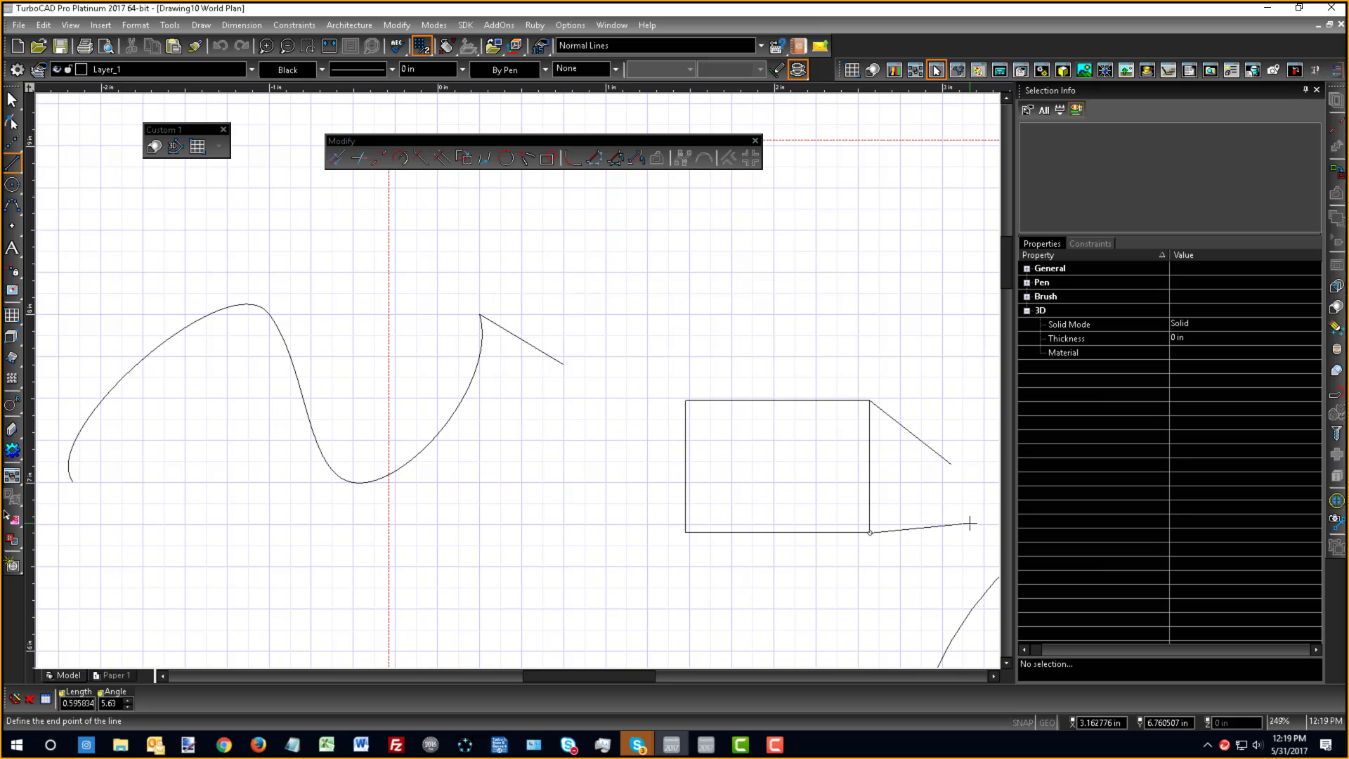
pyautogui.click(967, 521)
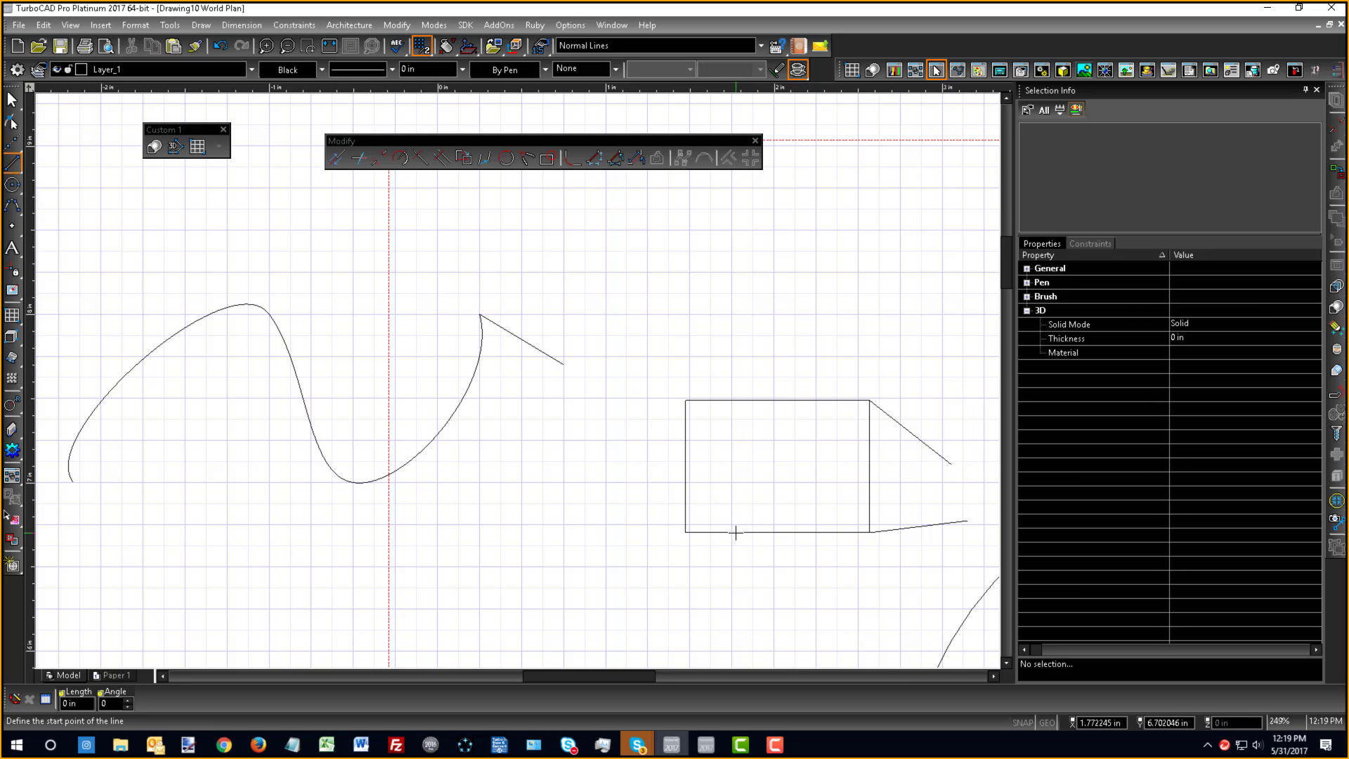
# - Draw a vertical line joining the midpoints of the rectangle's bottom and top sides
pyautogui.click(777, 532)
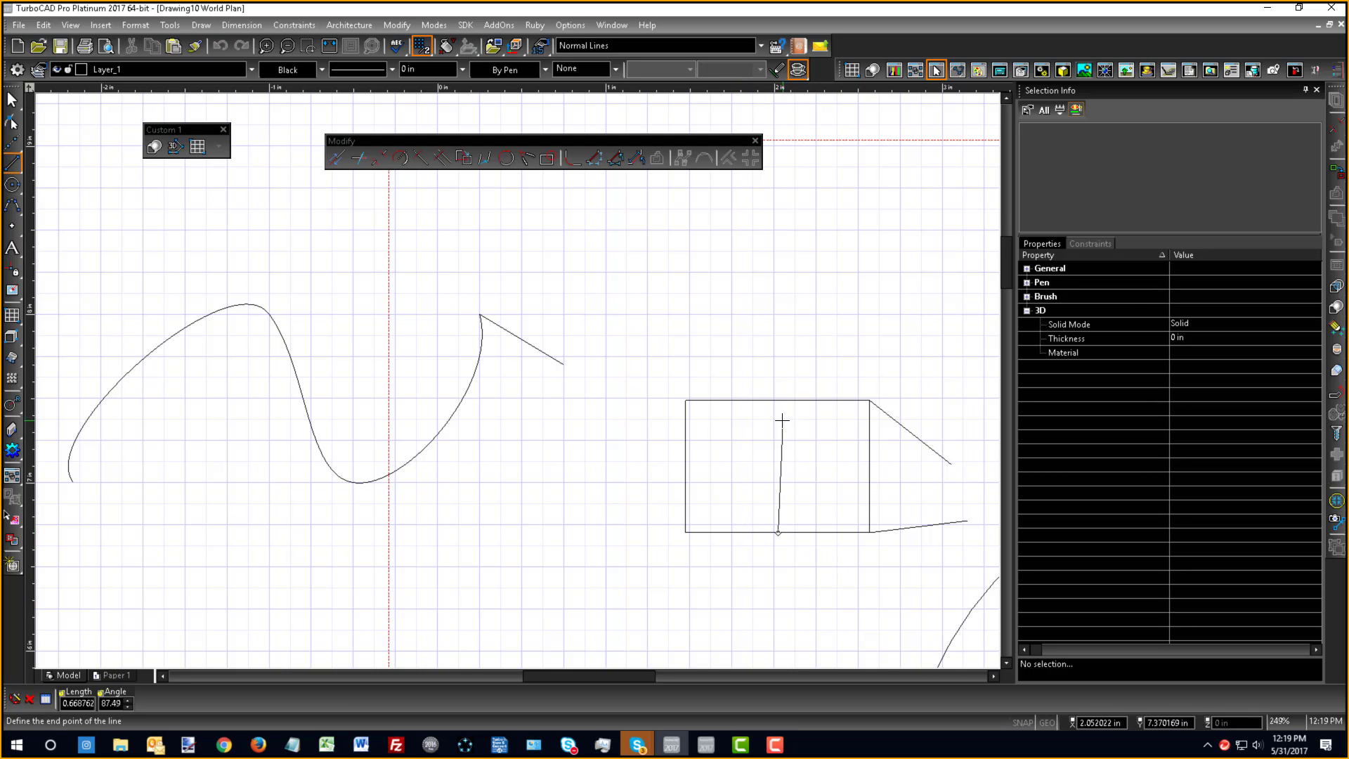
pyautogui.click(791, 400)
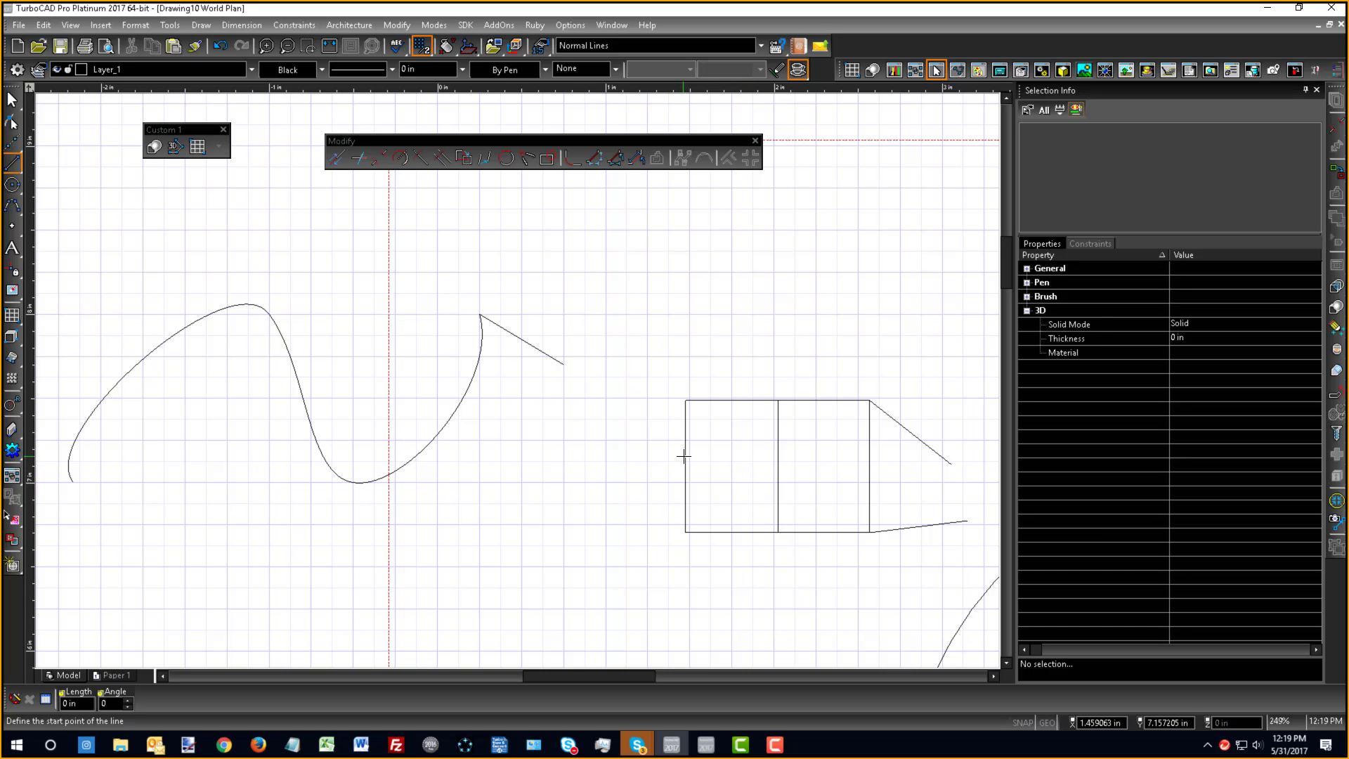
# - Try a line from a point above the middle of the rectangle's left side to the right side's midpoint, and undo it
pyautogui.click(685, 455)
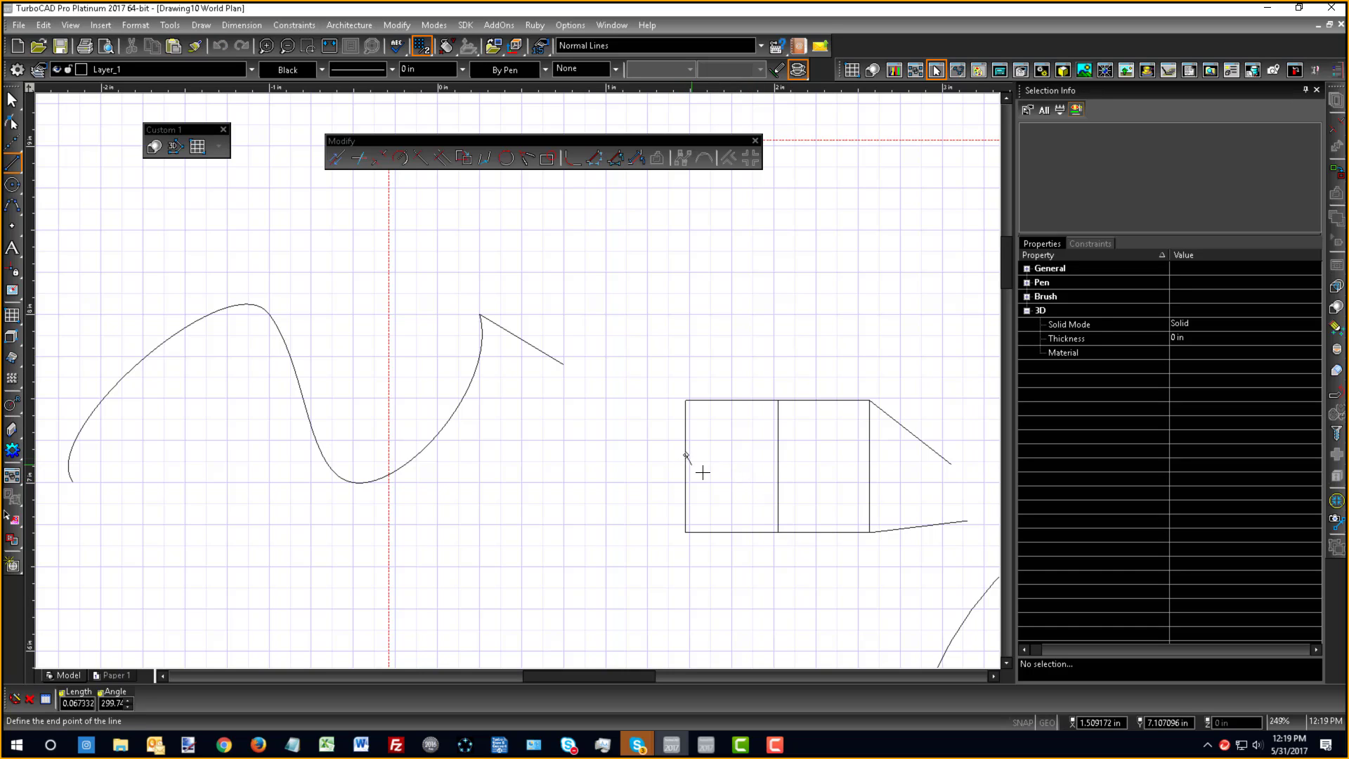
pyautogui.click(869, 466)
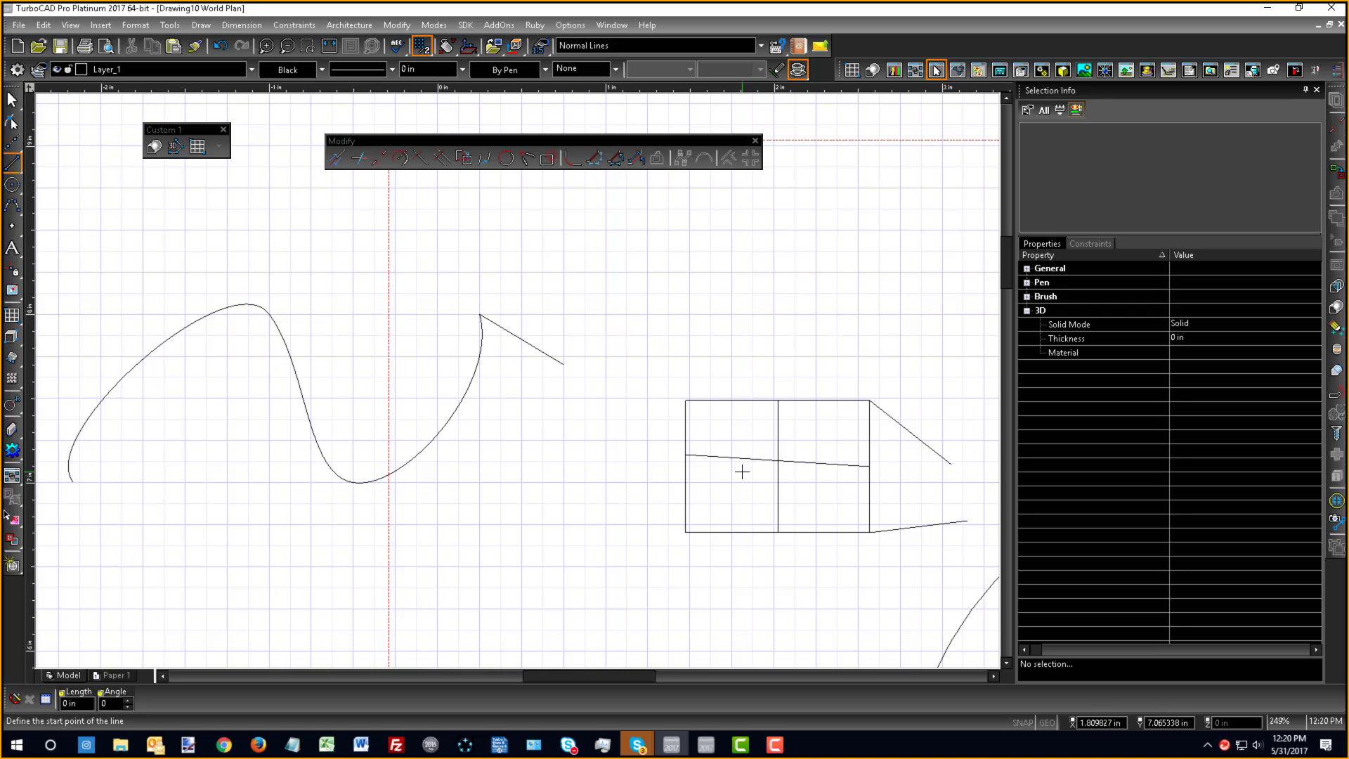
pyautogui.hotkey('ctrl', 'z')
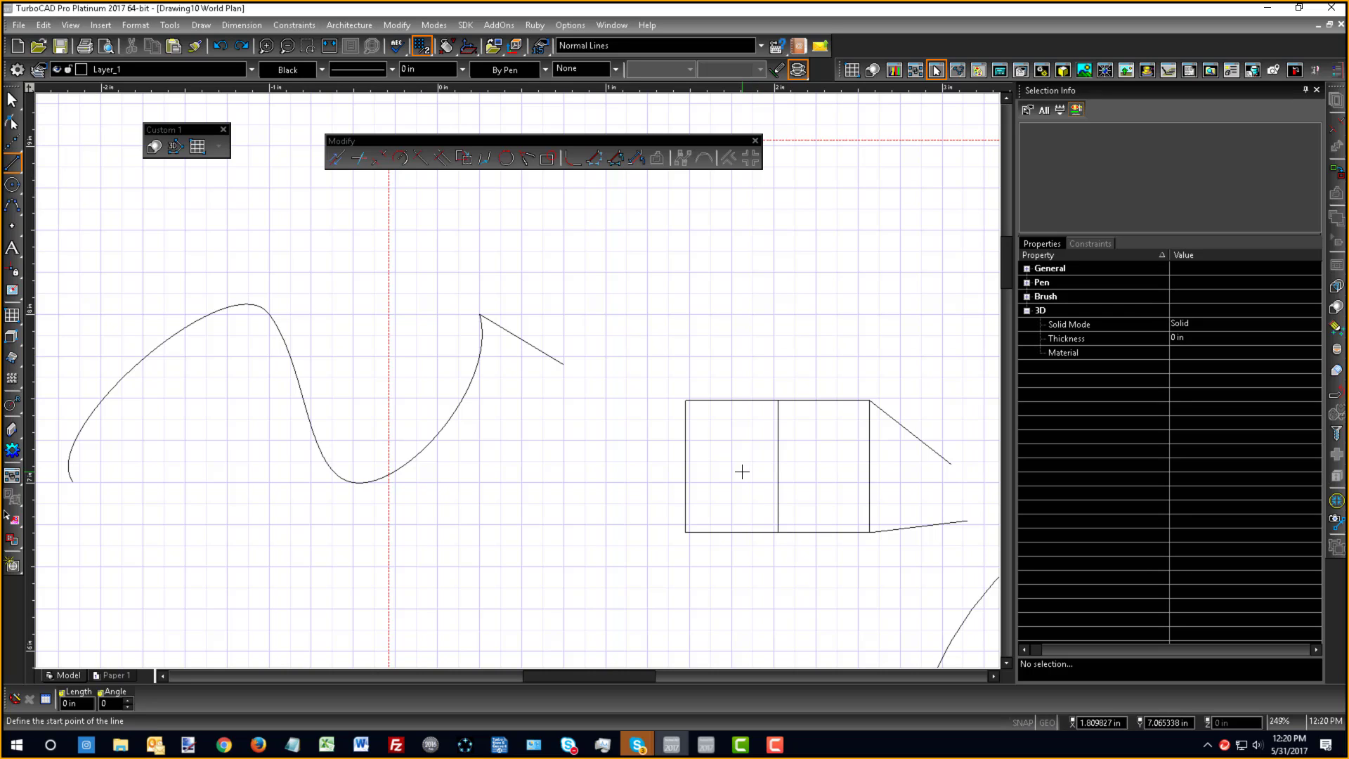
# - Draw a horizontal line joining the midpoints of the rectangle's left and right sides, and return to the Select tool
pyautogui.click(685, 466)
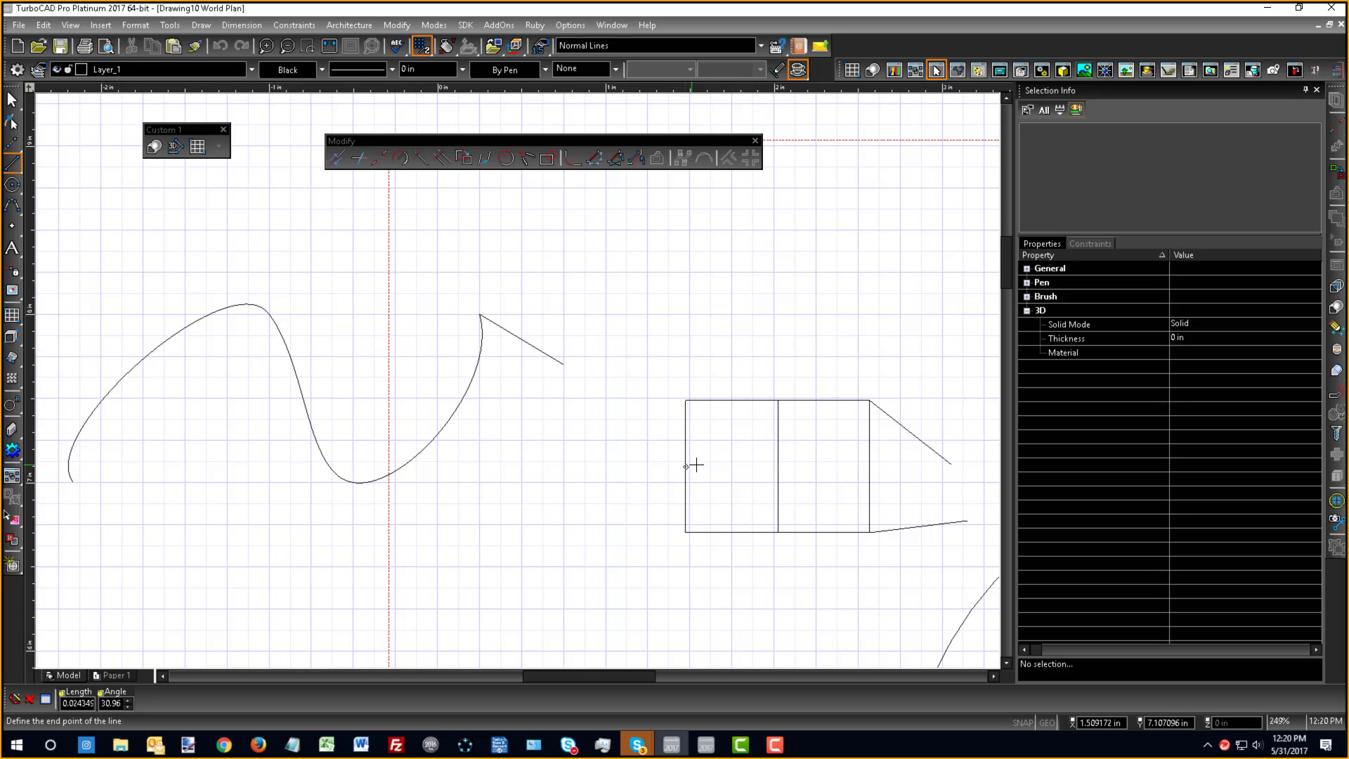
pyautogui.click(870, 428)
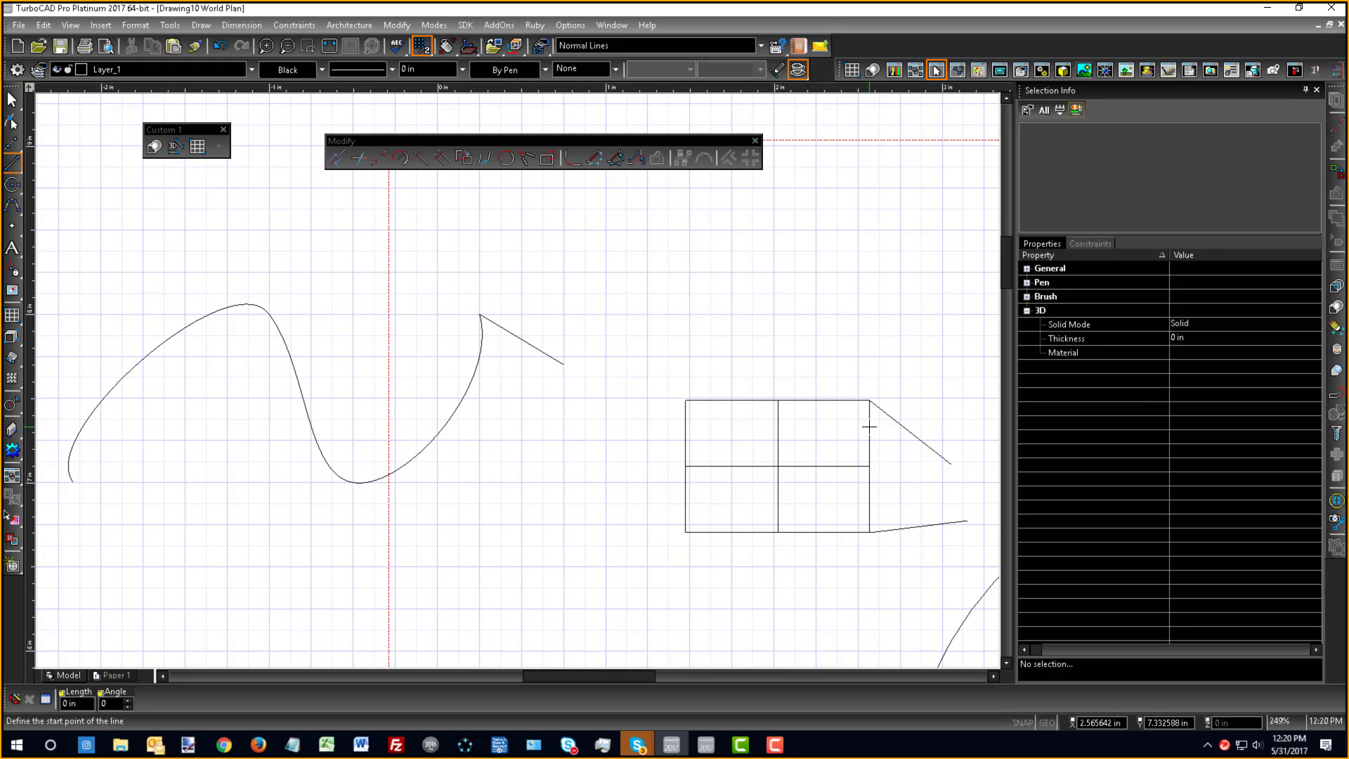
pyautogui.rightClick(849, 510)
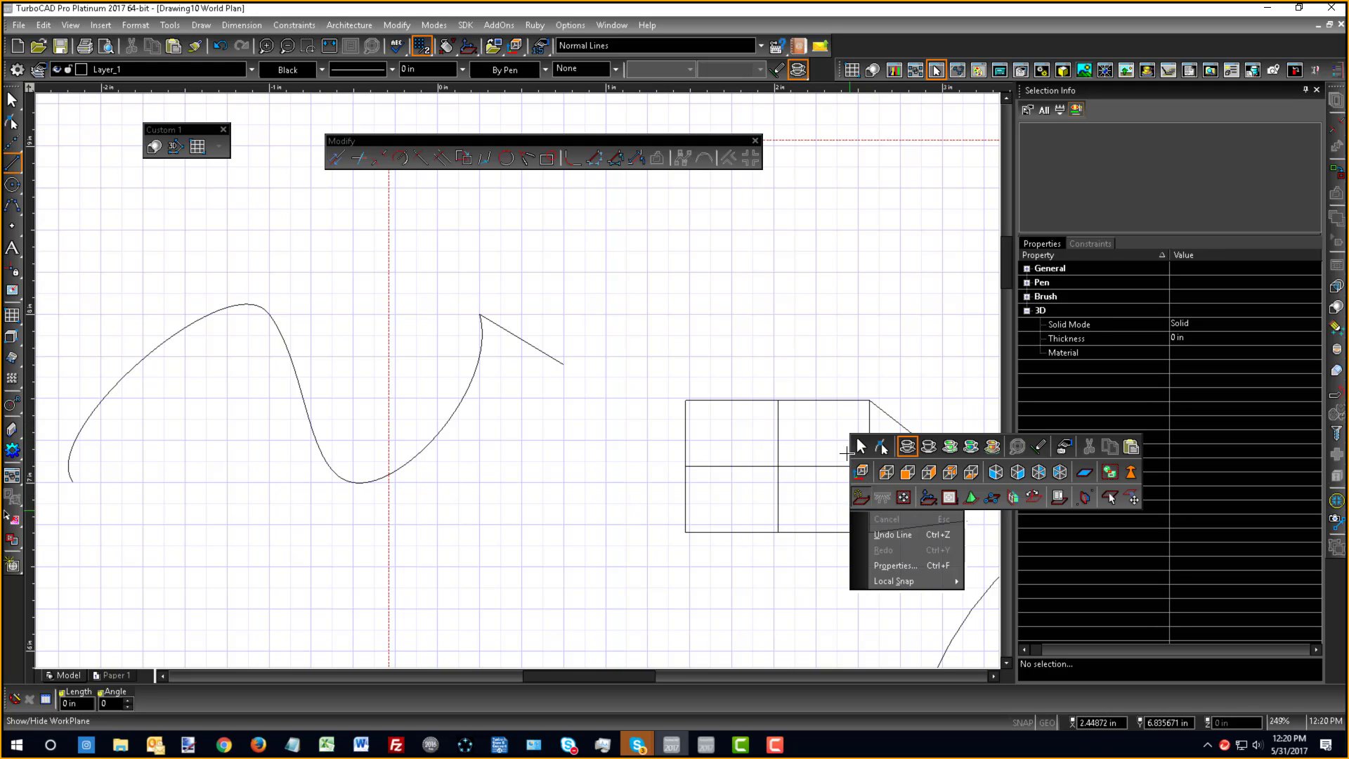
pyautogui.click(852, 447)
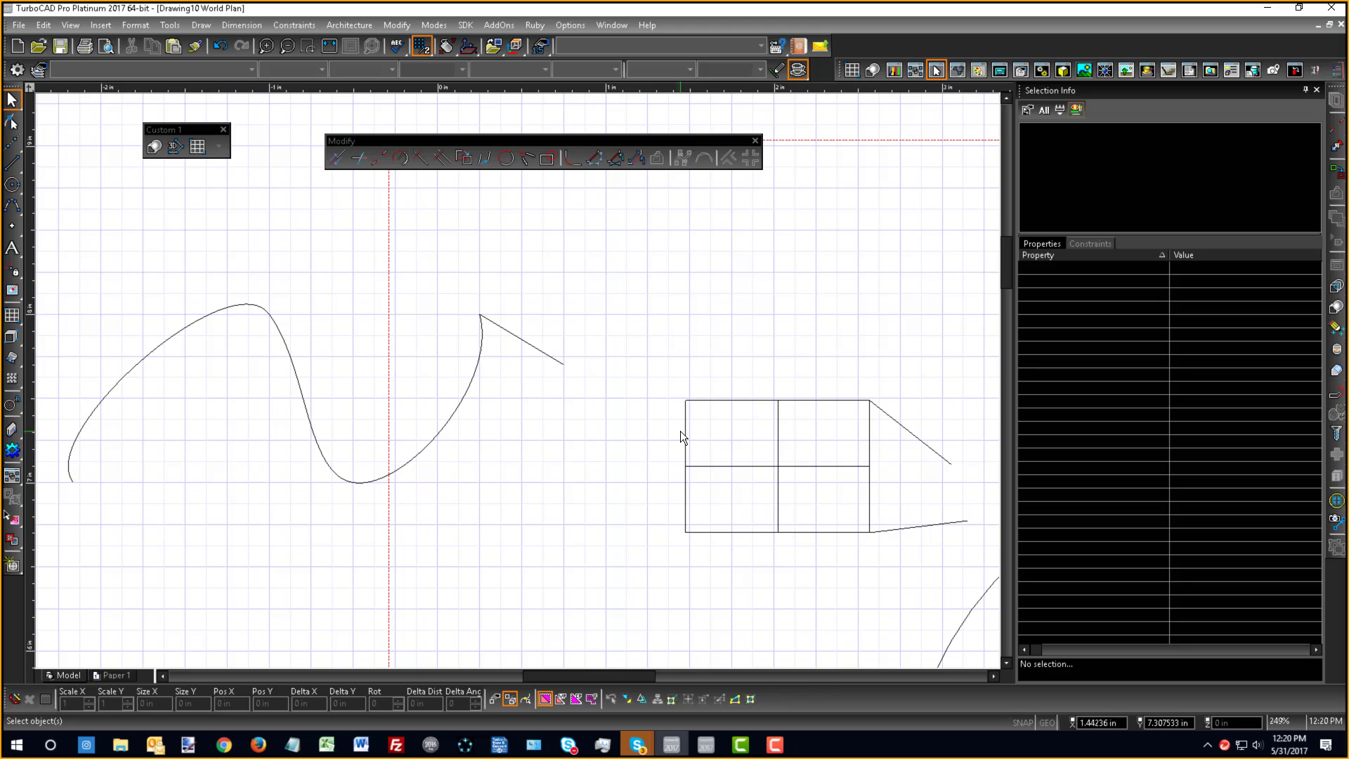
# - Select the rectangle and its horizontal midline in turn to examine their handles and properties up close
pyautogui.click(680, 432)
pyautogui.scroll(5, 722, 467)
pyautogui.scroll(-2, 448, 377)
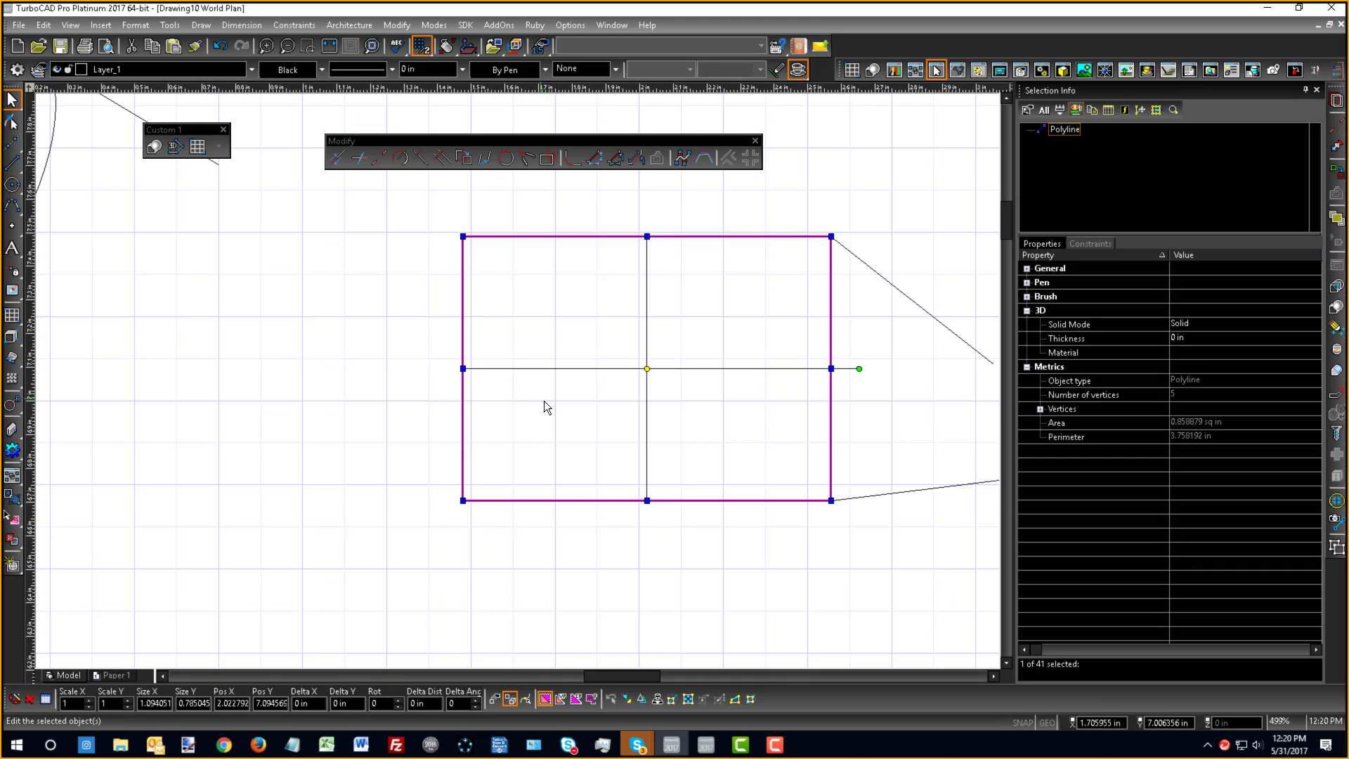
pyautogui.click(571, 368)
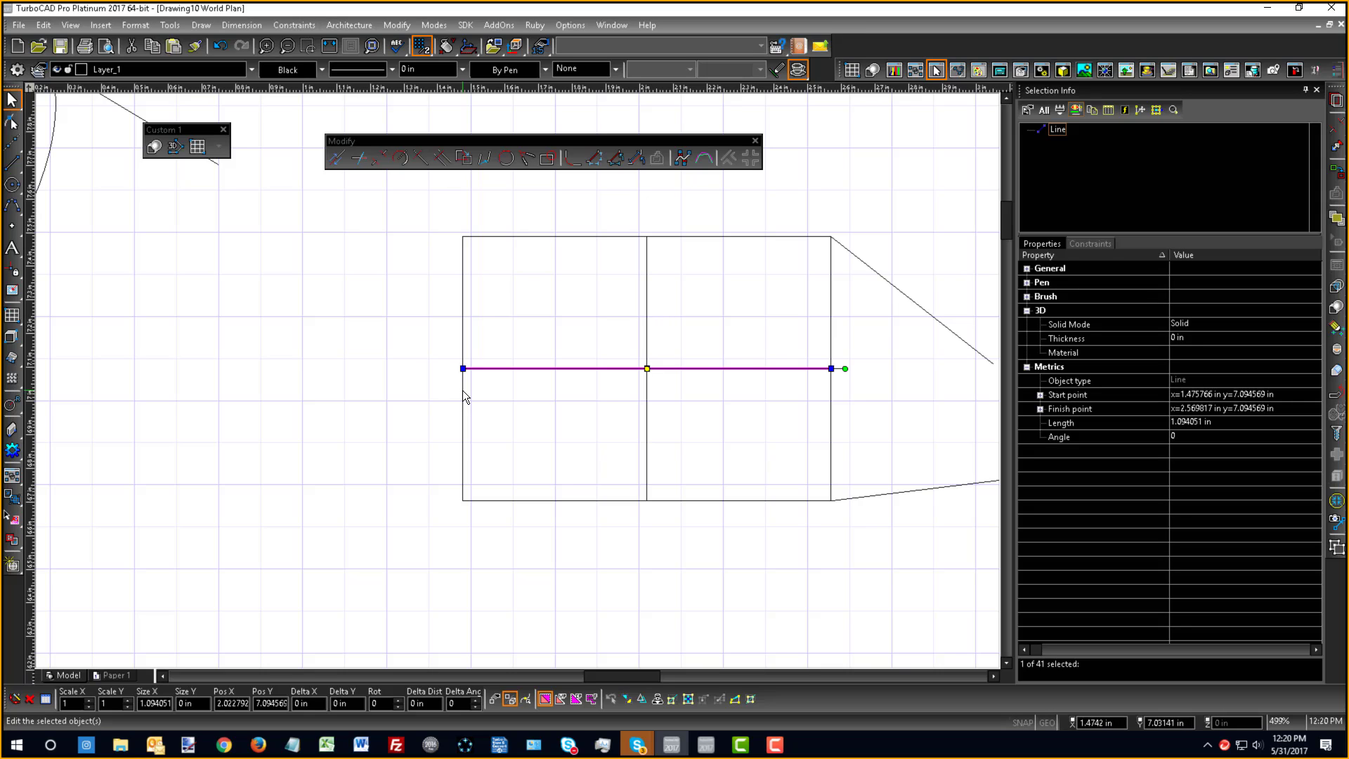
# - Consult the Keyboard Help list, highlighting the single-snap shortcuts from ModesSnapSingle3DCenter to ModesSnapSingleVertex, and close it
pyautogui.click(604, 25)
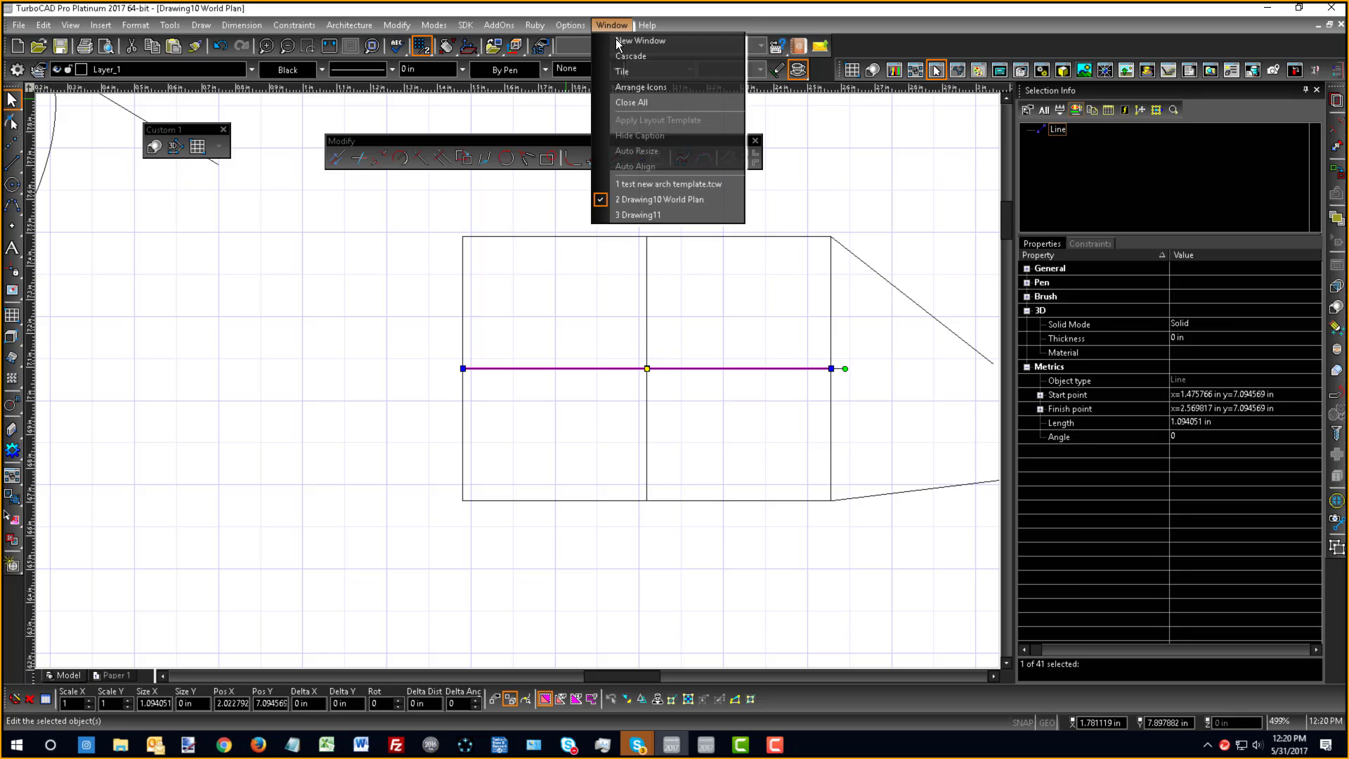
pyautogui.moveTo(645, 25)
pyautogui.click(664, 70)
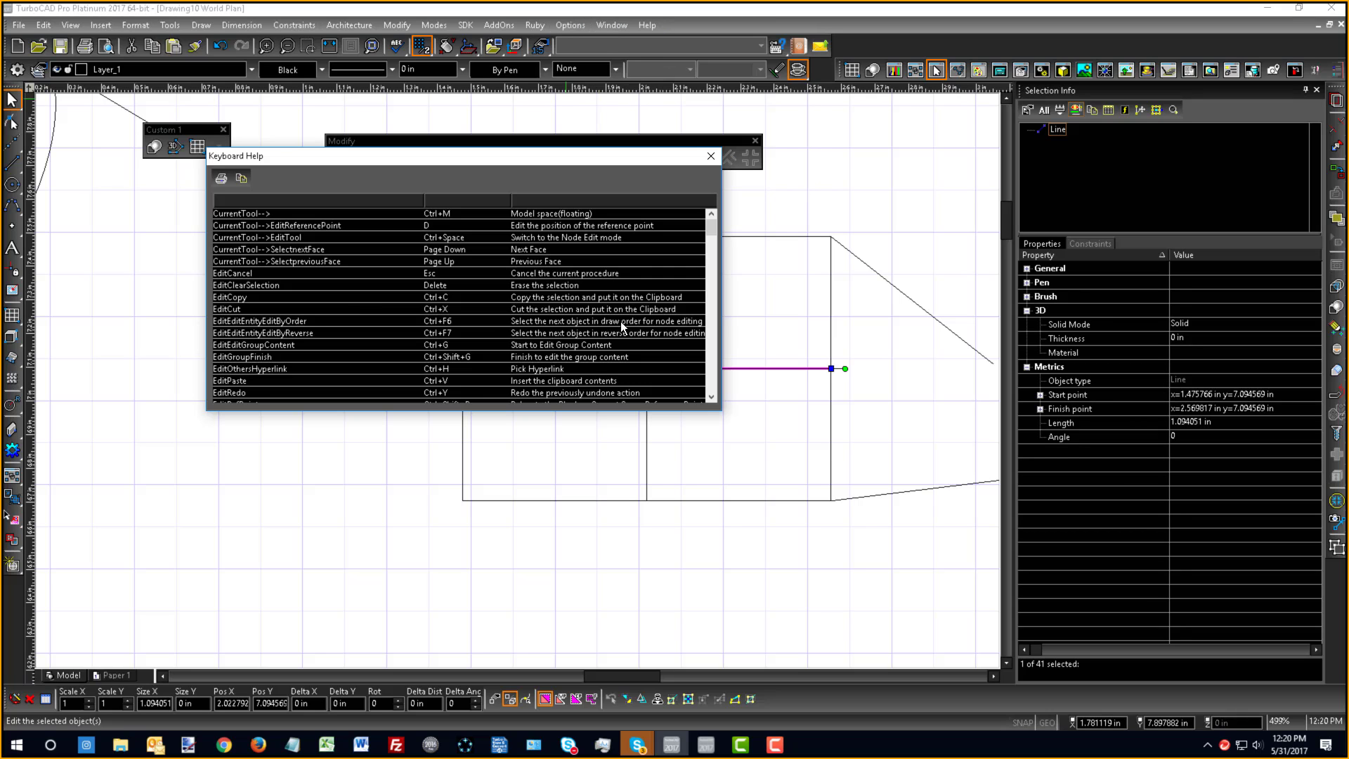
pyautogui.scroll(-10, 361, 314)
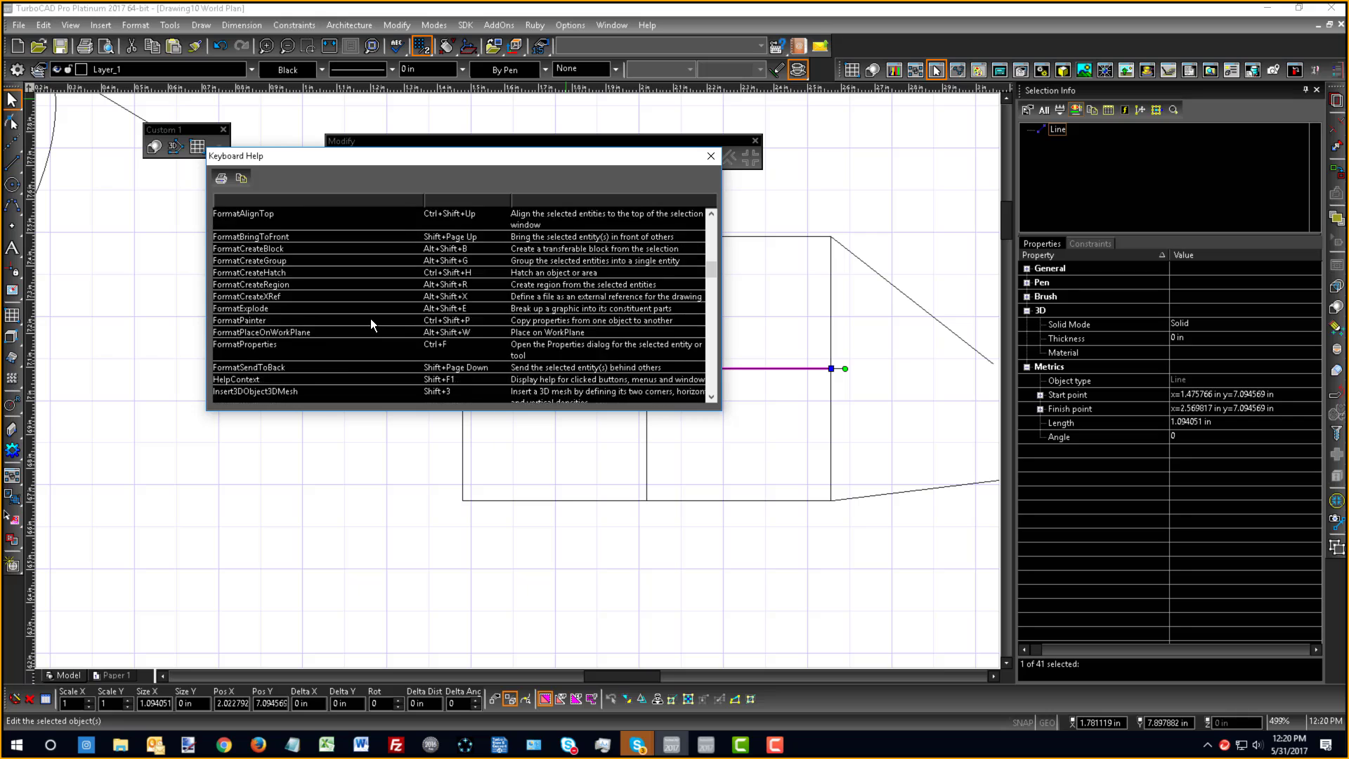
pyautogui.scroll(-8, 371, 320)
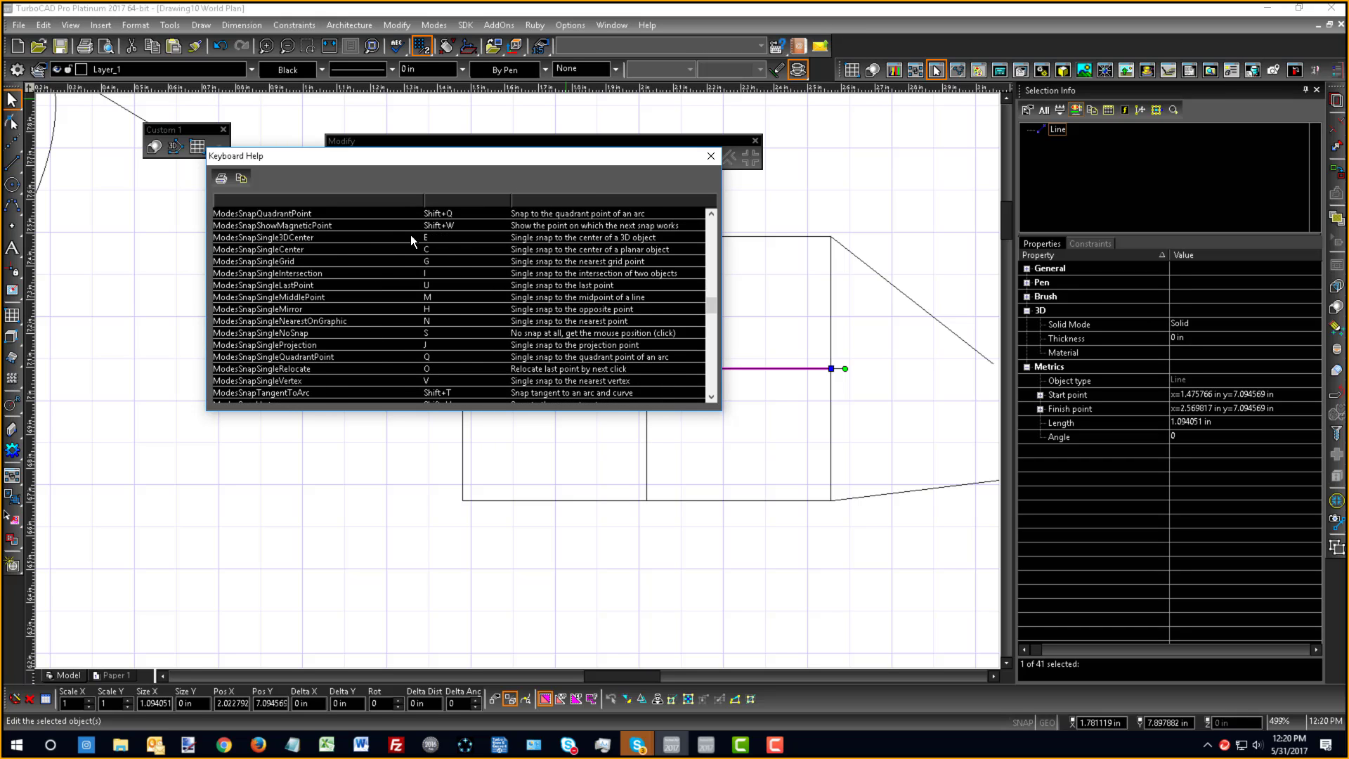
pyautogui.click(285, 237)
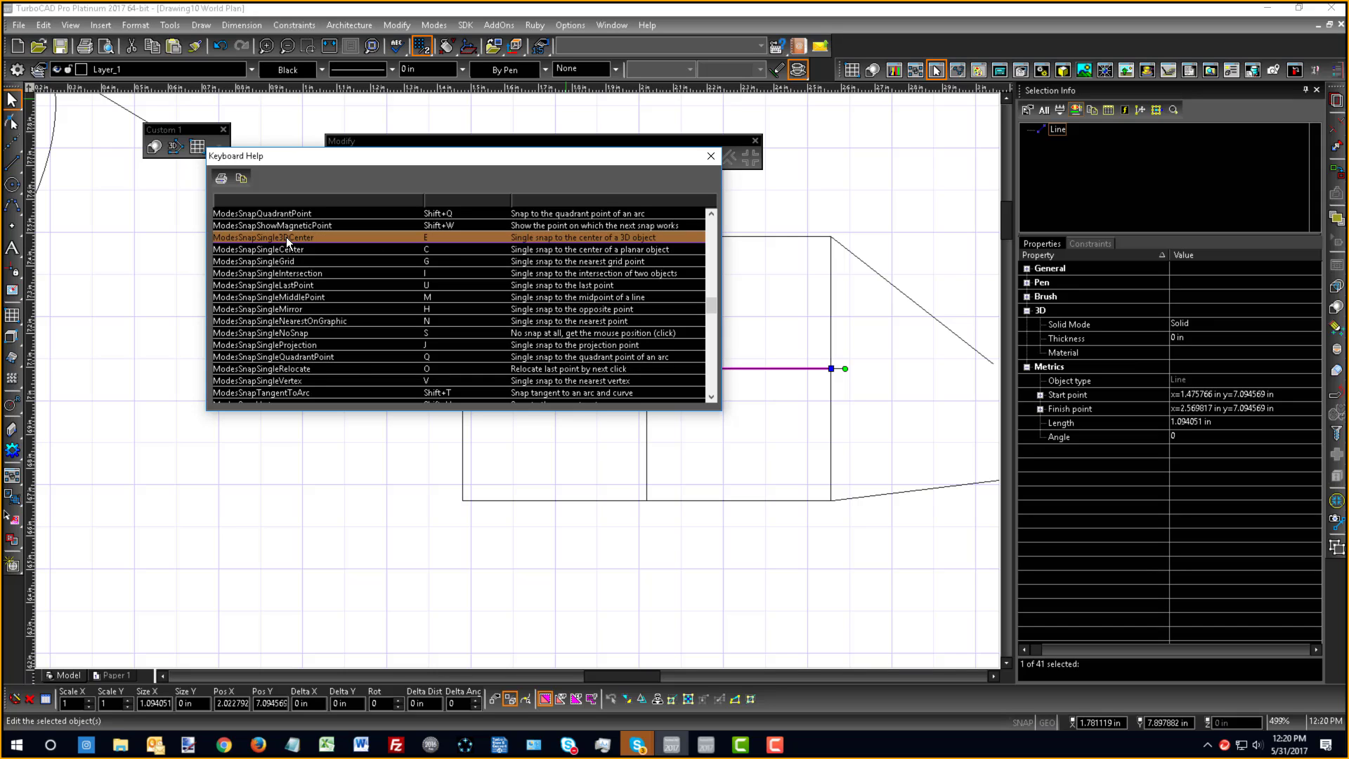
pyautogui.keyDown('shift'); pyautogui.click(330, 380); pyautogui.keyUp('shift')
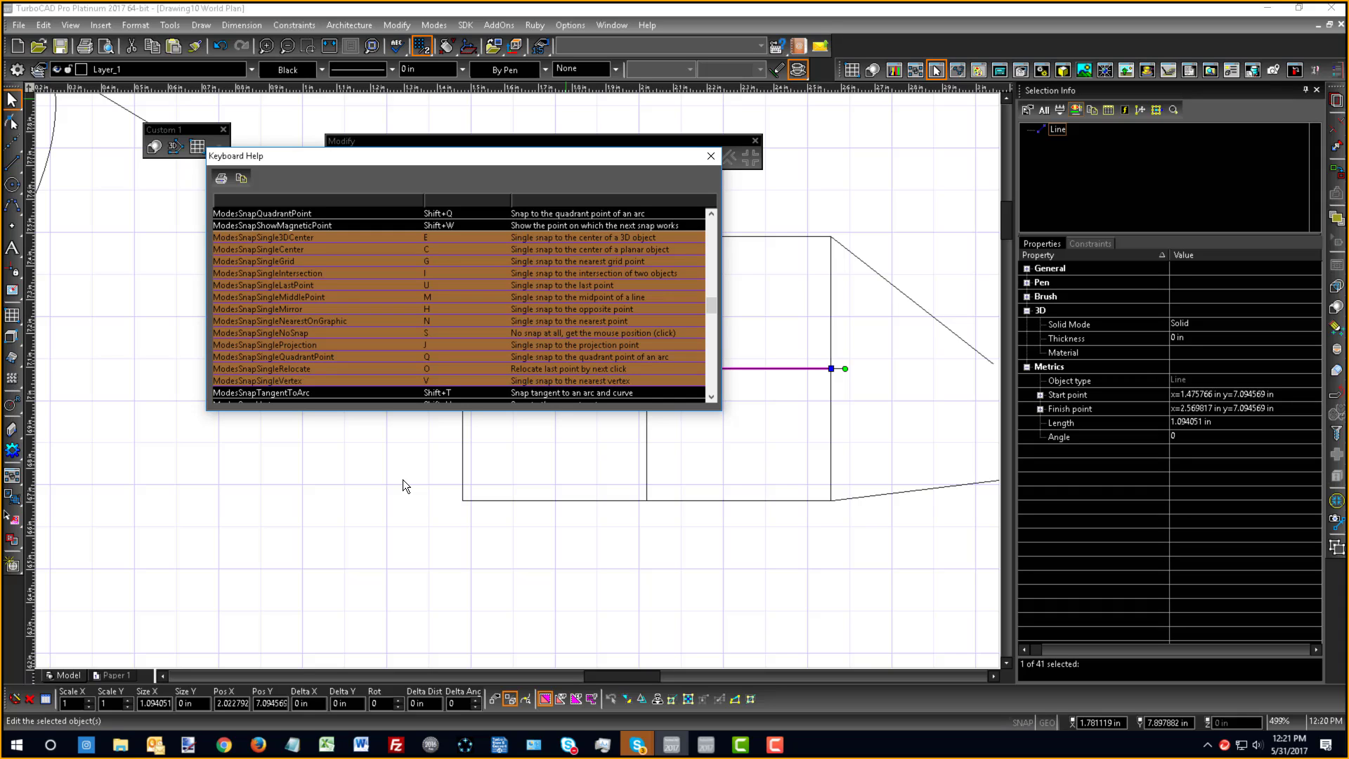
pyautogui.click(545, 551)
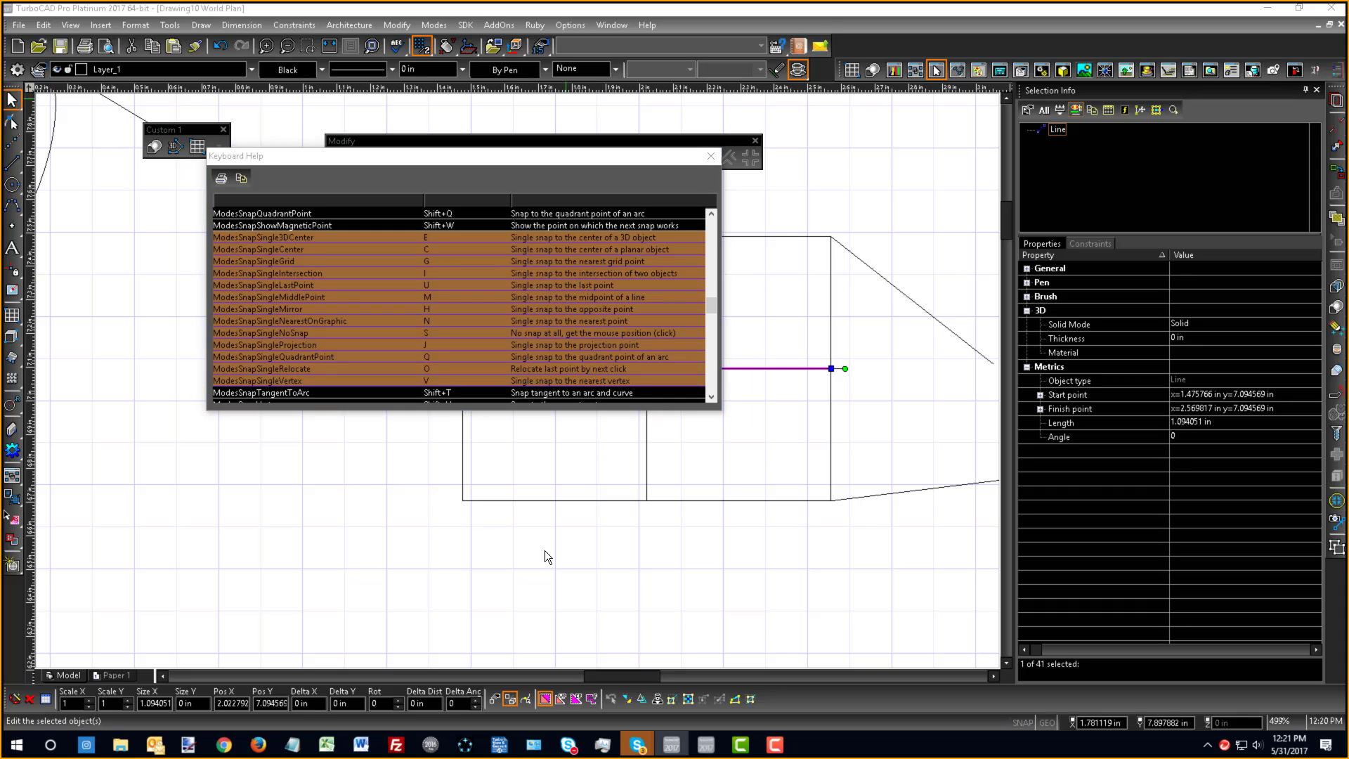
pyautogui.click(599, 571)
# - Switch to the Skype meeting window of the TurboCAD webinar to check the participants and conversation
pyautogui.moveTo(575, 745)
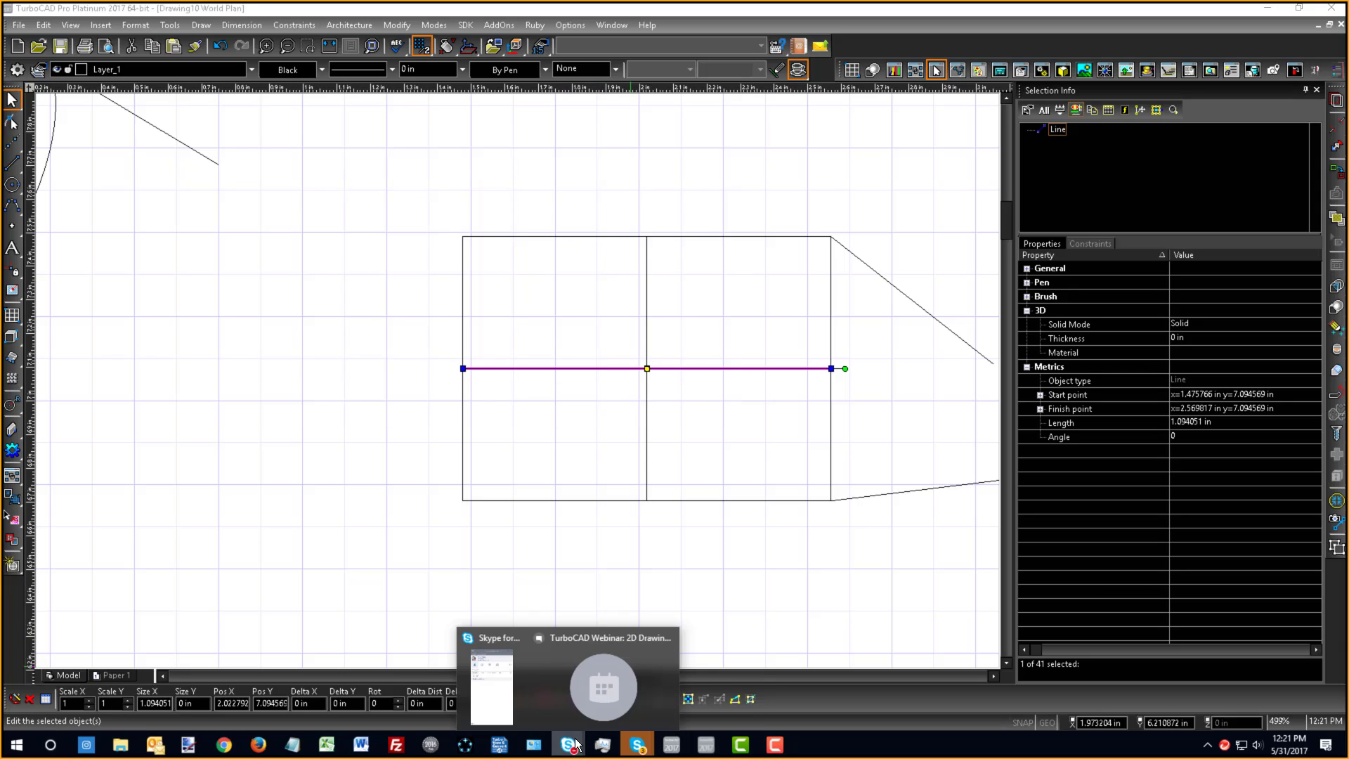
pyautogui.click(563, 701)
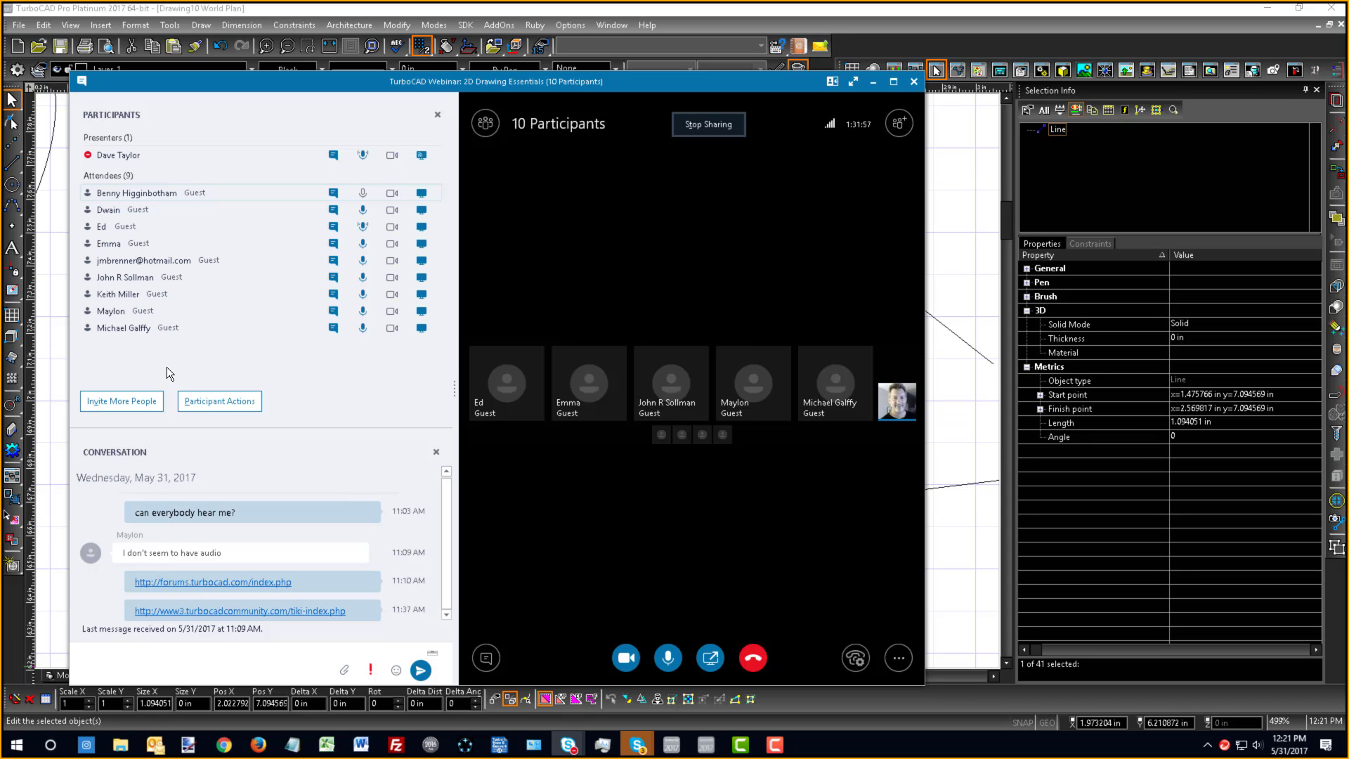
# - Switch back to the TurboCAD drawing and consult the geometric aids in the Drawing Aids settings
pyautogui.click(975, 554)
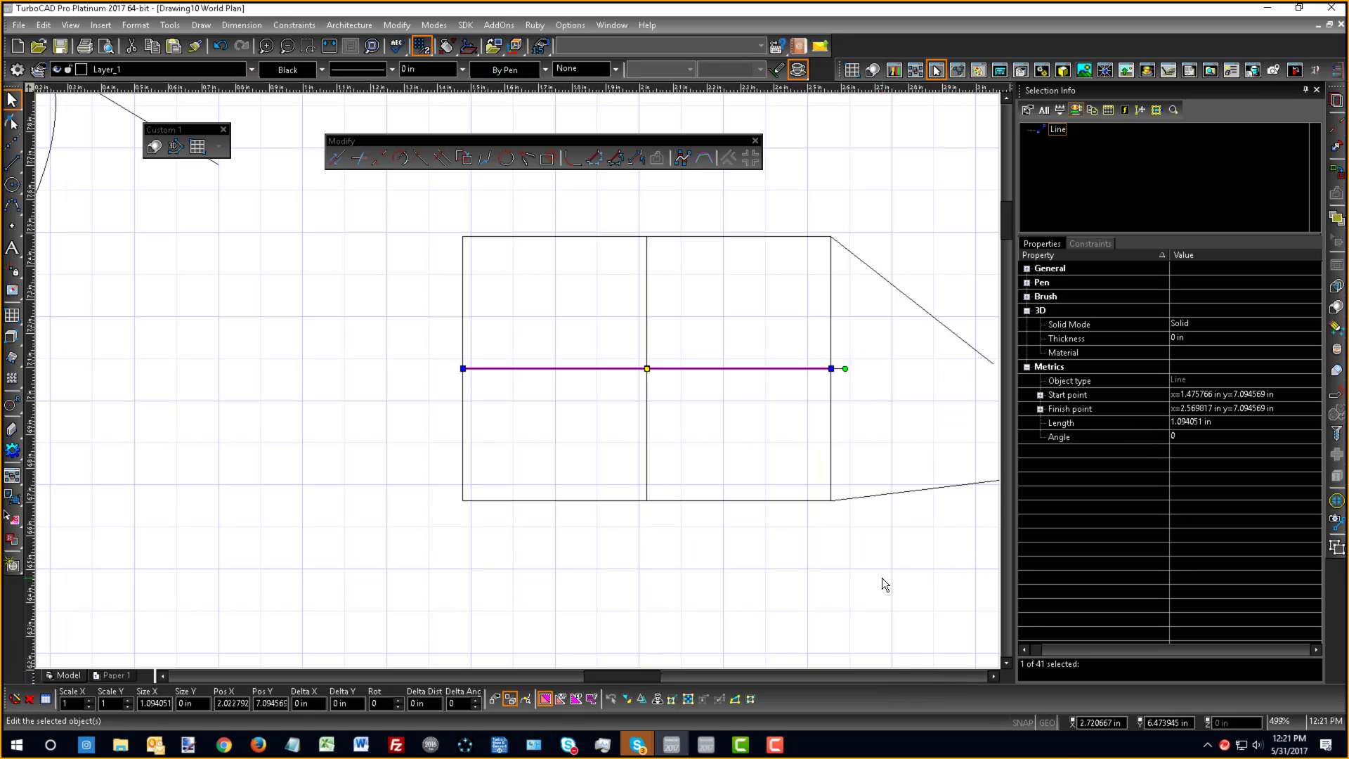
pyautogui.doubleClick(1015, 719)
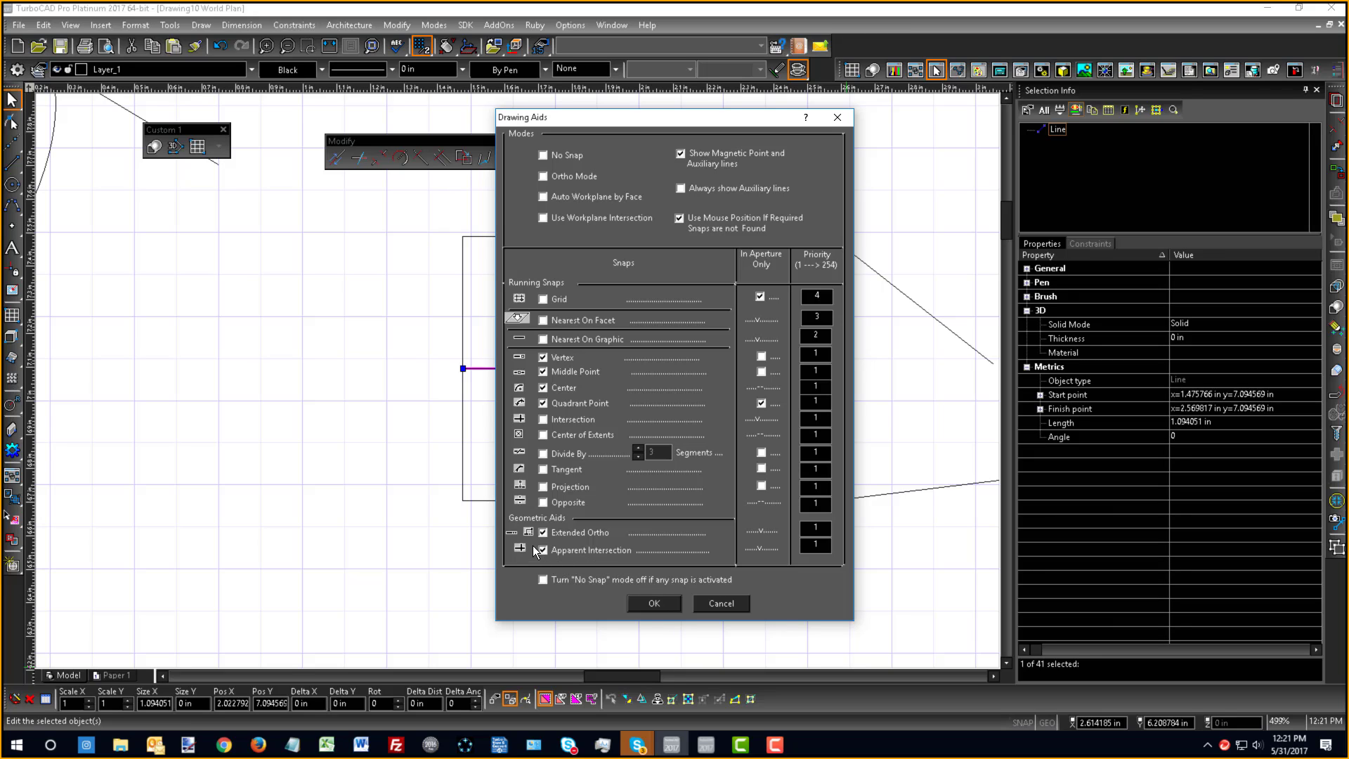
pyautogui.click(654, 604)
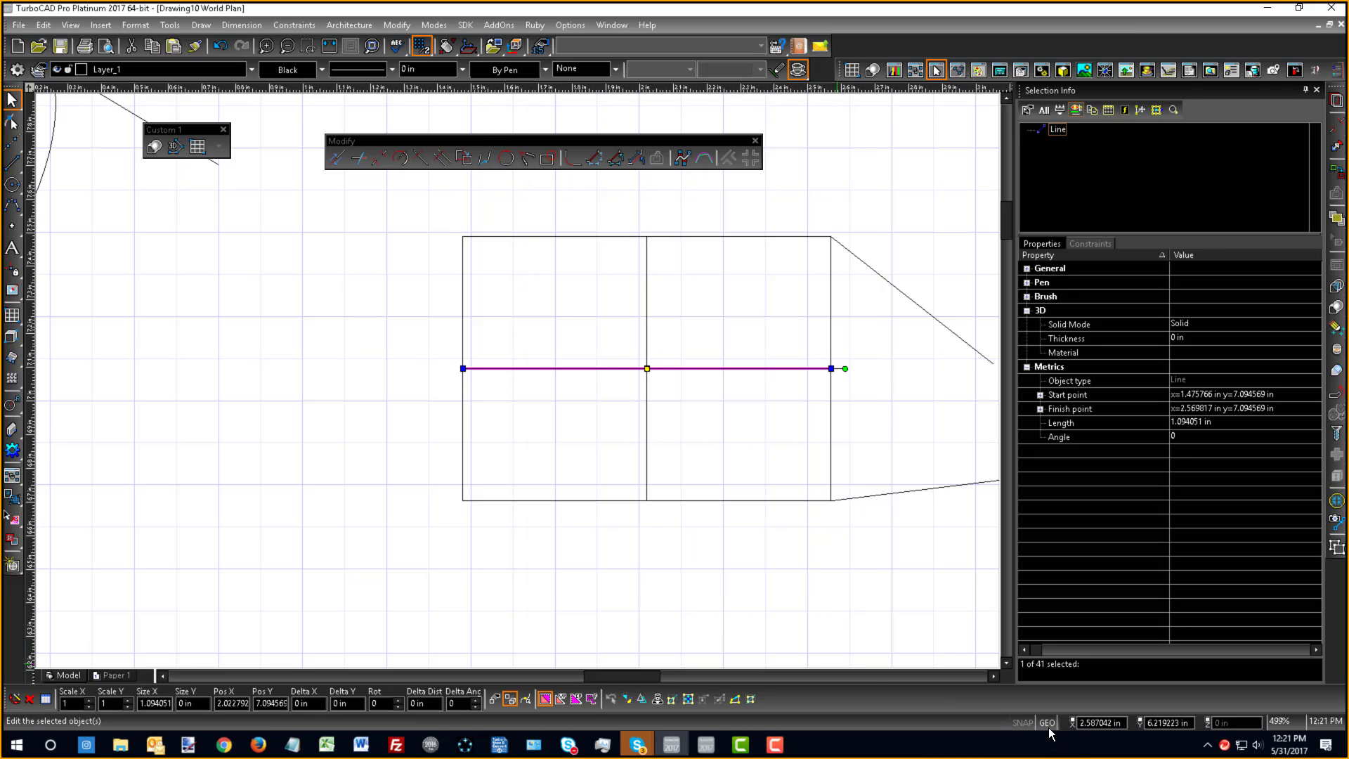
# - Check the Drawing Aids modes, then draw a separate horizontal line to the left of the rectangle, aligned with its top edge
pyautogui.click(9, 163)
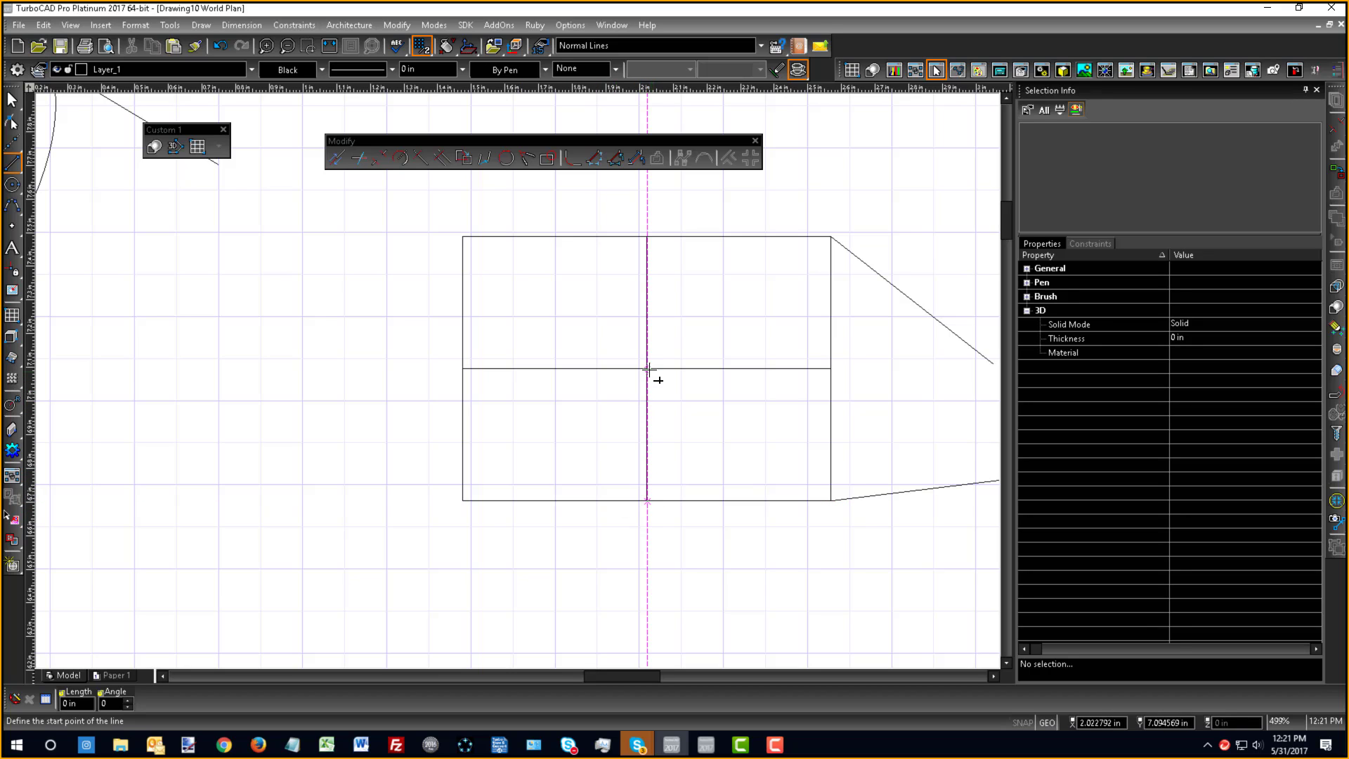
pyautogui.doubleClick(1027, 723)
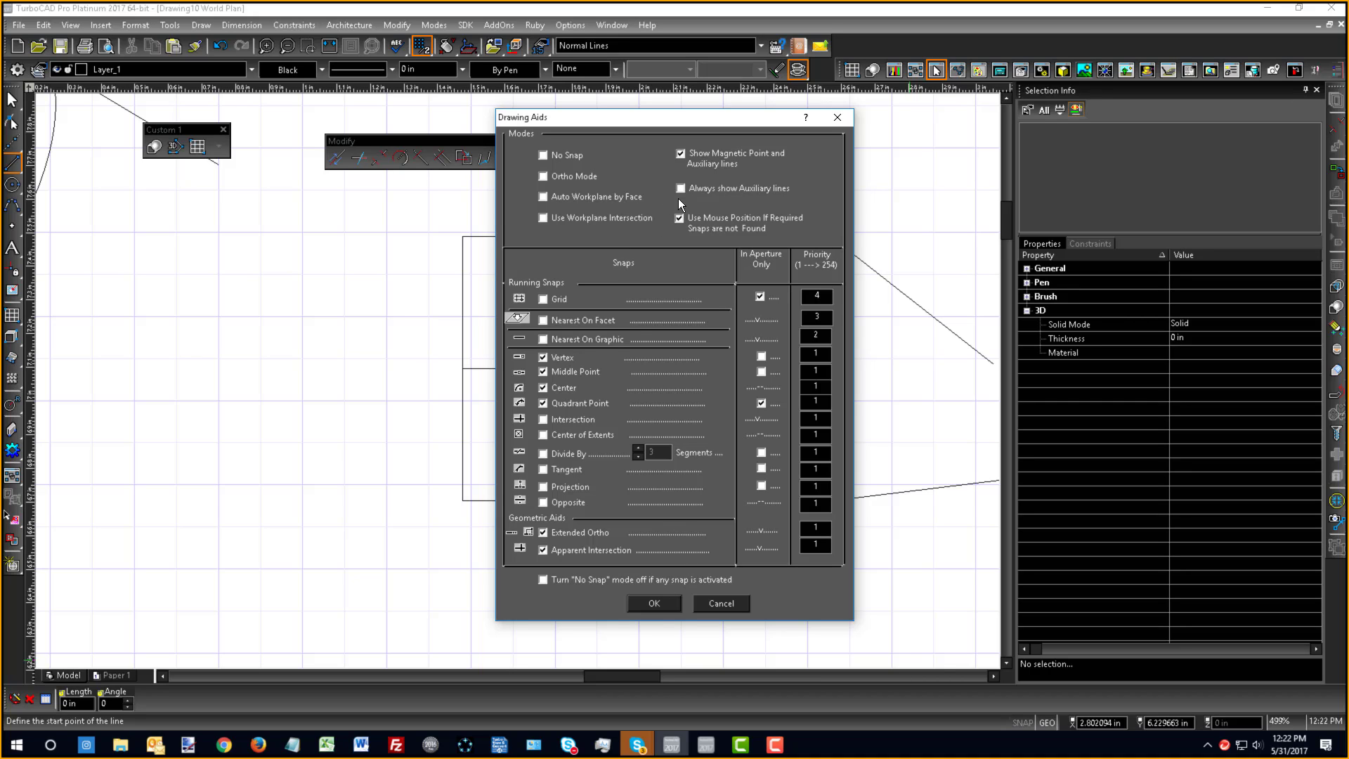
pyautogui.click(652, 604)
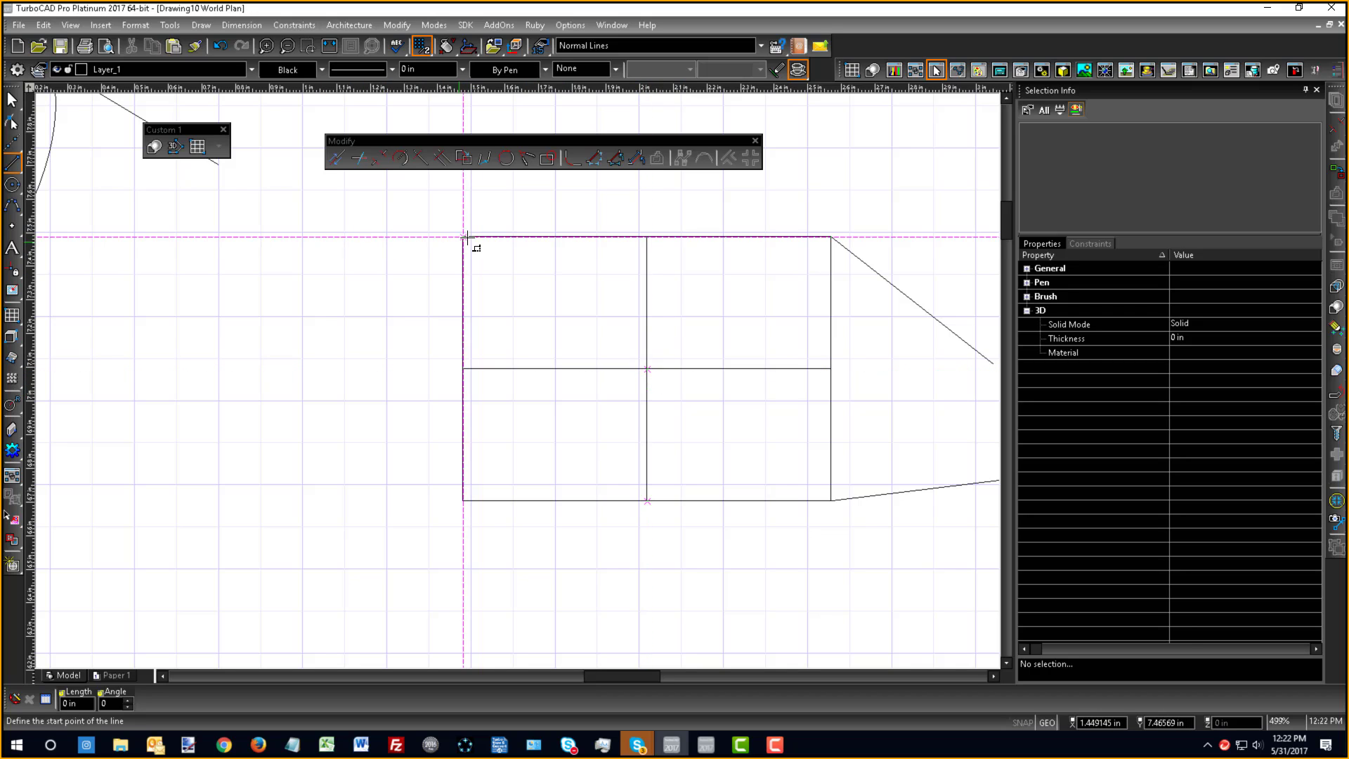
pyautogui.click(301, 237)
pyautogui.click(43, 237)
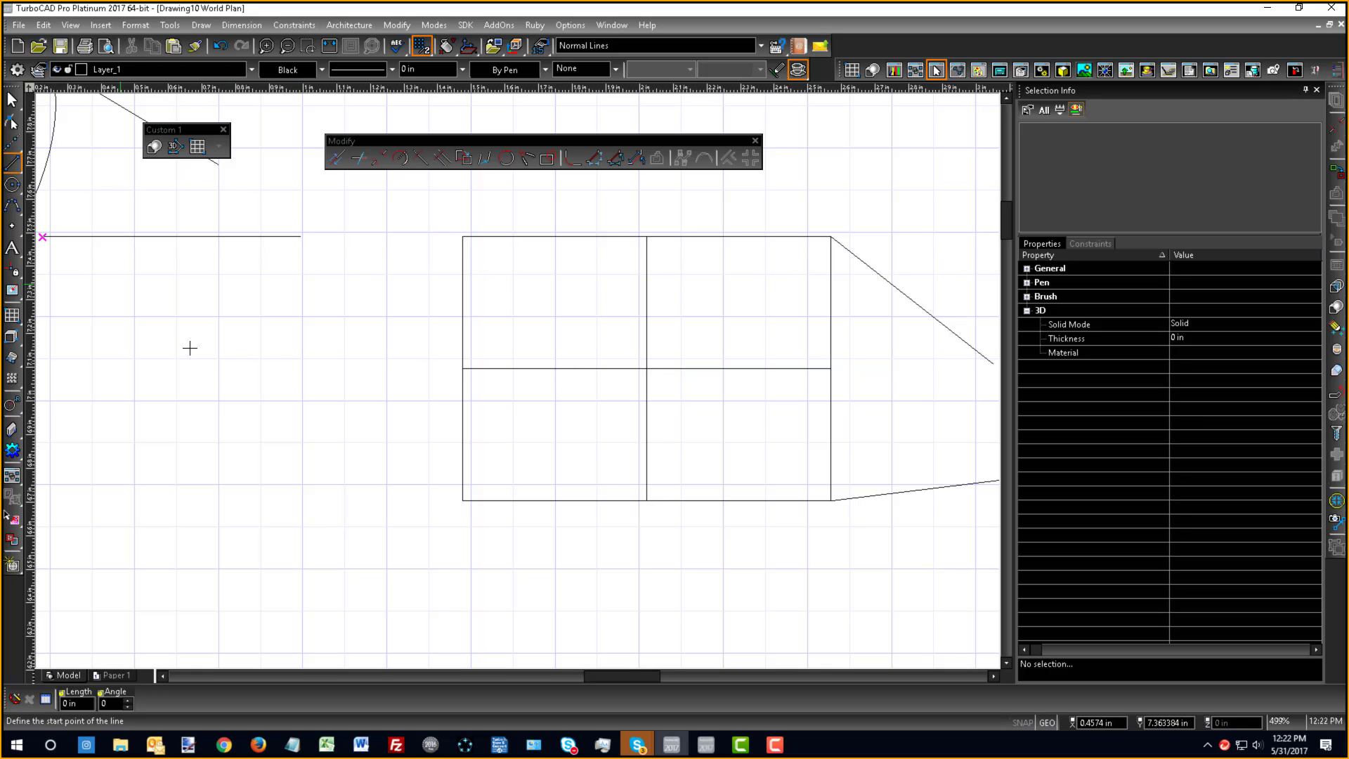
pyautogui.rightClick(224, 298)
pyautogui.click(241, 314)
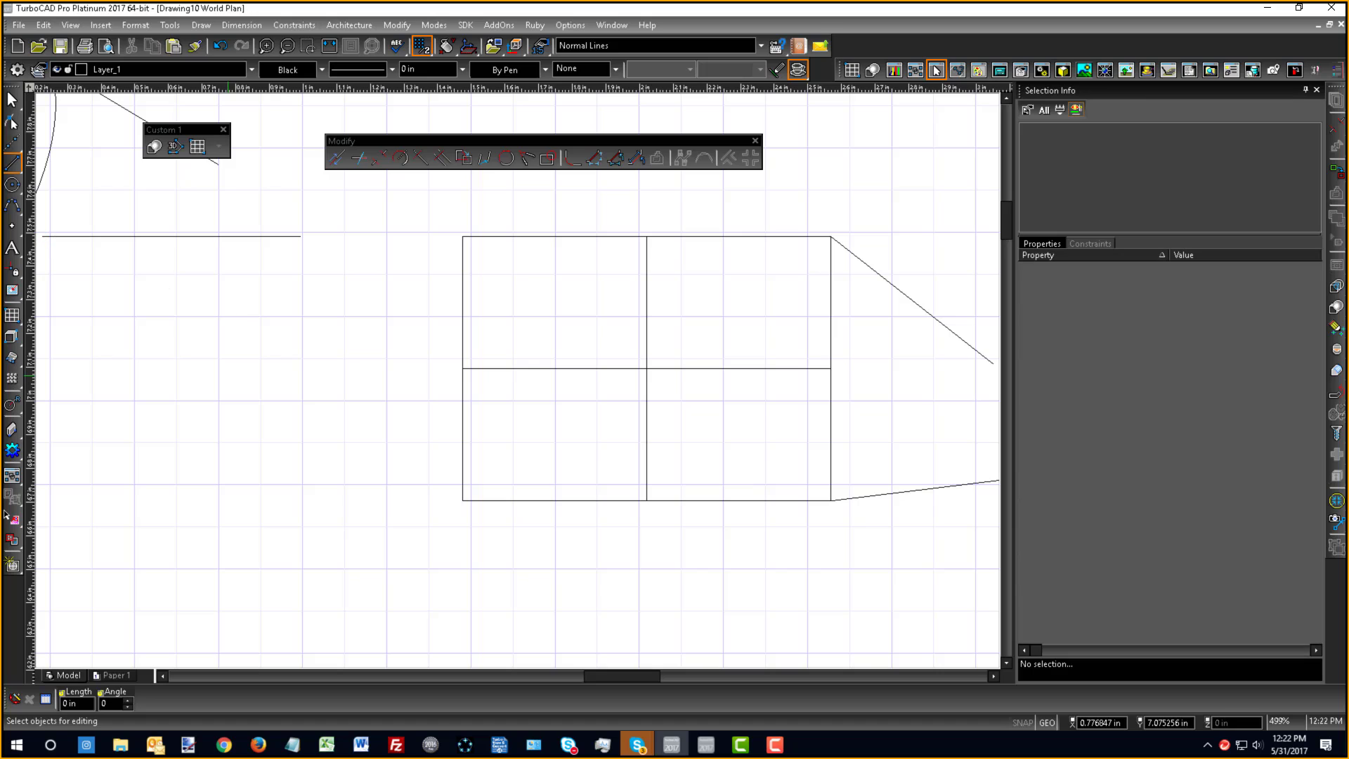
# - Draw a line from the right end of the separate horizontal line to the rectangle's upper-left corner
pyautogui.click(14, 165)
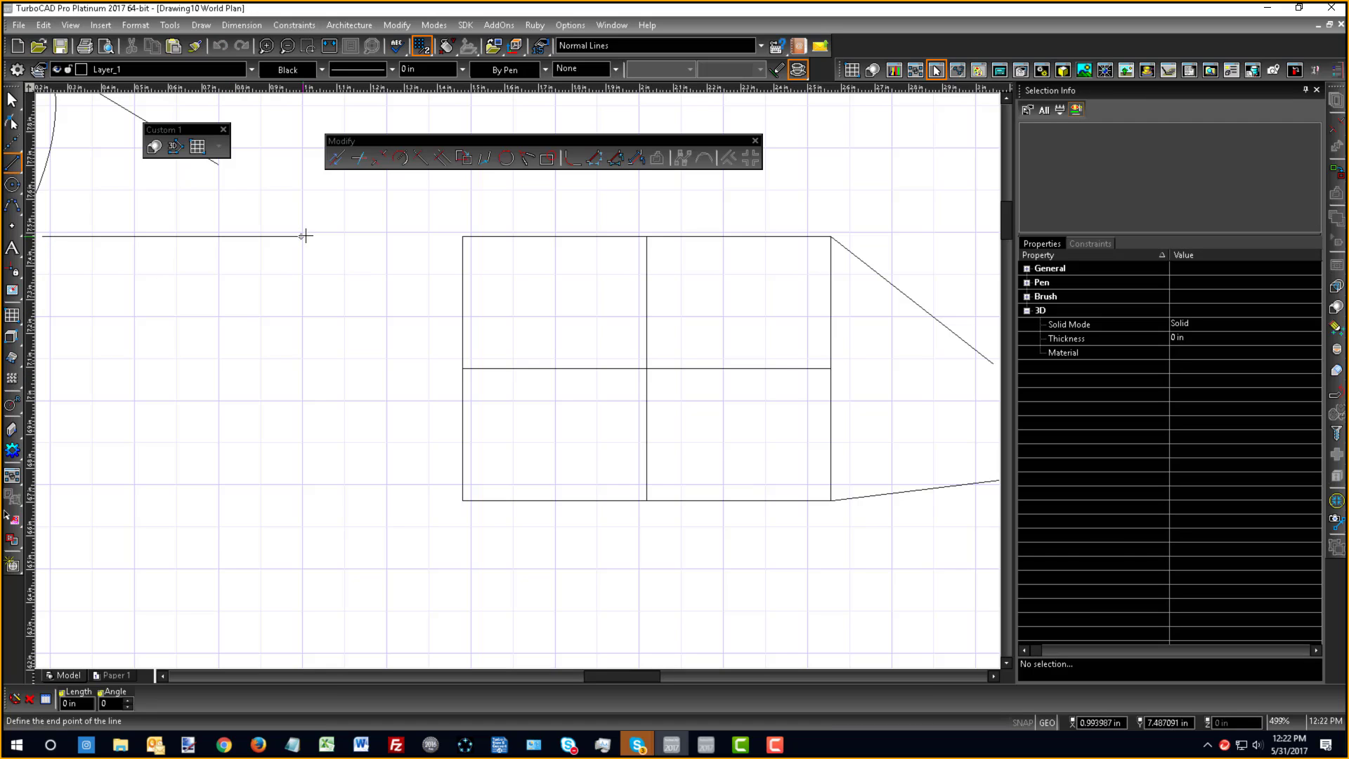
pyautogui.click(302, 236)
pyautogui.click(462, 237)
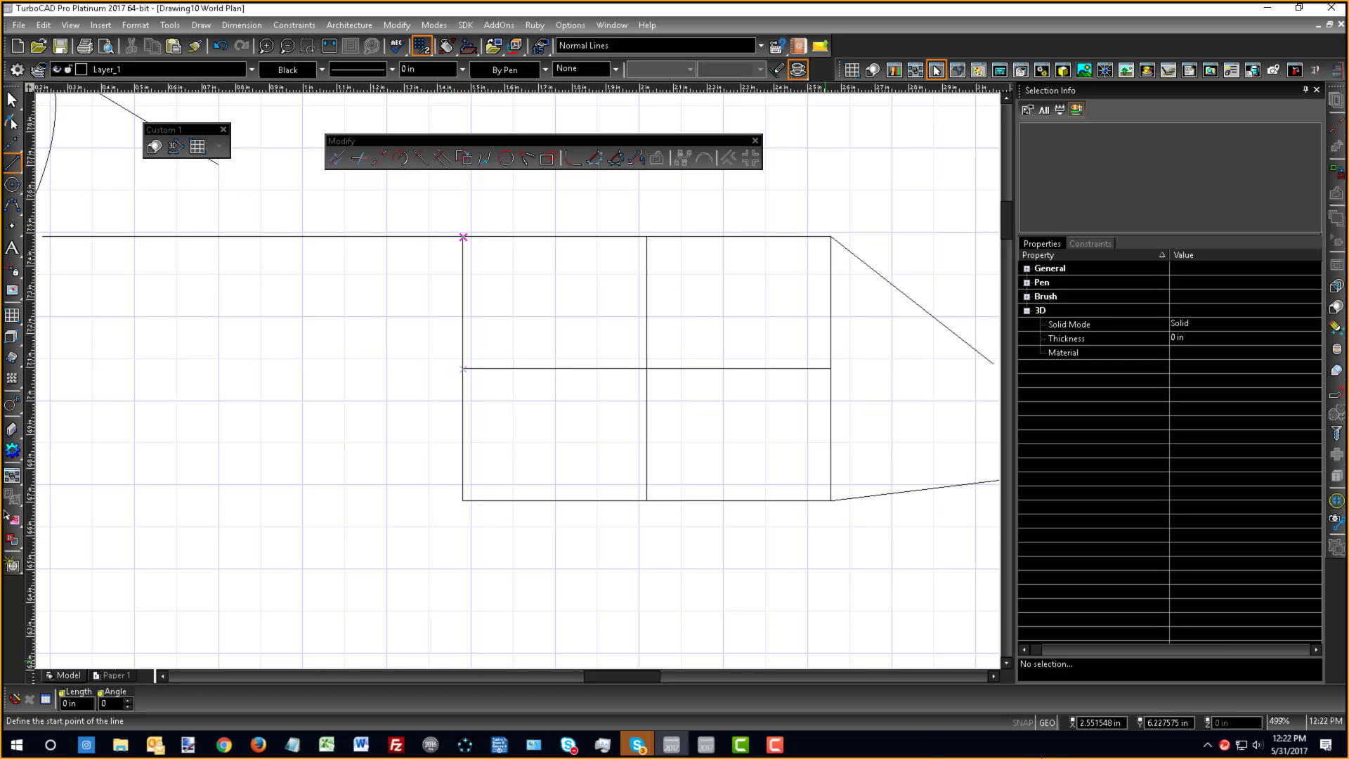
# - Toggle SNAP on and draw a vertical line from the rectangle's mid-height up to the joint between the two upper horizontal lines
pyautogui.click(1022, 722)
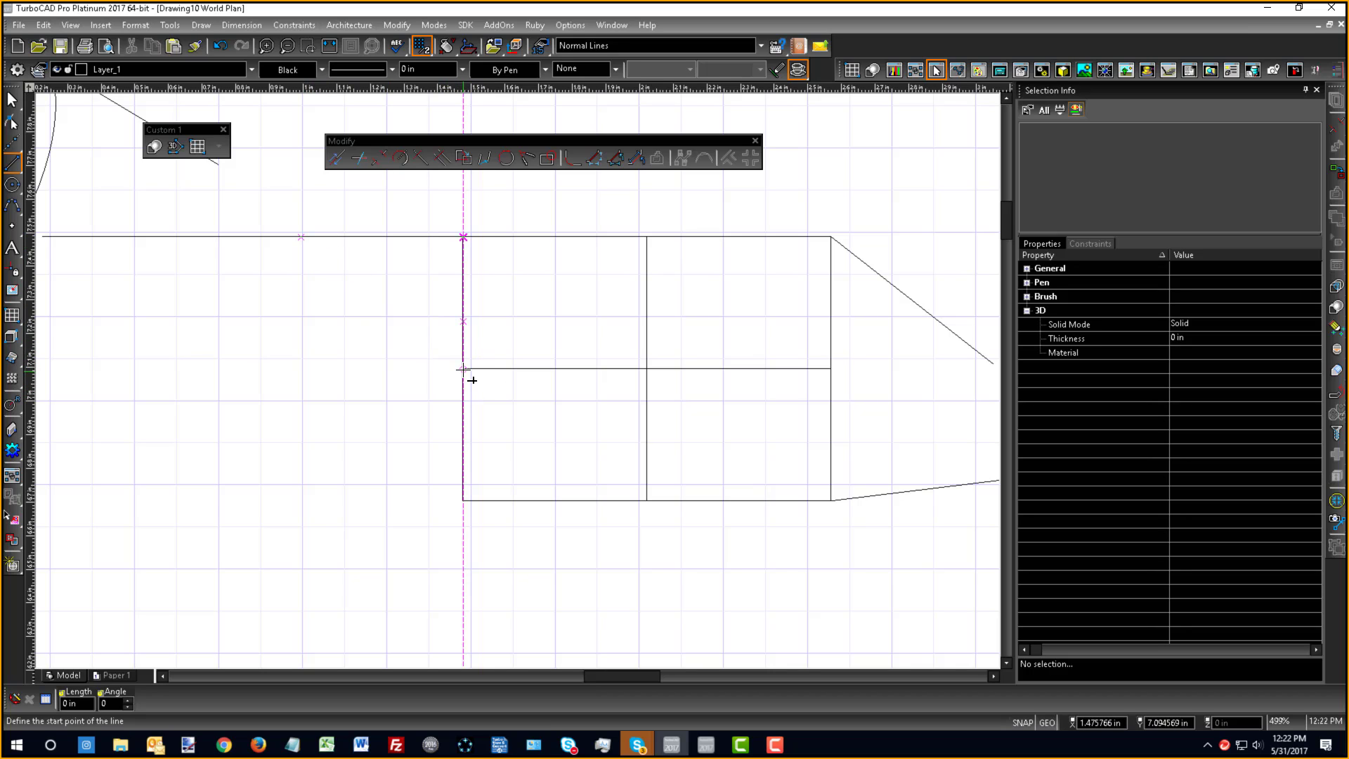
pyautogui.click(302, 368)
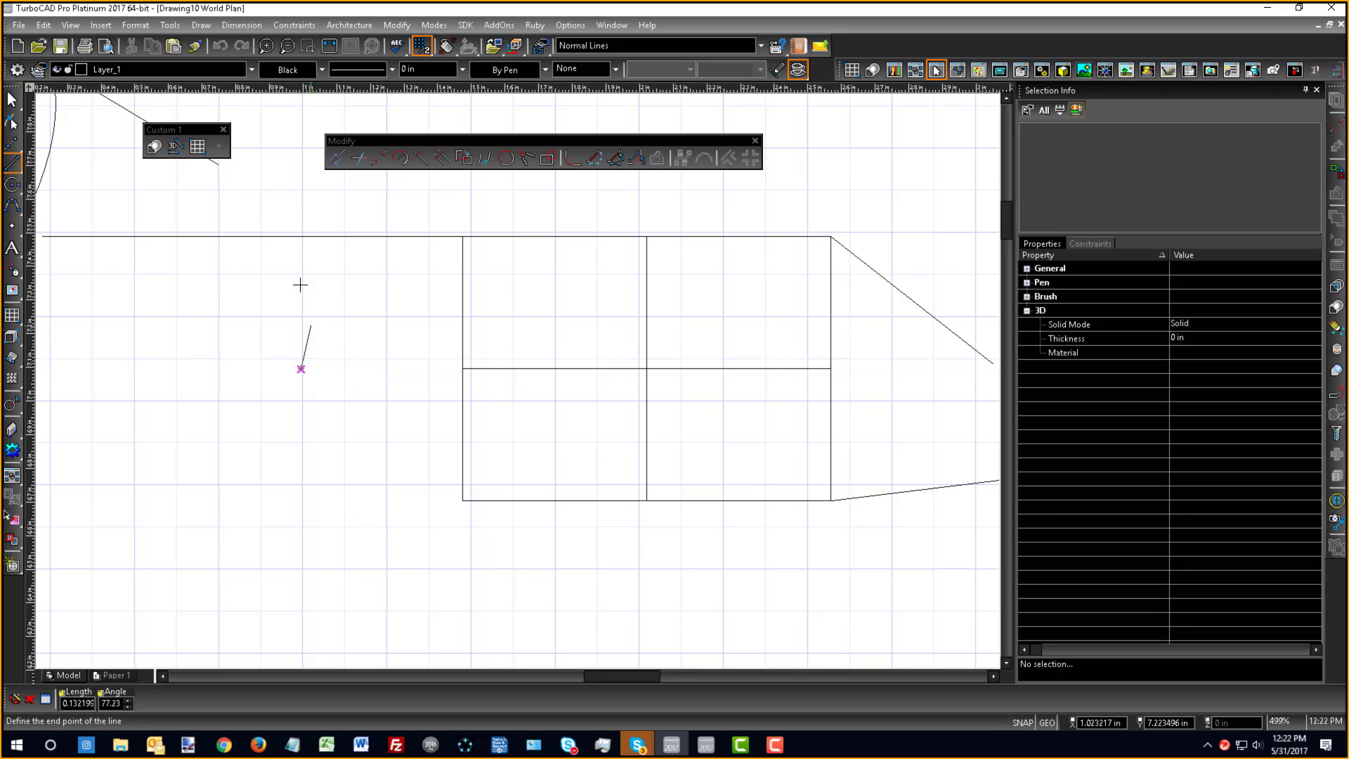
pyautogui.click(301, 237)
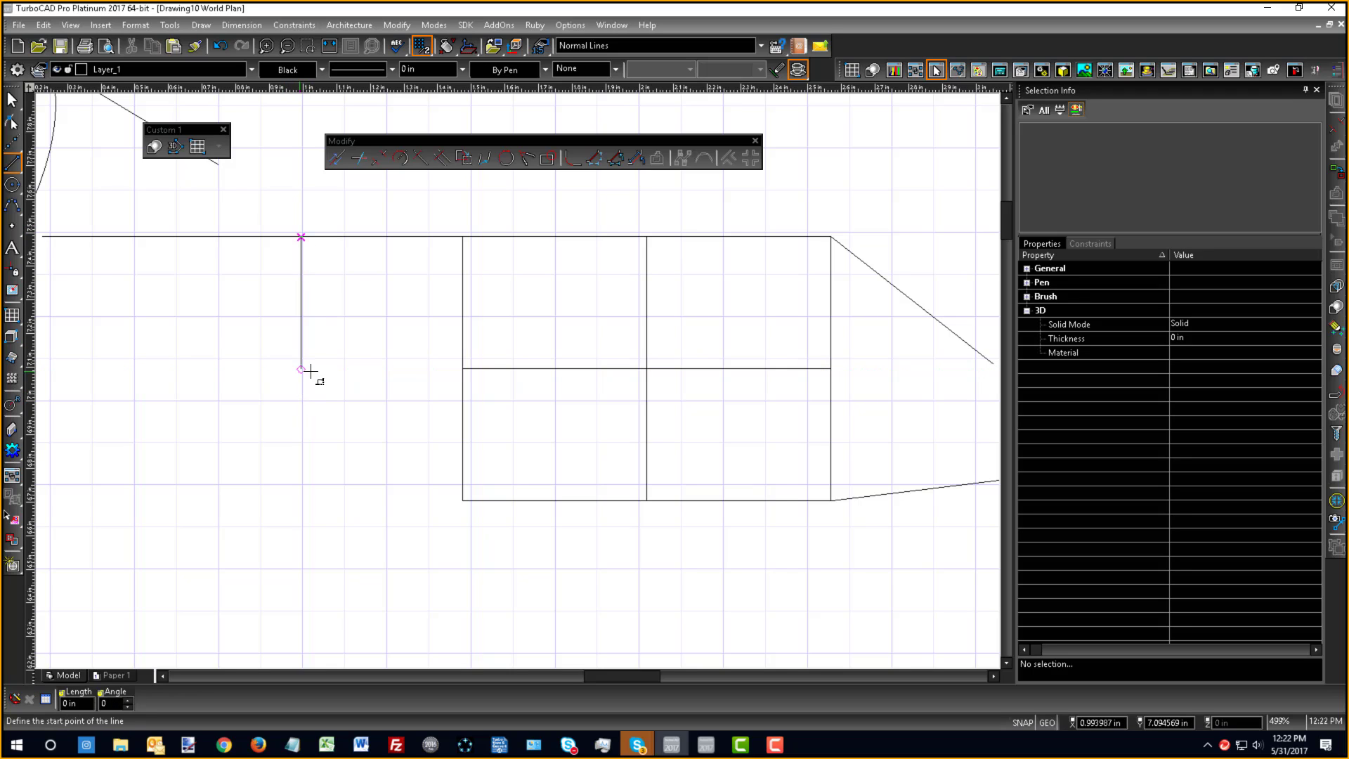
# - Draw a horizontal line from the midpoint of the rectangle's left side to the lower end of the new vertical line
pyautogui.click(459, 369)
pyautogui.press('Escape')
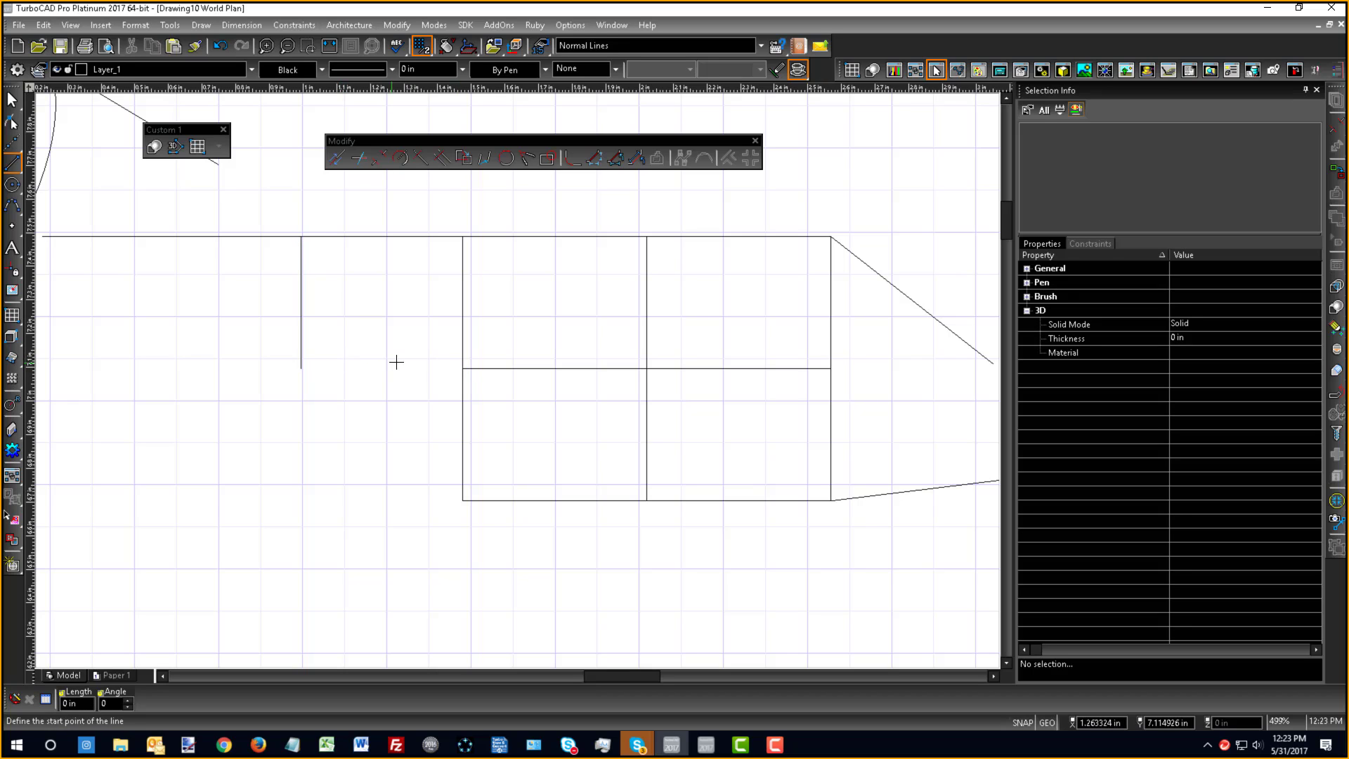
pyautogui.click(459, 368)
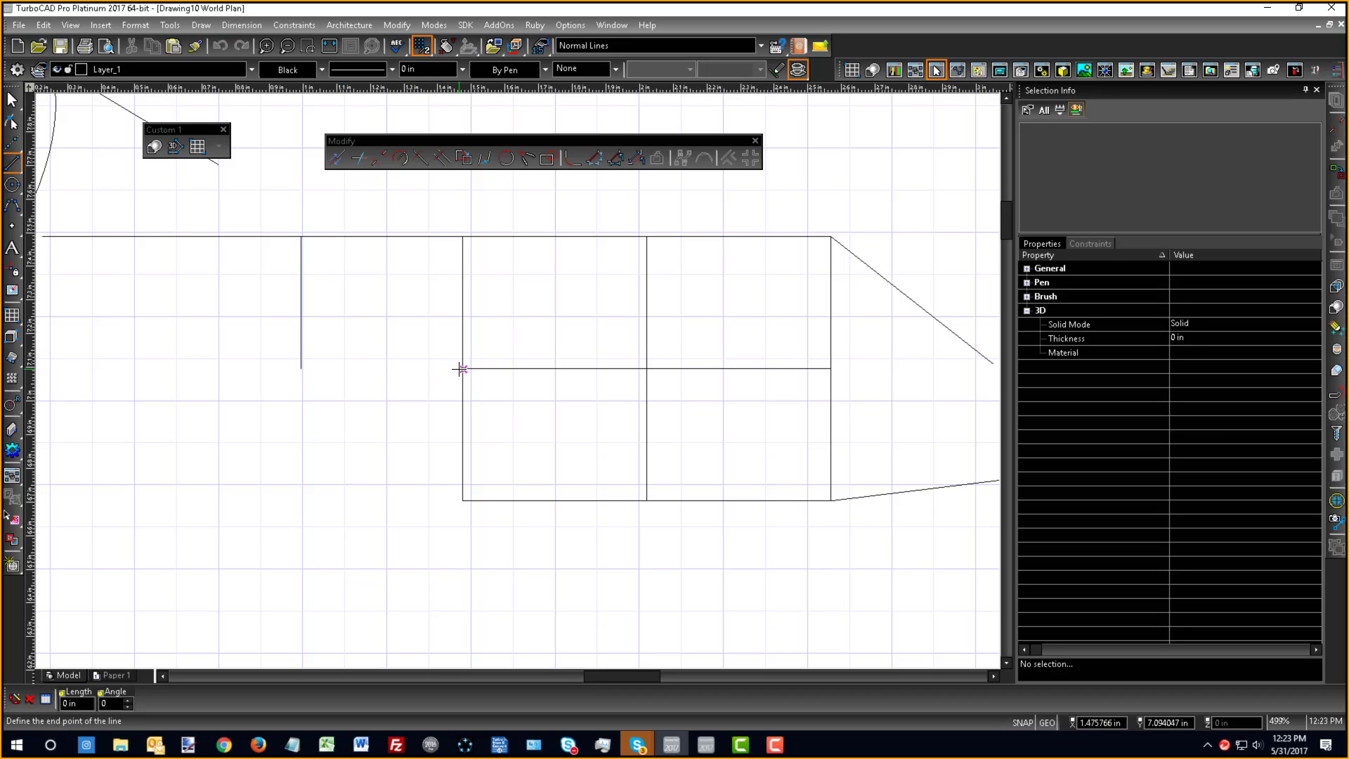
pyautogui.click(303, 367)
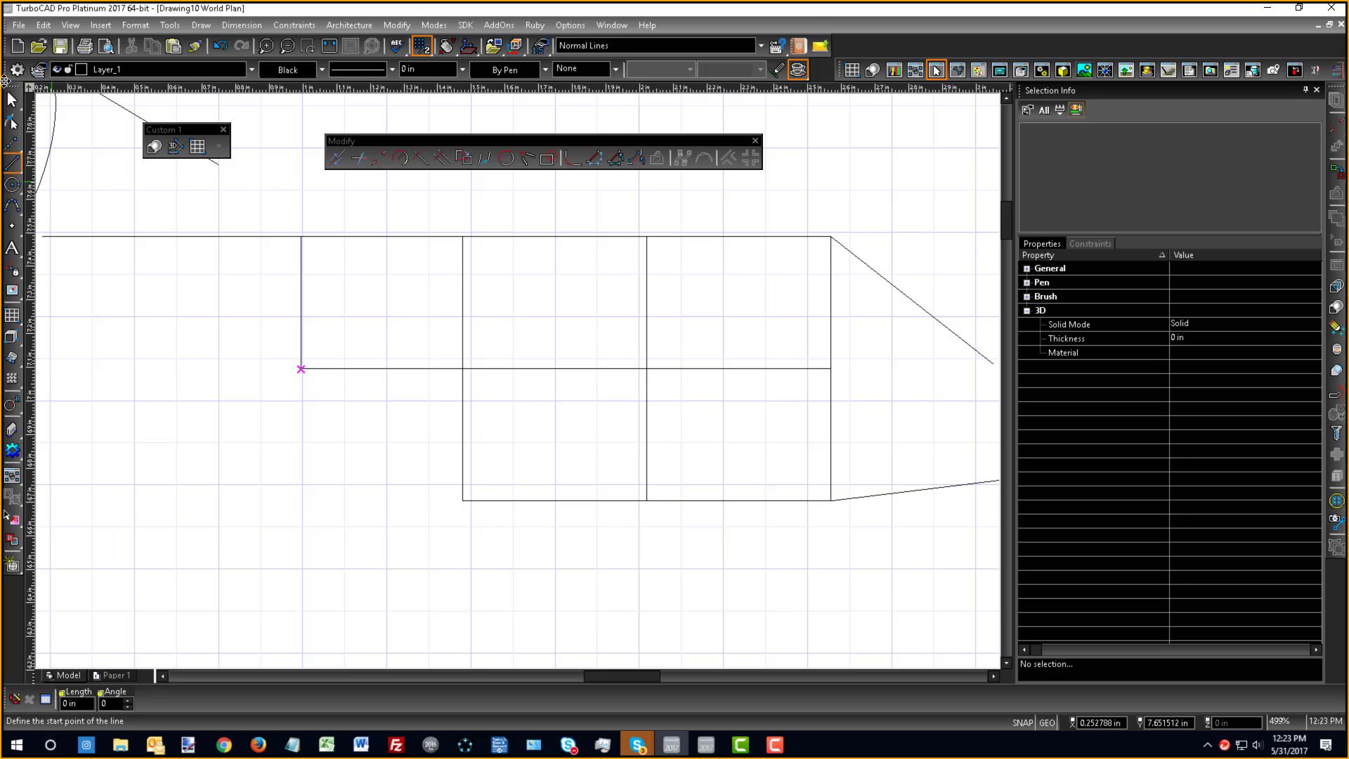
# - Add an angular dimension between the new vertical line and the horizontal line meeting its lower end
pyautogui.scroll(-3, 305, 322)
pyautogui.scroll(5, 644, 470)
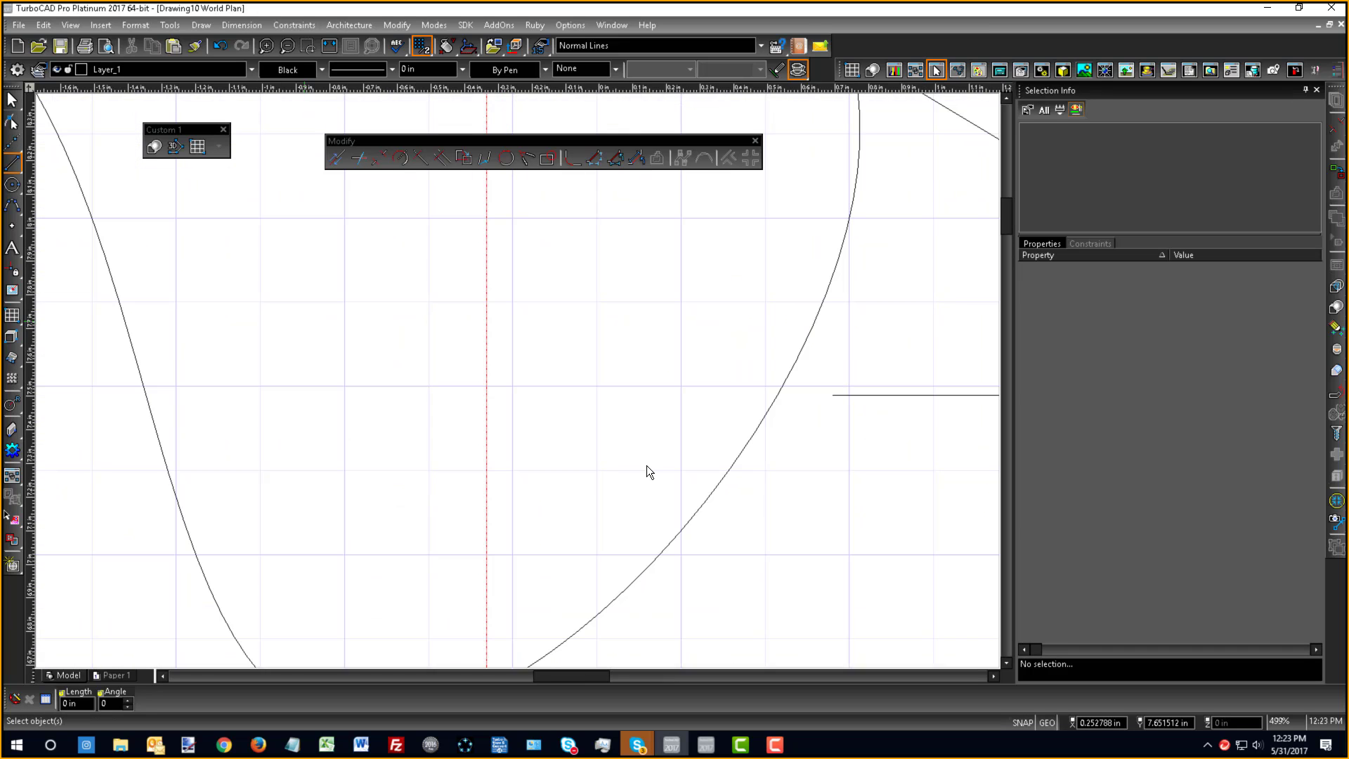
pyautogui.scroll(-4, 518, 386)
pyautogui.press('Escape')
pyautogui.scroll(-3, 520, 385)
pyautogui.scroll(6, 508, 359)
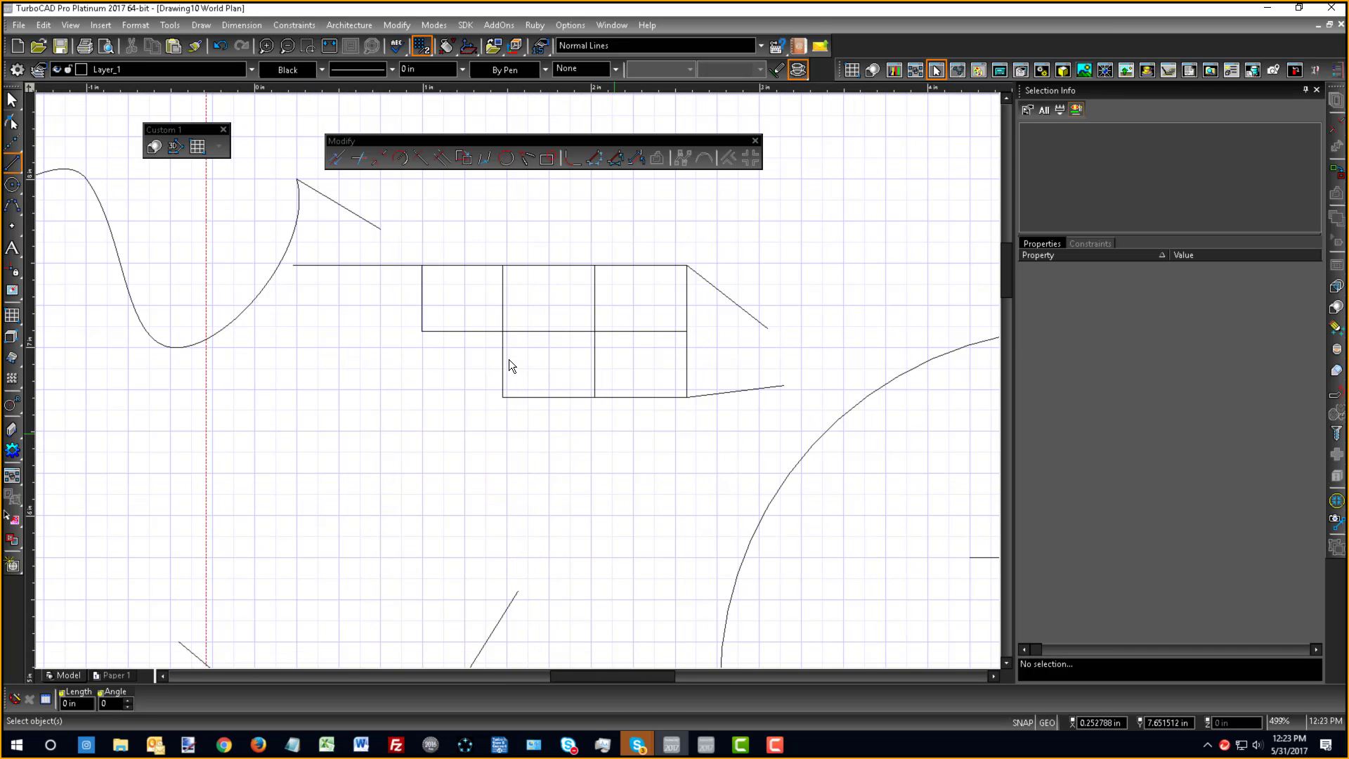
pyautogui.click(14, 409)
pyautogui.click(33, 449)
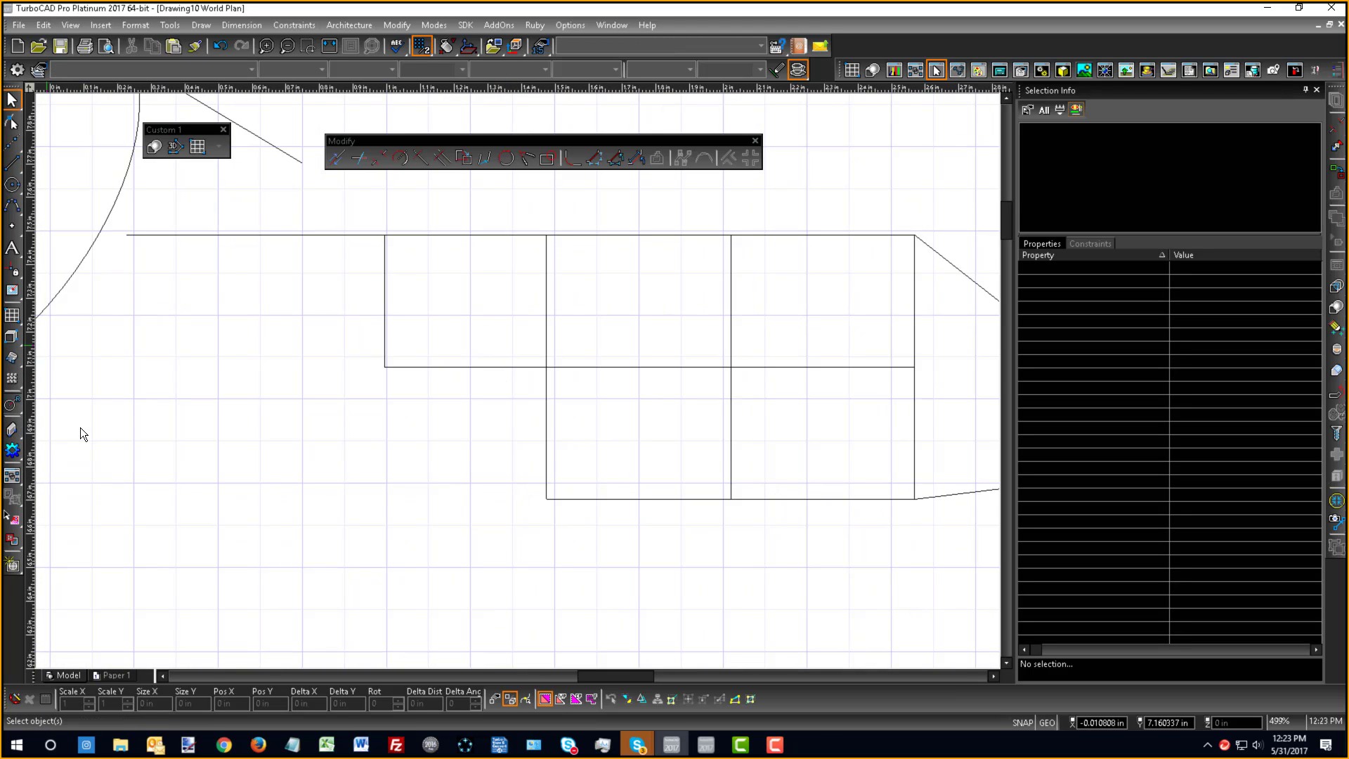
pyautogui.click(383, 301)
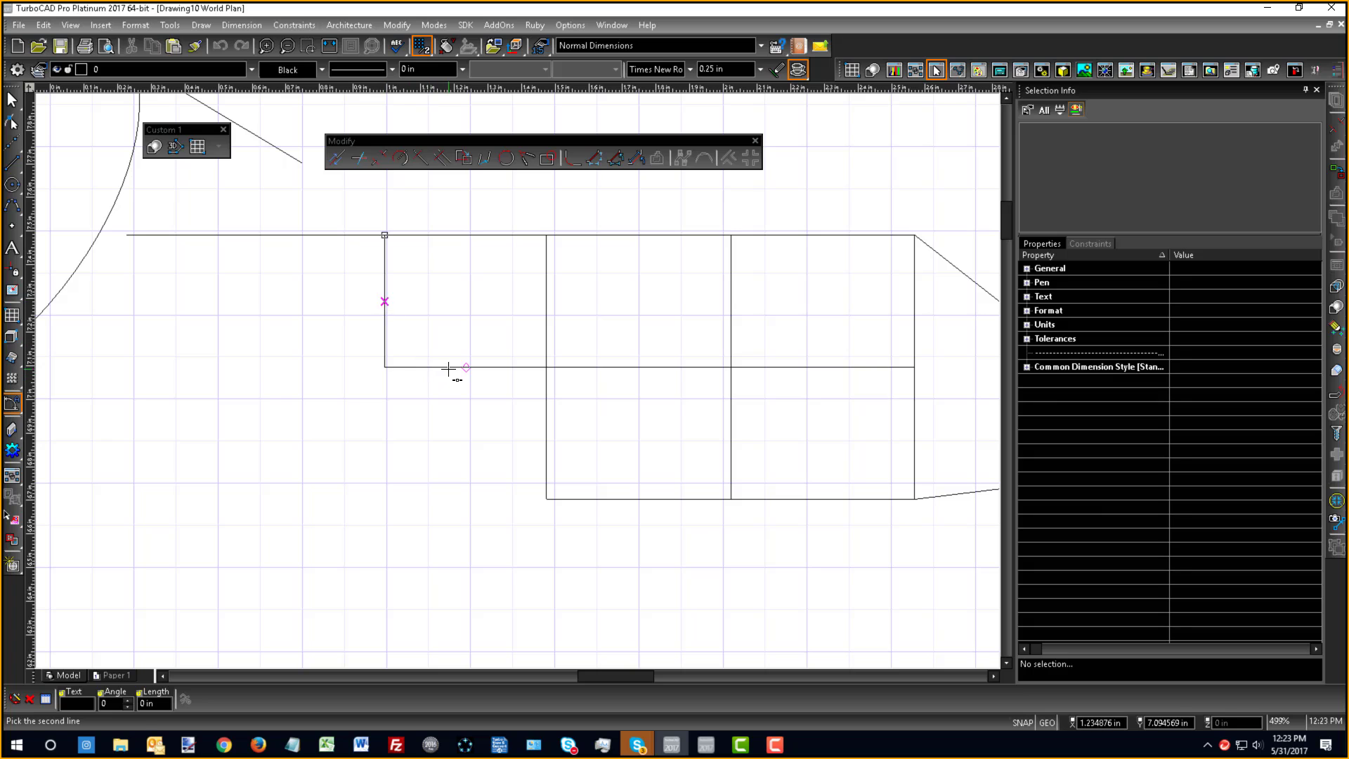
pyautogui.click(466, 366)
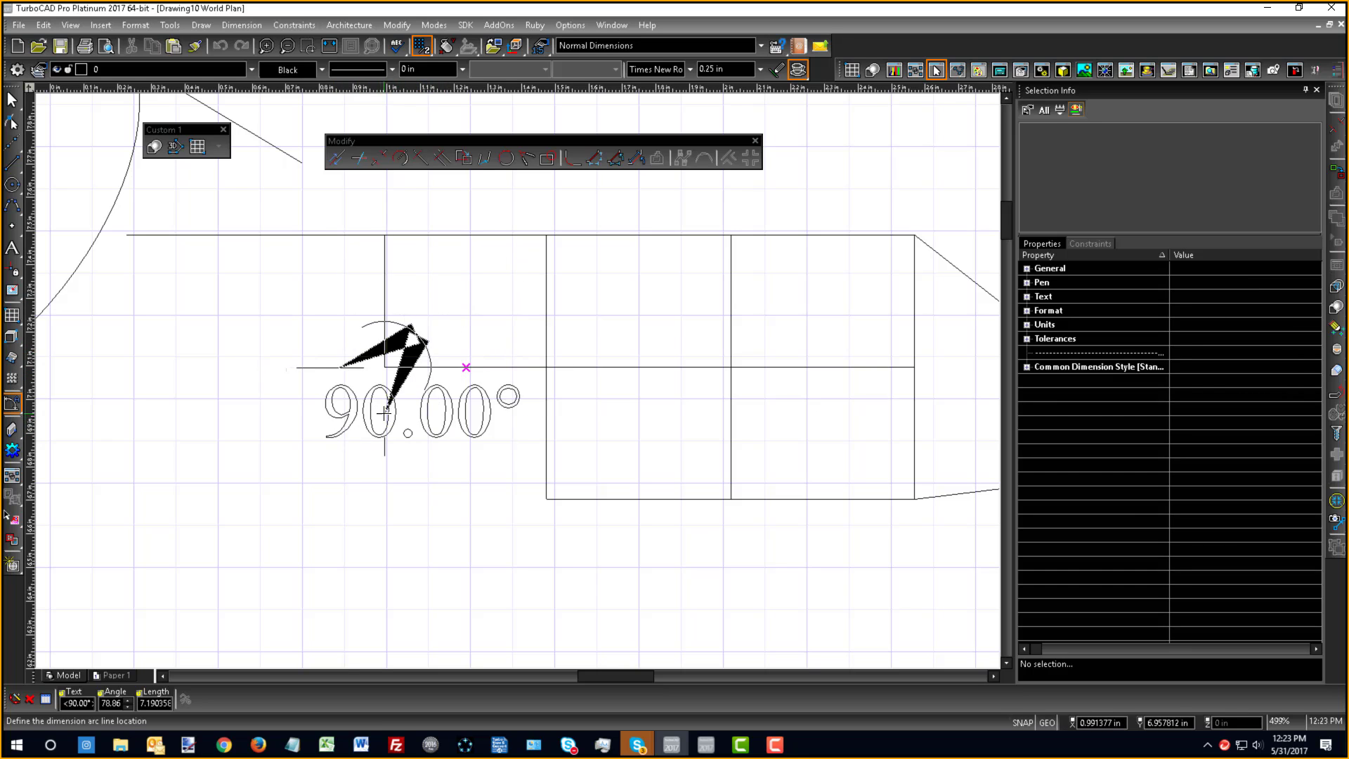
pyautogui.click(322, 450)
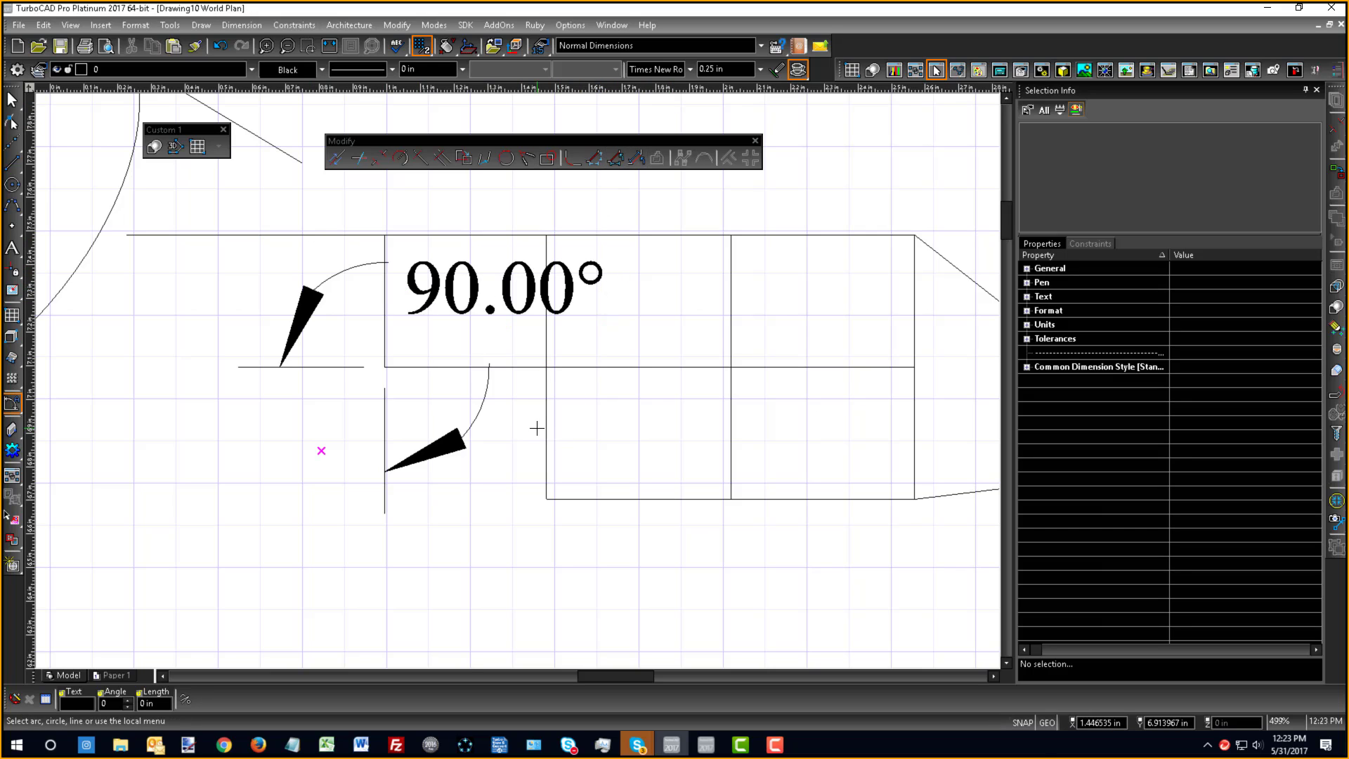
# - Review the running snaps and geometric aids in the Drawing Aids settings and close the dialog
pyautogui.doubleClick(1045, 724)
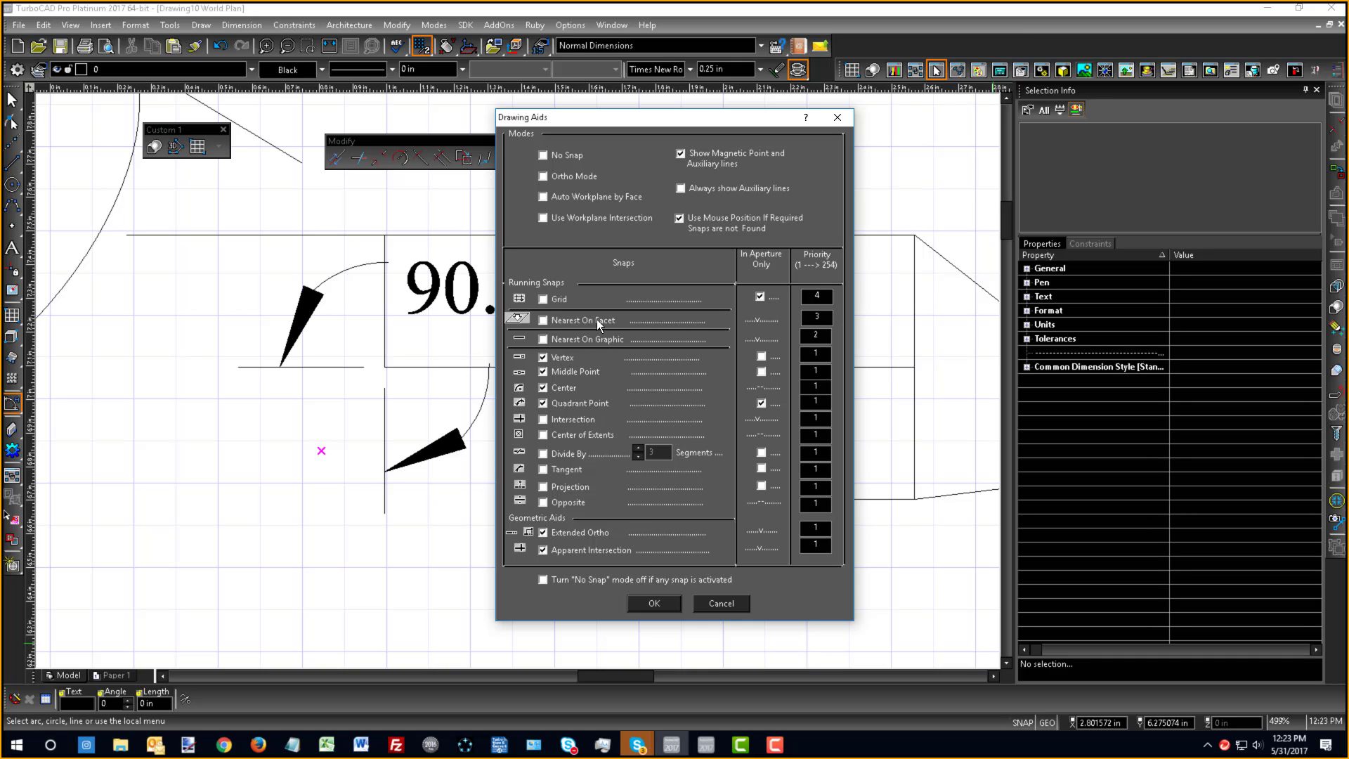
pyautogui.click(649, 602)
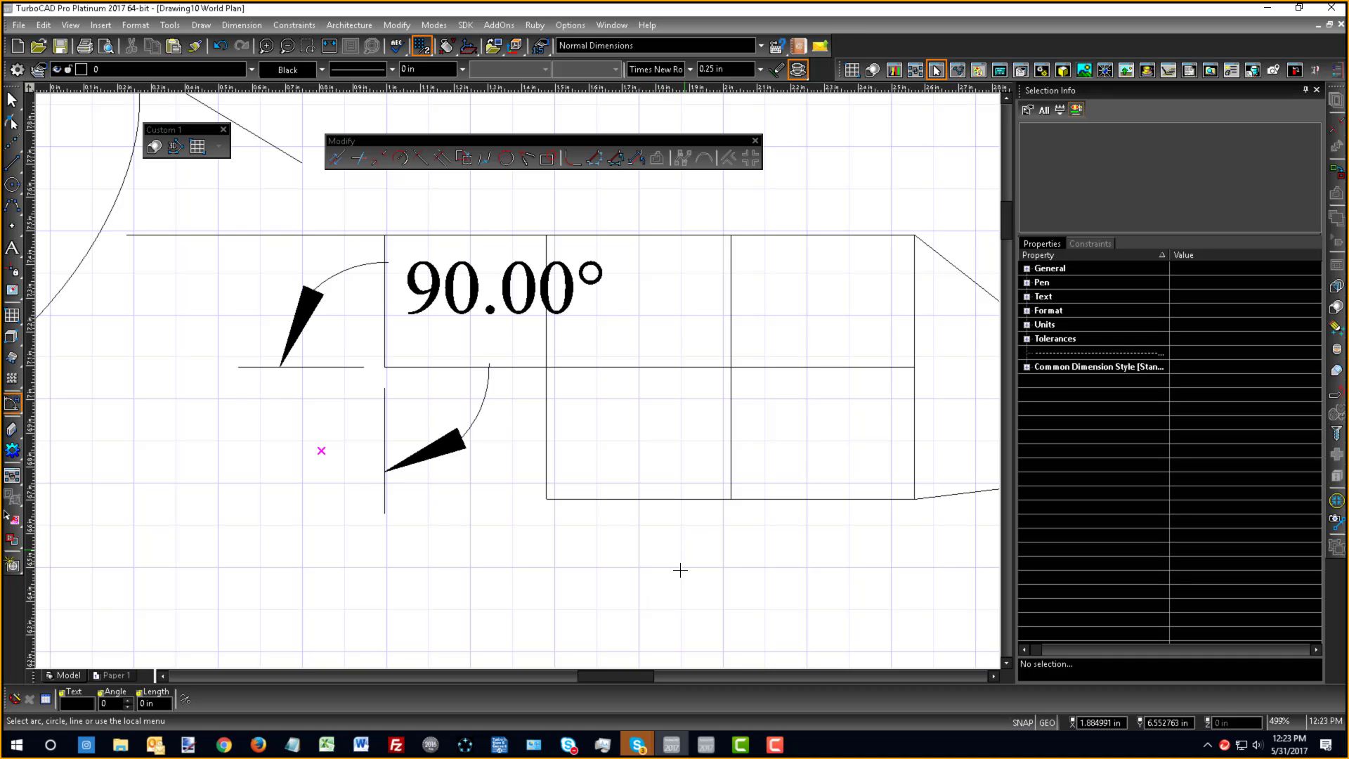
# - Switch to the Skype meeting window to check the conversation, and activate the message field
pyautogui.moveTo(567, 747)
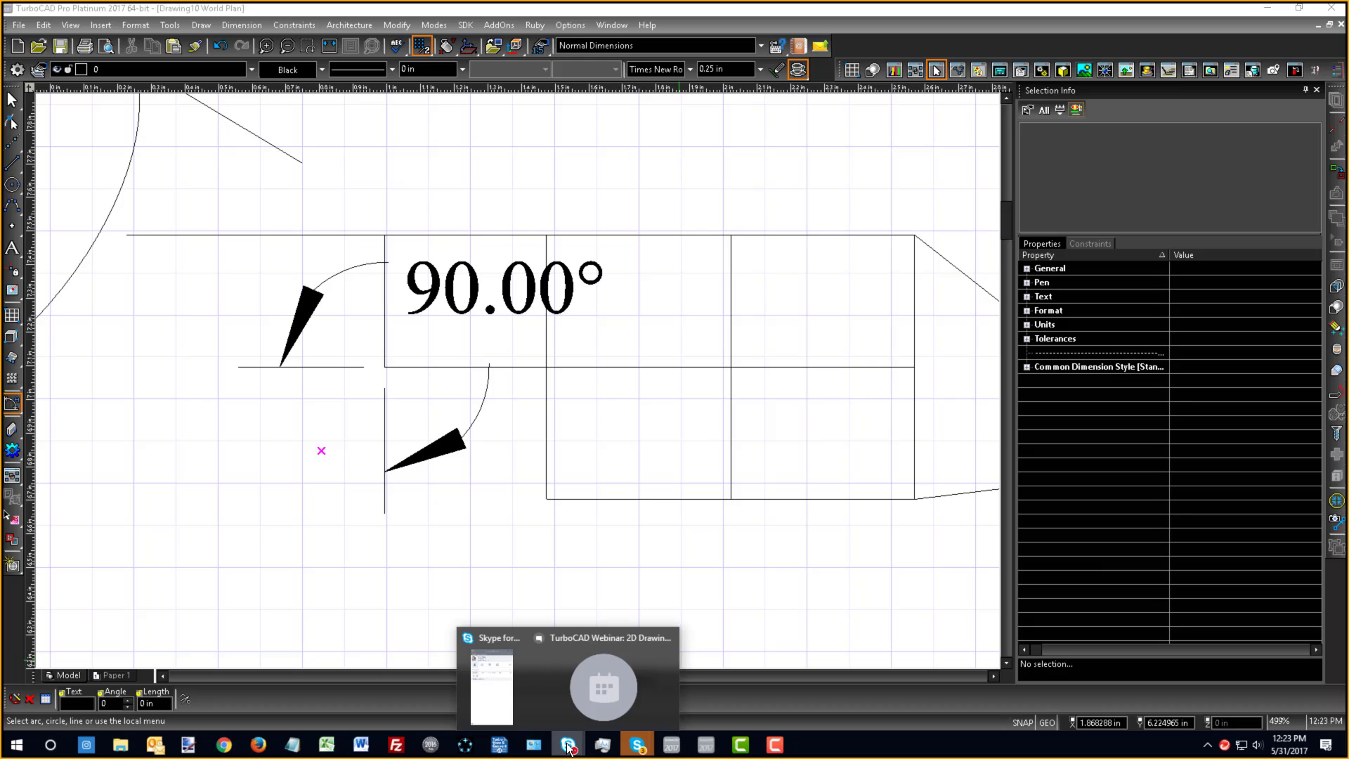
pyautogui.click(604, 681)
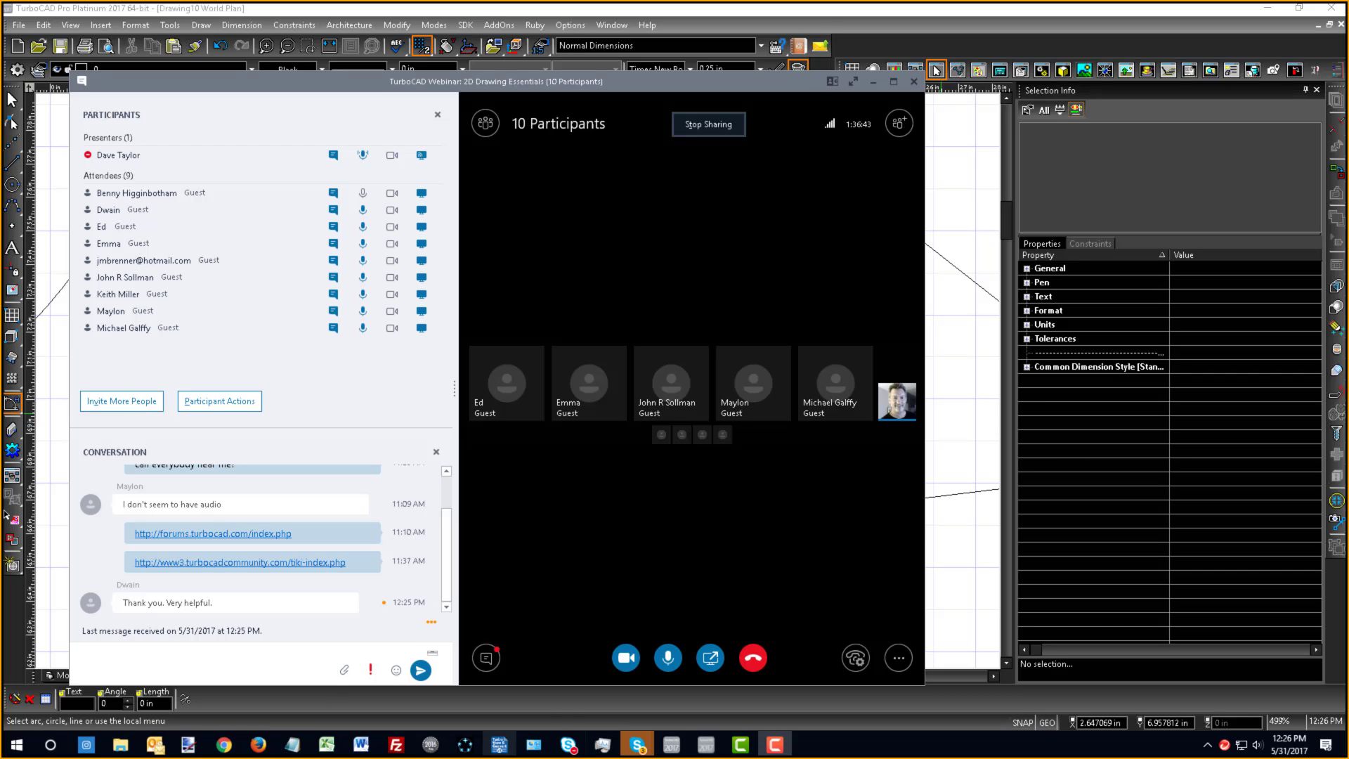
pyautogui.click(251, 664)
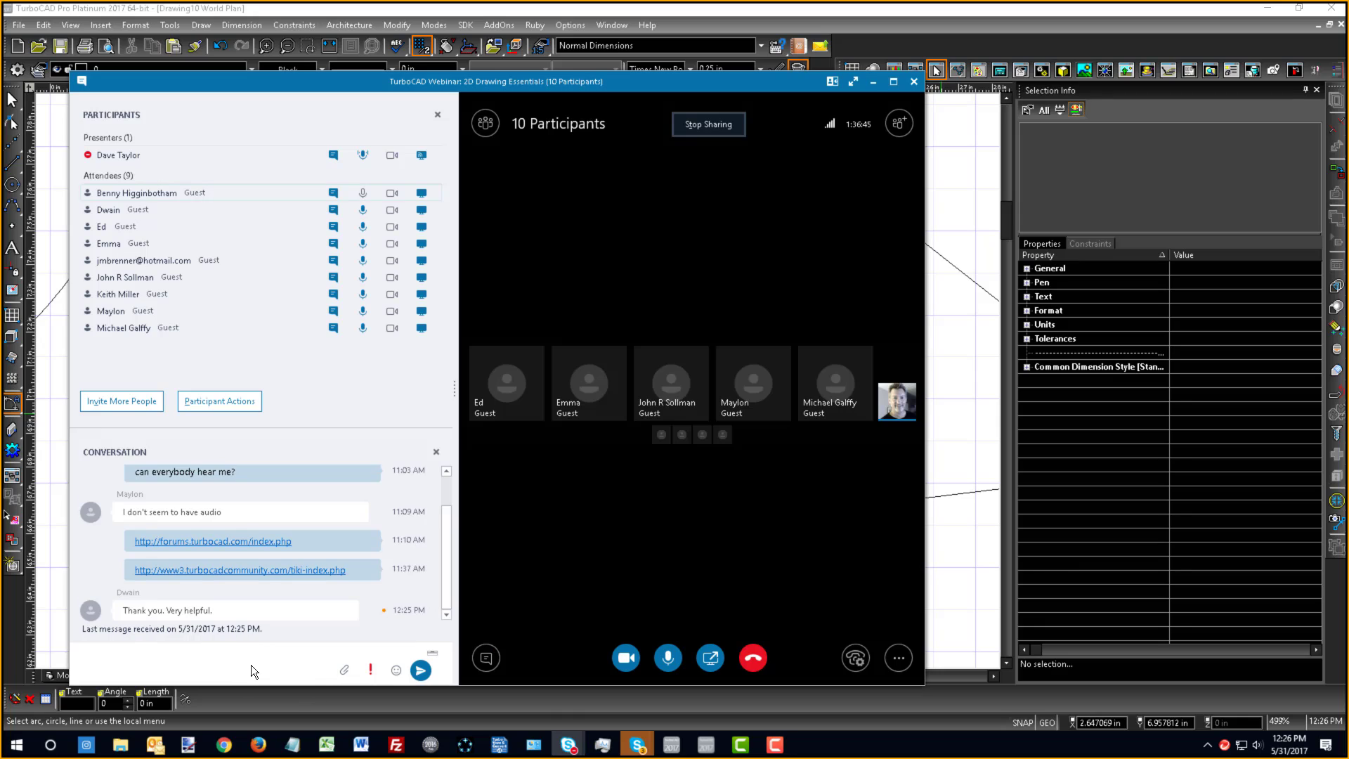